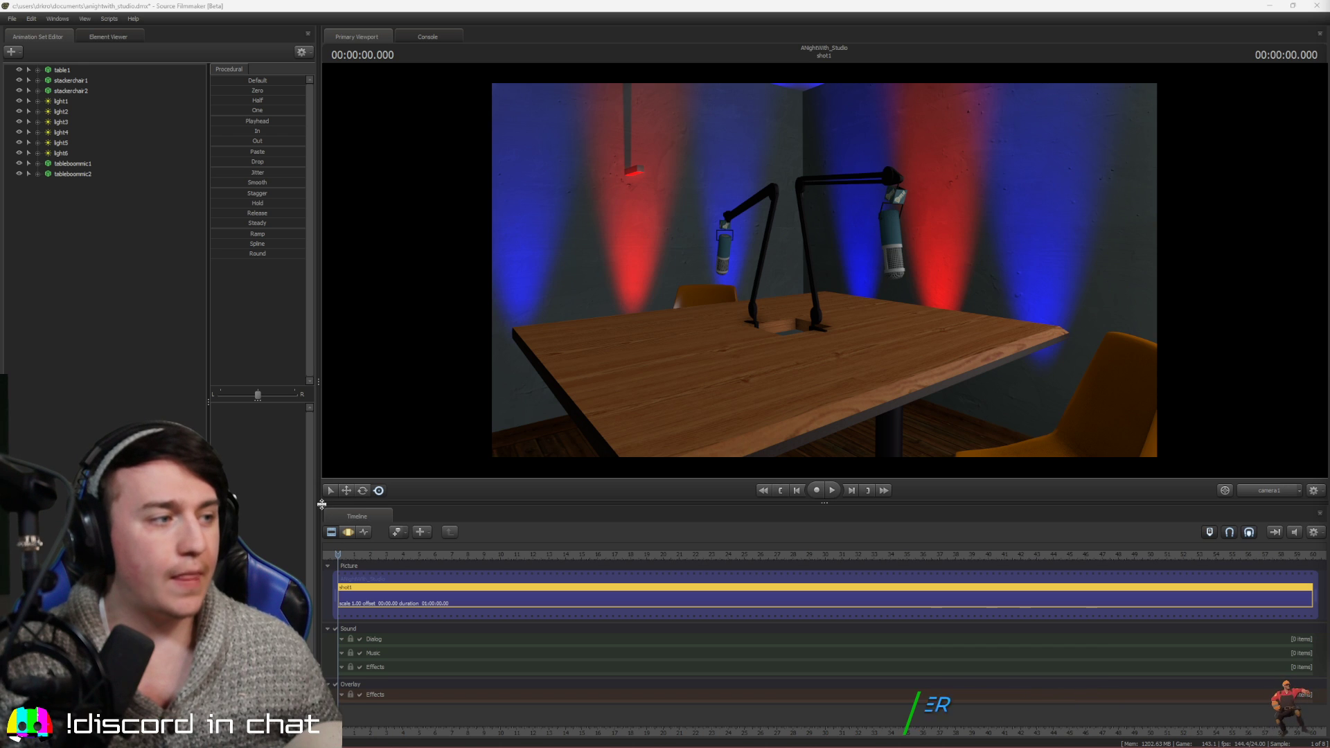
Enlarge the timeline area and widen the animation set editor
{"action": "left_click_drag", "start_coordinate": [386, 509], "coordinate": [392, 464]}
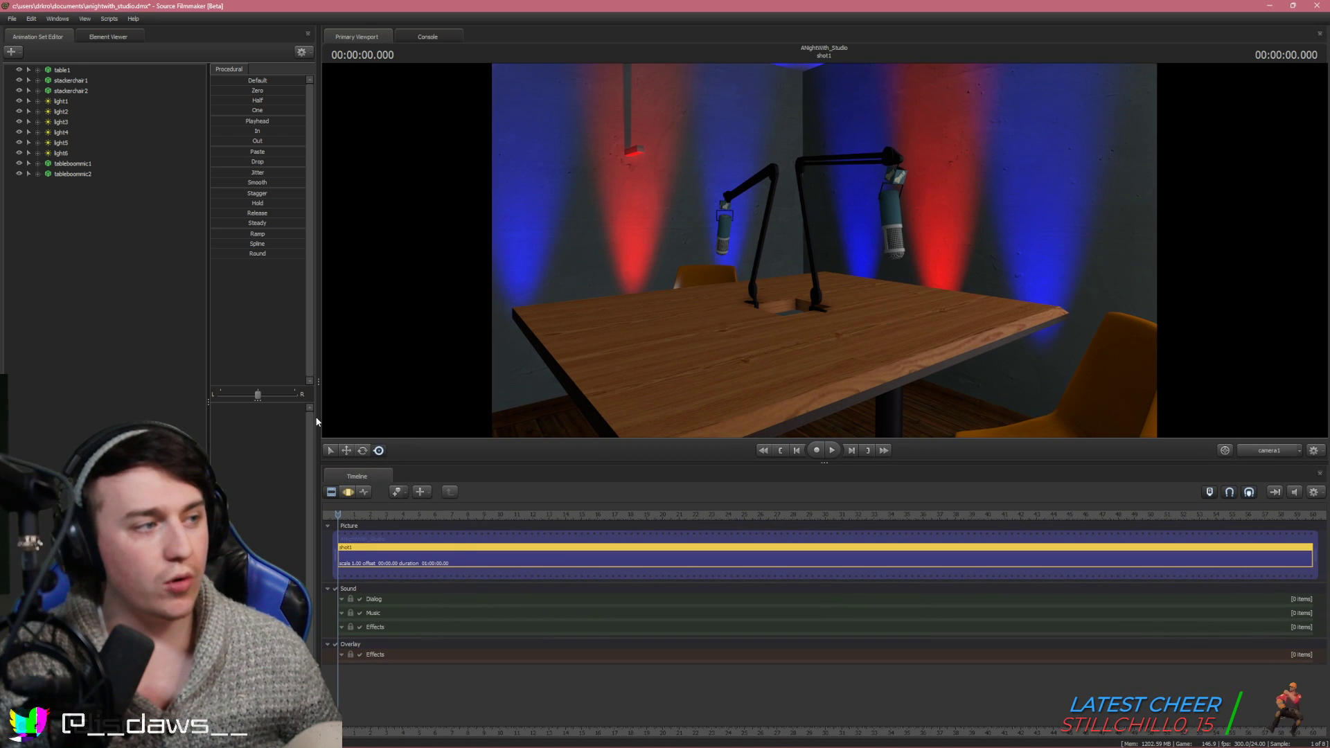
{"action": "left_click_drag", "start_coordinate": [317, 383], "coordinate": [431, 406]}
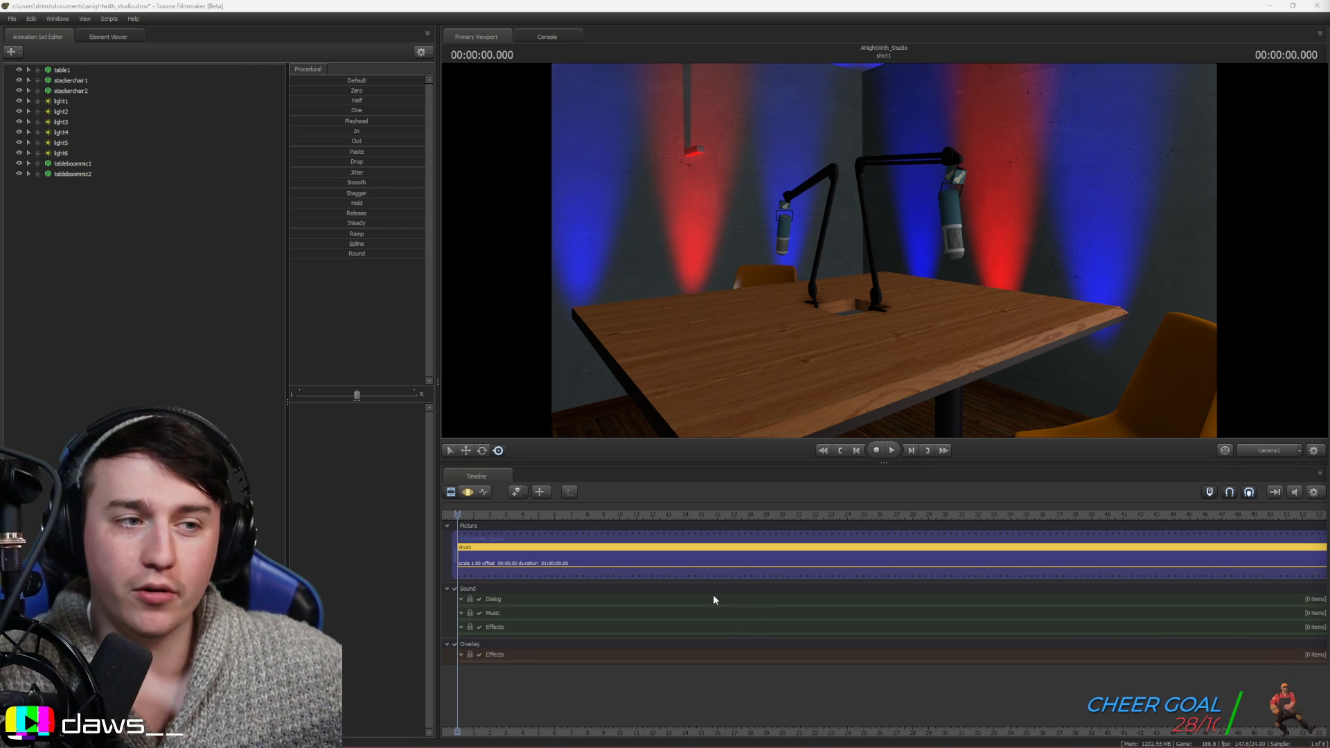
{"action": "left_click", "coordinate": [357, 543]}
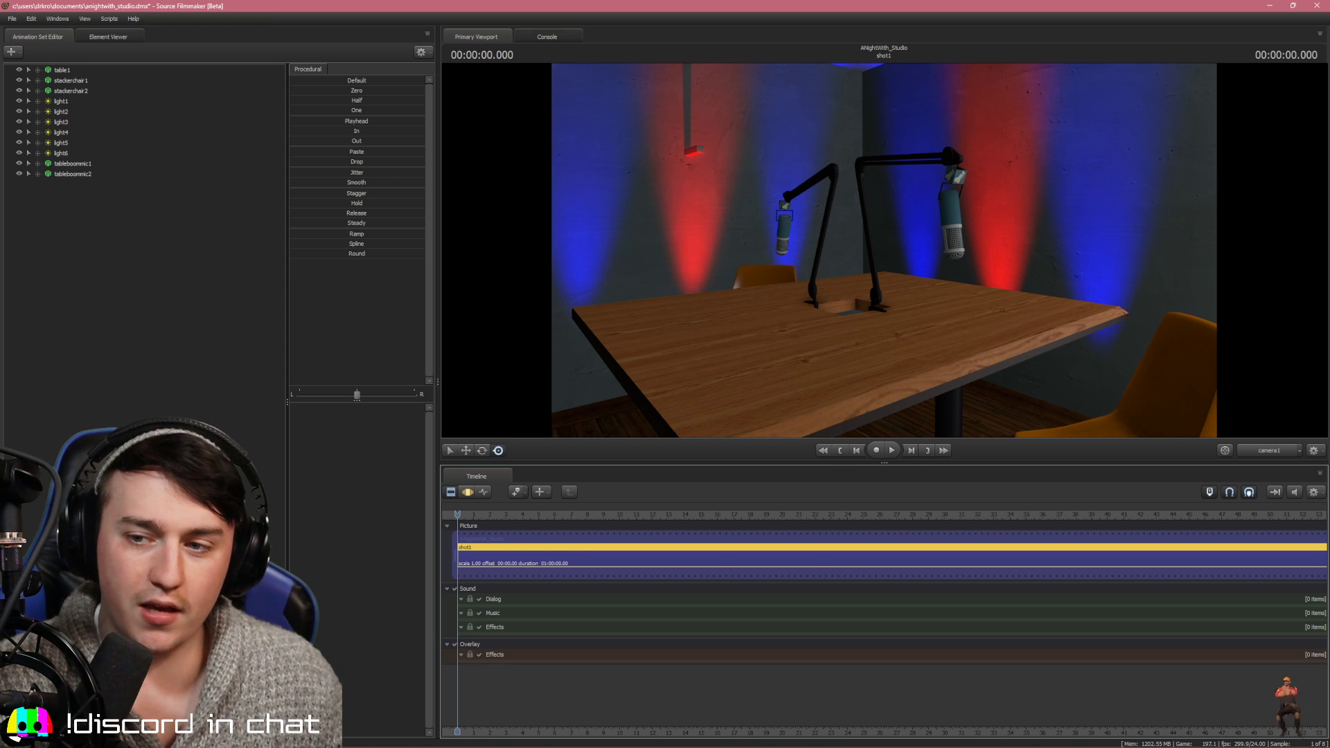
Turn drawing of Other Entities off and back on under the viewport's game entity display options
{"action": "right_click", "coordinate": [931, 266]}
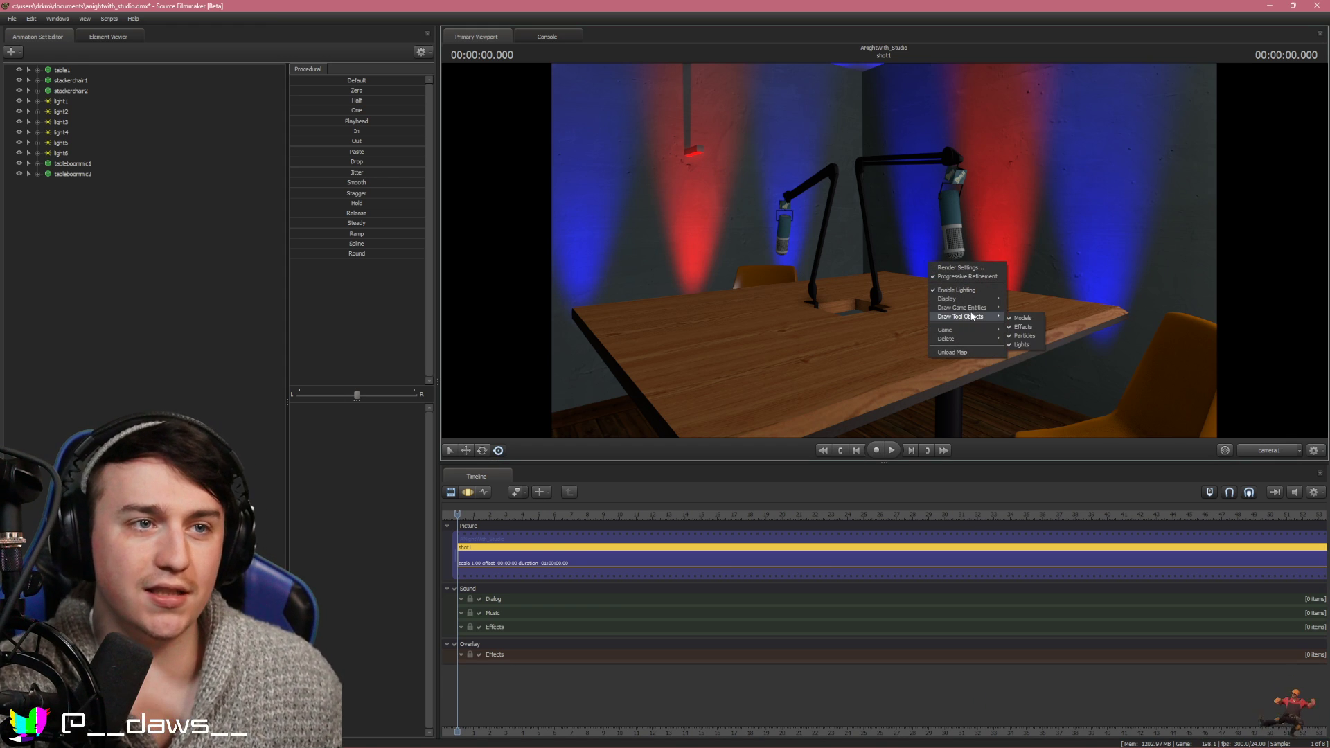
{"action": "mouse_move", "coordinate": [979, 310]}
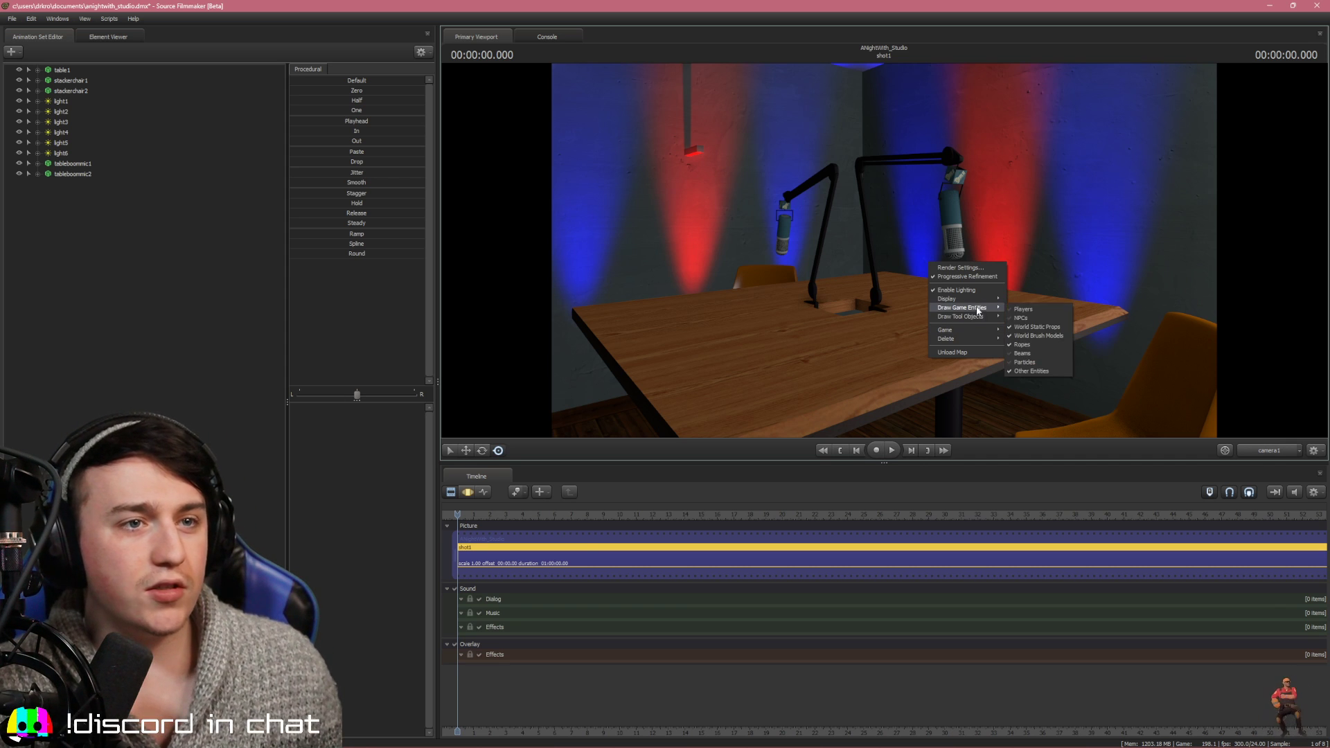
{"action": "left_click", "coordinate": [1021, 372]}
{"action": "right_click", "coordinate": [971, 297]}
{"action": "mouse_move", "coordinate": [1008, 342]}
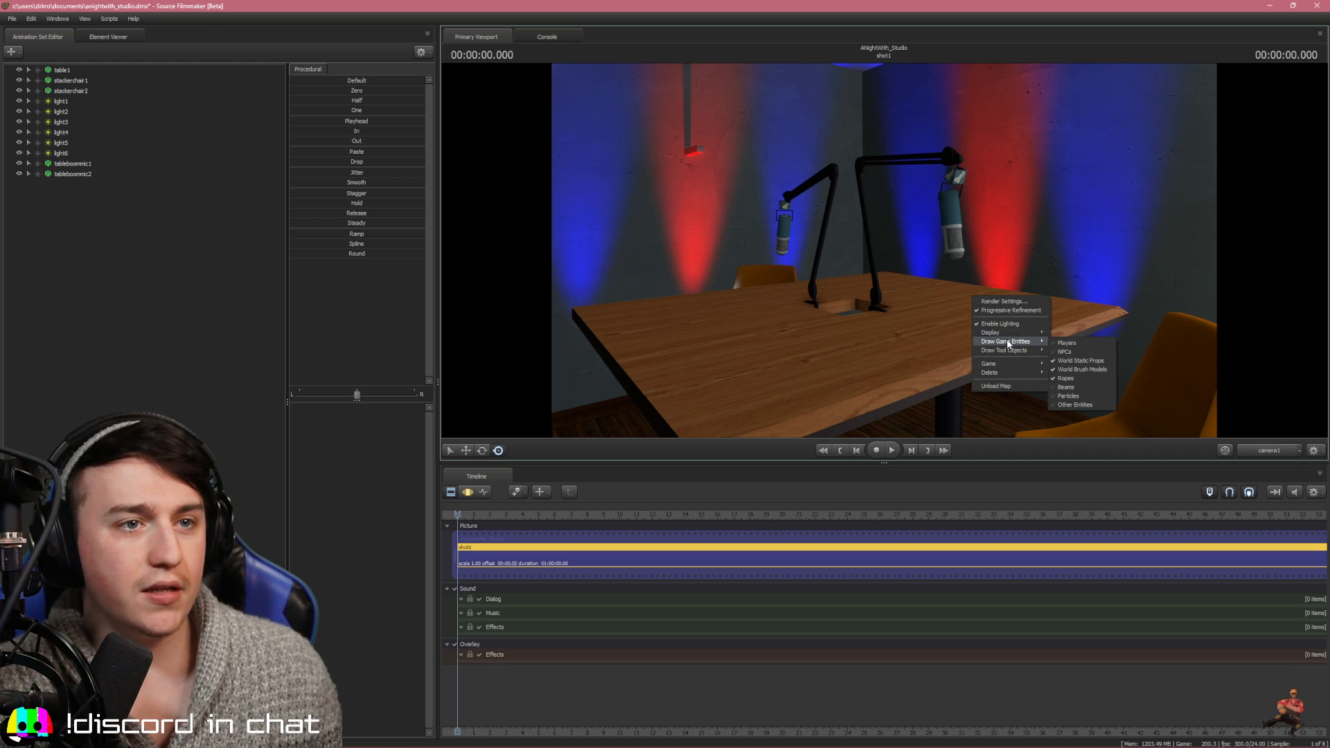
{"action": "left_click", "coordinate": [1066, 404]}
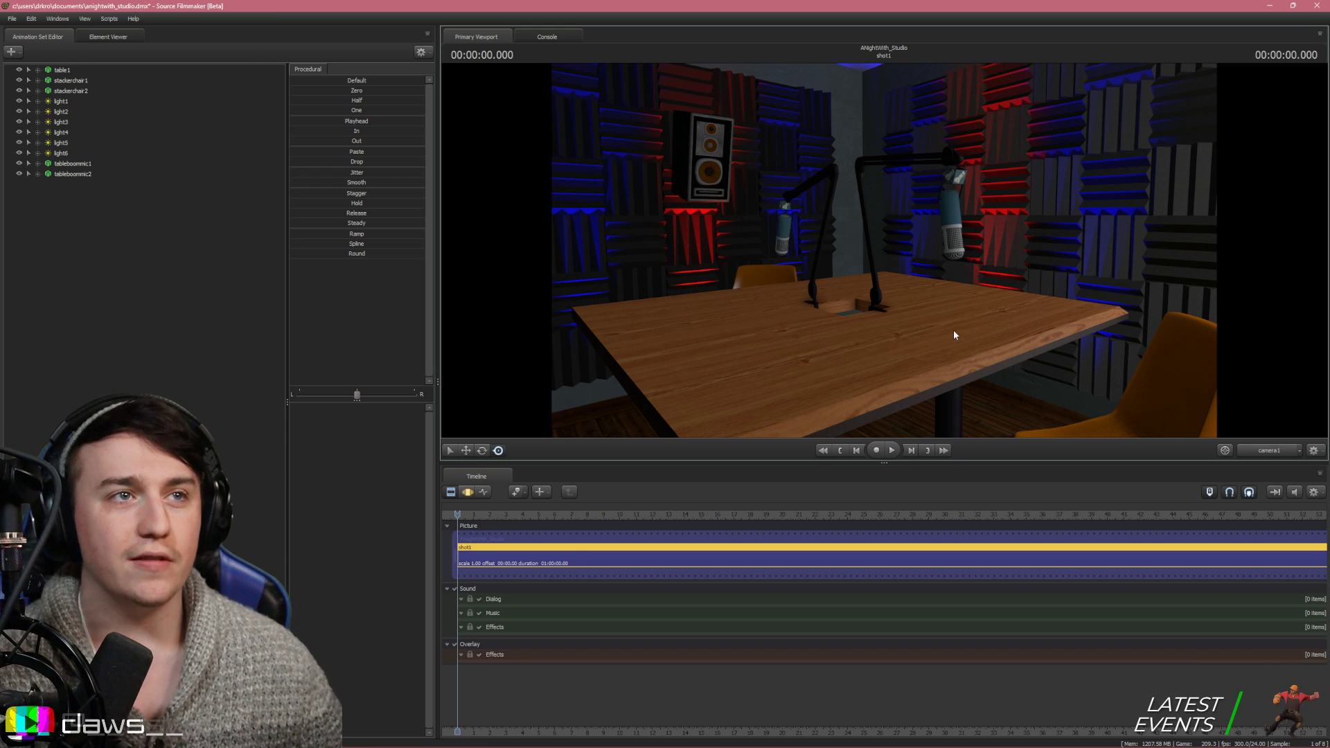
Reframe camera1 on the table and microphones, and look over the room through the Work Camera
{"action": "left_click_drag", "start_coordinate": [953, 329], "coordinate": [975, 315]}
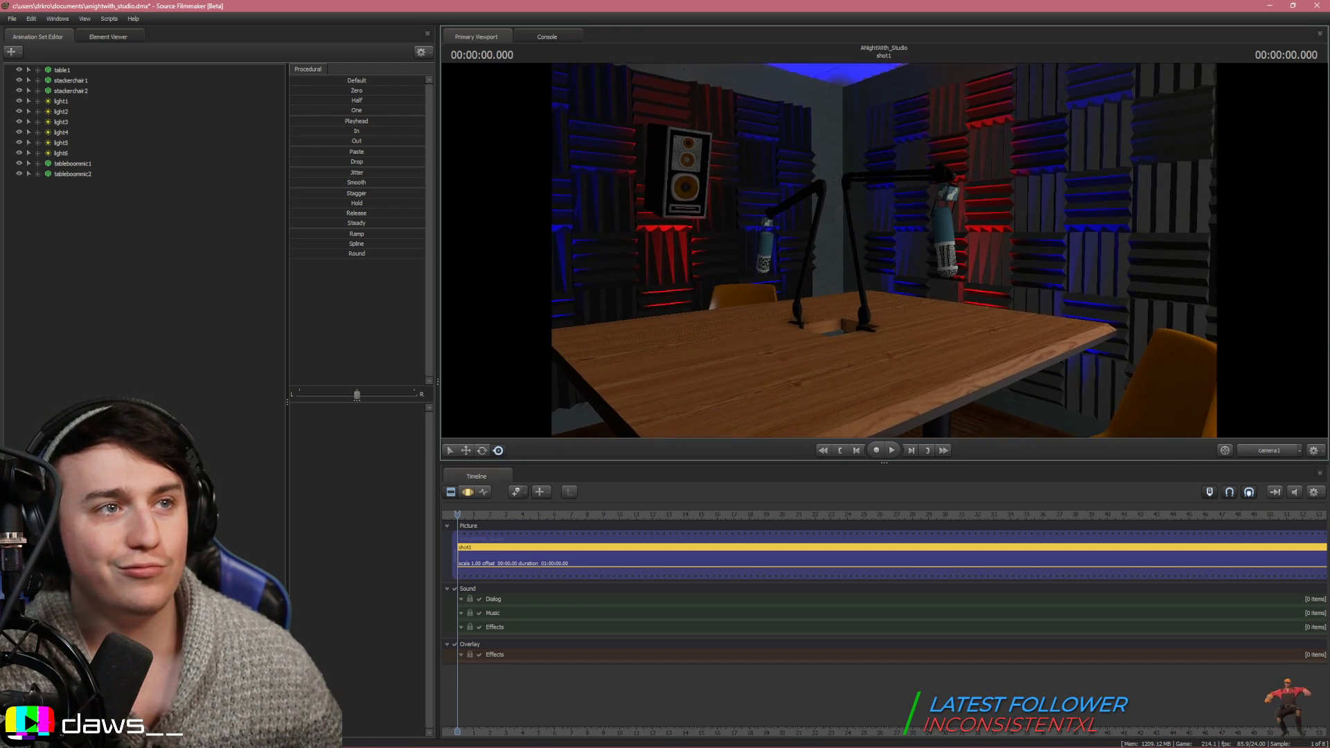
{"action": "key", "text": "s"}
{"action": "key", "text": "F4"}
{"action": "left_click_drag", "start_coordinate": [883, 248], "coordinate": [883, 248]}
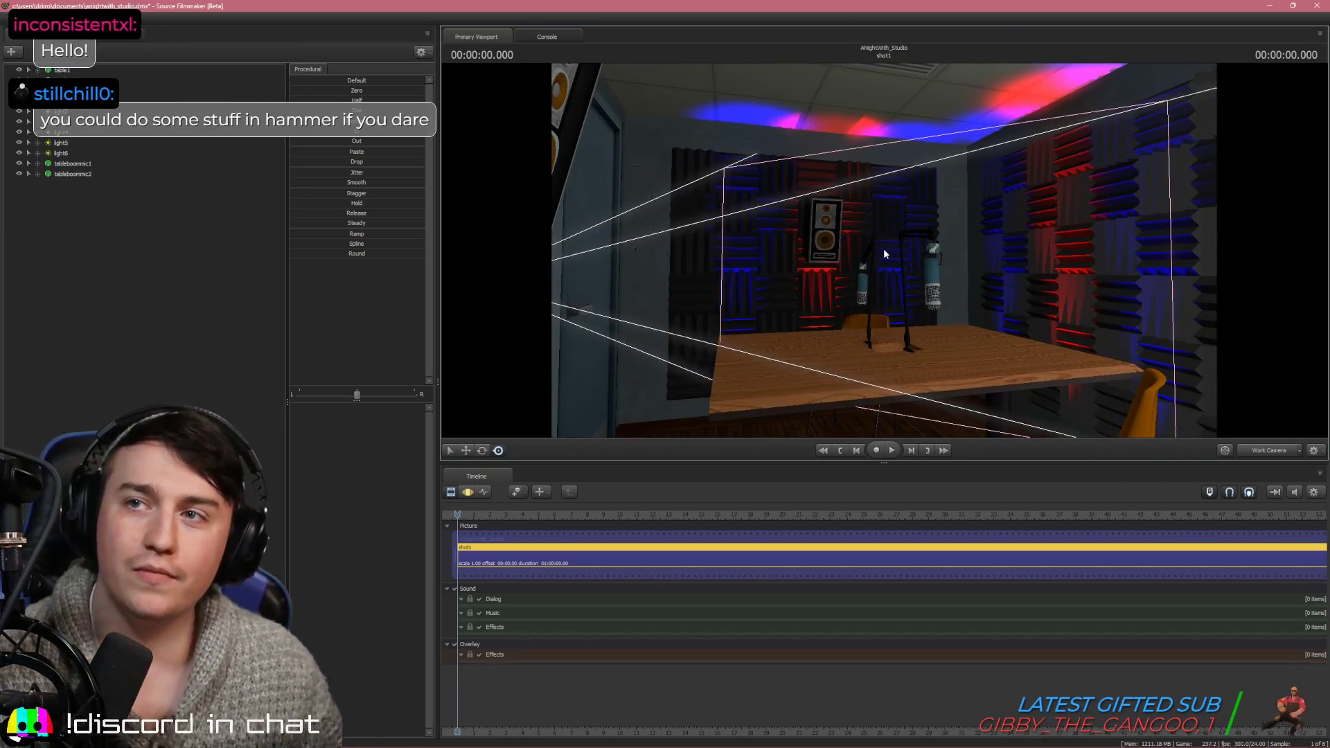
{"action": "left_click", "coordinate": [1244, 449]}
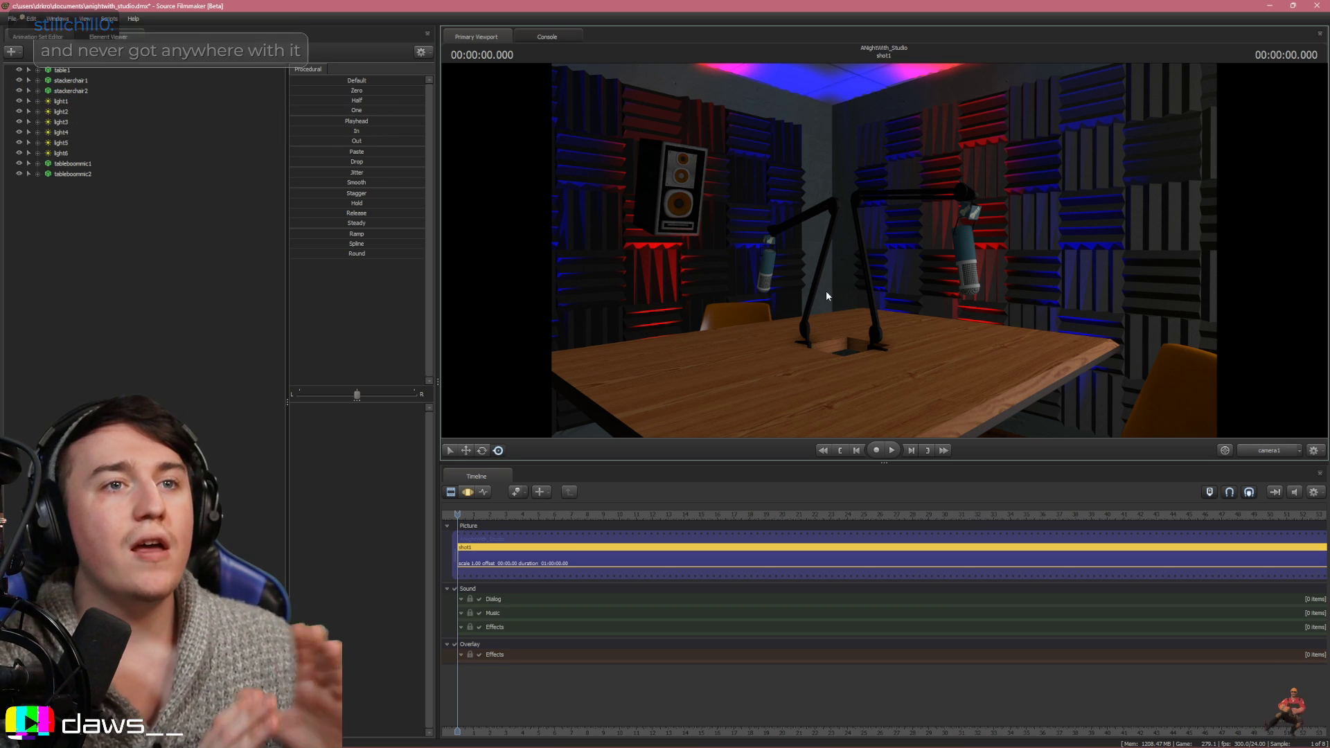
Try a different camera1 angle, undo it, and survey the room through the Work Camera
{"action": "left_click_drag", "start_coordinate": [826, 291], "coordinate": [884, 250]}
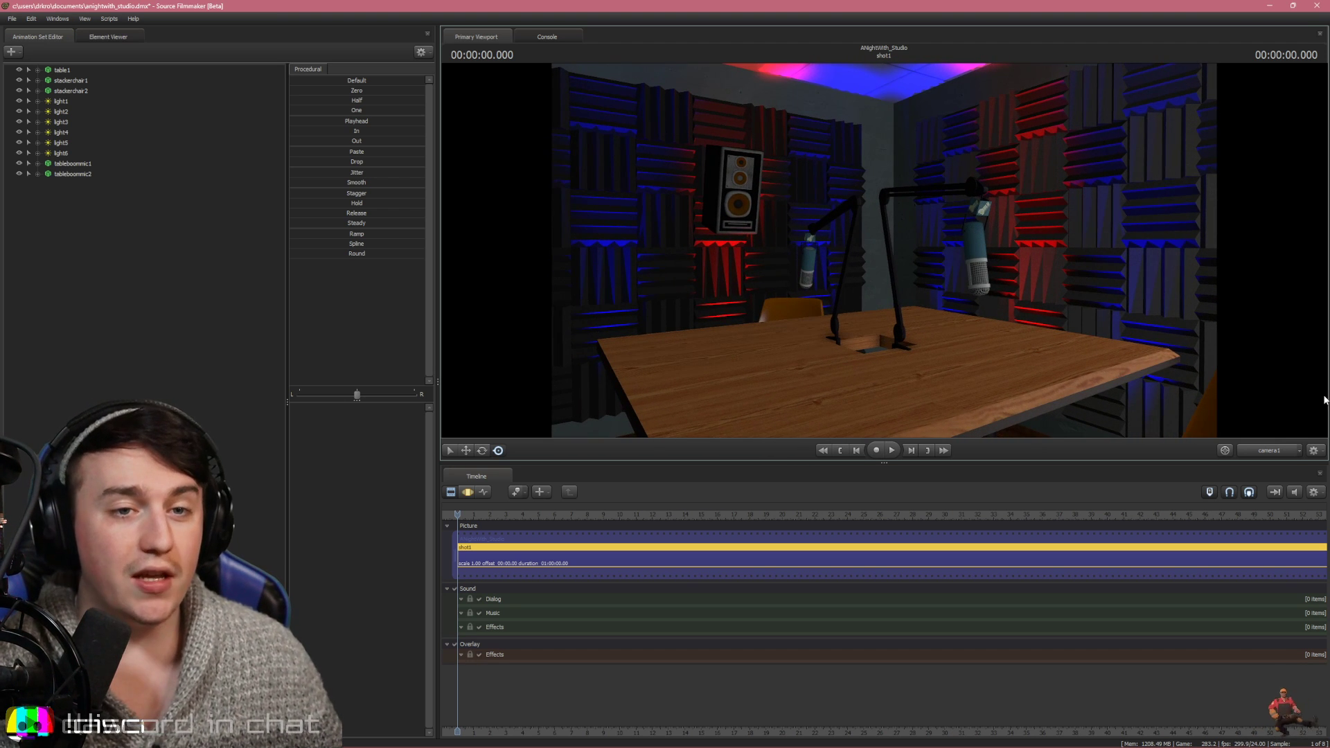
{"action": "key", "text": "ctrl+z"}
{"action": "left_click", "coordinate": [1279, 452]}
{"action": "left_click_drag", "start_coordinate": [1025, 305], "coordinate": [884, 250]}
{"action": "key", "text": "w"}
{"action": "left_click", "coordinate": [1275, 449]}
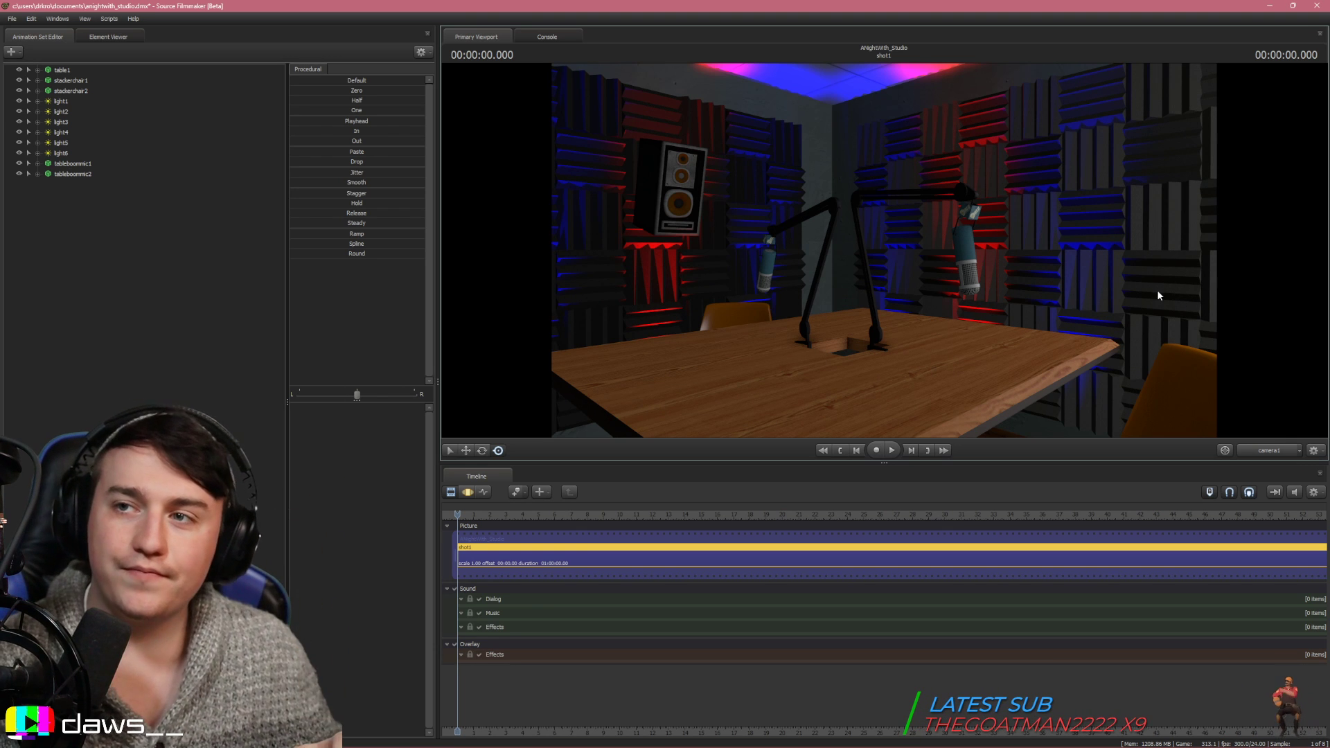
Reposition camera1 to frame the table, both microphones, the near chair and the unlit foam wall beside it
{"action": "left_click_drag", "start_coordinate": [1094, 242], "coordinate": [882, 255]}
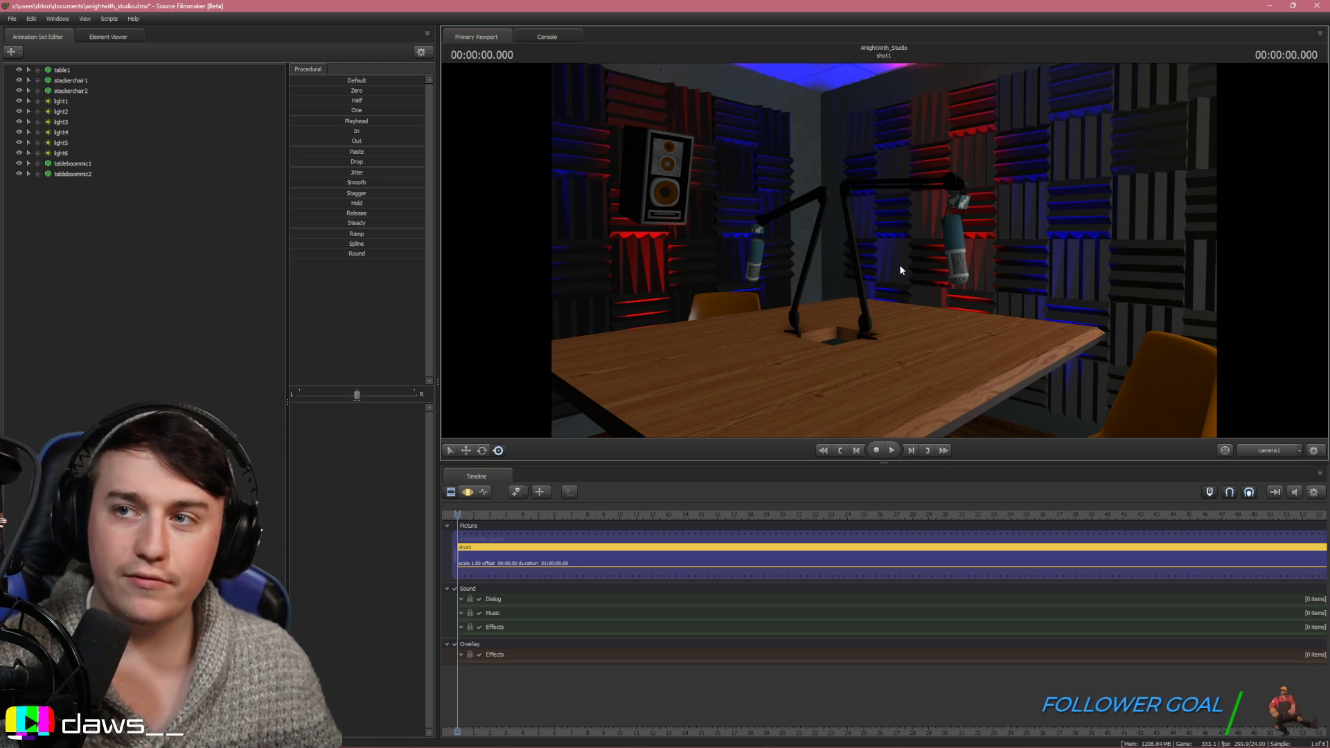
{"action": "key", "text": "w"}
{"action": "left_click_drag", "start_coordinate": [953, 253], "coordinate": [992, 255]}
{"action": "key", "text": "a"}
{"action": "left_click_drag", "start_coordinate": [878, 244], "coordinate": [884, 253]}
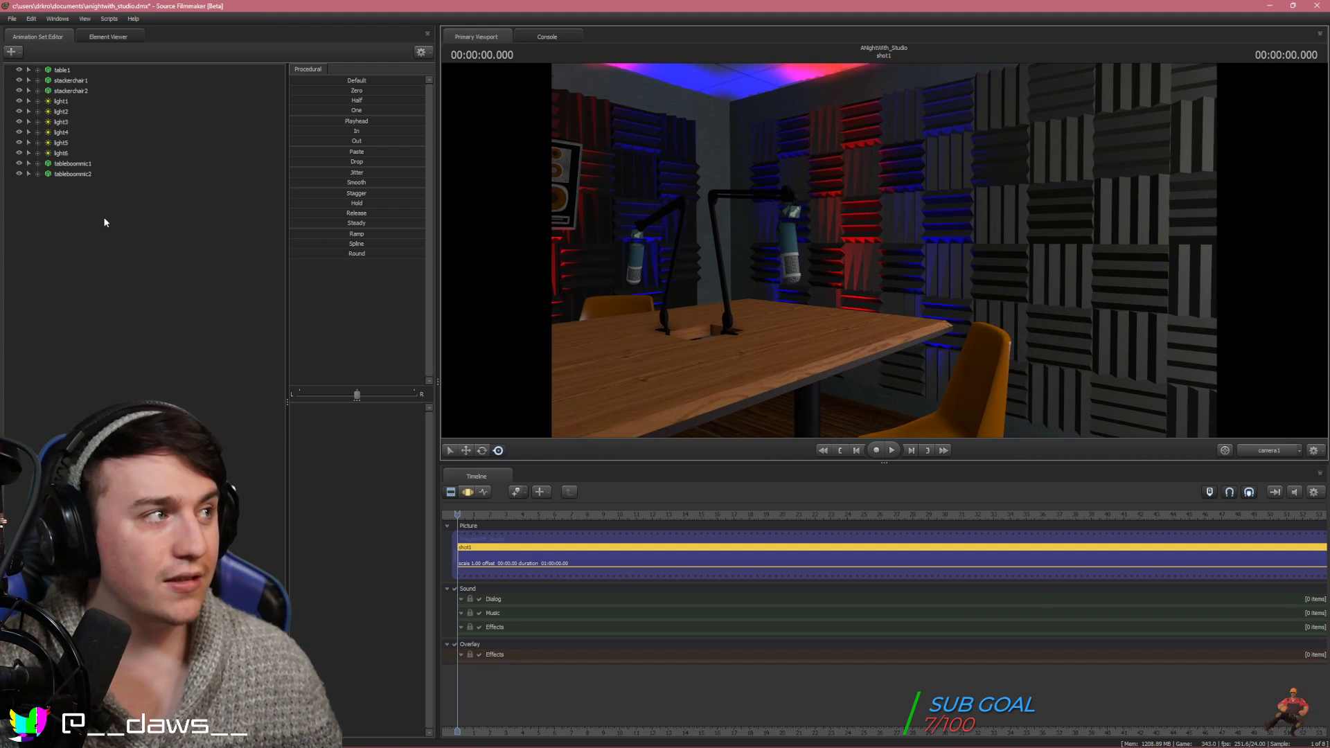
Examine the controls of the light2 to light6 animation sets
{"action": "left_click", "coordinate": [61, 112]}
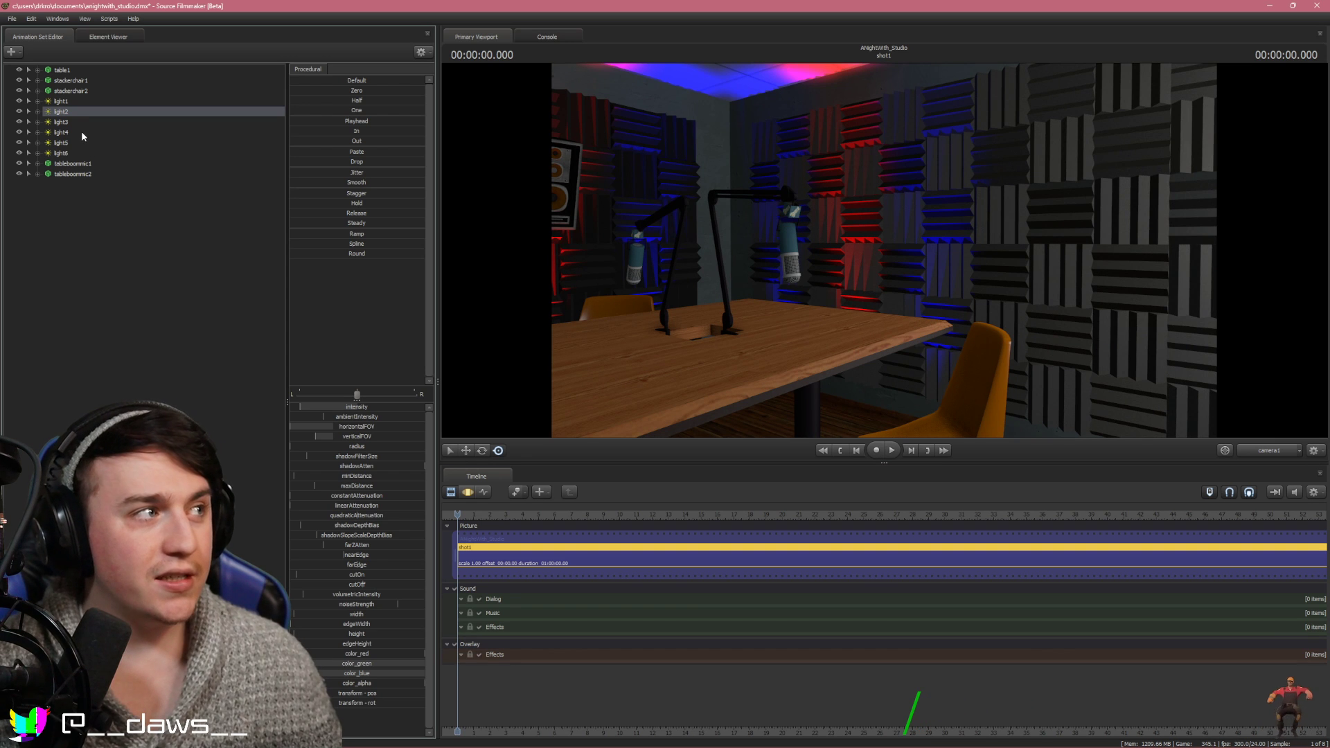
{"action": "left_click", "coordinate": [81, 121]}
{"action": "left_click", "coordinate": [74, 145]}
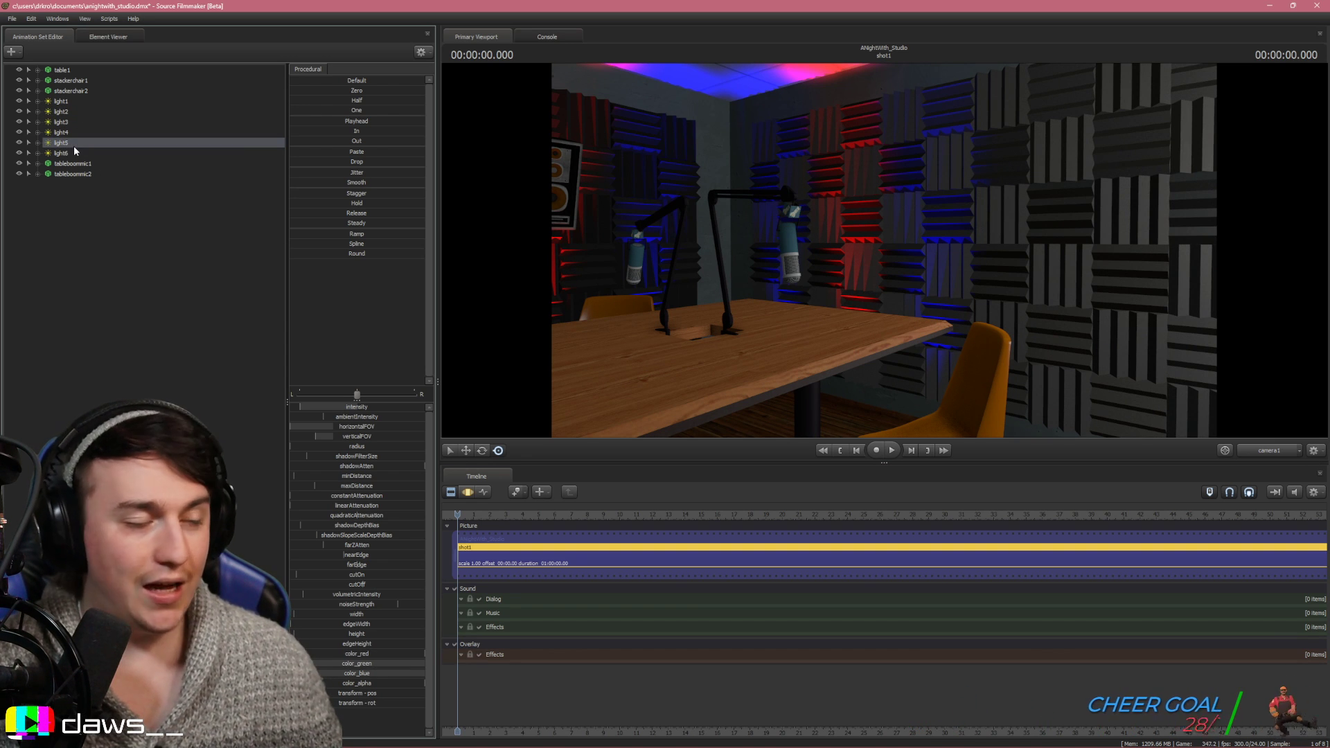
{"action": "left_click", "coordinate": [61, 132], "text": "ctrl"}
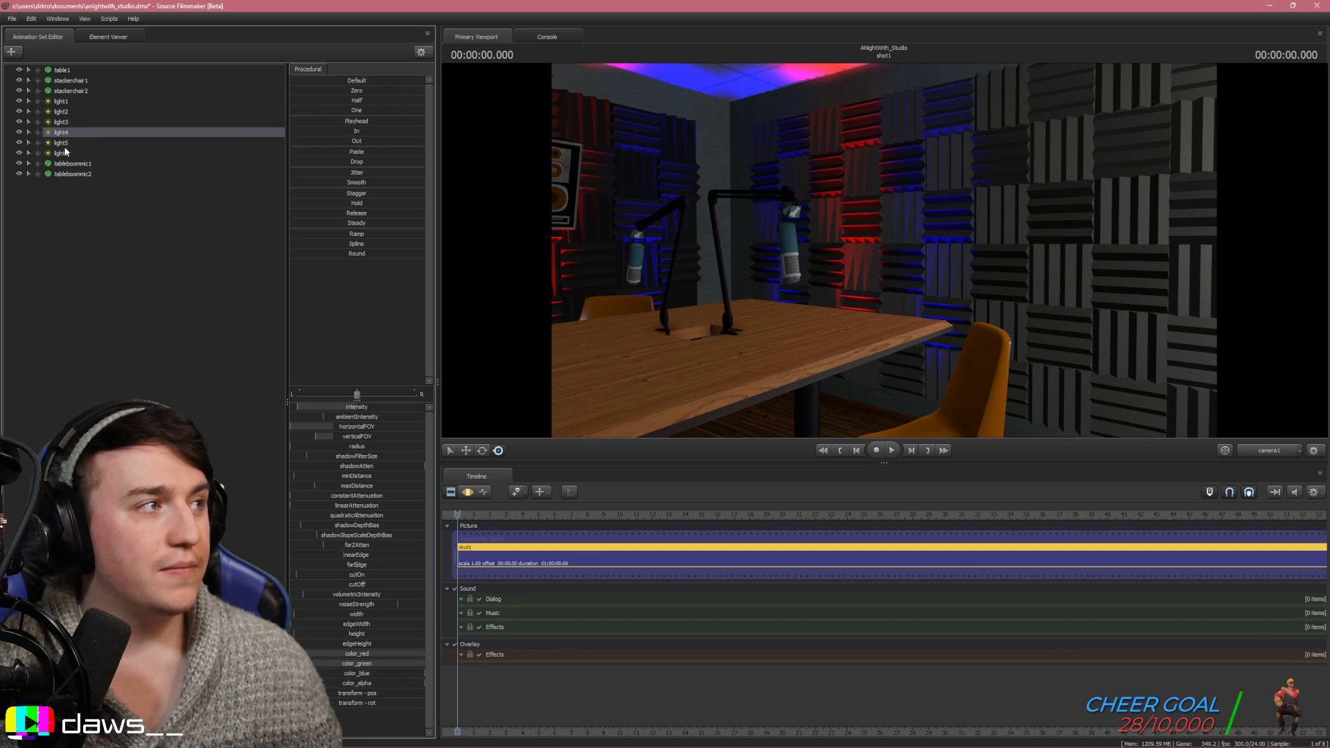
{"action": "left_click", "coordinate": [61, 155], "text": "ctrl"}
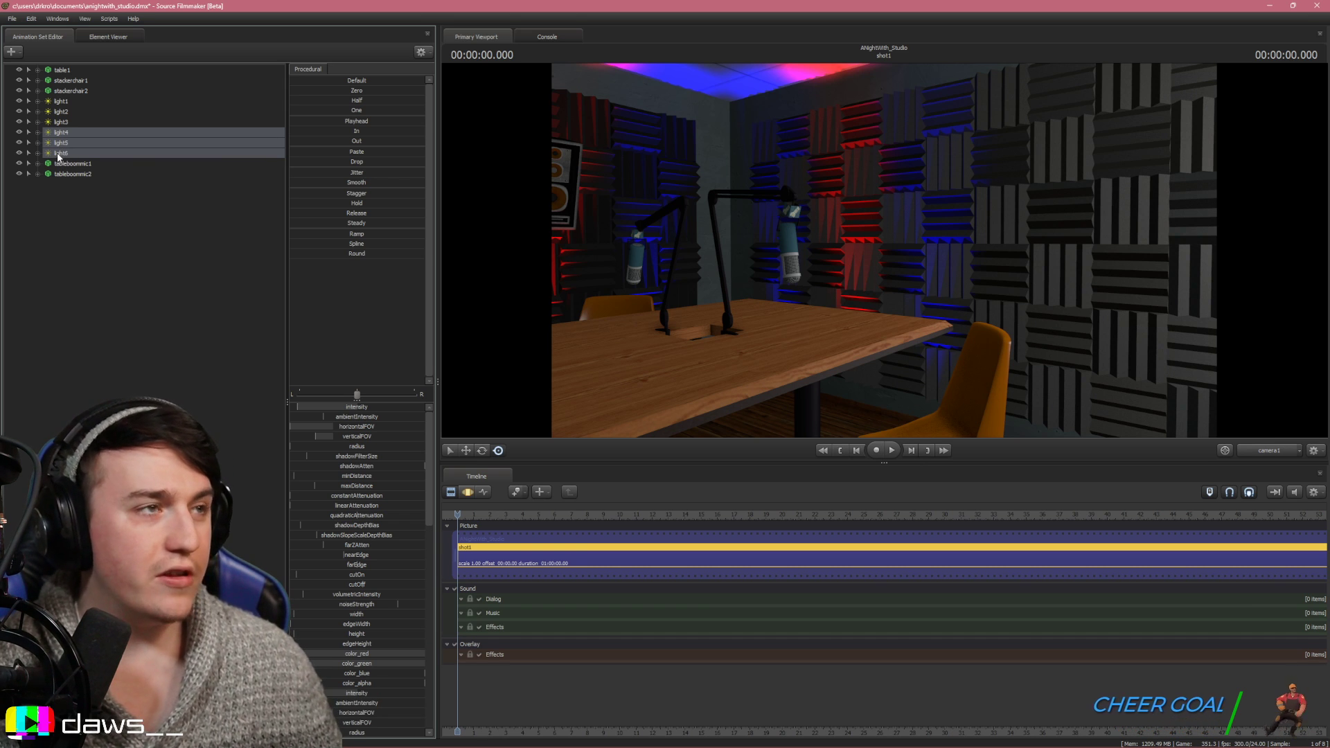
{"action": "left_click", "coordinate": [75, 255]}
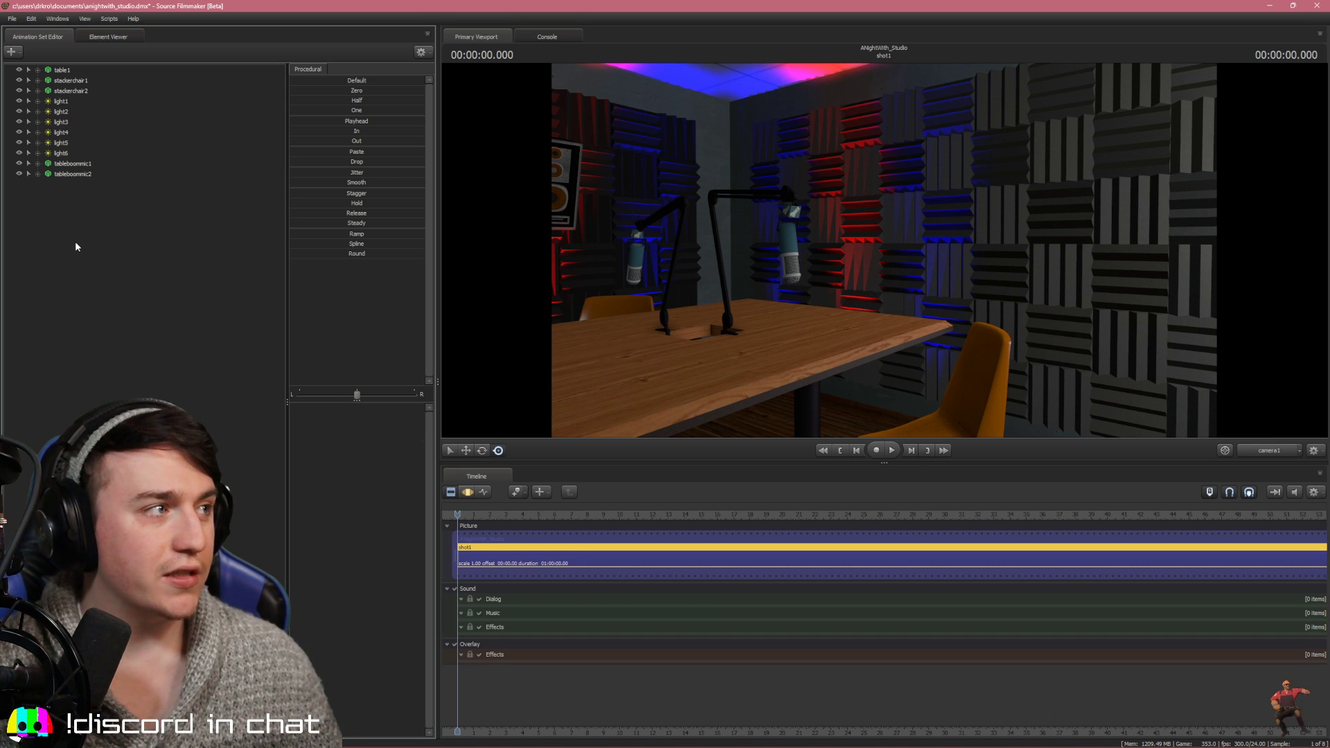
{"action": "right_click", "coordinate": [73, 234]}
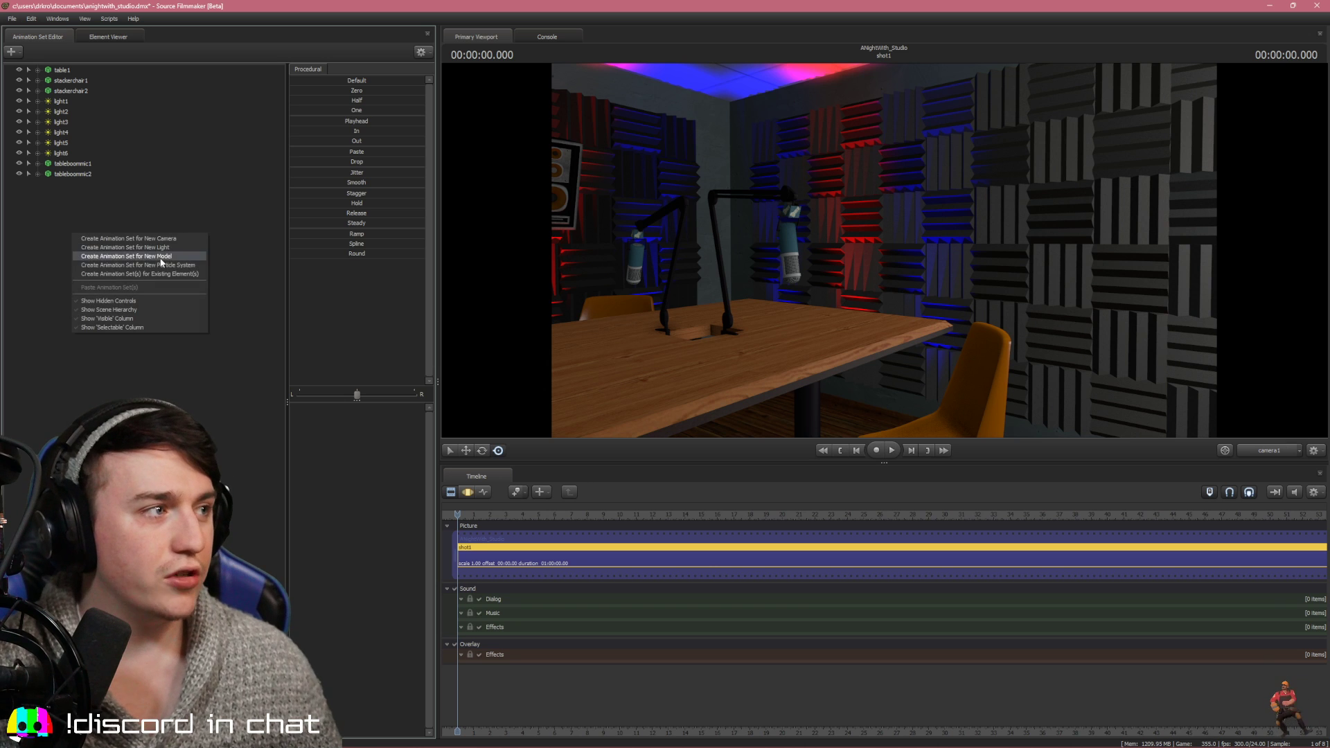
{"action": "left_click", "coordinate": [85, 204]}
Select light4, light5 and light6 together and look over the options available for them
{"action": "left_click", "coordinate": [66, 153]}
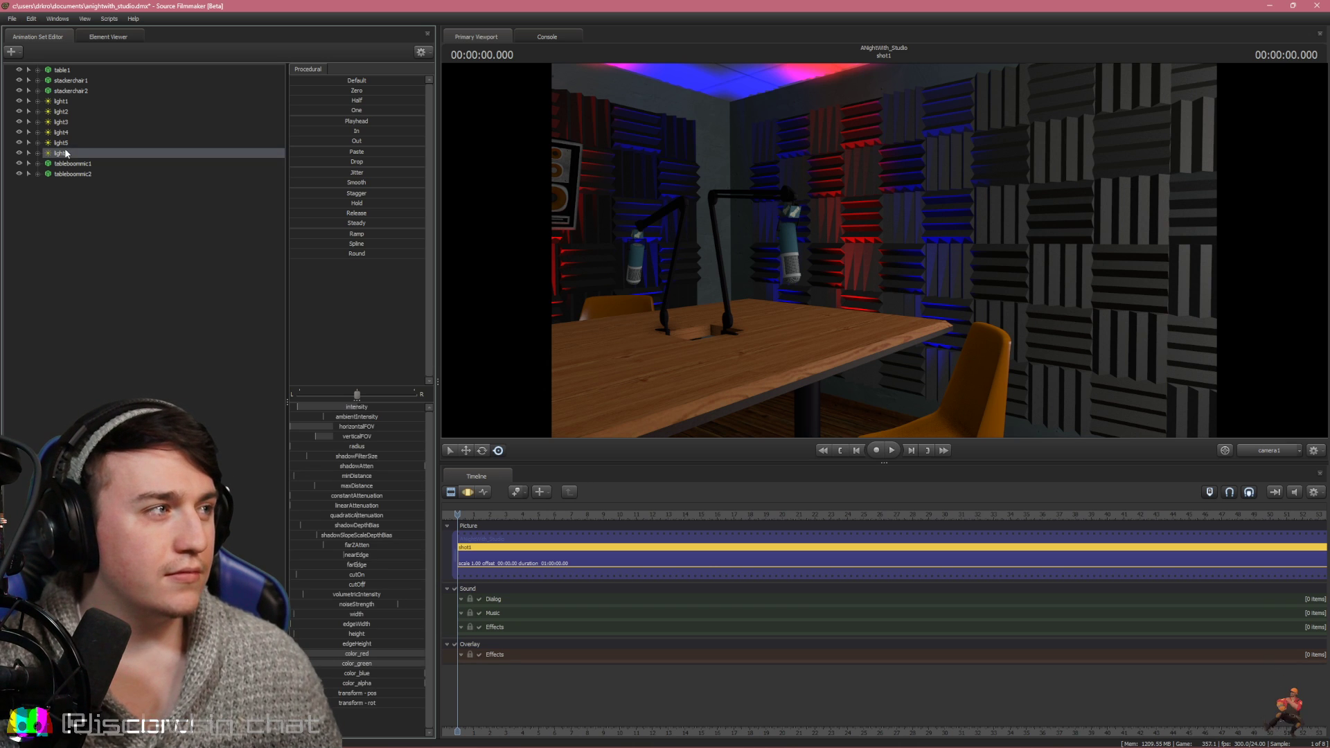
{"action": "left_click", "coordinate": [65, 132], "text": "shift"}
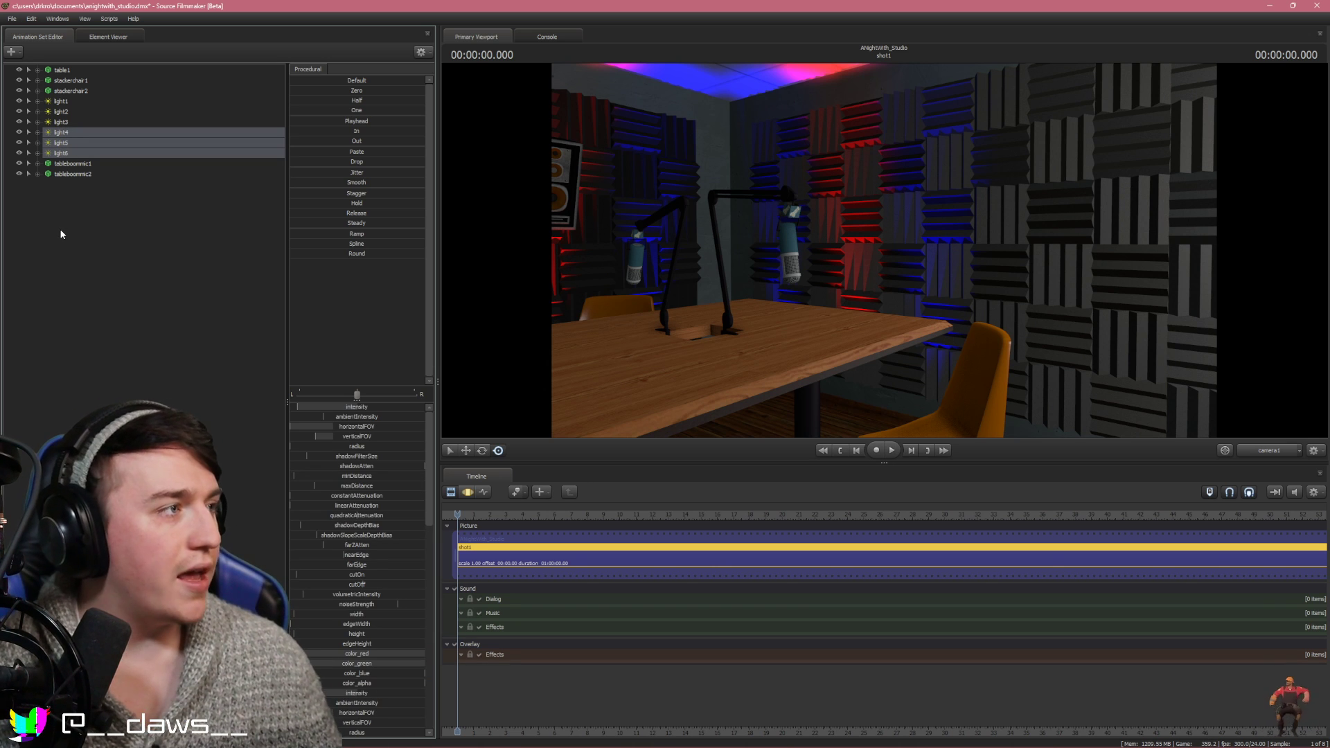
{"action": "right_click", "coordinate": [65, 112]}
{"action": "left_click", "coordinate": [37, 169]}
{"action": "left_click", "coordinate": [70, 151]}
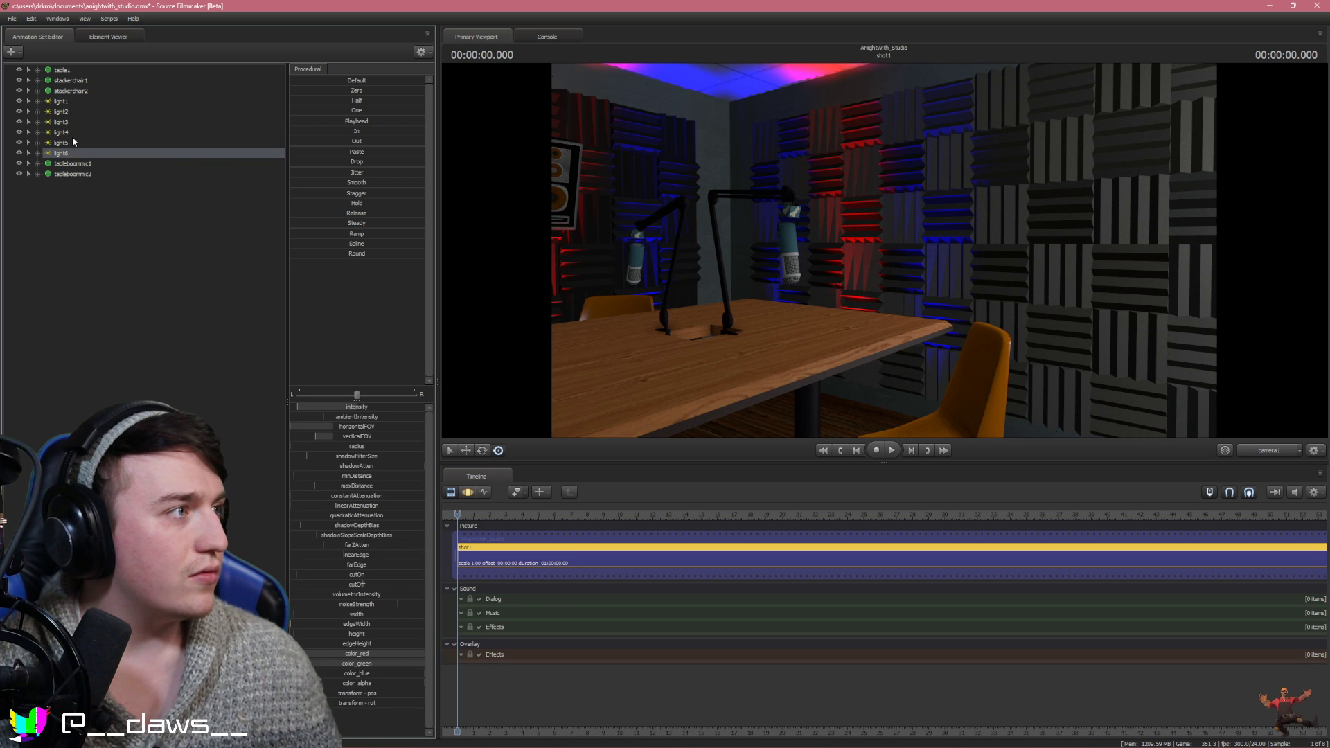
{"action": "left_click", "coordinate": [72, 134], "text": "shift"}
{"action": "right_click", "coordinate": [64, 145]}
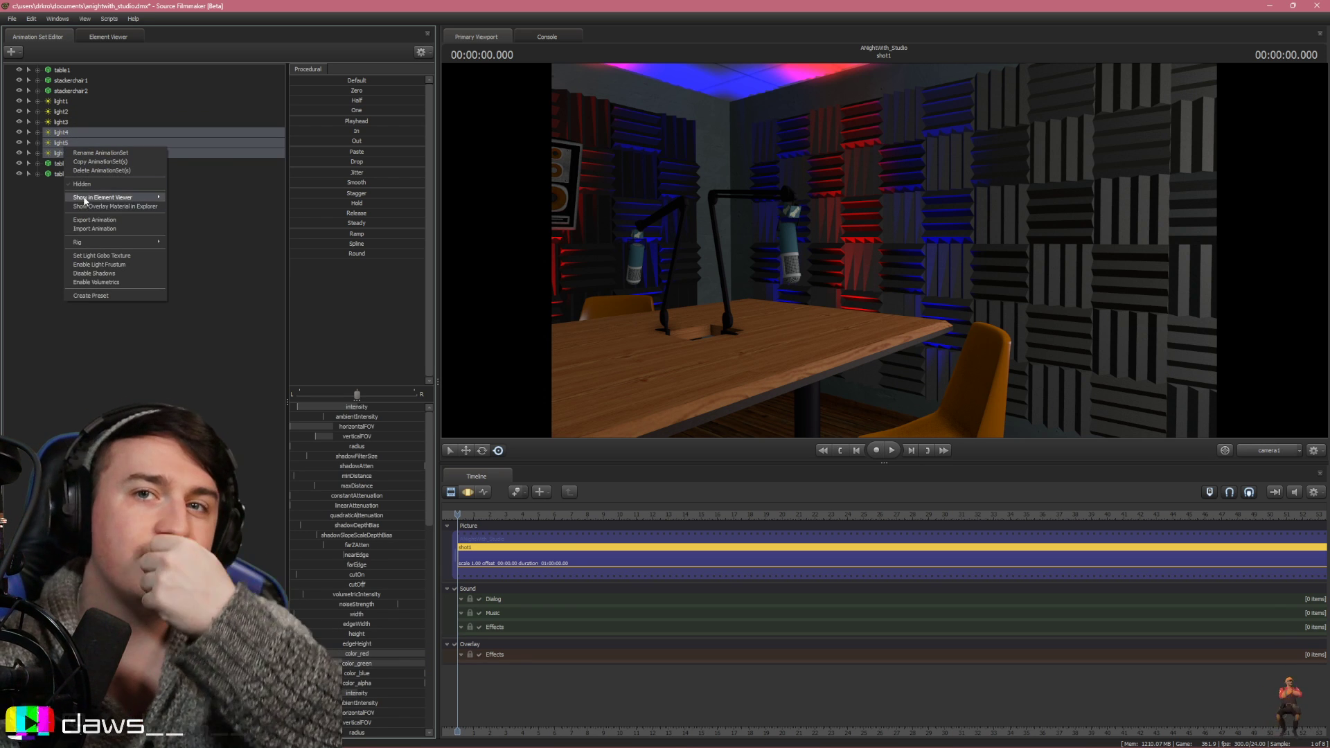
{"action": "mouse_move", "coordinate": [78, 196]}
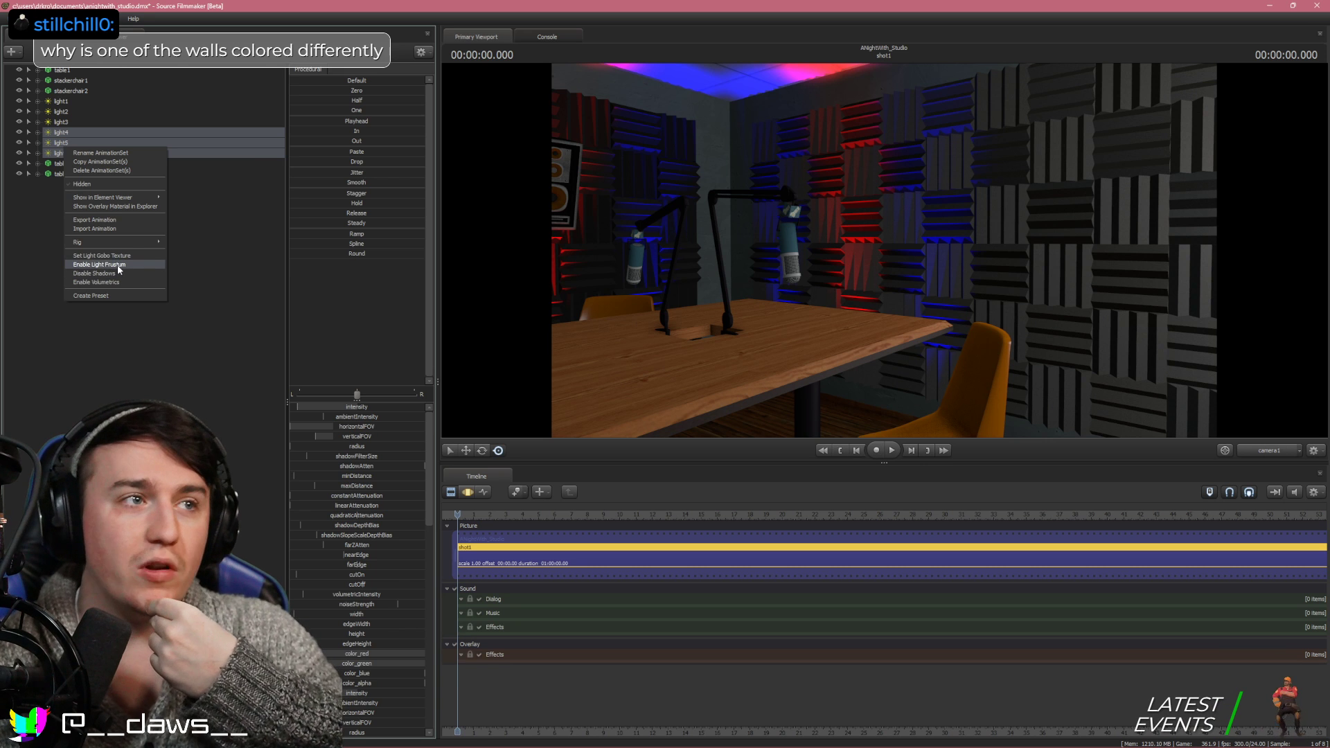
Inspect the lighting in the room's far corner and on the ceiling through the Work Camera
{"action": "left_click_drag", "start_coordinate": [864, 321], "coordinate": [883, 258]}
{"action": "left_click", "coordinate": [1252, 450]}
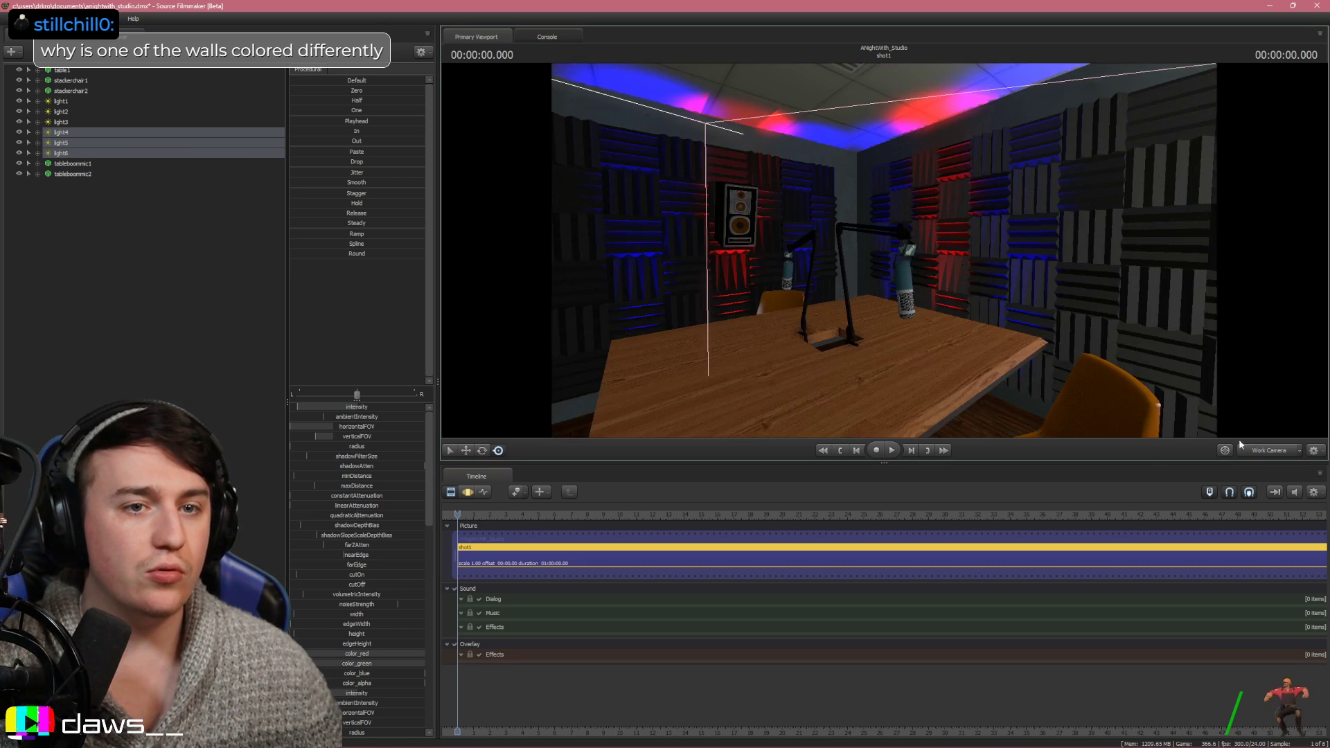
{"action": "left_click_drag", "start_coordinate": [969, 291], "coordinate": [884, 250]}
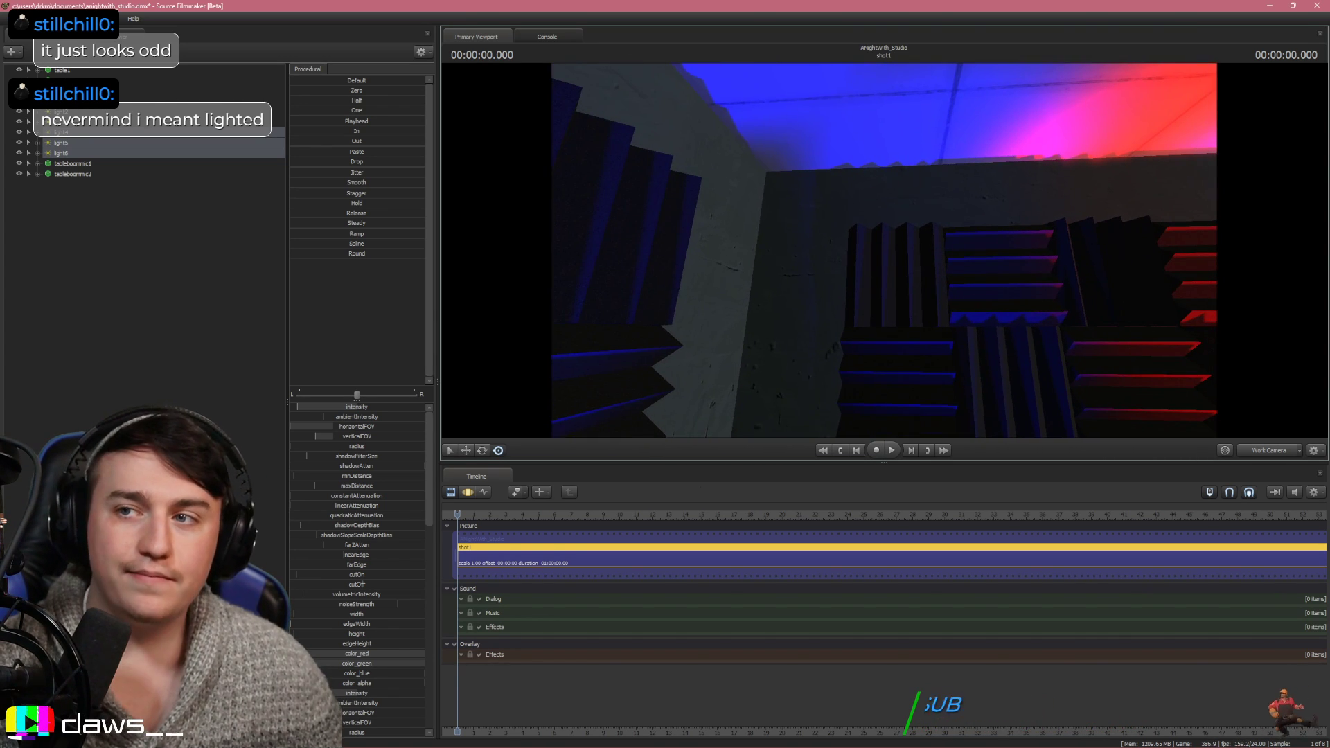
Try another angle for camera1 and undo the last two camera moves
{"action": "left_click", "coordinate": [1249, 453]}
{"action": "left_click_drag", "start_coordinate": [1030, 390], "coordinate": [1030, 390]}
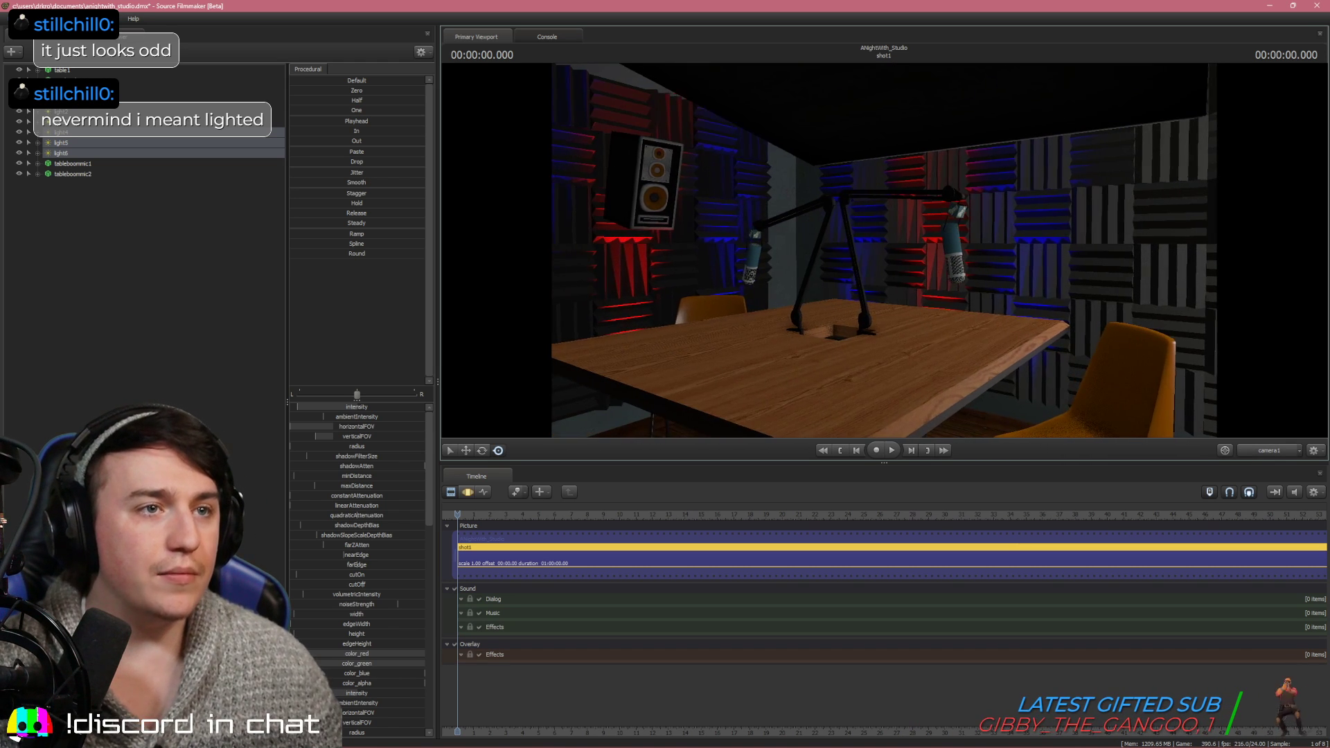
{"action": "key", "text": "ctrl+z"}
{"action": "key", "text": "ctrl+z"}
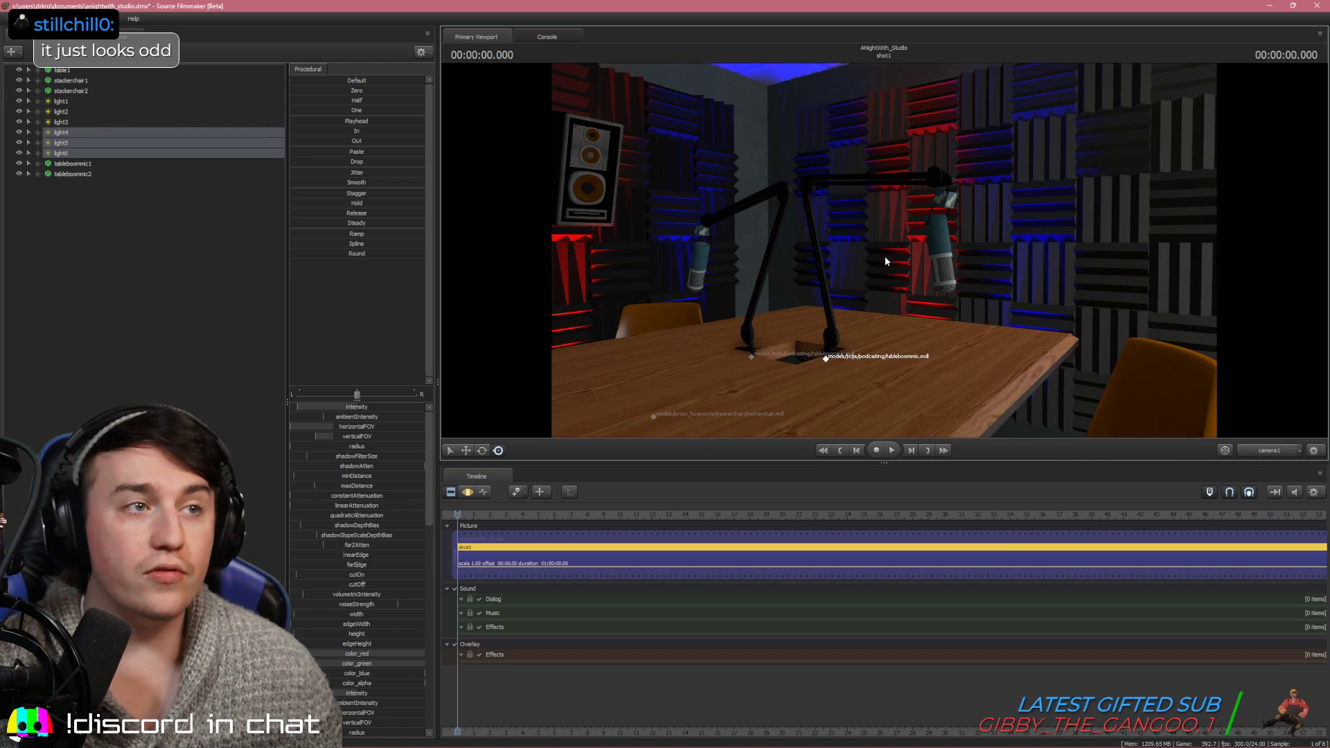
Clear the light selection and inspect the lighting on the acoustic foam walls through the Work Camera
{"action": "left_click", "coordinate": [1267, 454]}
{"action": "left_click_drag", "start_coordinate": [1060, 347], "coordinate": [1060, 346]}
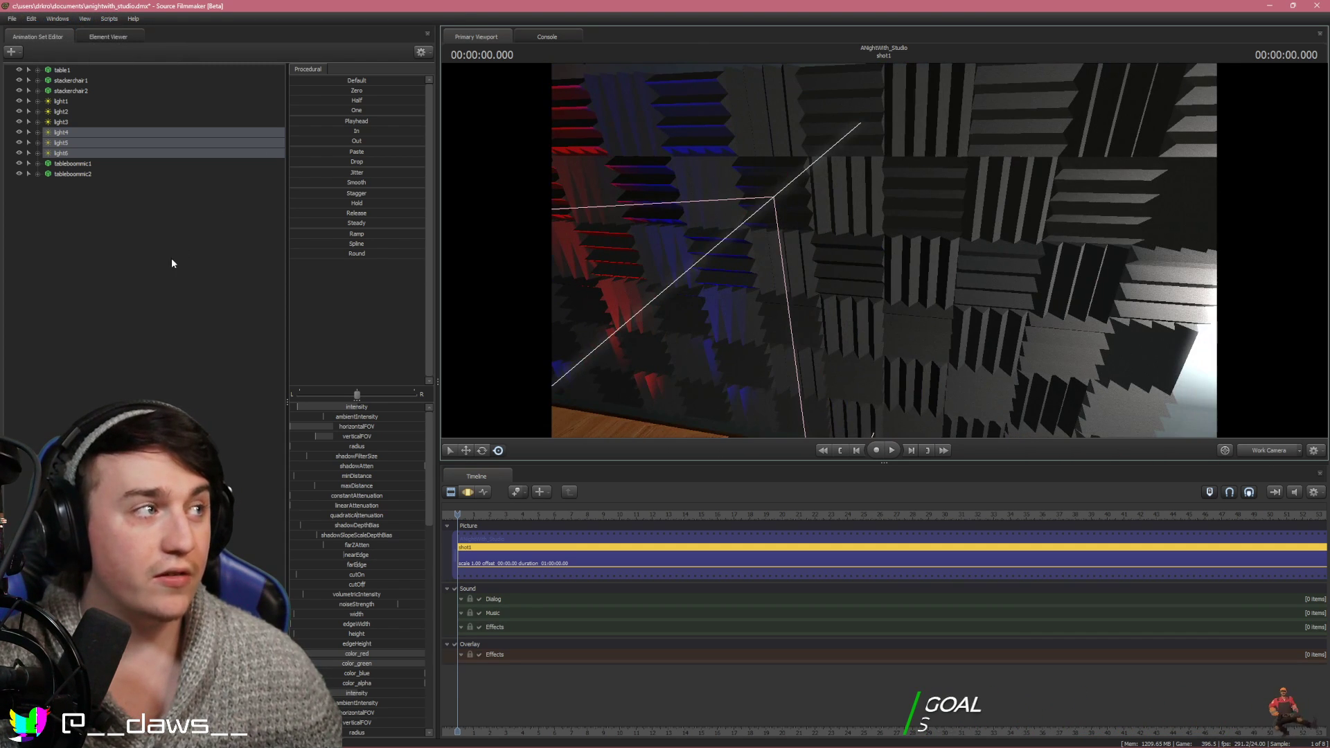
{"action": "left_click", "coordinate": [173, 261]}
{"action": "left_click_drag", "start_coordinate": [759, 247], "coordinate": [908, 253]}
{"action": "left_click_drag", "start_coordinate": [824, 237], "coordinate": [825, 237]}
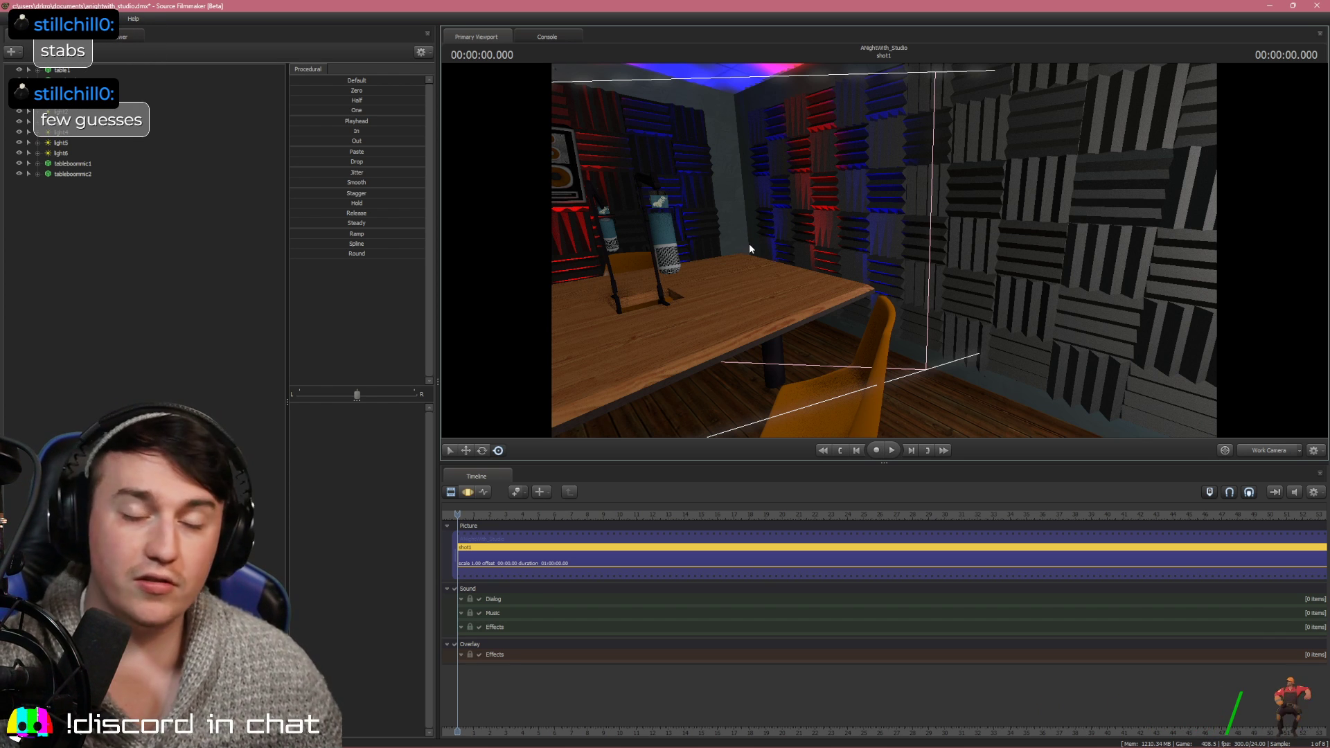
{"action": "left_click_drag", "start_coordinate": [749, 244], "coordinate": [870, 255]}
{"action": "key", "text": "a"}
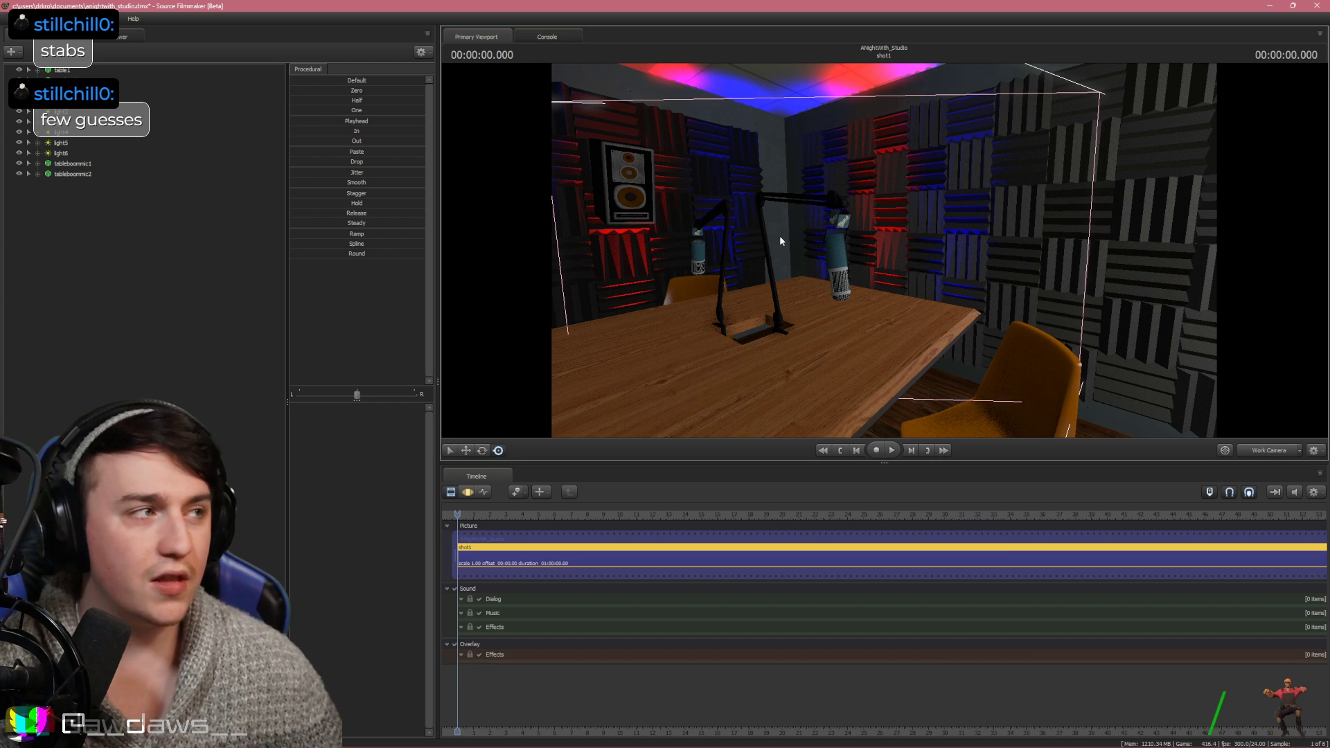
{"action": "left_click_drag", "start_coordinate": [780, 236], "coordinate": [824, 242]}
Copy the light5 animation set
{"action": "left_click", "coordinate": [70, 134]}
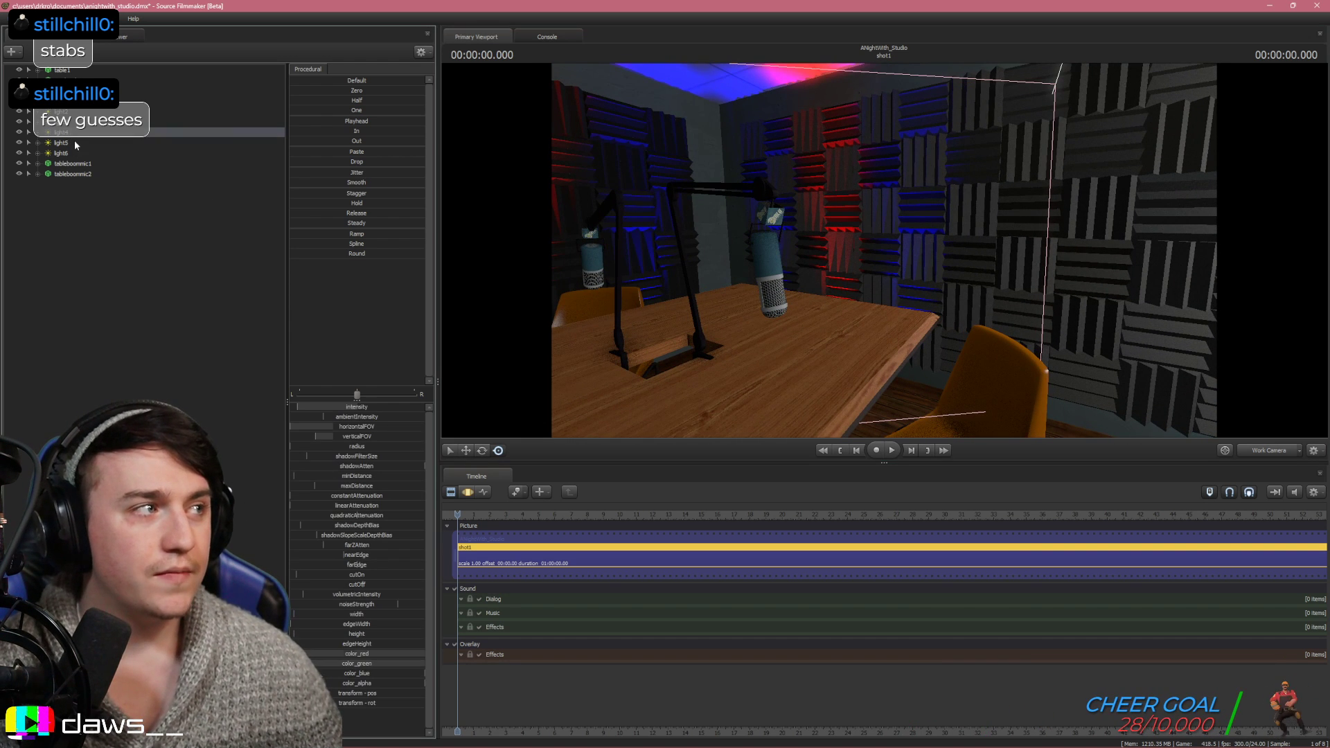
{"action": "right_click", "coordinate": [82, 143]}
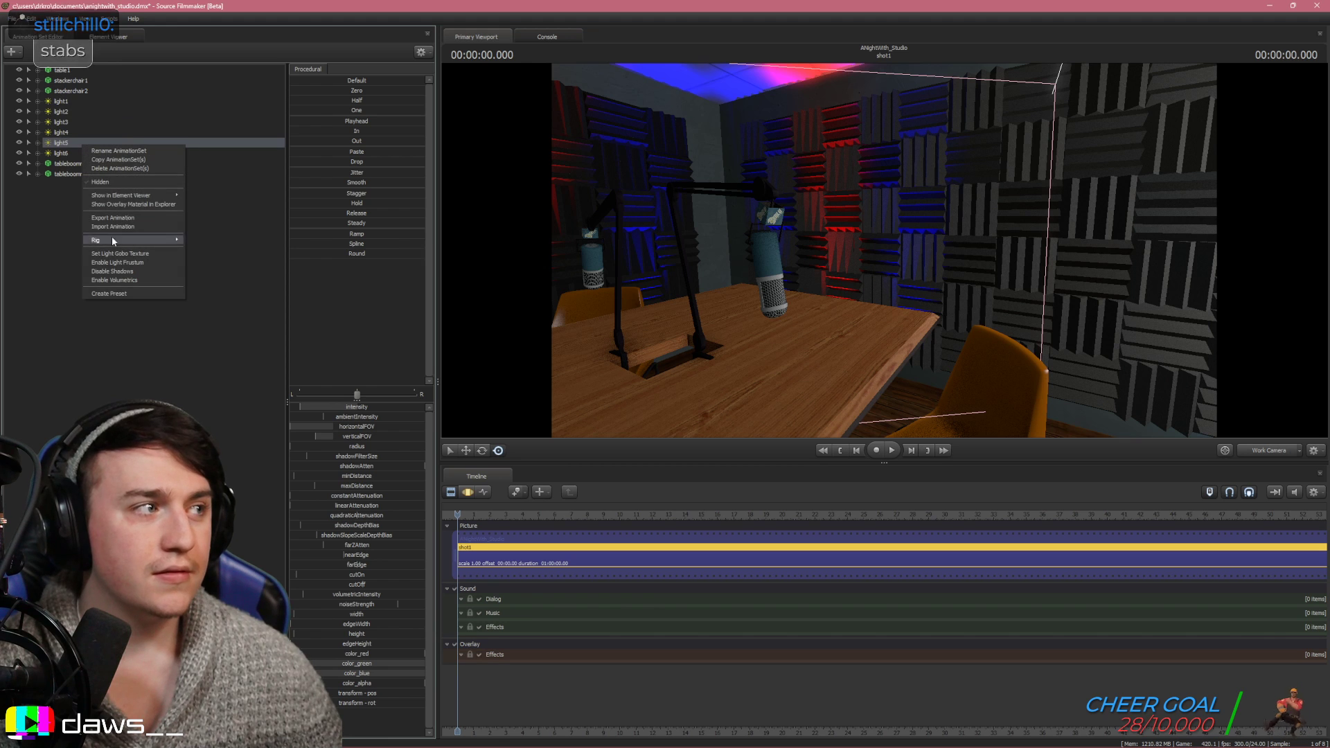
{"action": "left_click", "coordinate": [117, 160]}
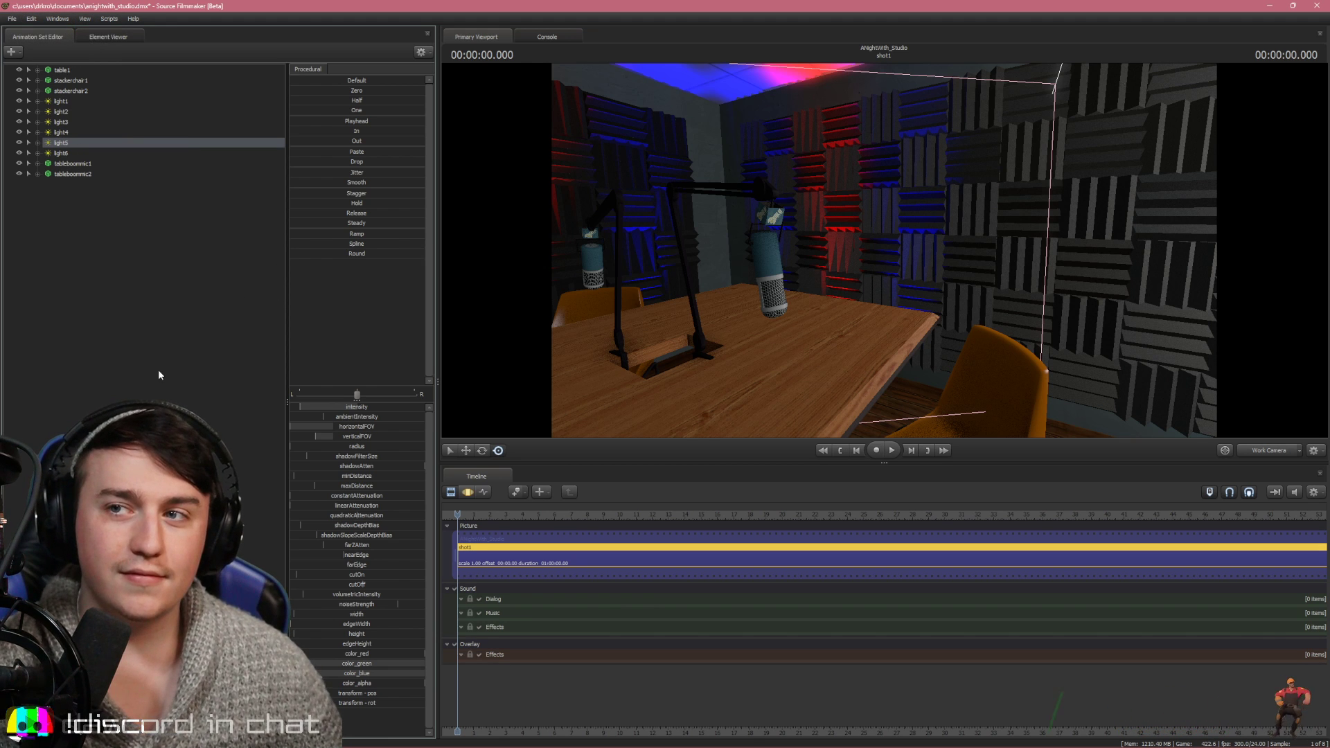
Paste the copied light animation set and place the new light directly below light6 in the list
{"action": "right_click", "coordinate": [149, 291]}
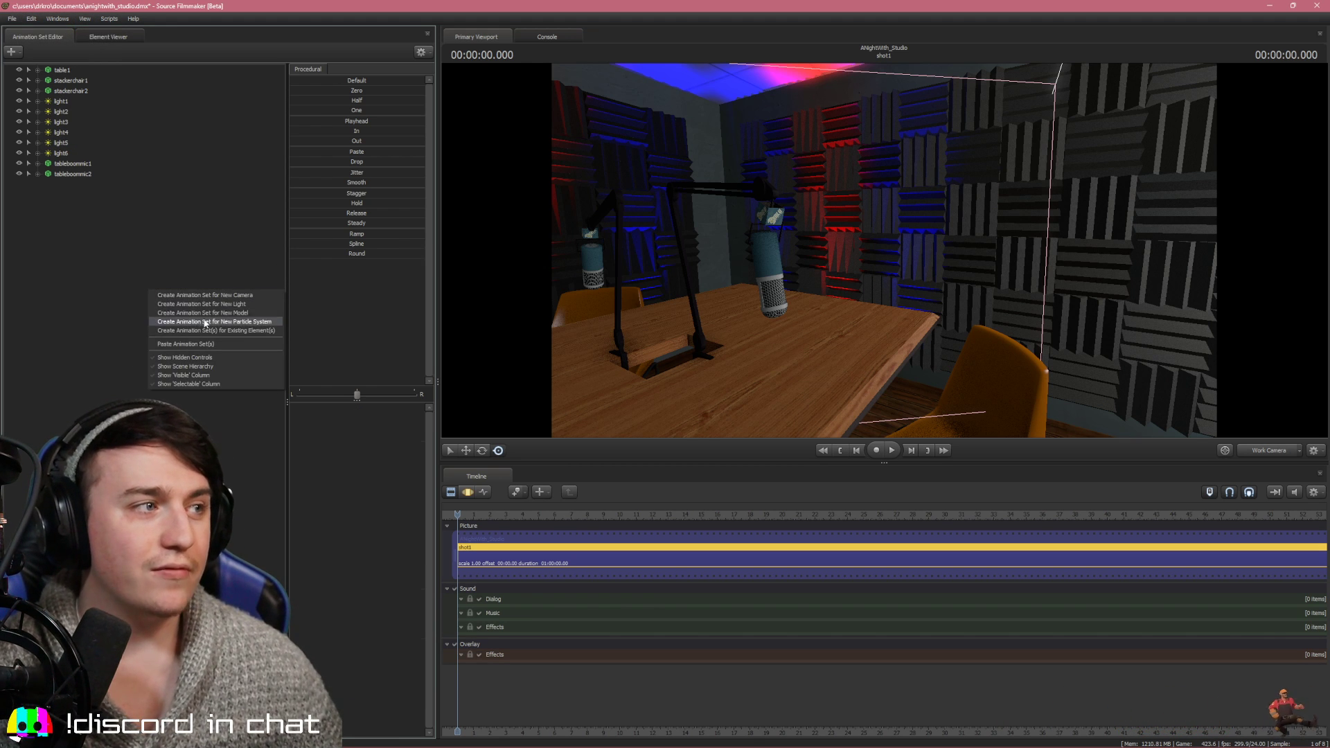
{"action": "left_click", "coordinate": [185, 344]}
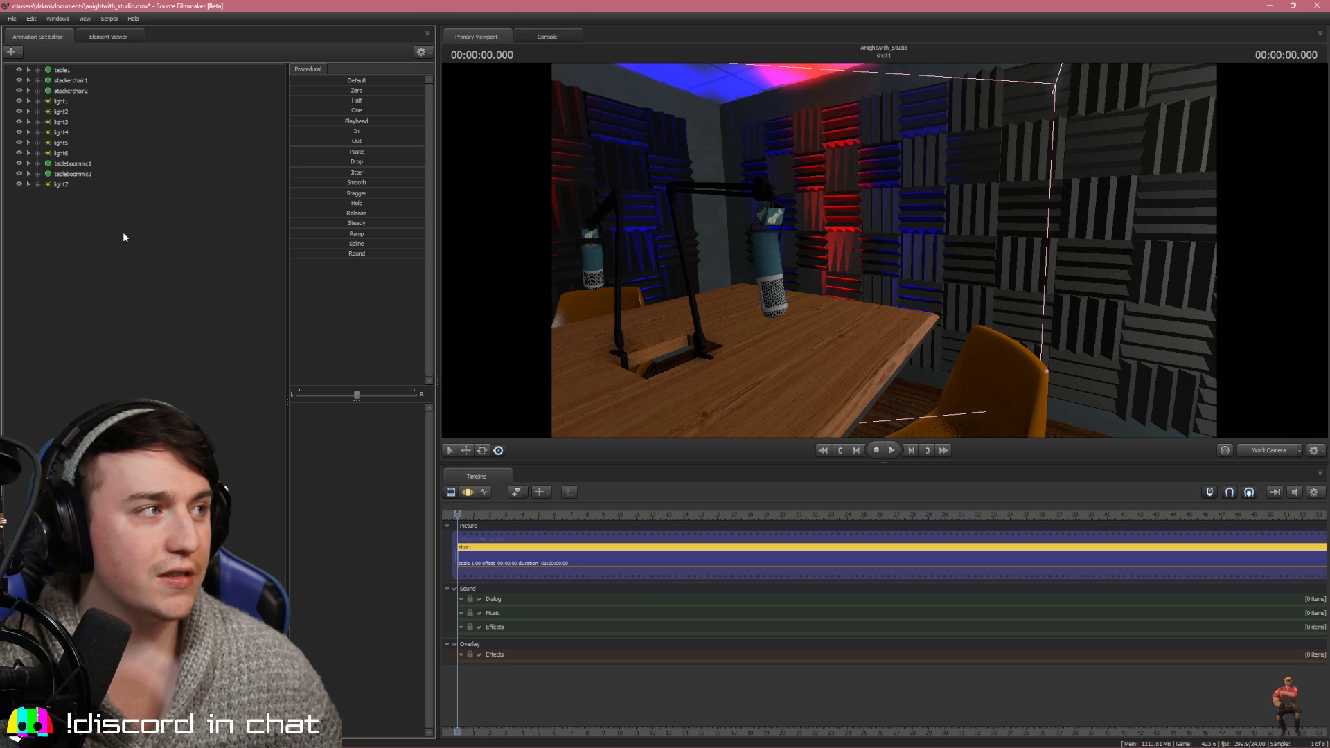
{"action": "mouse_move", "coordinate": [77, 184]}
{"action": "left_mouse_down"}
{"action": "mouse_move", "coordinate": [78, 148]}
{"action": "mouse_move", "coordinate": [74, 167]}
{"action": "left_mouse_up"}
{"action": "left_click", "coordinate": [74, 164]}
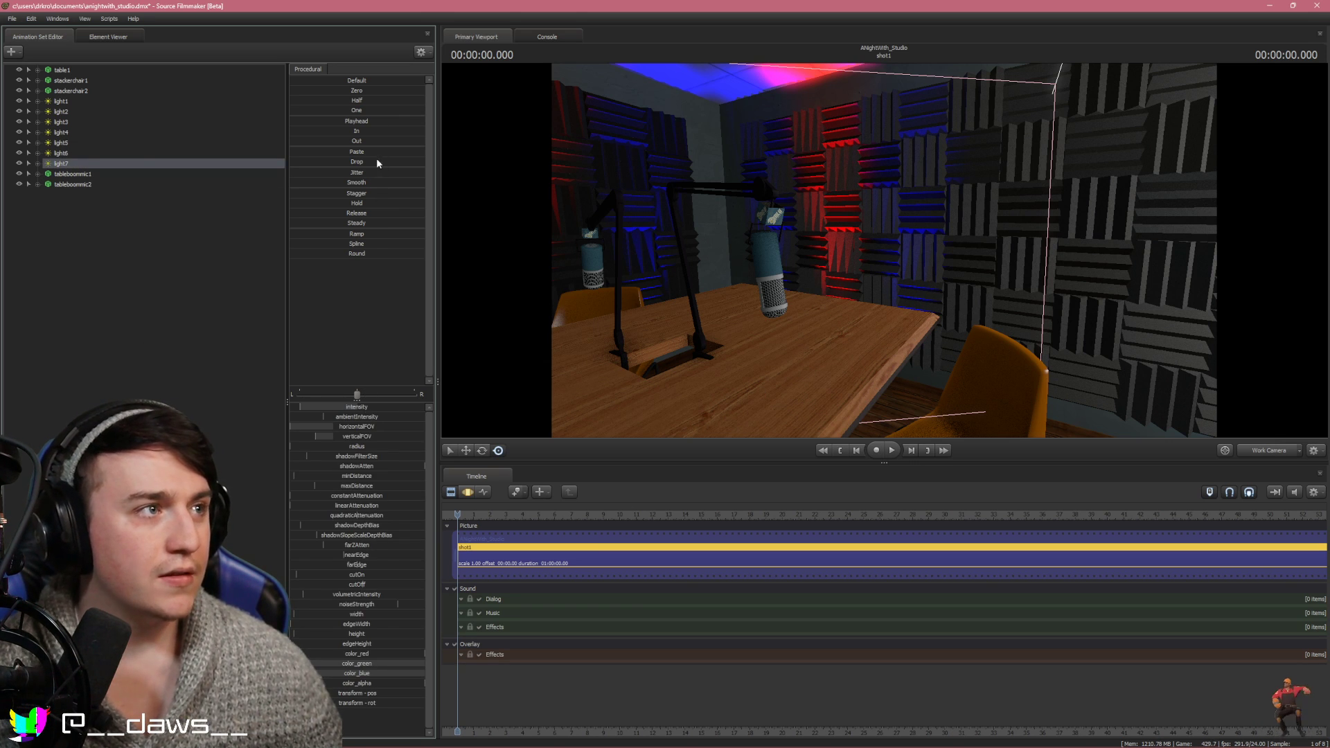
Move light7 along the acoustic foam wall to extend the red lighting past the last blue section
{"action": "key", "text": "F3"}
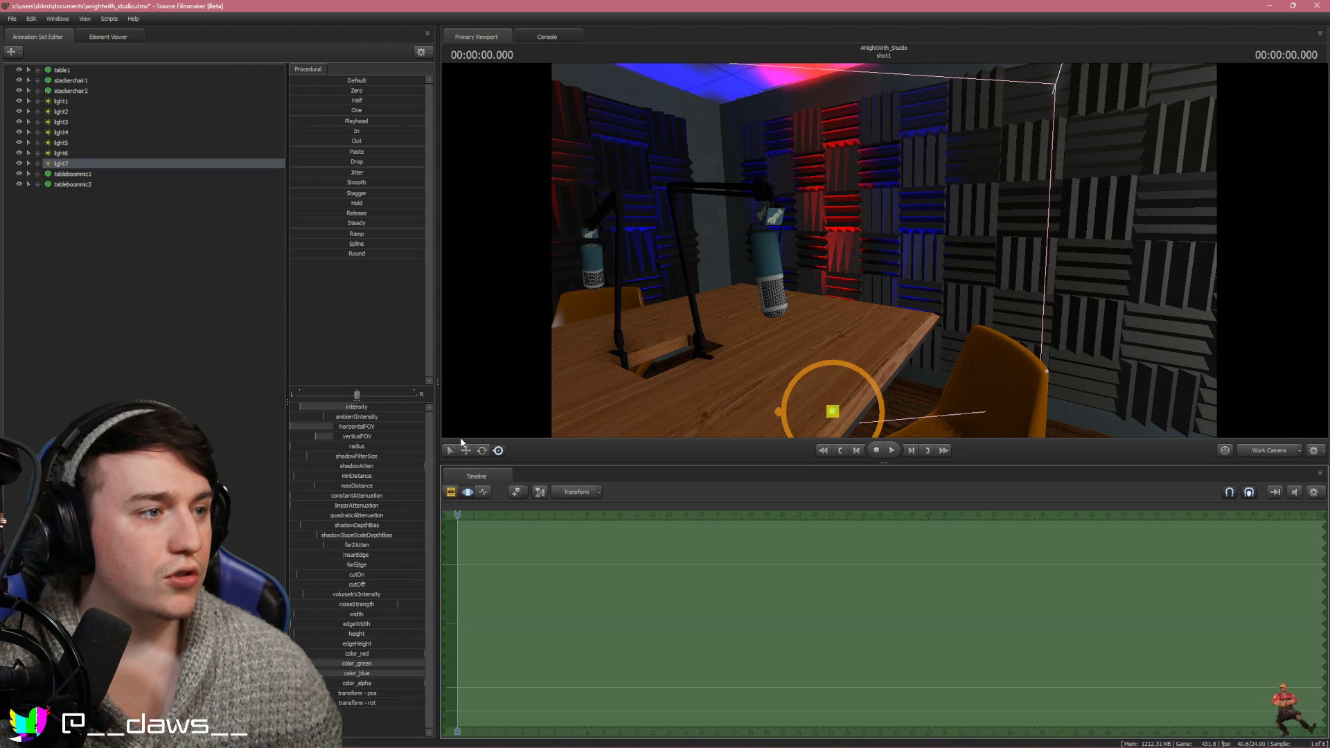
{"action": "left_click_drag", "start_coordinate": [816, 407], "coordinate": [985, 454]}
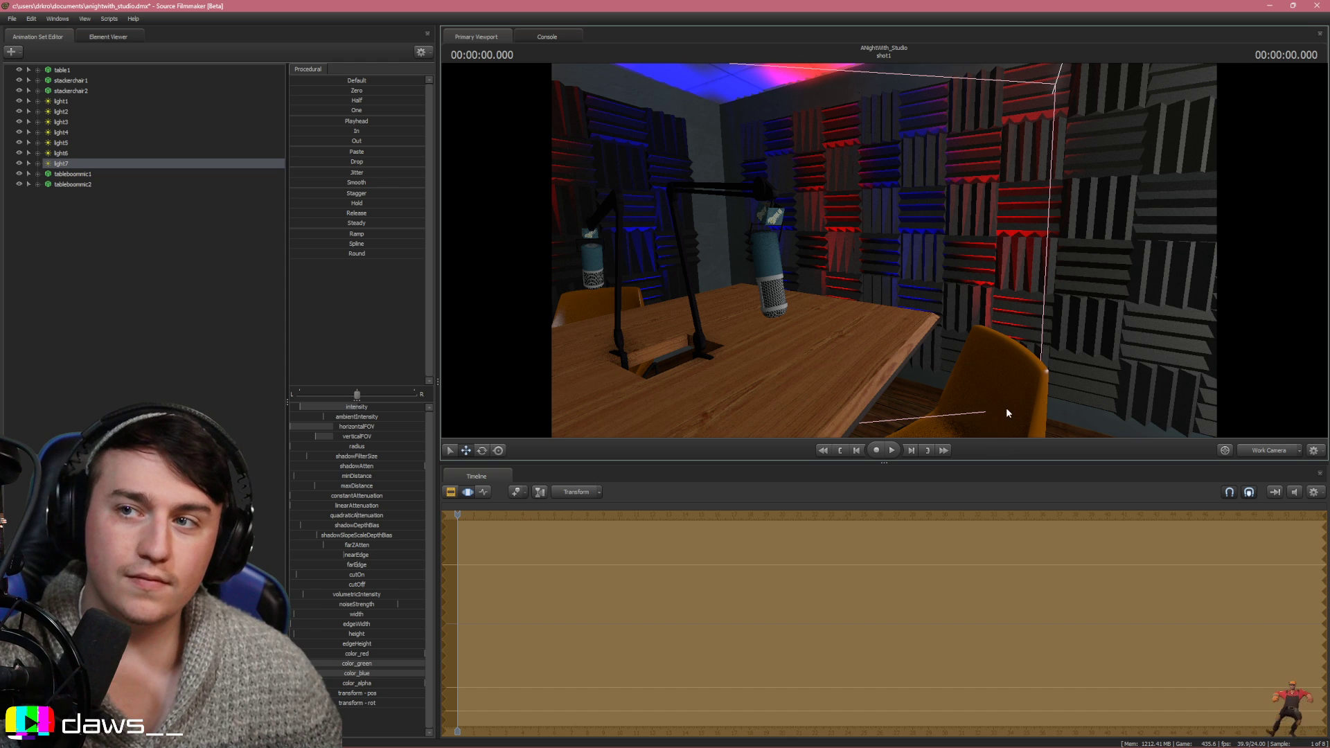
{"action": "left_click_drag", "start_coordinate": [1144, 366], "coordinate": [1178, 367]}
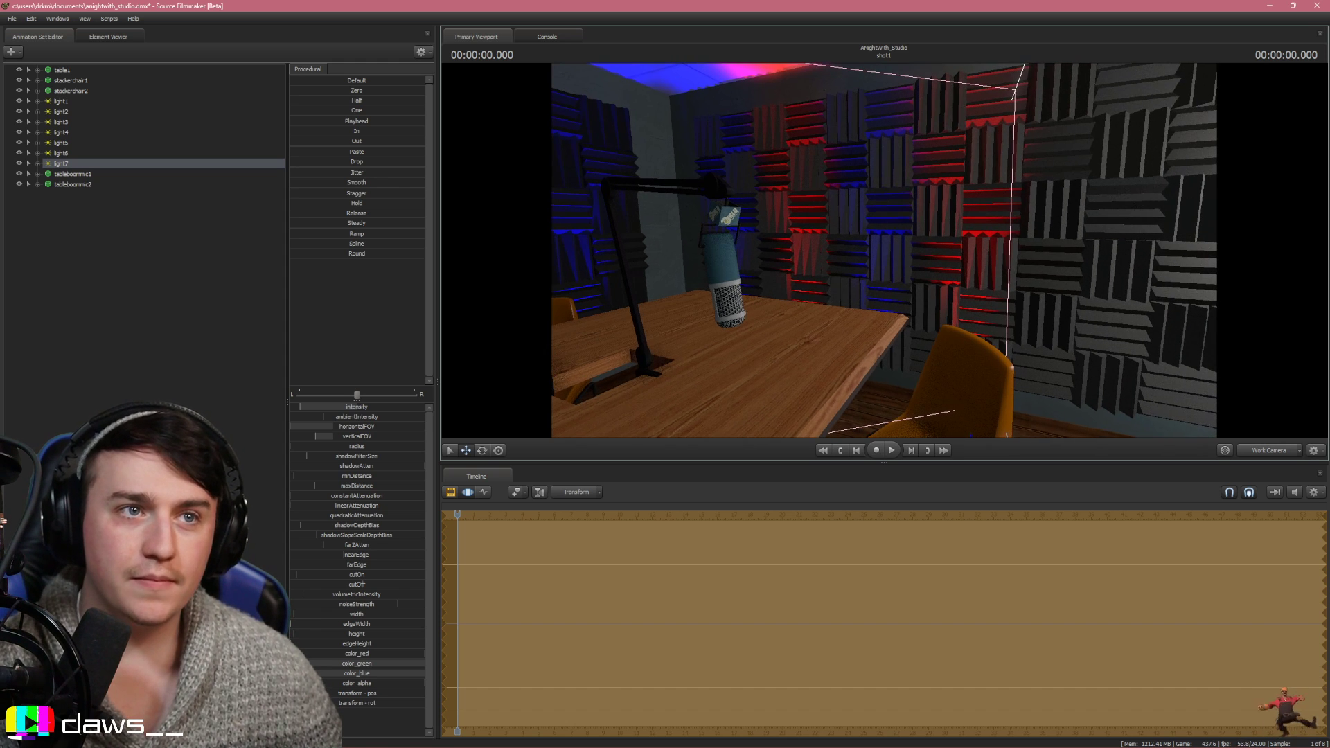
Check the extended wall lighting through camera1, then return to the Work Camera
{"action": "left_click", "coordinate": [1248, 449]}
{"action": "left_click", "coordinate": [1243, 462]}
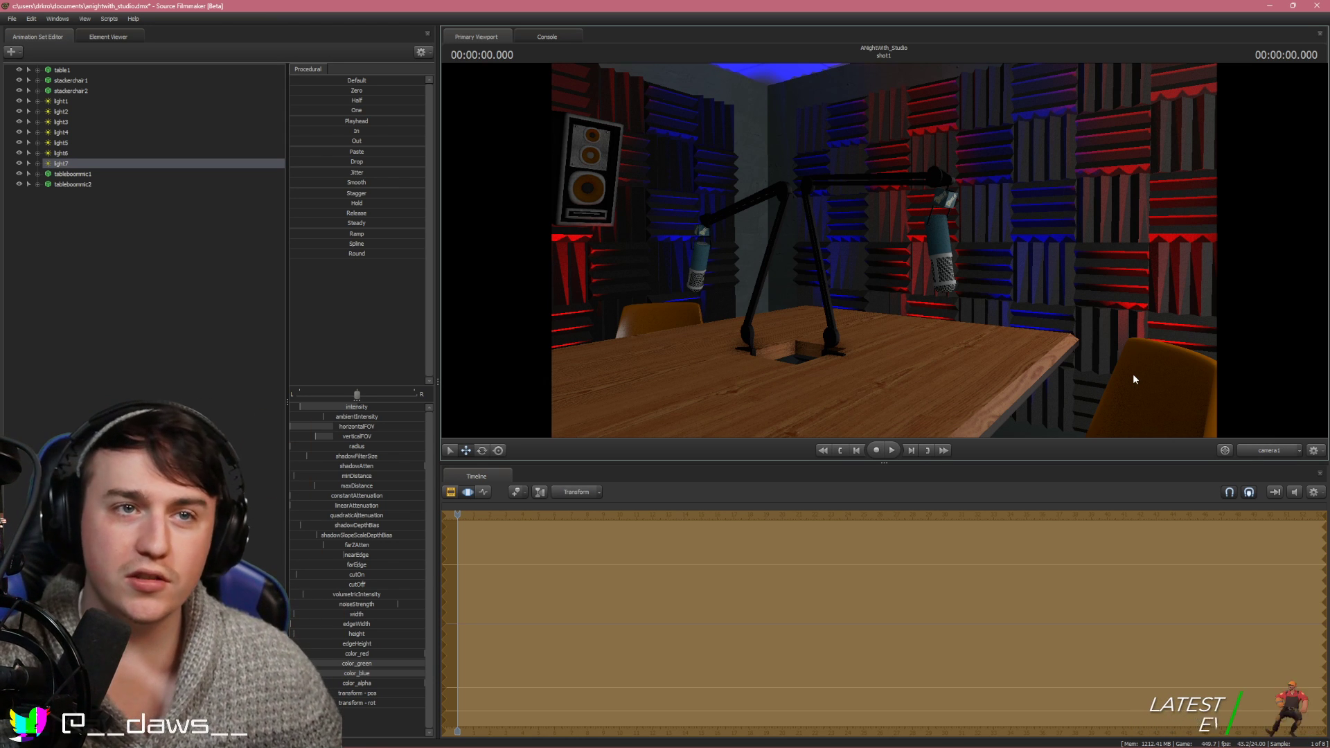
{"action": "left_click", "coordinate": [1258, 451]}
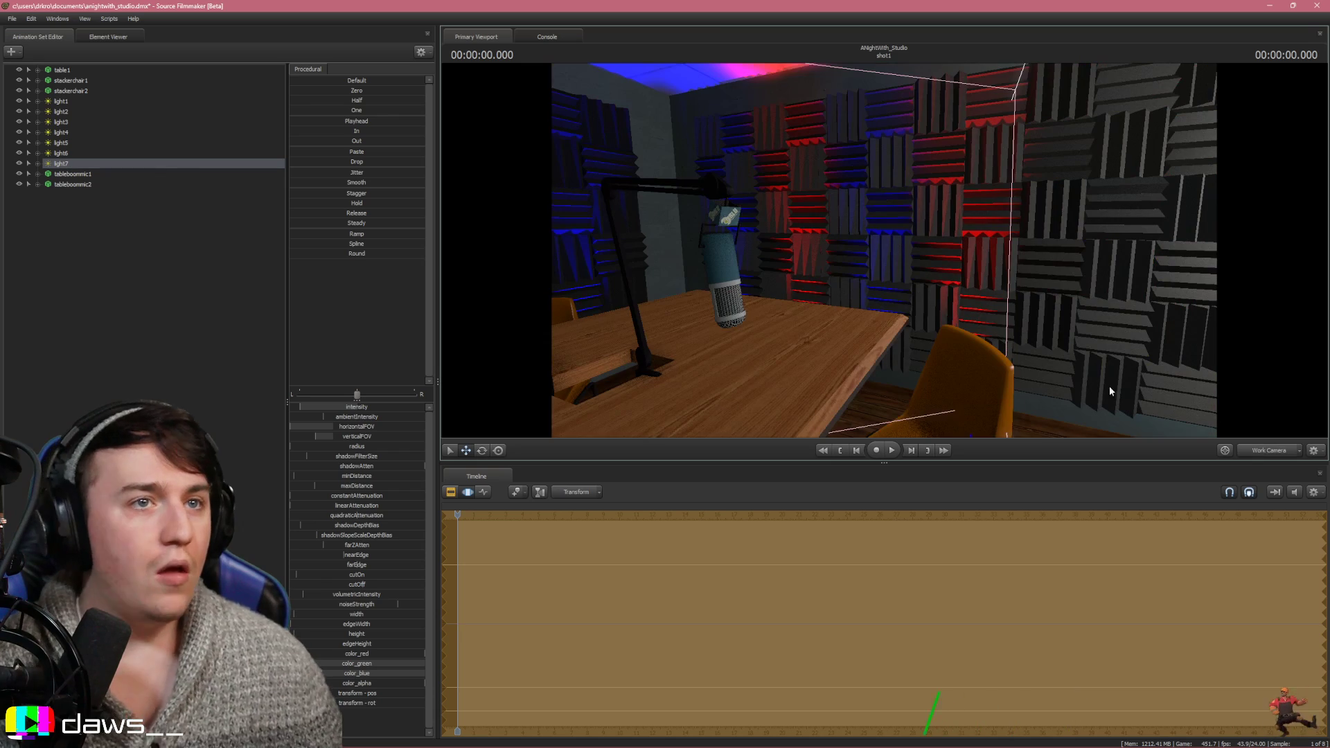
Create an animation set for a new light in the studio scene
{"action": "left_click_drag", "start_coordinate": [1042, 359], "coordinate": [883, 302]}
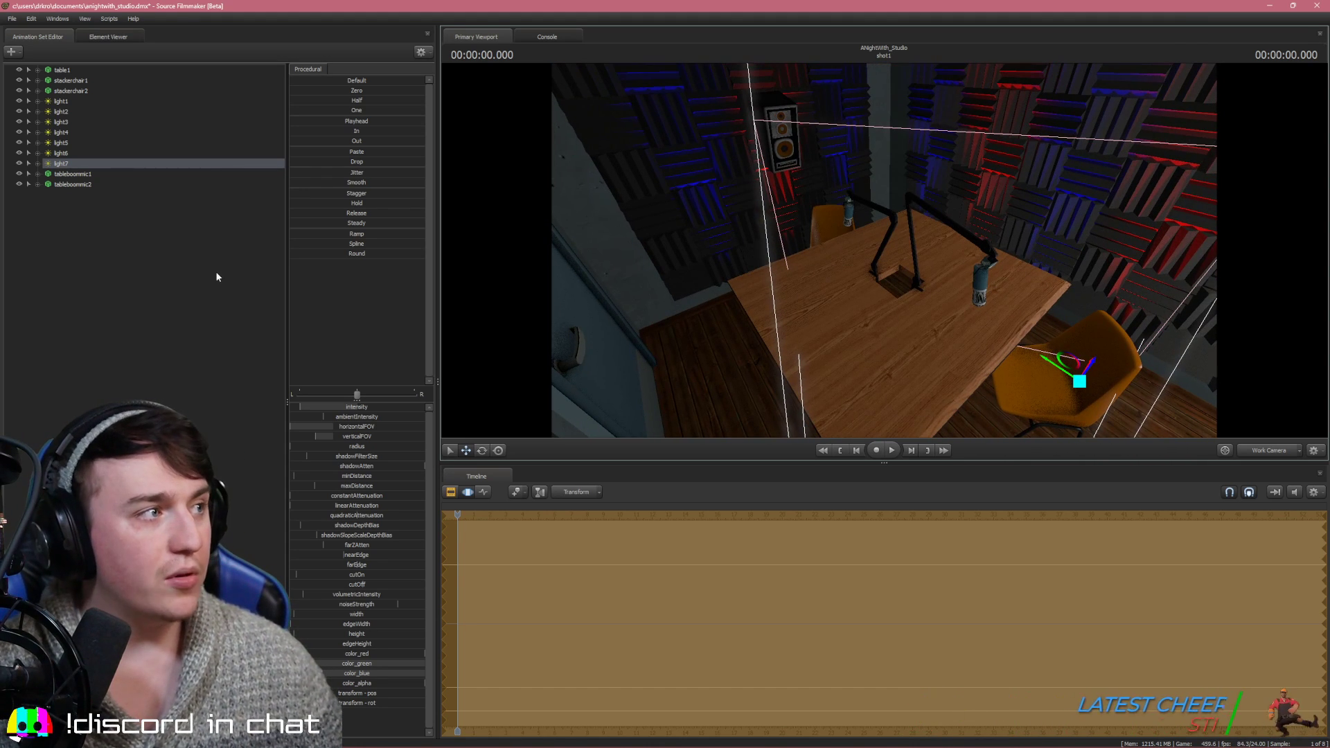
{"action": "right_click", "coordinate": [157, 255]}
{"action": "right_click", "coordinate": [157, 255]}
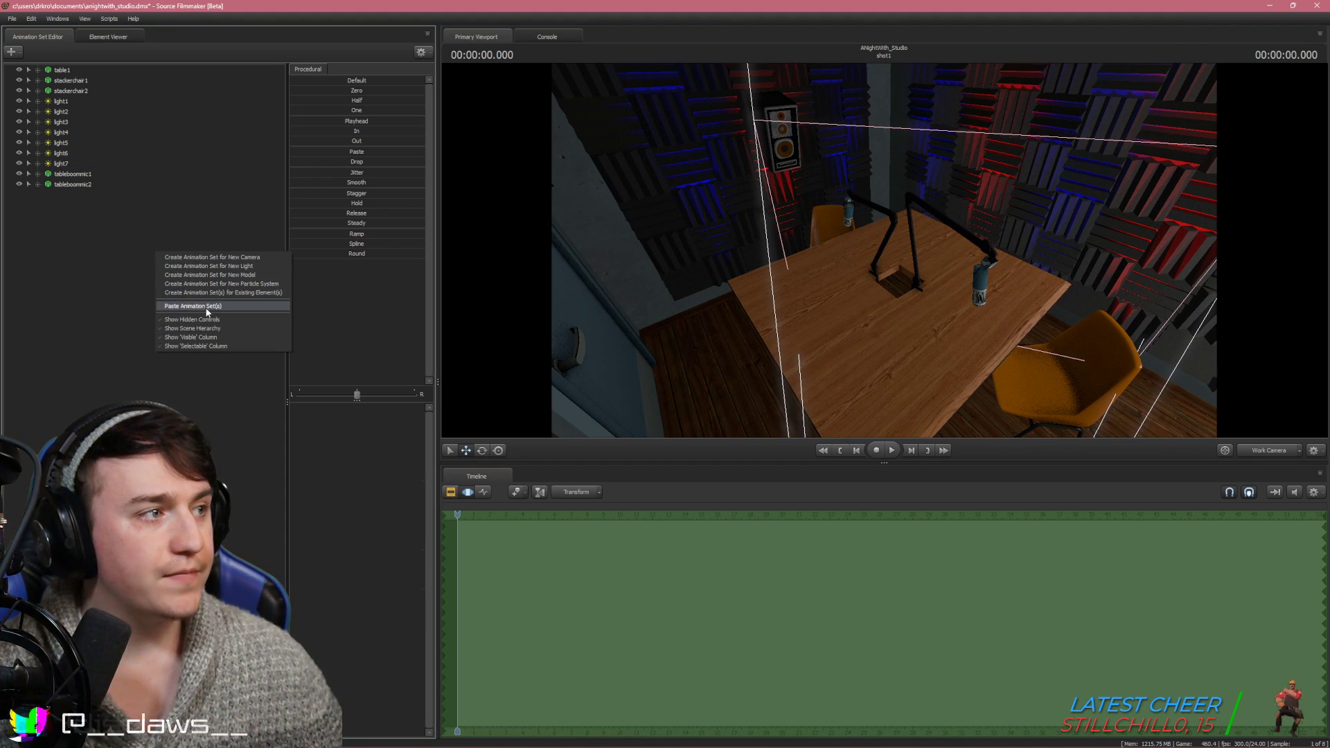
{"action": "left_click", "coordinate": [201, 266]}
{"action": "key", "text": "s"}
{"action": "left_click_drag", "start_coordinate": [703, 256], "coordinate": [865, 267]}
{"action": "key", "text": "w"}
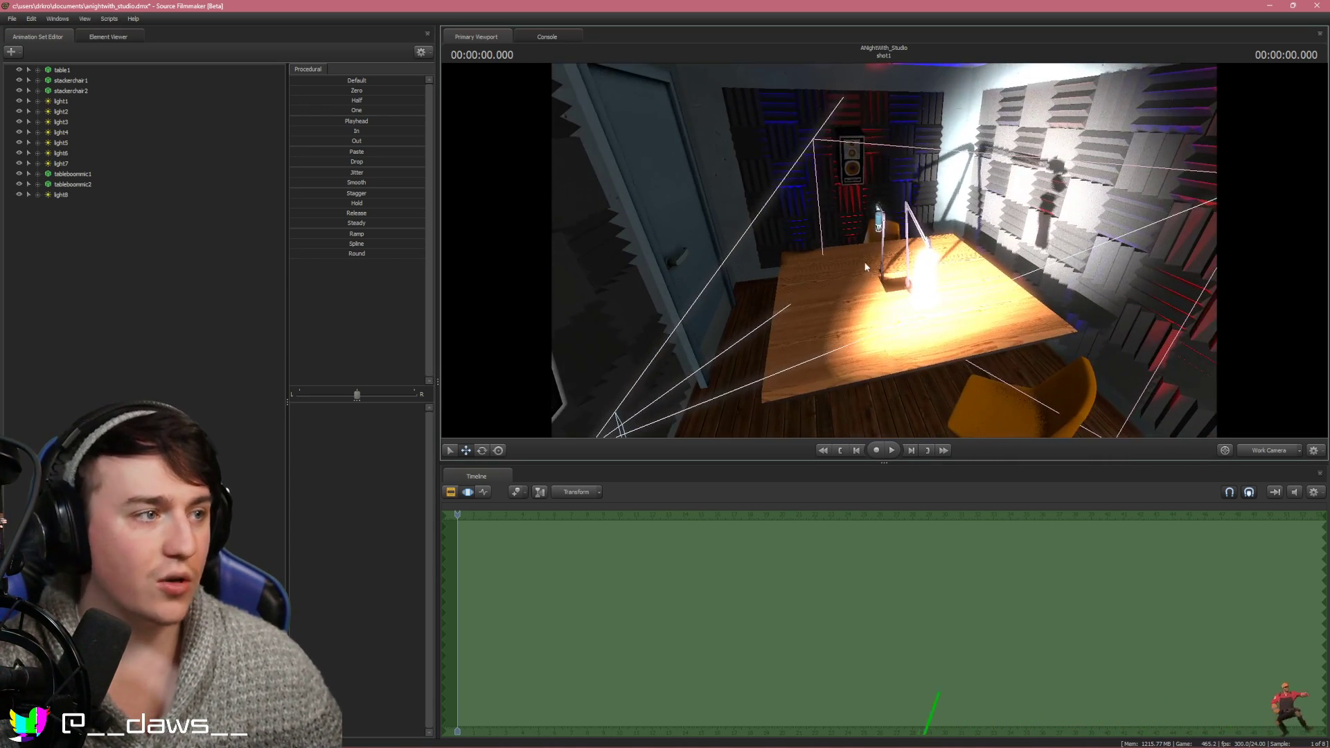
Rotate light8 so its beam points away from the foam wall and down onto the floor beside the table
{"action": "left_click", "coordinate": [89, 195]}
{"action": "mouse_move", "coordinate": [83, 194]}
{"action": "left_mouse_down"}
{"action": "mouse_move", "coordinate": [78, 171]}
{"action": "mouse_move", "coordinate": [78, 191]}
{"action": "left_mouse_up"}
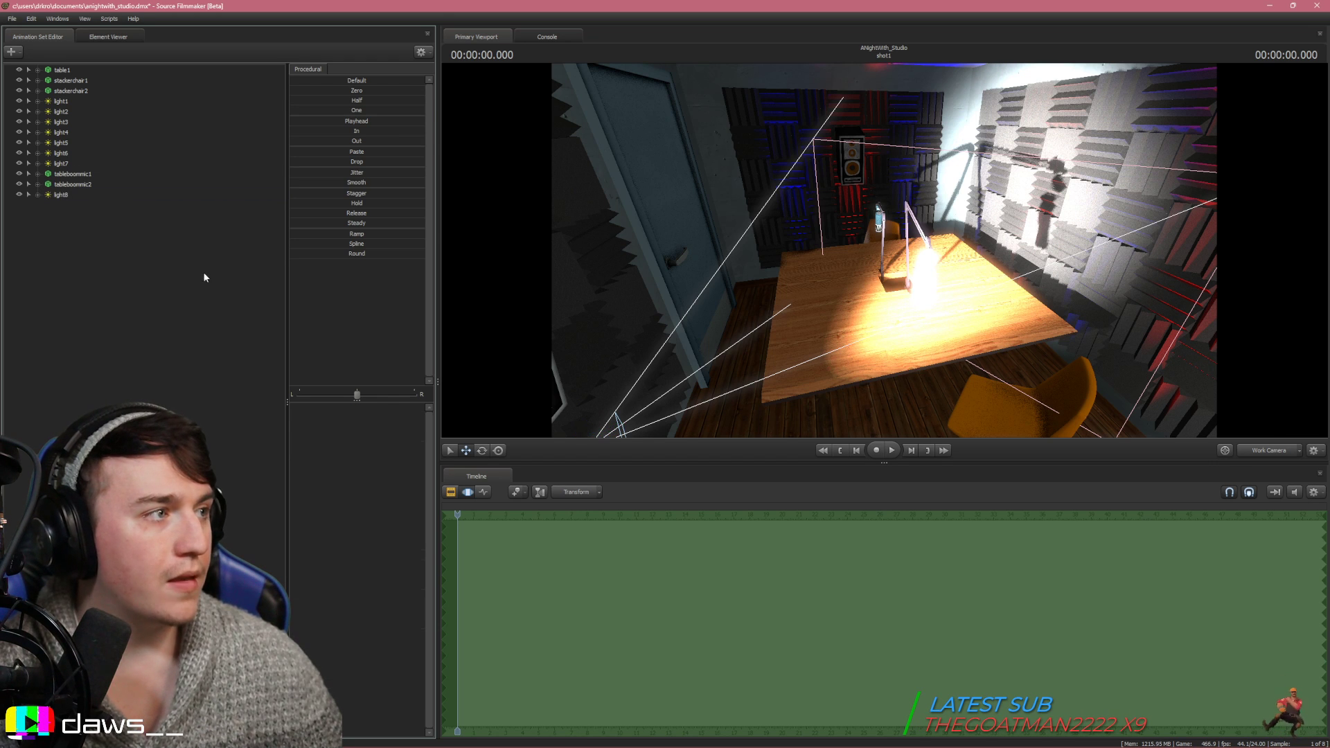
{"action": "left_click", "coordinate": [76, 194]}
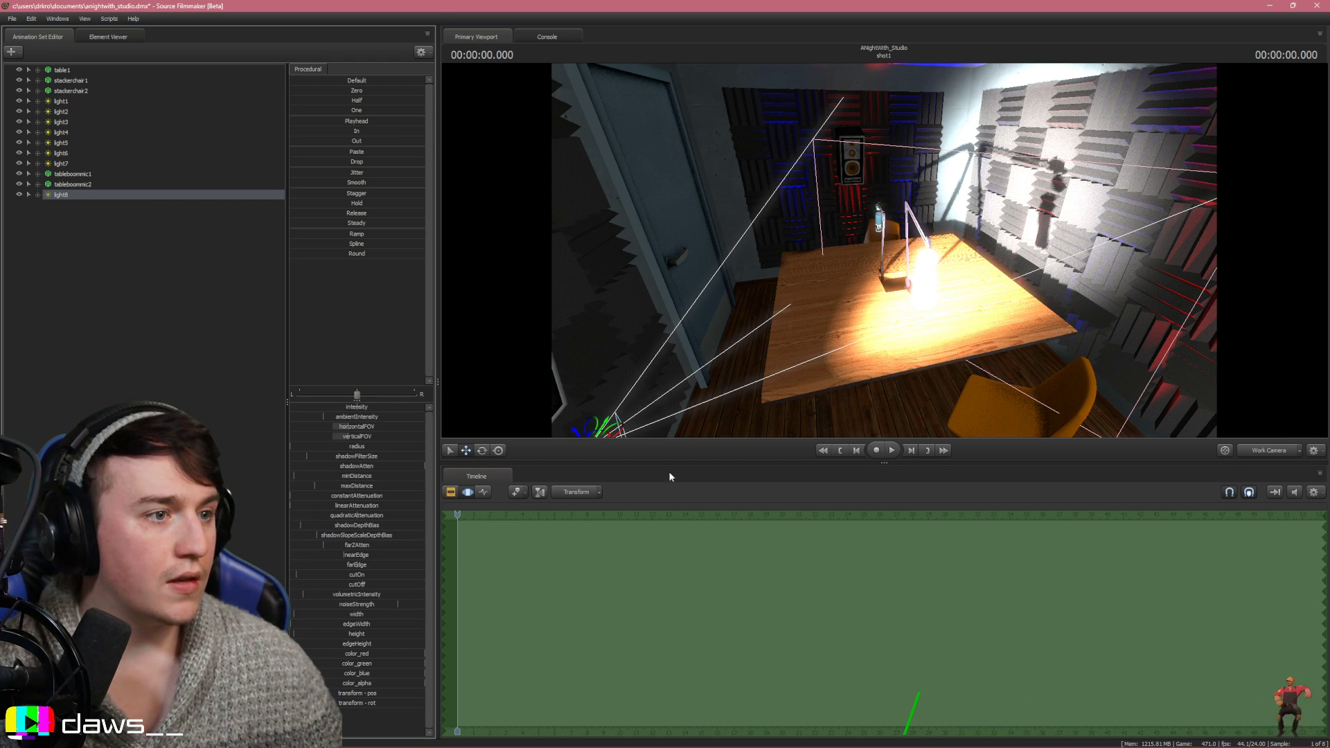
{"action": "left_click", "coordinate": [485, 454]}
{"action": "left_click_drag", "start_coordinate": [665, 298], "coordinate": [603, 360]}
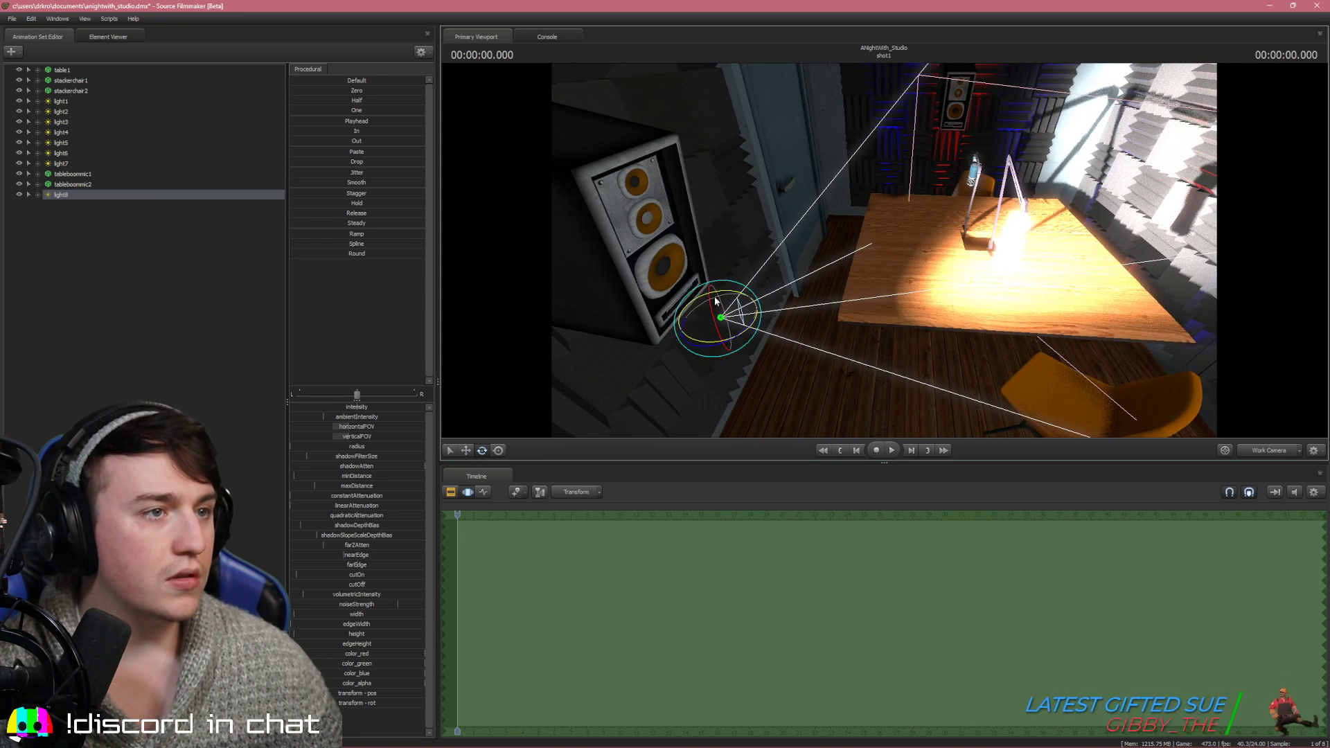
{"action": "left_click_drag", "start_coordinate": [703, 297], "coordinate": [755, 297]}
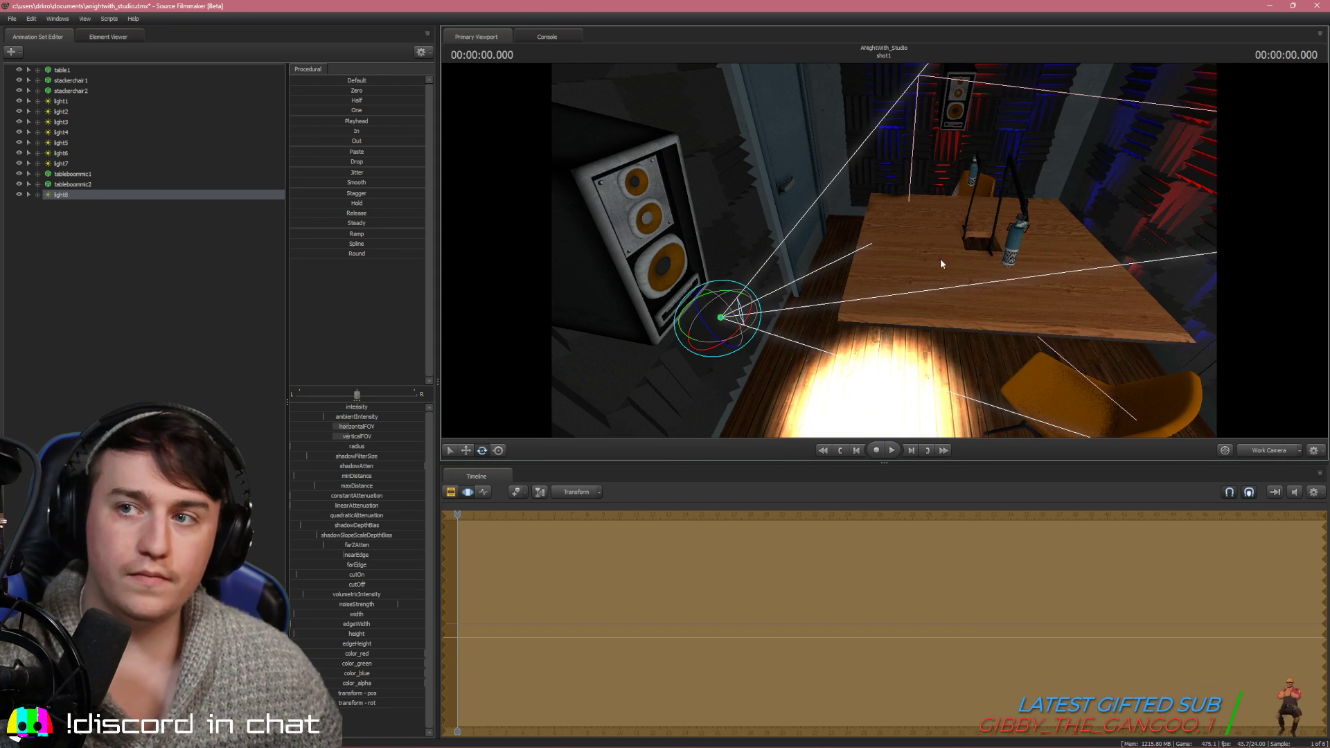
{"action": "key", "text": "s"}
{"action": "left_click_drag", "start_coordinate": [940, 263], "coordinate": [949, 236]}
Raise light8 to the ceiling above the wall speaker and lower its intensity
{"action": "left_click", "coordinate": [467, 450]}
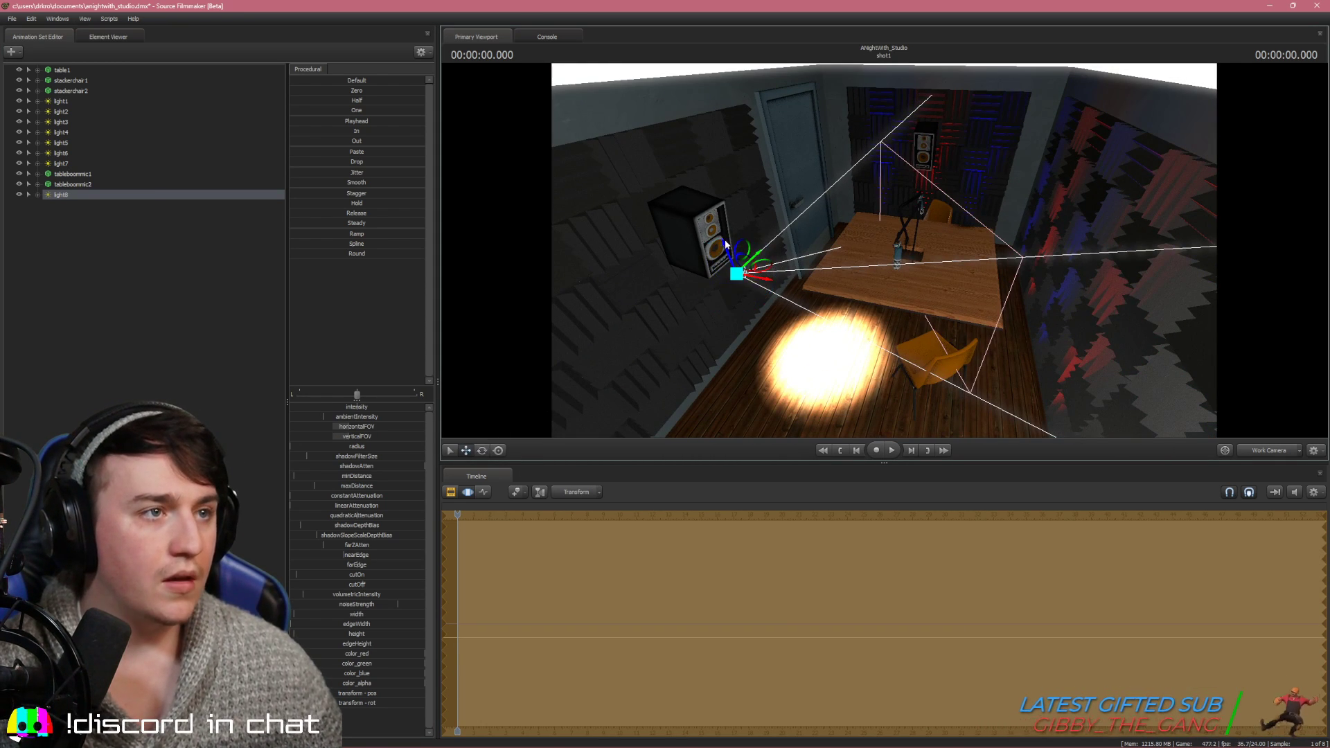
{"action": "left_click_drag", "start_coordinate": [725, 239], "coordinate": [666, 104]}
{"action": "key", "text": "w"}
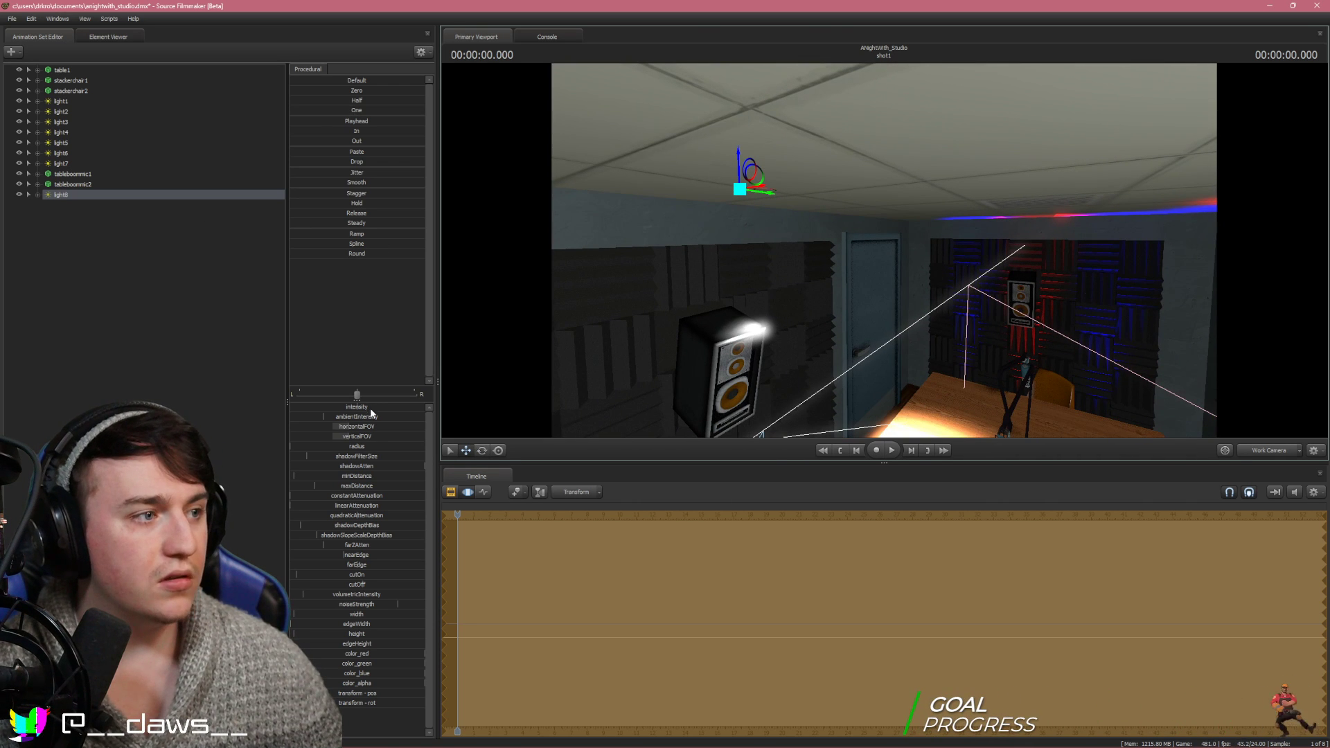
{"action": "left_click_drag", "start_coordinate": [369, 407], "coordinate": [294, 407]}
{"action": "left_click_drag", "start_coordinate": [882, 207], "coordinate": [882, 237]}
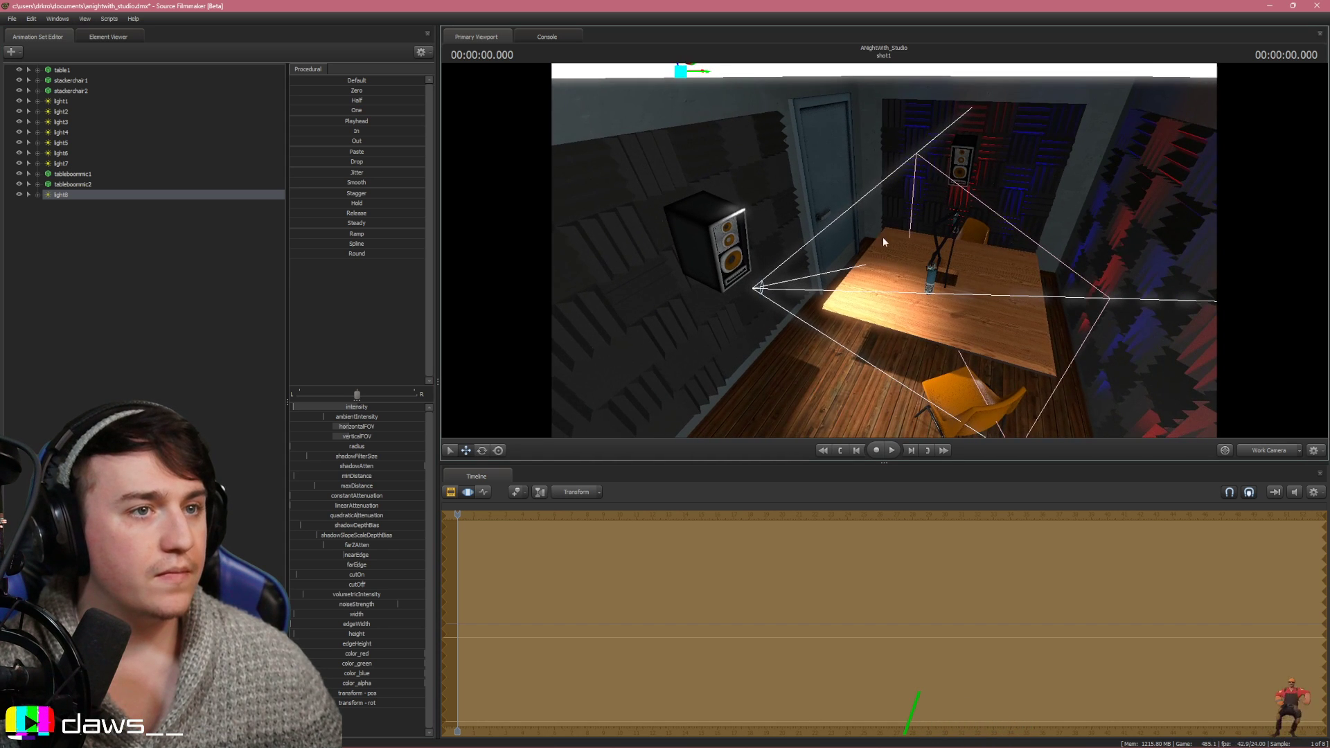
Rotate light8 so its beam shines from the ceiling onto the table and microphones
{"action": "left_click", "coordinate": [485, 452]}
{"action": "left_click_drag", "start_coordinate": [663, 214], "coordinate": [821, 252]}
{"action": "key", "text": "w"}
{"action": "key", "text": "s"}
{"action": "key", "text": "w"}
{"action": "key", "text": "s"}
{"action": "key", "text": "w"}
{"action": "key", "text": "s"}
{"action": "key", "text": "d"}
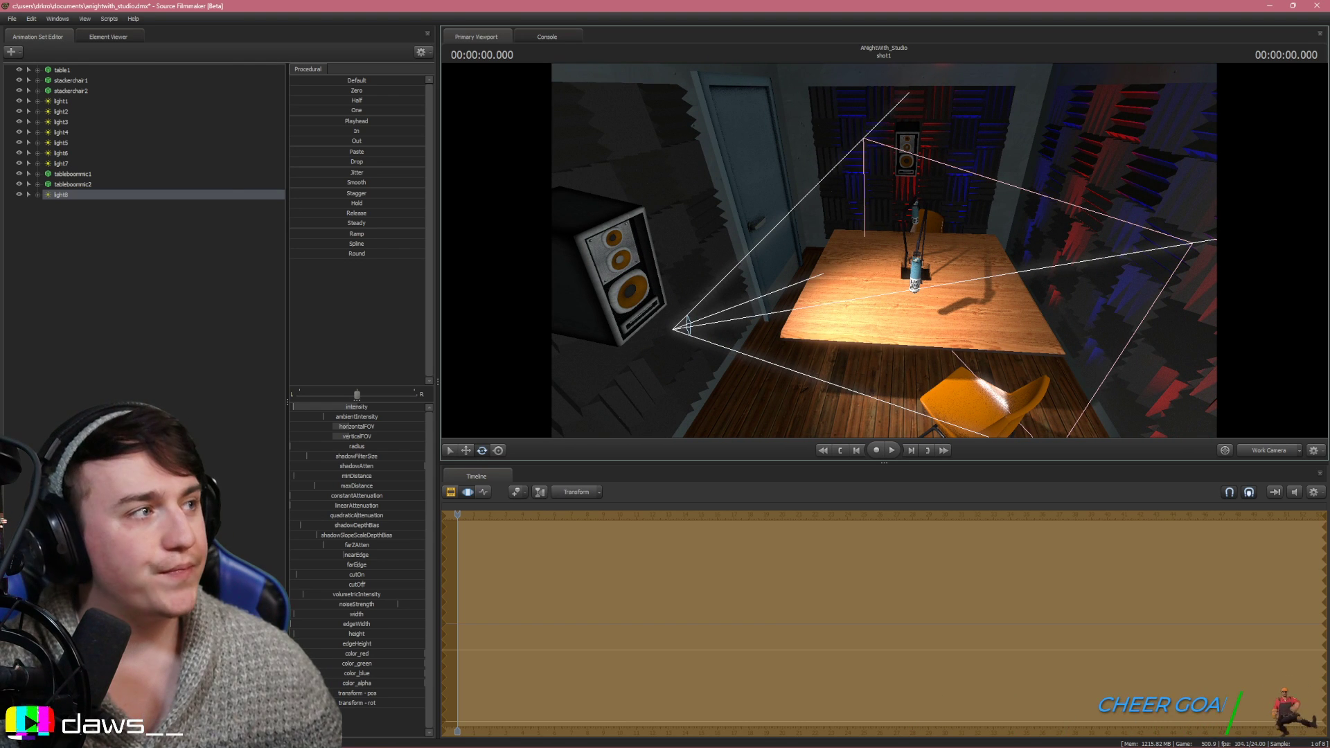
Move light8 from above the wall speaker toward the table and rotate its beam onto the near microphone
{"action": "left_click_drag", "start_coordinate": [884, 250], "coordinate": [814, 221]}
{"action": "key", "text": "s"}
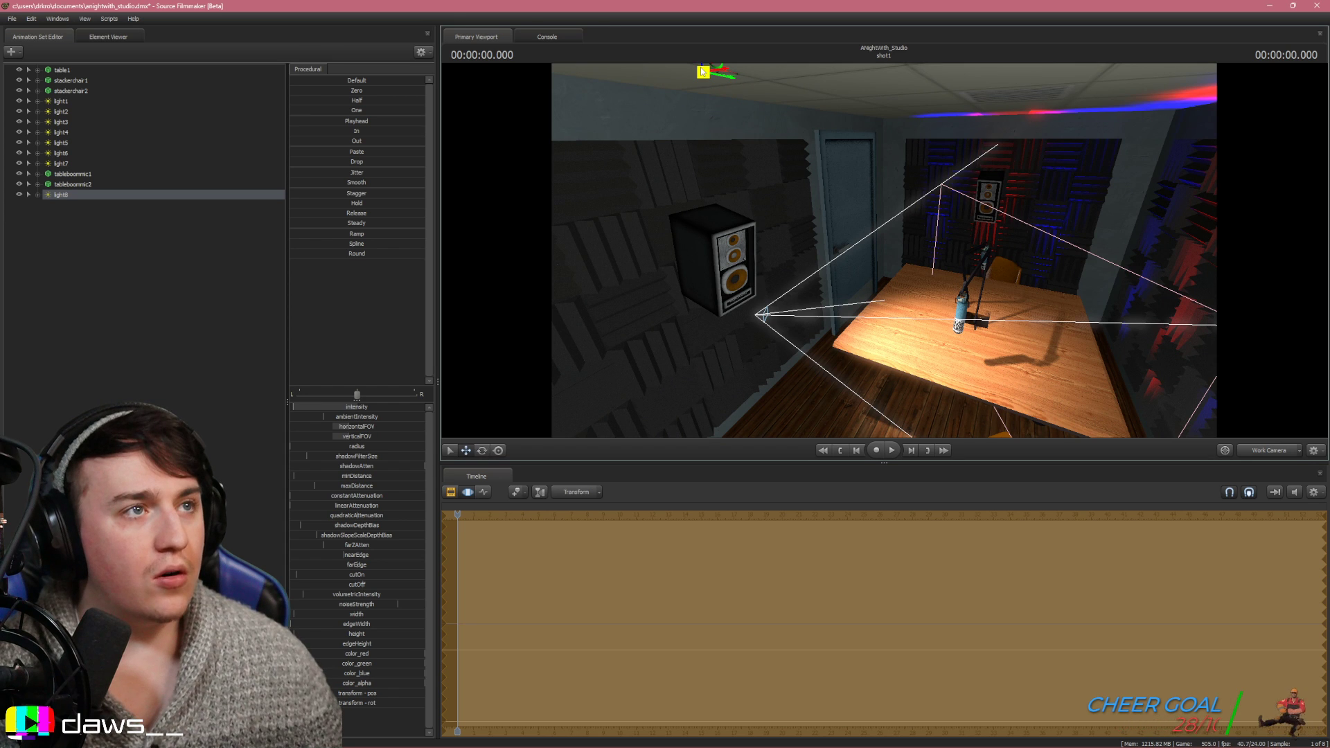
{"action": "left_click_drag", "start_coordinate": [707, 84], "coordinate": [901, 289]}
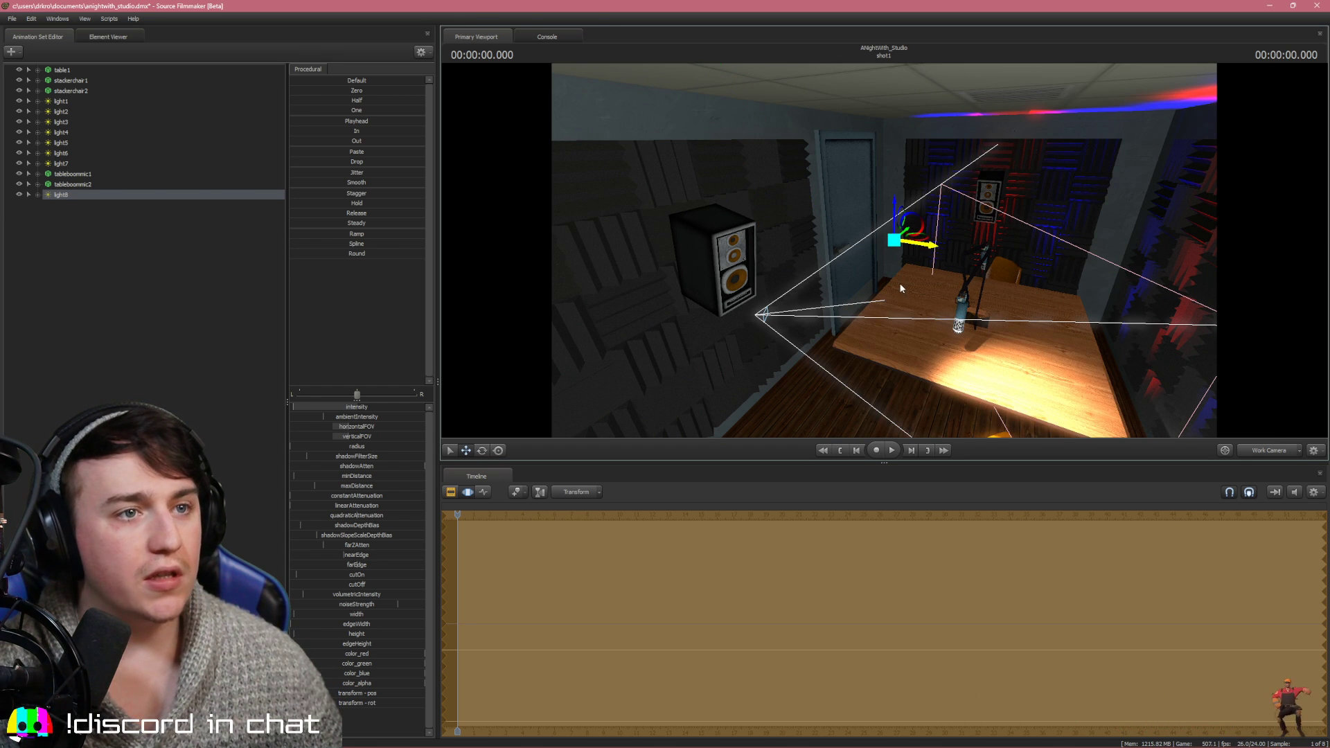
{"action": "left_click", "coordinate": [481, 451]}
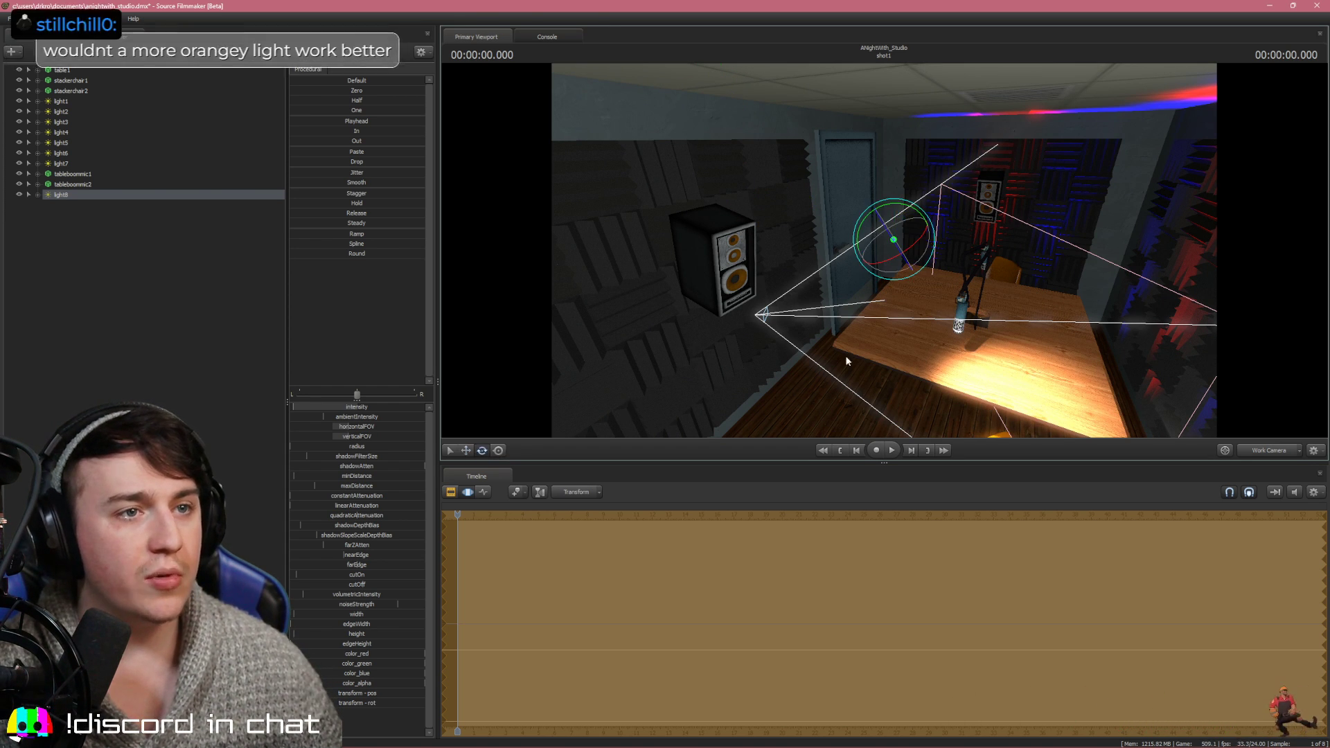
{"action": "mouse_move", "coordinate": [882, 238]}
{"action": "left_mouse_down"}
{"action": "mouse_move", "coordinate": [905, 262]}
{"action": "mouse_move", "coordinate": [881, 256]}
{"action": "mouse_move", "coordinate": [895, 255]}
{"action": "left_mouse_up"}
Move light8 across the room toward the foam wall opposite the door and aim it back at the microphones
{"action": "left_click", "coordinate": [469, 450]}
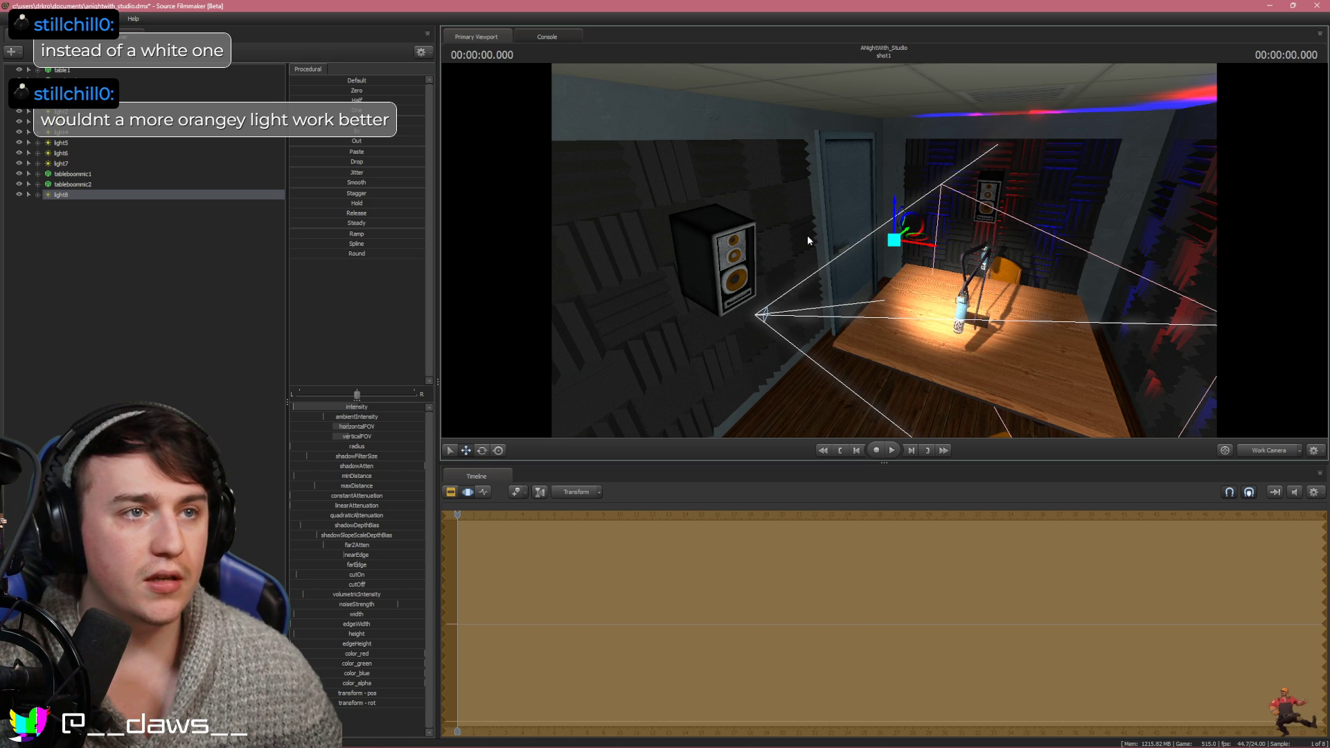
{"action": "left_click_drag", "start_coordinate": [928, 248], "coordinate": [1168, 123]}
{"action": "left_click", "coordinate": [482, 451]}
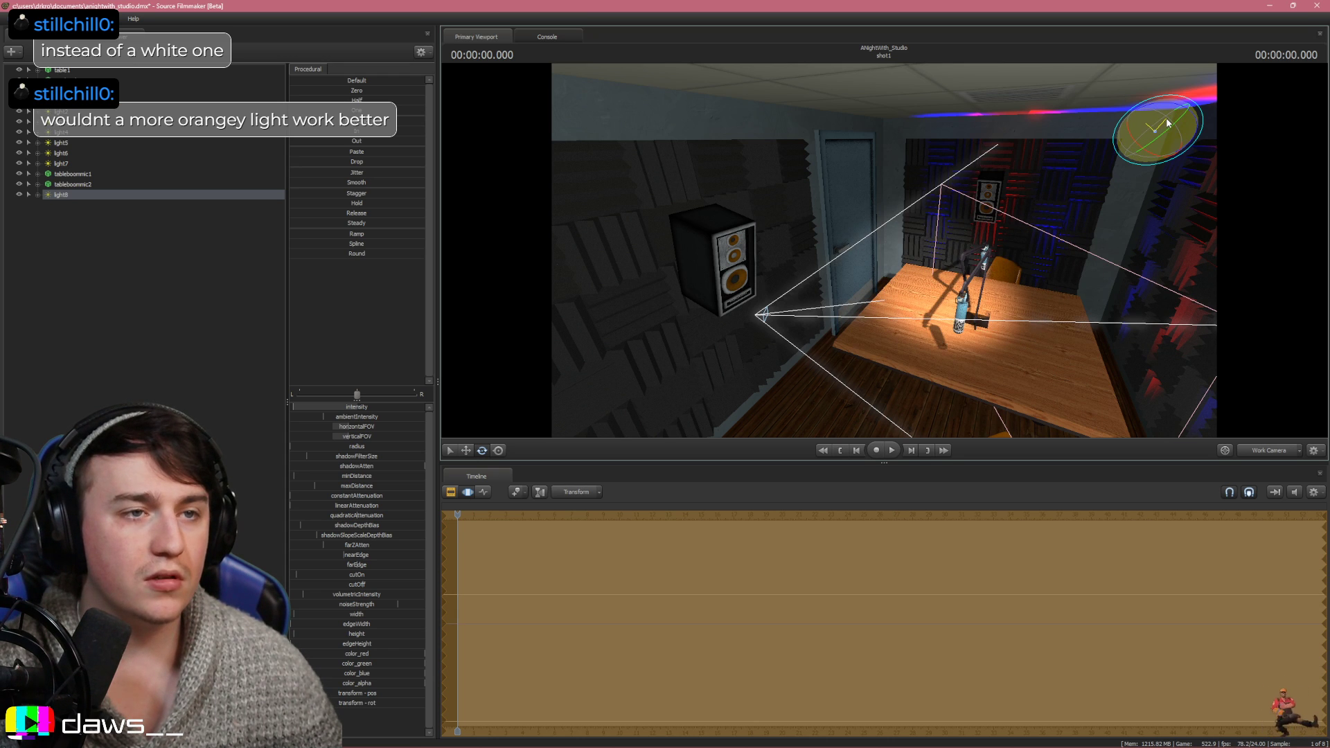
Check the table and microphone lighting through camera1, then view the light setup through the Work Camera
{"action": "left_click", "coordinate": [1268, 451]}
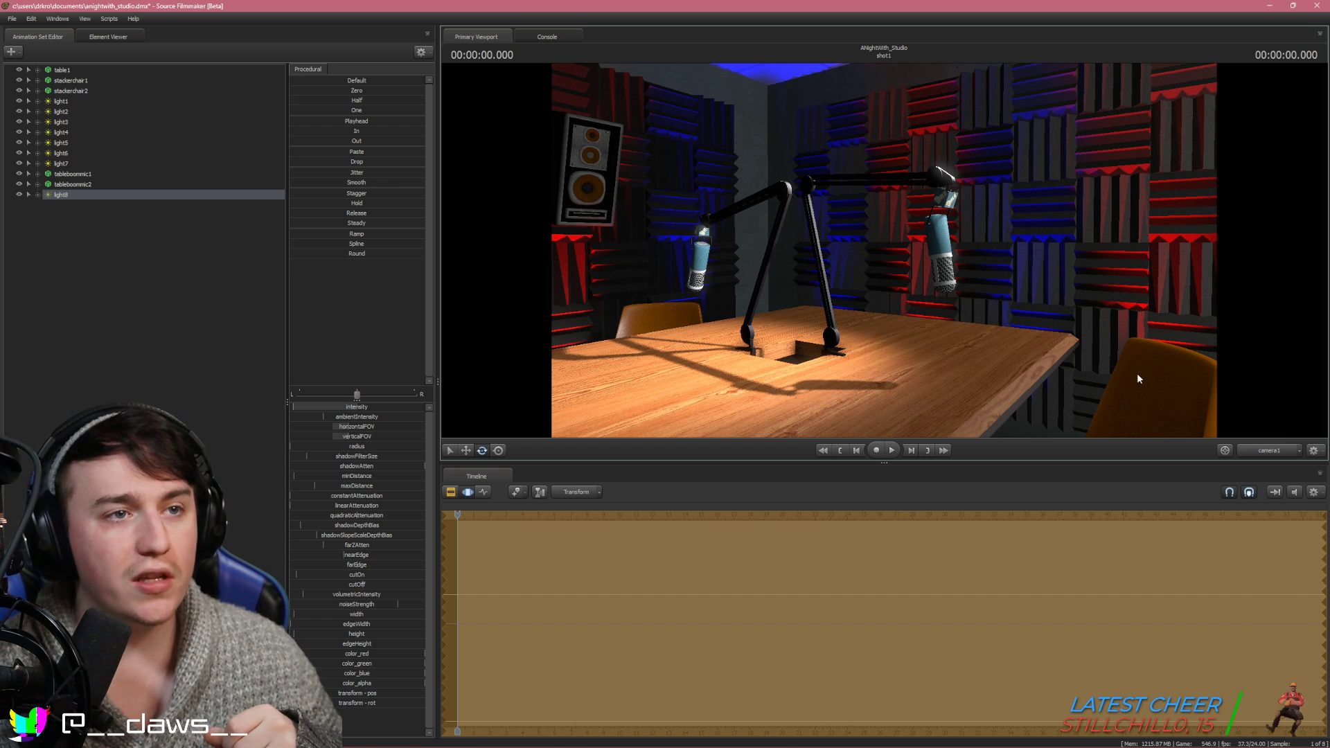
{"action": "left_click", "coordinate": [1267, 454]}
{"action": "key", "text": "d"}
{"action": "left_click_drag", "start_coordinate": [849, 306], "coordinate": [849, 306]}
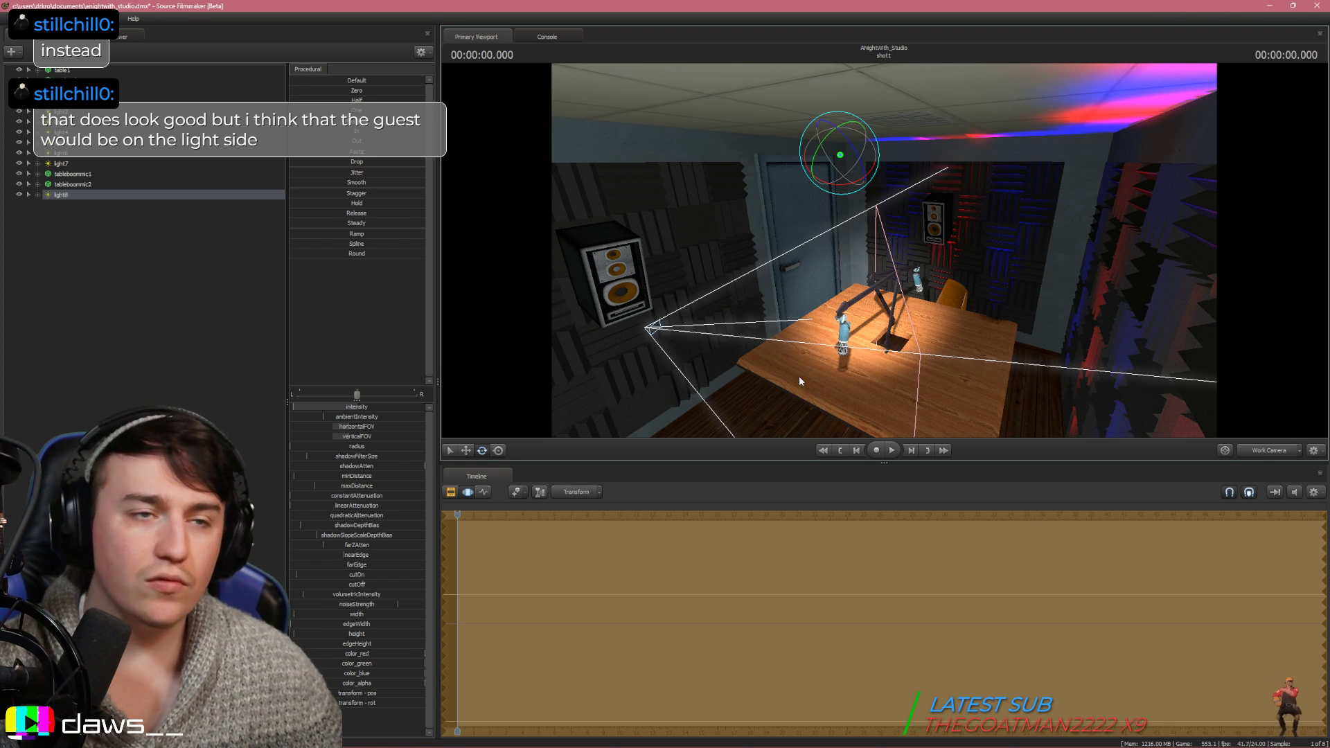
Reposition light8 so its beam falls on the table end beside the near microphone and chair
{"action": "left_click", "coordinate": [465, 450]}
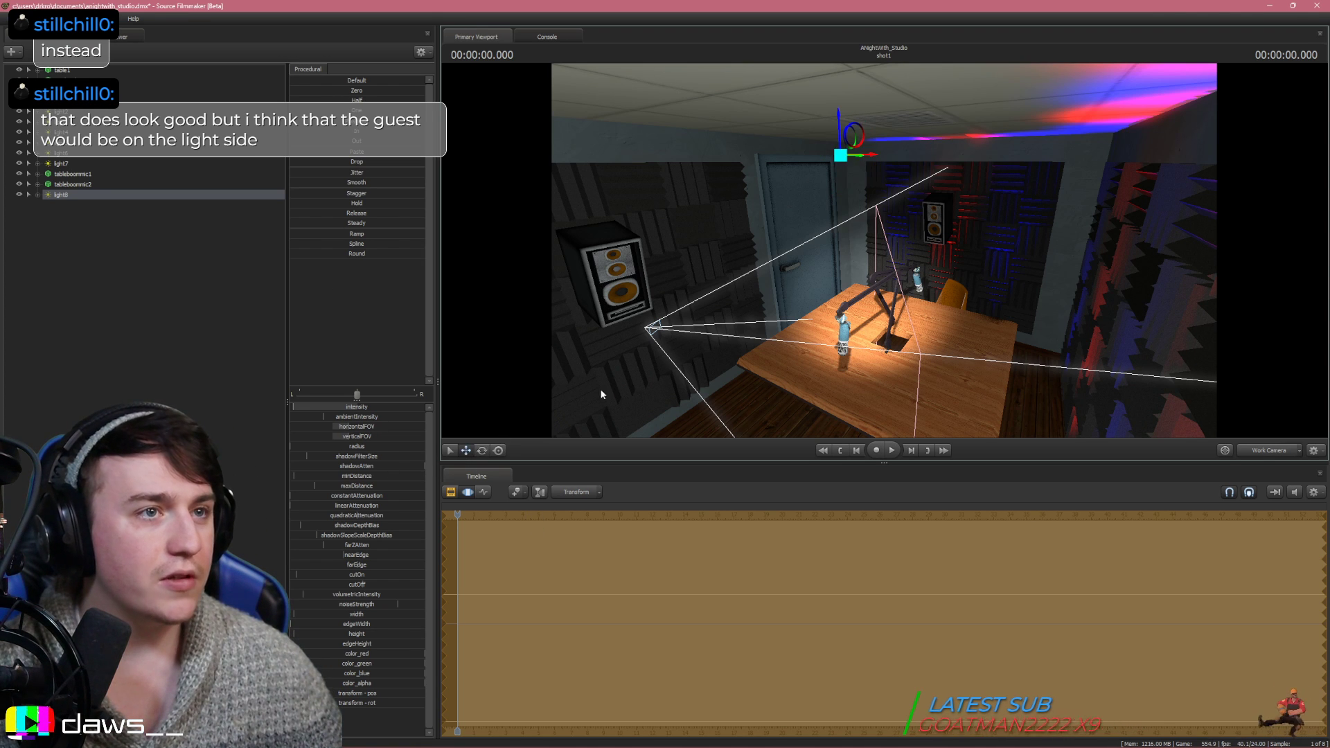
{"action": "left_click_drag", "start_coordinate": [857, 144], "coordinate": [991, 165]}
{"action": "left_click", "coordinate": [482, 452]}
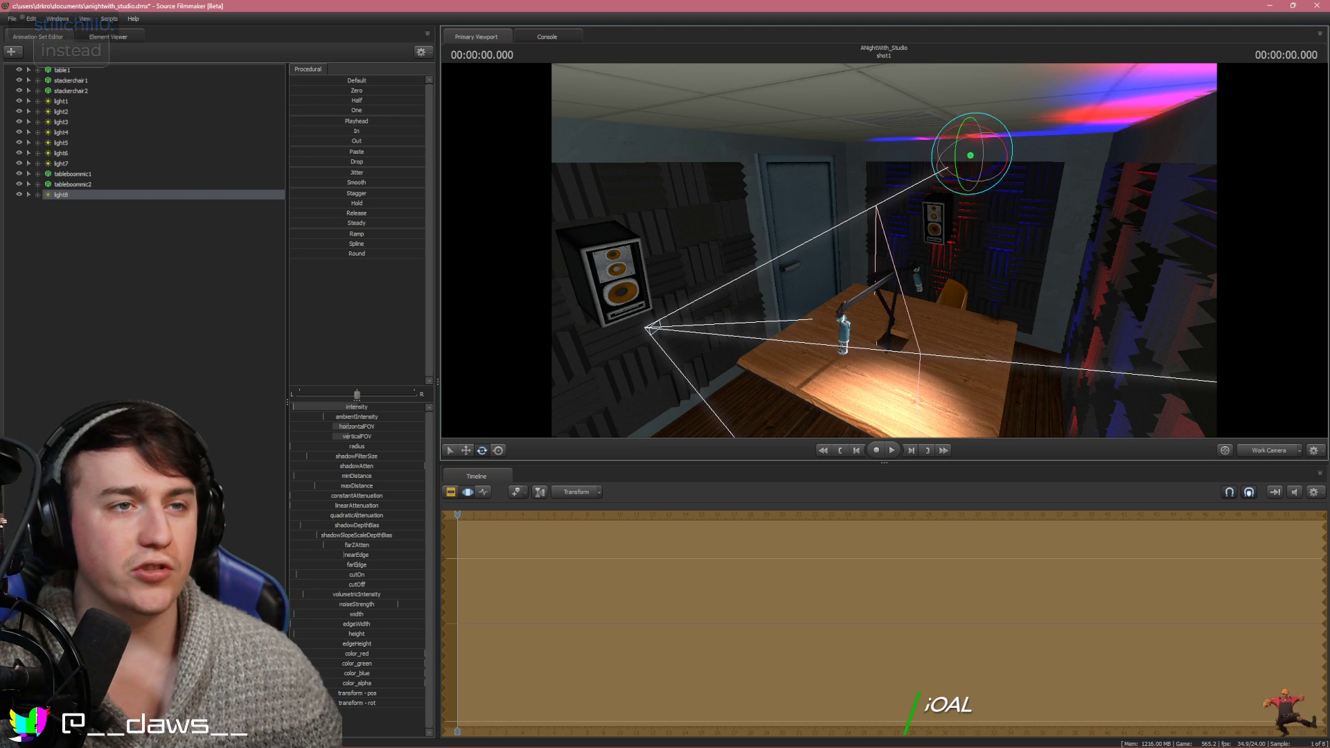
{"action": "left_click_drag", "start_coordinate": [921, 208], "coordinate": [1044, 325]}
{"action": "key", "text": "a"}
{"action": "key", "text": "w"}
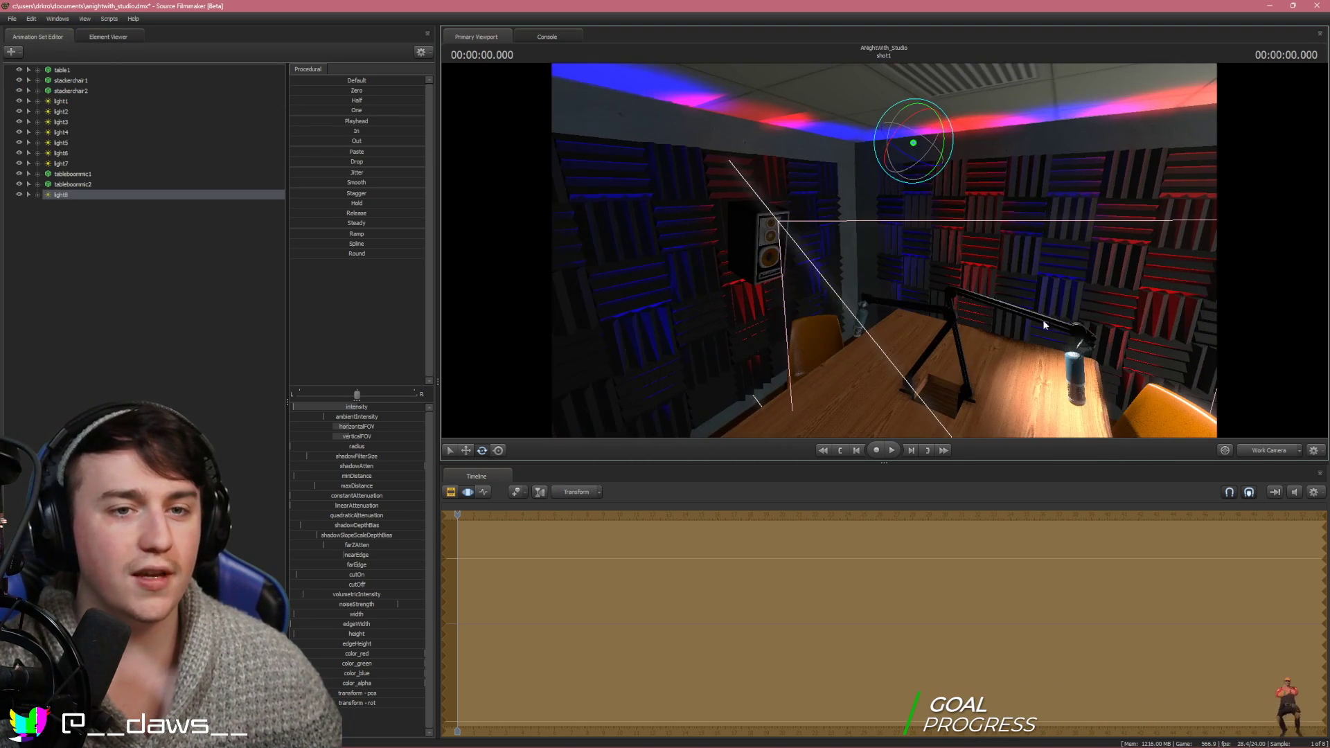
Check the spotlight on the near table end through camera1 and go back to the Work Camera
{"action": "left_click", "coordinate": [1257, 449]}
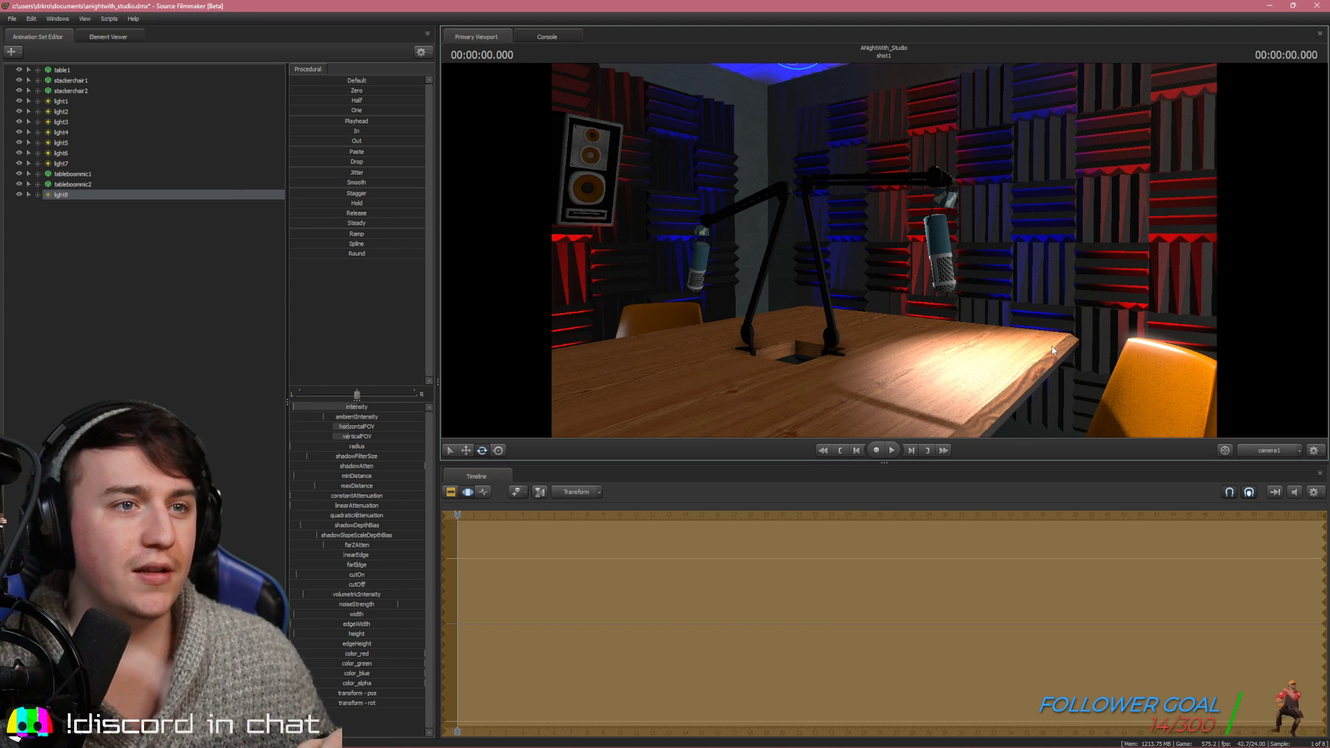
{"action": "left_click", "coordinate": [1271, 450]}
{"action": "left_click_drag", "start_coordinate": [884, 251], "coordinate": [970, 214]}
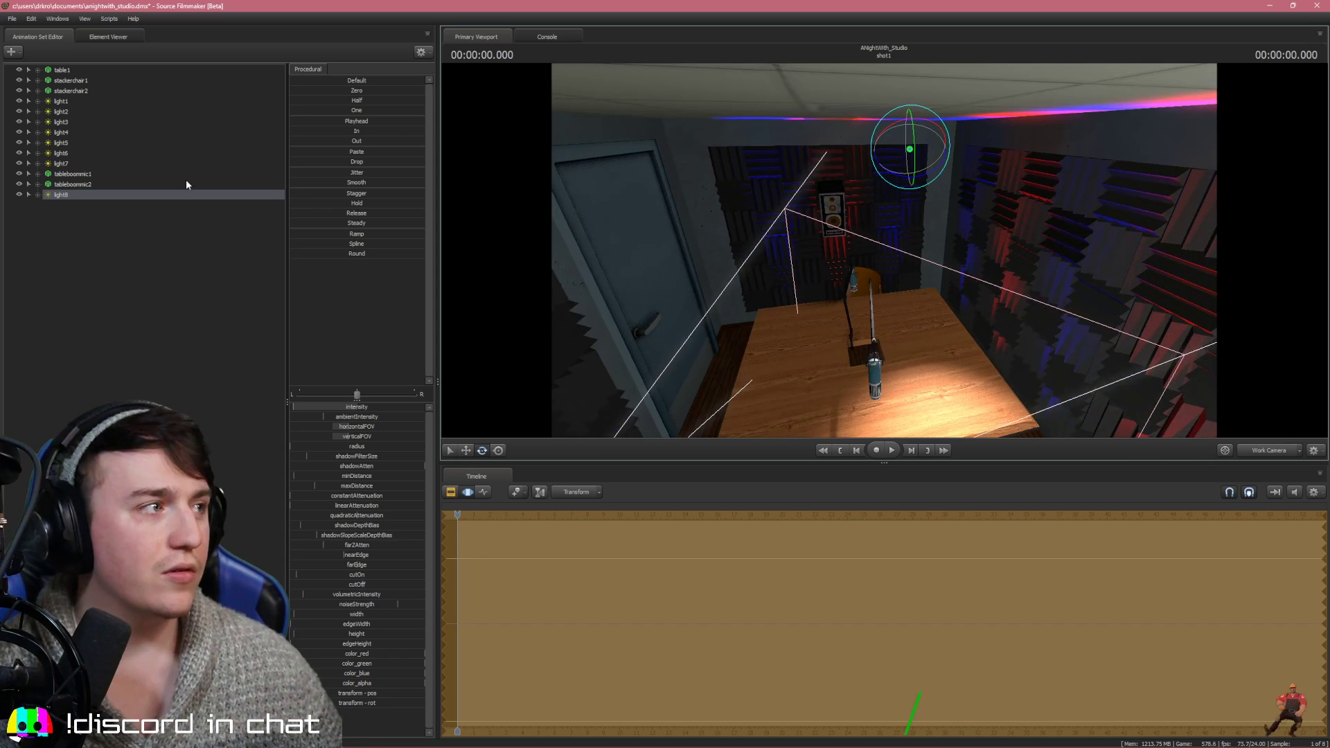
Duplicate light8 by copying its animation set and pasting it into the scene
{"action": "right_click", "coordinate": [72, 196]}
{"action": "left_click", "coordinate": [113, 216]}
{"action": "right_click", "coordinate": [115, 248]}
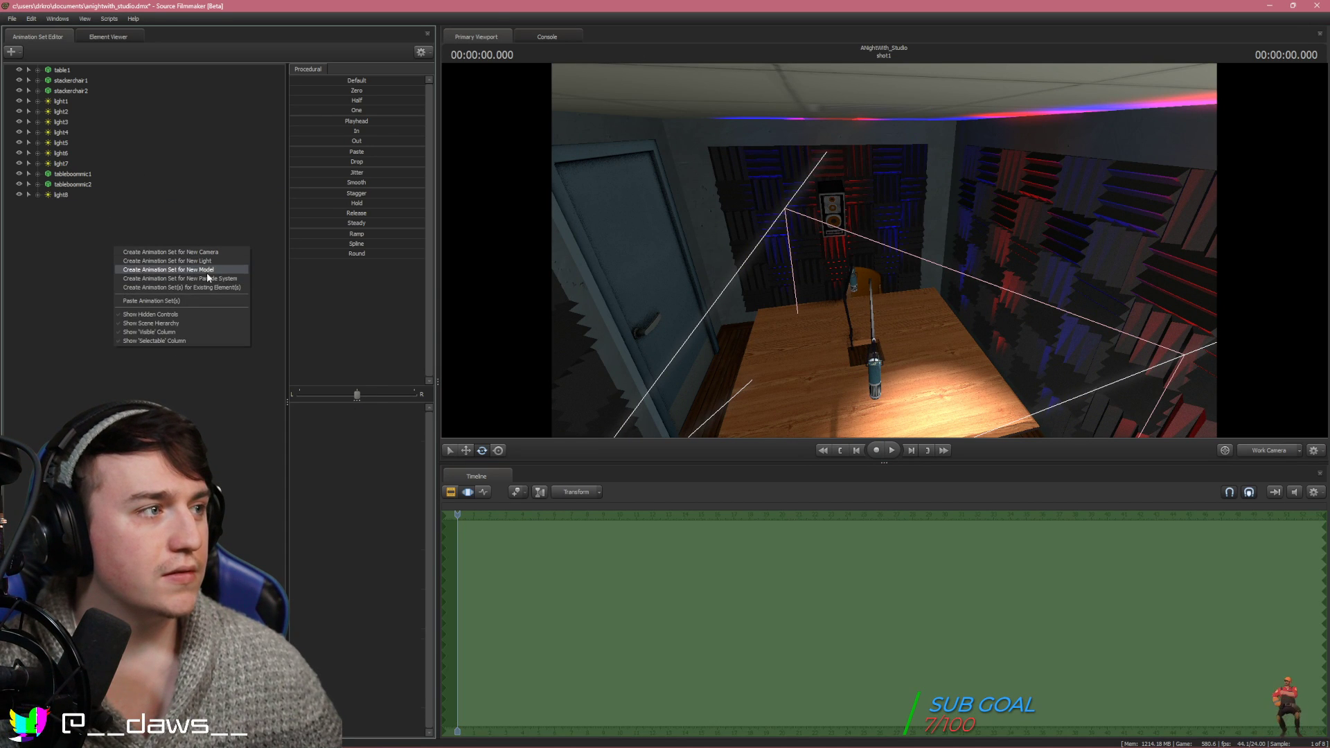
{"action": "left_click", "coordinate": [178, 302]}
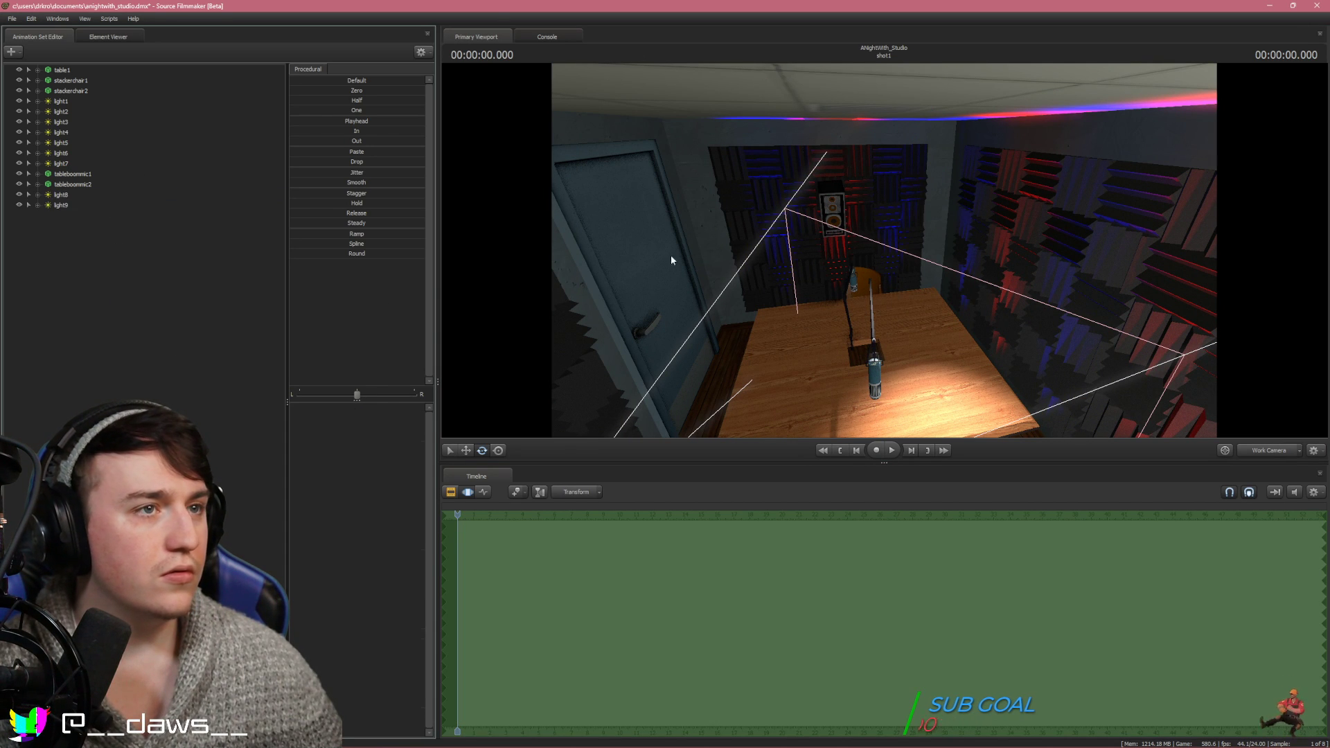
Disable shadows on light1 and light2
{"action": "left_click_drag", "start_coordinate": [671, 254], "coordinate": [579, 268]}
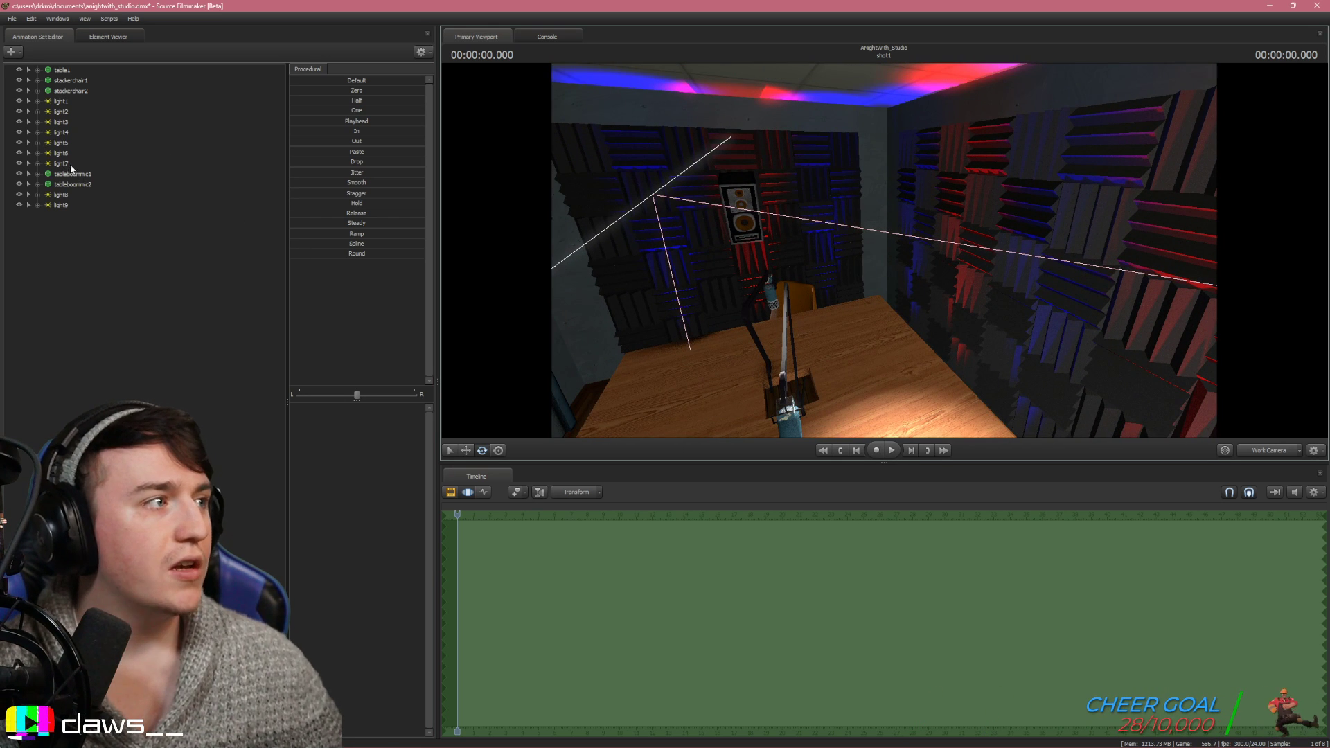
{"action": "left_click", "coordinate": [74, 103]}
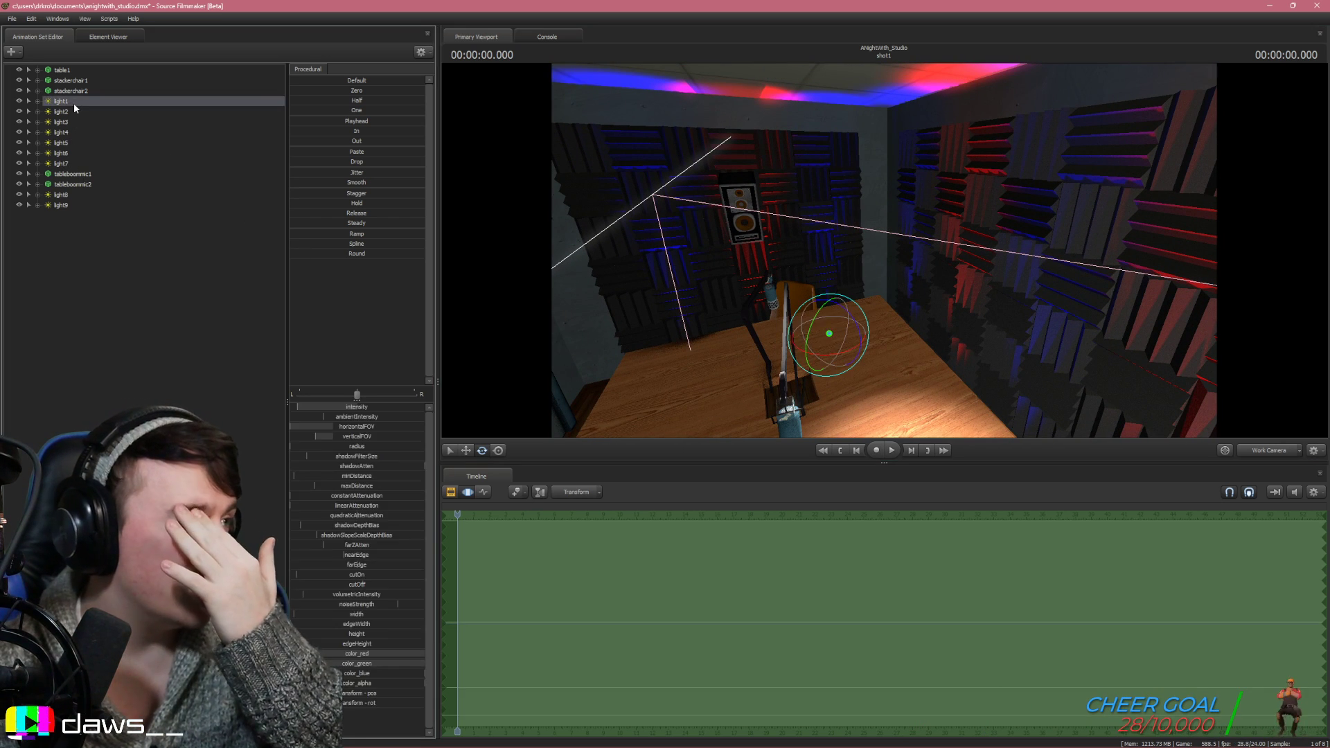
{"action": "right_click", "coordinate": [73, 102]}
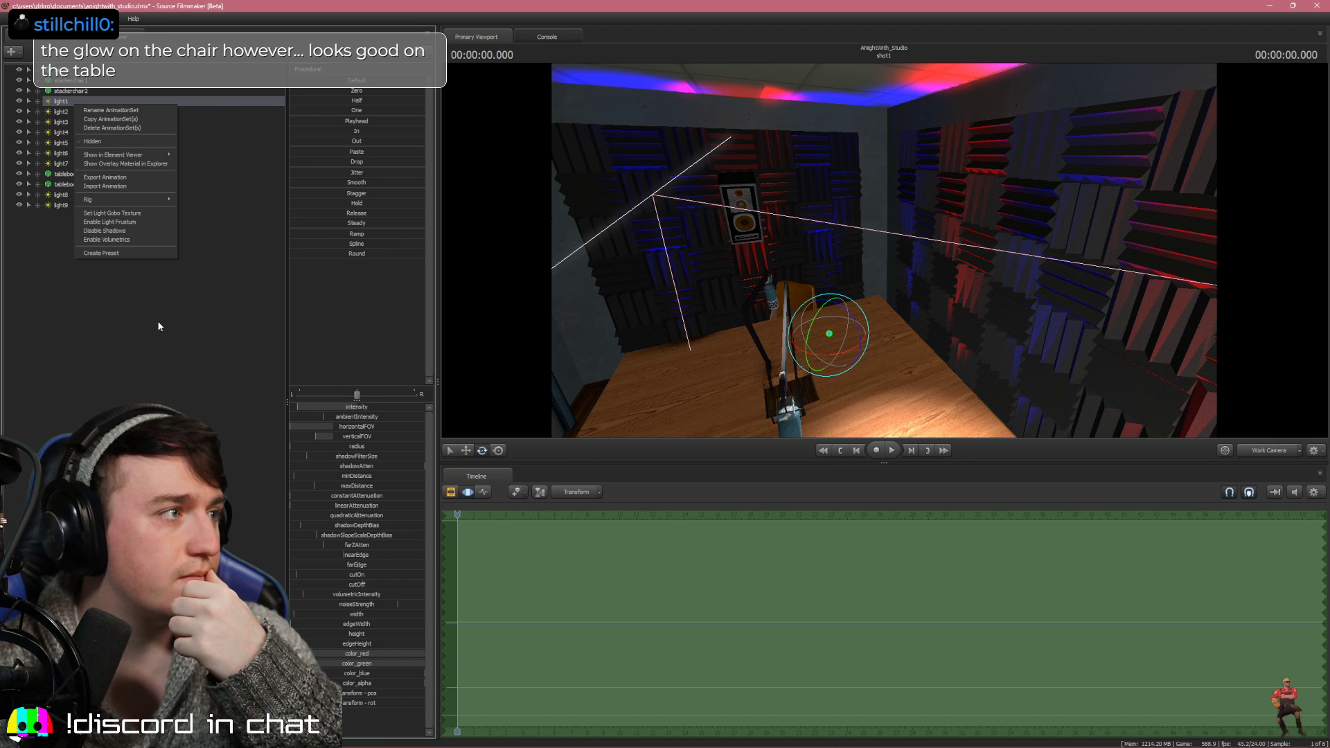
{"action": "left_click", "coordinate": [132, 230]}
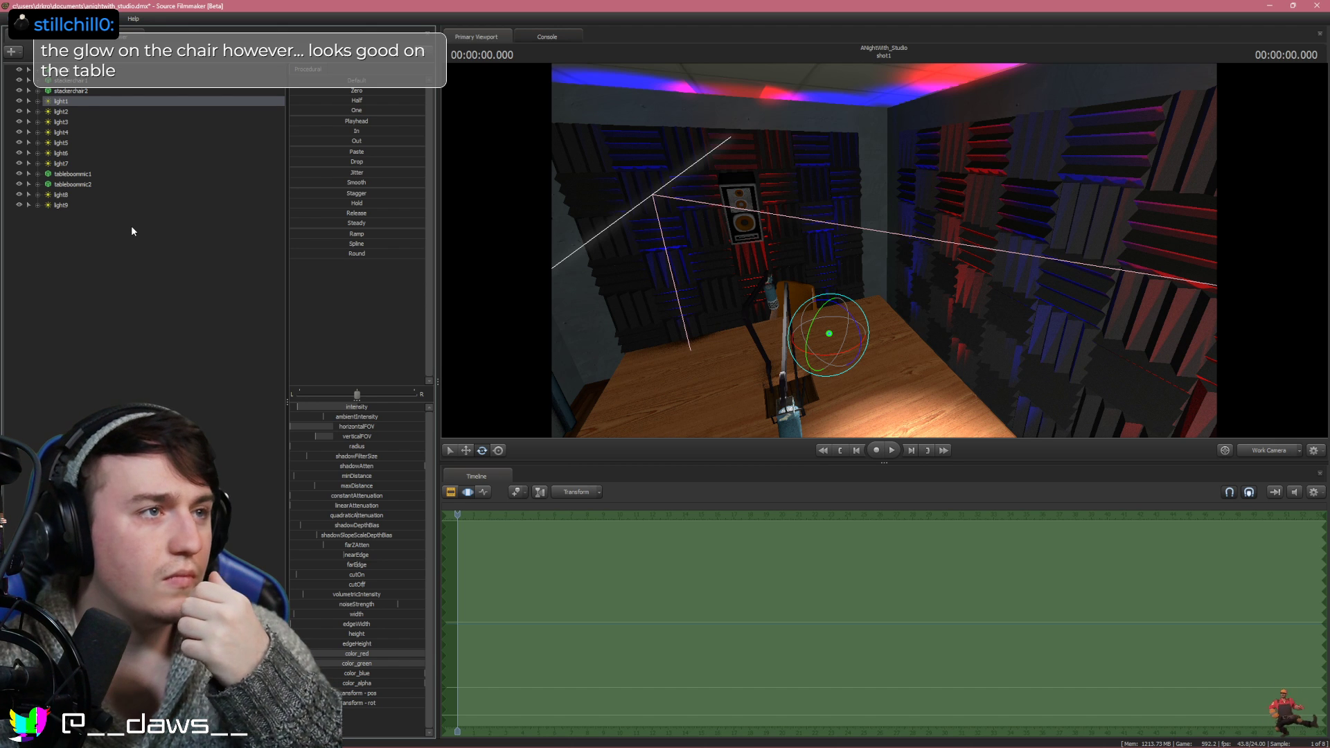
{"action": "right_click", "coordinate": [97, 112]}
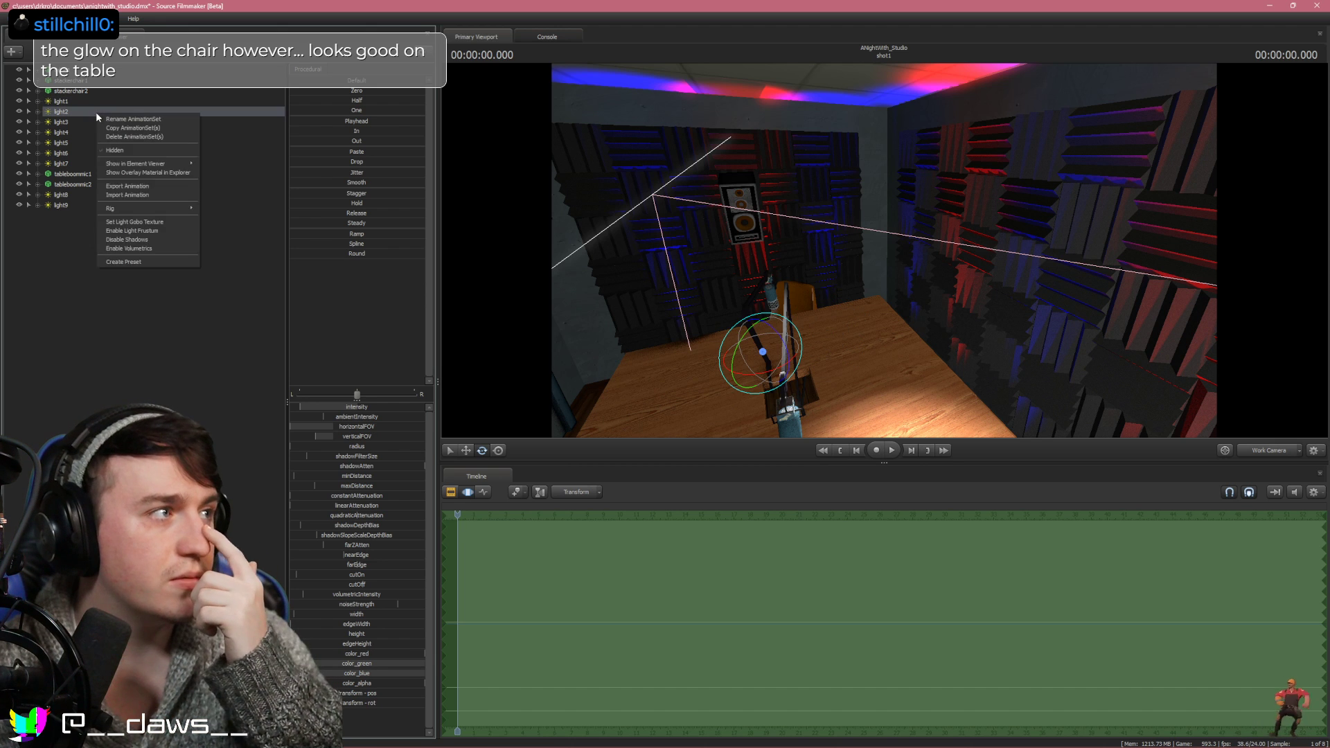
{"action": "left_click", "coordinate": [140, 241]}
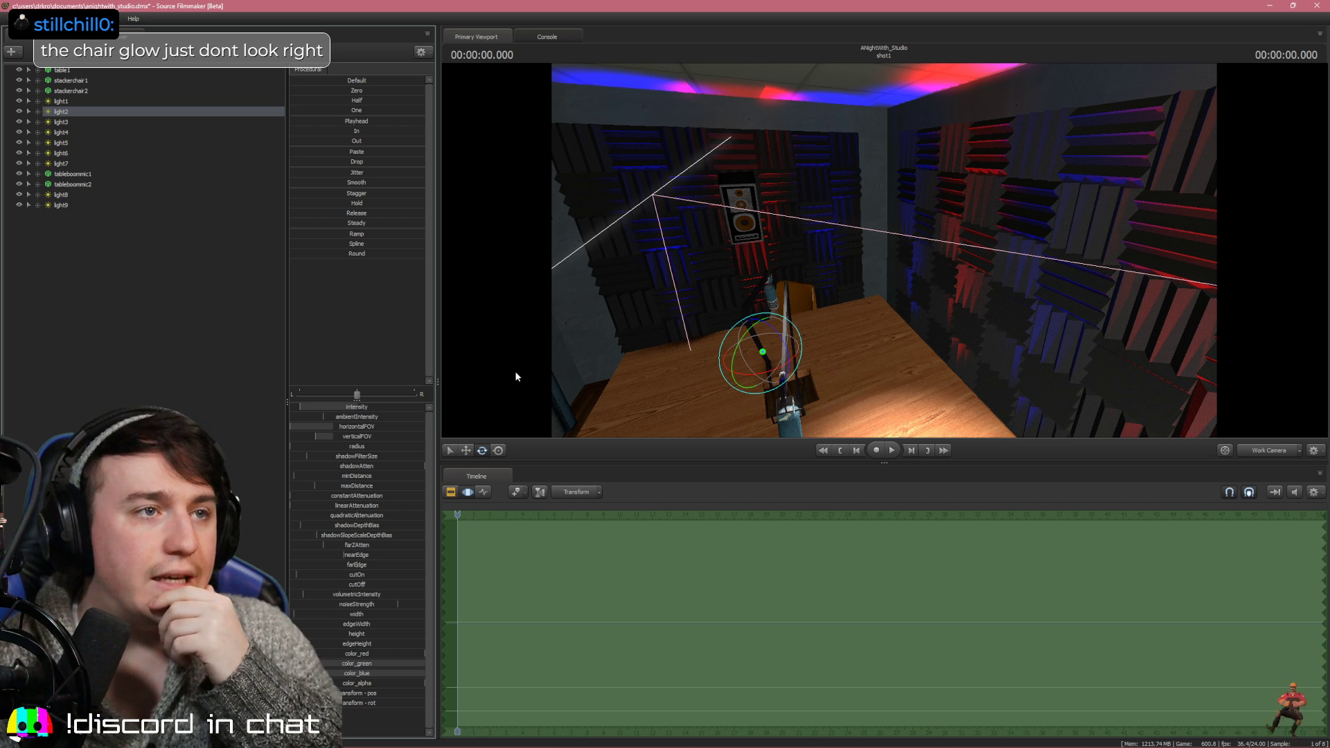
Check the table lighting through camera1 with light8 selected, and return to the Work Camera
{"action": "left_click", "coordinate": [1267, 450]}
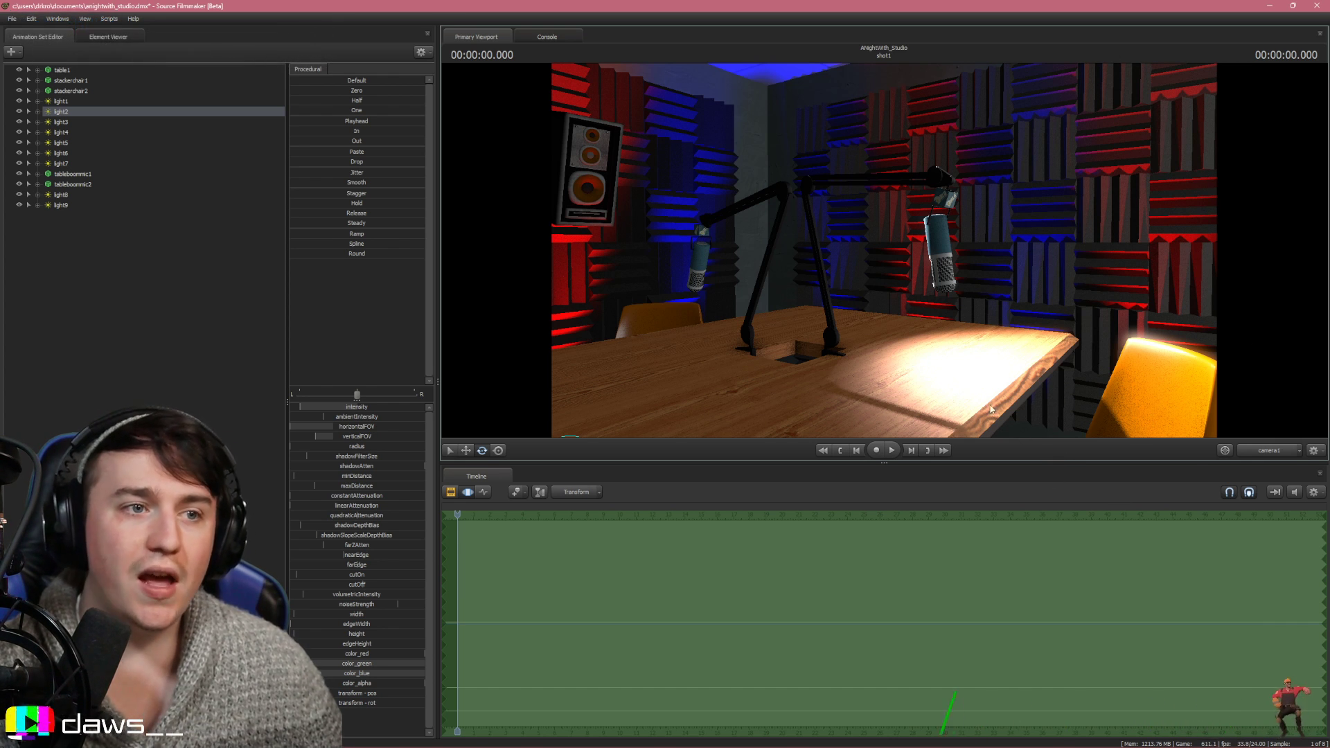
{"action": "left_click", "coordinate": [61, 205]}
{"action": "left_click", "coordinate": [83, 195]}
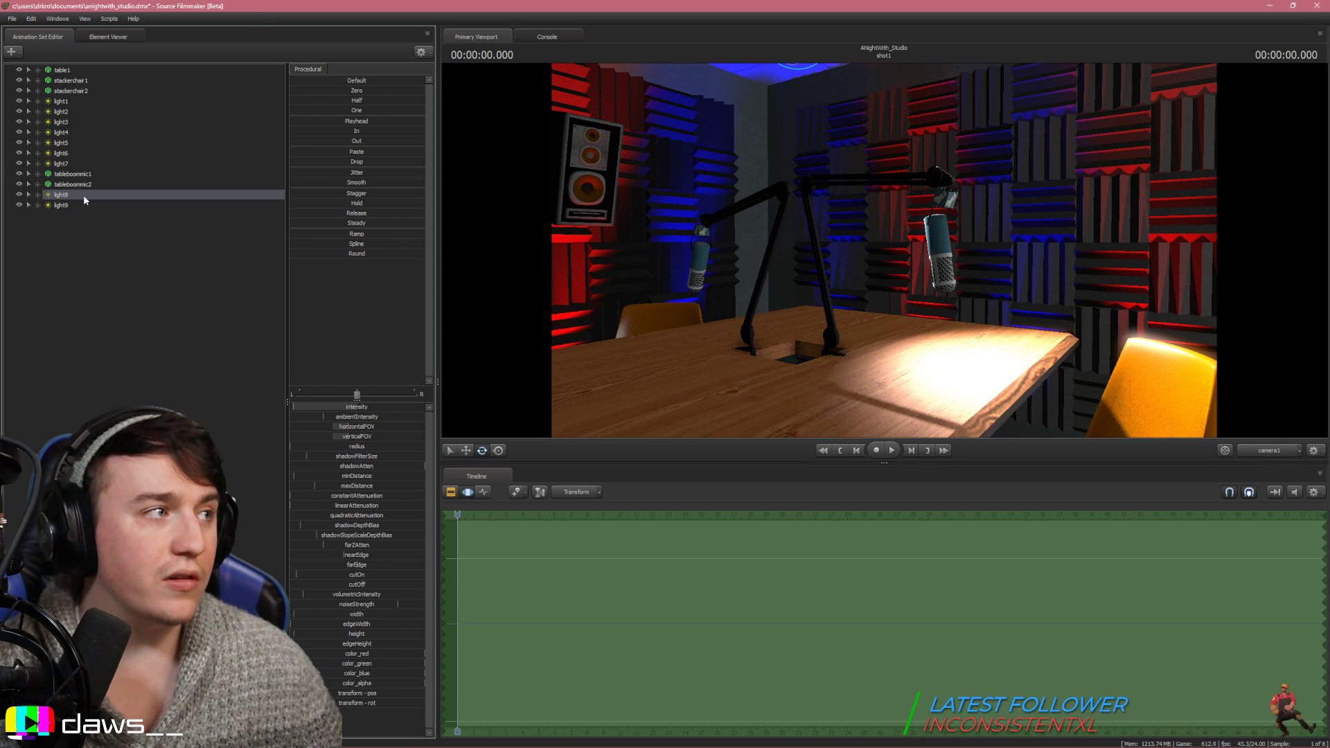
{"action": "left_click", "coordinate": [1254, 451]}
{"action": "left_click", "coordinate": [1259, 453]}
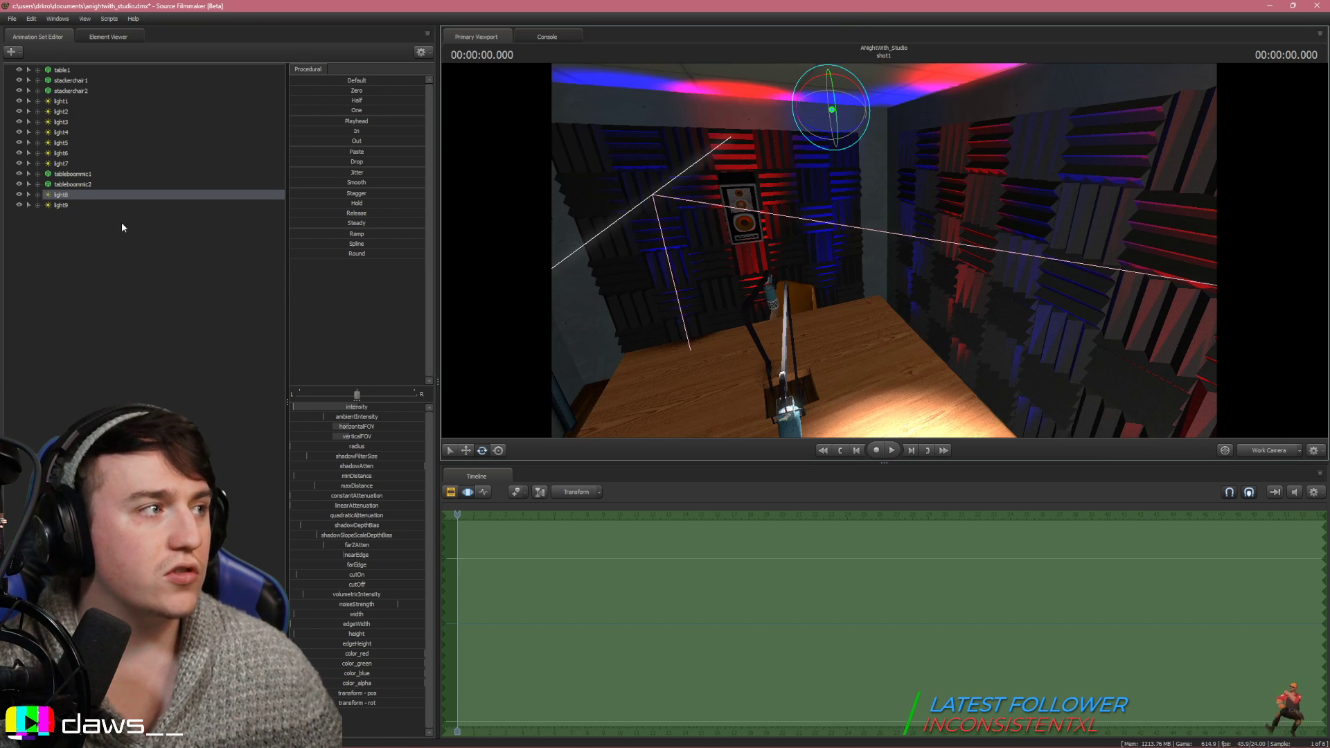
Move light9 sideways away from light8 near the ceiling and check the result through camera1
{"action": "left_click", "coordinate": [102, 205]}
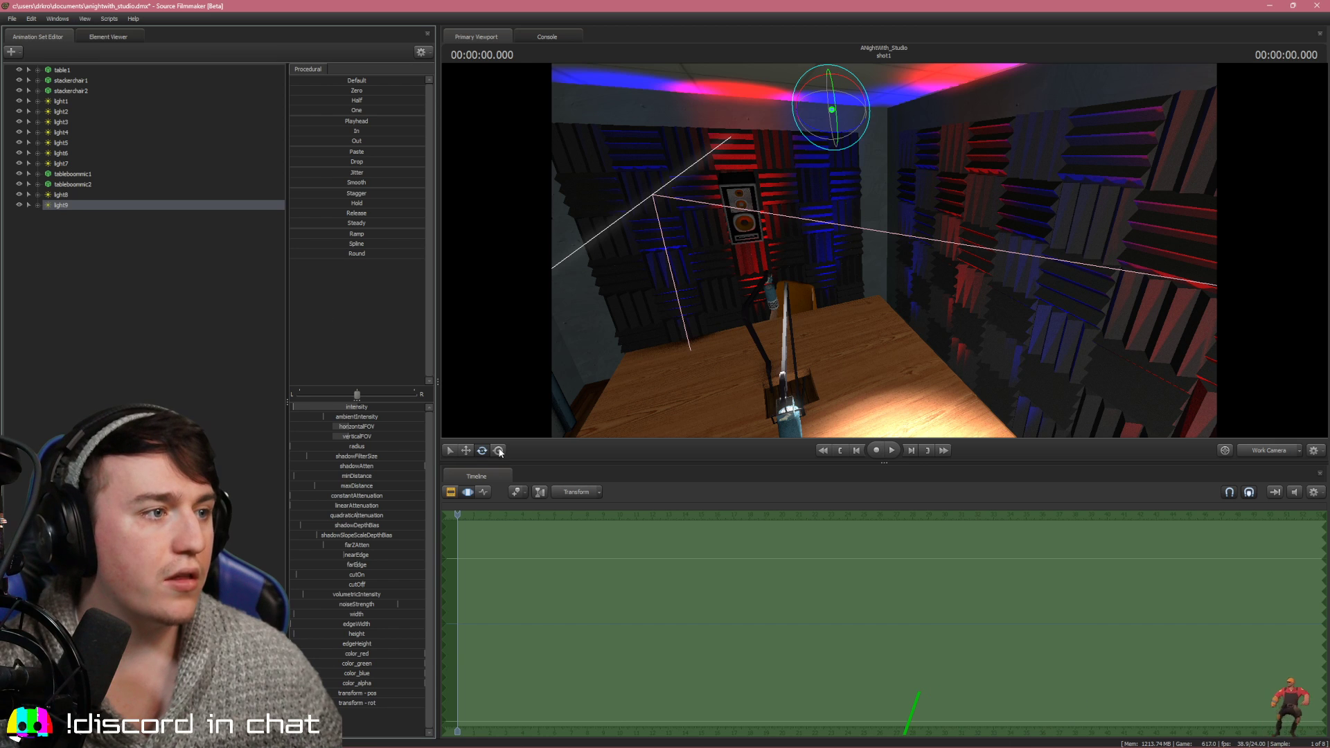
{"action": "left_click", "coordinate": [465, 451]}
{"action": "left_click", "coordinate": [826, 122]}
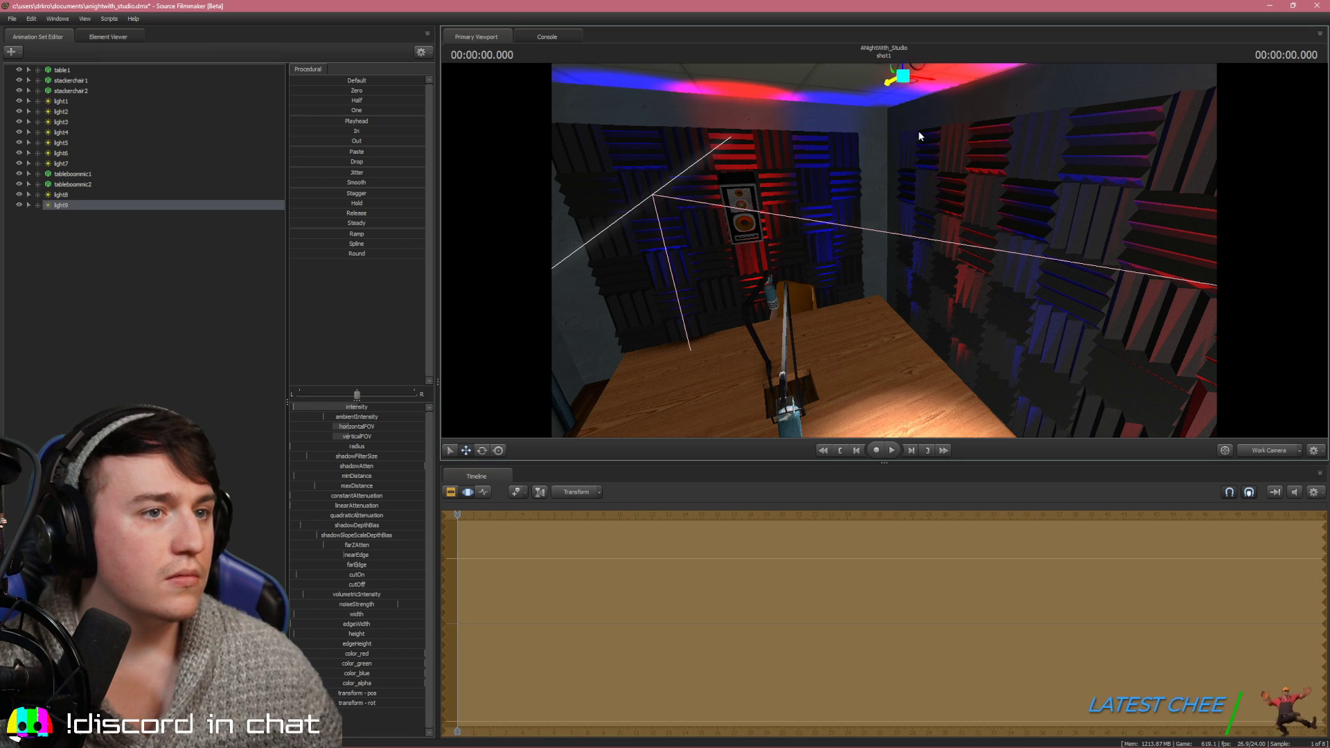
{"action": "left_click", "coordinate": [1251, 452]}
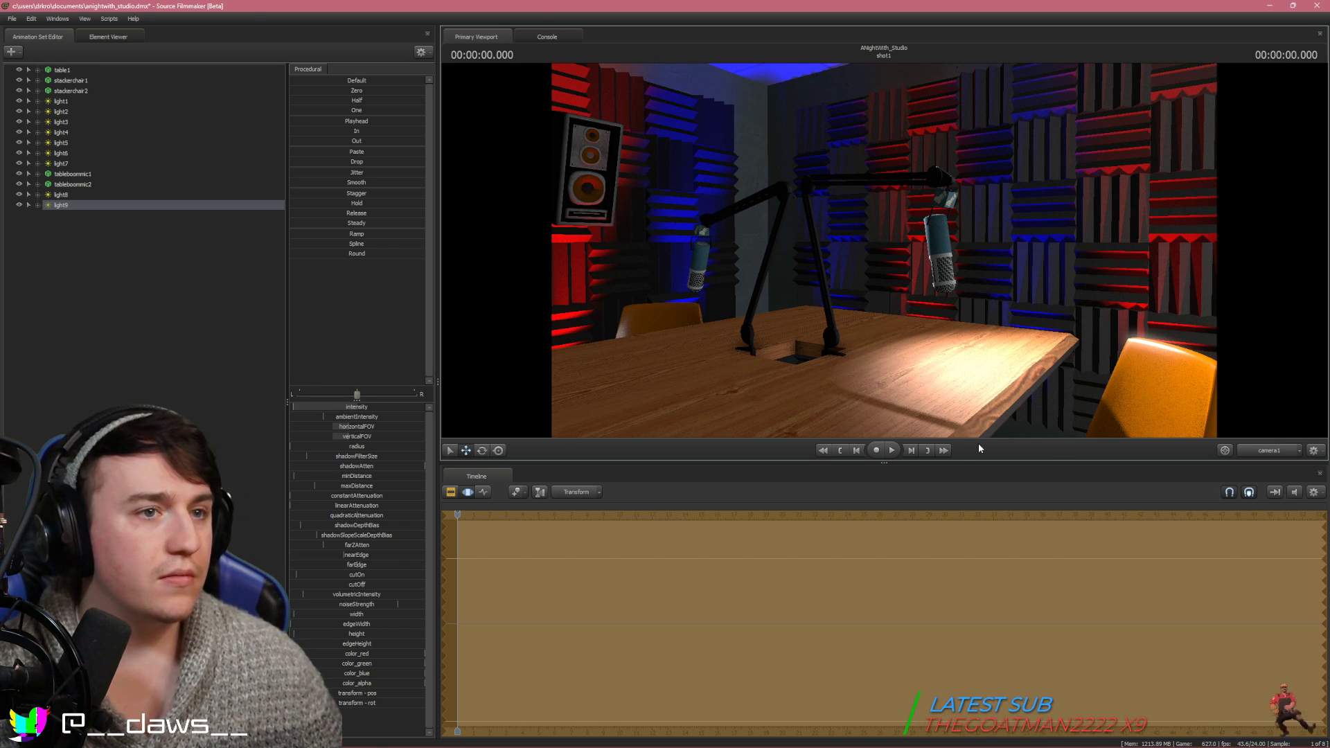
{"action": "left_click", "coordinate": [1249, 450]}
Widen light8's field of view to cover more of the near table end and lower its intensity
{"action": "left_click_drag", "start_coordinate": [947, 338], "coordinate": [879, 290]}
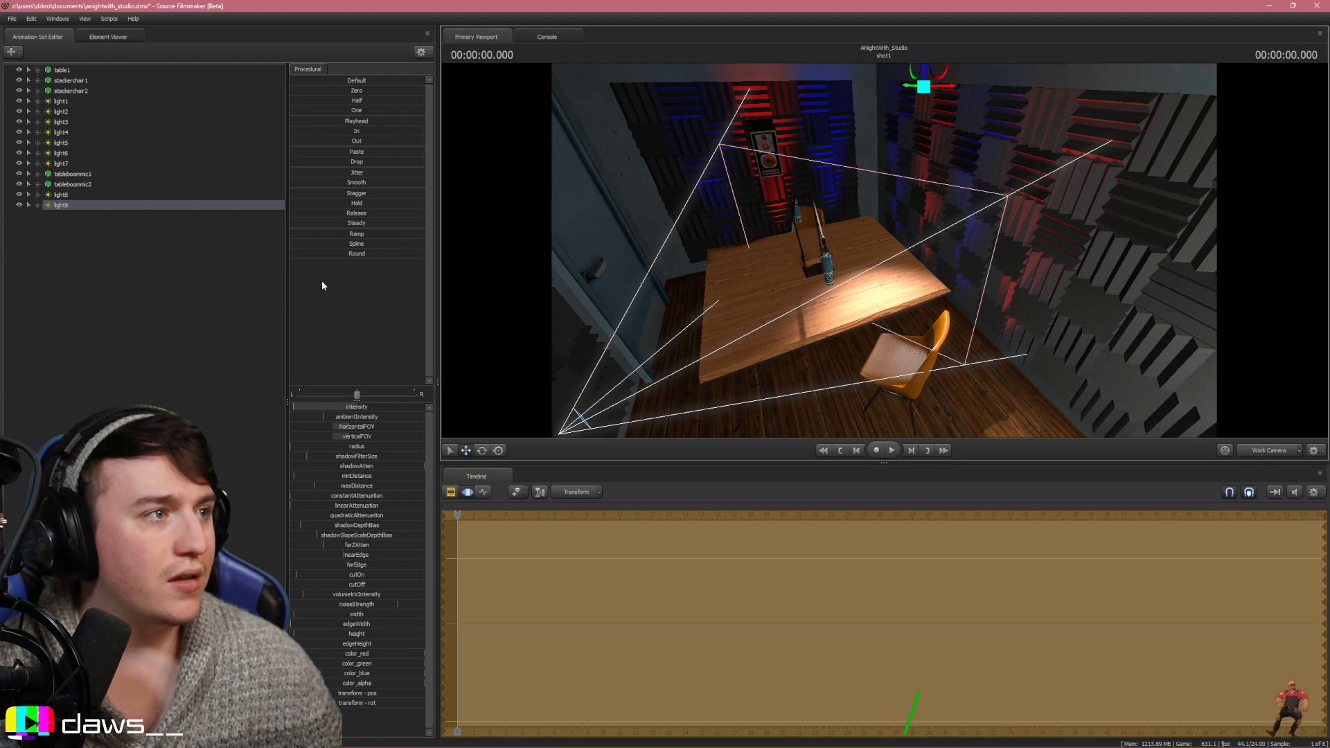
{"action": "left_click_drag", "start_coordinate": [355, 425], "coordinate": [396, 425]}
{"action": "left_click", "coordinate": [77, 195]}
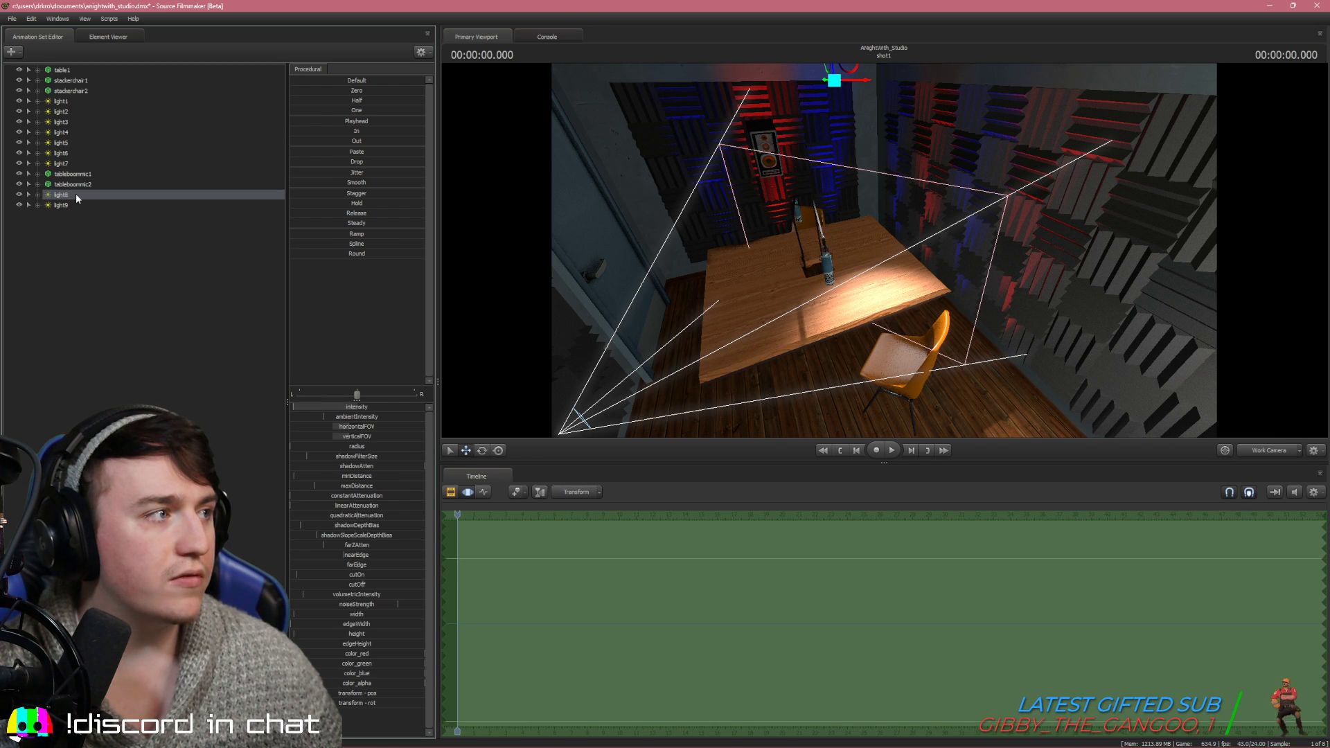
{"action": "mouse_move", "coordinate": [352, 428]}
{"action": "left_mouse_down"}
{"action": "mouse_move", "coordinate": [374, 428]}
{"action": "mouse_move", "coordinate": [326, 428]}
{"action": "mouse_move", "coordinate": [372, 437]}
{"action": "left_mouse_up"}
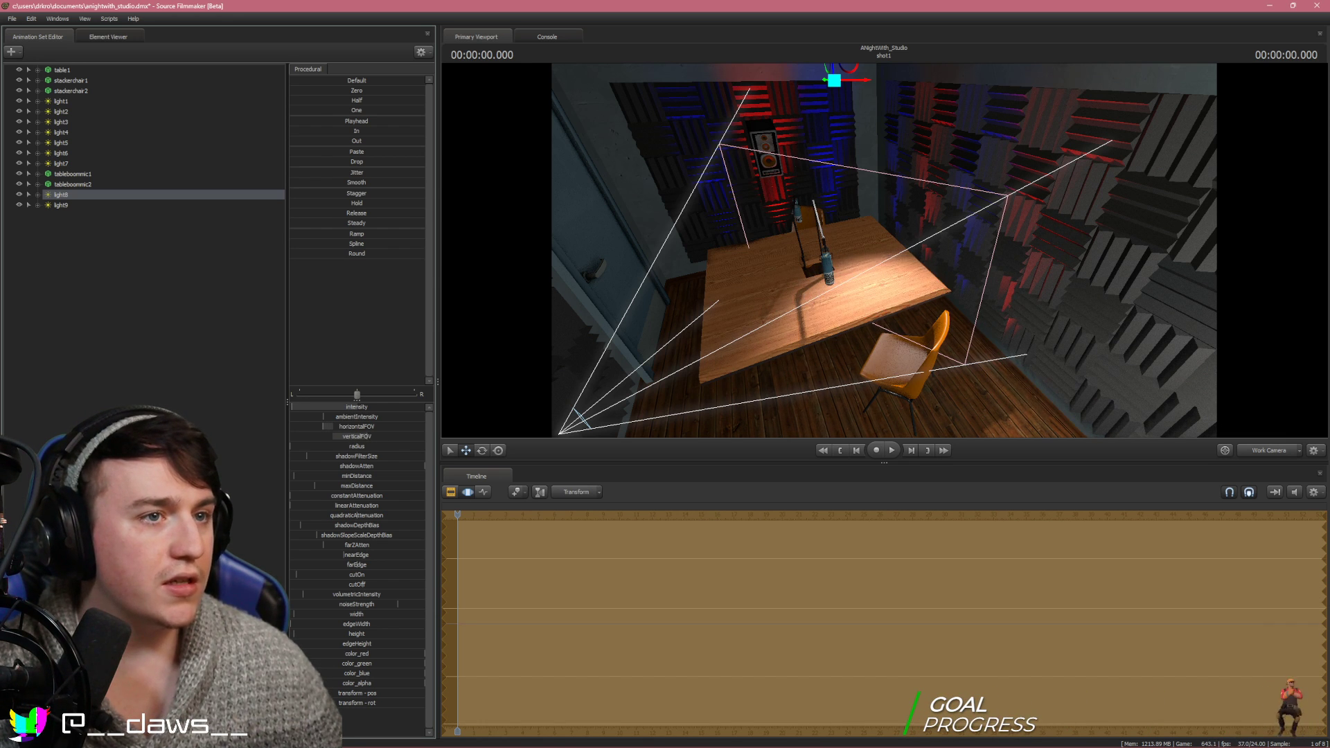
{"action": "left_click", "coordinate": [1267, 452]}
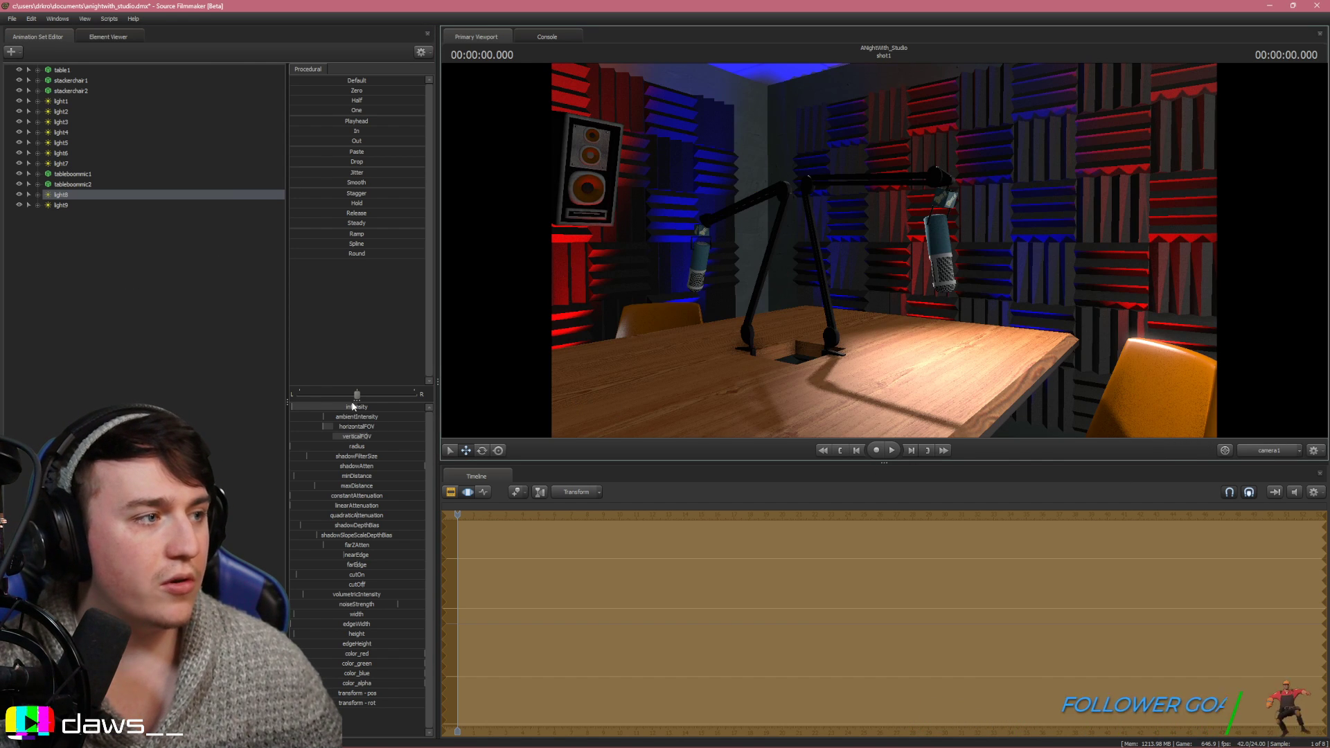
{"action": "left_click_drag", "start_coordinate": [292, 406], "coordinate": [291, 407]}
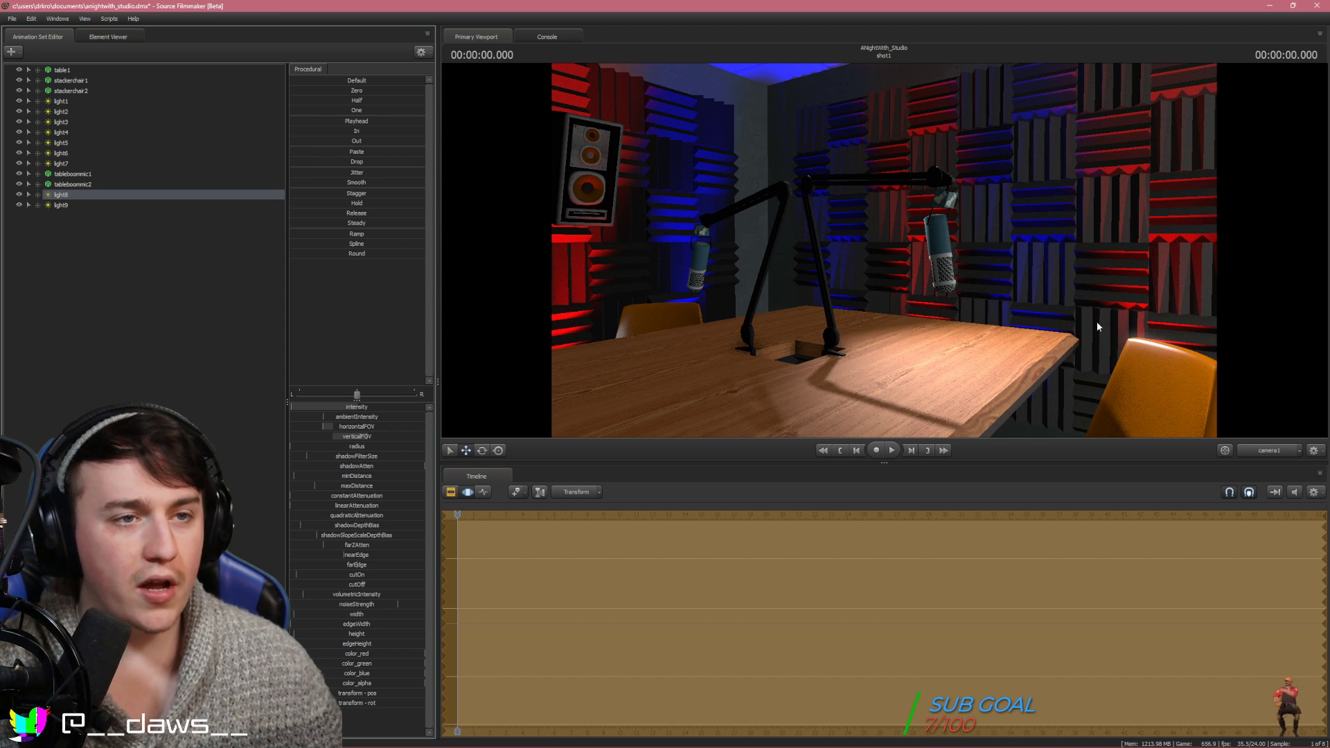
Disable shadows on light8
{"action": "right_click", "coordinate": [96, 197]}
{"action": "mouse_move", "coordinate": [141, 295]}
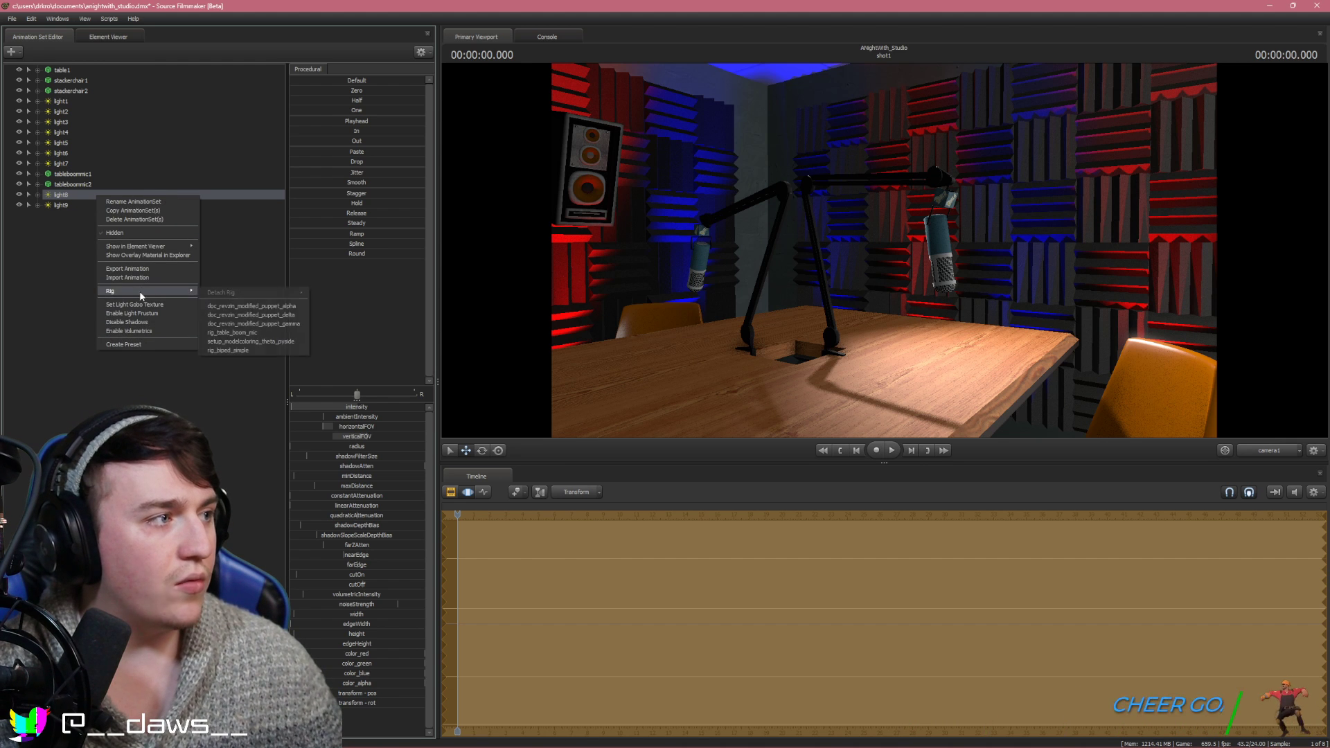
{"action": "left_click", "coordinate": [144, 322]}
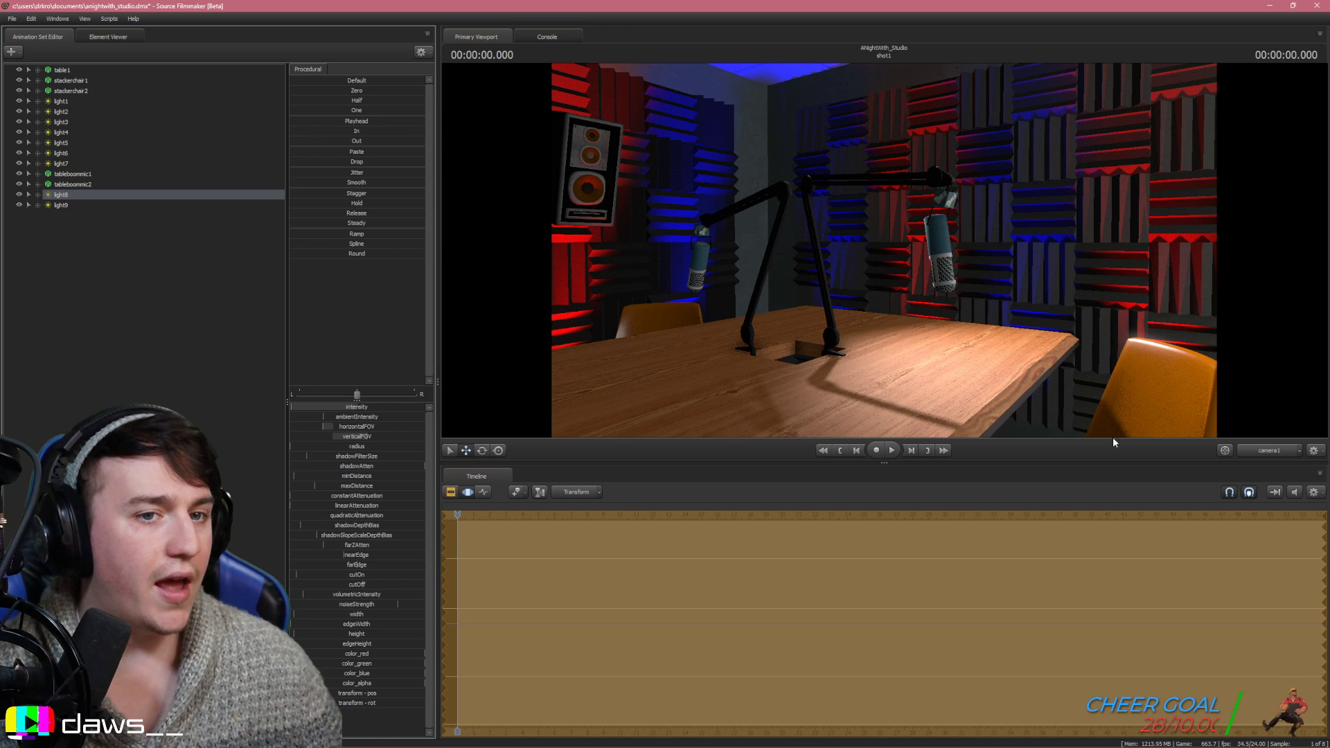
Move light9 along the ceiling above the near table end and rotate it to light the far microphone and chair
{"action": "left_click", "coordinate": [1262, 455]}
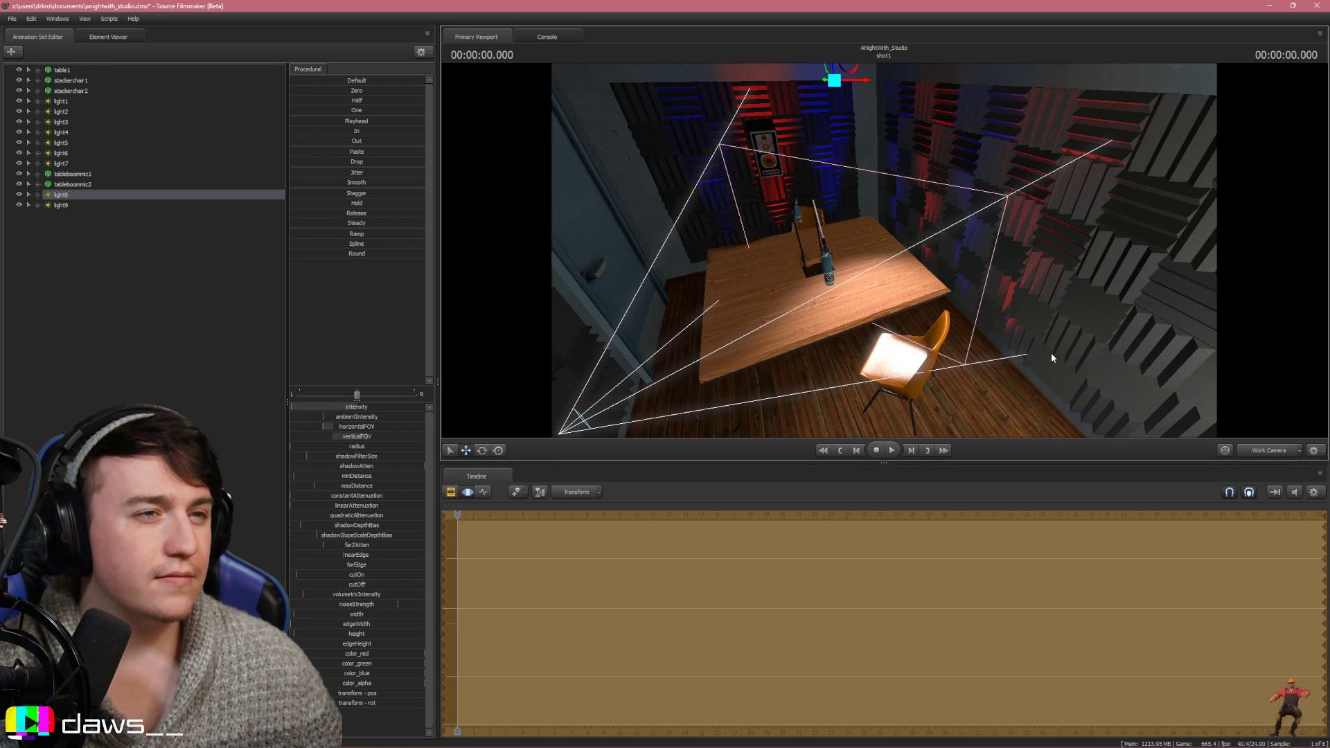
{"action": "left_click_drag", "start_coordinate": [1050, 351], "coordinate": [1209, 274]}
{"action": "key", "text": "w"}
{"action": "left_click", "coordinate": [82, 206]}
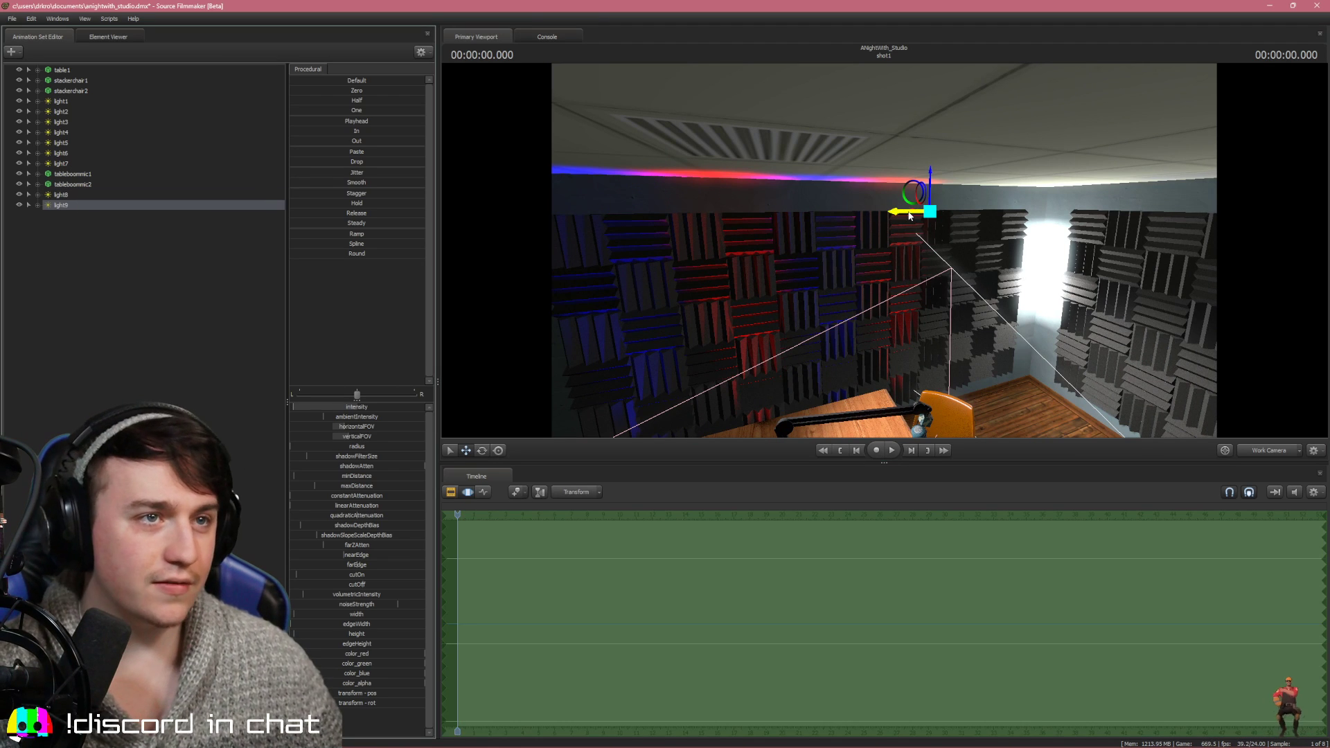
{"action": "left_click_drag", "start_coordinate": [896, 212], "coordinate": [583, 220]}
{"action": "left_click_drag", "start_coordinate": [837, 202], "coordinate": [768, 226]}
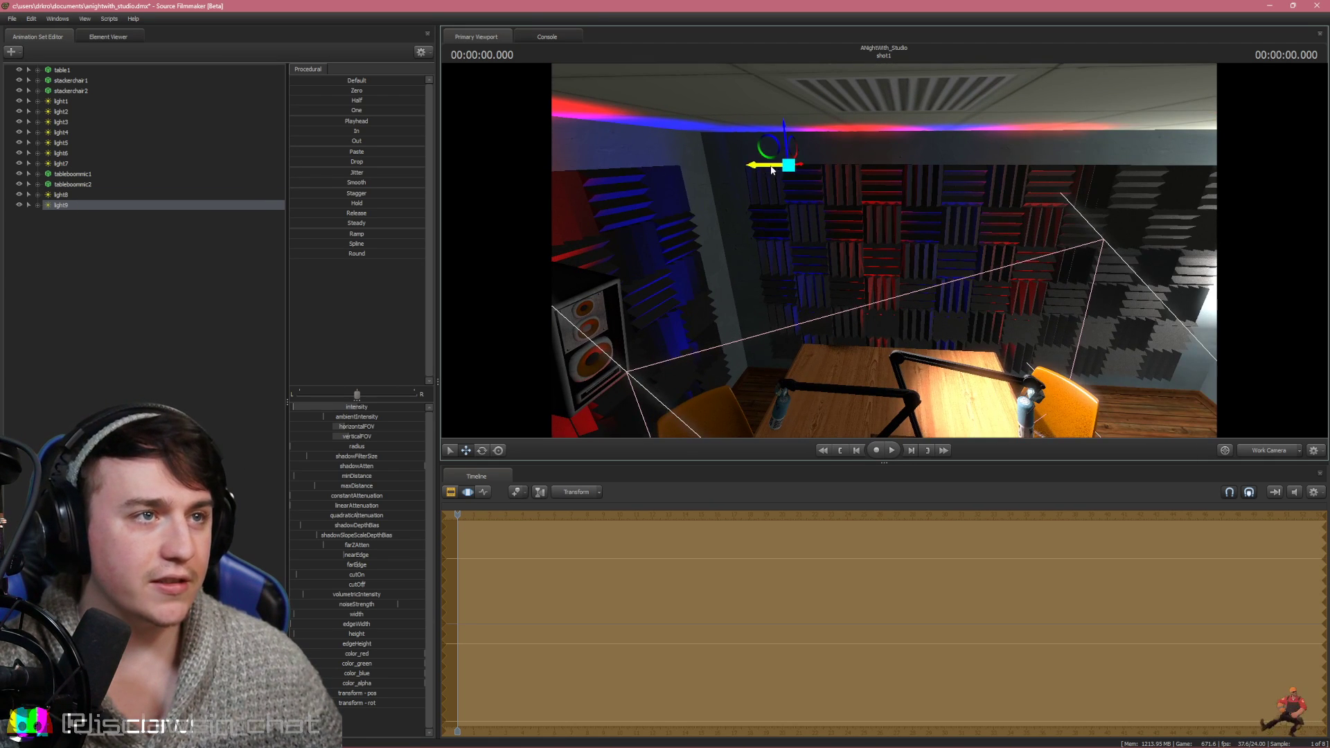
{"action": "left_click_drag", "start_coordinate": [768, 166], "coordinate": [1036, 182]}
{"action": "left_click", "coordinate": [482, 450]}
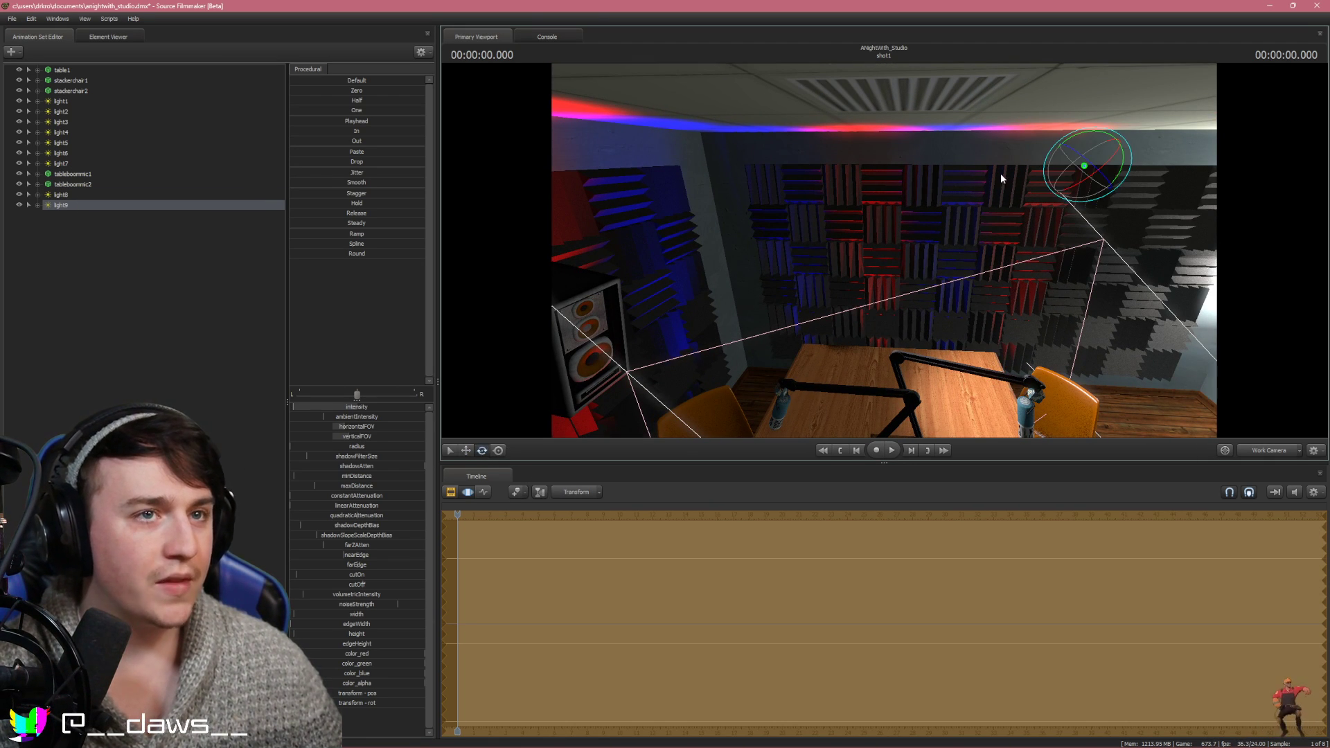
{"action": "mouse_move", "coordinate": [1084, 162]}
{"action": "left_mouse_down"}
{"action": "mouse_move", "coordinate": [1108, 138]}
{"action": "mouse_move", "coordinate": [1093, 136]}
{"action": "mouse_move", "coordinate": [1101, 164]}
{"action": "left_mouse_up"}
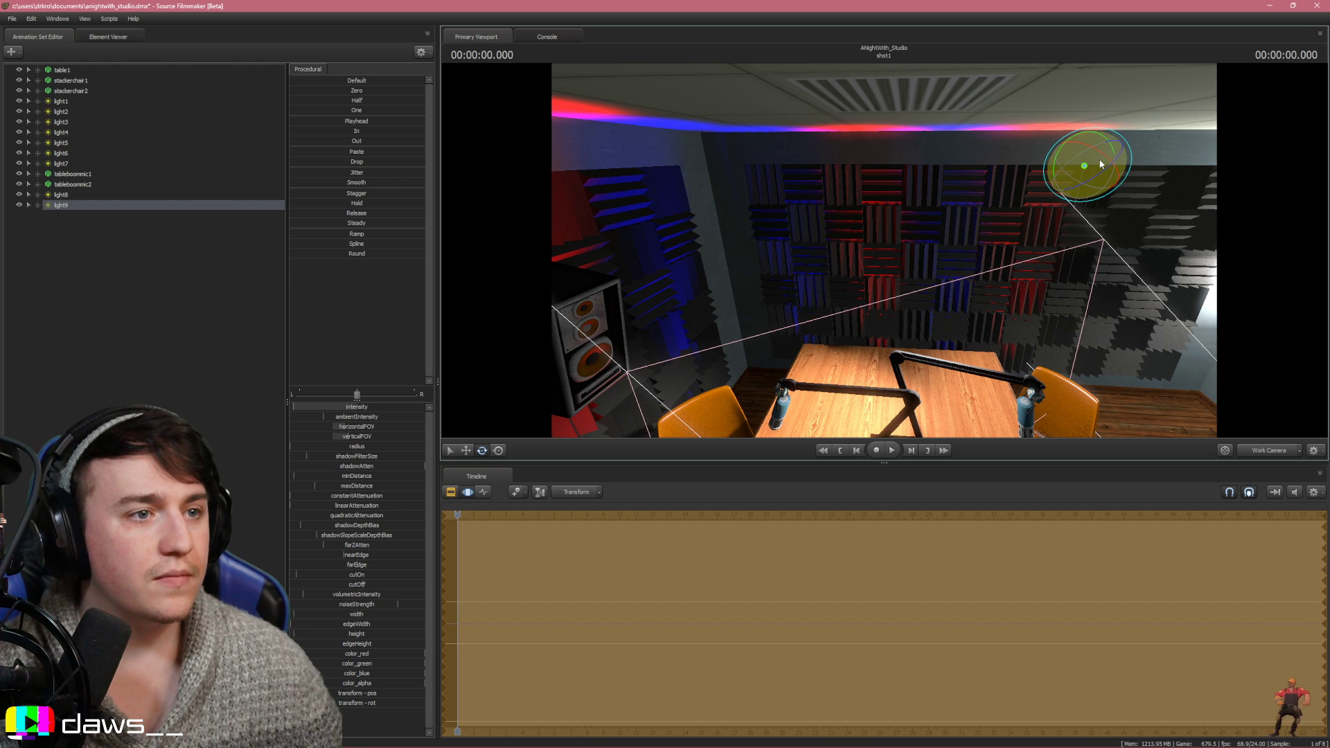
Reduce light9's intensity on the table and far microphone while viewing the scene through camera1
{"action": "left_click_drag", "start_coordinate": [1243, 462], "coordinate": [1241, 457]}
{"action": "left_click", "coordinate": [1244, 448]}
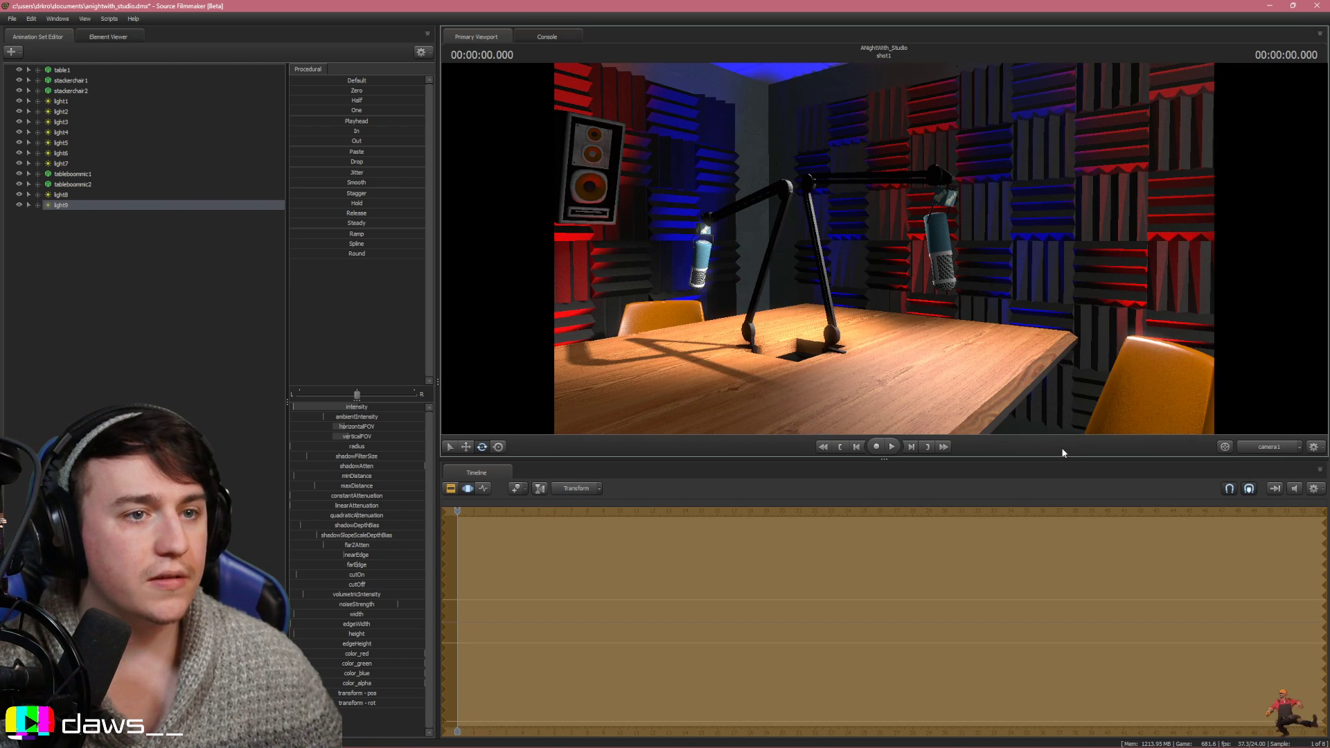
{"action": "mouse_move", "coordinate": [1055, 459]}
{"action": "left_mouse_down"}
{"action": "mouse_move", "coordinate": [1054, 509]}
{"action": "mouse_move", "coordinate": [1063, 470]}
{"action": "left_mouse_up"}
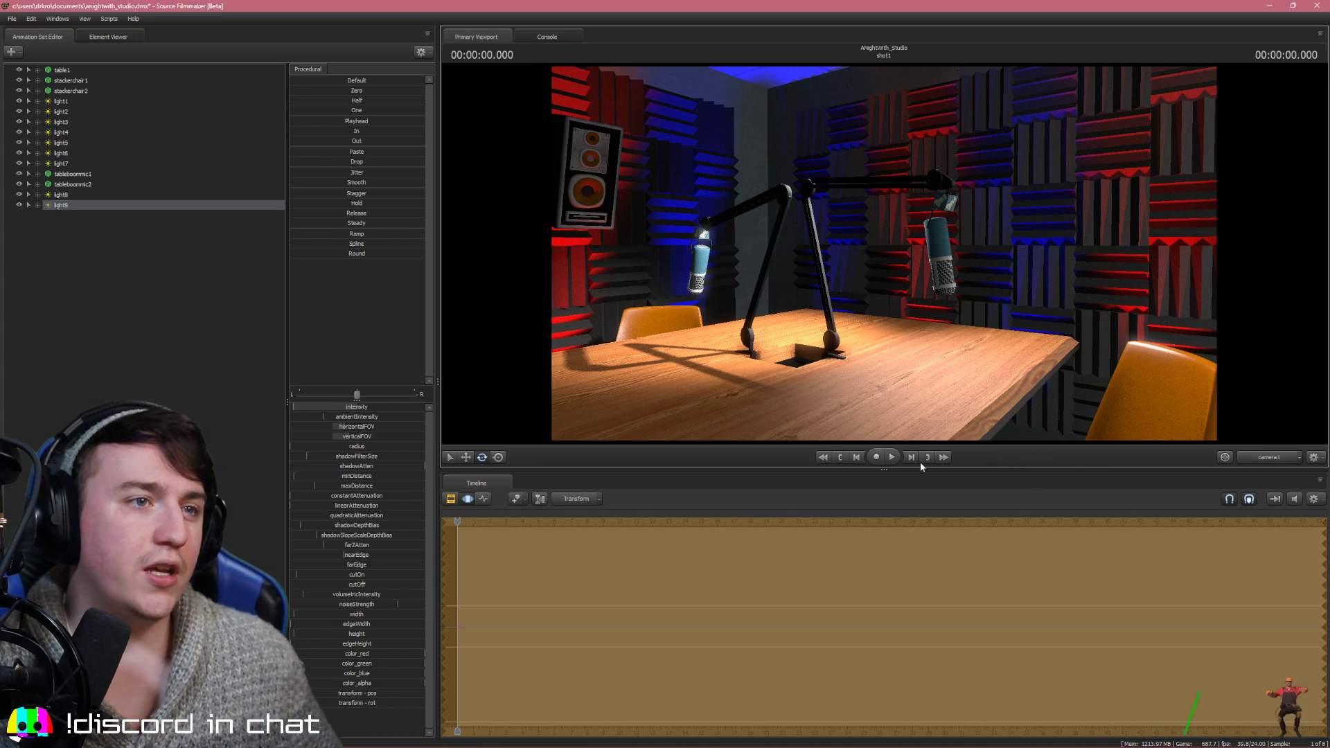
{"action": "left_click_drag", "start_coordinate": [328, 408], "coordinate": [296, 408]}
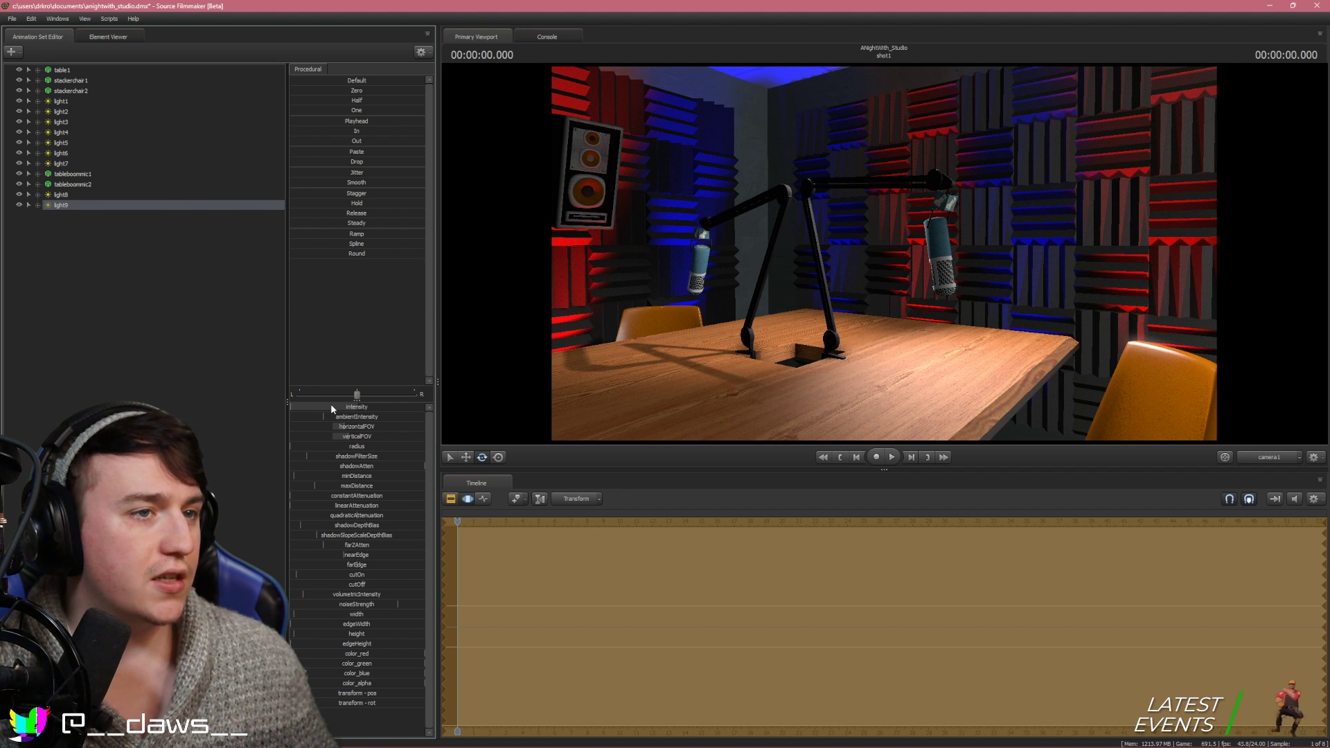
{"action": "left_click_drag", "start_coordinate": [290, 408], "coordinate": [292, 407]}
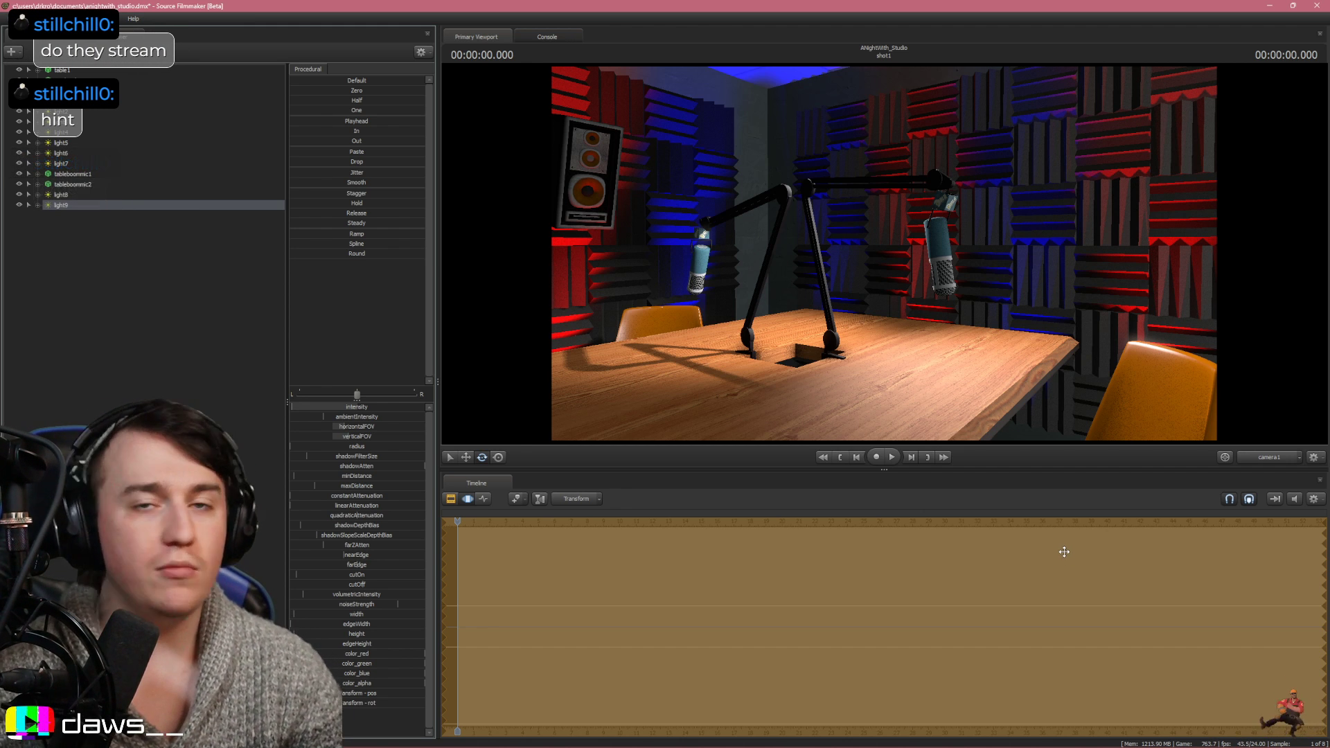
Inspect the finished table and chair lighting from the Work Camera and through camera1
{"action": "left_click", "coordinate": [1261, 455]}
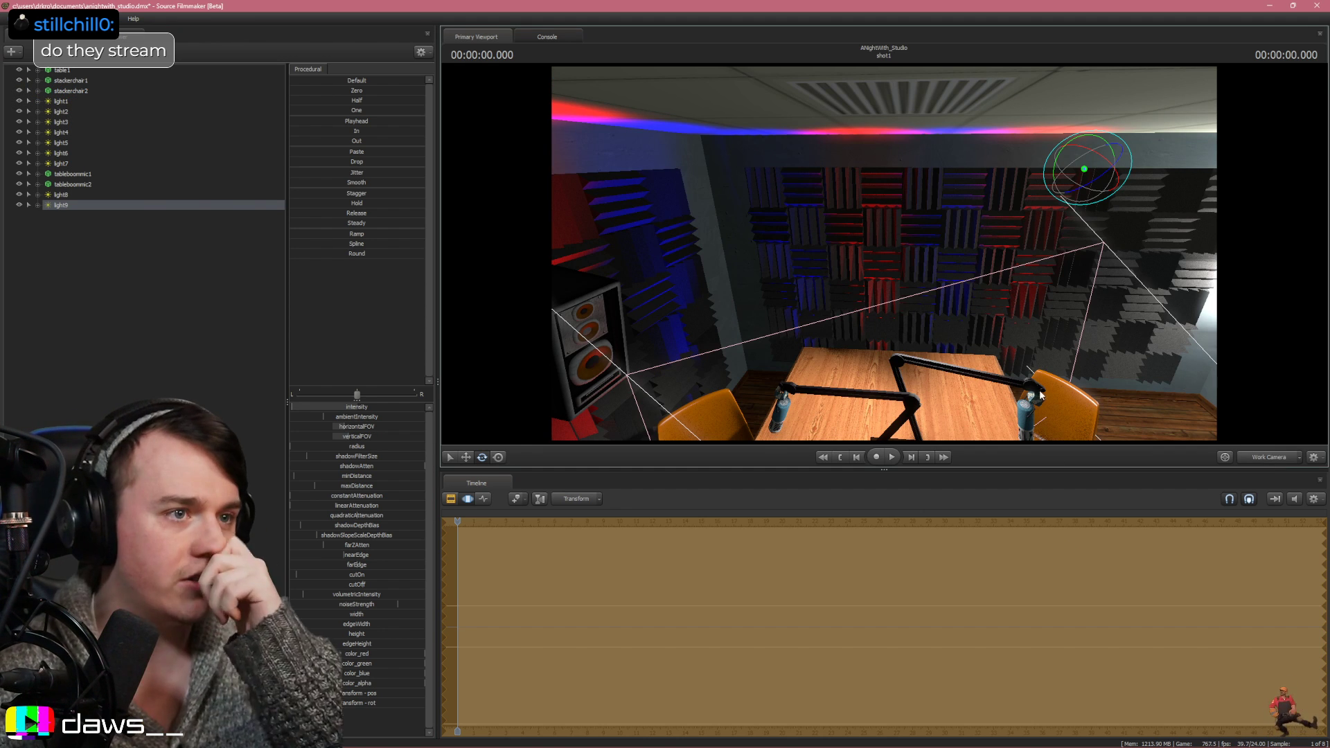
{"action": "left_click_drag", "start_coordinate": [1005, 338], "coordinate": [852, 364]}
{"action": "key", "text": "d"}
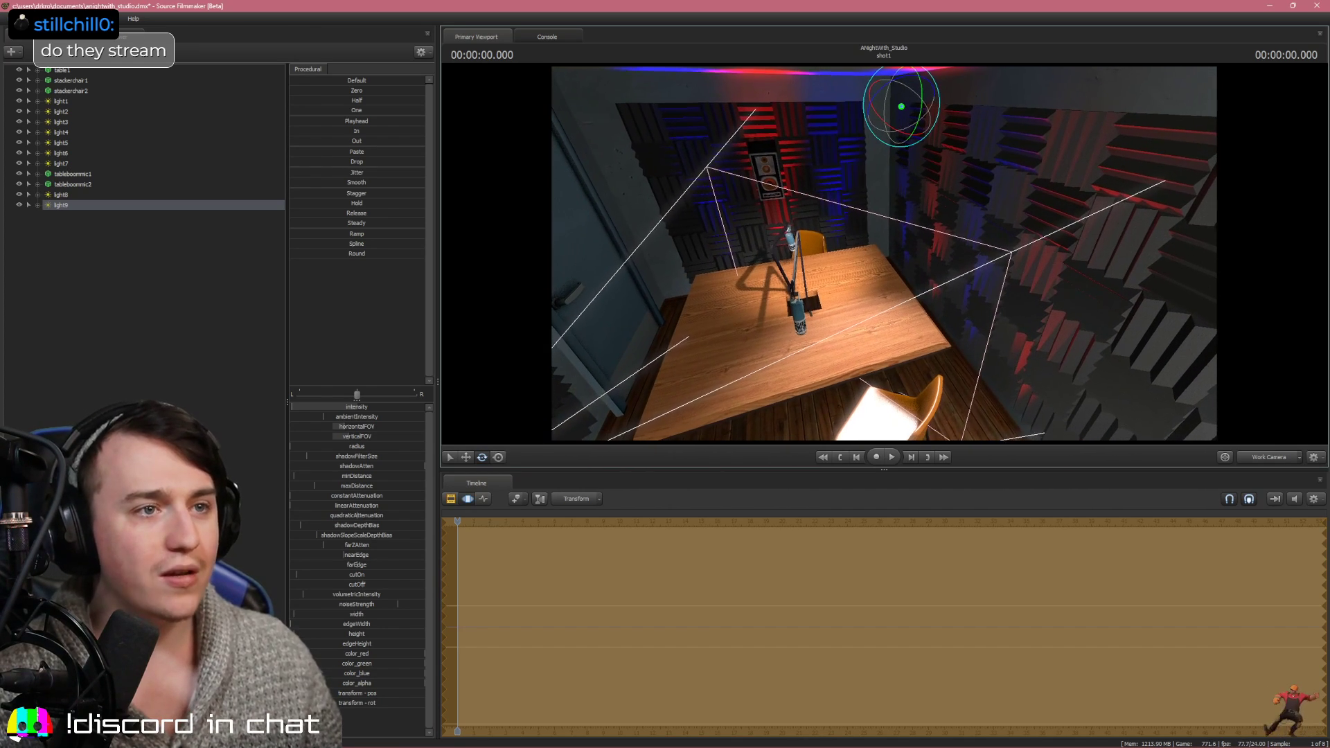
{"action": "left_click", "coordinate": [1272, 459]}
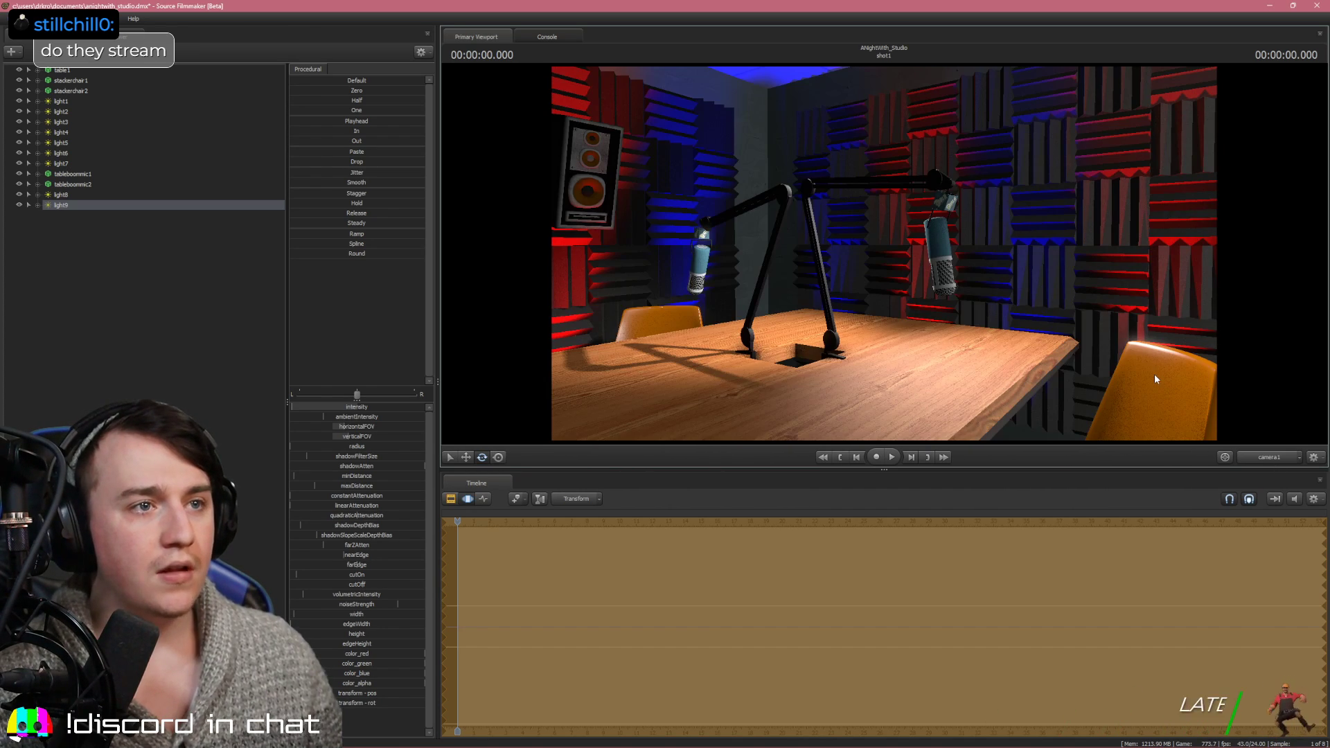
{"action": "left_click", "coordinate": [1264, 457]}
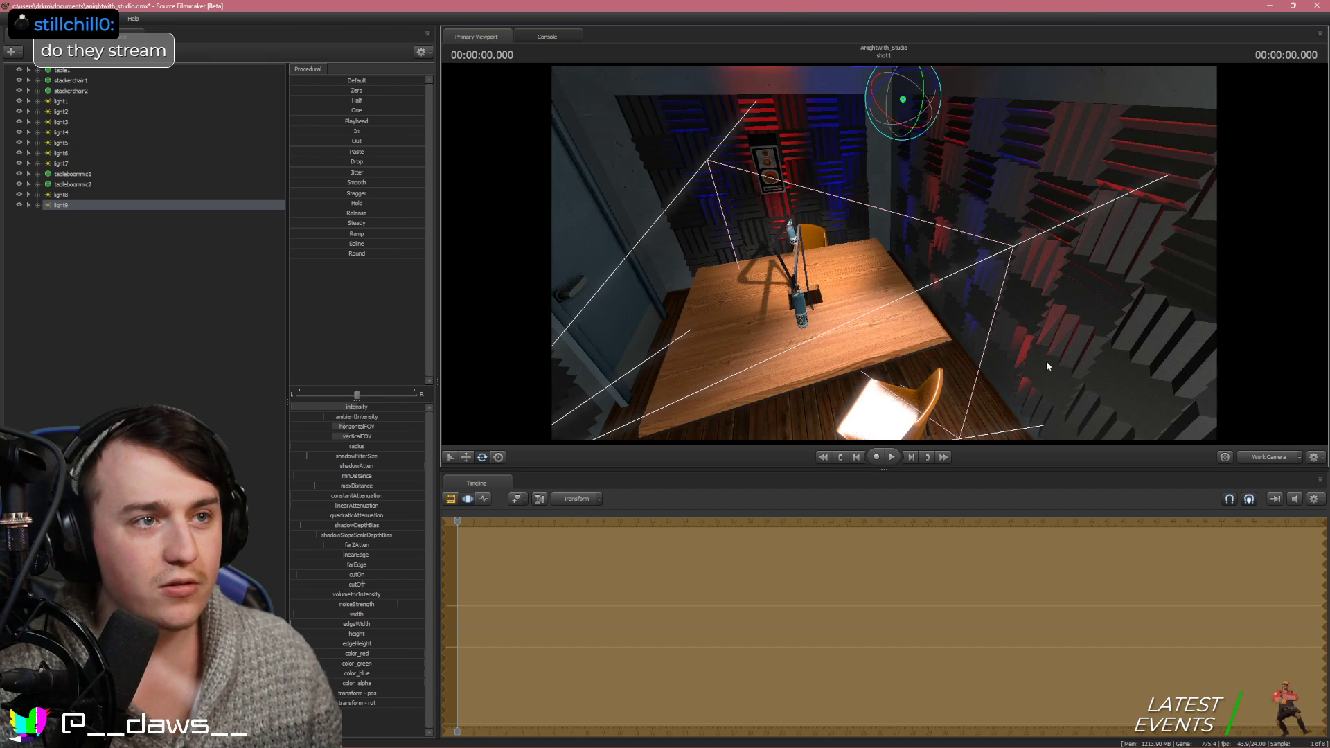
{"action": "left_click_drag", "start_coordinate": [1047, 365], "coordinate": [969, 374]}
Create an animation set for a new model, filtering the model list by "scout" and loading light_scout_off.mdl
{"action": "right_click", "coordinate": [95, 257]}
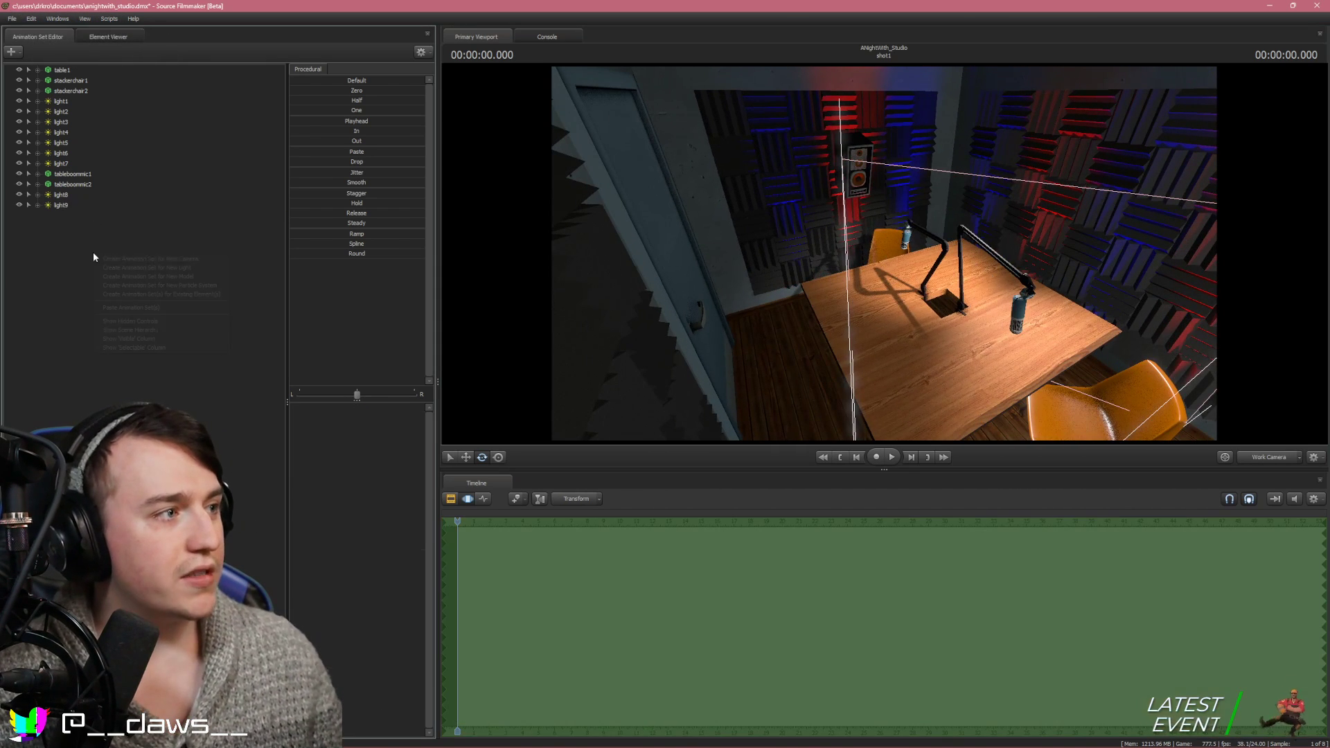
{"action": "left_click", "coordinate": [201, 277]}
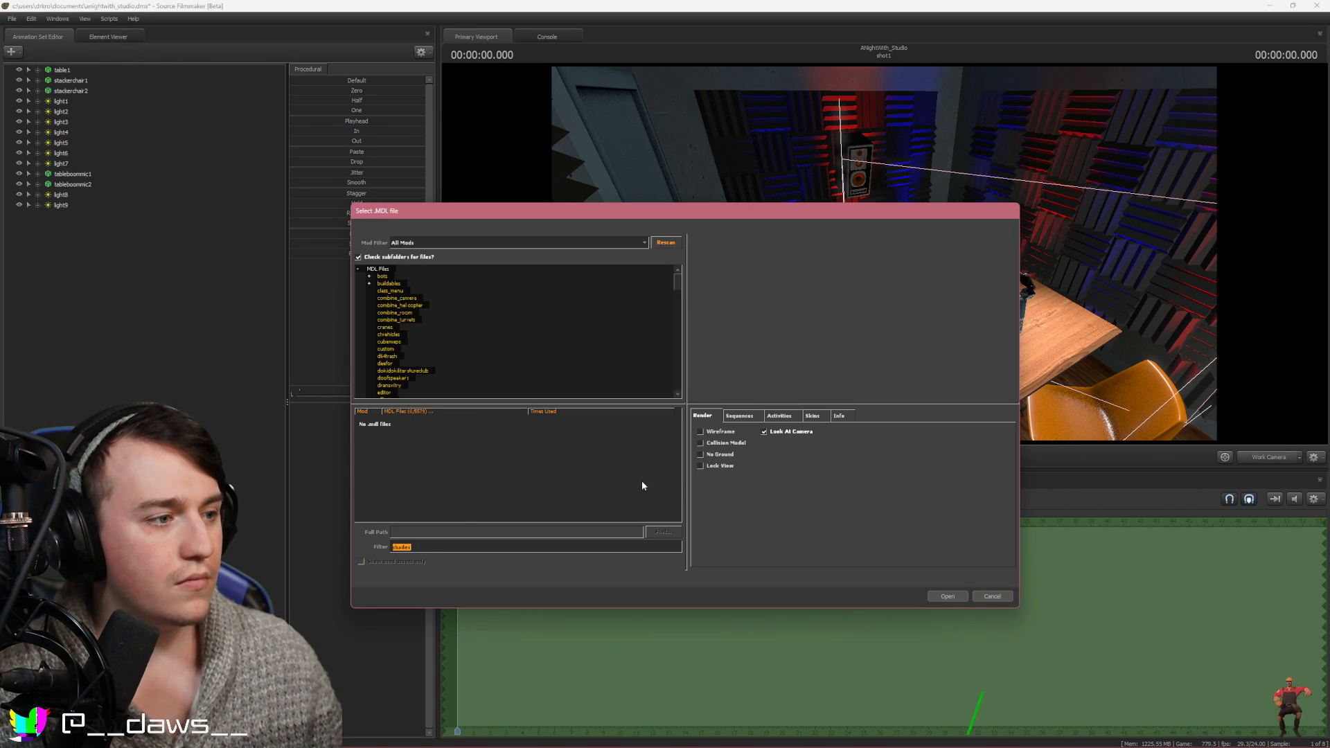
{"action": "type", "text": "scout"}
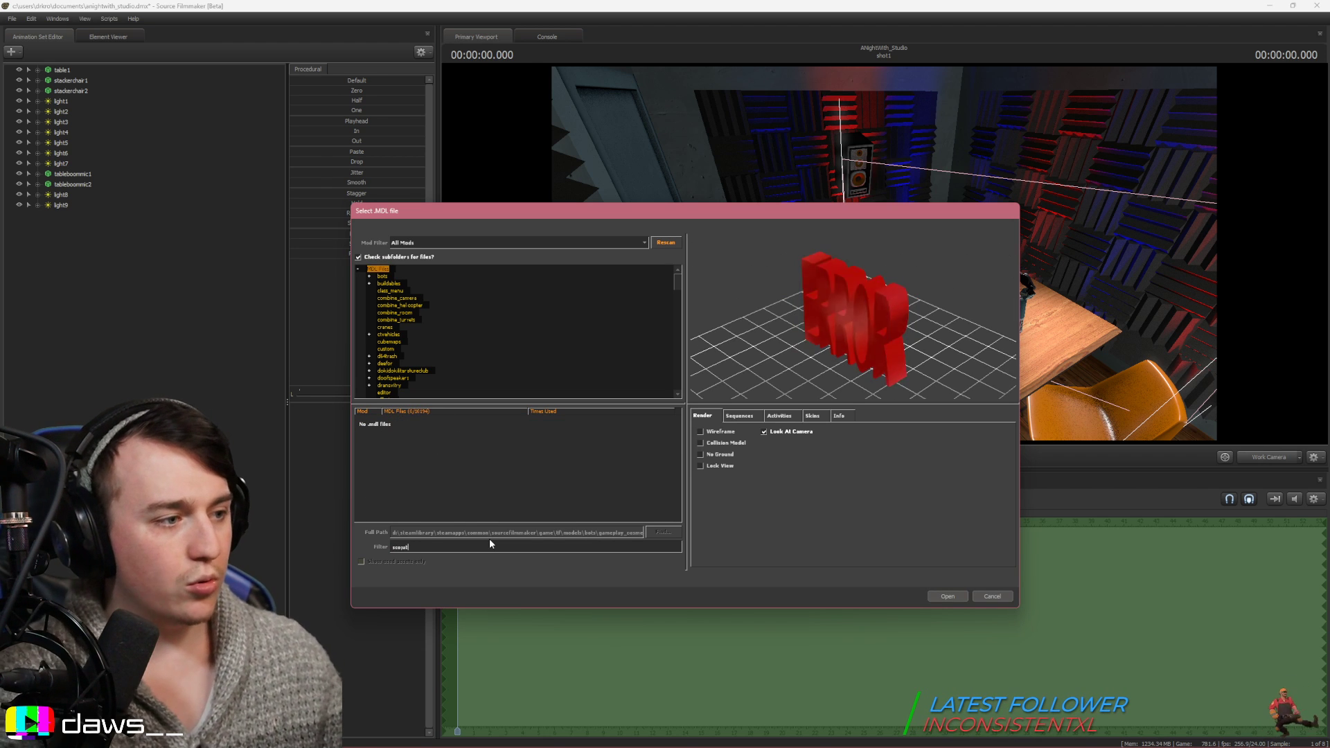
{"action": "key", "text": "BackSpace"}
{"action": "key", "text": "BackSpace"}
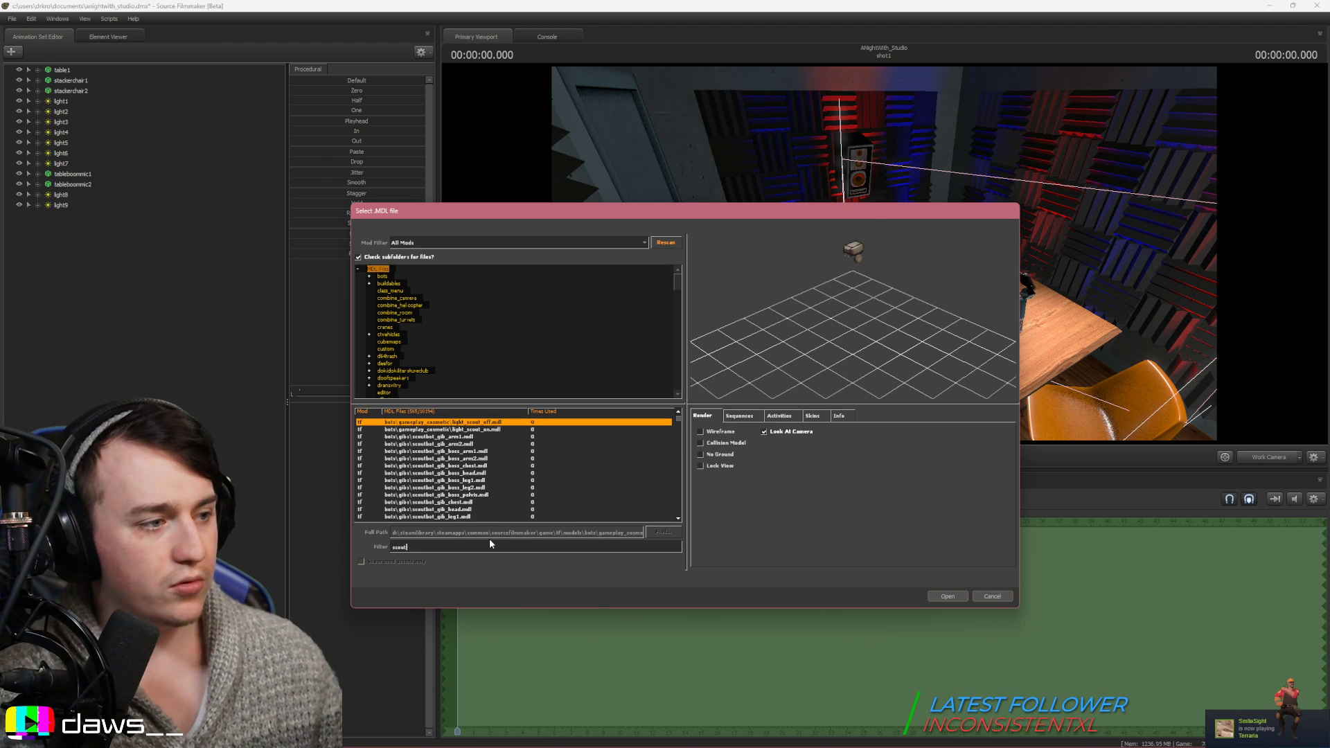
{"action": "key", "text": "Return"}
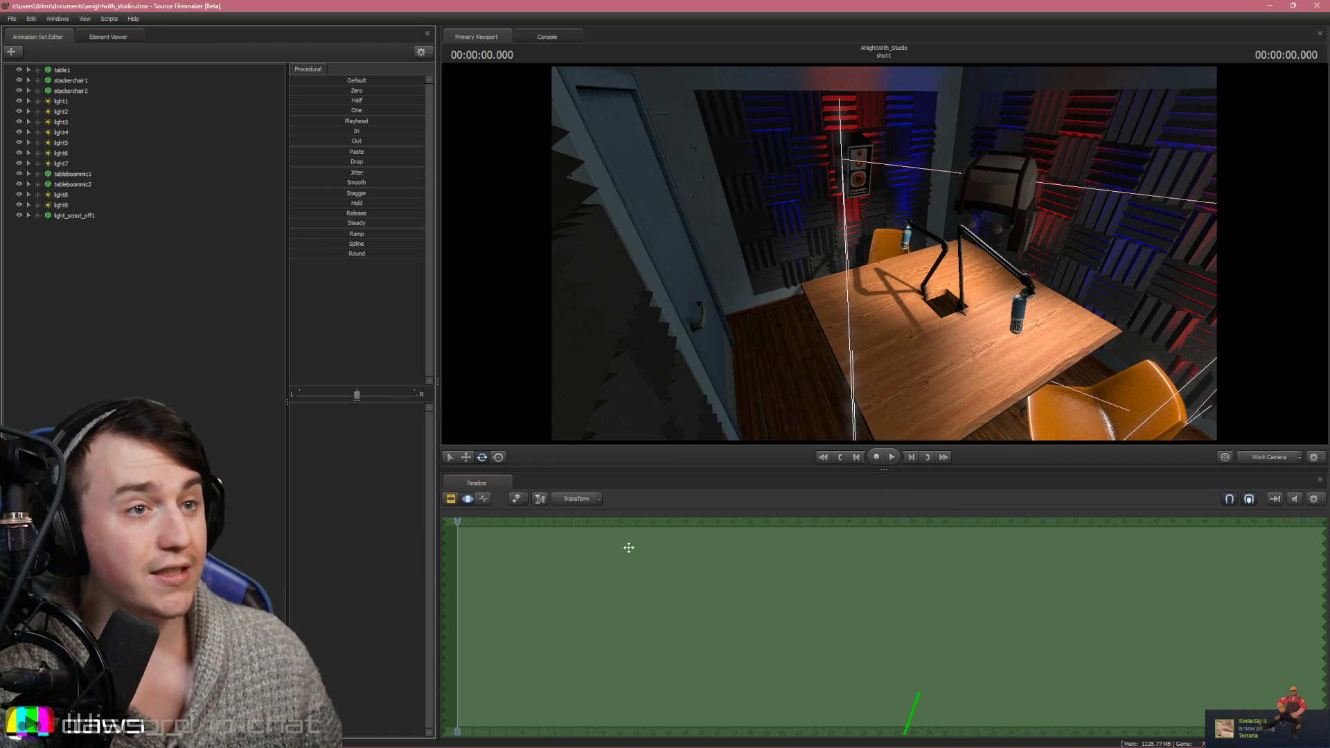
Delete the light_scout_off animation set from the scene
{"action": "left_click", "coordinate": [83, 216]}
{"action": "right_click", "coordinate": [83, 216]}
{"action": "mouse_move", "coordinate": [135, 329]}
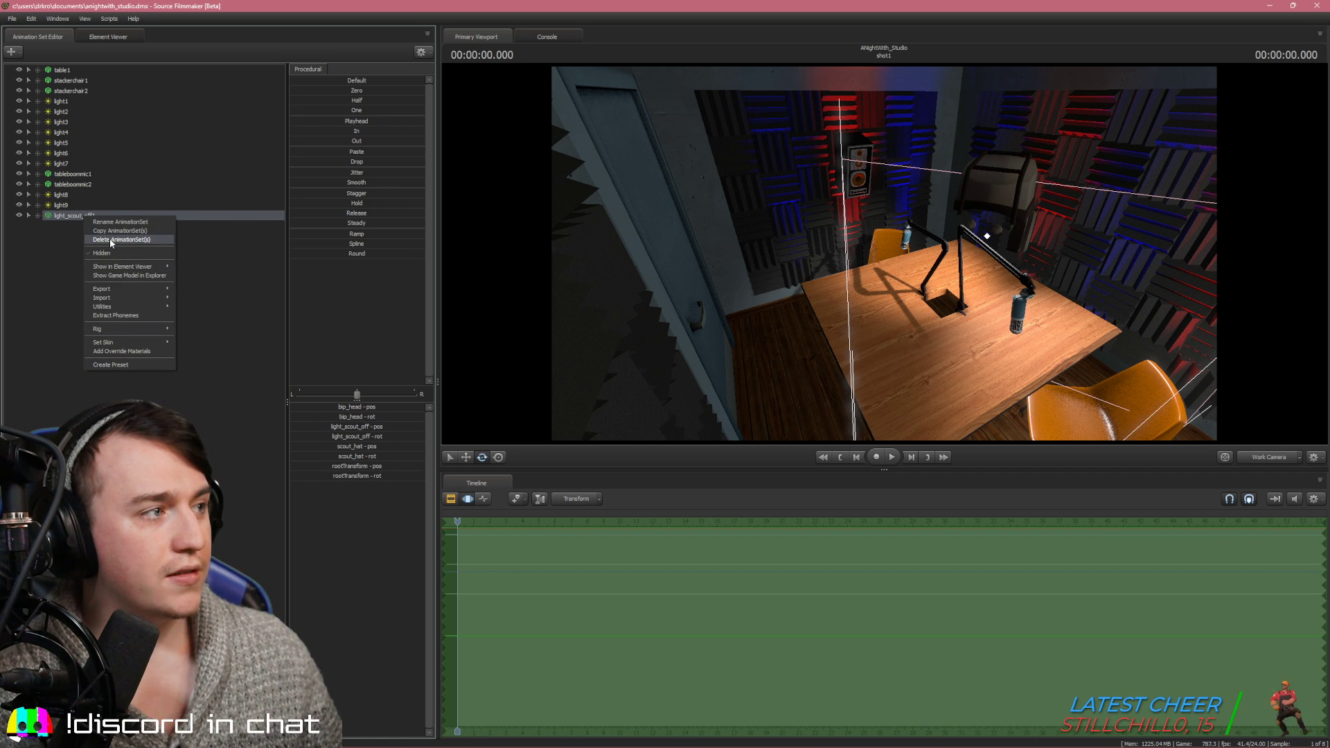
{"action": "left_click", "coordinate": [110, 239]}
Create an animation set for a new model using the tf_movies player model scout.mdl, found with the "scout" filter
{"action": "right_click", "coordinate": [100, 243]}
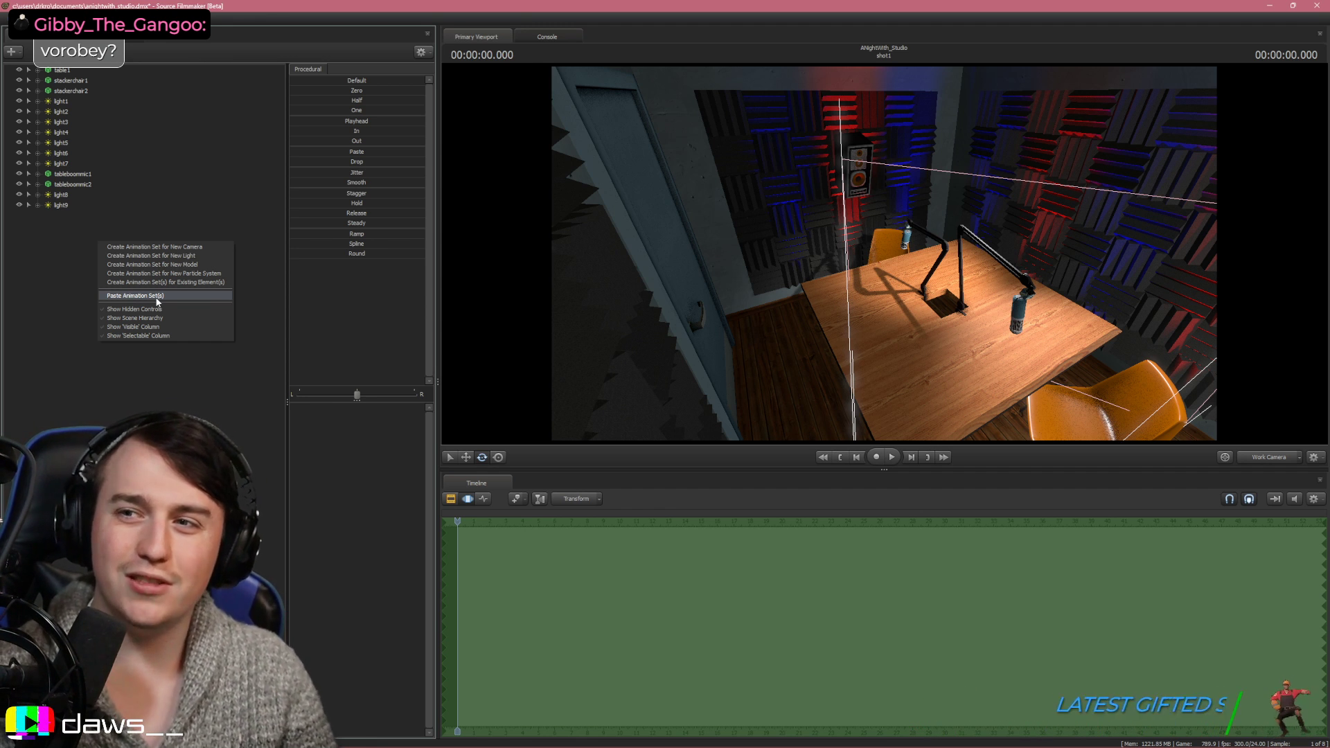
{"action": "left_click", "coordinate": [58, 250]}
{"action": "right_click", "coordinate": [107, 240]}
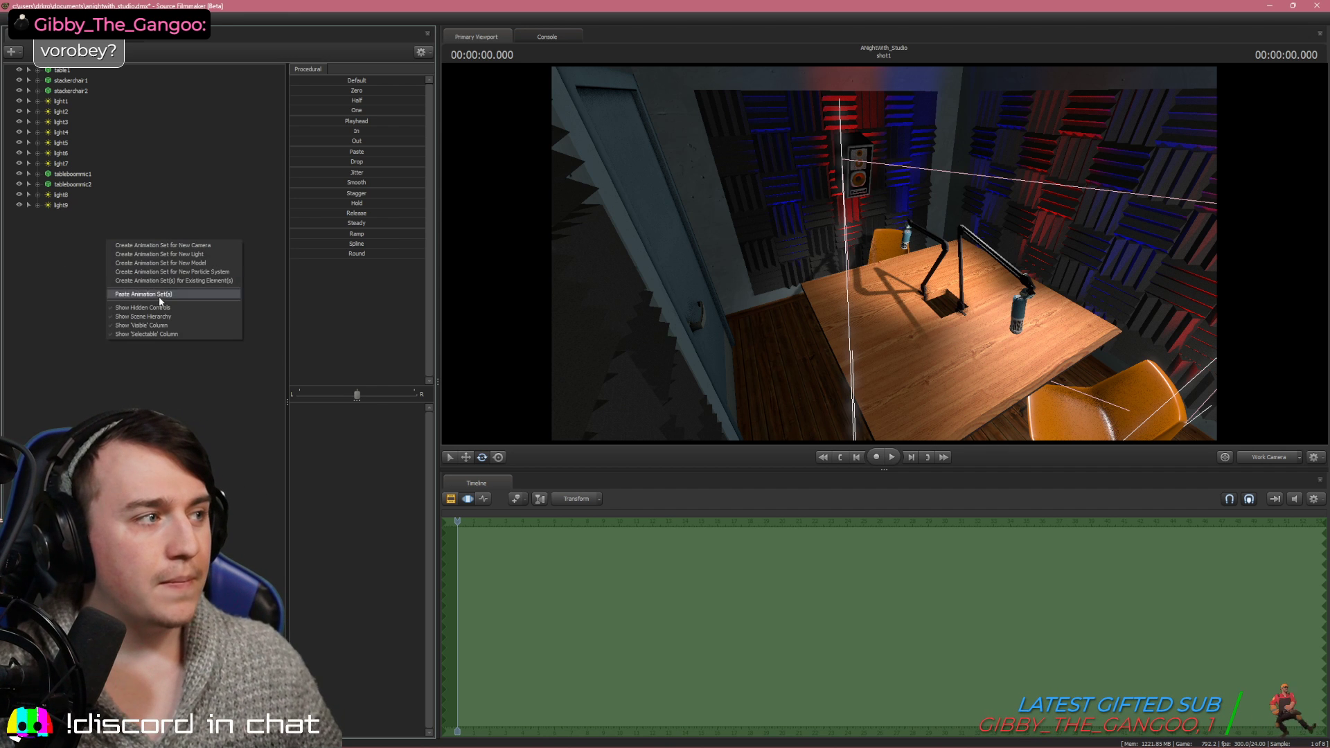
{"action": "left_click", "coordinate": [217, 263]}
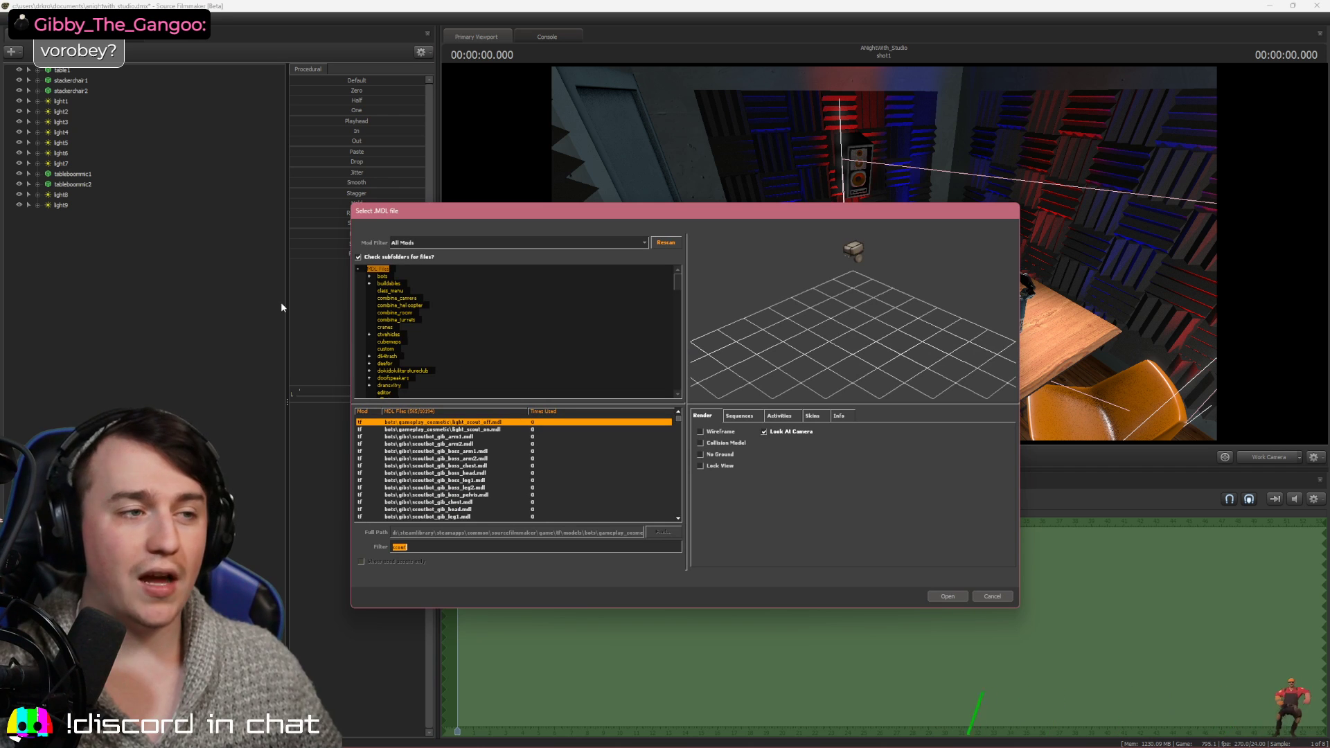
{"action": "left_click_drag", "start_coordinate": [445, 547], "coordinate": [287, 522]}
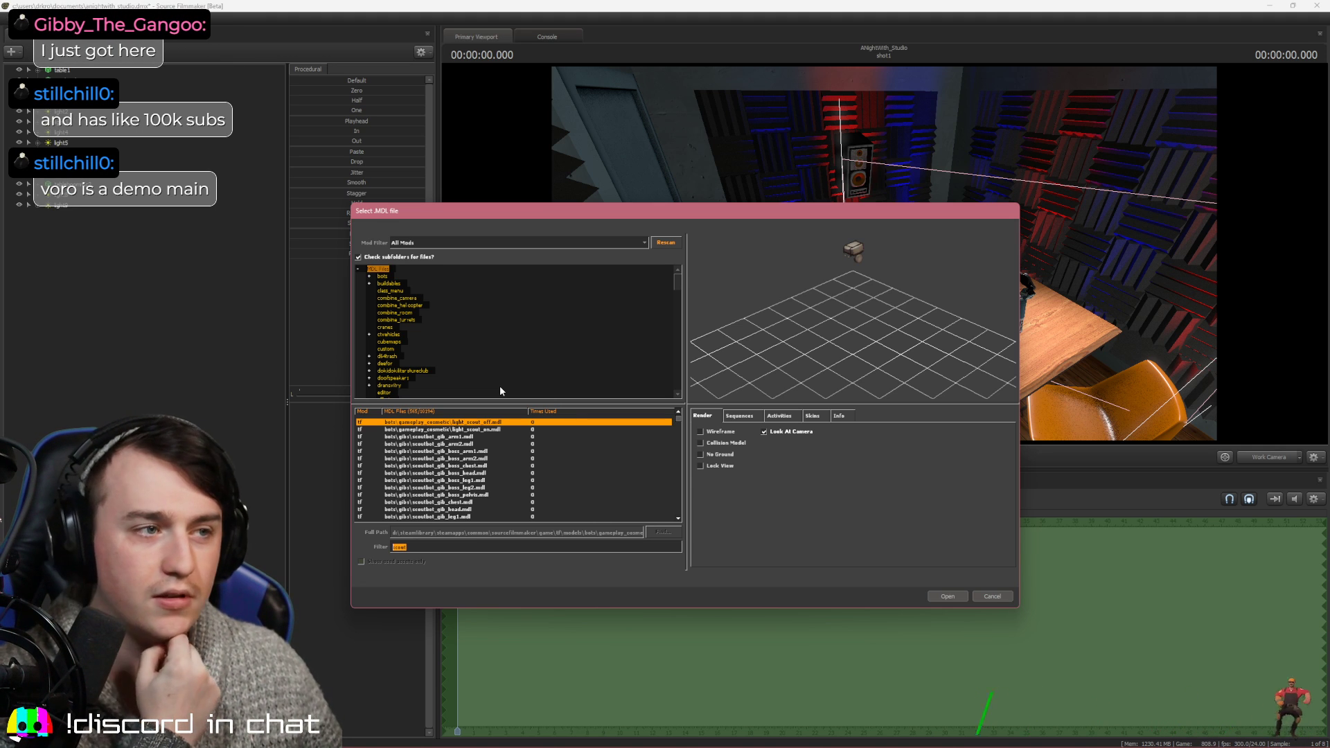
{"action": "scroll", "coordinate": [500, 388], "scroll_direction": "down", "scroll_amount": 1}
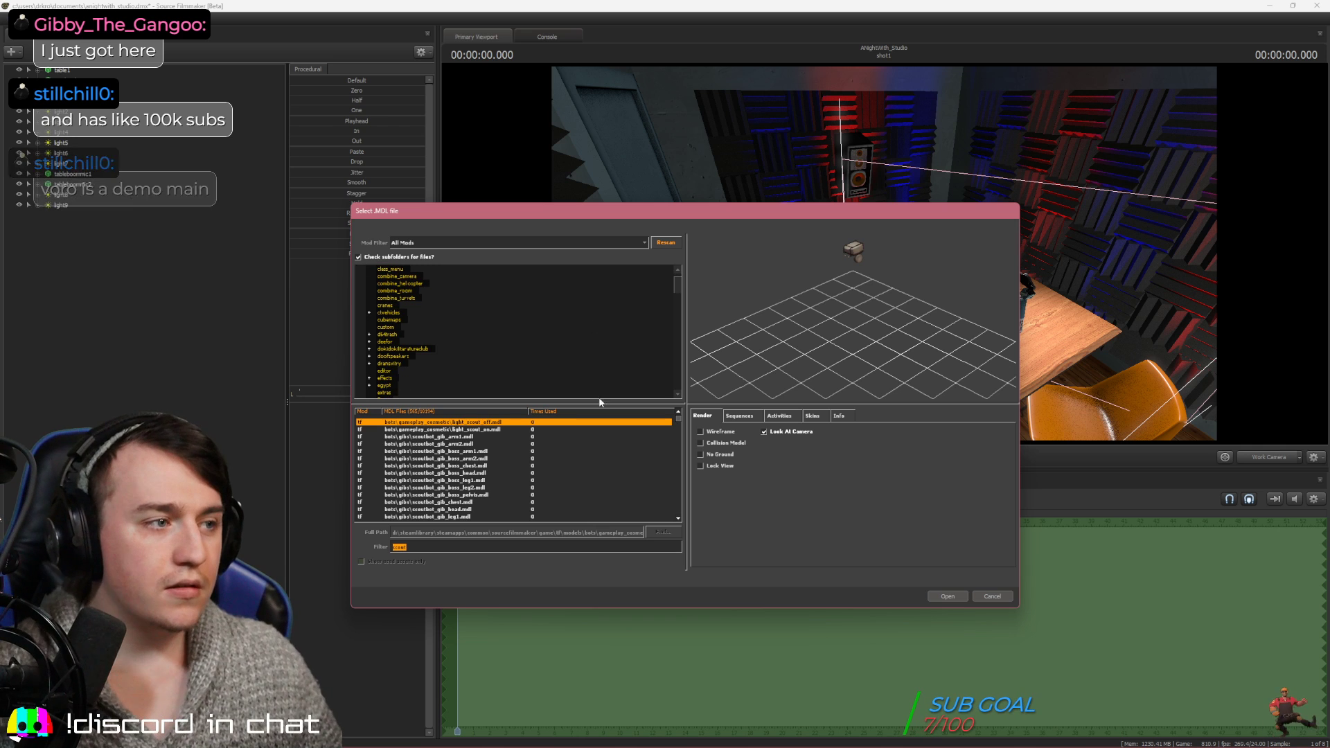
{"action": "scroll", "coordinate": [519, 481], "scroll_direction": "down", "scroll_amount": 10}
{"action": "left_click", "coordinate": [415, 459]}
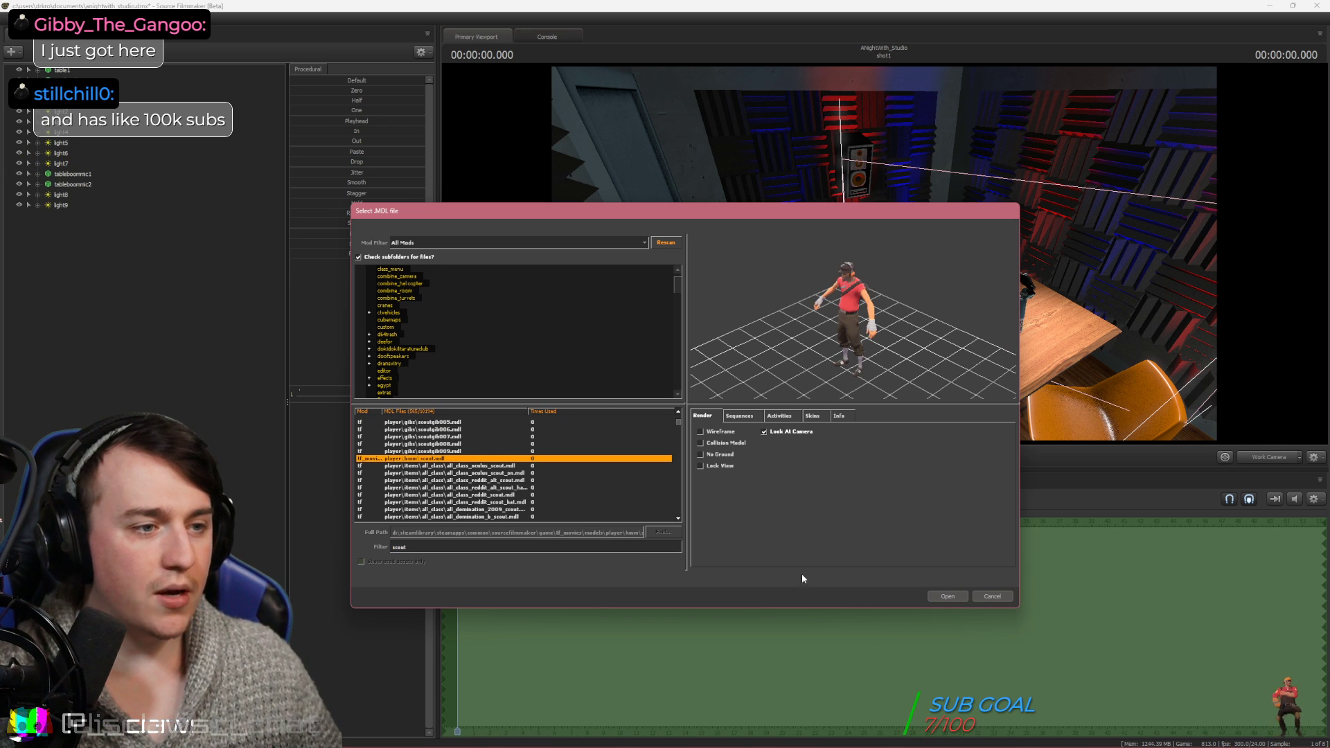
{"action": "left_click", "coordinate": [946, 596]}
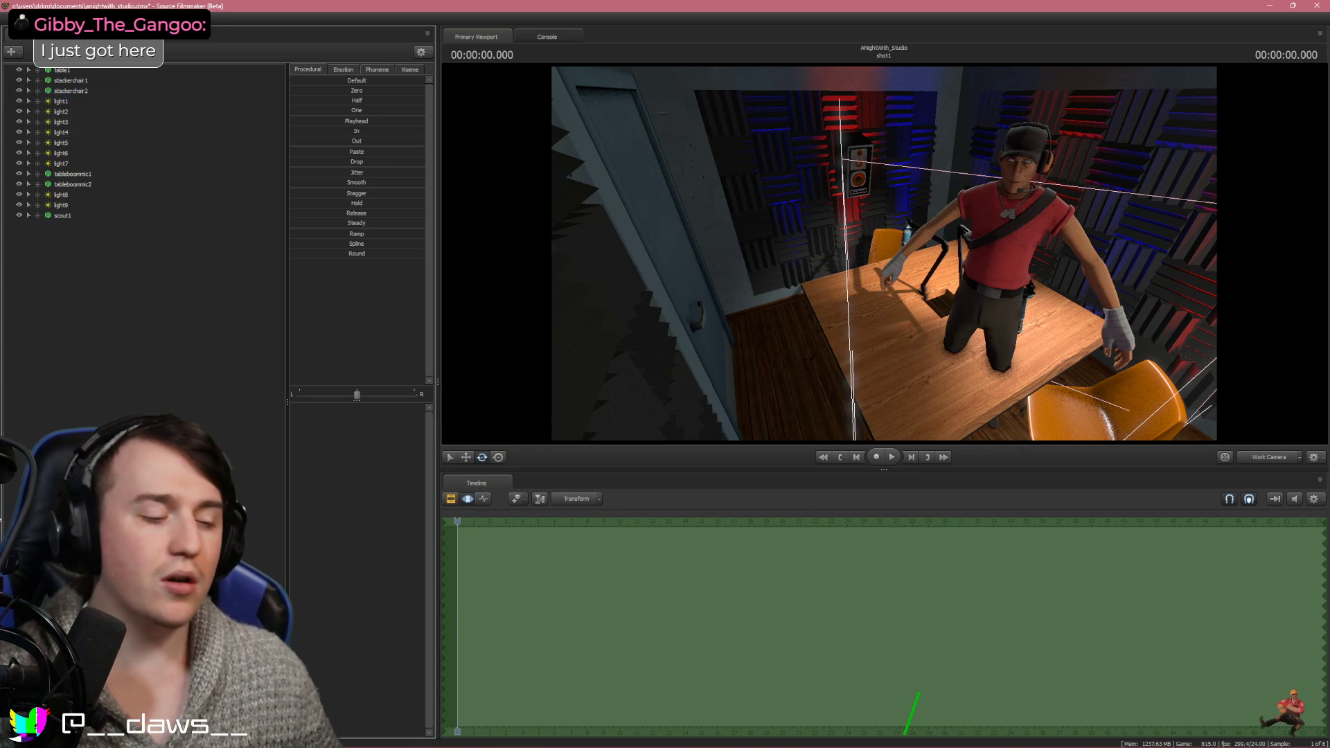
Open Google Chrome with a user profile, and return to Source Filmmaker
{"action": "key", "text": "super"}
{"action": "type", "text": "chrome"}
{"action": "key", "text": "Return"}
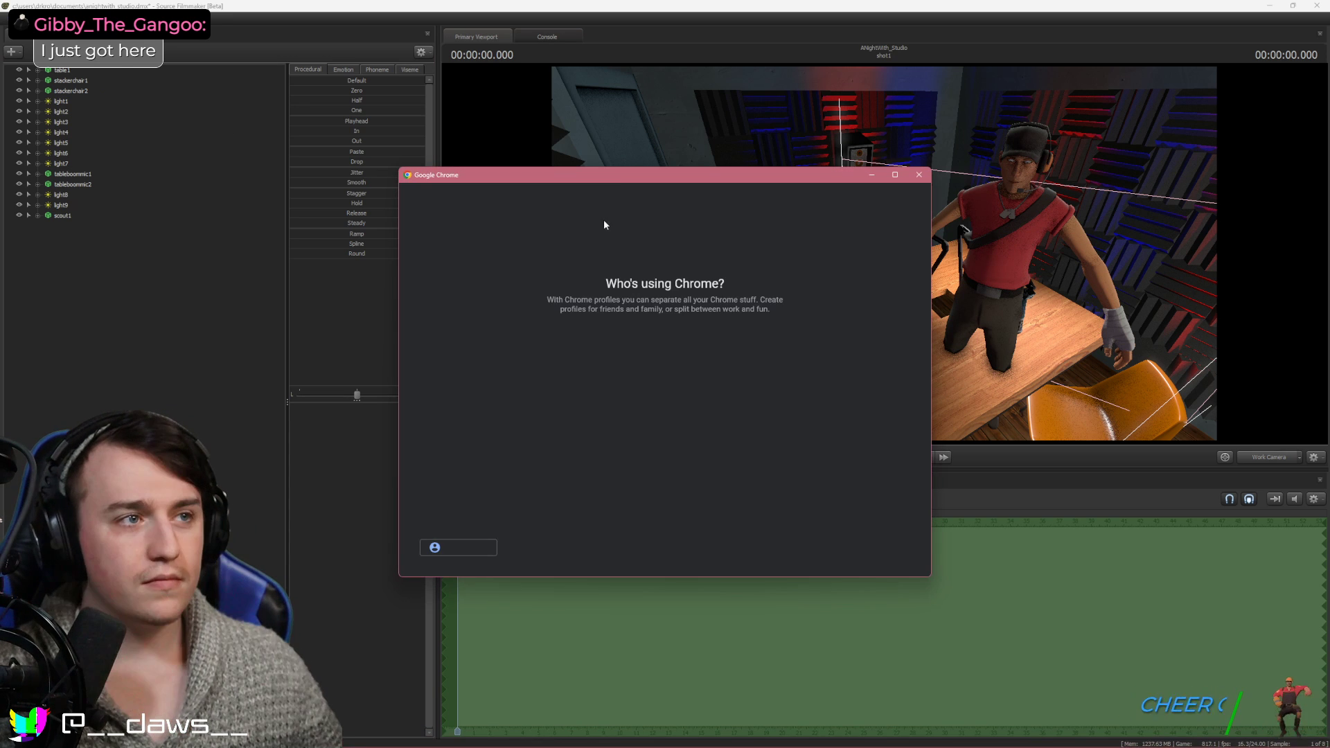
{"action": "left_click", "coordinate": [665, 415]}
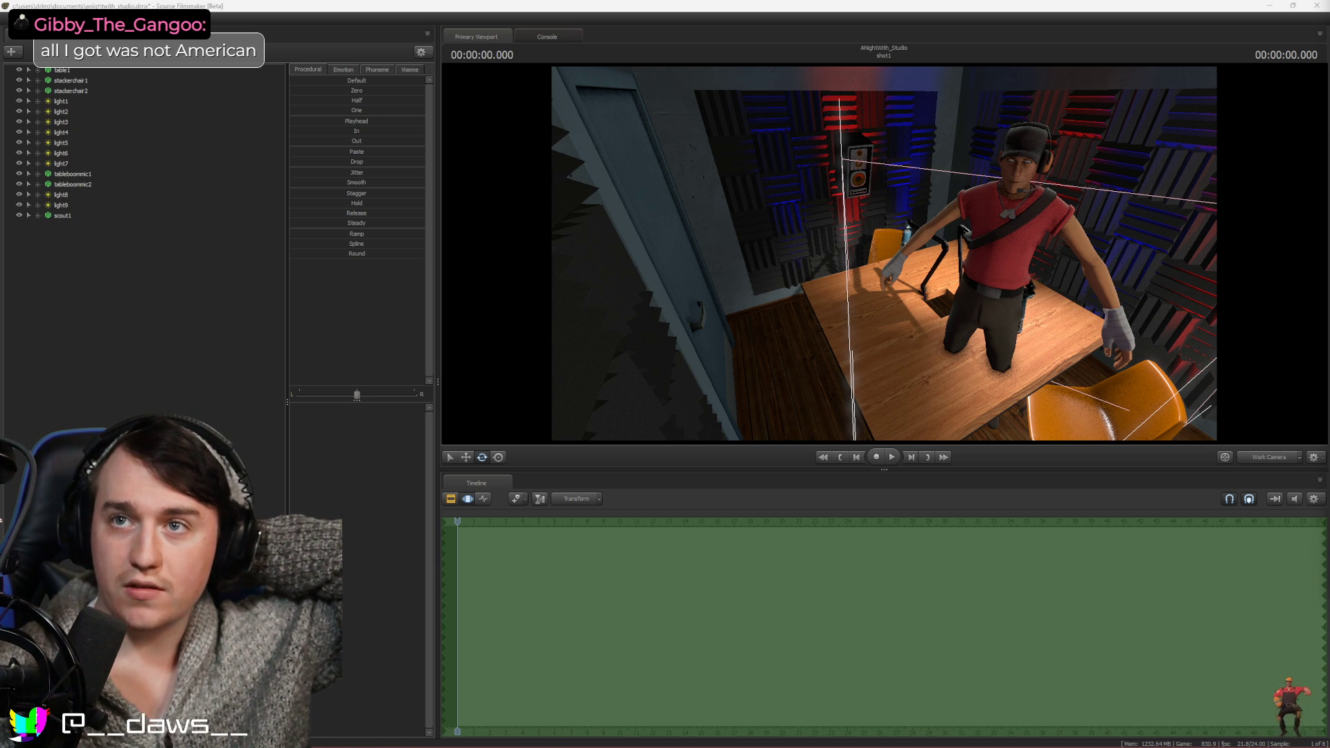
{"action": "key", "text": "alt+Tab"}
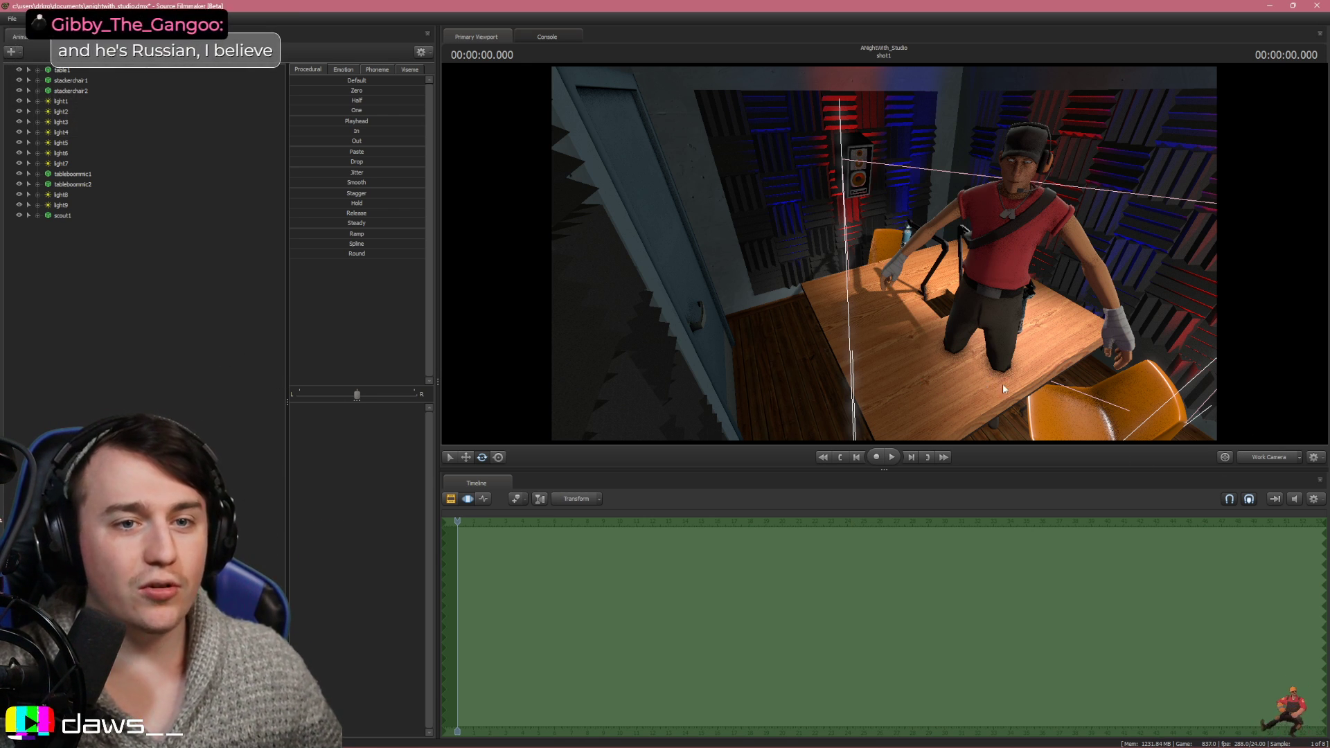
Inspect the Scout standing at the table and save the session
{"action": "left_click_drag", "start_coordinate": [1003, 385], "coordinate": [1074, 374]}
{"action": "key", "text": "w"}
{"action": "key", "text": "s"}
{"action": "left_click_drag", "start_coordinate": [743, 270], "coordinate": [746, 298]}
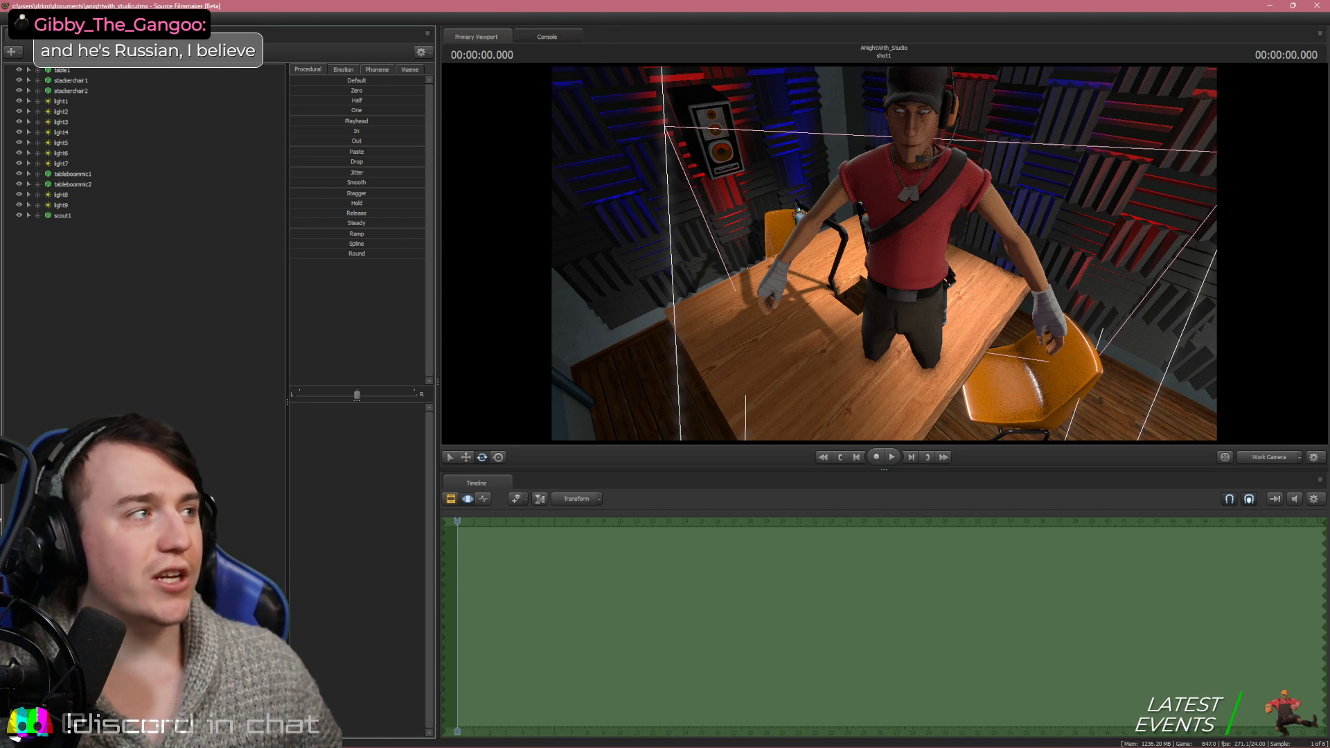
{"action": "left_click", "coordinate": [11, 19]}
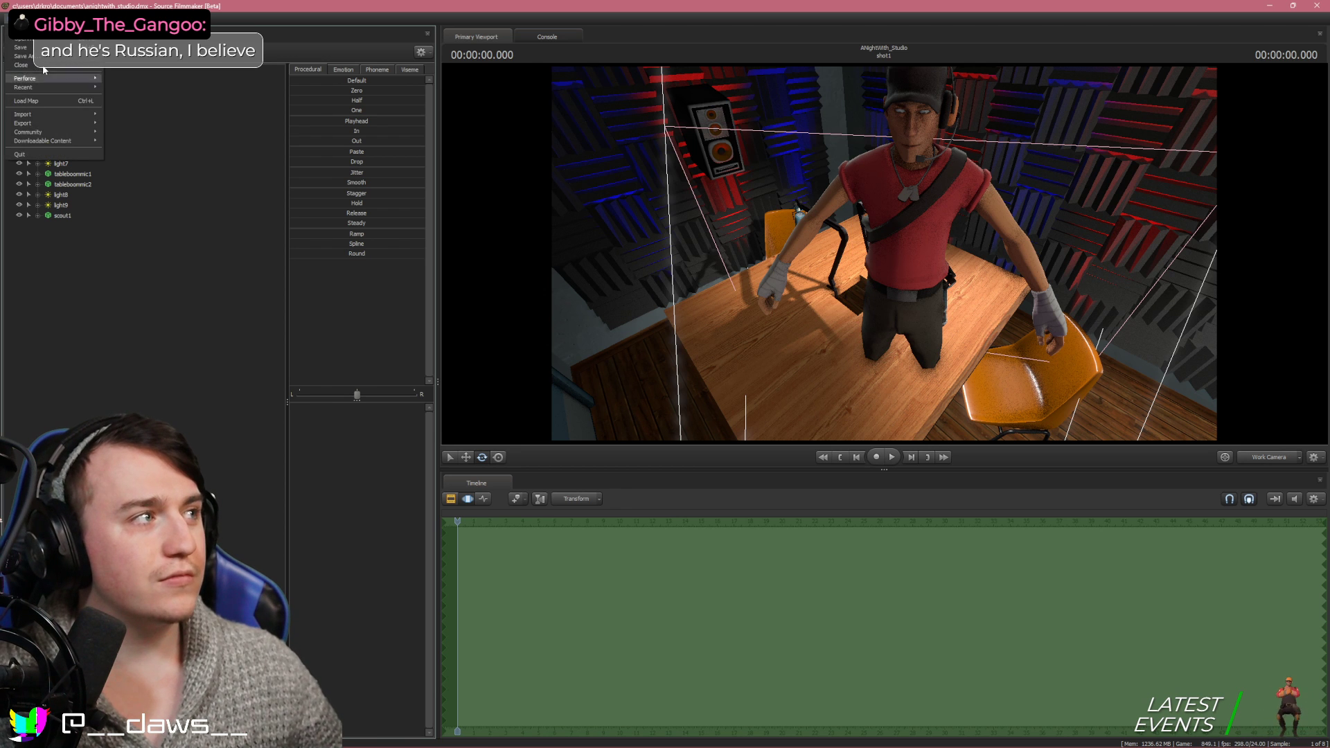
{"action": "left_click", "coordinate": [31, 47]}
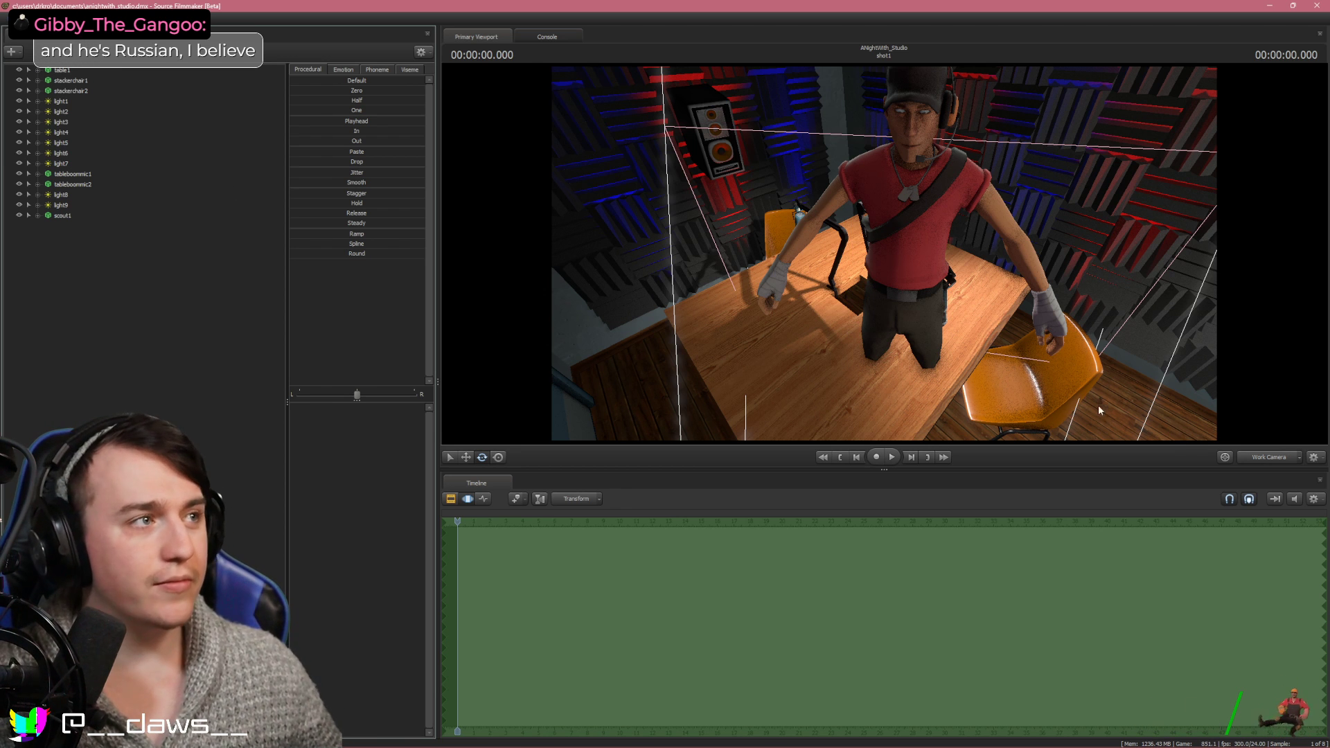
Set the Scout model's skin to 1
{"action": "right_click", "coordinate": [63, 215]}
{"action": "mouse_move", "coordinate": [112, 340]}
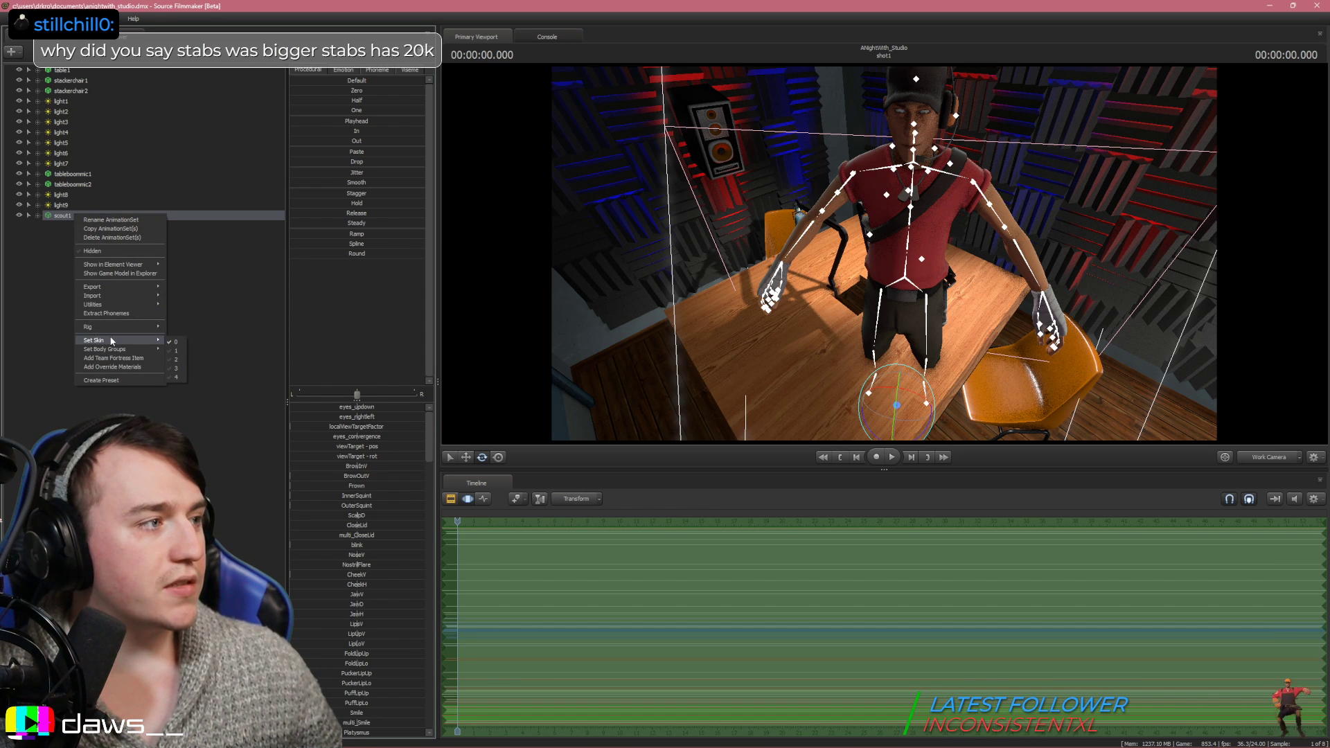
{"action": "left_click", "coordinate": [178, 350]}
Set the Scout's hat and headphones body groups to none
{"action": "right_click", "coordinate": [91, 217]}
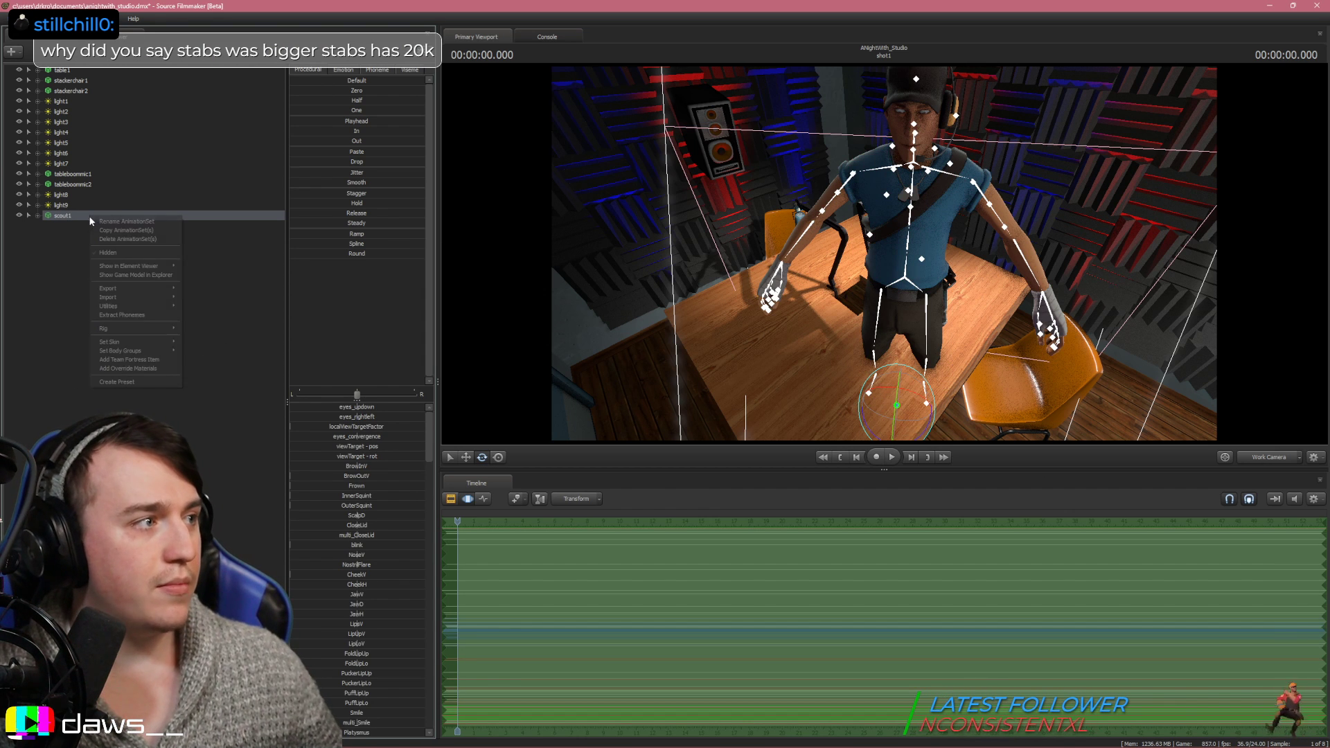
{"action": "mouse_move", "coordinate": [133, 351]}
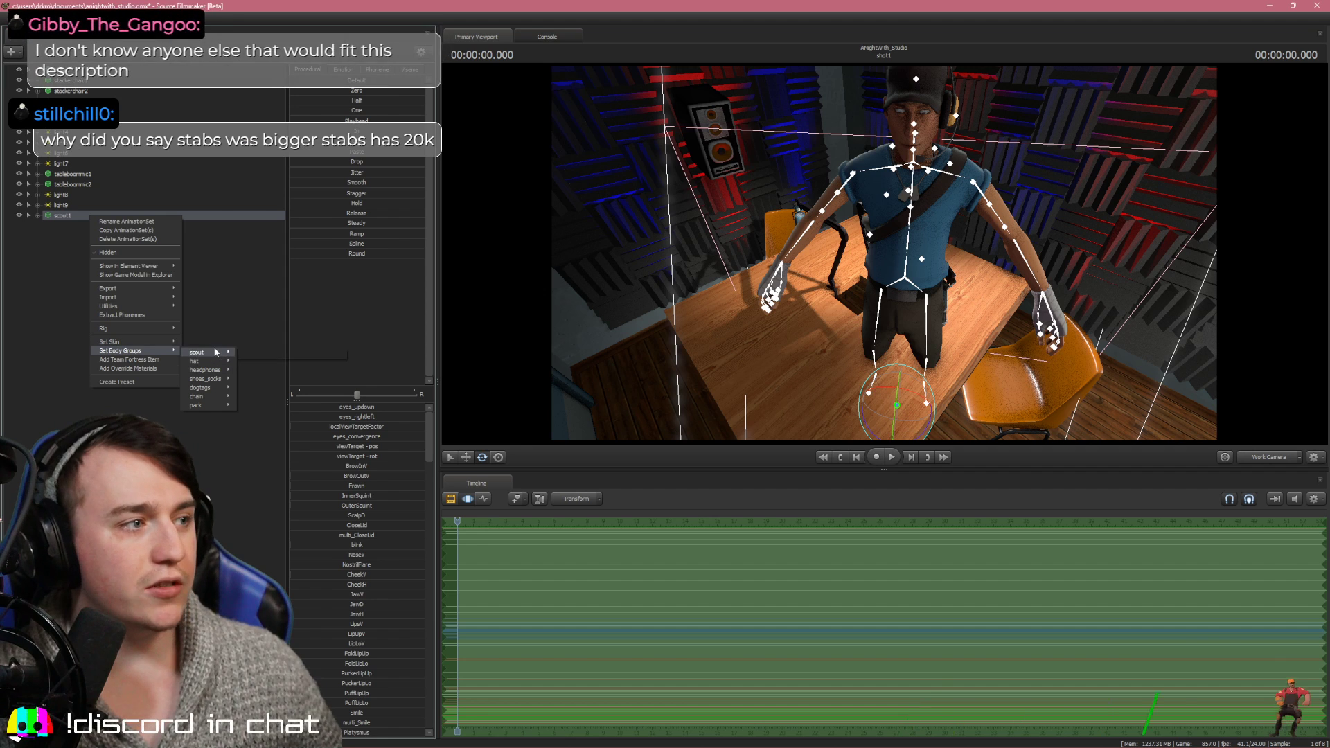
{"action": "mouse_move", "coordinate": [226, 362]}
{"action": "left_click", "coordinate": [277, 374]}
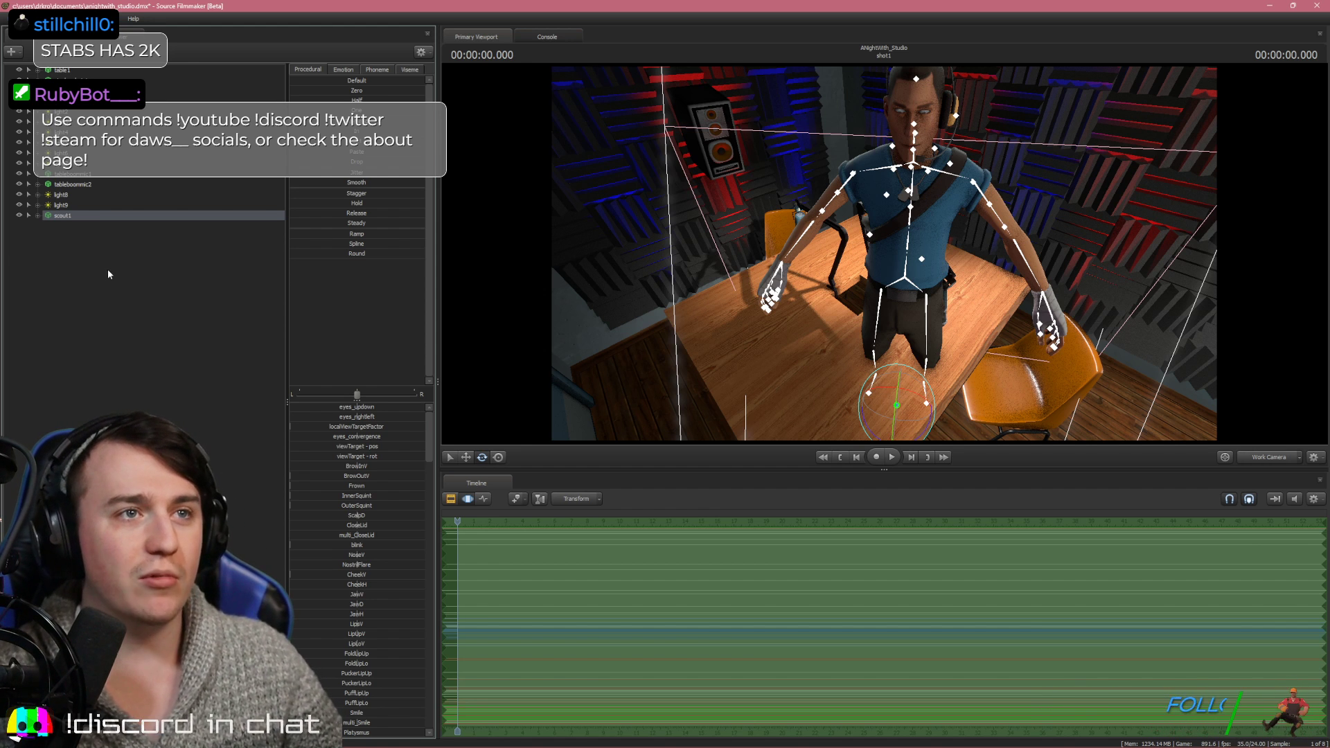
{"action": "right_click", "coordinate": [104, 217]}
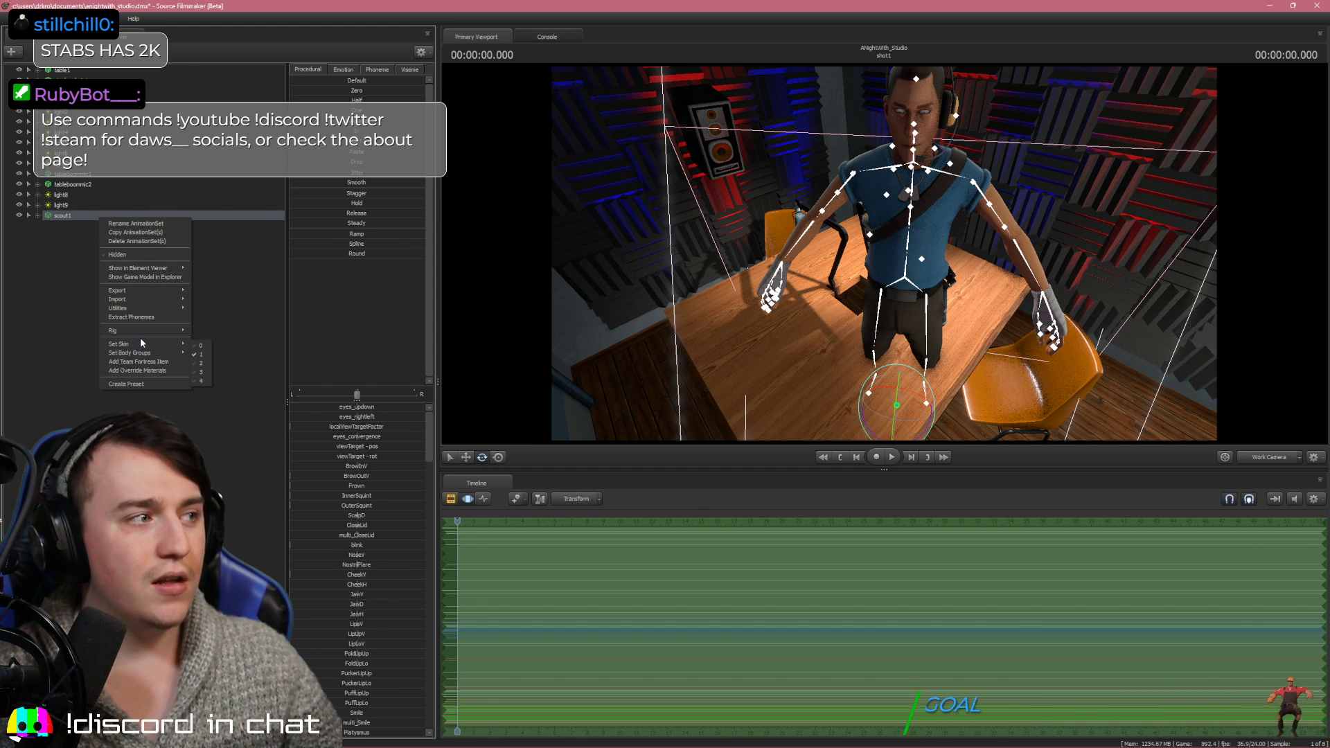
{"action": "mouse_move", "coordinate": [140, 292]}
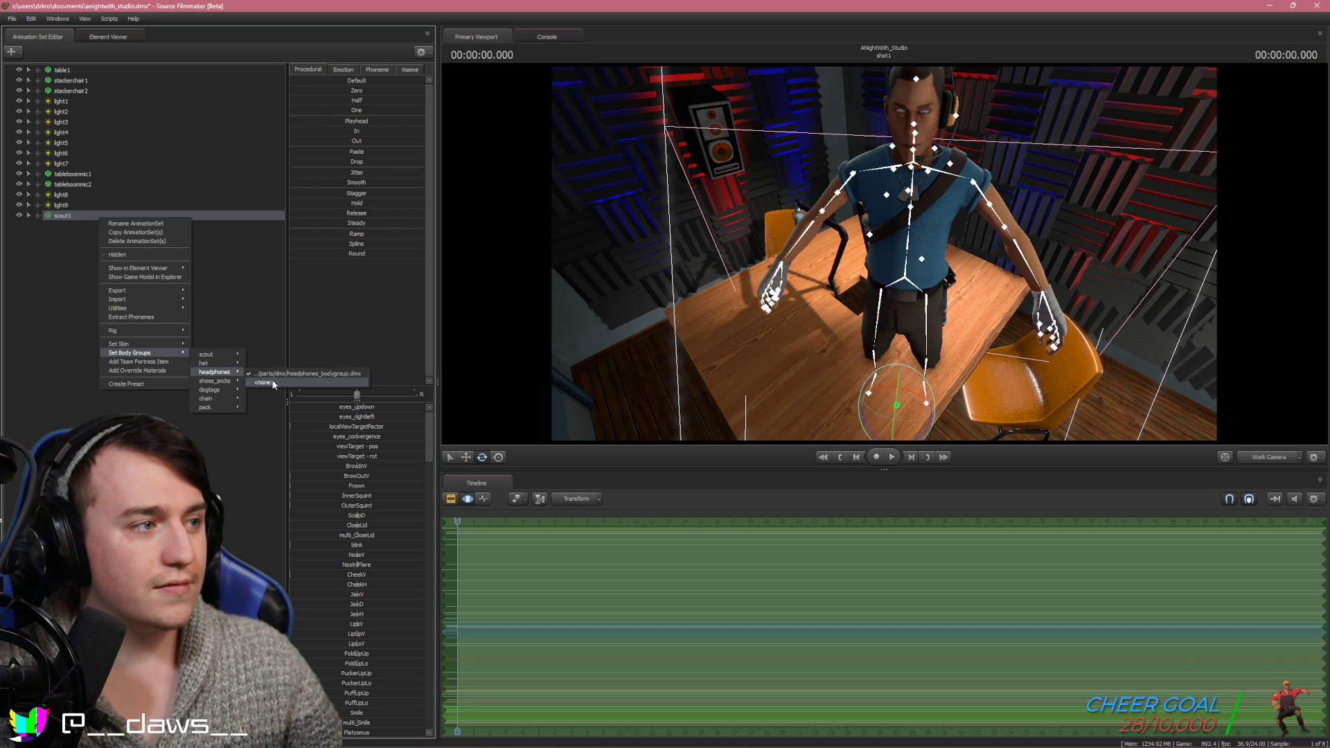
{"action": "left_click", "coordinate": [263, 379]}
Set the Scout's chain and dogtags body groups to none, and deselect the model
{"action": "right_click", "coordinate": [68, 218]}
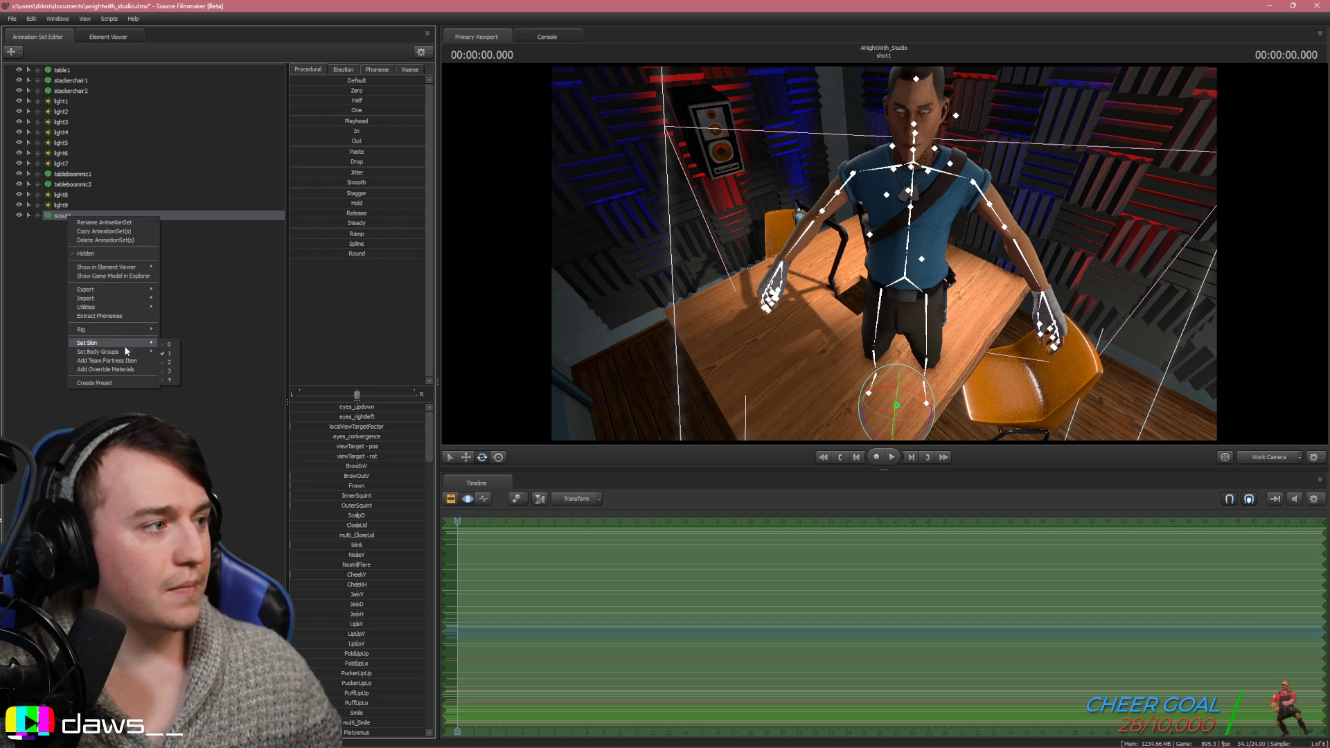
{"action": "mouse_move", "coordinate": [115, 352]}
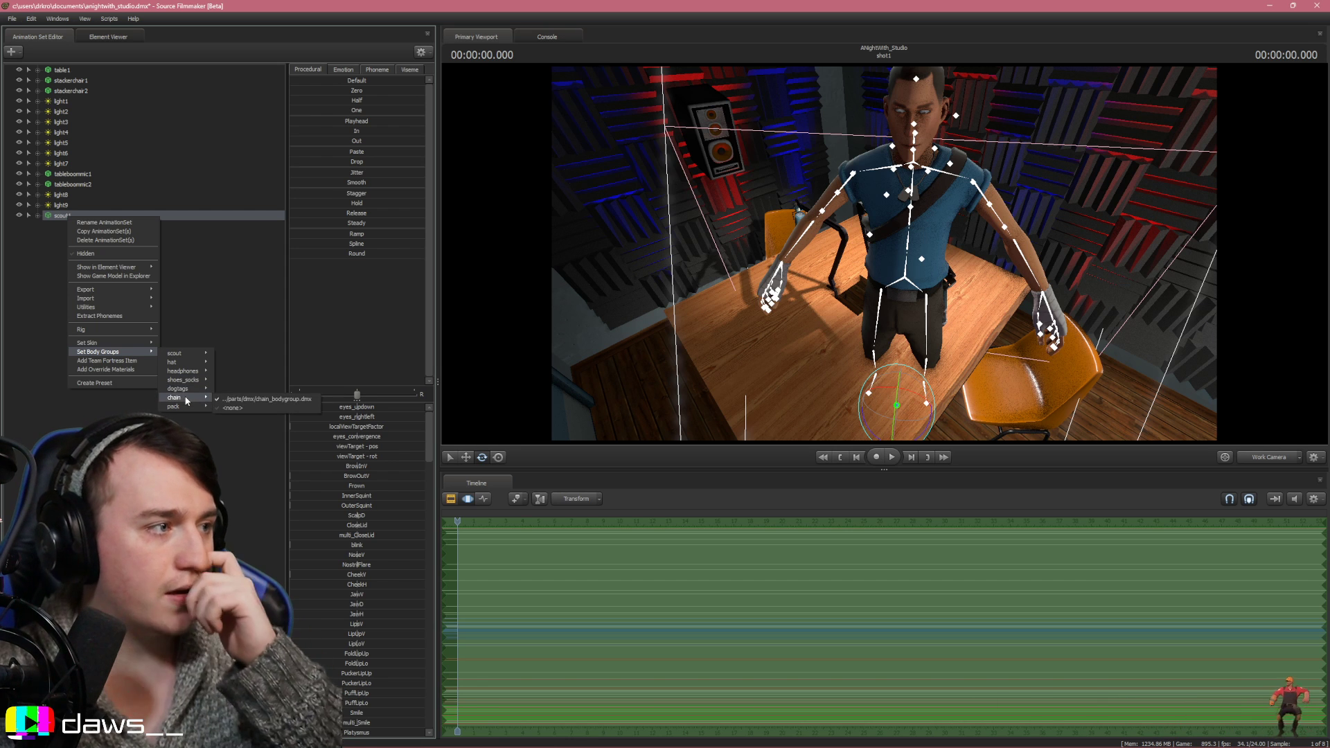
{"action": "mouse_move", "coordinate": [186, 390]}
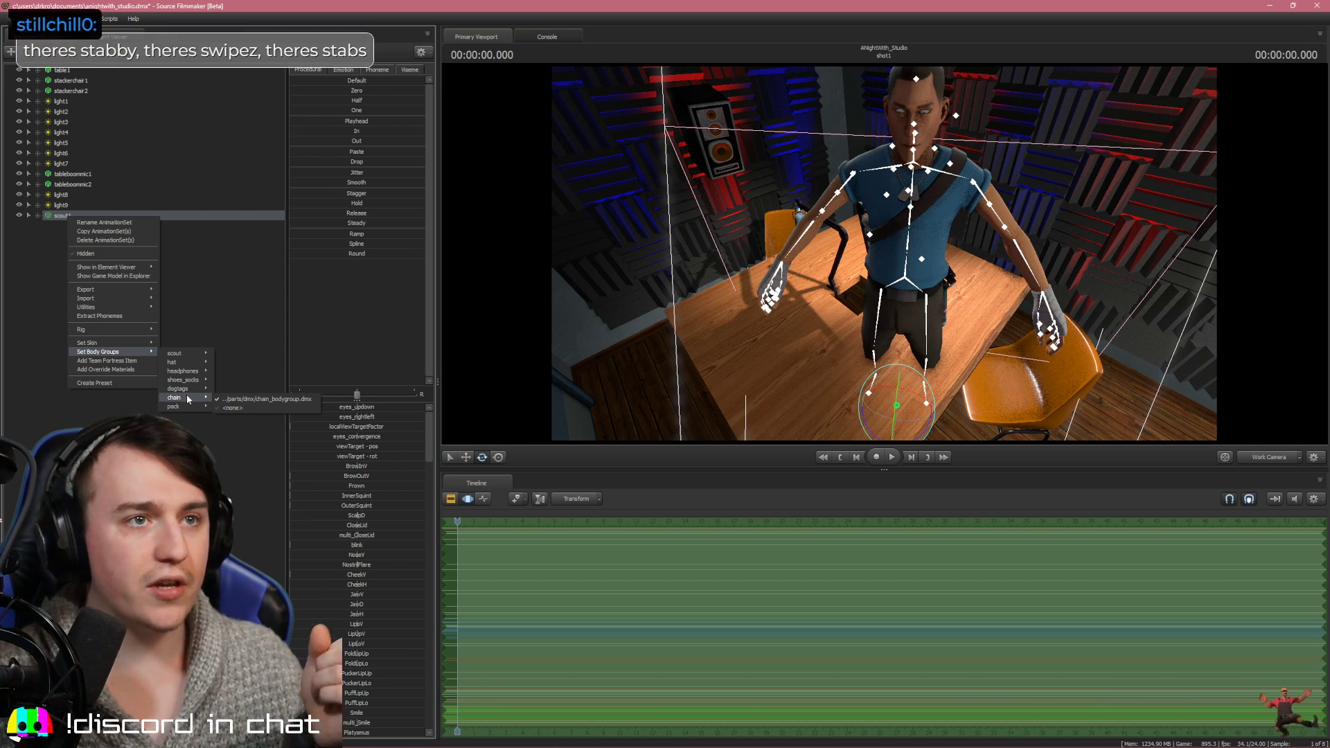
{"action": "left_click", "coordinate": [231, 407]}
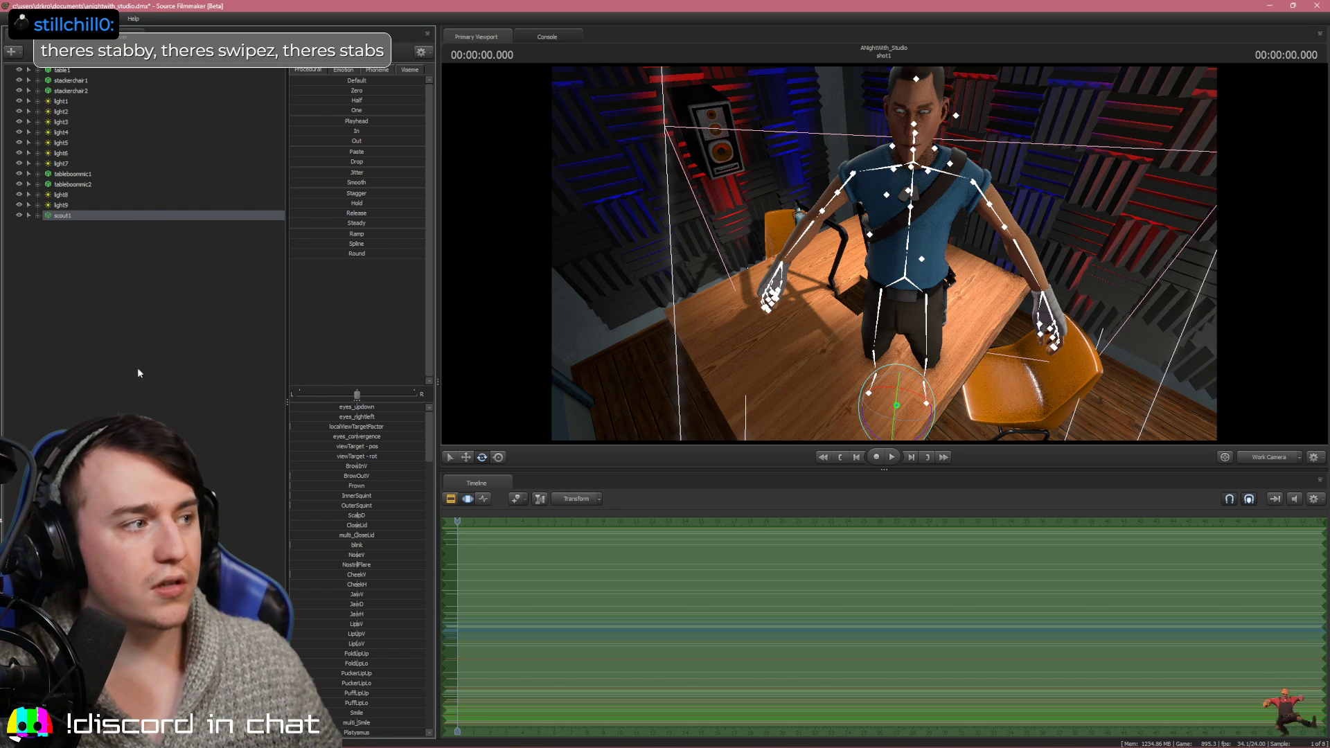
{"action": "right_click", "coordinate": [63, 218]}
{"action": "mouse_move", "coordinate": [185, 390]}
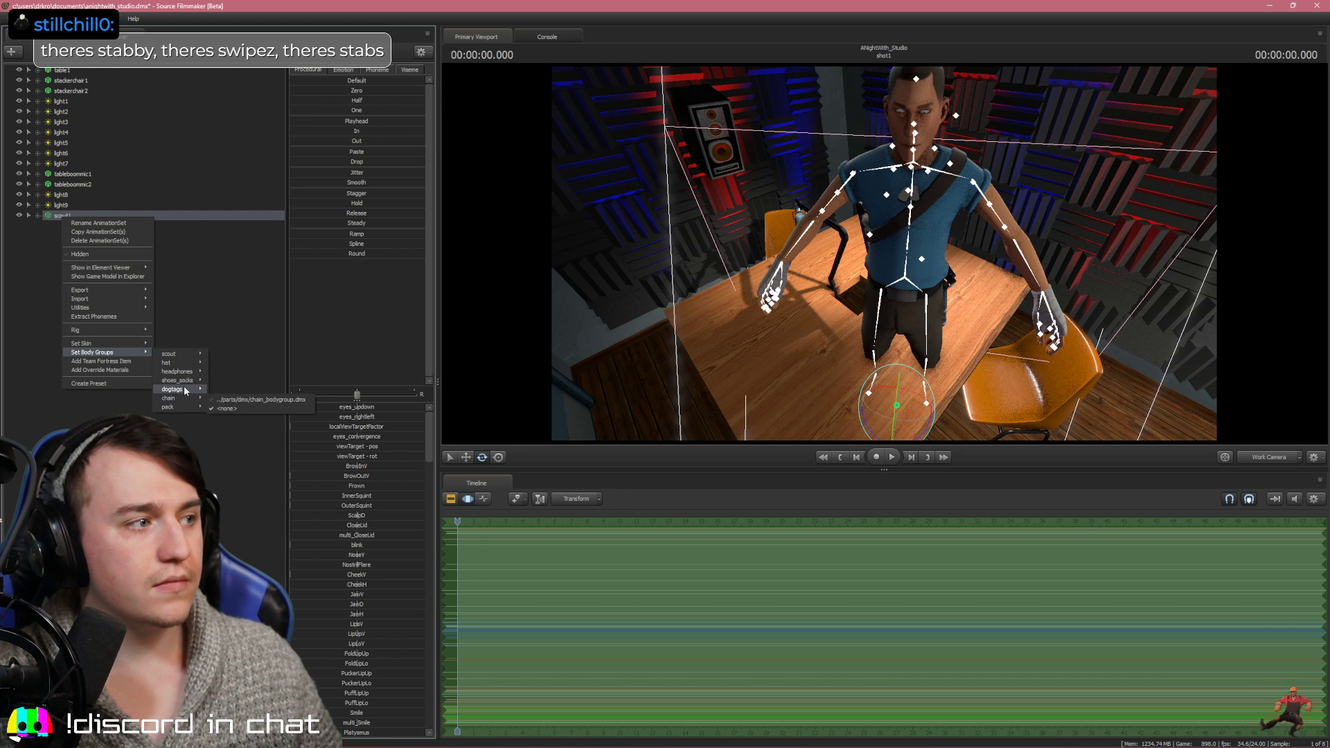
{"action": "left_click", "coordinate": [227, 400]}
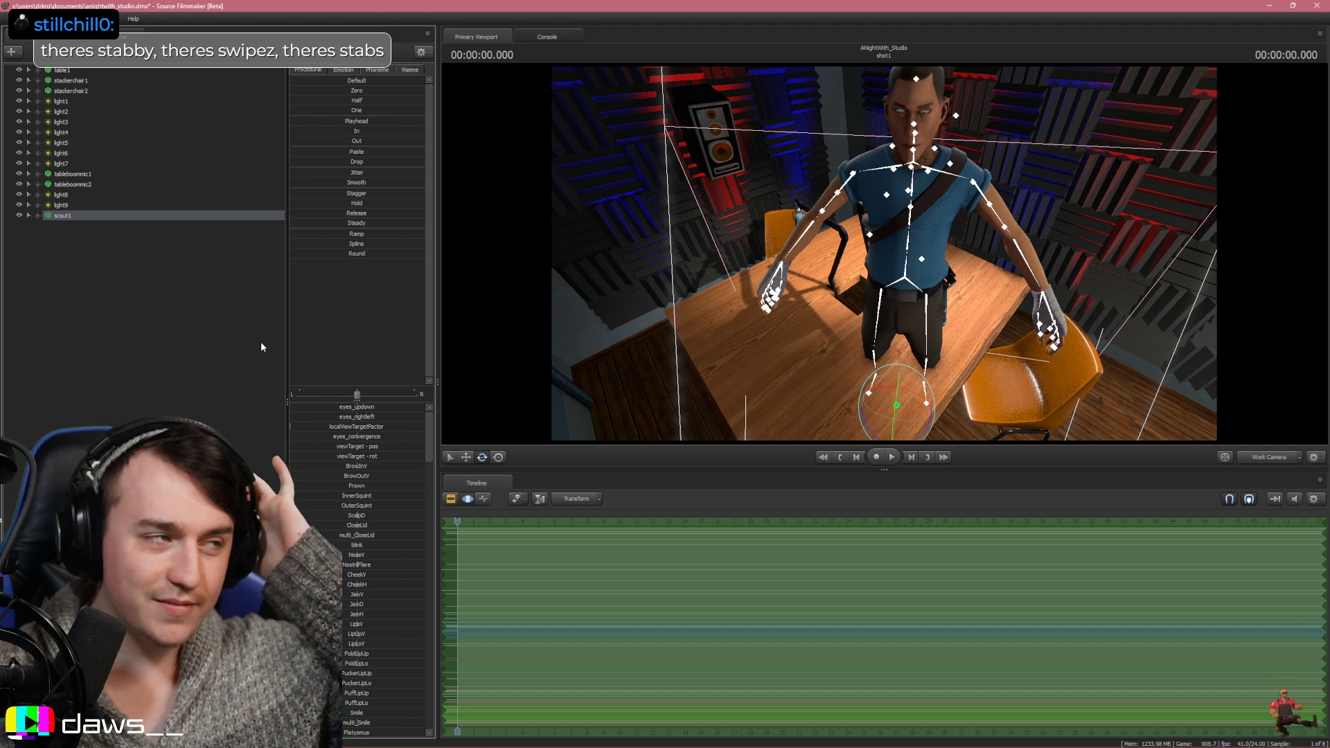
{"action": "left_click", "coordinate": [147, 294]}
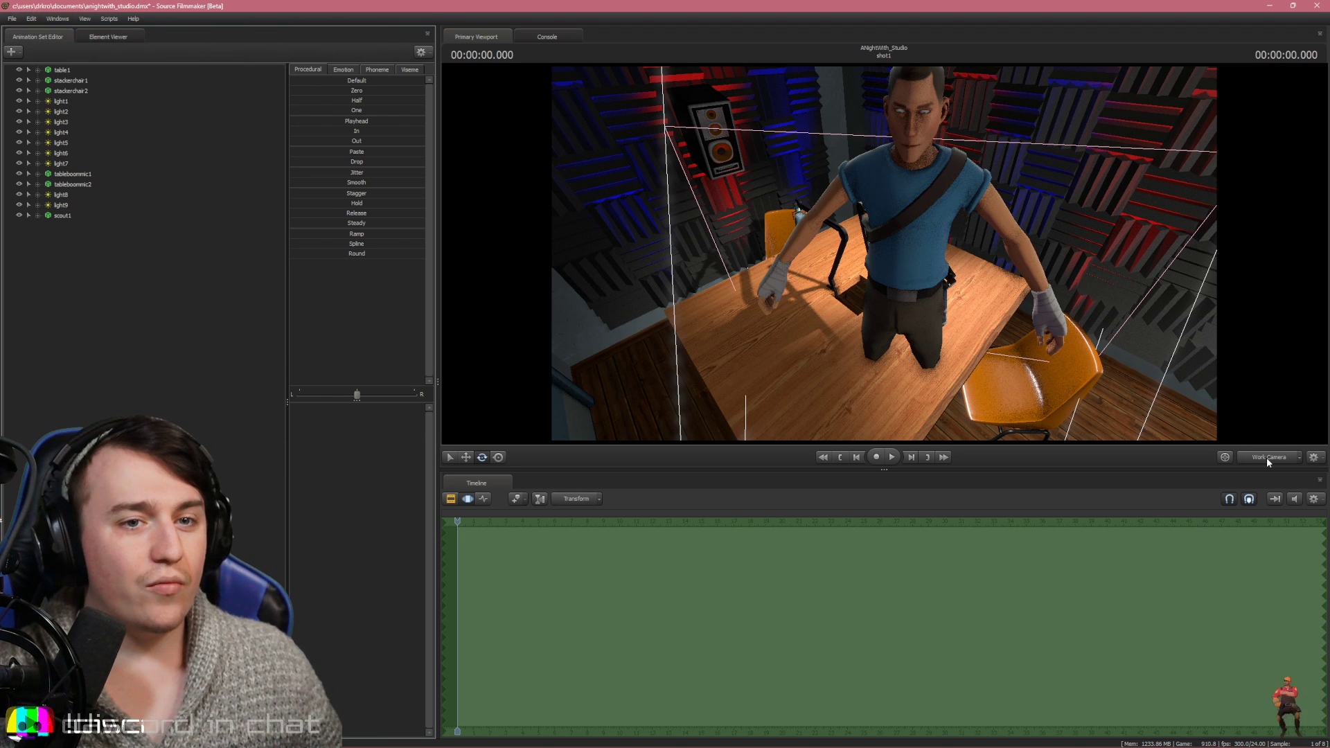
Select the Scout model in the animation set list and open its sequence import window
{"action": "left_click_drag", "start_coordinate": [962, 208], "coordinate": [712, 312]}
{"action": "key", "text": "w"}
{"action": "key", "text": "s"}
{"action": "left_click", "coordinate": [72, 215]}
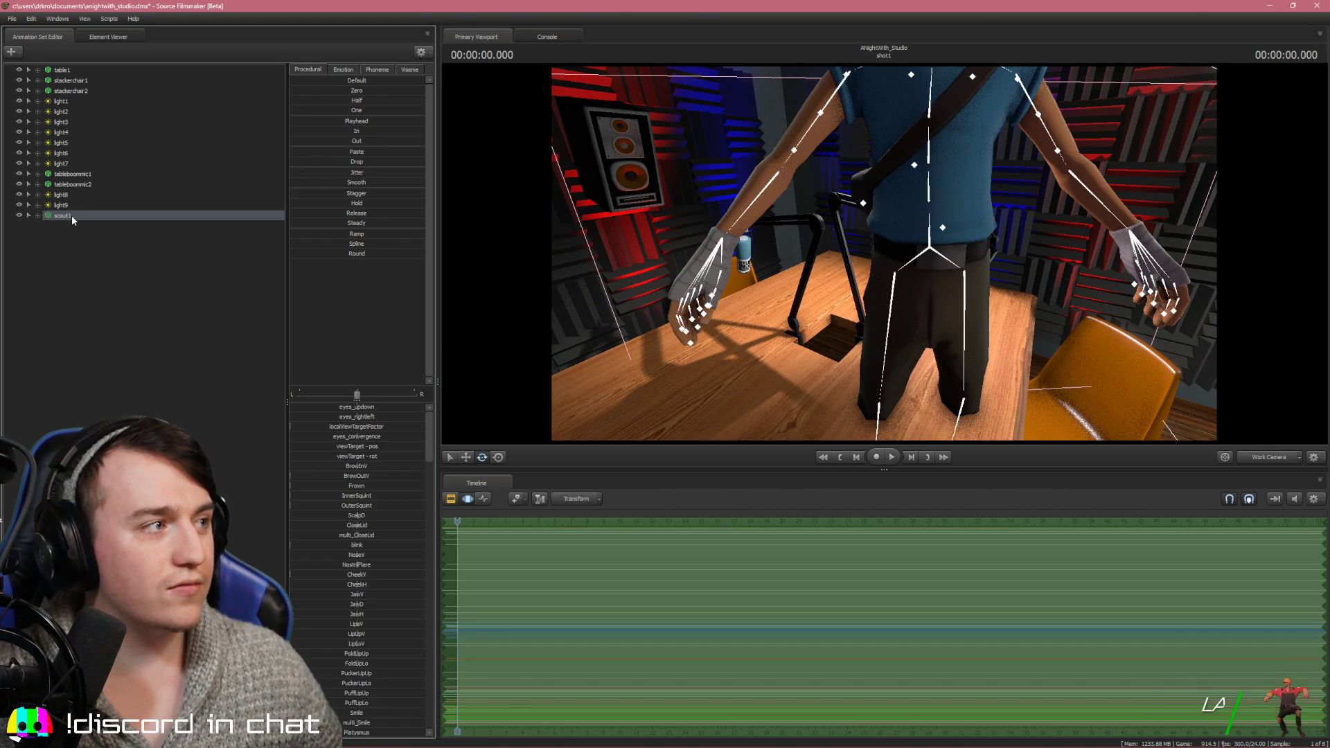
{"action": "right_click", "coordinate": [72, 215]}
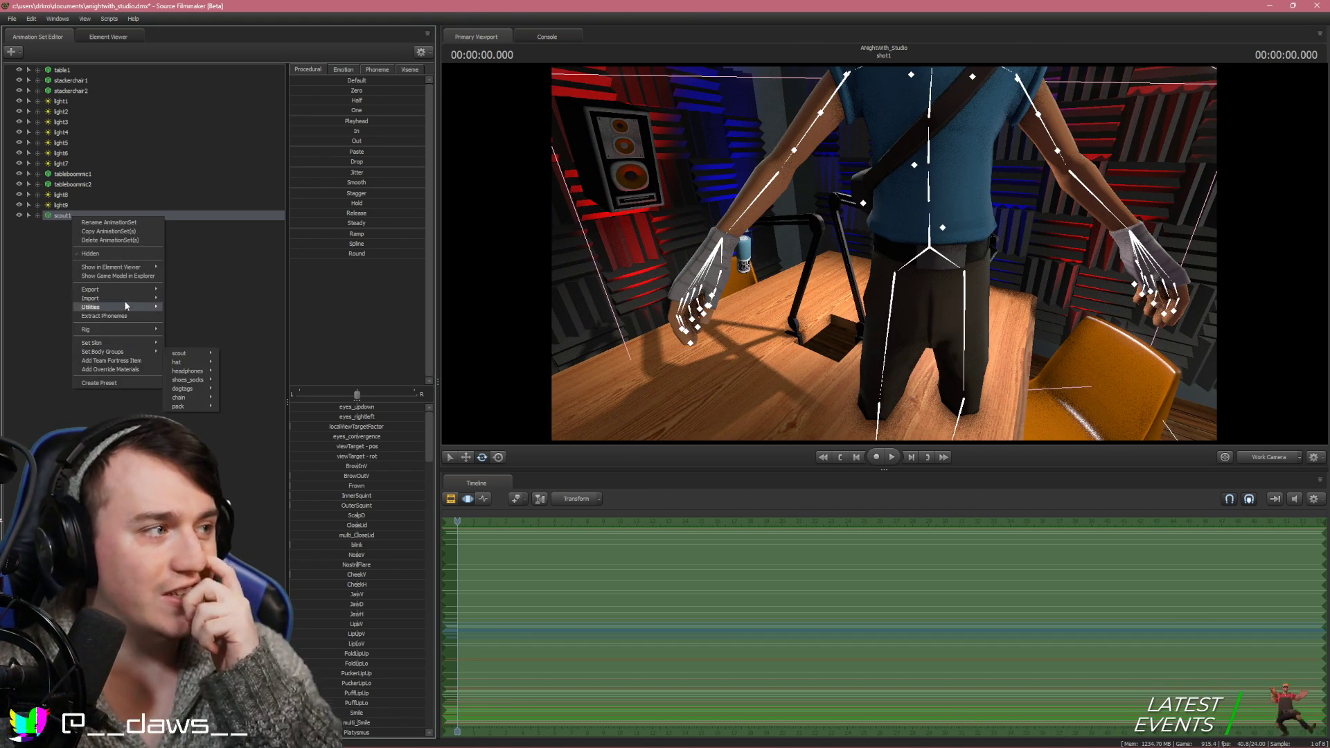
{"action": "left_click", "coordinate": [185, 310]}
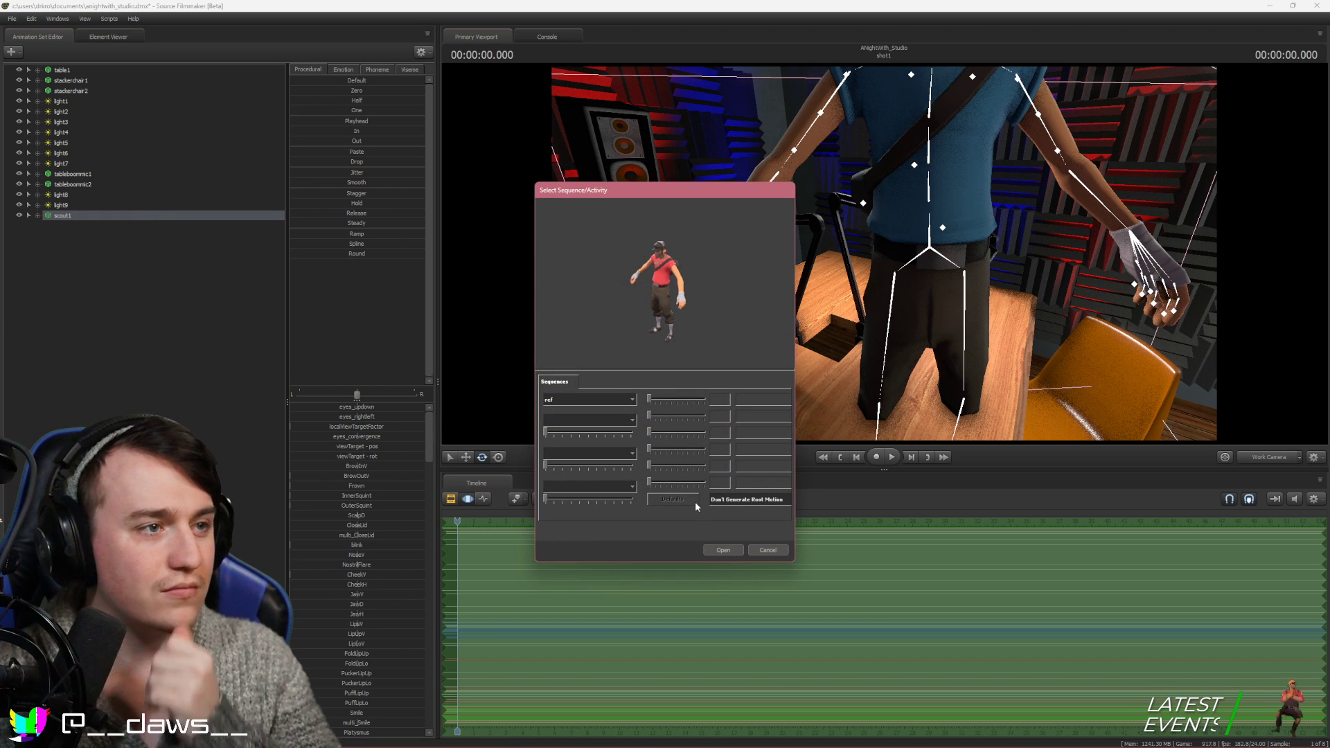
Look through the available sequences and preview taunt_dosido_intro on the Scout
{"action": "left_click", "coordinate": [589, 400]}
{"action": "scroll", "coordinate": [585, 461], "scroll_direction": "down", "scroll_amount": 4}
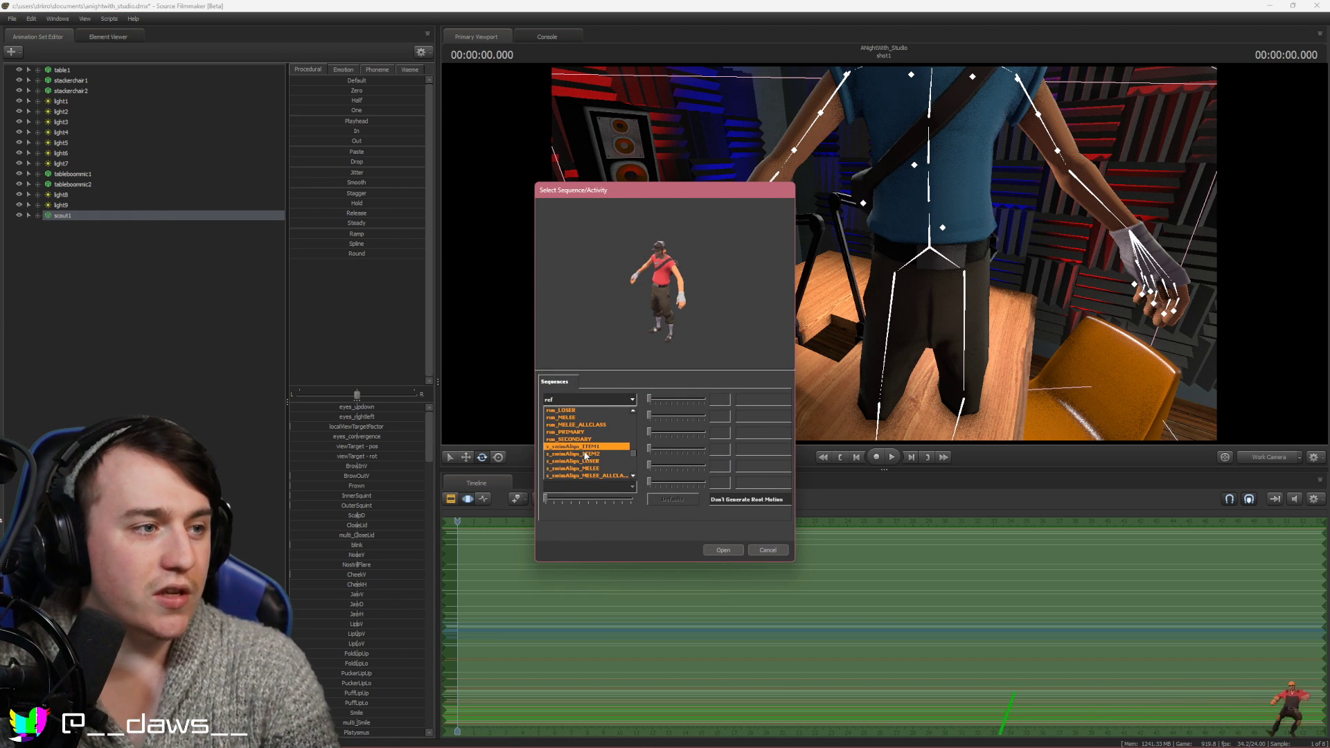
{"action": "scroll", "coordinate": [582, 450], "scroll_direction": "down", "scroll_amount": 3}
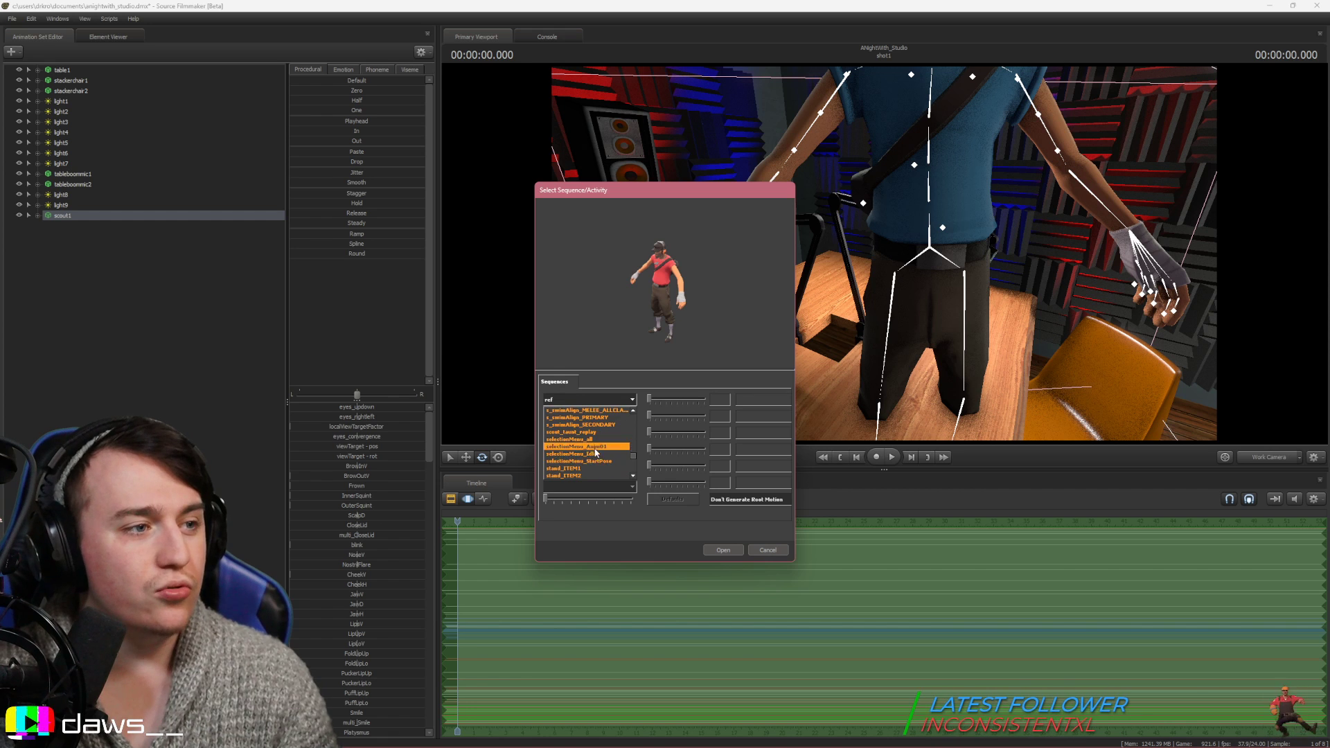
{"action": "scroll", "coordinate": [581, 443], "scroll_direction": "down", "scroll_amount": 3}
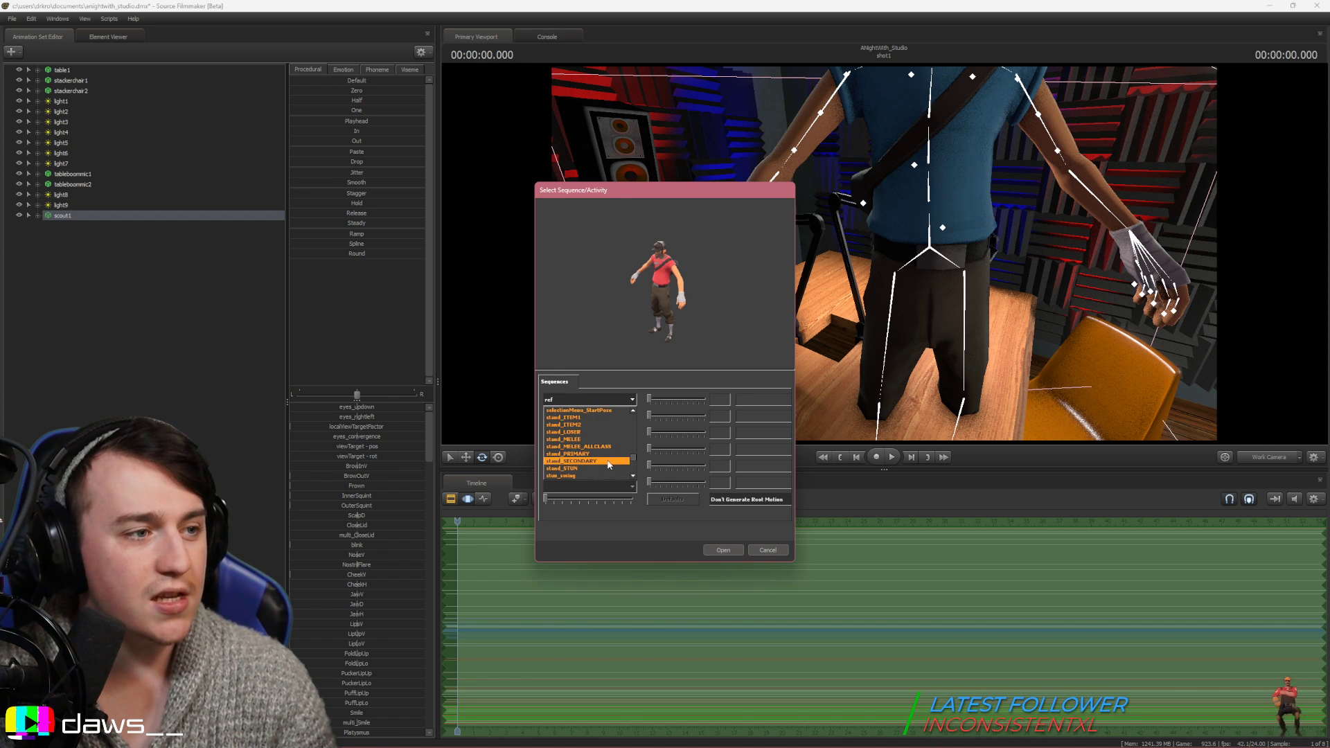
{"action": "scroll", "coordinate": [595, 460], "scroll_direction": "down", "scroll_amount": 1}
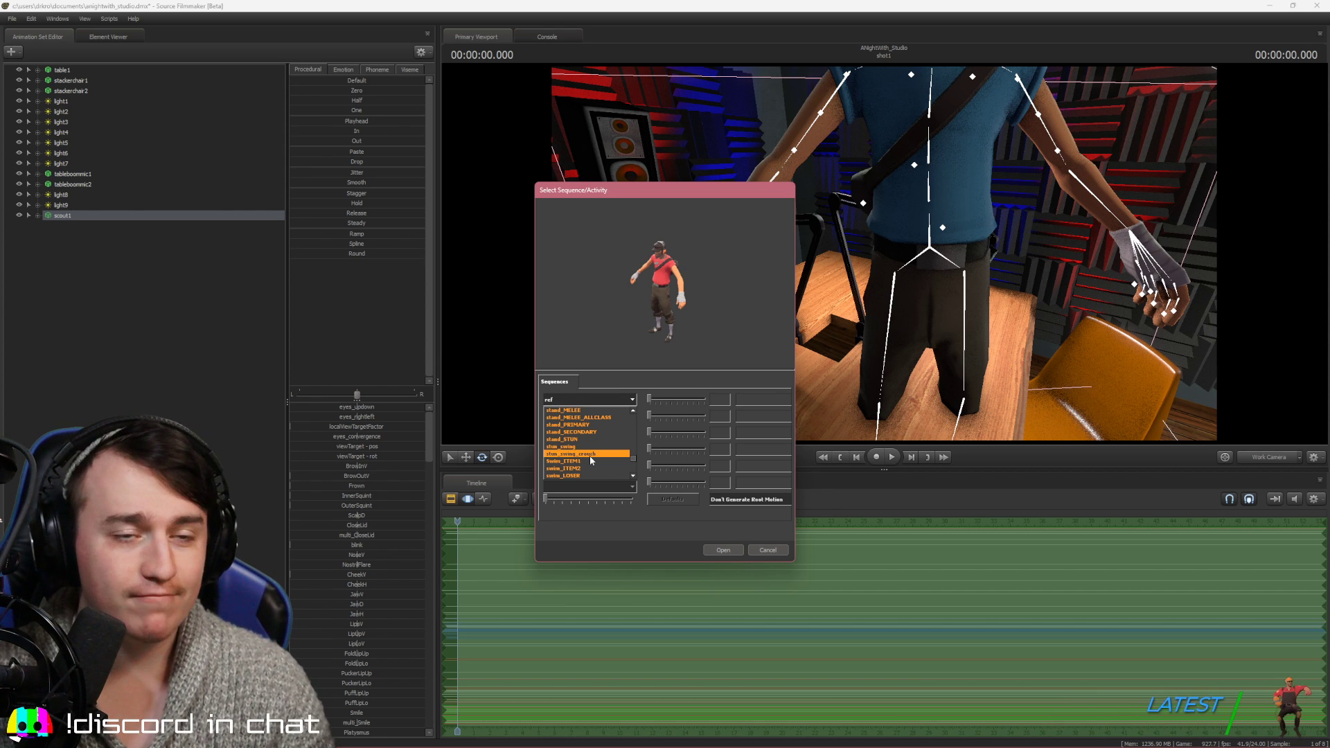
{"action": "scroll", "coordinate": [582, 456], "scroll_direction": "down", "scroll_amount": 2}
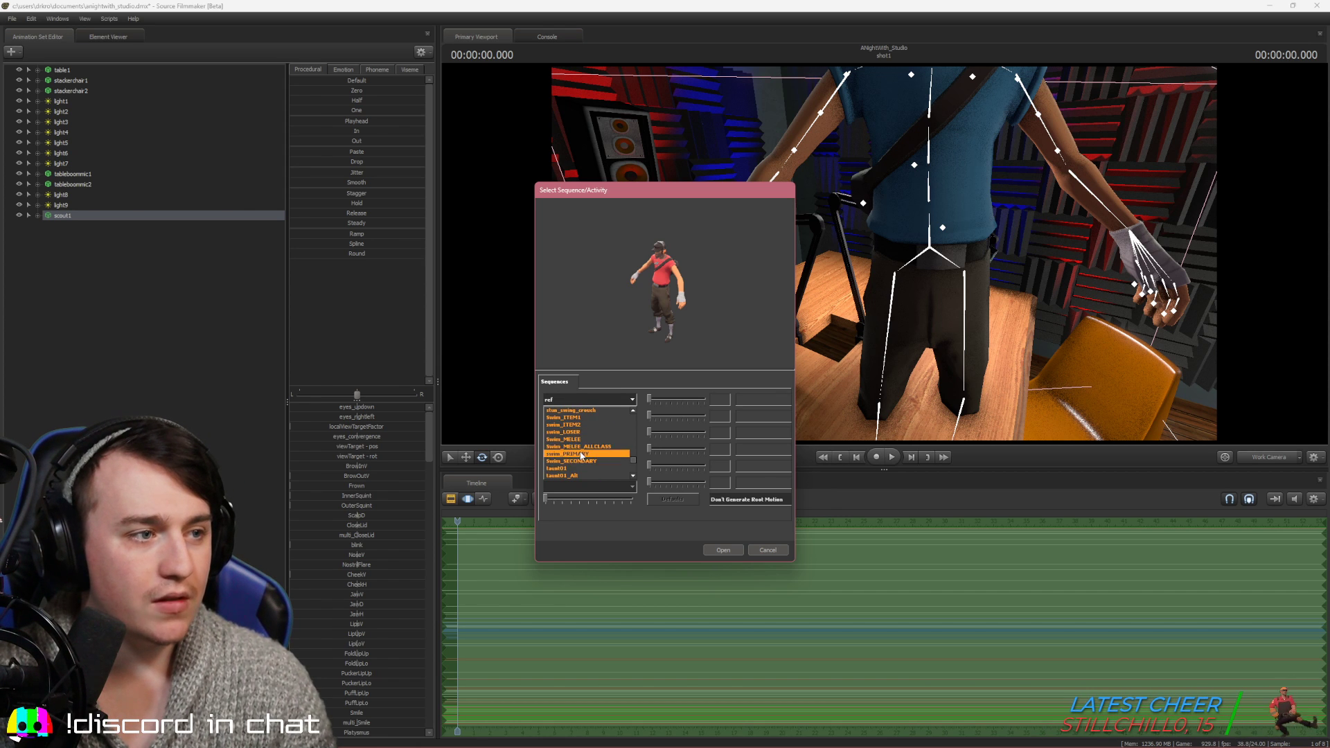
{"action": "scroll", "coordinate": [581, 457], "scroll_direction": "down", "scroll_amount": 4}
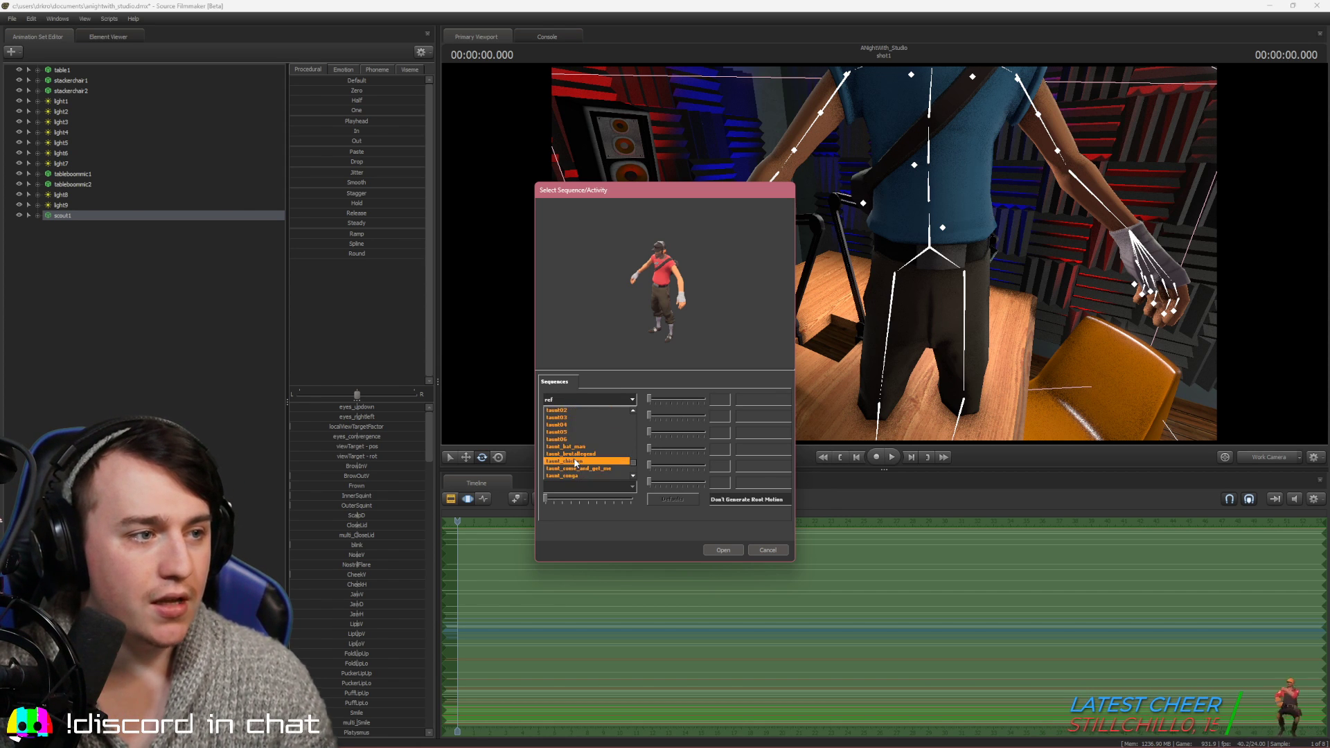
{"action": "scroll", "coordinate": [602, 457], "scroll_direction": "down", "scroll_amount": 1}
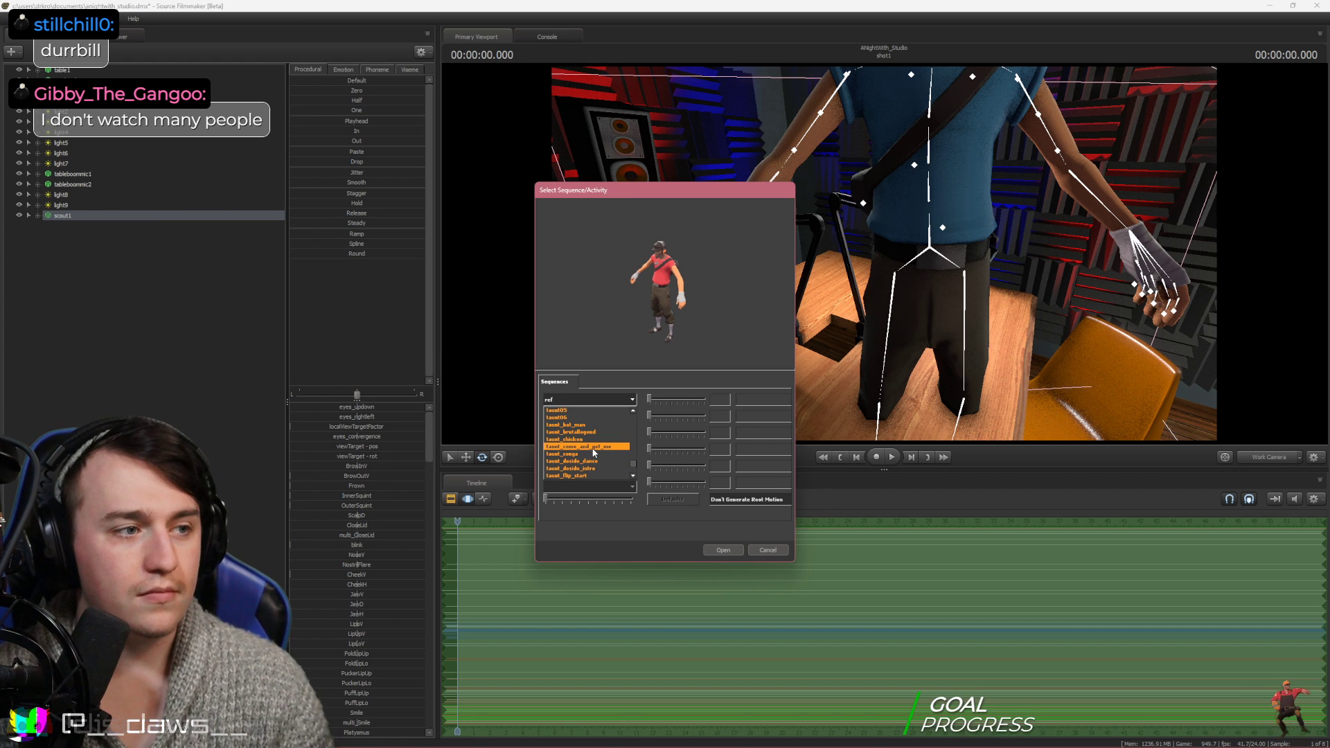
{"action": "scroll", "coordinate": [592, 461], "scroll_direction": "down", "scroll_amount": 1}
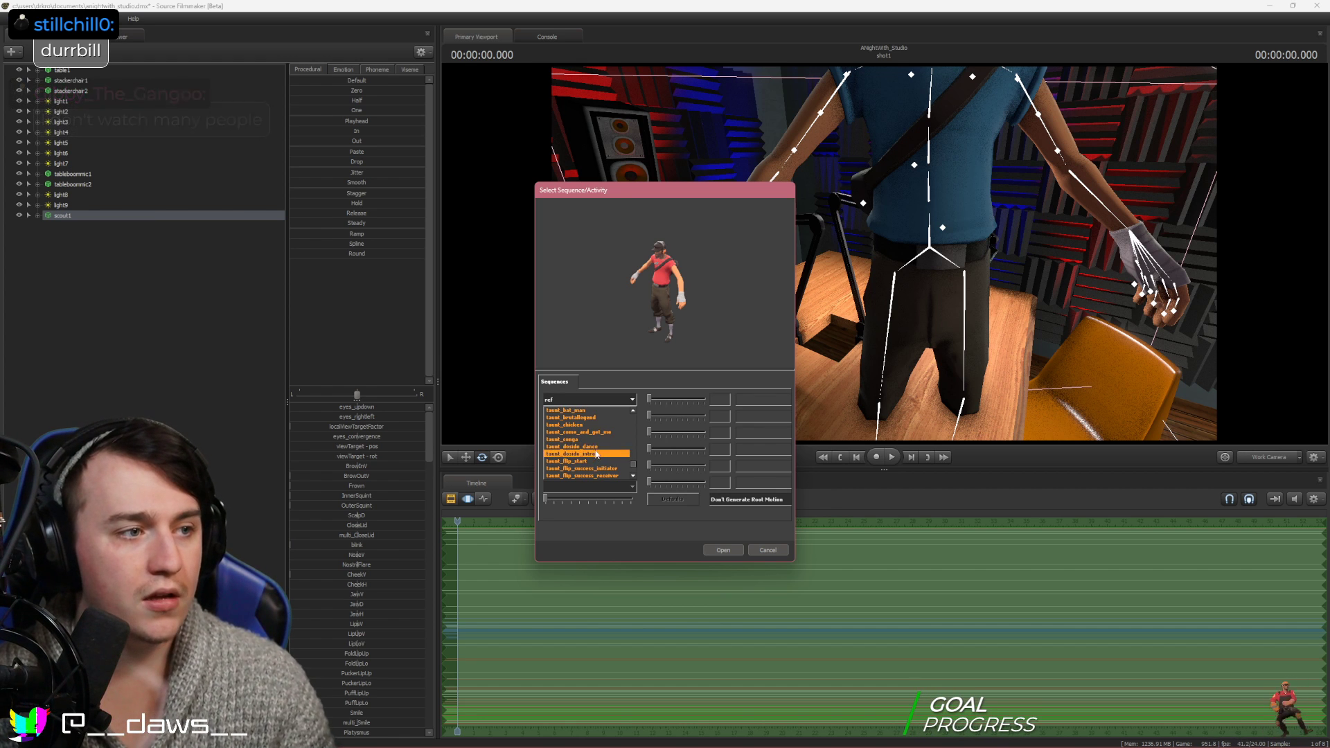
{"action": "left_click", "coordinate": [597, 453]}
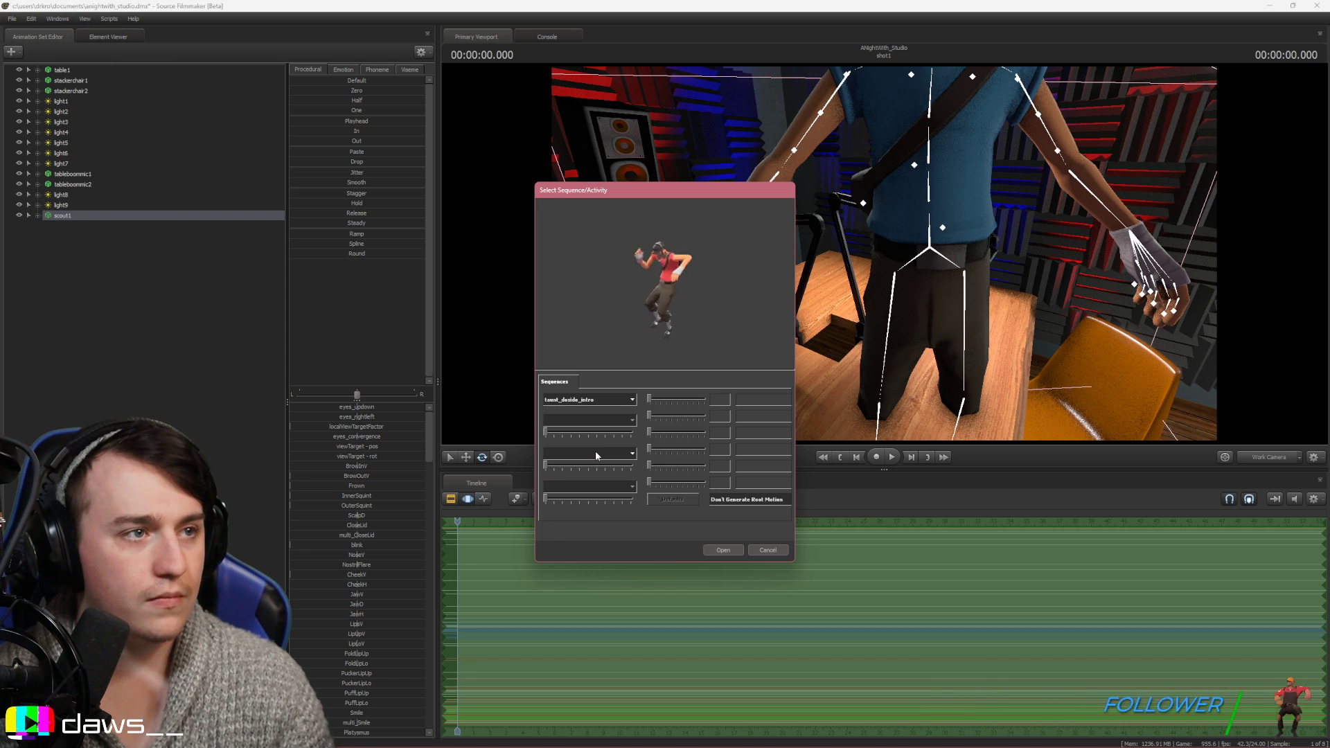
Preview the taunt_flip_start and taunt_flip_success_receiver sequences on the Scout
{"action": "left_click", "coordinate": [596, 453]}
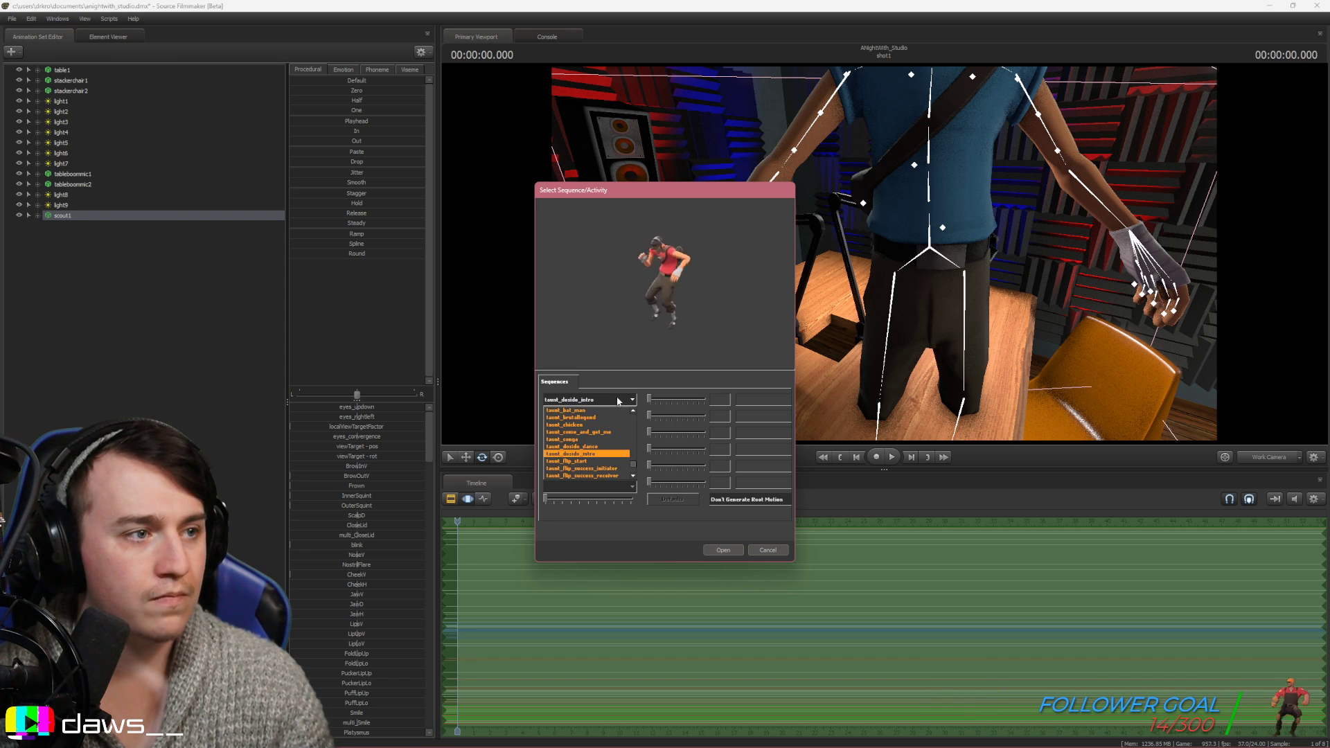
{"action": "left_click", "coordinate": [593, 454]}
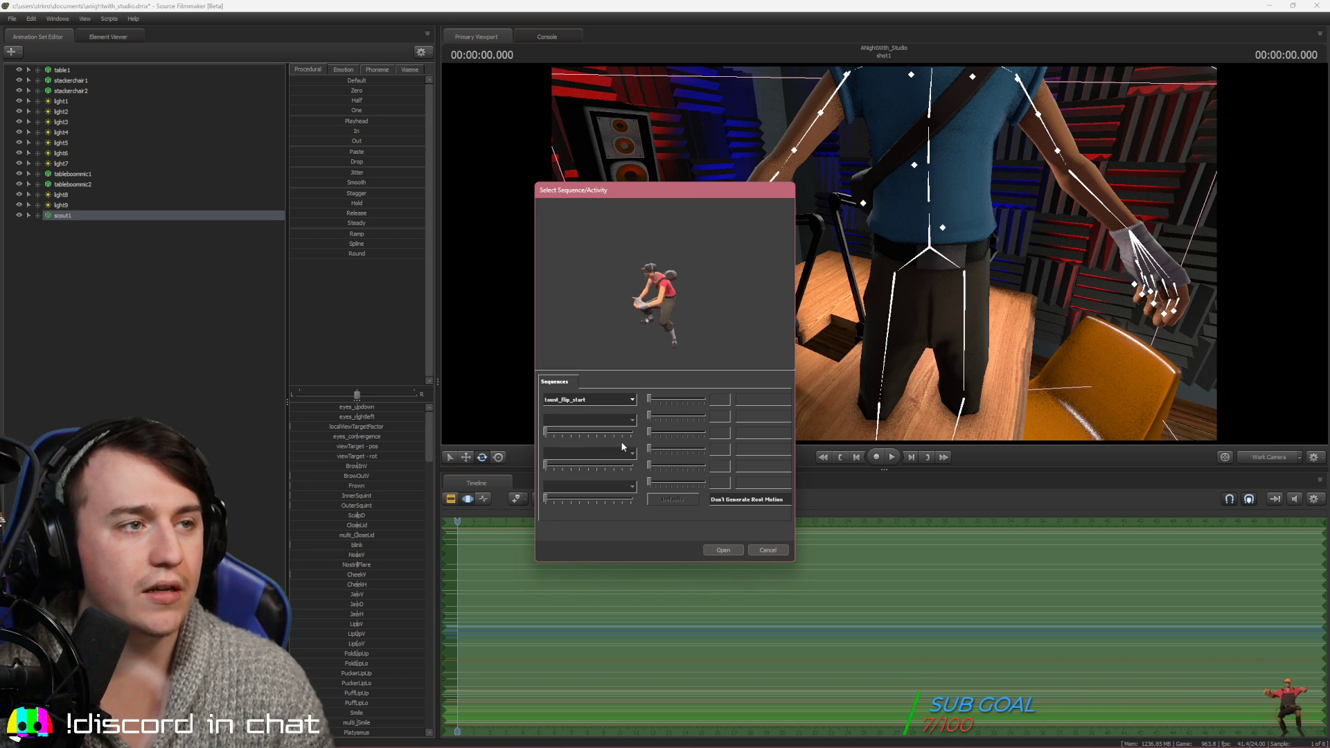
{"action": "left_click", "coordinate": [592, 398]}
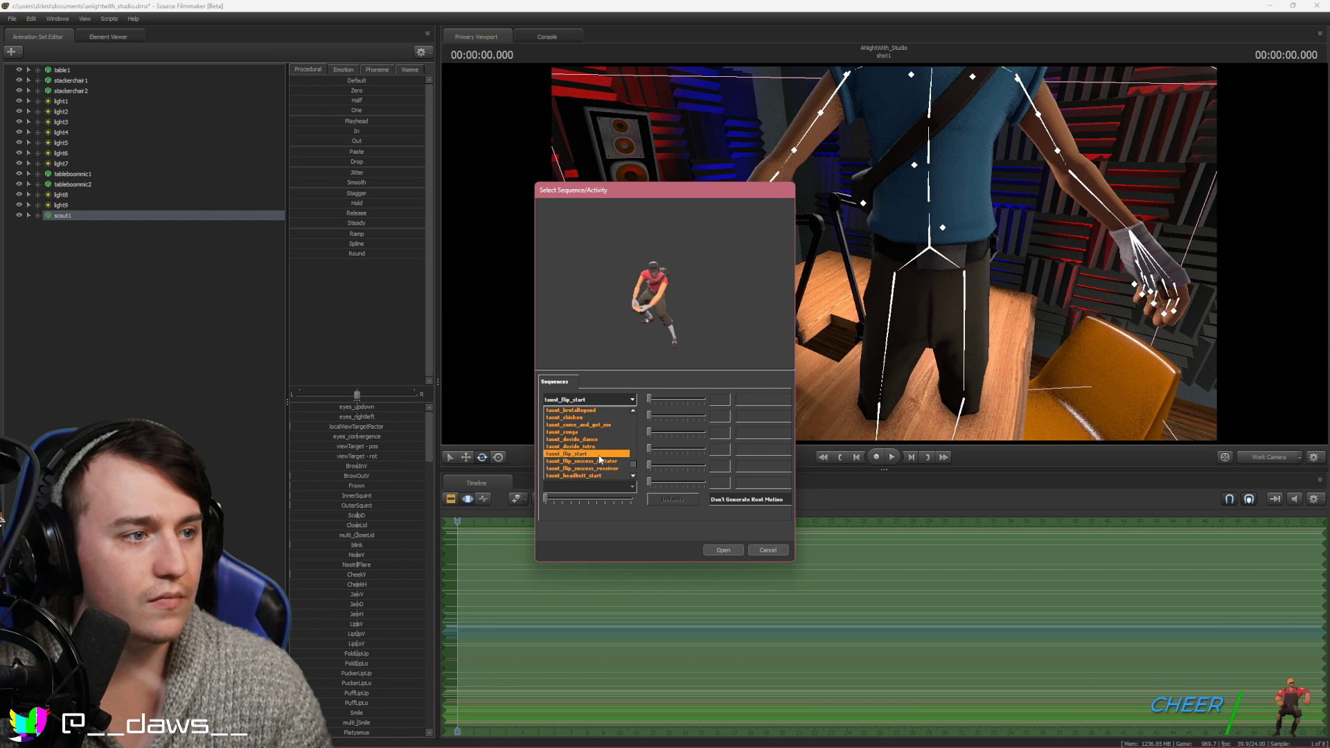
{"action": "left_click", "coordinate": [598, 454]}
{"action": "left_click", "coordinate": [597, 400]}
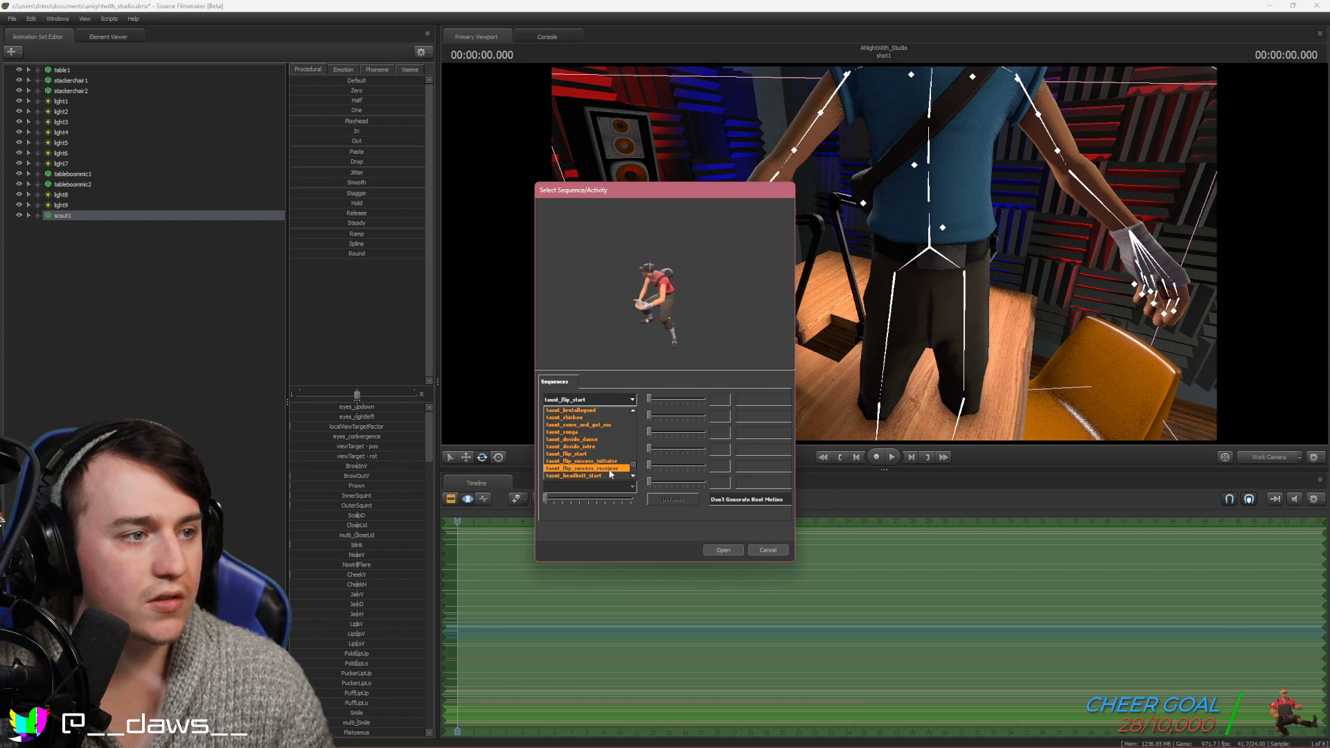
{"action": "left_click", "coordinate": [610, 469]}
Preview the taunt_headbutt_start sequence on the Scout
{"action": "left_click", "coordinate": [613, 400]}
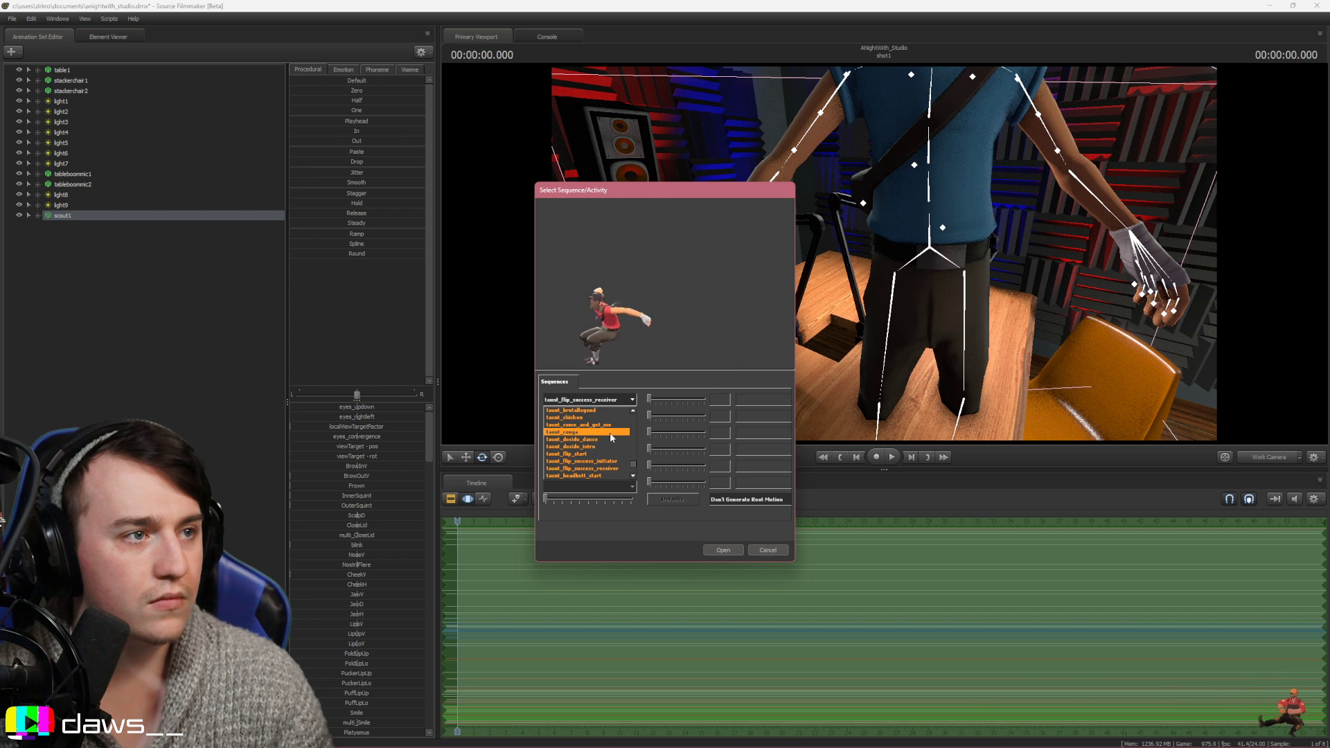
{"action": "scroll", "coordinate": [610, 435], "scroll_direction": "down", "scroll_amount": 1}
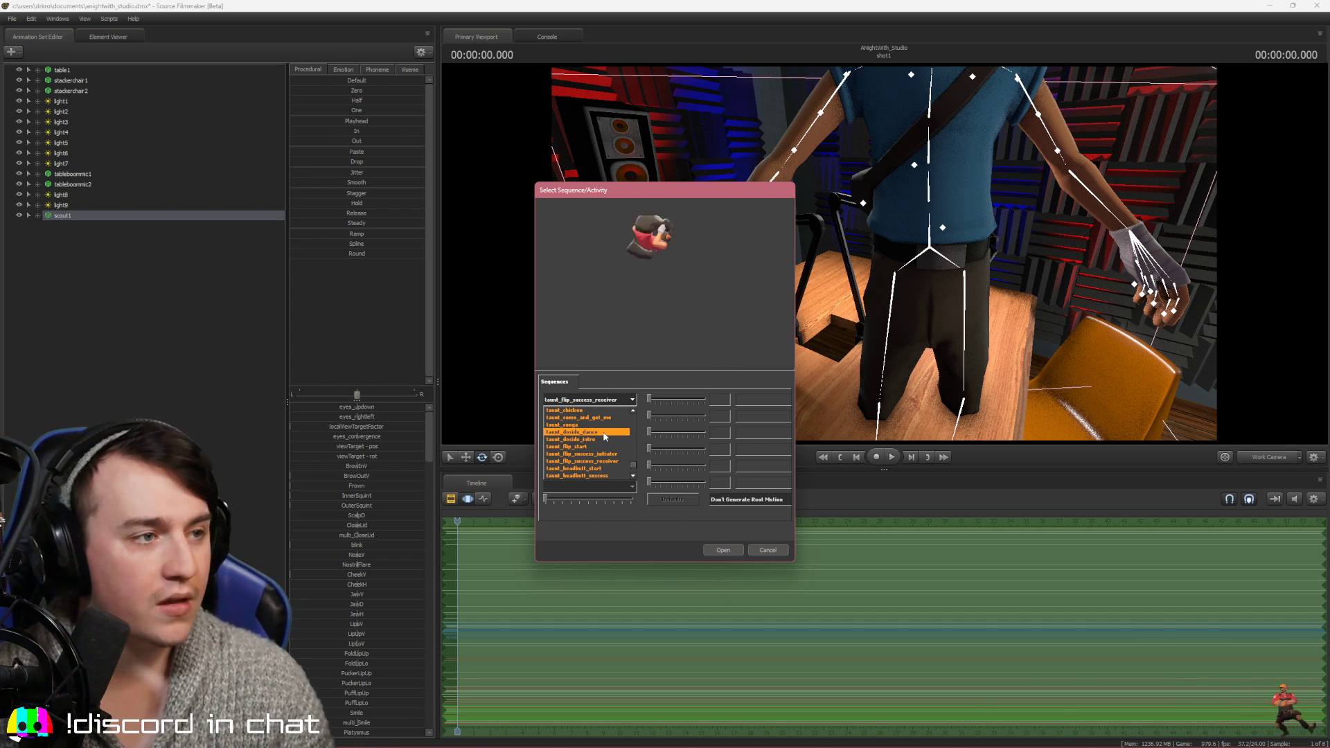
{"action": "scroll", "coordinate": [601, 443], "scroll_direction": "down", "scroll_amount": 3}
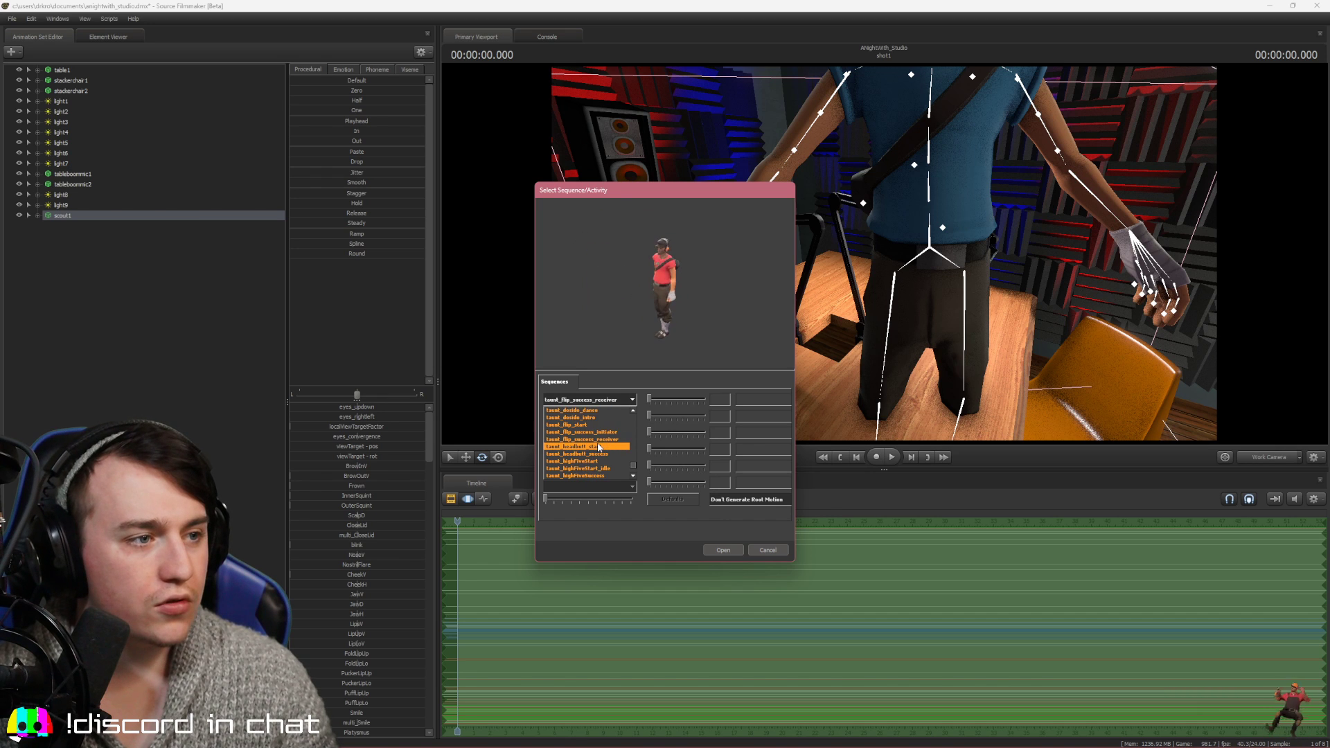
{"action": "left_click", "coordinate": [604, 447]}
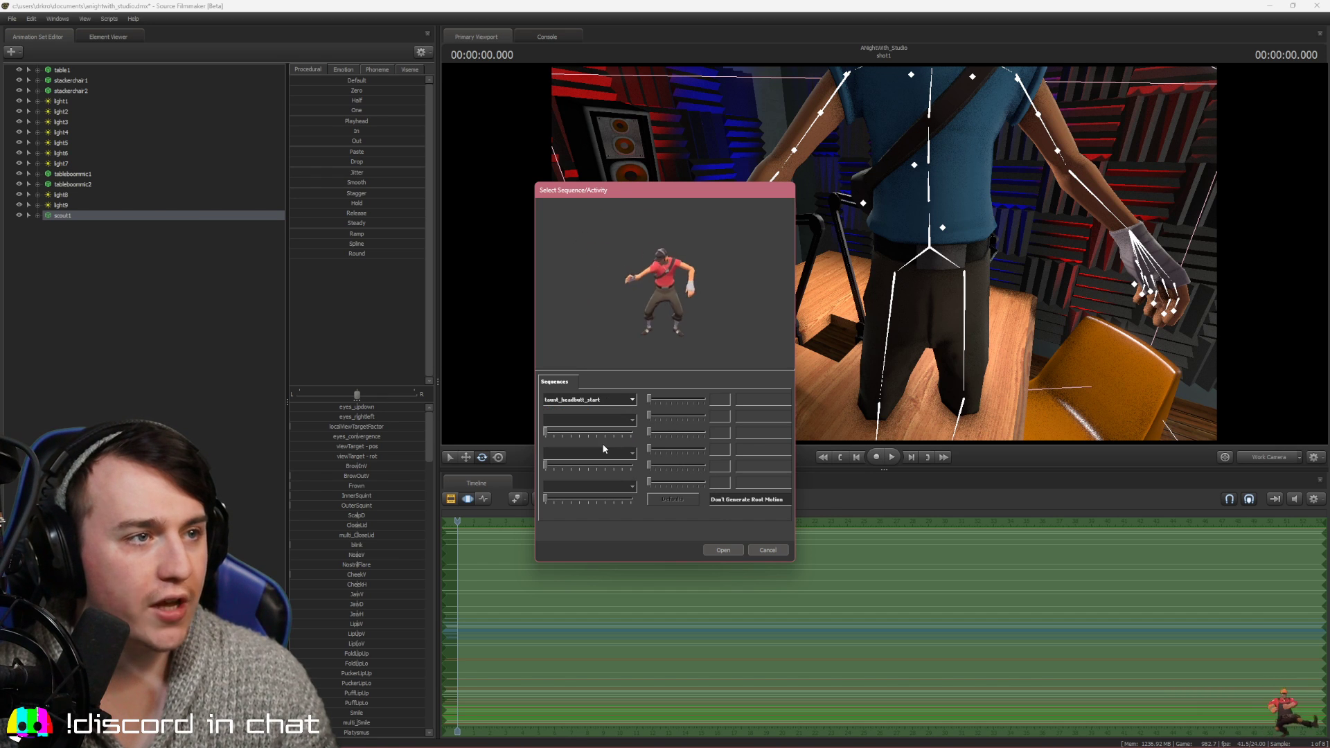
Choose the taunt_laugh sequence and import it onto the Scout
{"action": "left_click", "coordinate": [589, 400]}
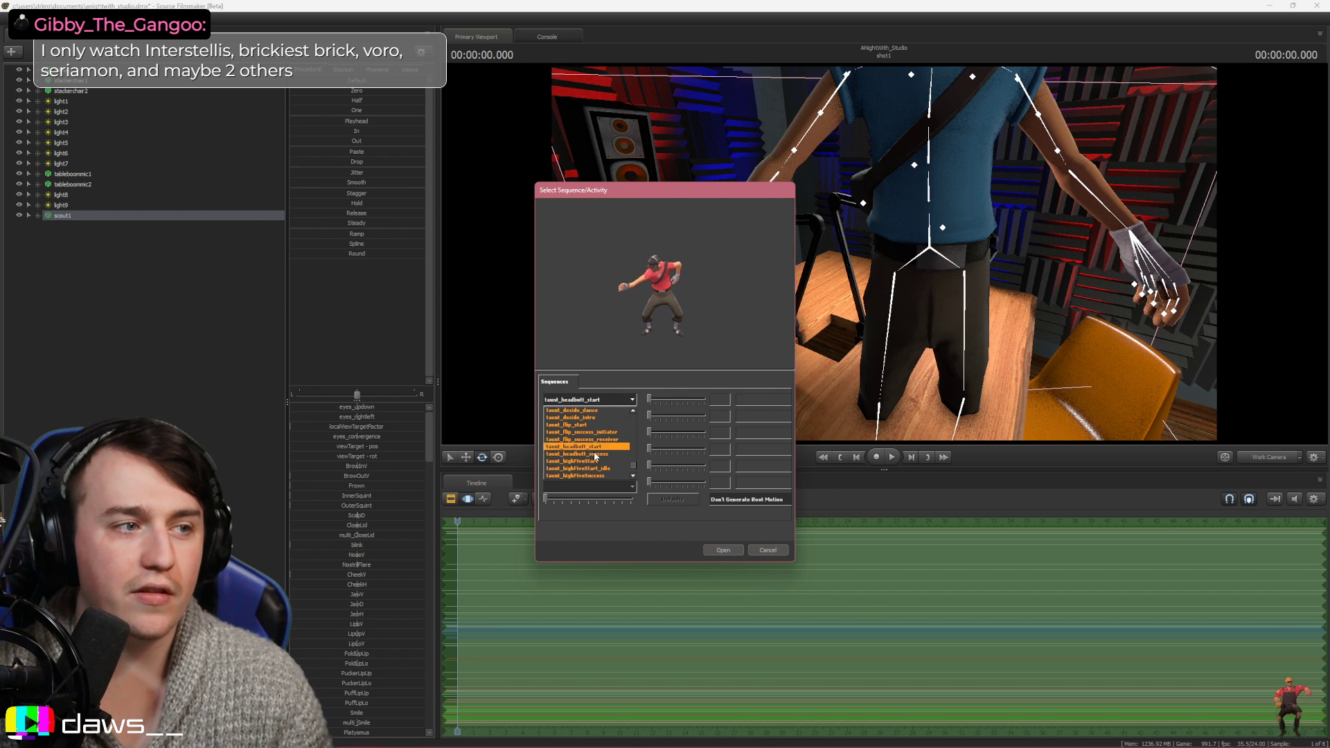
{"action": "scroll", "coordinate": [599, 457], "scroll_direction": "down", "scroll_amount": 2}
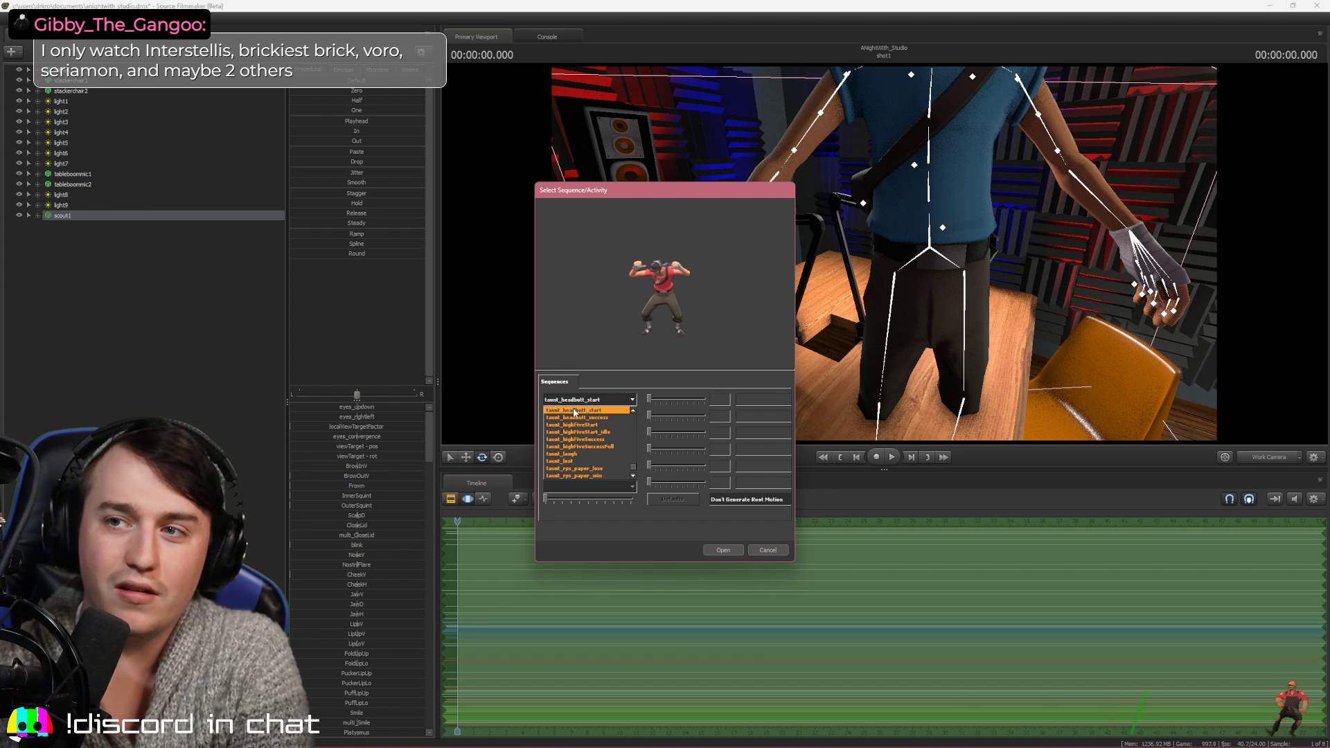
{"action": "scroll", "coordinate": [567, 454], "scroll_direction": "down", "scroll_amount": 1}
{"action": "left_click", "coordinate": [574, 446]}
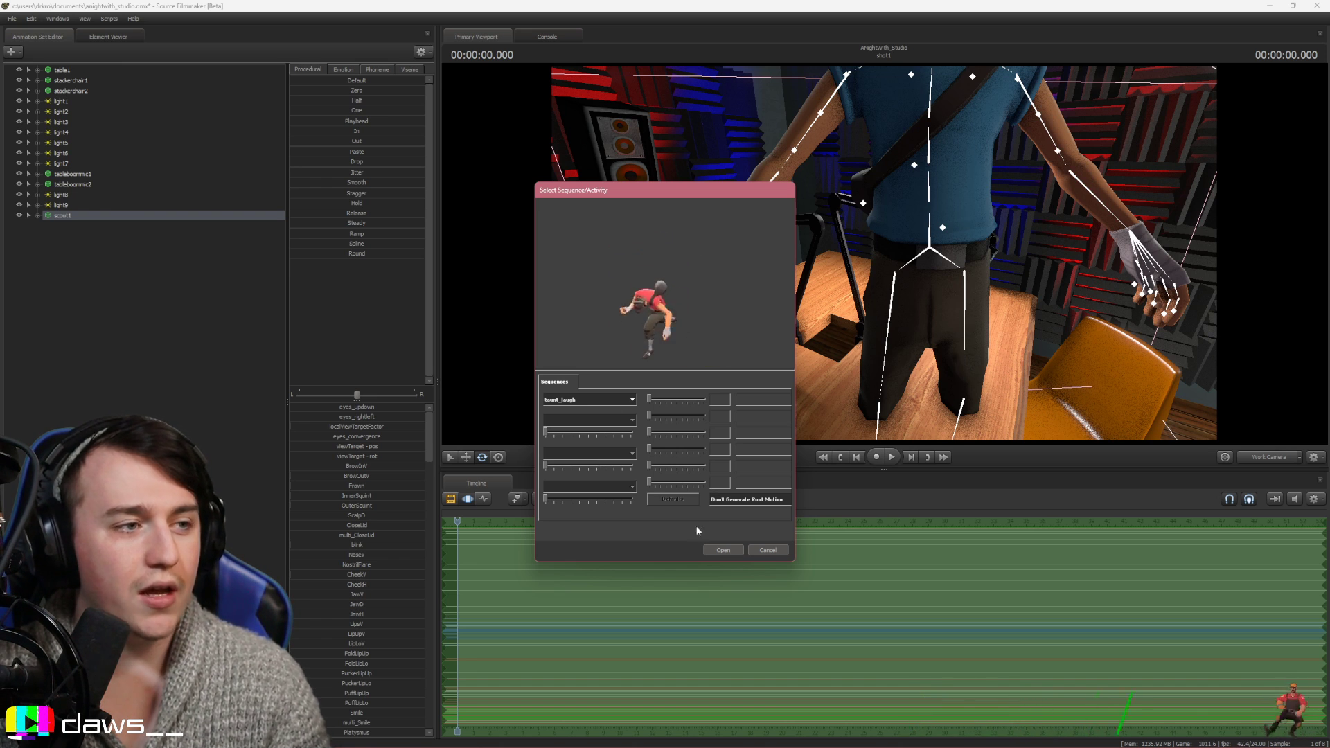
{"action": "left_click", "coordinate": [723, 550]}
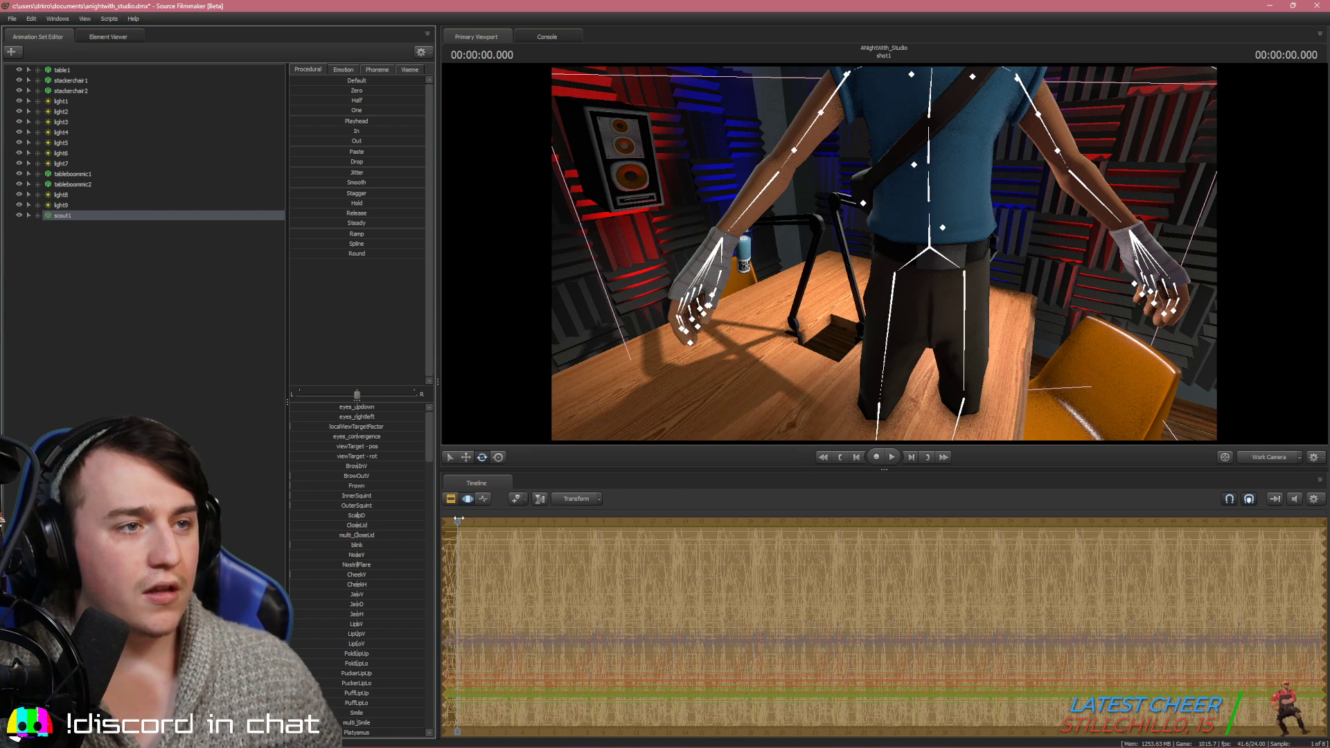
Play the Scout's imported laugh animation, stop it after about three seconds and step back to 00:00:02.500
{"action": "key", "text": "space"}
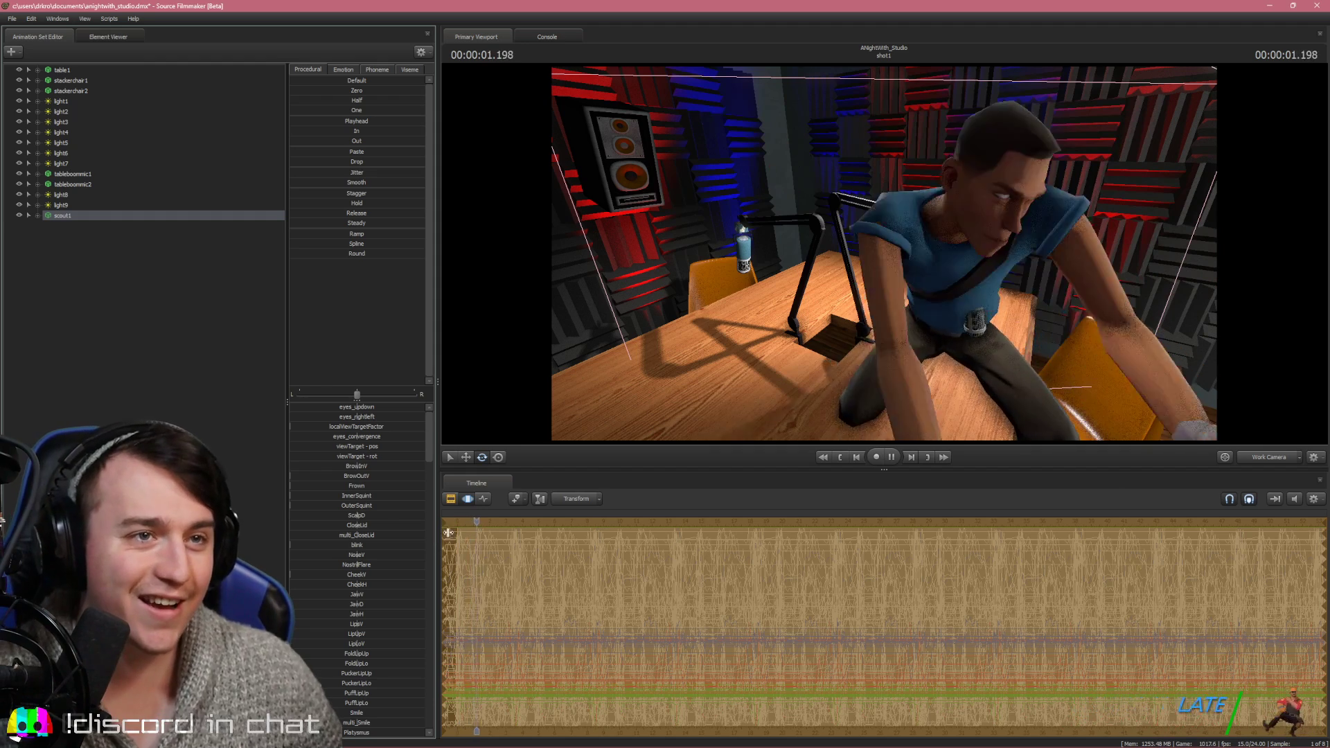
{"action": "key", "text": "space"}
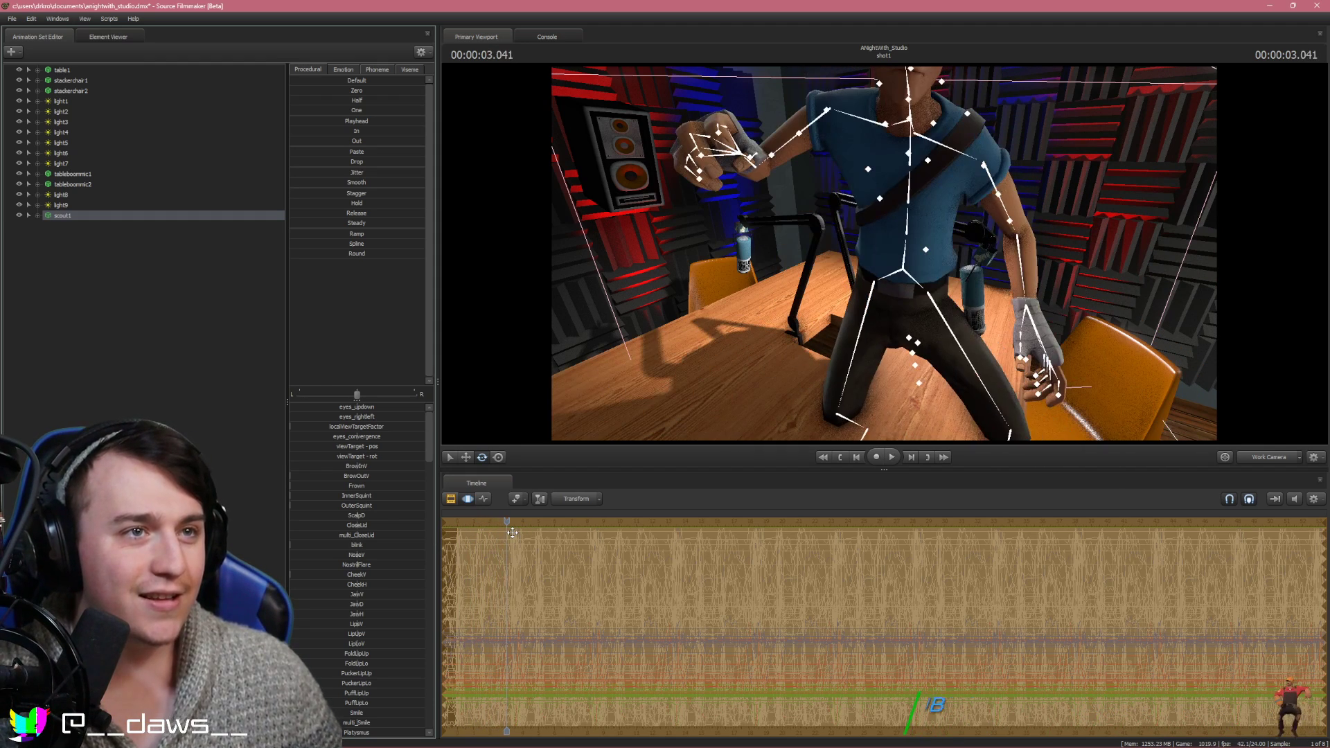
{"action": "key", "text": "Left"}
{"action": "key", "text": "Left"}
{"action": "key", "text": "Left"}
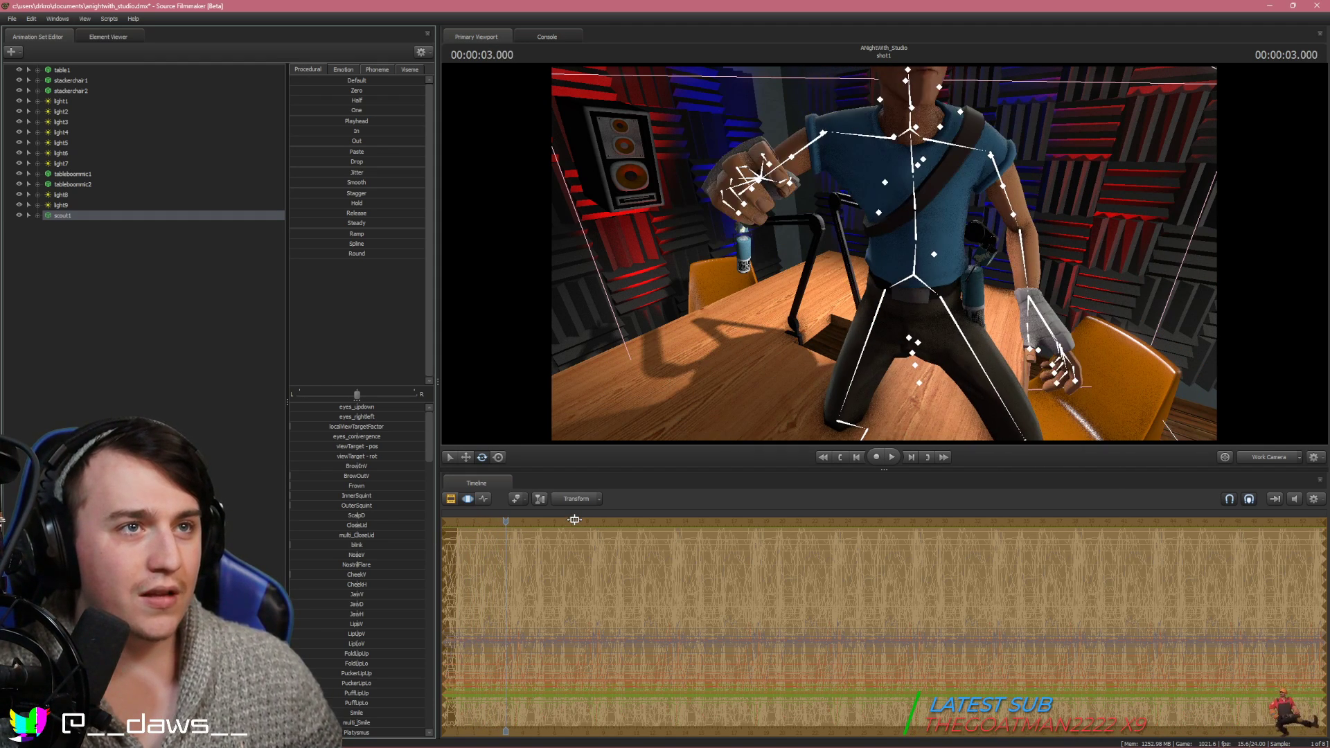
{"action": "key", "text": "Left"}
{"action": "key", "text": "Left"}
{"action": "key", "text": "Left"}
{"action": "key", "text": "Left"}
{"action": "key", "text": "Left"}
{"action": "key", "text": "Left"}
{"action": "key", "text": "Left"}
{"action": "key", "text": "Left"}
{"action": "key", "text": "Left"}
{"action": "key", "text": "Left"}
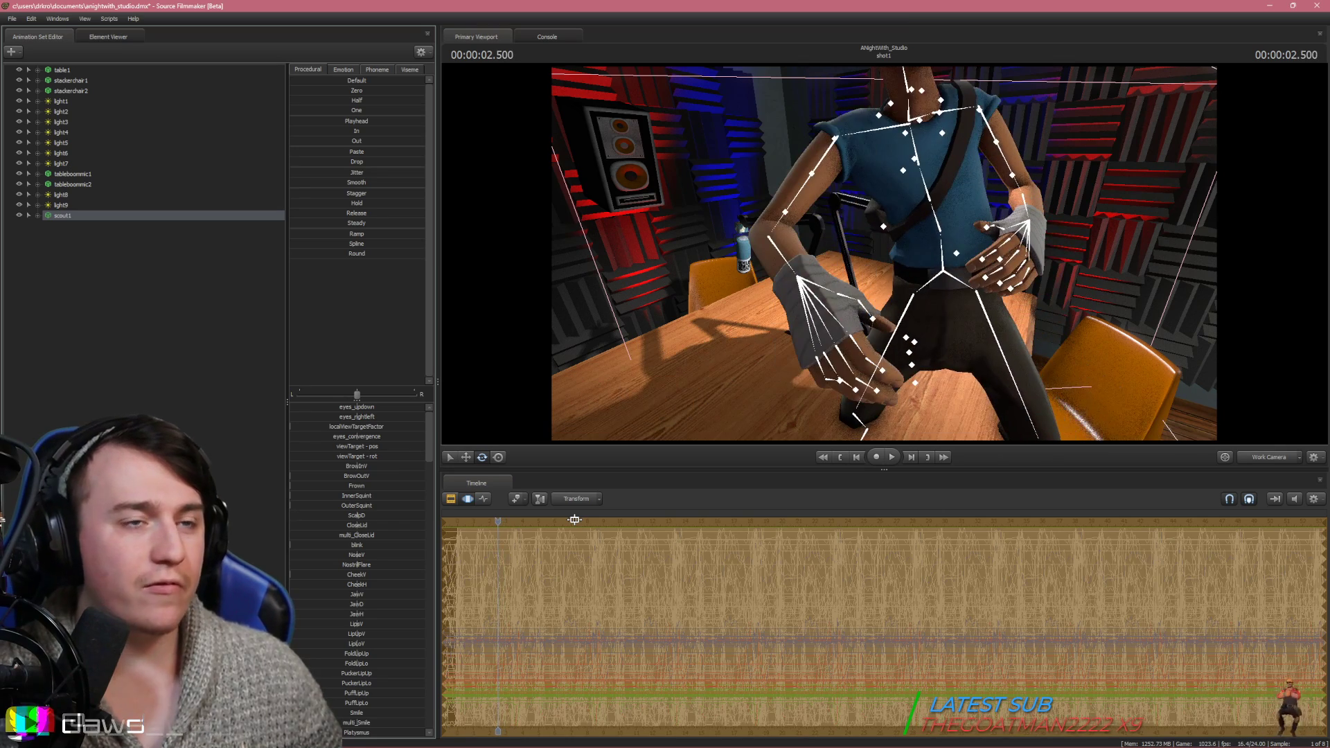
Frame the whole Scout in the room and step back through the laugh animation to 00:00:01.541, examining the poses
{"action": "key", "text": "s"}
{"action": "left_click_drag", "start_coordinate": [1204, 347], "coordinate": [884, 257]}
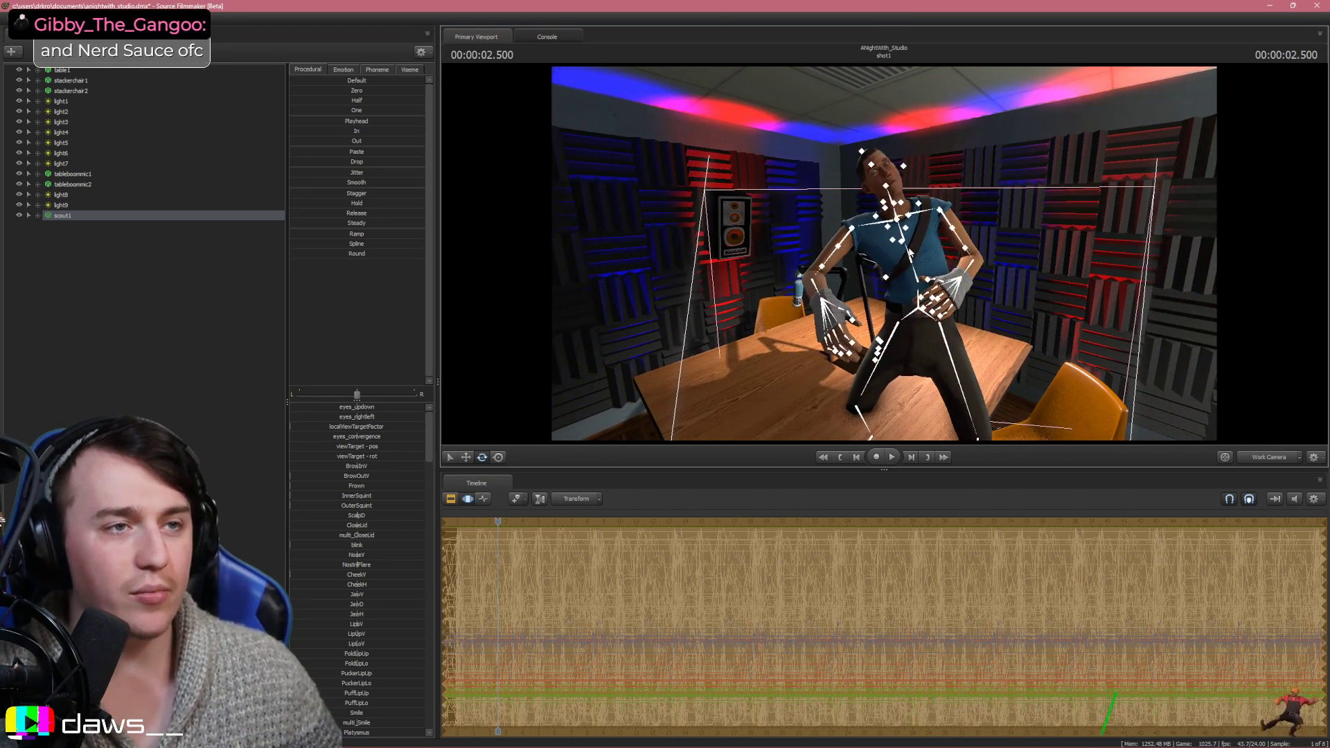
{"action": "key", "text": "Left"}
{"action": "key", "text": "Left"}
{"action": "key", "text": "Left"}
{"action": "key", "text": "Left"}
{"action": "key", "text": "Left"}
{"action": "key", "text": "Left"}
{"action": "key", "text": "Left"}
{"action": "key", "text": "Left"}
{"action": "key", "text": "Left"}
{"action": "key", "text": "Left"}
{"action": "key", "text": "Left"}
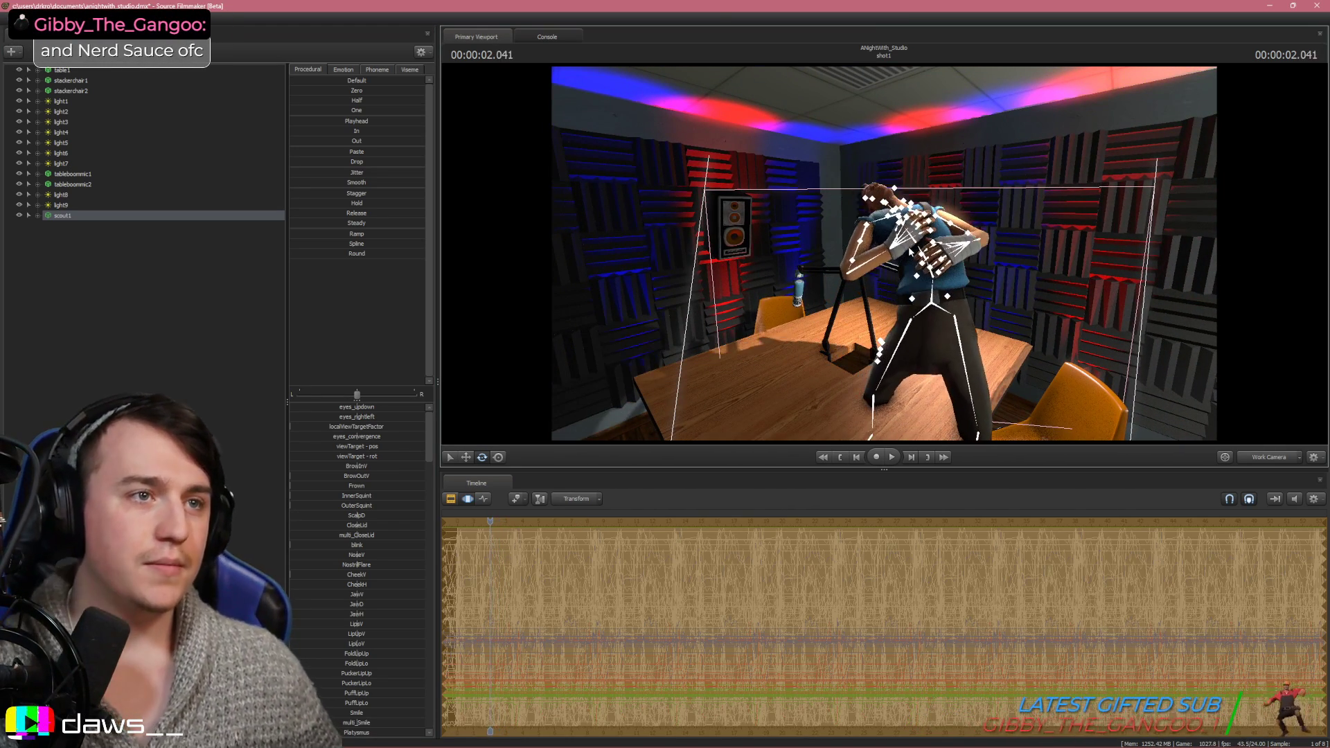
{"action": "key", "text": "Left"}
{"action": "key", "text": "Left"}
{"action": "key", "text": "Left"}
{"action": "key", "text": "Left"}
{"action": "key", "text": "Left"}
{"action": "key", "text": "Left"}
{"action": "key", "text": "Left"}
{"action": "key", "text": "Left"}
{"action": "key", "text": "Left"}
{"action": "key", "text": "Left"}
{"action": "key", "text": "Left"}
{"action": "key", "text": "Left"}
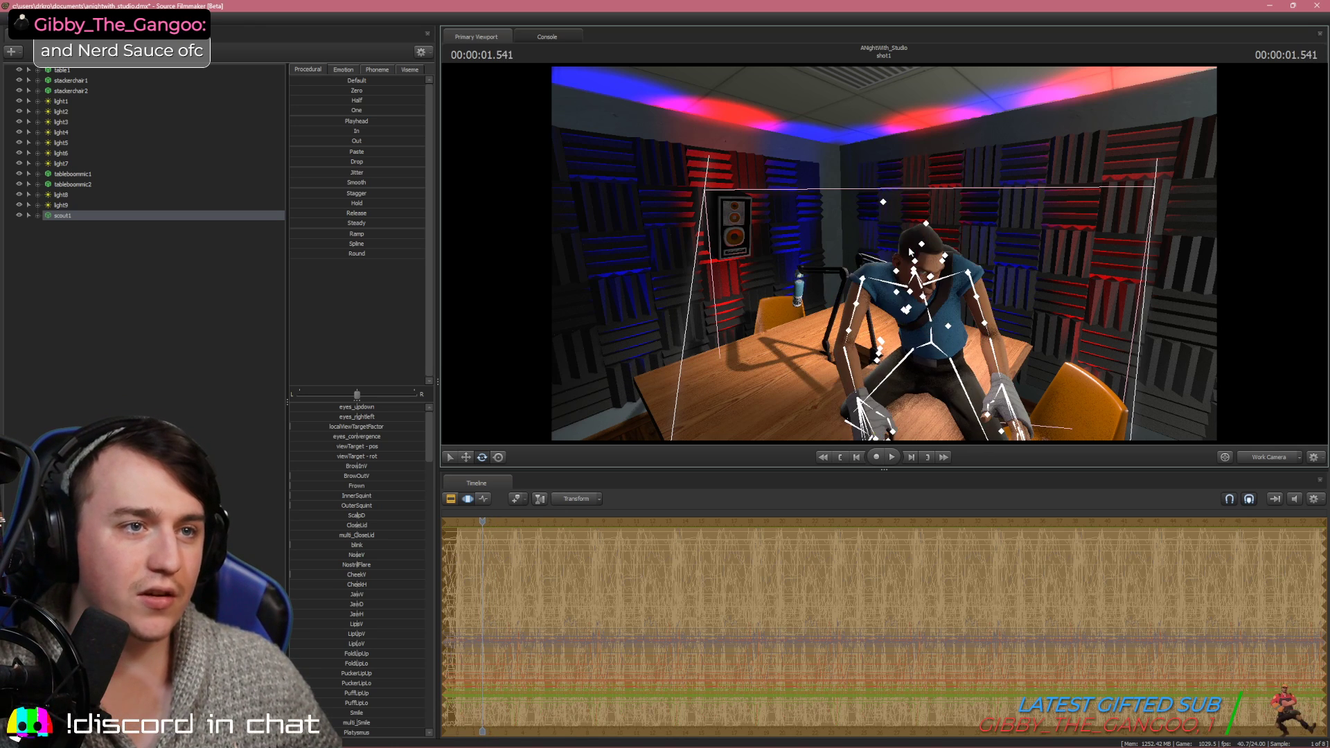
Step forward through the Scout's laugh animation frame by frame and stop at the leaning pose at 00:00:03.916
{"action": "key", "text": "Right"}
{"action": "key", "text": "Right"}
{"action": "key", "text": "Right"}
{"action": "key", "text": "Right"}
{"action": "key", "text": "Right"}
{"action": "key", "text": "Right"}
{"action": "key", "text": "Right"}
{"action": "key", "text": "Right"}
{"action": "key", "text": "Right"}
{"action": "key", "text": "Right"}
{"action": "key", "text": "Right"}
{"action": "key", "text": "Right"}
{"action": "key", "text": "Right"}
{"action": "key", "text": "Right"}
{"action": "key", "text": "Right"}
{"action": "key", "text": "Right"}
{"action": "key", "text": "Right"}
{"action": "key", "text": "Right"}
{"action": "key", "text": "Right"}
{"action": "key", "text": "Right"}
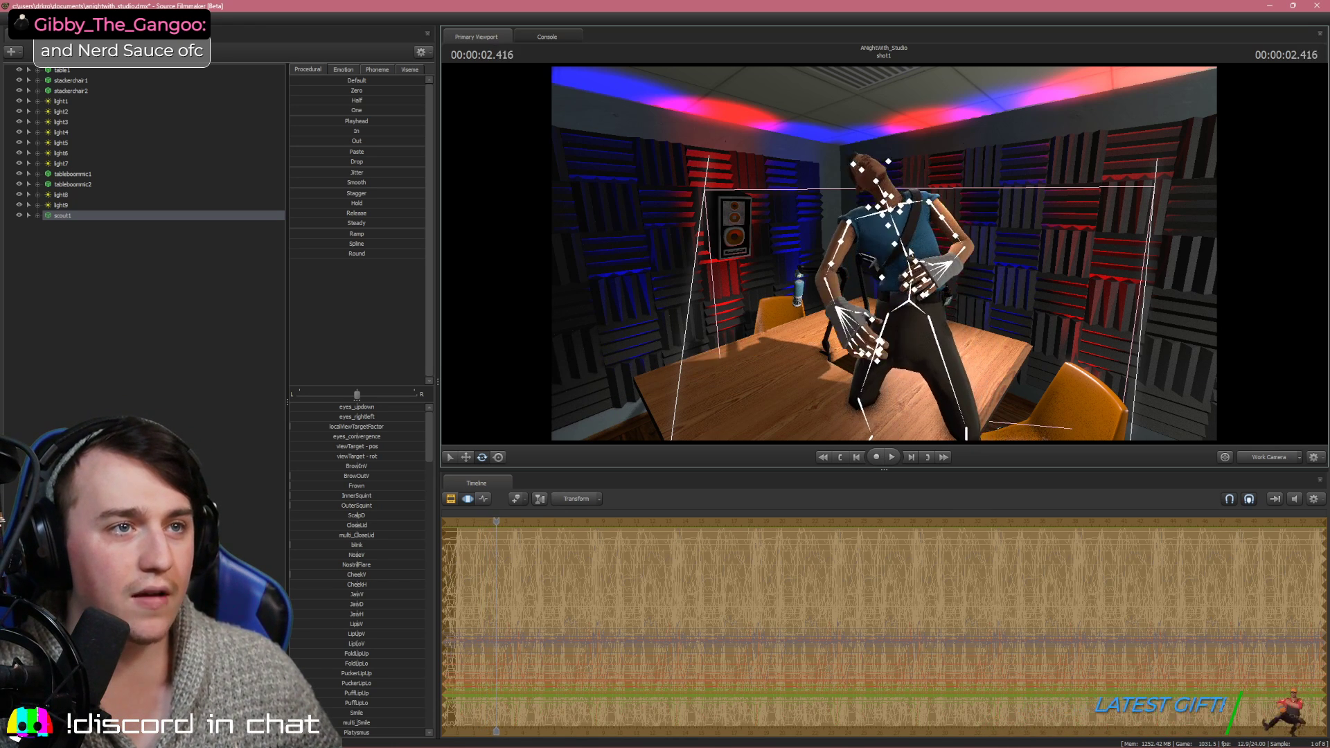
{"action": "key", "text": "Right"}
{"action": "key", "text": "Right"}
{"action": "key", "text": "Right"}
{"action": "key", "text": "Right"}
{"action": "key", "text": "Right"}
{"action": "key", "text": "Right"}
{"action": "key", "text": "Right"}
{"action": "key", "text": "Right"}
{"action": "key", "text": "Right"}
{"action": "key", "text": "Right"}
{"action": "key", "text": "Right"}
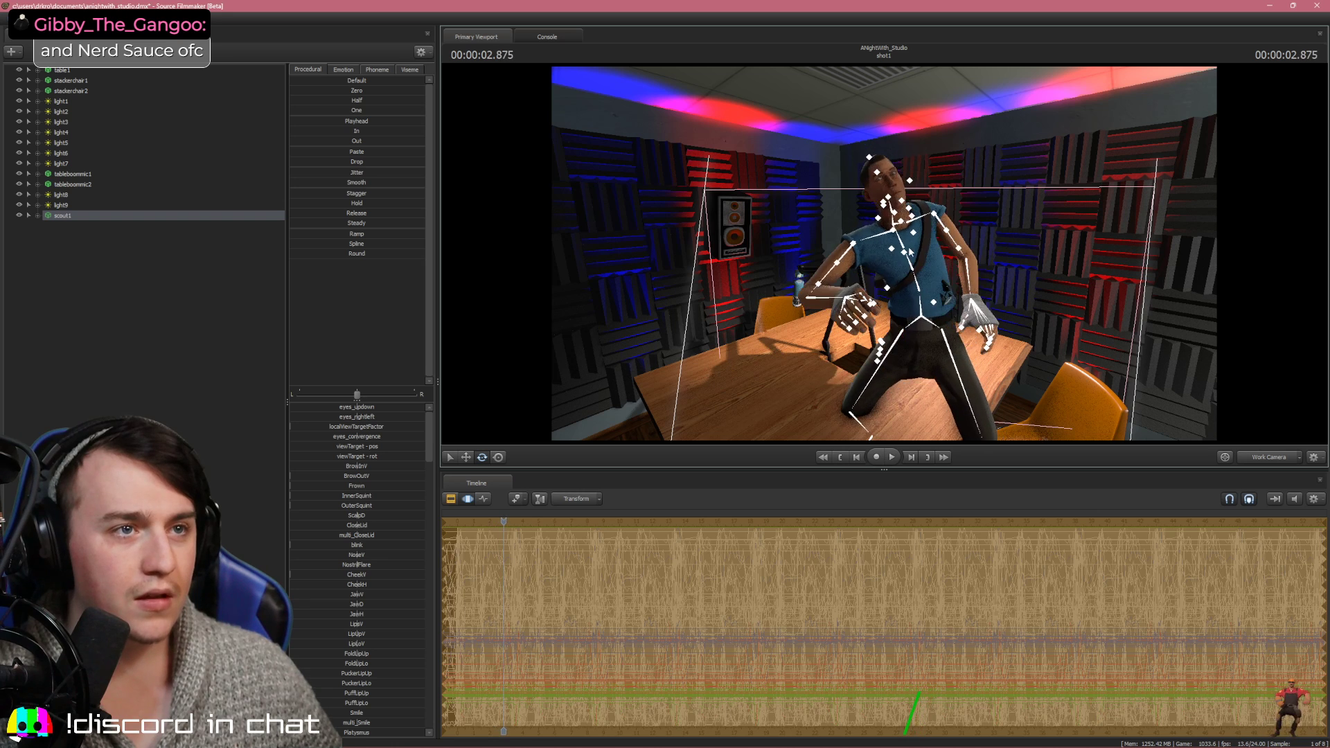
{"action": "key", "text": "Right"}
{"action": "key", "text": "Right"}
{"action": "key", "text": "Right"}
{"action": "key", "text": "Right"}
{"action": "key", "text": "Right"}
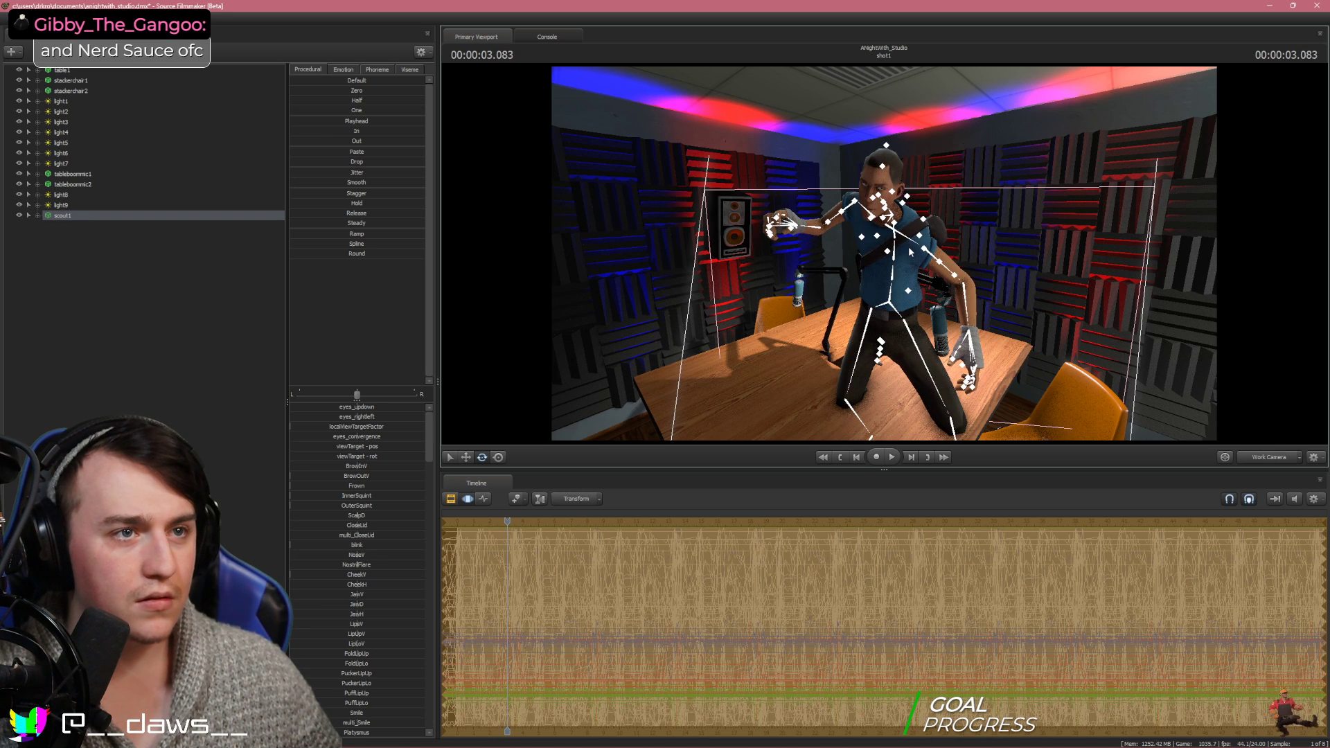
{"action": "key", "text": "Right"}
{"action": "key", "text": "Right"}
{"action": "key", "text": "Right"}
{"action": "key", "text": "Right"}
{"action": "key", "text": "Right"}
{"action": "key", "text": "Right"}
{"action": "key", "text": "Right"}
{"action": "key", "text": "Right"}
{"action": "key", "text": "Right"}
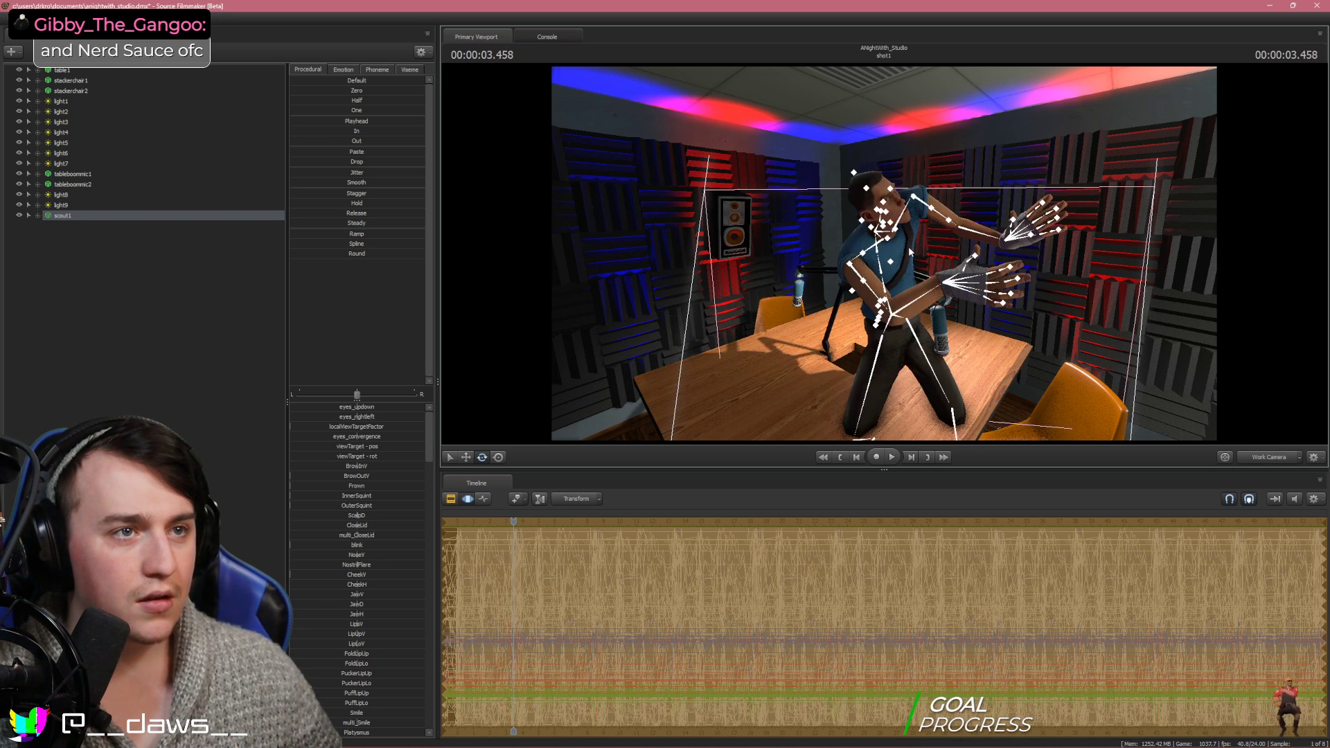
{"action": "key", "text": "Right"}
{"action": "key", "text": "Right"}
{"action": "key", "text": "Right"}
{"action": "key", "text": "Right"}
{"action": "key", "text": "Right"}
{"action": "key", "text": "Right"}
{"action": "key", "text": "Right"}
{"action": "key", "text": "Right"}
{"action": "key", "text": "Right"}
{"action": "key", "text": "Right"}
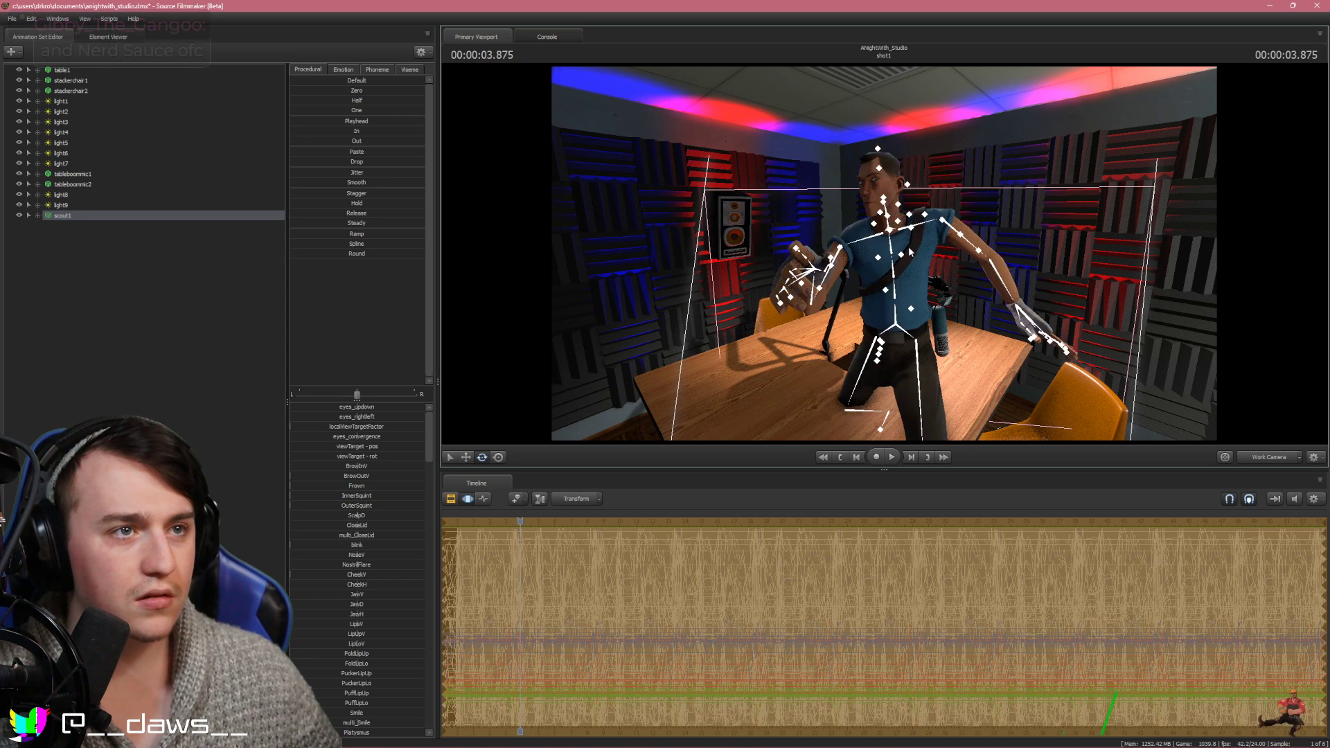
{"action": "key", "text": "Right"}
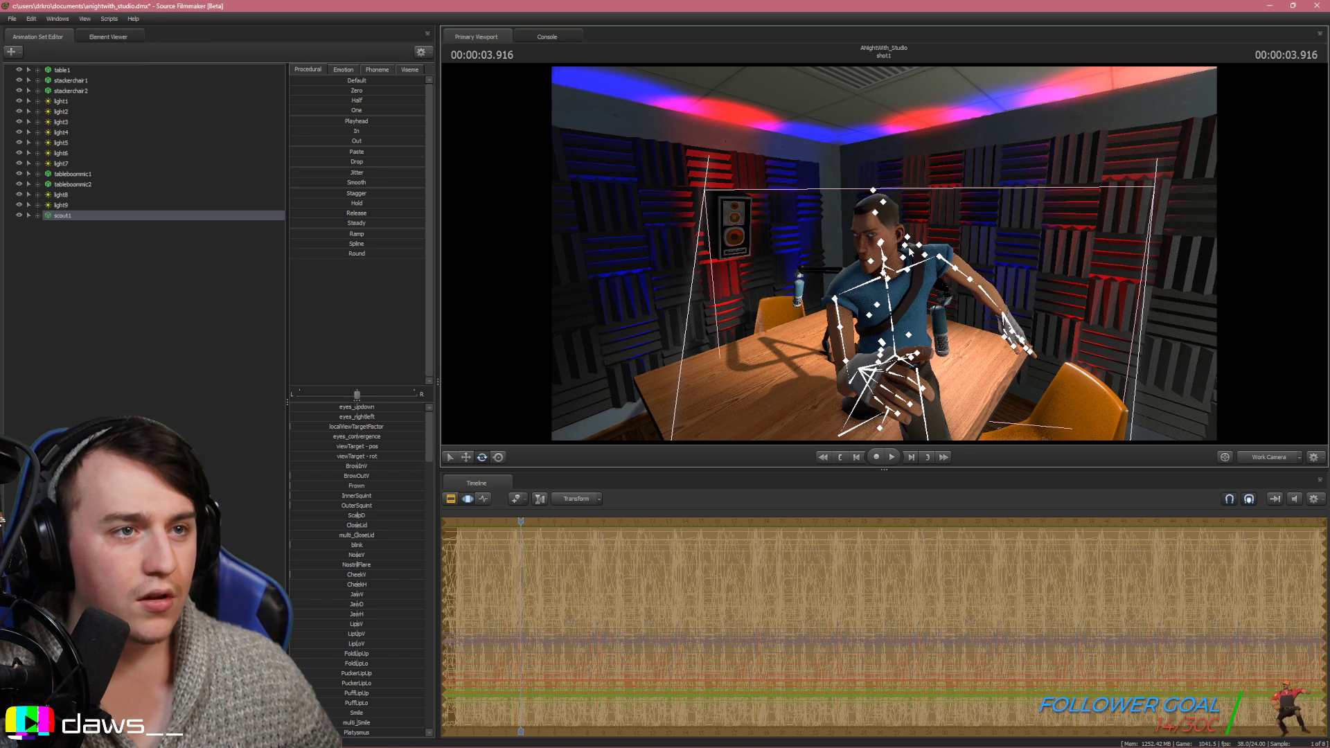
Move the whole Scout model across the table to the chair by the wall speaker
{"action": "key", "text": "a"}
{"action": "left_click_drag", "start_coordinate": [1111, 185], "coordinate": [1205, 246]}
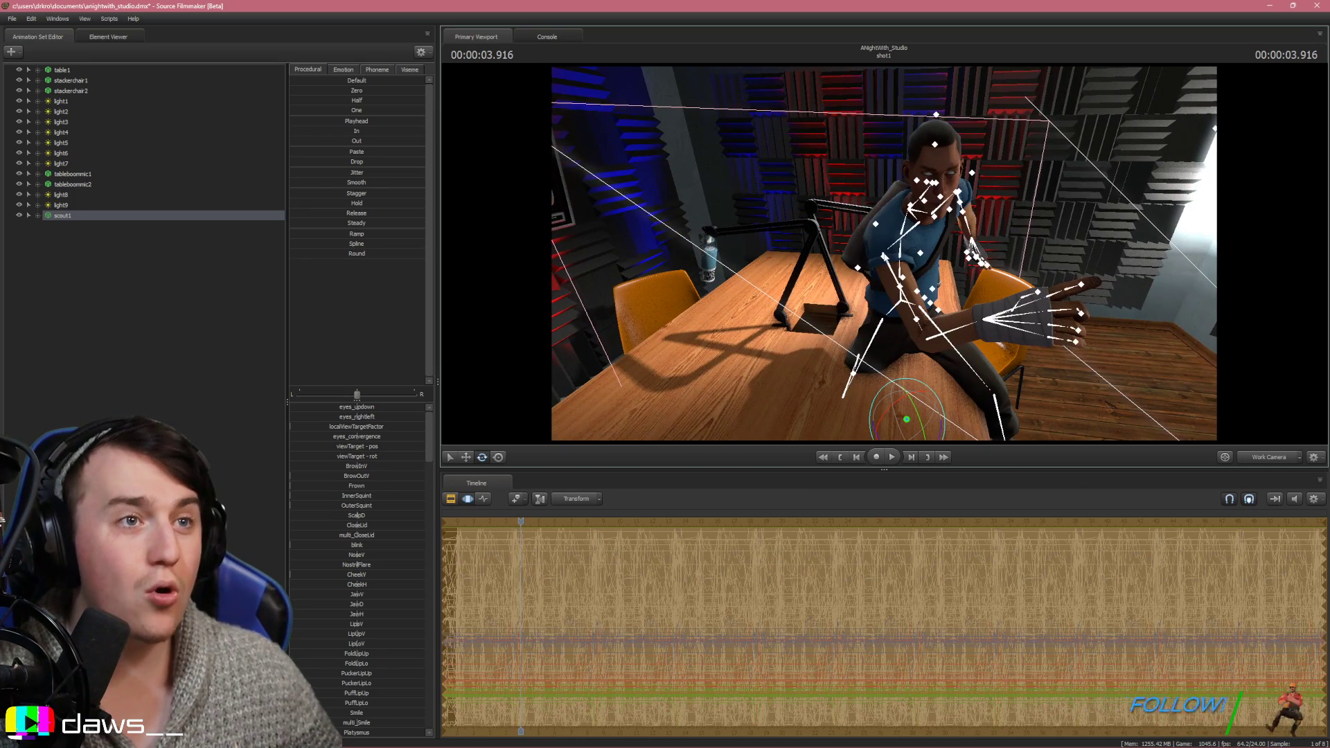
{"action": "key", "text": "d"}
{"action": "left_click_drag", "start_coordinate": [946, 272], "coordinate": [790, 267]}
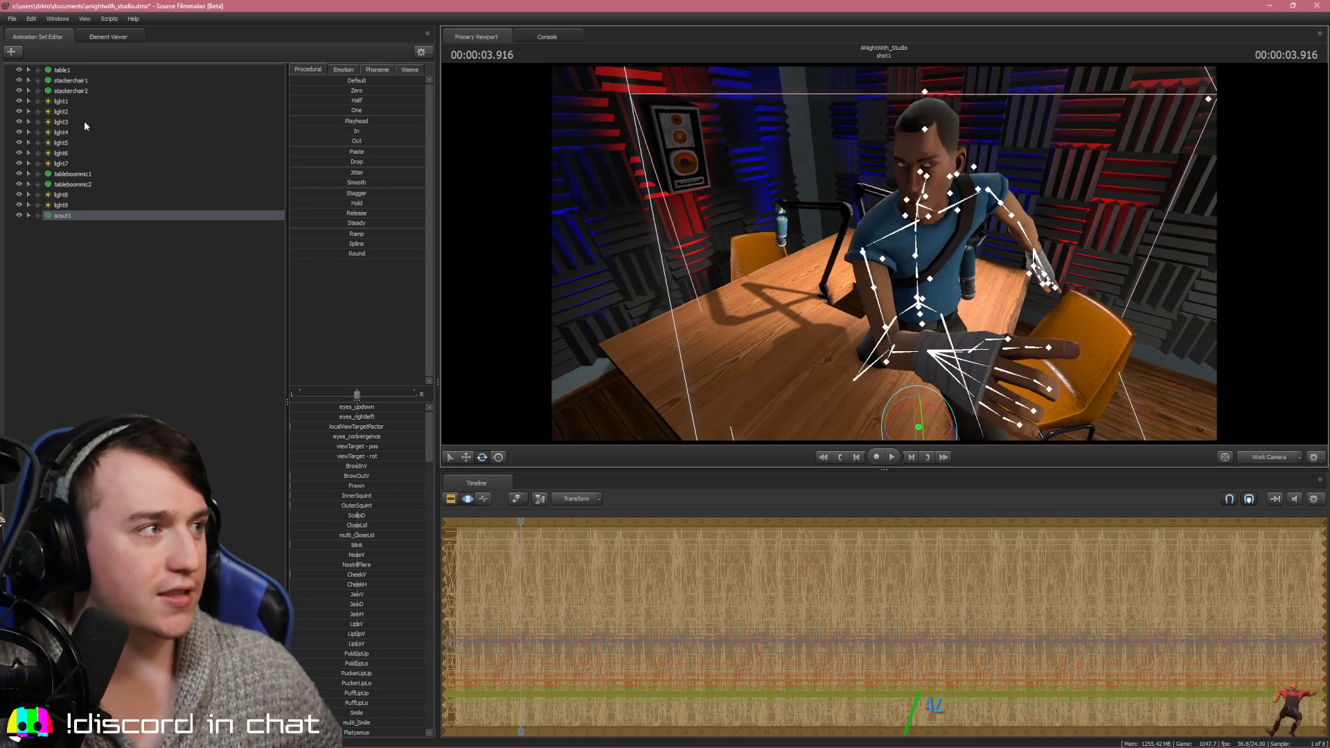
{"action": "left_click", "coordinate": [74, 216]}
{"action": "left_click", "coordinate": [466, 457]}
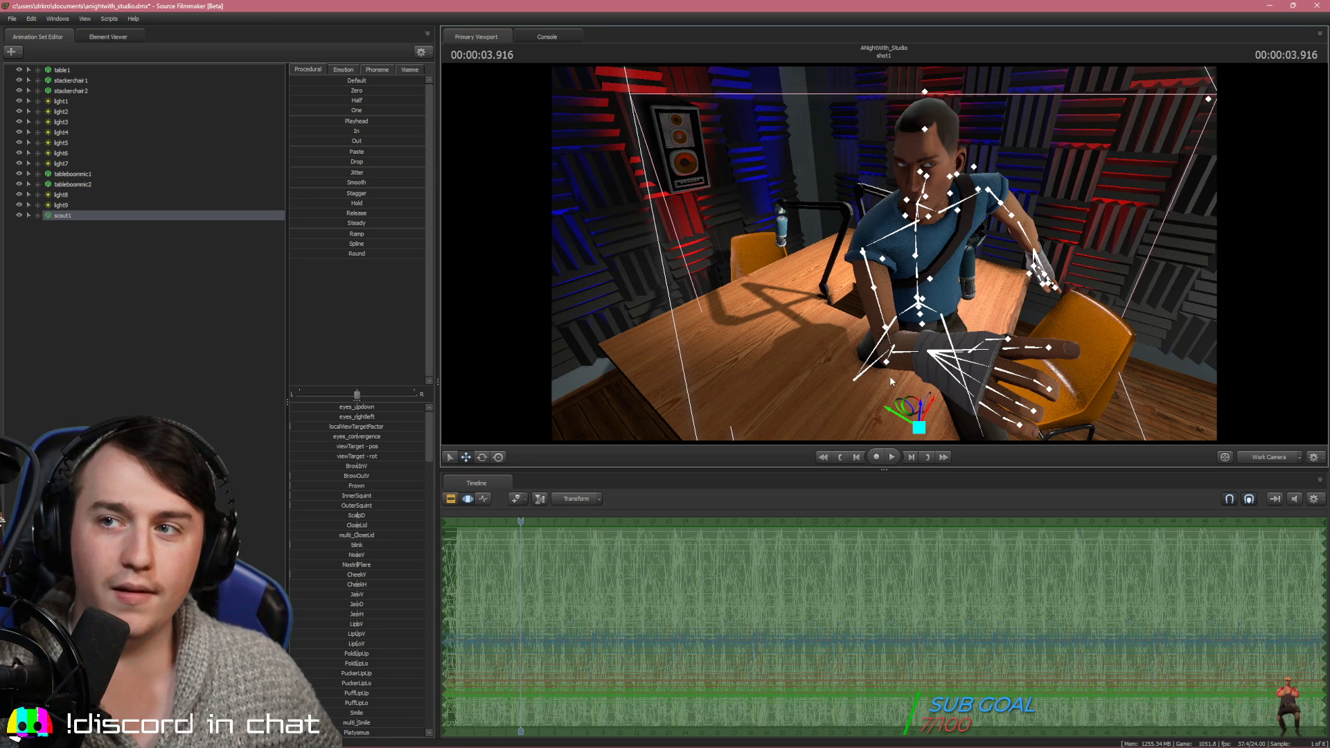
{"action": "key", "text": "s"}
{"action": "left_click_drag", "start_coordinate": [930, 368], "coordinate": [763, 291]}
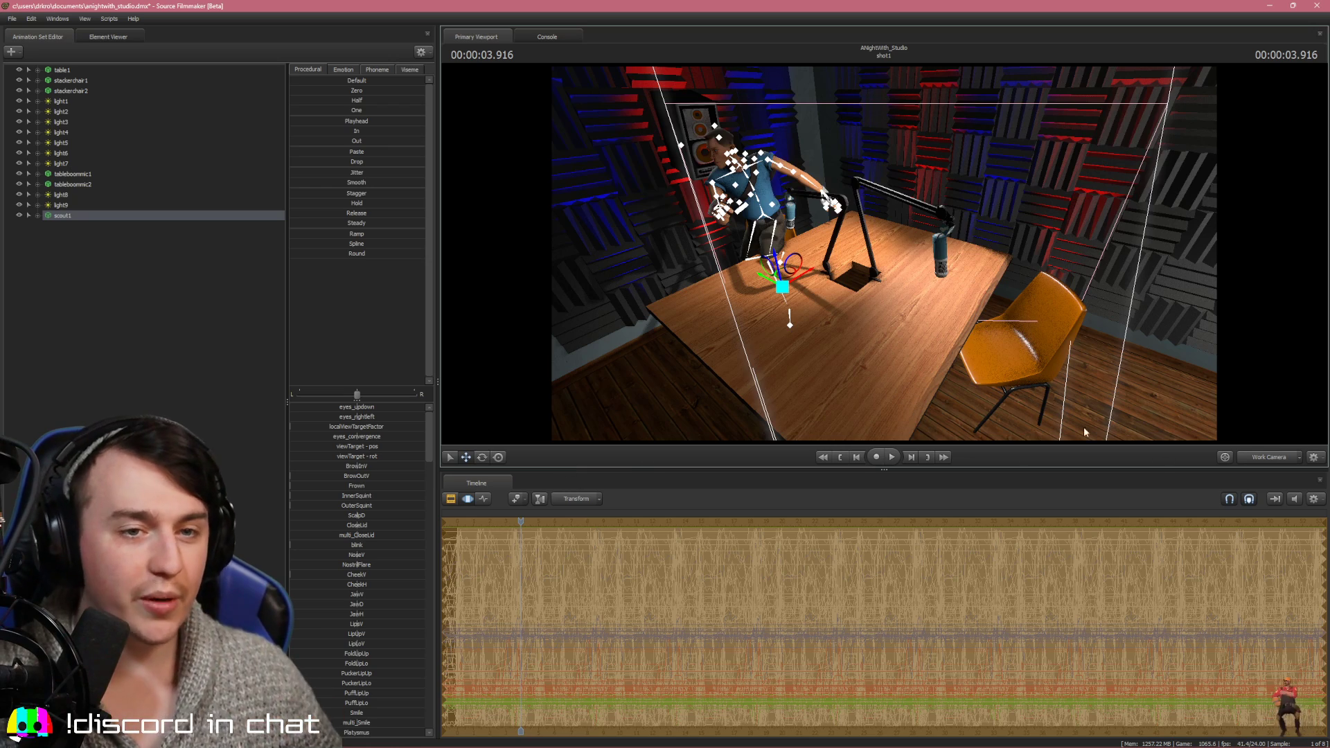
Rotate the Scout to face across the table and lower him so he appears seated behind its edge
{"action": "key", "text": "w"}
{"action": "left_click_drag", "start_coordinate": [1086, 432], "coordinate": [609, 419]}
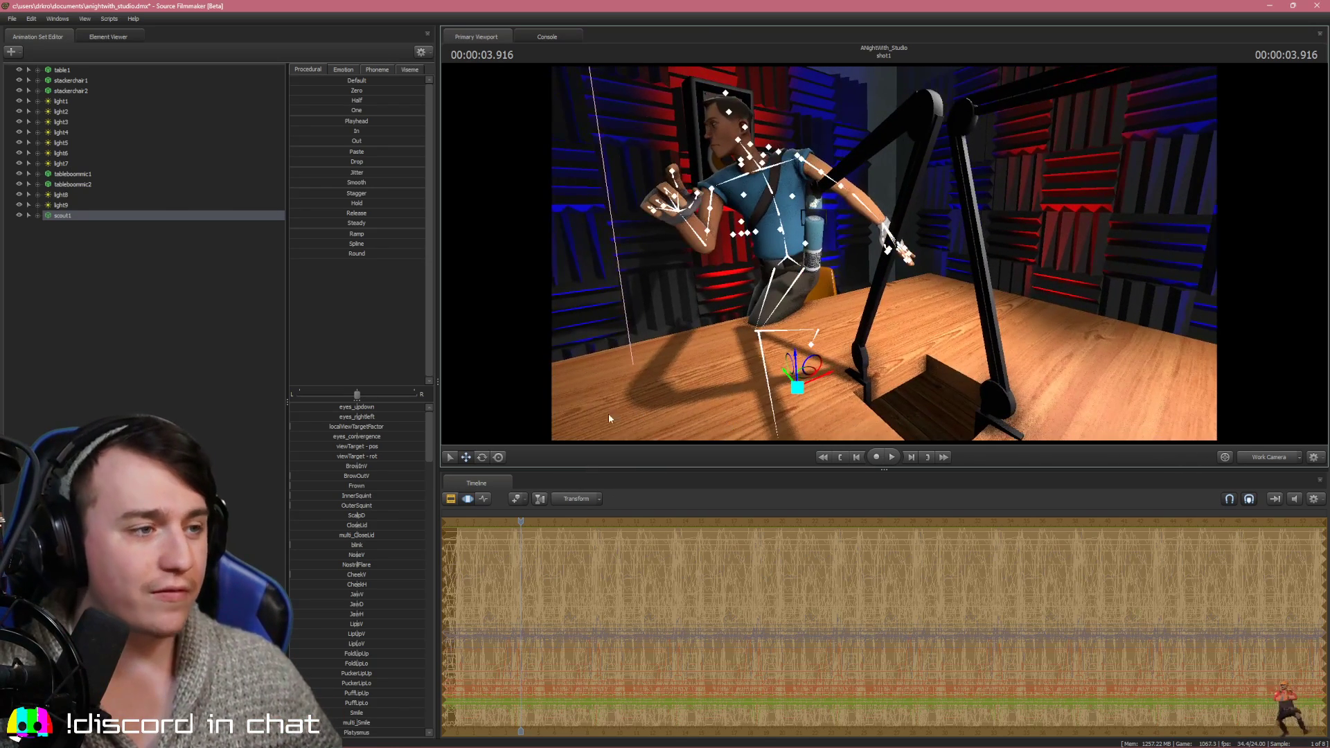
{"action": "left_click", "coordinate": [482, 457]}
{"action": "left_click_drag", "start_coordinate": [782, 408], "coordinate": [837, 405]}
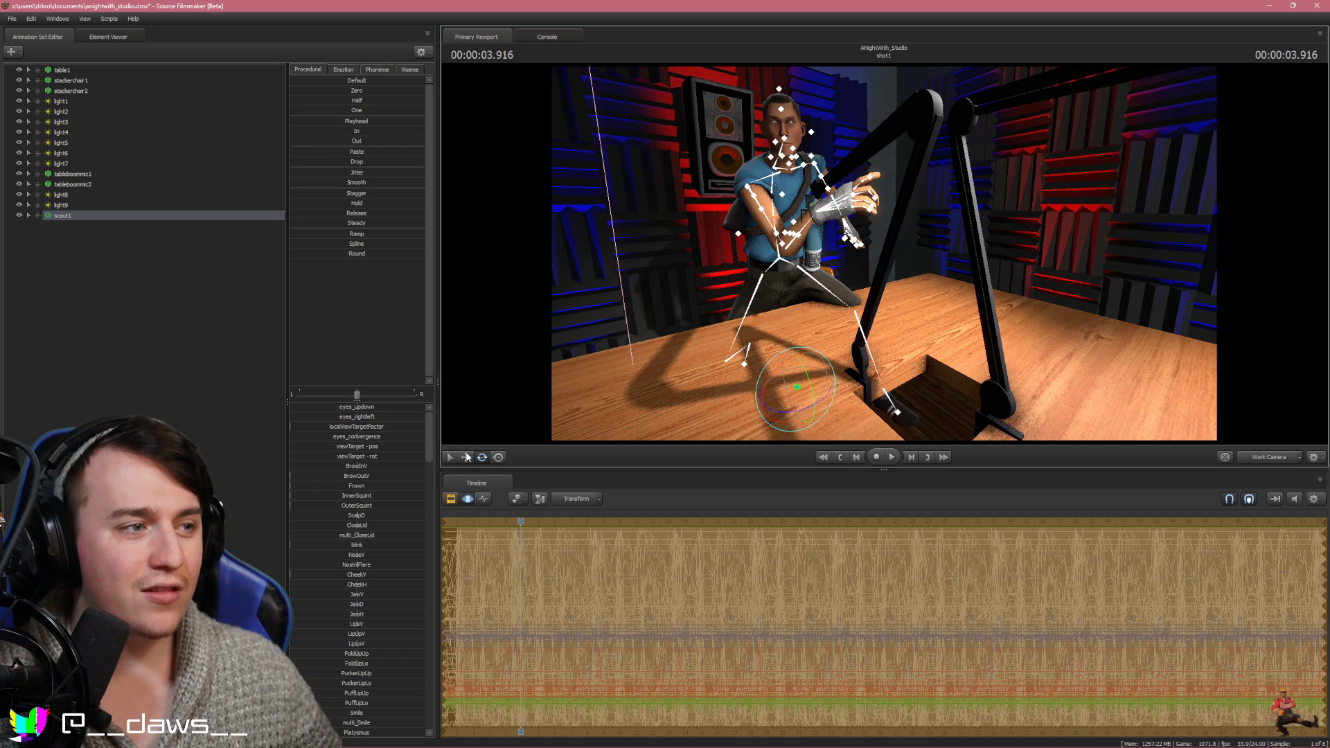
{"action": "left_click", "coordinate": [466, 457]}
{"action": "left_click_drag", "start_coordinate": [795, 354], "coordinate": [795, 354]}
{"action": "left_click_drag", "start_coordinate": [800, 382], "coordinate": [800, 391]}
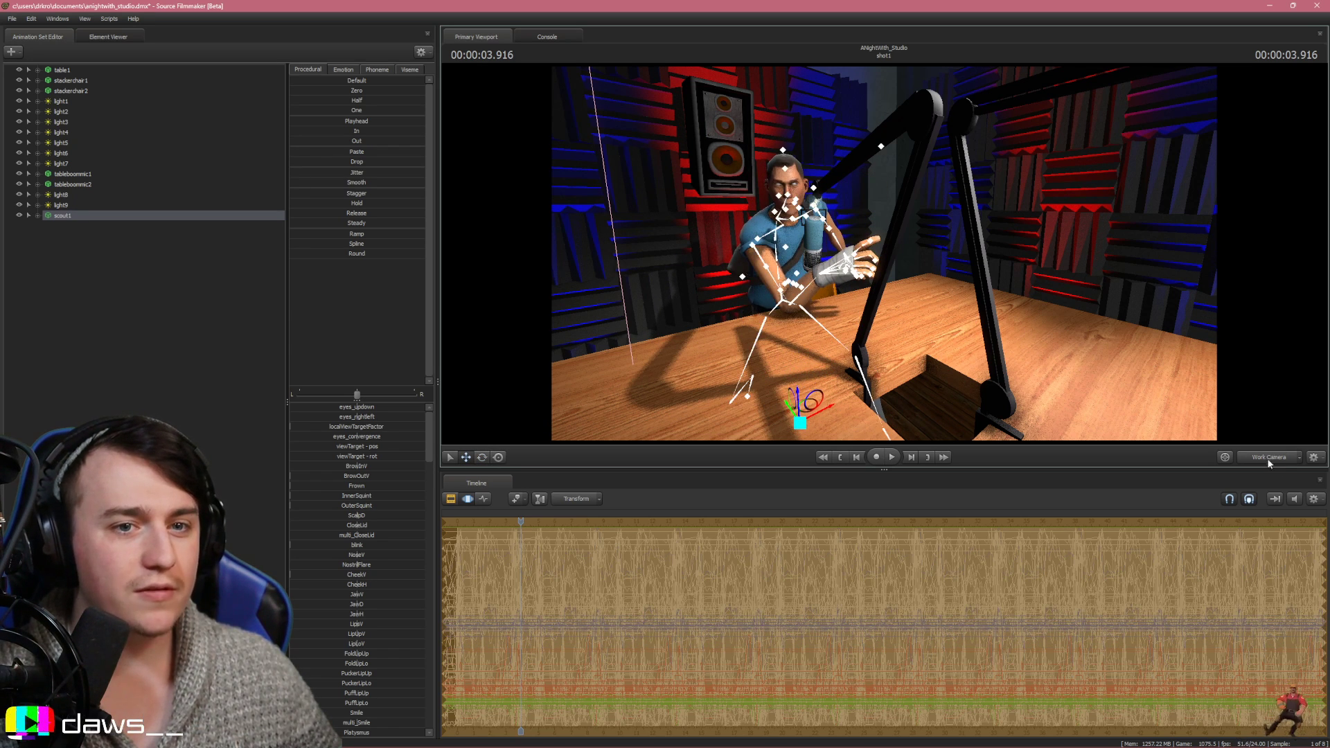
Show the scene through camera1, deselect the Scout, and check and accept the progressive refinement settings
{"action": "left_click", "coordinate": [1273, 457]}
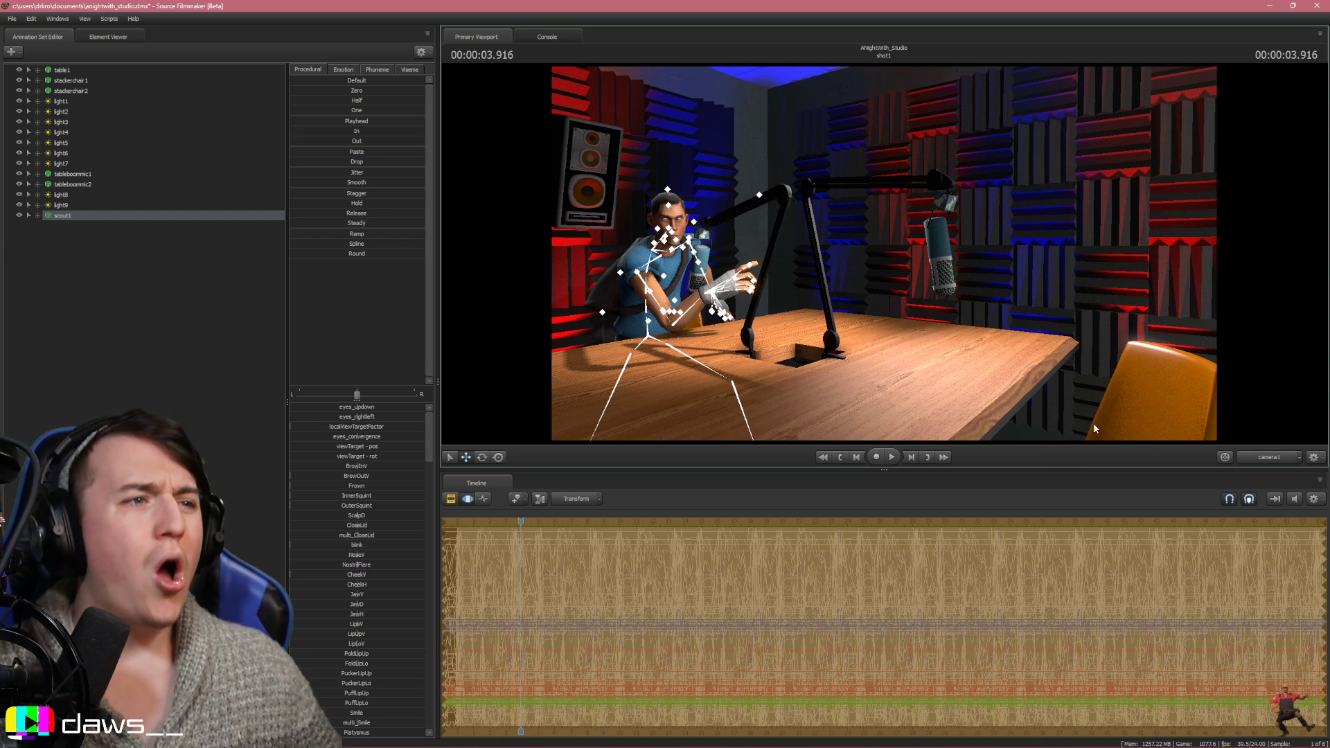
{"action": "left_click", "coordinate": [196, 420]}
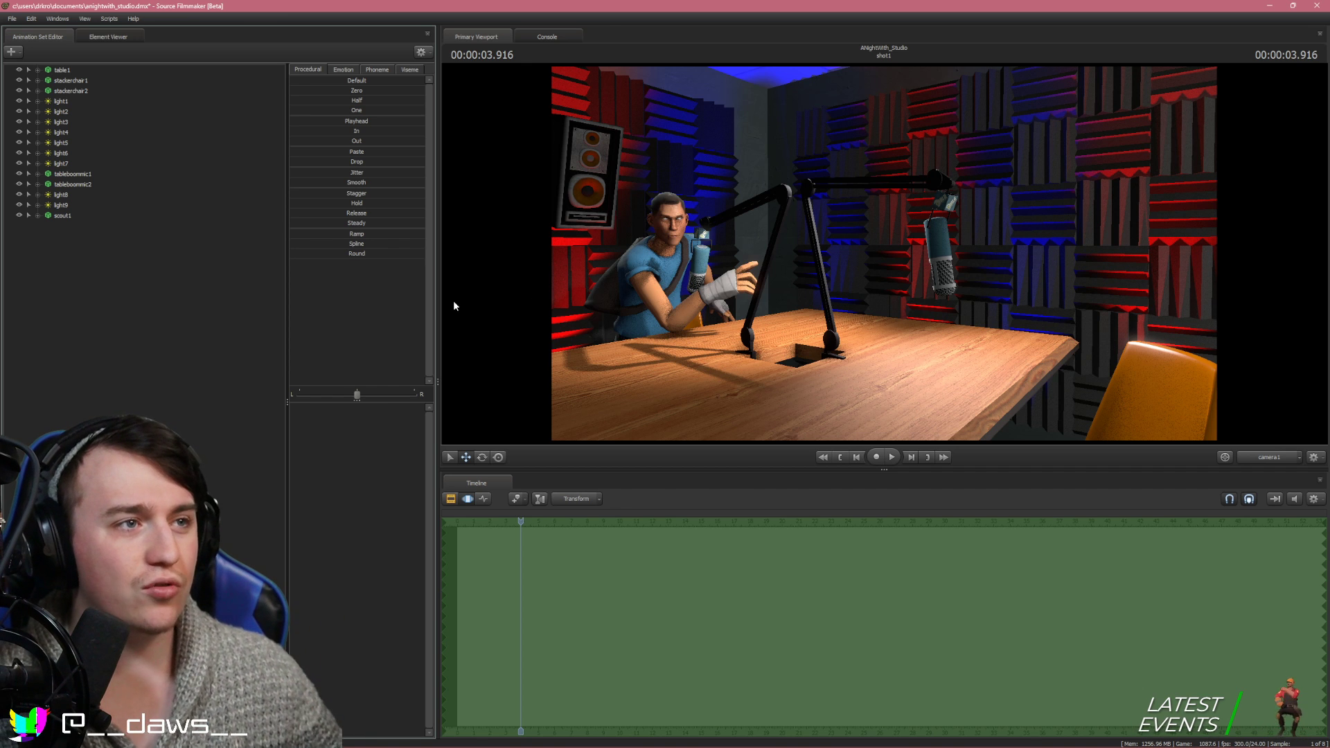
{"action": "right_click", "coordinate": [1047, 301]}
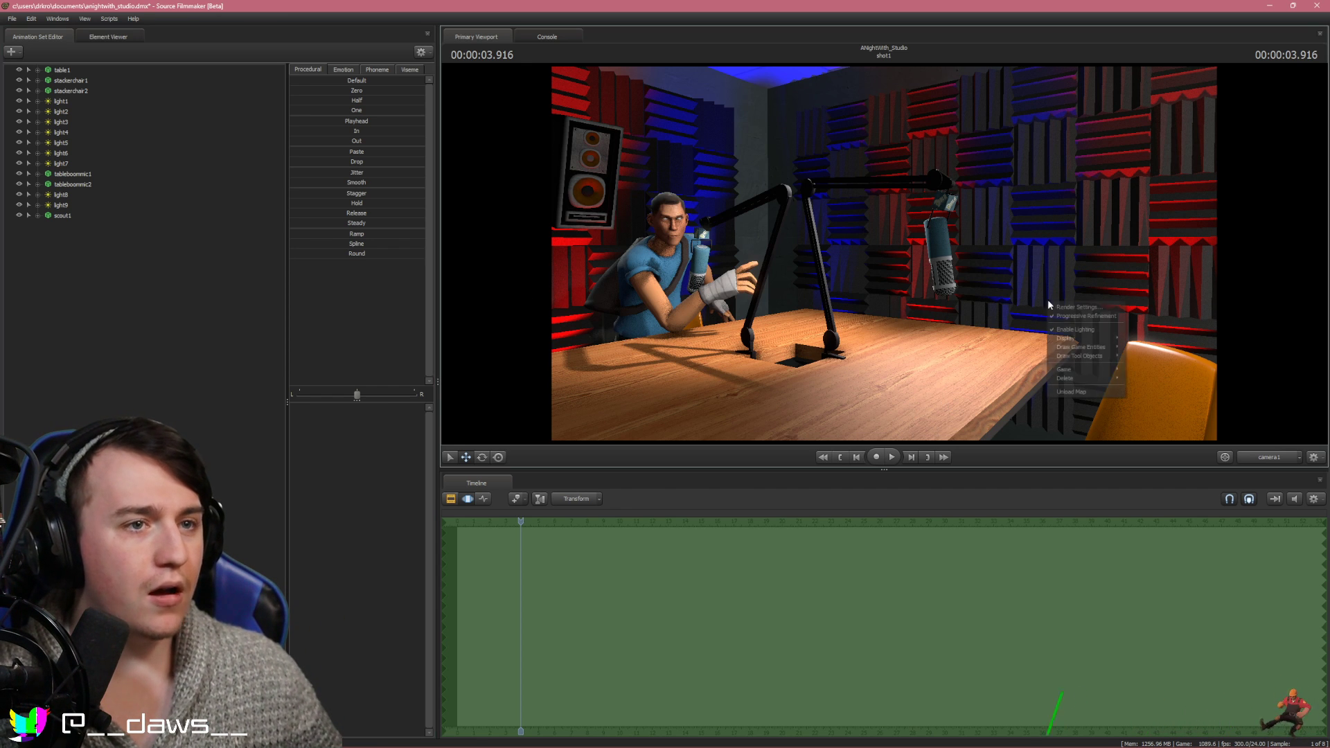
{"action": "left_click", "coordinate": [1081, 307]}
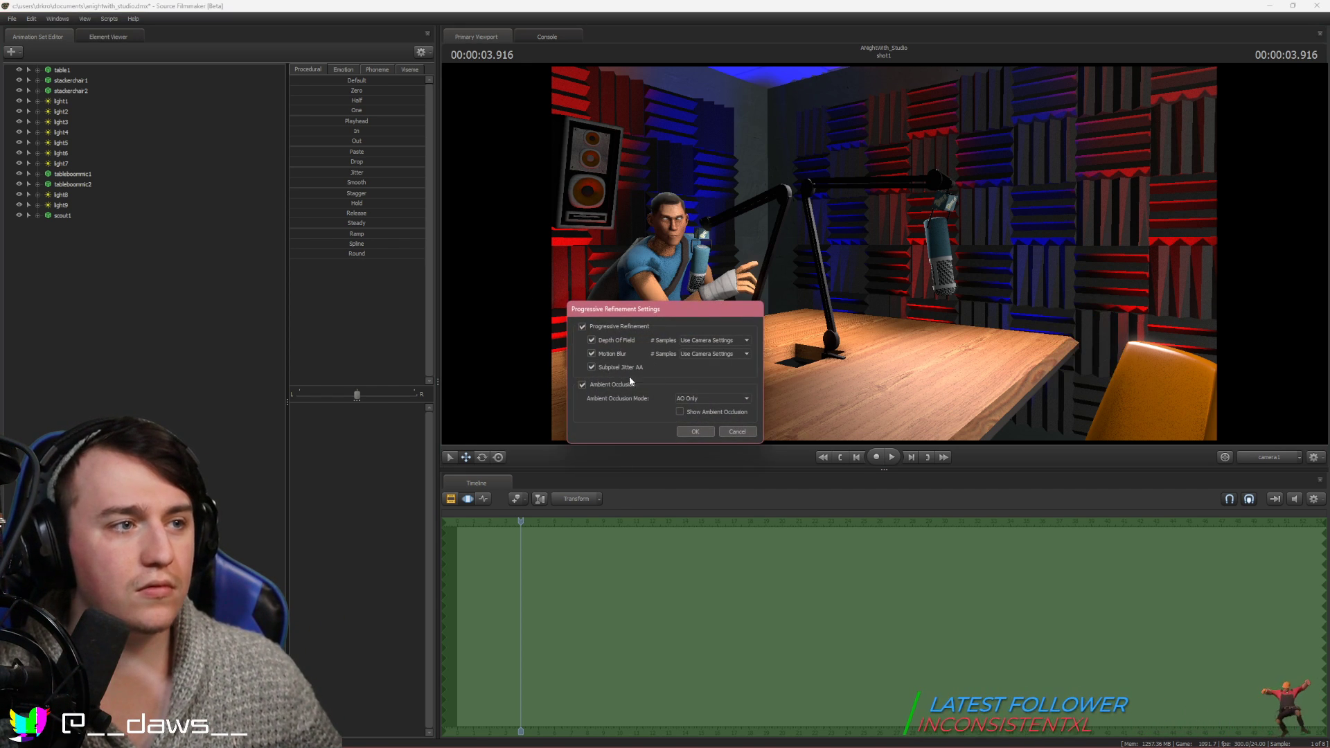
{"action": "left_click", "coordinate": [690, 431]}
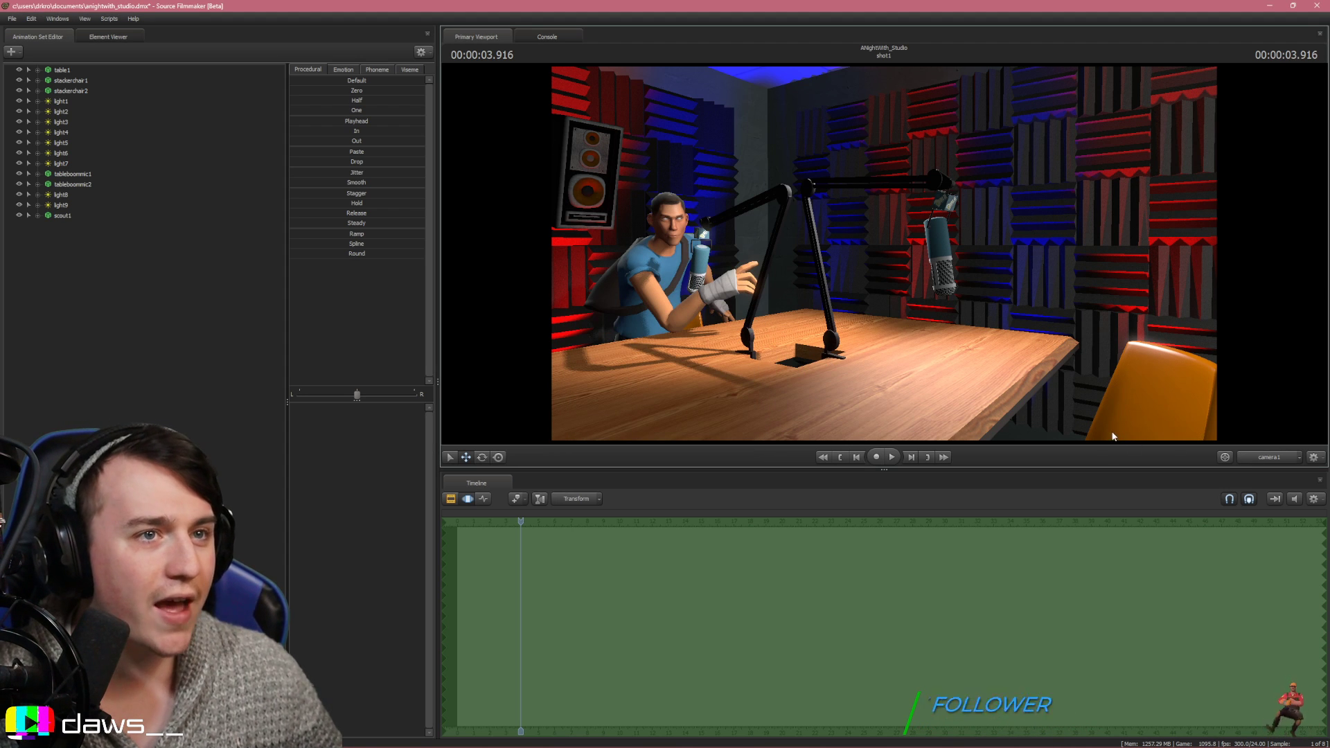
Reframe camera1 to look slightly down on the table, with the Scout, both microphones and the empty chair in shot
{"action": "key", "text": "w"}
{"action": "mouse_move", "coordinate": [1113, 437]}
{"action": "left_mouse_down"}
{"action": "mouse_move", "coordinate": [1136, 438]}
{"action": "mouse_move", "coordinate": [1102, 435]}
{"action": "mouse_move", "coordinate": [1087, 304]}
{"action": "mouse_move", "coordinate": [1102, 418]}
{"action": "mouse_move", "coordinate": [1102, 298]}
{"action": "mouse_move", "coordinate": [1102, 416]}
{"action": "mouse_move", "coordinate": [1219, 409]}
{"action": "mouse_move", "coordinate": [1108, 418]}
{"action": "left_mouse_up"}
{"action": "key", "text": "s"}
{"action": "key", "text": "w"}
{"action": "key", "text": "w"}
{"action": "key", "text": "a"}
{"action": "key", "text": "d"}
{"action": "key", "text": "w"}
{"action": "key", "text": "s"}
{"action": "key", "text": "s"}
{"action": "key", "text": "w"}
{"action": "key", "text": "s"}
{"action": "key", "text": "w"}
{"action": "key", "text": "w"}
{"action": "key", "text": "s"}
{"action": "key", "text": "s"}
{"action": "key", "text": "s"}
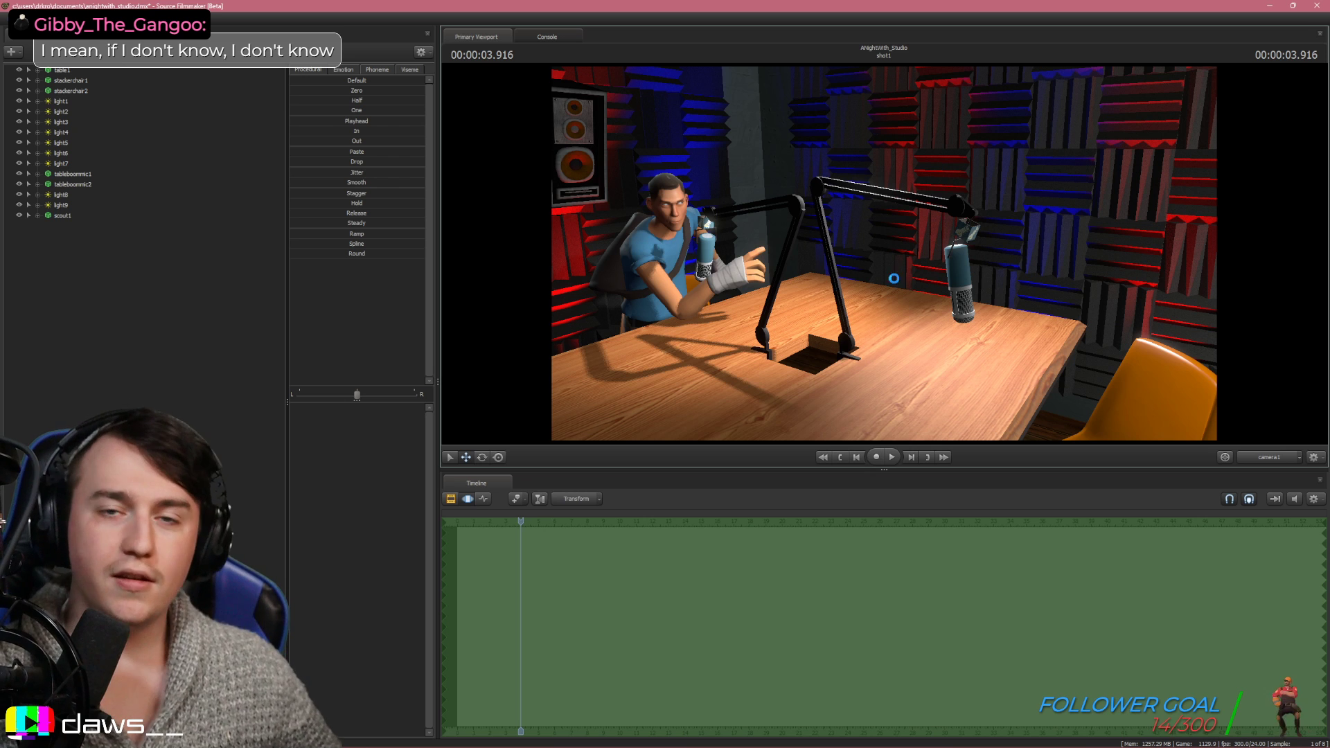
{"action": "left_click_drag", "start_coordinate": [885, 277], "coordinate": [893, 284]}
{"action": "key", "text": "w"}
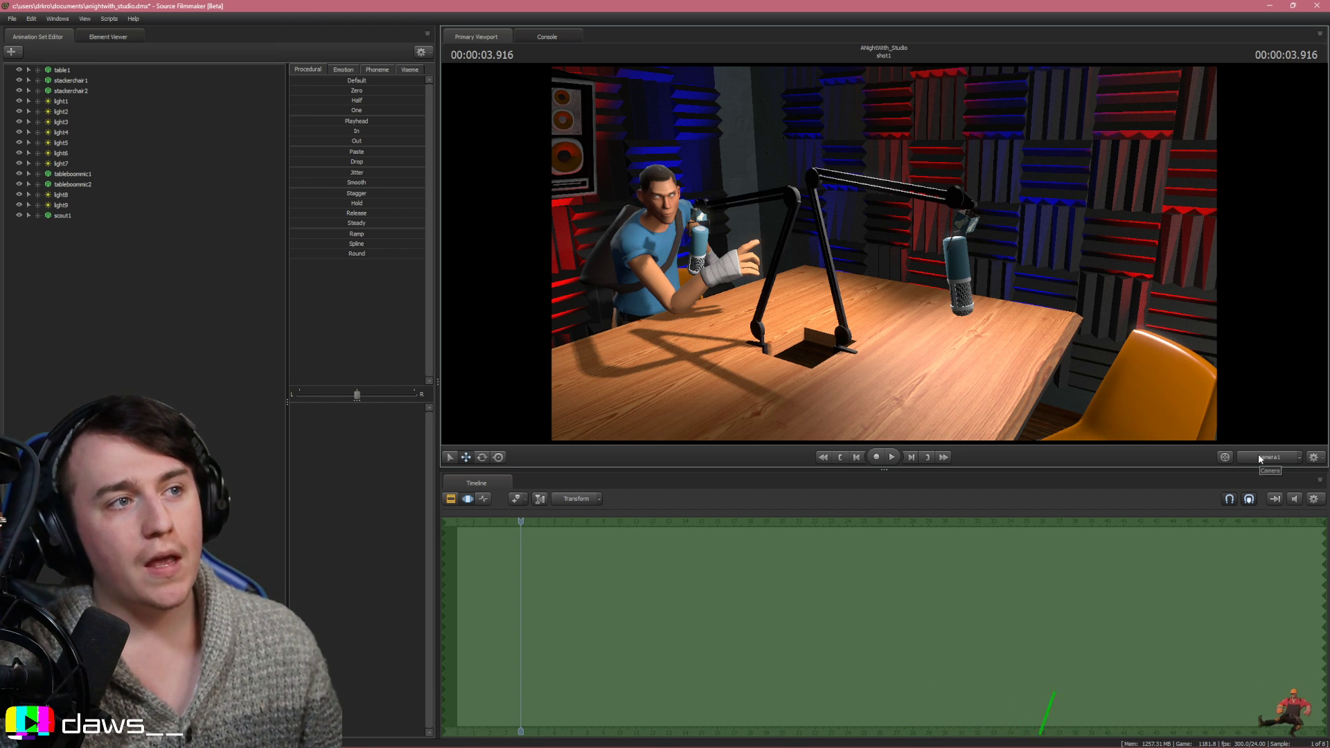
Start an animation set for a new model and filter the model list by "xmas"
{"action": "right_click", "coordinate": [95, 289]}
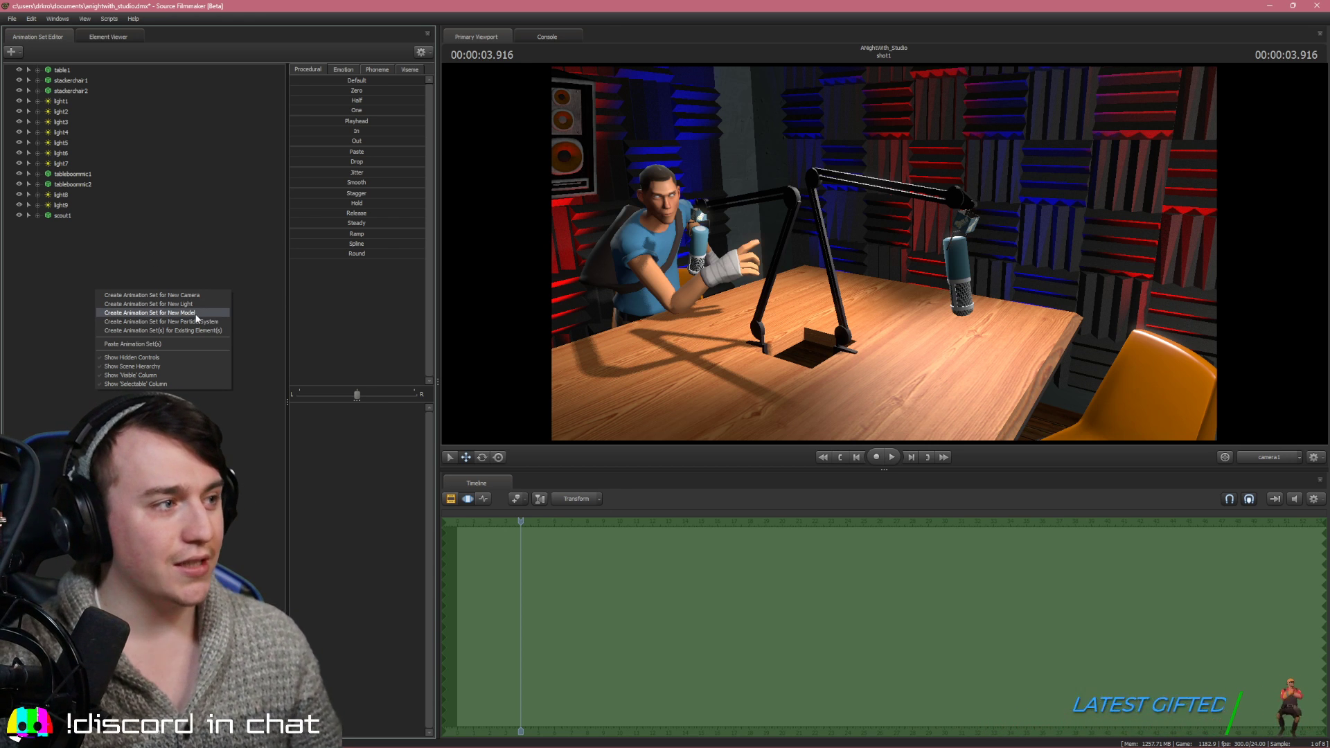
{"action": "left_click", "coordinate": [162, 313]}
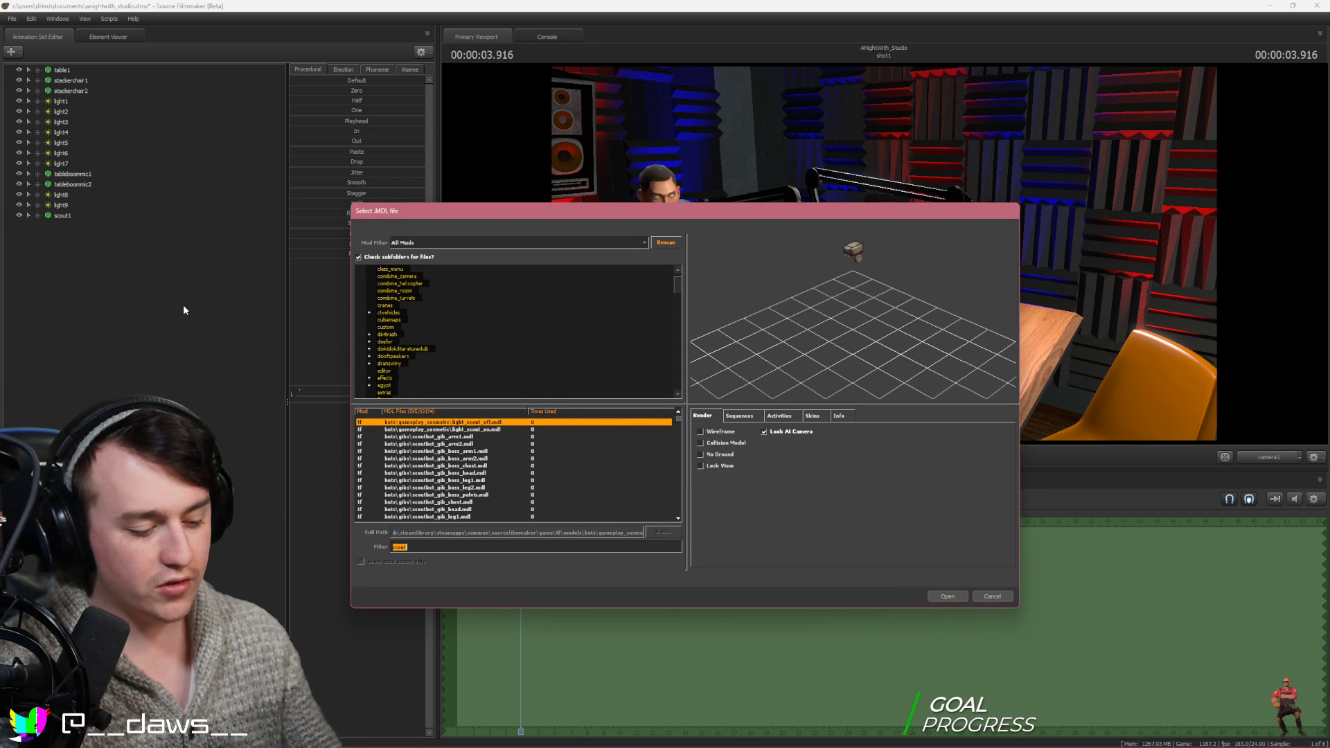
{"action": "type", "text": "dead"}
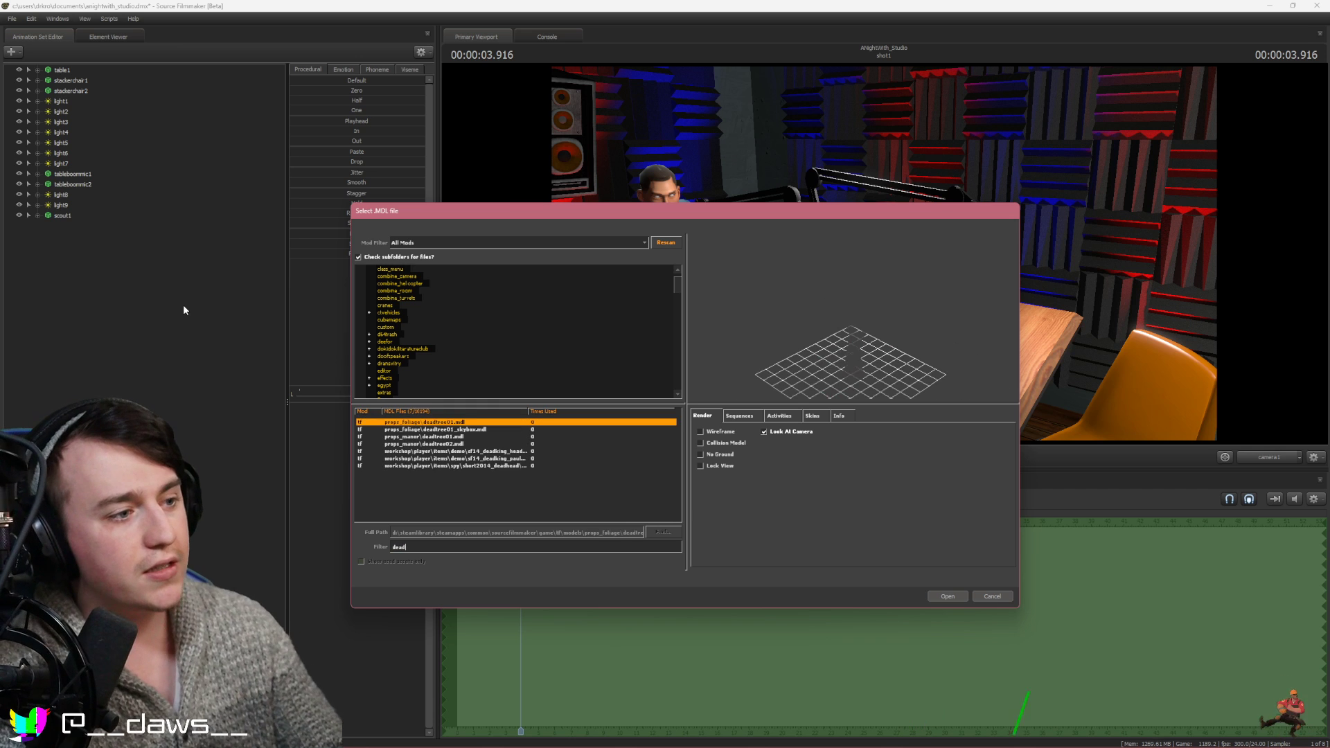
{"action": "key", "text": "BackSpace"}
{"action": "key", "text": "BackSpace"}
{"action": "key", "text": "BackSpace"}
{"action": "key", "text": "BackSpace"}
{"action": "type", "text": "xmas"}
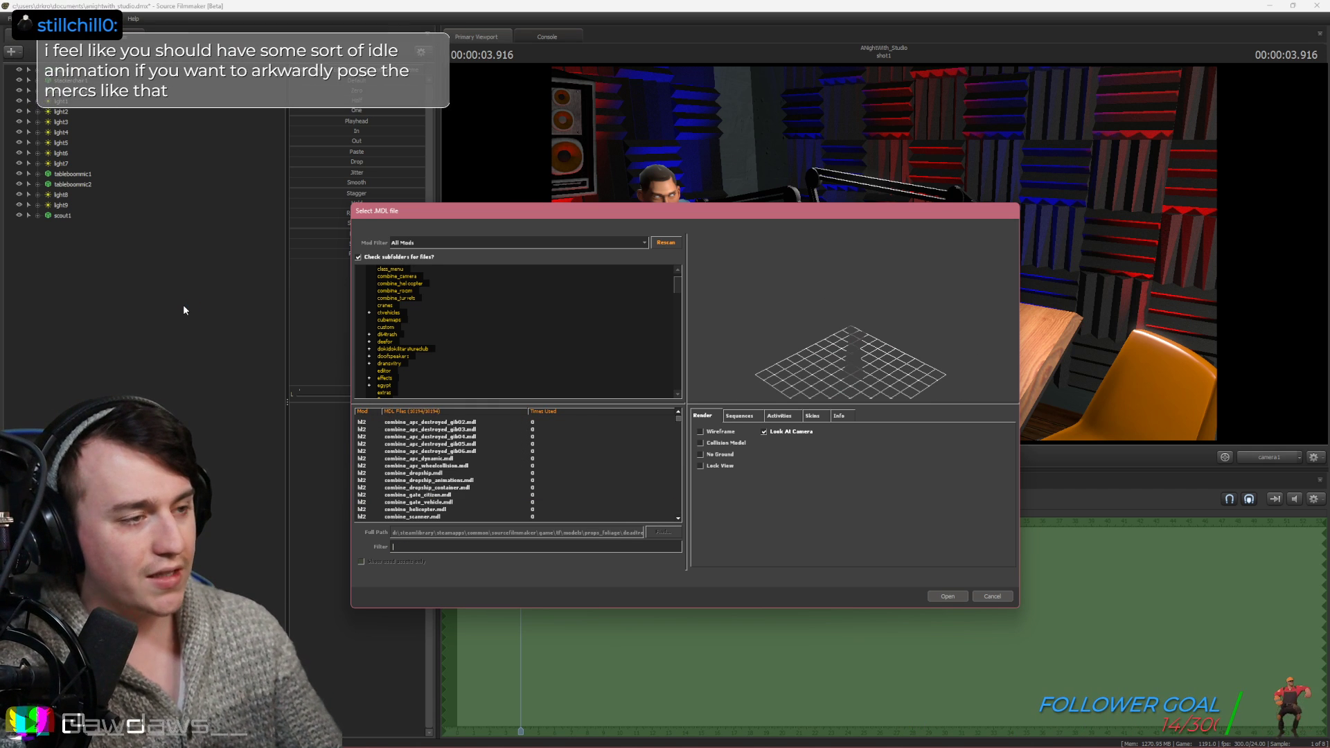
Browse the filtered models to the Scout's xmas2013 jacket and add it to the scene
{"action": "key", "text": "Down"}
{"action": "key", "text": "Down"}
{"action": "key", "text": "Down"}
{"action": "key", "text": "Down"}
{"action": "key", "text": "Down"}
{"action": "key", "text": "Down"}
{"action": "key", "text": "Down"}
{"action": "key", "text": "Down"}
{"action": "key", "text": "Down"}
{"action": "key", "text": "Down"}
{"action": "key", "text": "Down"}
{"action": "key", "text": "Down"}
{"action": "key", "text": "Down"}
{"action": "key", "text": "Down"}
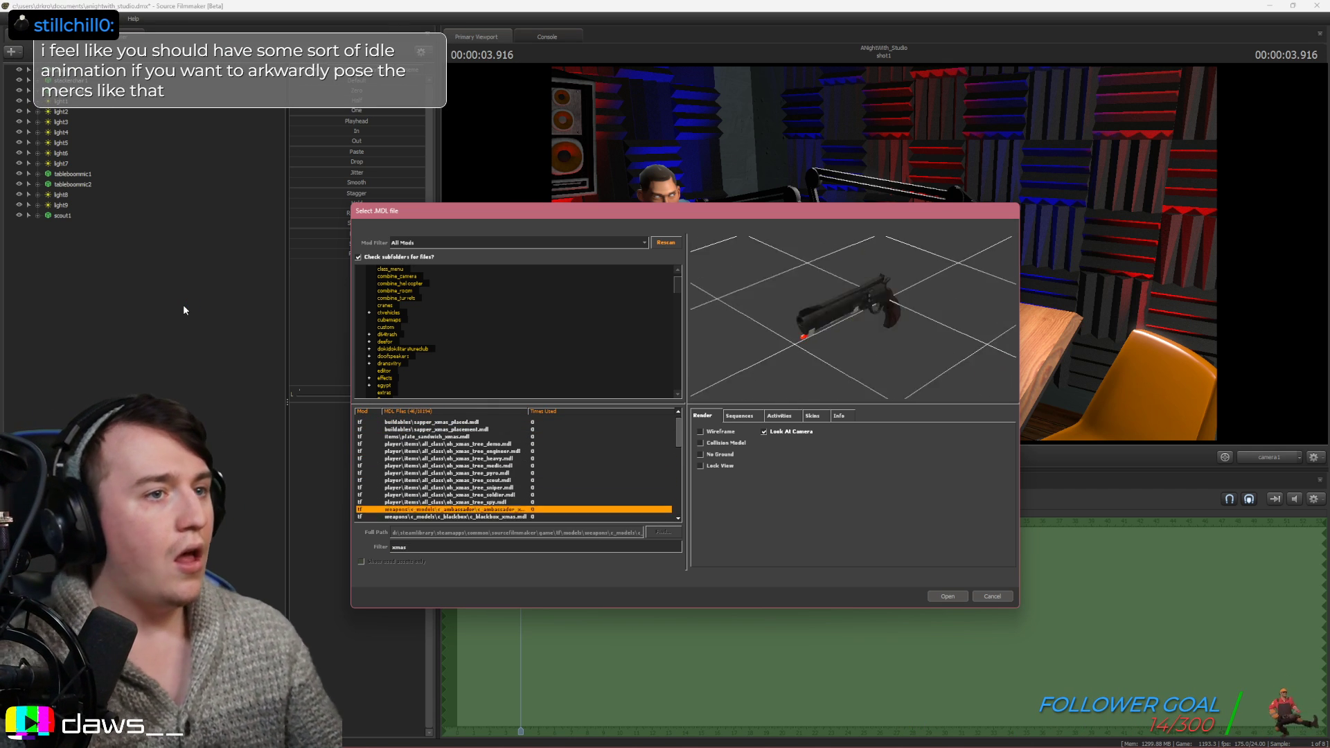
{"action": "key", "text": "Down"}
{"action": "key", "text": "Down"}
{"action": "key", "text": "Down"}
{"action": "key", "text": "Down"}
{"action": "key", "text": "Down"}
{"action": "key", "text": "Down"}
{"action": "key", "text": "Down"}
{"action": "key", "text": "Down"}
{"action": "key", "text": "Down"}
{"action": "key", "text": "Down"}
{"action": "key", "text": "Down"}
{"action": "key", "text": "Down"}
{"action": "key", "text": "Down"}
{"action": "key", "text": "Down"}
{"action": "key", "text": "Down"}
{"action": "key", "text": "Down"}
{"action": "key", "text": "Down"}
{"action": "key", "text": "Down"}
{"action": "key", "text": "Down"}
{"action": "key", "text": "Down"}
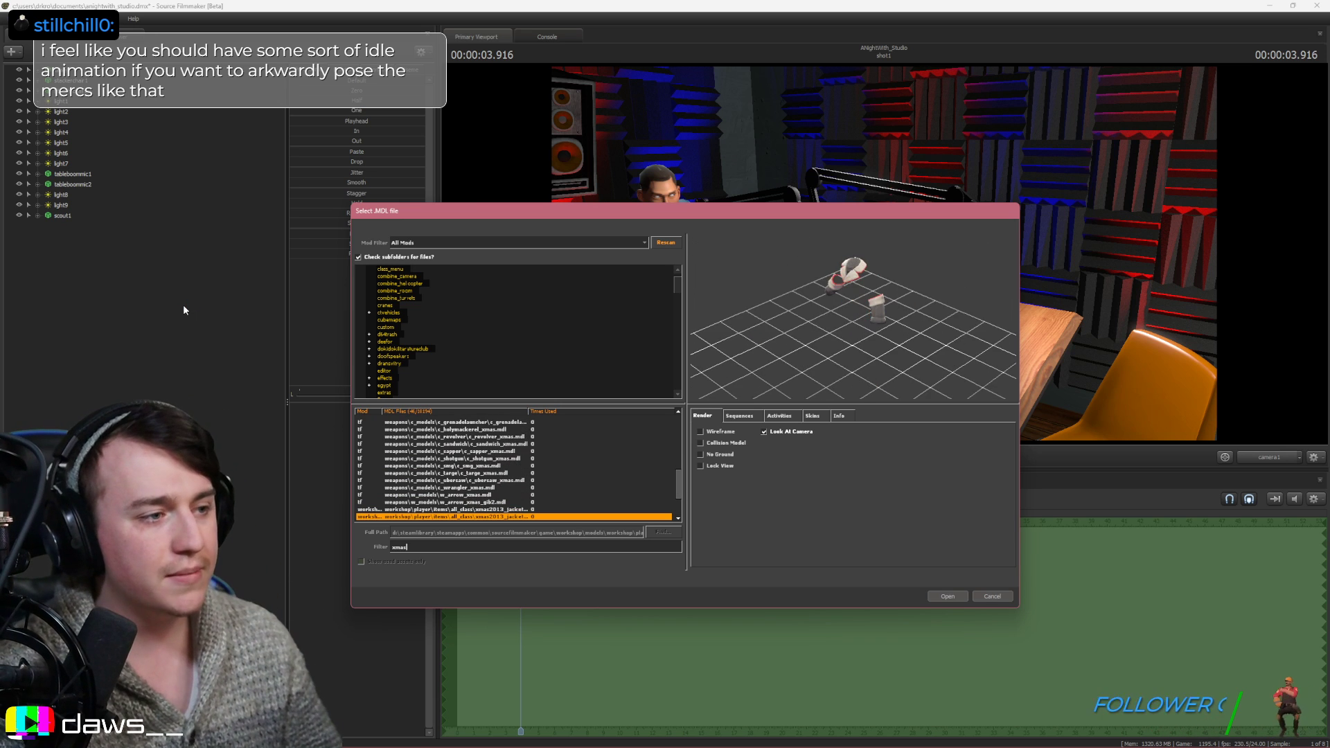
{"action": "key", "text": "Return"}
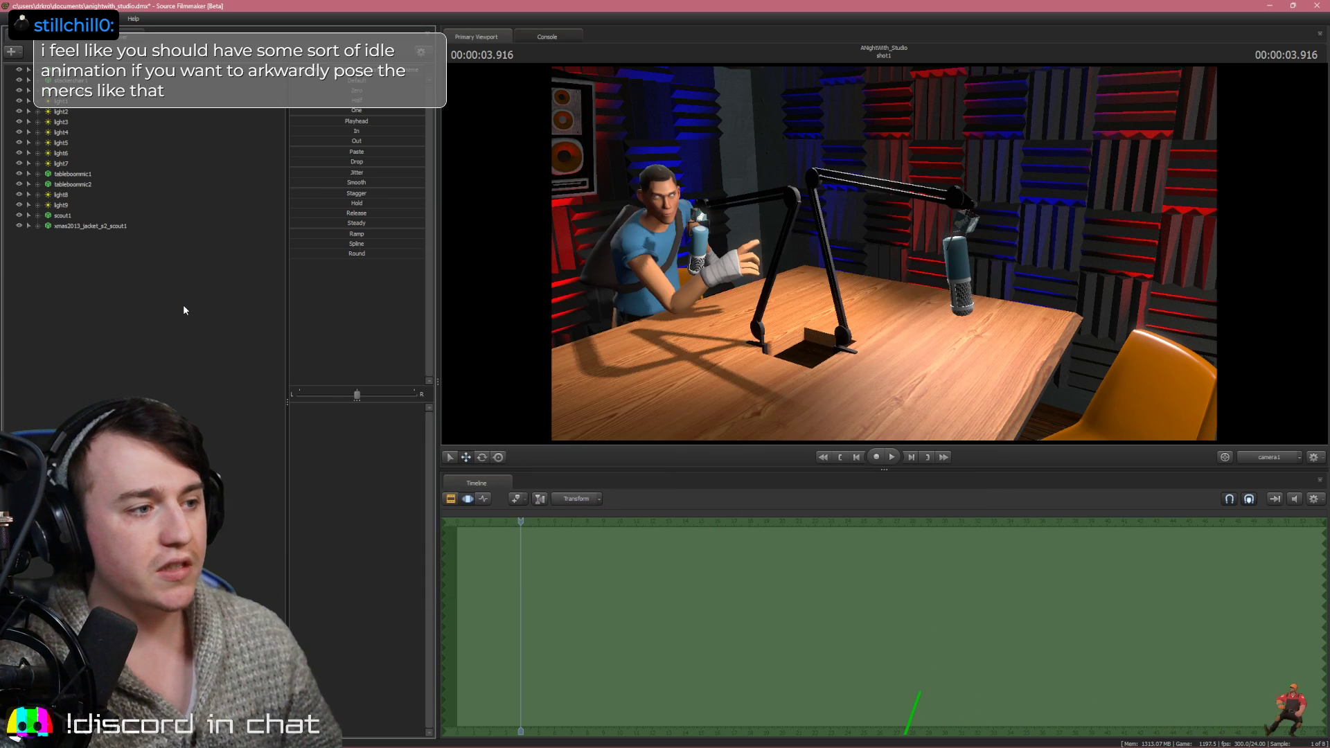
Change the jacket's skin to the blue version and lock the jacket to the Scout so he wears it
{"action": "left_click", "coordinate": [61, 226]}
{"action": "right_click", "coordinate": [67, 226]}
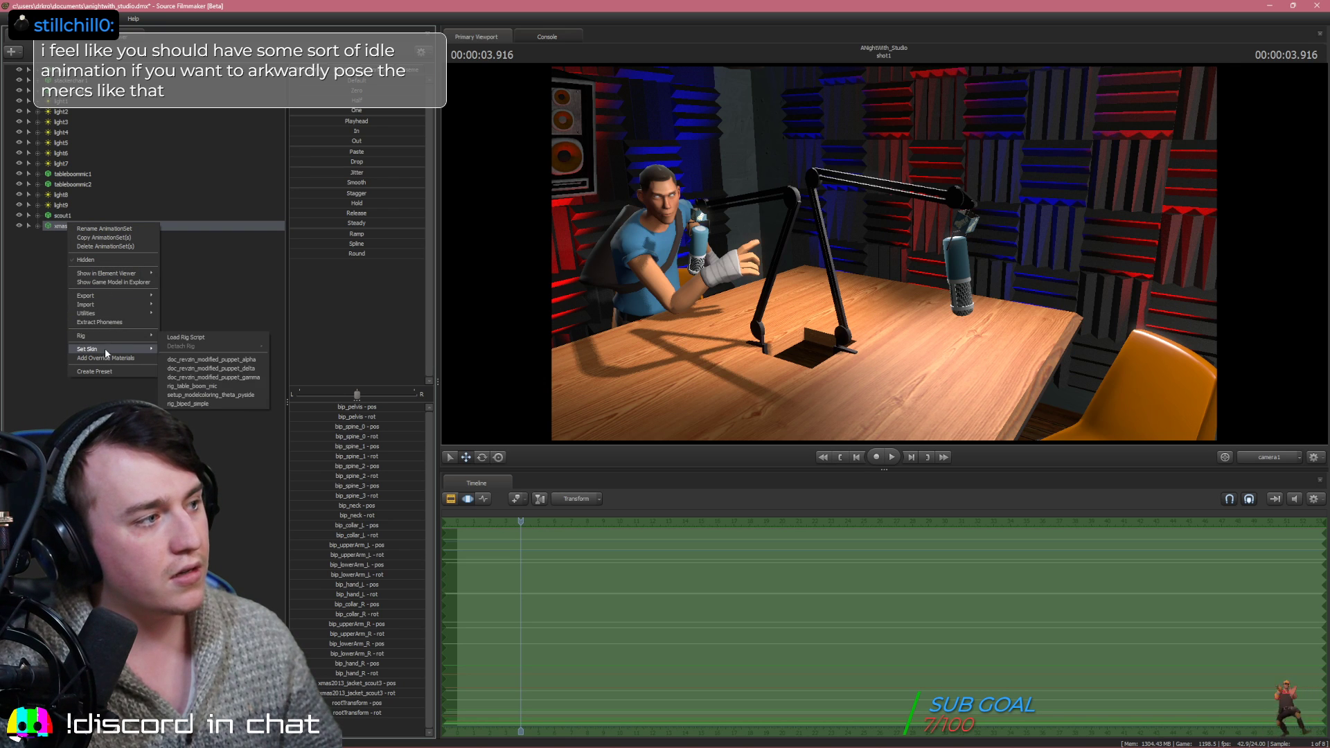
{"action": "mouse_move", "coordinate": [105, 348]}
{"action": "left_click", "coordinate": [169, 360]}
{"action": "right_click", "coordinate": [77, 230]}
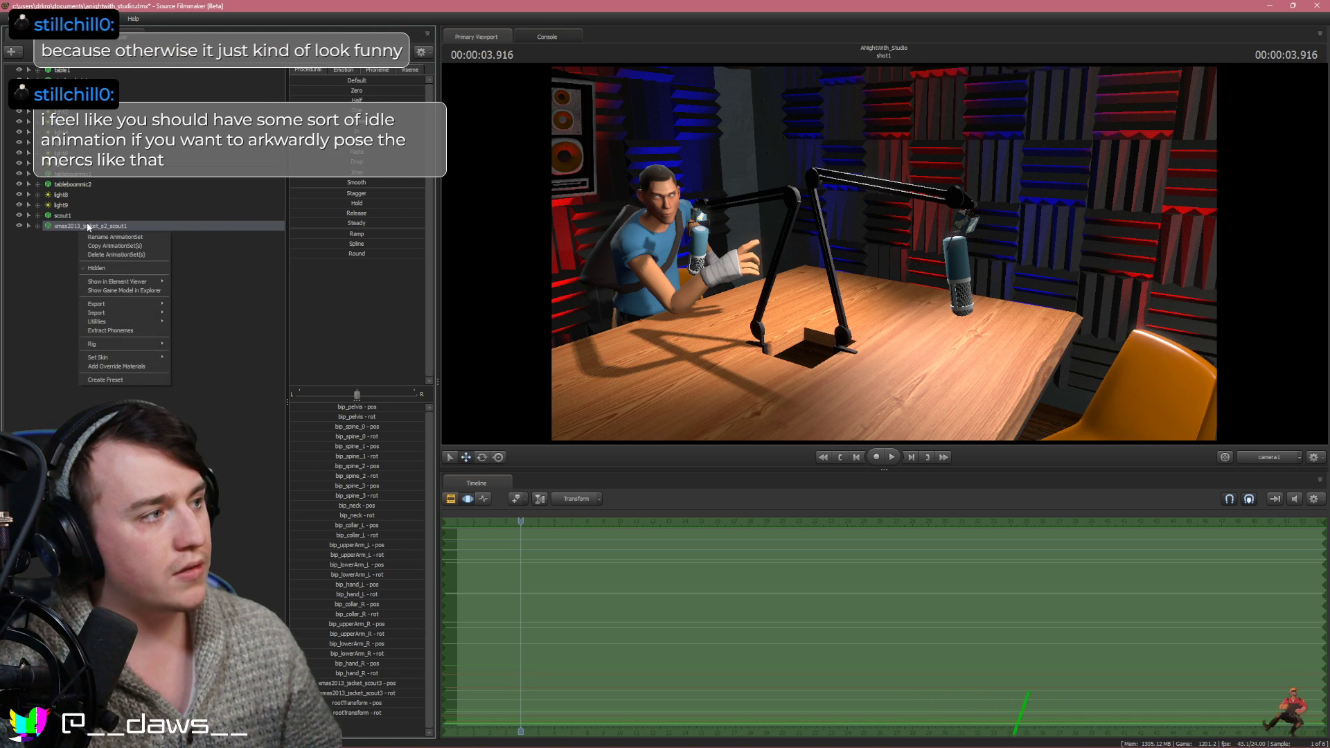
{"action": "mouse_move", "coordinate": [128, 345]}
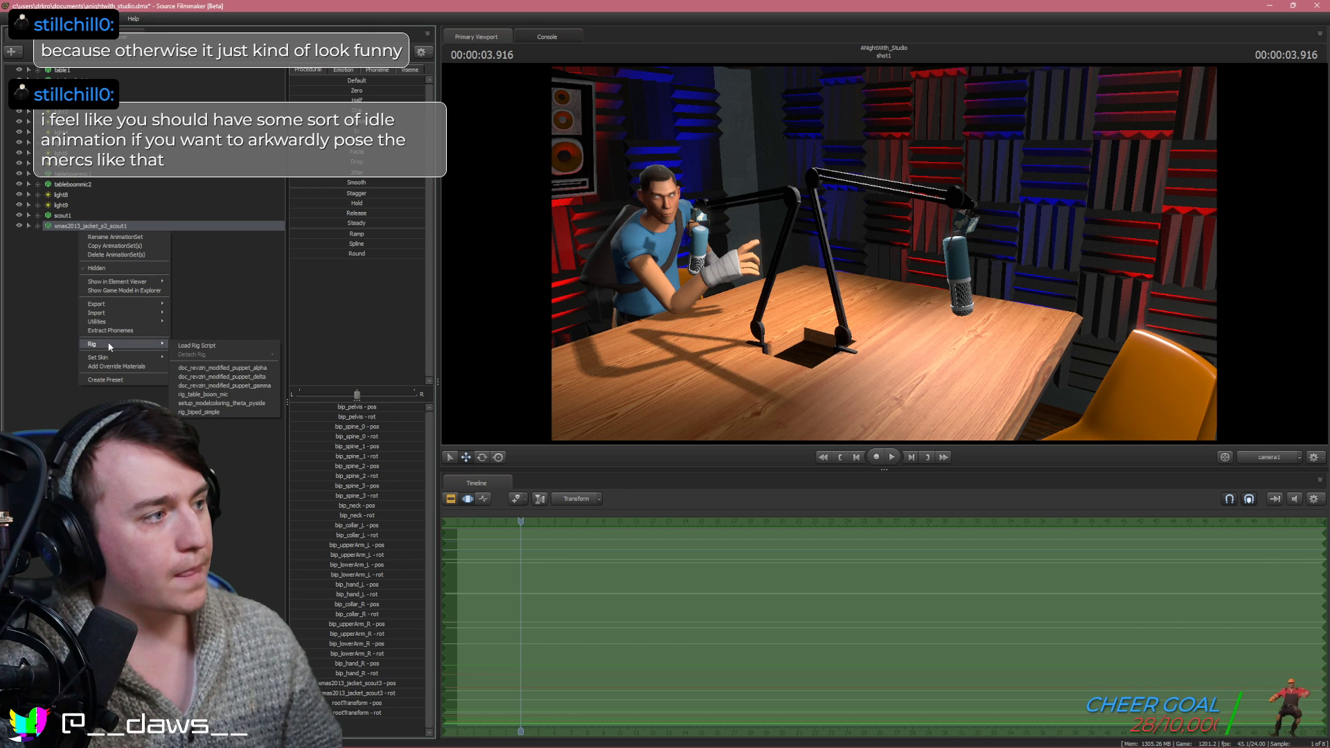
{"action": "left_click", "coordinate": [15, 356]}
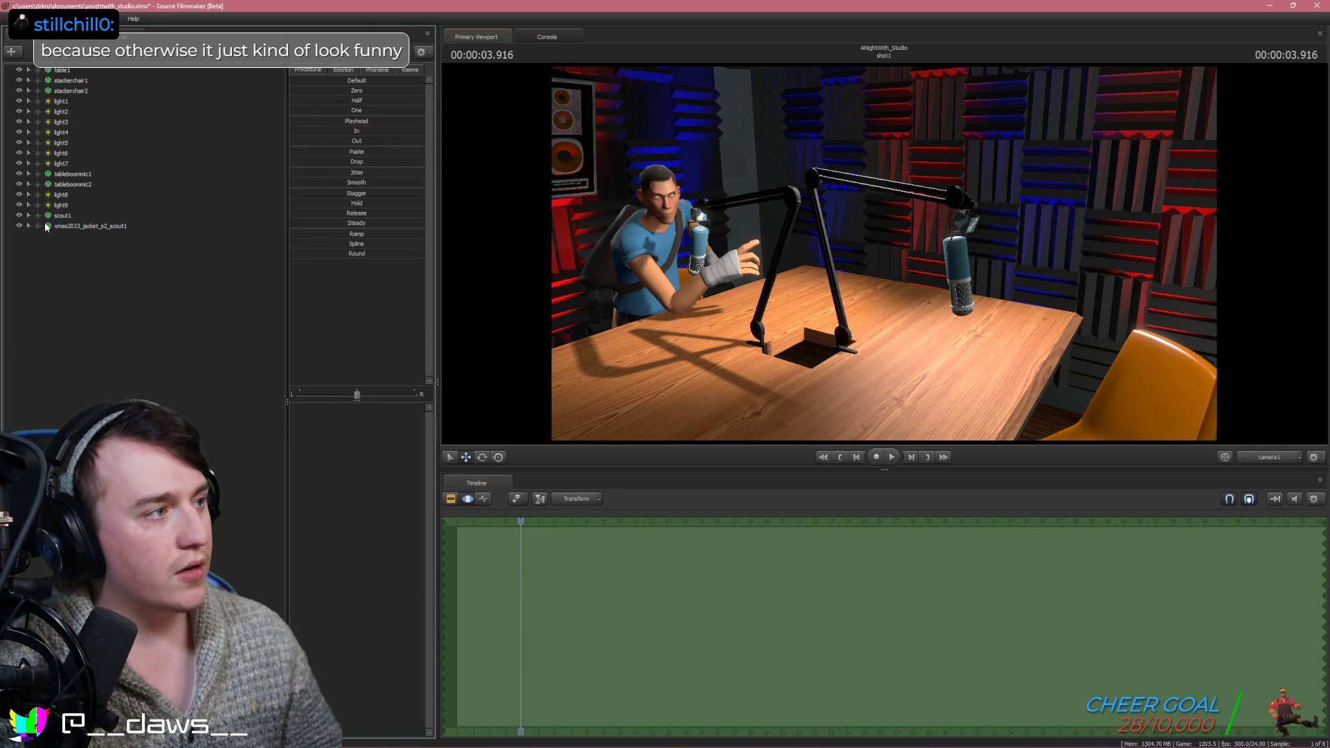
{"action": "left_click", "coordinate": [68, 226]}
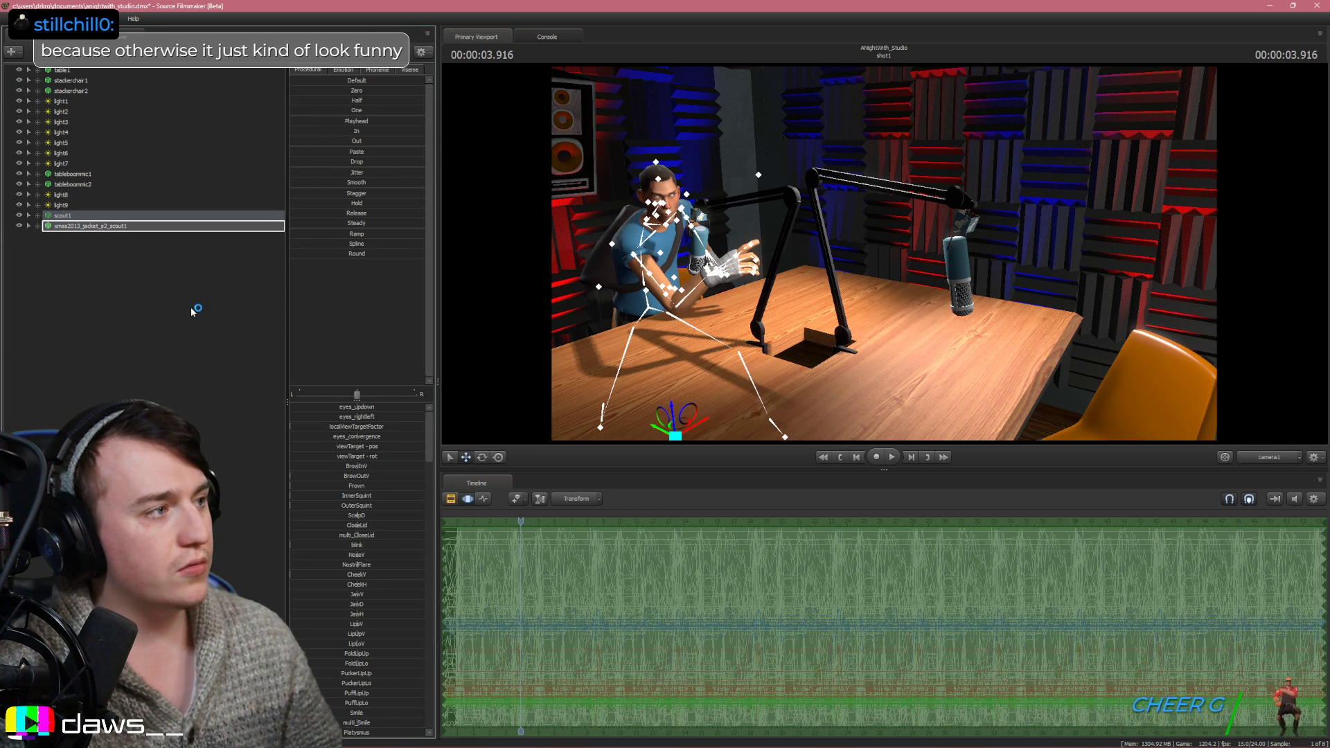
{"action": "left_click_drag", "start_coordinate": [344, 91], "coordinate": [512, 103]}
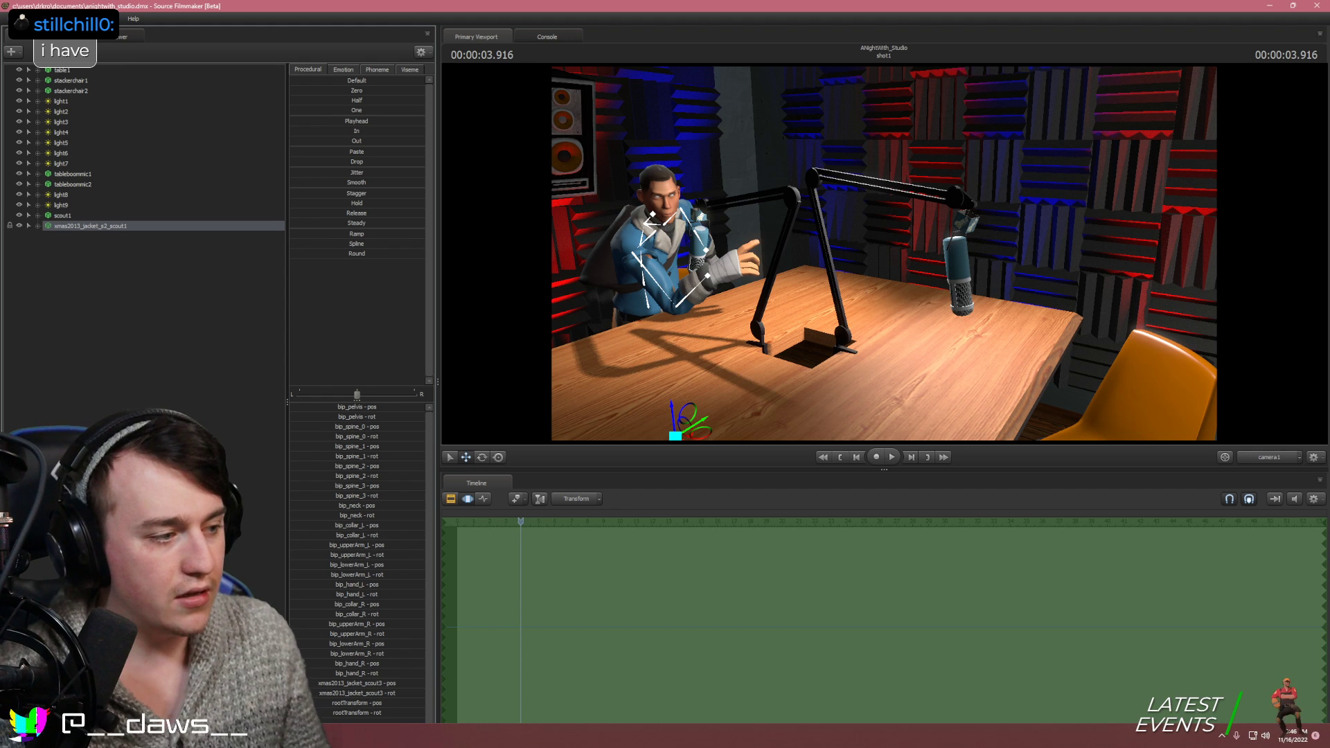
Switch to the desktop search and launch Google Chrome
{"action": "key", "text": "super"}
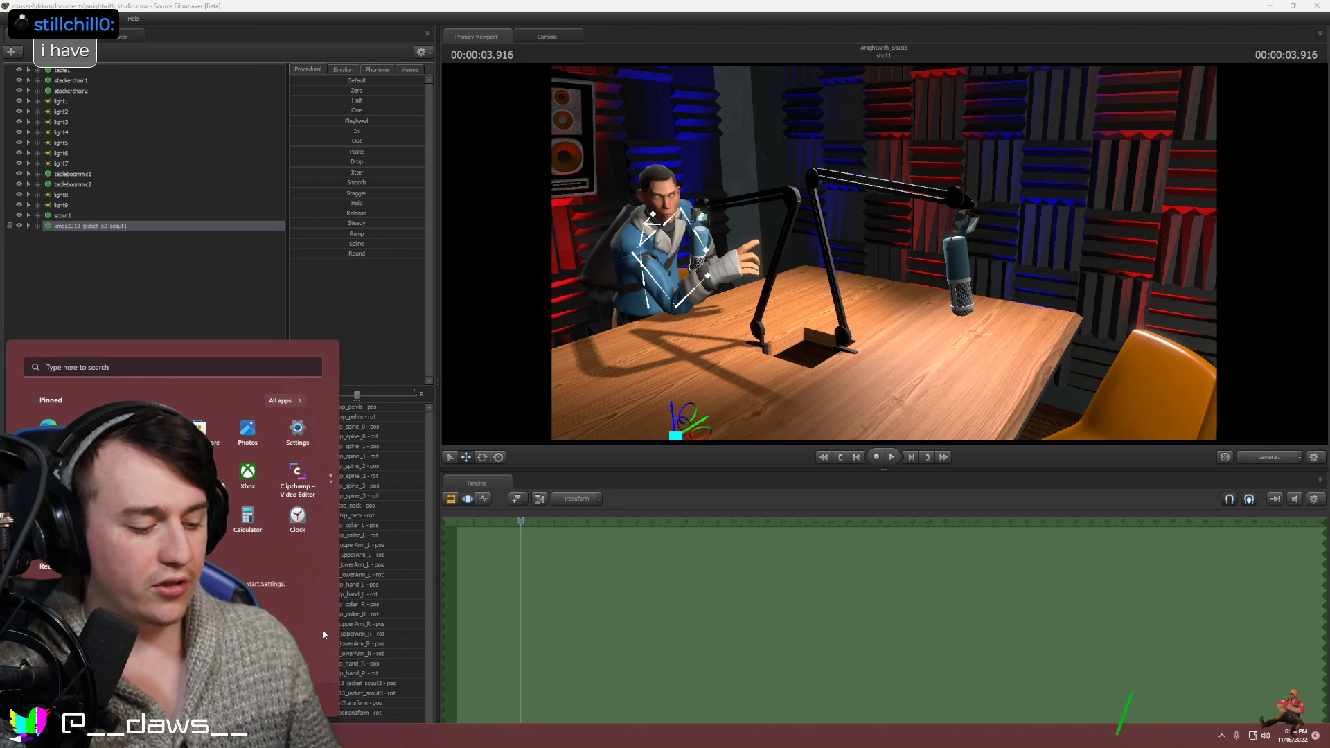
{"action": "type", "text": "chrome"}
{"action": "key", "text": "Return"}
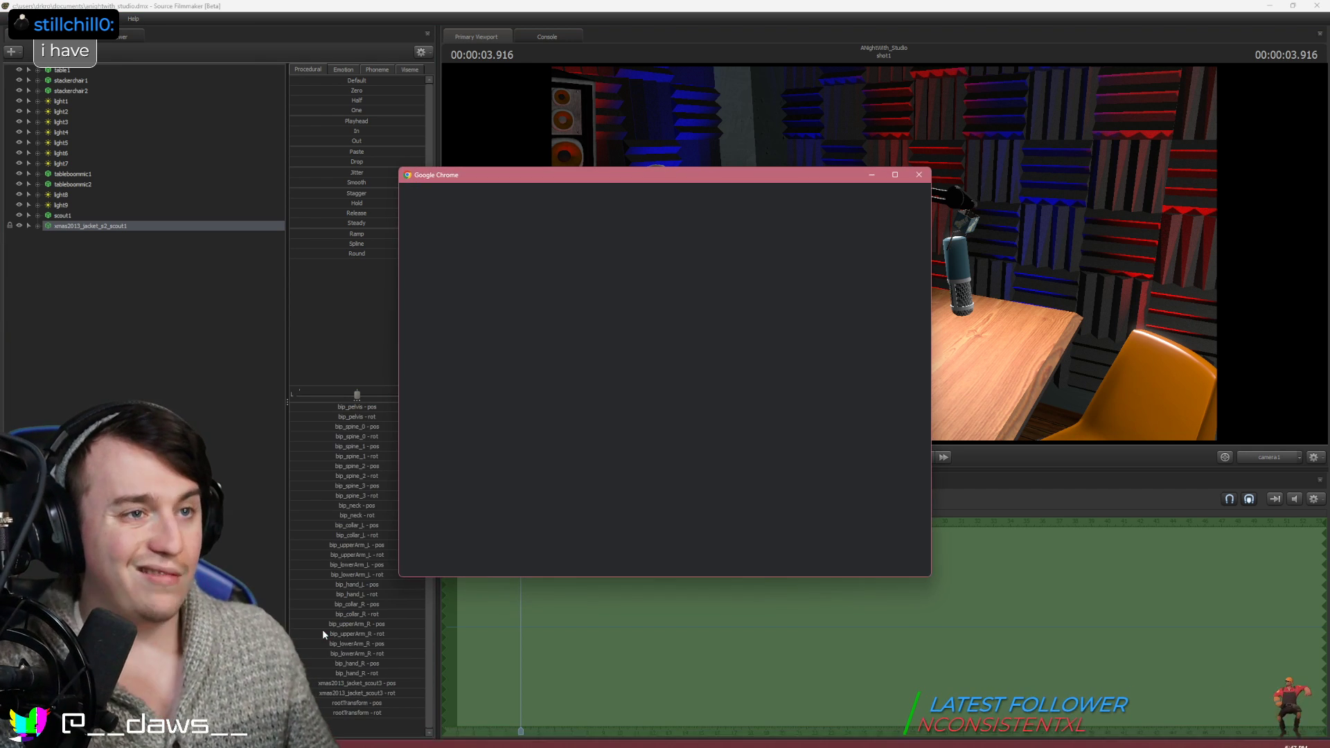
Switch to Chrome, examine the "A Night With" episode's studio scene at full screen as a reference, and return to Source Filmmaker
{"action": "left_click", "coordinate": [665, 418]}
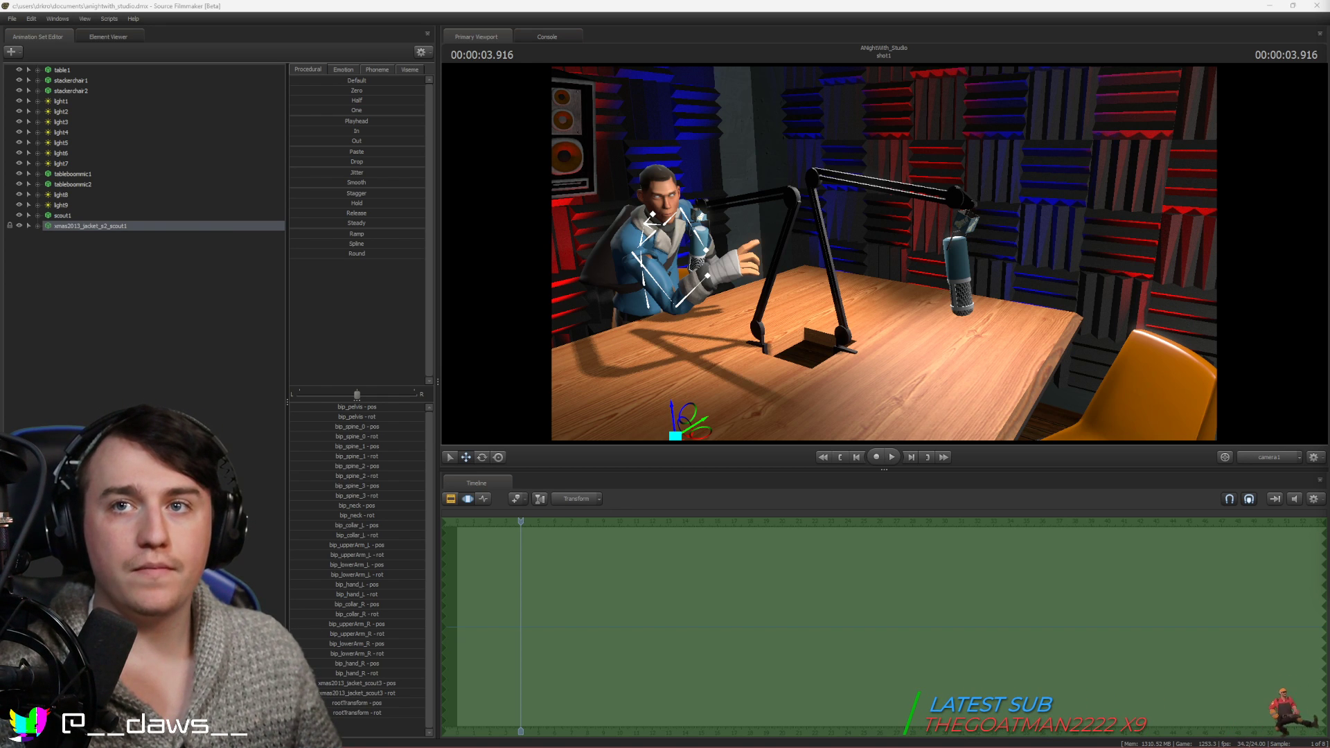
{"action": "left_click_drag", "start_coordinate": [1329, 367], "coordinate": [796, 0]}
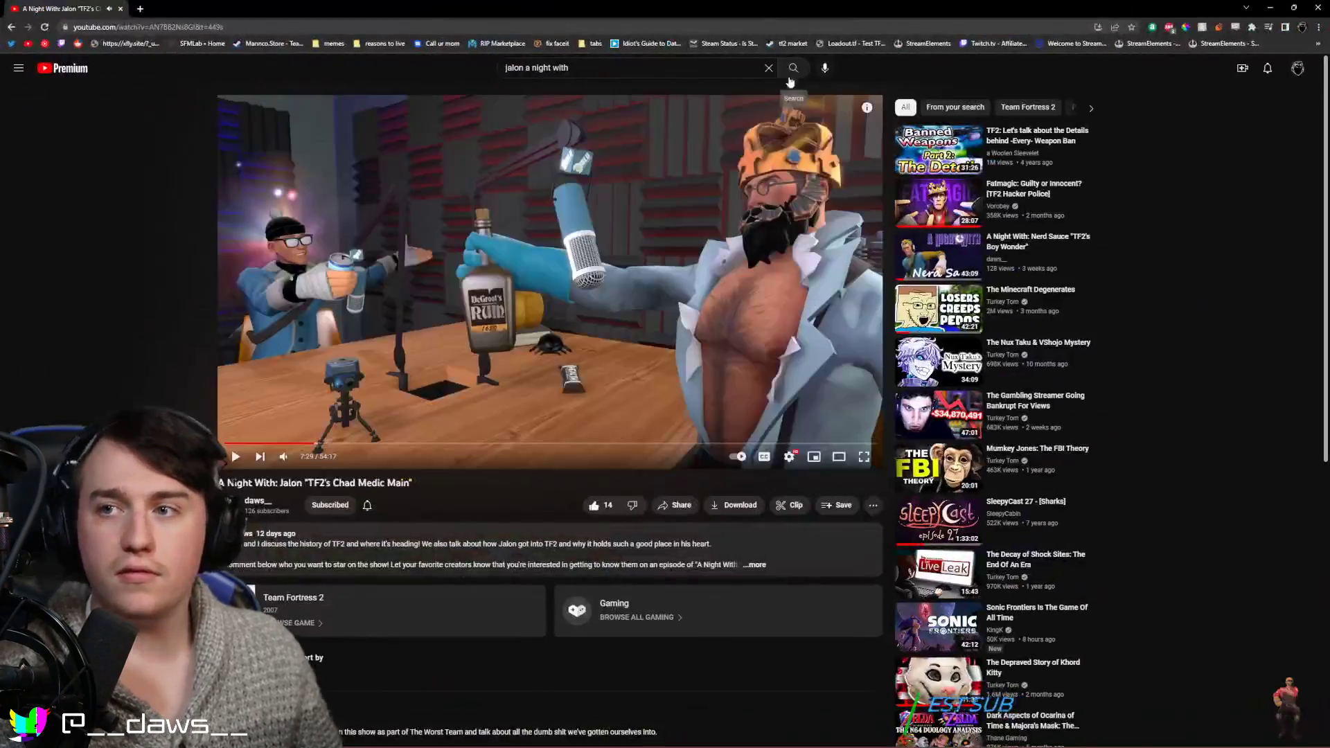
{"action": "left_click", "coordinate": [839, 456]}
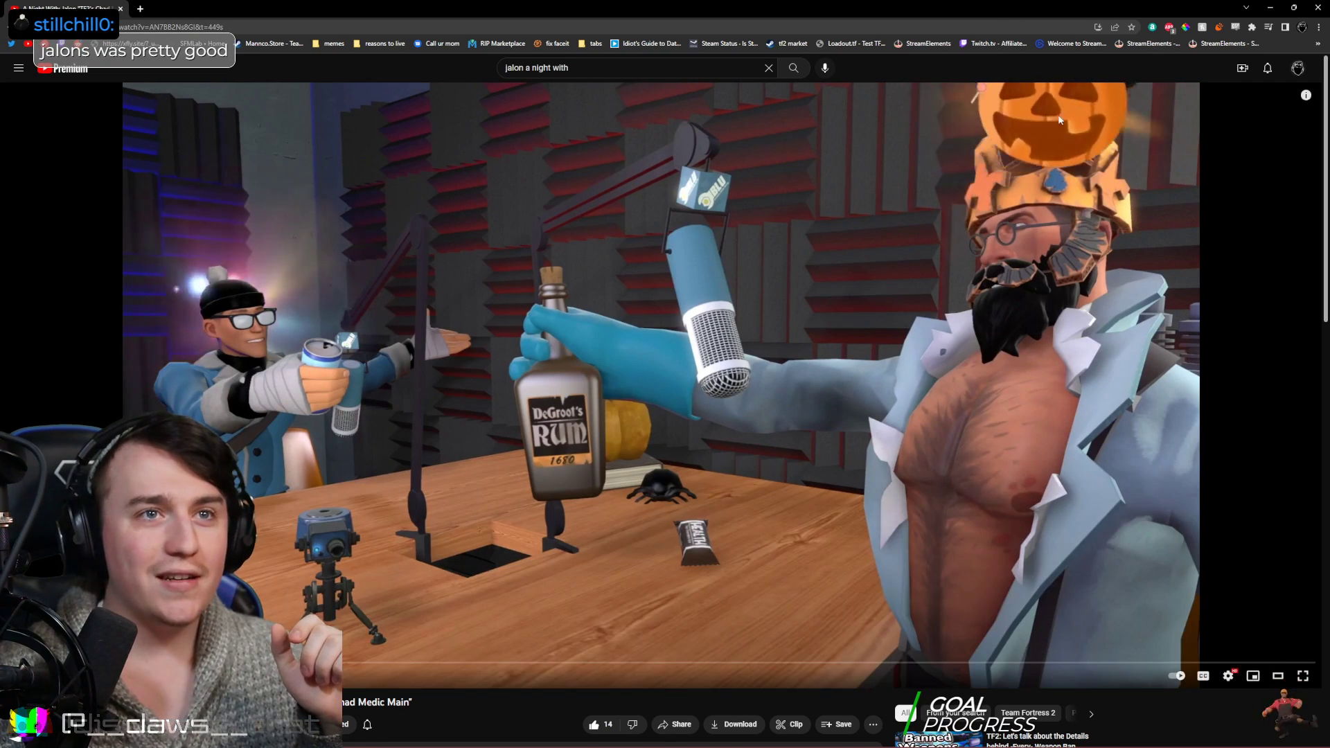
{"action": "key", "text": "f"}
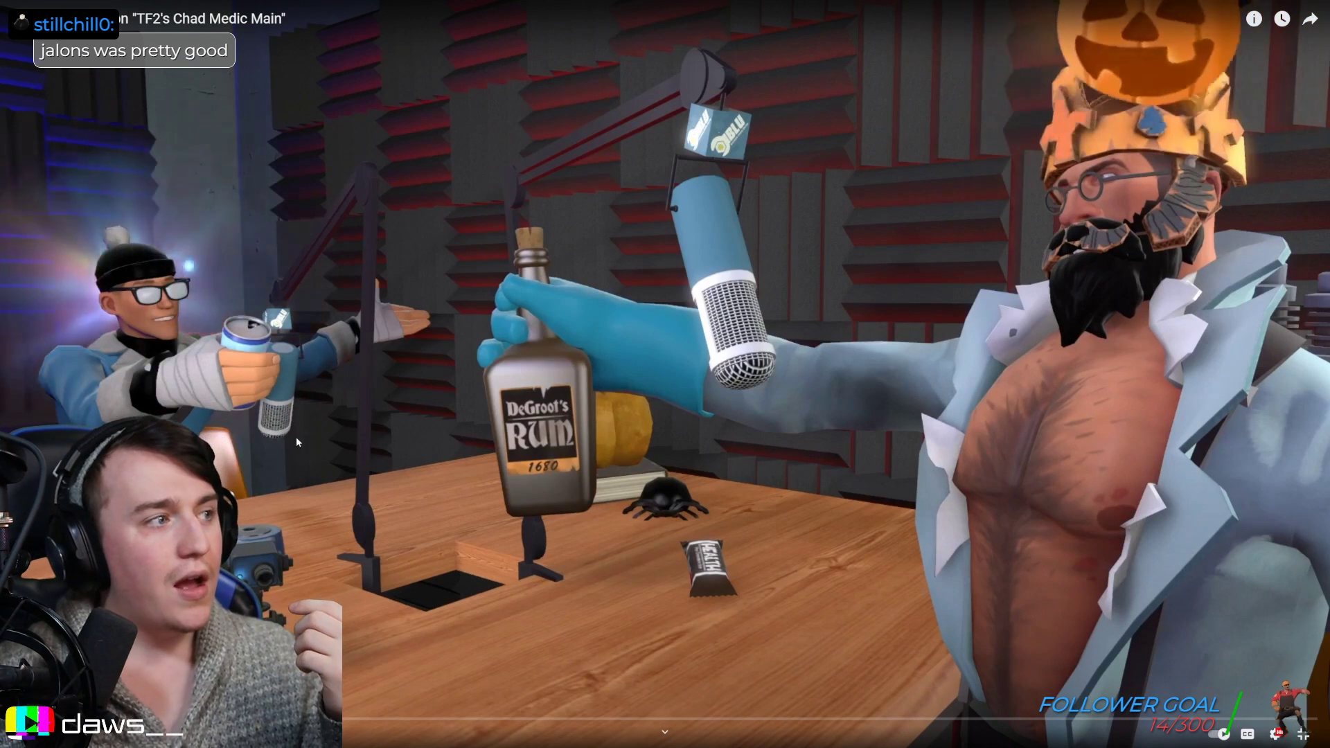
{"action": "left_click", "coordinate": [1313, 742]}
{"action": "left_click_drag", "start_coordinate": [763, 3], "coordinate": [1329, 41]}
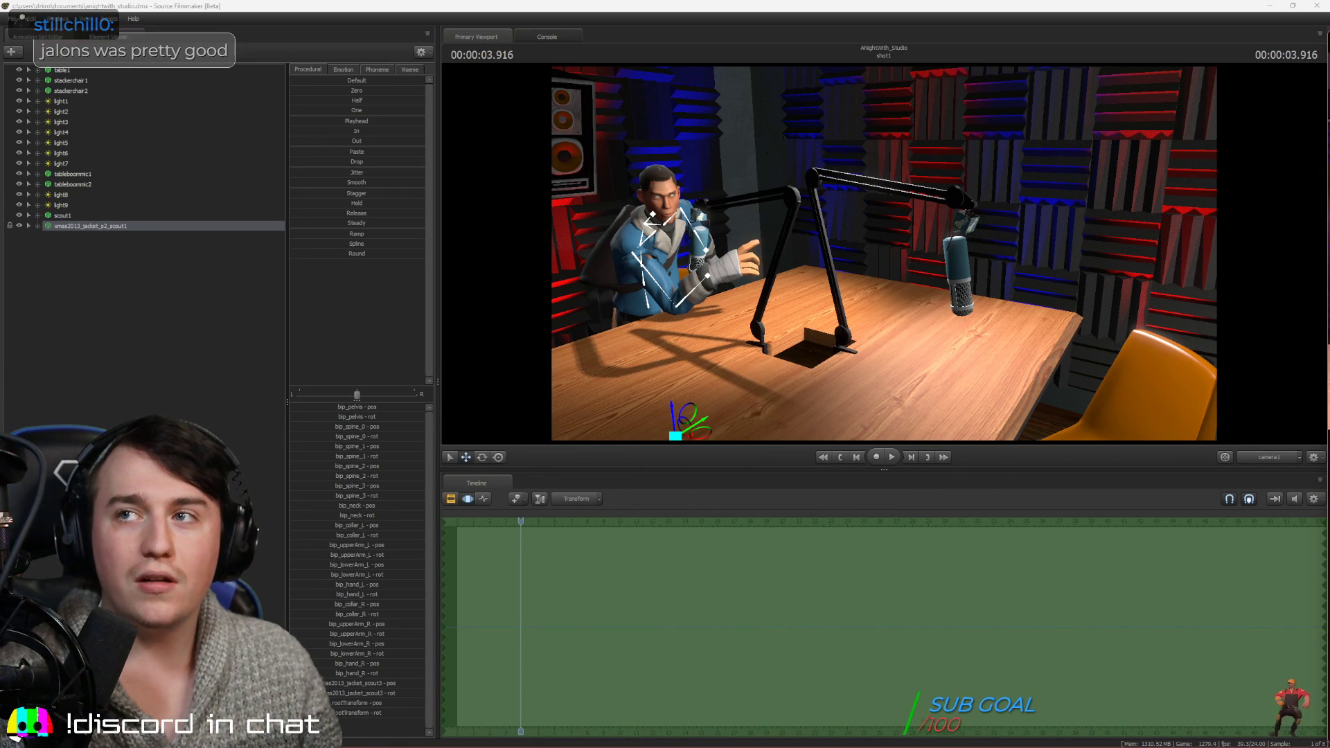
{"action": "left_click", "coordinate": [1294, 281]}
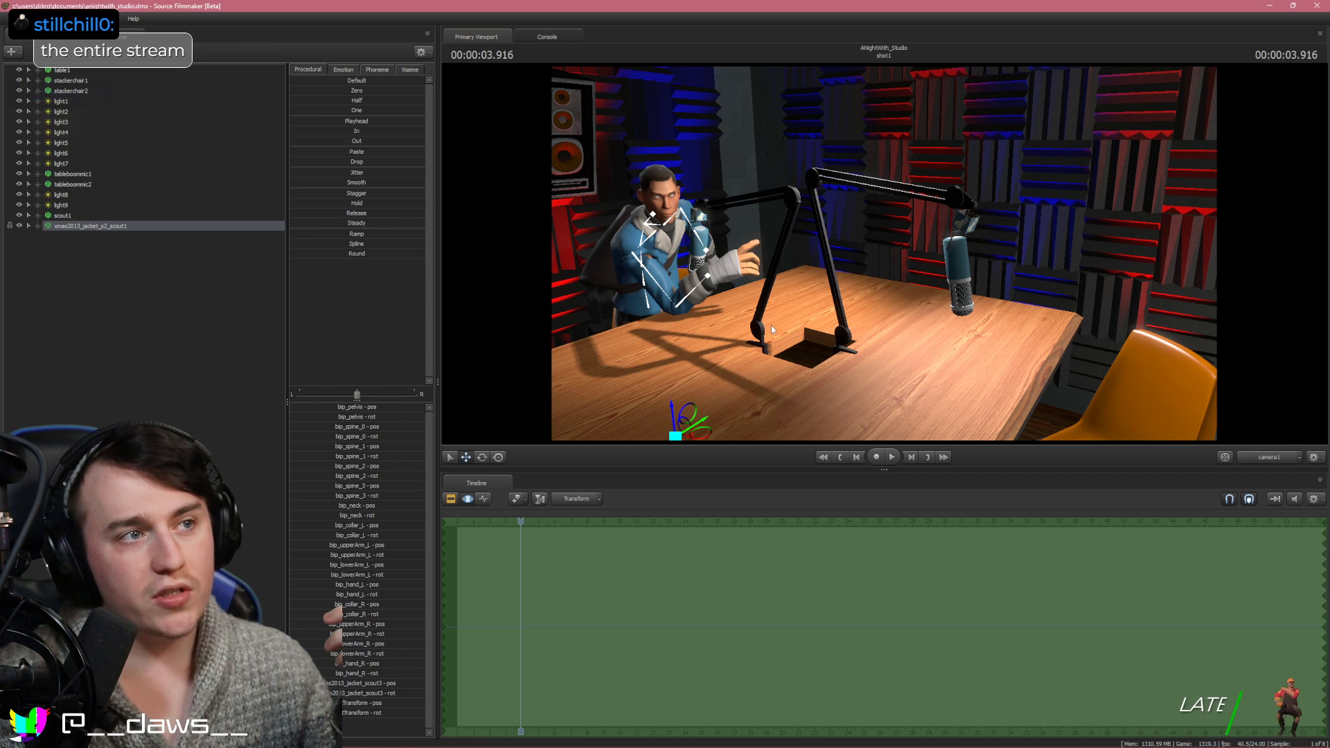
Start an animation set for a new model and filter the model list by "coldsnap"
{"action": "left_click", "coordinate": [160, 347]}
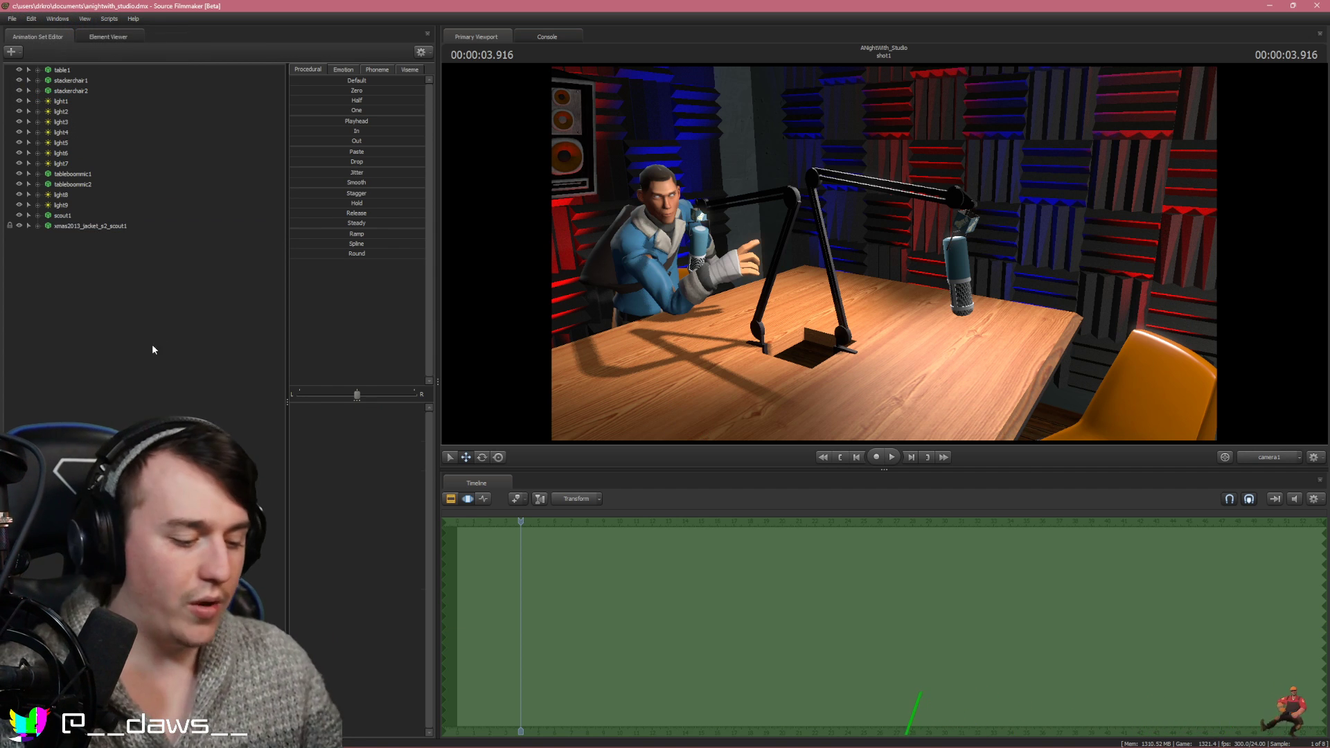
{"action": "right_click", "coordinate": [159, 335]}
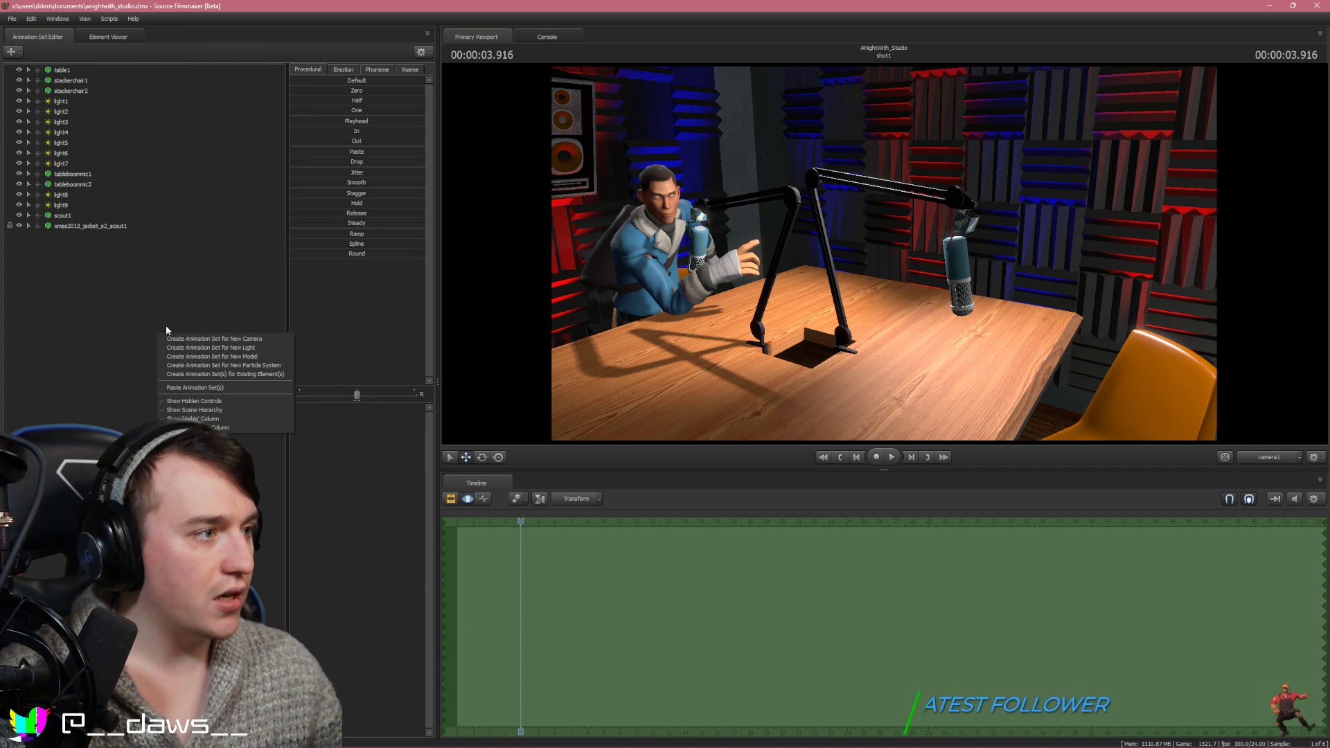
{"action": "left_click", "coordinate": [239, 356]}
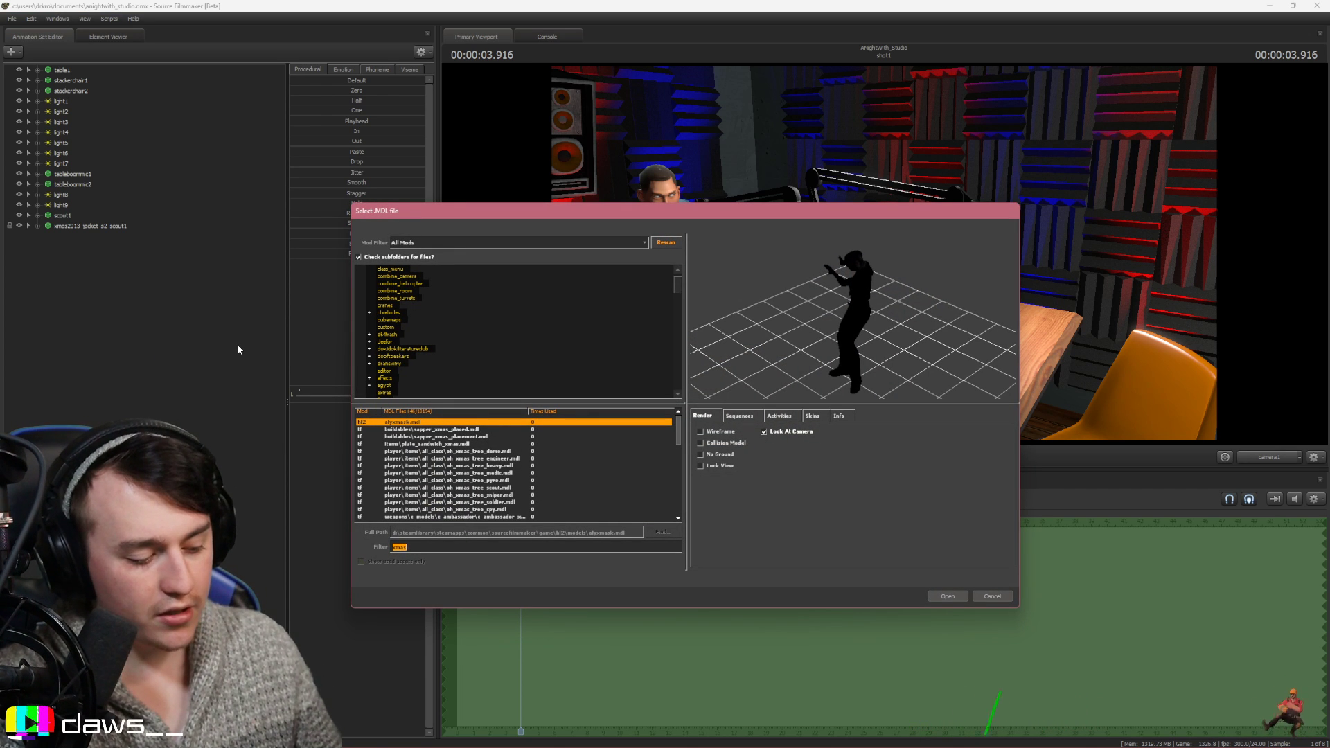
{"action": "type", "text": "w"}
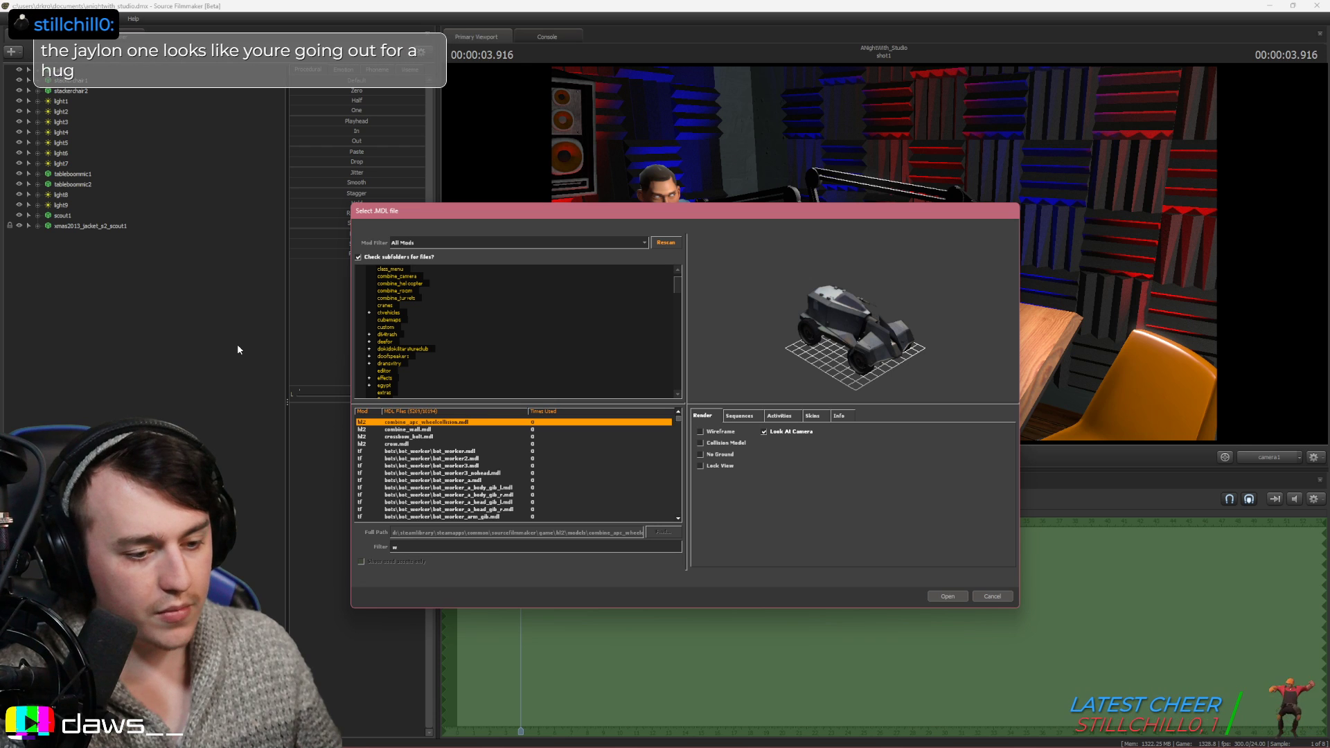
{"action": "key", "text": "BackSpace"}
{"action": "type", "text": "coldsnap"}
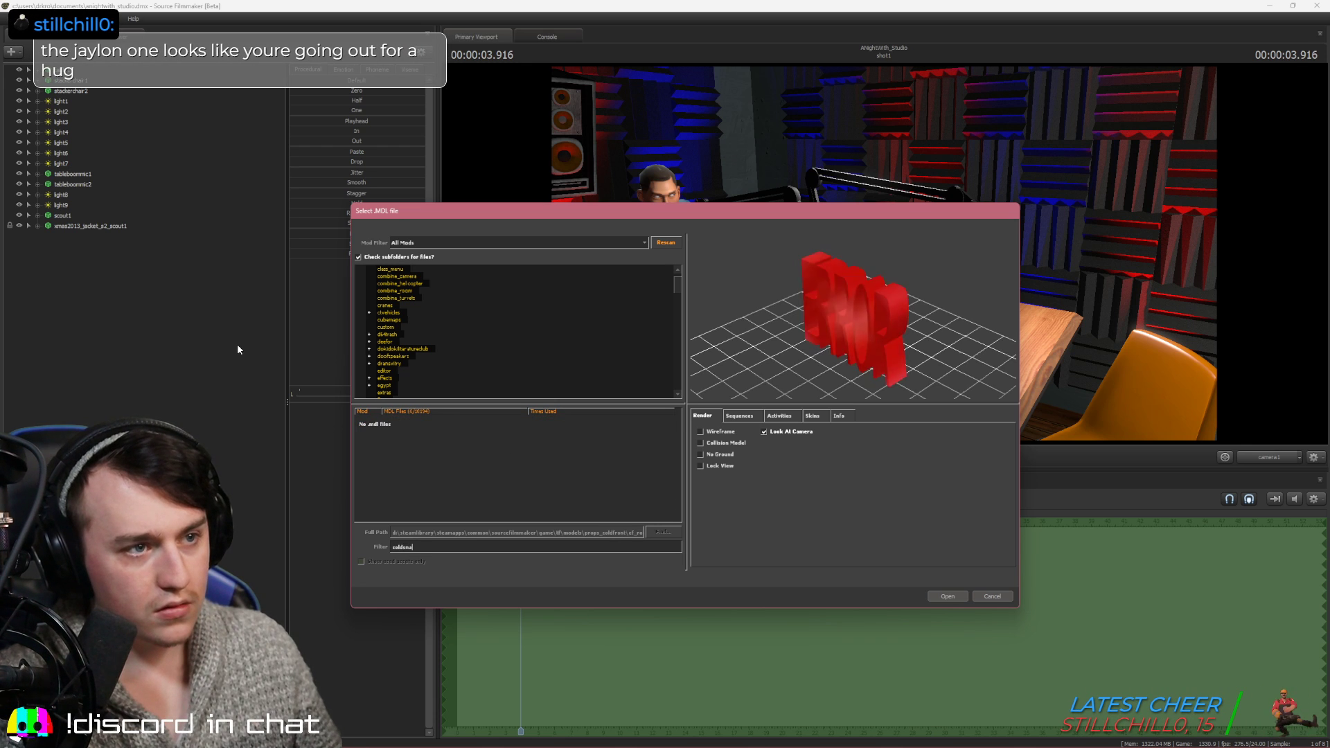
Replace the model list filter with "beanie"
{"action": "key", "text": "BackSpace"}
{"action": "key", "text": "BackSpace"}
{"action": "key", "text": "BackSpace"}
{"action": "key", "text": "BackSpace"}
{"action": "key", "text": "BackSpace"}
{"action": "key", "text": "BackSpace"}
{"action": "key", "text": "BackSpace"}
{"action": "key", "text": "BackSpace"}
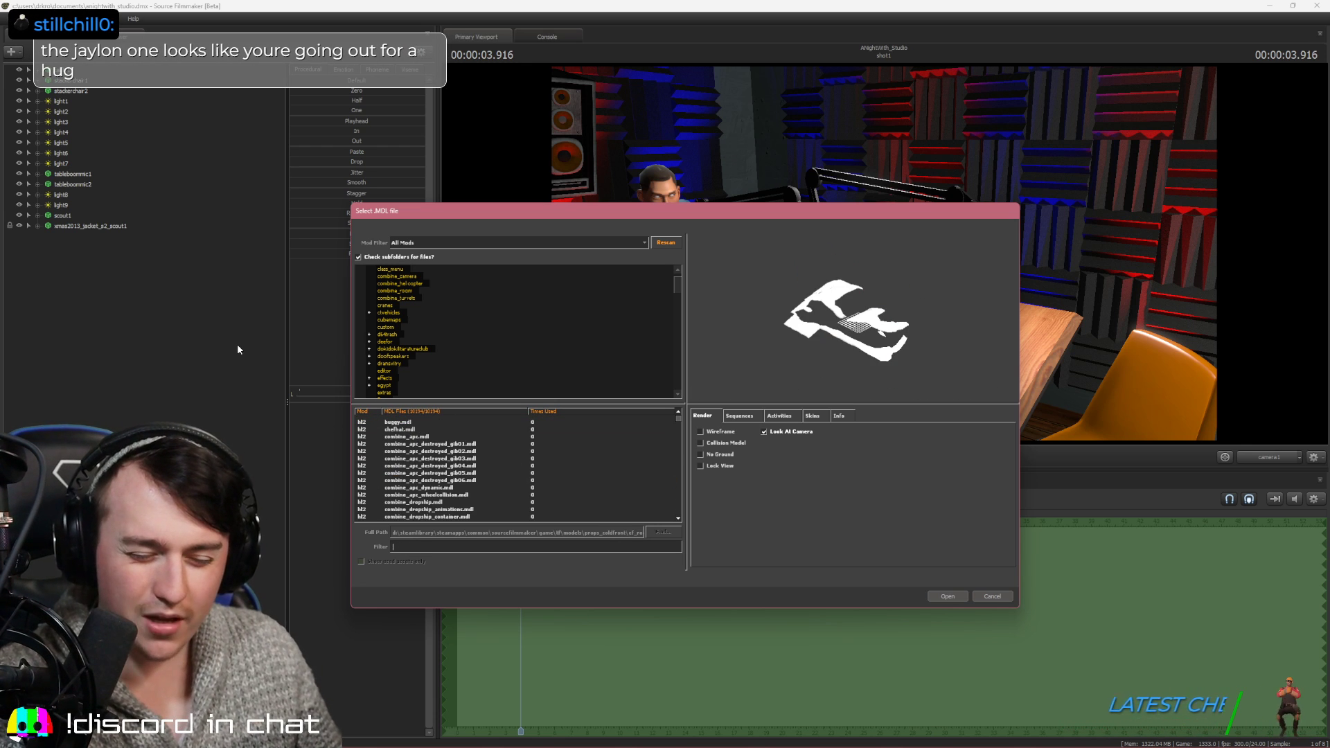
{"action": "type", "text": "beanie"}
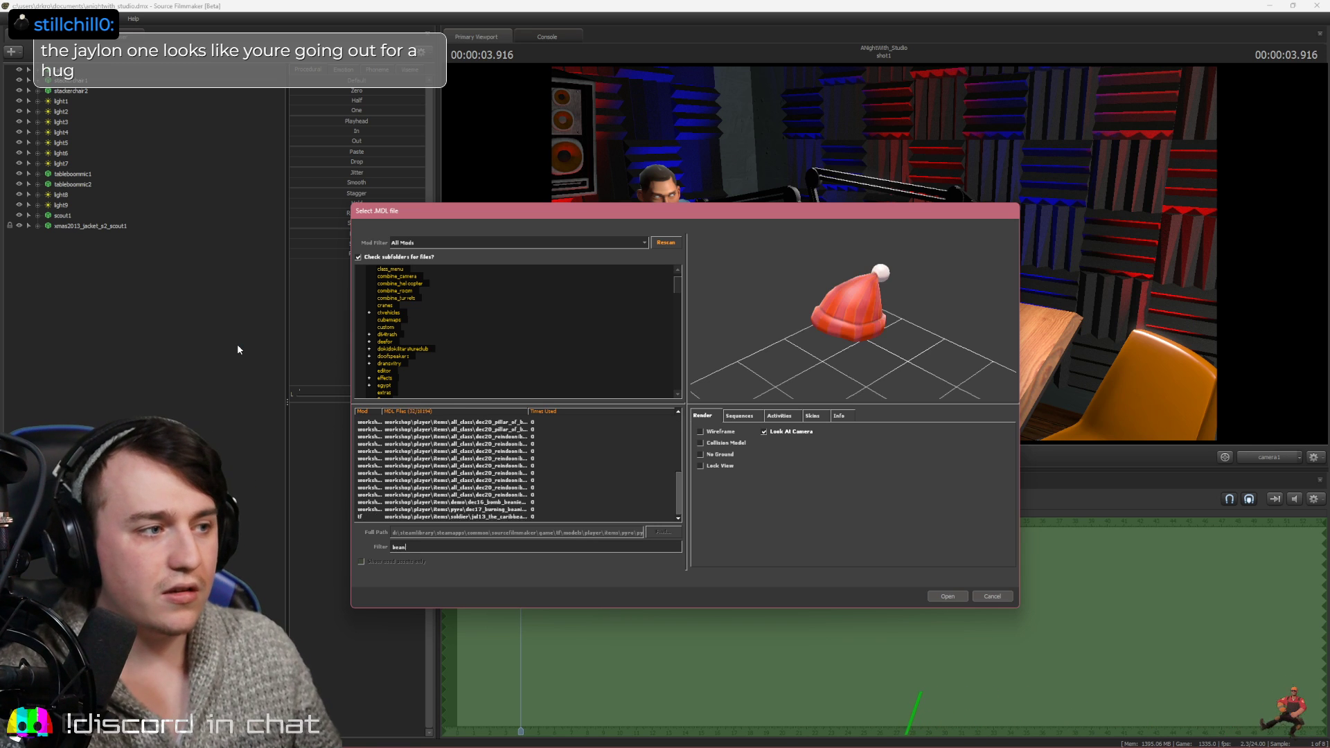
Browse the filtered beanies, try adding a red briskweather beanie to the scene, and undo the addition
{"action": "key", "text": "Down"}
{"action": "key", "text": "Down"}
{"action": "key", "text": "Down"}
{"action": "key", "text": "Down"}
{"action": "key", "text": "Down"}
{"action": "key", "text": "Down"}
{"action": "key", "text": "Down"}
{"action": "key", "text": "Down"}
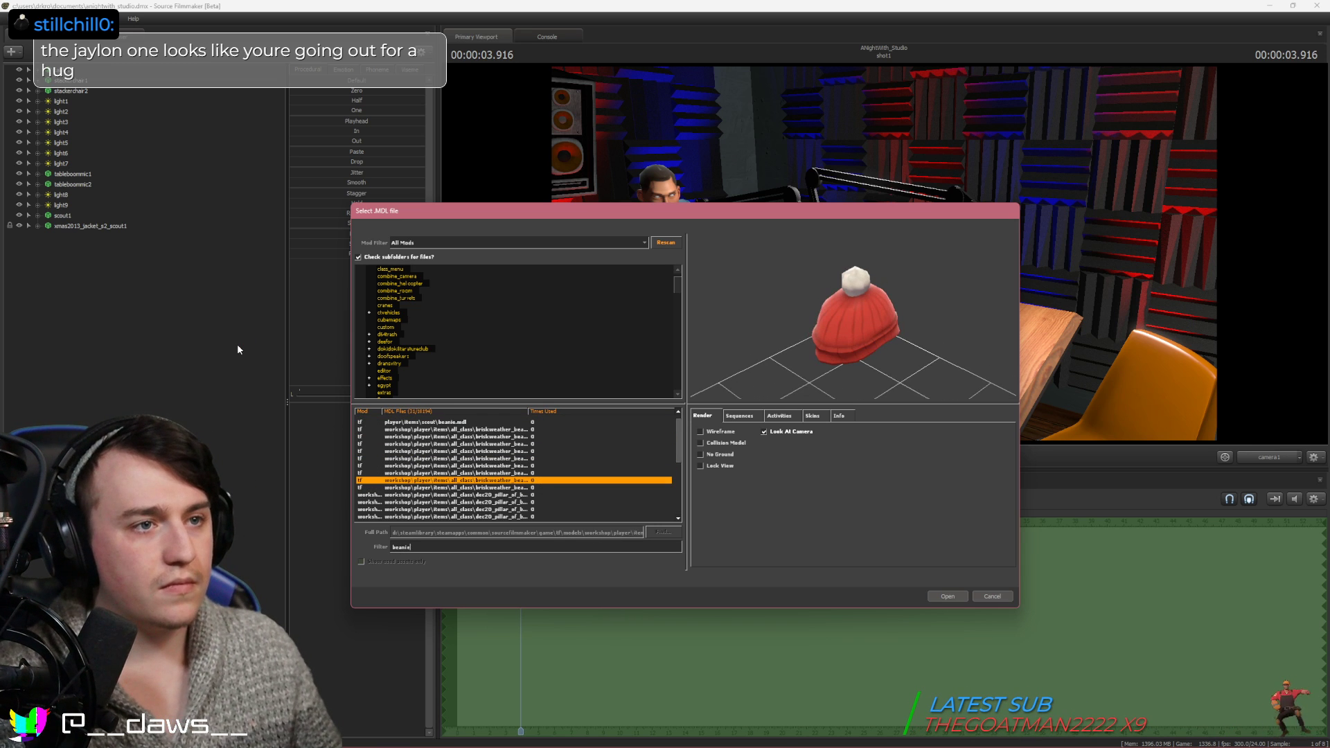
{"action": "key", "text": "Up"}
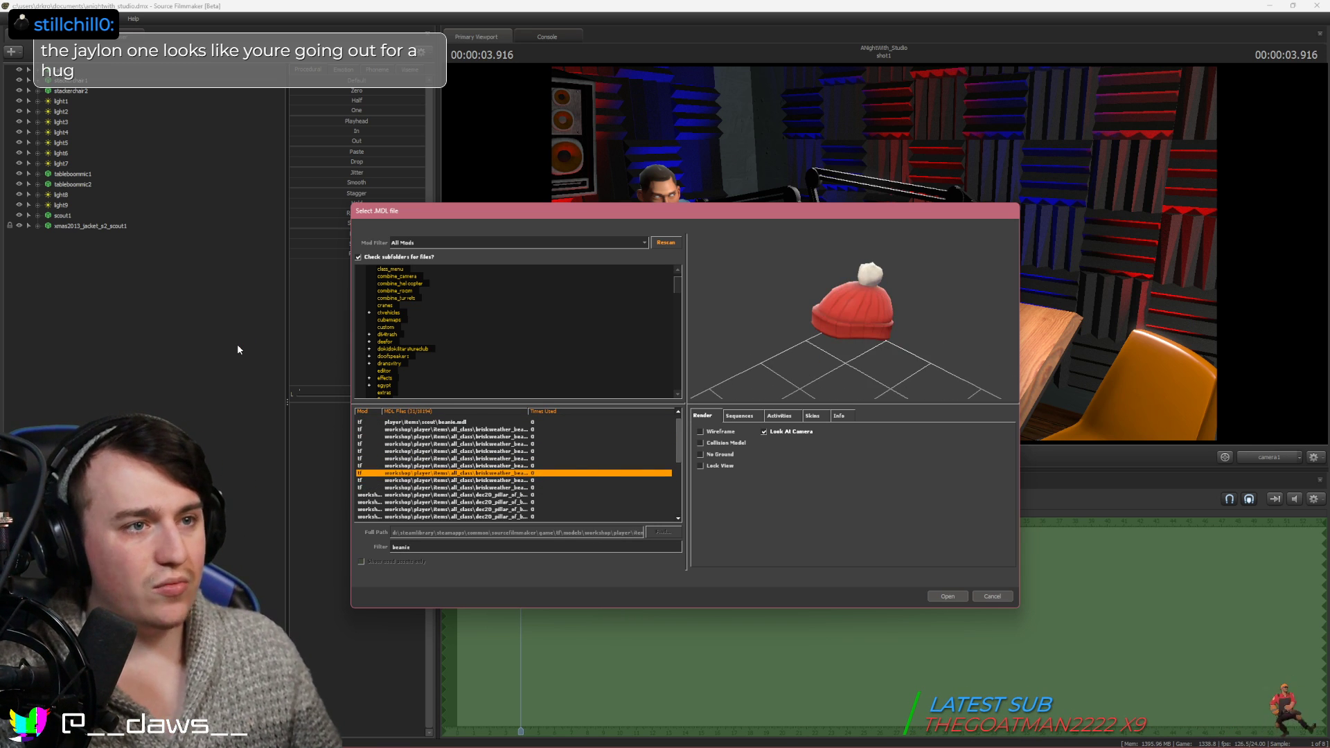
{"action": "key", "text": "Up"}
{"action": "key", "text": "Down"}
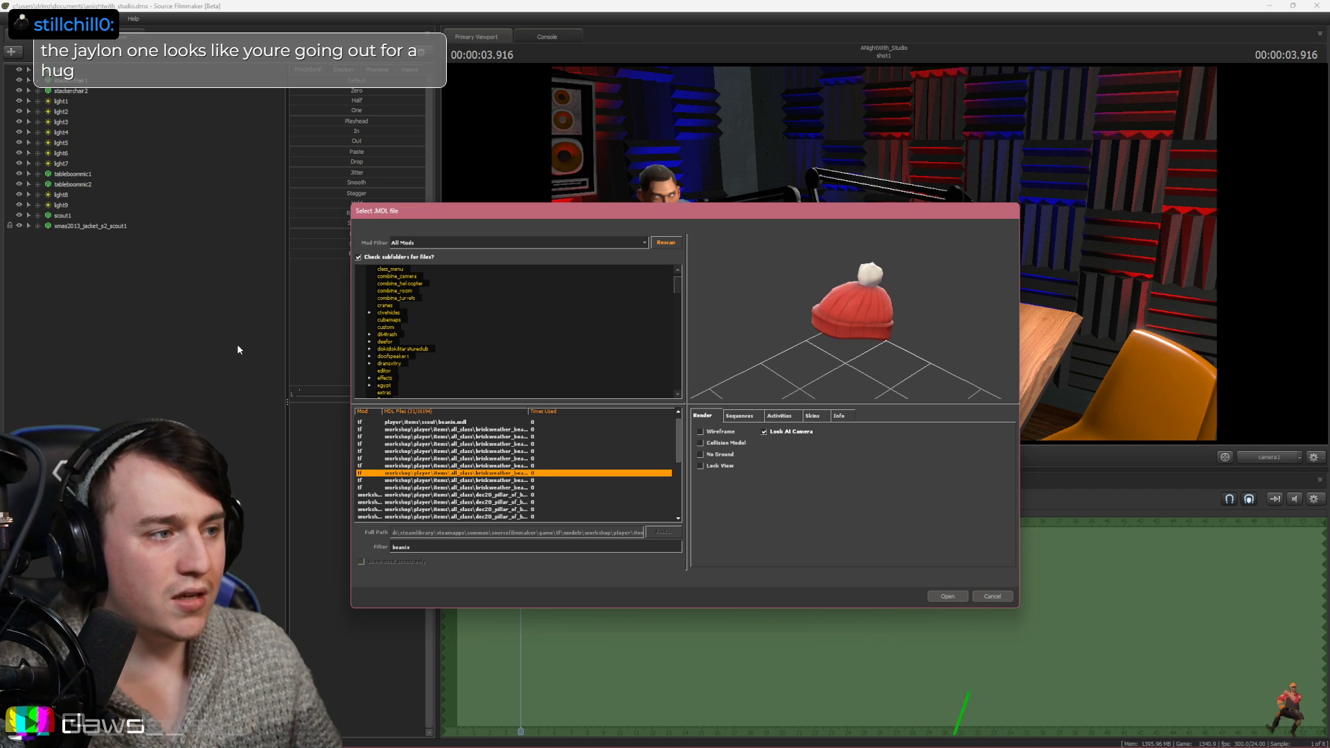
{"action": "key", "text": "Return"}
{"action": "key", "text": "ctrl+z"}
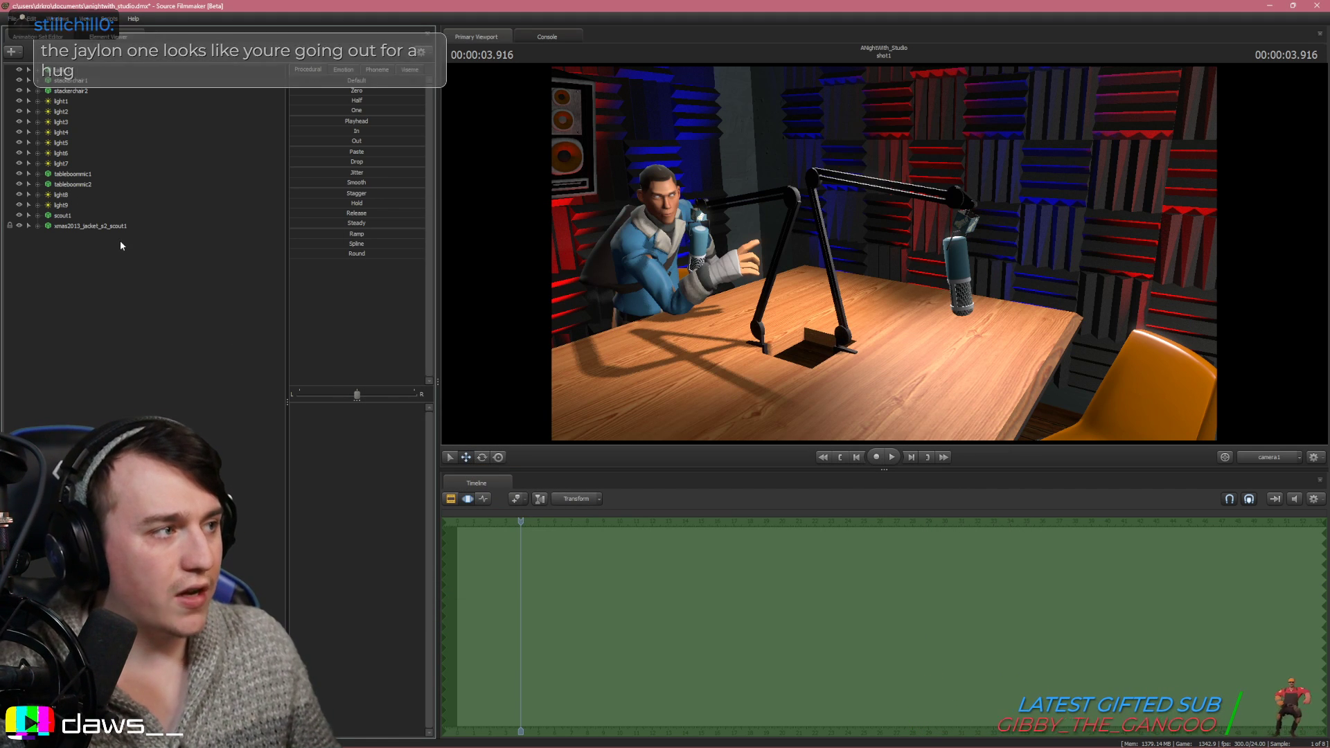
Start another animation set for a new model and add the Scout's version of the briskweather beanie, briskweather_beanie_scout.mdl, to the scene
{"action": "right_click", "coordinate": [124, 285]}
{"action": "left_click", "coordinate": [215, 309]}
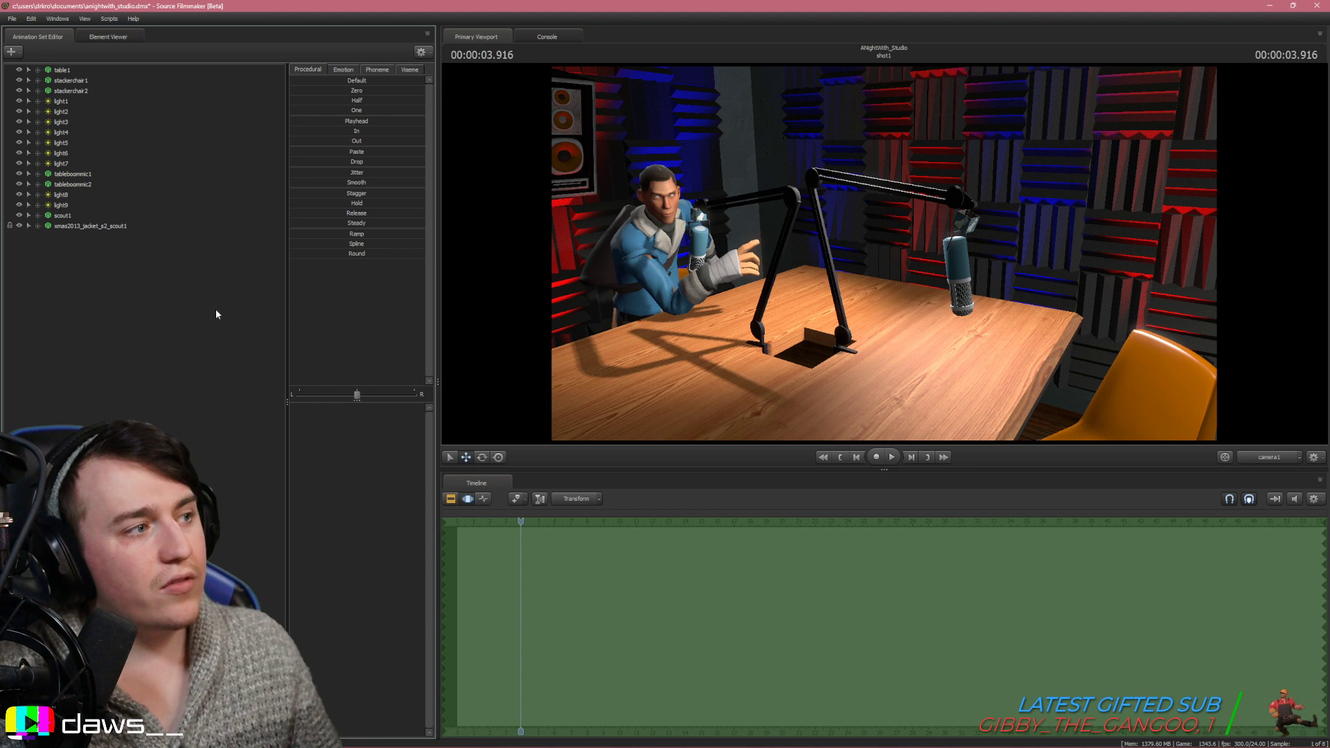
{"action": "left_click_drag", "start_coordinate": [685, 419], "coordinate": [926, 421]}
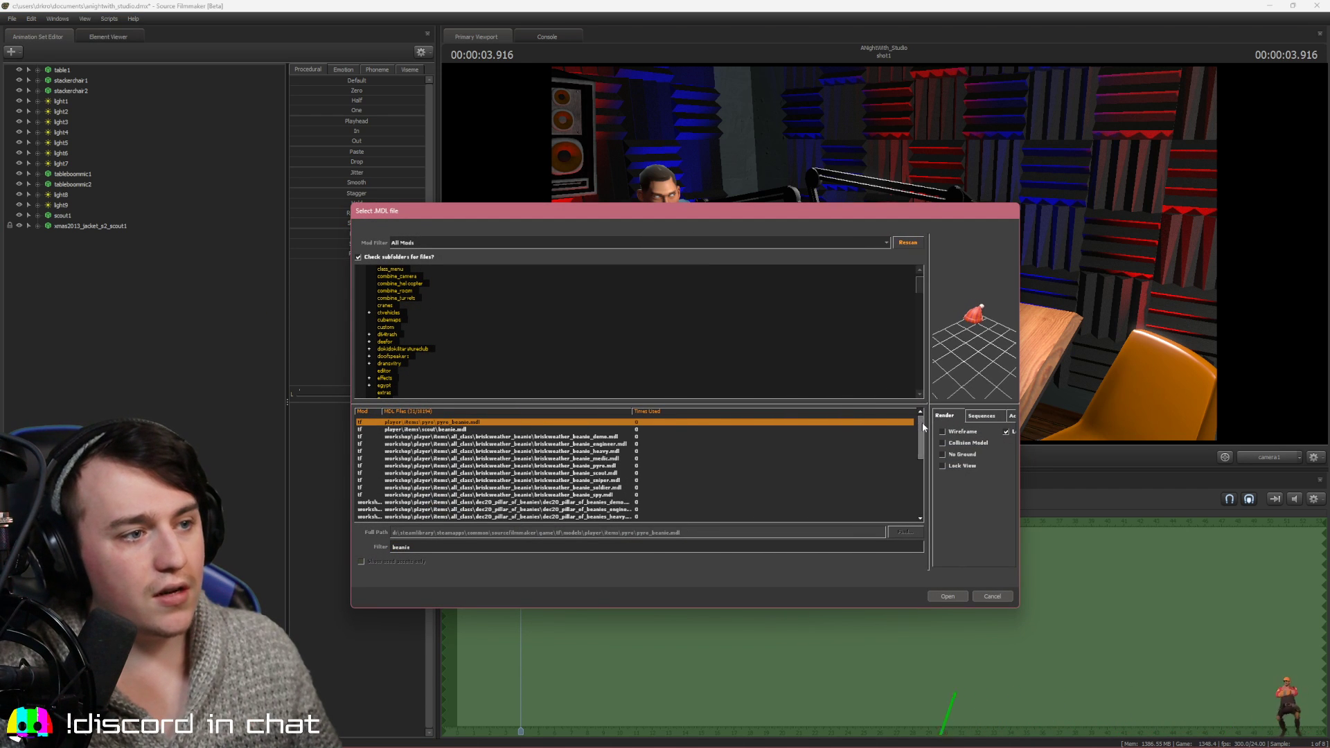
{"action": "left_click", "coordinate": [601, 473]}
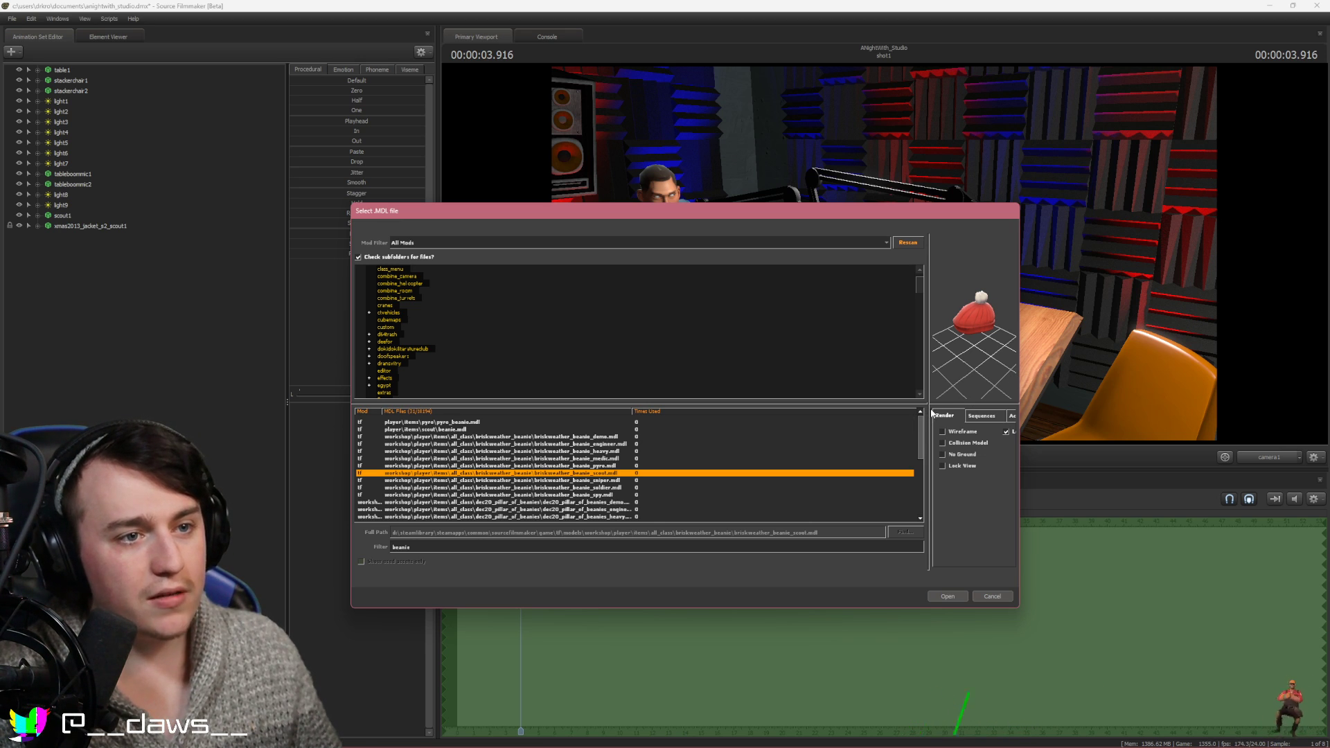
{"action": "left_click_drag", "start_coordinate": [930, 413], "coordinate": [856, 419]}
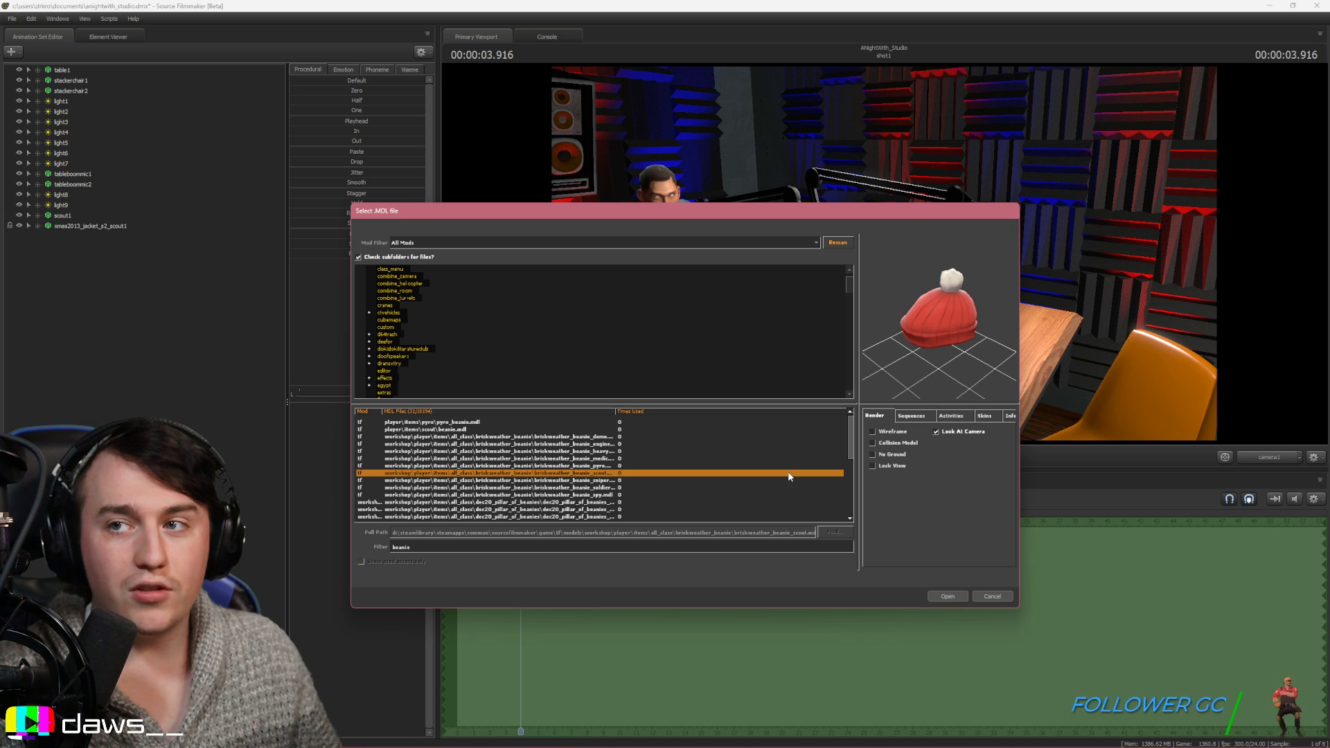
{"action": "left_click", "coordinate": [947, 596]}
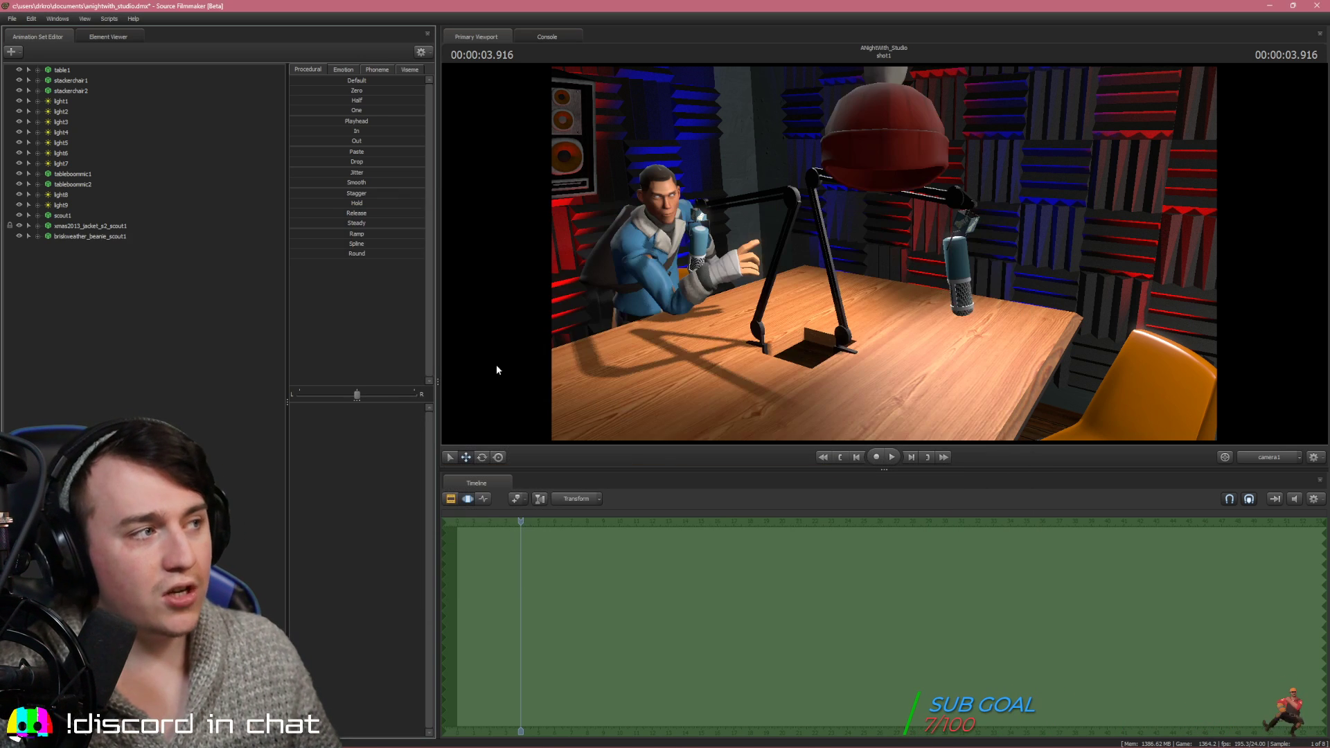
Lock the beanie to the Scout and zero its transforms so it sits on his head
{"action": "left_click_drag", "start_coordinate": [50, 215], "coordinate": [81, 236]}
{"action": "left_click", "coordinate": [80, 236]}
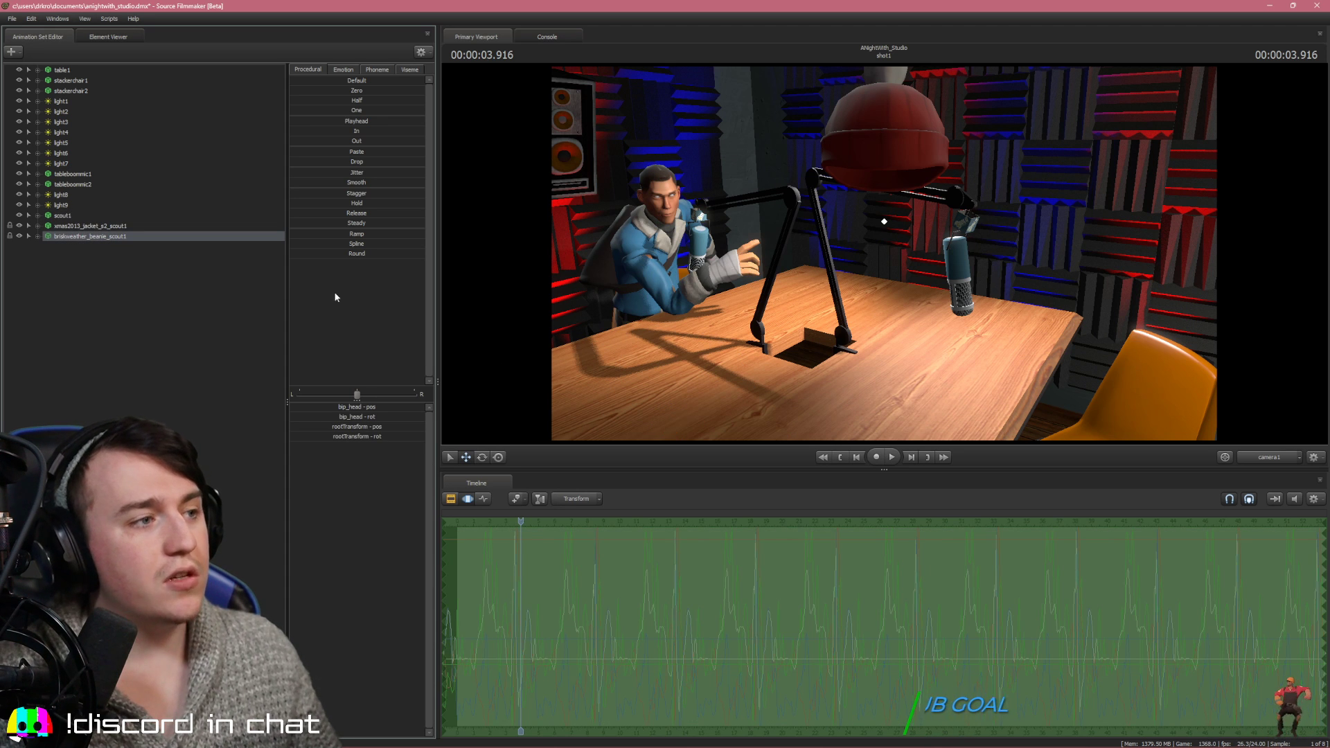
{"action": "left_click", "coordinate": [347, 91]}
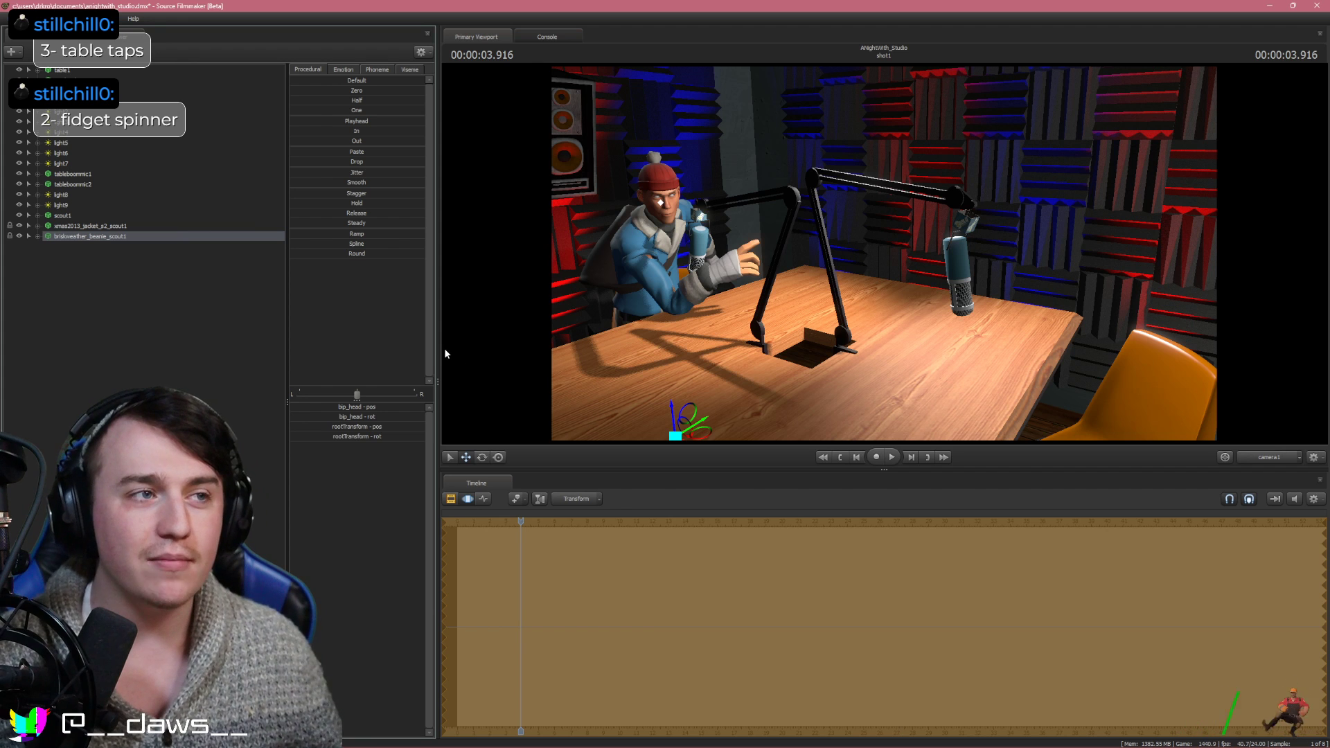
Change the beanie's skin to the blue version and deselect it
{"action": "right_click", "coordinate": [99, 237]}
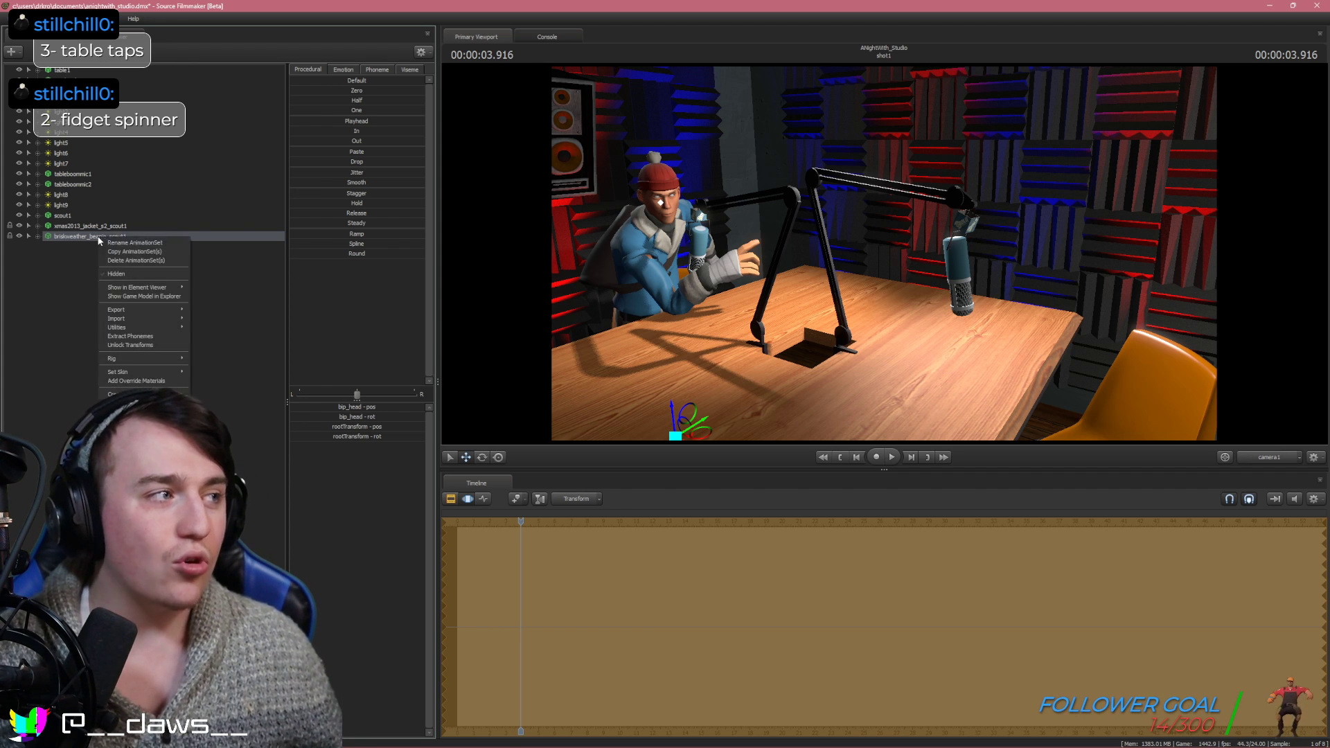
{"action": "left_click", "coordinate": [199, 383]}
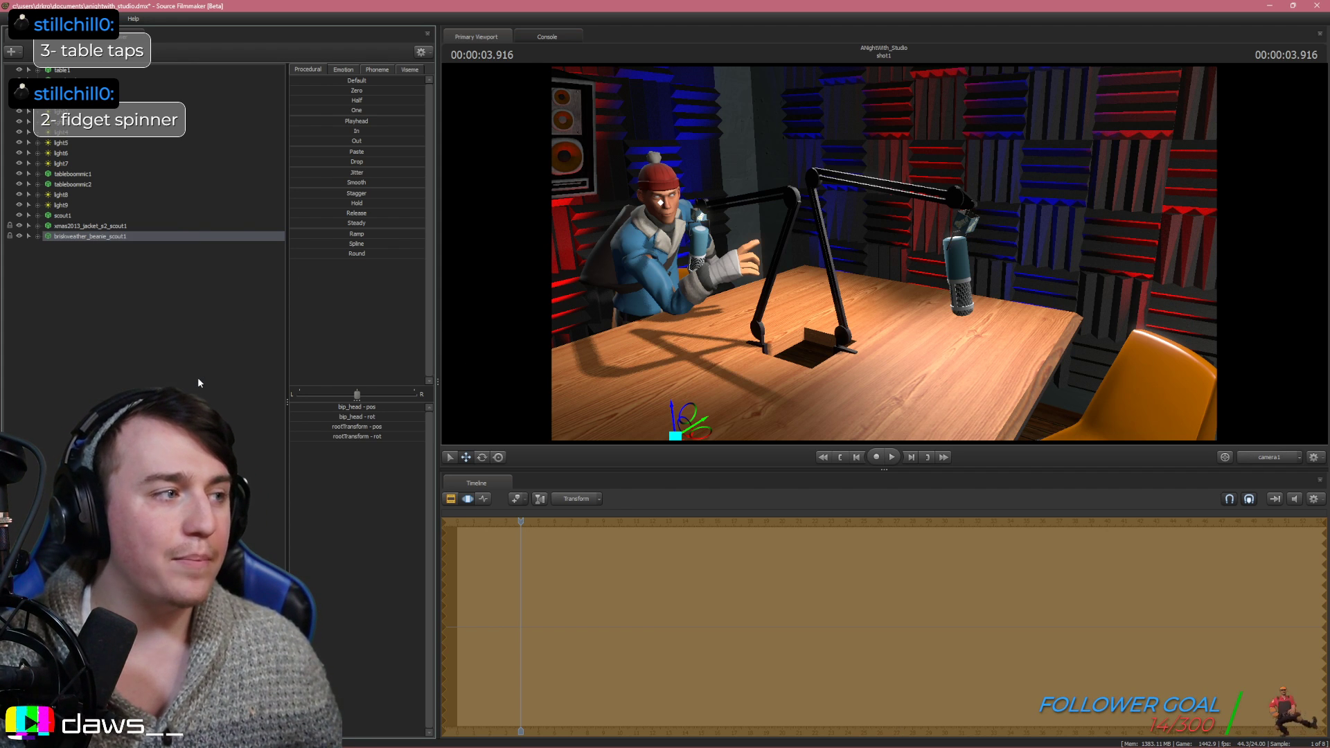
{"action": "left_click", "coordinate": [197, 367]}
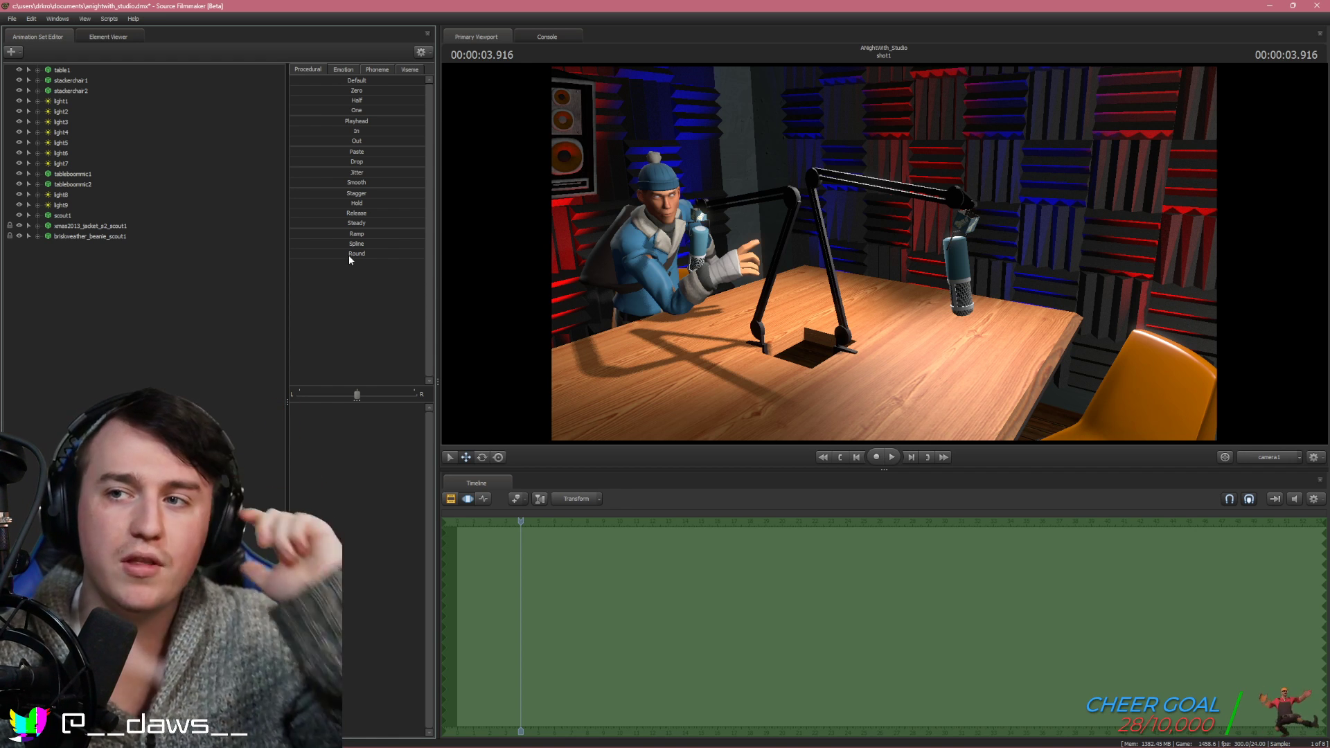
Start an animation set for a new model and filter the model list by "shades"
{"action": "right_click", "coordinate": [164, 307]}
{"action": "left_click", "coordinate": [250, 330]}
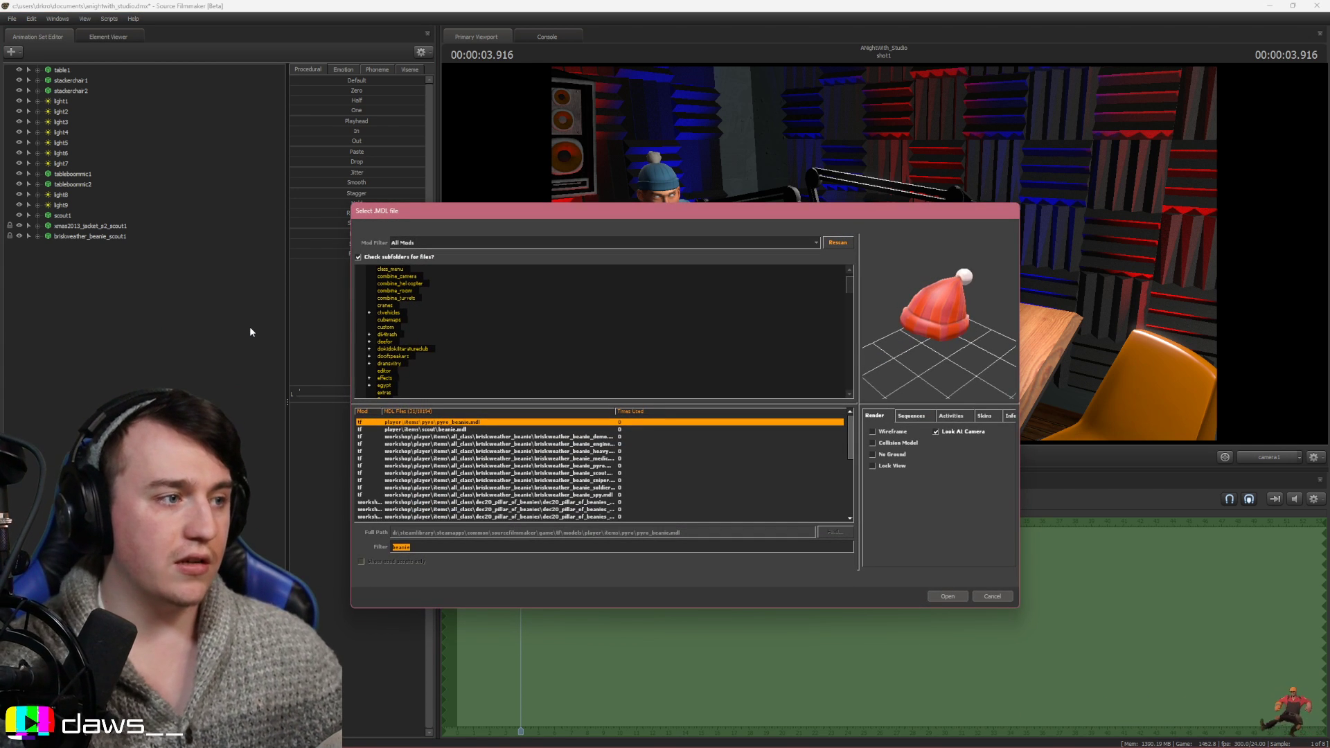
{"action": "type", "text": "shades"}
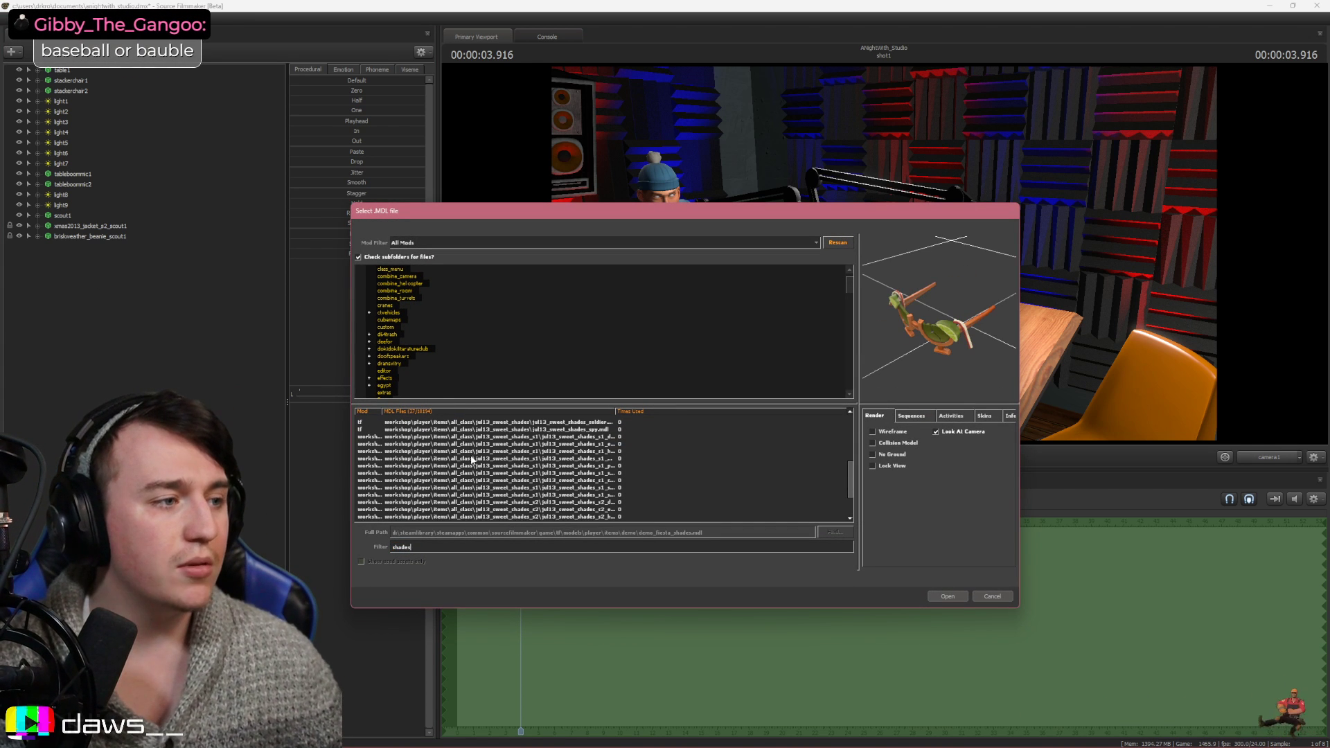
Preview the jul13_sweet_shades models in the filtered list to compare their frames and lenses
{"action": "scroll", "coordinate": [494, 496], "scroll_direction": "down", "scroll_amount": 1}
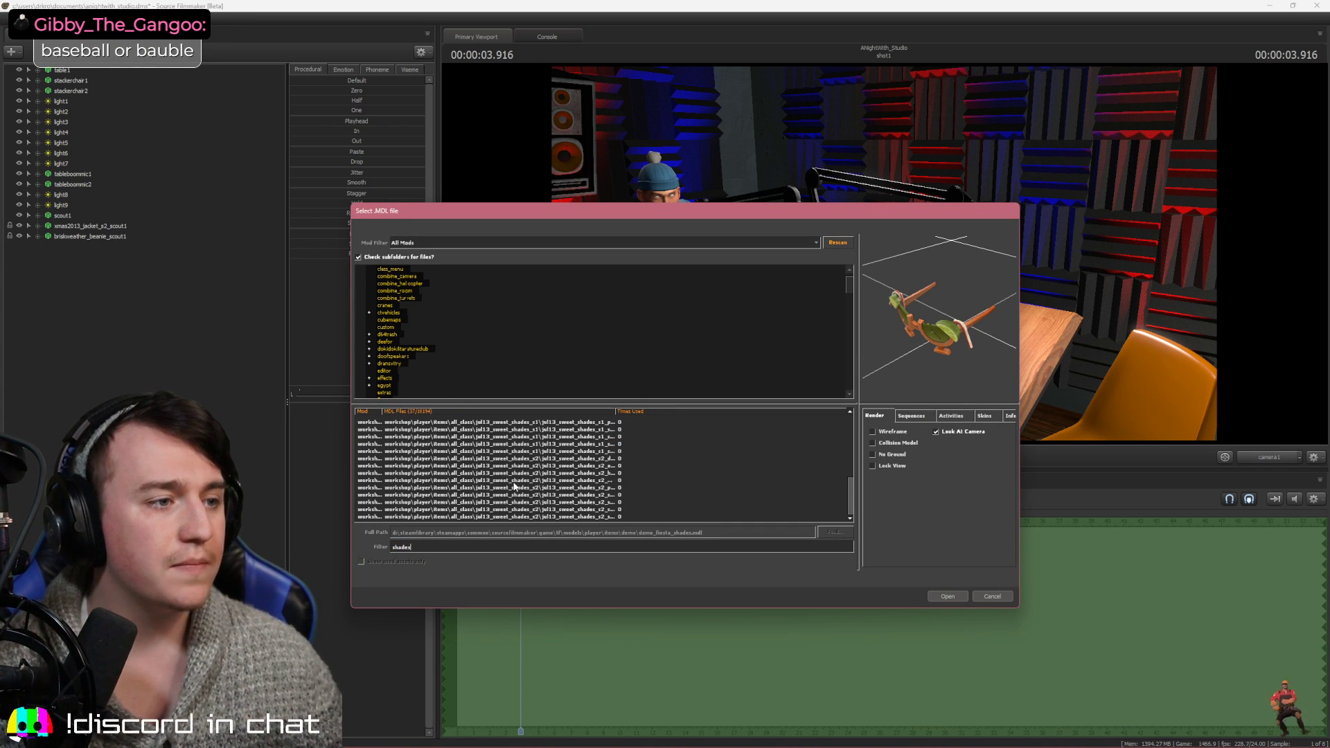
{"action": "left_click", "coordinate": [513, 482]}
{"action": "scroll", "coordinate": [560, 480], "scroll_direction": "up", "scroll_amount": 5}
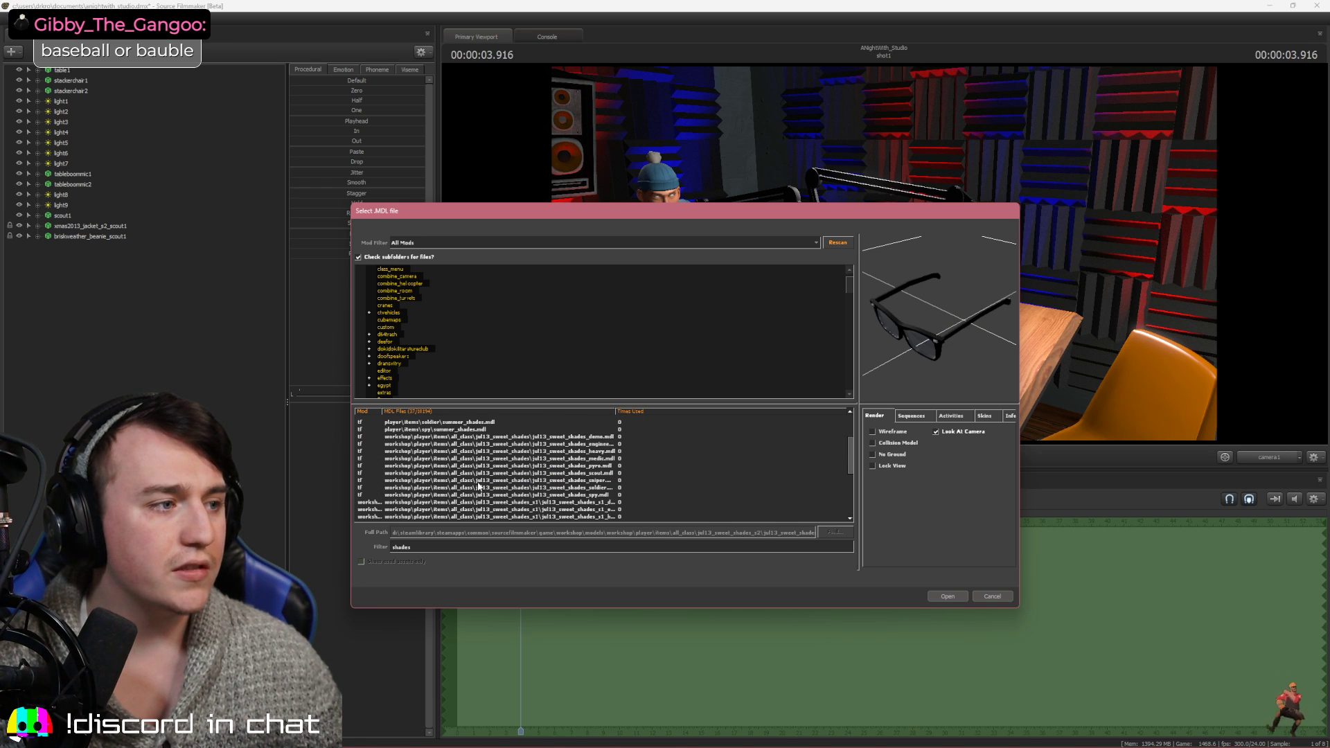
{"action": "left_click", "coordinate": [489, 459]}
{"action": "scroll", "coordinate": [492, 470], "scroll_direction": "up", "scroll_amount": 1}
{"action": "left_click", "coordinate": [477, 459]}
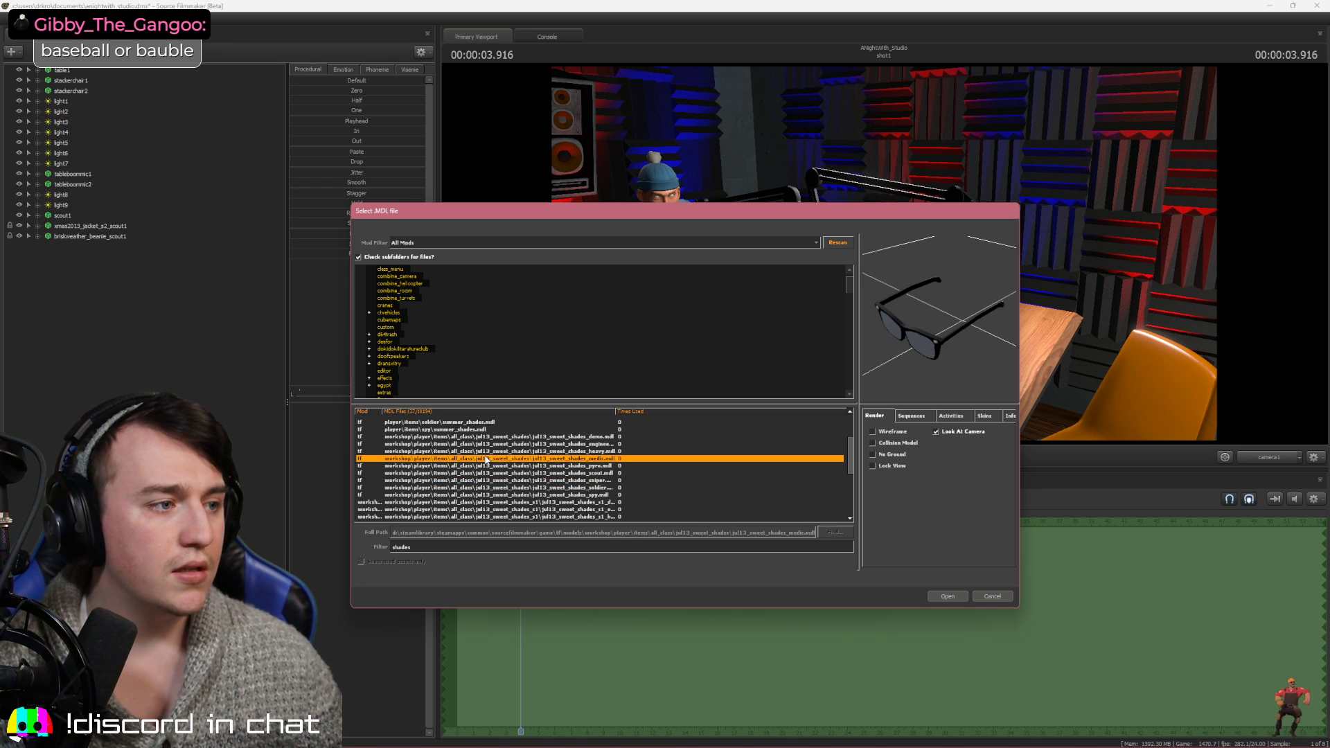
{"action": "scroll", "coordinate": [478, 460], "scroll_direction": "down", "scroll_amount": 4}
{"action": "left_click", "coordinate": [479, 459]}
{"action": "left_click", "coordinate": [455, 487]}
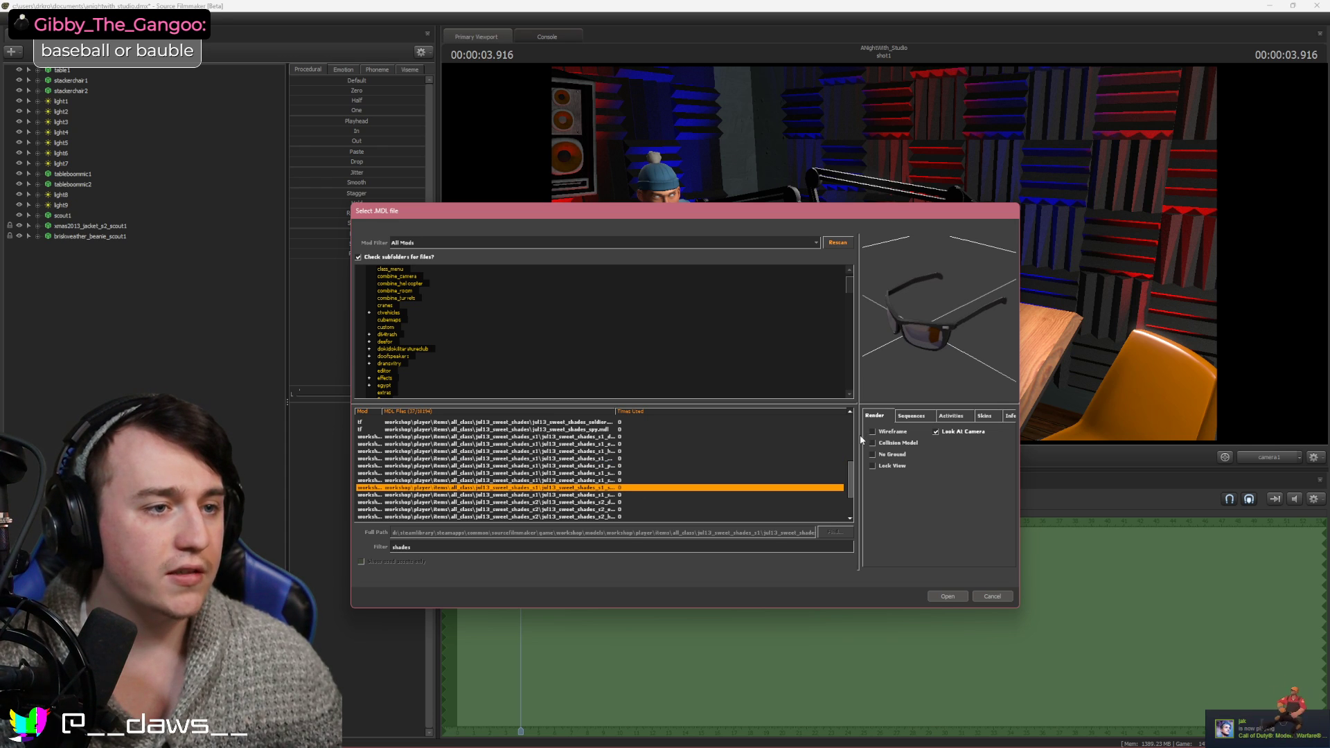
Widen the file list, try adding jul13_sweet_shades_s2_scout.mdl to the scene, and undo the addition
{"action": "left_click_drag", "start_coordinate": [858, 435], "coordinate": [921, 443]}
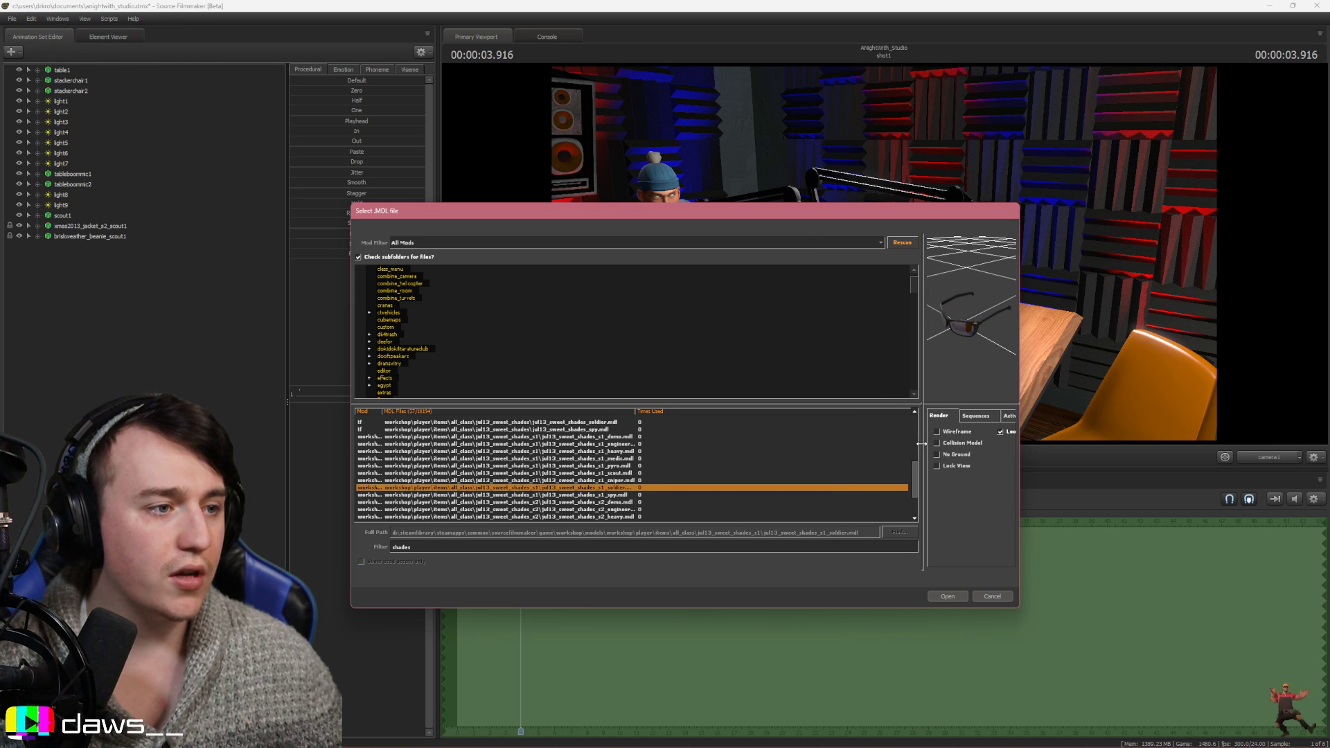
{"action": "scroll", "coordinate": [591, 503], "scroll_direction": "down", "scroll_amount": 2}
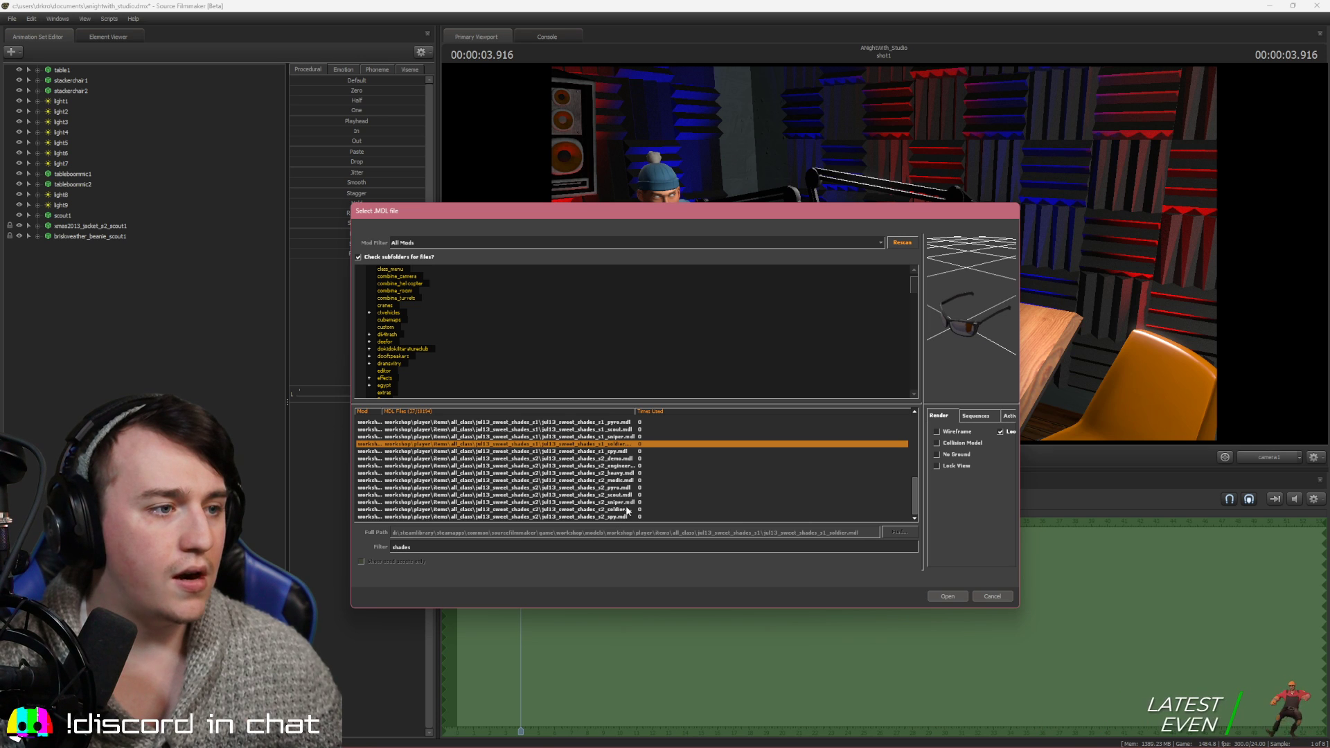
{"action": "left_click", "coordinate": [625, 496]}
{"action": "left_click", "coordinate": [946, 596]}
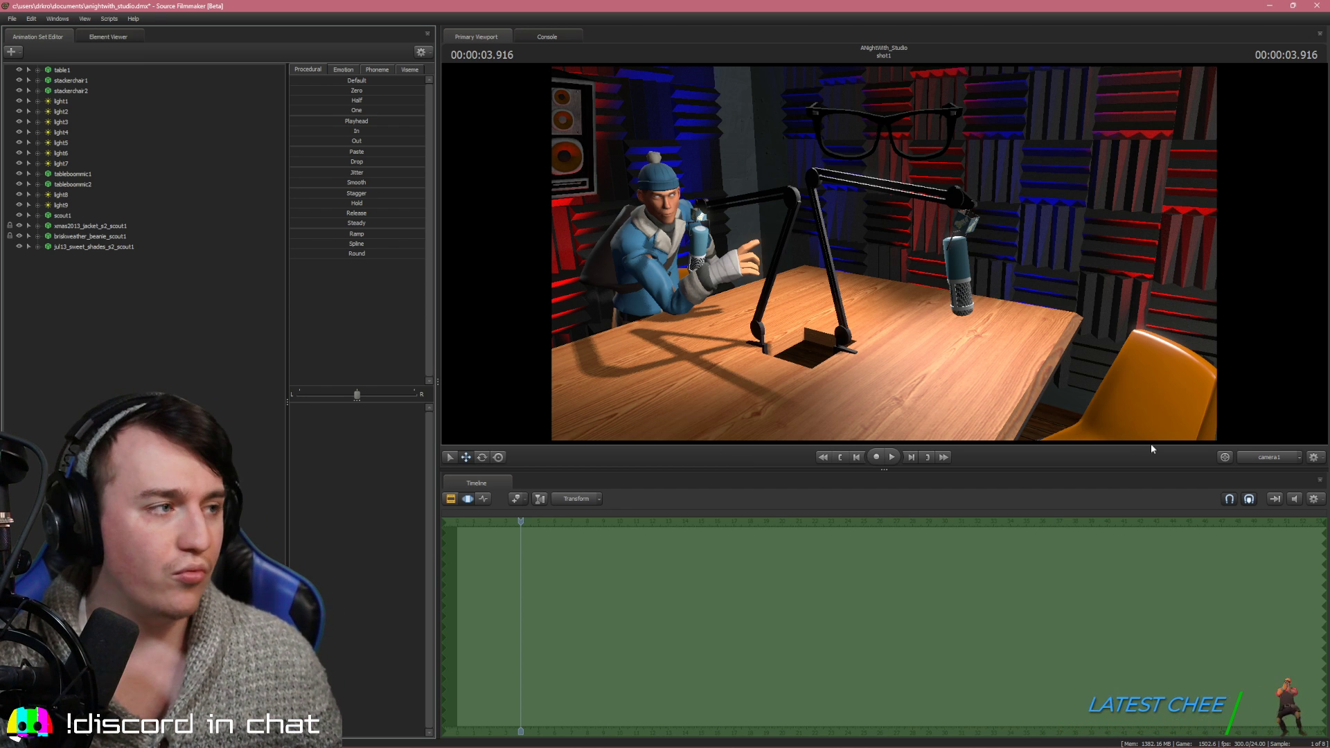
{"action": "key", "text": "ctrl+z"}
{"action": "right_click", "coordinate": [165, 301]}
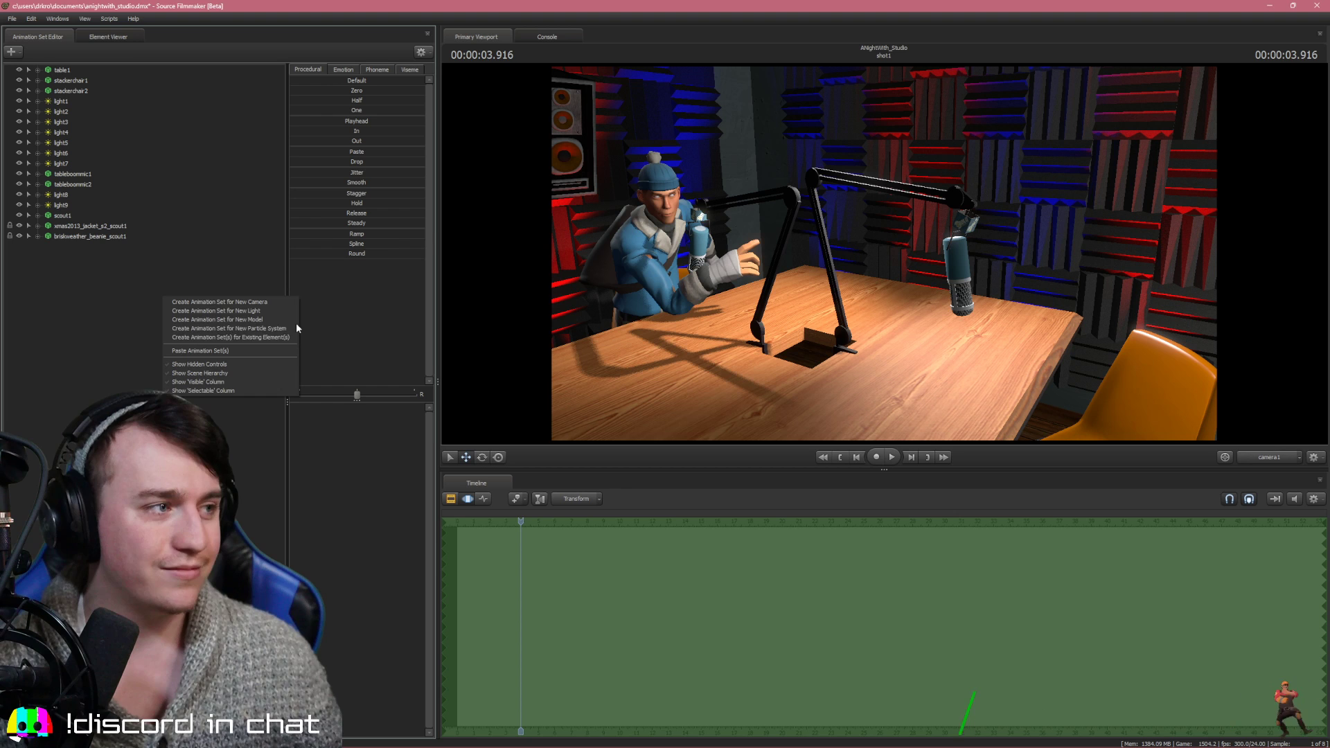
{"action": "left_click", "coordinate": [253, 323]}
{"action": "left_click", "coordinate": [757, 409]}
Start an animation set for a new model and add jul13_sweet_shades_s1_scout.mdl to the scene
{"action": "right_click", "coordinate": [230, 322]}
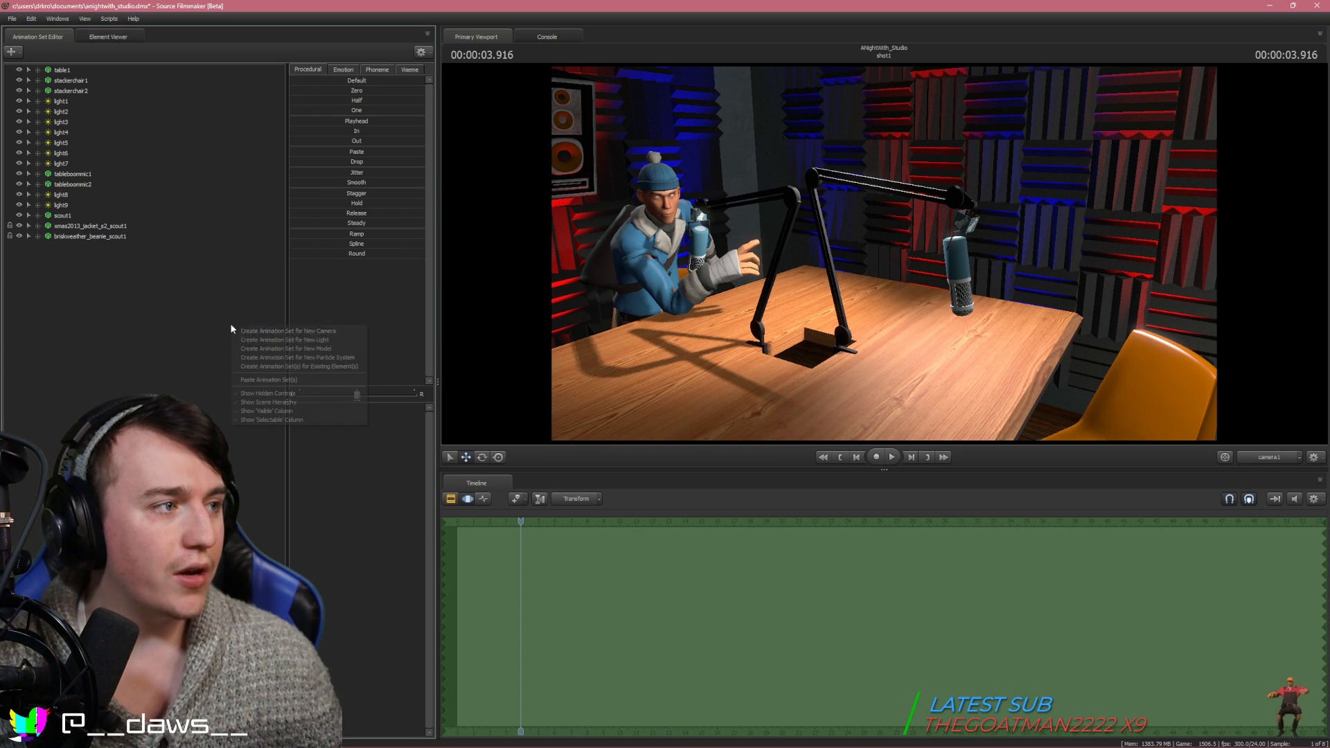
{"action": "left_click", "coordinate": [282, 348]}
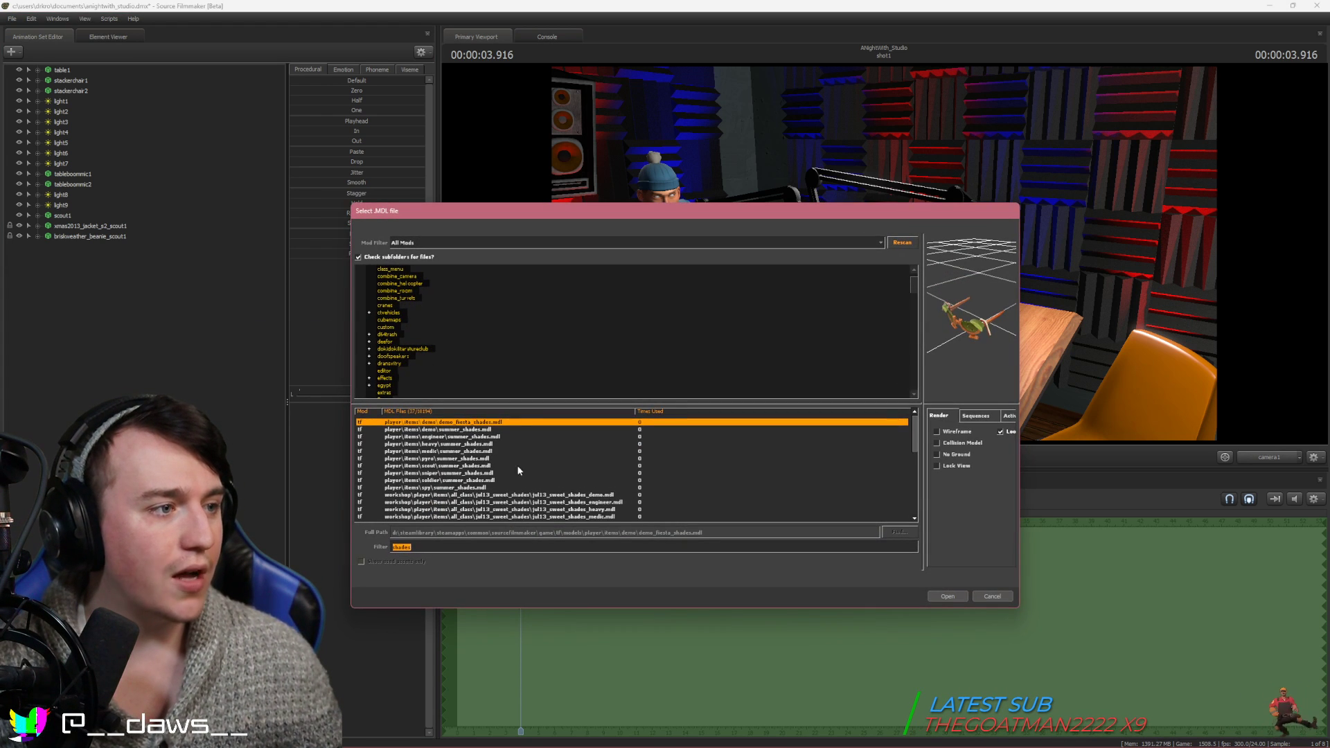
{"action": "scroll", "coordinate": [517, 467], "scroll_direction": "down", "scroll_amount": 1}
{"action": "left_click", "coordinate": [475, 467]}
{"action": "left_click", "coordinate": [478, 473]}
{"action": "scroll", "coordinate": [526, 467], "scroll_direction": "down", "scroll_amount": 1}
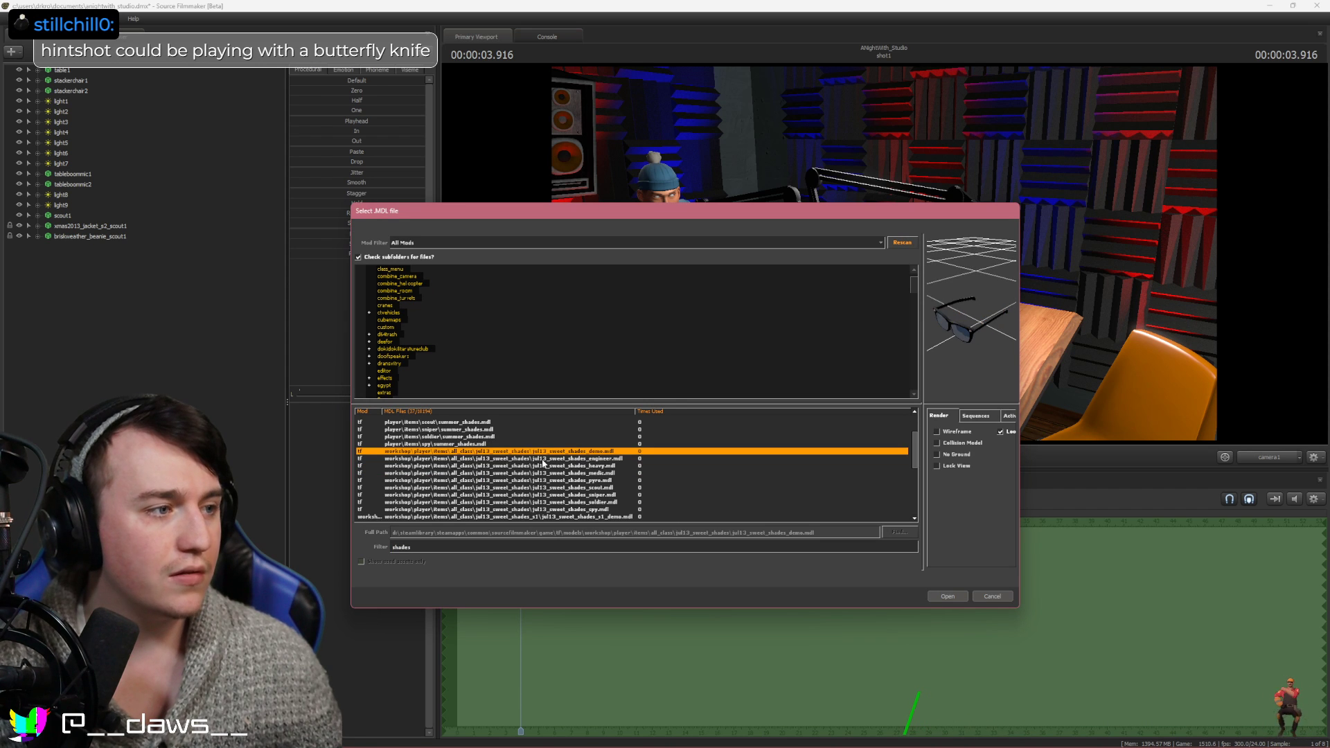
{"action": "key", "text": "Down"}
{"action": "key", "text": "Down"}
{"action": "key", "text": "Down"}
{"action": "key", "text": "Down"}
{"action": "key", "text": "Down"}
{"action": "key", "text": "Down"}
{"action": "key", "text": "Down"}
{"action": "key", "text": "Down"}
{"action": "key", "text": "Down"}
{"action": "key", "text": "Down"}
{"action": "key", "text": "Down"}
{"action": "key", "text": "Down"}
{"action": "key", "text": "Down"}
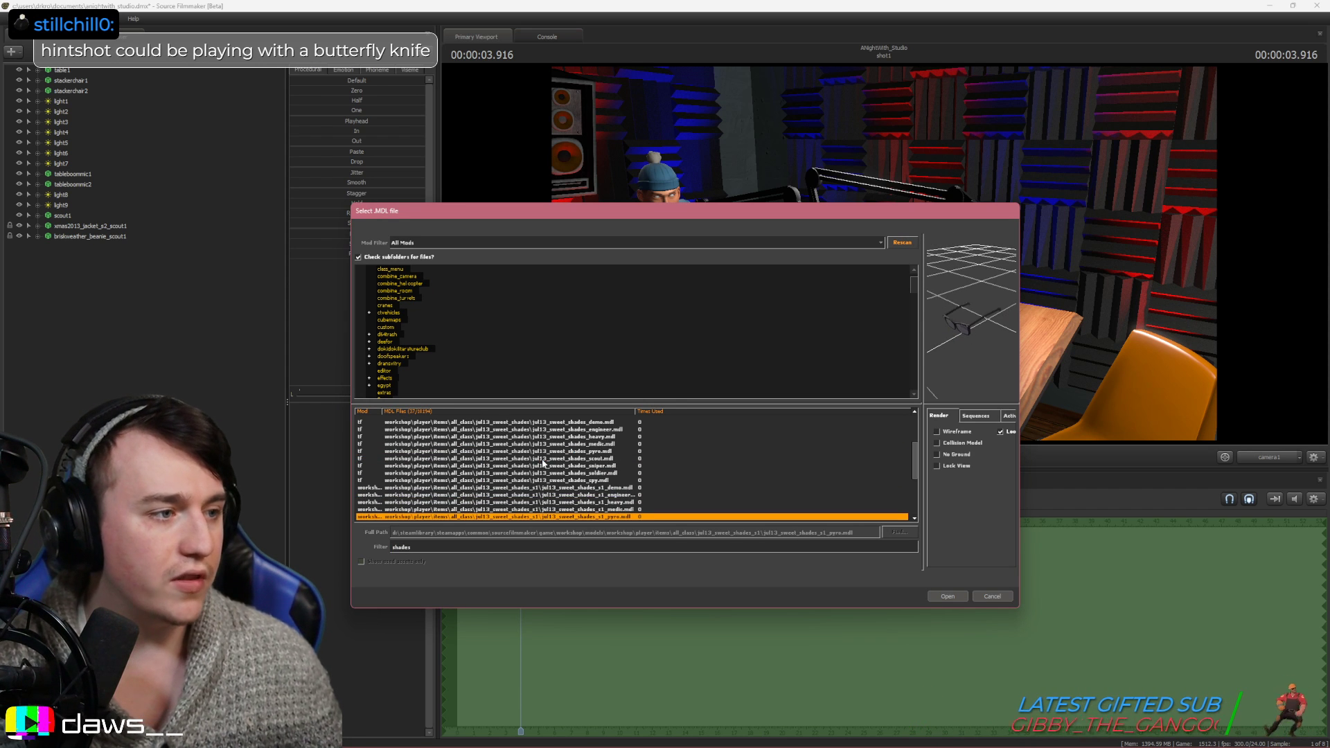
{"action": "scroll", "coordinate": [544, 462], "scroll_direction": "down", "scroll_amount": 4}
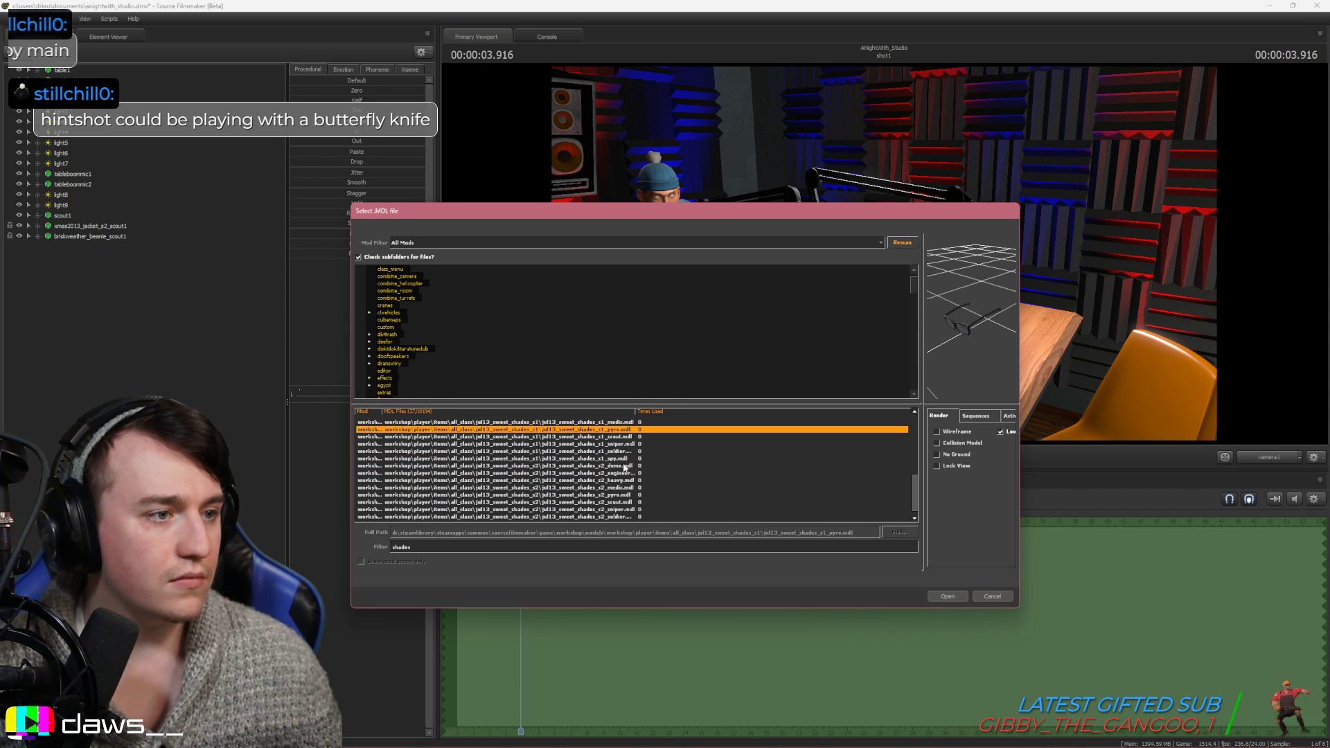
{"action": "key", "text": "Down"}
{"action": "left_click", "coordinate": [944, 596]}
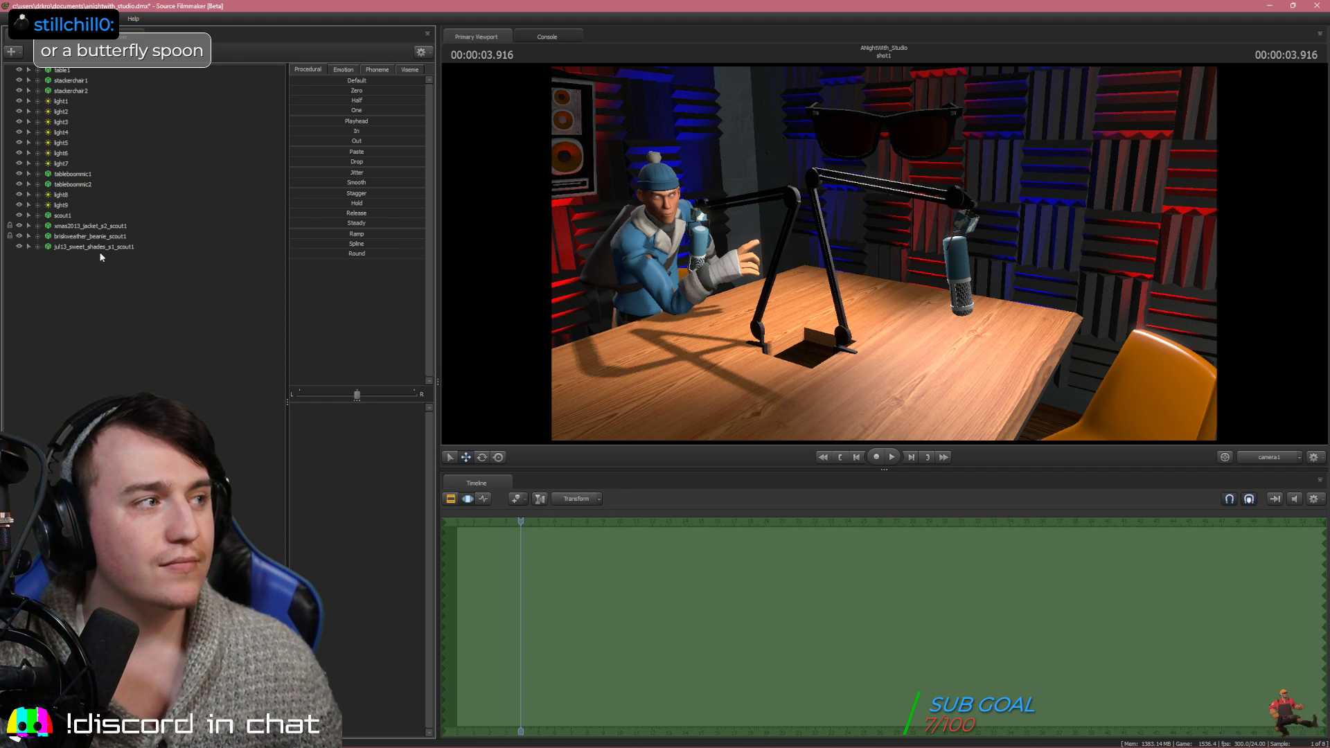
Lock the sunglasses to the Scout and zero their transforms so they sit on his face
{"action": "left_click_drag", "start_coordinate": [66, 215], "coordinate": [74, 252]}
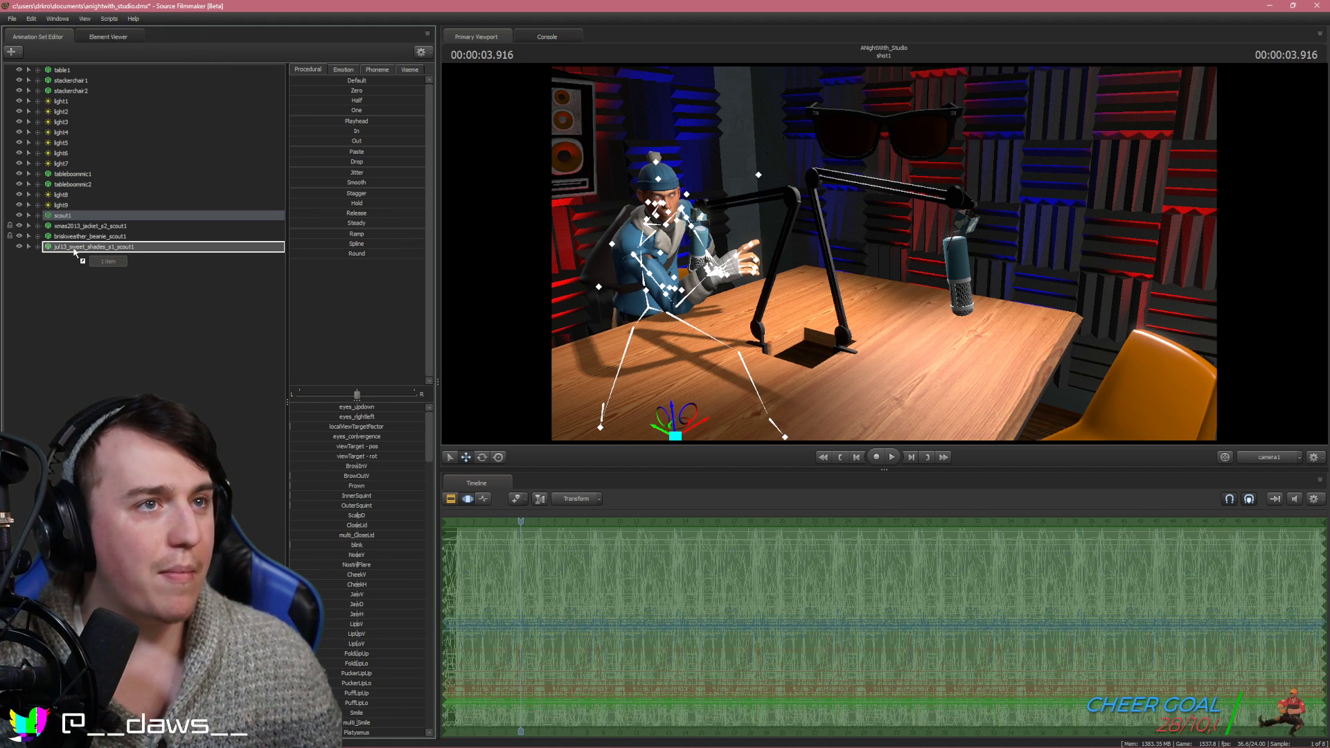
{"action": "left_click_drag", "start_coordinate": [74, 252], "coordinate": [75, 252]}
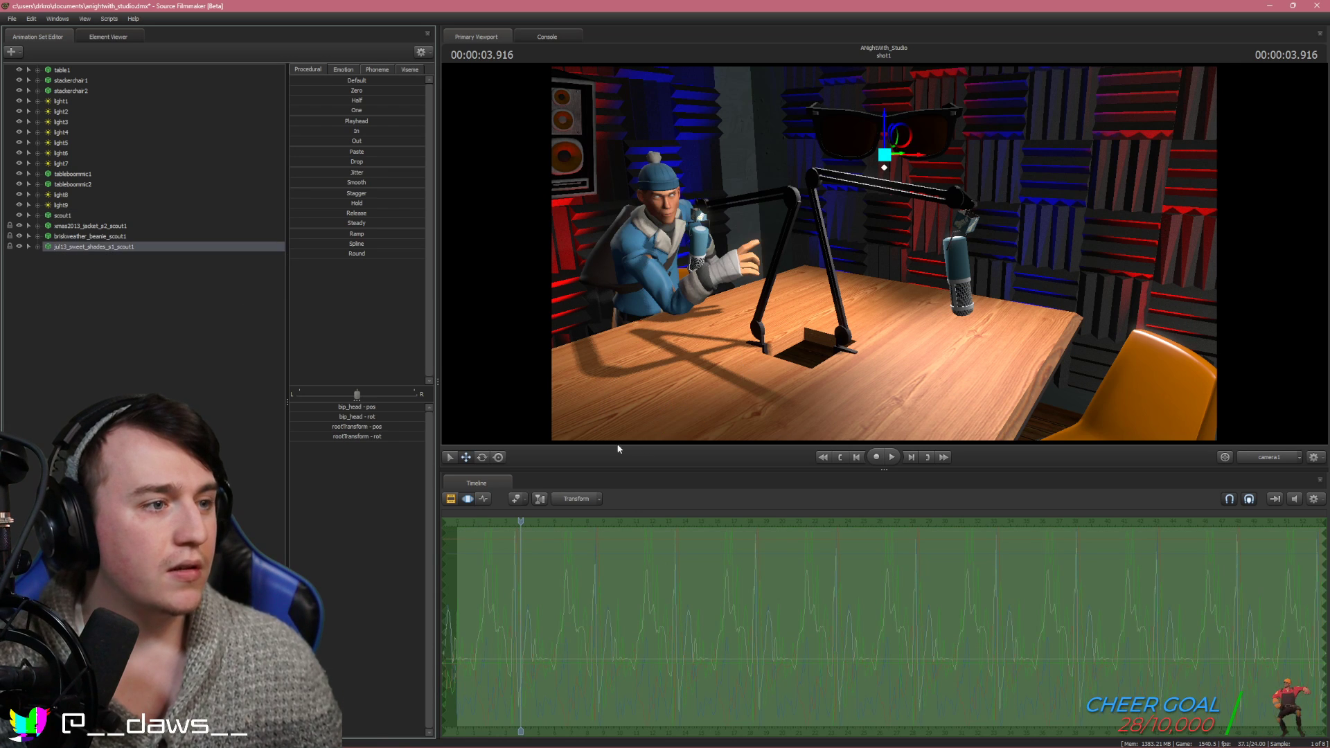
{"action": "left_click", "coordinate": [338, 90]}
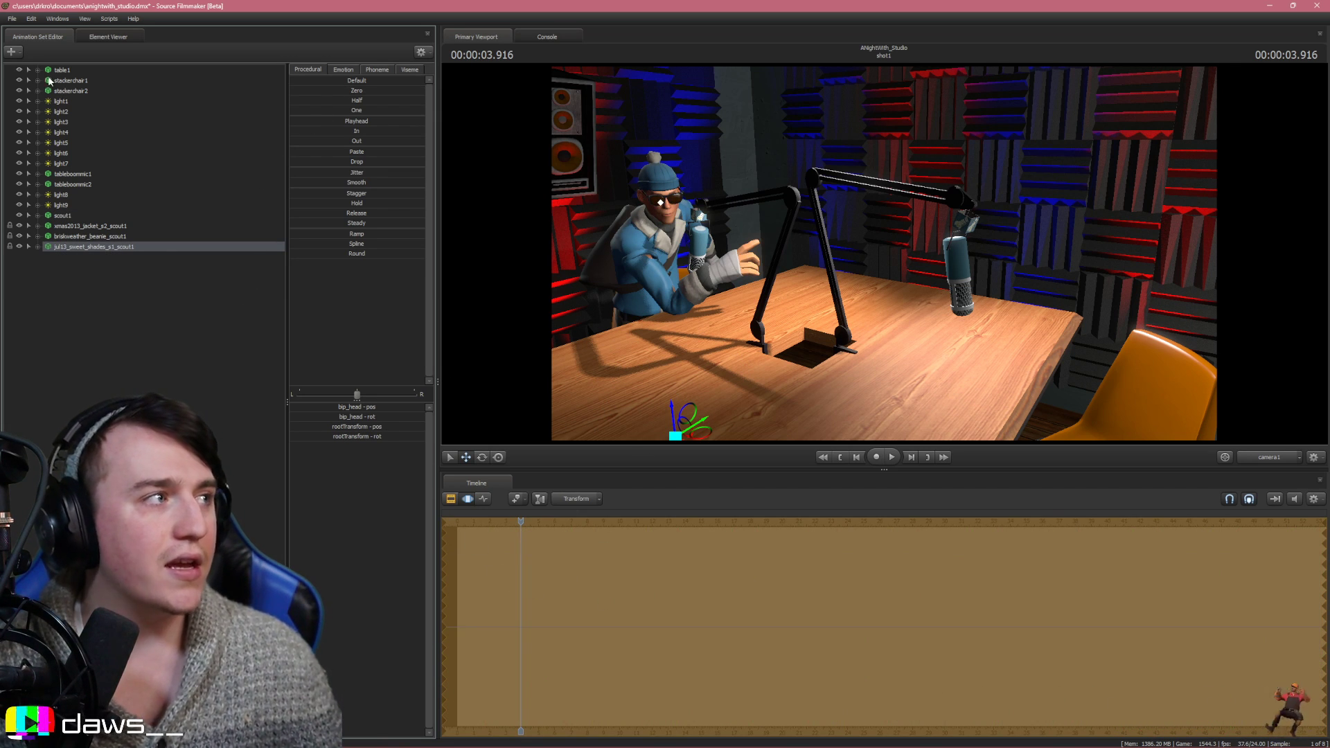
Apply the Playhead procedural preset to all of the Scout's controls and deselect him
{"action": "left_click", "coordinate": [70, 217]}
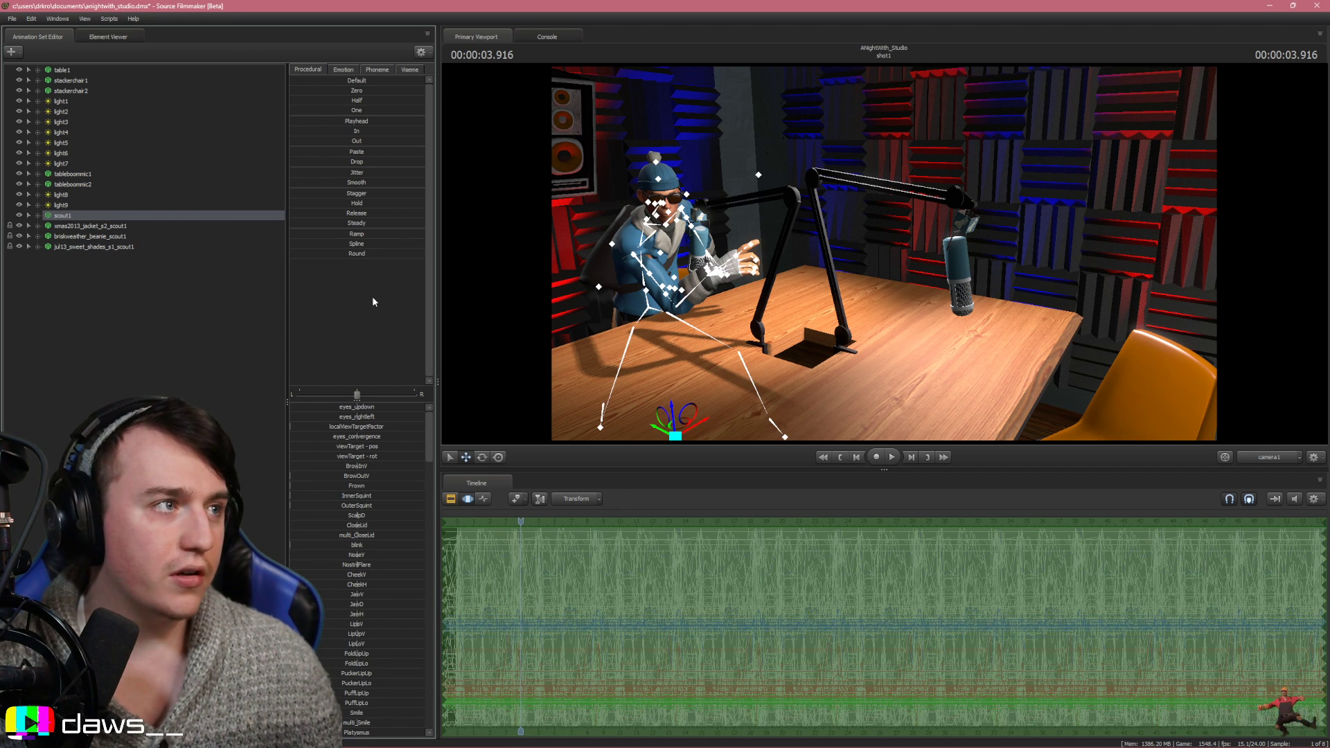
{"action": "left_click", "coordinate": [367, 121]}
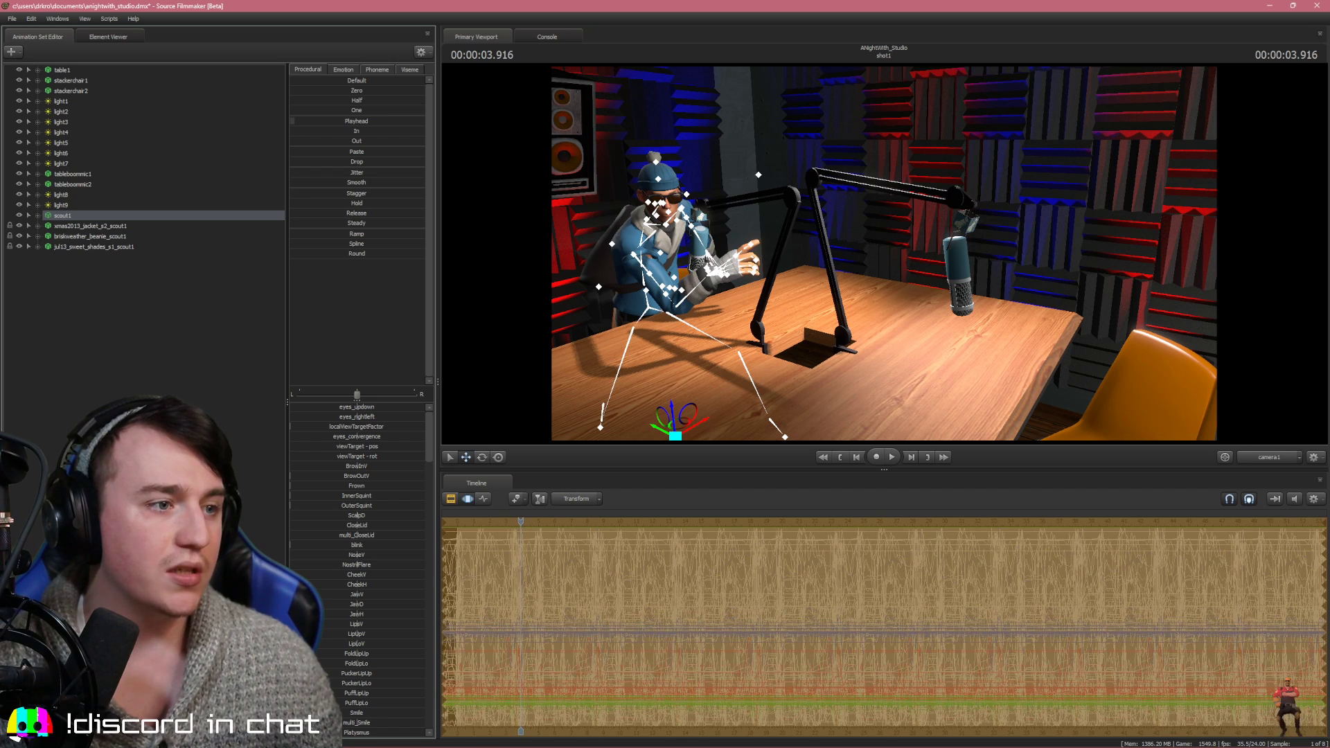
{"action": "left_click", "coordinate": [257, 544]}
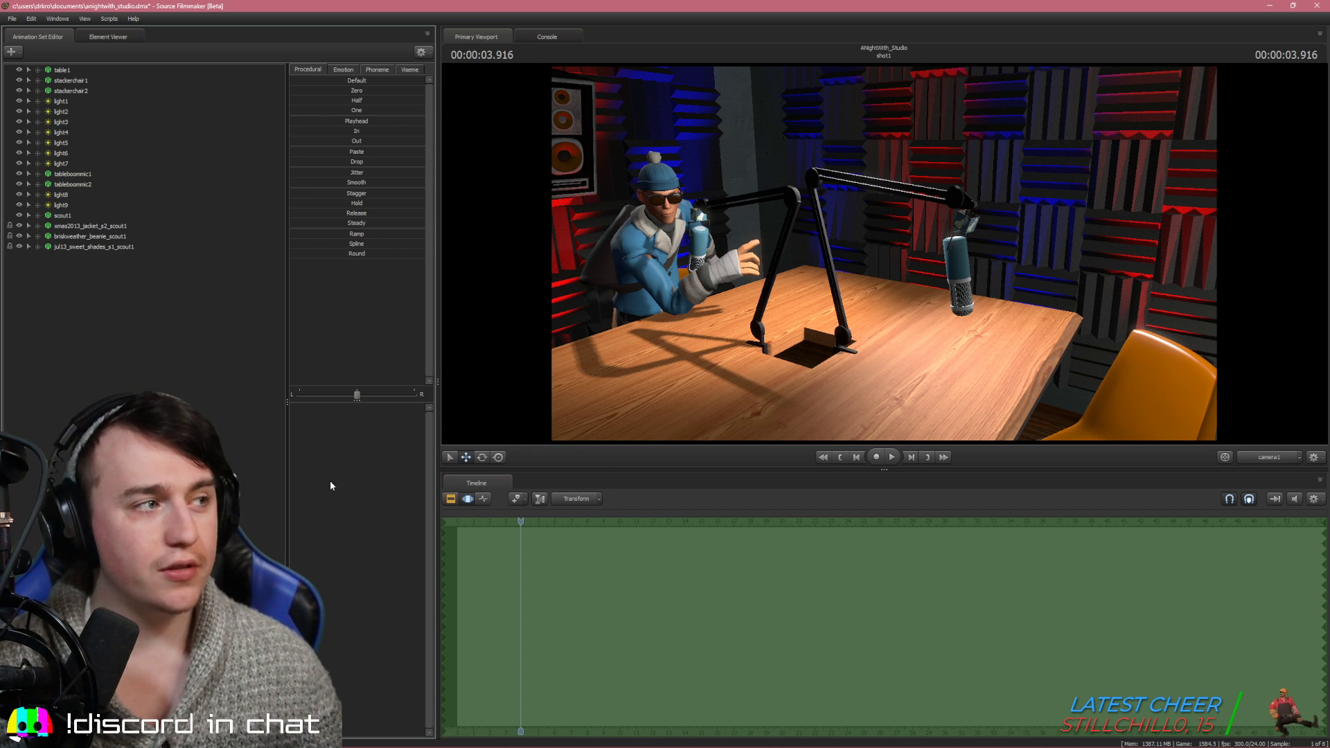
{"action": "right_click", "coordinate": [175, 369]}
{"action": "left_click", "coordinate": [154, 318]}
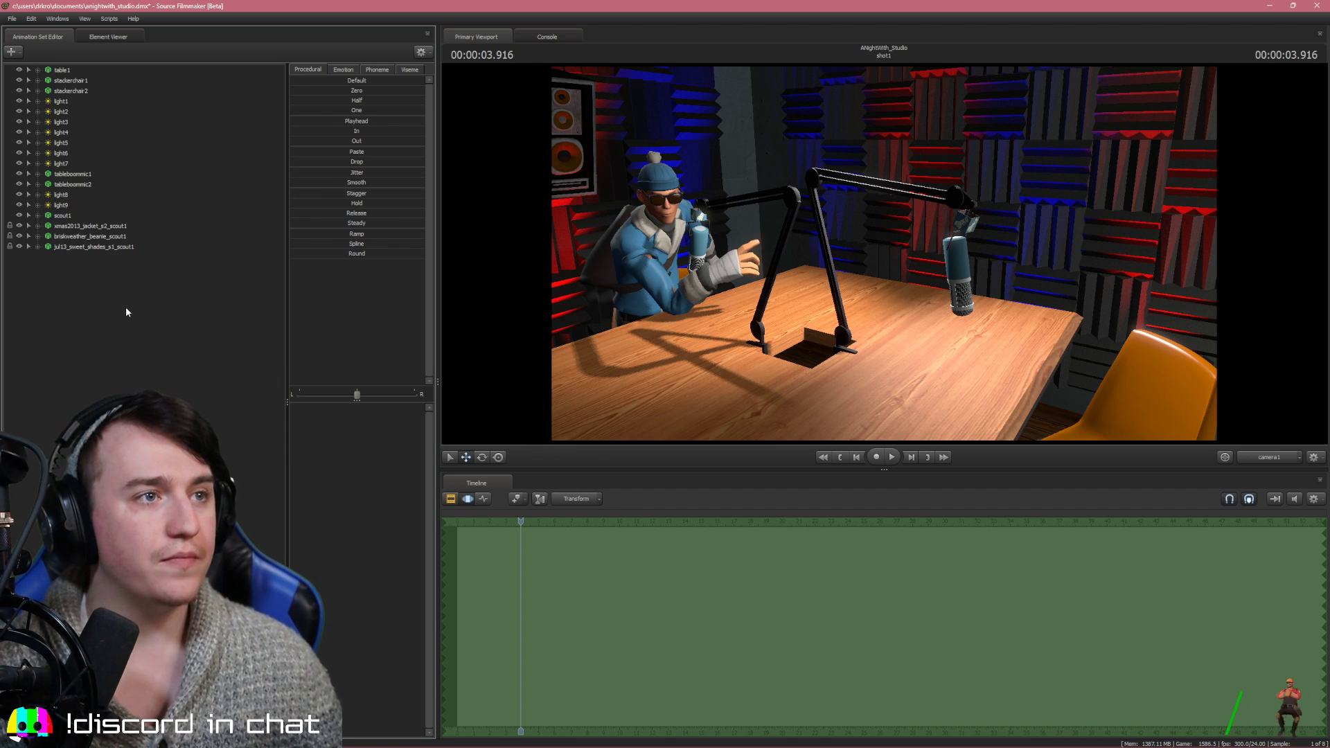
{"action": "right_click", "coordinate": [83, 306]}
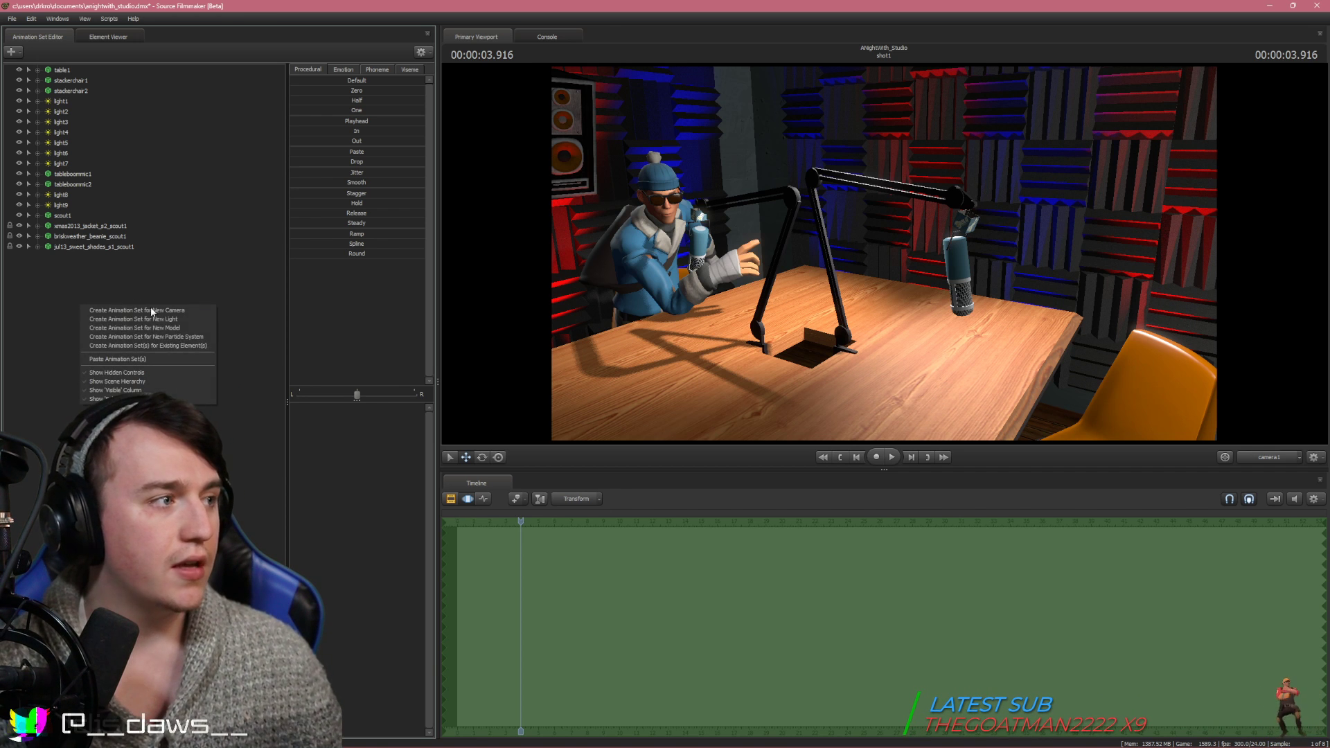
{"action": "left_click", "coordinate": [176, 338]}
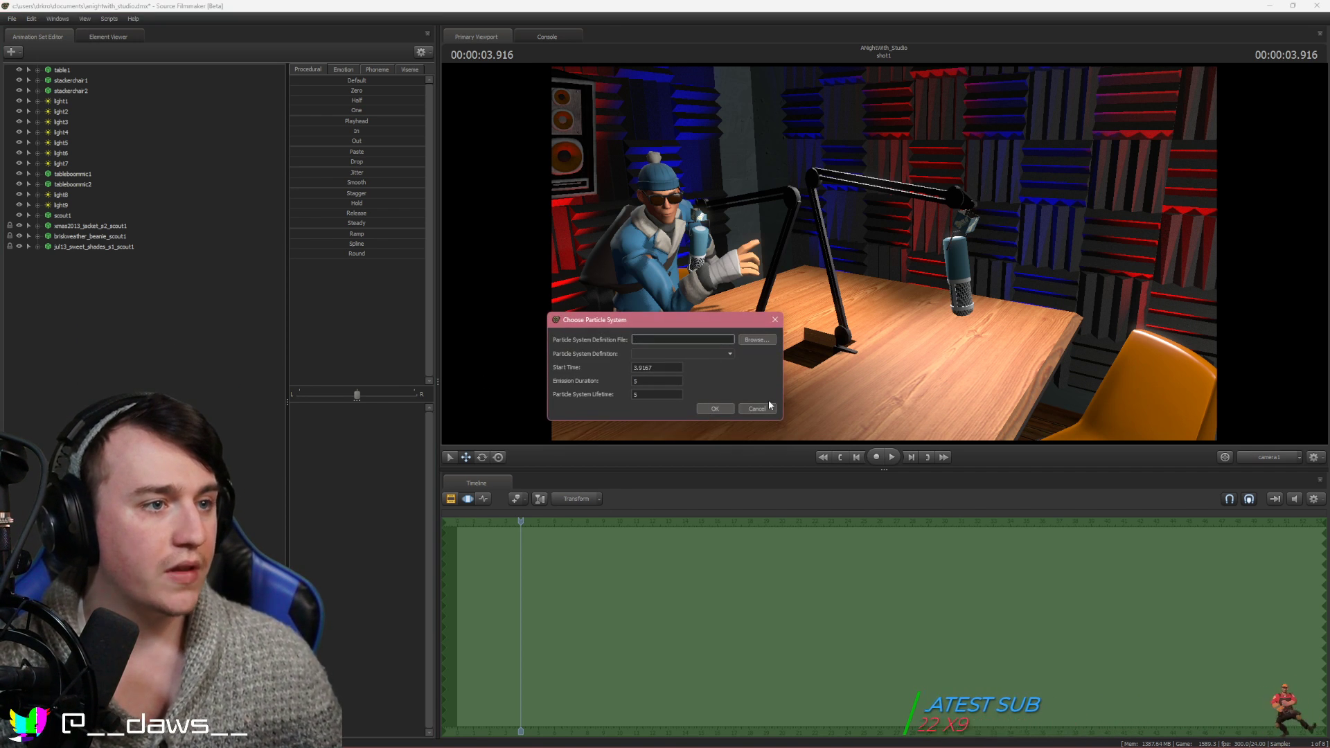
{"action": "key", "text": "Escape"}
Unlock the transforms of the Scout's jacket, beanie and sunglasses
{"action": "right_click", "coordinate": [93, 226]}
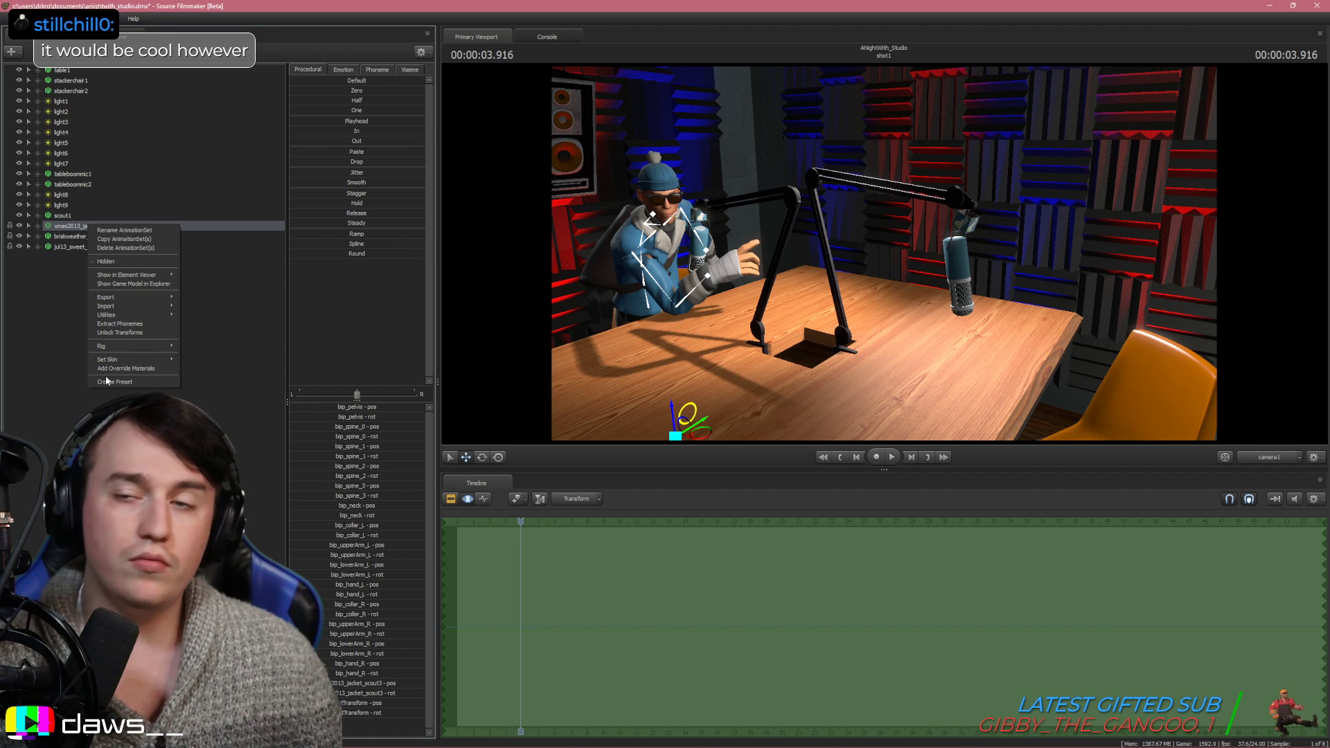
{"action": "left_click", "coordinate": [45, 349]}
{"action": "right_click", "coordinate": [84, 225]}
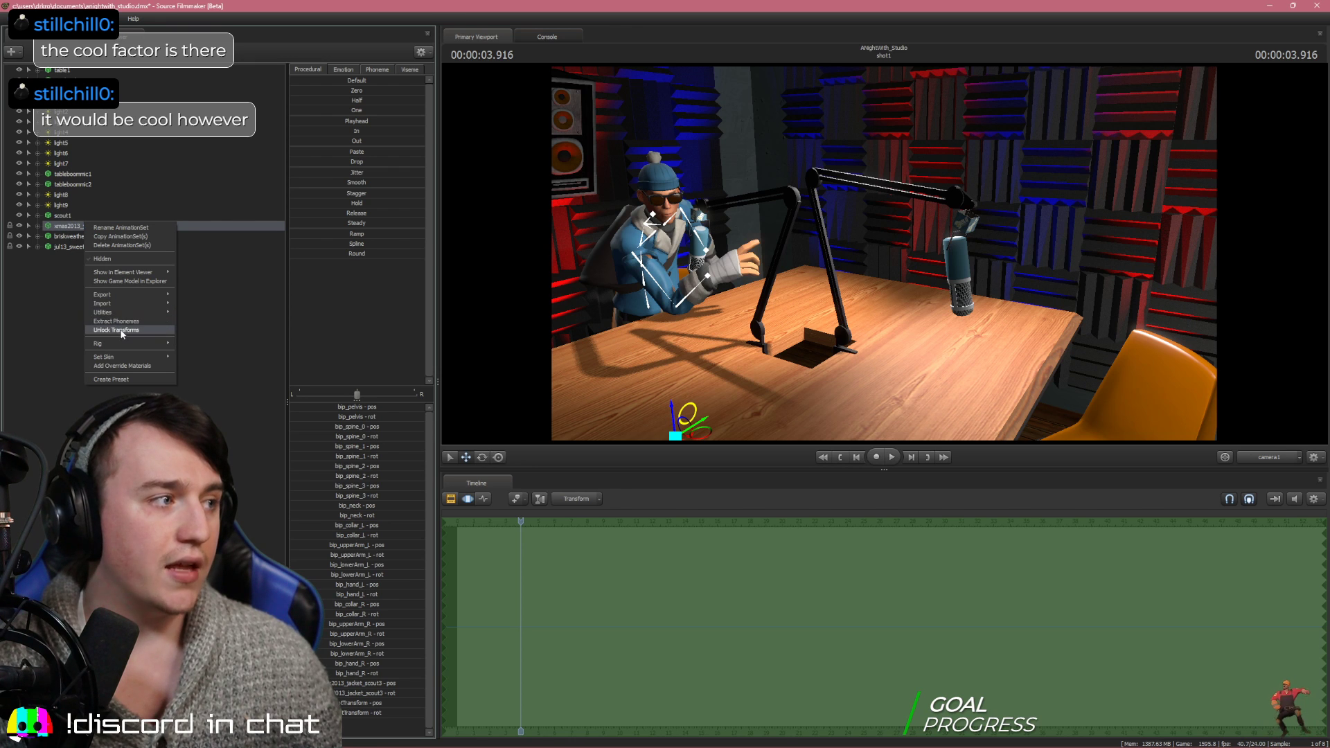
{"action": "left_click", "coordinate": [122, 333]}
{"action": "right_click", "coordinate": [73, 236]}
{"action": "left_click", "coordinate": [96, 347]}
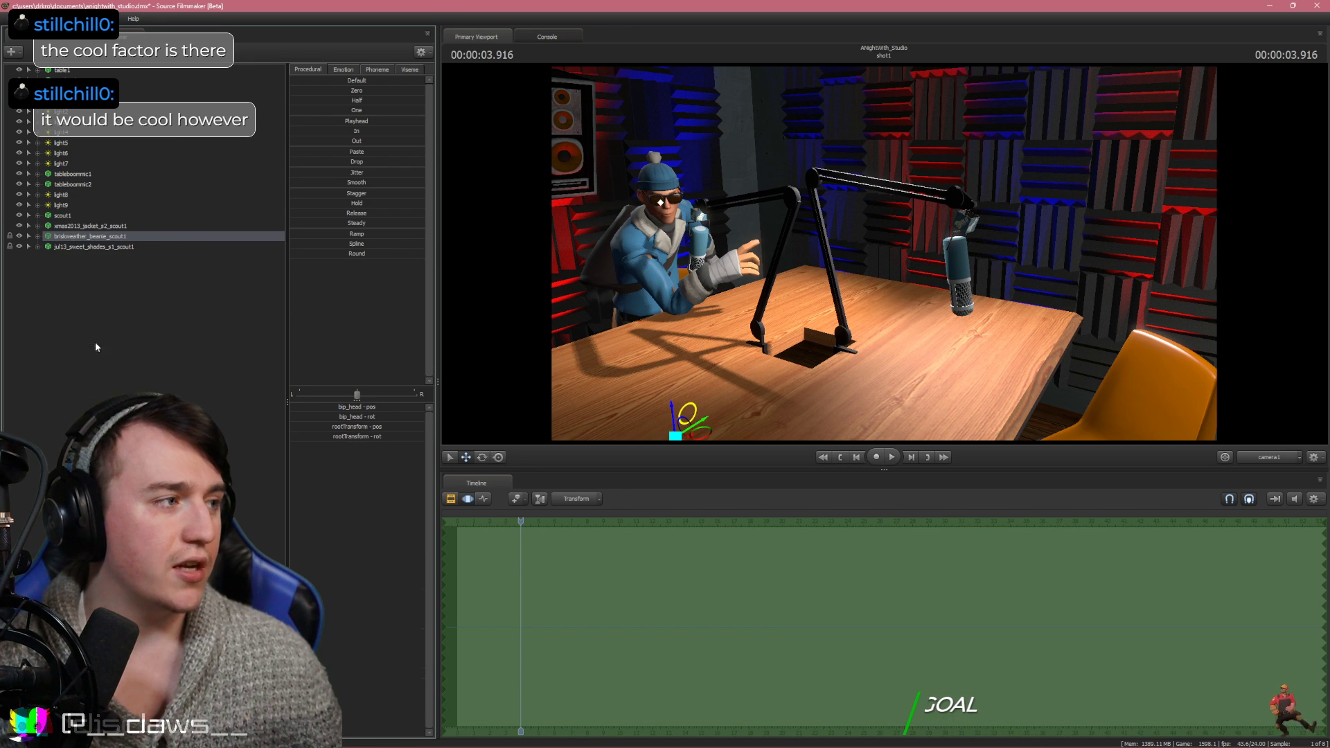
{"action": "right_click", "coordinate": [81, 247]}
{"action": "left_click", "coordinate": [110, 357]}
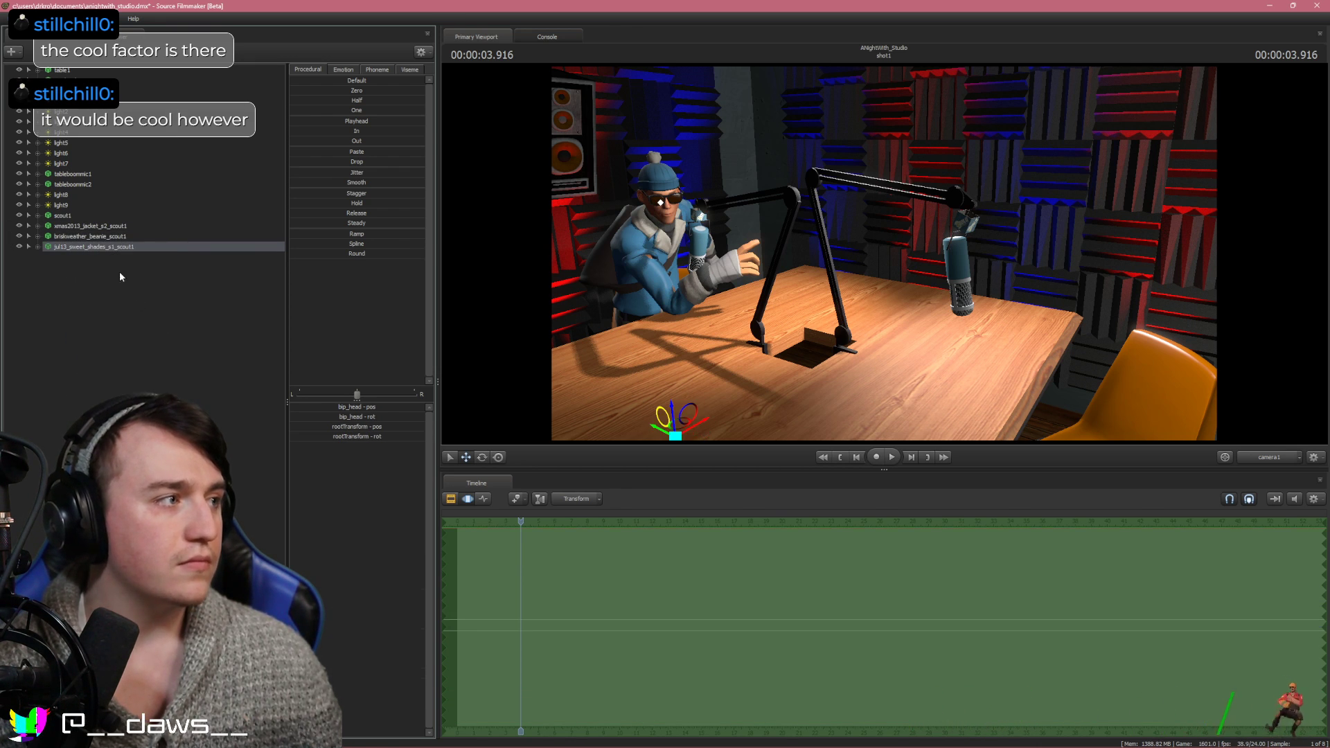
Run the model coloring rig script on the jacket and apply A Distinctive Lack of Hue to Color2
{"action": "left_click", "coordinate": [97, 226]}
{"action": "right_click", "coordinate": [107, 229]}
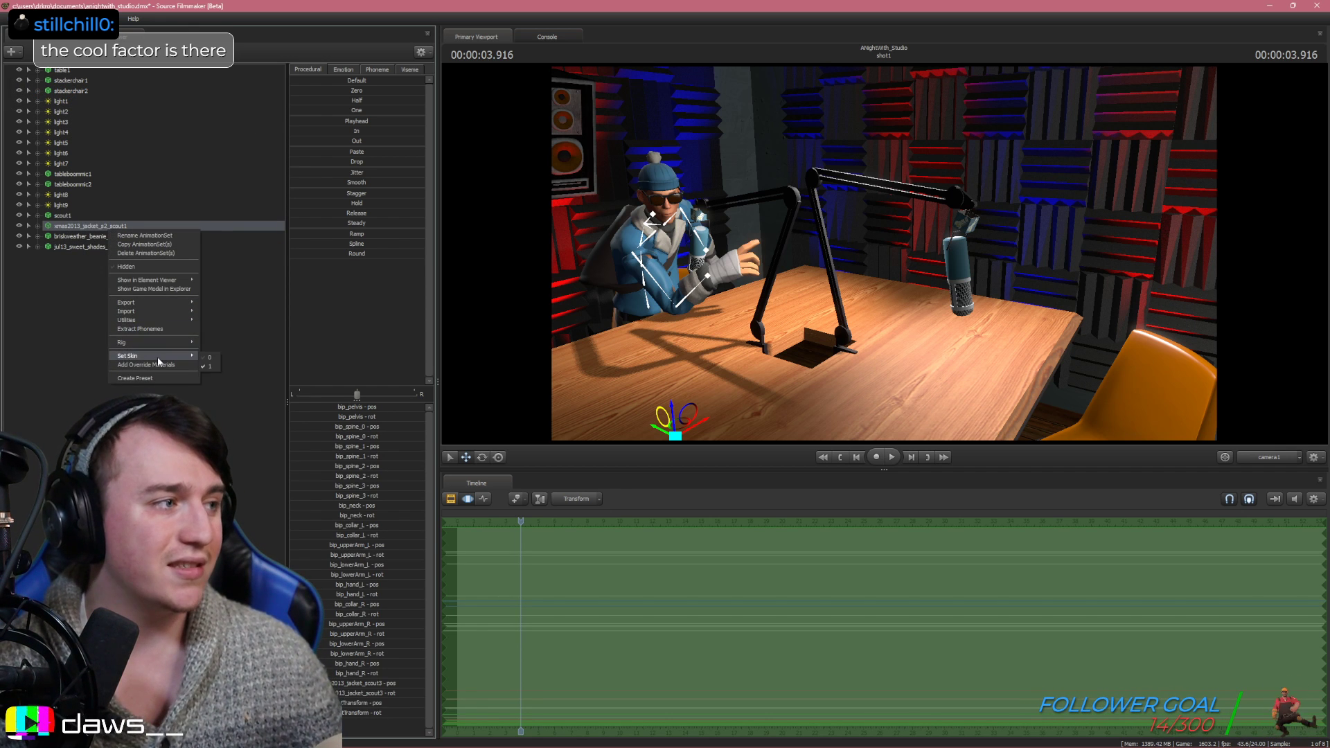
{"action": "left_click", "coordinate": [52, 293]}
{"action": "left_click", "coordinate": [79, 225]}
{"action": "right_click", "coordinate": [80, 227]}
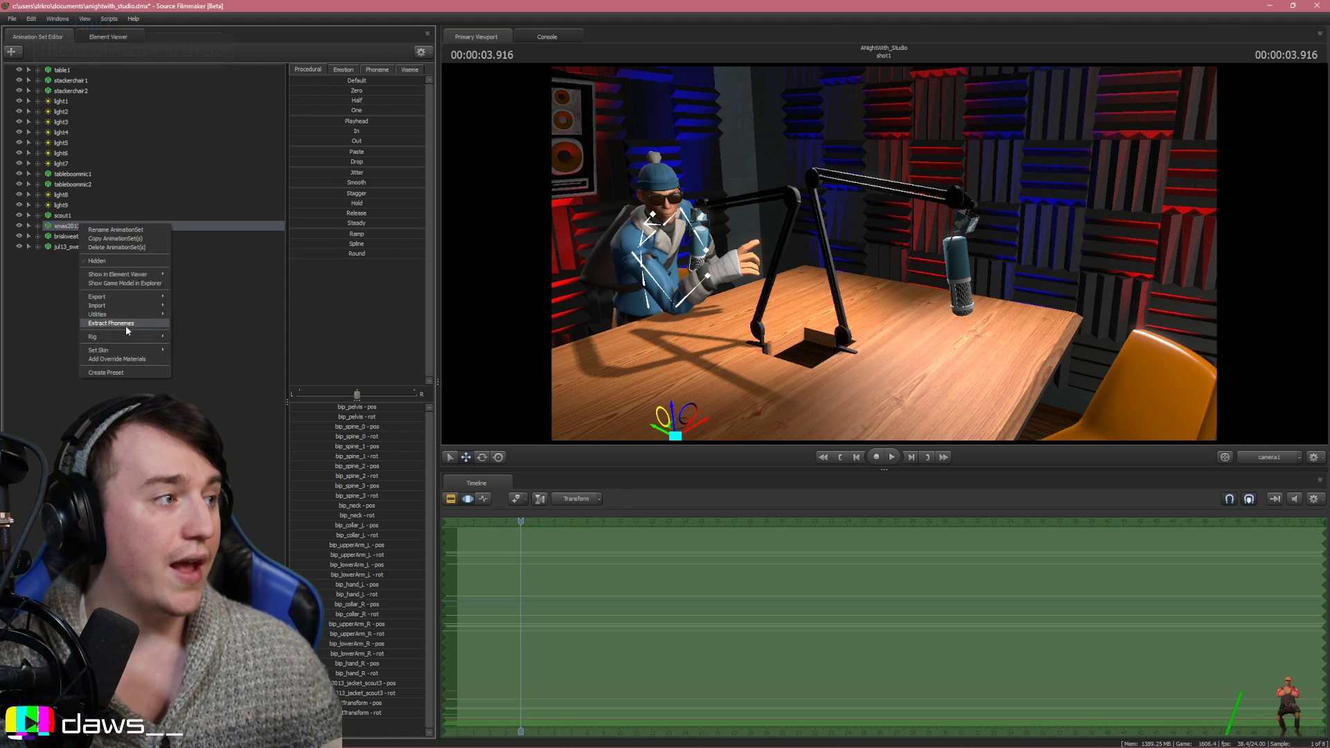
{"action": "mouse_move", "coordinate": [139, 337]}
{"action": "left_click", "coordinate": [221, 396]}
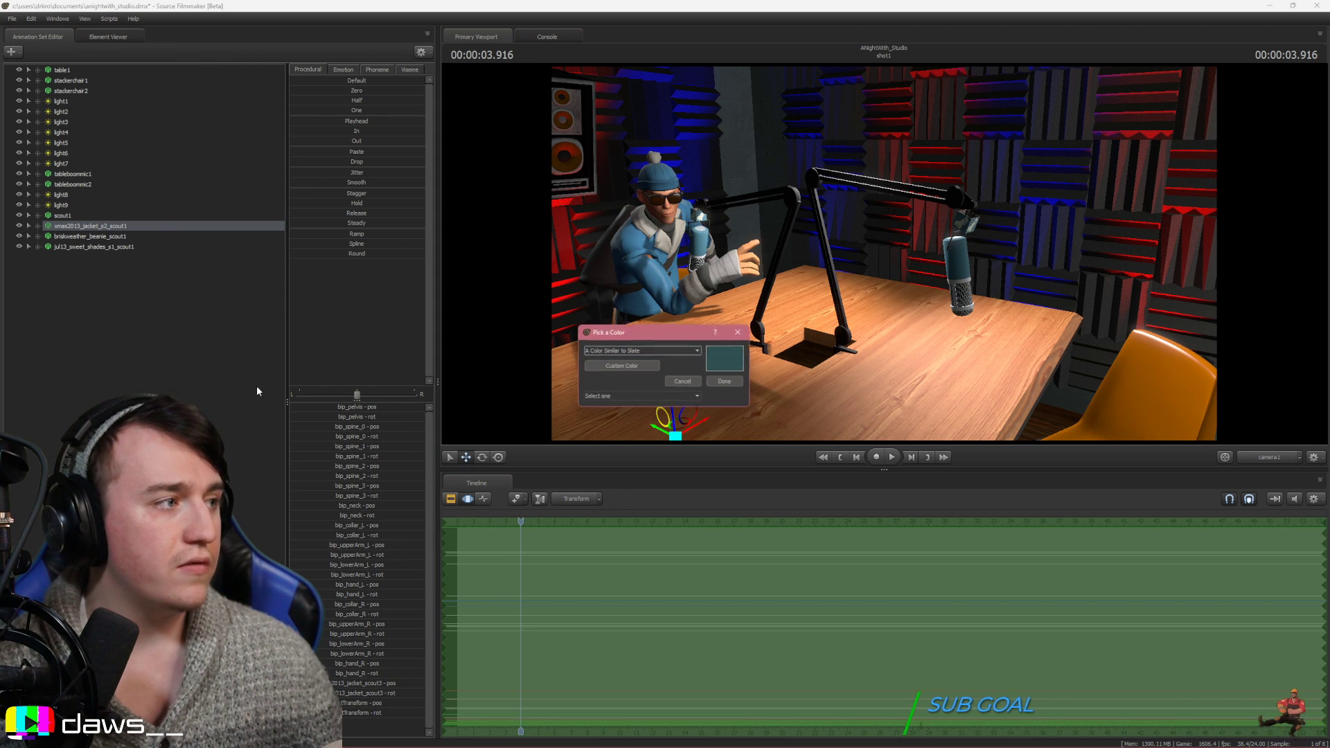
{"action": "left_click", "coordinate": [641, 350]}
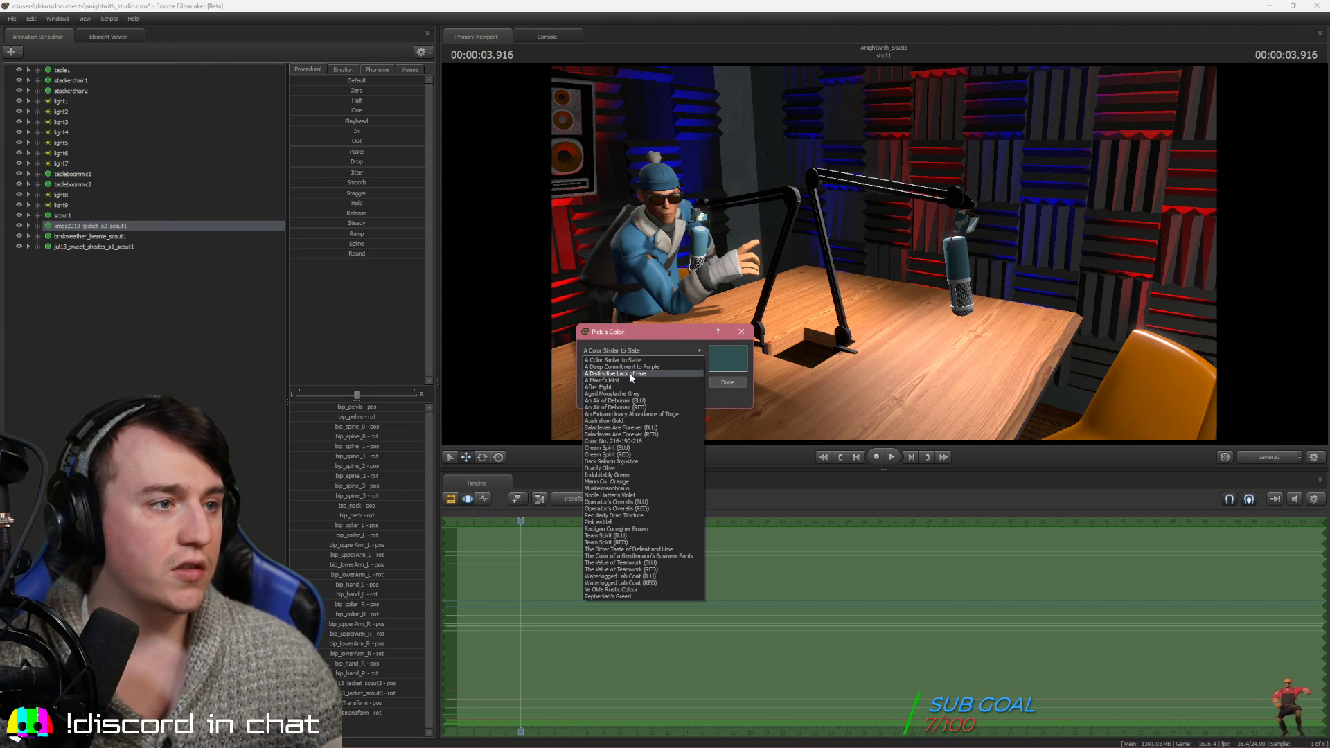
{"action": "left_click", "coordinate": [615, 374]}
{"action": "left_click", "coordinate": [679, 398]}
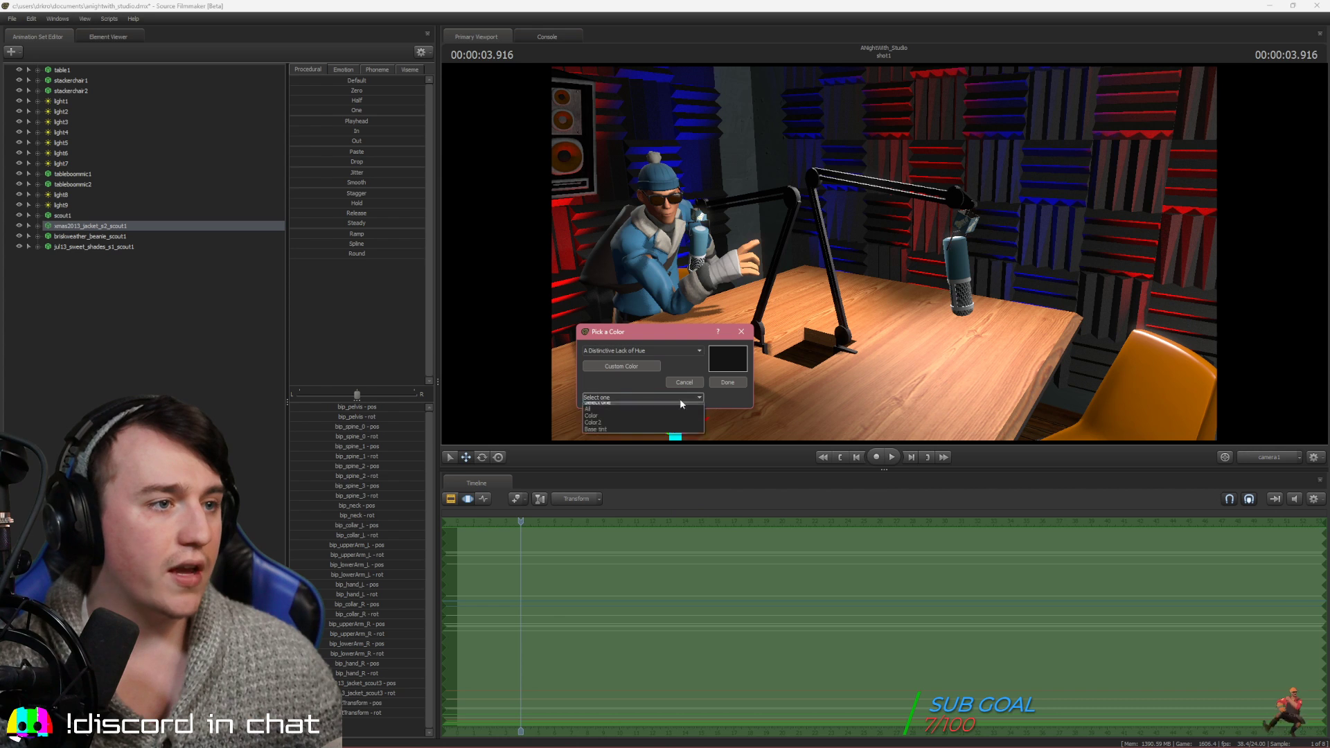
{"action": "left_click", "coordinate": [621, 421]}
{"action": "left_click", "coordinate": [726, 382]}
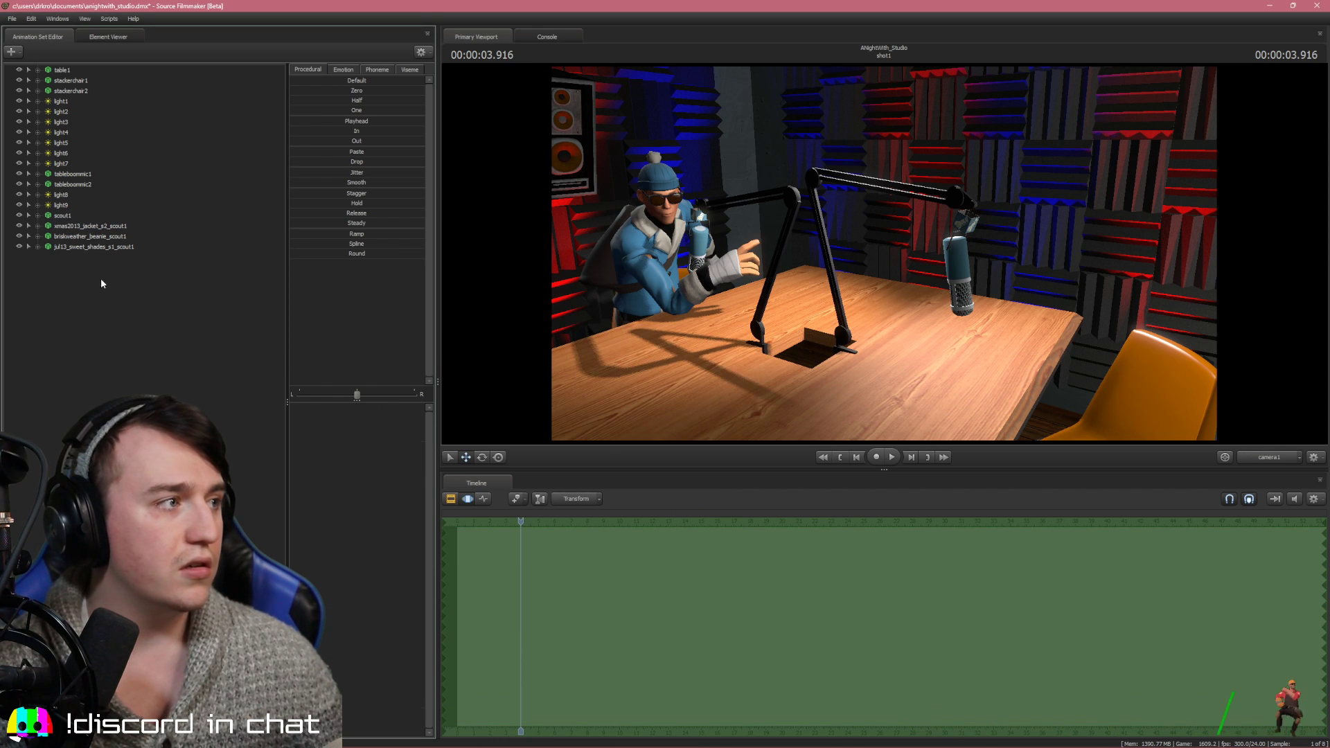
Run the setup_modelcoloring rig script on the Scout's beanie and apply A Distinctive Lack of Hue
{"action": "left_click", "coordinate": [92, 238]}
{"action": "right_click", "coordinate": [110, 237]}
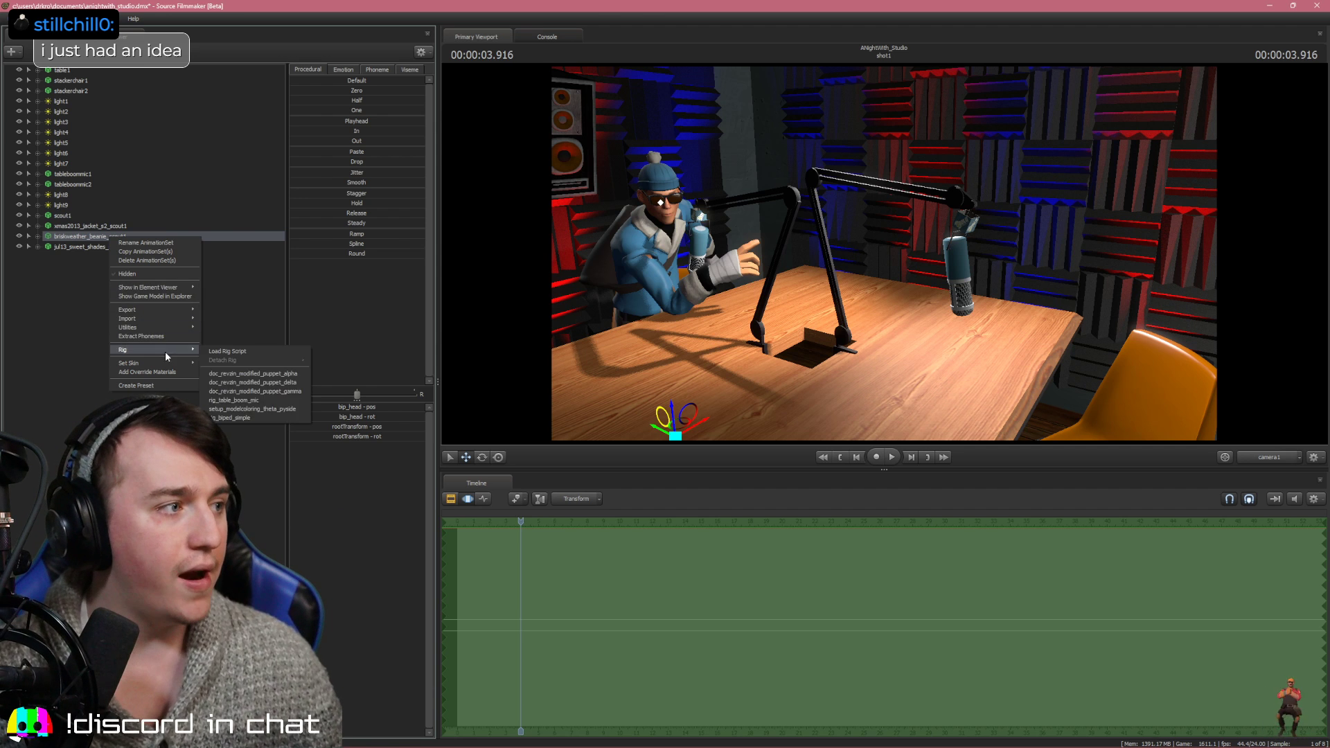
{"action": "mouse_move", "coordinate": [152, 361]}
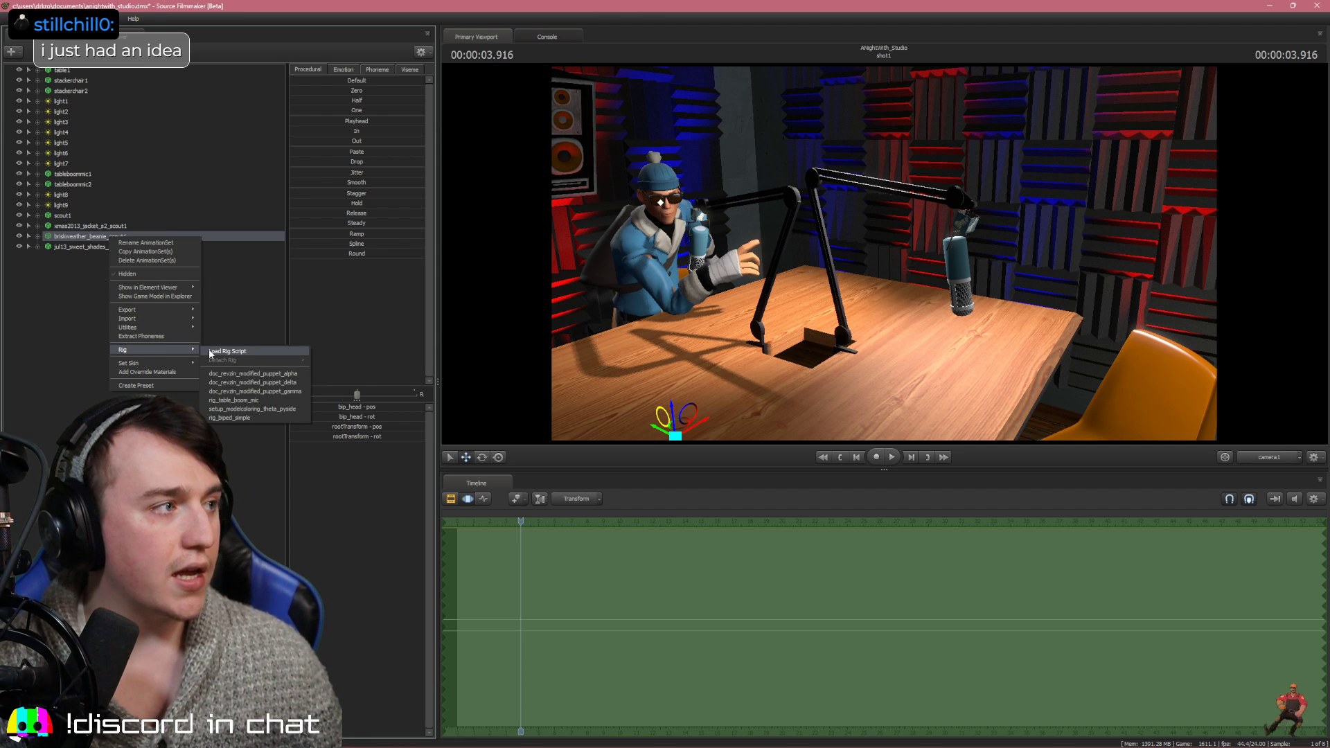
{"action": "left_click", "coordinate": [252, 408]}
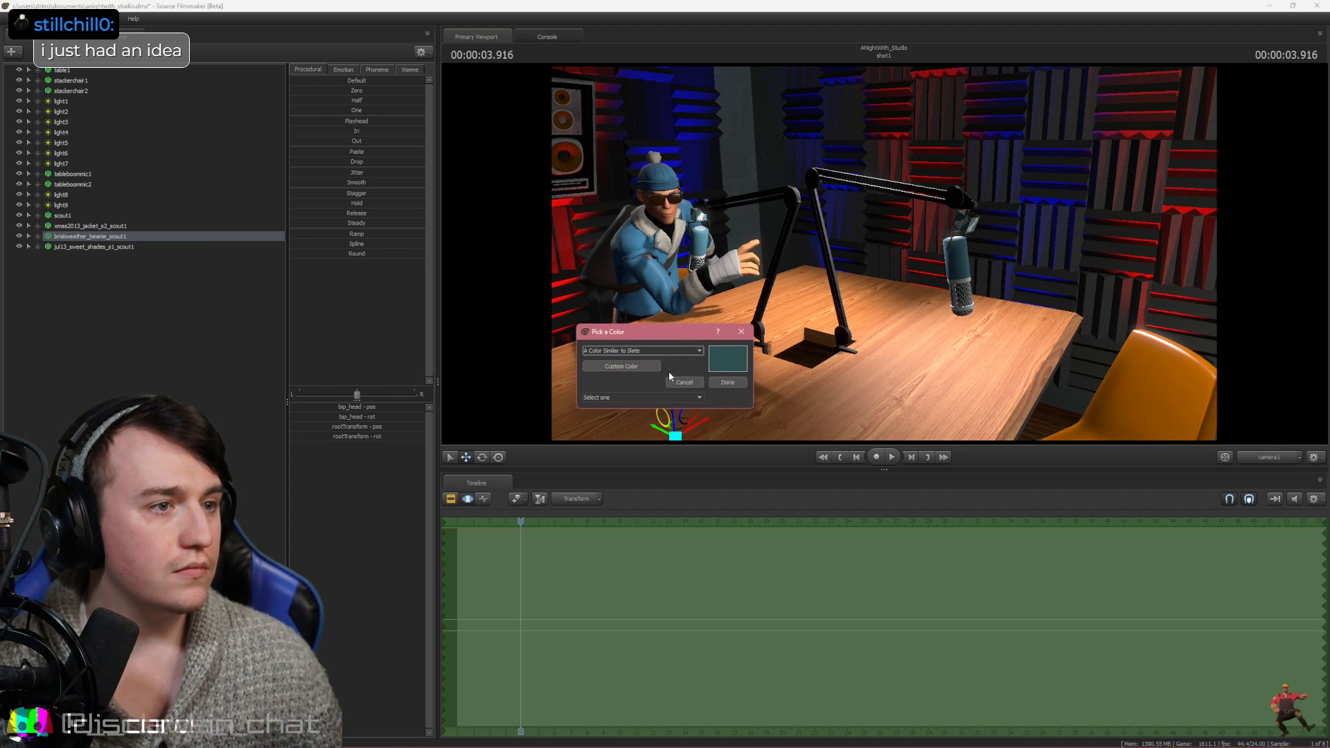
{"action": "left_click", "coordinate": [637, 351]}
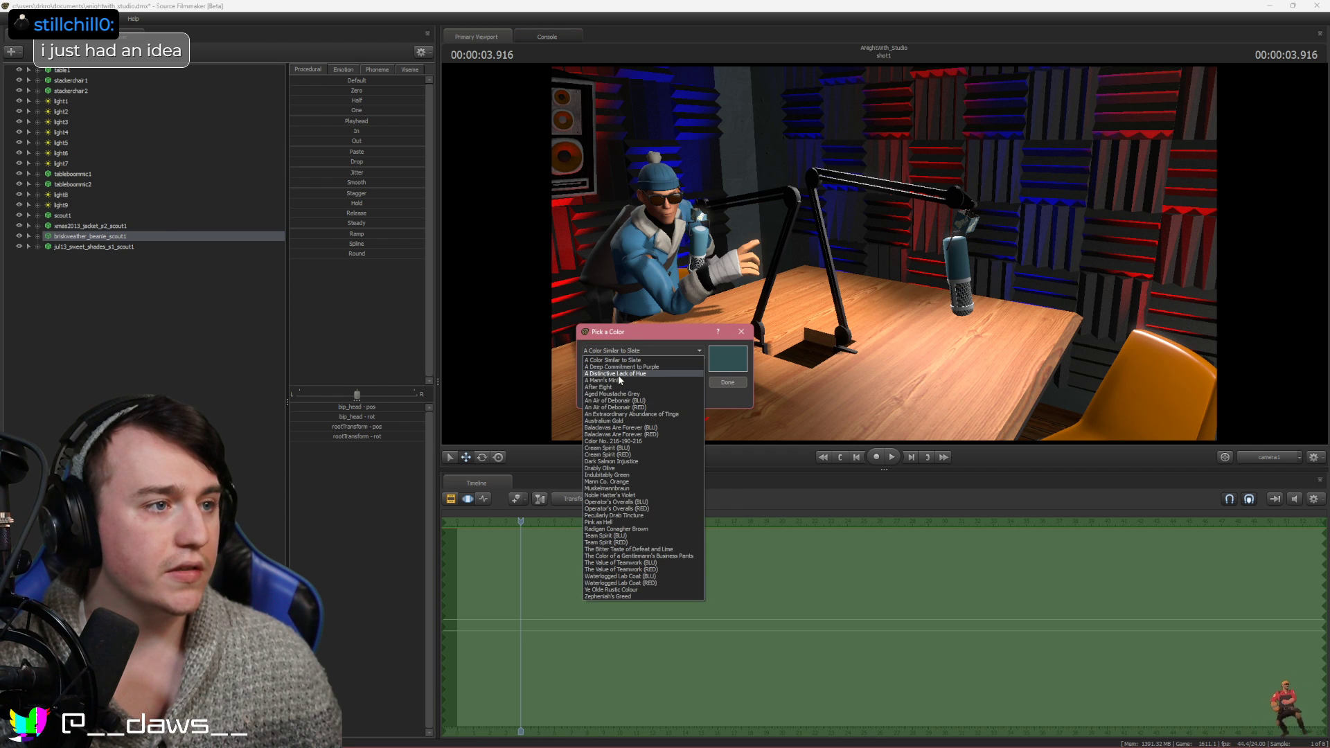
{"action": "left_click", "coordinate": [617, 373]}
{"action": "left_click", "coordinate": [643, 397]}
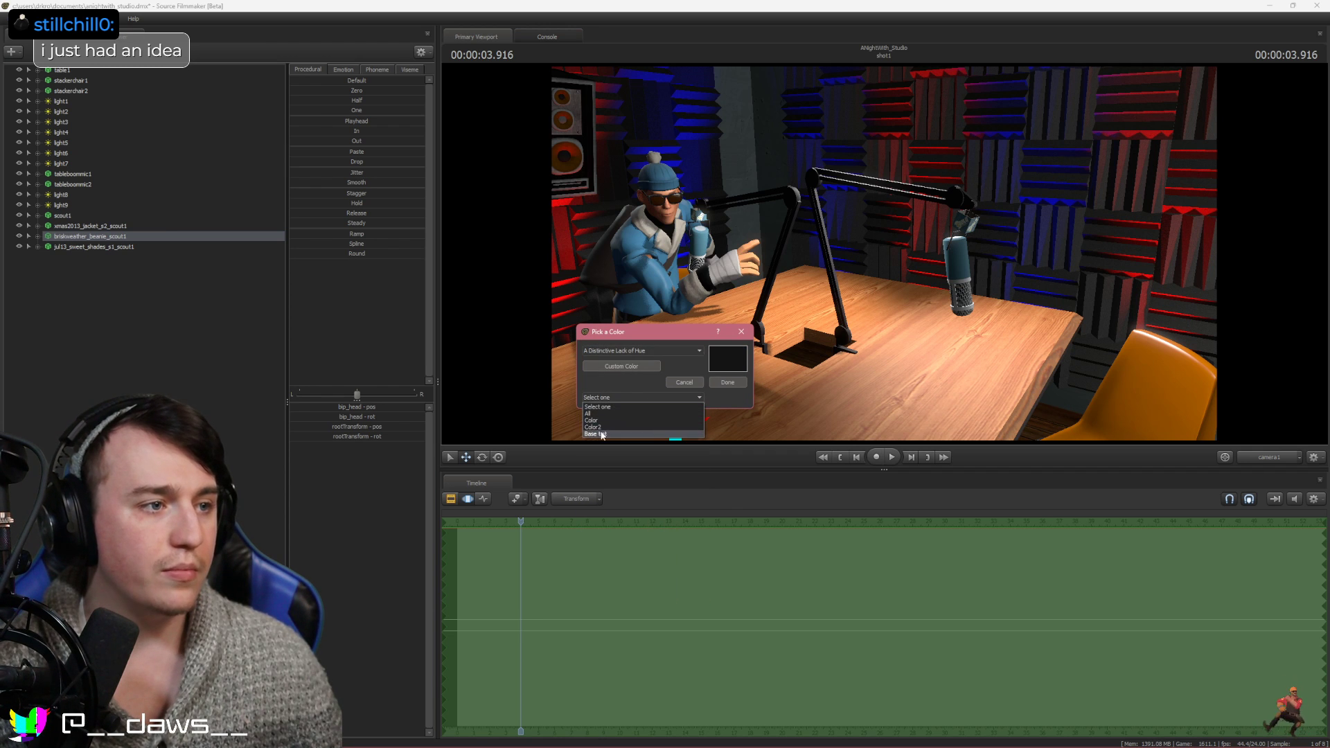
{"action": "left_click", "coordinate": [603, 409]}
{"action": "left_click", "coordinate": [726, 383]}
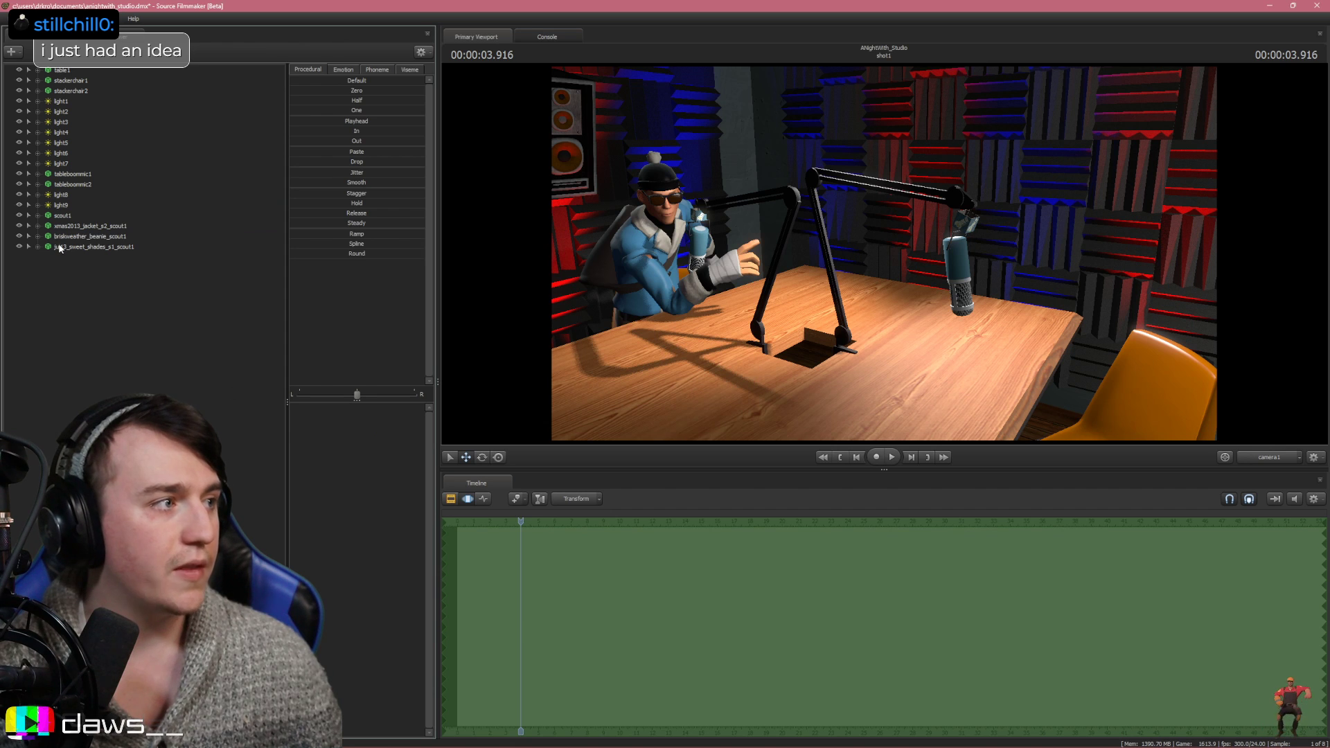
Run the model coloring rig script on the sunglasses and apply An Extraordinary Abundance of Tinge
{"action": "left_click", "coordinate": [81, 246]}
{"action": "right_click", "coordinate": [81, 246]}
{"action": "mouse_move", "coordinate": [135, 357]}
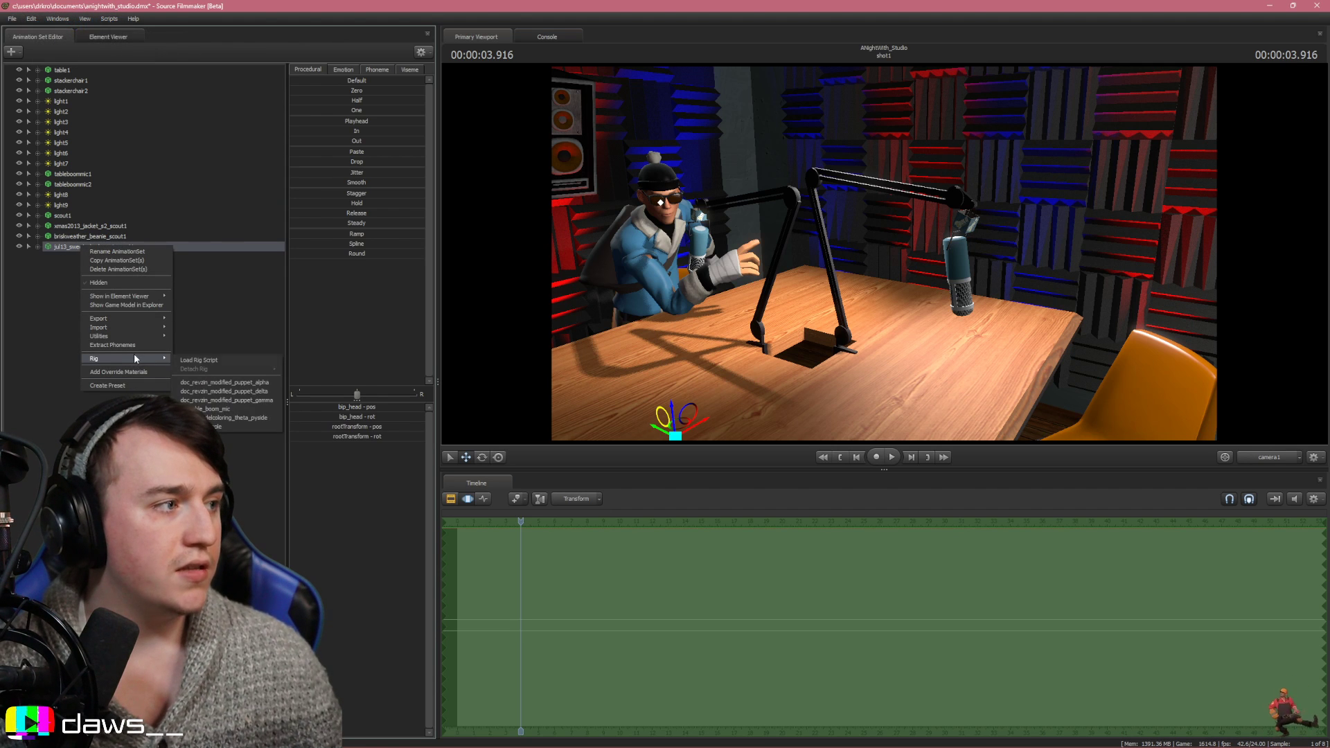
{"action": "left_click", "coordinate": [234, 422]}
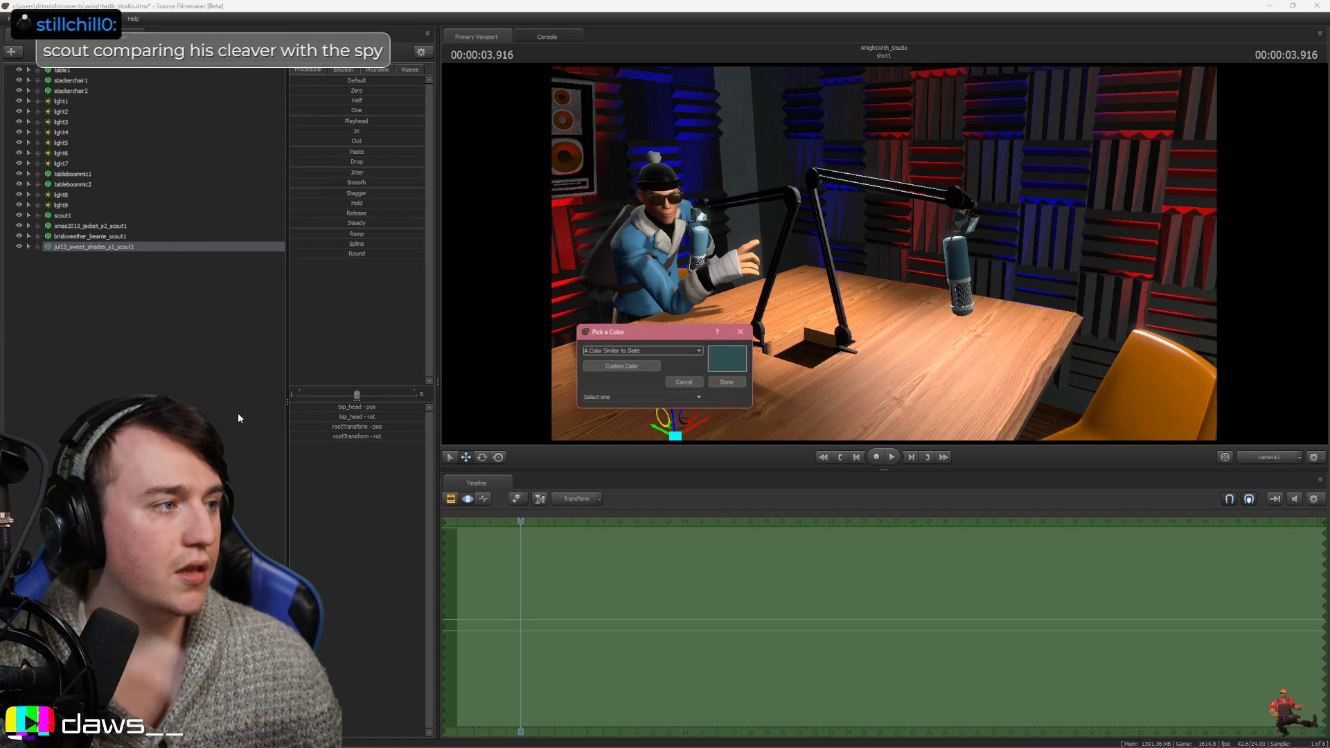
{"action": "left_click", "coordinate": [663, 350]}
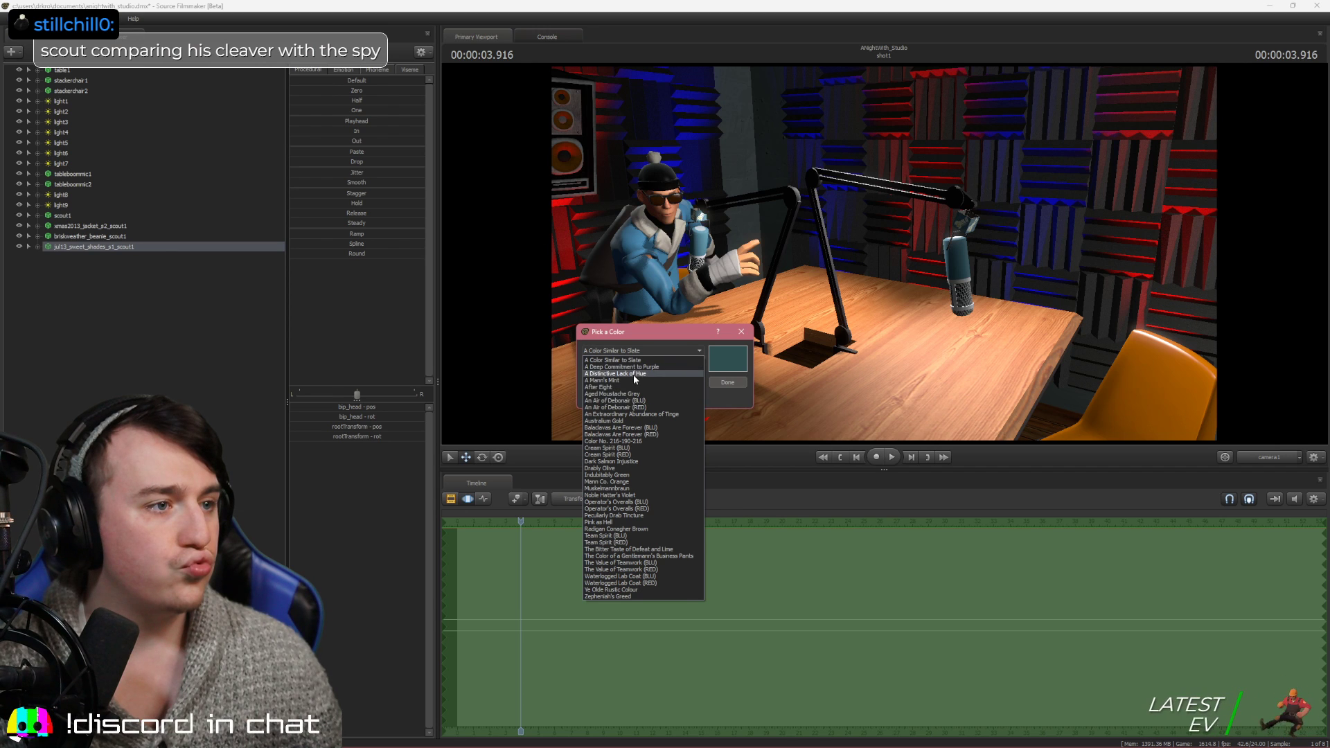
{"action": "left_click", "coordinate": [627, 414]}
{"action": "left_click", "coordinate": [640, 398]}
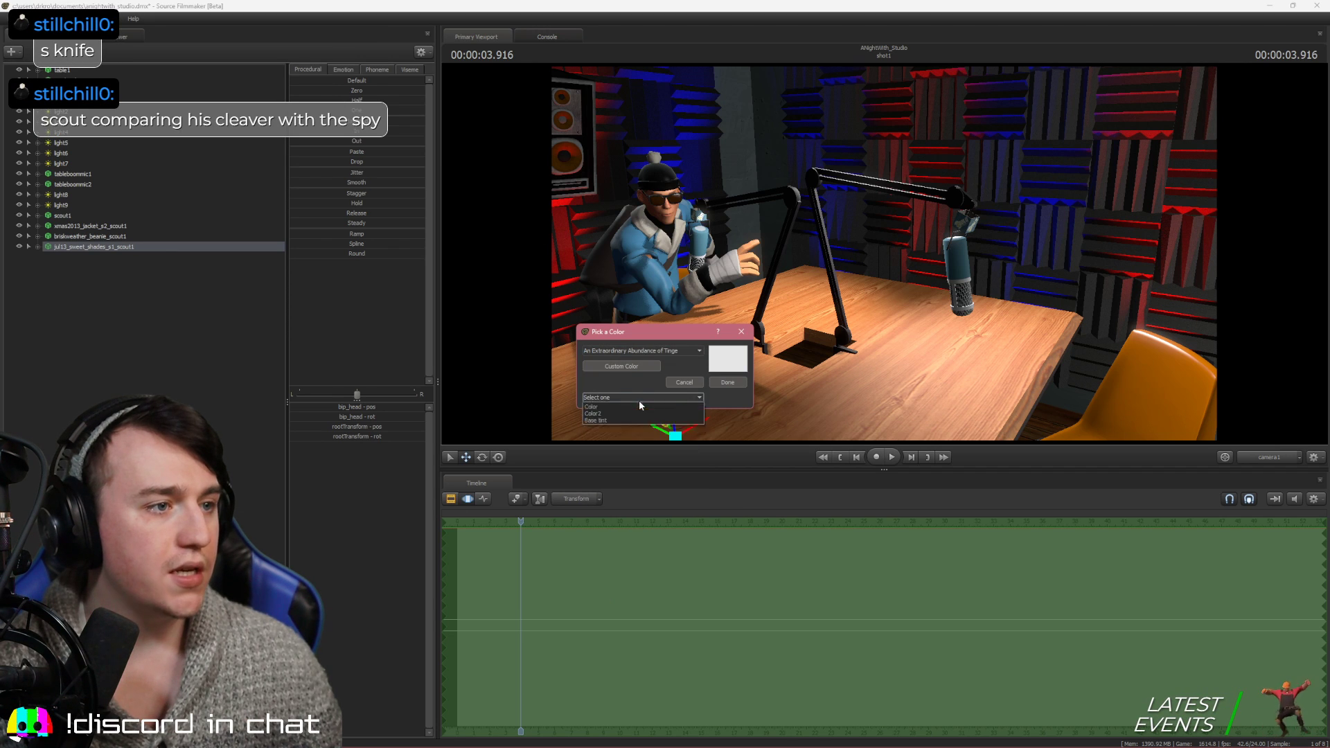
{"action": "left_click", "coordinate": [606, 435]}
{"action": "left_click", "coordinate": [724, 383]}
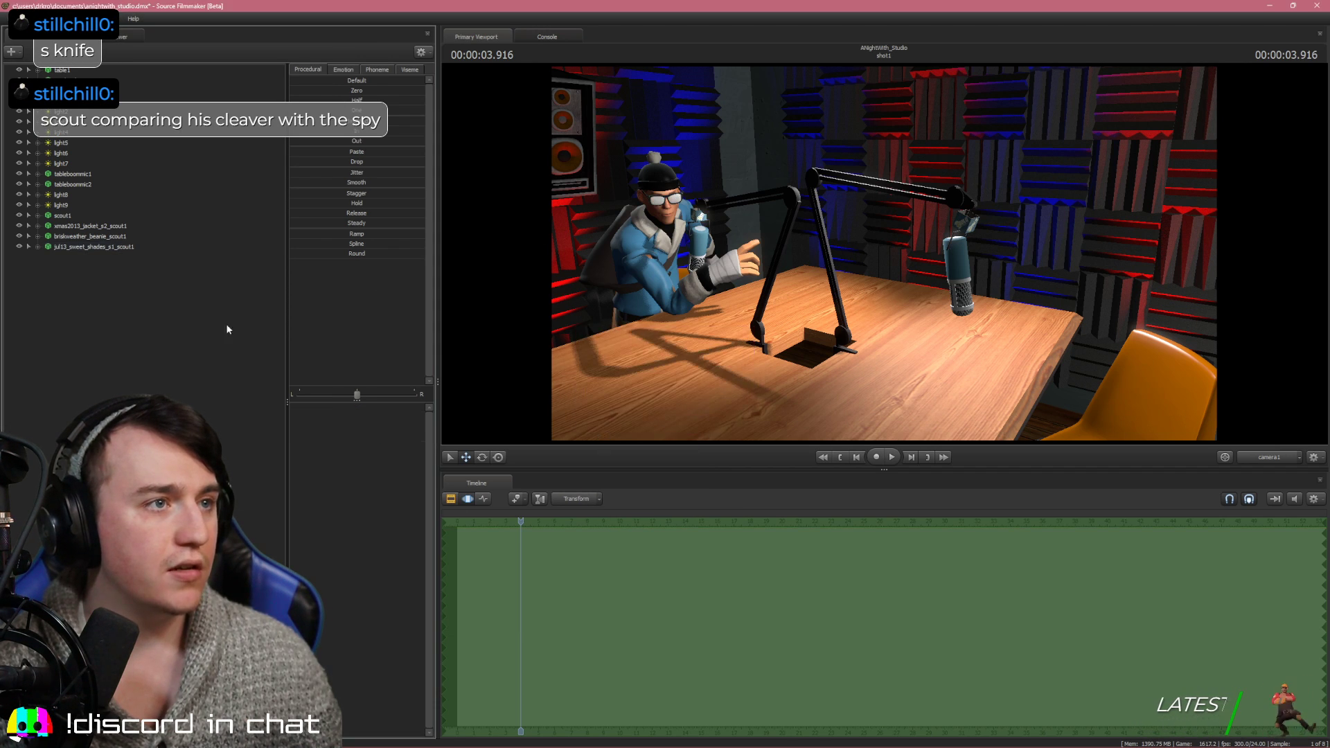
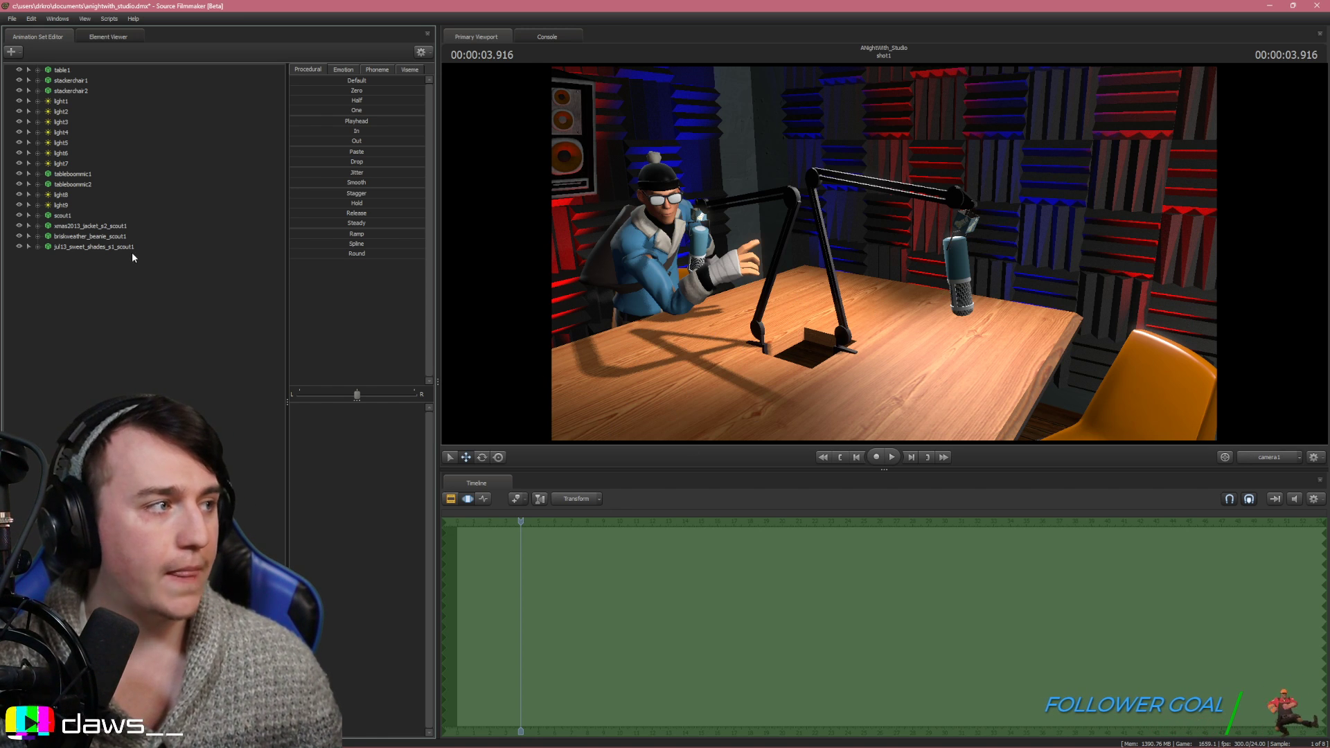
Lock the jacket, beanie and sunglasses back to the Scout
{"action": "left_click", "coordinate": [64, 218]}
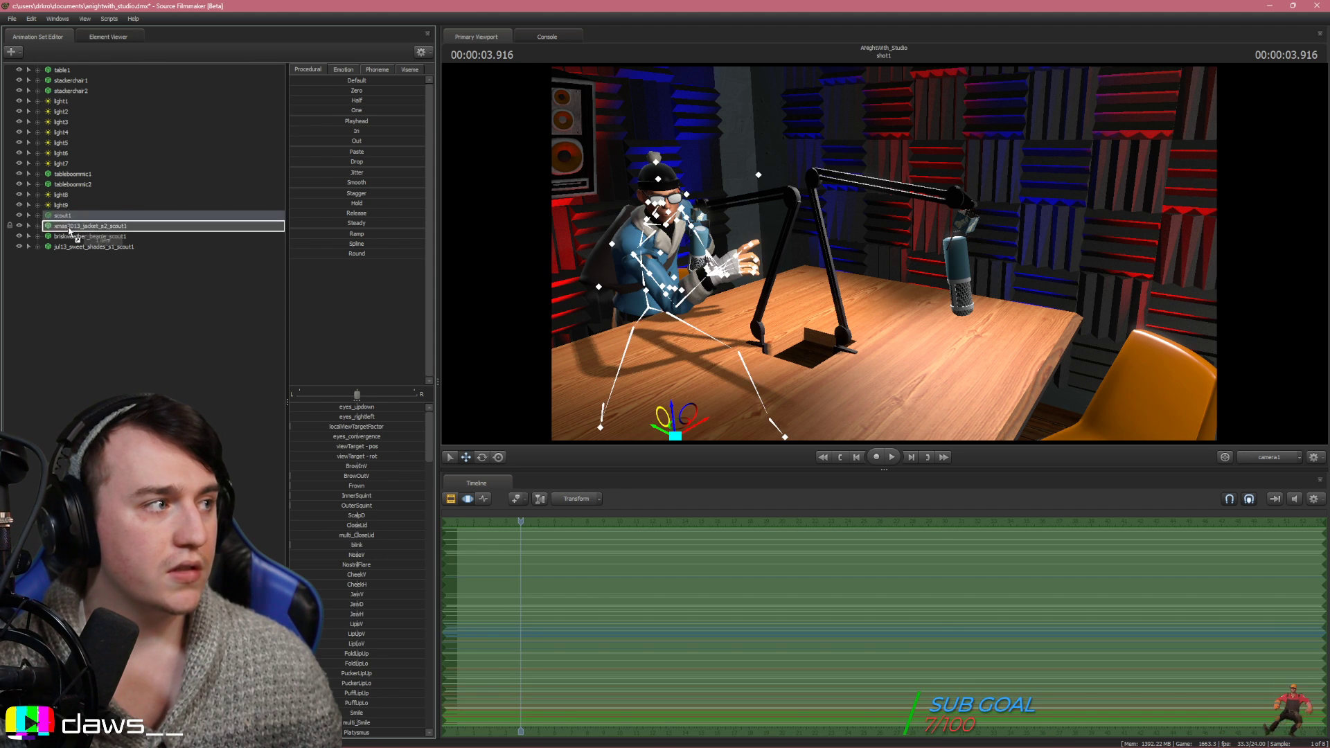
{"action": "left_click_drag", "start_coordinate": [69, 232], "coordinate": [71, 230]}
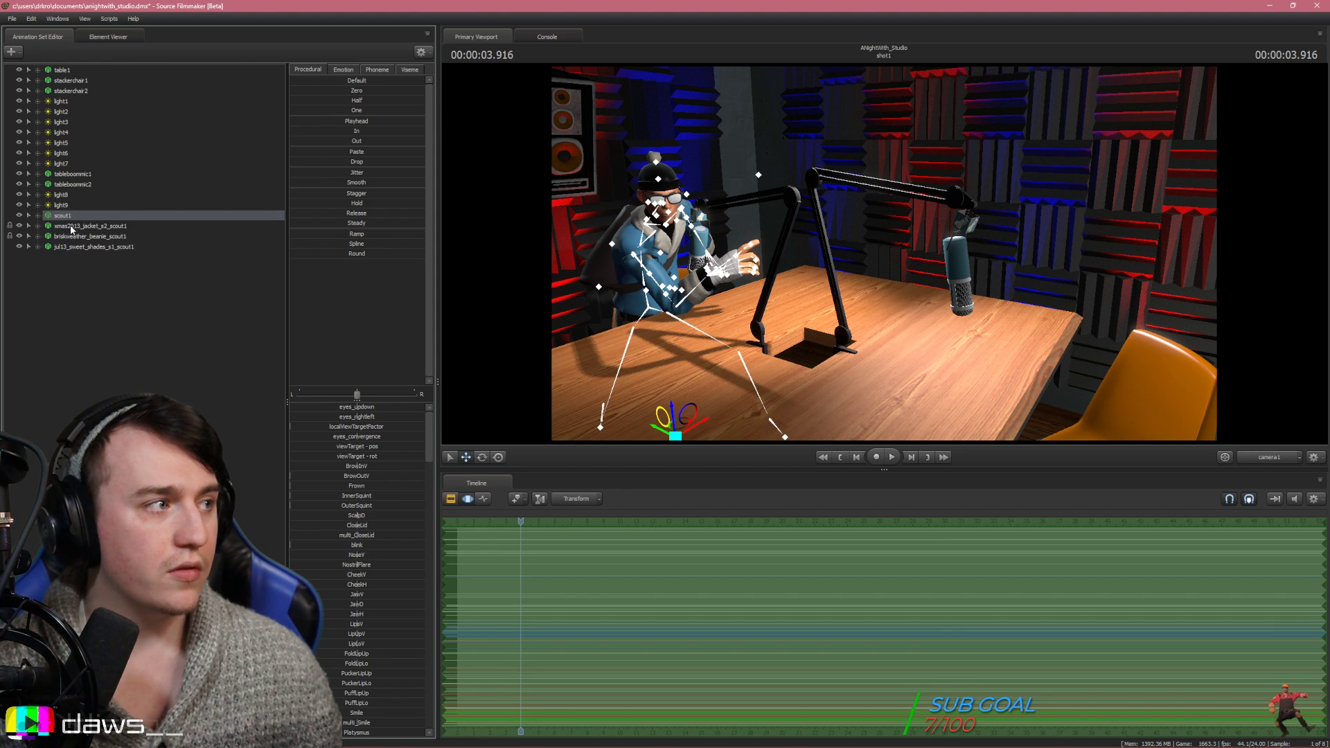
{"action": "left_click", "coordinate": [81, 282]}
{"action": "left_click_drag", "start_coordinate": [69, 236], "coordinate": [68, 221]}
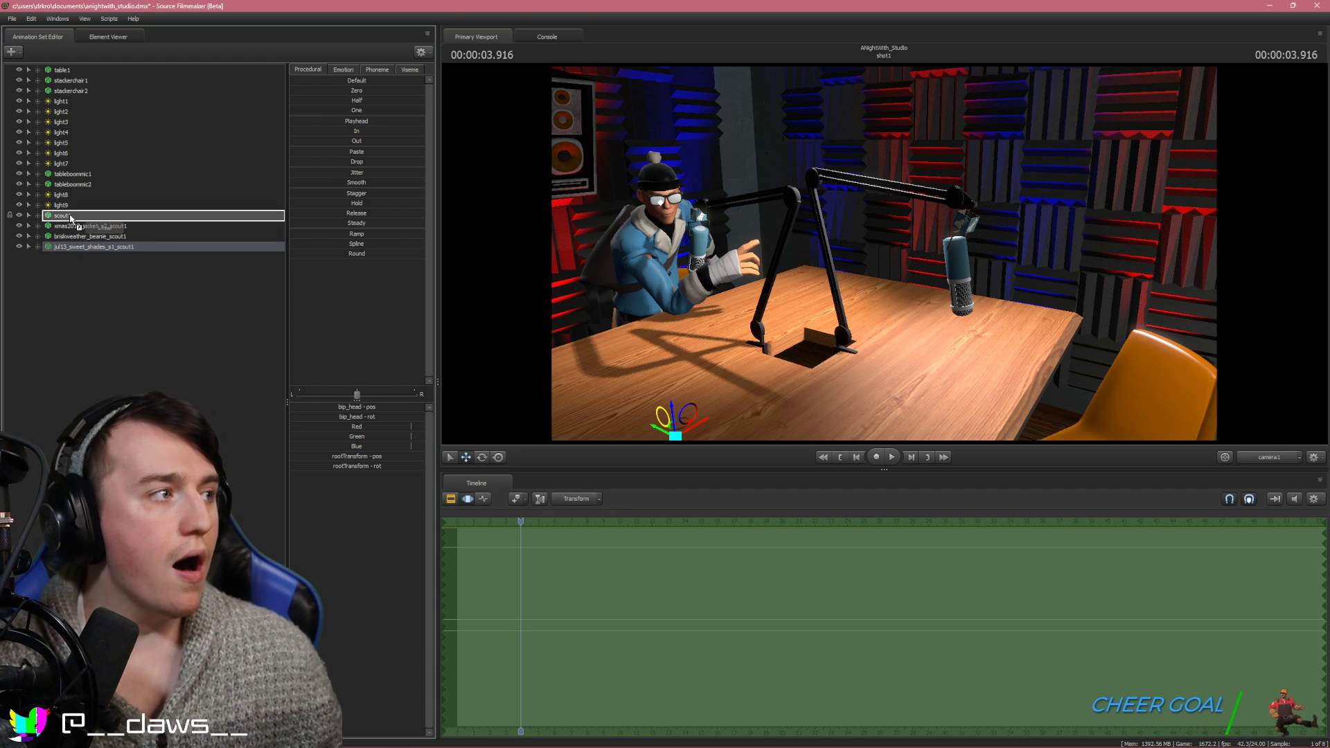
{"action": "left_click", "coordinate": [66, 260]}
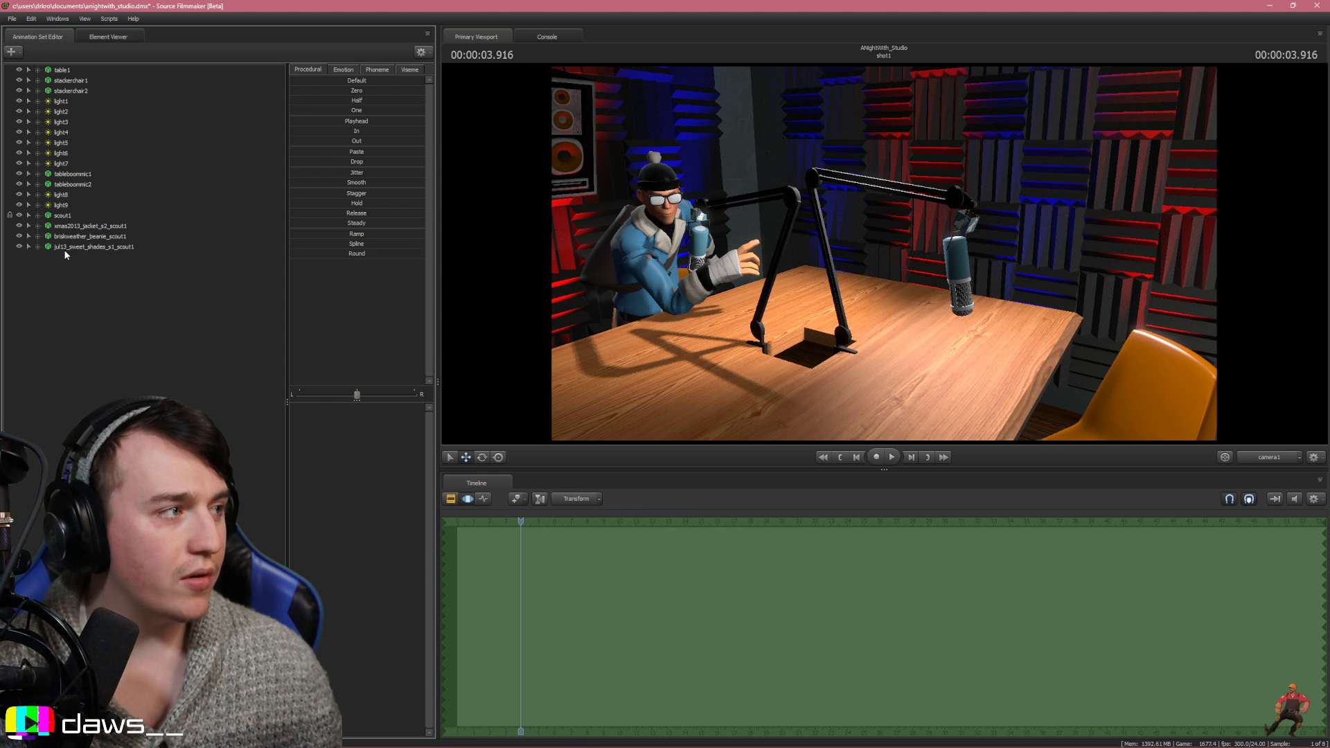
{"action": "left_click_drag", "start_coordinate": [63, 216], "coordinate": [66, 238]}
{"action": "left_click_drag", "start_coordinate": [65, 216], "coordinate": [69, 249]}
{"action": "left_click", "coordinate": [102, 307]}
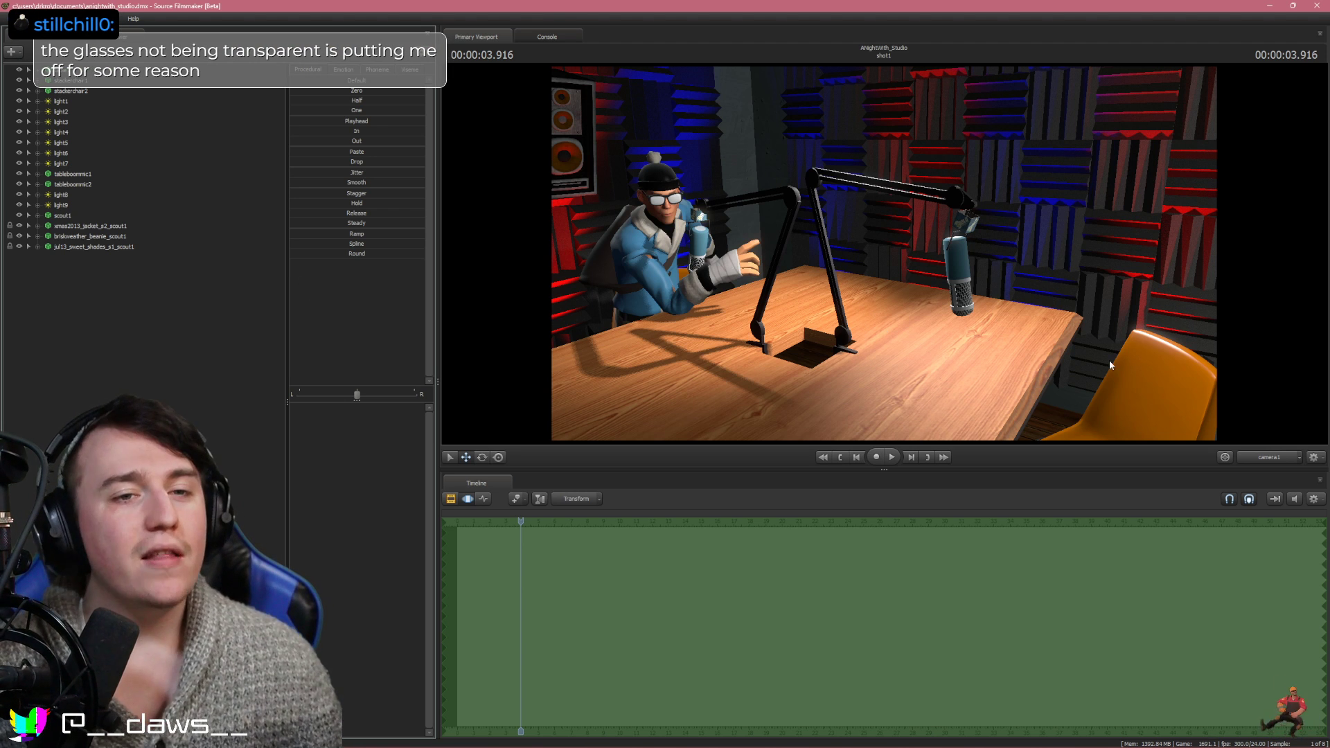
Examine the Scout's recolored sunglasses up close through the Work Camera, and return to camera1
{"action": "left_click", "coordinate": [1266, 457]}
{"action": "key", "text": "w"}
{"action": "left_click_drag", "start_coordinate": [1108, 360], "coordinate": [1018, 343]}
{"action": "key", "text": "a"}
{"action": "key", "text": "s"}
{"action": "key", "text": "d"}
{"action": "key", "text": "s"}
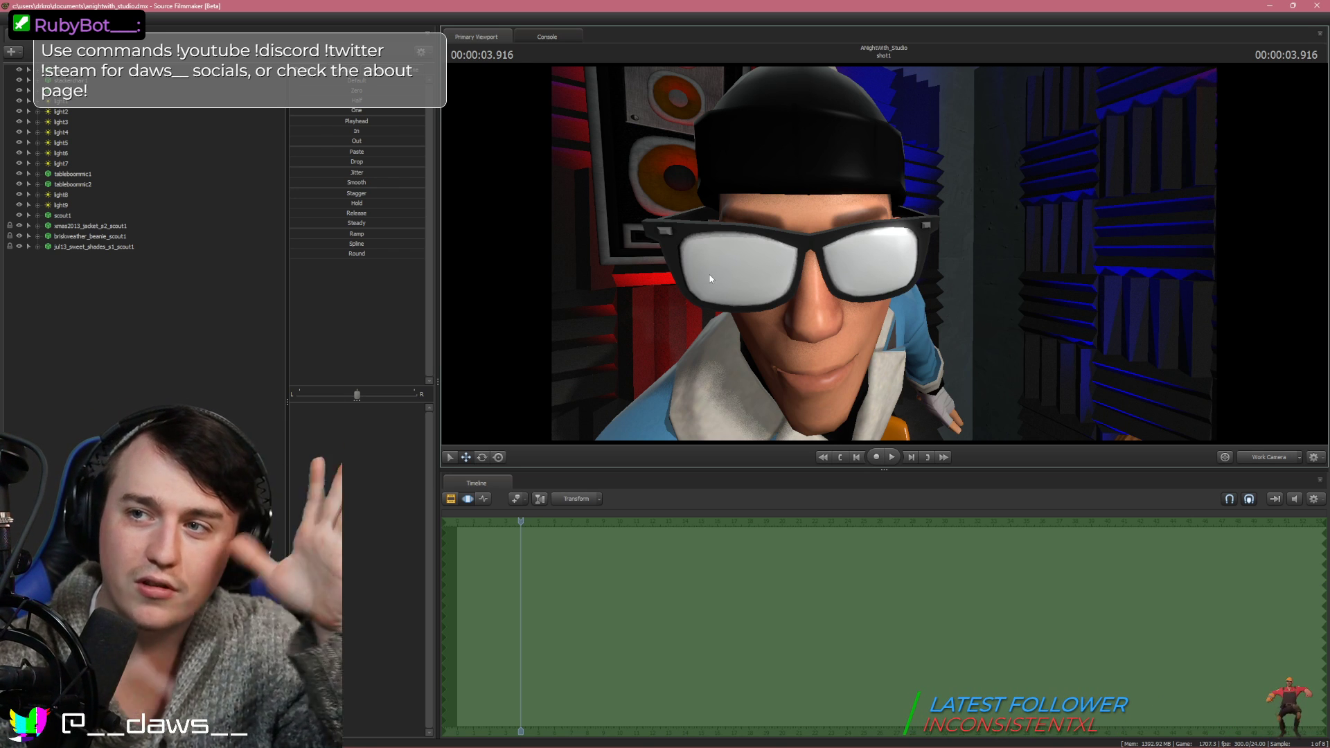
{"action": "left_click", "coordinate": [1269, 457]}
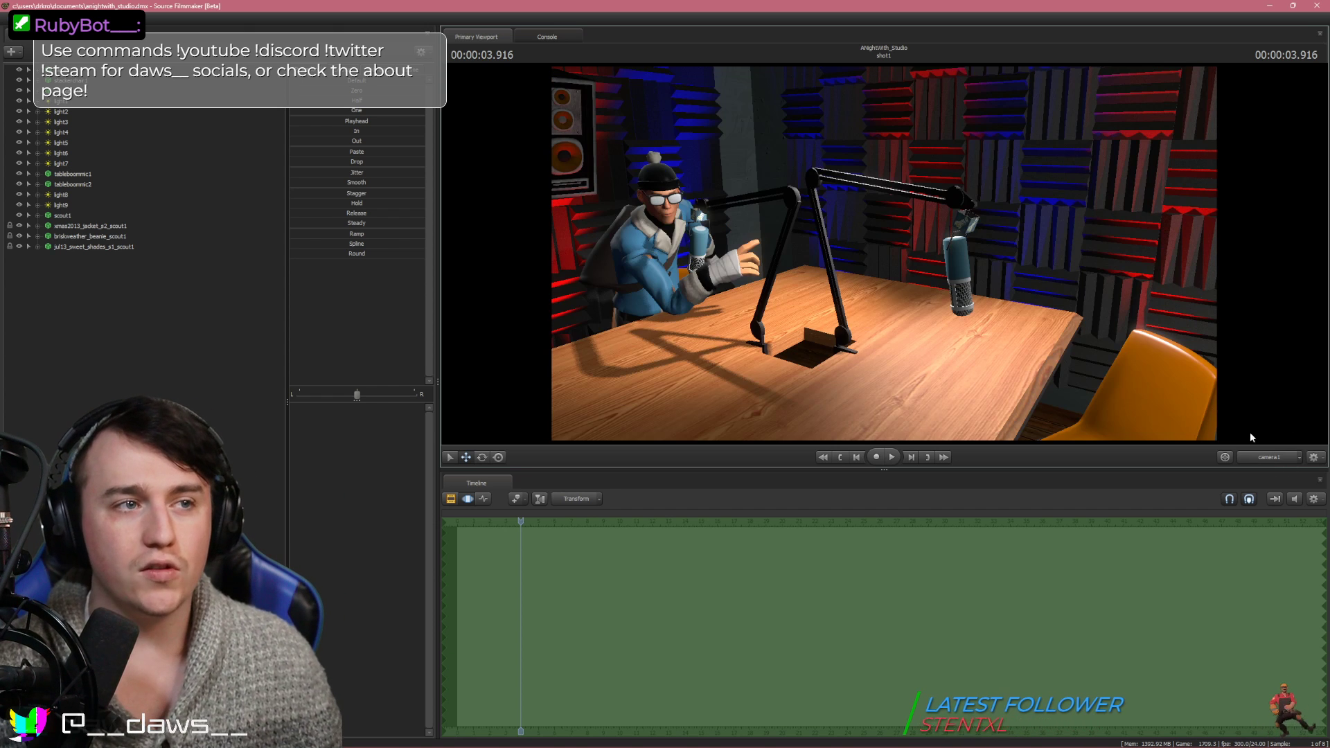
{"action": "left_click", "coordinate": [1249, 430]}
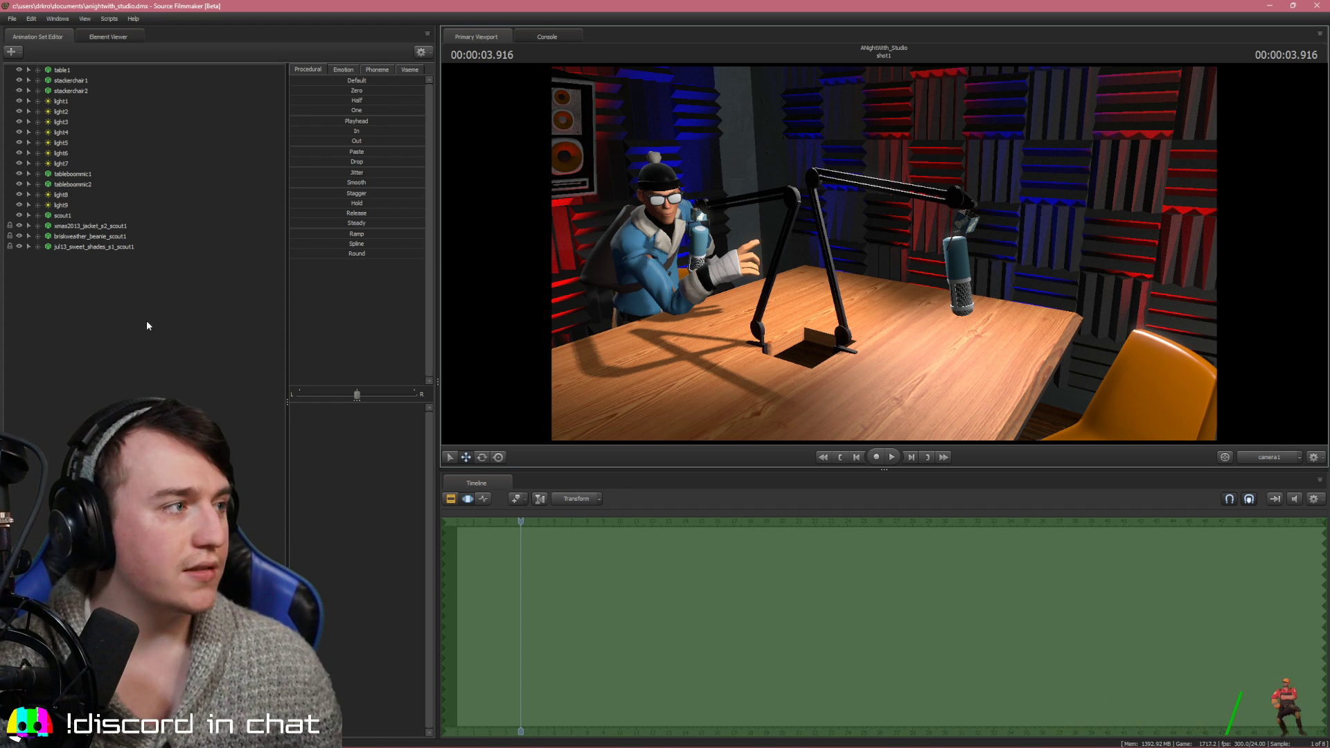
Start creating an animation set for a new model and filter the model list by "spy"
{"action": "right_click", "coordinate": [122, 298]}
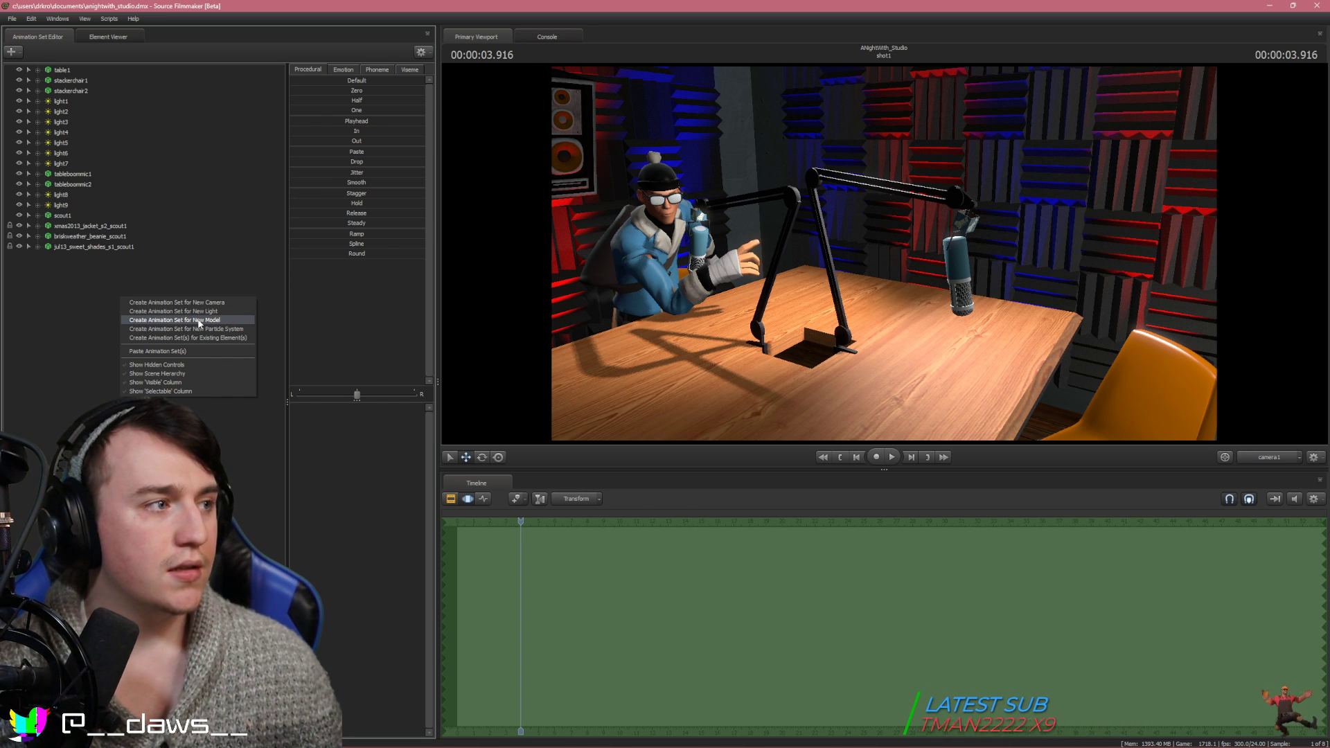
{"action": "left_click", "coordinate": [198, 321]}
{"action": "type", "text": "spy"}
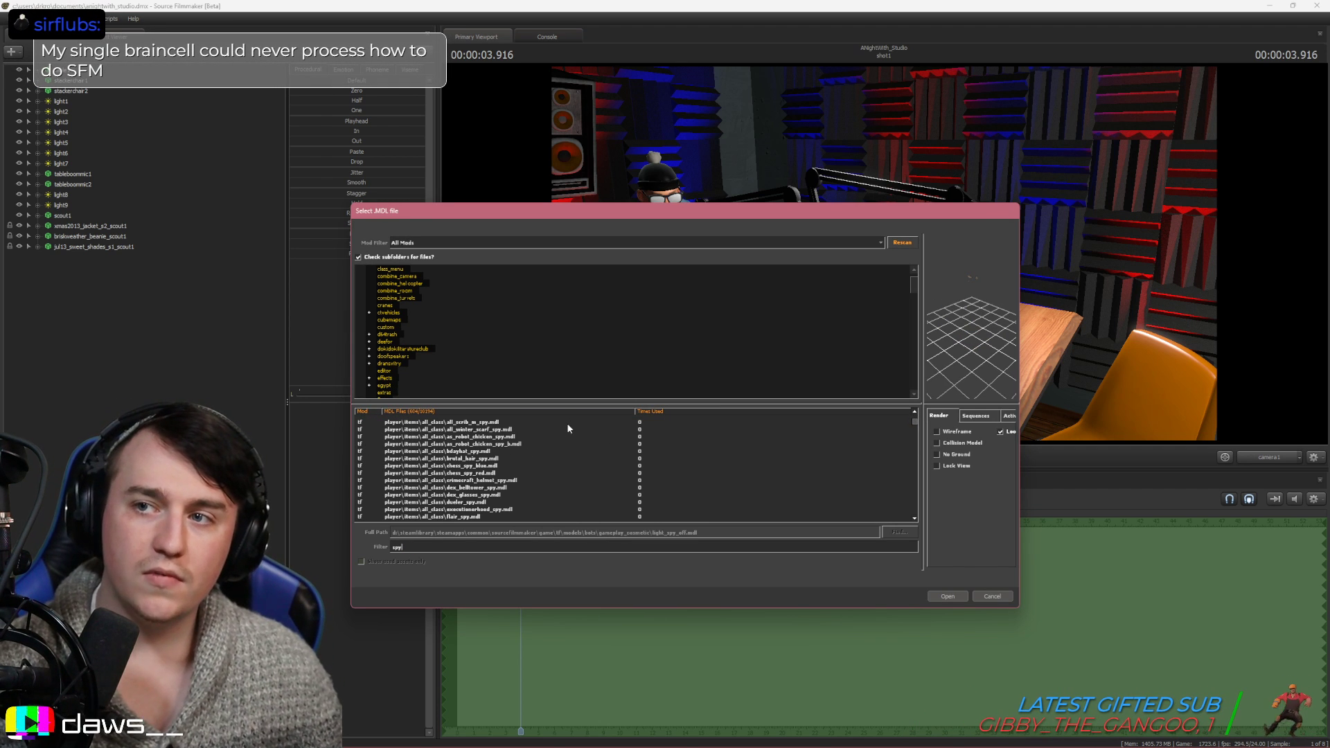
Look through the filtered spy models, previewing several of the cosmetic items
{"action": "scroll", "coordinate": [562, 489], "scroll_direction": "down", "scroll_amount": 2}
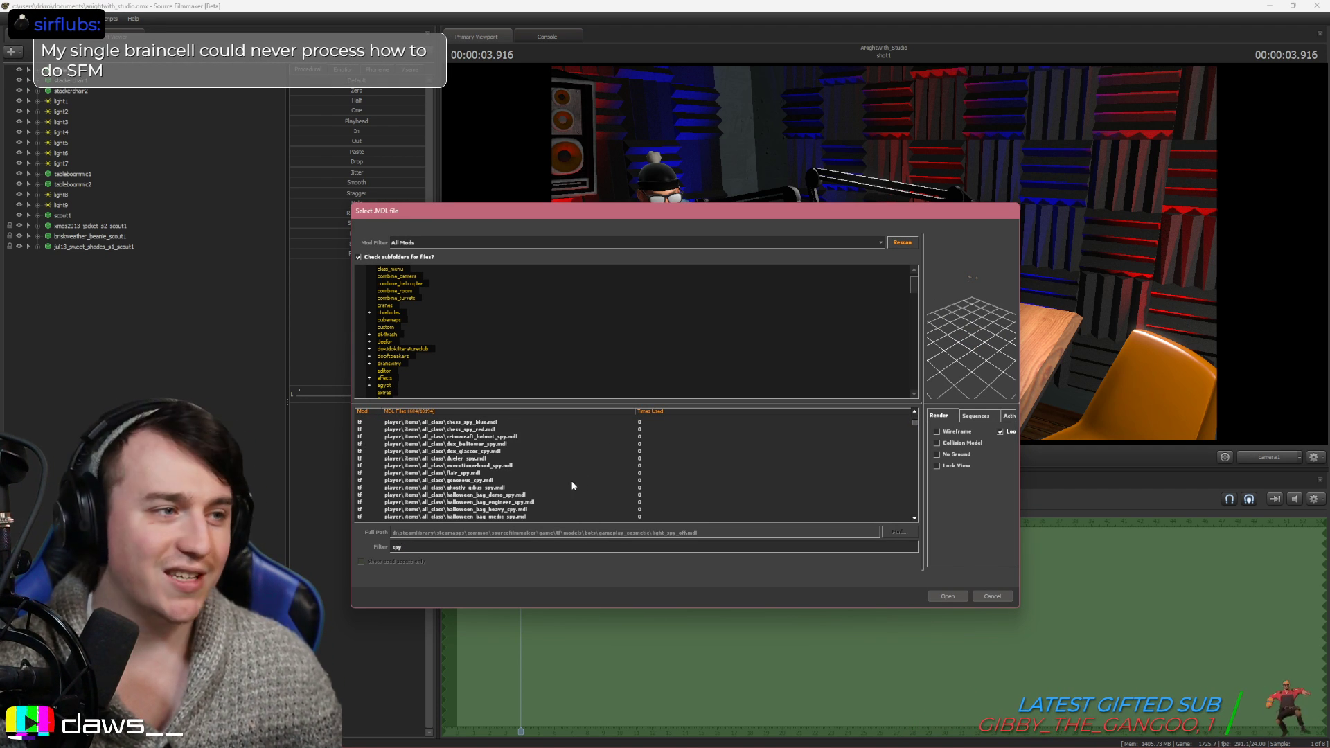
{"action": "scroll", "coordinate": [571, 482], "scroll_direction": "down", "scroll_amount": 10}
{"action": "left_click", "coordinate": [396, 473]}
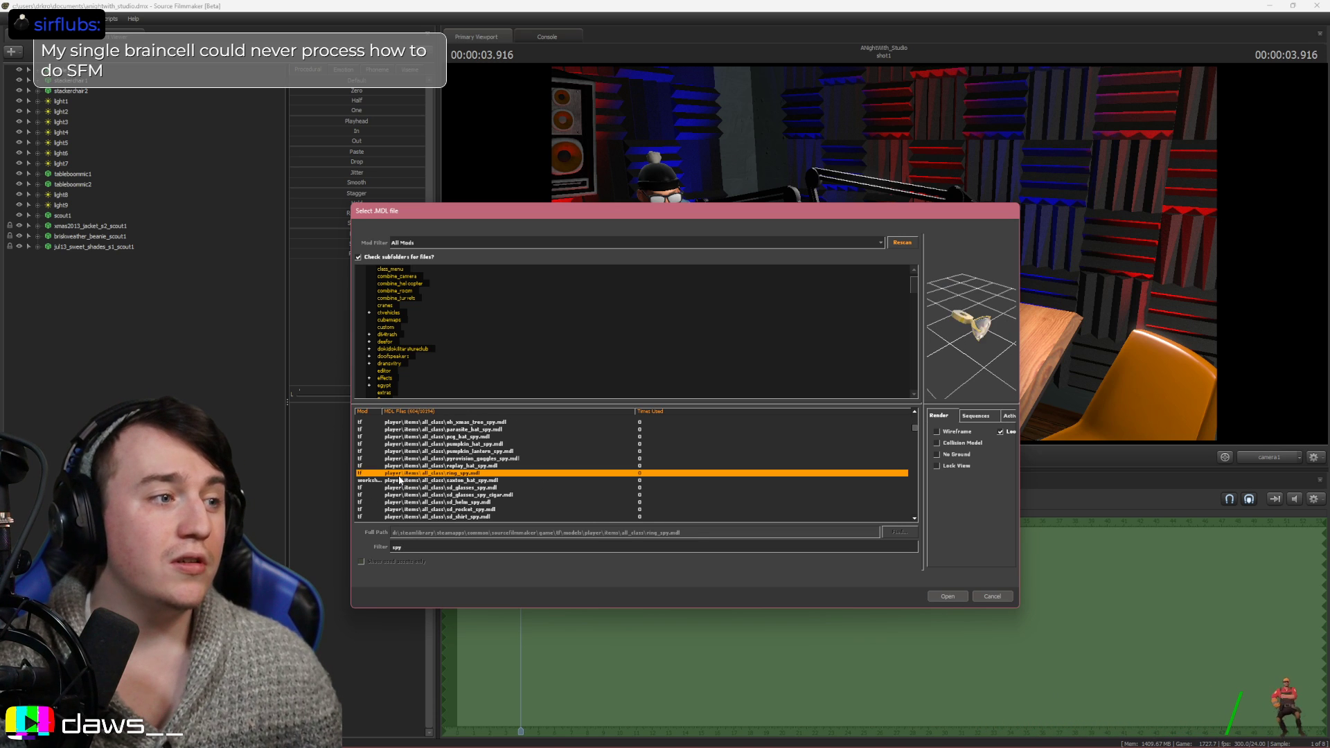
{"action": "left_click", "coordinate": [406, 488]}
{"action": "left_click", "coordinate": [420, 481]}
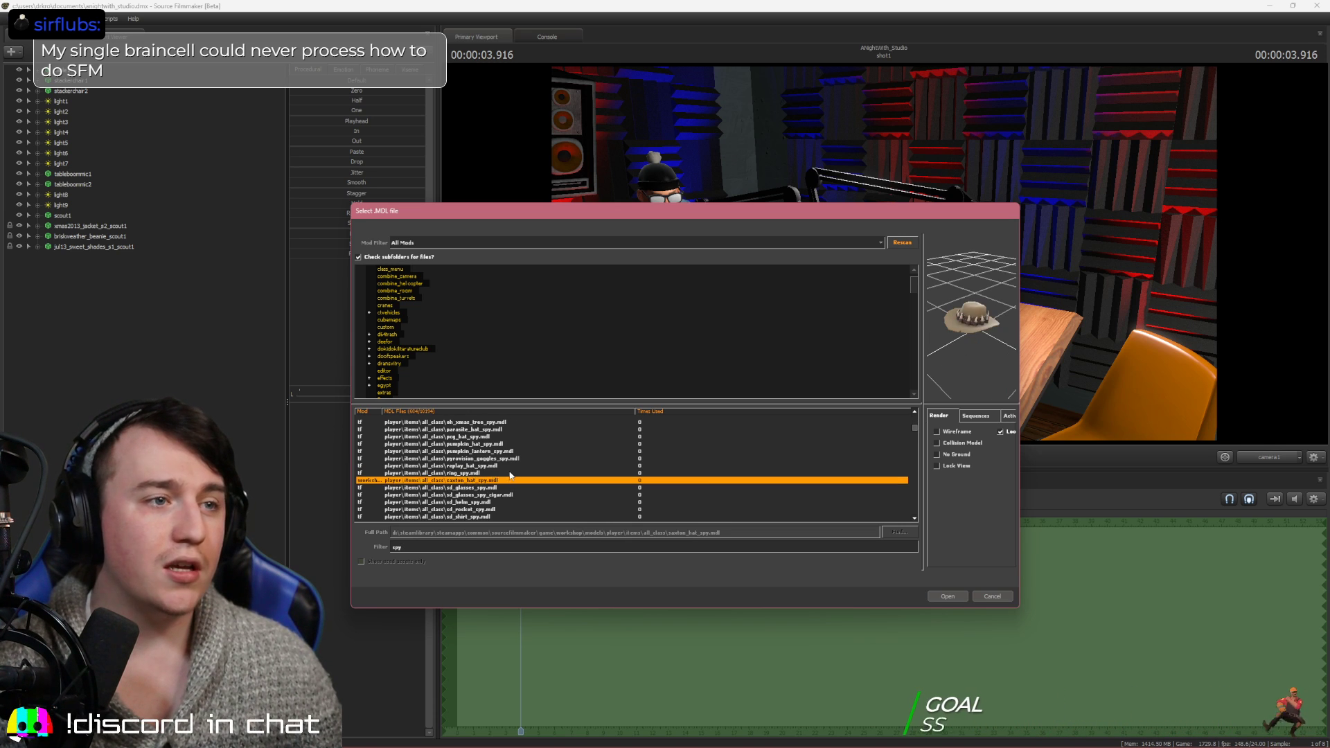
{"action": "scroll", "coordinate": [485, 474], "scroll_direction": "down", "scroll_amount": 10}
{"action": "left_click", "coordinate": [400, 467]}
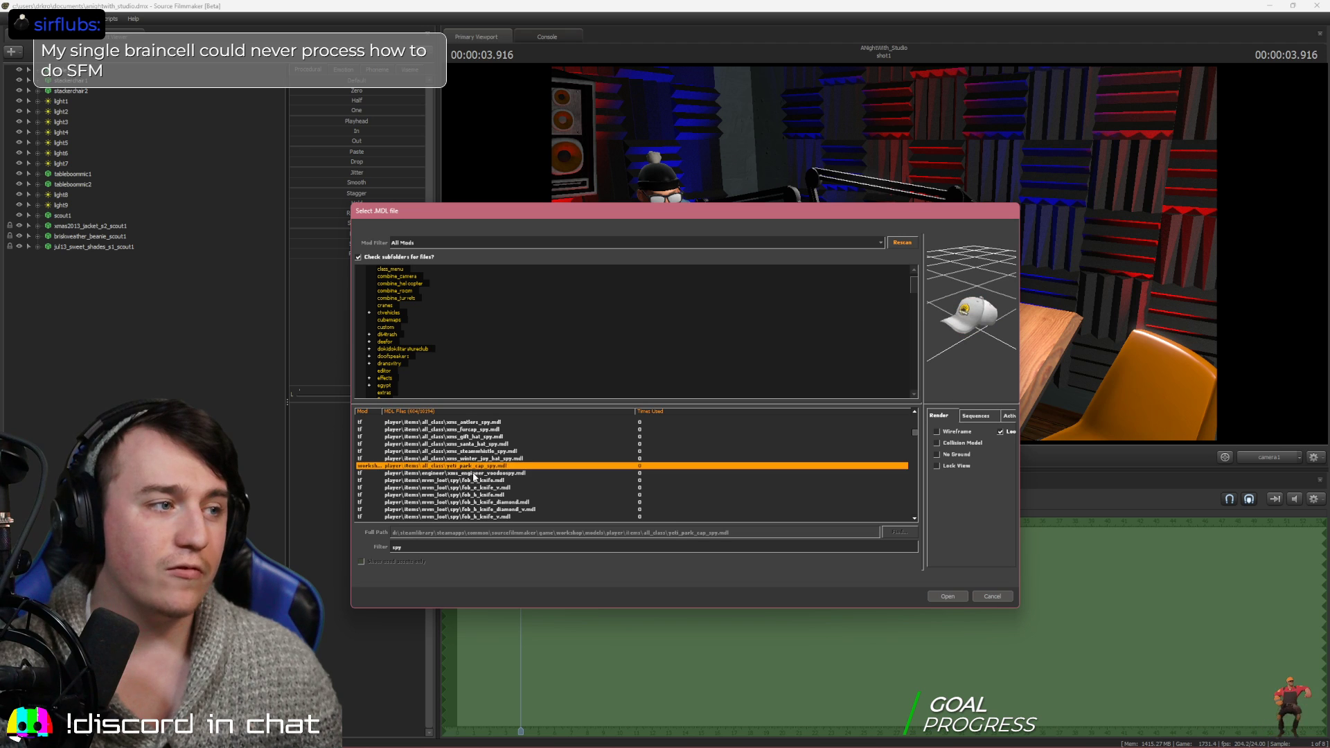
{"action": "scroll", "coordinate": [471, 478], "scroll_direction": "down", "scroll_amount": 10}
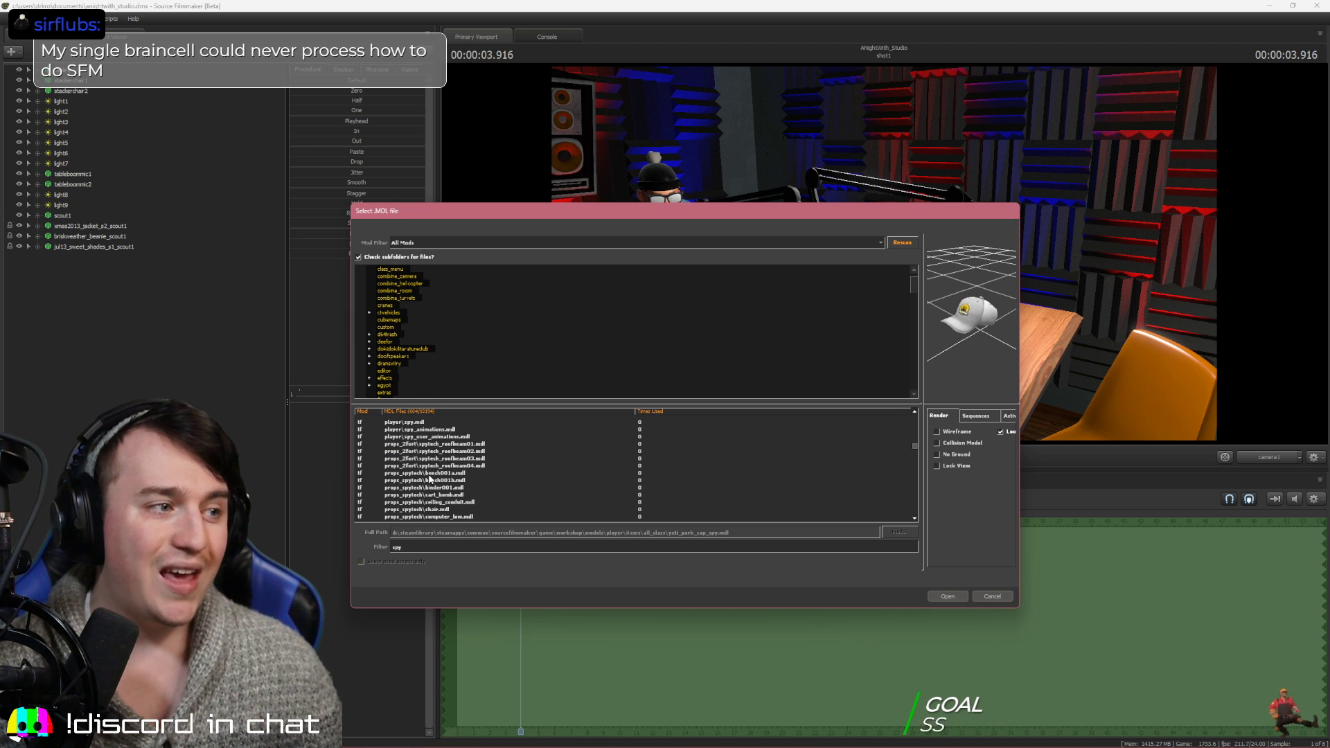
{"action": "scroll", "coordinate": [430, 478], "scroll_direction": "down", "scroll_amount": 10}
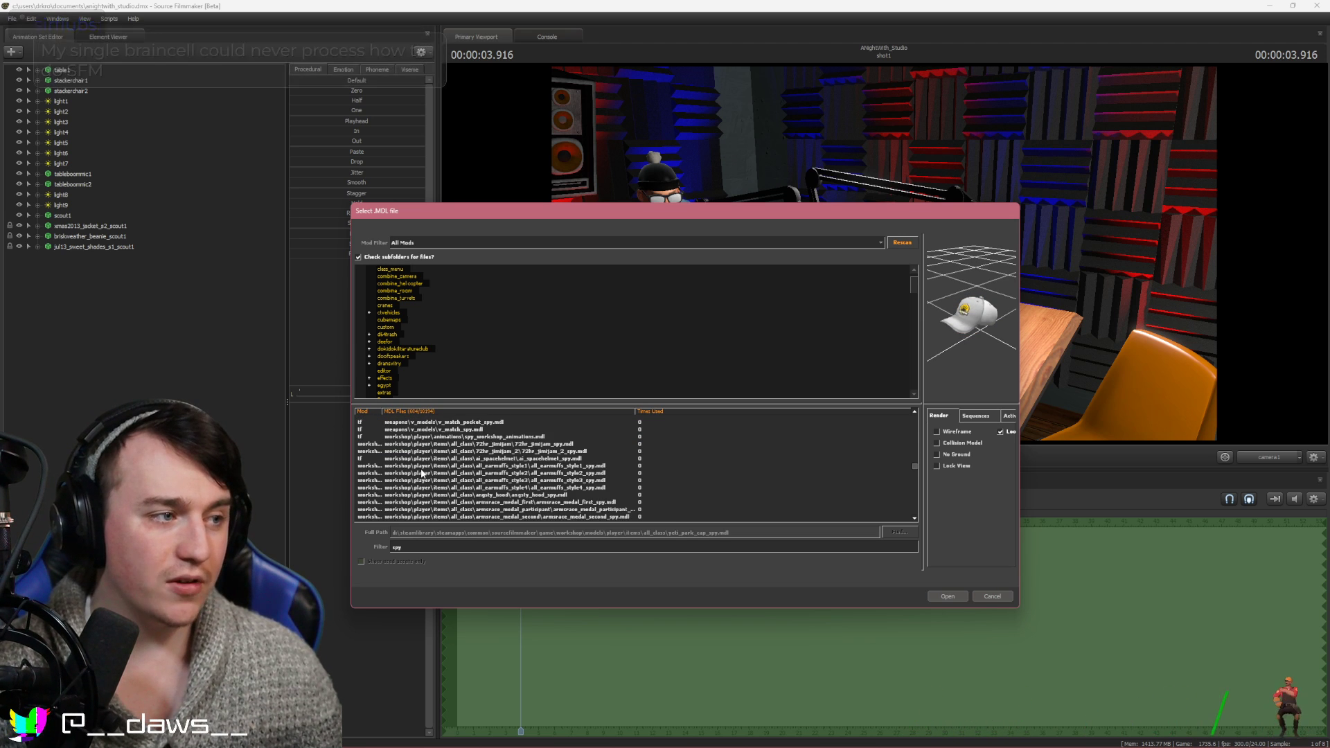
{"action": "left_click", "coordinate": [419, 458]}
{"action": "scroll", "coordinate": [445, 467], "scroll_direction": "down", "scroll_amount": 1}
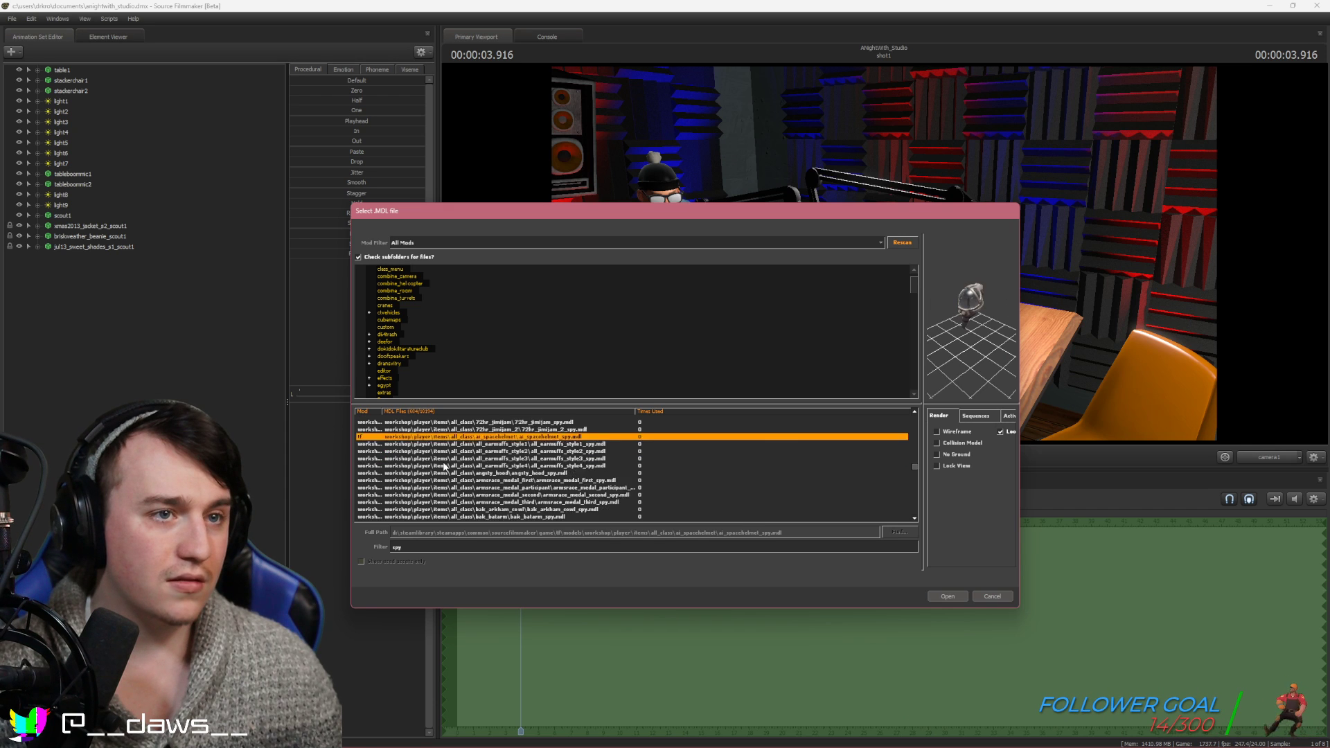
{"action": "scroll", "coordinate": [446, 467], "scroll_direction": "down", "scroll_amount": 5}
Add the player\hwm\spy.mdl model to the scene
{"action": "scroll", "coordinate": [444, 493], "scroll_direction": "up", "scroll_amount": 15}
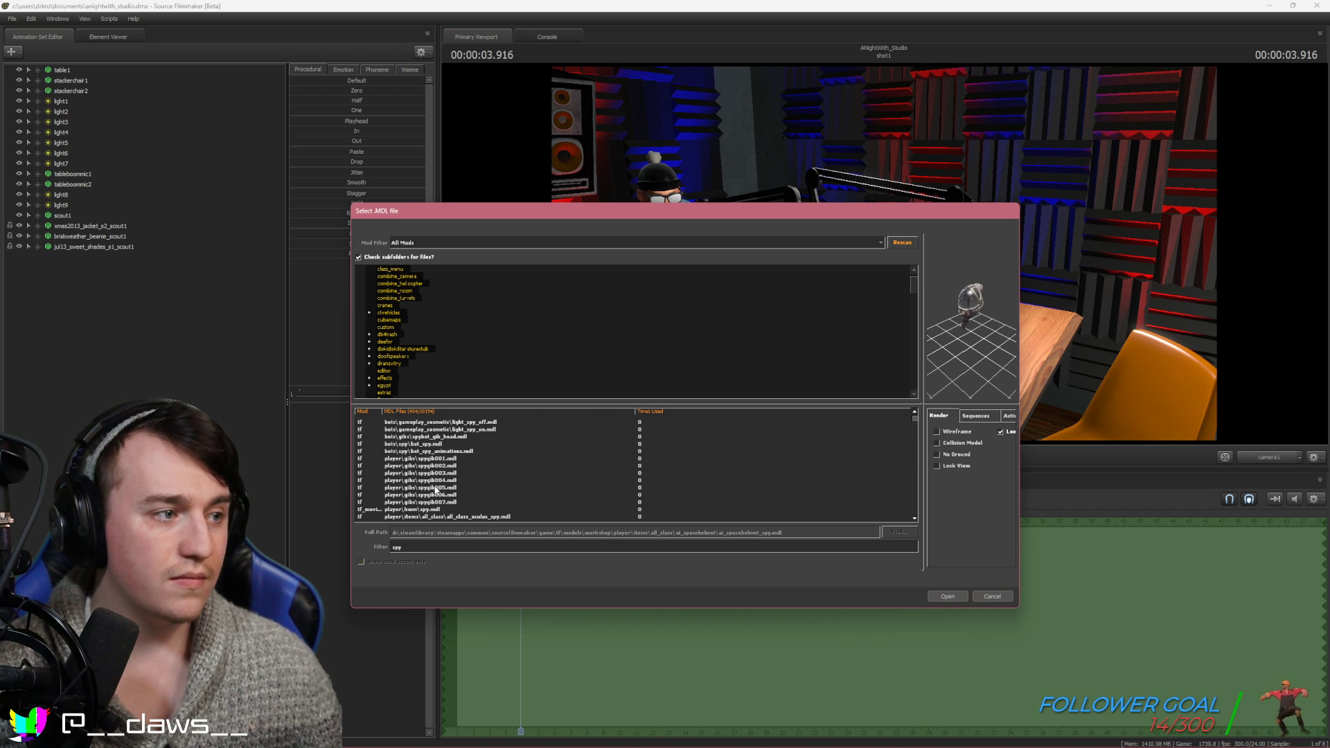
{"action": "left_click", "coordinate": [388, 510]}
{"action": "left_click", "coordinate": [948, 595]}
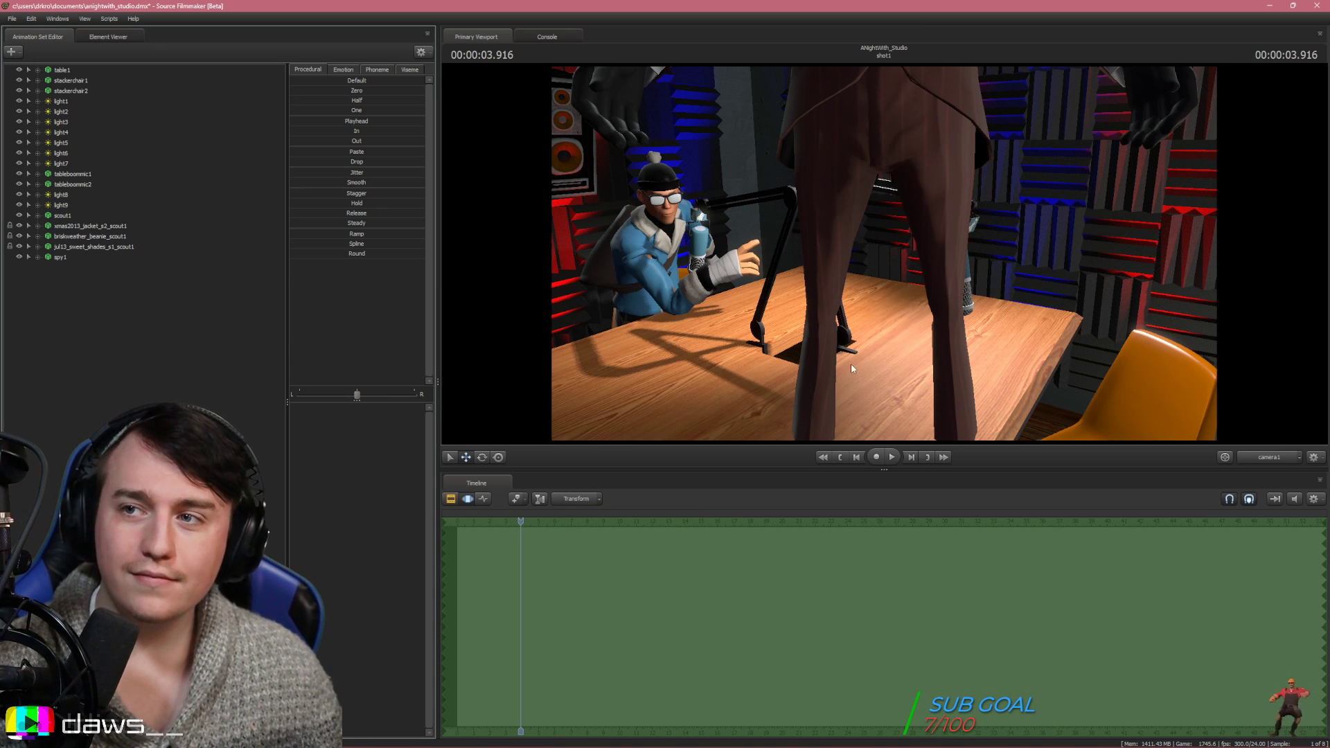
Switch the viewport to the Work Camera and frame the whole Spy above the table
{"action": "left_click", "coordinate": [1261, 458]}
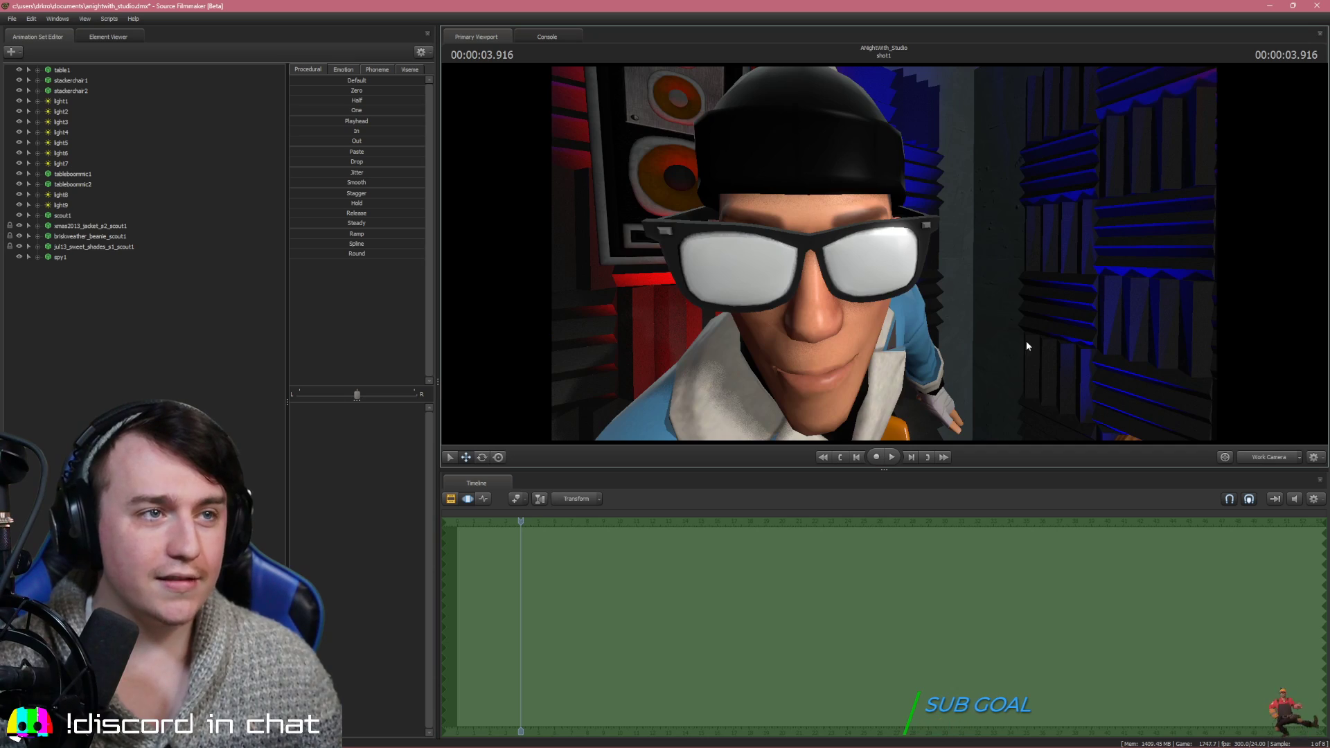
{"action": "left_click_drag", "start_coordinate": [1021, 339], "coordinate": [1021, 339]}
{"action": "key", "text": "s"}
{"action": "key", "text": "s"}
{"action": "key", "text": "w"}
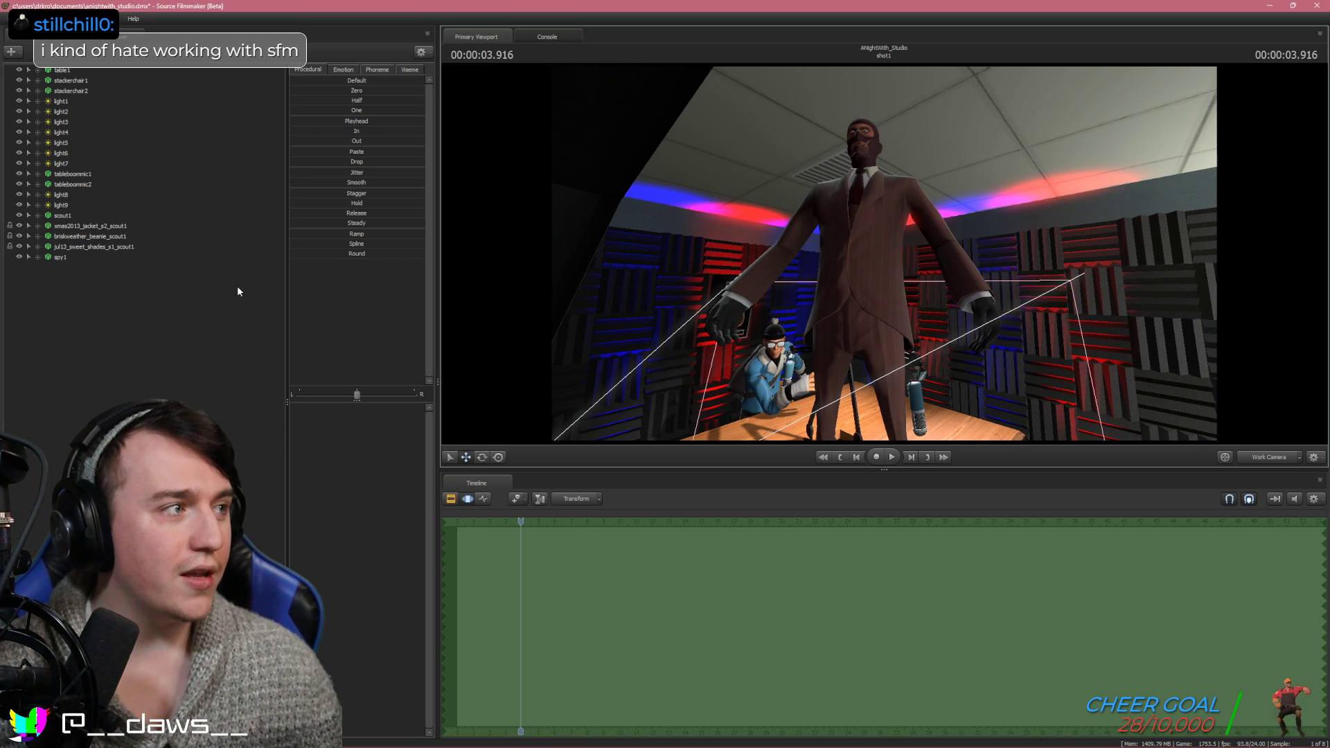
Move the Spy off the tabletop and down to the floor in front of the table, beside the empty orange chair
{"action": "left_click", "coordinate": [60, 257]}
{"action": "left_click_drag", "start_coordinate": [881, 262], "coordinate": [882, 261]}
{"action": "key", "text": "d"}
{"action": "left_click", "coordinate": [787, 374]}
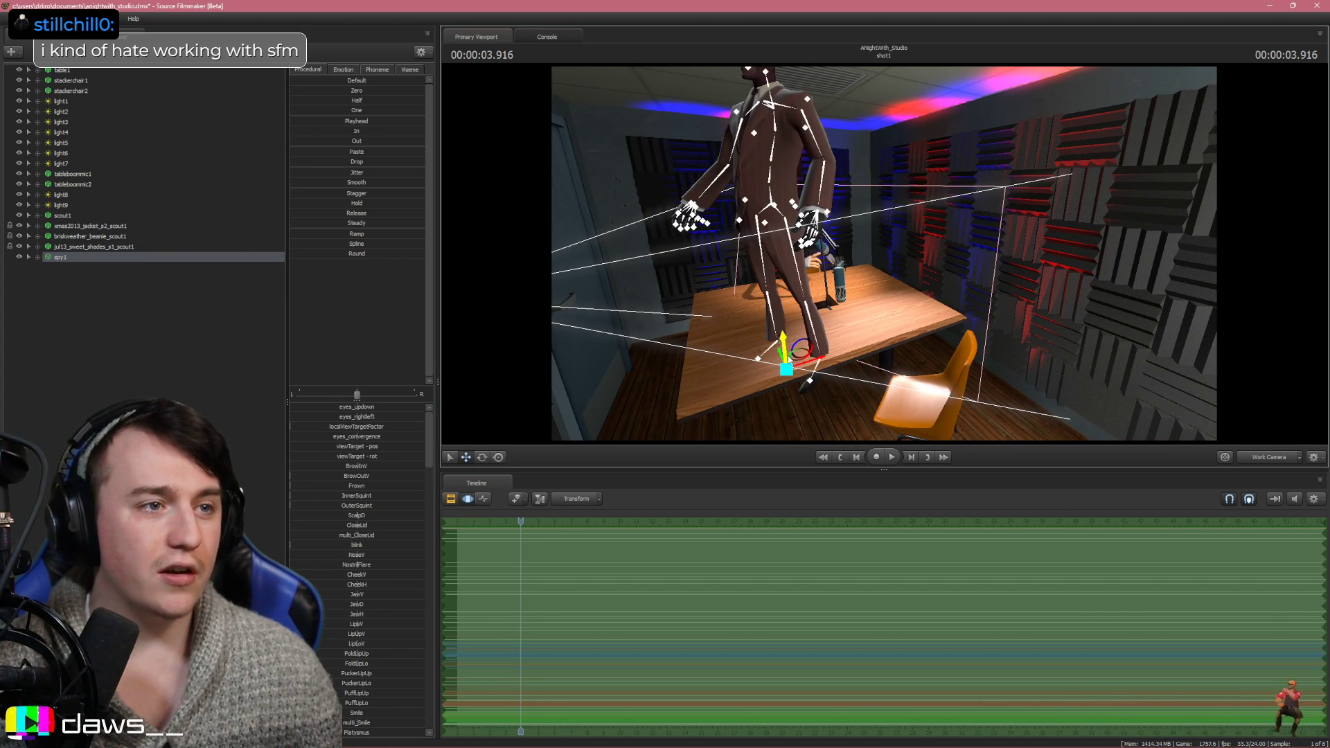
{"action": "left_click_drag", "start_coordinate": [787, 320], "coordinate": [787, 321]}
{"action": "left_click_drag", "start_coordinate": [786, 374], "coordinate": [850, 455]}
{"action": "key", "text": "w"}
{"action": "left_click_drag", "start_coordinate": [990, 162], "coordinate": [991, 161]}
{"action": "key", "text": "s"}
{"action": "key", "text": "w"}
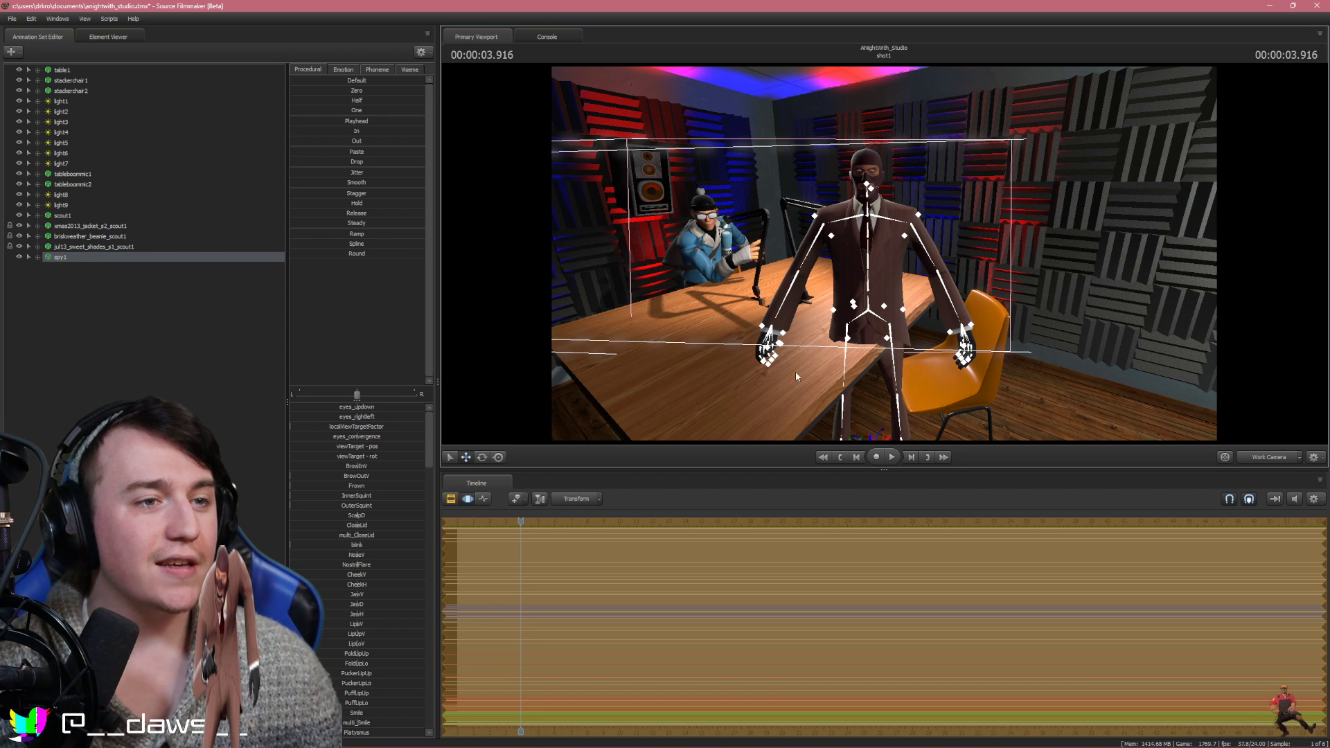
Compare the camera1 and Work Camera views, then move the Spy back beside the orange chair and rotate him to face the Scout
{"action": "left_click", "coordinate": [1261, 458]}
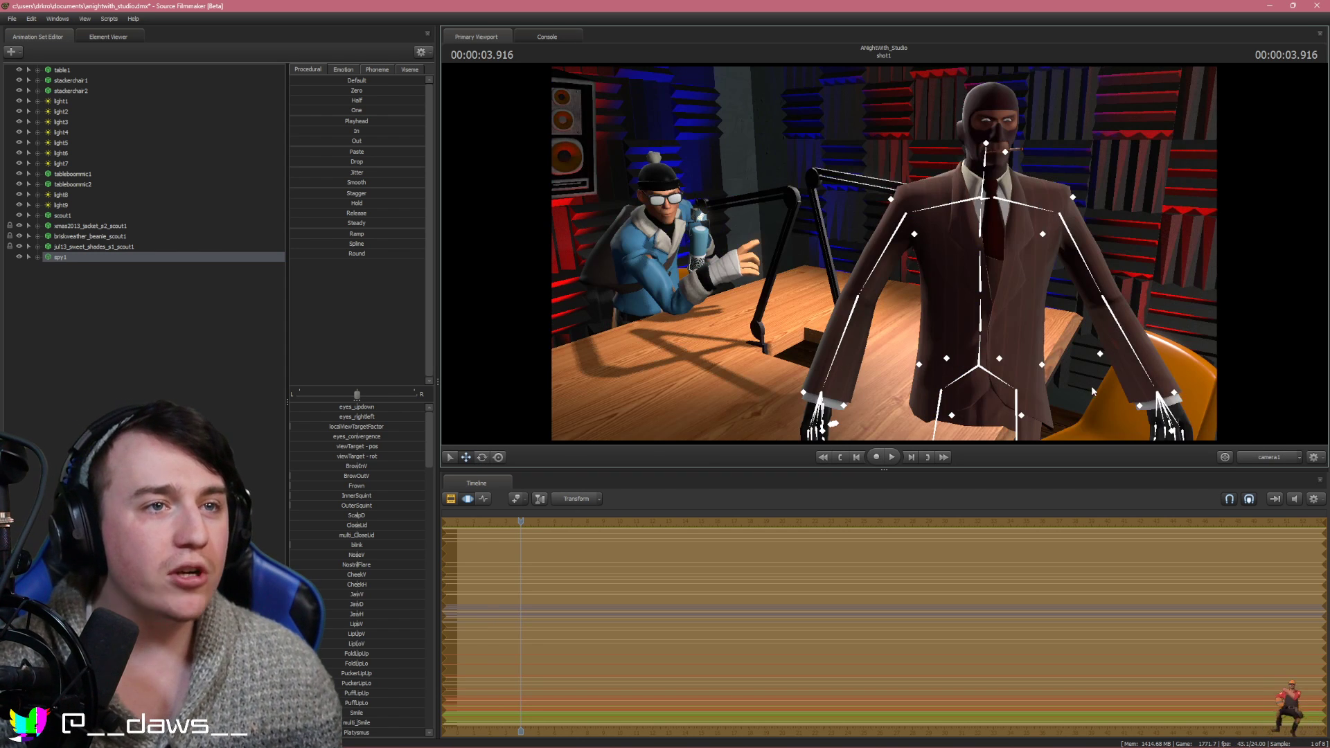
{"action": "left_click", "coordinate": [1261, 458]}
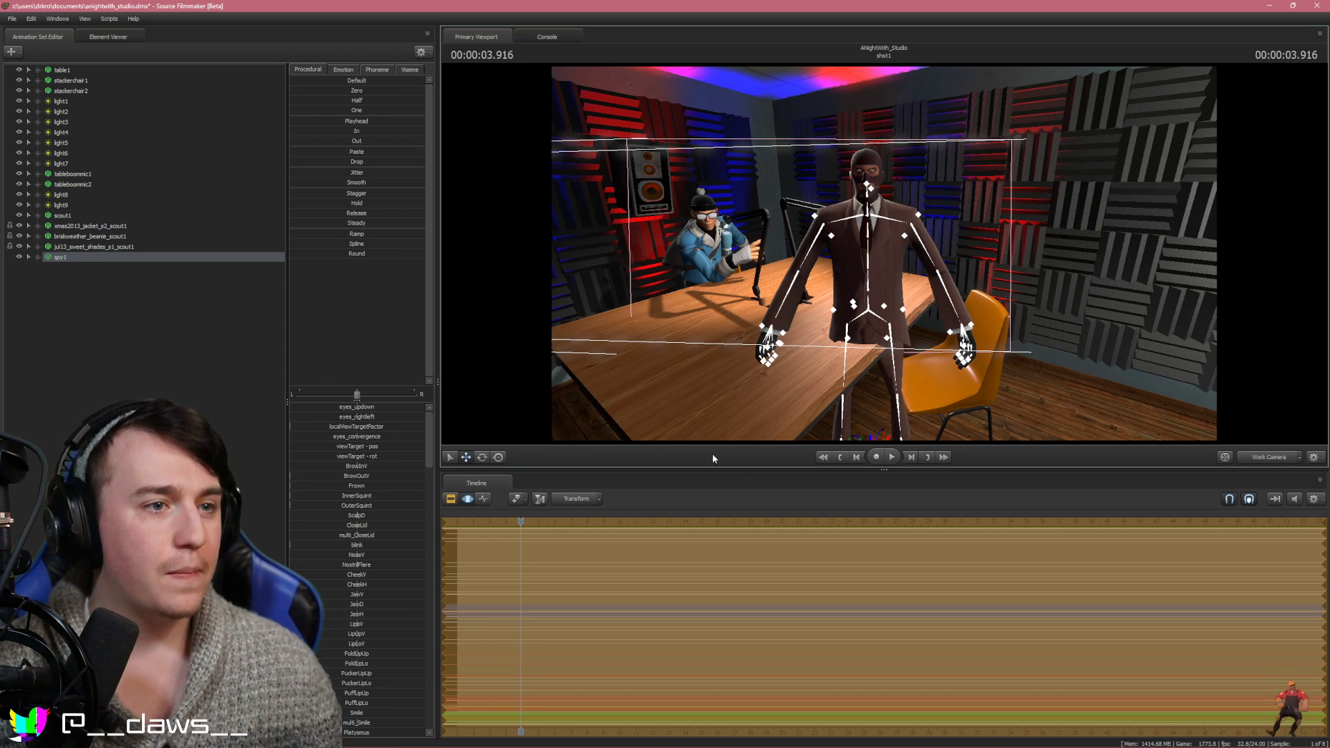
{"action": "left_click_drag", "start_coordinate": [891, 441], "coordinate": [943, 410]}
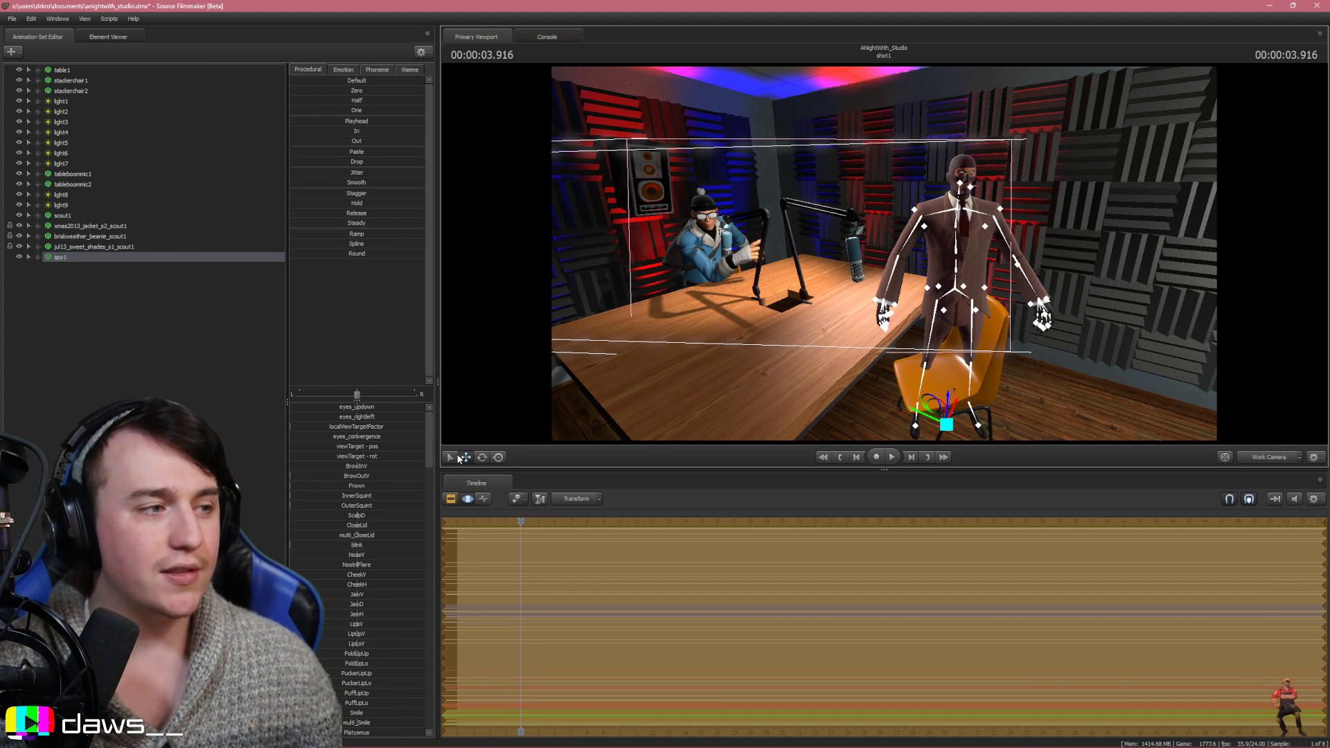
{"action": "left_click", "coordinate": [482, 458]}
{"action": "left_click_drag", "start_coordinate": [984, 435], "coordinate": [908, 433]}
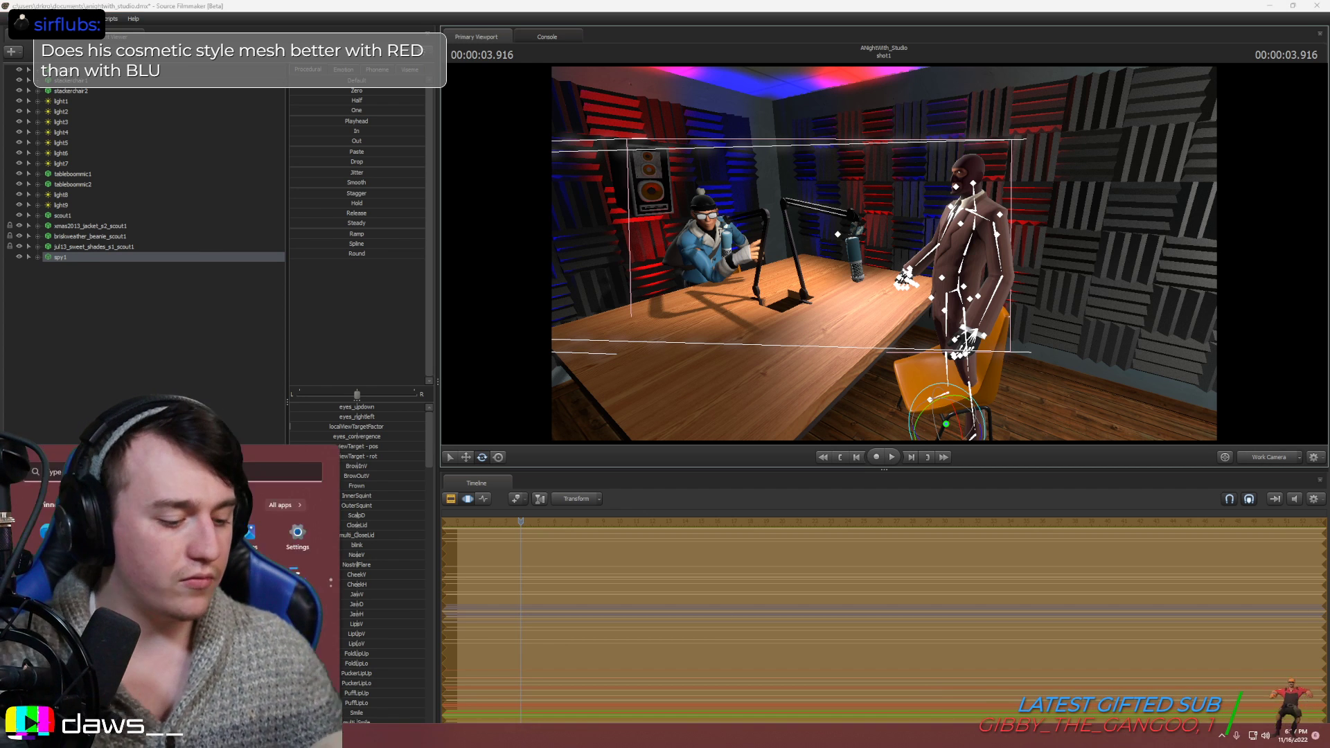
Switch to Chrome and examine an enlarged reference picture of a Spy with a fedora and a halo of knives
{"action": "key", "text": "super"}
{"action": "type", "text": "chrome"}
{"action": "key", "text": "Return"}
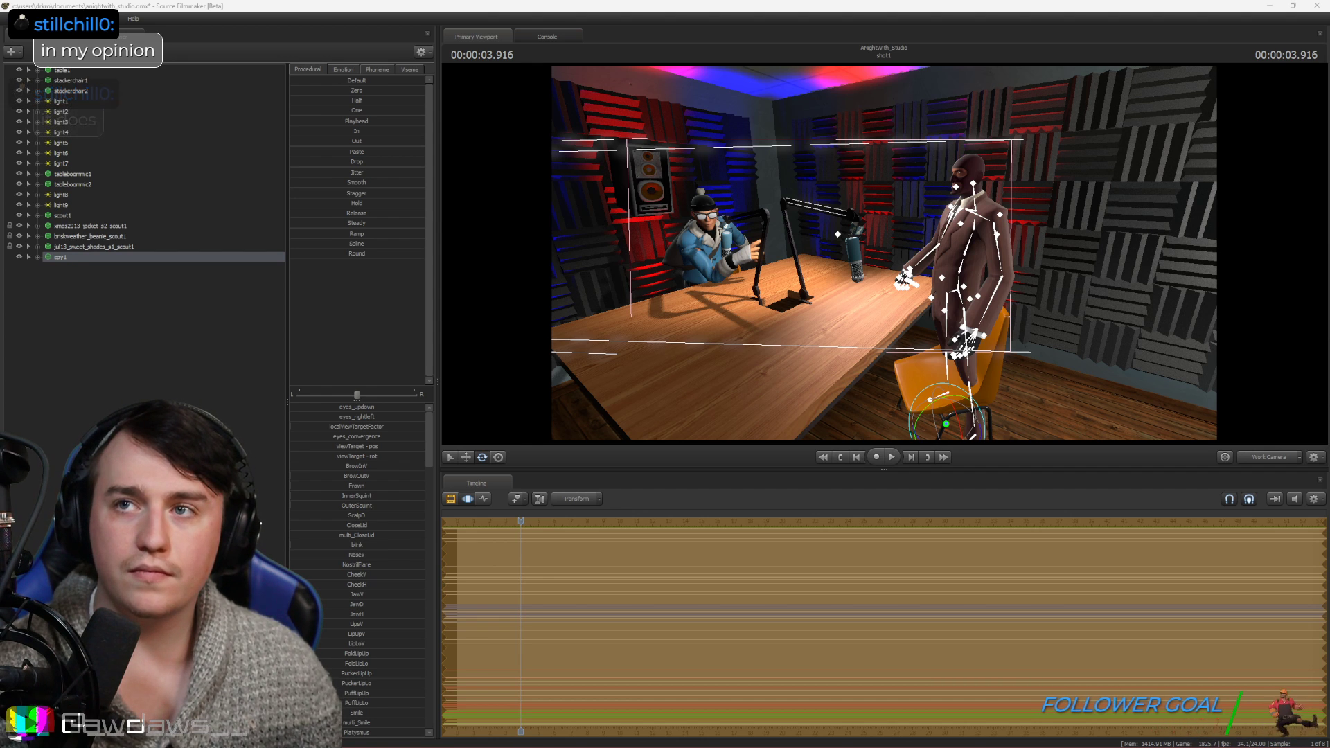
{"action": "left_click_drag", "start_coordinate": [1311, 218], "coordinate": [894, 1]}
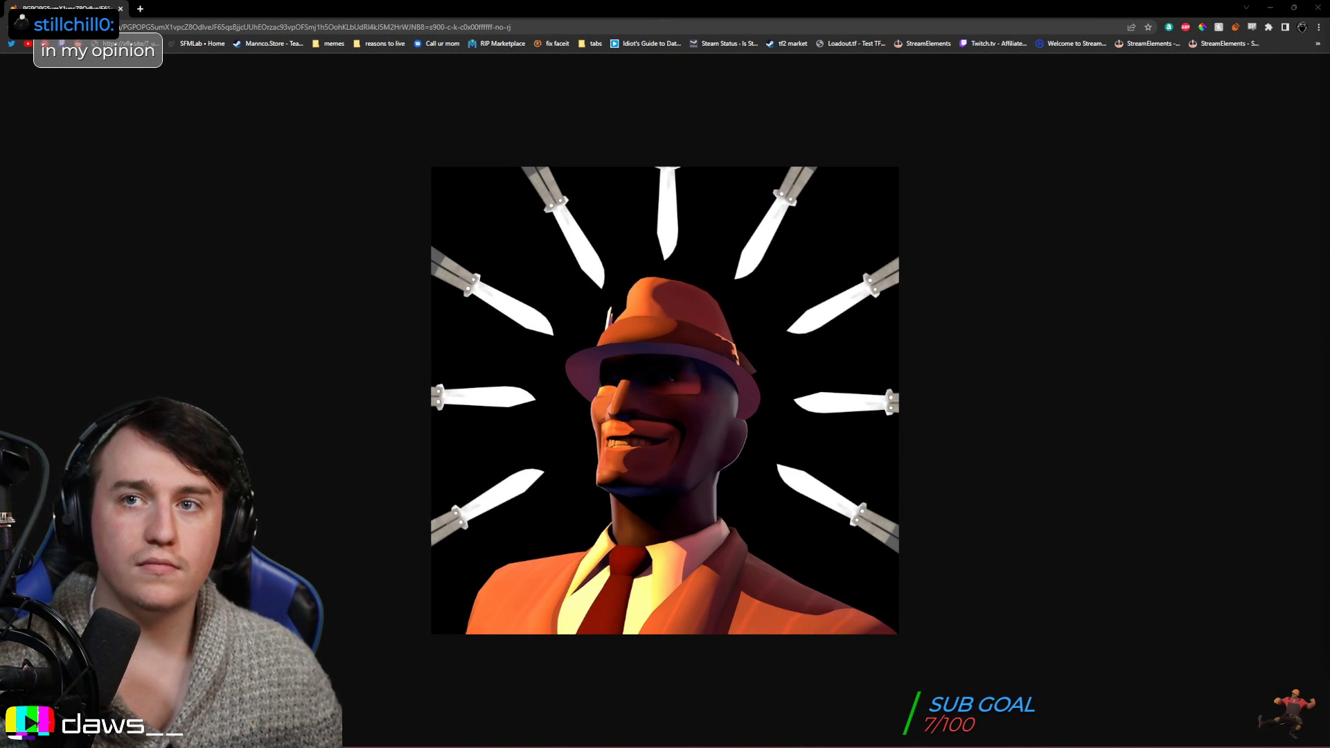
{"action": "scroll", "coordinate": [696, 372], "scroll_direction": "up", "scroll_amount": 2, "text": "ctrl"}
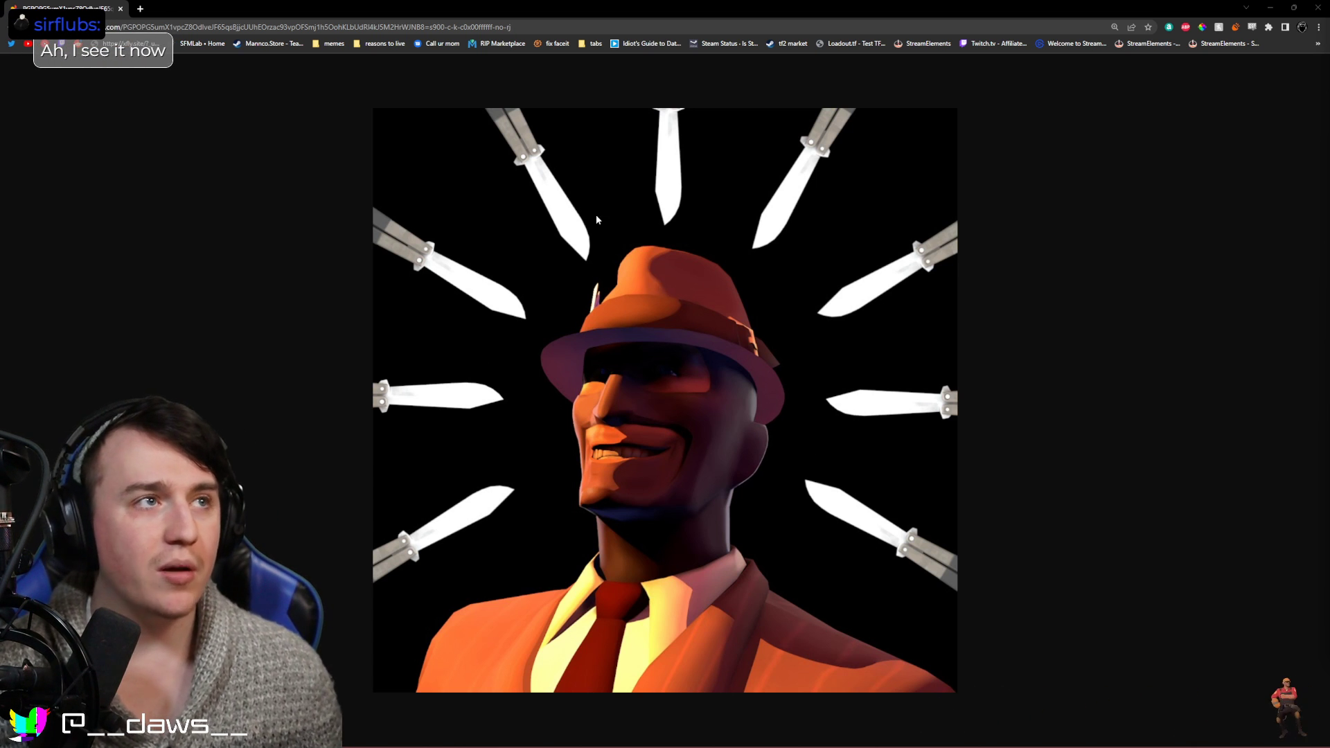
{"action": "left_click", "coordinate": [1318, 7]}
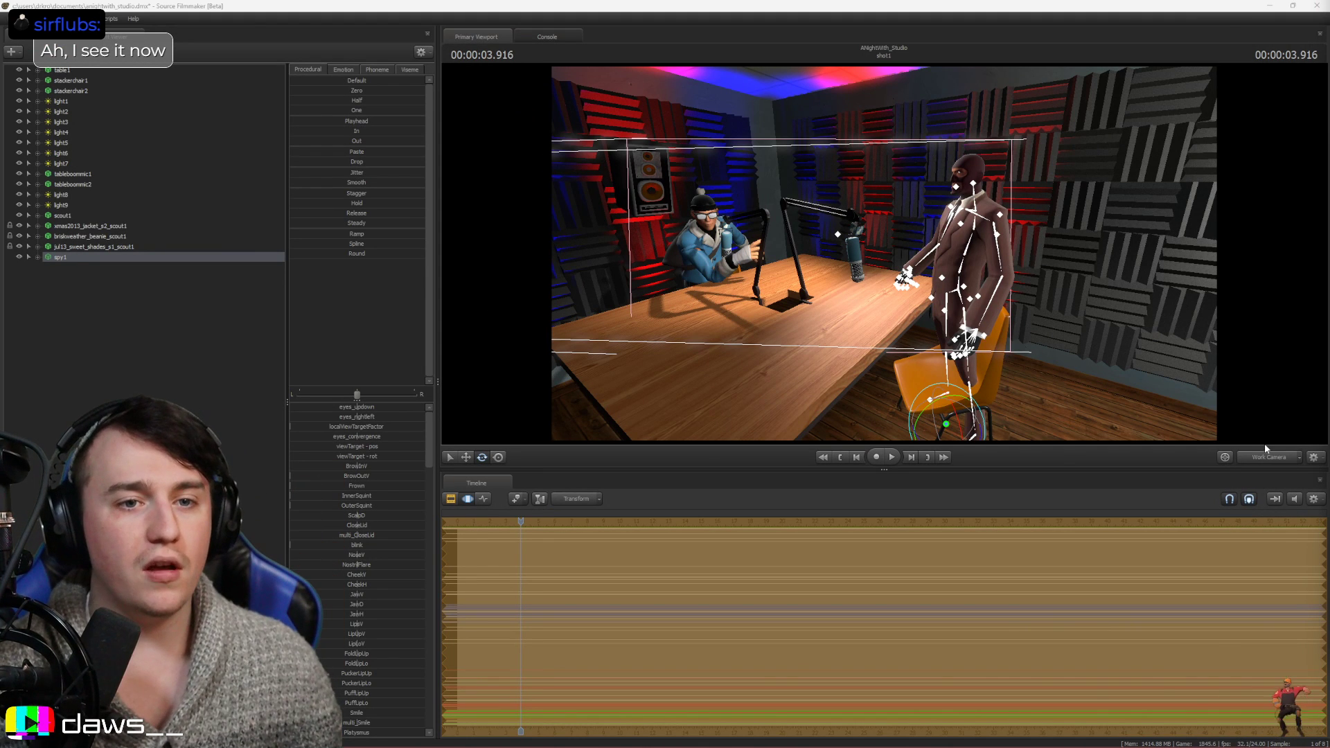
Save the session and check the Spy's placement through camera1 before returning to the Work Camera
{"action": "left_click", "coordinate": [988, 453]}
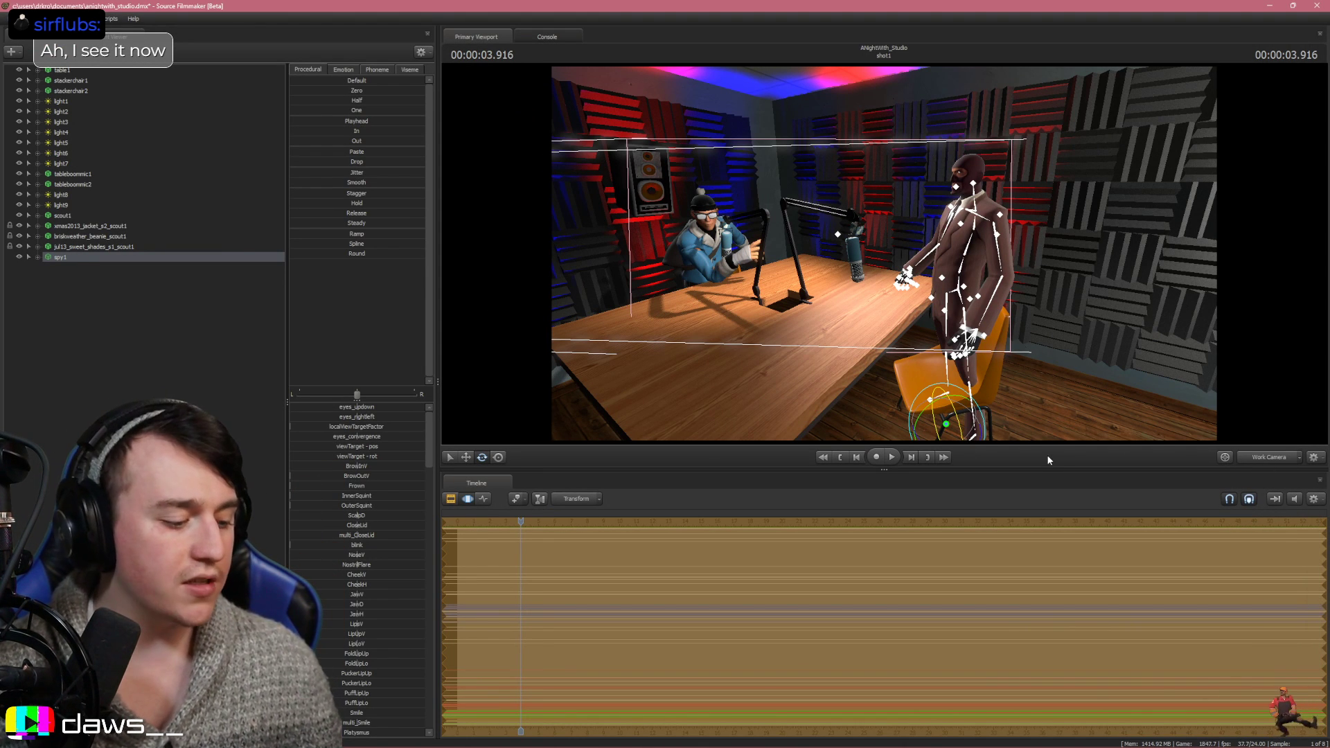
{"action": "key", "text": "ctrl+s"}
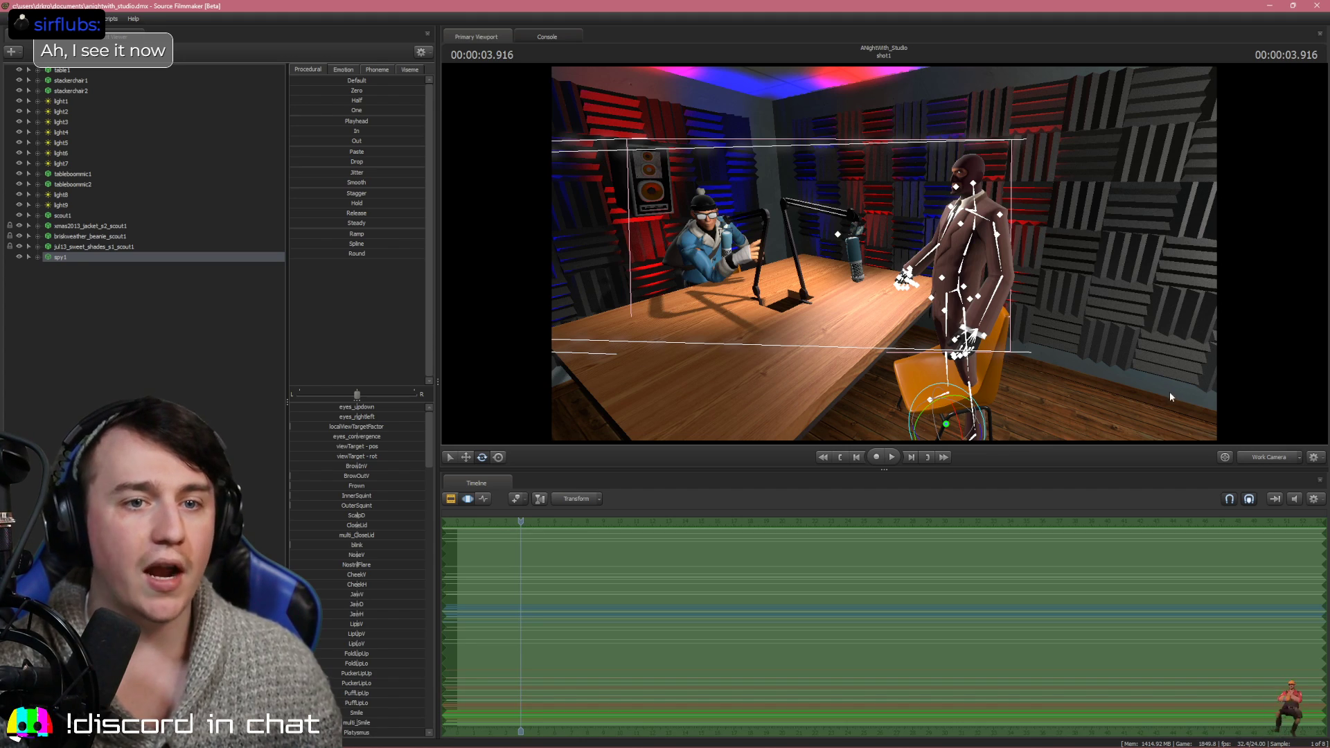
{"action": "mouse_move", "coordinate": [1238, 436]}
{"action": "left_mouse_down"}
{"action": "mouse_move", "coordinate": [1226, 441]}
{"action": "mouse_move", "coordinate": [1254, 429]}
{"action": "mouse_move", "coordinate": [1177, 430]}
{"action": "mouse_move", "coordinate": [1249, 440]}
{"action": "left_mouse_up"}
{"action": "key", "text": "w"}
{"action": "key", "text": "s"}
{"action": "left_click", "coordinate": [1273, 461]}
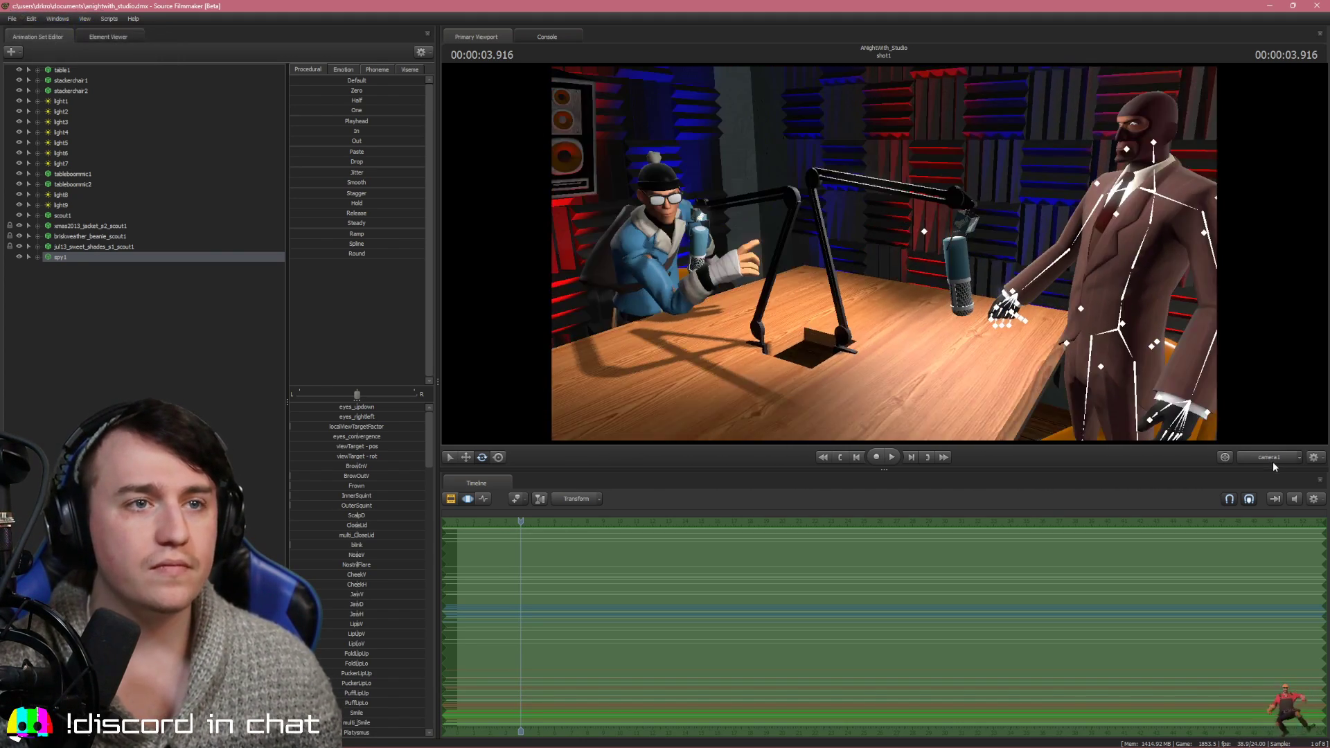
{"action": "left_click", "coordinate": [1274, 461]}
Lower the Spy into the floor toward seated height and shift him slightly along the table, checking the placement through camera1
{"action": "left_click_drag", "start_coordinate": [1205, 416], "coordinate": [1247, 437]}
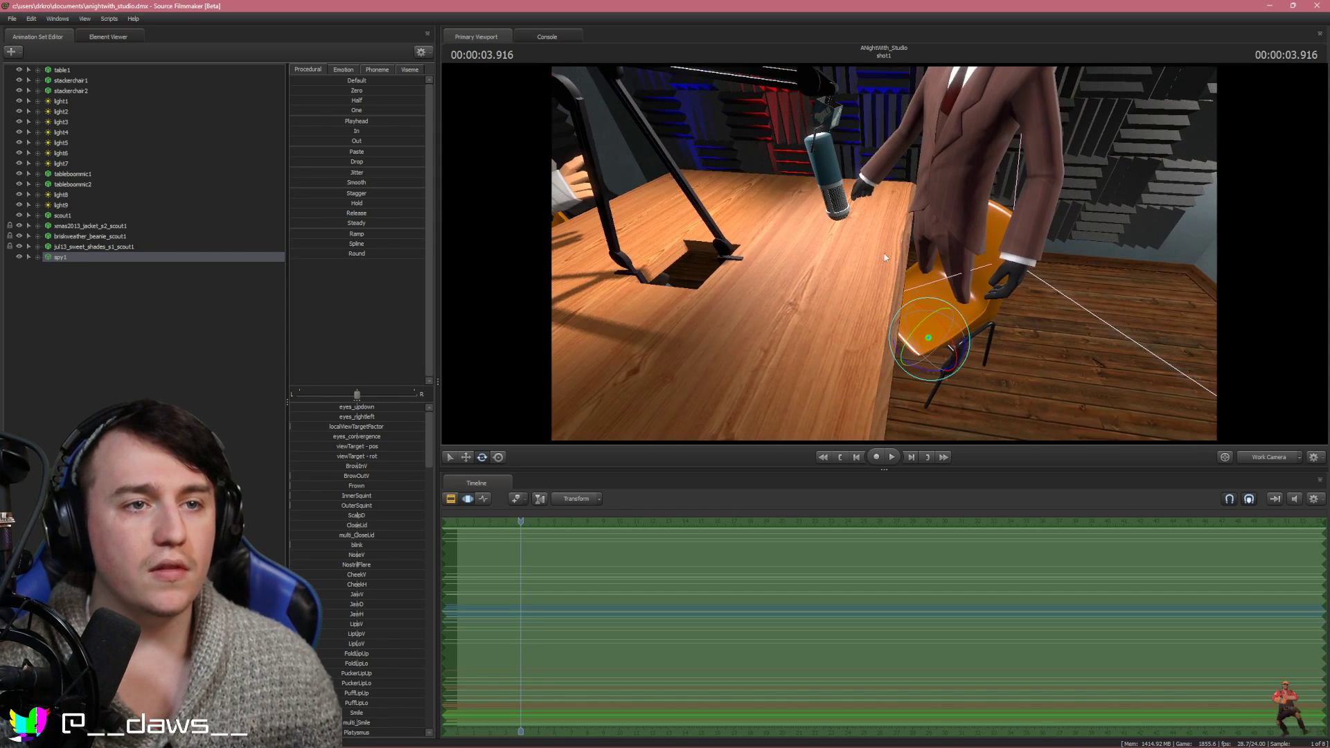
{"action": "left_click", "coordinate": [465, 457]}
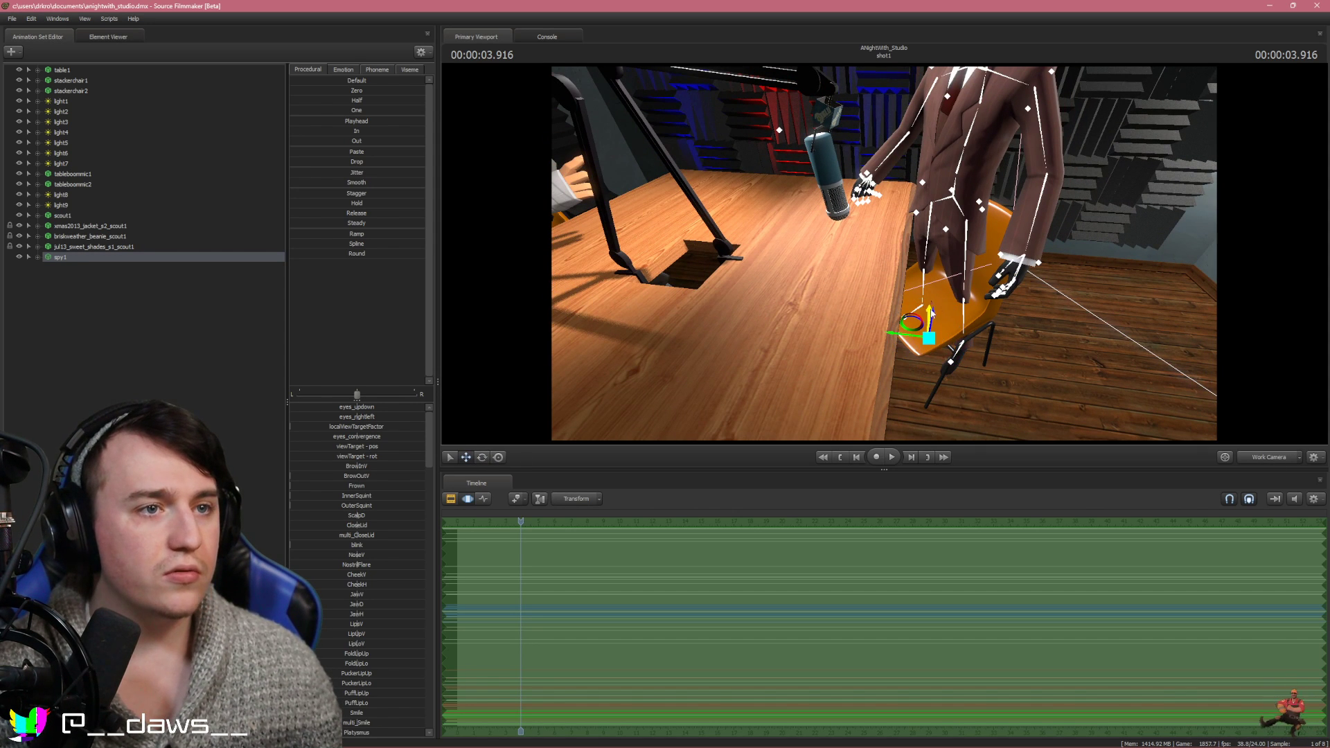
{"action": "left_click_drag", "start_coordinate": [936, 317], "coordinate": [939, 334]}
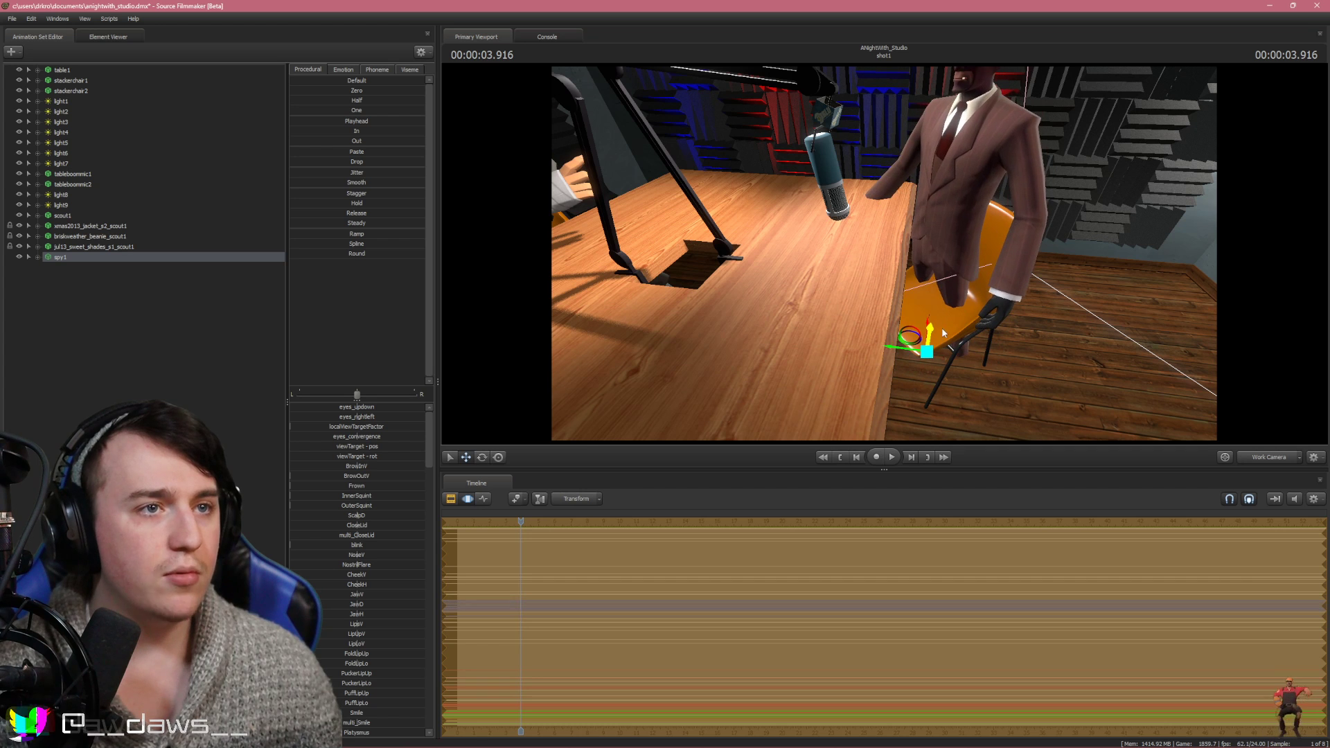
{"action": "left_click", "coordinate": [1270, 458]}
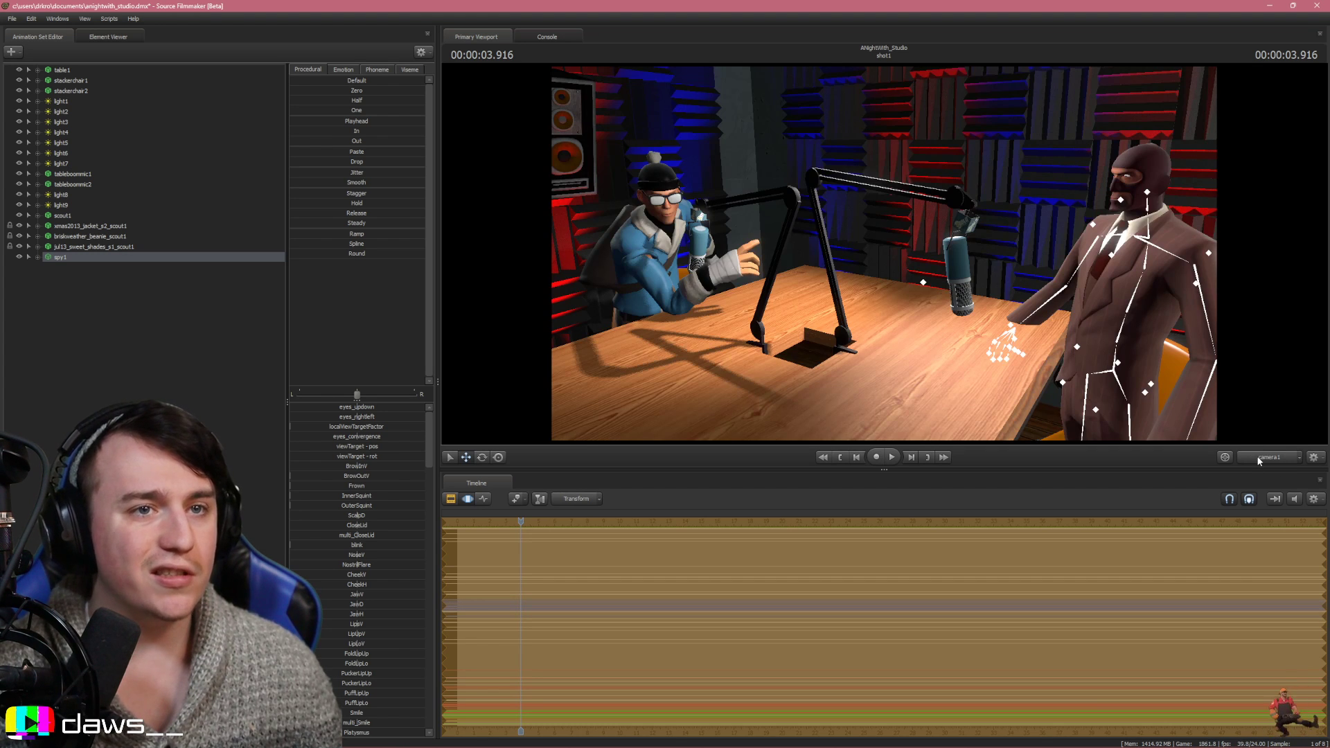
{"action": "left_click", "coordinate": [1283, 458]}
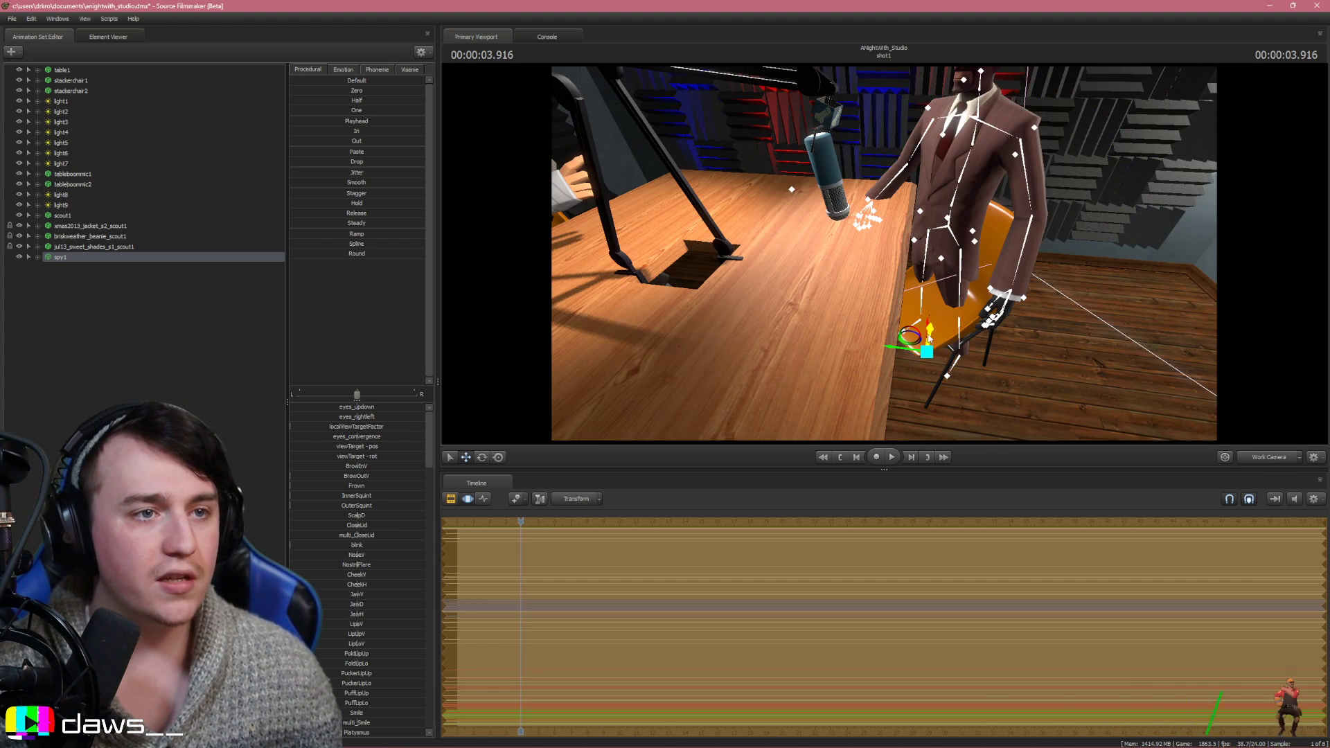
{"action": "left_click_drag", "start_coordinate": [916, 351], "coordinate": [898, 374]}
Switch to camera1 and turn it slightly so the Spy sits further inside the shot
{"action": "left_click", "coordinate": [1266, 459]}
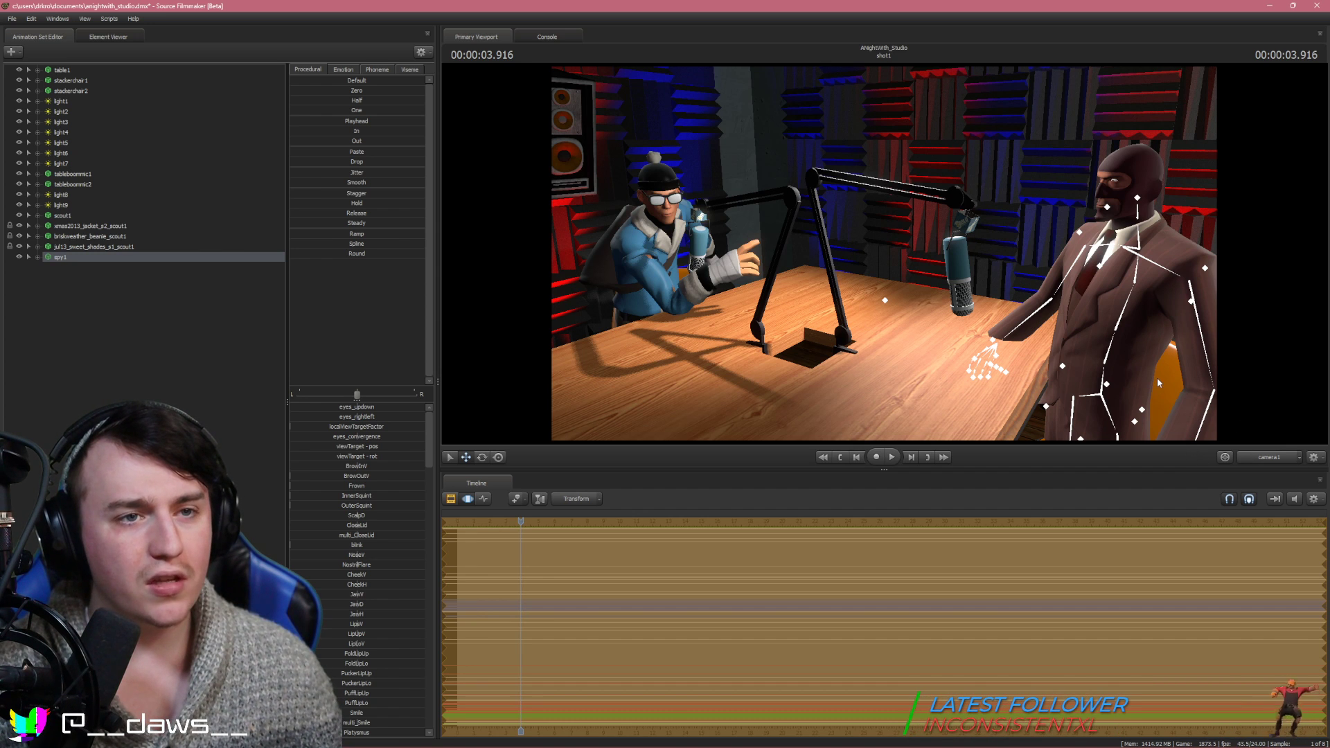
{"action": "left_click_drag", "start_coordinate": [1157, 379], "coordinate": [1172, 381]}
{"action": "left_click_drag", "start_coordinate": [885, 257], "coordinate": [883, 252]}
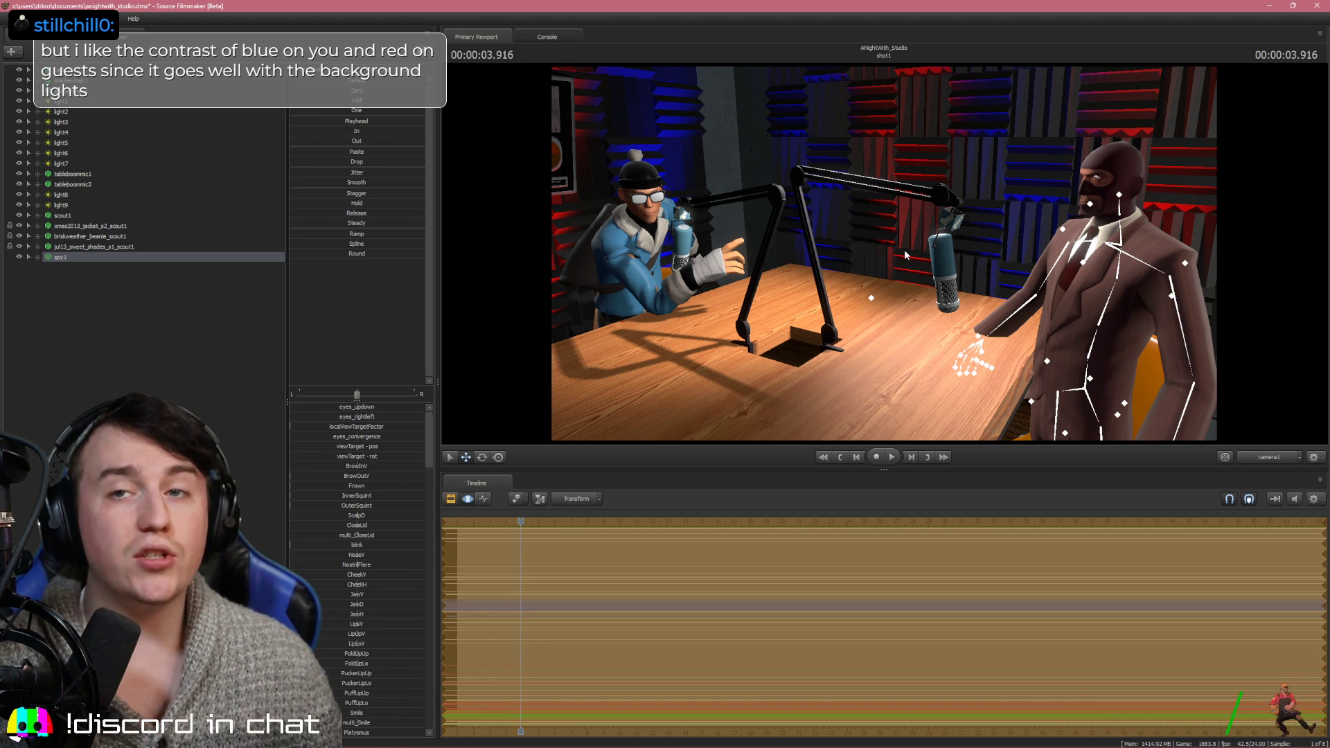
Switch to the "A Night With" playlist on YouTube and view the "THE FASTEST TF2 PLAYER EVER???" episode's scene in theater mode
{"action": "mouse_move", "coordinate": [520, 732]}
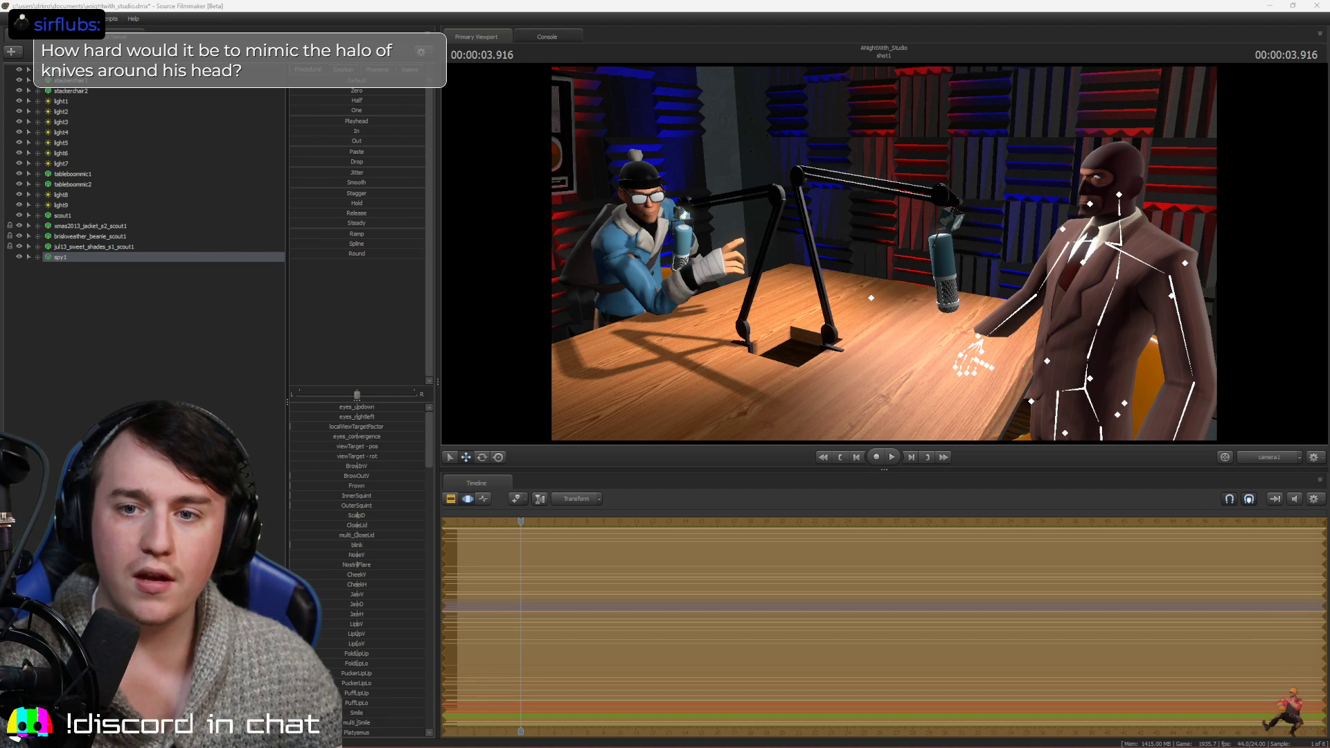
{"action": "left_click_drag", "start_coordinate": [1329, 139], "coordinate": [542, 1]}
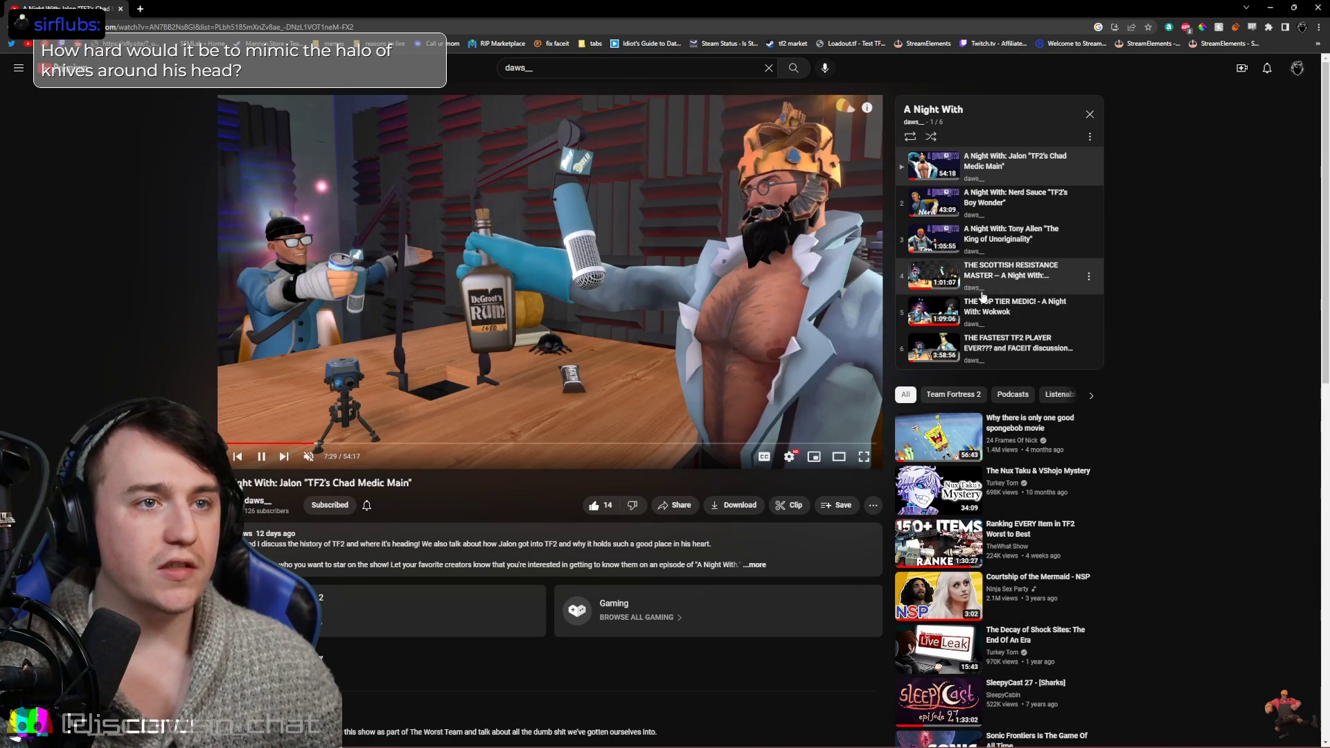
{"action": "left_click", "coordinate": [971, 353]}
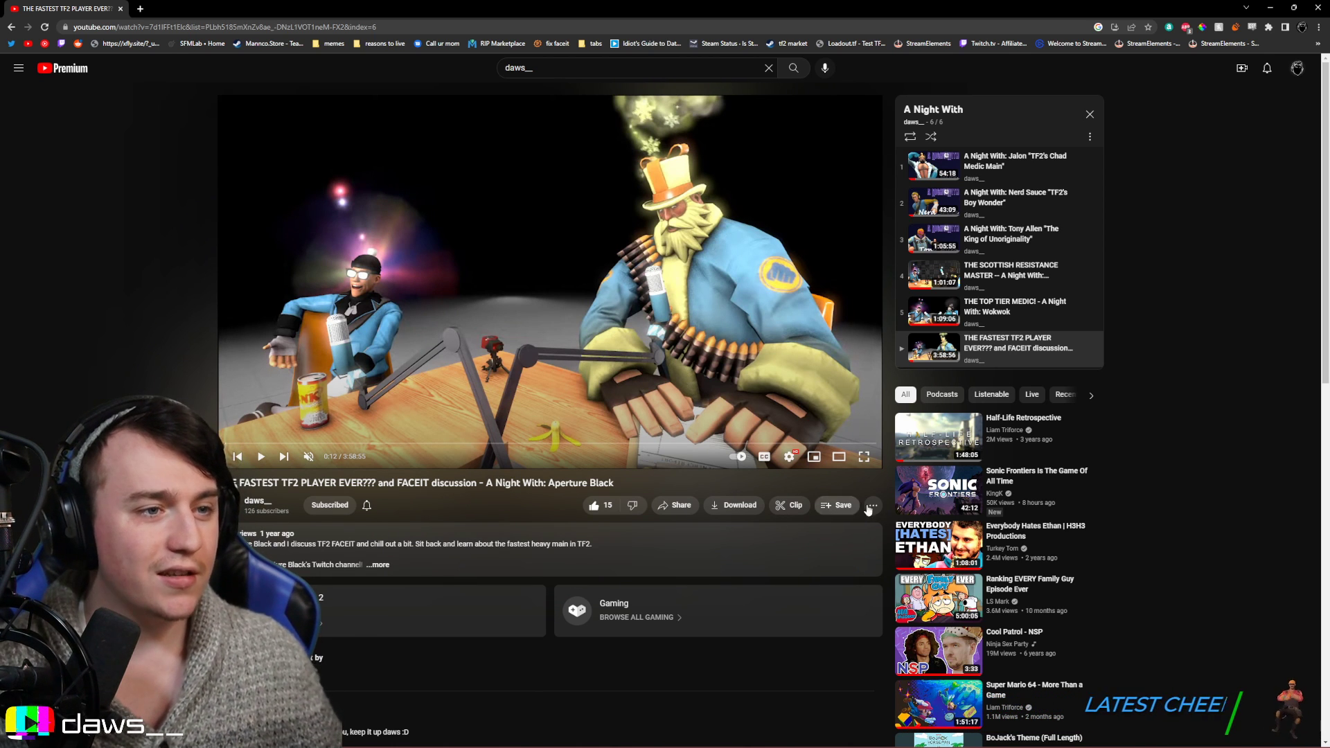
{"action": "left_click", "coordinate": [838, 457]}
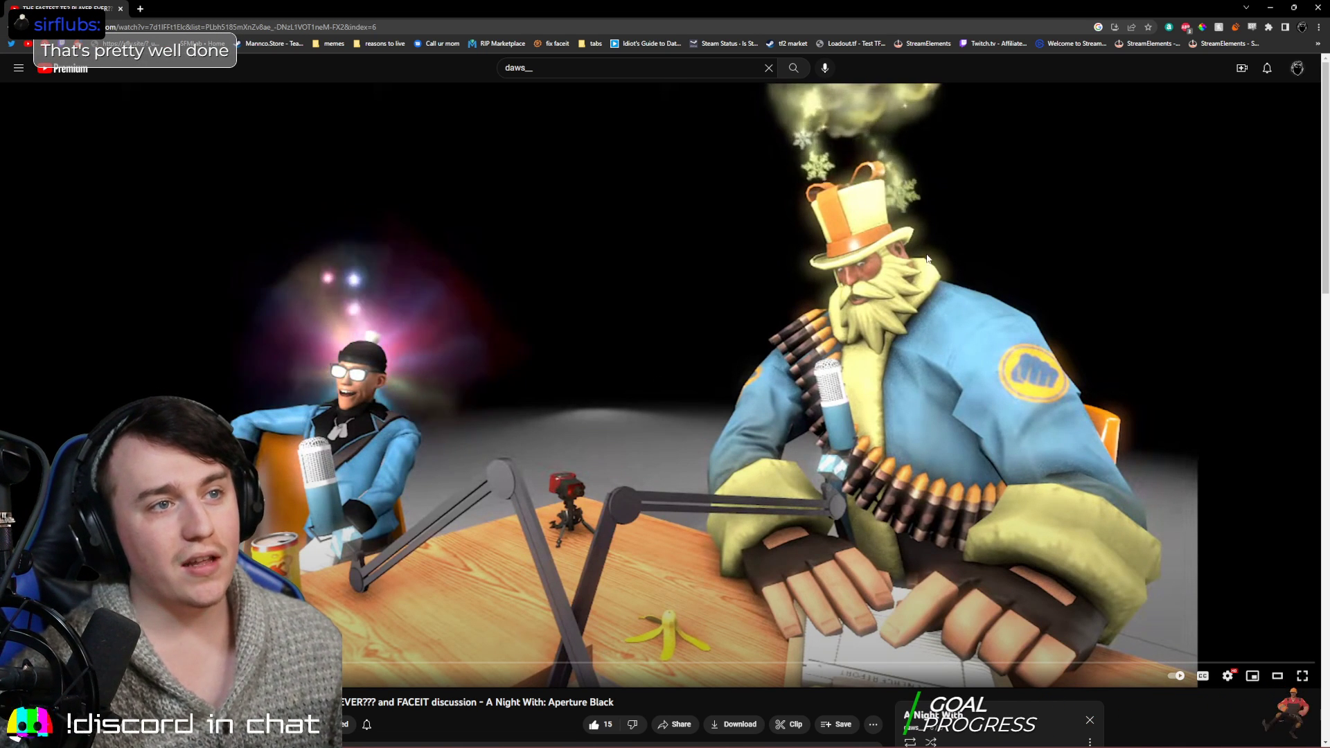
{"action": "left_click", "coordinate": [812, 198]}
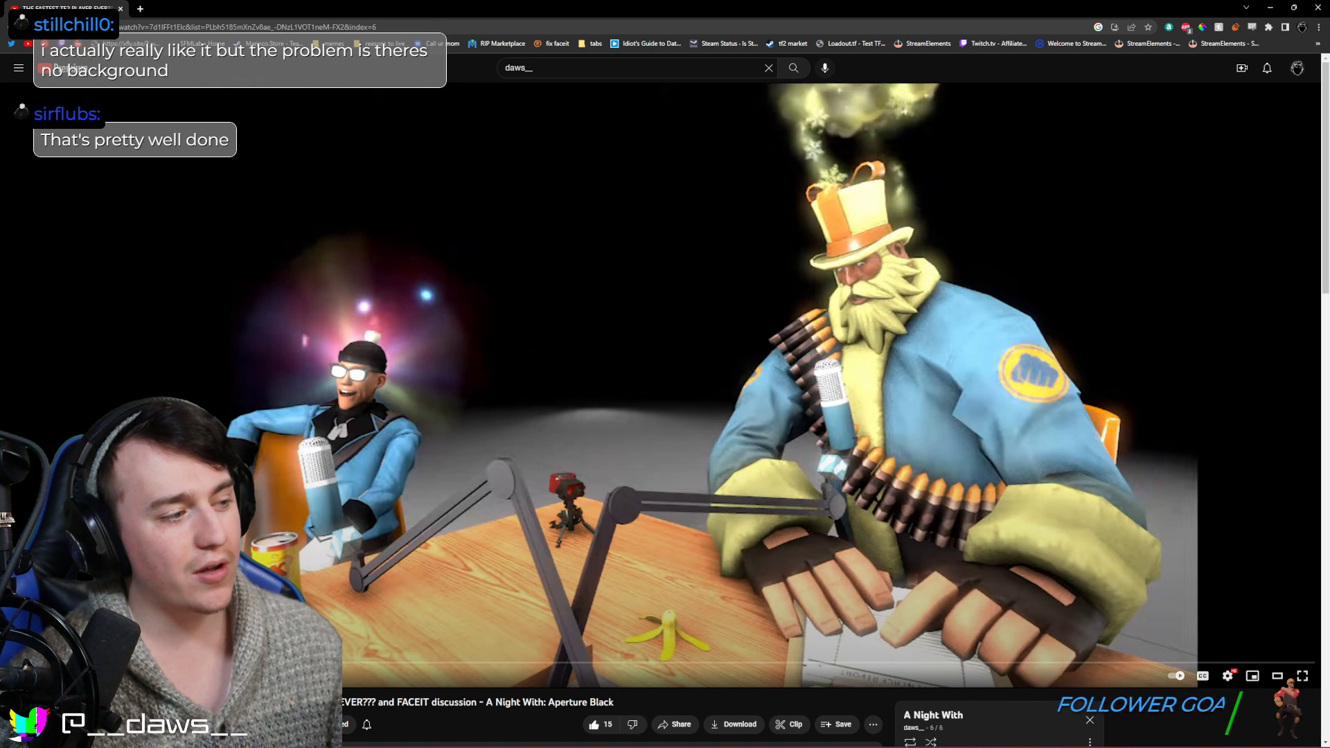
Open the "THE TOP TIER MEDIC!" and "THE SCOTTISH RESISTANCE MASTER" episodes in the playlist and examine their studio scenes
{"action": "scroll", "coordinate": [806, 547], "scroll_direction": "down", "scroll_amount": 1}
{"action": "scroll", "coordinate": [806, 546], "scroll_direction": "down", "scroll_amount": 3}
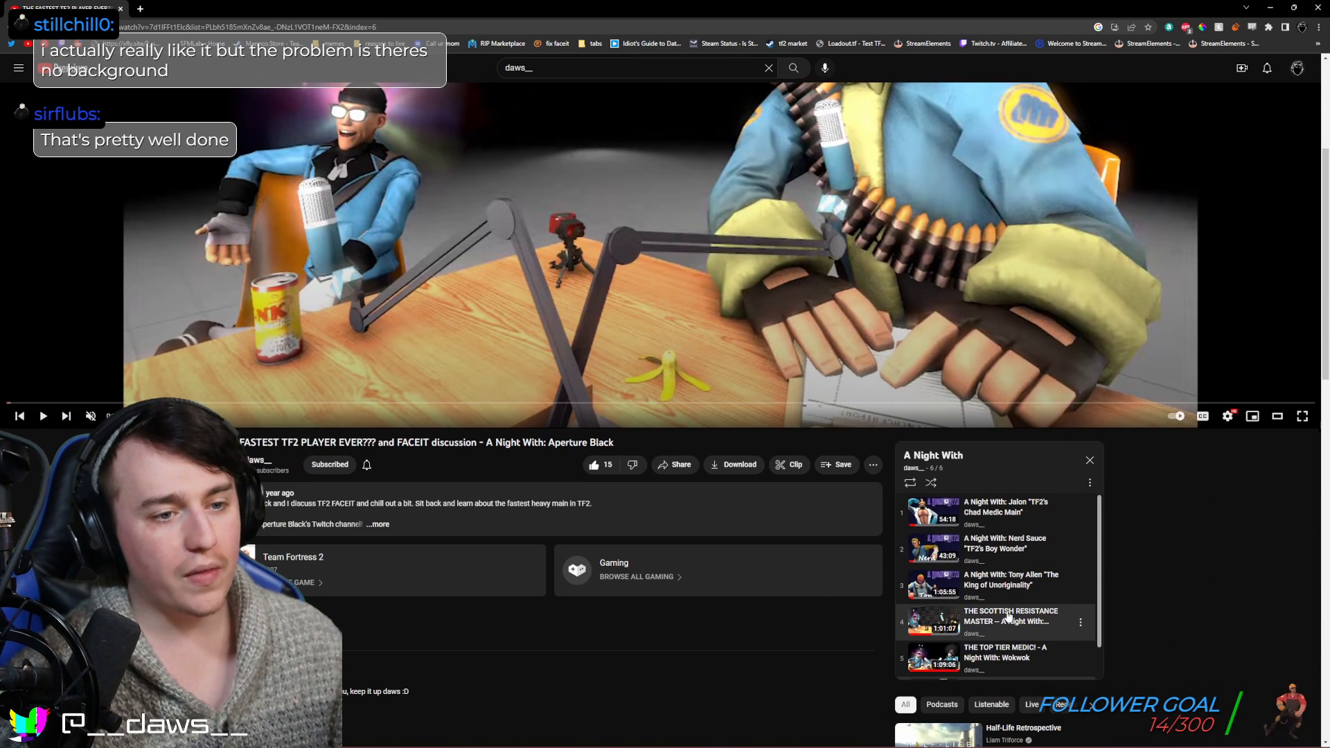
{"action": "scroll", "coordinate": [982, 616], "scroll_direction": "down", "scroll_amount": 1}
{"action": "left_click", "coordinate": [982, 616]}
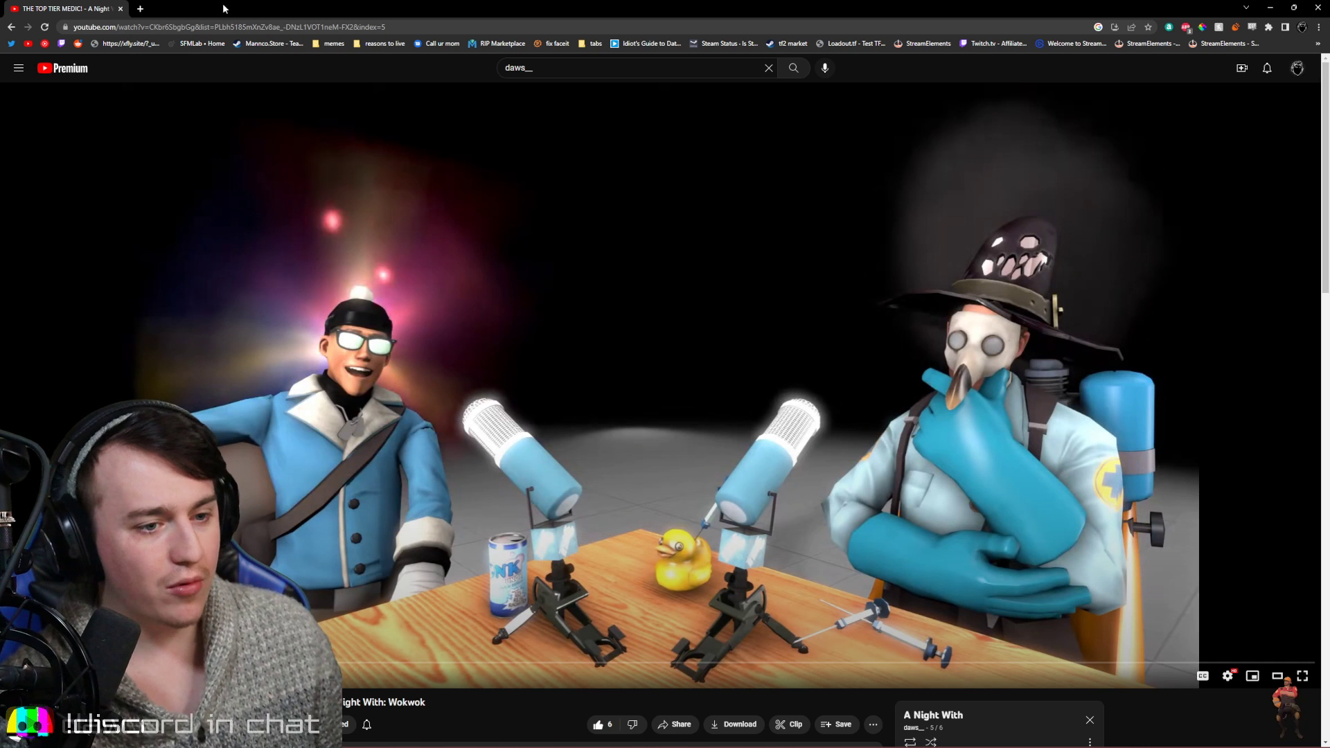
{"action": "scroll", "coordinate": [665, 374], "scroll_direction": "down", "scroll_amount": 4}
{"action": "left_click", "coordinate": [941, 571]}
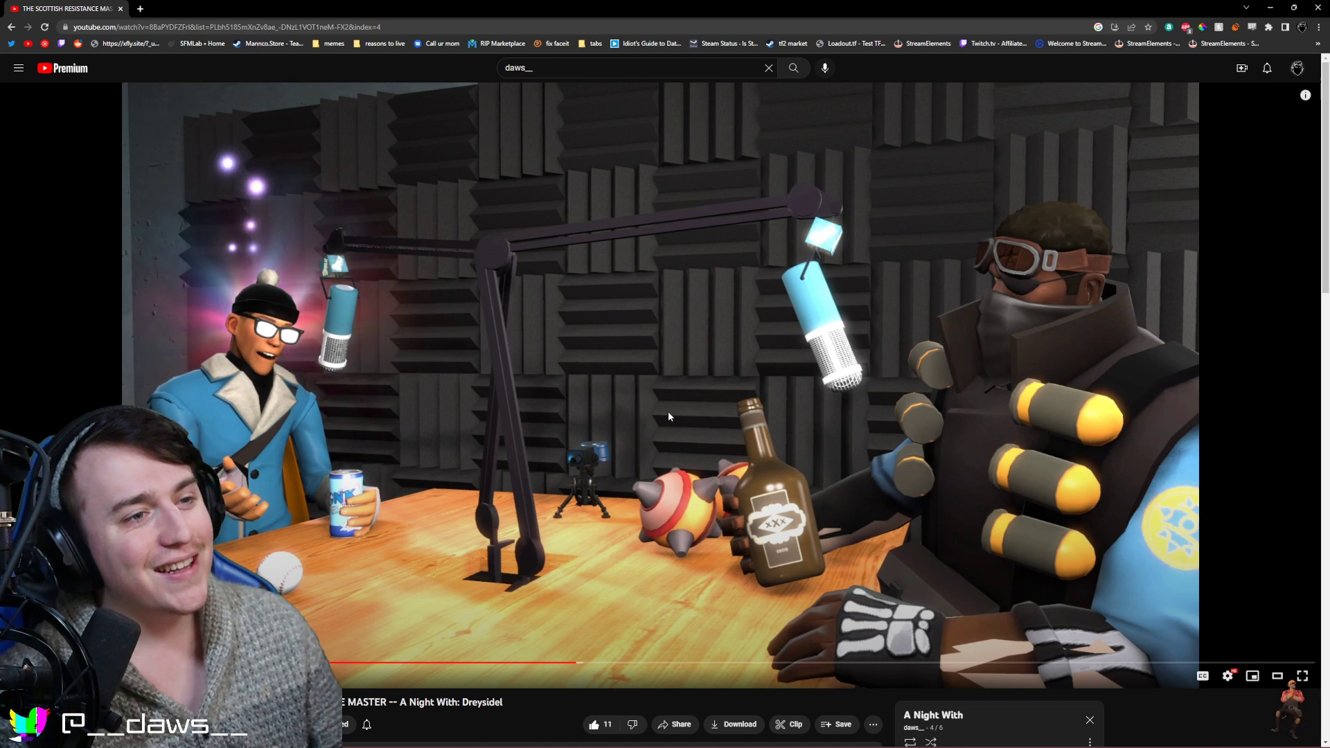
View the "The King of Unoriginality" and "TF2's Boy Wonder" episode scenes, then pause playback and return to Source Filmmaker
{"action": "scroll", "coordinate": [642, 433], "scroll_direction": "down", "scroll_amount": 2}
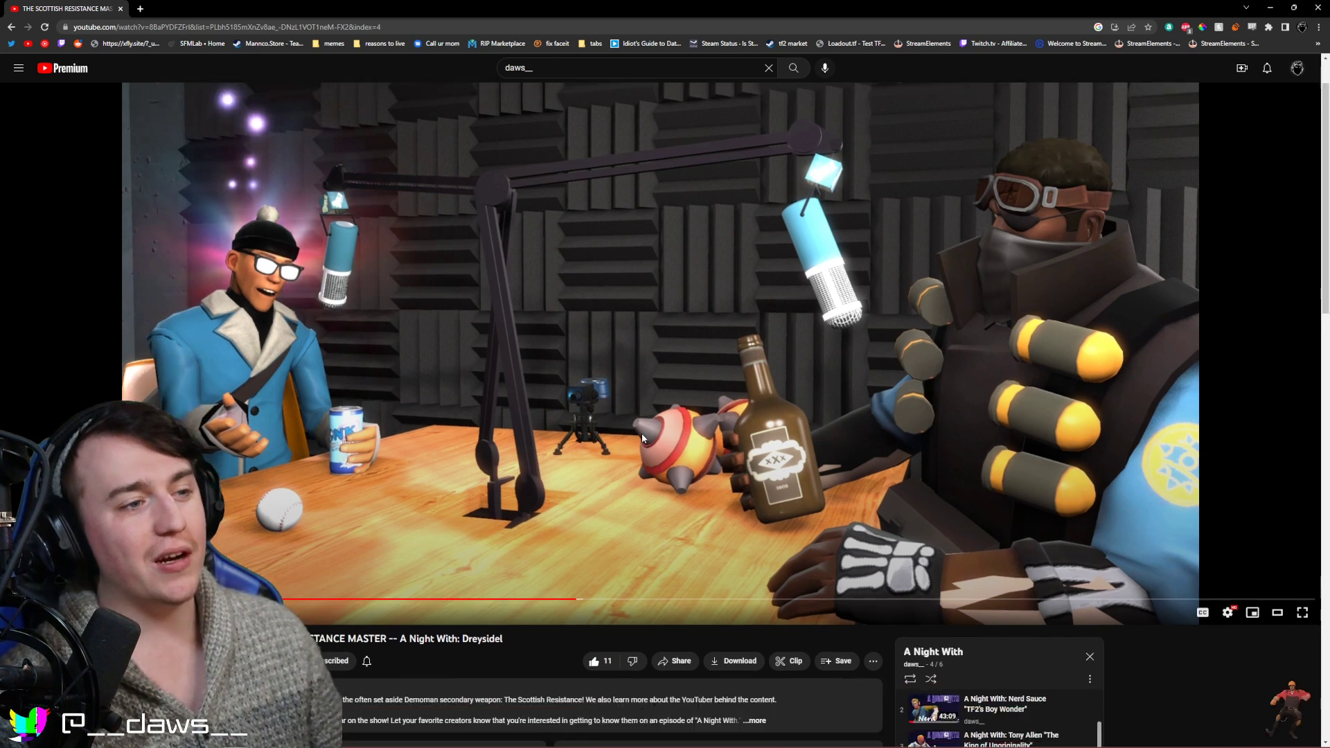
{"action": "left_click", "coordinate": [1000, 700]}
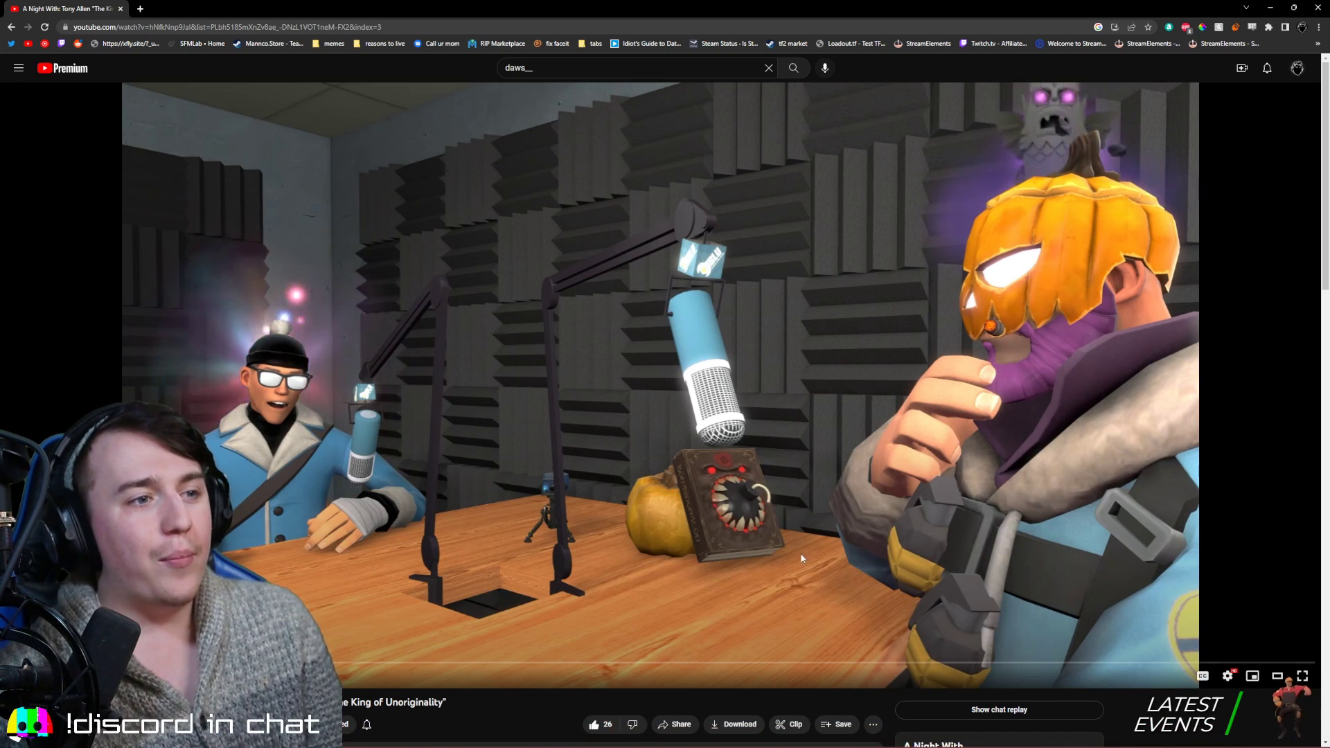
{"action": "scroll", "coordinate": [1009, 684], "scroll_direction": "down", "scroll_amount": 2}
{"action": "left_click", "coordinate": [1001, 643]}
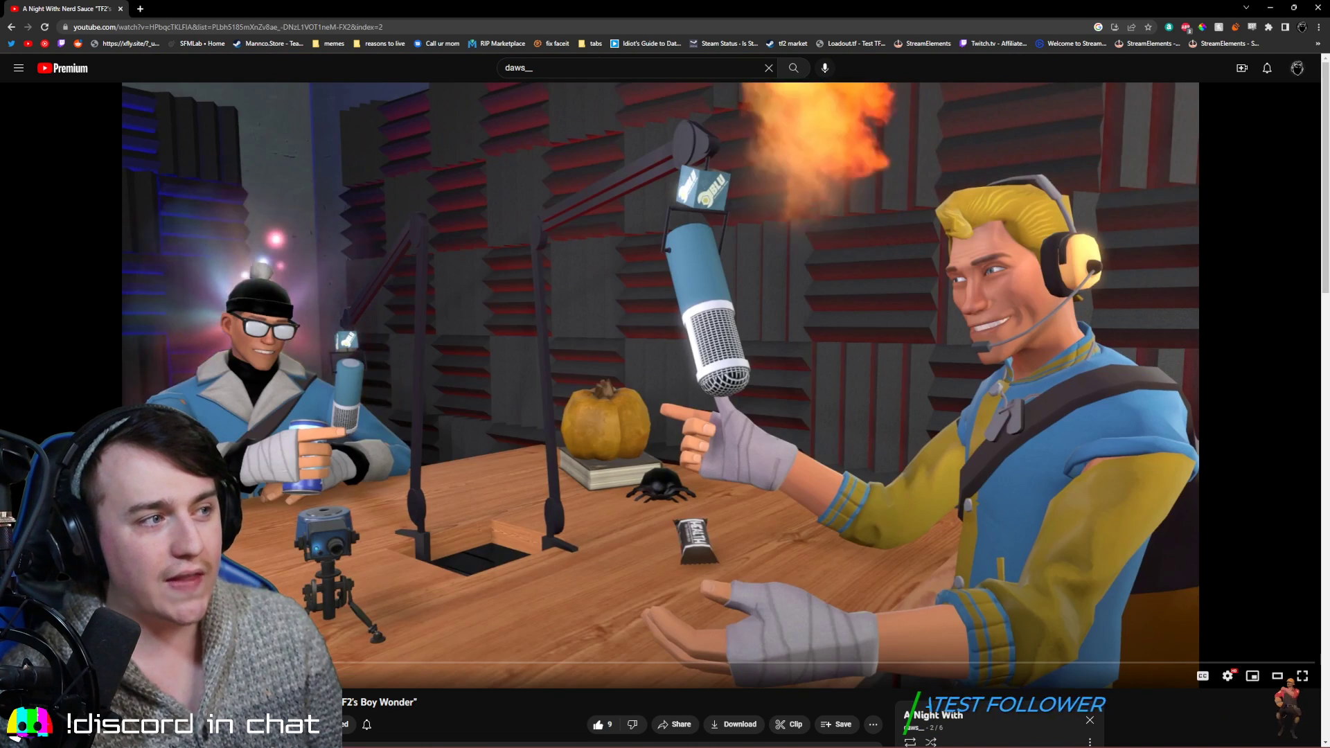
{"action": "key", "text": "space"}
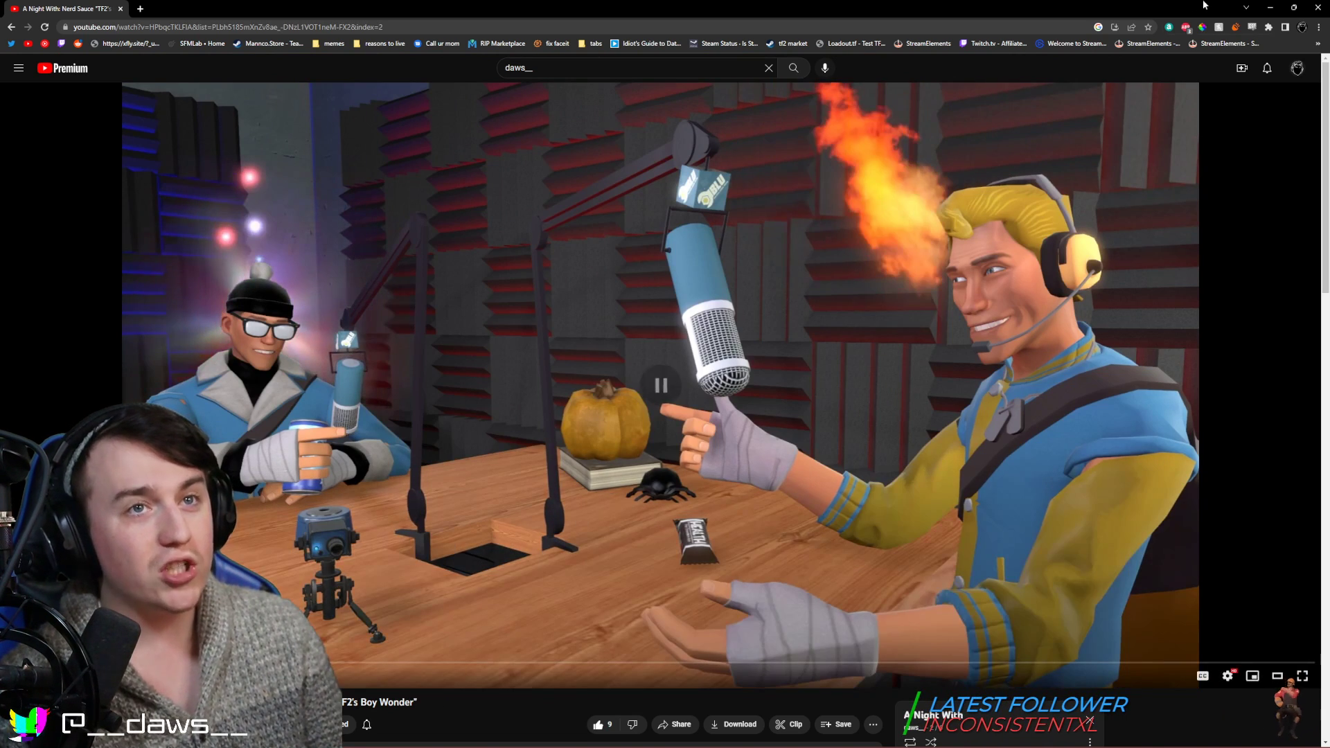
{"action": "left_click", "coordinate": [1269, 6]}
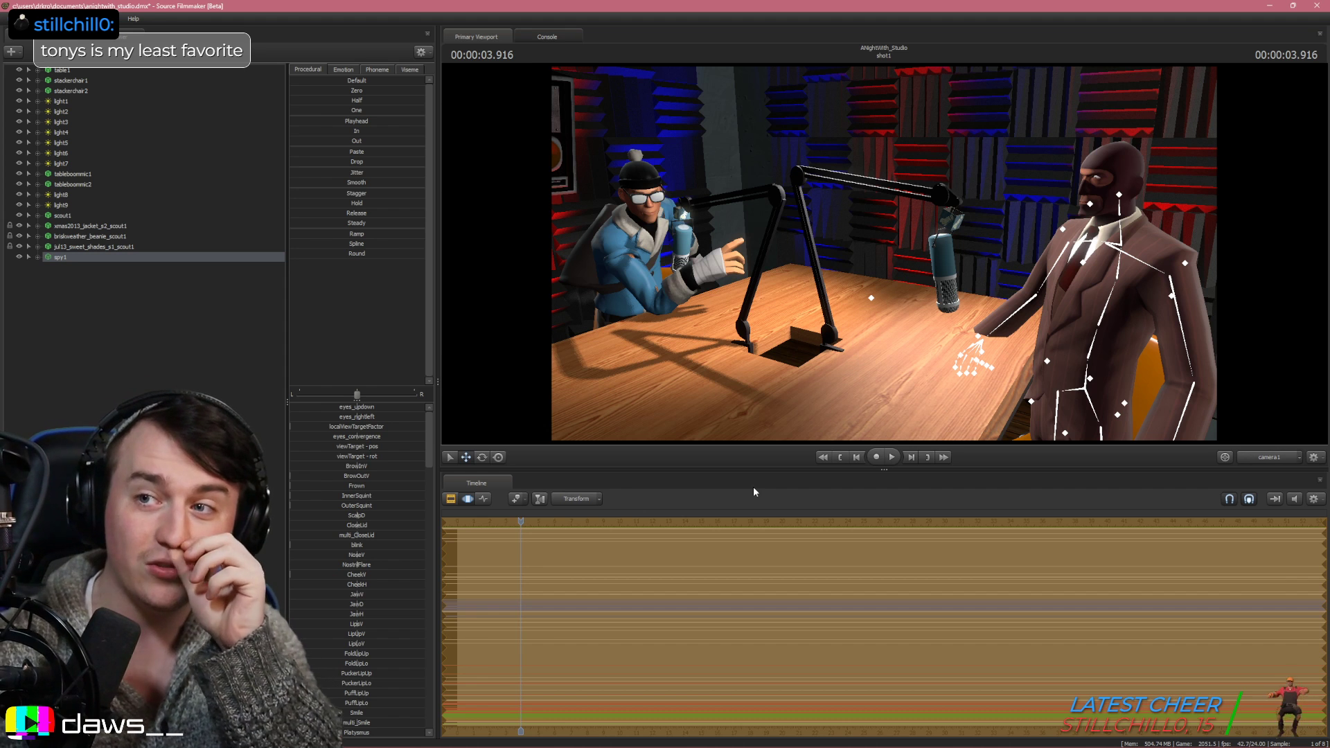
Switch back to YouTube, return to the "The King of Unoriginality" episode and pause it to examine the guest's pose and props
{"action": "mouse_move", "coordinate": [366, 746]}
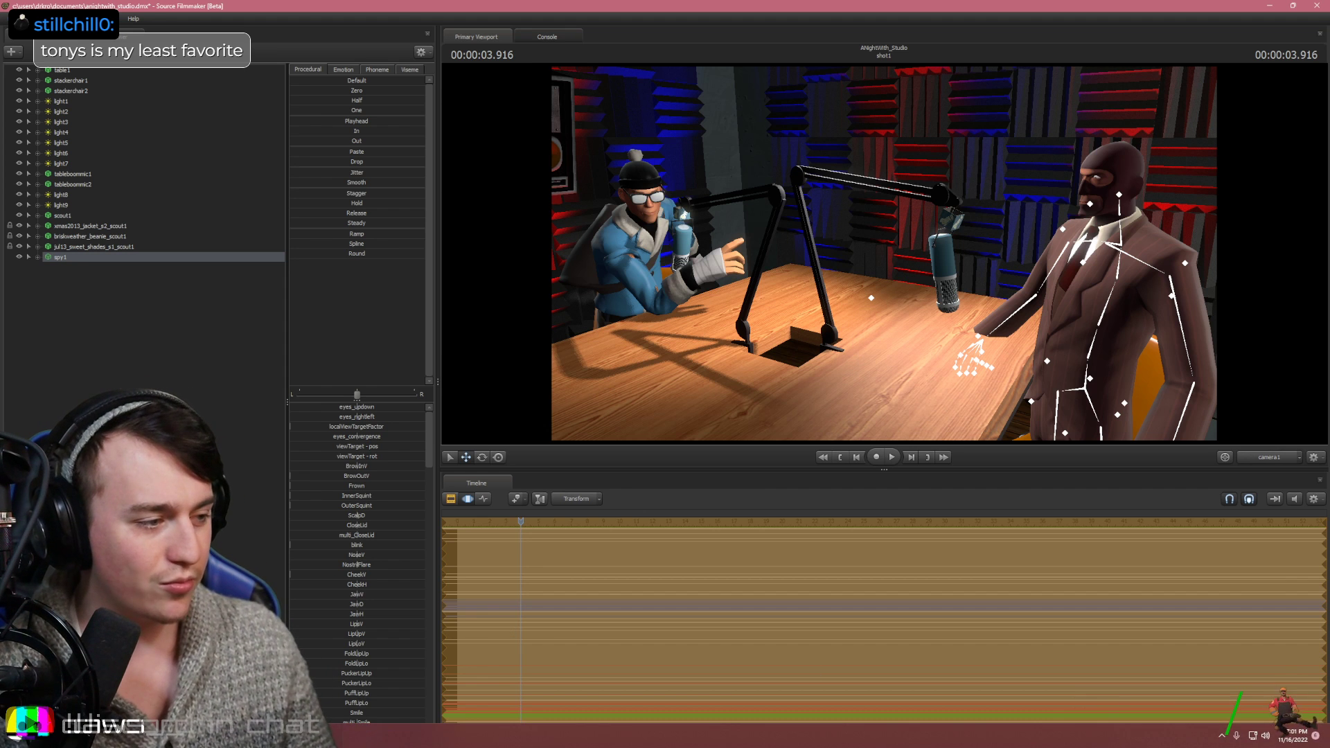
{"action": "left_click", "coordinate": [62, 736]}
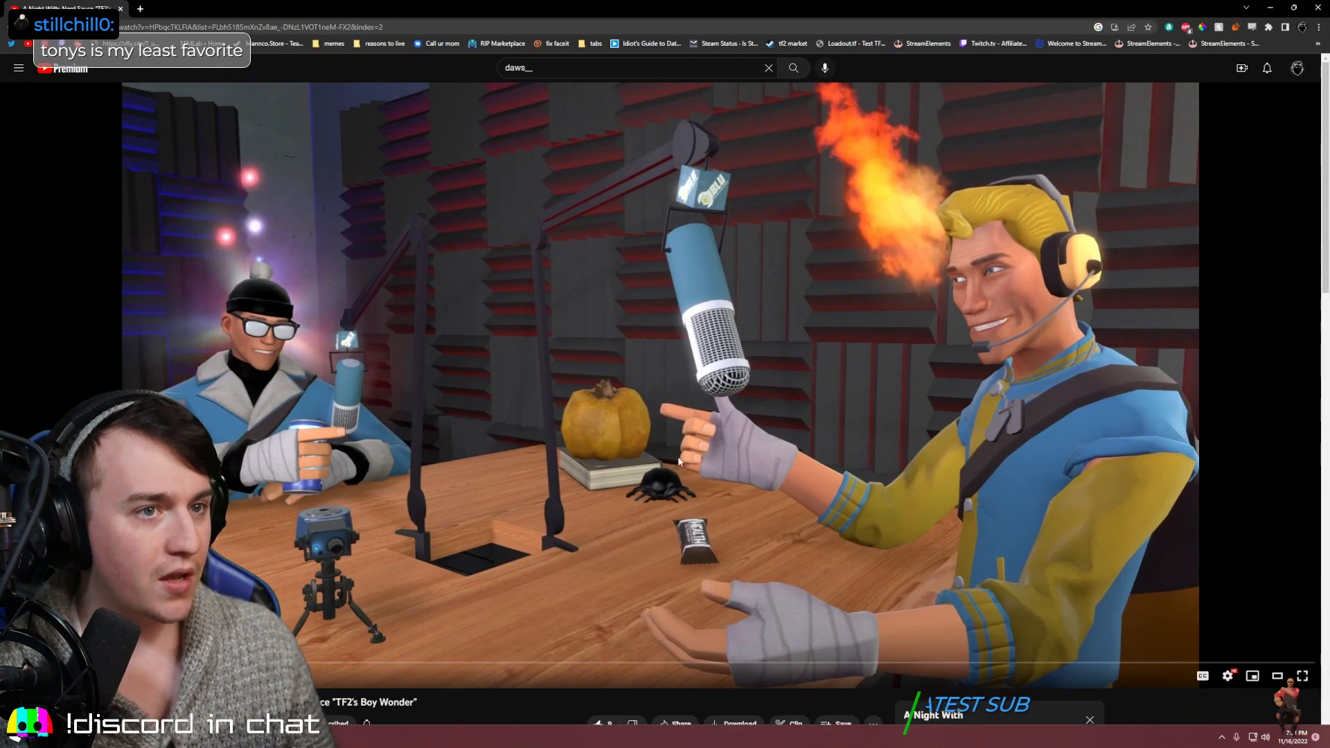
{"action": "left_click", "coordinate": [12, 27]}
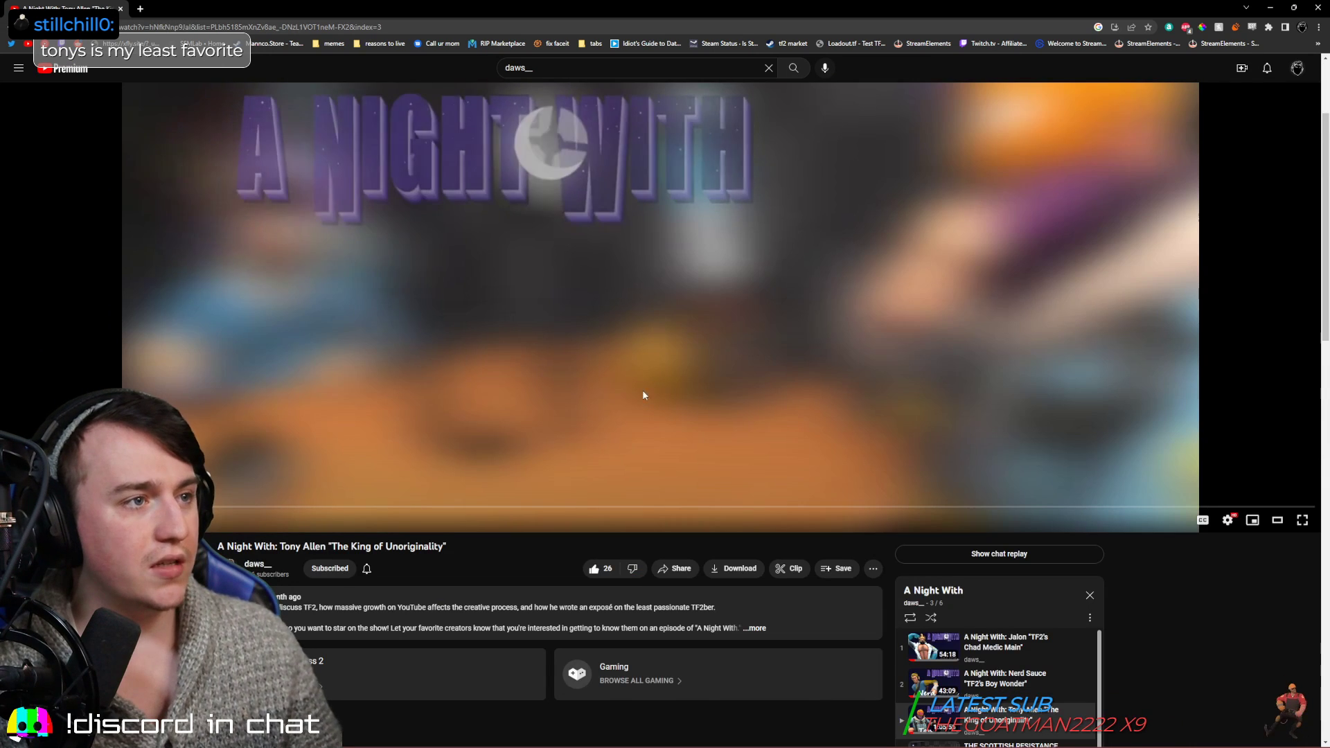
{"action": "key", "text": "space"}
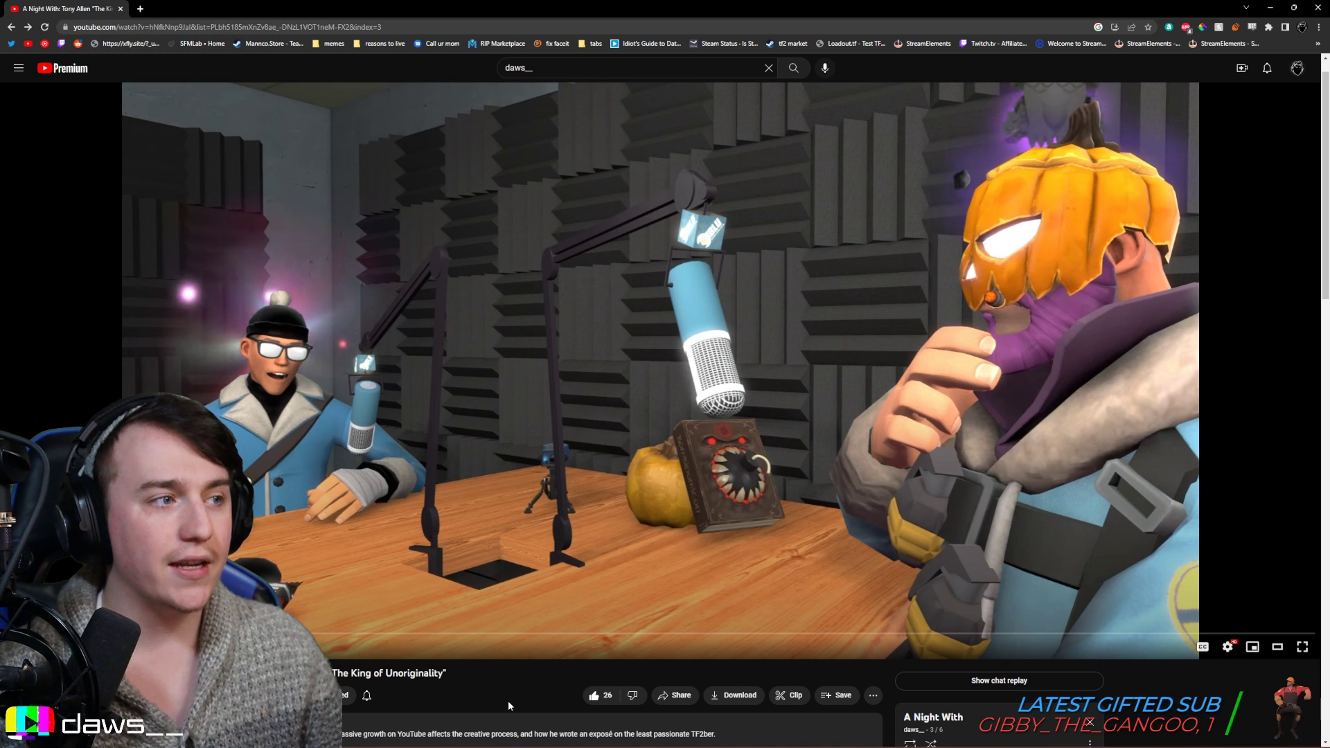
Examine the "The King of Unoriginality" scene further, and open the "TF2's Boy Wonder" episode from the playlist for comparison
{"action": "left_click", "coordinate": [619, 509]}
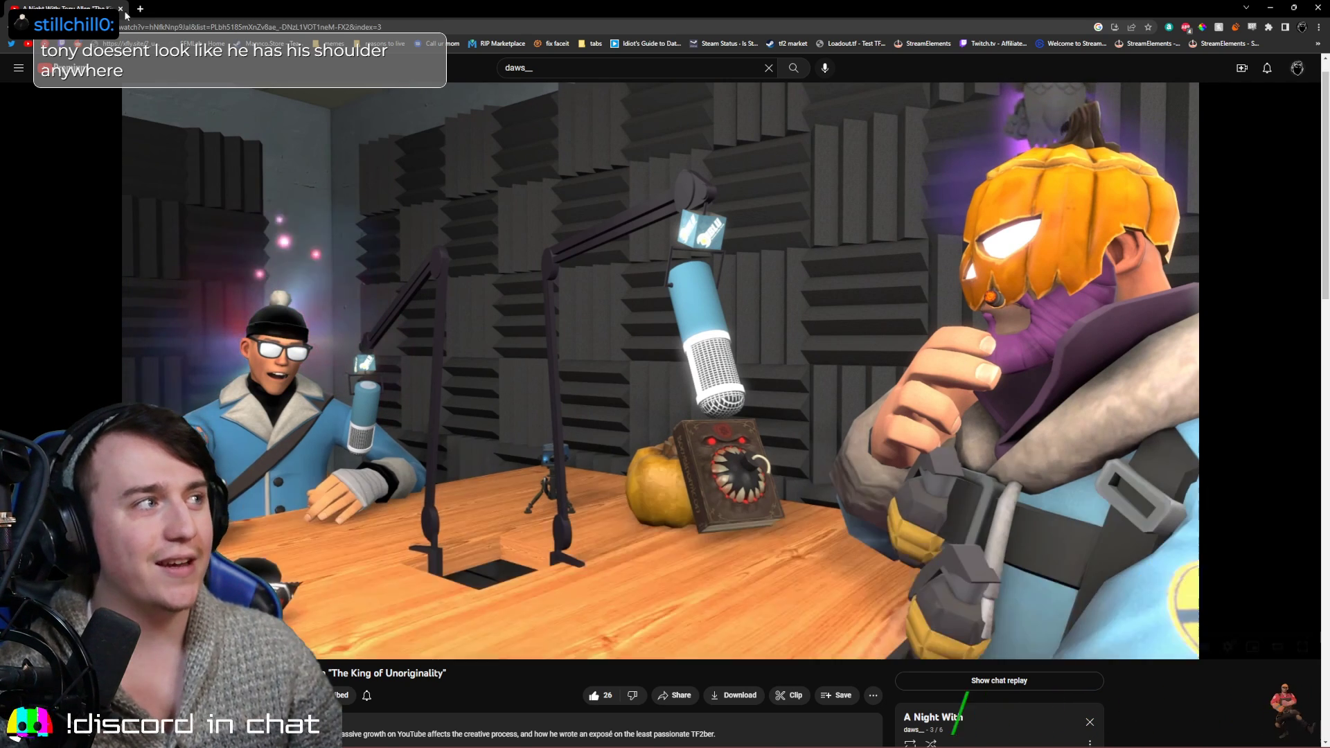
{"action": "scroll", "coordinate": [795, 522], "scroll_direction": "down", "scroll_amount": 1}
{"action": "scroll", "coordinate": [795, 522], "scroll_direction": "down", "scroll_amount": 2}
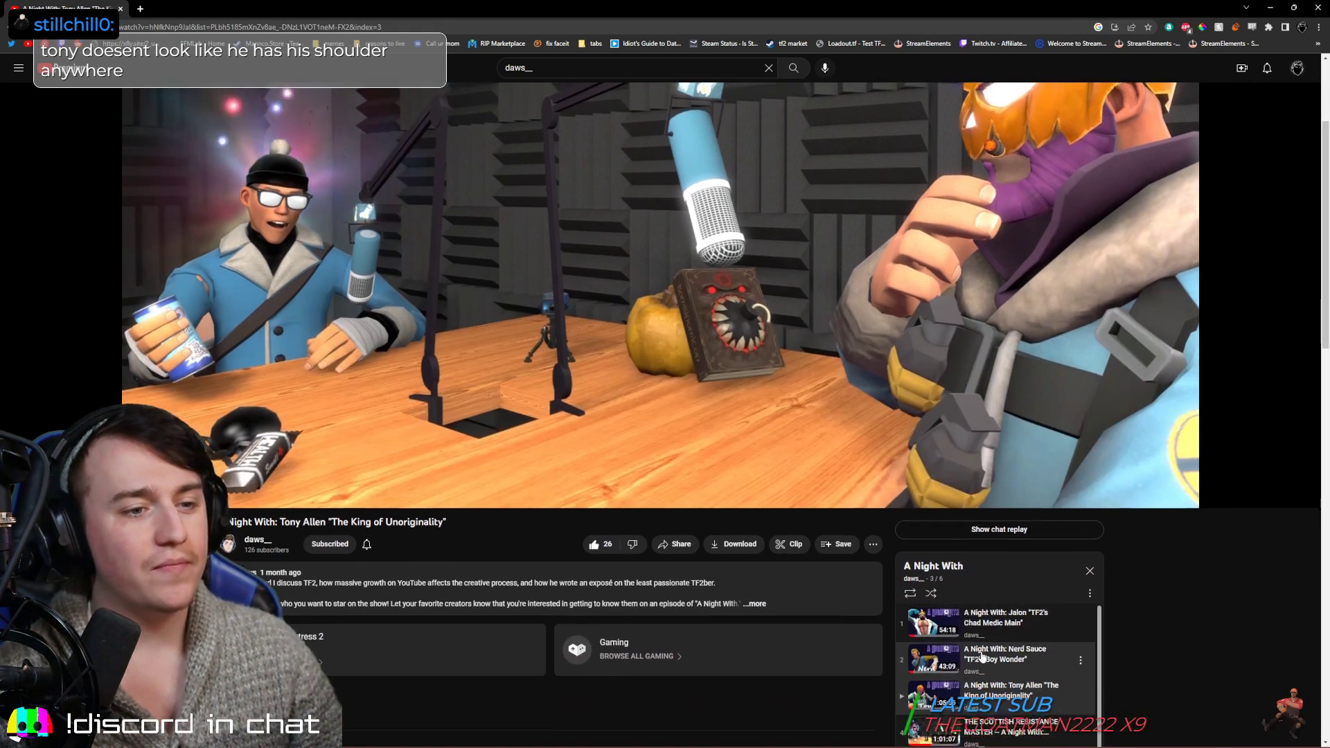
{"action": "scroll", "coordinate": [983, 654], "scroll_direction": "up", "scroll_amount": 1}
{"action": "left_click", "coordinate": [991, 704]}
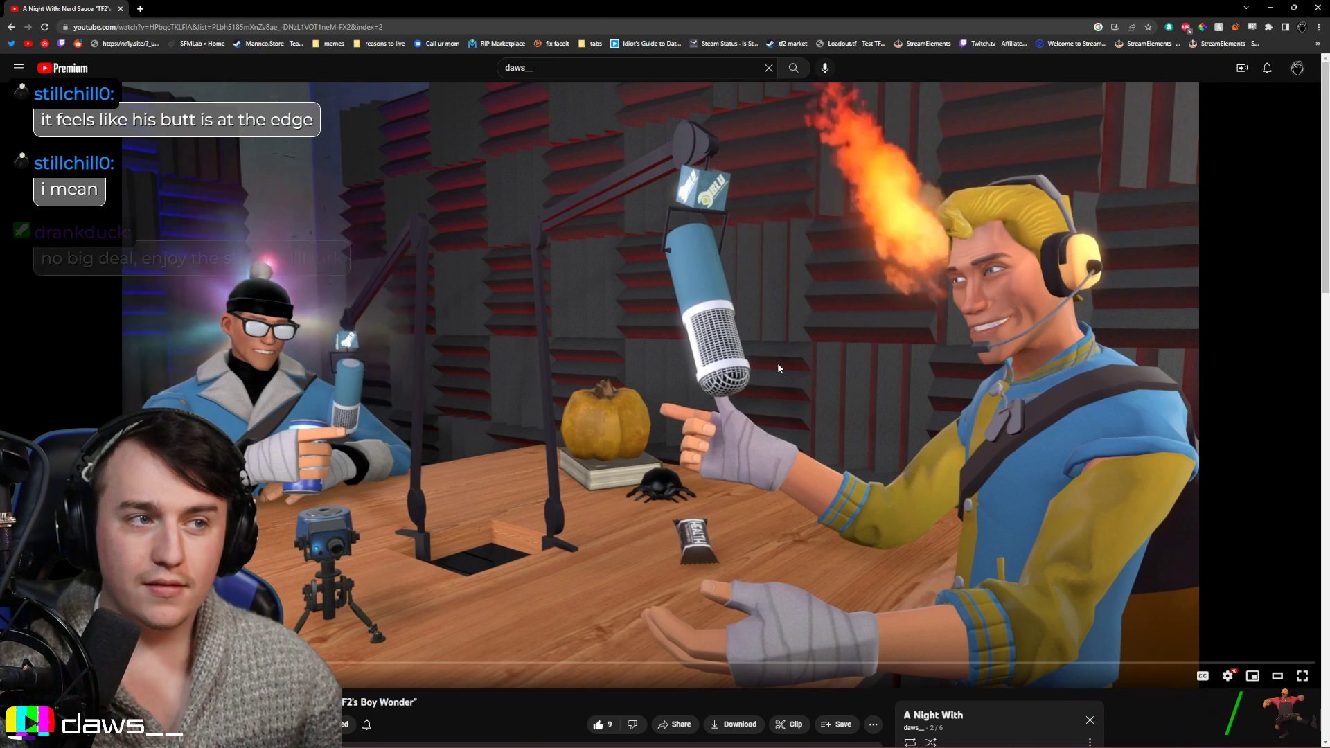
Open the "TF2's Chad Medic Main" episode from the playlist and examine how the host and guest are posed
{"action": "scroll", "coordinate": [776, 367], "scroll_direction": "down", "scroll_amount": 1}
{"action": "scroll", "coordinate": [777, 373], "scroll_direction": "down", "scroll_amount": 2}
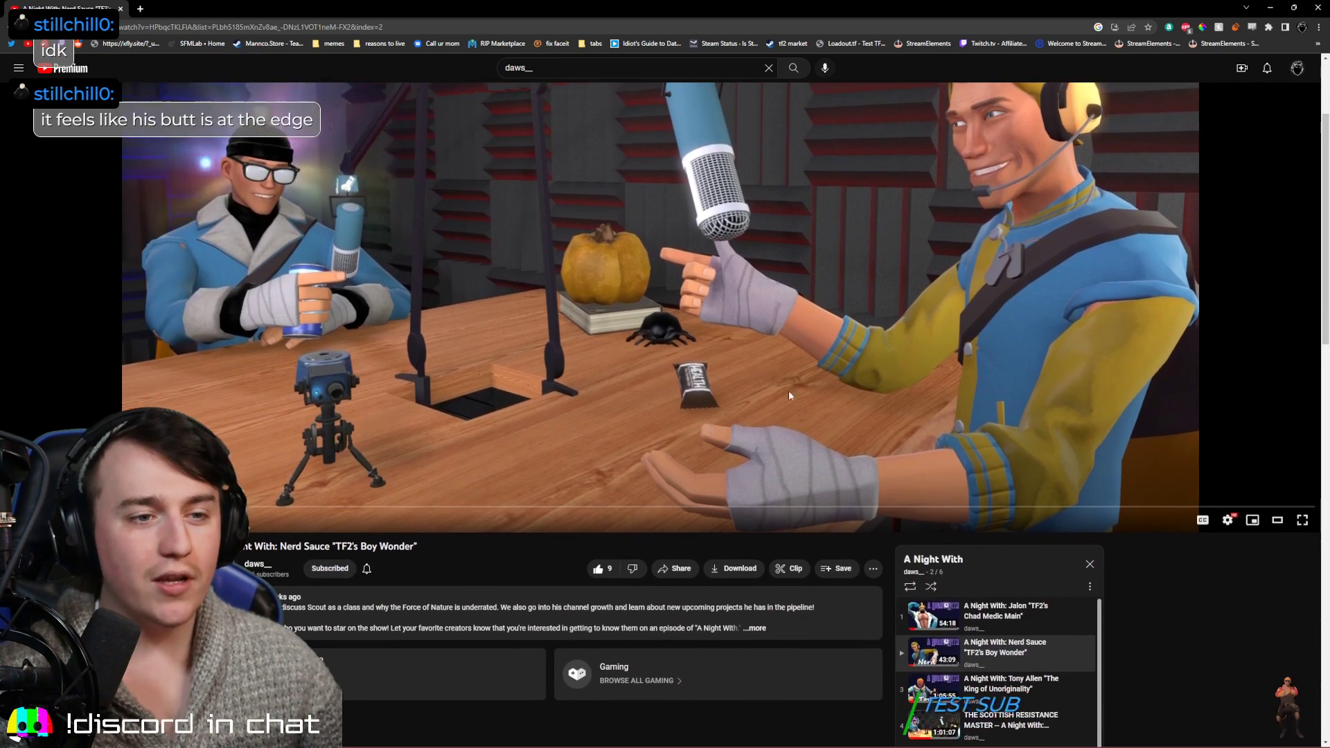
{"action": "left_click", "coordinate": [1010, 619]}
{"action": "scroll", "coordinate": [825, 526], "scroll_direction": "up", "scroll_amount": 2}
{"action": "scroll", "coordinate": [825, 526], "scroll_direction": "up", "scroll_amount": 1}
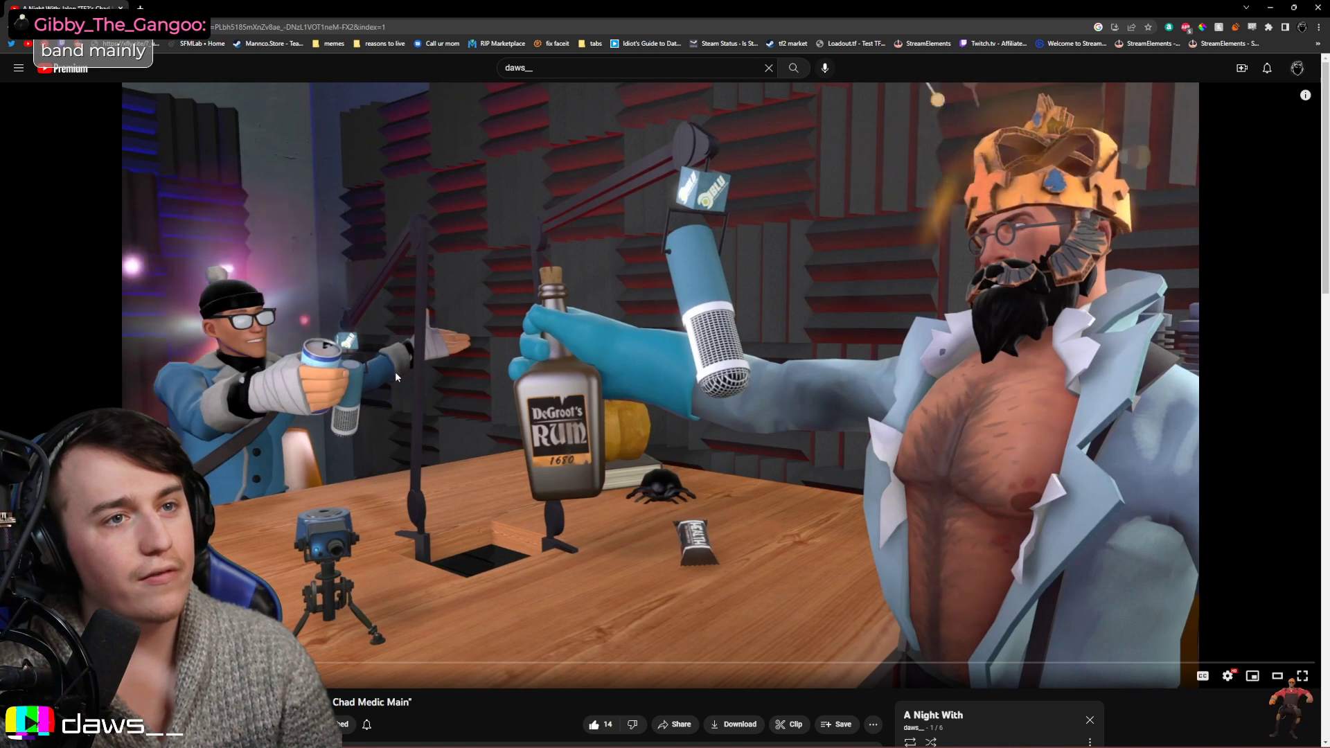
Return to Source Filmmaker, change the viewport from camera1 to the work camera, and save the session
{"action": "key", "text": "alt+Tab"}
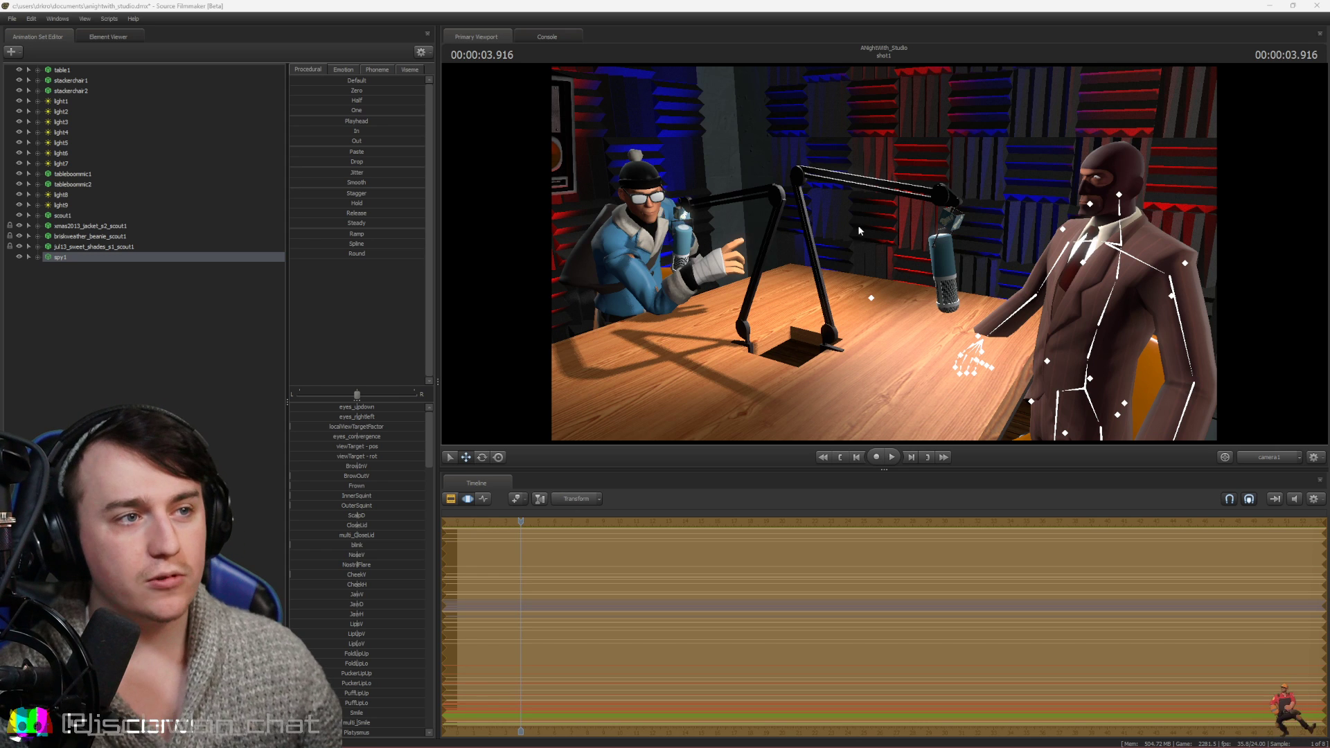
{"action": "left_click", "coordinate": [1276, 460]}
{"action": "left_click", "coordinate": [1269, 471]}
{"action": "left_click_drag", "start_coordinate": [884, 253], "coordinate": [717, 119]}
{"action": "key", "text": "ctrl+s"}
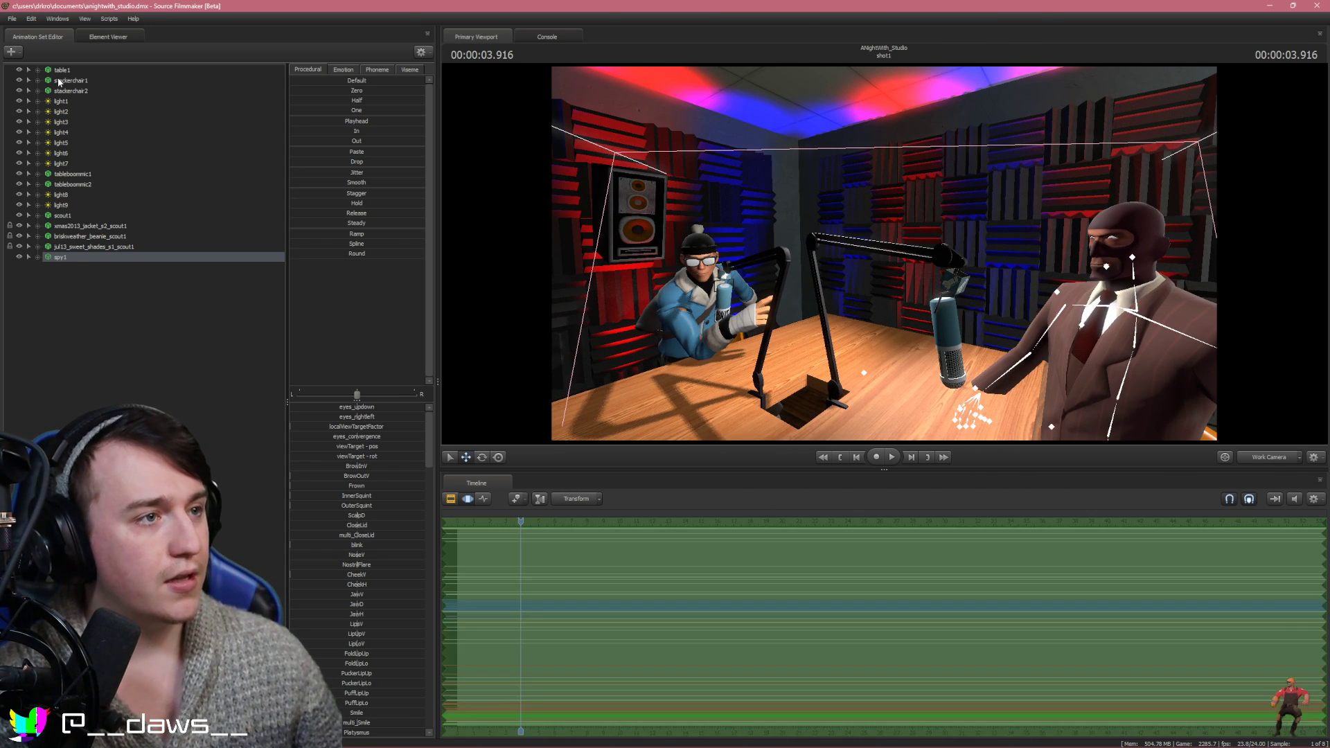
Try to rotate the left collar bone of Scout's jacket
{"action": "mouse_move", "coordinate": [884, 254]}
{"action": "left_mouse_down"}
{"action": "mouse_move", "coordinate": [831, 266]}
{"action": "mouse_move", "coordinate": [914, 258]}
{"action": "mouse_move", "coordinate": [884, 258]}
{"action": "left_mouse_up"}
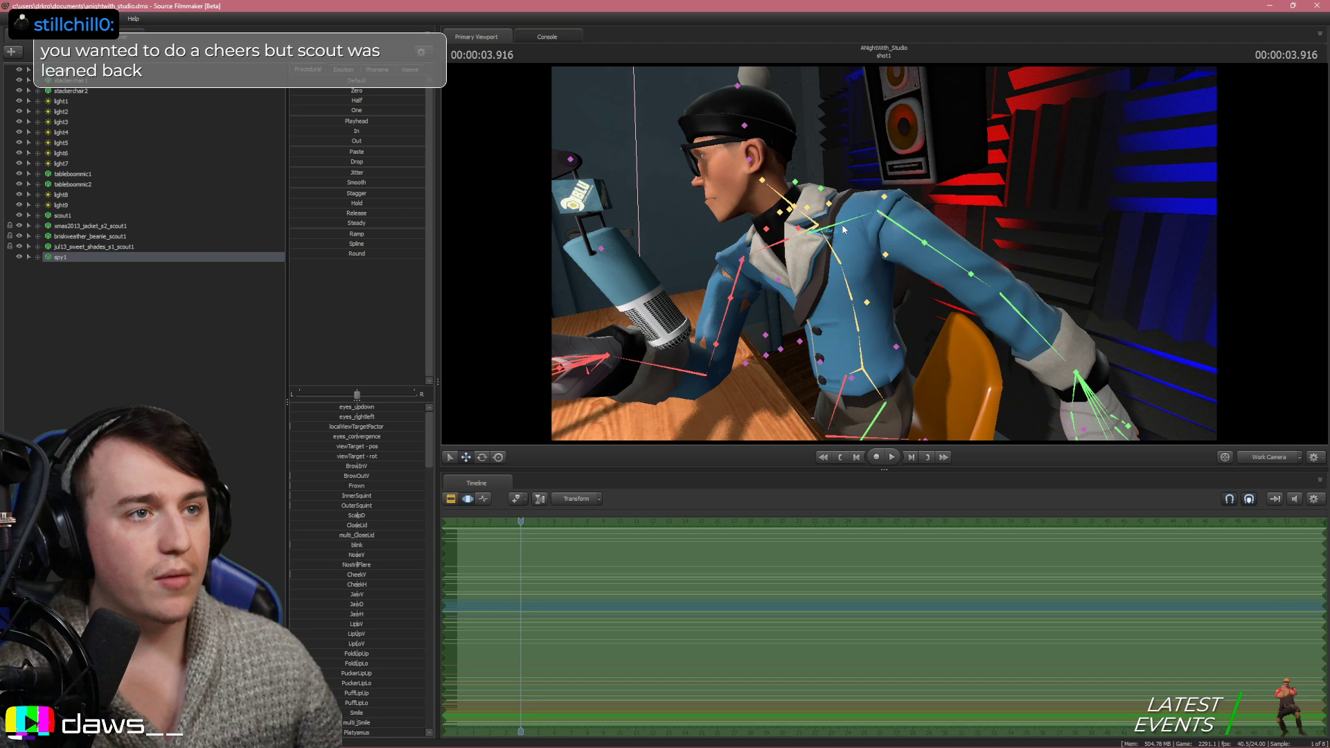
{"action": "left_click", "coordinate": [844, 229]}
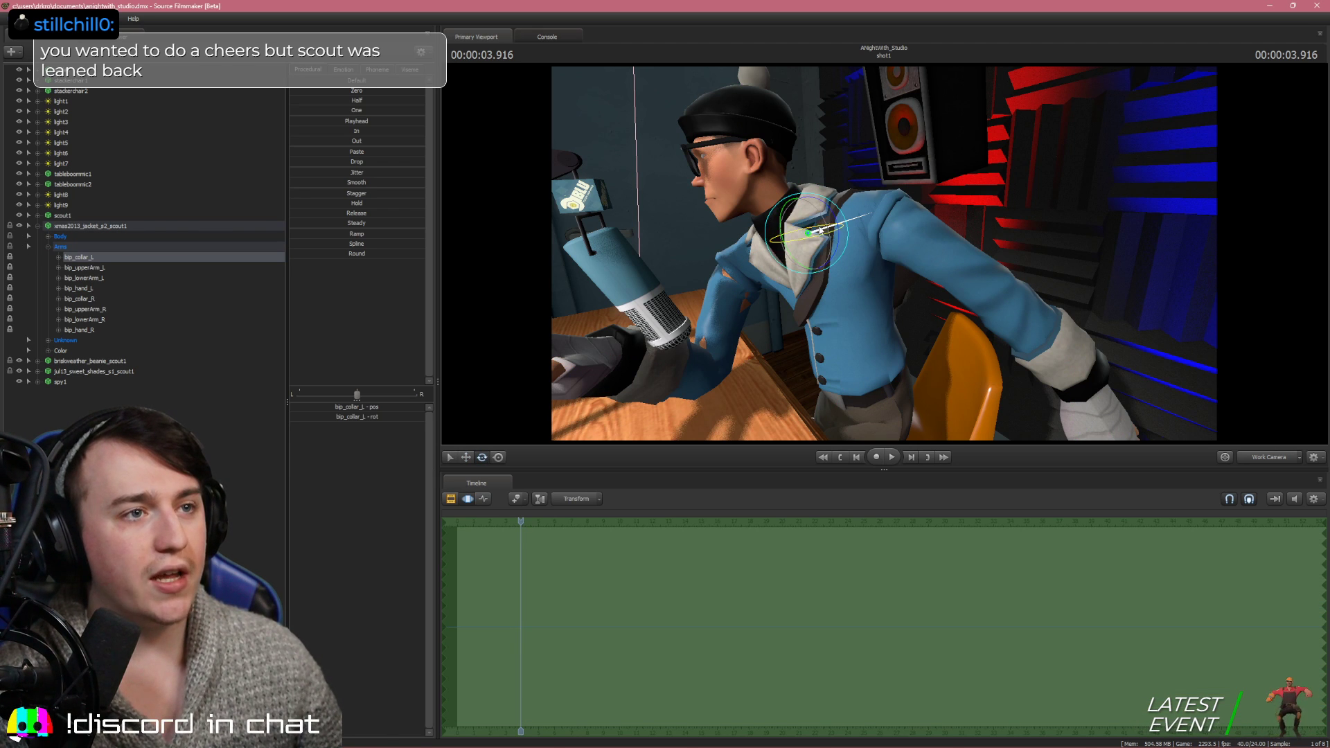
{"action": "left_click_drag", "start_coordinate": [821, 231], "coordinate": [802, 237]}
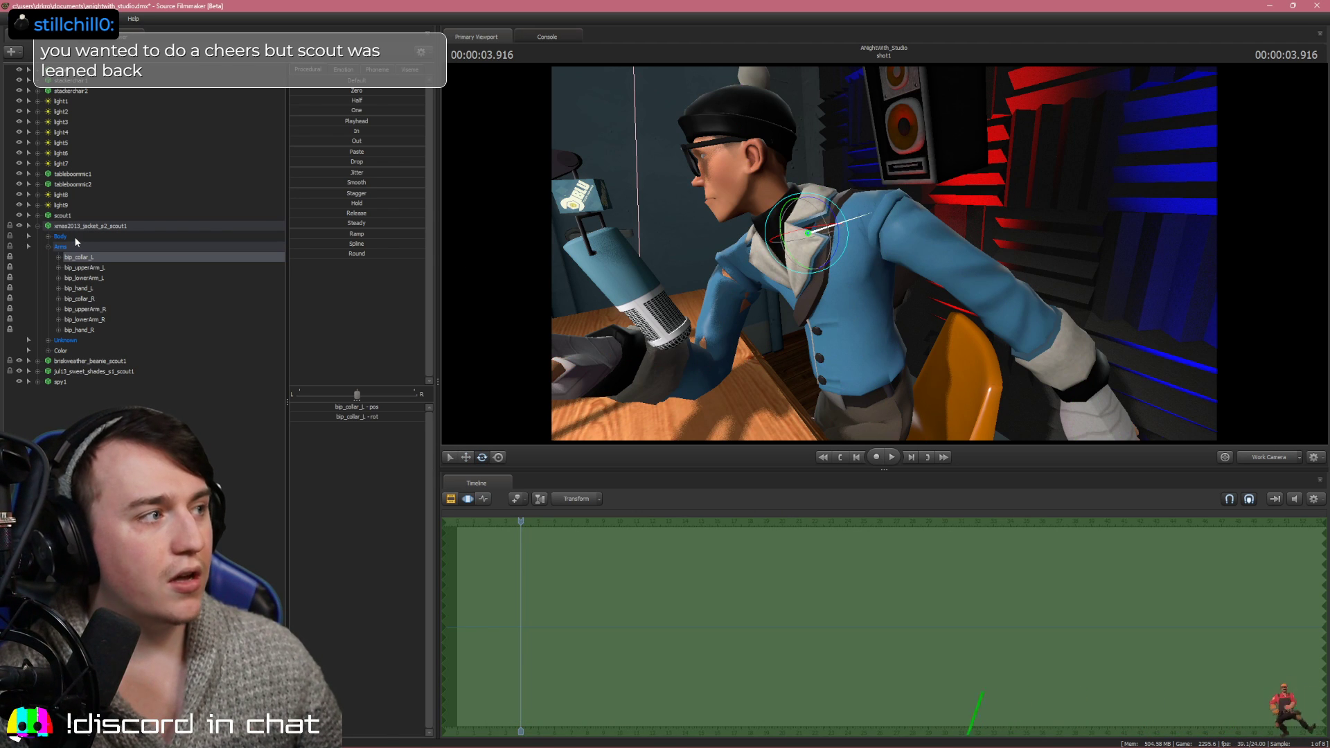
Try lowering Scout's left shoulder by rotating bip_collar_L from the arm bones of the scout1 model
{"action": "left_click", "coordinate": [61, 216]}
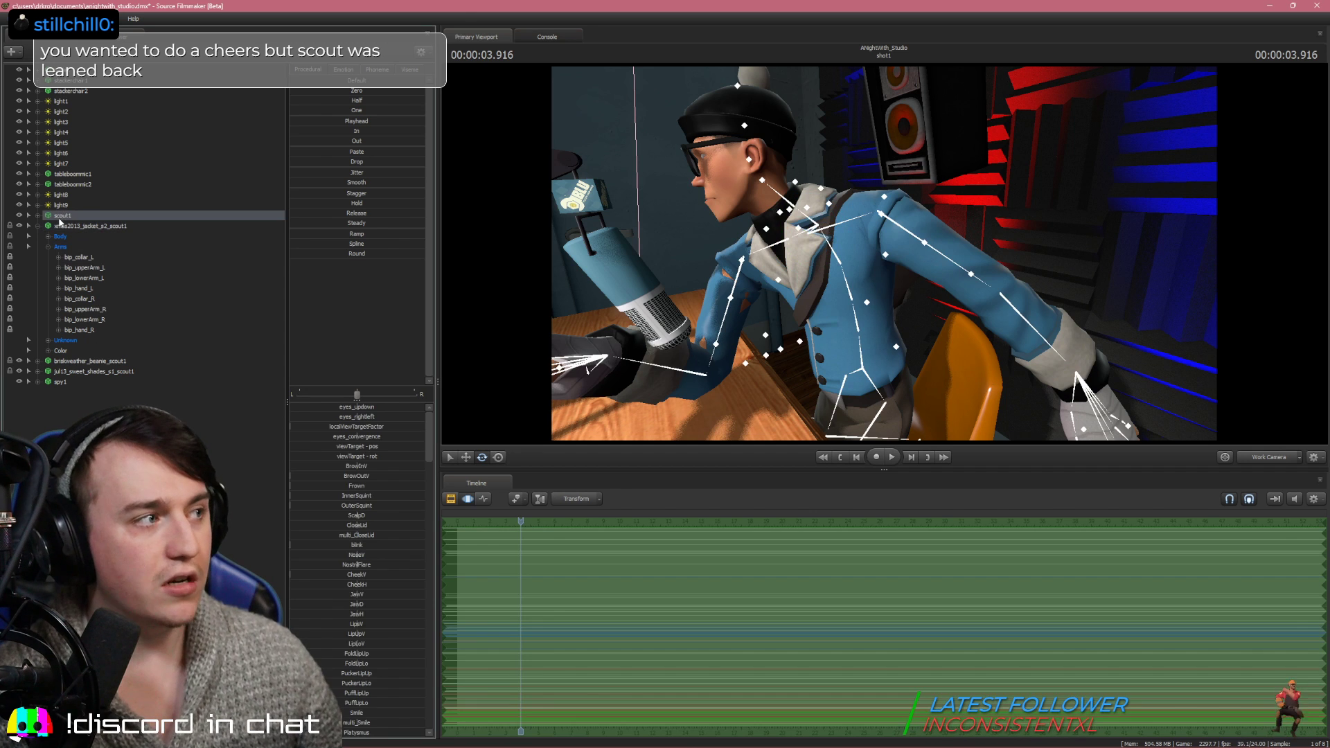
{"action": "left_click", "coordinate": [39, 216]}
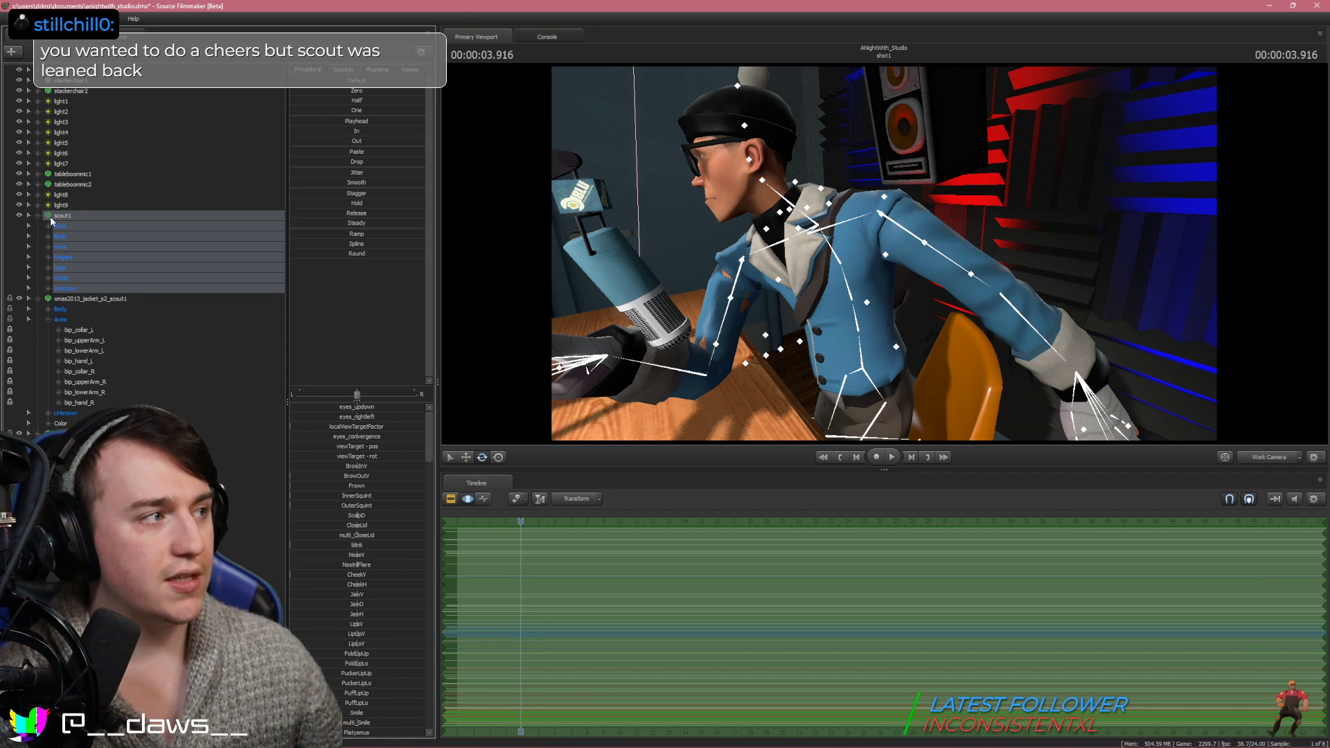
{"action": "left_click", "coordinate": [74, 269]}
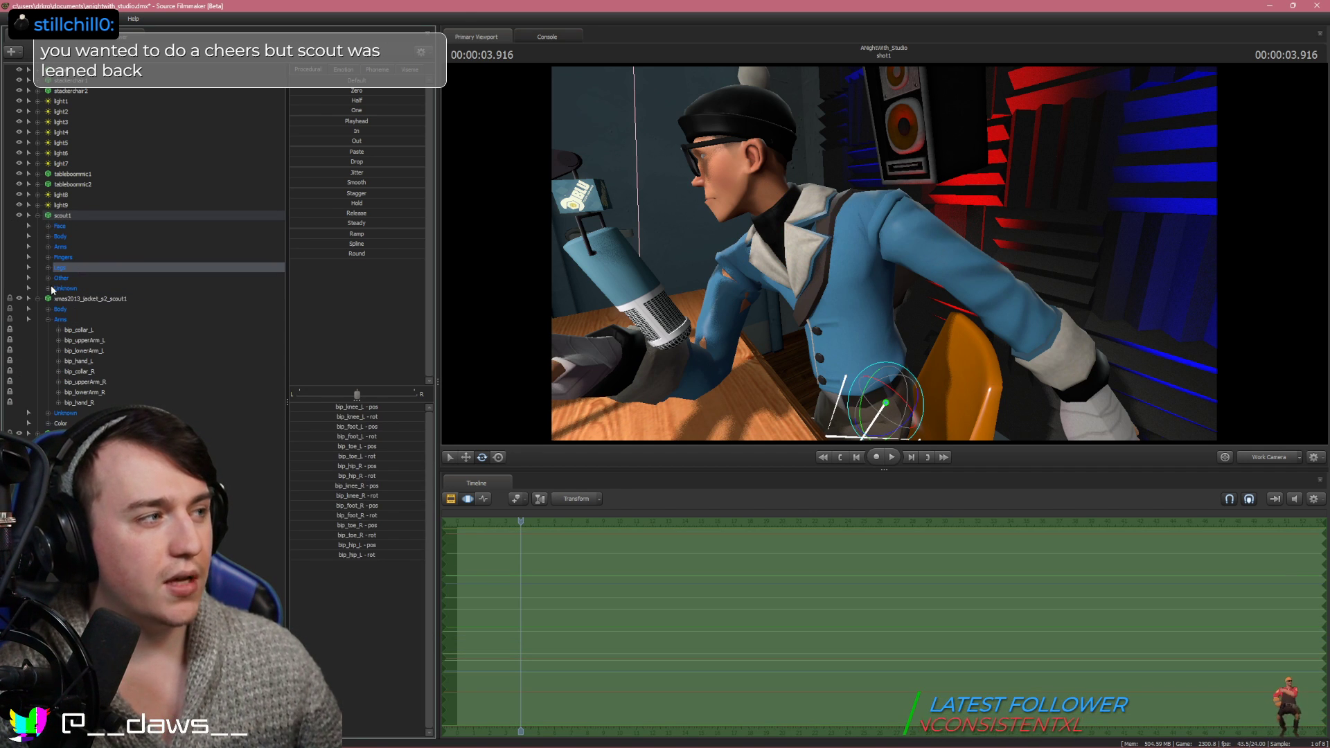
{"action": "left_click", "coordinate": [48, 247]}
{"action": "left_click", "coordinate": [94, 288]}
{"action": "left_click", "coordinate": [78, 257]}
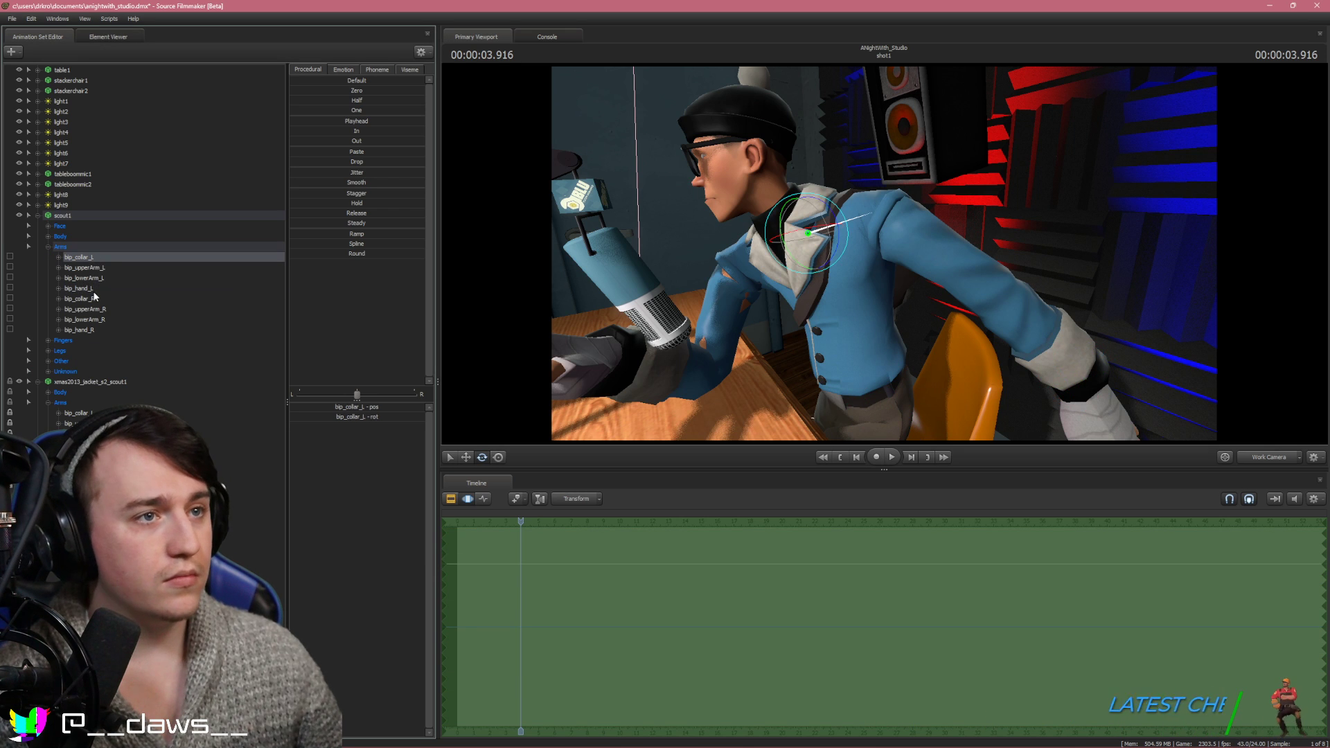
{"action": "mouse_move", "coordinate": [807, 221]}
{"action": "left_mouse_down"}
{"action": "mouse_move", "coordinate": [791, 233]}
{"action": "mouse_move", "coordinate": [787, 219]}
{"action": "mouse_move", "coordinate": [754, 280]}
{"action": "mouse_move", "coordinate": [813, 217]}
{"action": "mouse_move", "coordinate": [795, 231]}
{"action": "left_mouse_up"}
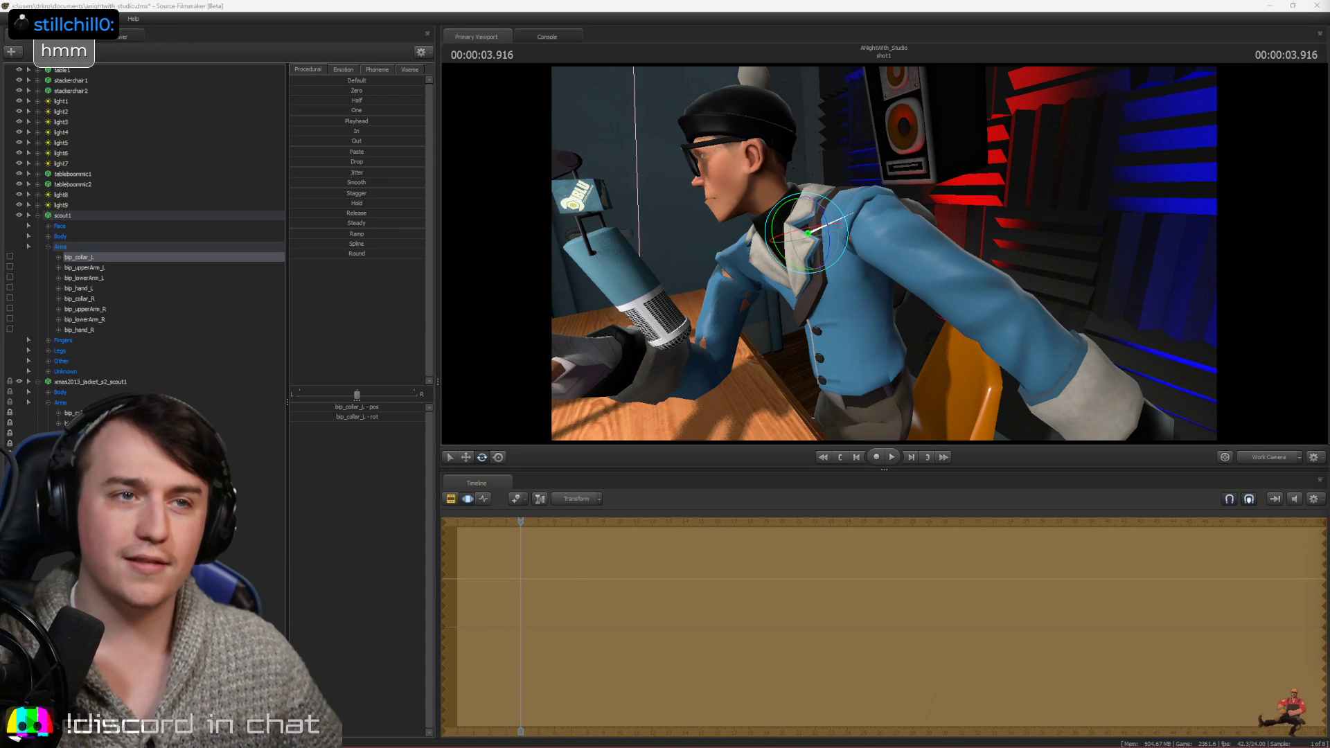
{"action": "left_click_drag", "start_coordinate": [920, 282], "coordinate": [853, 254]}
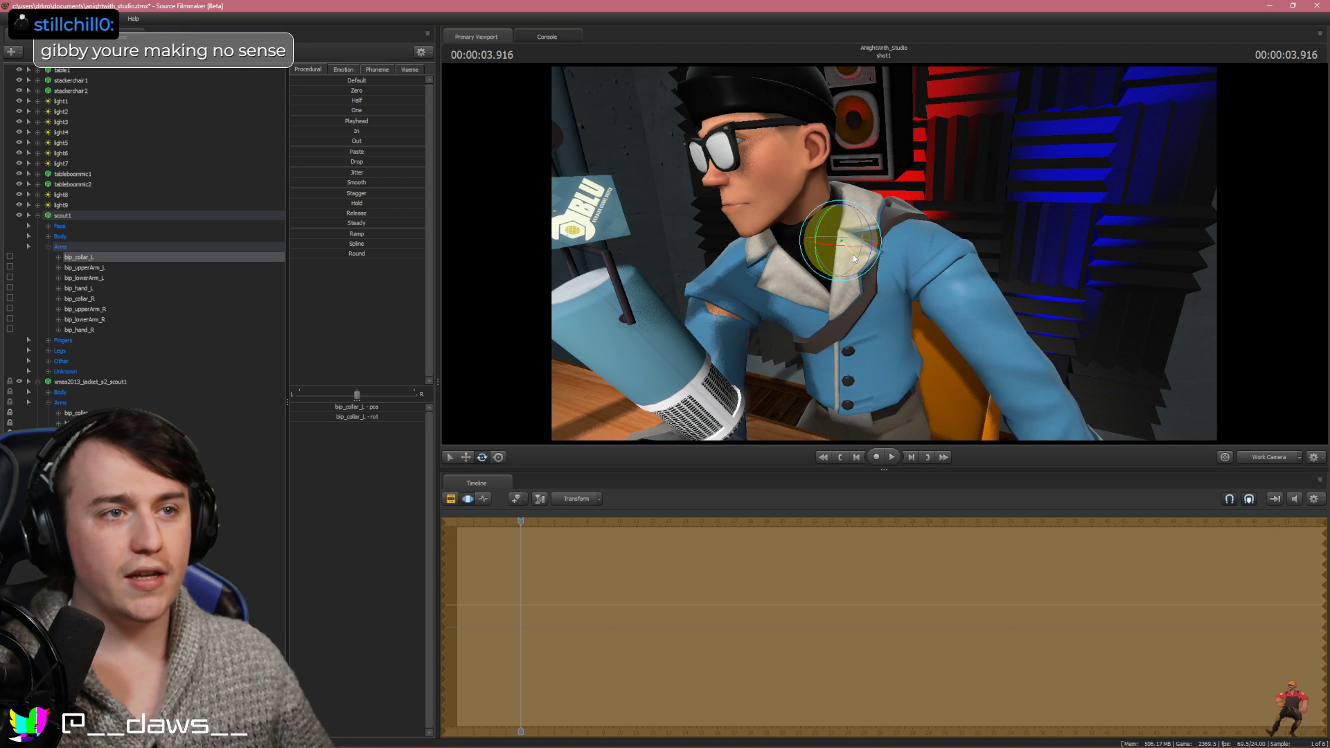
Check the shoulder through camera1 and from the work camera, and undo the left collar bone rotations
{"action": "left_click", "coordinate": [1267, 460]}
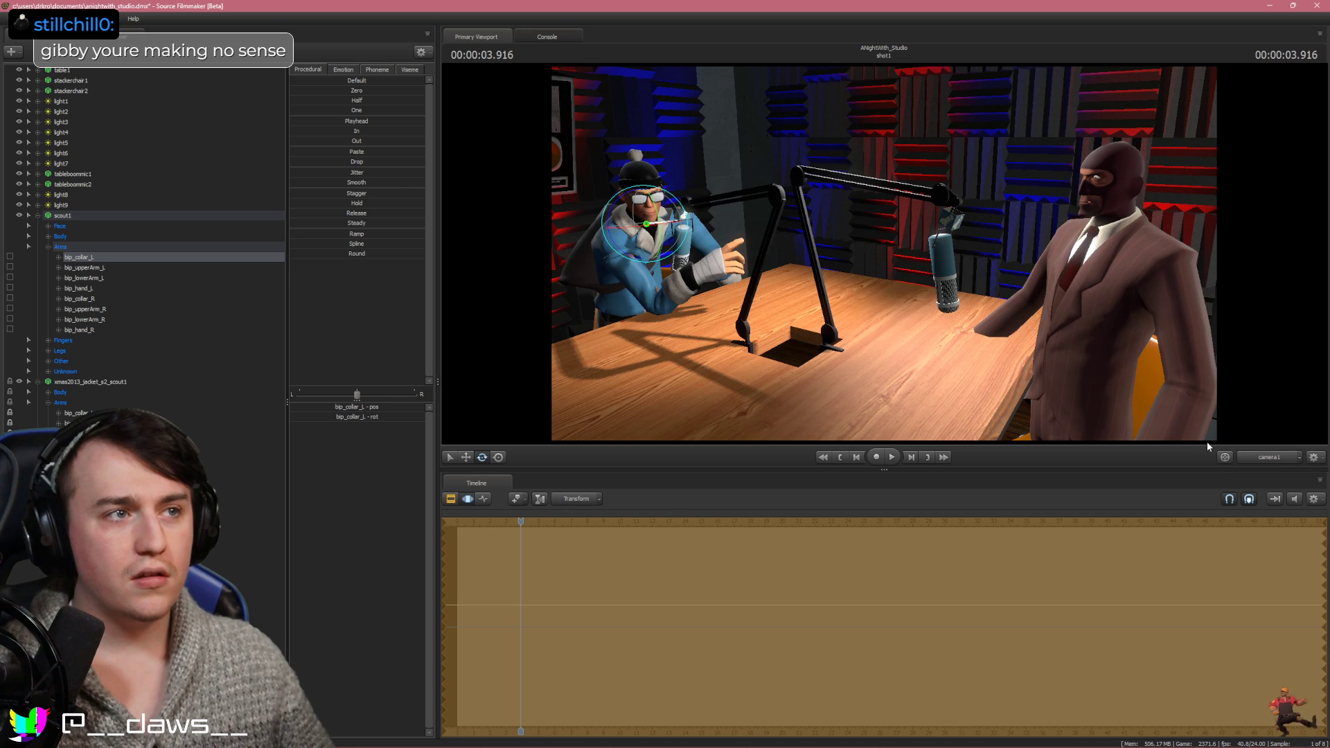
{"action": "left_click", "coordinate": [1269, 460]}
{"action": "left_click_drag", "start_coordinate": [820, 257], "coordinate": [827, 263]}
{"action": "left_click_drag", "start_coordinate": [1053, 286], "coordinate": [990, 280]}
{"action": "key", "text": "s"}
{"action": "left_click_drag", "start_coordinate": [883, 253], "coordinate": [903, 262]}
{"action": "key", "text": "ctrl"}
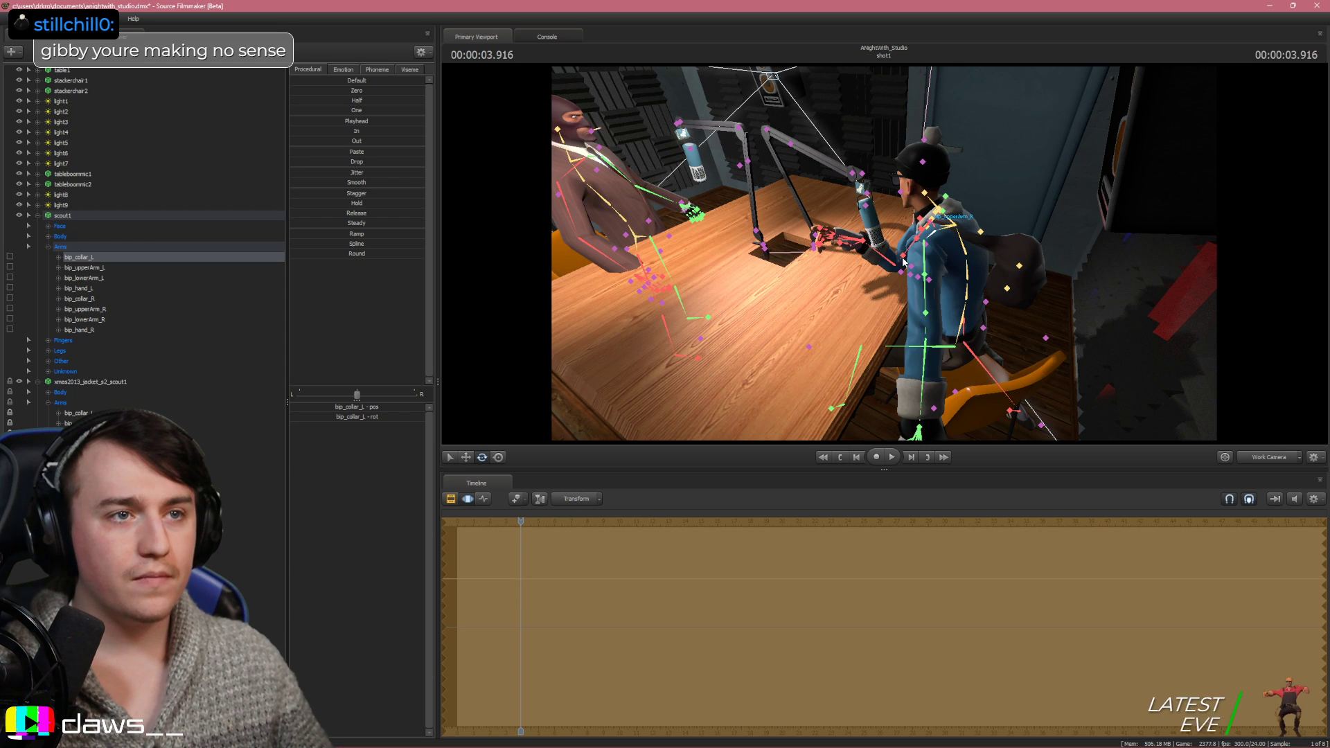
{"action": "key", "text": "ctrl+z"}
{"action": "key", "text": "ctrl+z"}
{"action": "key", "text": "ctrl+z"}
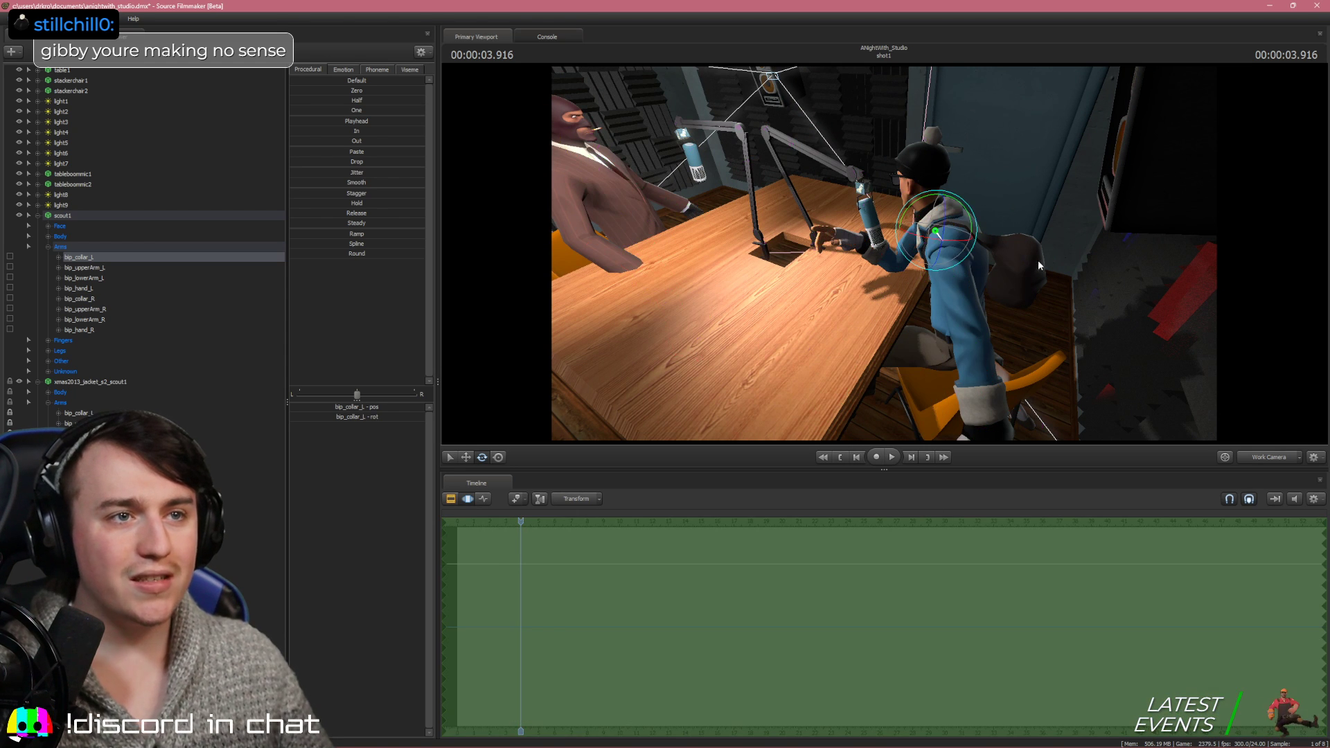
Try rotating Scout's left upper arm (bip_upperArm_L) and check the pose through camera1
{"action": "key", "text": "w"}
{"action": "left_click_drag", "start_coordinate": [1008, 287], "coordinate": [1004, 203]}
{"action": "key", "text": "ctrl"}
{"action": "left_click", "coordinate": [124, 268]}
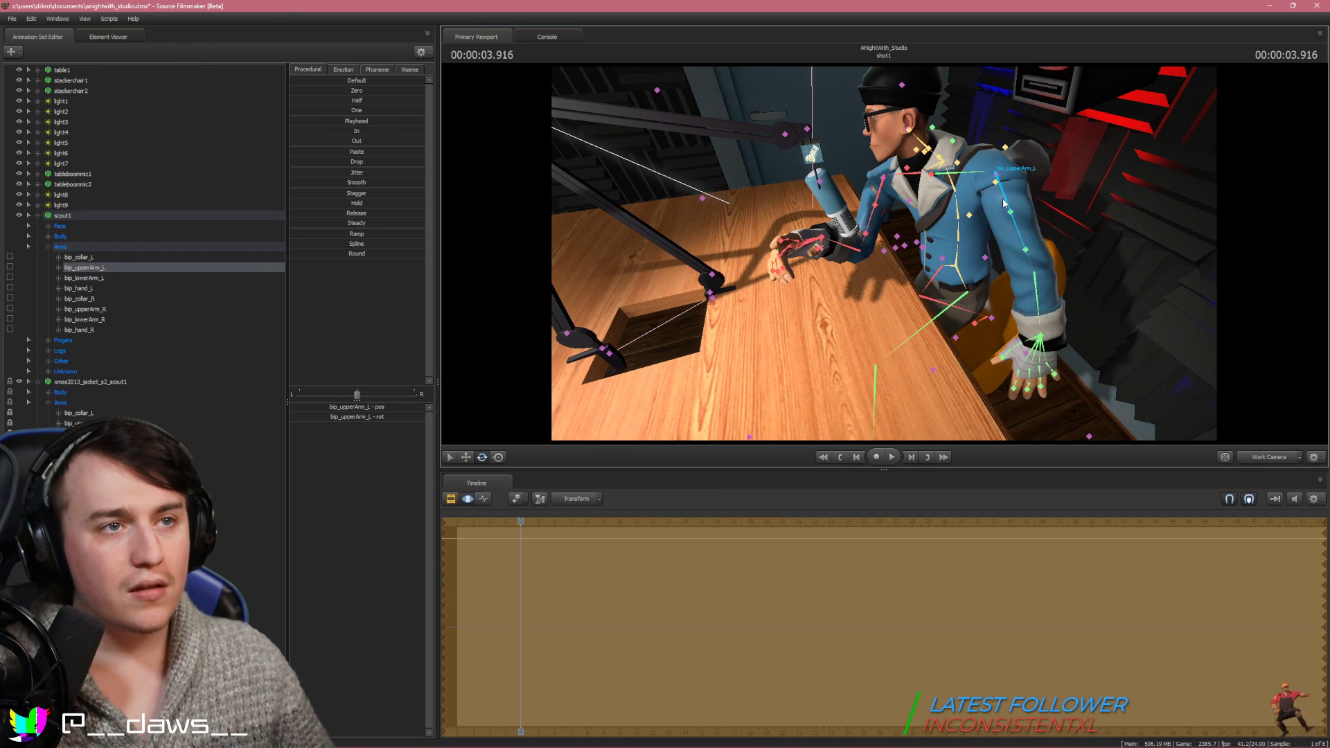
{"action": "left_click", "coordinate": [1257, 457]}
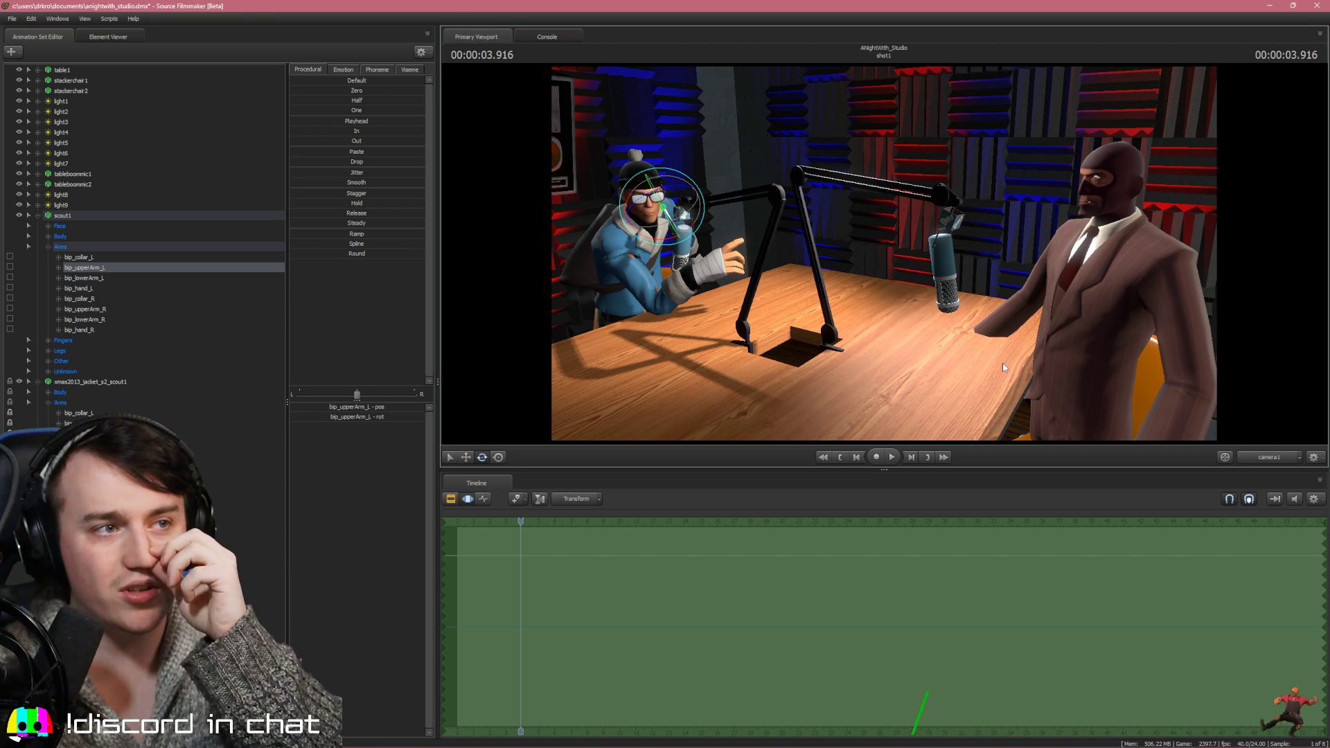
Return to the work camera and try another rotation of Scout's bip_collar_L from a close view of his shoulder
{"action": "left_click", "coordinate": [1270, 457]}
{"action": "left_click_drag", "start_coordinate": [884, 253], "coordinate": [956, 253]}
{"action": "left_click", "coordinate": [80, 258]}
{"action": "key", "text": "d"}
{"action": "left_click_drag", "start_coordinate": [883, 253], "coordinate": [827, 254]}
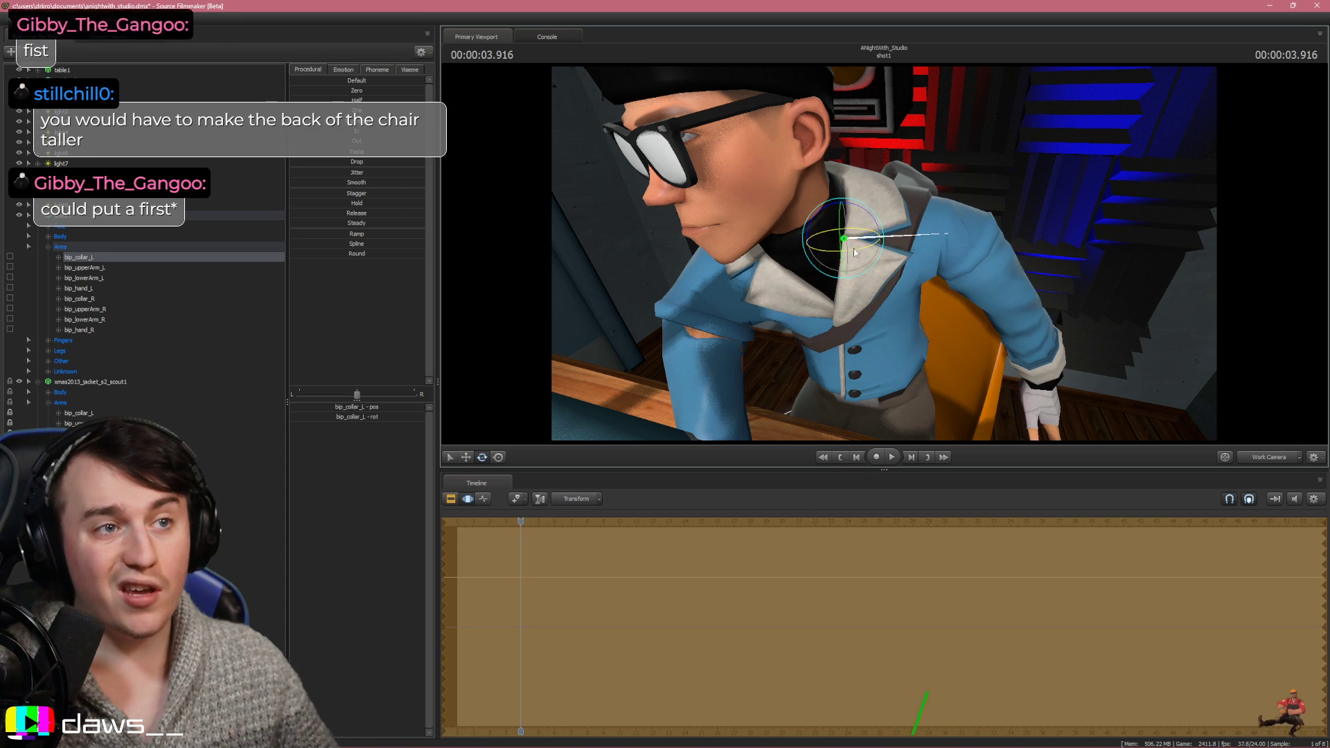
Undo the last collar rotation, try lowering the left shoulder further, and undo those rotations as well
{"action": "key", "text": "ctrl+z"}
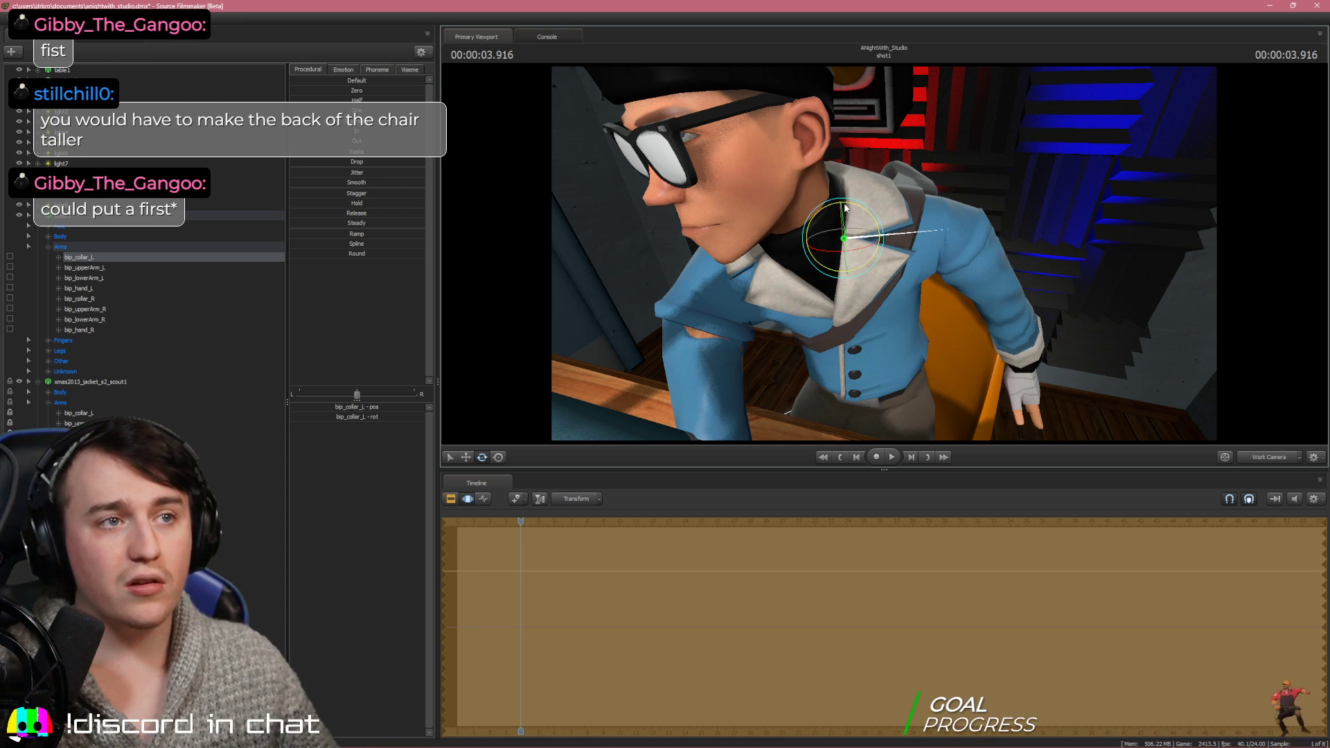
{"action": "left_click_drag", "start_coordinate": [844, 203], "coordinate": [851, 204]}
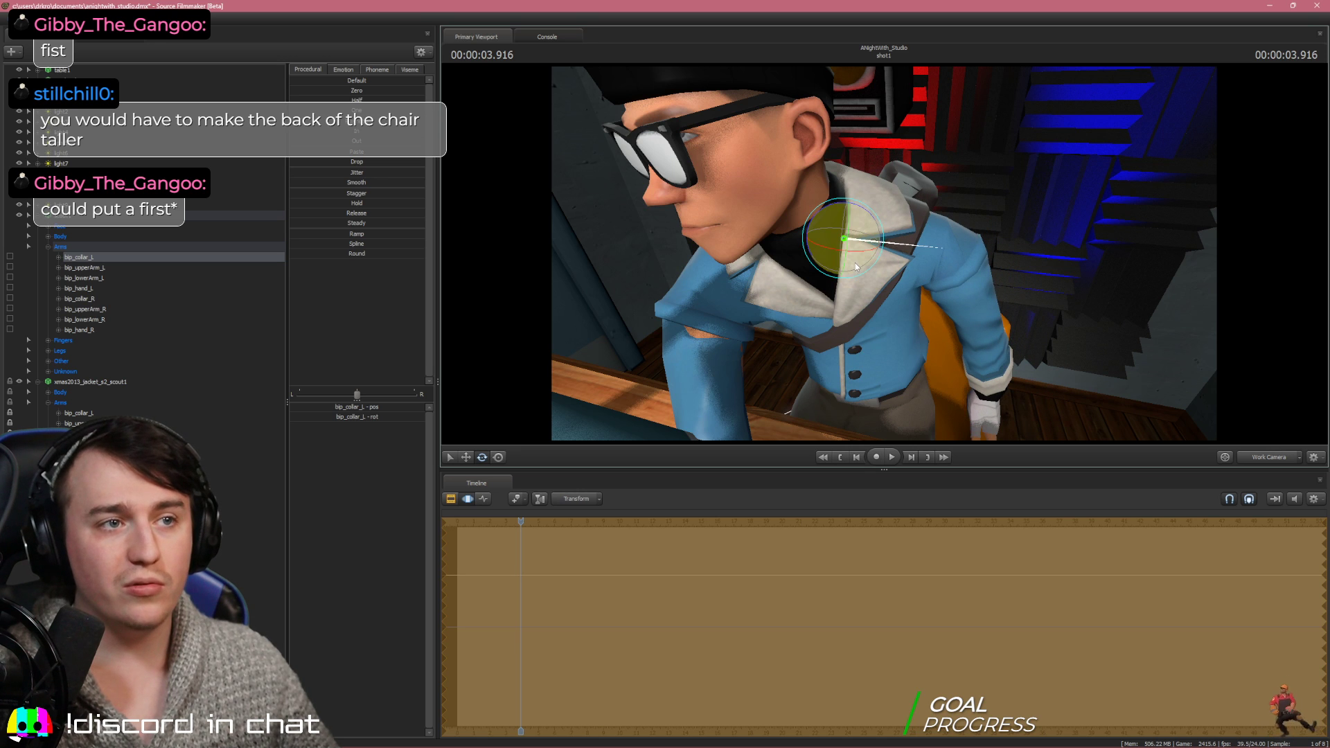
{"action": "mouse_move", "coordinate": [856, 267]}
{"action": "left_mouse_down"}
{"action": "mouse_move", "coordinate": [843, 242]}
{"action": "mouse_move", "coordinate": [850, 269]}
{"action": "left_mouse_up"}
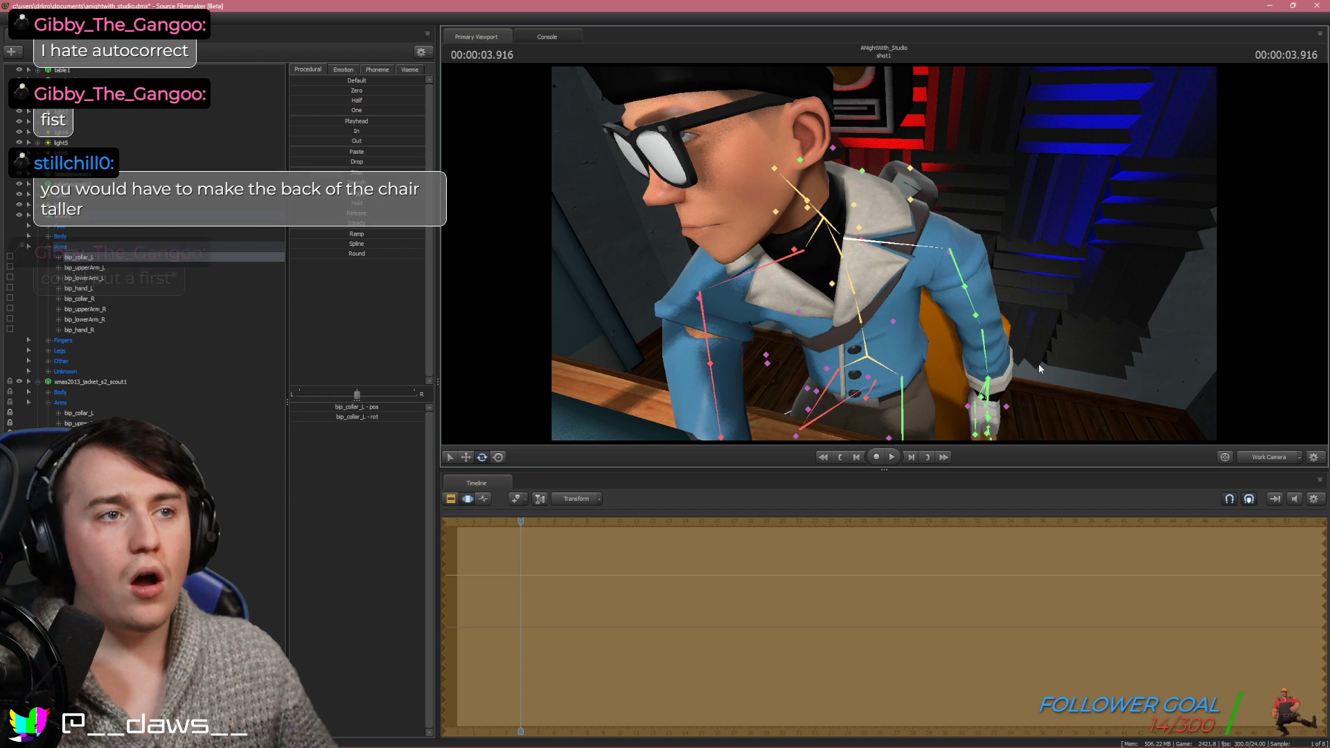
{"action": "key", "text": "ctrl+z"}
{"action": "key", "text": "ctrl+z"}
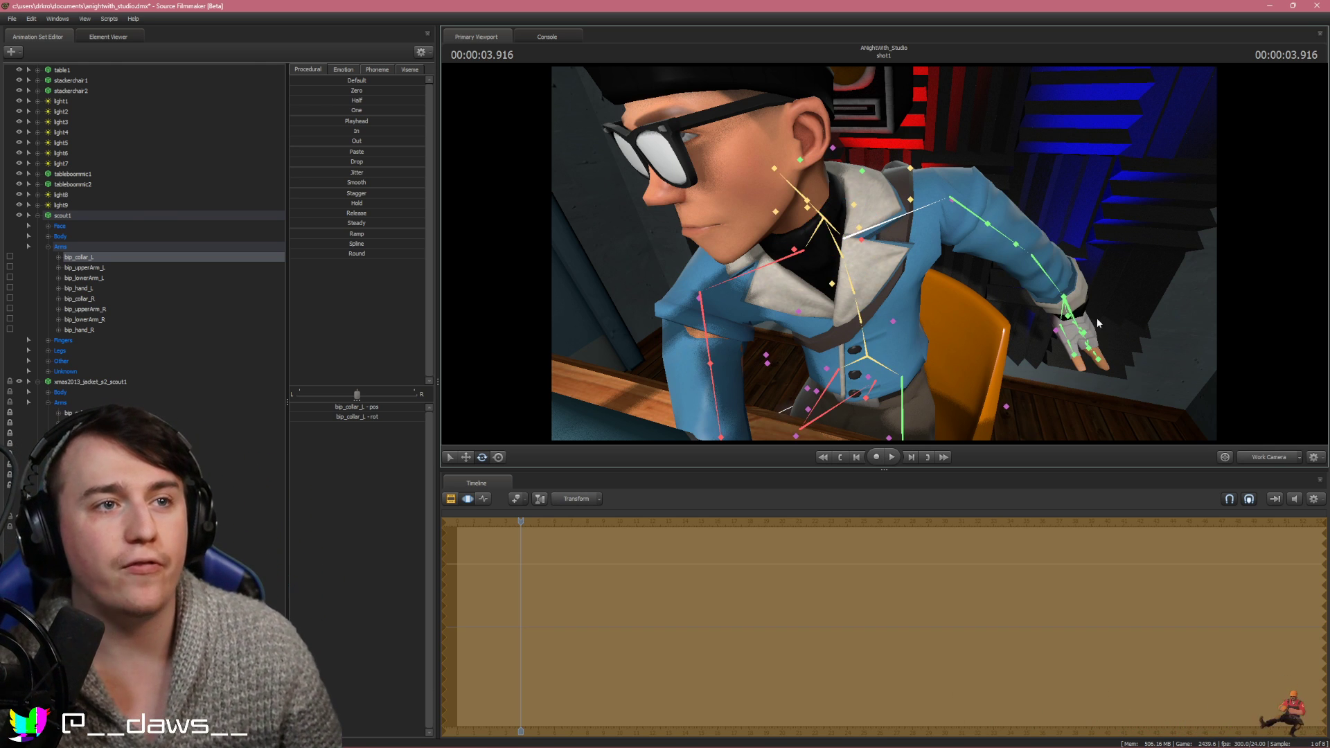
Rotate Scout's left forearm (bip_lowerArm_L) so the elbow bends and the hand points down beside the chair
{"action": "key", "text": "d"}
{"action": "left_click_drag", "start_coordinate": [845, 223], "coordinate": [777, 218]}
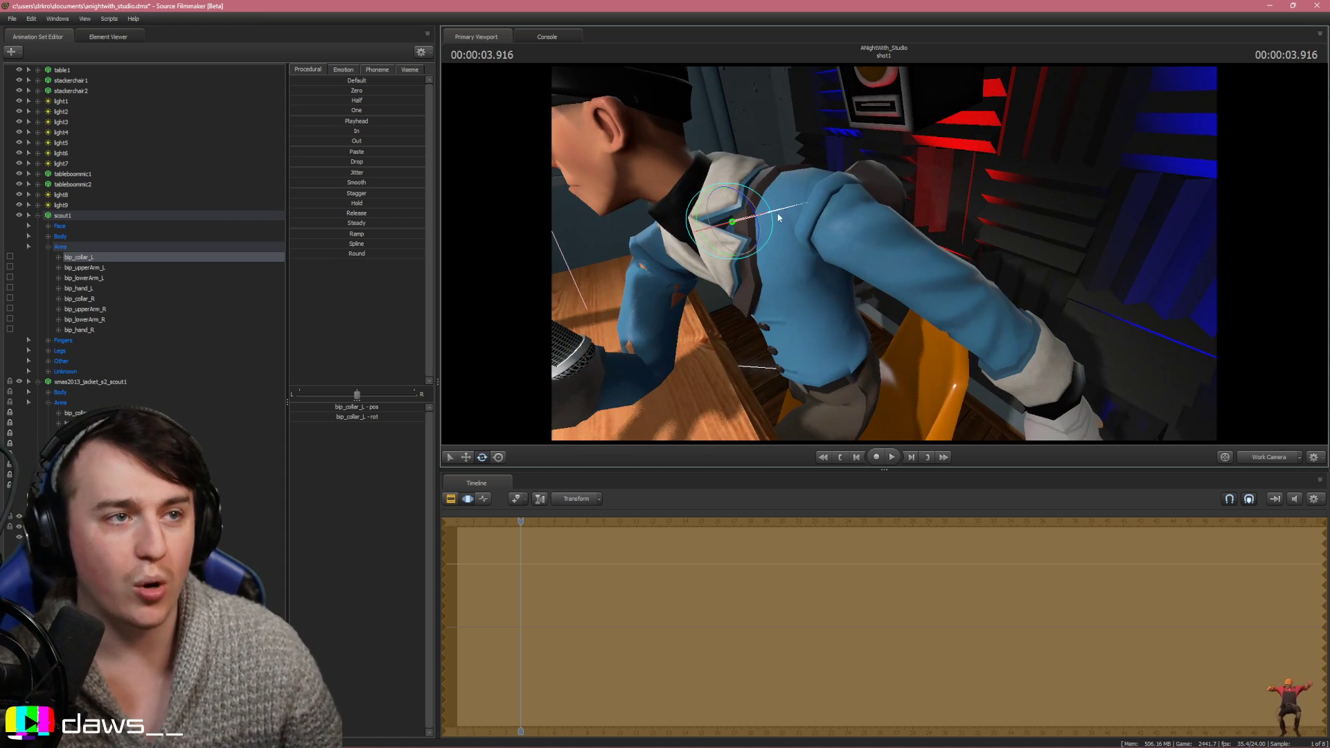
{"action": "left_click", "coordinate": [110, 269]}
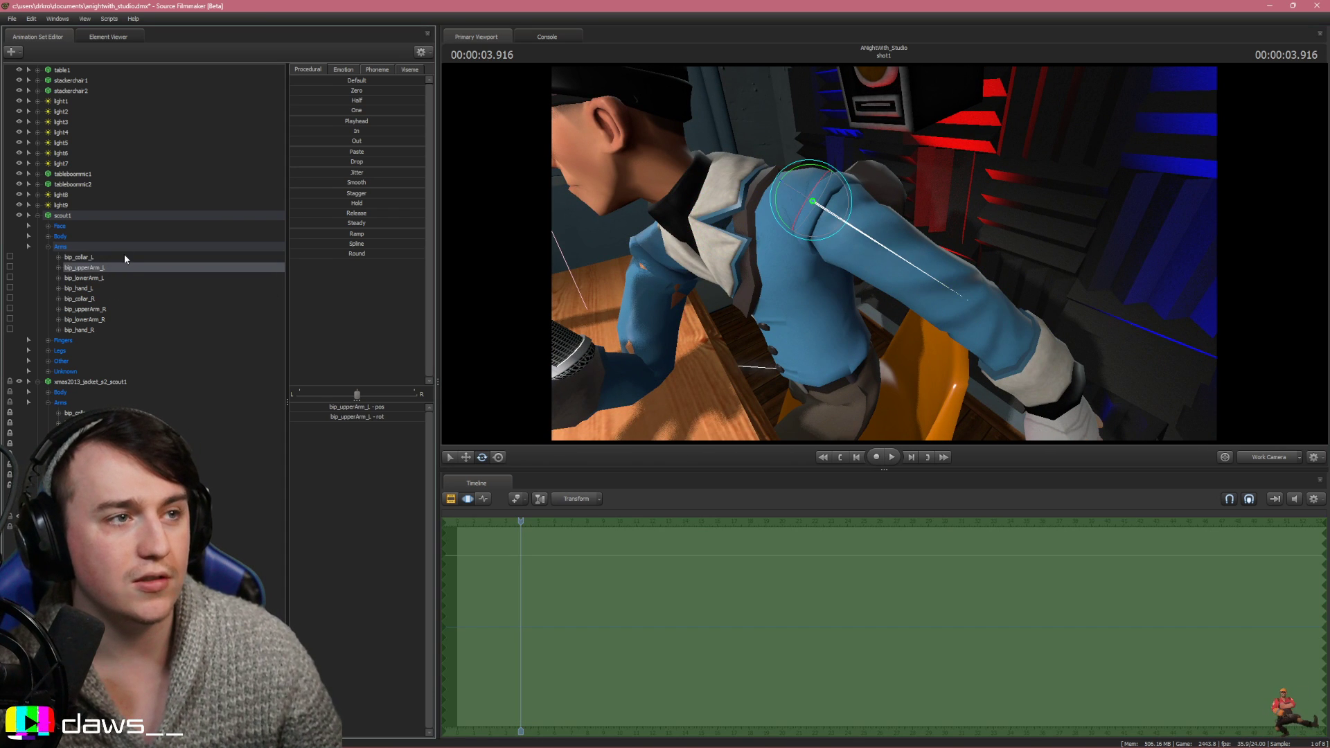
{"action": "left_click", "coordinate": [98, 279]}
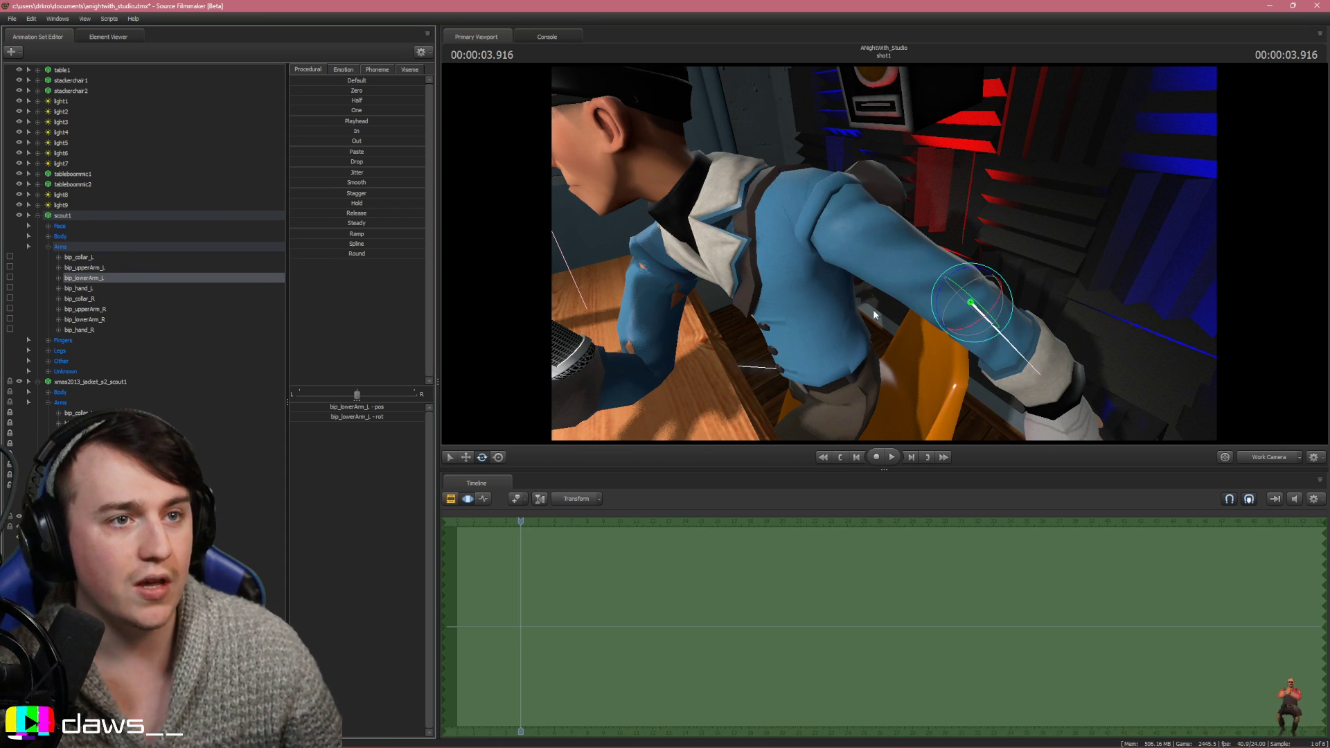
{"action": "mouse_move", "coordinate": [968, 293]}
{"action": "left_mouse_down"}
{"action": "mouse_move", "coordinate": [973, 313]}
{"action": "mouse_move", "coordinate": [969, 286]}
{"action": "left_mouse_up"}
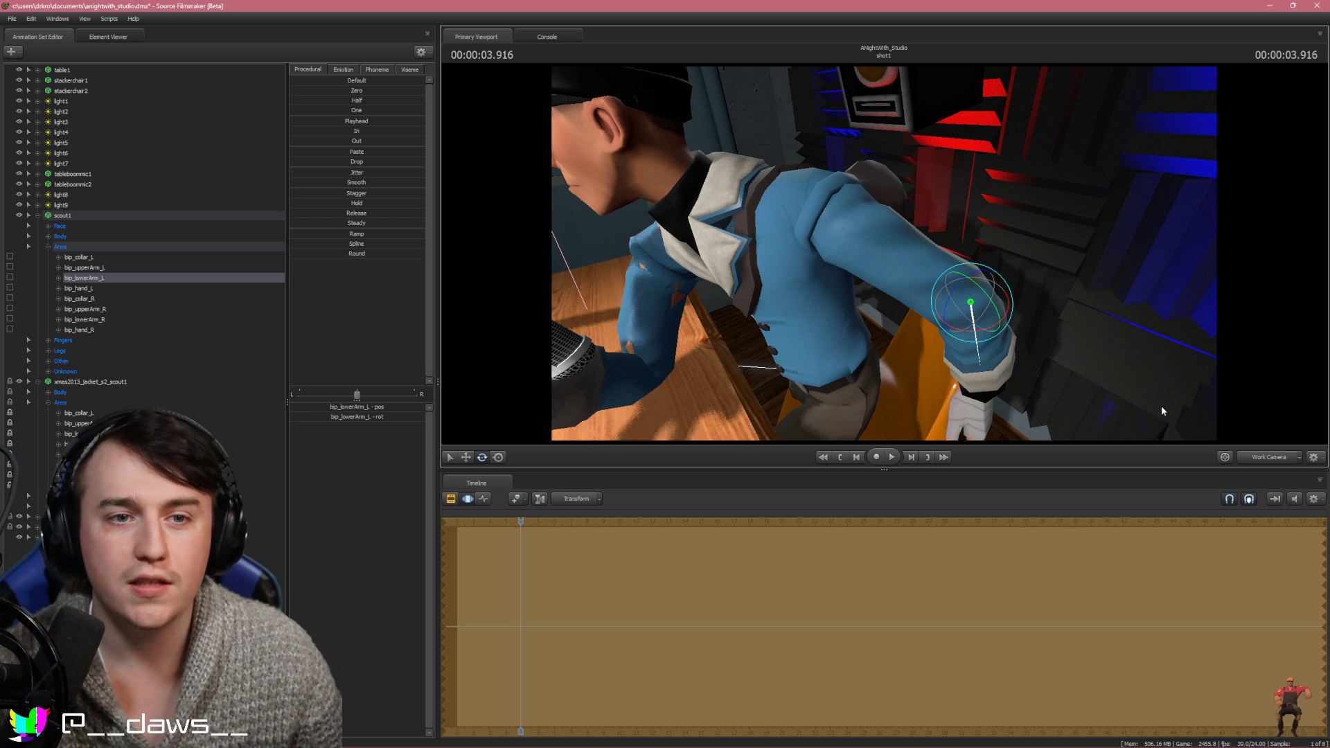
Check the arm through camera1 and refine the left forearm's rotation to bring the hand in toward Scout's hip
{"action": "left_click", "coordinate": [1244, 458]}
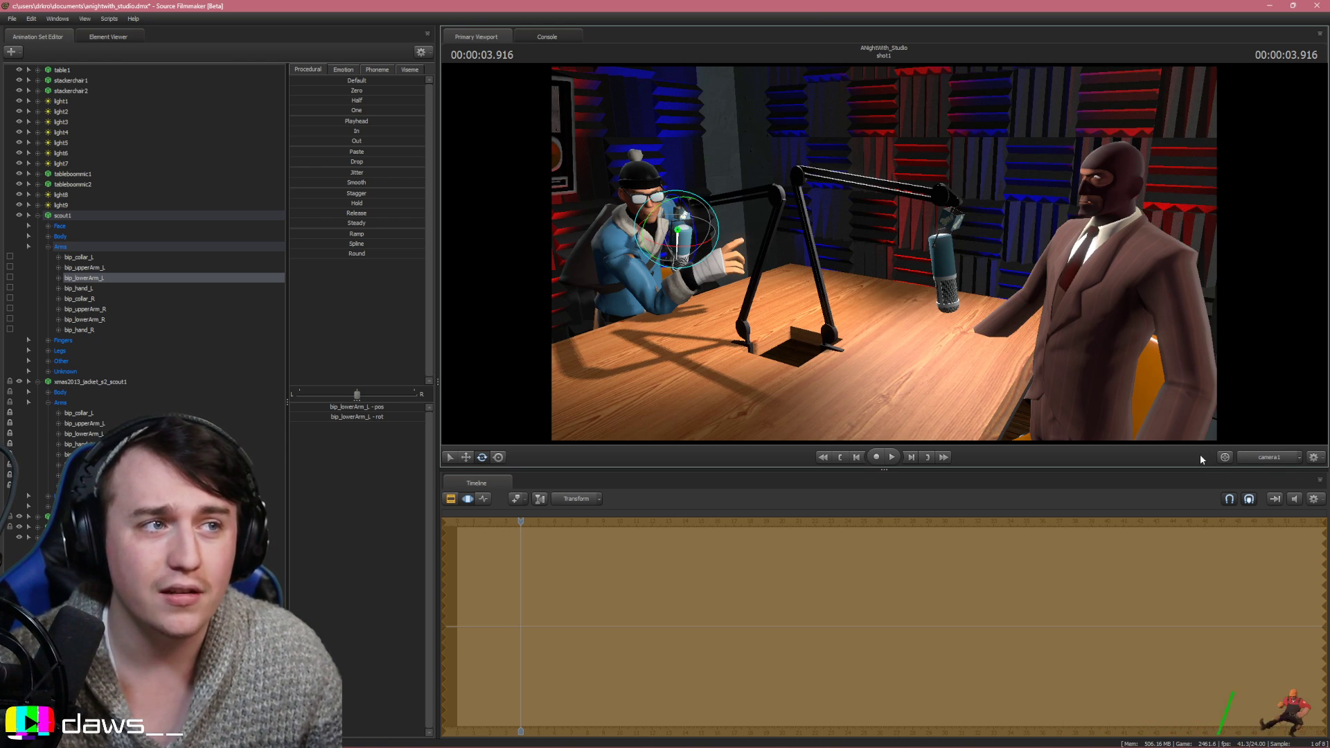
{"action": "left_click", "coordinate": [1256, 457]}
{"action": "mouse_move", "coordinate": [884, 253]}
{"action": "left_mouse_down"}
{"action": "mouse_move", "coordinate": [921, 242]}
{"action": "mouse_move", "coordinate": [893, 236]}
{"action": "mouse_move", "coordinate": [890, 215]}
{"action": "mouse_move", "coordinate": [884, 253]}
{"action": "mouse_move", "coordinate": [870, 201]}
{"action": "mouse_move", "coordinate": [884, 254]}
{"action": "mouse_move", "coordinate": [880, 229]}
{"action": "mouse_move", "coordinate": [887, 251]}
{"action": "mouse_move", "coordinate": [921, 225]}
{"action": "mouse_move", "coordinate": [874, 225]}
{"action": "mouse_move", "coordinate": [870, 207]}
{"action": "mouse_move", "coordinate": [876, 238]}
{"action": "mouse_move", "coordinate": [880, 223]}
{"action": "mouse_move", "coordinate": [921, 225]}
{"action": "mouse_move", "coordinate": [894, 232]}
{"action": "left_mouse_up"}
{"action": "left_click", "coordinate": [1253, 455]}
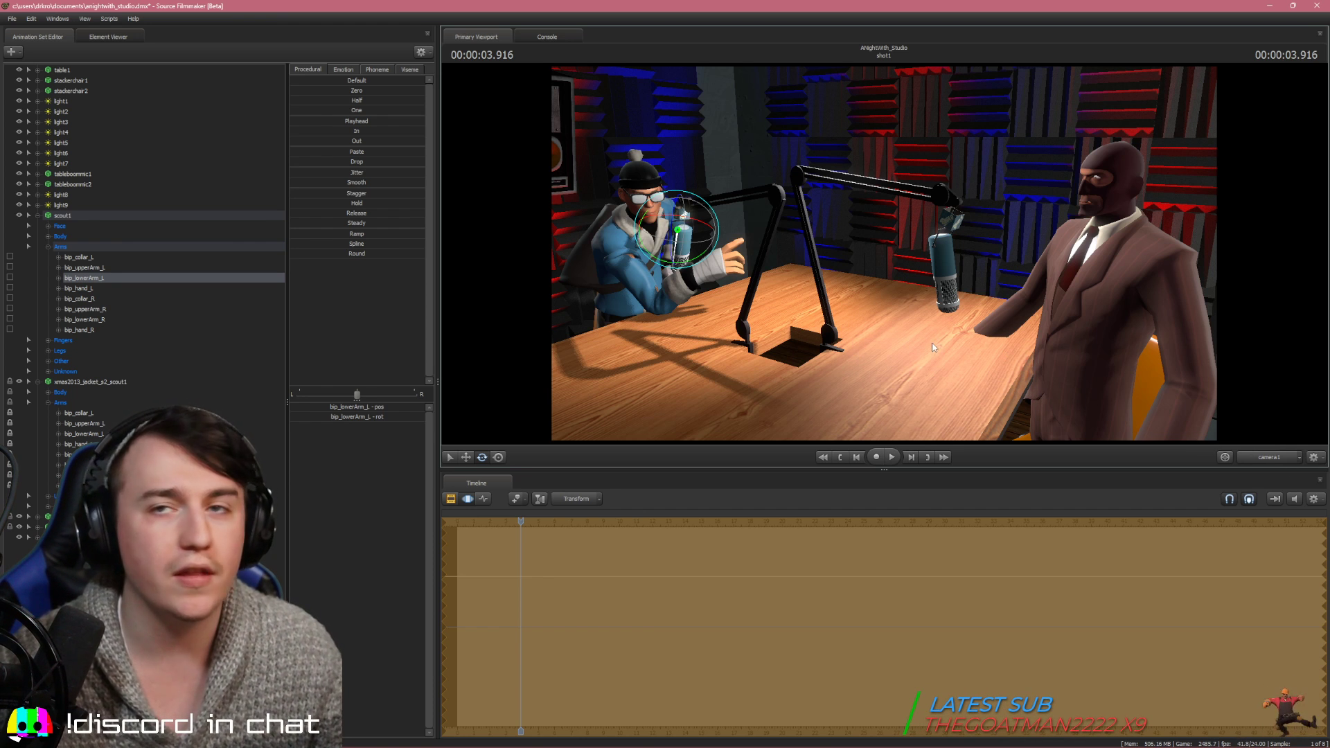
{"action": "left_click", "coordinate": [1280, 459]}
{"action": "left_click_drag", "start_coordinate": [1170, 388], "coordinate": [1067, 379]}
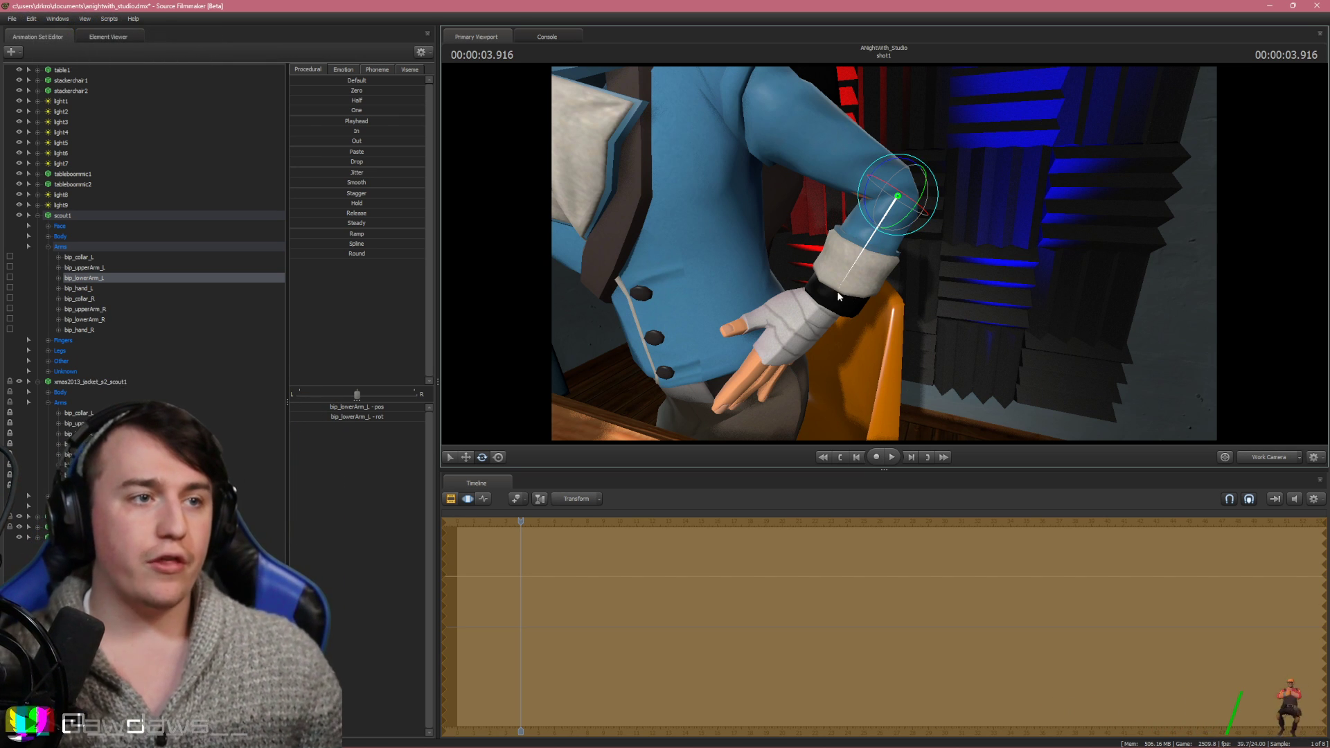
Rotate Scout's left hip bone (bip_hip_L) to raise the thigh under the table, and check the pose through camera1
{"action": "left_click_drag", "start_coordinate": [939, 335], "coordinate": [882, 267]}
{"action": "left_click", "coordinate": [882, 268]}
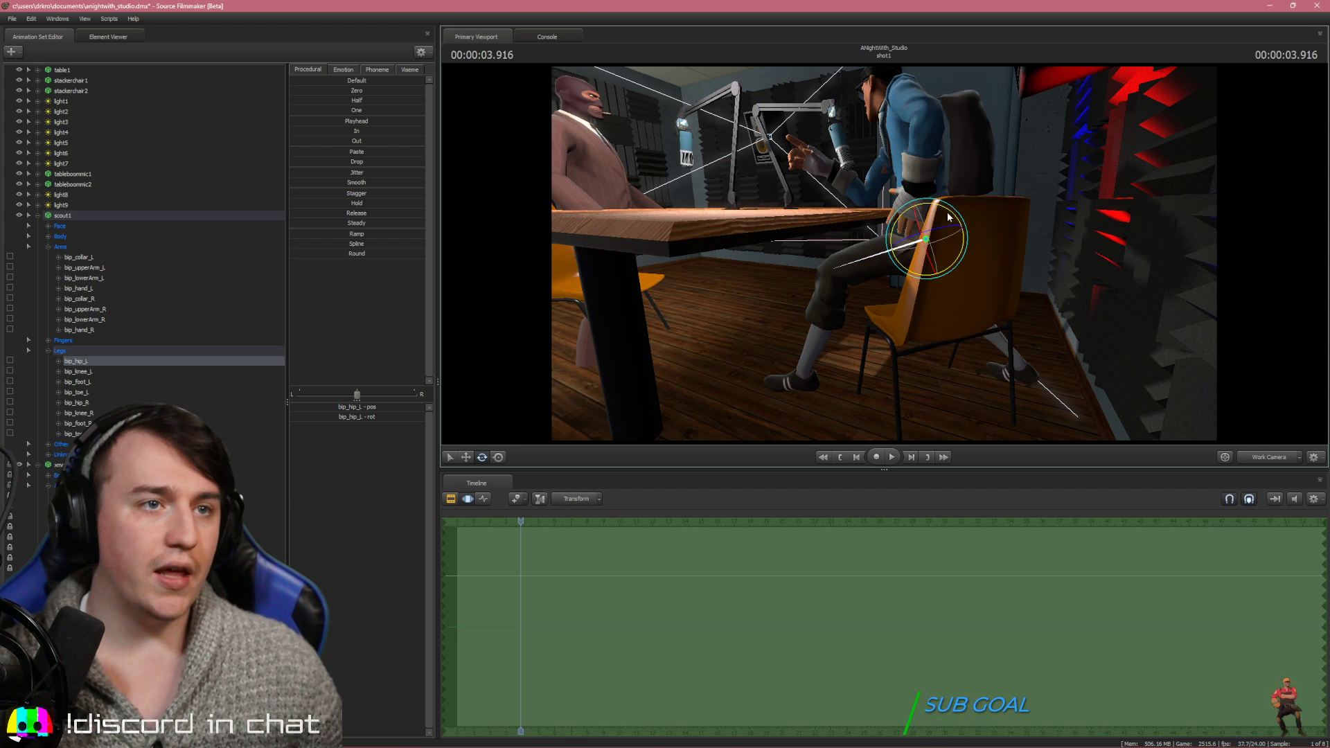
{"action": "left_click_drag", "start_coordinate": [959, 220], "coordinate": [979, 294]}
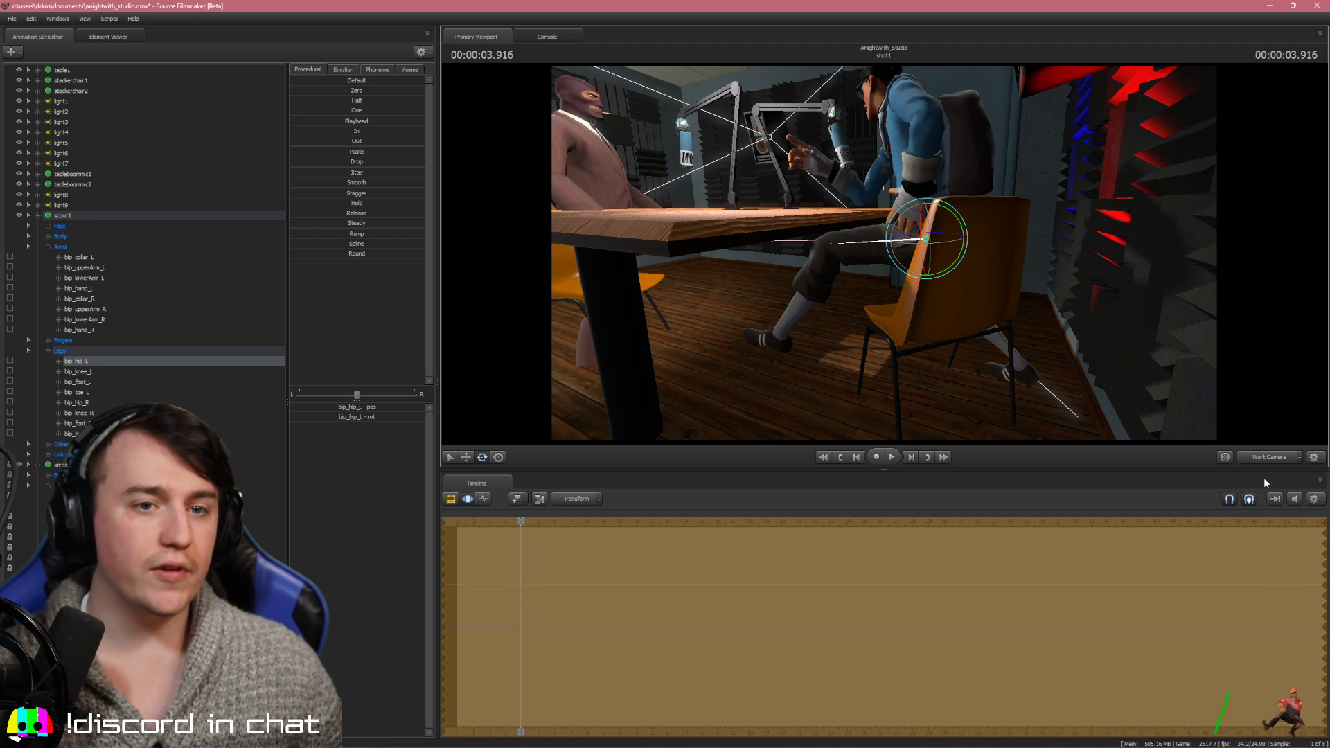
{"action": "left_click", "coordinate": [1263, 457]}
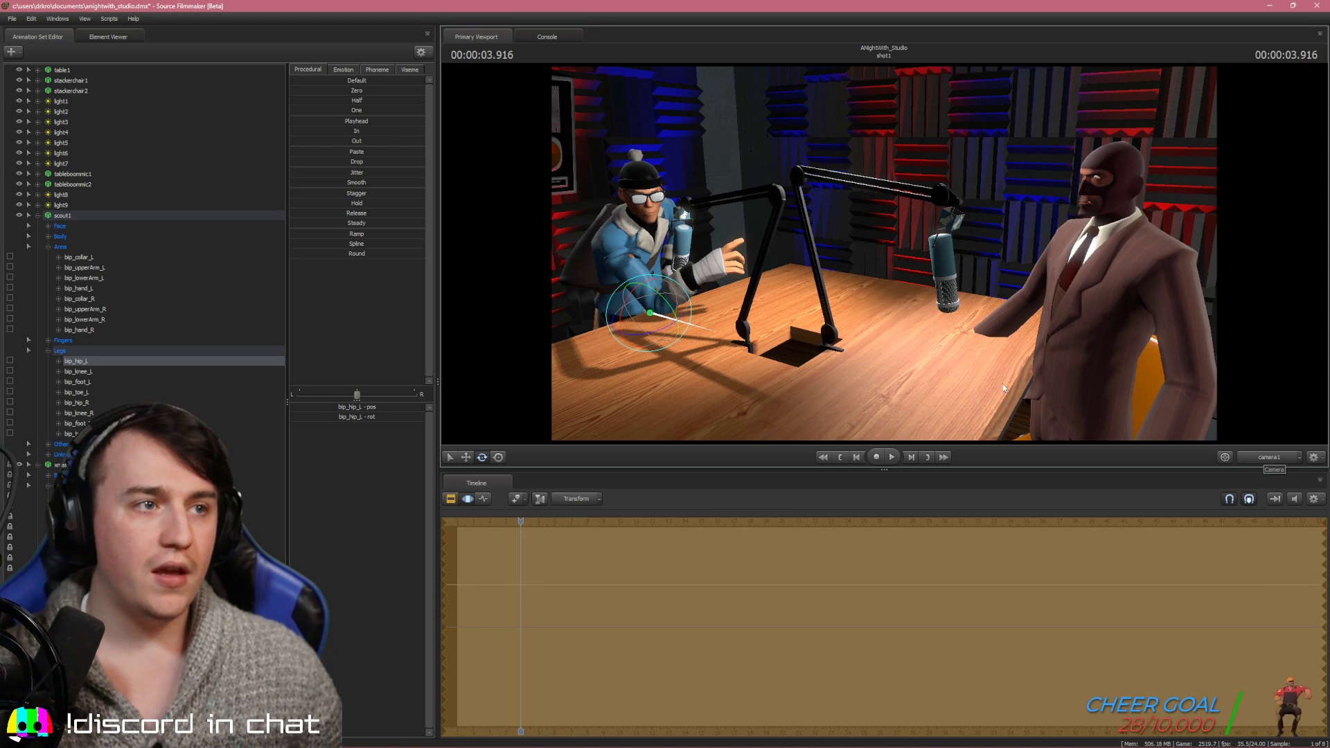
{"action": "left_click", "coordinate": [1269, 457]}
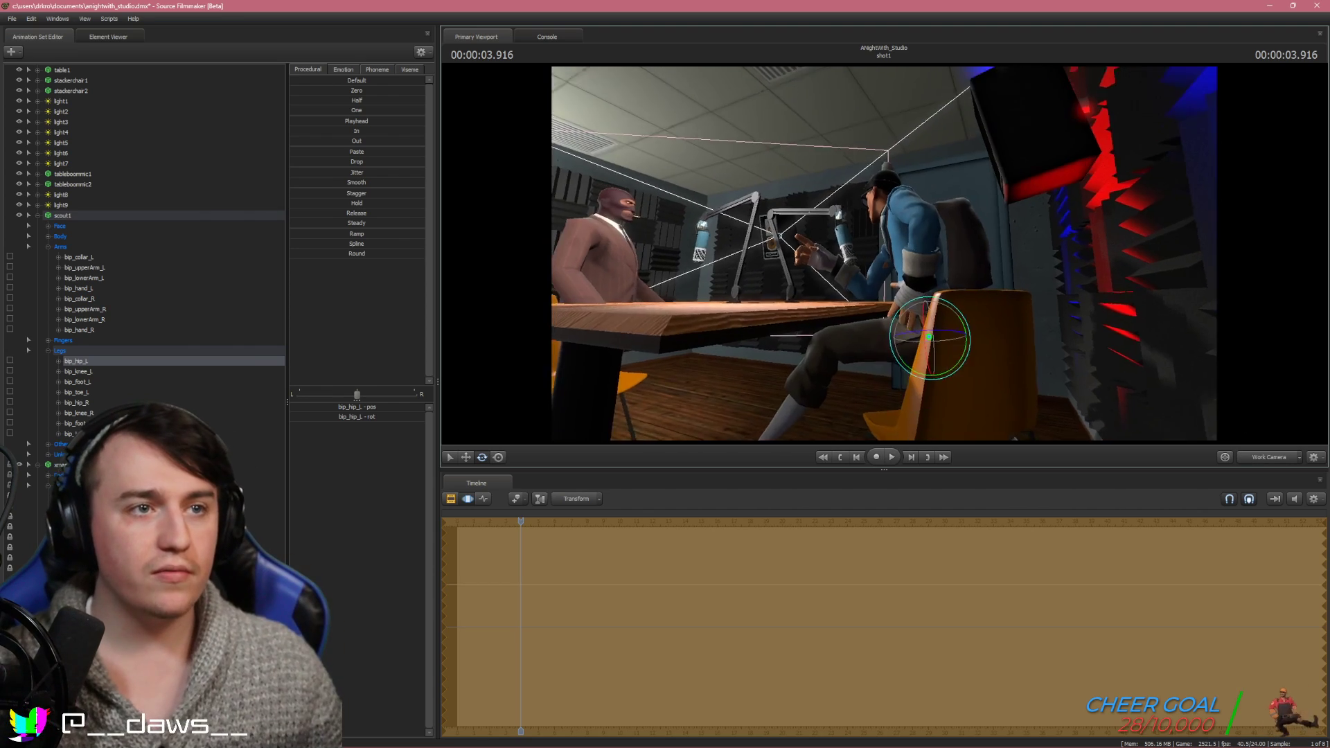
Rotate Scout's left hand (bip_hand_L) at the wrist so the palm turns down toward his raised thigh
{"action": "mouse_move", "coordinate": [850, 203]}
{"action": "left_mouse_down"}
{"action": "mouse_move", "coordinate": [851, 166]}
{"action": "mouse_move", "coordinate": [851, 215]}
{"action": "mouse_move", "coordinate": [851, 202]}
{"action": "left_mouse_up"}
{"action": "key", "text": "ctrl"}
{"action": "left_click", "coordinate": [862, 190], "text": "ctrl"}
{"action": "left_click_drag", "start_coordinate": [920, 326], "coordinate": [888, 254]}
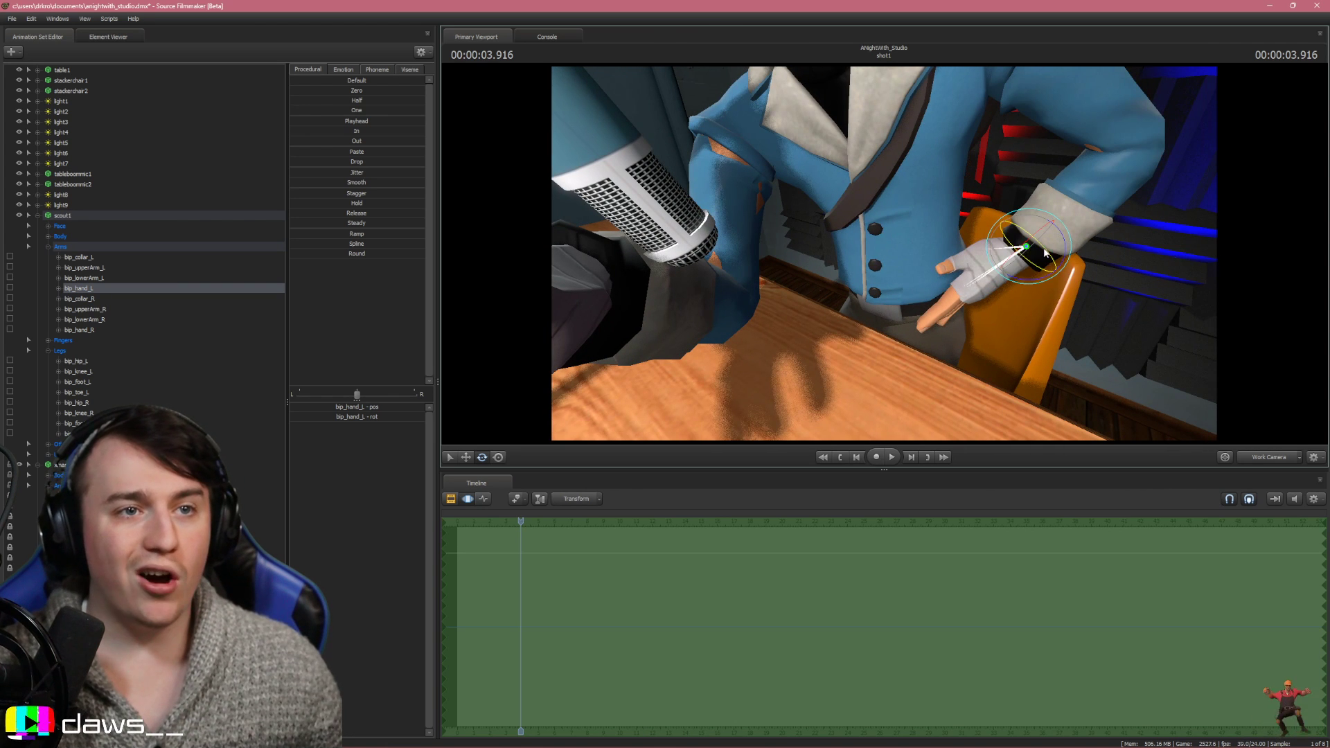
{"action": "left_click_drag", "start_coordinate": [1053, 264], "coordinate": [989, 294]}
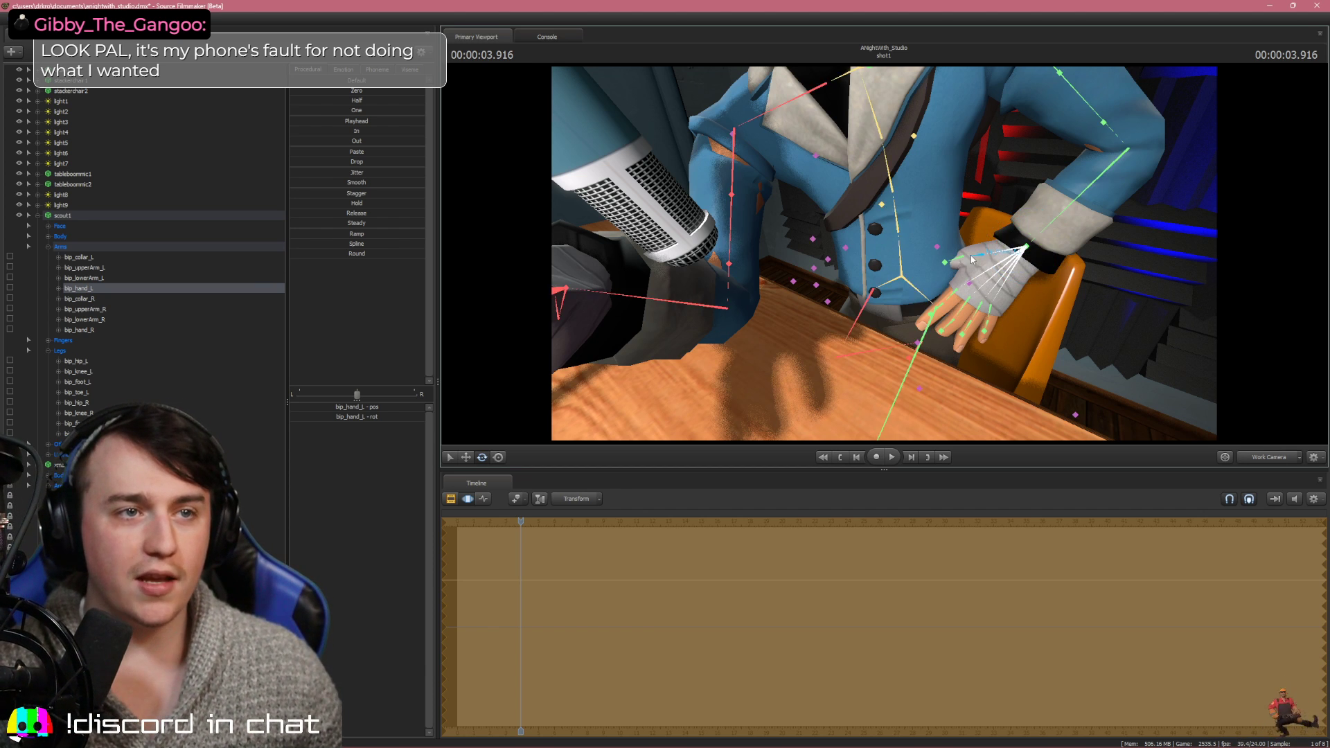
Rotate the base bone of Scout's left thumb (bip_thumb_0_L) to adjust the hand pose, undoing the first attempt
{"action": "left_click", "coordinate": [977, 253]}
{"action": "left_click_drag", "start_coordinate": [999, 242], "coordinate": [997, 231]}
{"action": "key", "text": "ctrl+z"}
{"action": "left_click_drag", "start_coordinate": [962, 286], "coordinate": [976, 234]}
Check Scout's pose through camera1 and return to the Work Camera
{"action": "left_click", "coordinate": [1254, 459]}
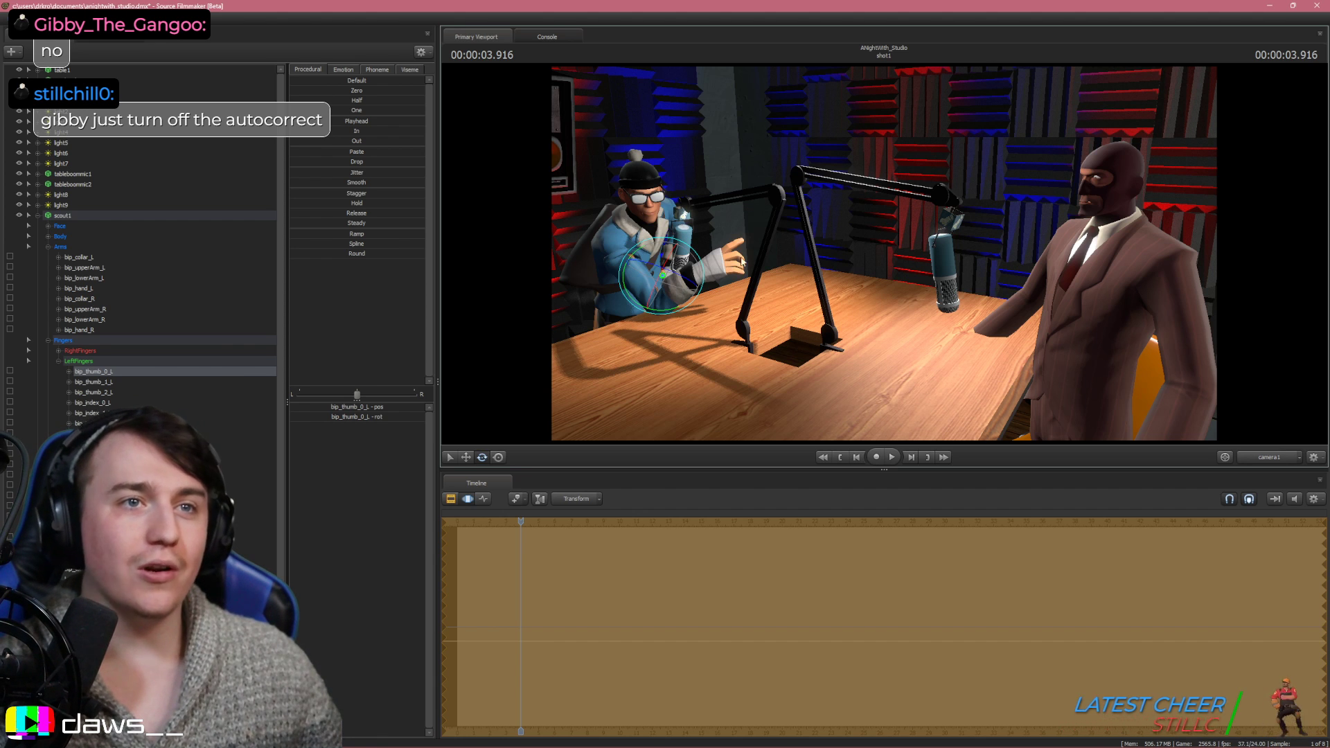
{"action": "left_click", "coordinate": [1269, 457]}
{"action": "left_click", "coordinate": [1242, 435]}
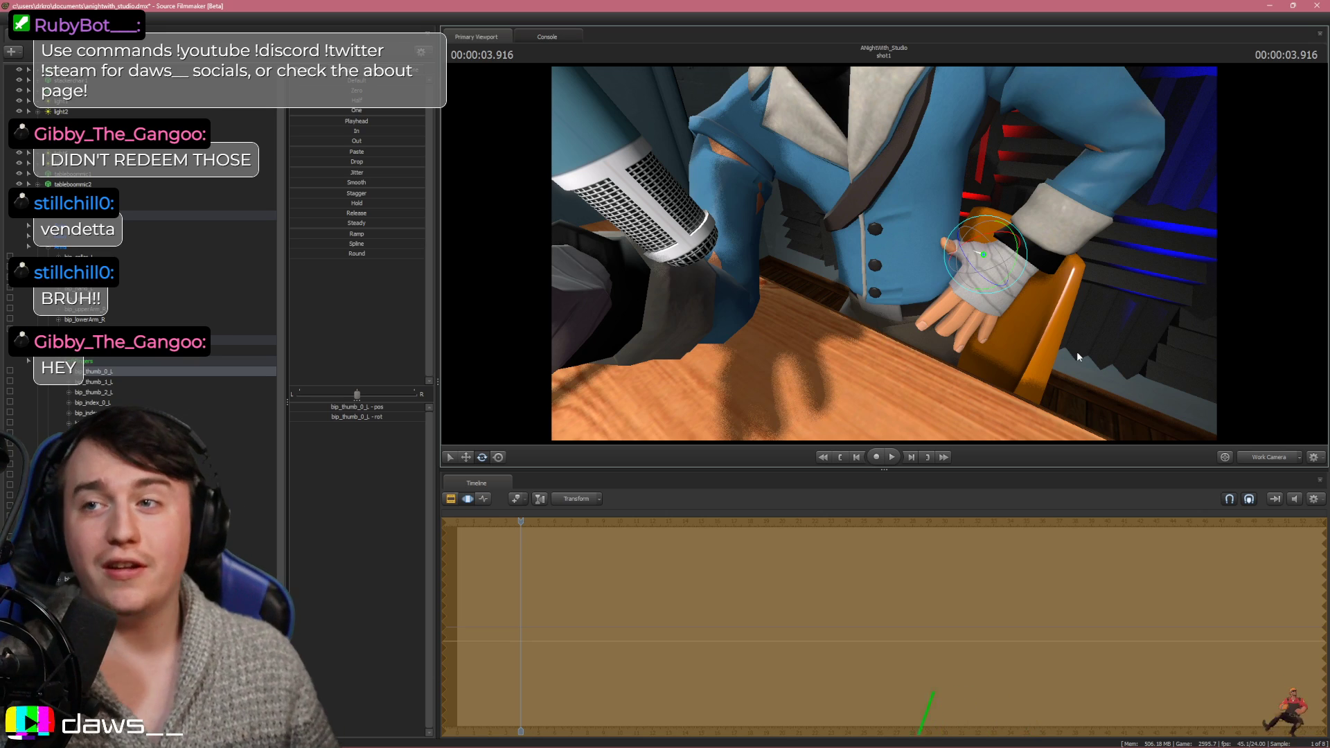
{"action": "left_click", "coordinate": [1278, 459]}
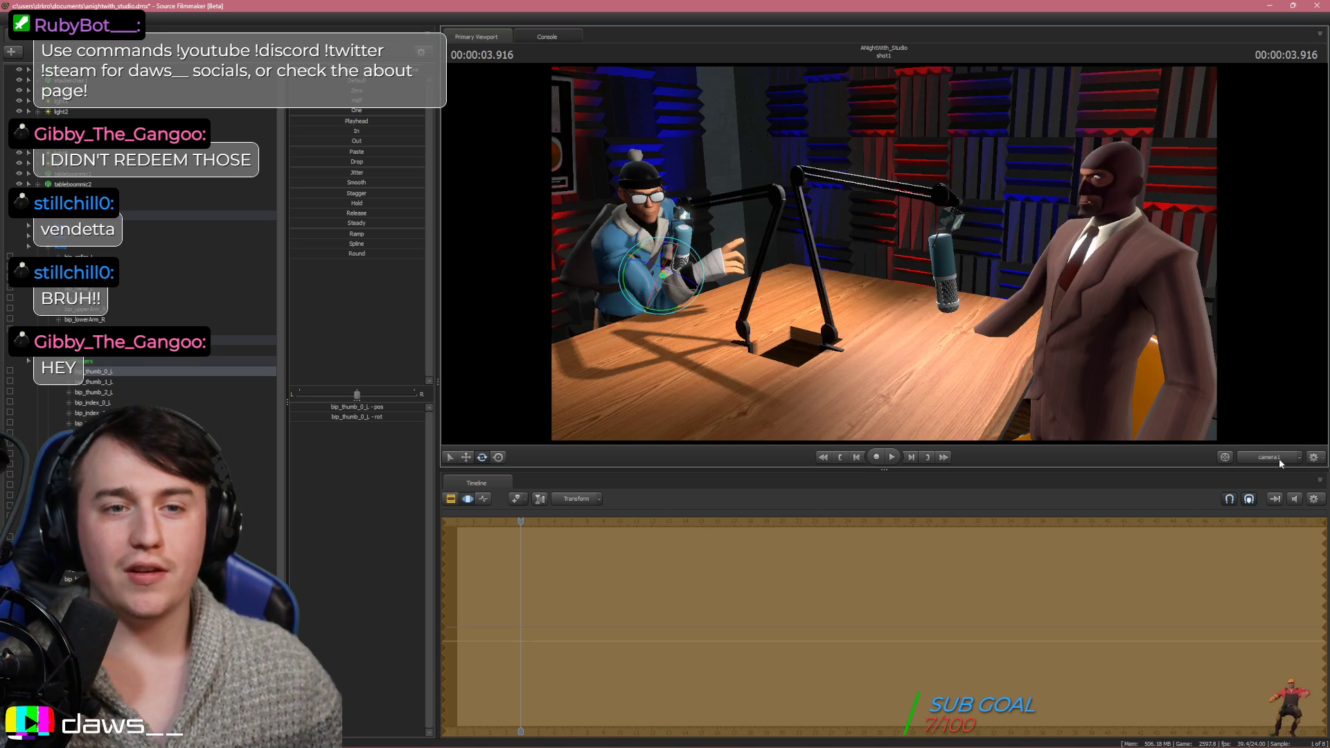
{"action": "left_click", "coordinate": [1279, 458]}
Bring the work camera to the Spy beside the chair and select his rootTransform control in the viewport
{"action": "key", "text": "s"}
{"action": "left_click_drag", "start_coordinate": [1123, 338], "coordinate": [1109, 368]}
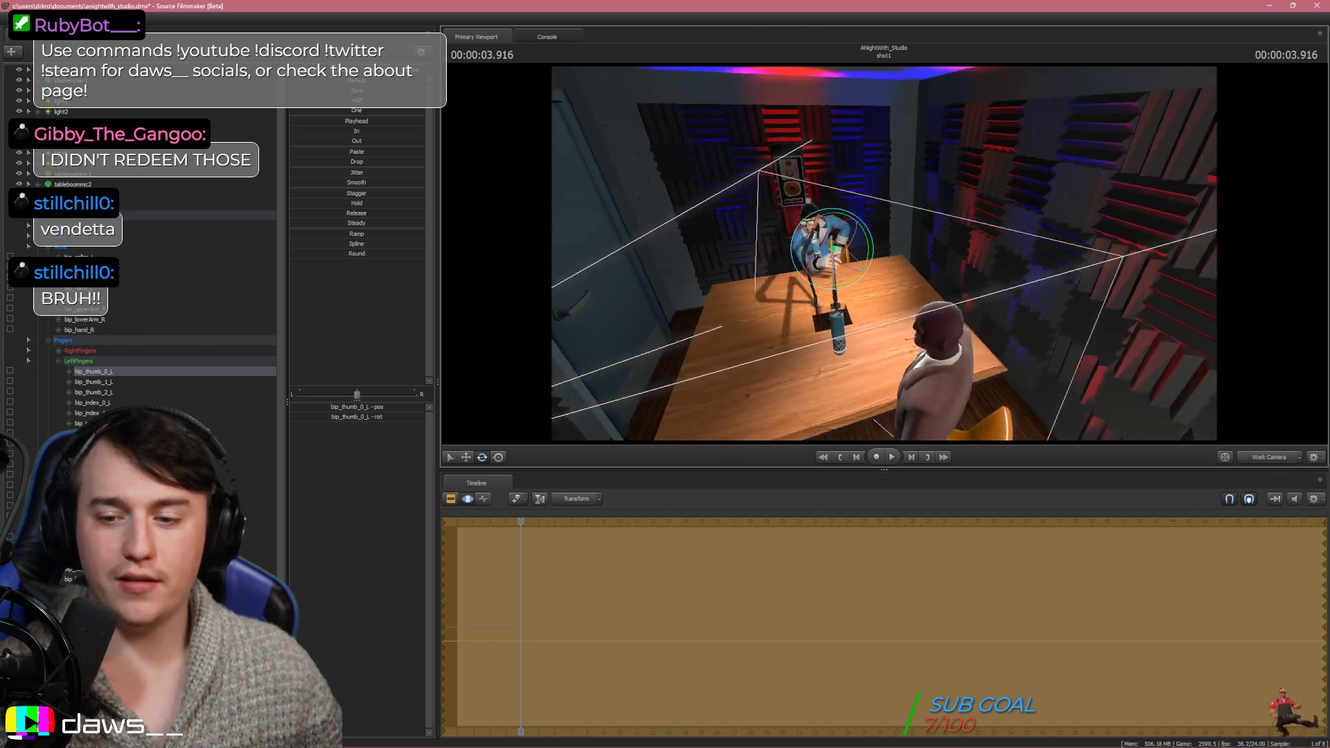
{"action": "key", "text": "w"}
{"action": "left_click_drag", "start_coordinate": [884, 253], "coordinate": [852, 260]}
{"action": "key", "text": "a"}
{"action": "key", "text": "d"}
{"action": "key", "text": "ctrl"}
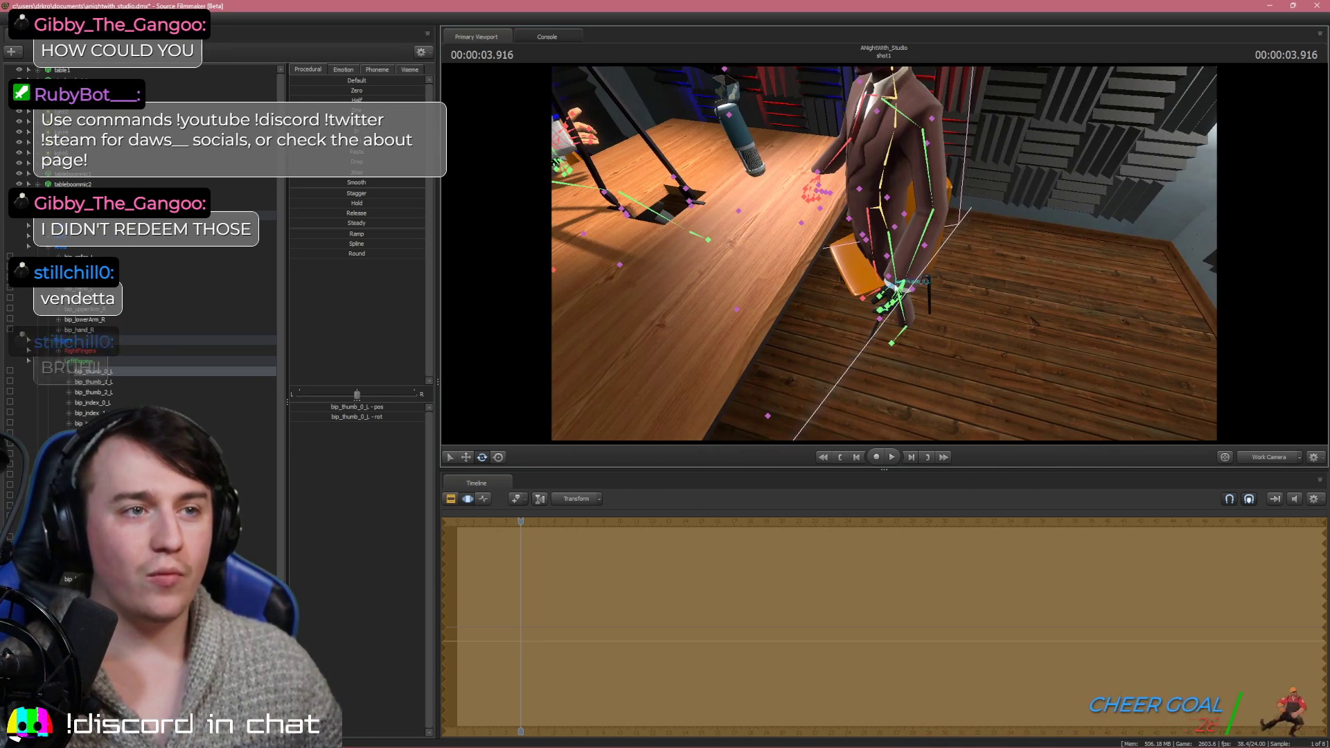
{"action": "left_click", "coordinate": [878, 320], "text": "ctrl"}
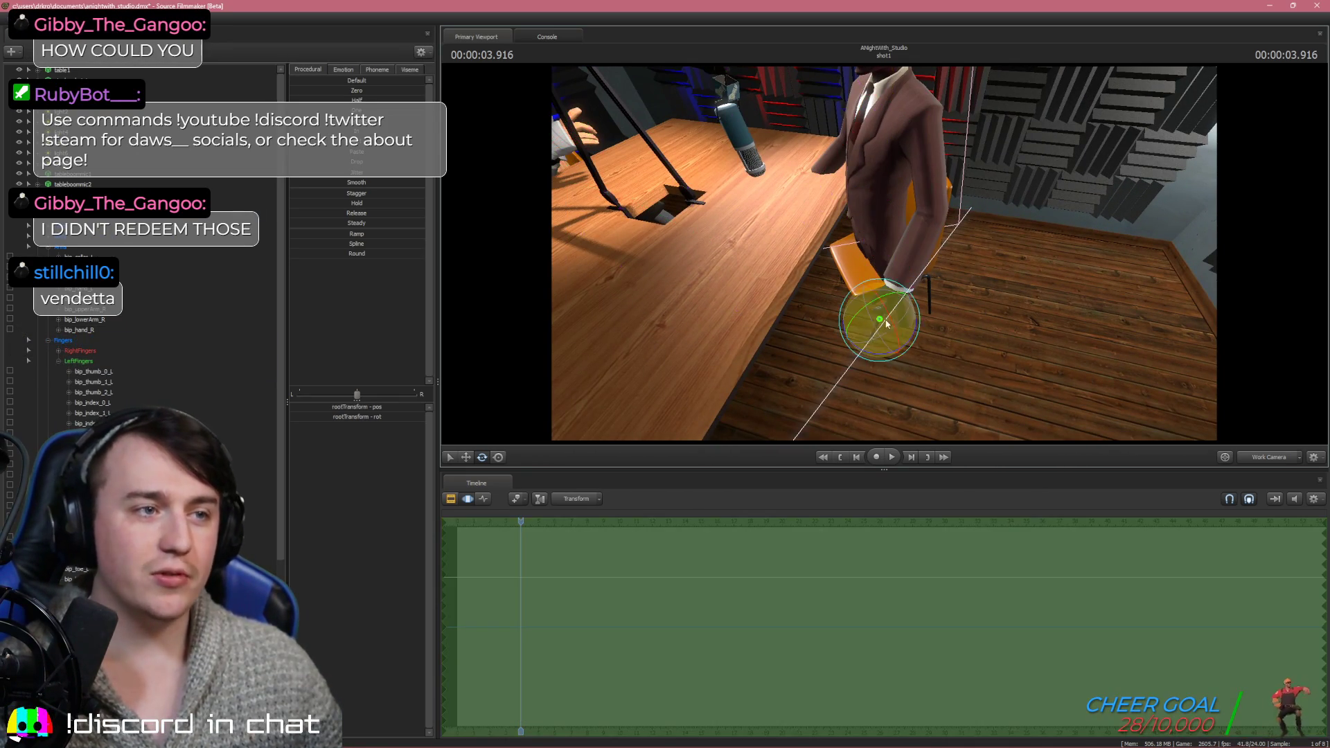
Try rotating the whole Spy model with the rootTransform manipulator
{"action": "left_click_drag", "start_coordinate": [886, 324], "coordinate": [811, 395]}
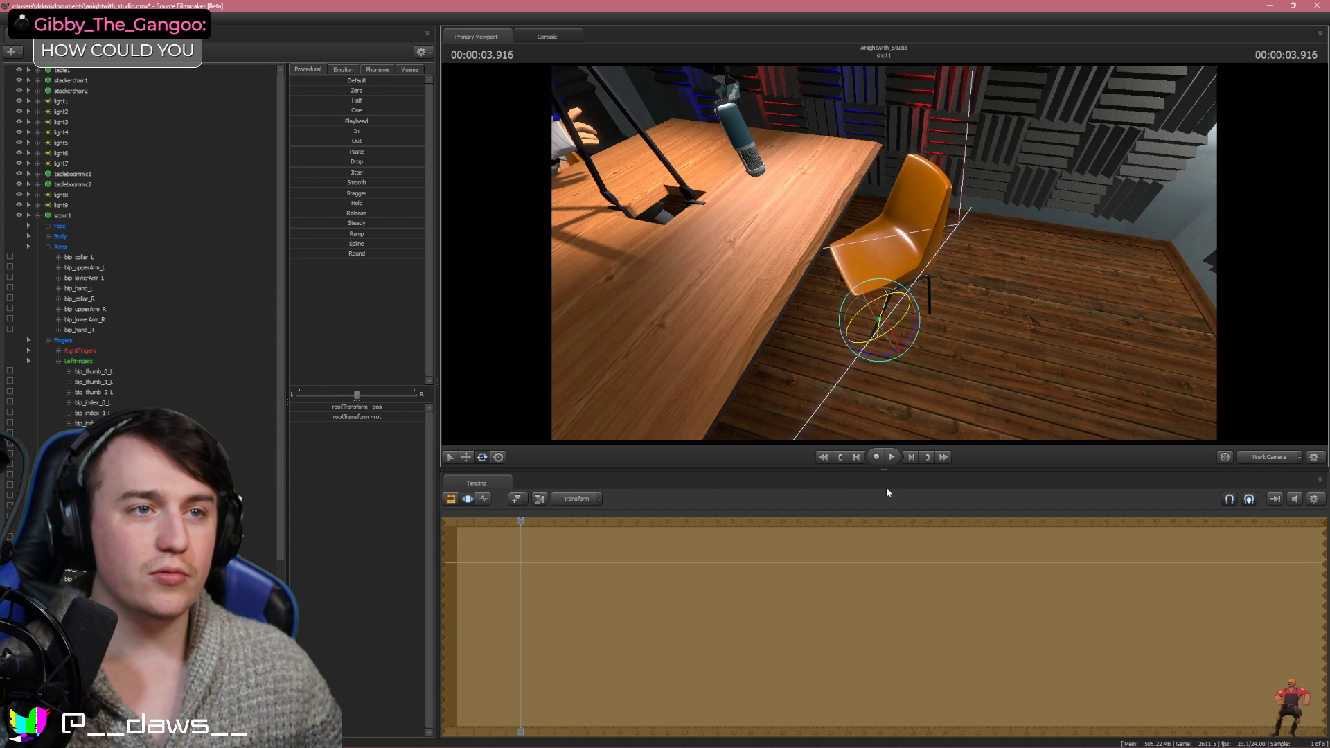
{"action": "left_click_drag", "start_coordinate": [887, 487], "coordinate": [999, 282]}
{"action": "left_click_drag", "start_coordinate": [925, 212], "coordinate": [904, 271]}
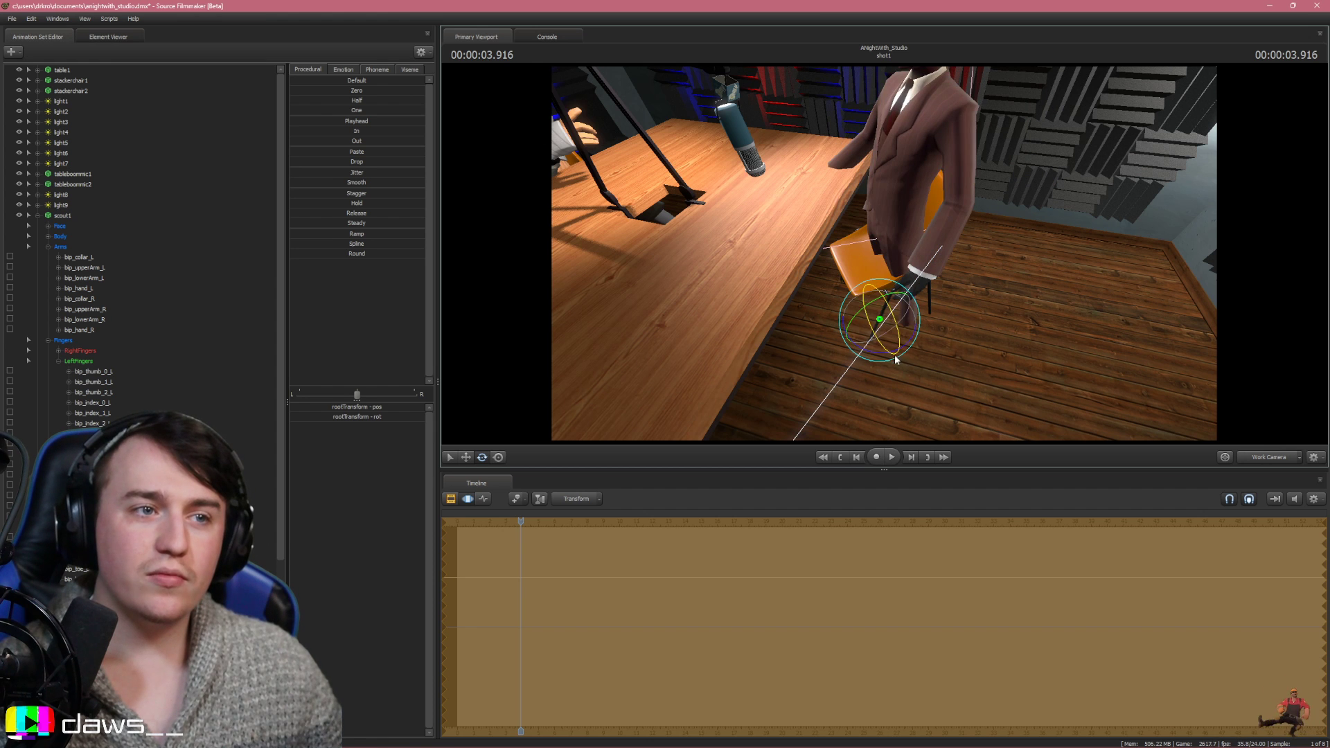
{"action": "left_click_drag", "start_coordinate": [895, 356], "coordinate": [656, 318]}
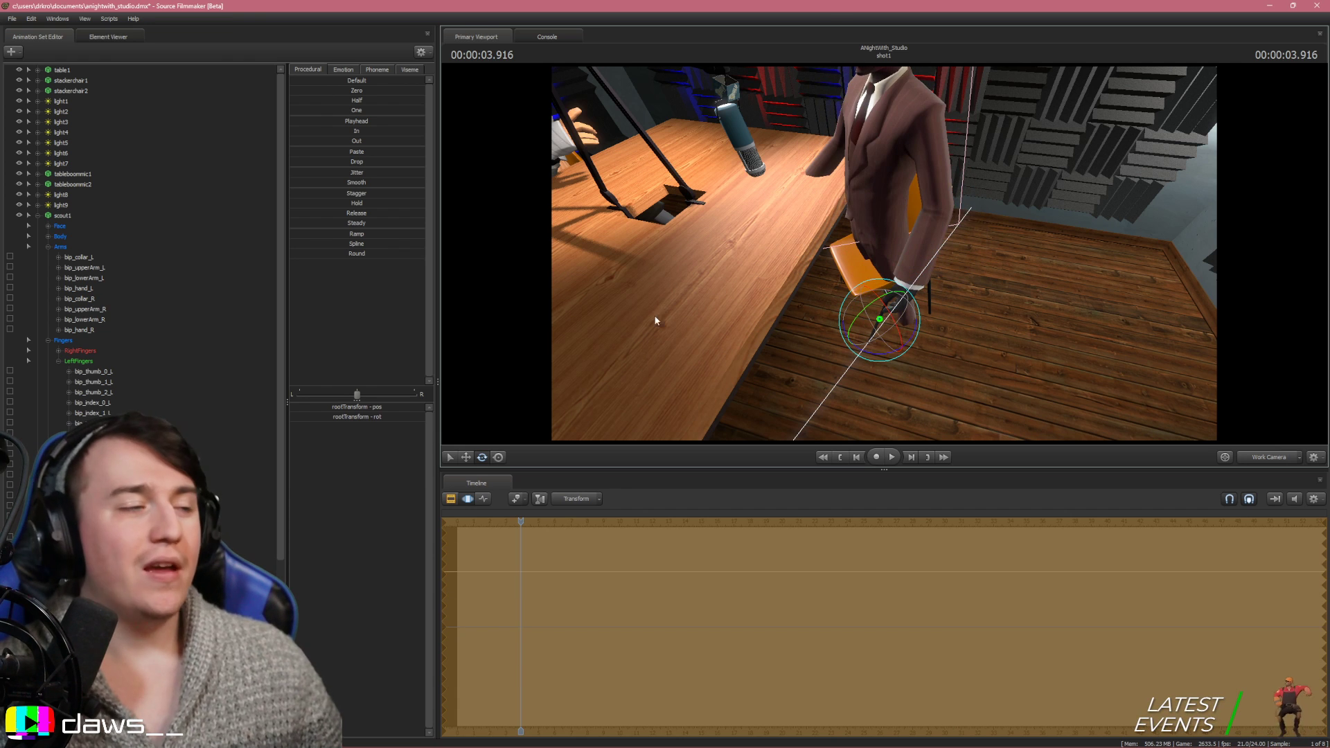
Collapse the scout1 controls, select the spy1 animation set and open its sequence import dialog
{"action": "left_click", "coordinate": [37, 215]}
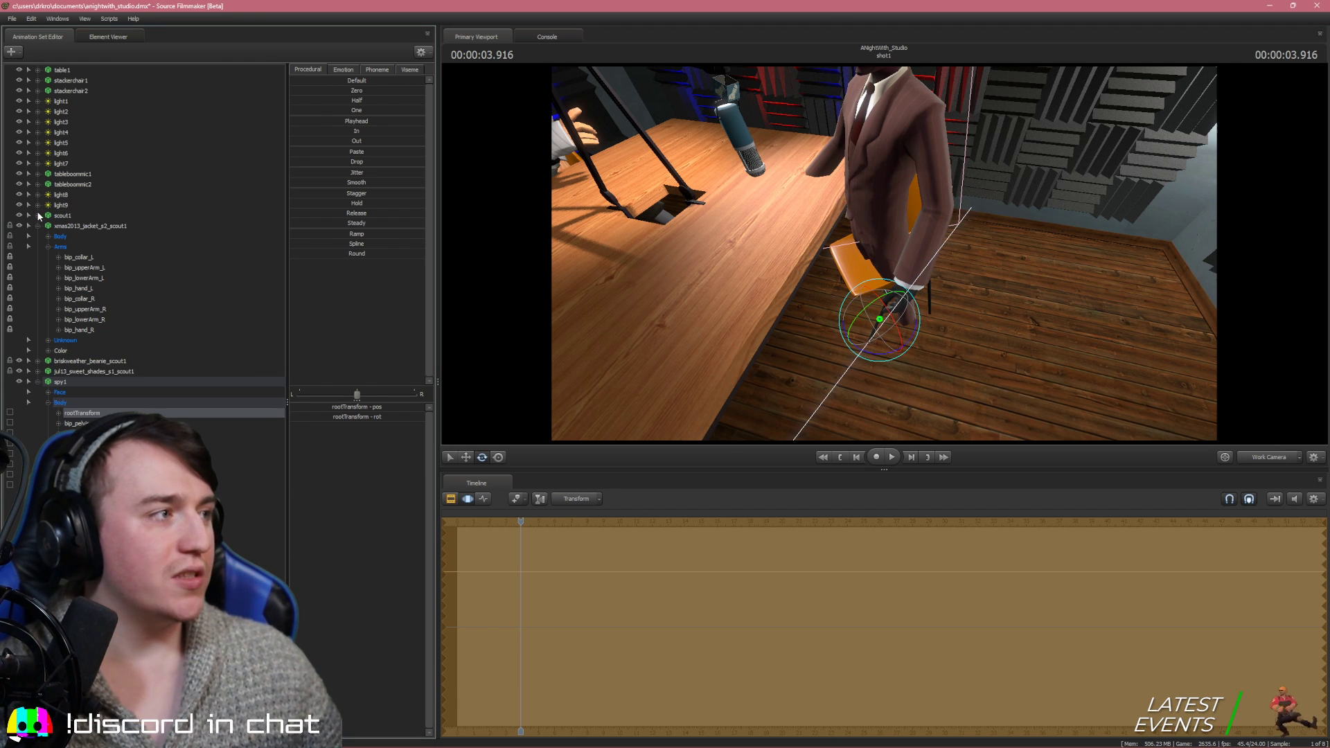
{"action": "left_click", "coordinate": [73, 381]}
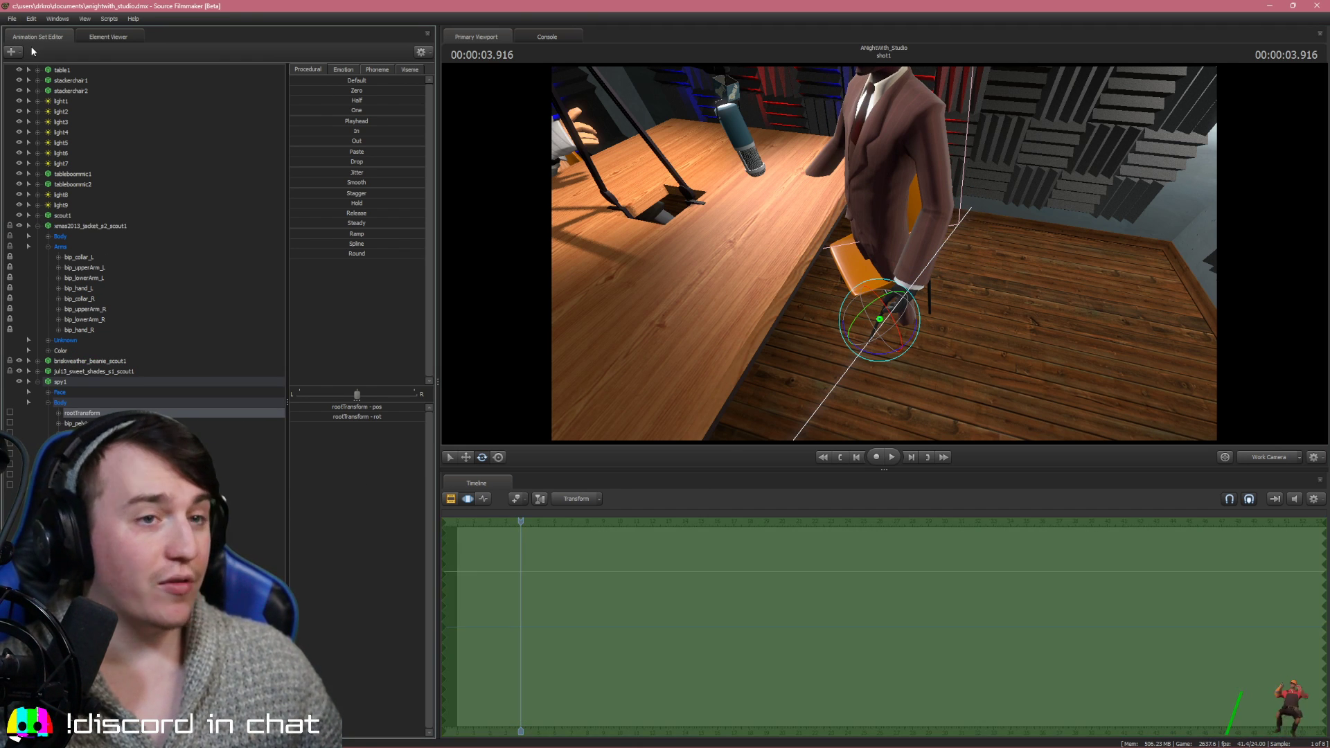
{"action": "right_click", "coordinate": [68, 387]}
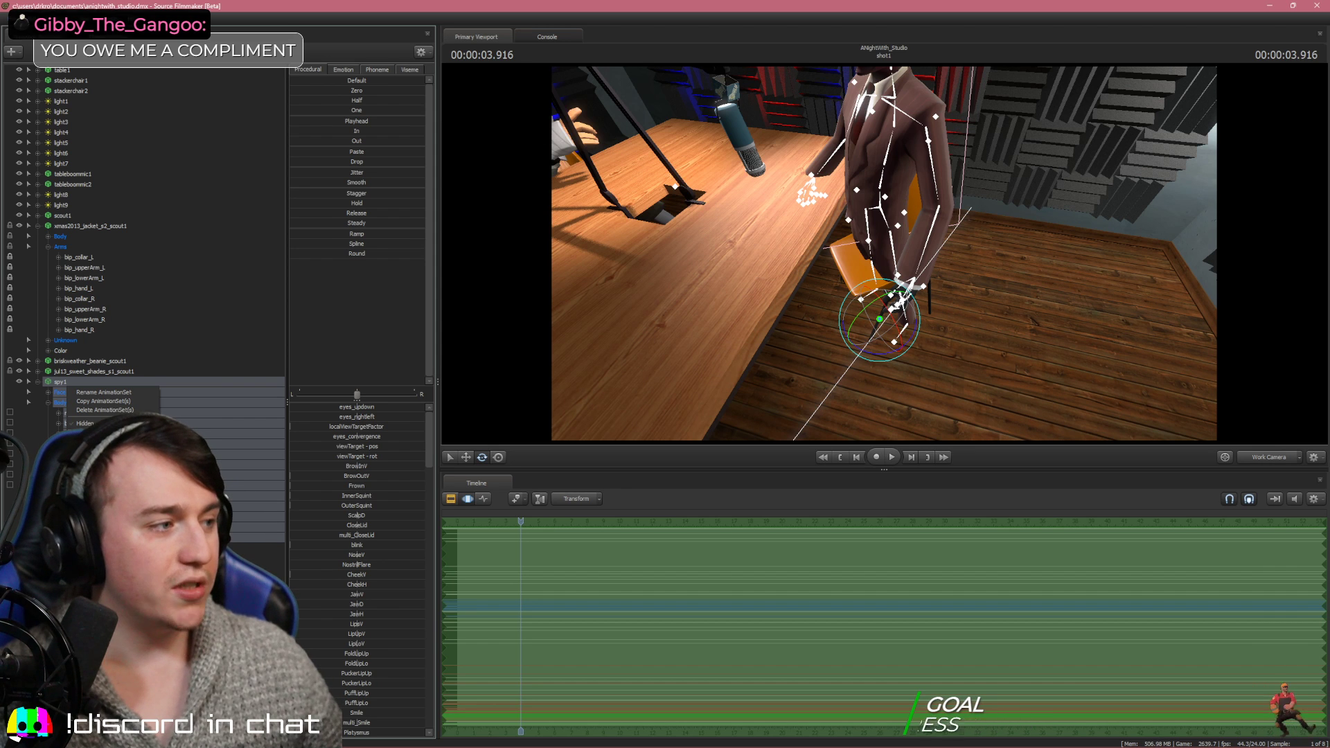
{"action": "left_click", "coordinate": [220, 479]}
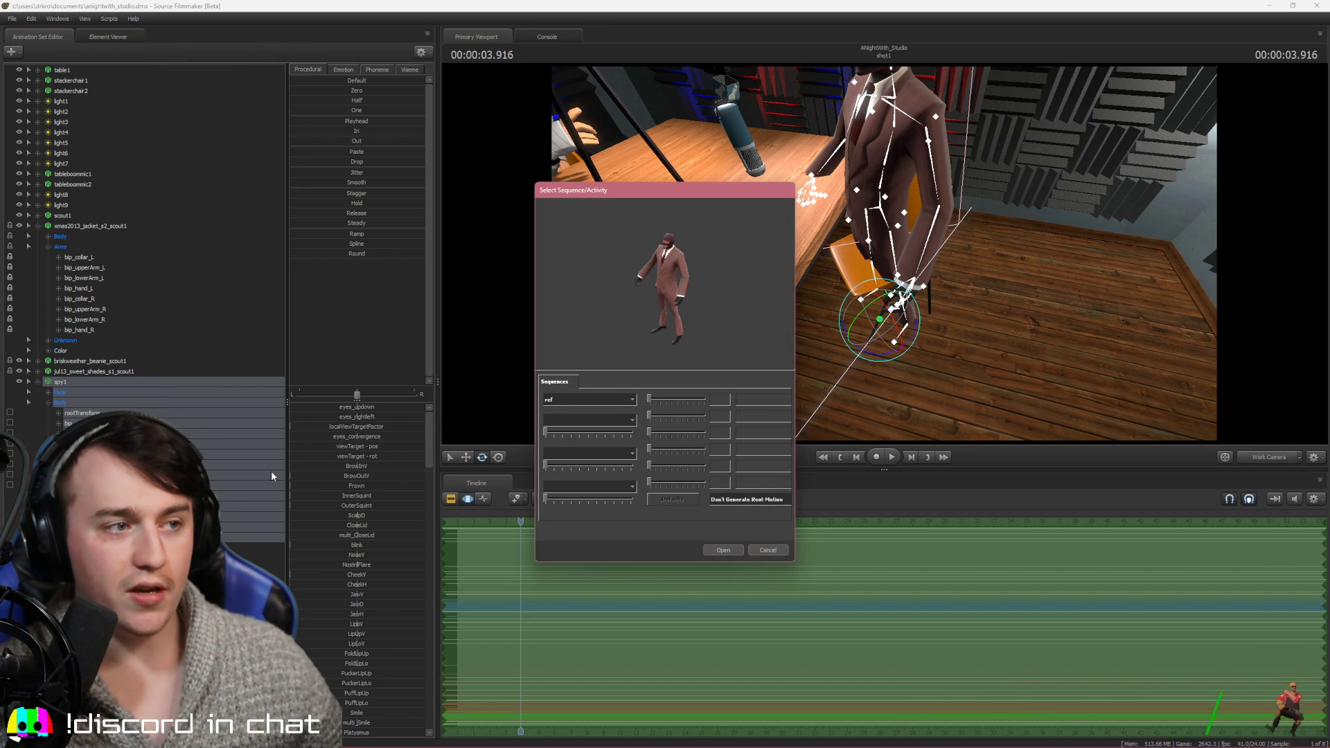
Preview the ReloadAirwalk_SECONDARY, s_swimAlign_MELEE, s_swimAlign_MELEE_ALLCLASS and s_swimAlign_PDA sequences on the Spy
{"action": "left_click", "coordinate": [575, 397]}
{"action": "left_click", "coordinate": [588, 418]}
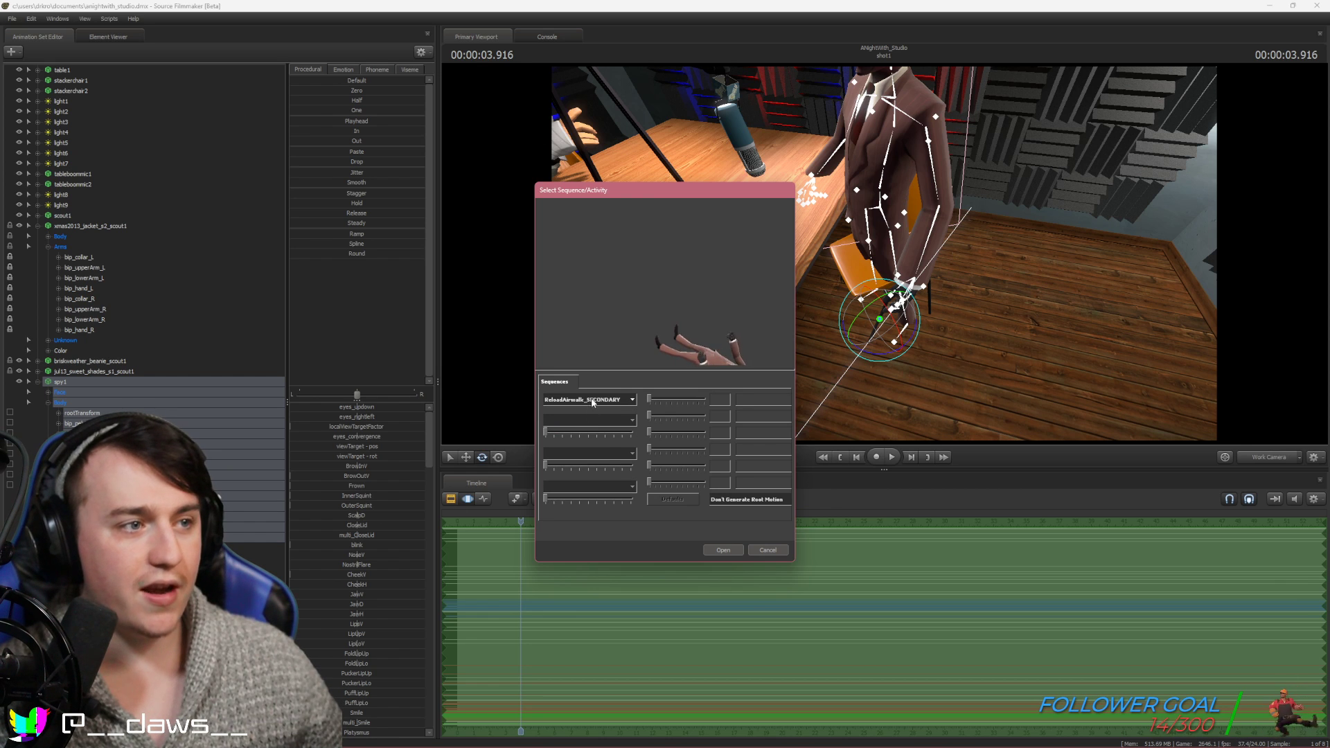
{"action": "left_click", "coordinate": [588, 420]}
{"action": "scroll", "coordinate": [589, 454], "scroll_direction": "down", "scroll_amount": 5}
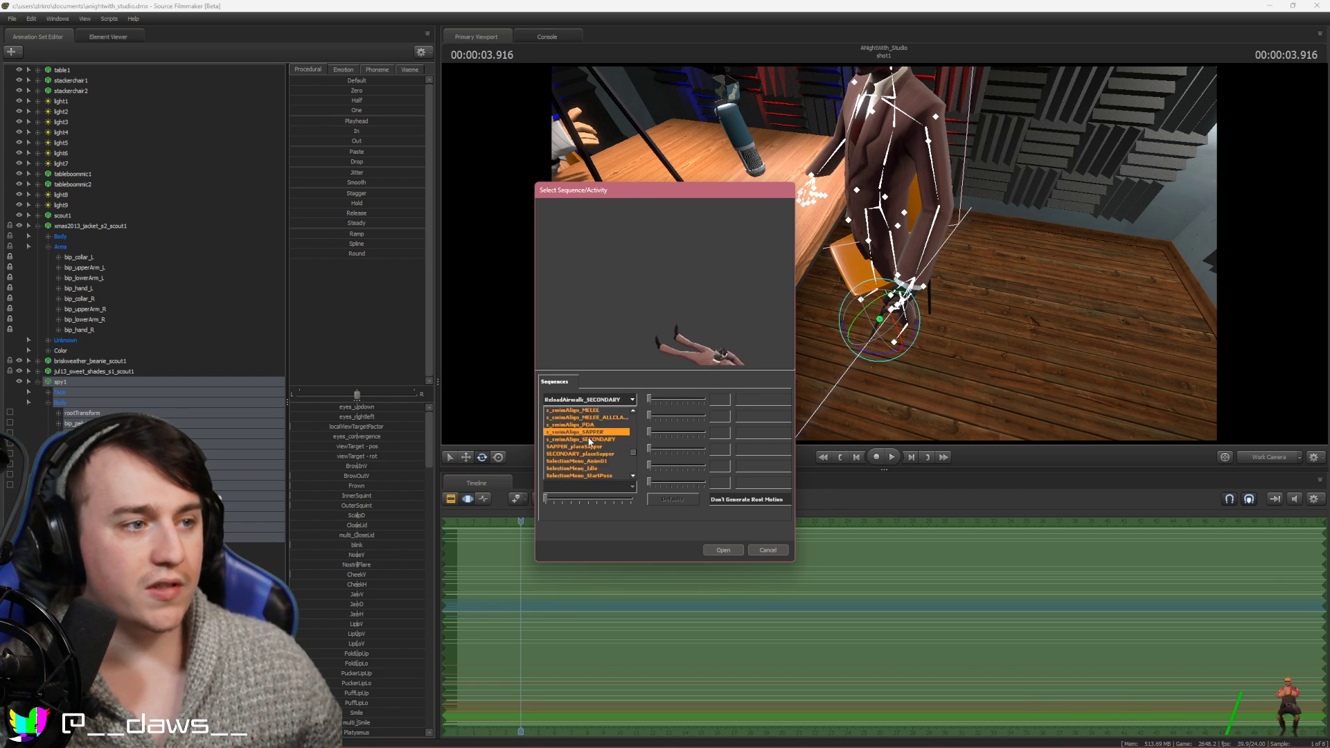
{"action": "scroll", "coordinate": [589, 454], "scroll_direction": "up", "scroll_amount": 4}
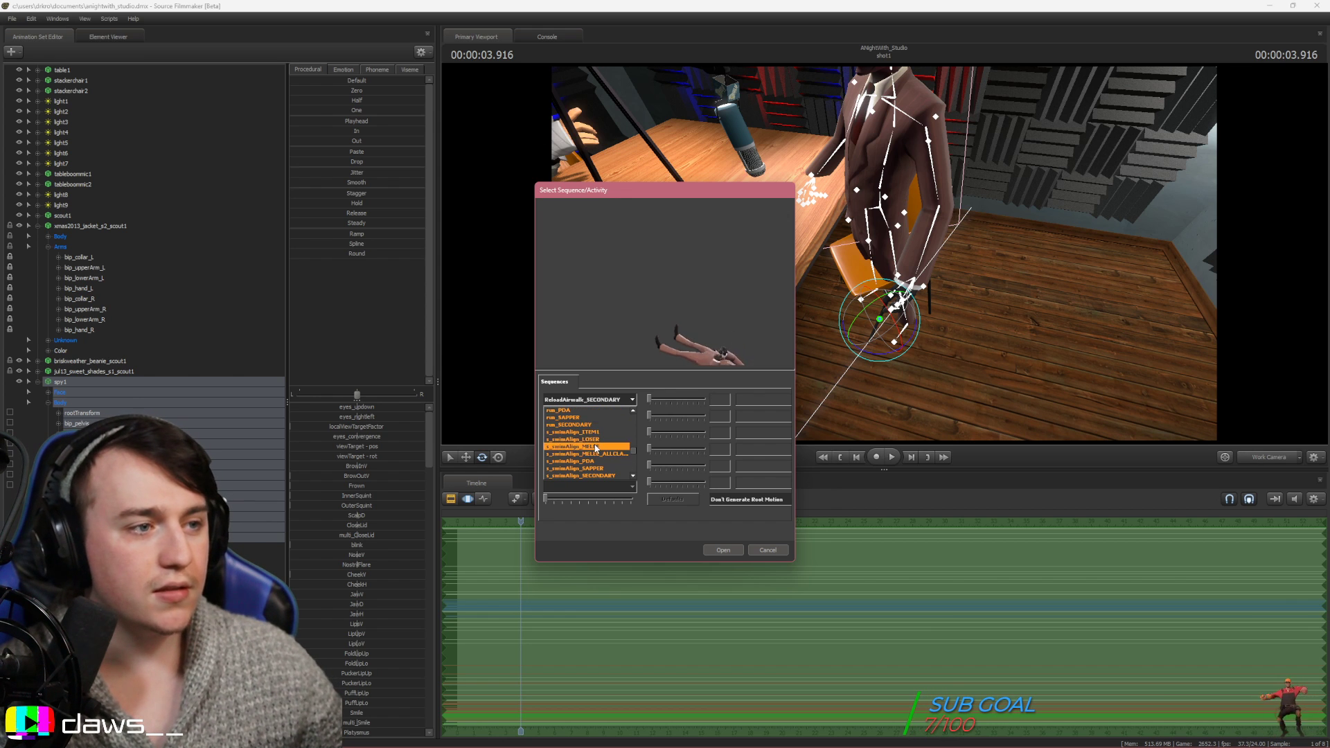
{"action": "left_click", "coordinate": [594, 447]}
{"action": "left_click", "coordinate": [589, 399]}
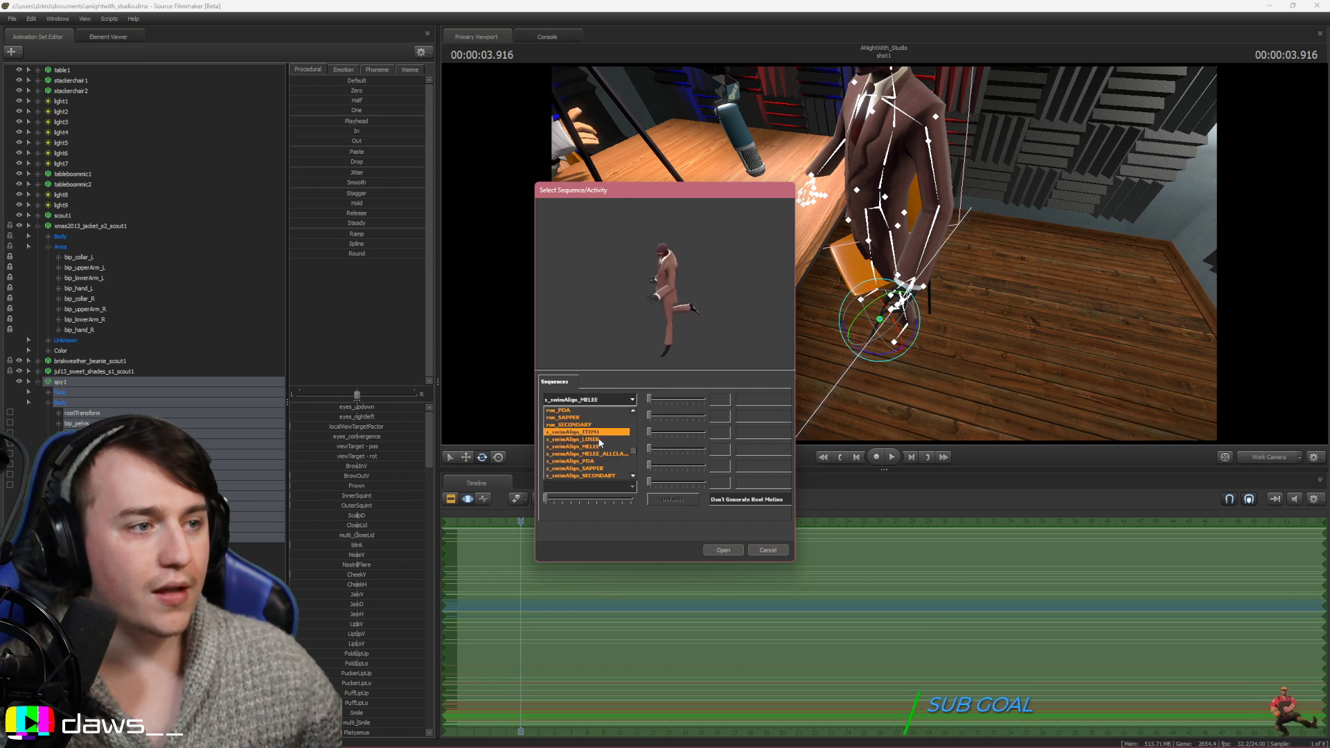
{"action": "left_click", "coordinate": [596, 451]}
{"action": "left_click", "coordinate": [589, 400]}
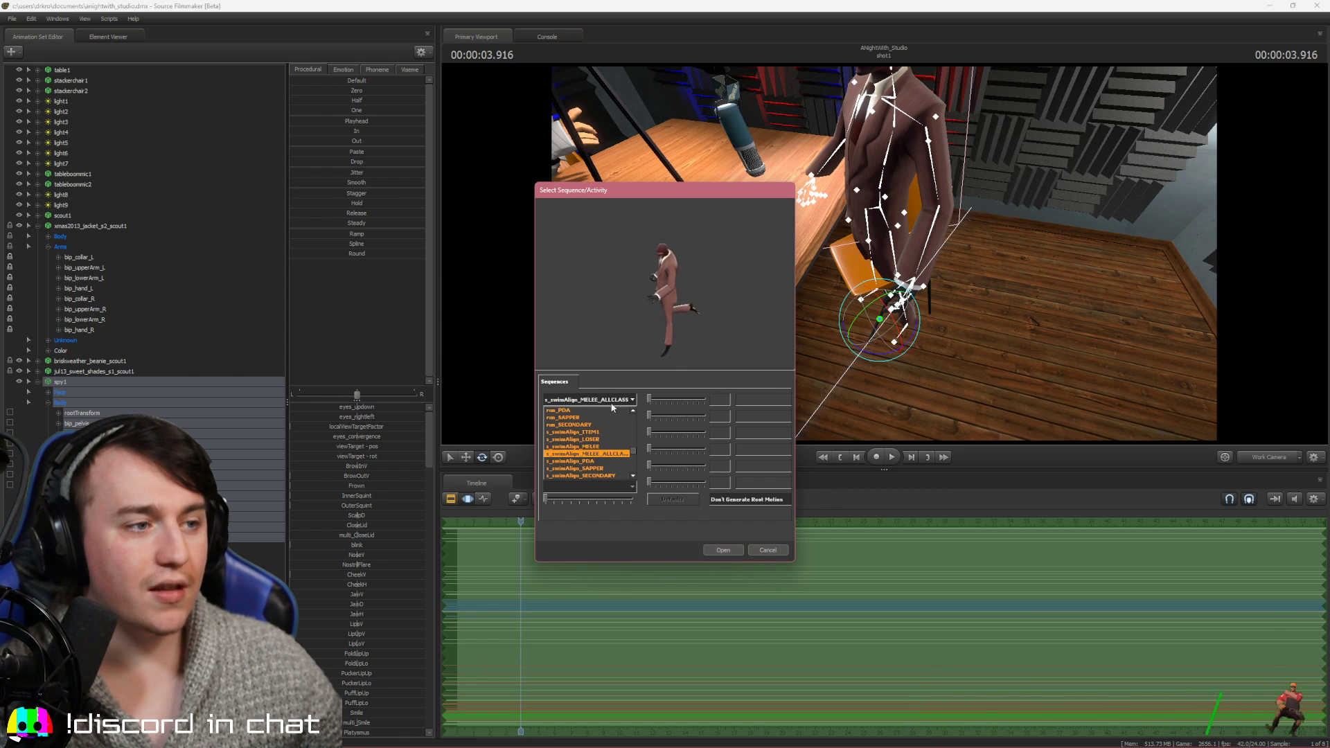
{"action": "left_click", "coordinate": [599, 457]}
Preview the spy_replay_taunt and spy_taunt_replay sequences
{"action": "left_click", "coordinate": [588, 400]}
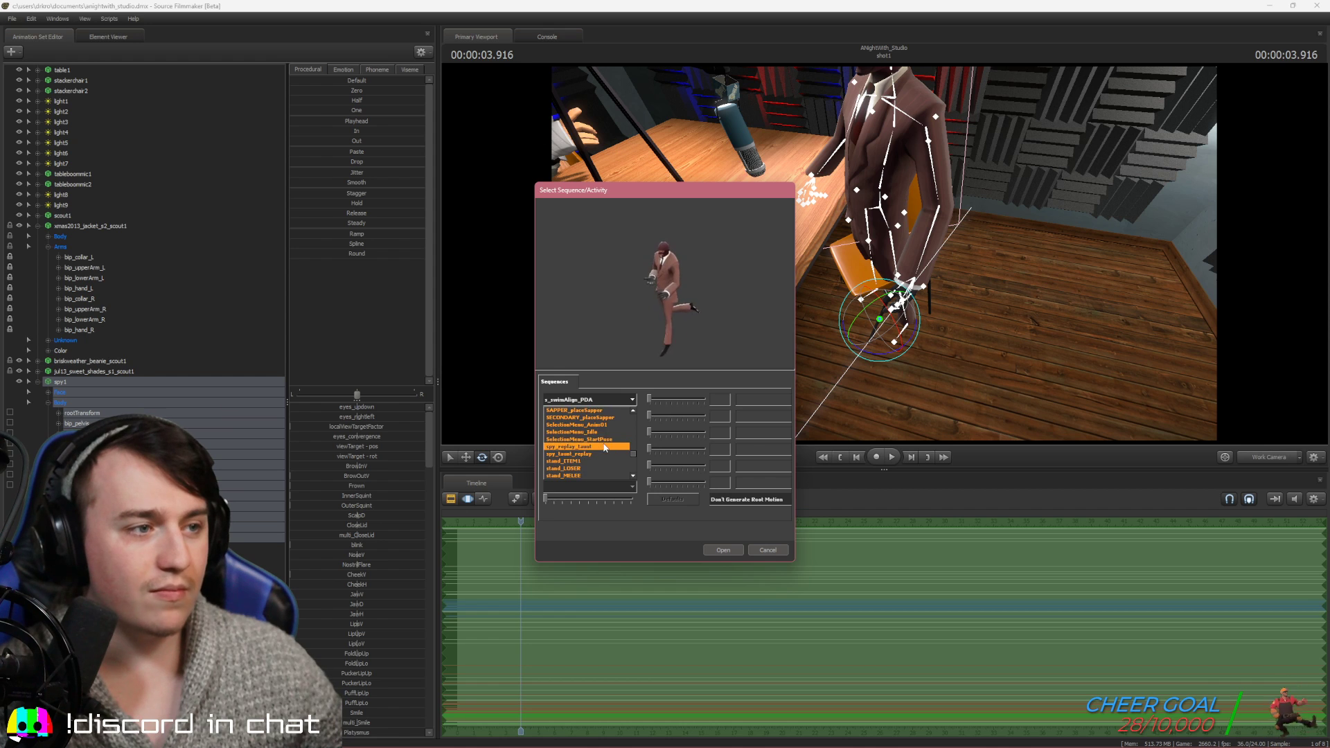
{"action": "left_click", "coordinate": [592, 461]}
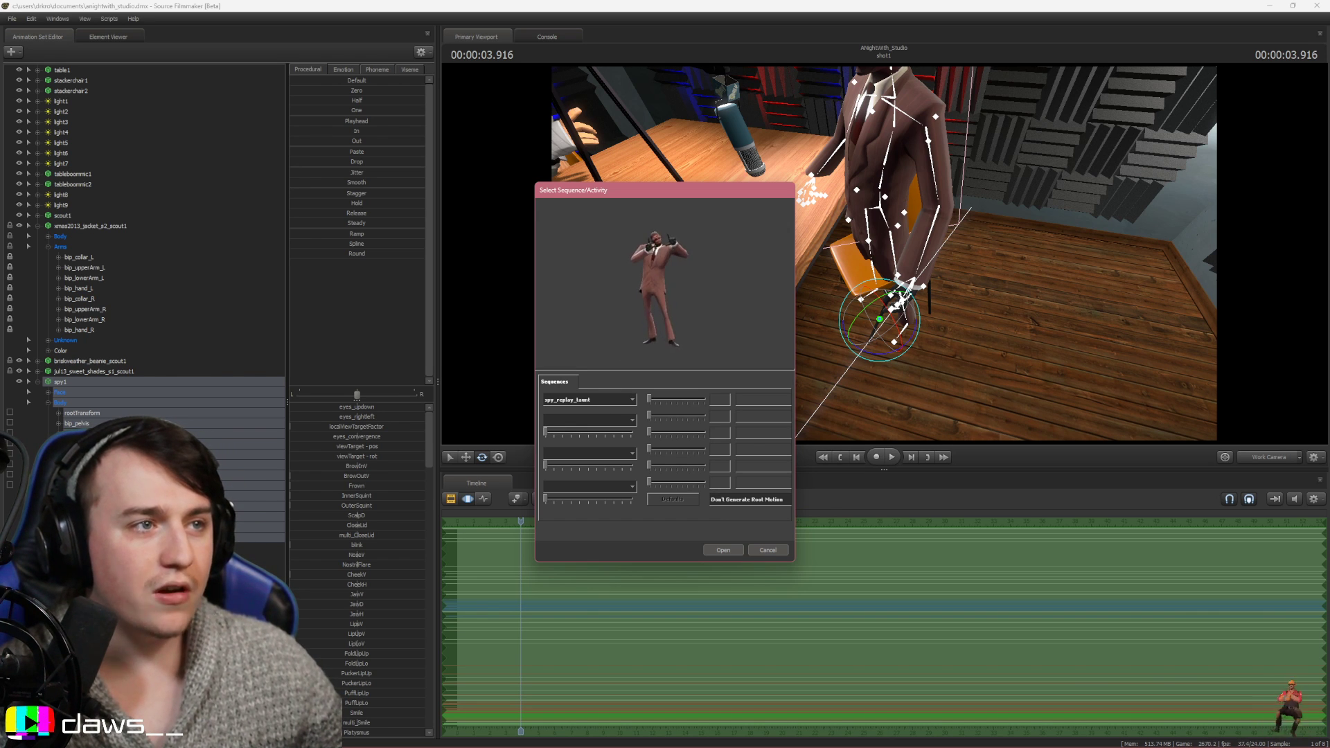
{"action": "left_click", "coordinate": [578, 400]}
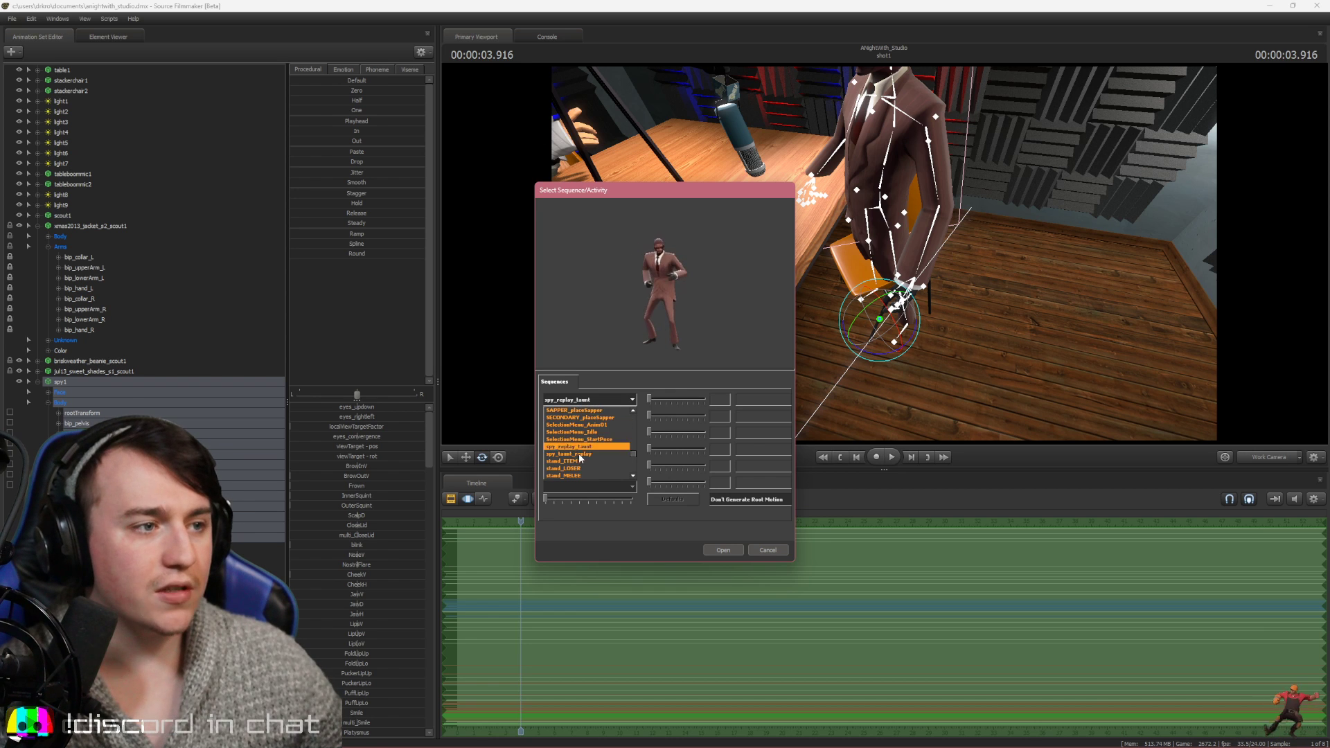
{"action": "left_click", "coordinate": [617, 468]}
Preview the standing sequences stand_ITEM1, stand_LOSER, stand_PDA and stand_MELEE_ALLCLASS
{"action": "left_click", "coordinate": [585, 400]}
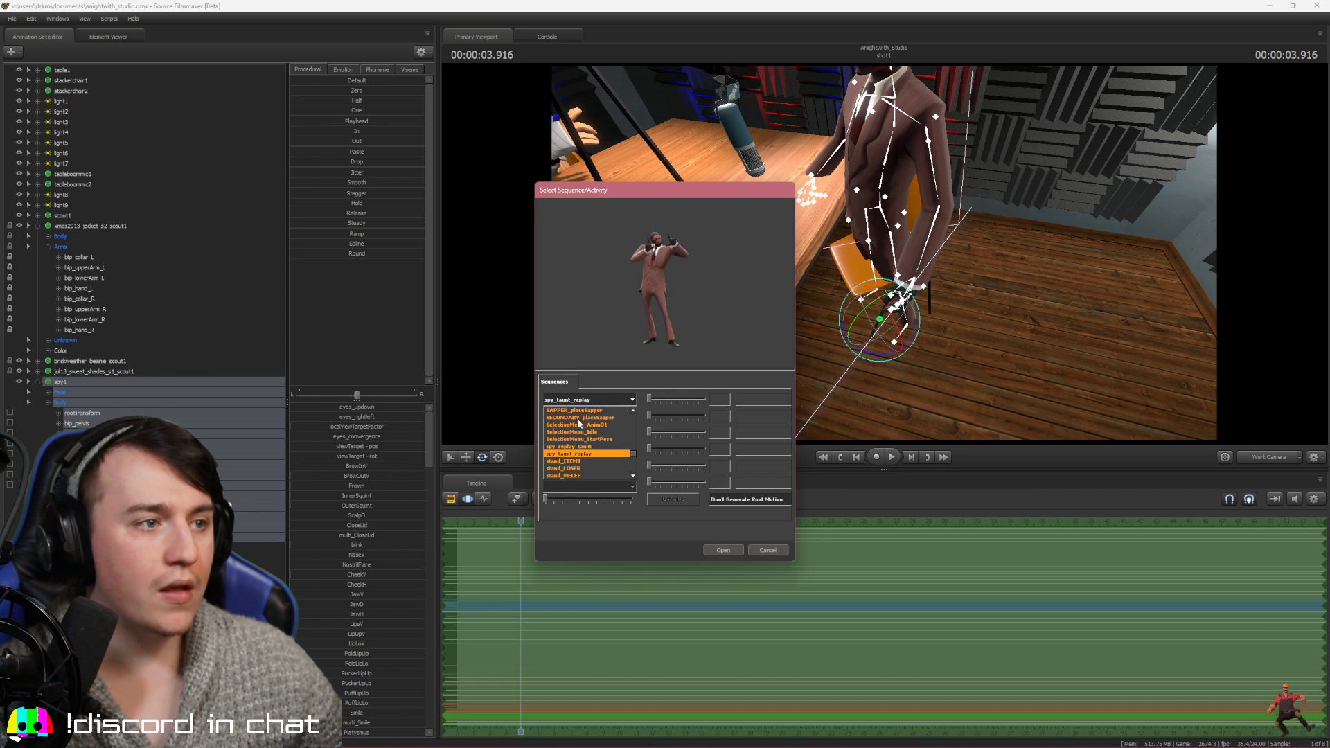
{"action": "left_click", "coordinate": [613, 412]}
{"action": "left_click", "coordinate": [603, 400]}
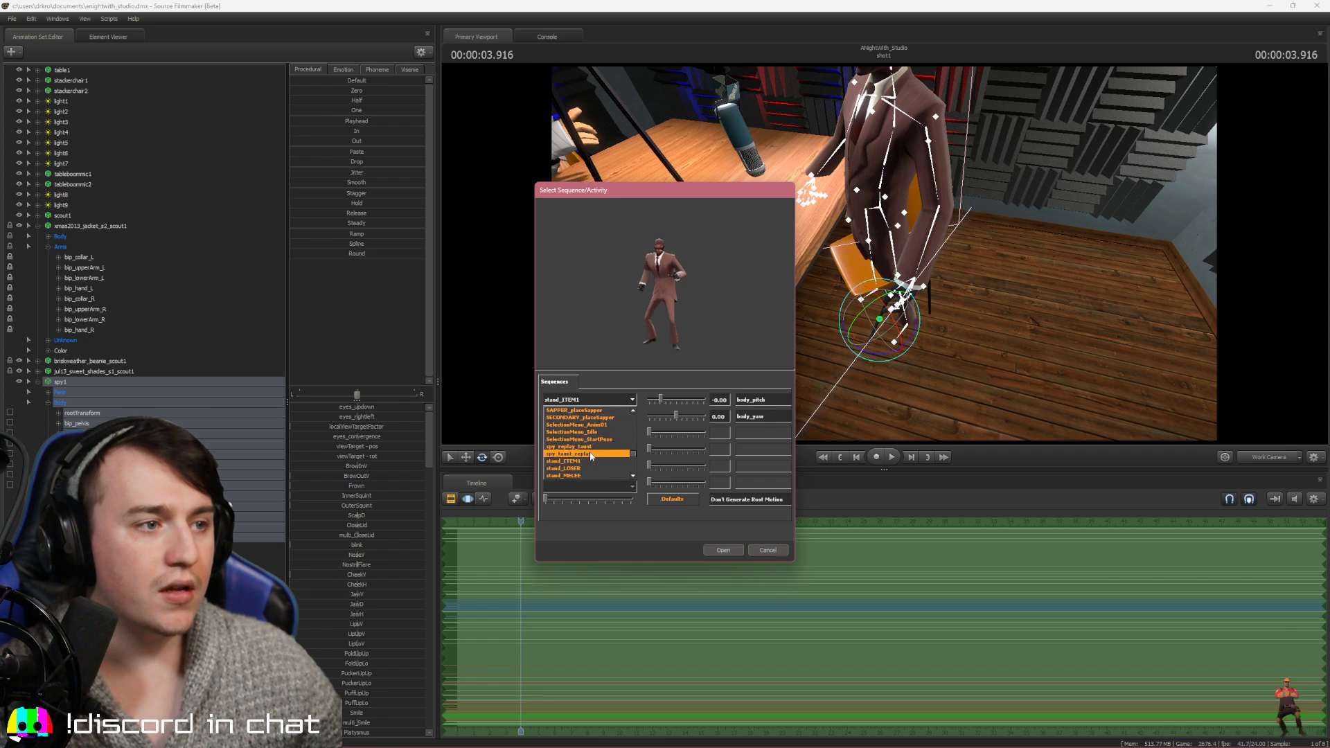
{"action": "left_click", "coordinate": [582, 454]}
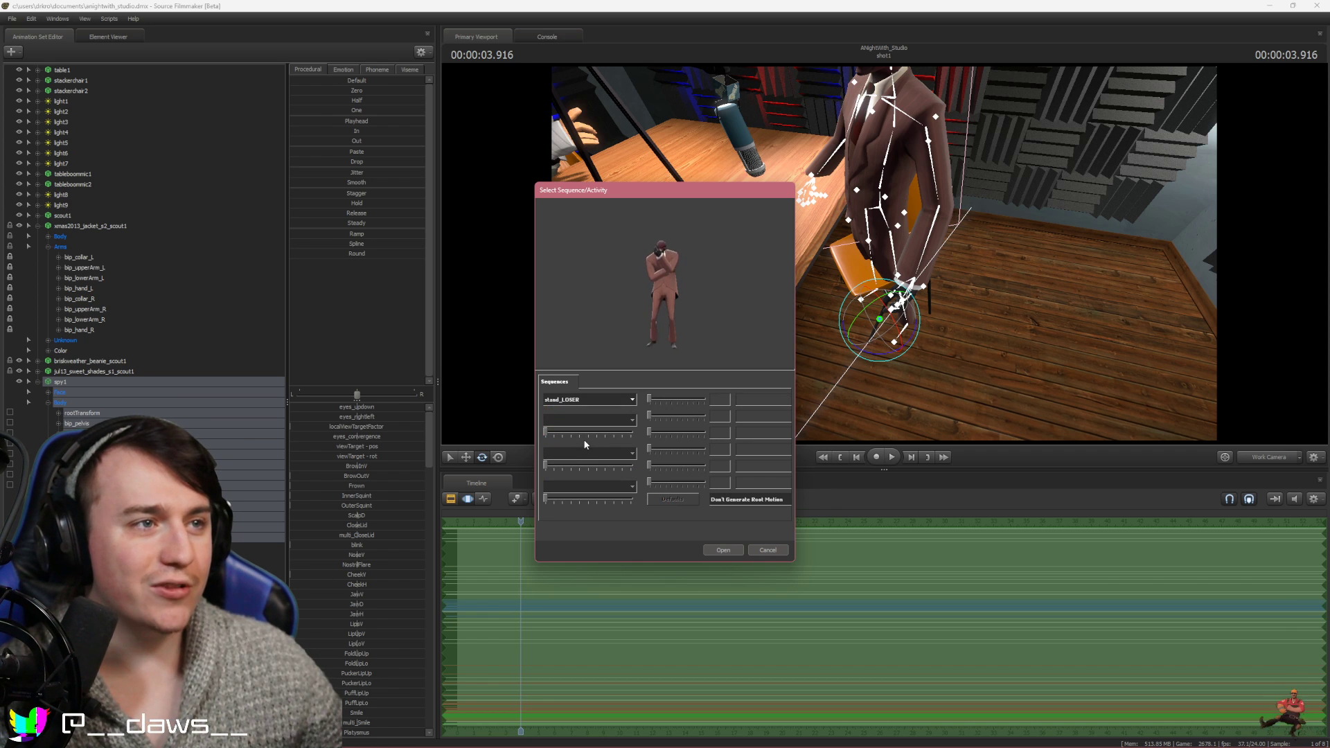
{"action": "left_click", "coordinate": [594, 400]}
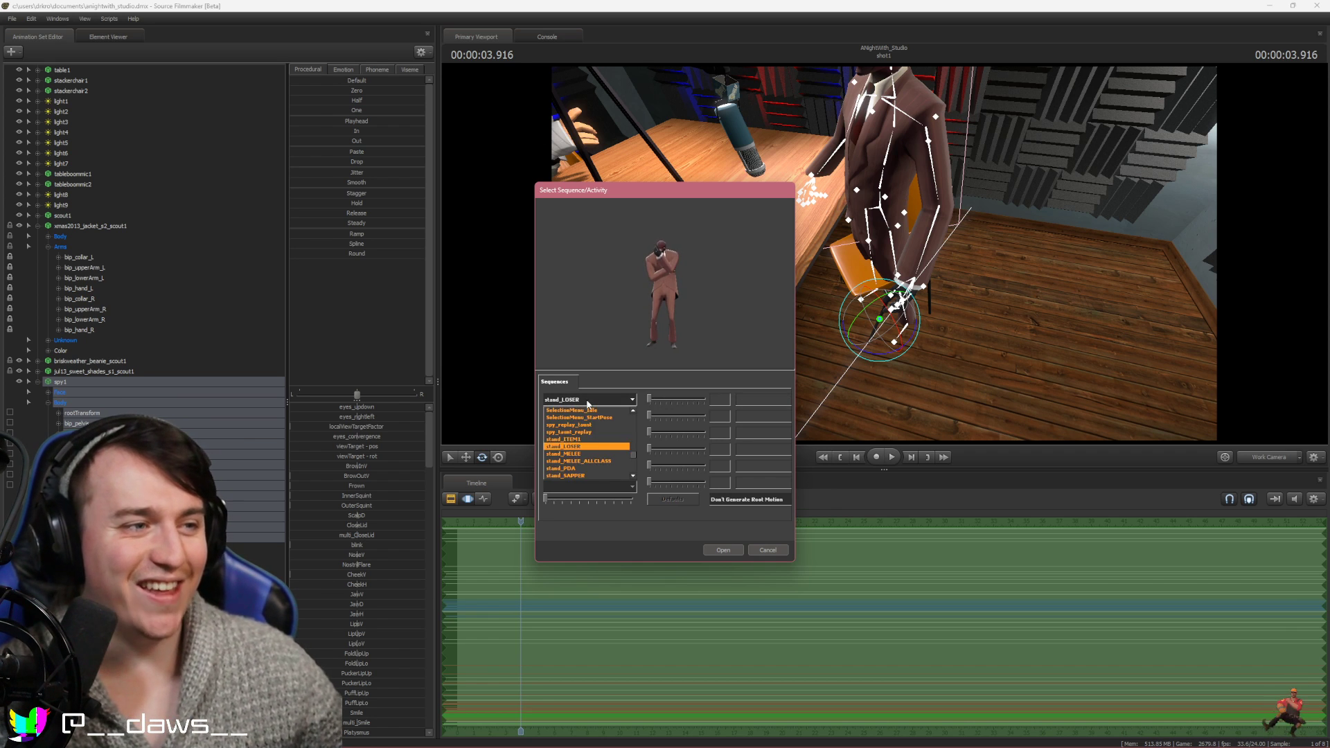
{"action": "left_click", "coordinate": [579, 455]}
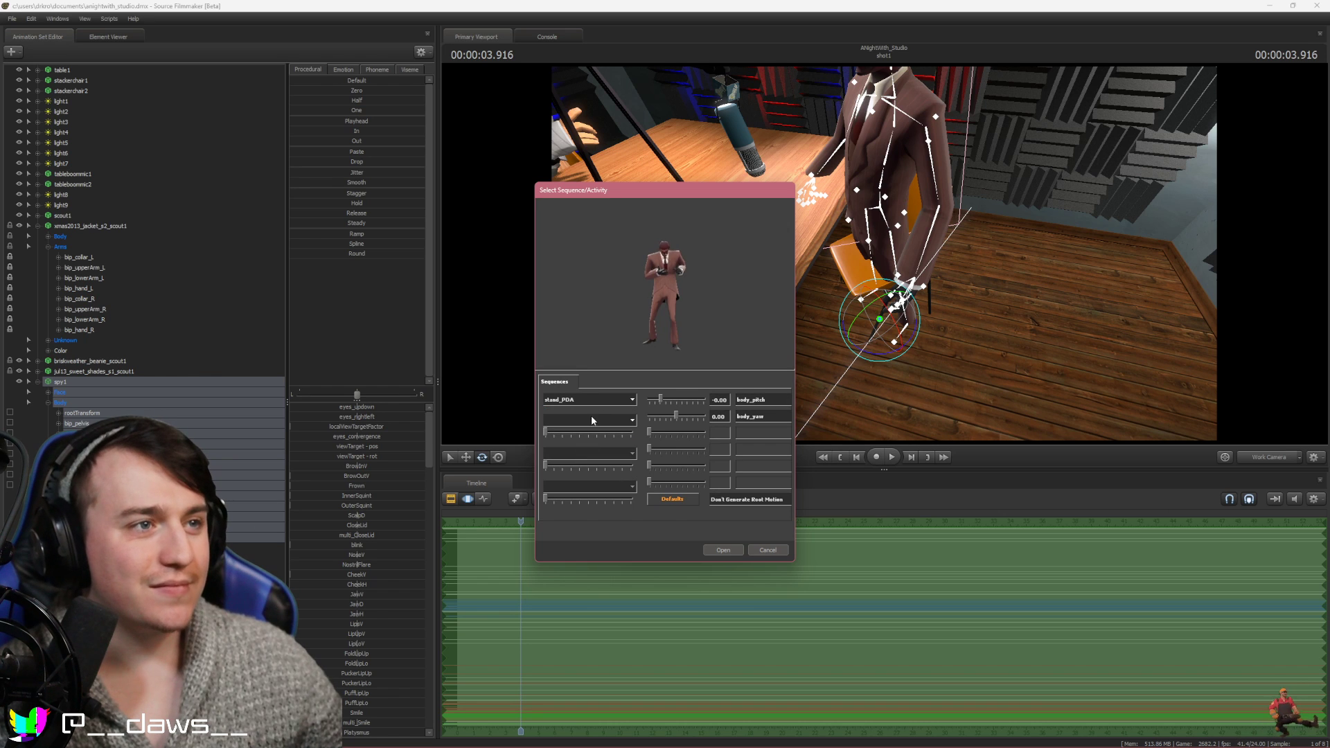
{"action": "left_click", "coordinate": [594, 401]}
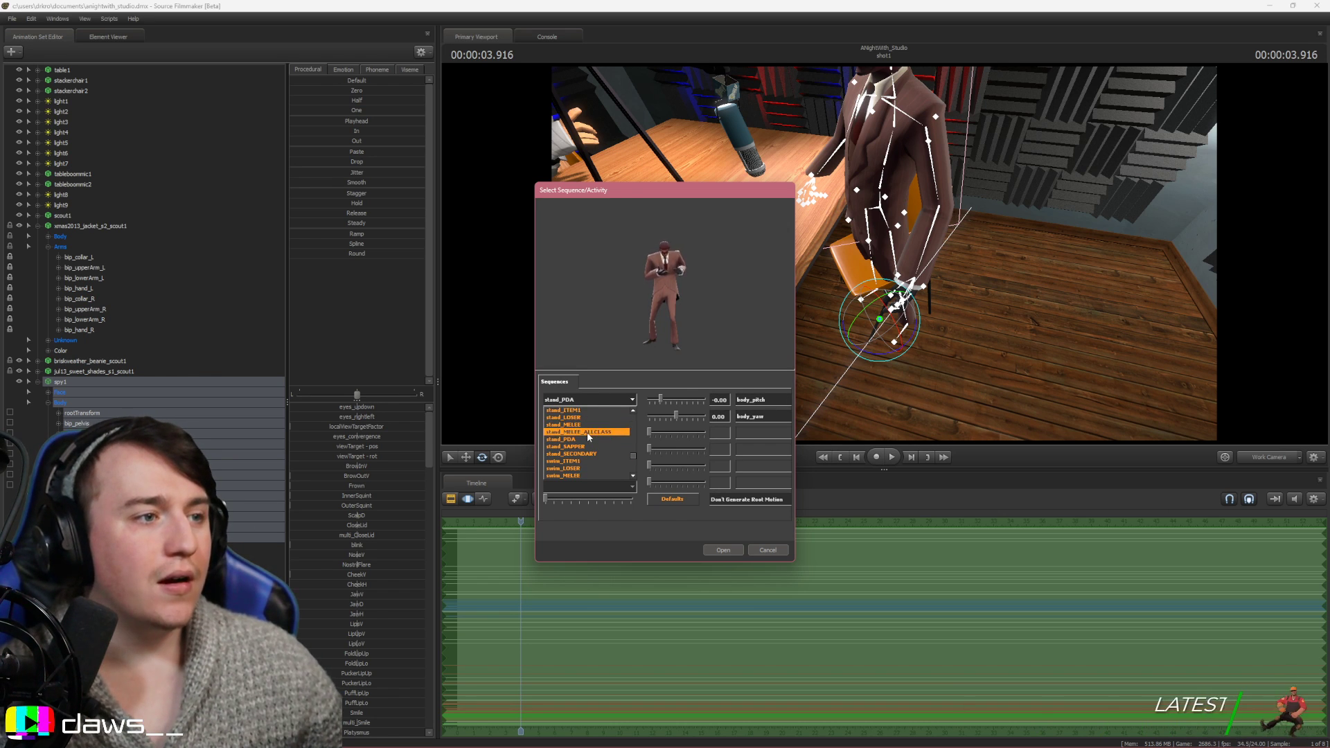
{"action": "left_click", "coordinate": [588, 431]}
Preview the swim_MELEE, taunt01 and taunt03 sequences
{"action": "left_click", "coordinate": [584, 401]}
{"action": "scroll", "coordinate": [586, 426], "scroll_direction": "down", "scroll_amount": 1}
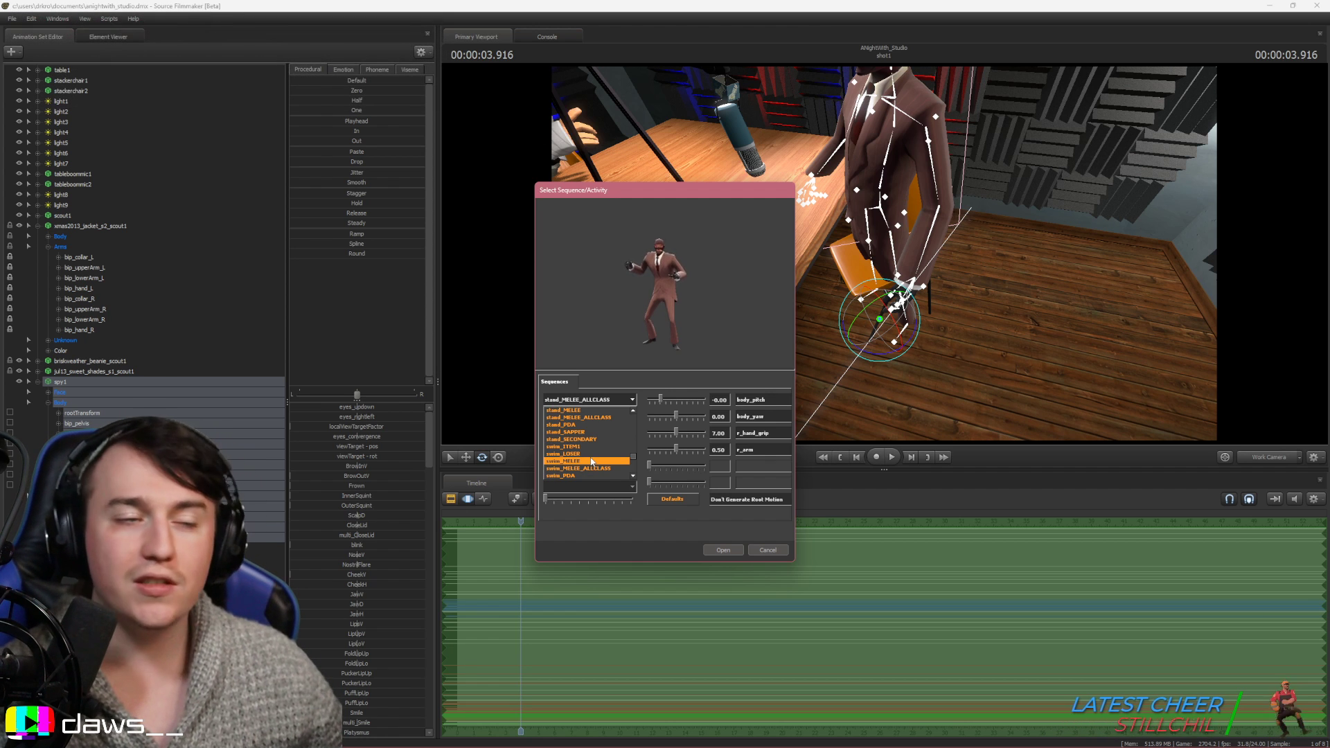
{"action": "left_click", "coordinate": [585, 461]}
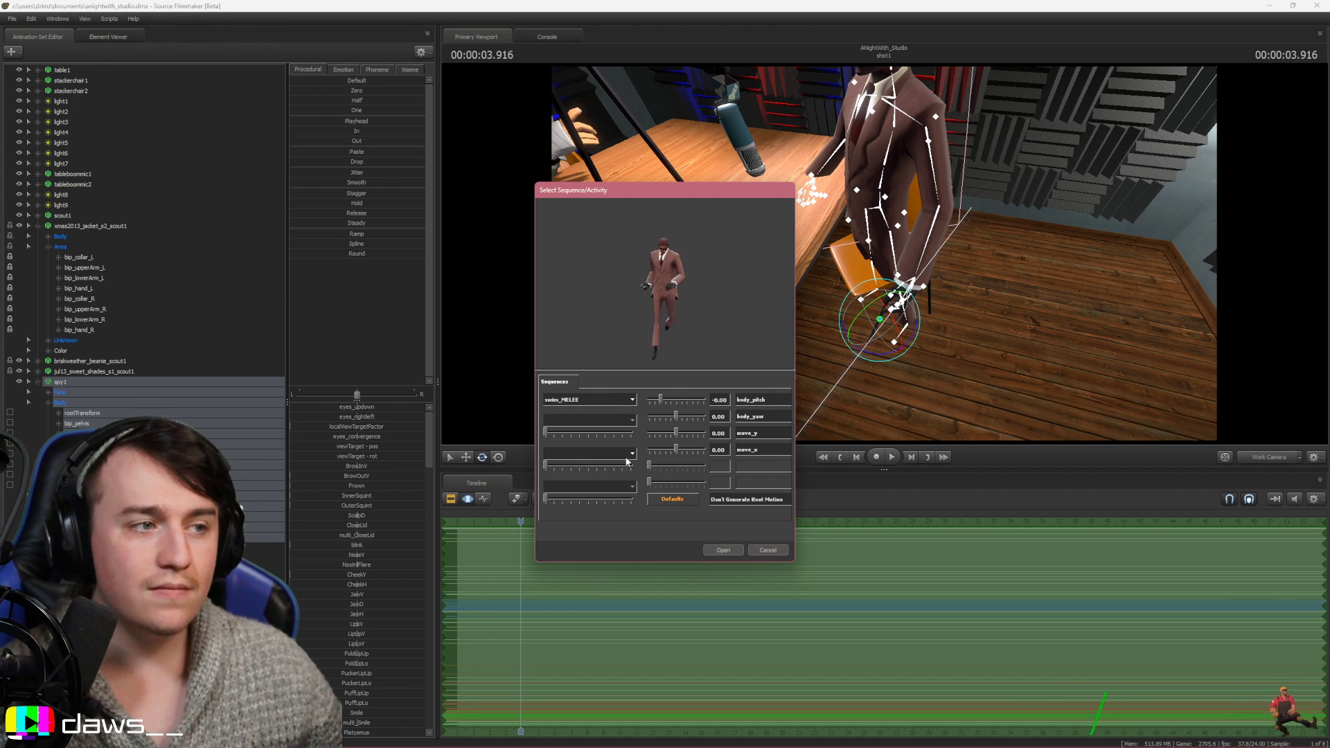
{"action": "left_click", "coordinate": [596, 400]}
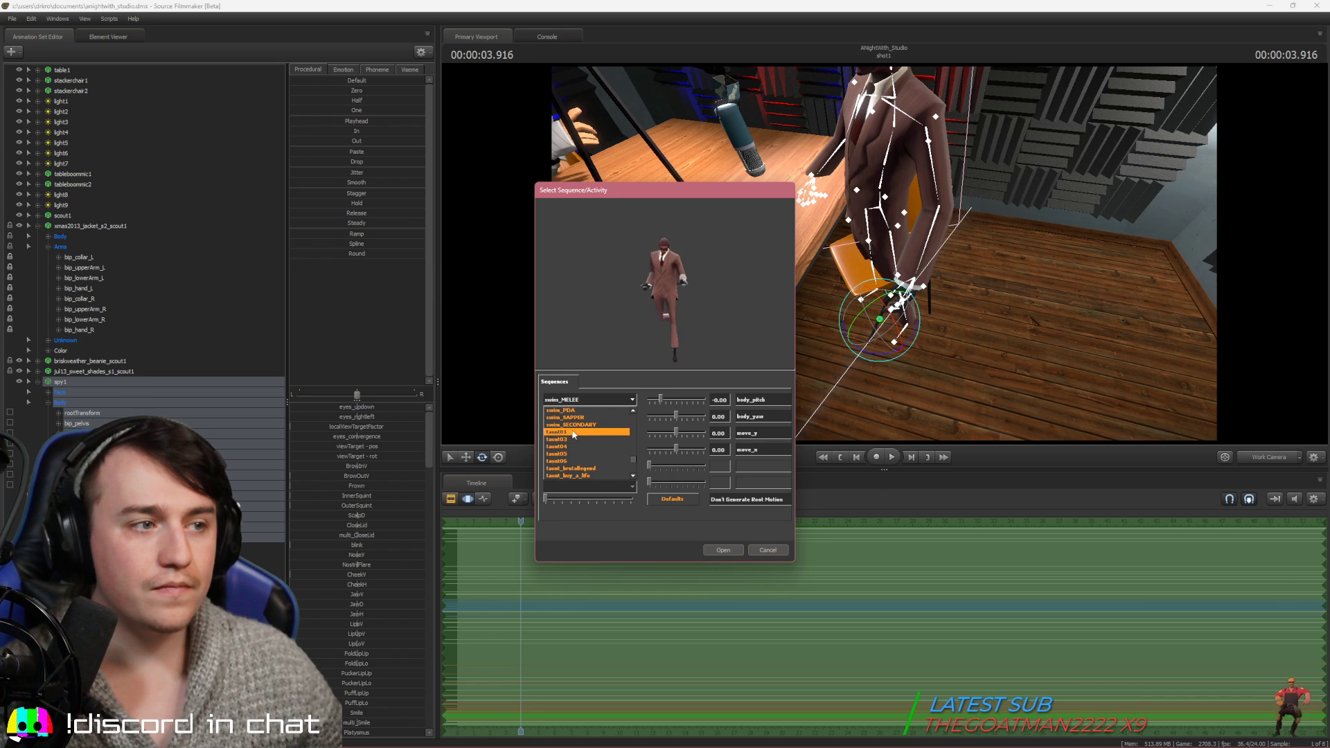
{"action": "left_click", "coordinate": [573, 432]}
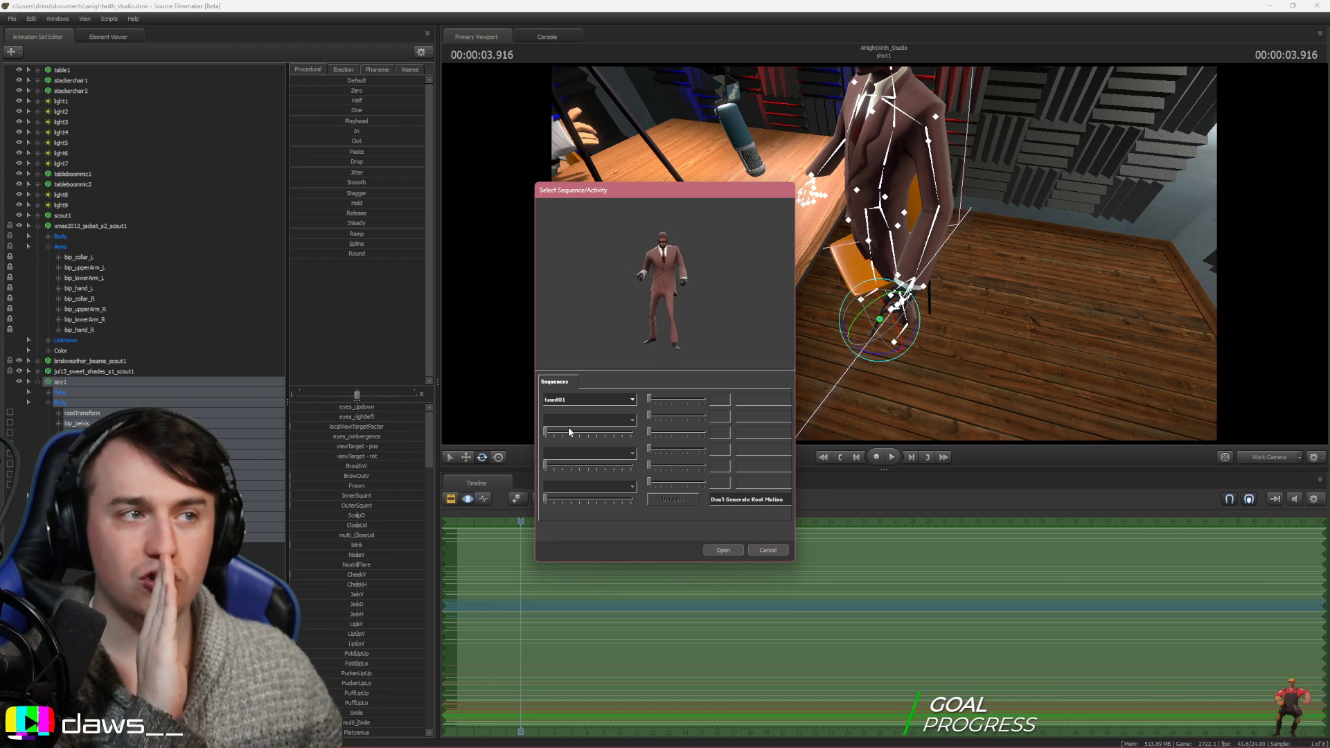
{"action": "left_click", "coordinate": [573, 400]}
{"action": "left_click", "coordinate": [570, 434]}
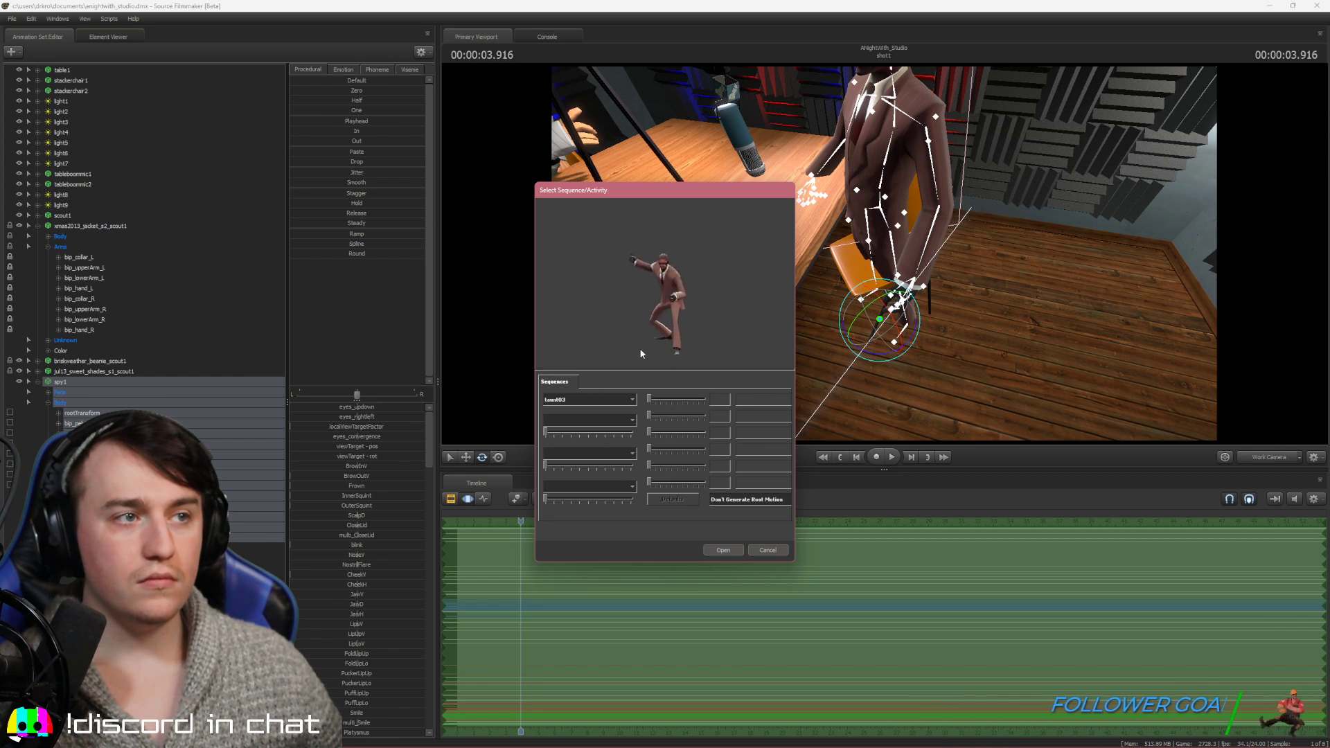
Choose the taunt04 sequence and import it onto the Spy
{"action": "left_click", "coordinate": [592, 400]}
{"action": "left_click", "coordinate": [574, 437]}
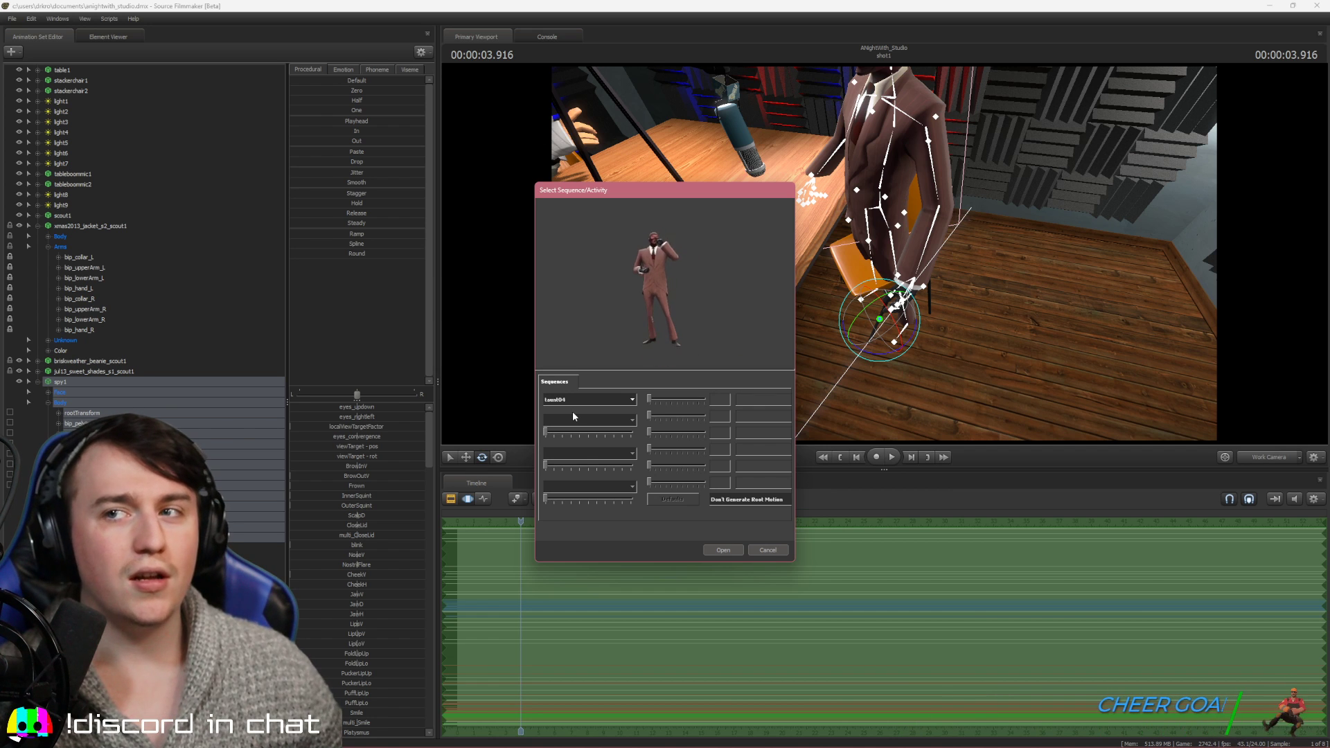
{"action": "left_click", "coordinate": [733, 550]}
Scrub the playhead forward through the imported Spy animation, frame his upper body, and return to about 3.9 seconds
{"action": "left_click_drag", "start_coordinate": [520, 522], "coordinate": [544, 521]}
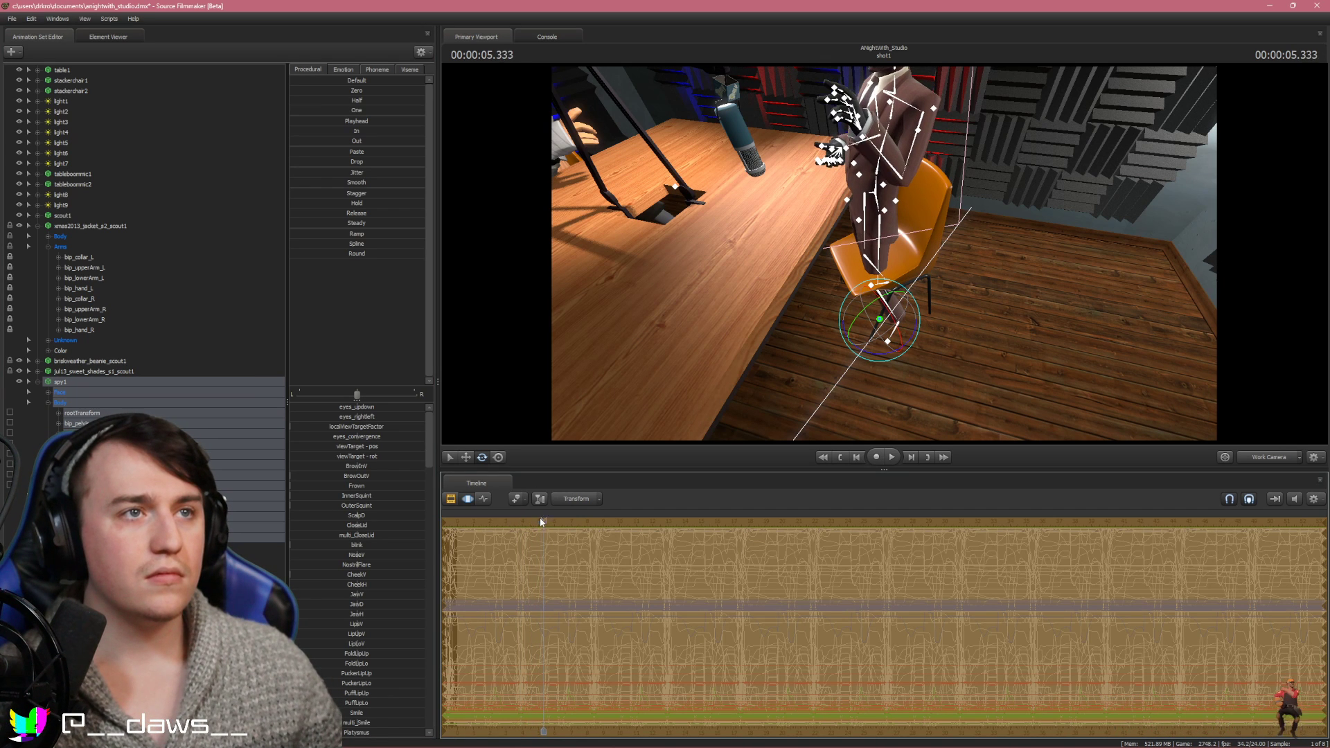
{"action": "left_click_drag", "start_coordinate": [984, 354], "coordinate": [987, 291]}
{"action": "left_click_drag", "start_coordinate": [544, 523], "coordinate": [521, 523]}
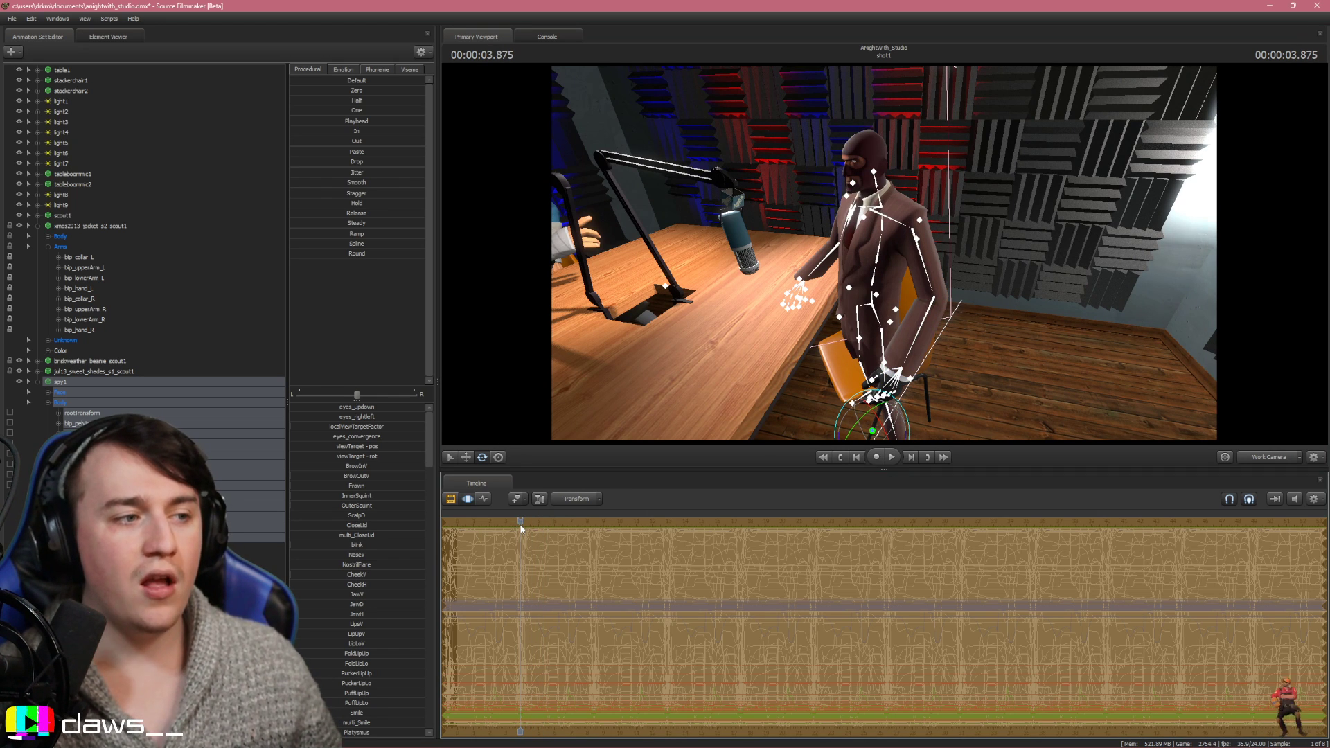
Scrub through the Spy's taunt04 animation to about 6.9 seconds and examine his pose from closer and another angle
{"action": "left_click_drag", "start_coordinate": [519, 520], "coordinate": [575, 494]}
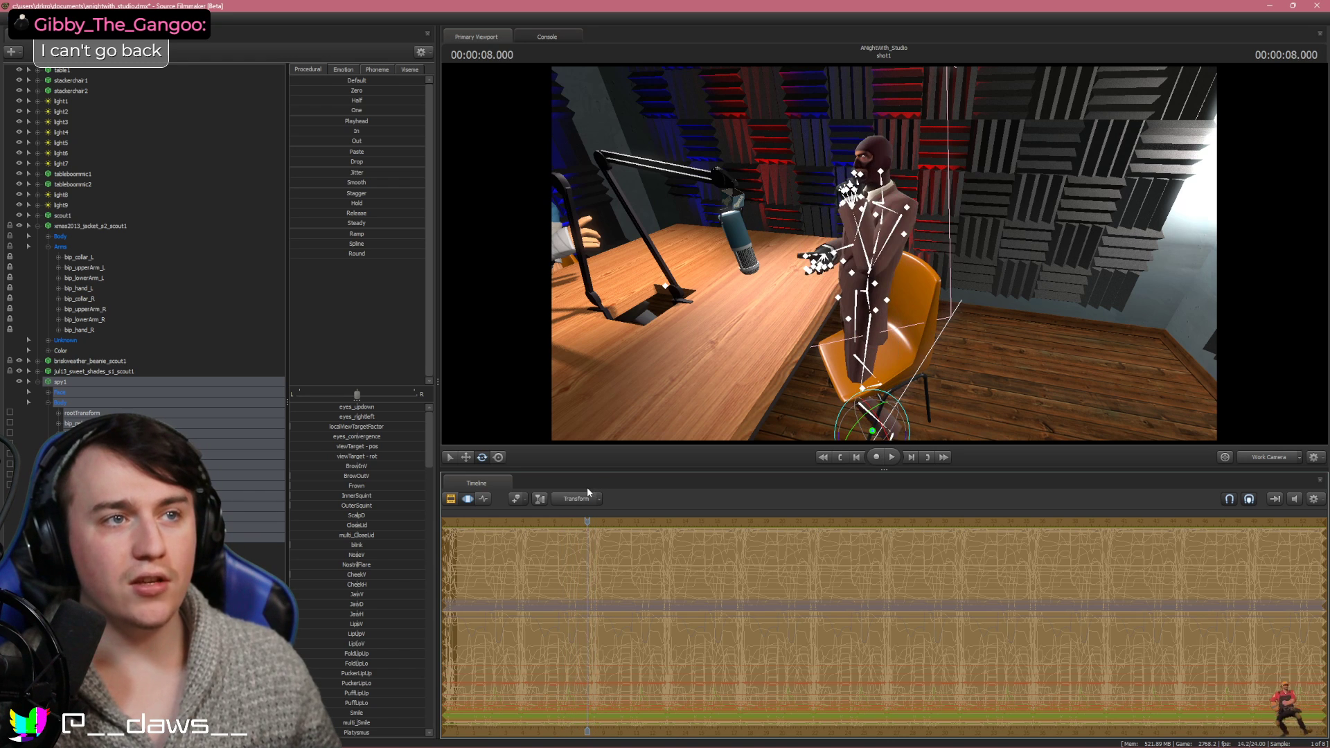
{"action": "left_click_drag", "start_coordinate": [588, 488], "coordinate": [581, 490]}
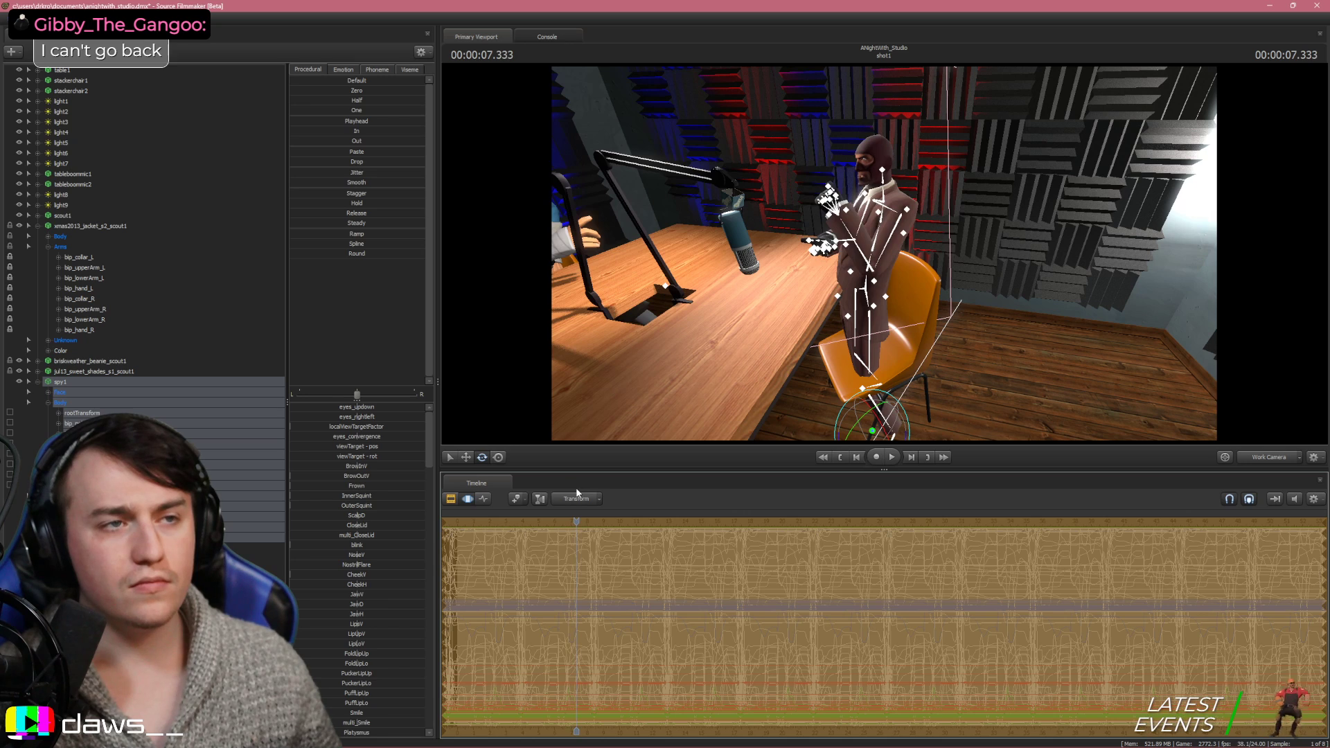
{"action": "left_click_drag", "start_coordinate": [576, 493], "coordinate": [571, 492]}
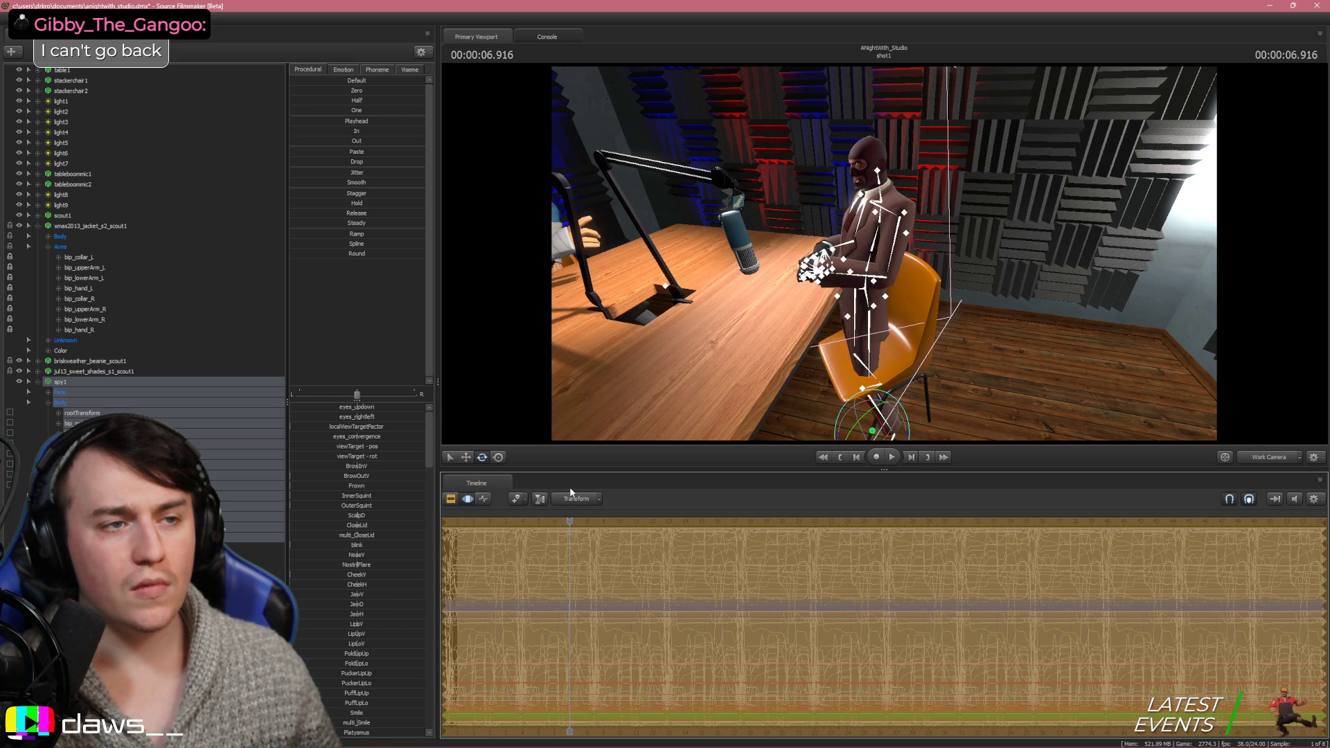
{"action": "key", "text": "w"}
{"action": "key", "text": "a"}
{"action": "mouse_move", "coordinate": [831, 277]}
{"action": "left_mouse_down"}
{"action": "mouse_move", "coordinate": [900, 298]}
{"action": "mouse_move", "coordinate": [906, 257]}
{"action": "mouse_move", "coordinate": [842, 267]}
{"action": "left_mouse_up"}
{"action": "key", "text": "s"}
{"action": "key", "text": "w"}
{"action": "key", "text": "d"}
{"action": "key", "text": "s"}
Move the playhead forward to about 7.9 seconds to check the Spy's pose there
{"action": "right_click", "coordinate": [56, 382]}
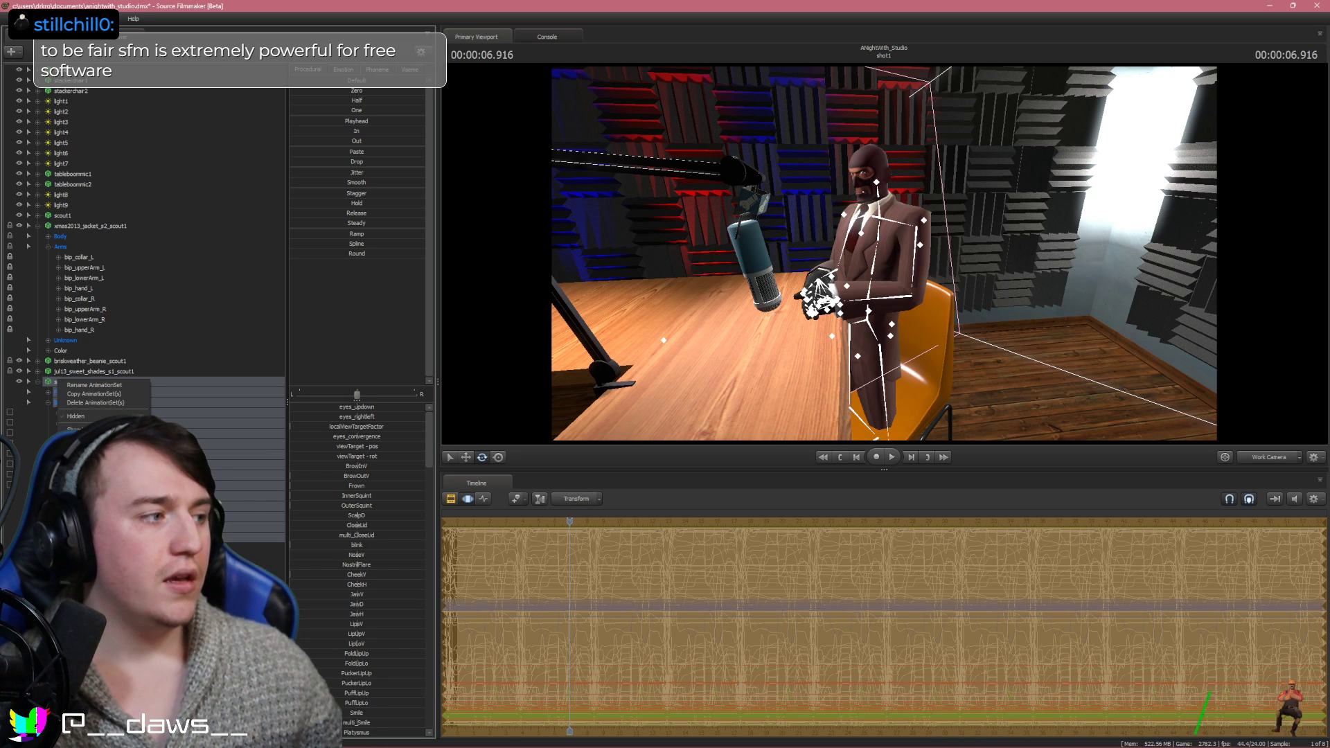
{"action": "left_click", "coordinate": [569, 518]}
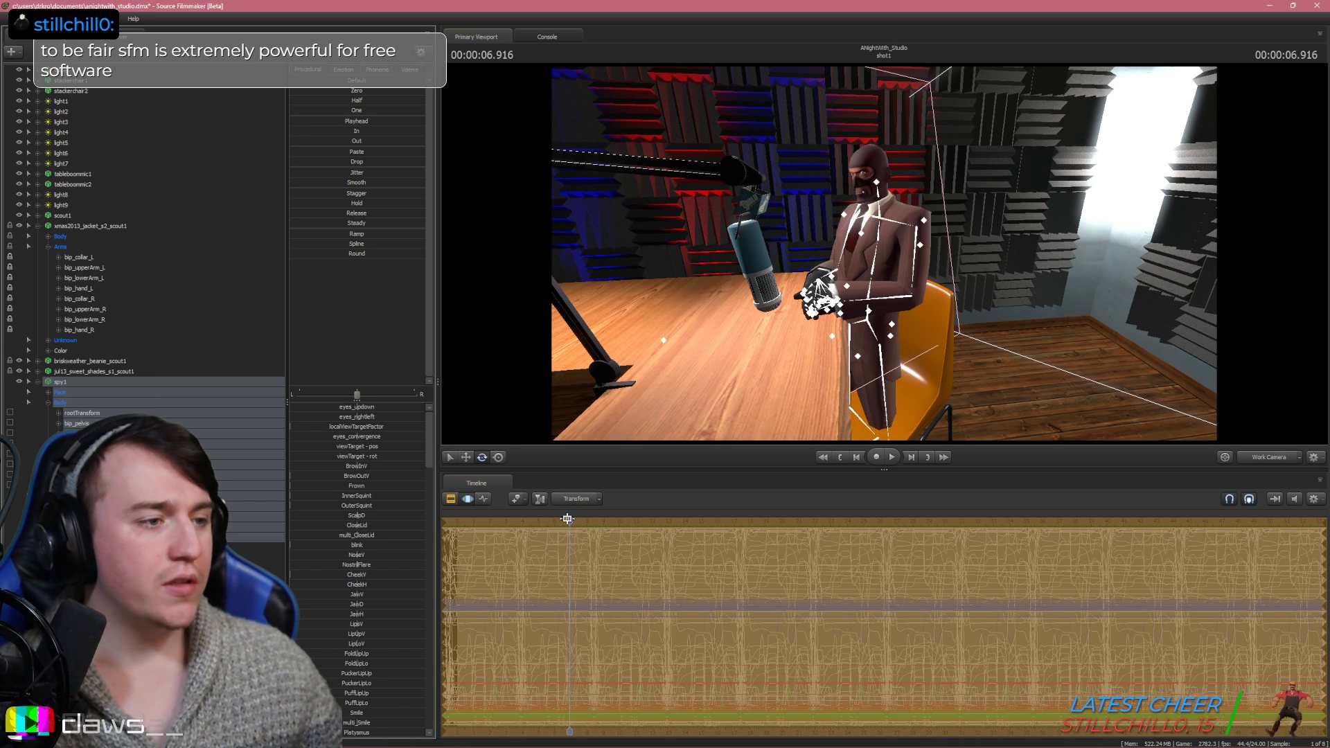
{"action": "left_click_drag", "start_coordinate": [569, 518], "coordinate": [587, 519]}
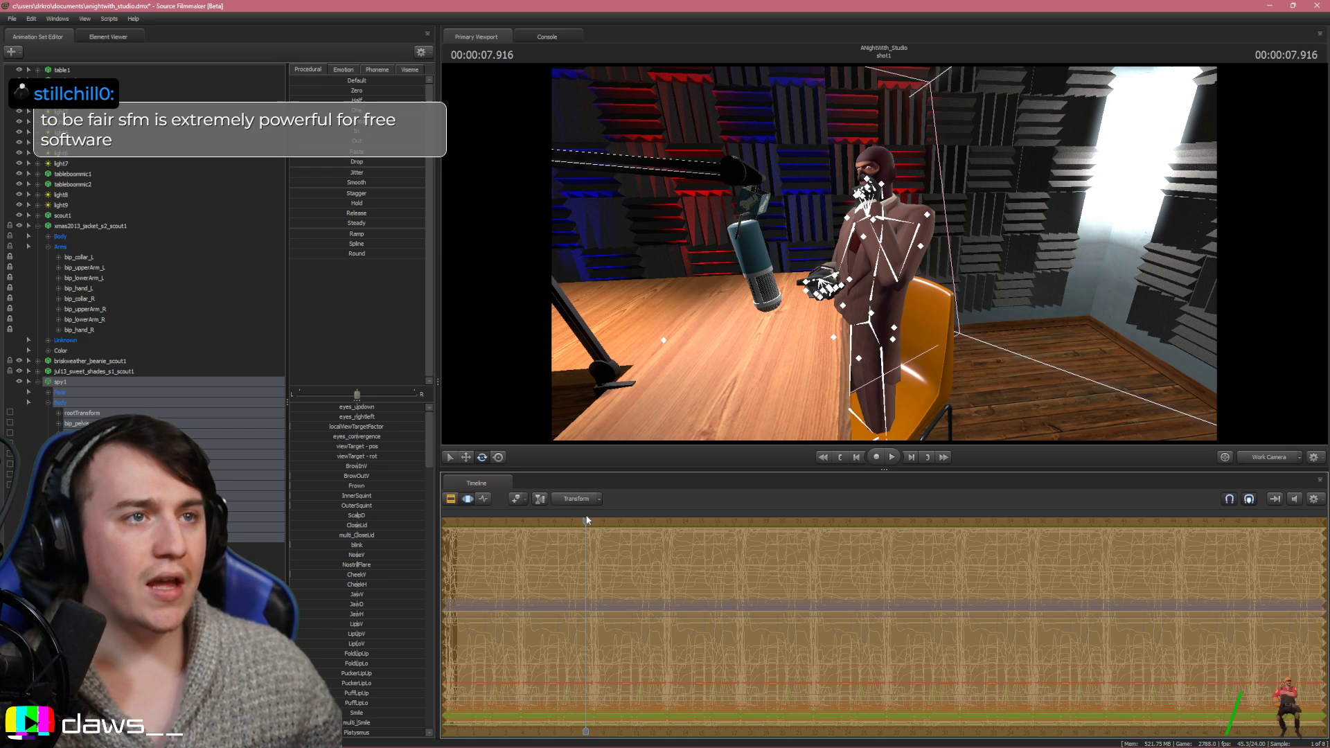
Start another sequence import for the Spy and preview taunt04
{"action": "right_click", "coordinate": [86, 389]}
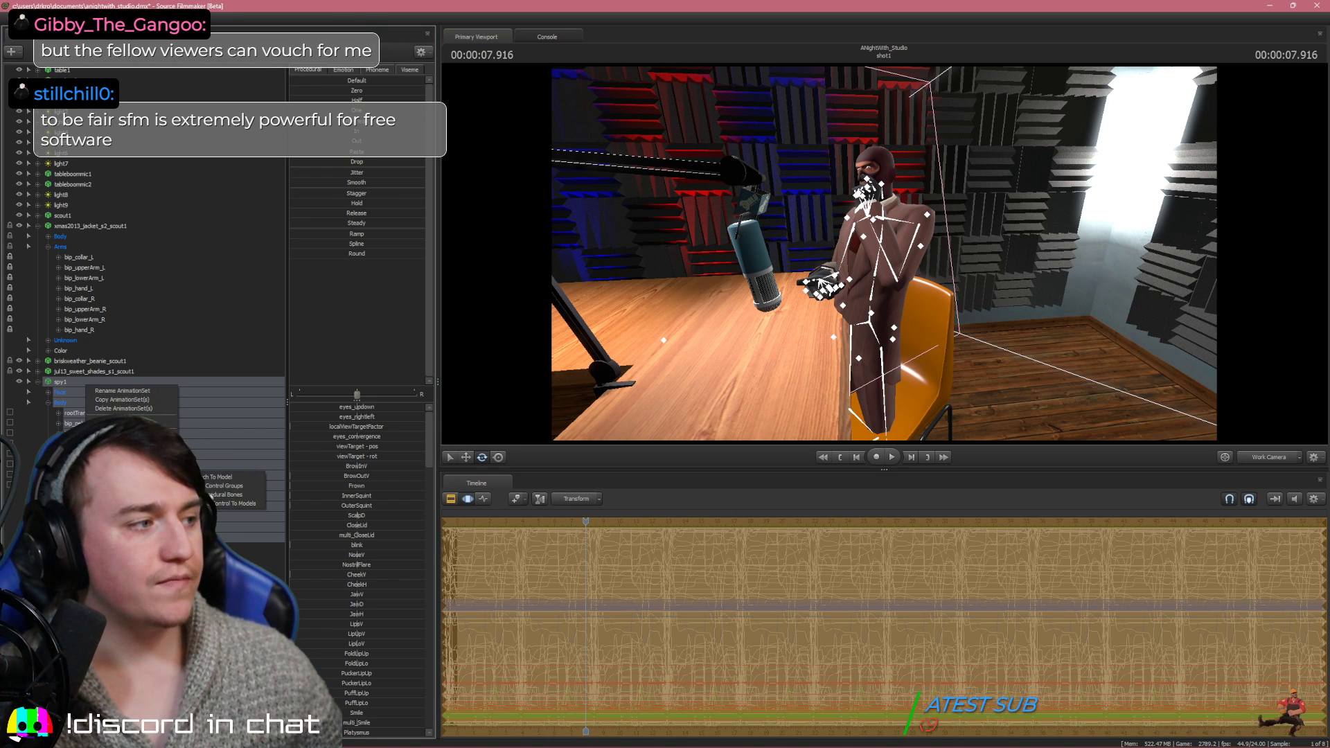
{"action": "mouse_move", "coordinate": [142, 468]}
{"action": "left_click", "coordinate": [207, 469]}
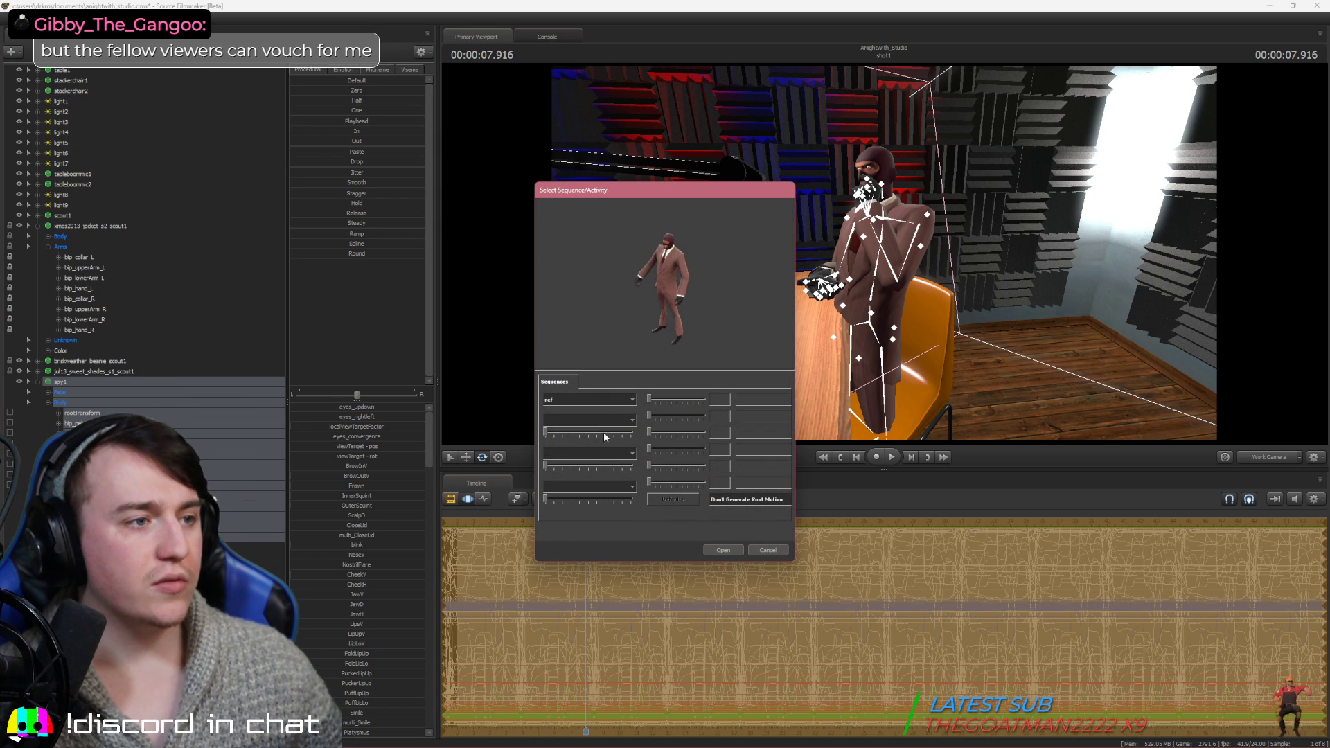
{"action": "scroll", "coordinate": [615, 459], "scroll_direction": "down", "scroll_amount": 5}
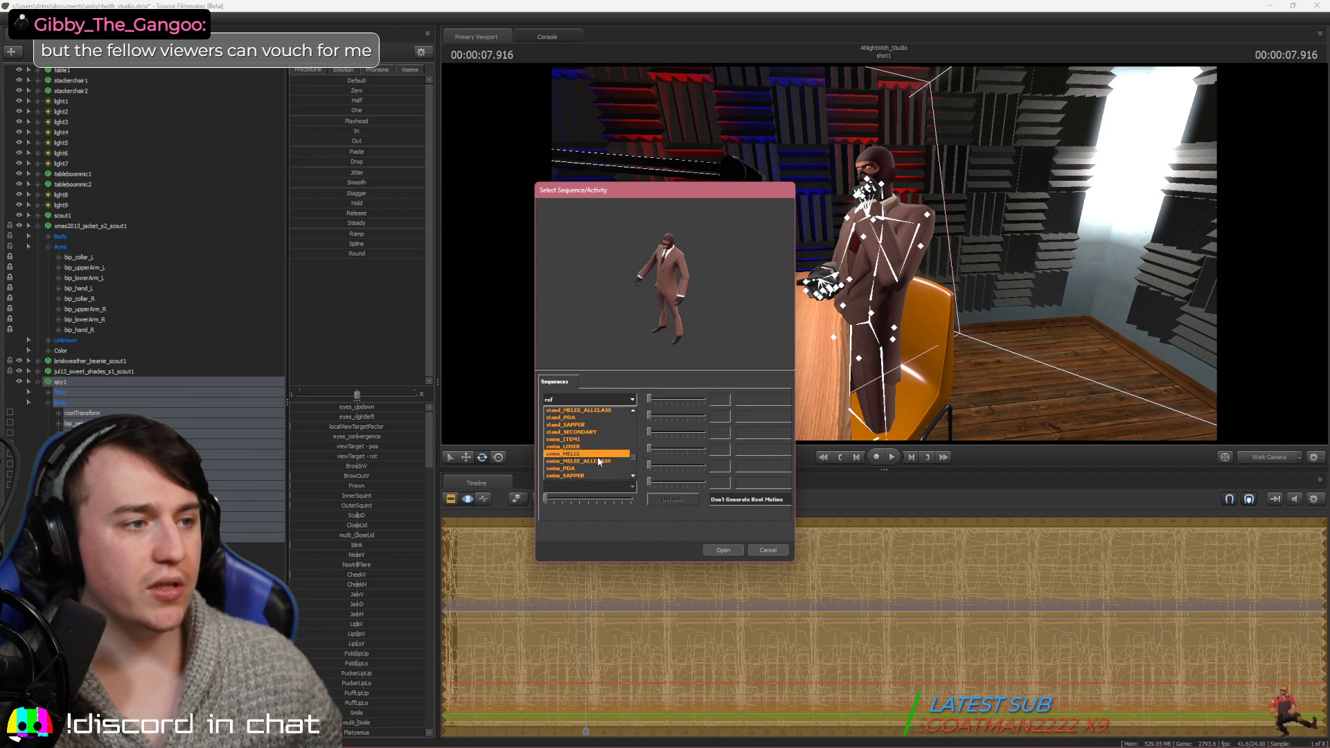
{"action": "left_click", "coordinate": [567, 454]}
{"action": "left_click", "coordinate": [568, 454]}
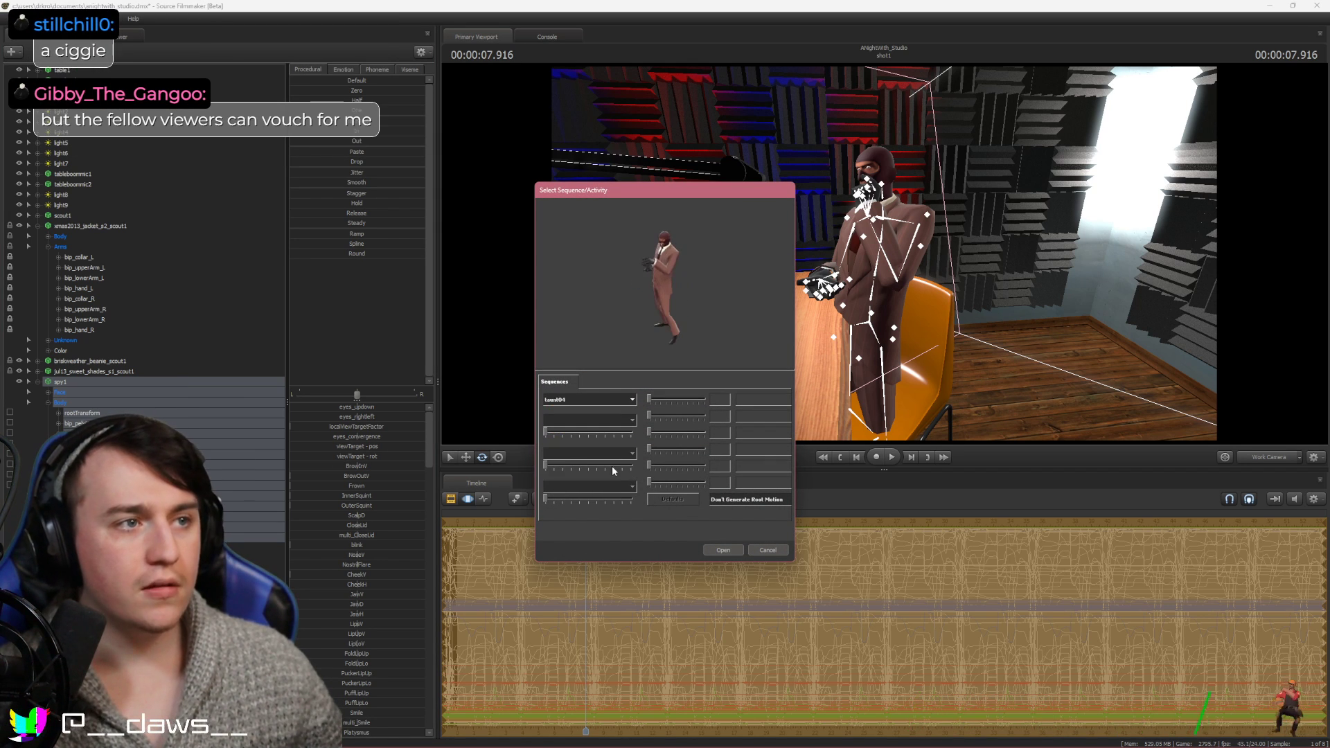
Preview the taunt05, taunt06 and taunt_brutallegend sequences
{"action": "left_click", "coordinate": [577, 400]}
{"action": "left_click", "coordinate": [562, 461]}
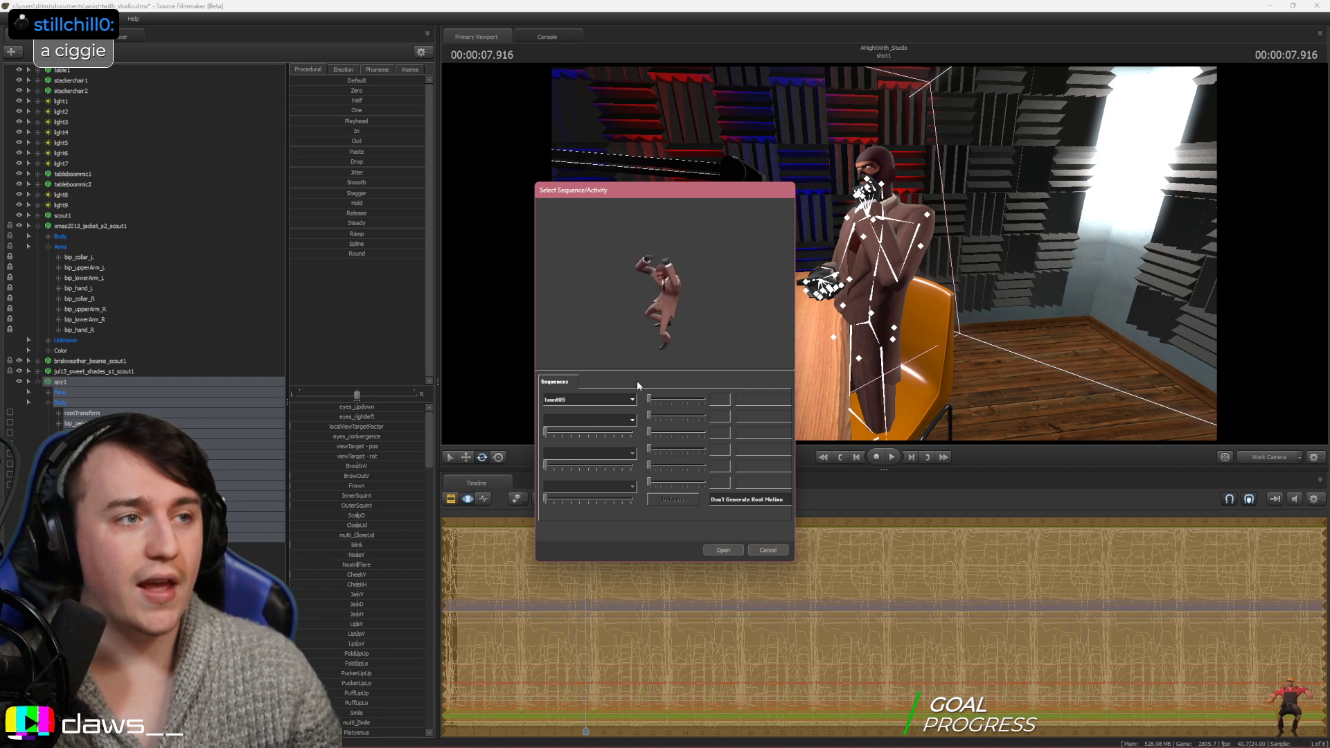
{"action": "left_click", "coordinate": [601, 417]}
{"action": "left_click", "coordinate": [569, 469]}
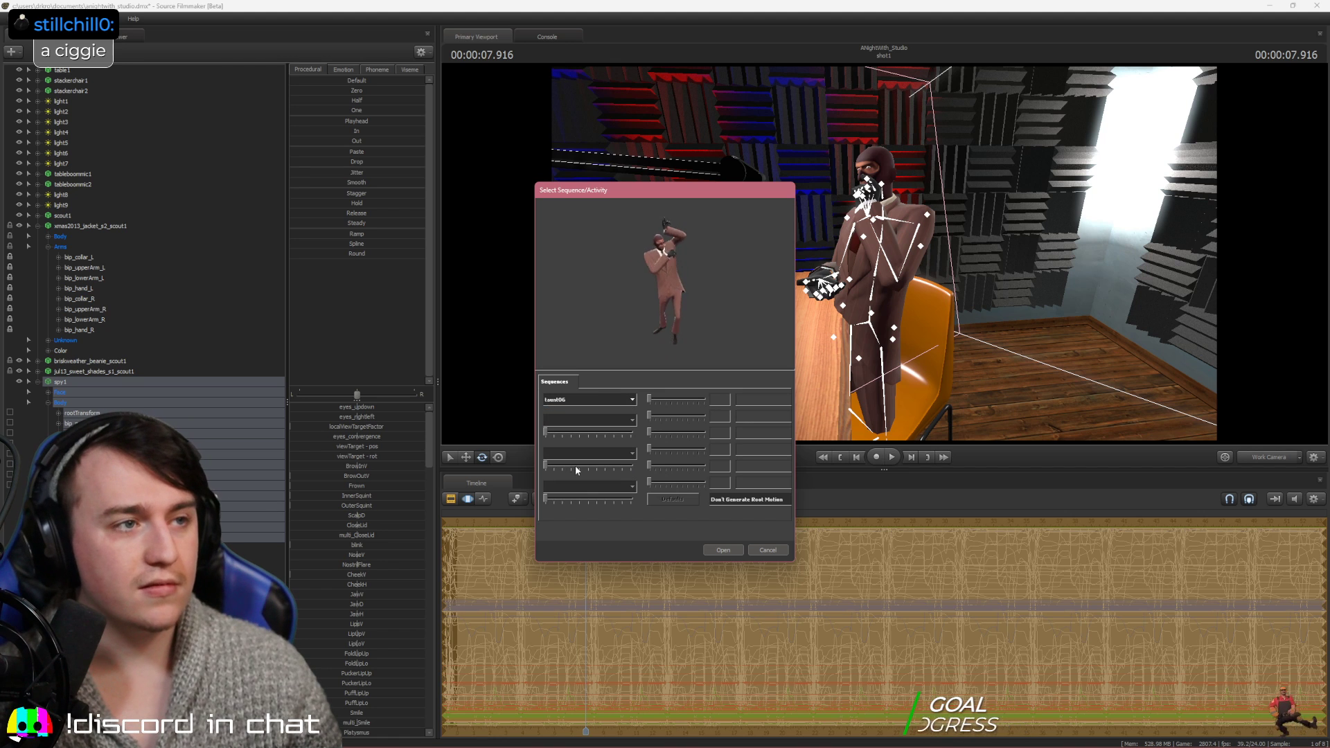
{"action": "left_click", "coordinate": [582, 401]}
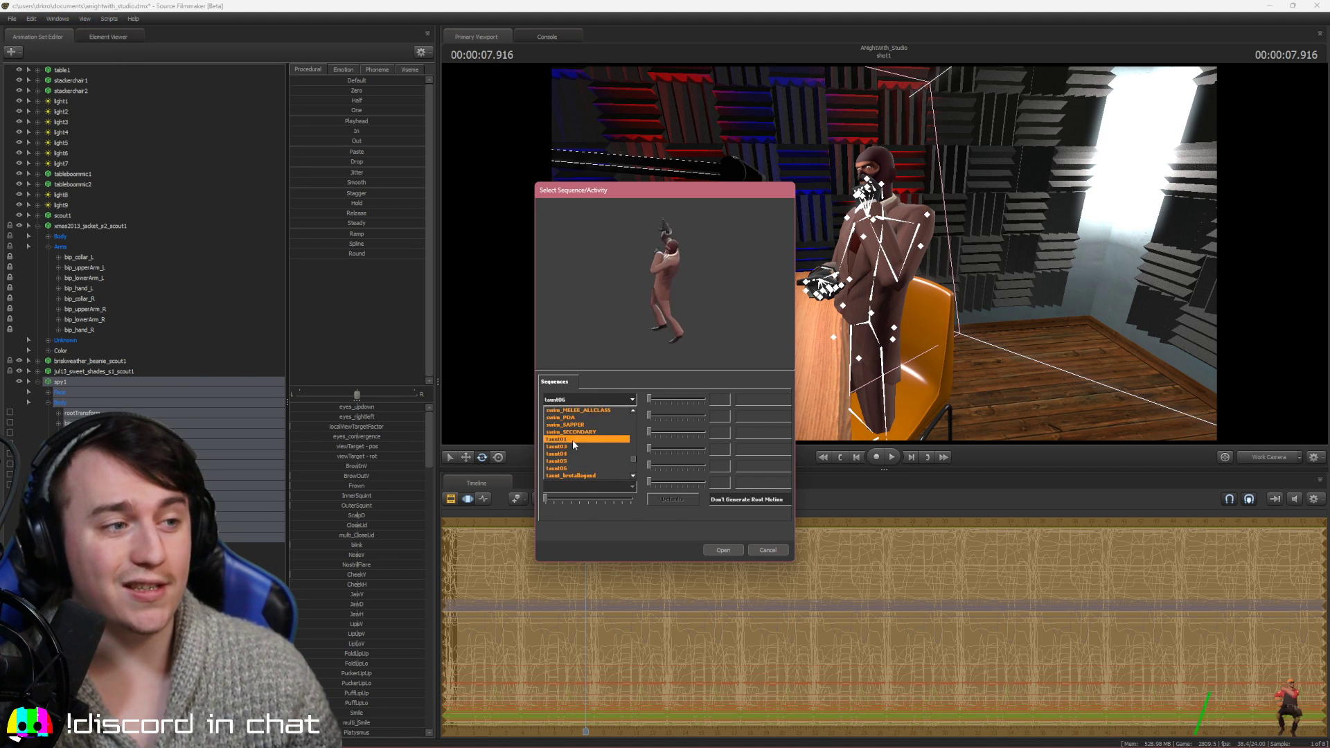
{"action": "left_click", "coordinate": [574, 469]}
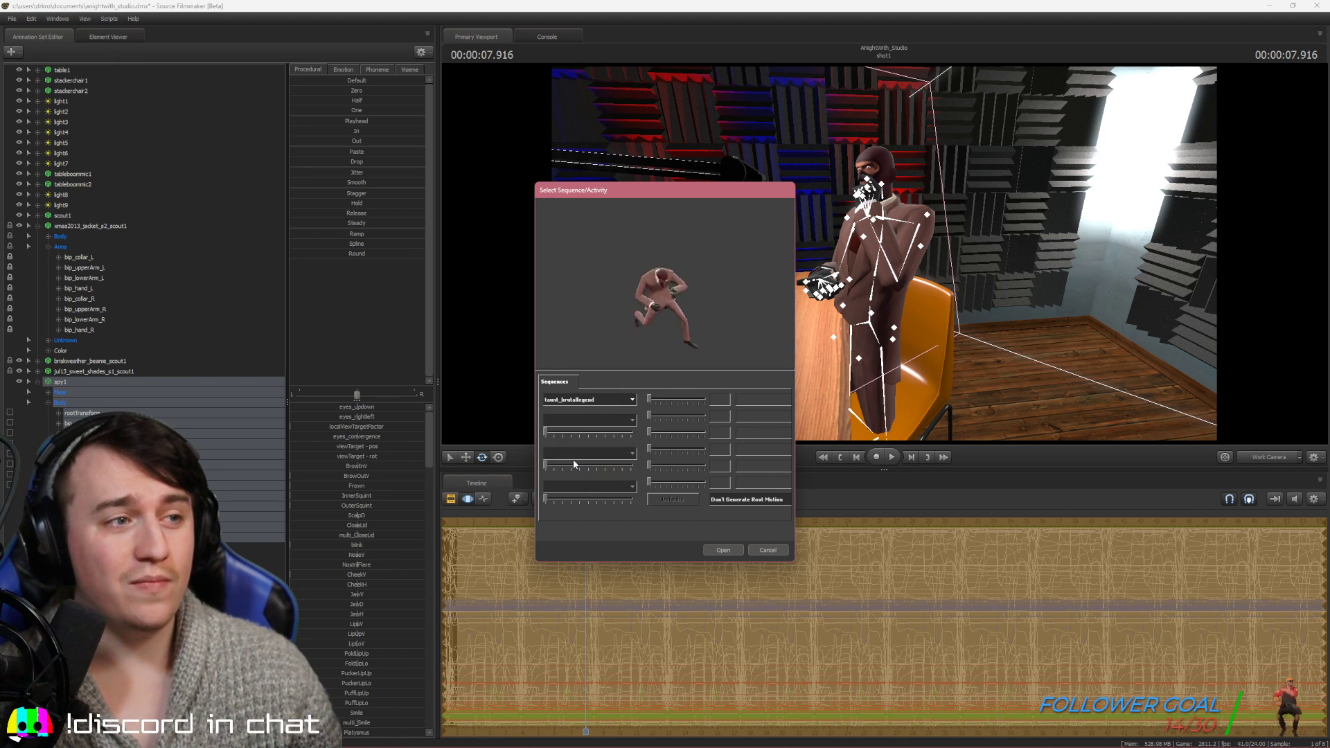
Choose the taunt_buy_a_life sequence and import it onto the Spy
{"action": "left_click", "coordinate": [584, 400]}
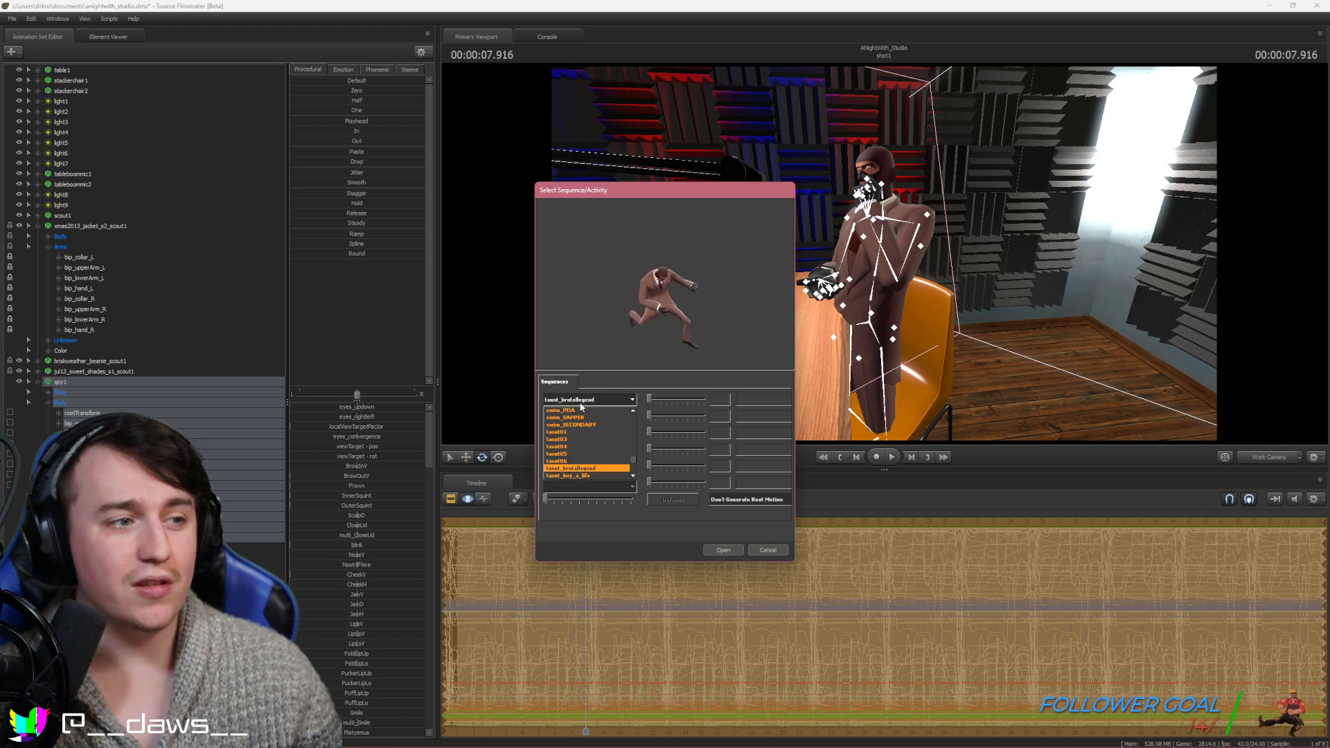
{"action": "left_click", "coordinate": [578, 477]}
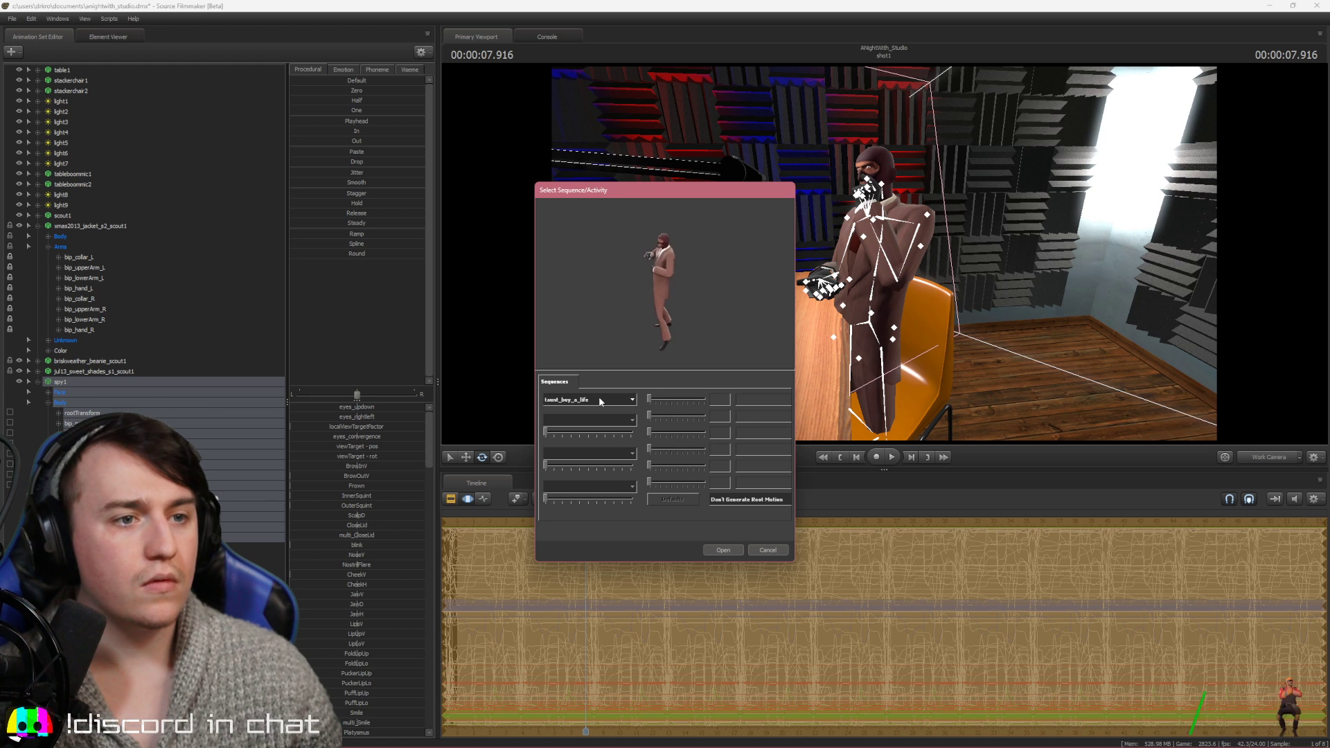
{"action": "left_click", "coordinate": [721, 549]}
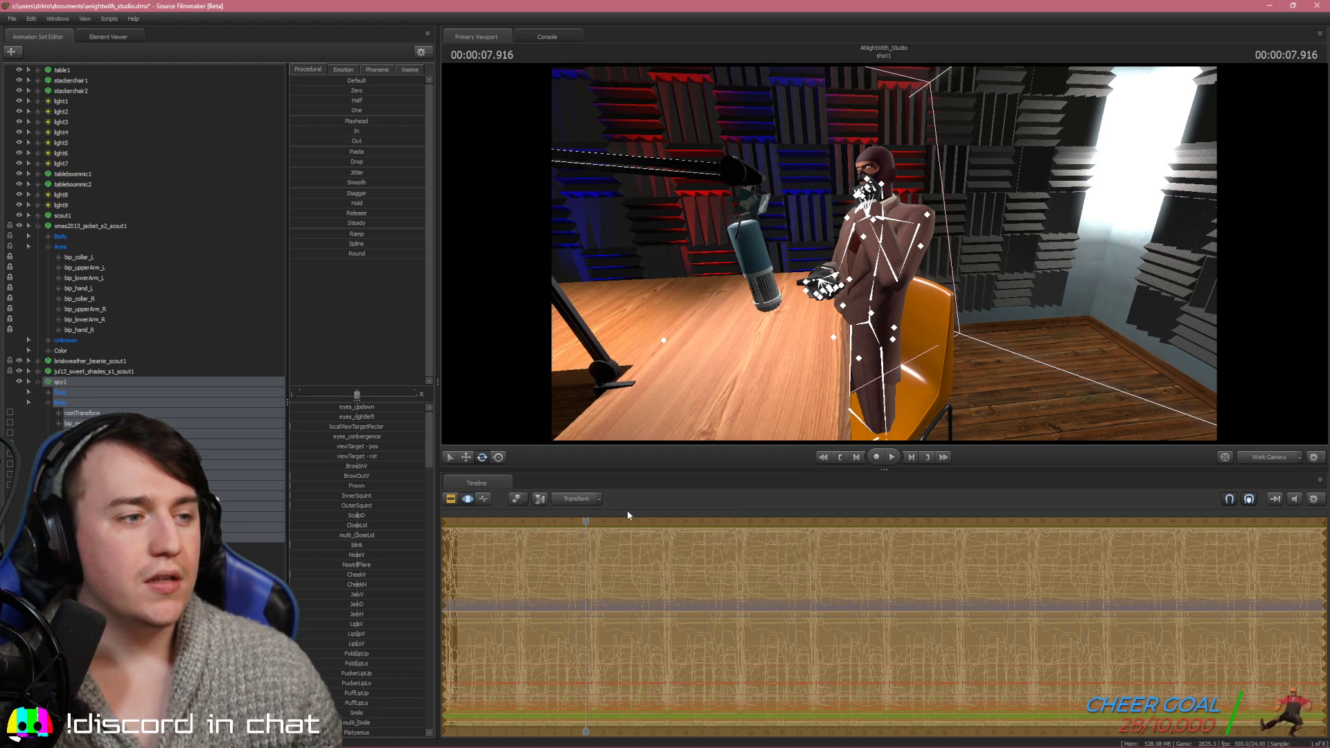
Scrub through the newly imported Spy animation to about 13.4 seconds and examine his pose from the front
{"action": "left_click_drag", "start_coordinate": [586, 521], "coordinate": [626, 506]}
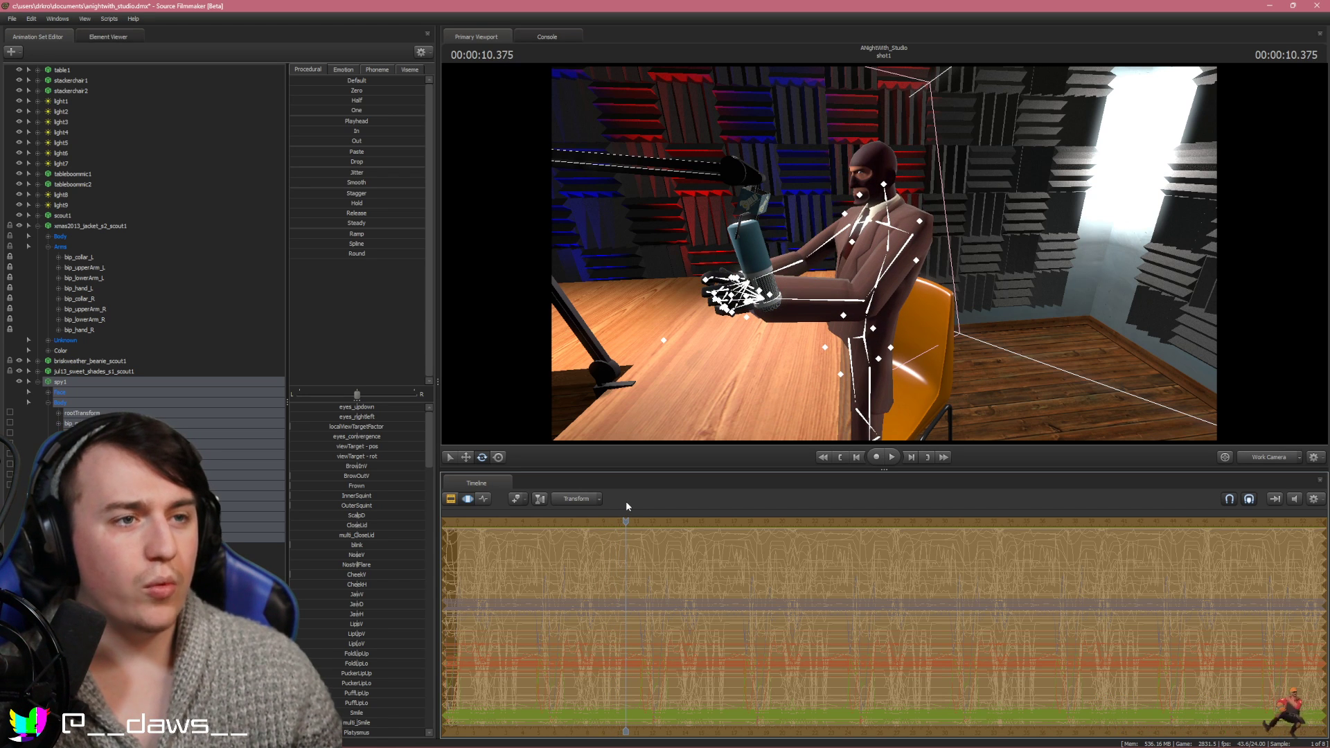
{"action": "left_click_drag", "start_coordinate": [625, 501], "coordinate": [676, 490]}
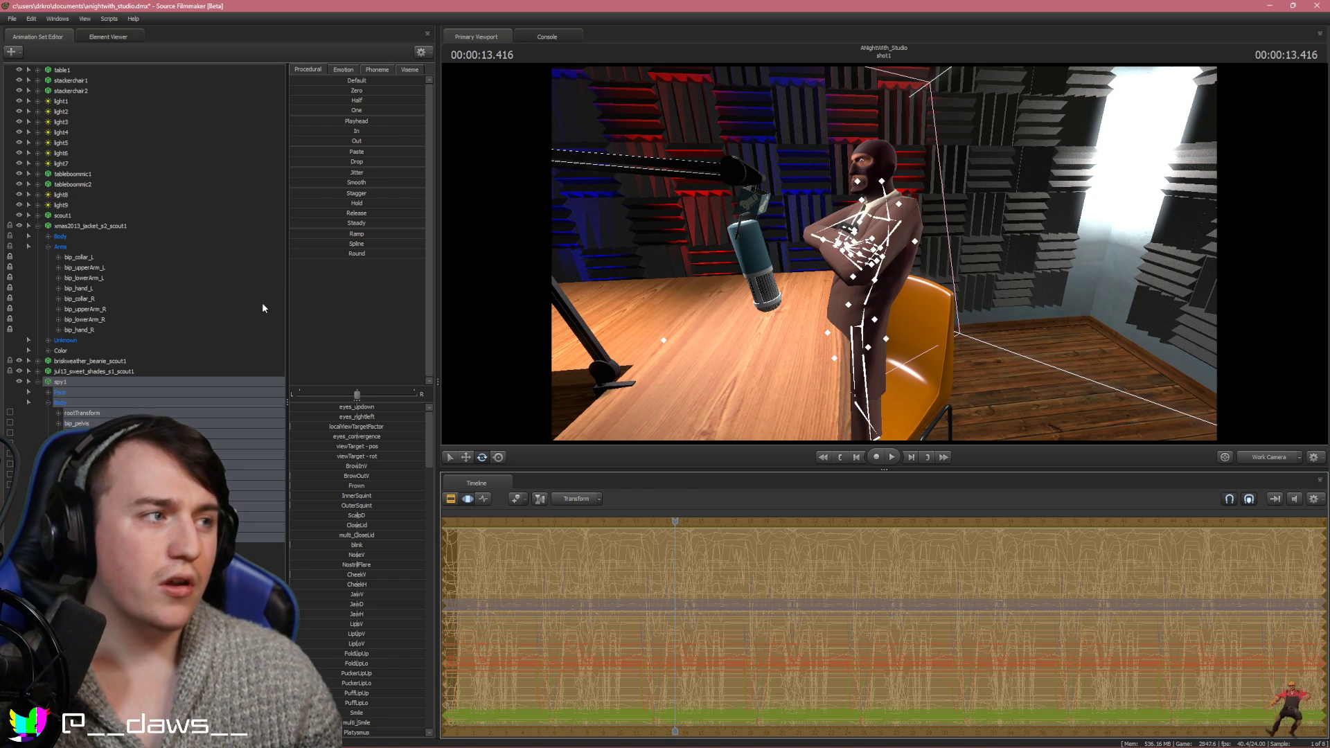
{"action": "left_click", "coordinate": [235, 302]}
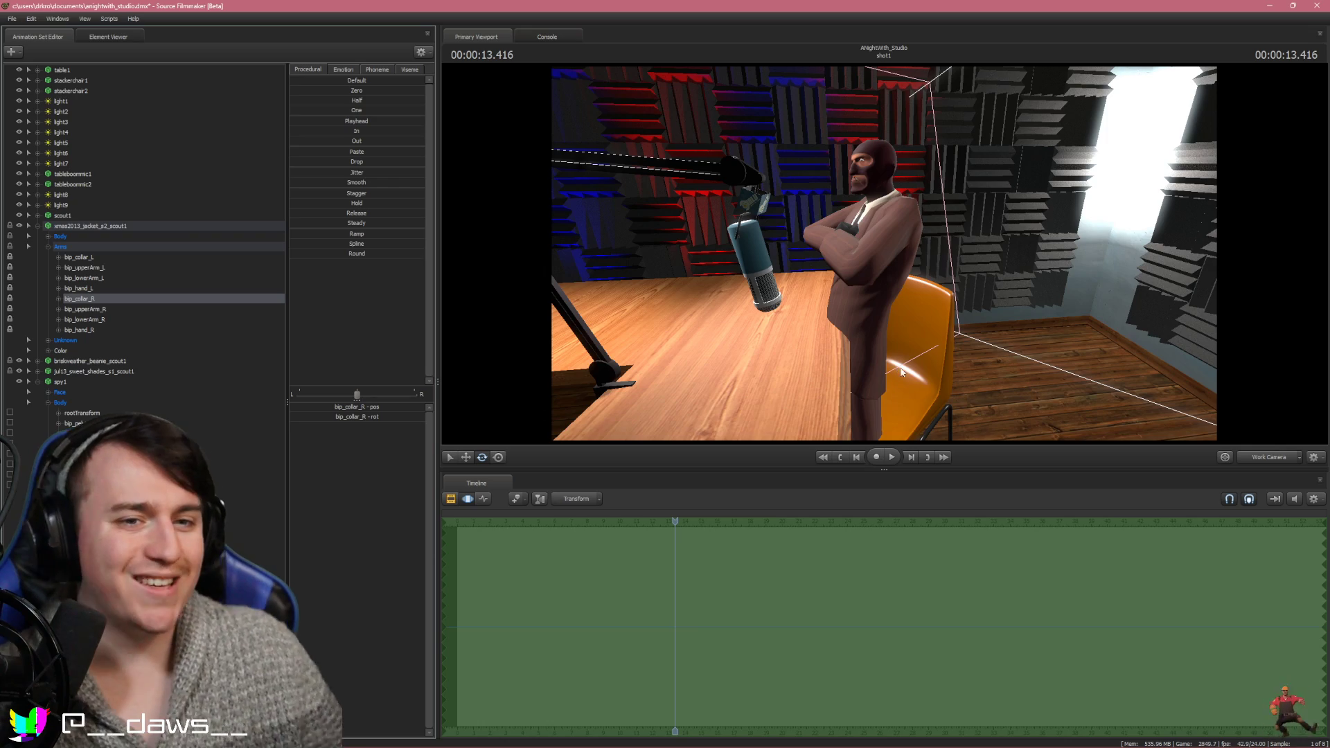
{"action": "key", "text": "w"}
{"action": "mouse_move", "coordinate": [902, 373]}
{"action": "left_mouse_down"}
{"action": "mouse_move", "coordinate": [917, 371]}
{"action": "mouse_move", "coordinate": [892, 385]}
{"action": "mouse_move", "coordinate": [898, 370]}
{"action": "left_mouse_up"}
{"action": "key", "text": "s"}
{"action": "key", "text": "w"}
{"action": "key", "text": "s"}
{"action": "key", "text": "w"}
{"action": "key", "text": "s"}
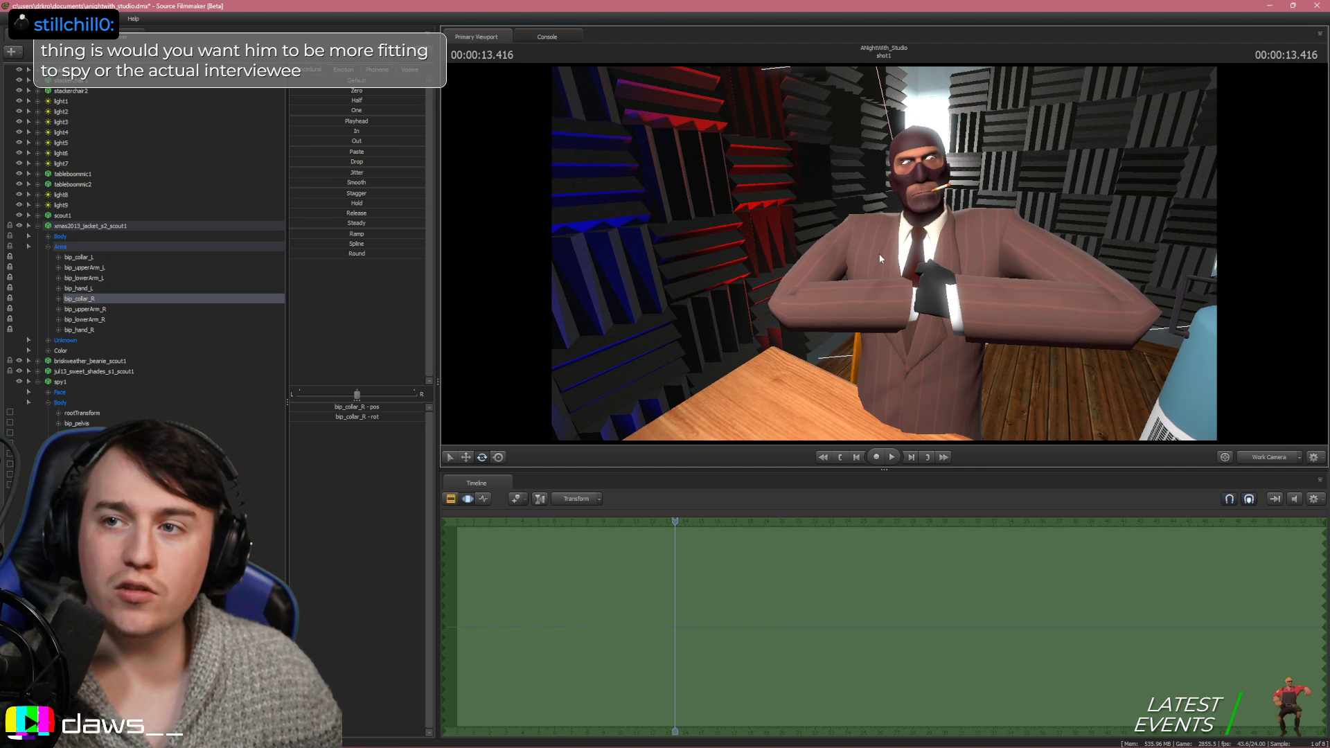
Check the Spy's pose in a view with Scout across the table and from his side
{"action": "left_click_drag", "start_coordinate": [872, 258], "coordinate": [804, 266]}
{"action": "key", "text": "s"}
{"action": "key", "text": "d"}
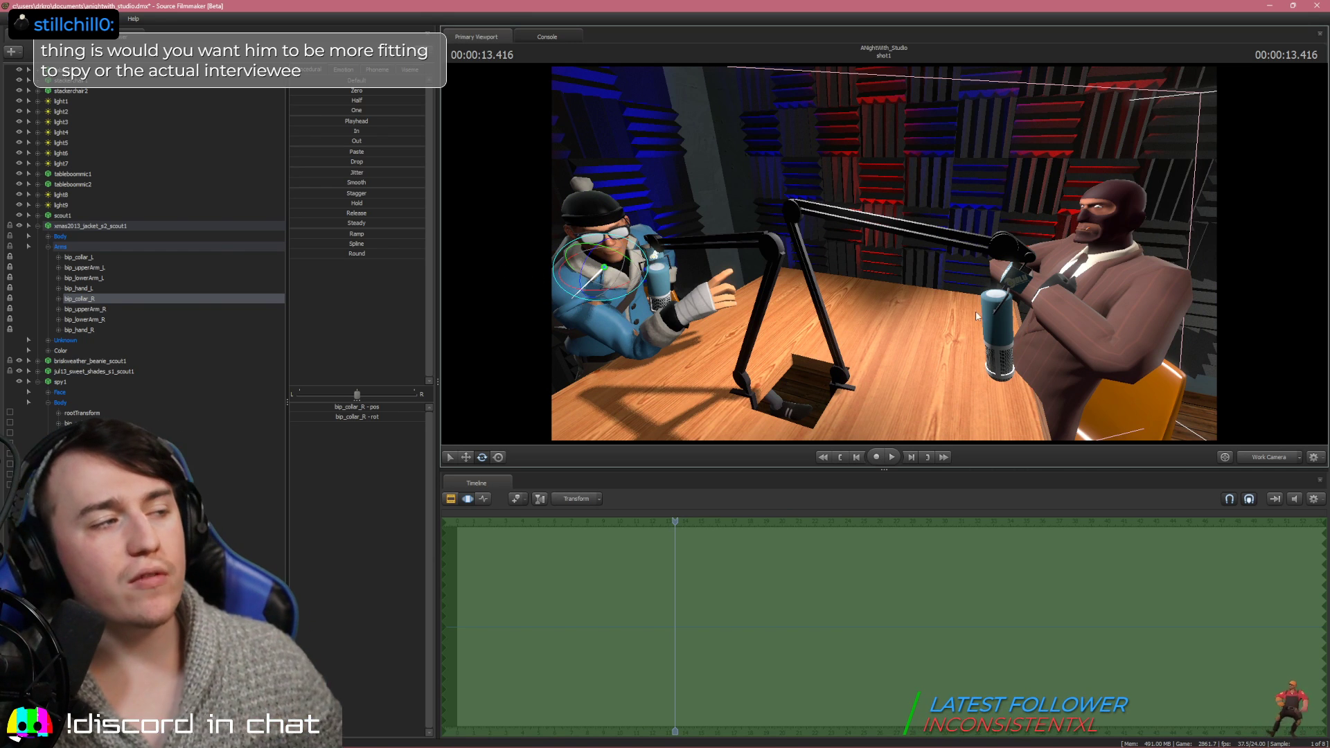
{"action": "key", "text": "d"}
{"action": "left_click_drag", "start_coordinate": [859, 261], "coordinate": [932, 263]}
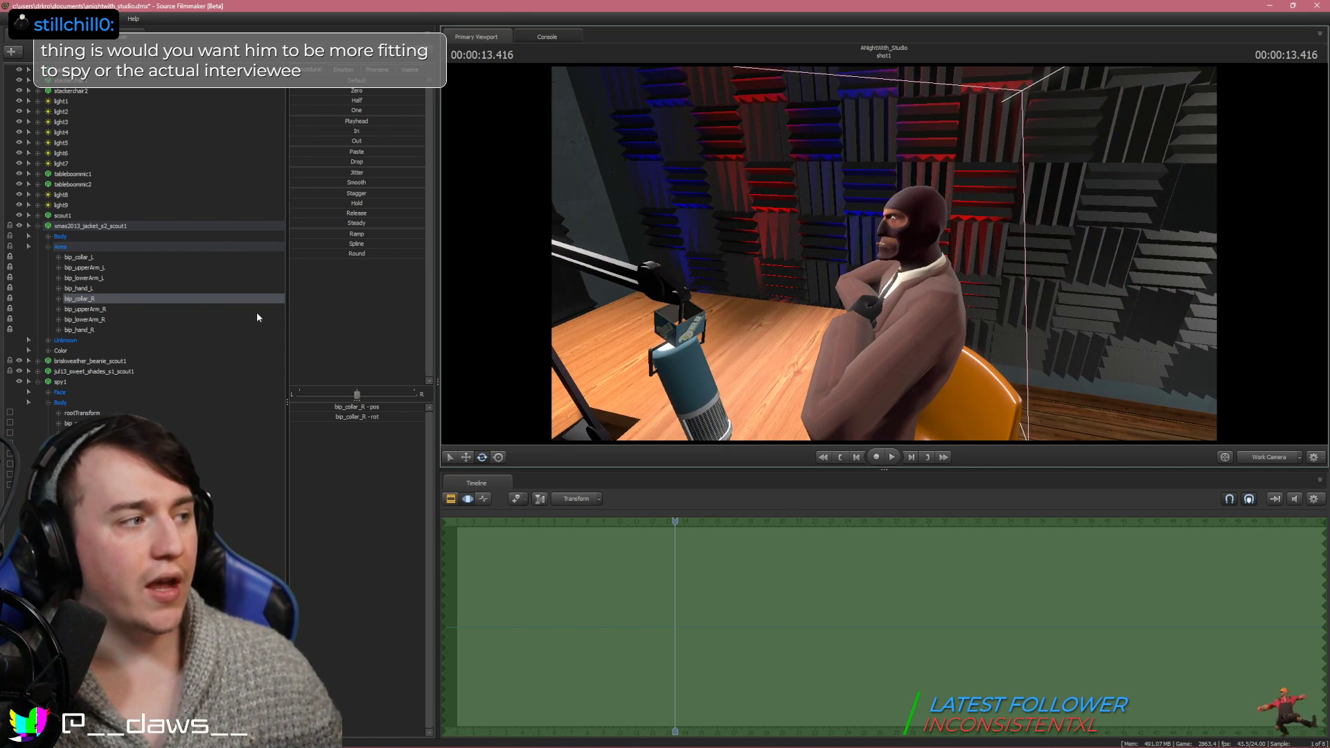
Open the sequence import for spy1 again and preview taunt_conga
{"action": "left_click", "coordinate": [61, 381]}
{"action": "right_click", "coordinate": [61, 381]}
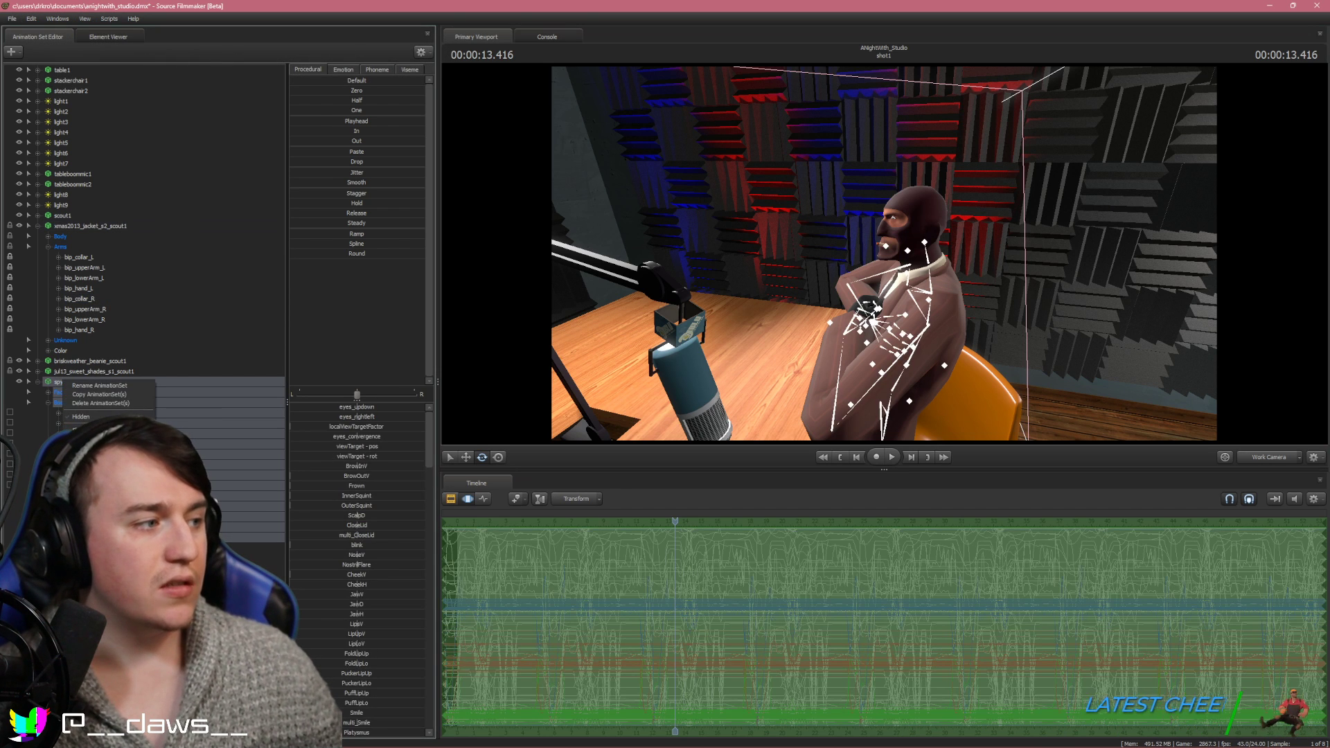
{"action": "mouse_move", "coordinate": [94, 493]}
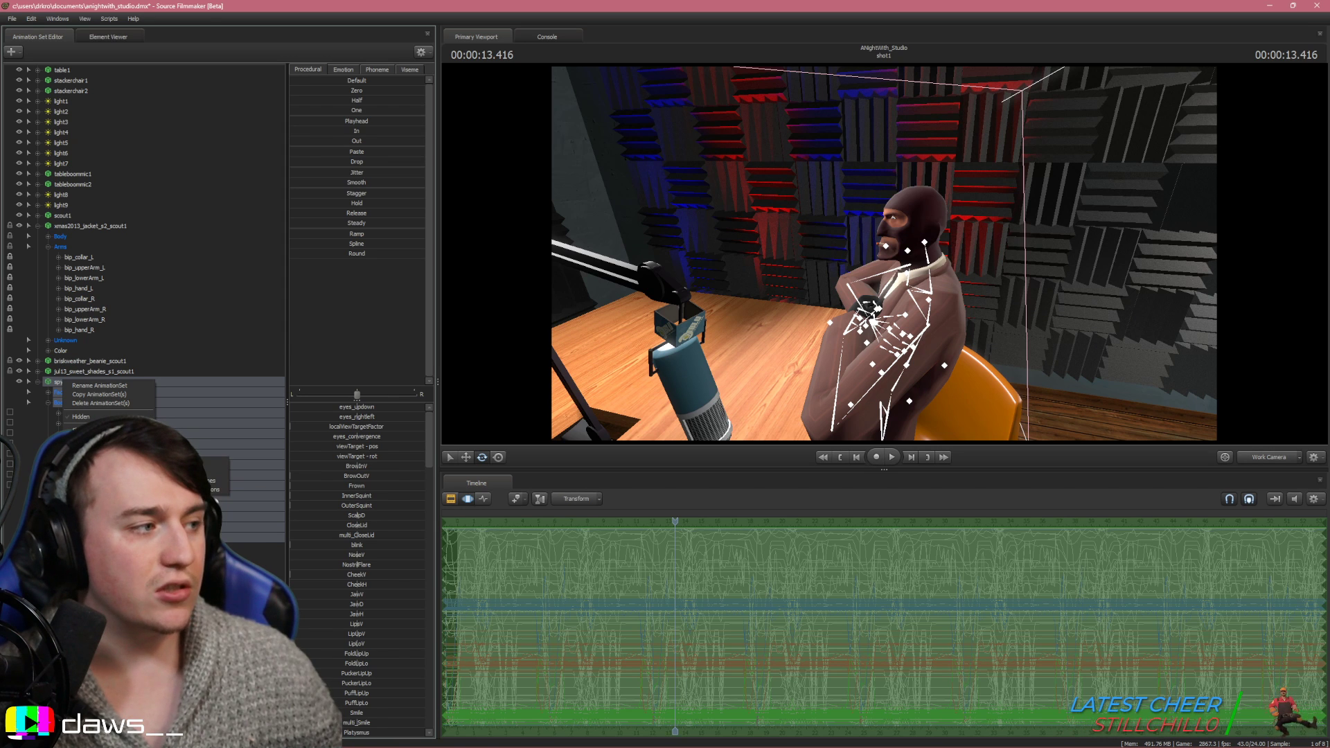
{"action": "left_click", "coordinate": [180, 471]}
{"action": "left_click", "coordinate": [615, 454]}
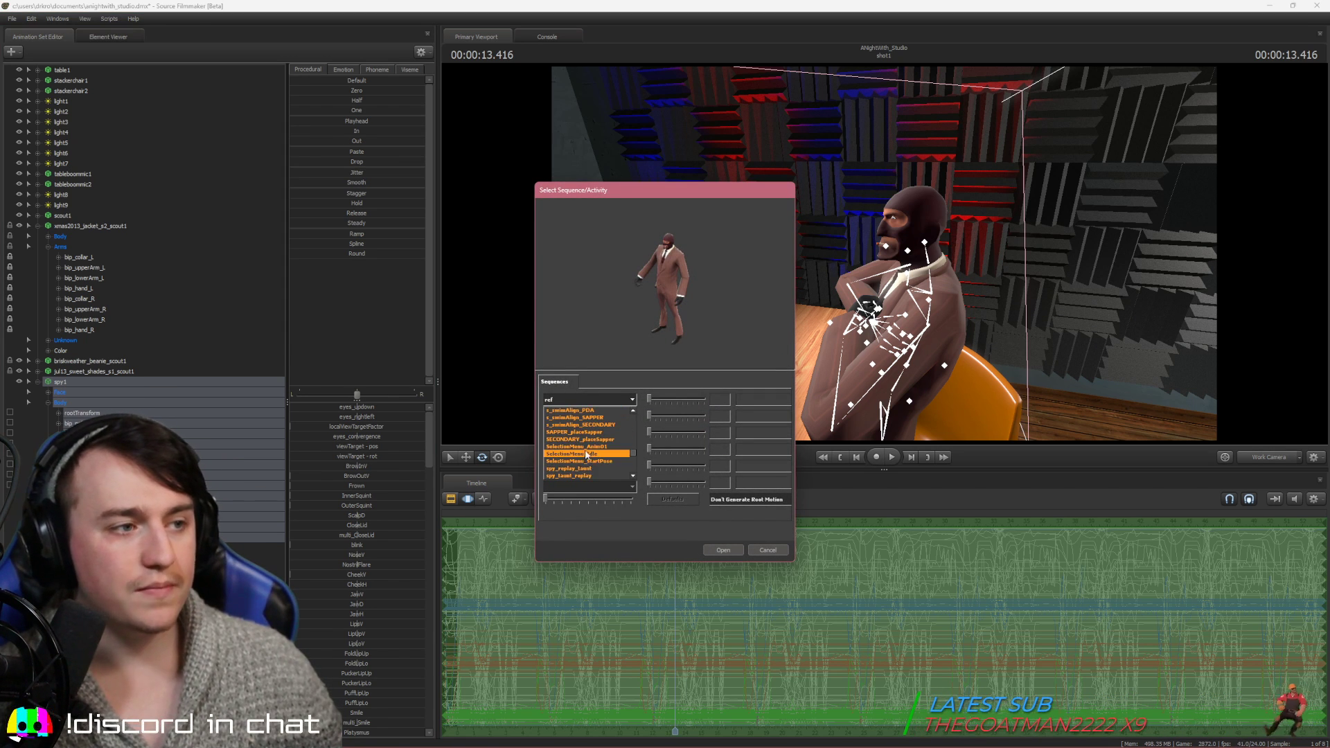
{"action": "scroll", "coordinate": [586, 449], "scroll_direction": "down", "scroll_amount": 5}
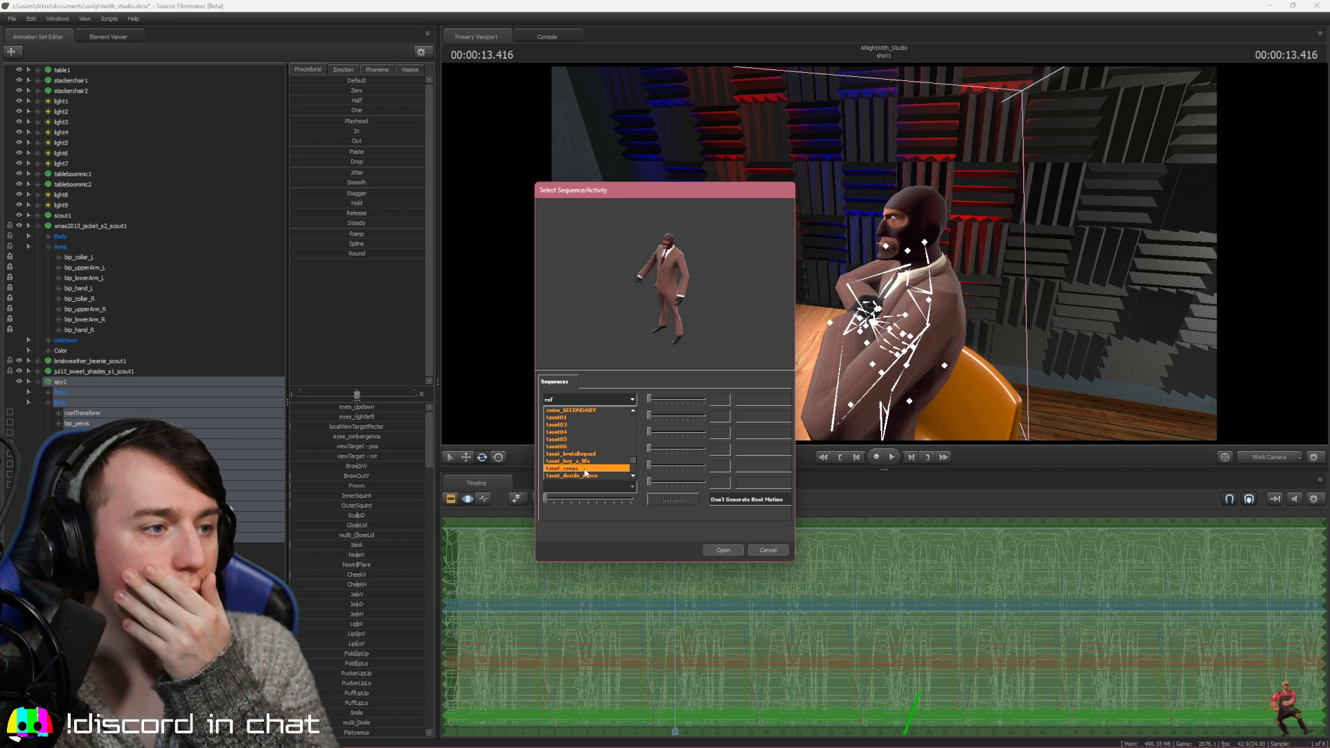
{"action": "left_click", "coordinate": [585, 469]}
Choose the taunt_dosido_dance sequence and import it onto the Spy
{"action": "left_click", "coordinate": [588, 400]}
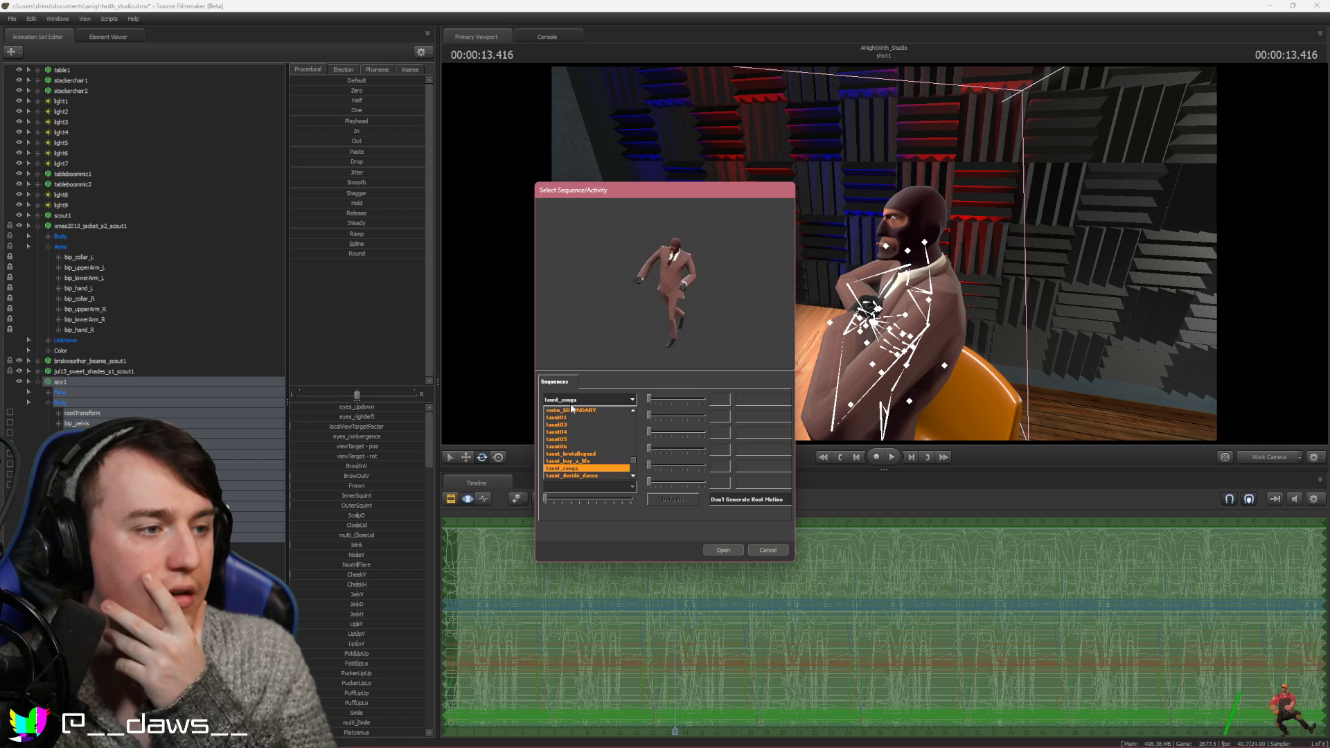
{"action": "left_click", "coordinate": [584, 473]}
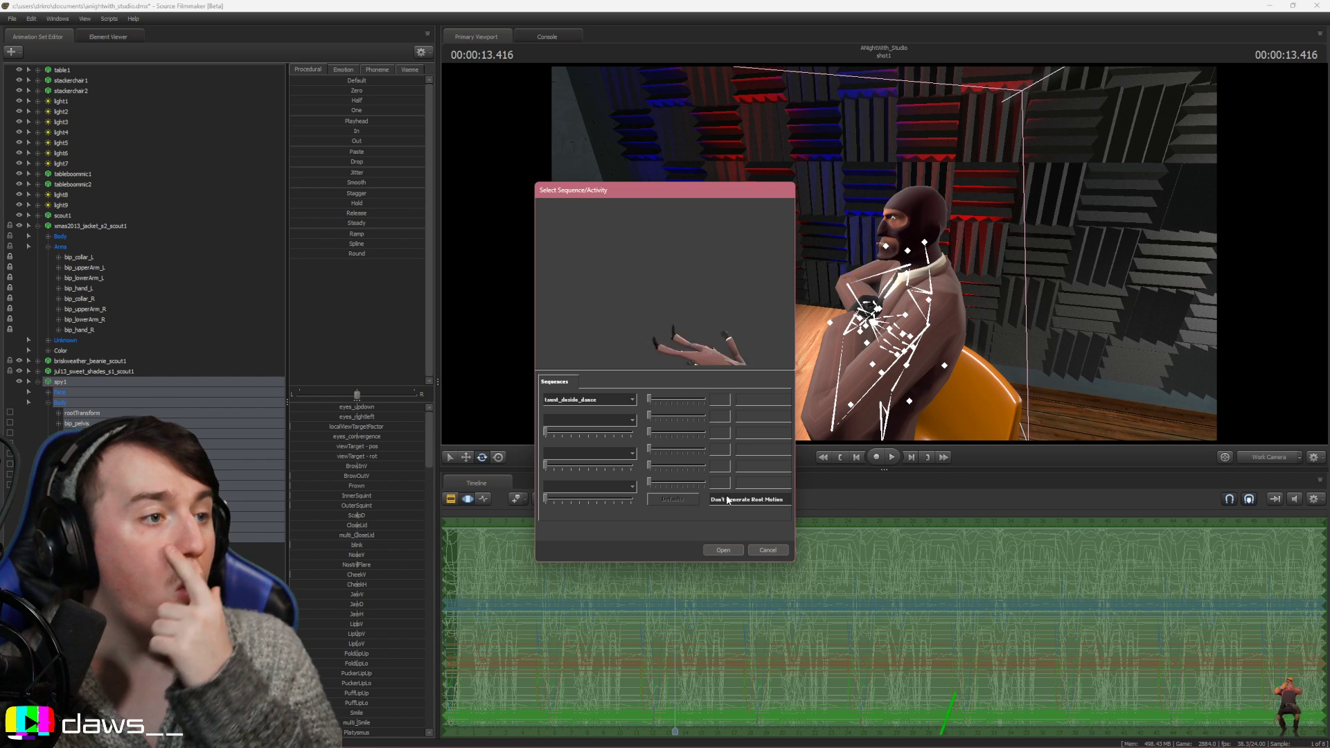
{"action": "left_click", "coordinate": [722, 550]}
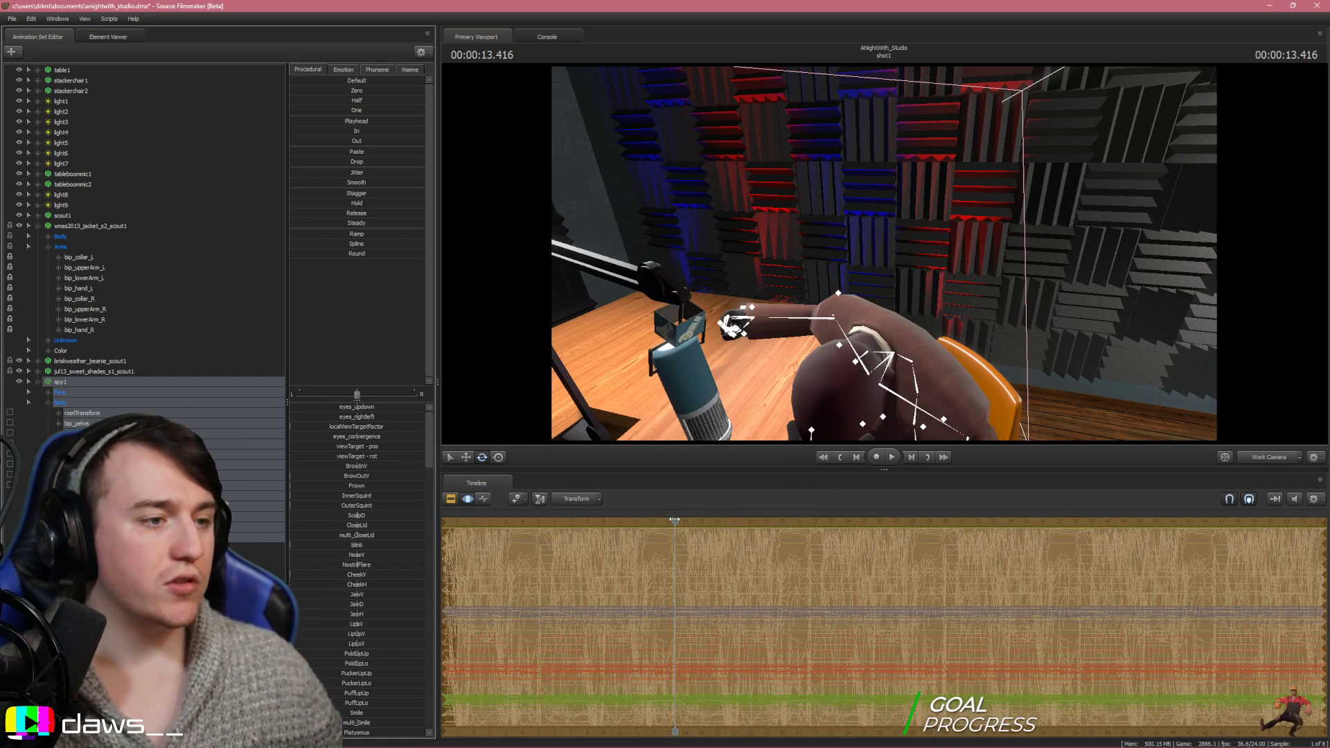
Scrub the Spy's dance animation to about 20.9 seconds and frame him standing beside the table
{"action": "left_click_drag", "start_coordinate": [675, 520], "coordinate": [796, 494]}
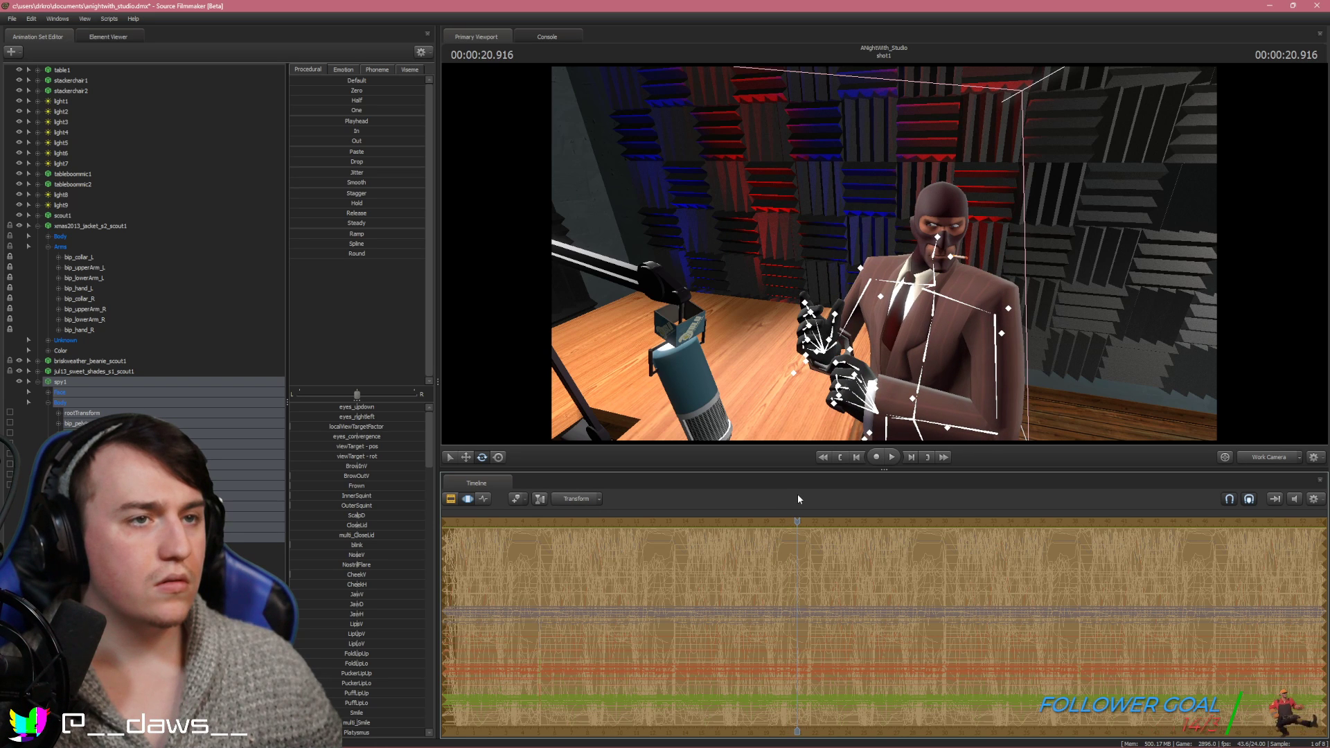
{"action": "key", "text": "w"}
{"action": "mouse_move", "coordinate": [1095, 345]}
{"action": "left_mouse_down"}
{"action": "mouse_move", "coordinate": [1095, 381]}
{"action": "mouse_move", "coordinate": [1088, 368]}
{"action": "left_mouse_up"}
{"action": "key", "text": "s"}
{"action": "key", "text": "w"}
{"action": "key", "text": "s"}
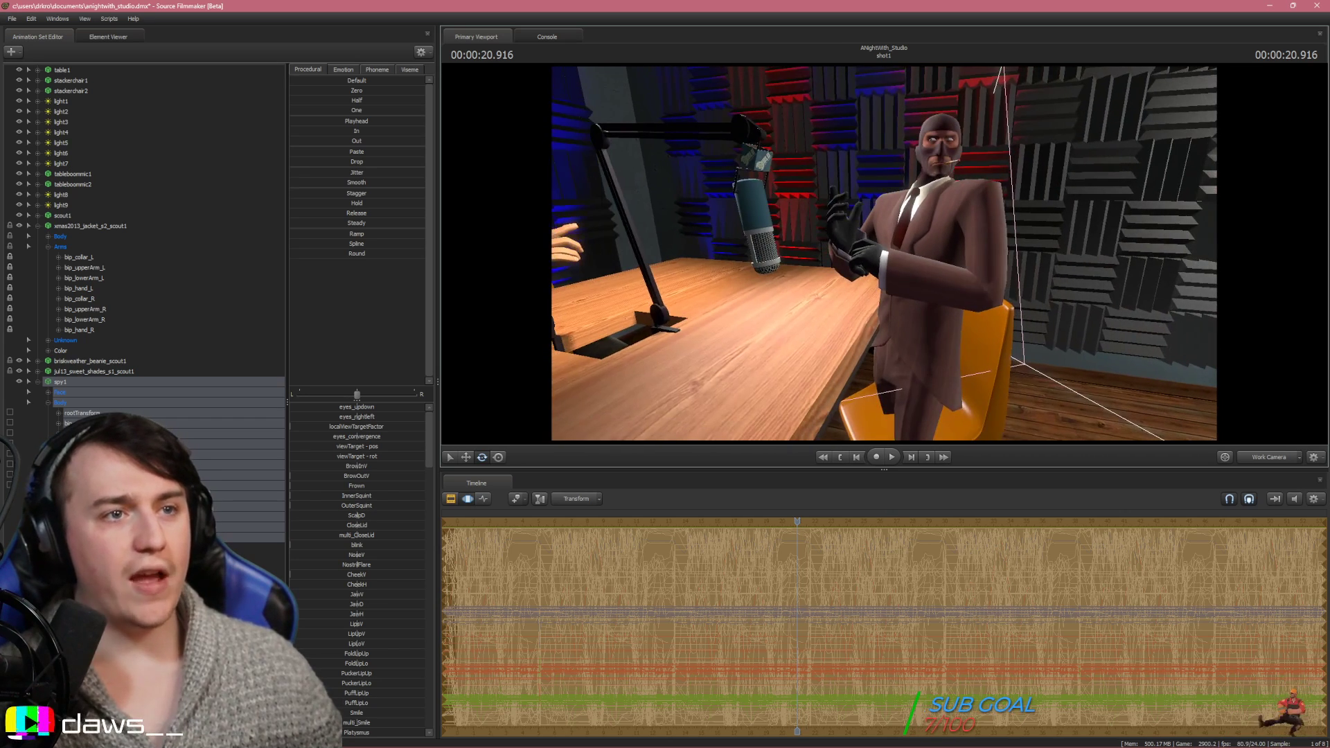
Check the Spy's pose through camera1, then return to the Work Camera
{"action": "key", "text": "ctrl"}
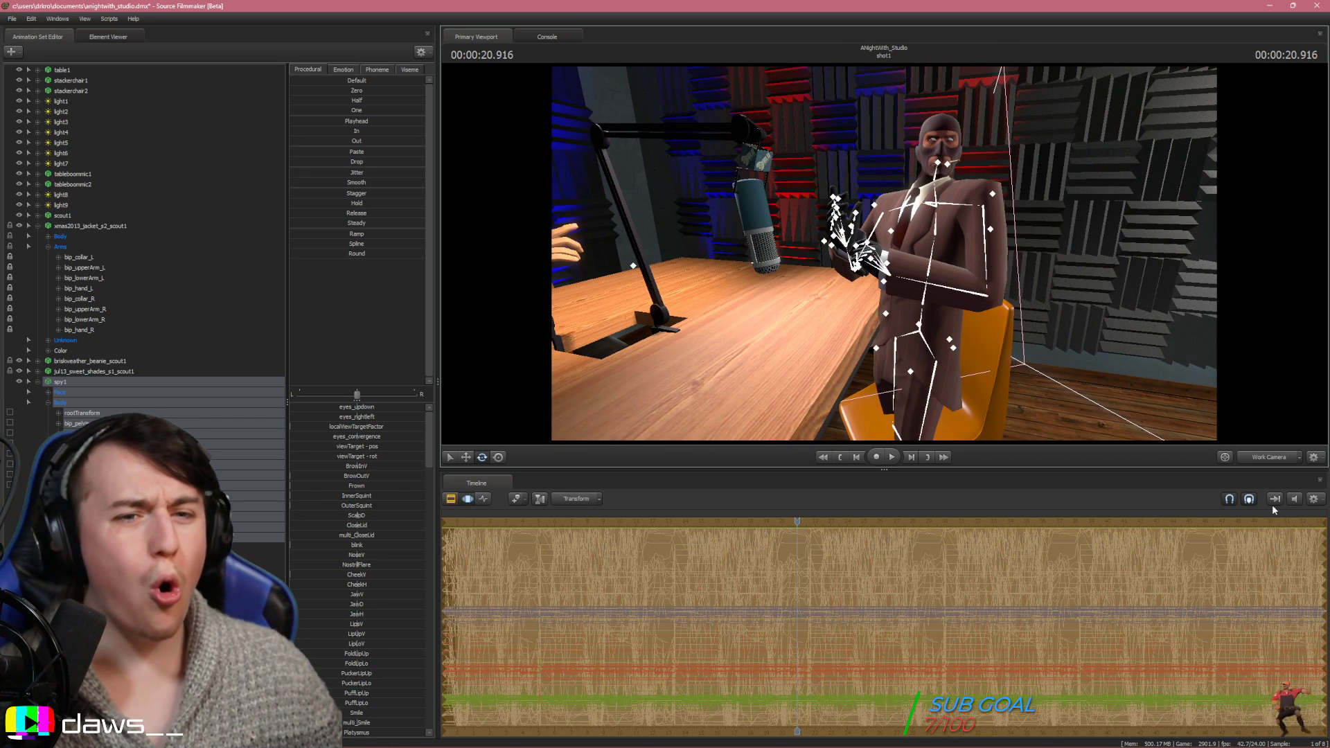
{"action": "left_click", "coordinate": [1252, 457]}
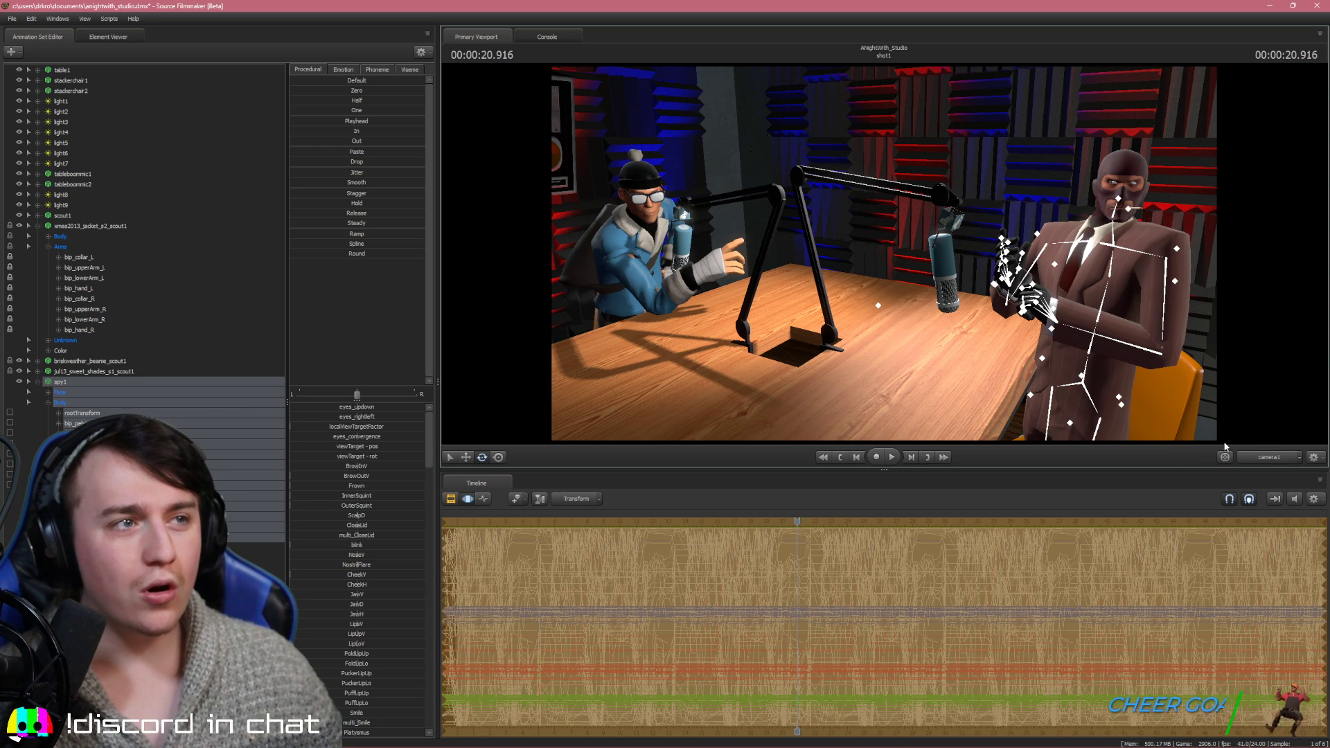
{"action": "left_click", "coordinate": [1257, 457]}
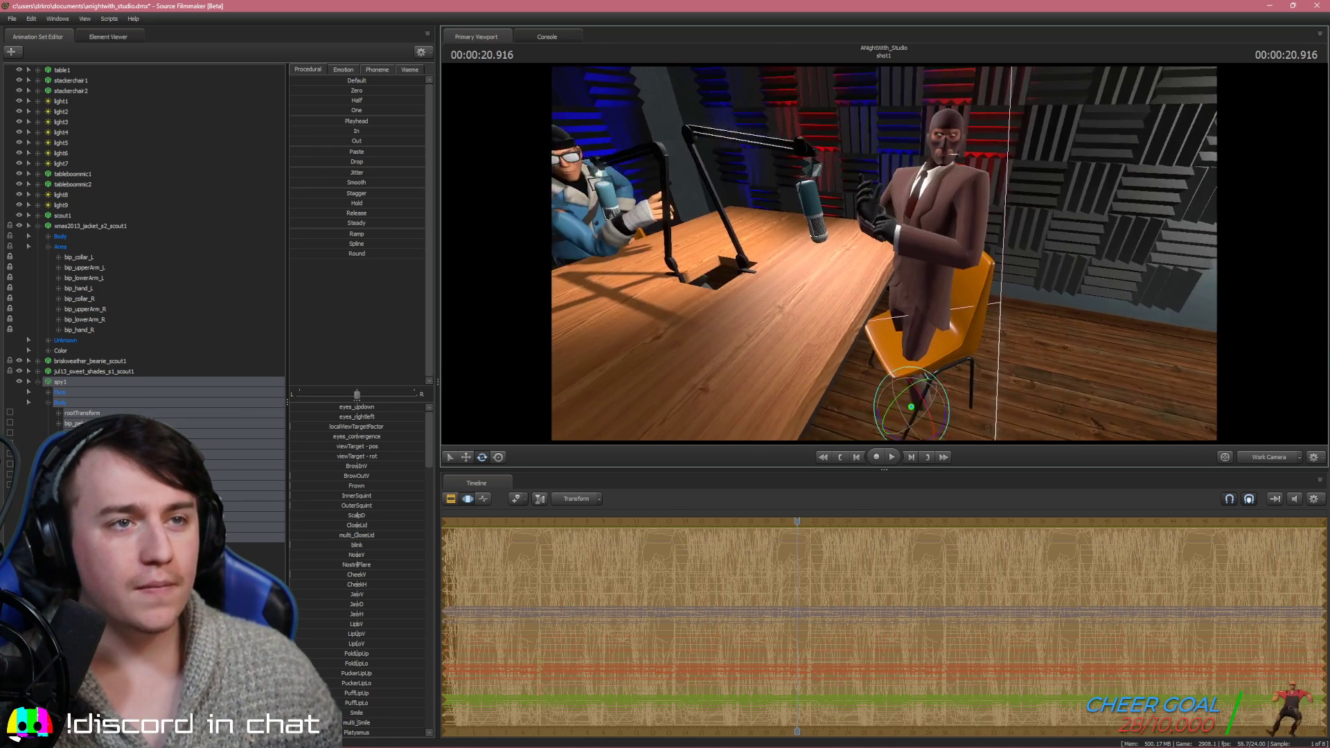
View through camera1, select all of spy1's controls, and apply the Playhead preset to hold his current pose across the whole shot
{"action": "left_click", "coordinate": [1250, 456]}
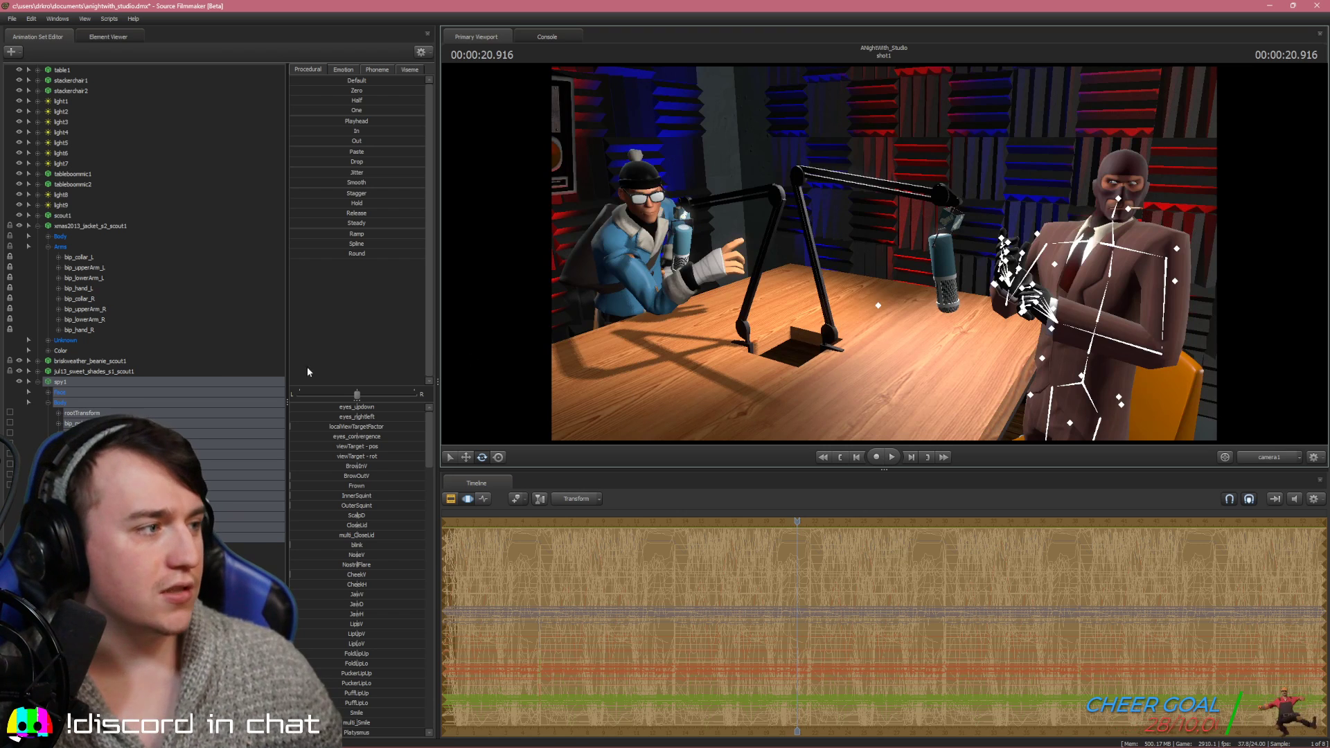
{"action": "left_click", "coordinate": [109, 393]}
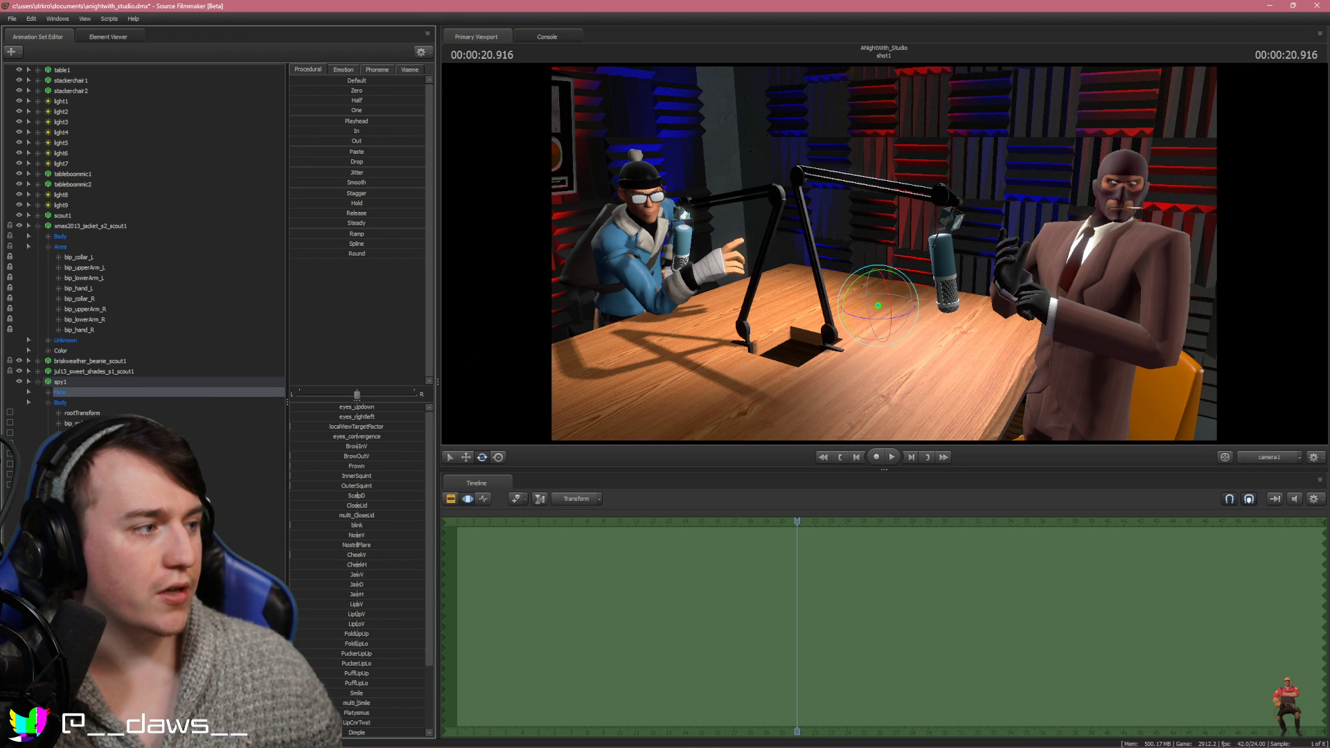
{"action": "left_click", "coordinate": [82, 465]}
{"action": "left_click", "coordinate": [82, 476]}
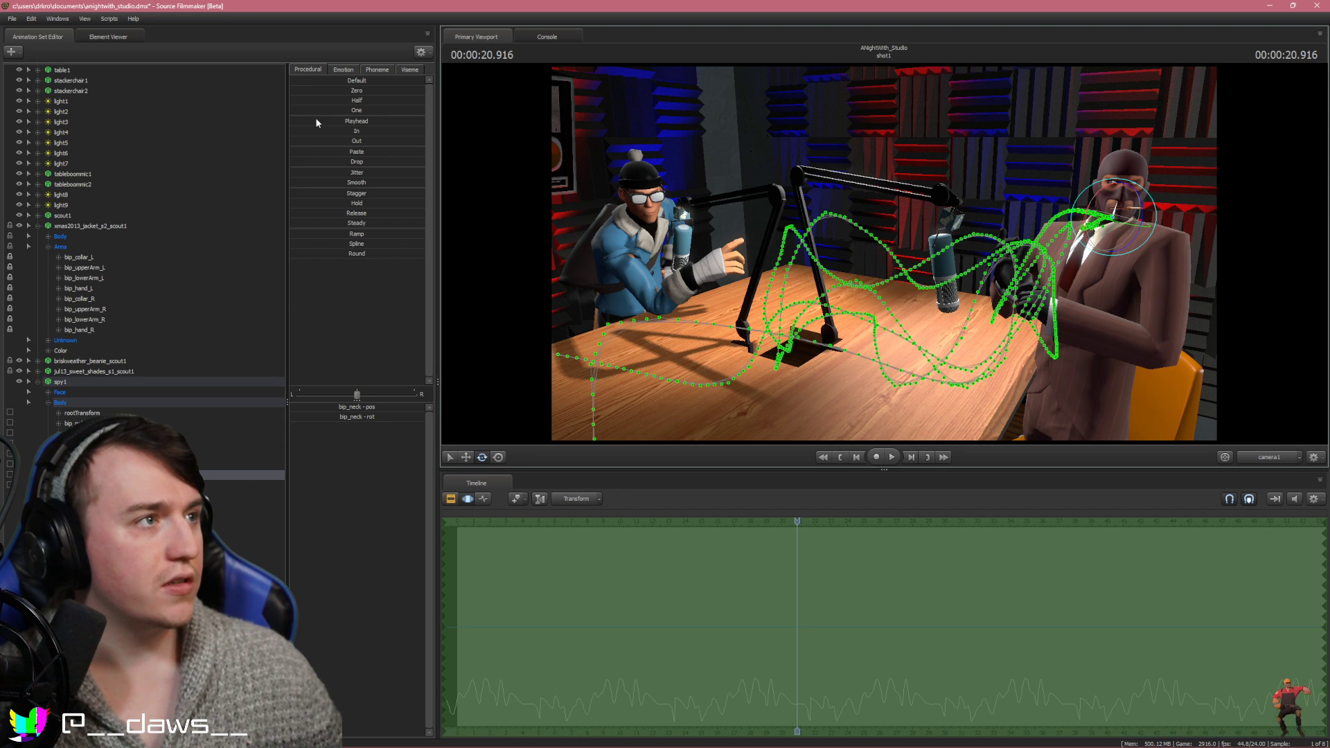
{"action": "left_click", "coordinate": [60, 382]}
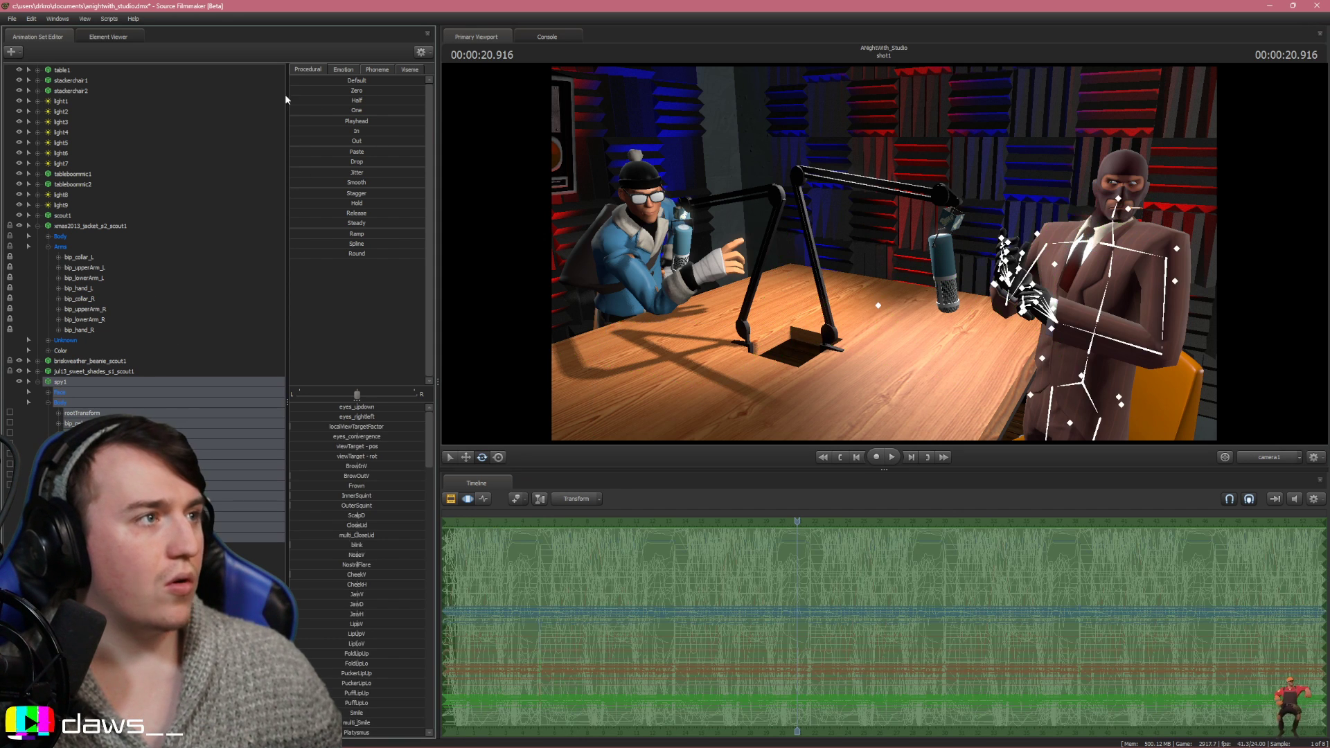
{"action": "left_click", "coordinate": [349, 121]}
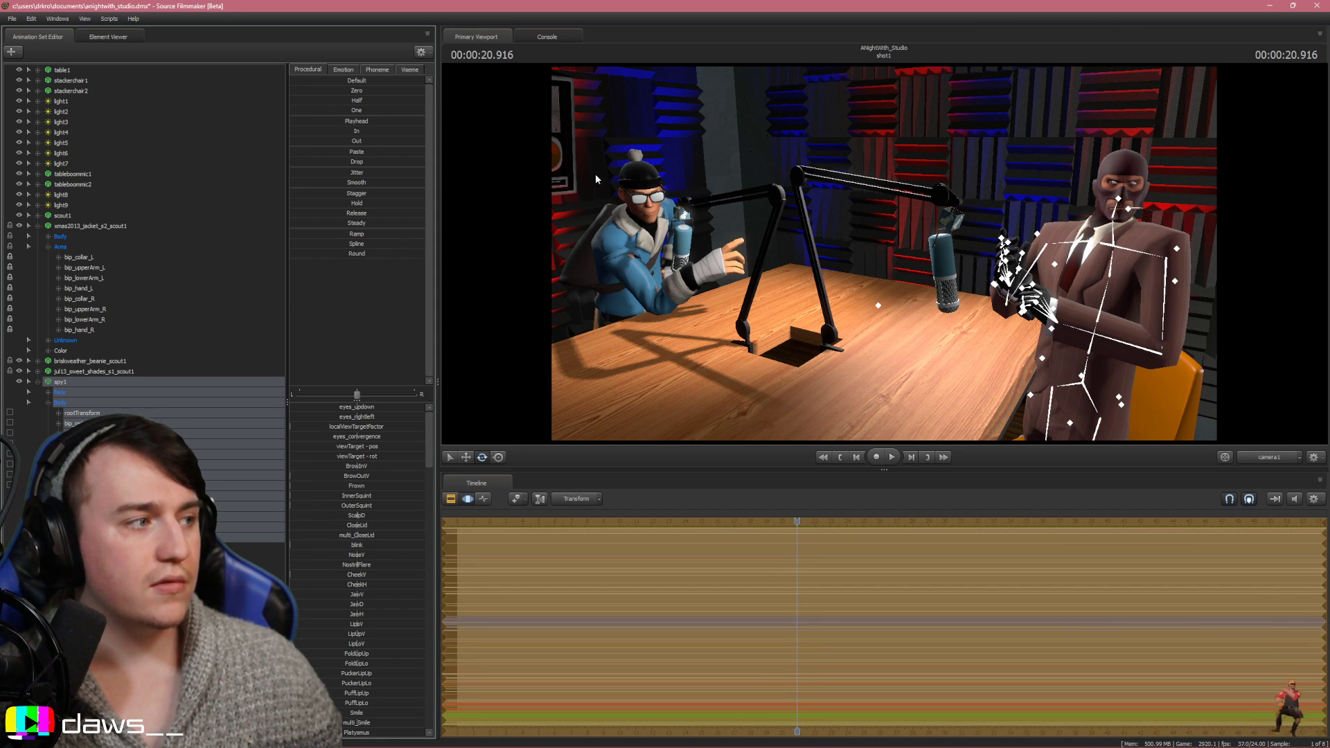
Rotate the Spy's bip_neck slightly to adjust the angle of his head toward the Scout
{"action": "left_click", "coordinate": [82, 444]}
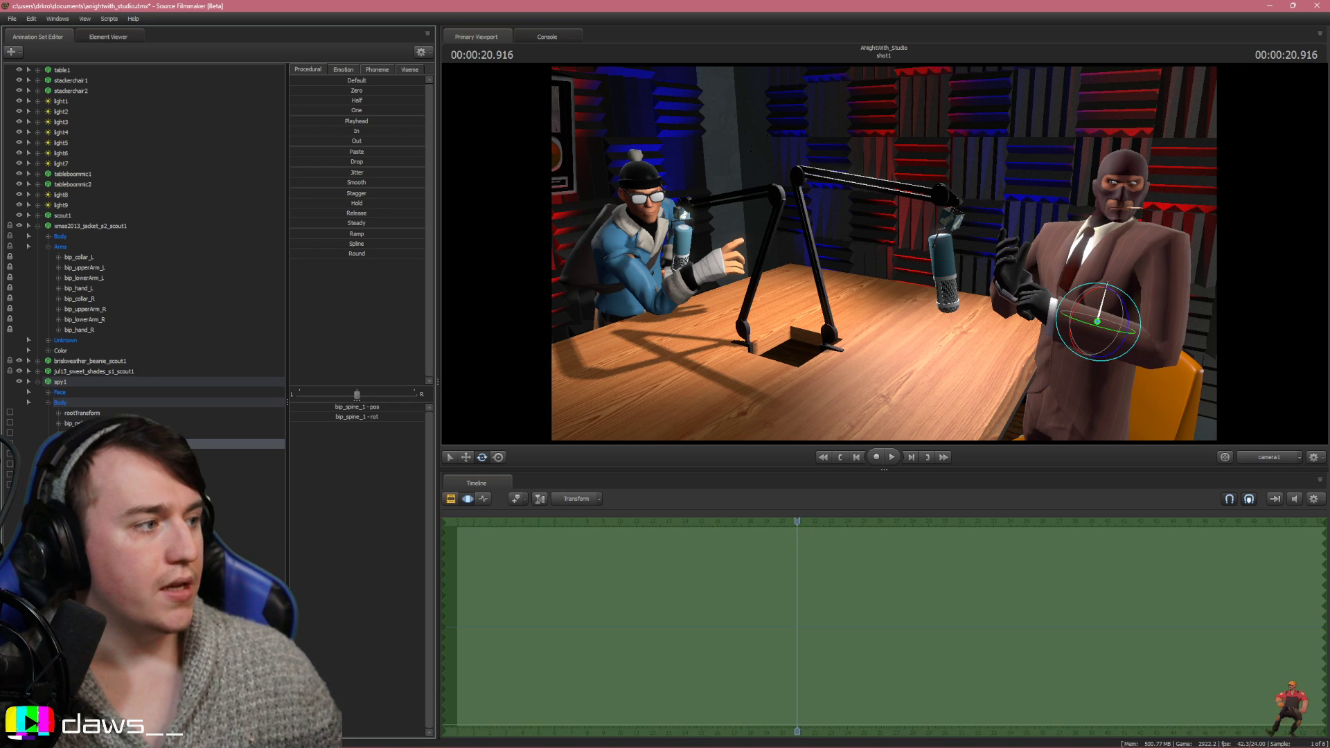
{"action": "left_click", "coordinate": [80, 475]}
{"action": "left_click_drag", "start_coordinate": [1123, 238], "coordinate": [1111, 230]}
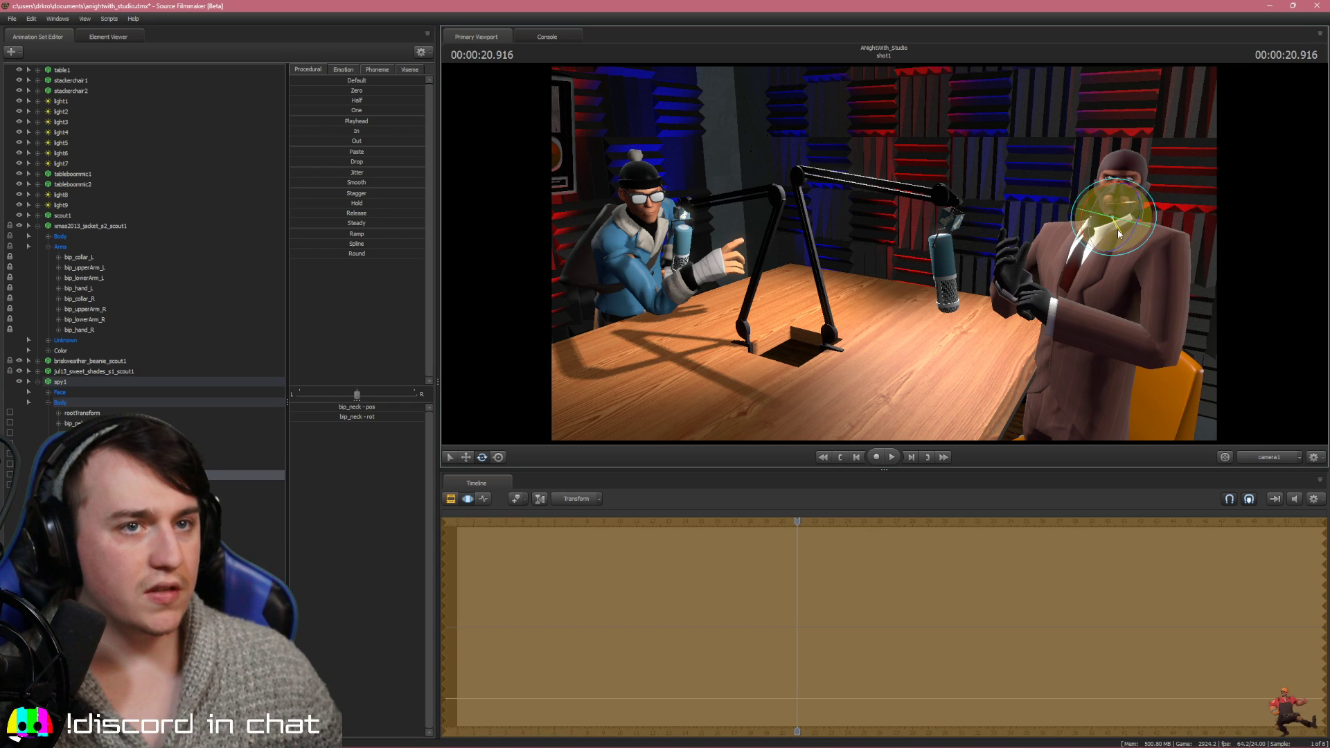
Examine the Spy's head and gaze up close from the Work Camera, then return to camera1
{"action": "left_click", "coordinate": [1266, 454]}
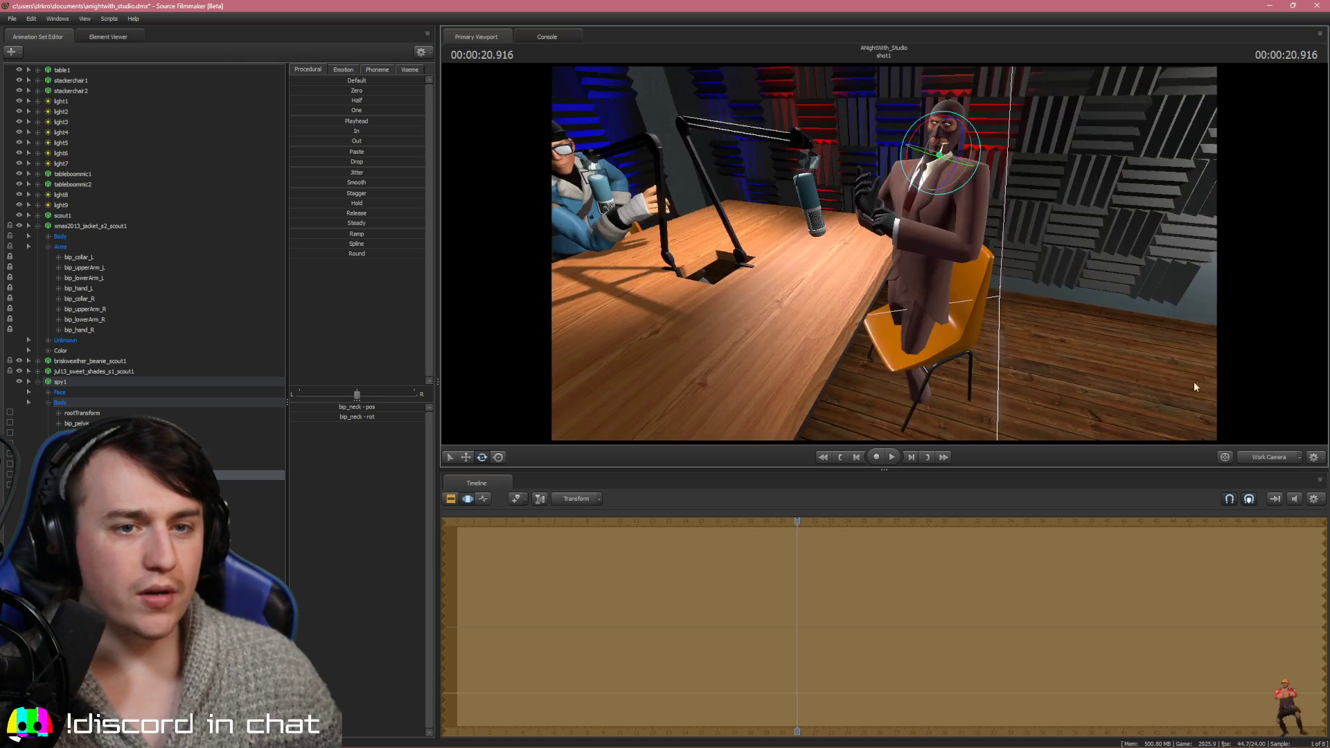
{"action": "key", "text": "w"}
{"action": "left_click_drag", "start_coordinate": [1196, 386], "coordinate": [1105, 343]}
{"action": "key", "text": "s"}
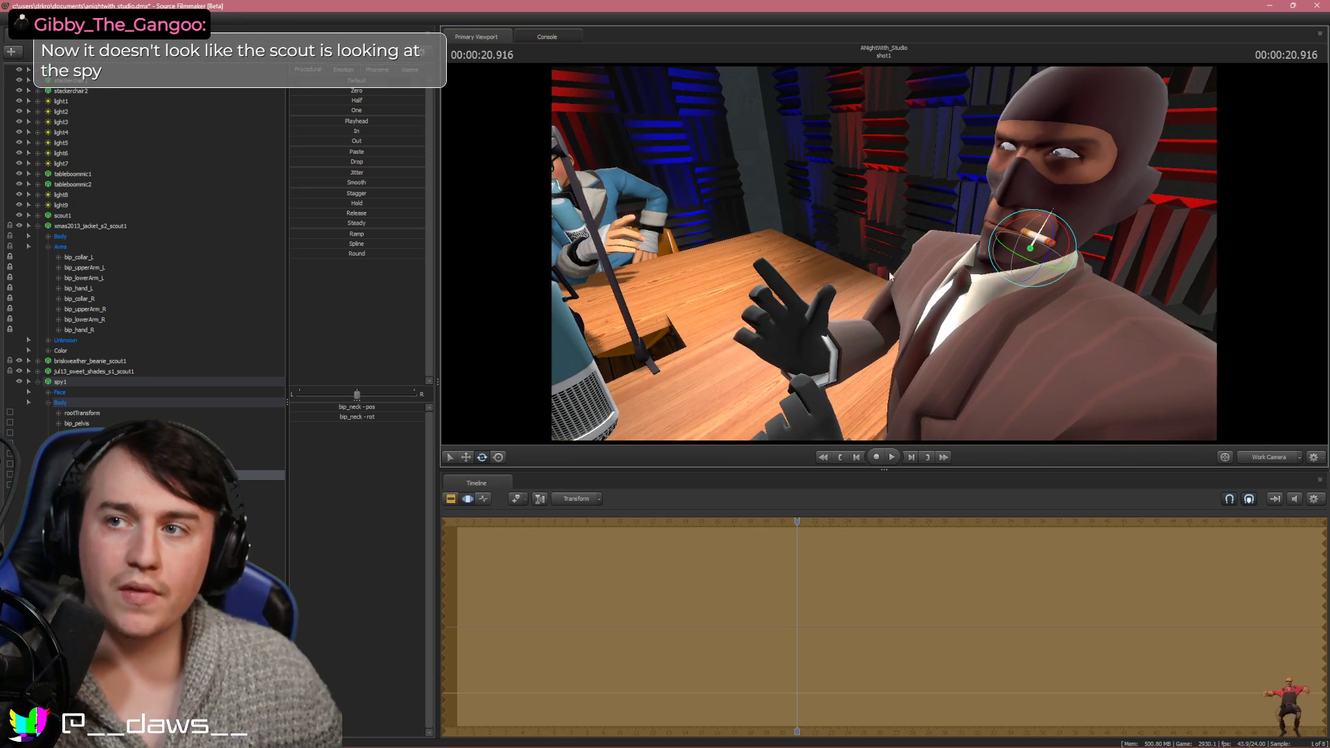
{"action": "key", "text": "w"}
{"action": "mouse_move", "coordinate": [883, 255]}
{"action": "left_mouse_down"}
{"action": "mouse_move", "coordinate": [890, 277]}
{"action": "mouse_move", "coordinate": [879, 239]}
{"action": "left_mouse_up"}
{"action": "key", "text": "s"}
{"action": "key", "text": "s"}
{"action": "left_click", "coordinate": [1264, 459]}
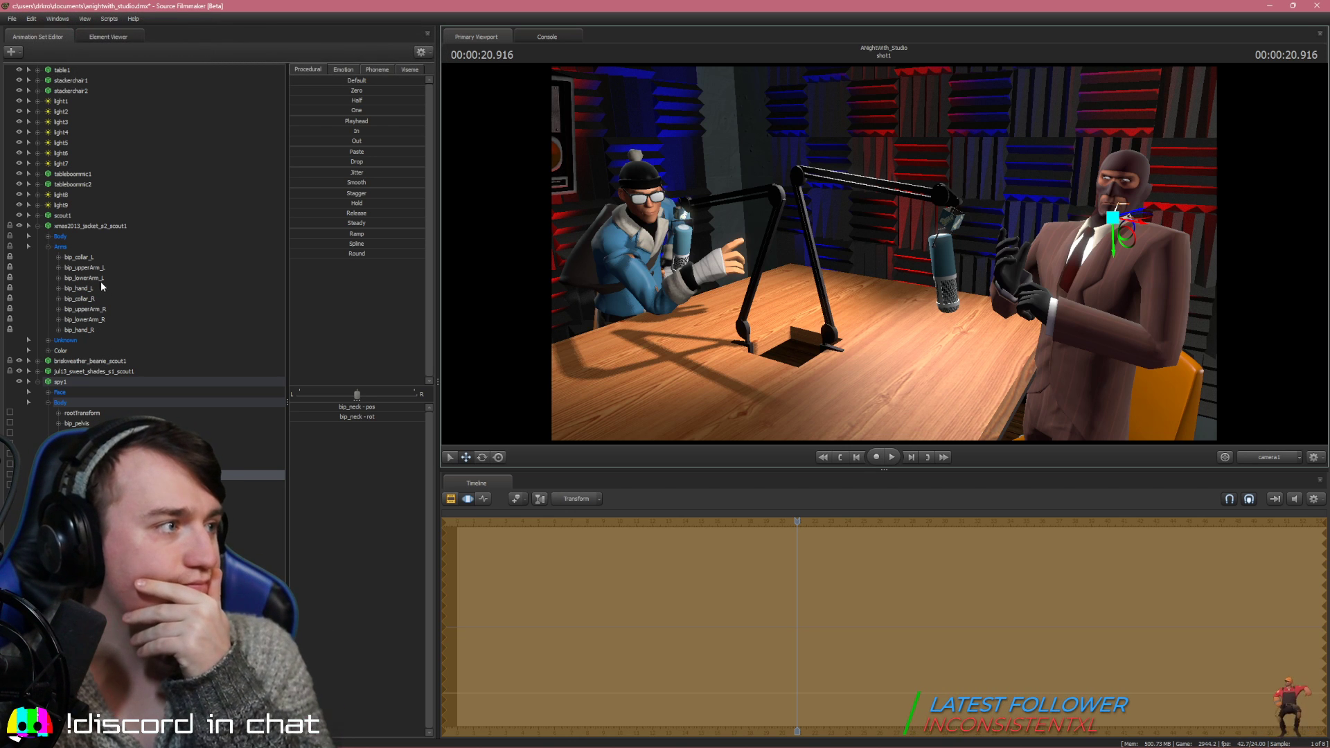
Try moving the Scout's bip_neck across the table so his head sits beside the Spy's
{"action": "left_click", "coordinate": [62, 216]}
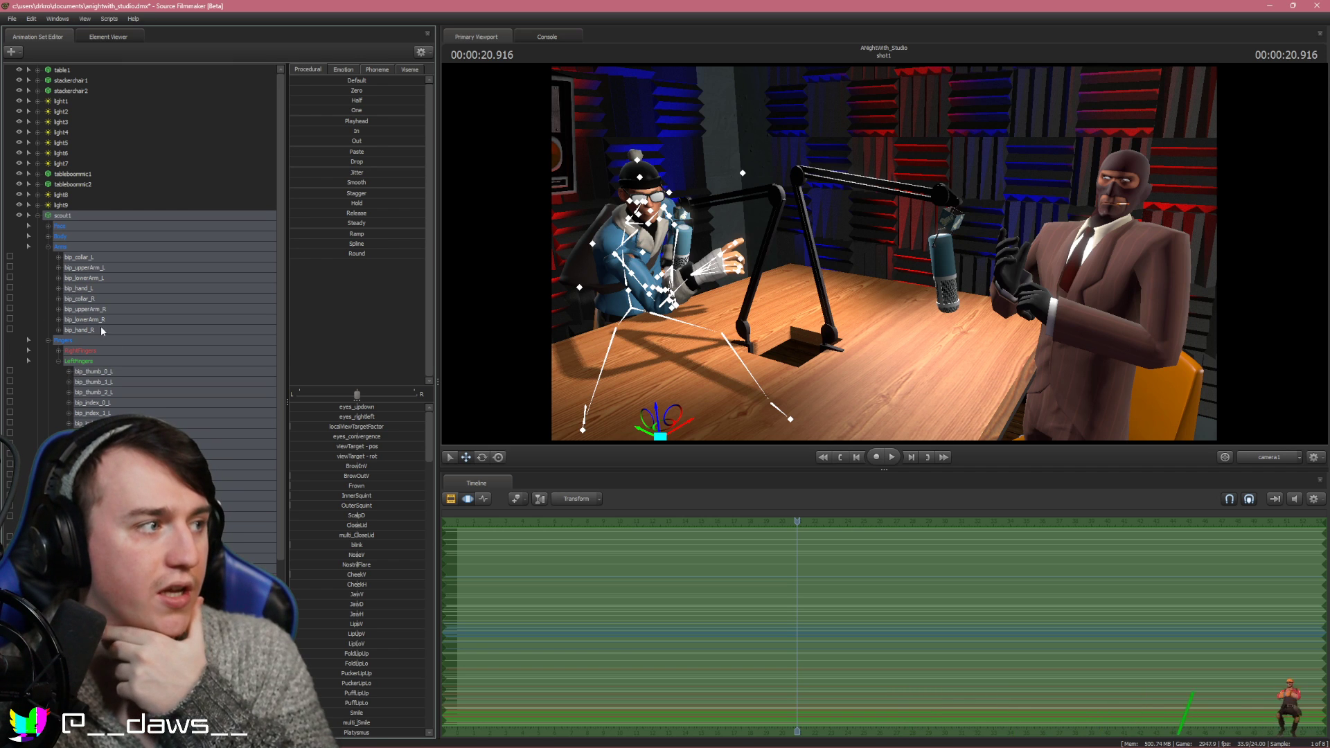
{"action": "left_click", "coordinate": [80, 289]}
{"action": "left_click", "coordinate": [47, 236]}
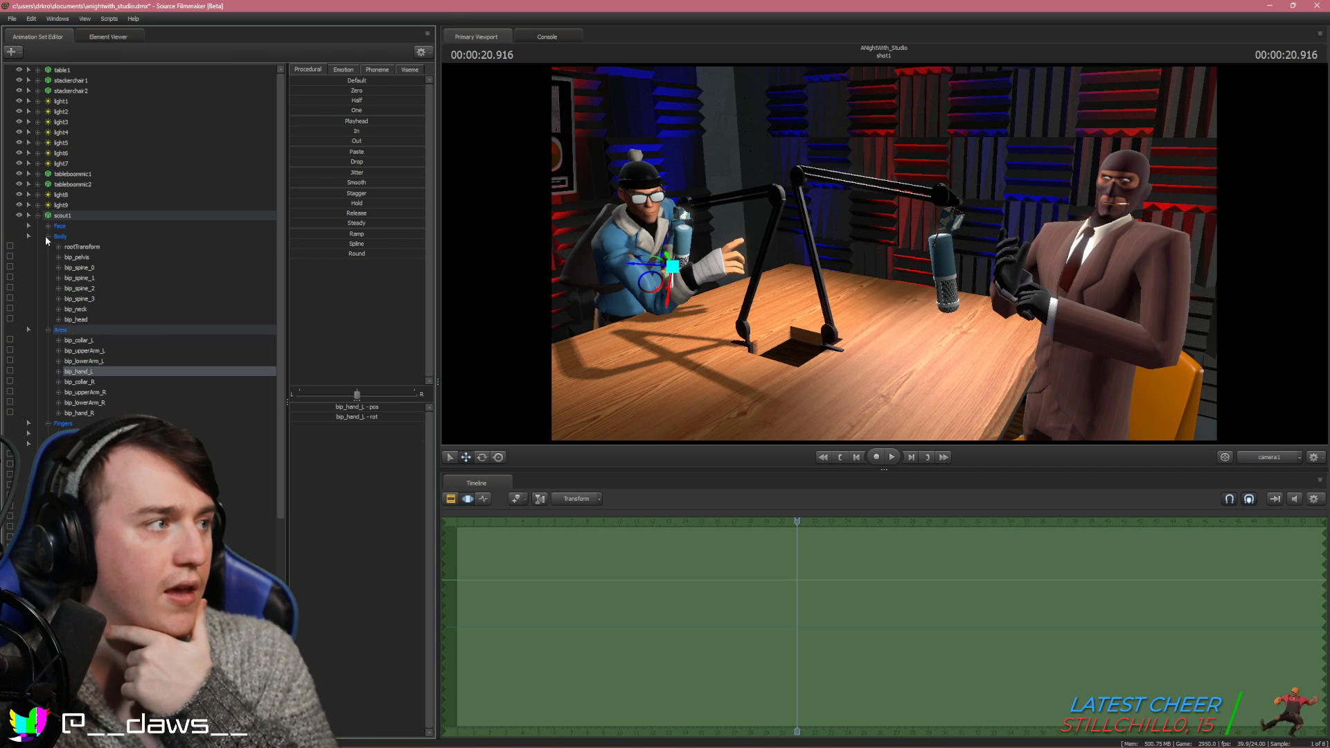
{"action": "left_click", "coordinate": [89, 291]}
{"action": "left_click", "coordinate": [94, 310]}
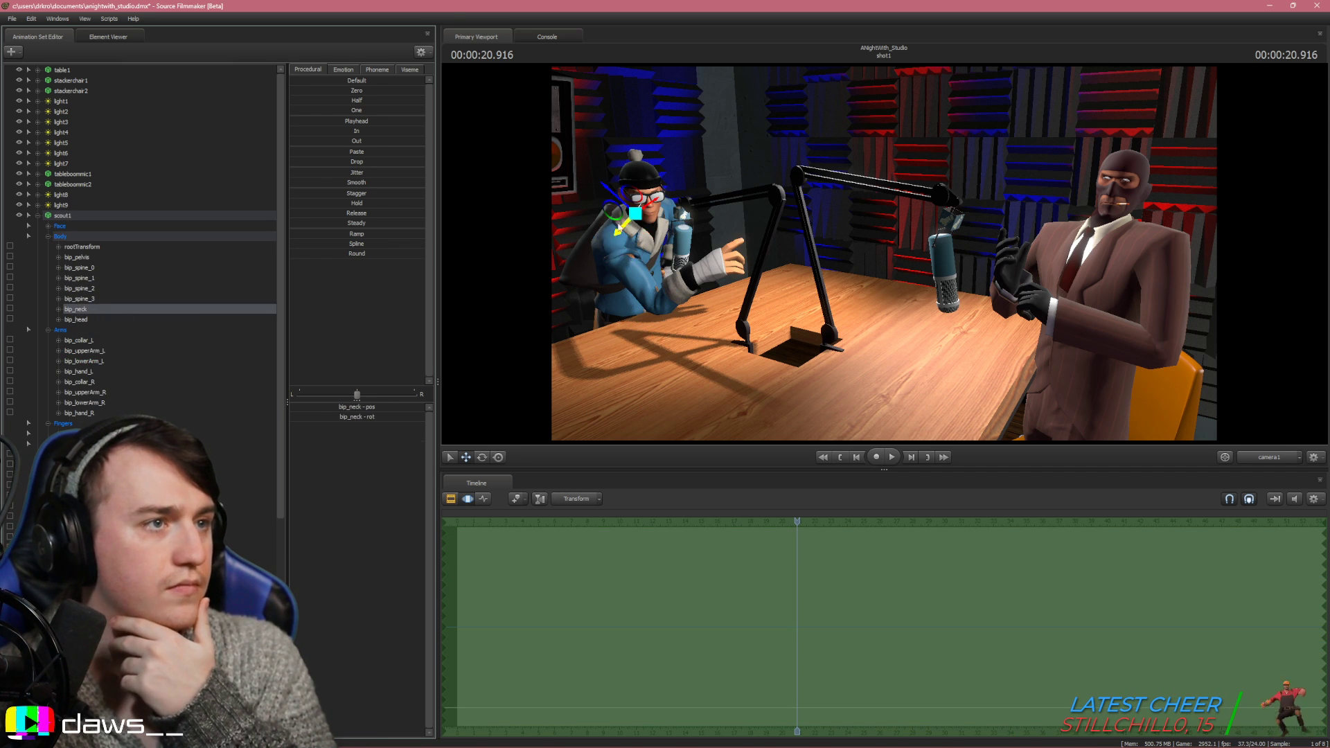
{"action": "left_click", "coordinate": [481, 457]}
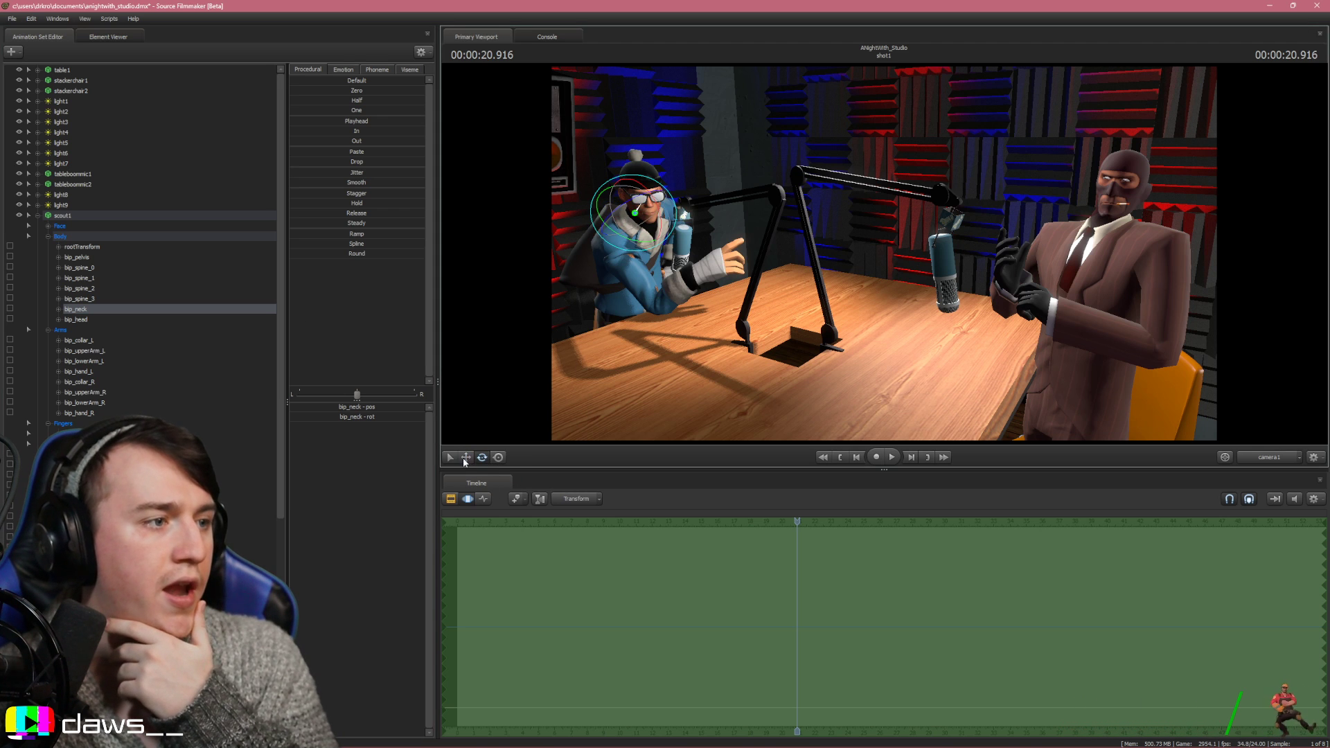
{"action": "left_click", "coordinate": [465, 457]}
{"action": "left_click_drag", "start_coordinate": [636, 215], "coordinate": [899, 256]}
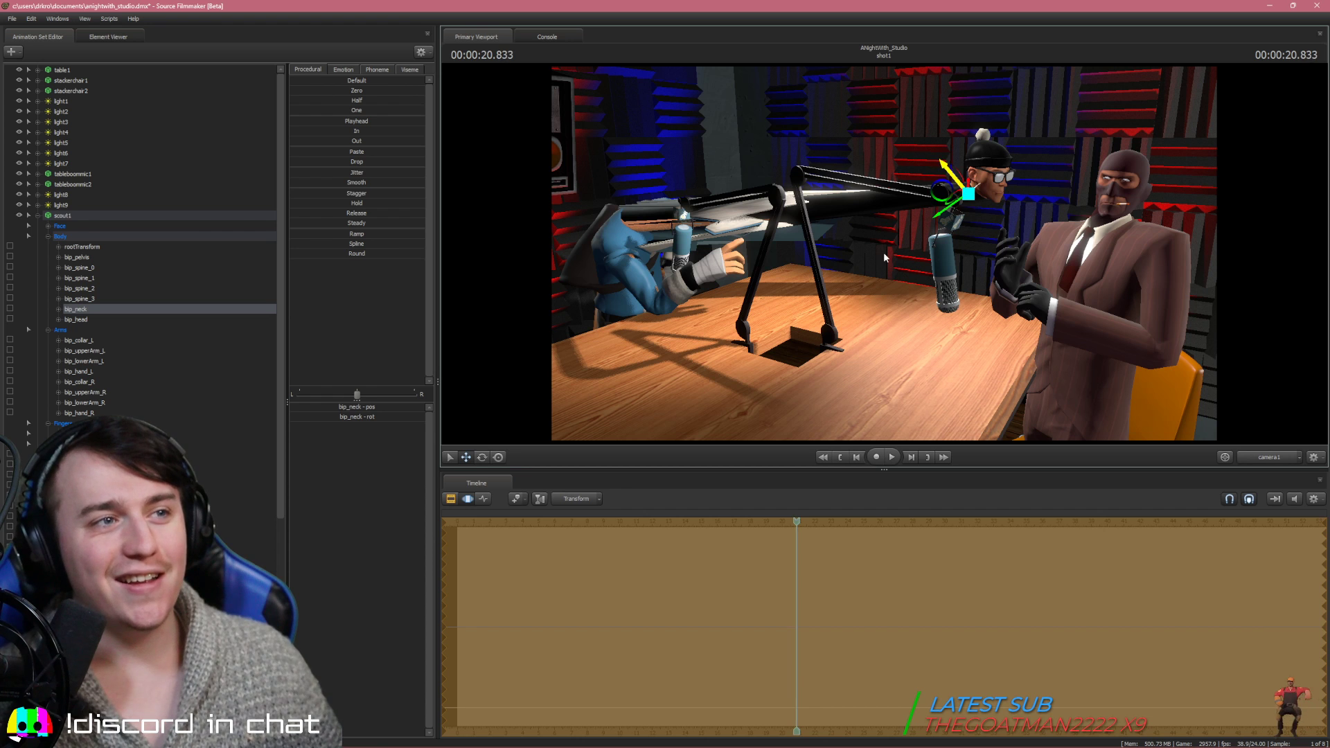
{"action": "key", "text": "ctrl+z"}
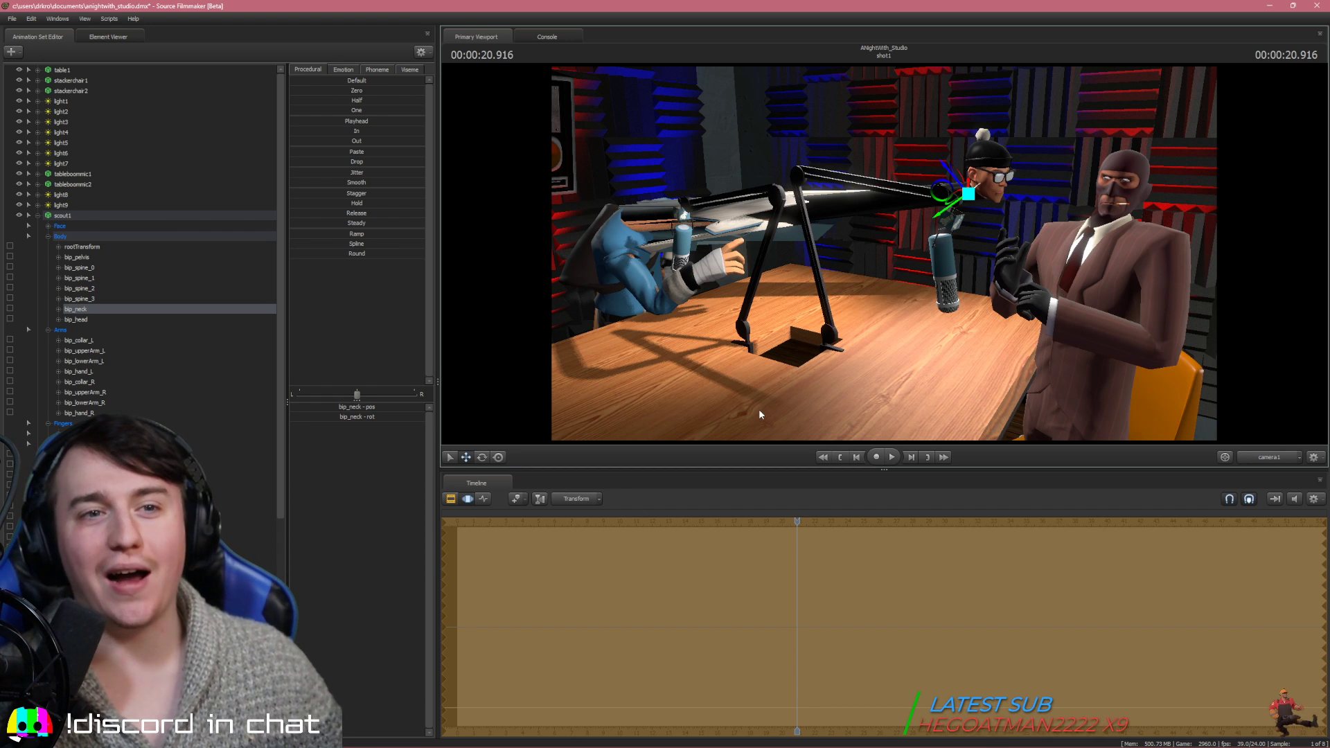
Examine the Scout's stretched neck and displaced head next to the Spy up close from the Work Camera
{"action": "left_click", "coordinate": [1269, 454]}
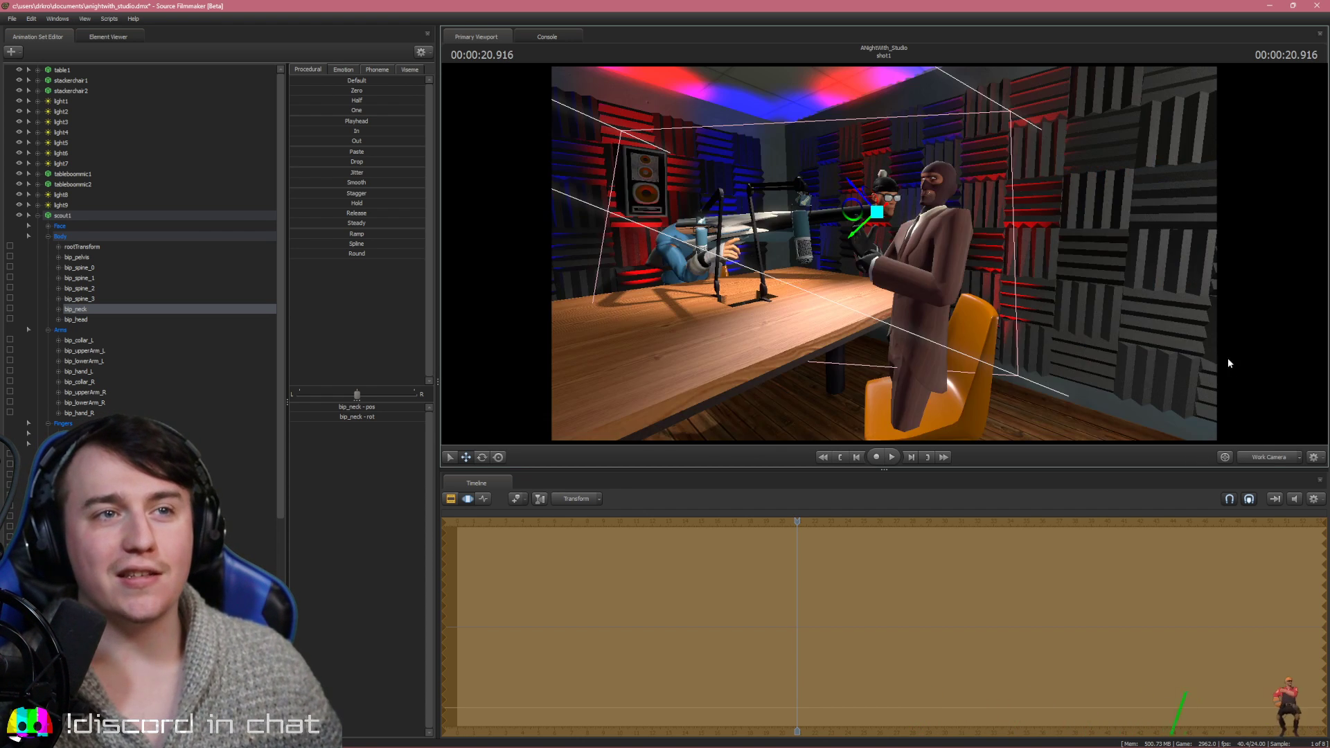
{"action": "key", "text": "w"}
{"action": "left_click_drag", "start_coordinate": [876, 239], "coordinate": [665, 259]}
{"action": "key", "text": "s"}
{"action": "key", "text": "d"}
{"action": "key", "text": "w"}
{"action": "key", "text": "s"}
{"action": "mouse_move", "coordinate": [884, 254]}
{"action": "left_mouse_down"}
{"action": "mouse_move", "coordinate": [859, 253]}
{"action": "mouse_move", "coordinate": [894, 277]}
{"action": "mouse_move", "coordinate": [887, 256]}
{"action": "mouse_move", "coordinate": [901, 249]}
{"action": "left_mouse_up"}
{"action": "key", "text": "w"}
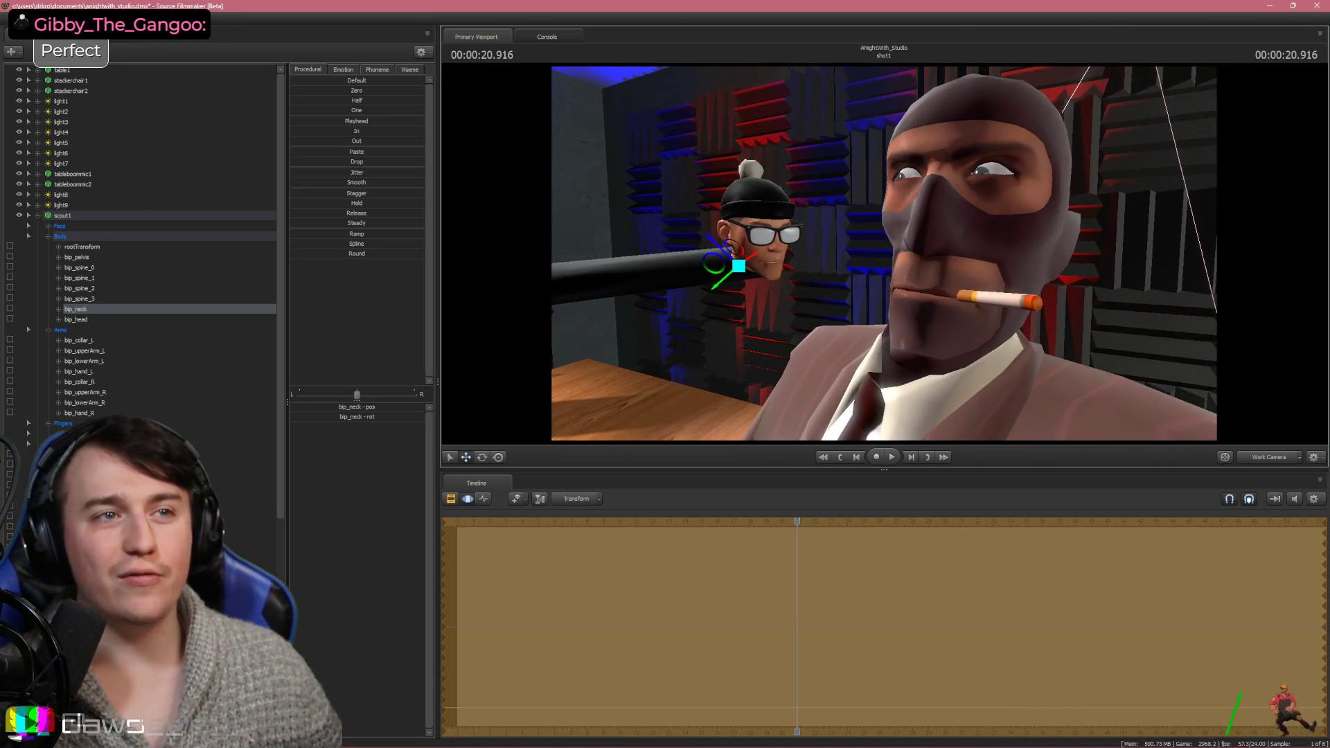
{"action": "key", "text": "a"}
{"action": "left_click_drag", "start_coordinate": [835, 222], "coordinate": [870, 221]}
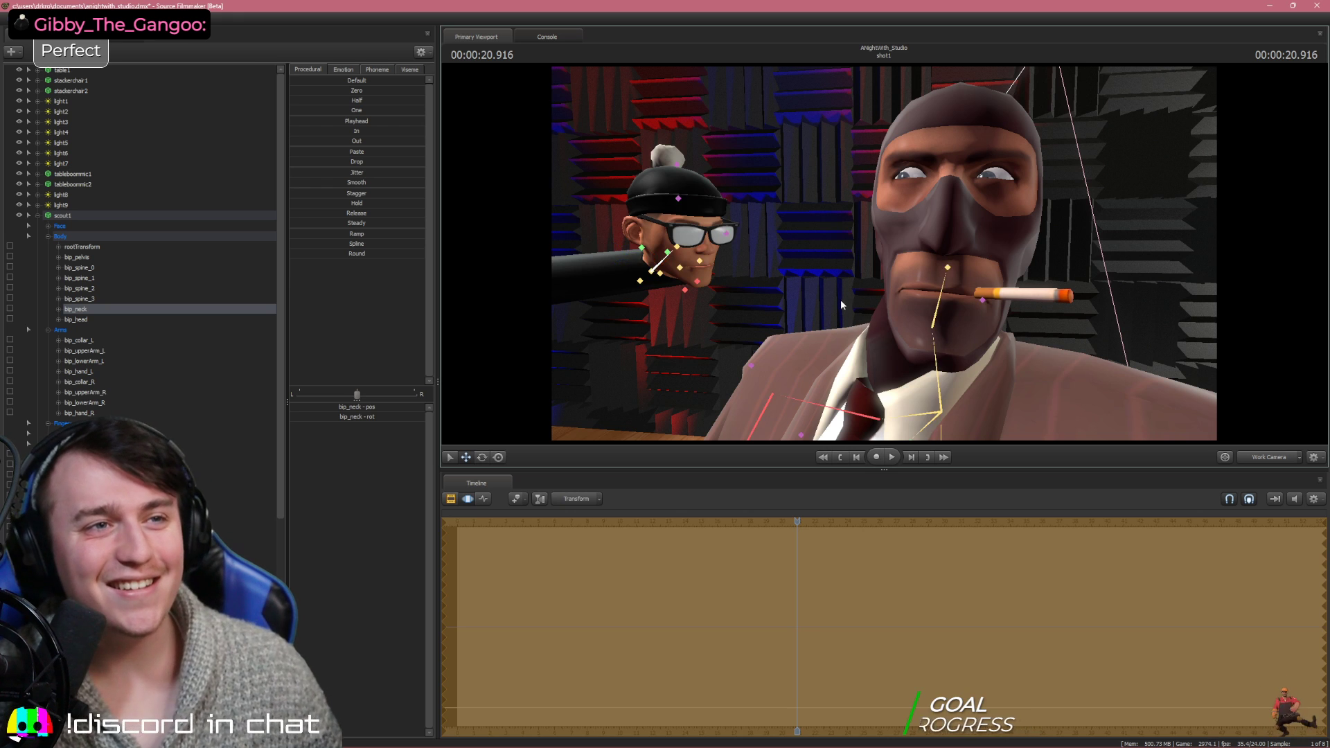
Undo the move of the Scout's neck
{"action": "key", "text": "ctrl+z"}
{"action": "key", "text": "ctrl+z"}
{"action": "key", "text": "ctrl+z"}
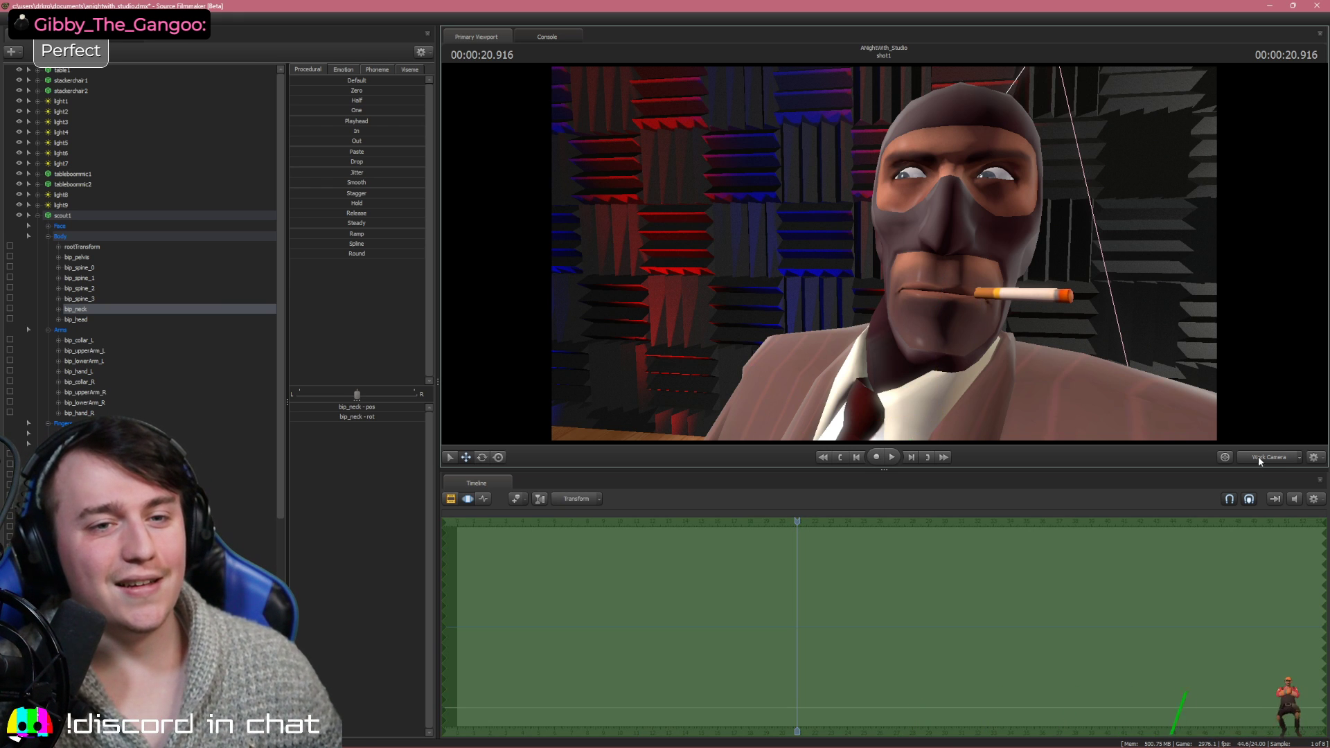
Return to camera1, rotate the Scout's bip_neck to turn his head toward the Spy, and collapse scout1's controls
{"action": "left_click", "coordinate": [1259, 458]}
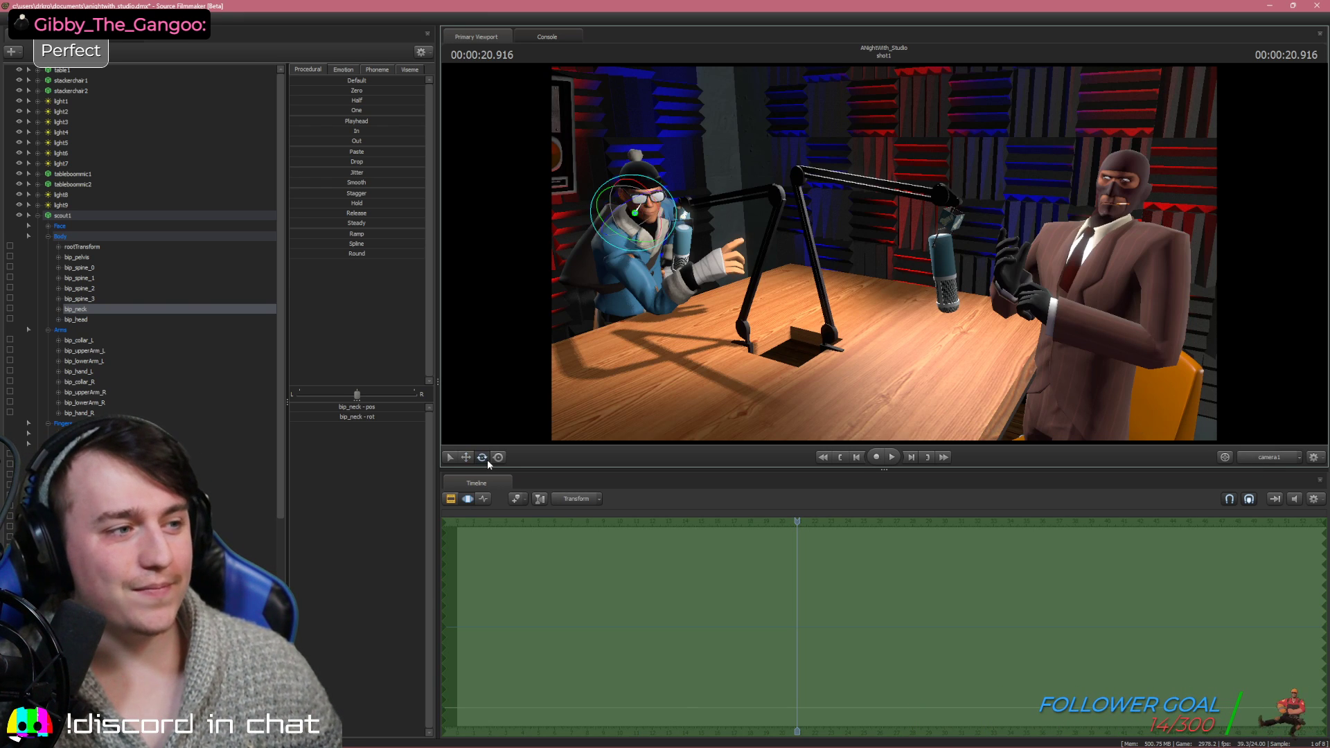
{"action": "left_click_drag", "start_coordinate": [650, 221], "coordinate": [651, 232]}
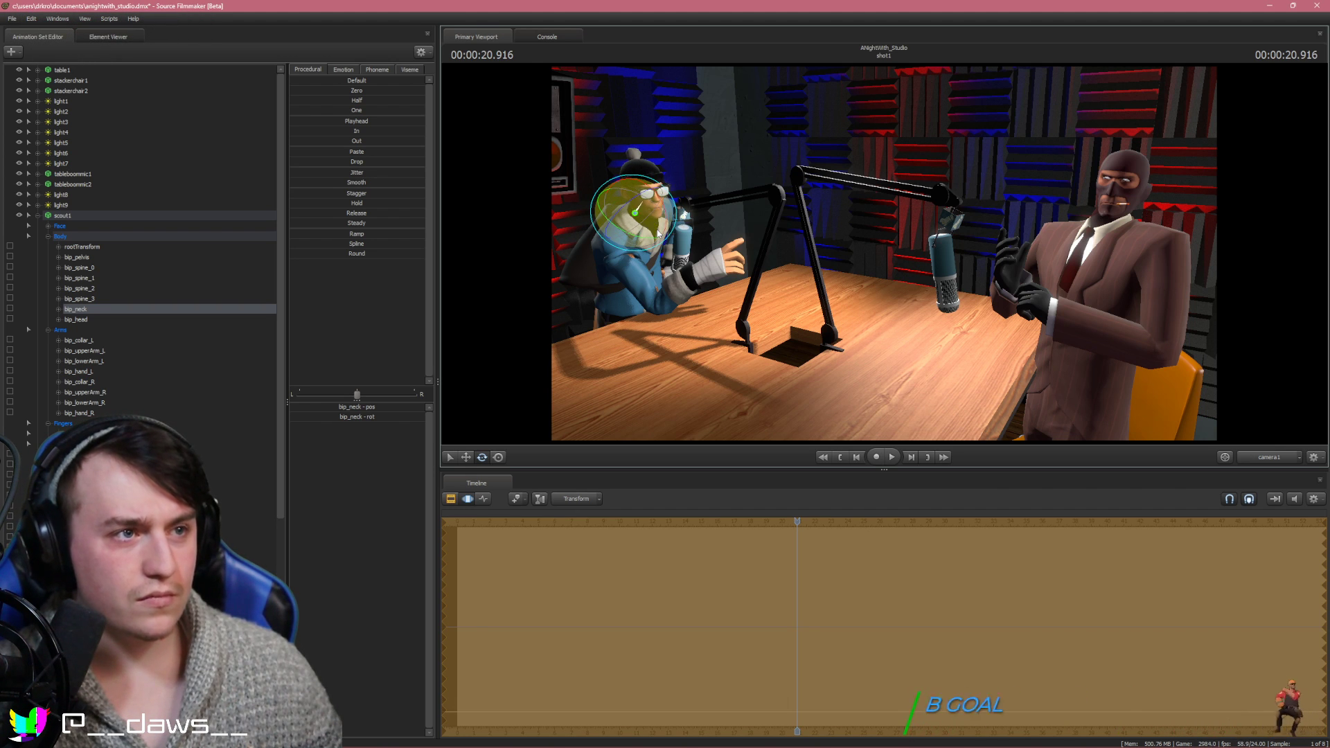
{"action": "left_click", "coordinate": [267, 410]}
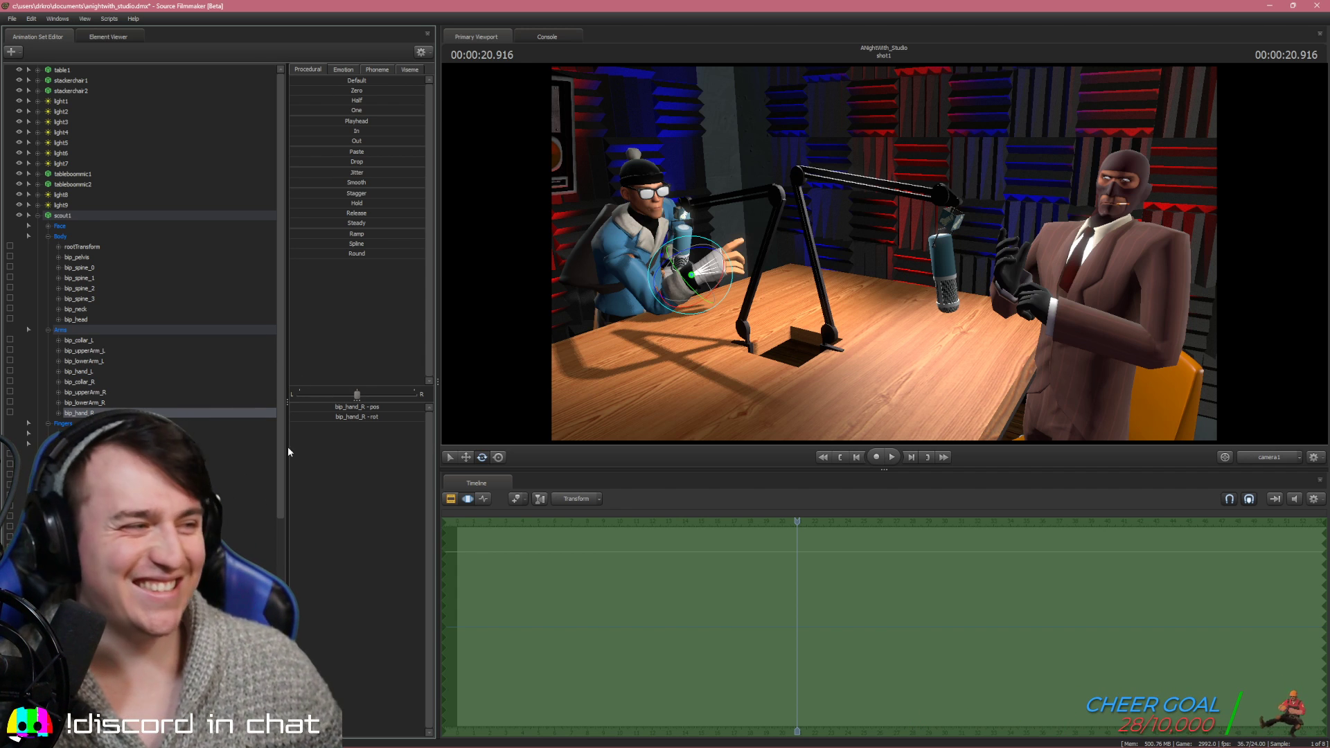
{"action": "left_click", "coordinate": [38, 215]}
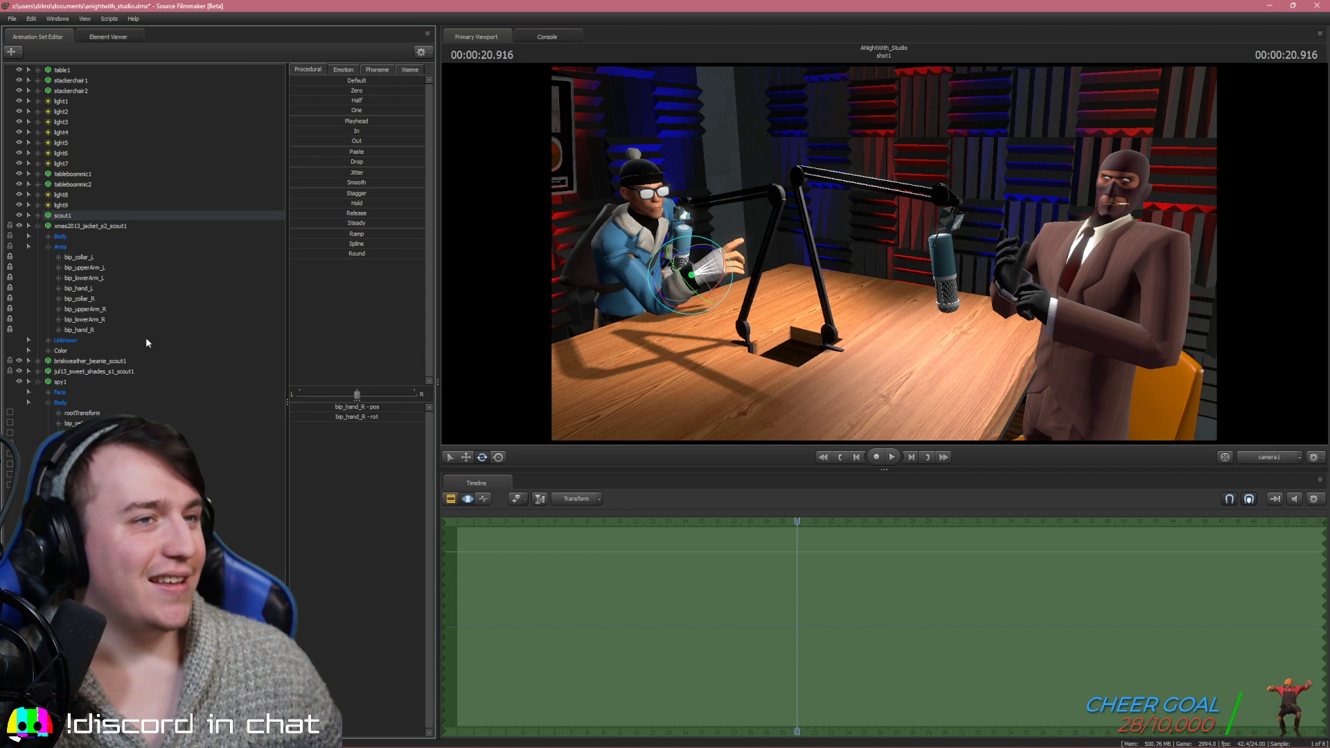
Rotate the Spy's bip_pelvis slightly to lean his body toward the table
{"action": "left_click", "coordinate": [64, 381]}
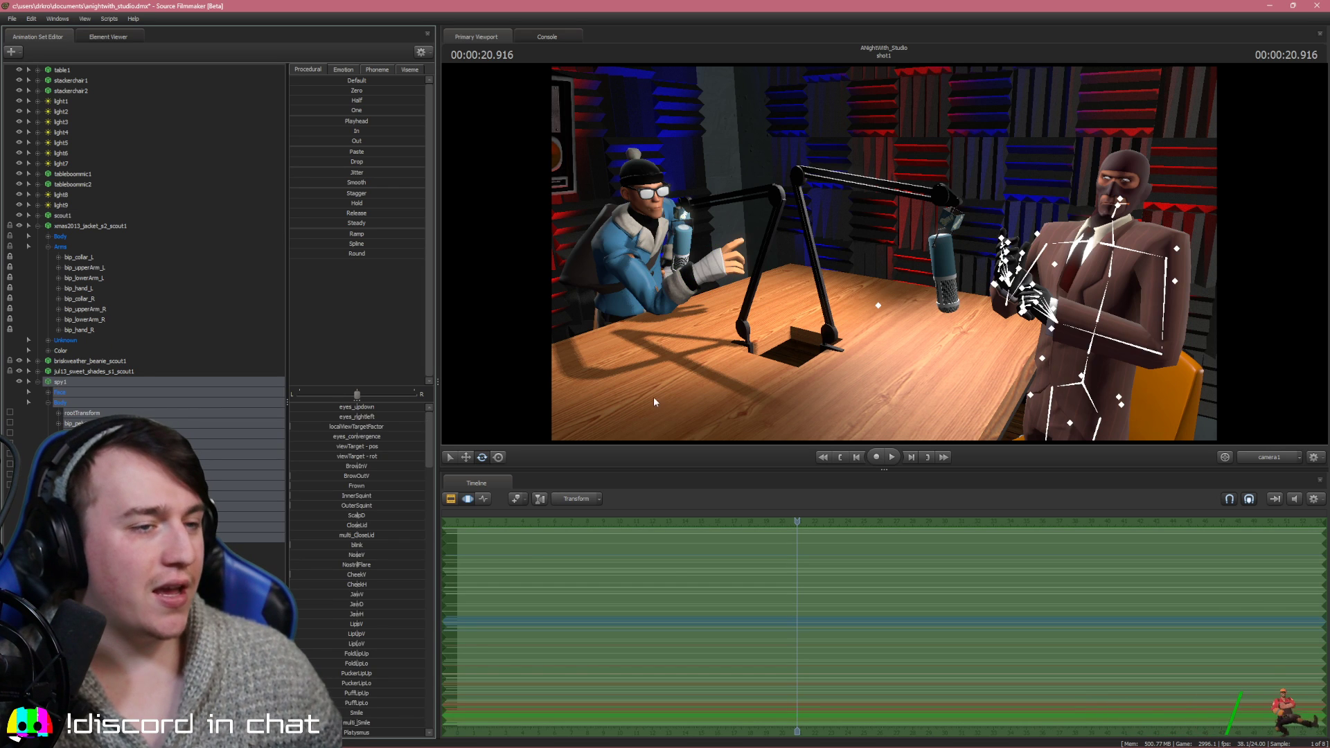
{"action": "left_click", "coordinate": [93, 424]}
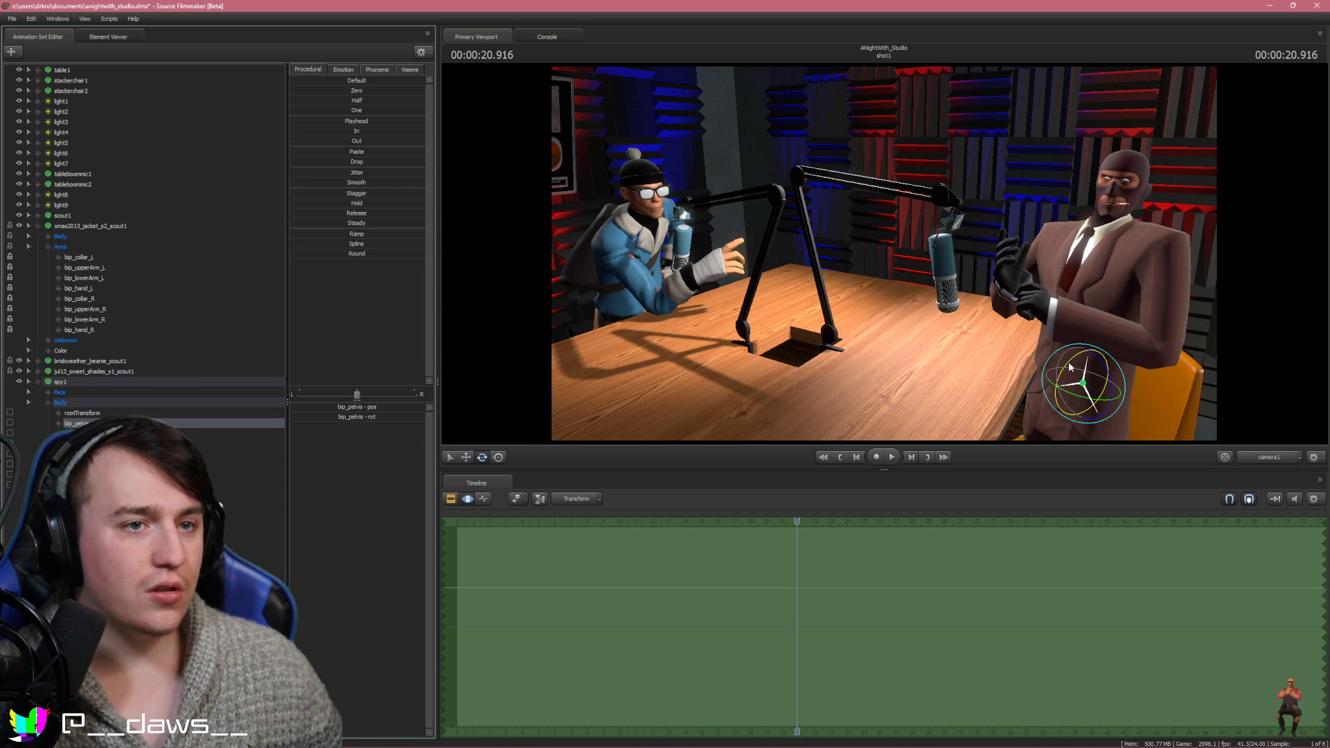
{"action": "left_click_drag", "start_coordinate": [1073, 365], "coordinate": [1069, 362]}
Try rotating the Spy's bip_spine_3 to bend his upper body, then undo the rotation
{"action": "left_click", "coordinate": [280, 463]}
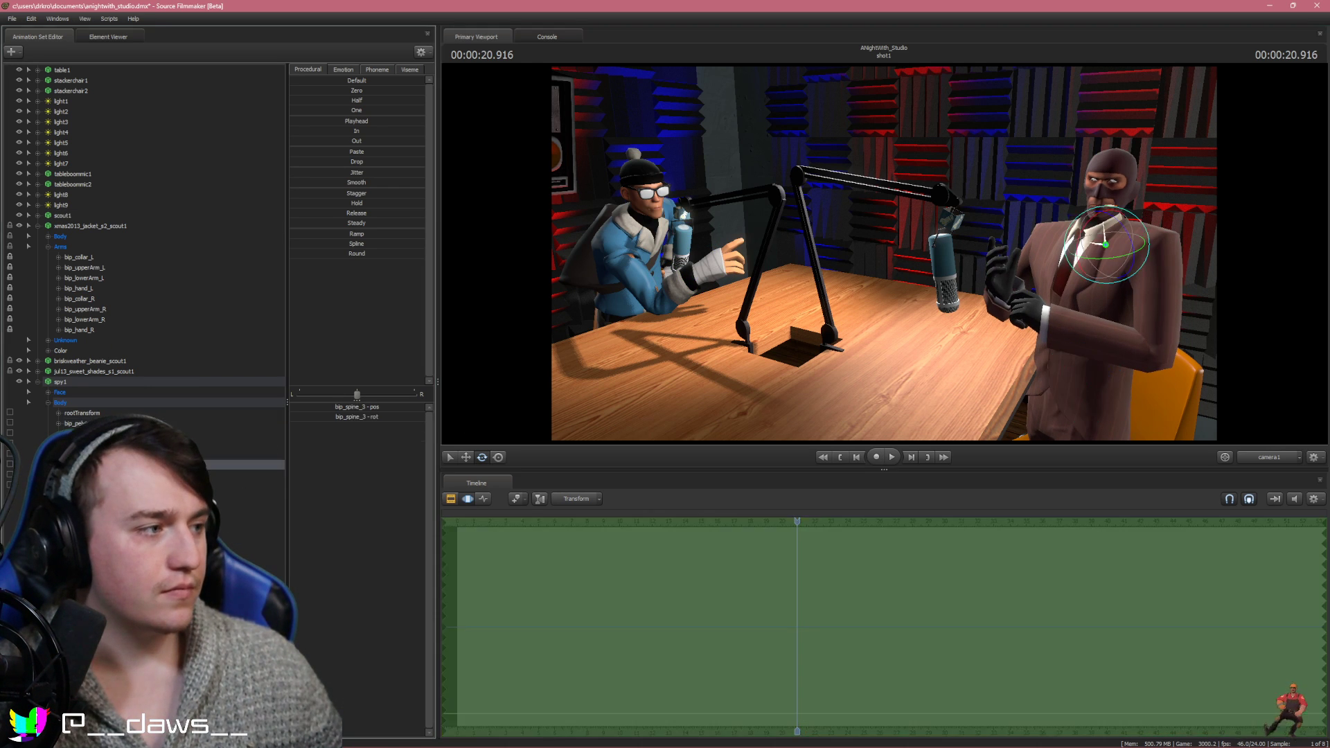
{"action": "left_click_drag", "start_coordinate": [1087, 248], "coordinate": [1090, 284]}
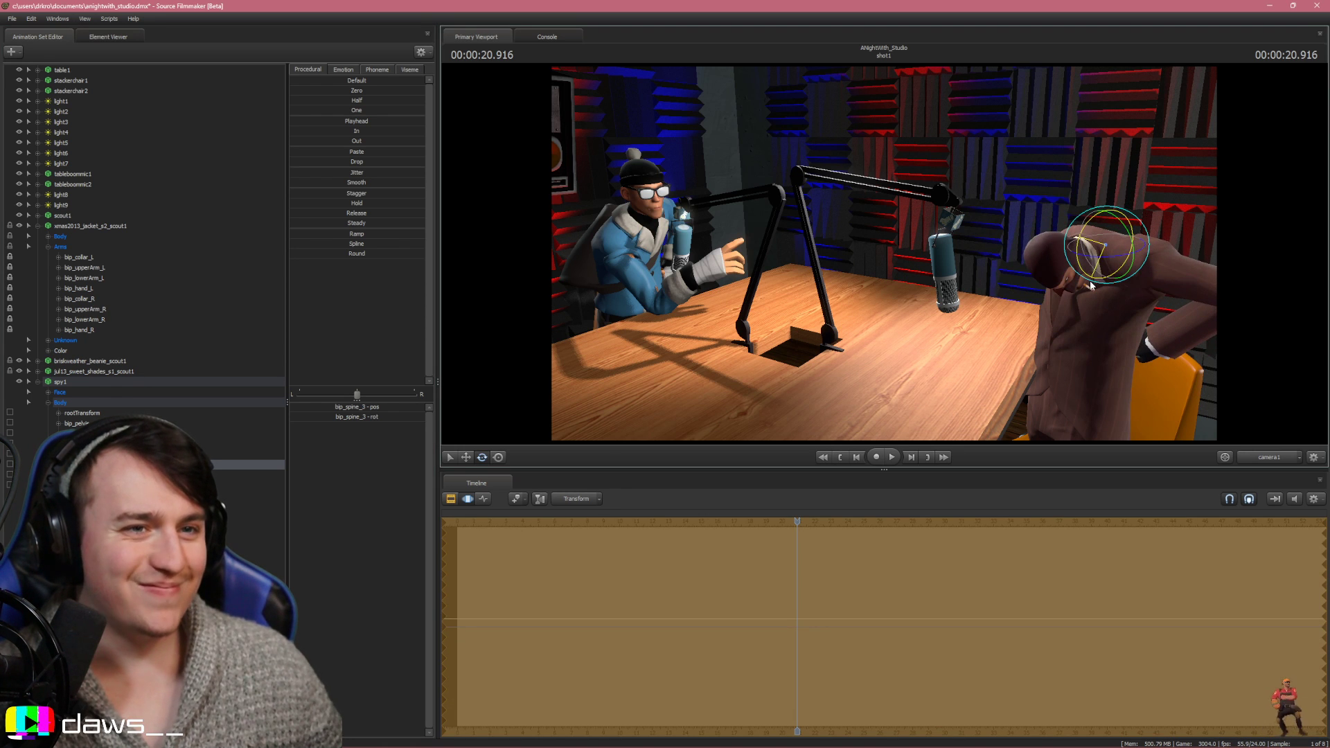
{"action": "key", "text": "ctrl+z"}
Rotate the Spy's bip_spine_2 slightly to adjust the lean and twist of his upper body
{"action": "left_click", "coordinate": [84, 454]}
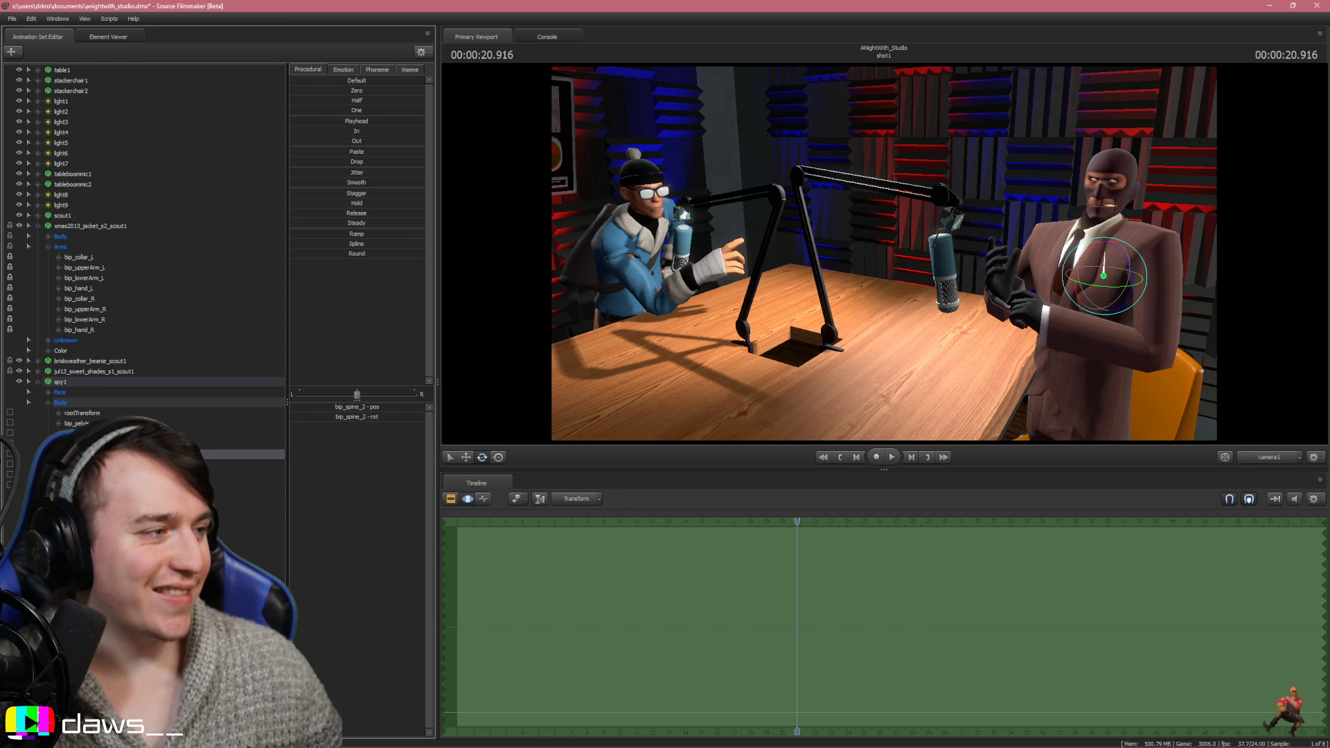
{"action": "left_click_drag", "start_coordinate": [1093, 266], "coordinate": [1082, 259]}
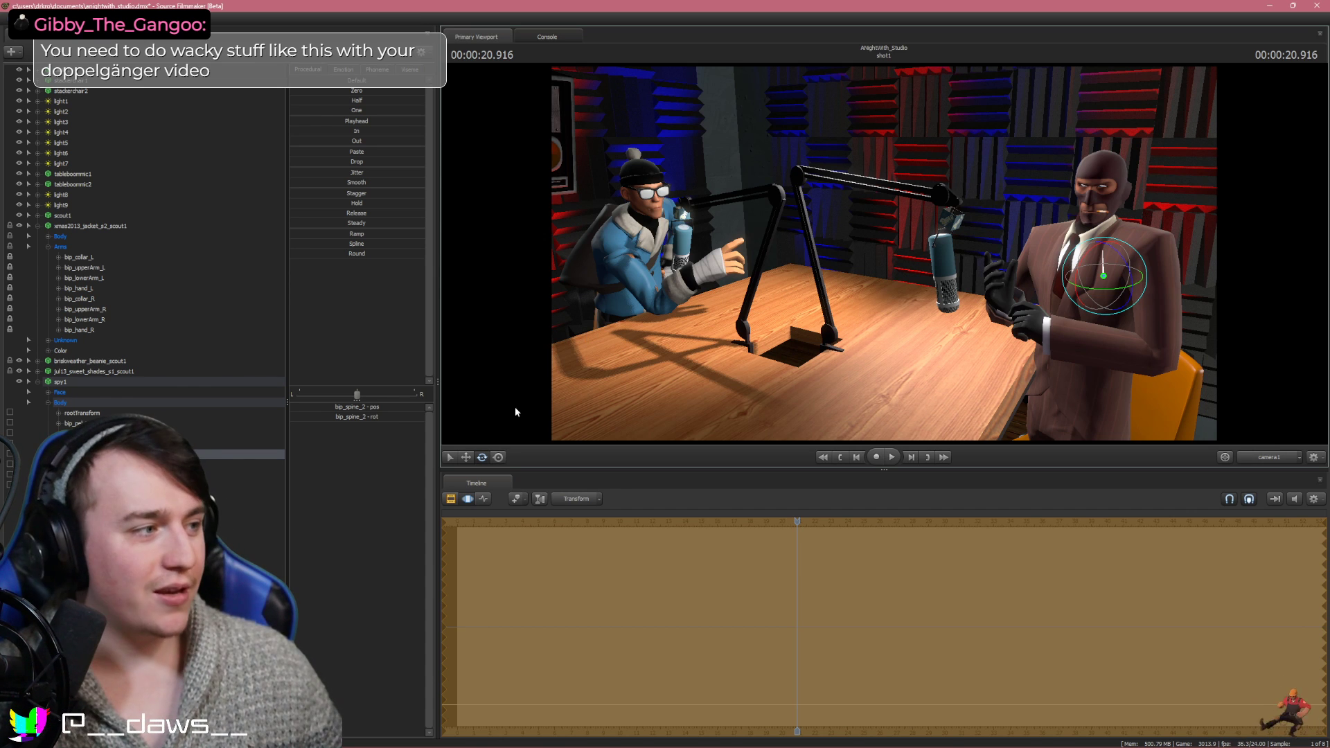
Select spy1, rotate the whole Spy slightly at his root from the Work Camera, and return to camera1
{"action": "left_click", "coordinate": [72, 381]}
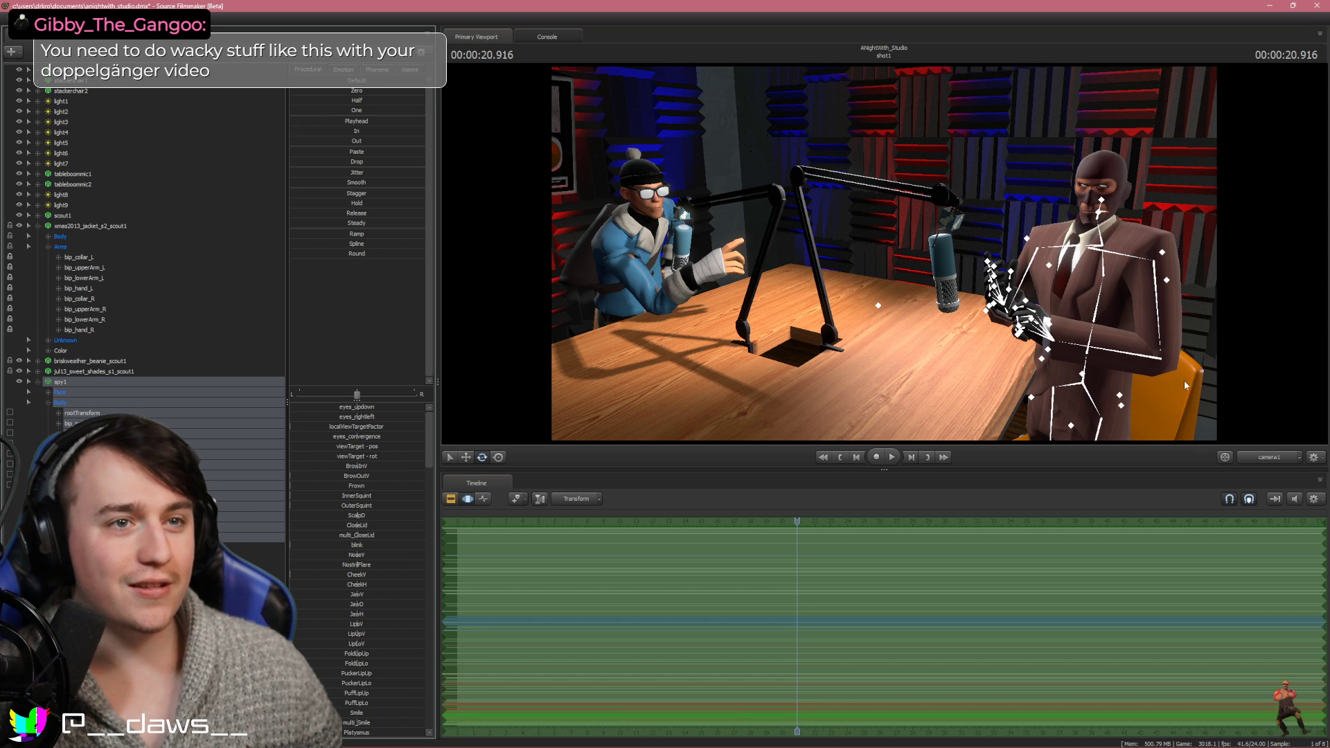
{"action": "left_click", "coordinate": [1270, 459]}
{"action": "key", "text": "s"}
{"action": "left_click_drag", "start_coordinate": [918, 333], "coordinate": [910, 369]}
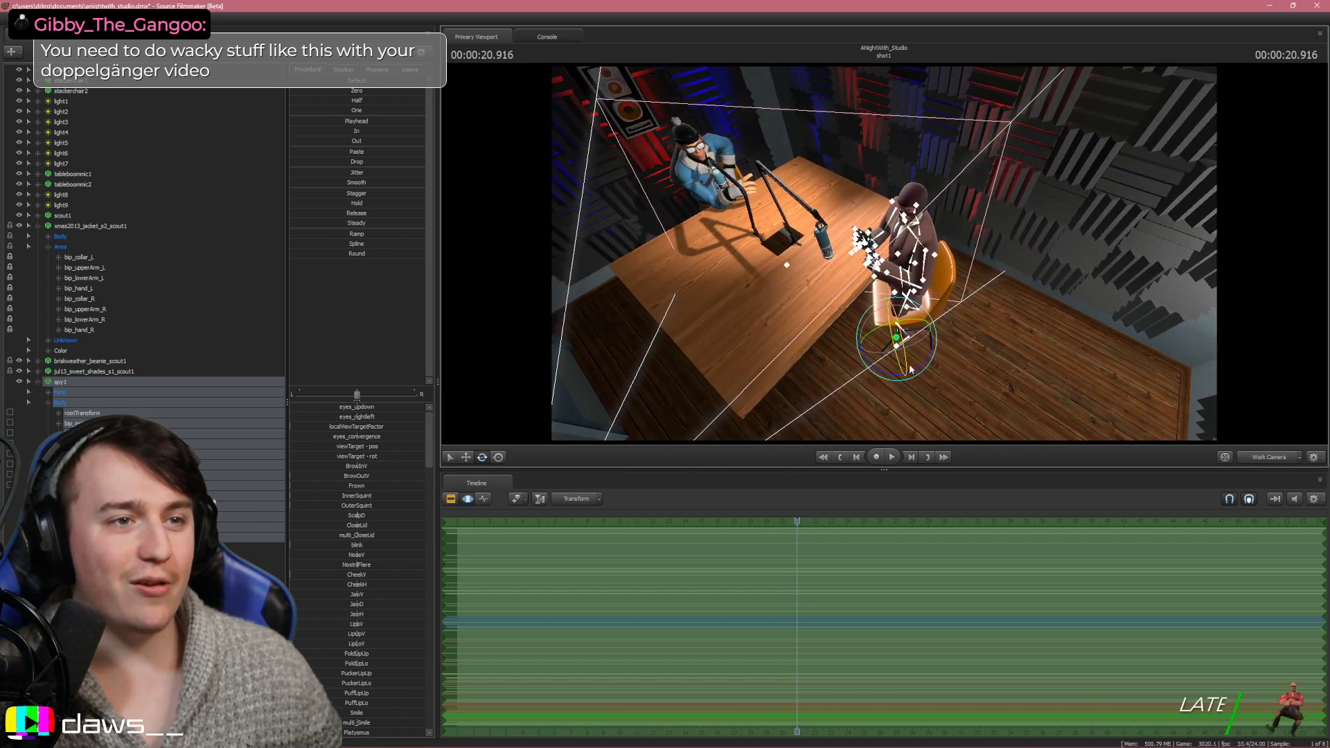
{"action": "left_click", "coordinate": [1265, 456]}
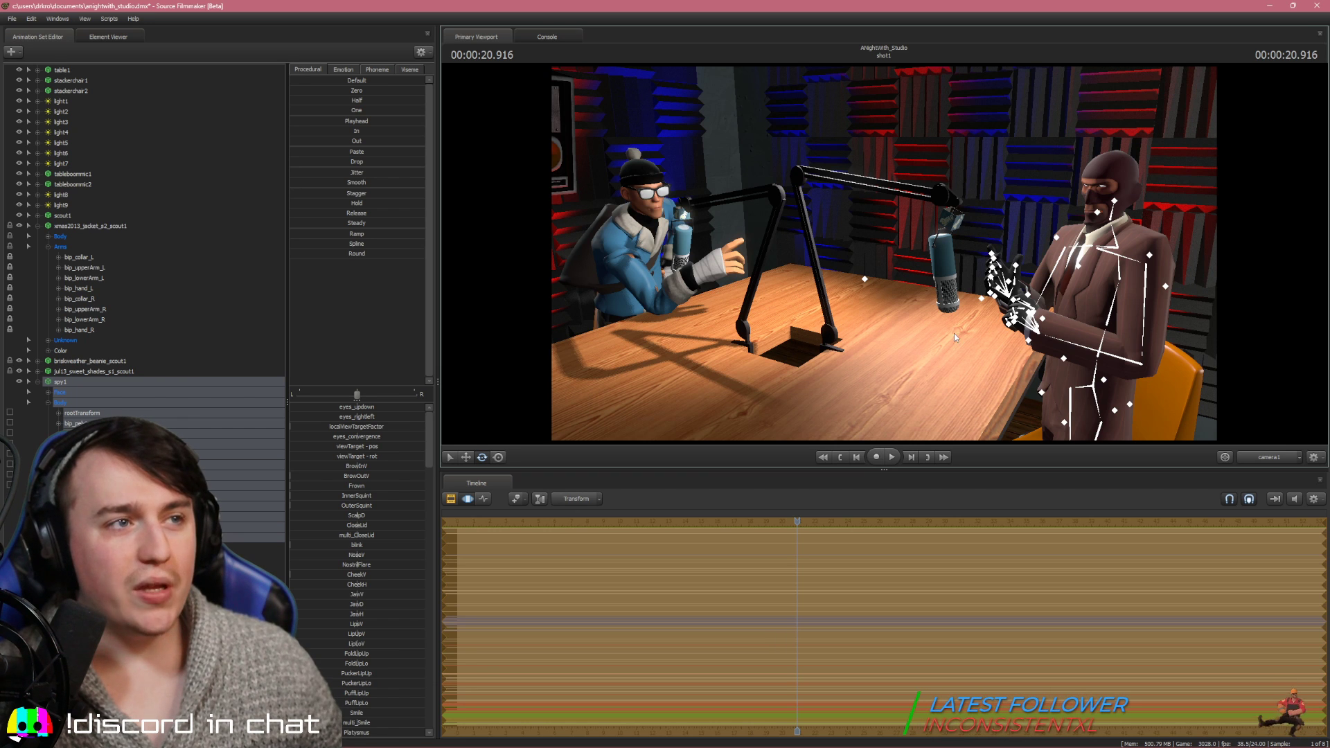
{"action": "left_click_drag", "start_coordinate": [954, 336], "coordinate": [940, 321]}
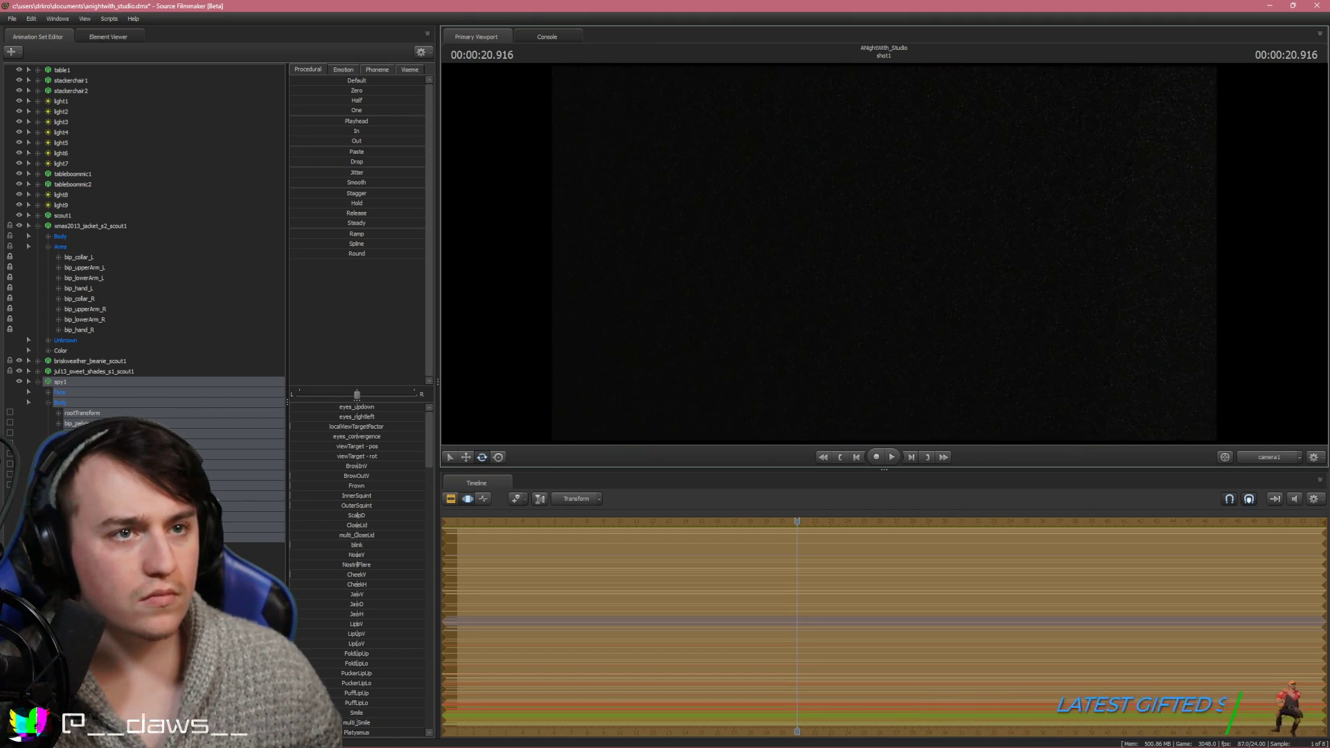
{"action": "left_click_drag", "start_coordinate": [884, 254], "coordinate": [883, 252]}
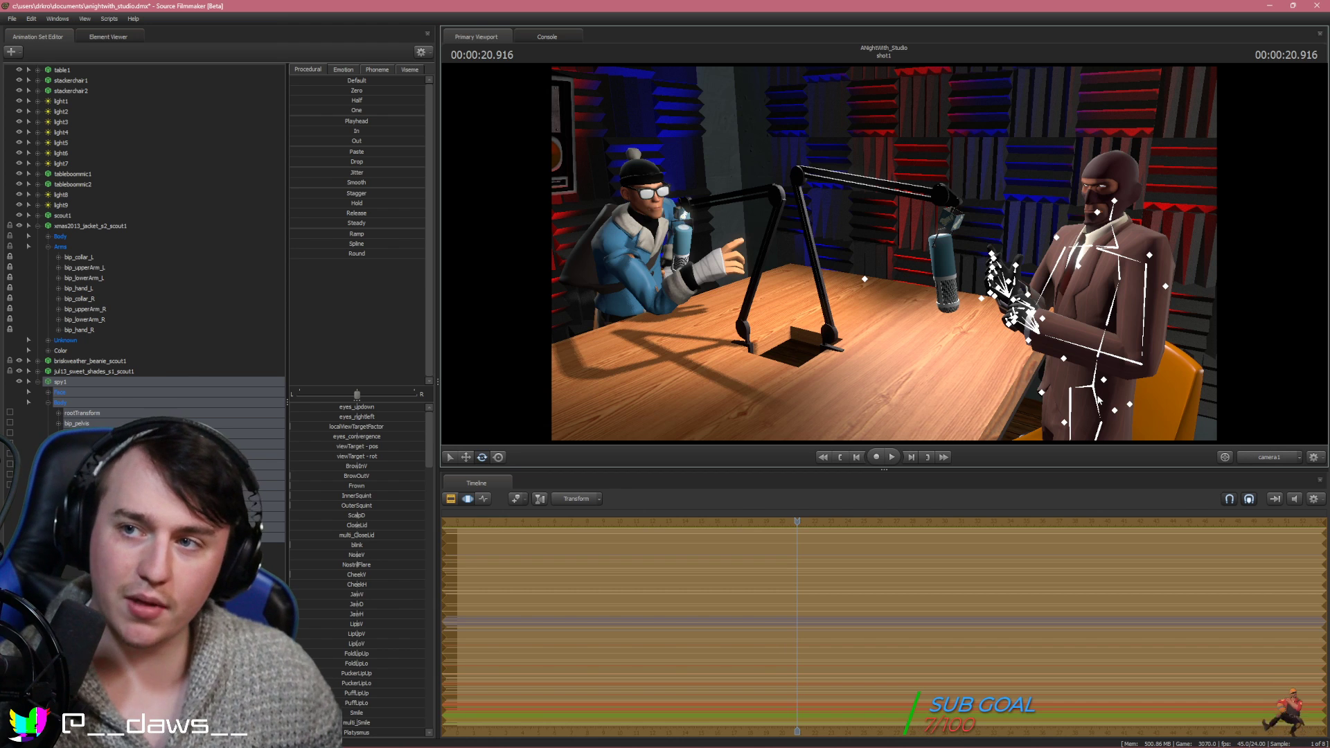
Try moving the whole Spy closer to the table from the Work Camera, then undo the move
{"action": "left_click", "coordinate": [1269, 457]}
{"action": "left_click", "coordinate": [1264, 449]}
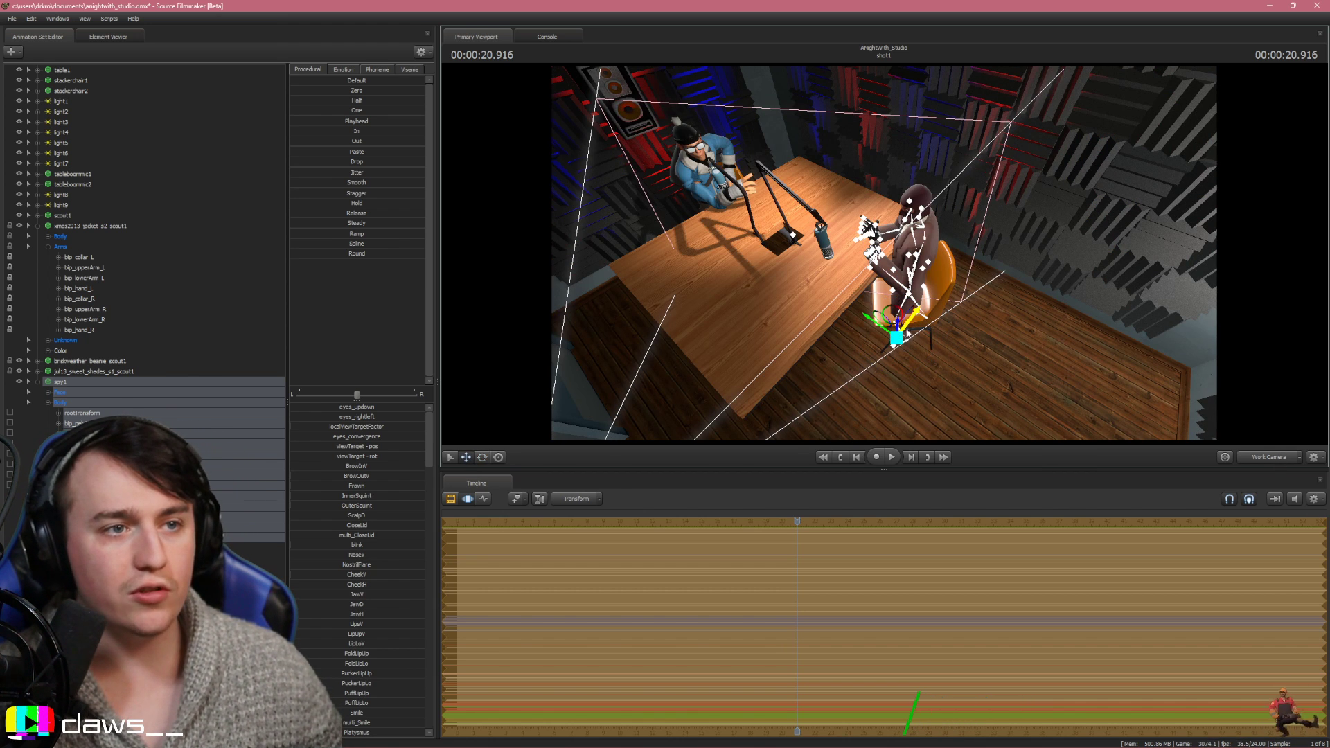
{"action": "left_click", "coordinate": [1269, 457]}
{"action": "left_click", "coordinate": [1271, 464]}
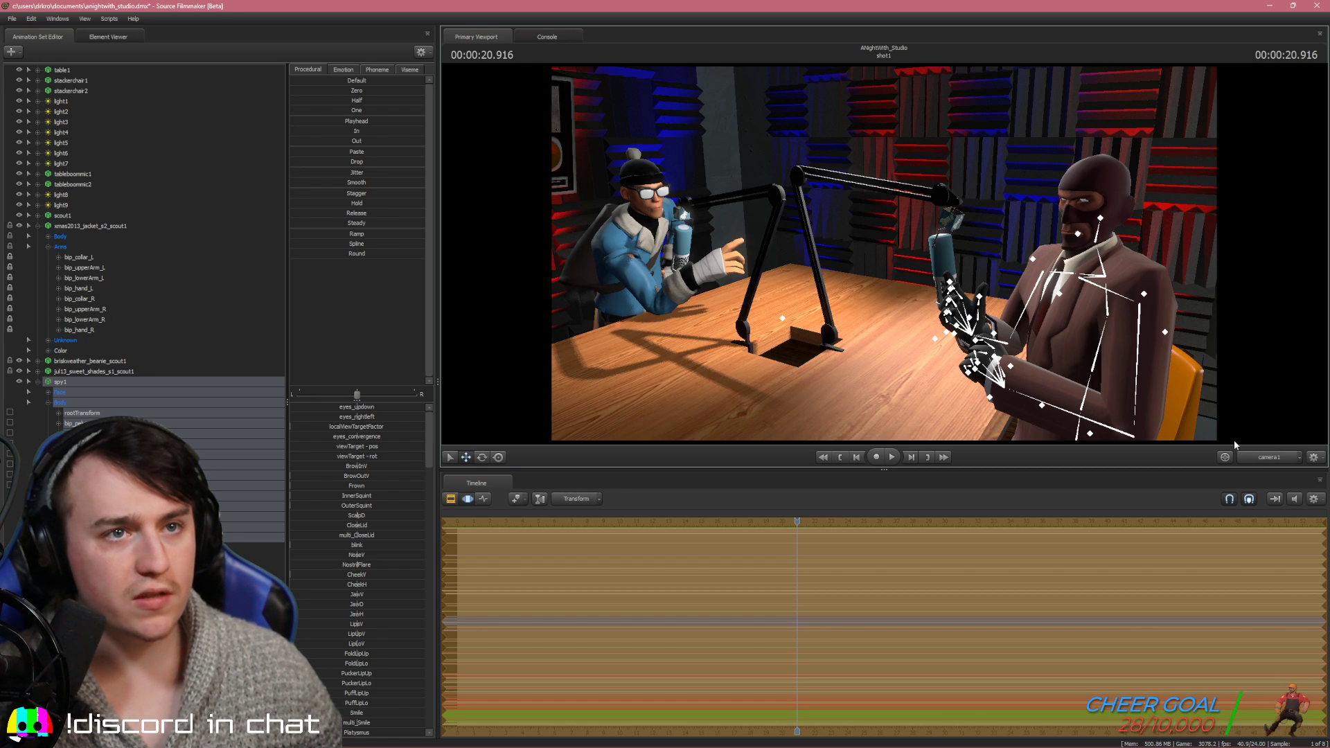
{"action": "key", "text": "ctrl+z"}
{"action": "key", "text": "ctrl+z"}
{"action": "key", "text": "ctrl+z"}
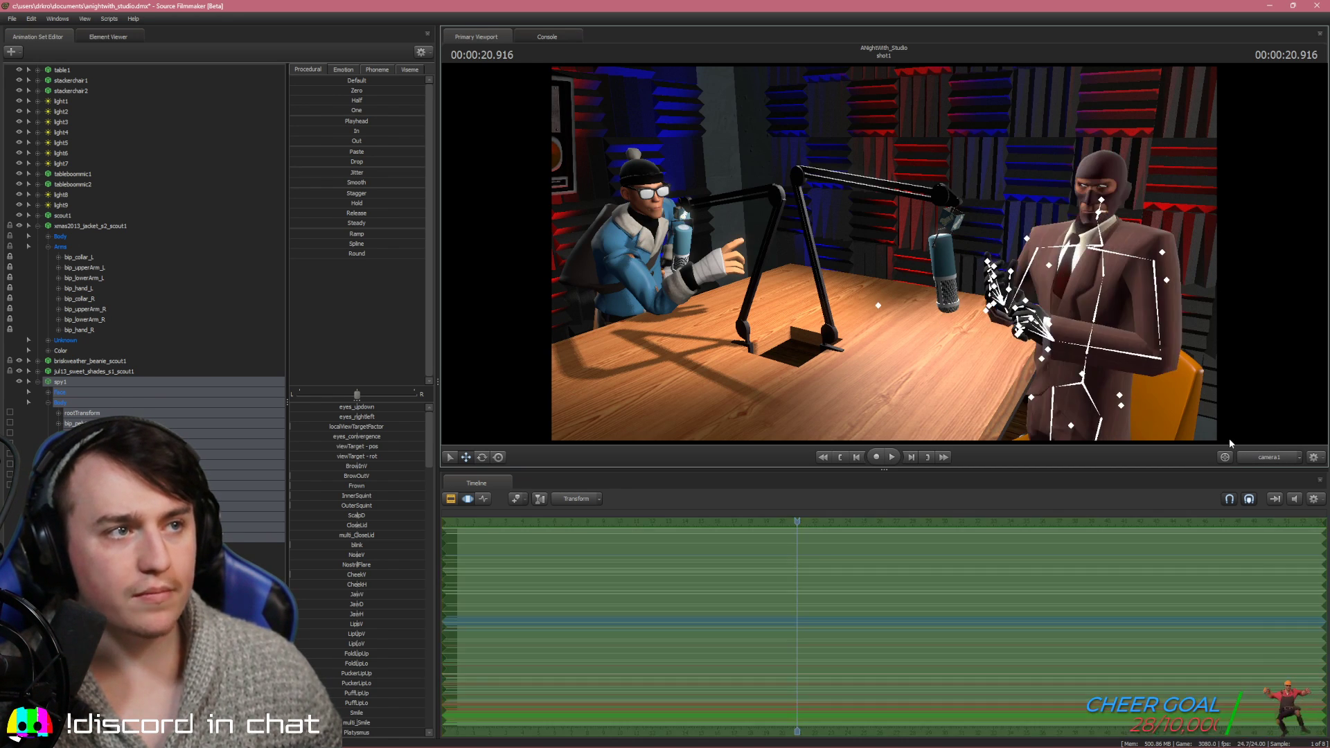
{"action": "key", "text": "ctrl+z"}
{"action": "key", "text": "ctrl+z"}
{"action": "key", "text": "ctrl+z"}
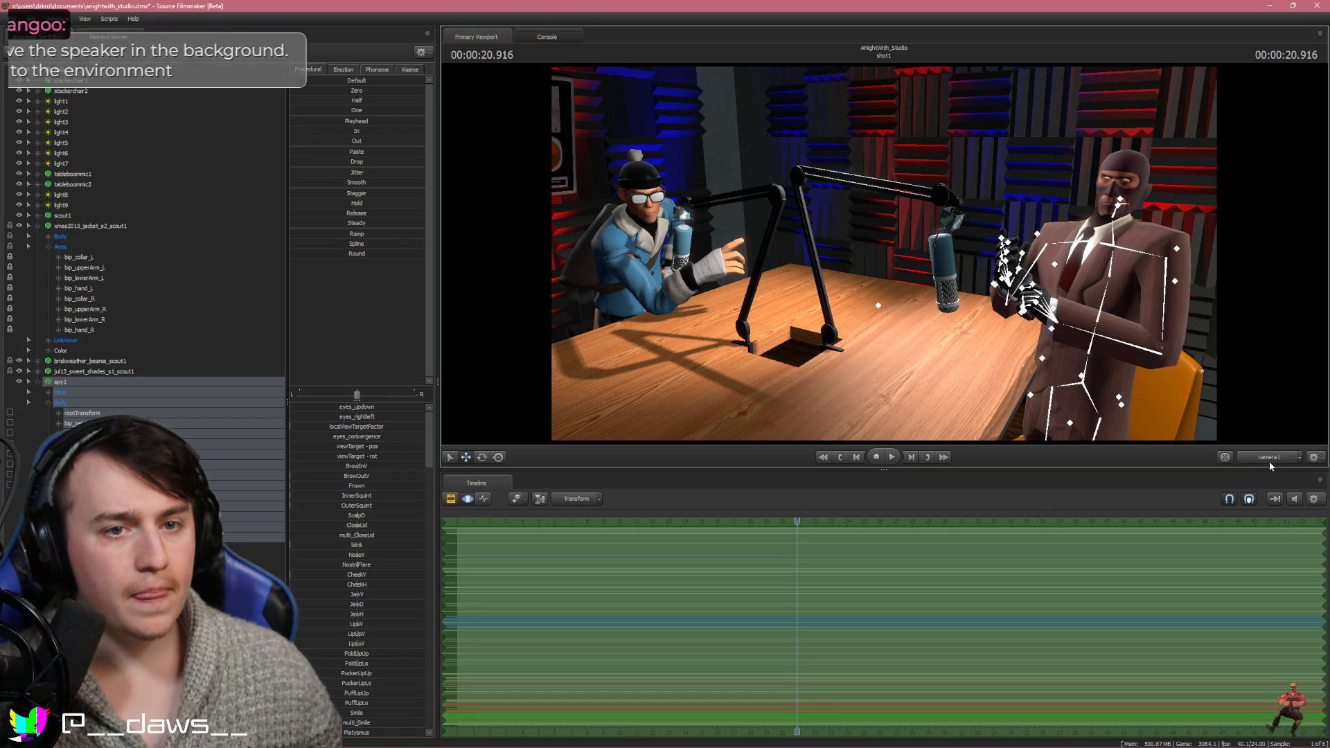
{"action": "key", "text": "ctrl+z"}
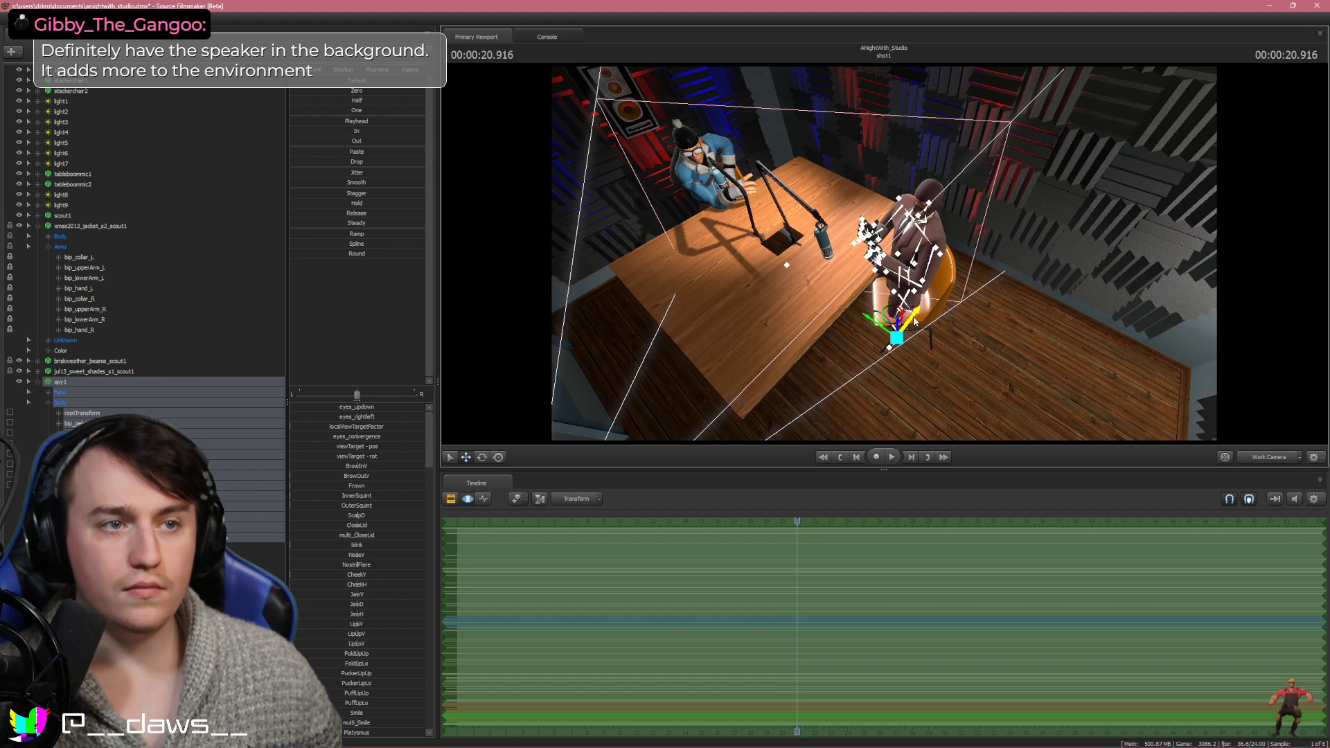
Move the whole Spy closer to the table at his root from the Work Camera, checking his placement in camera1
{"action": "key", "text": "ctrl+z"}
{"action": "key", "text": "ctrl+z"}
{"action": "key", "text": "ctrl+z"}
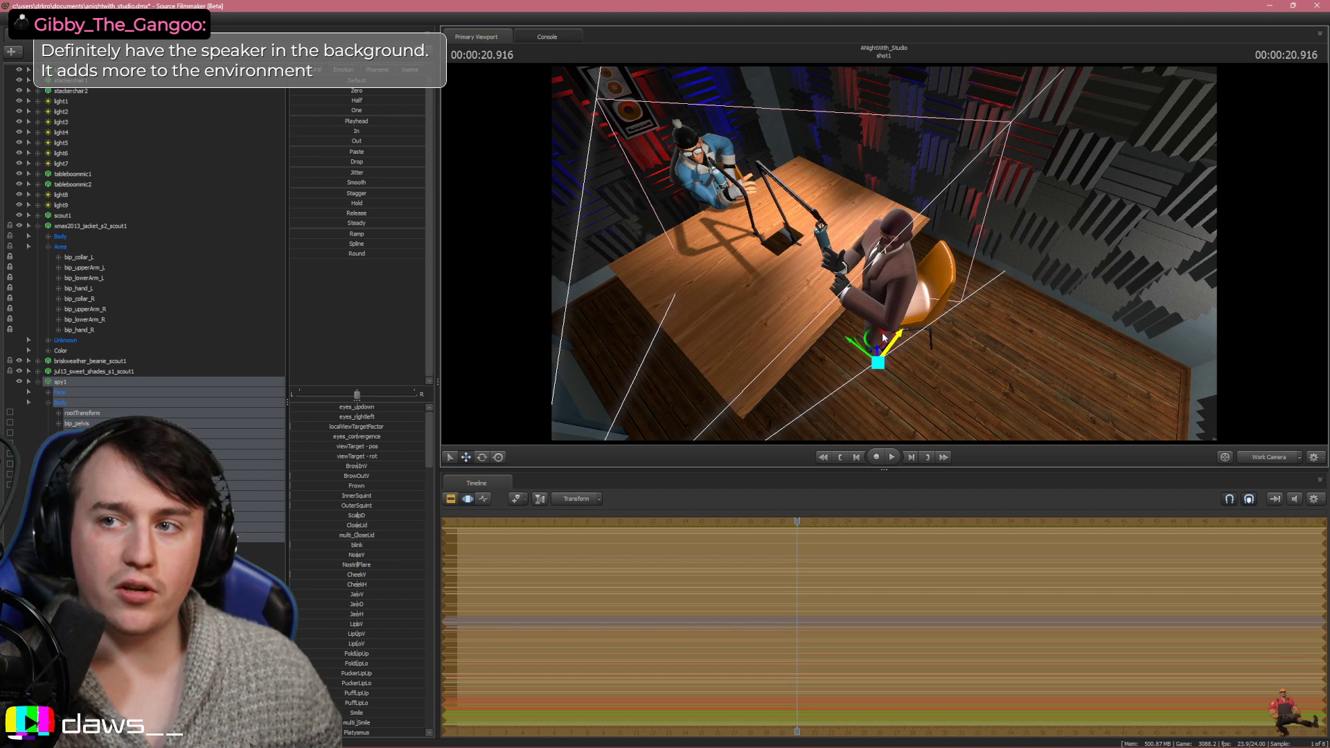
{"action": "key", "text": "ctrl+z"}
{"action": "left_click", "coordinate": [1261, 457]}
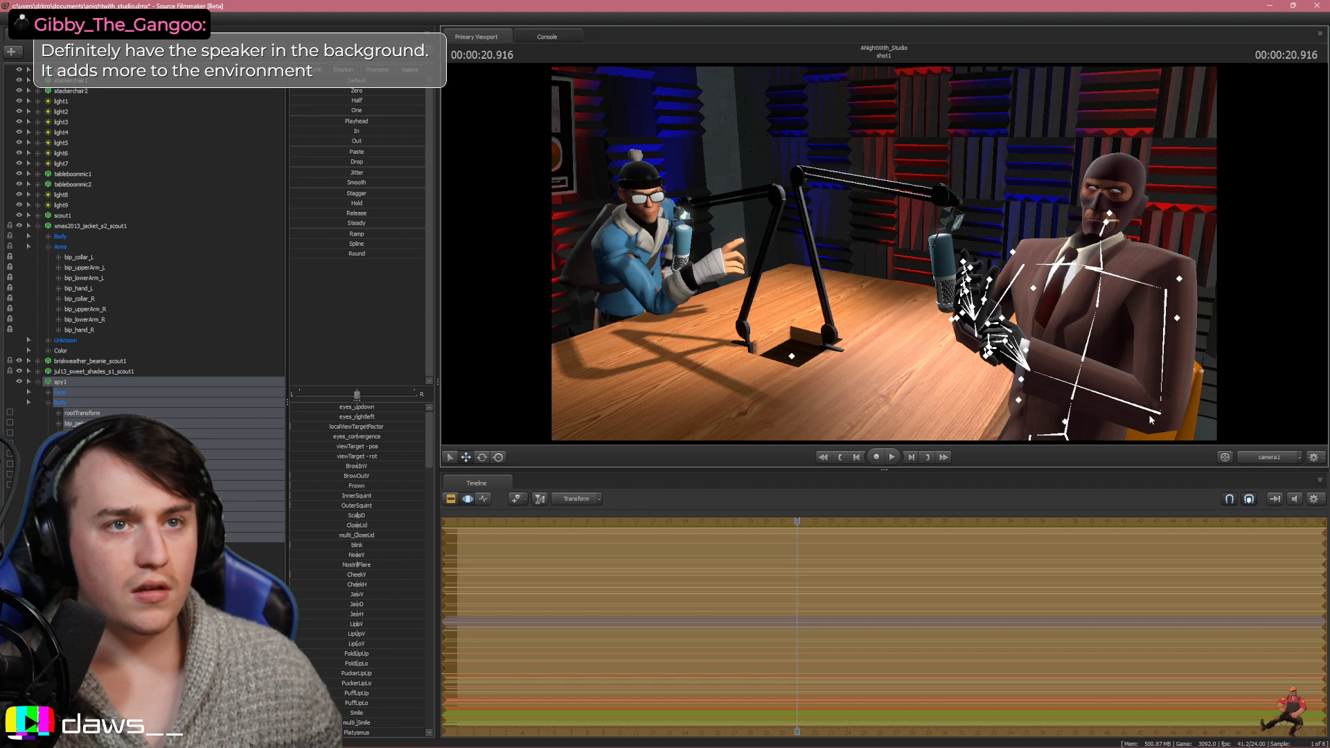
{"action": "left_click", "coordinate": [1270, 458]}
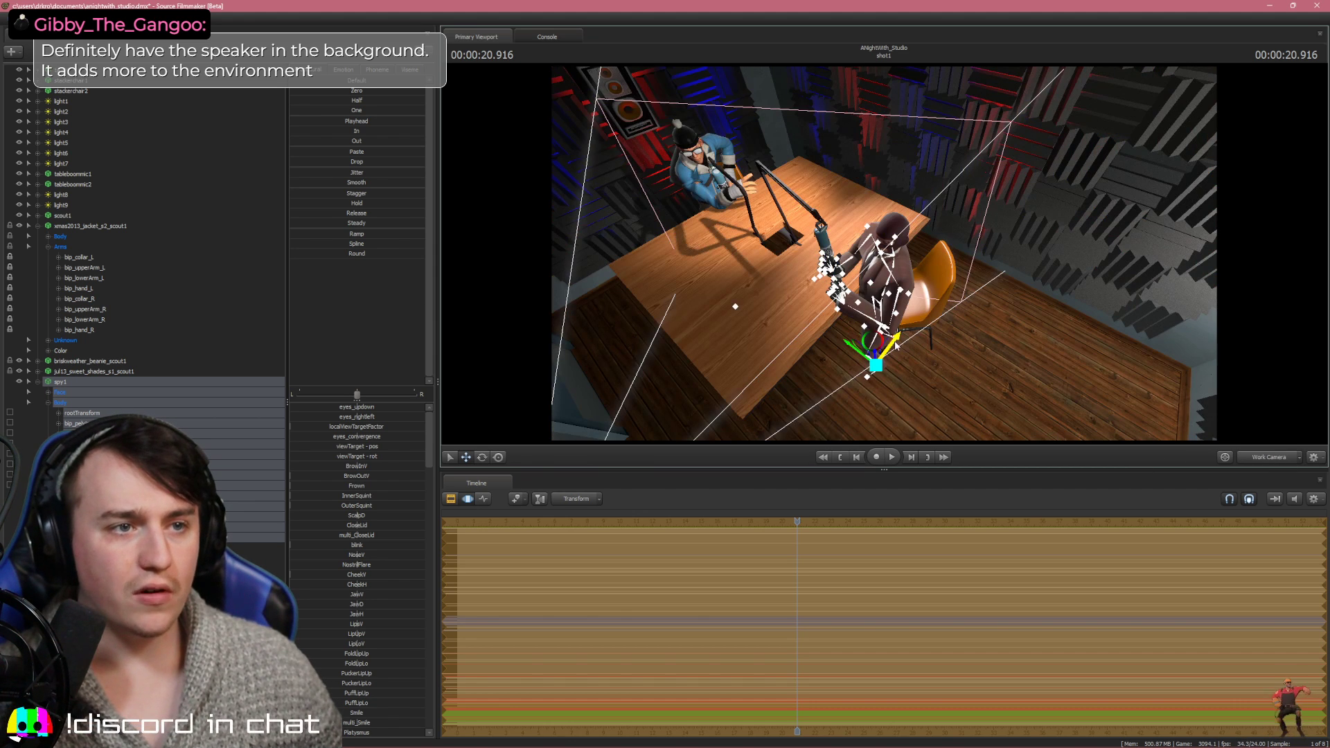
{"action": "left_click", "coordinate": [1266, 457]}
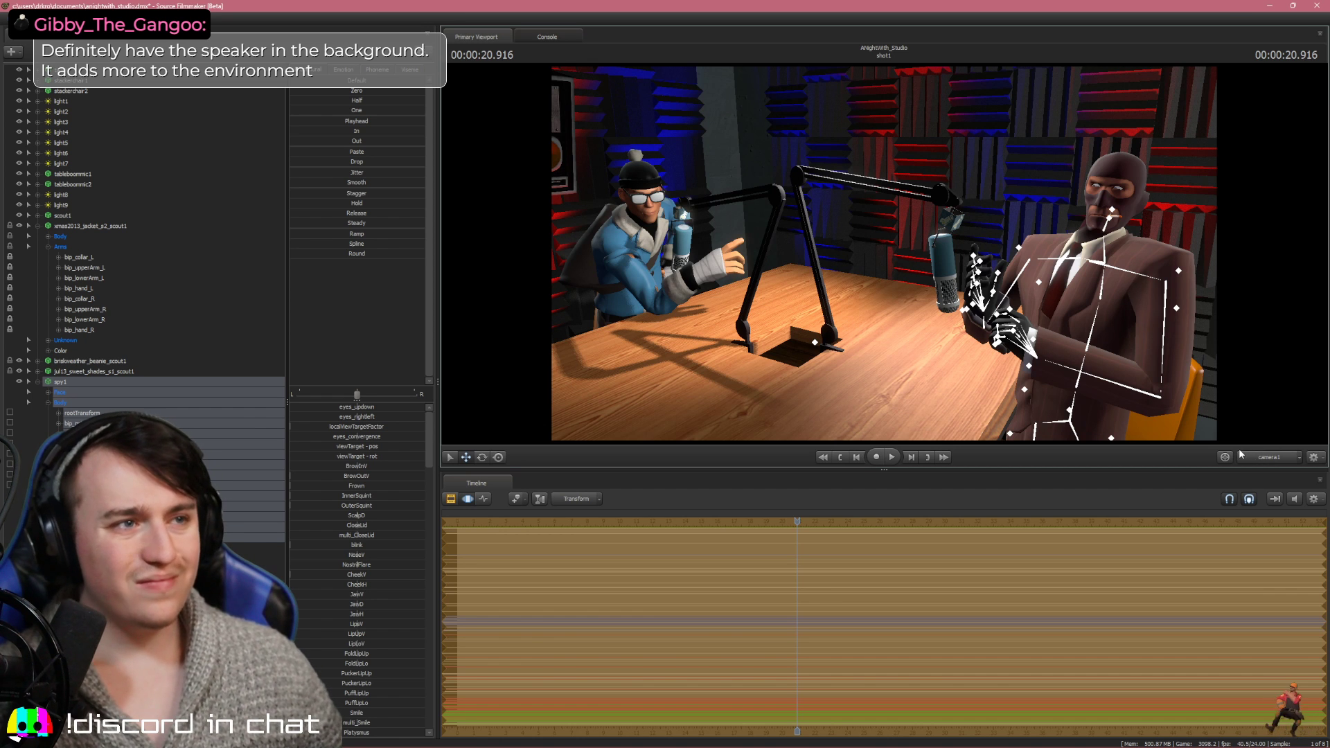
Raise the whole Spy slightly at his root from the Work Camera and return to camera1
{"action": "left_click", "coordinate": [1244, 457]}
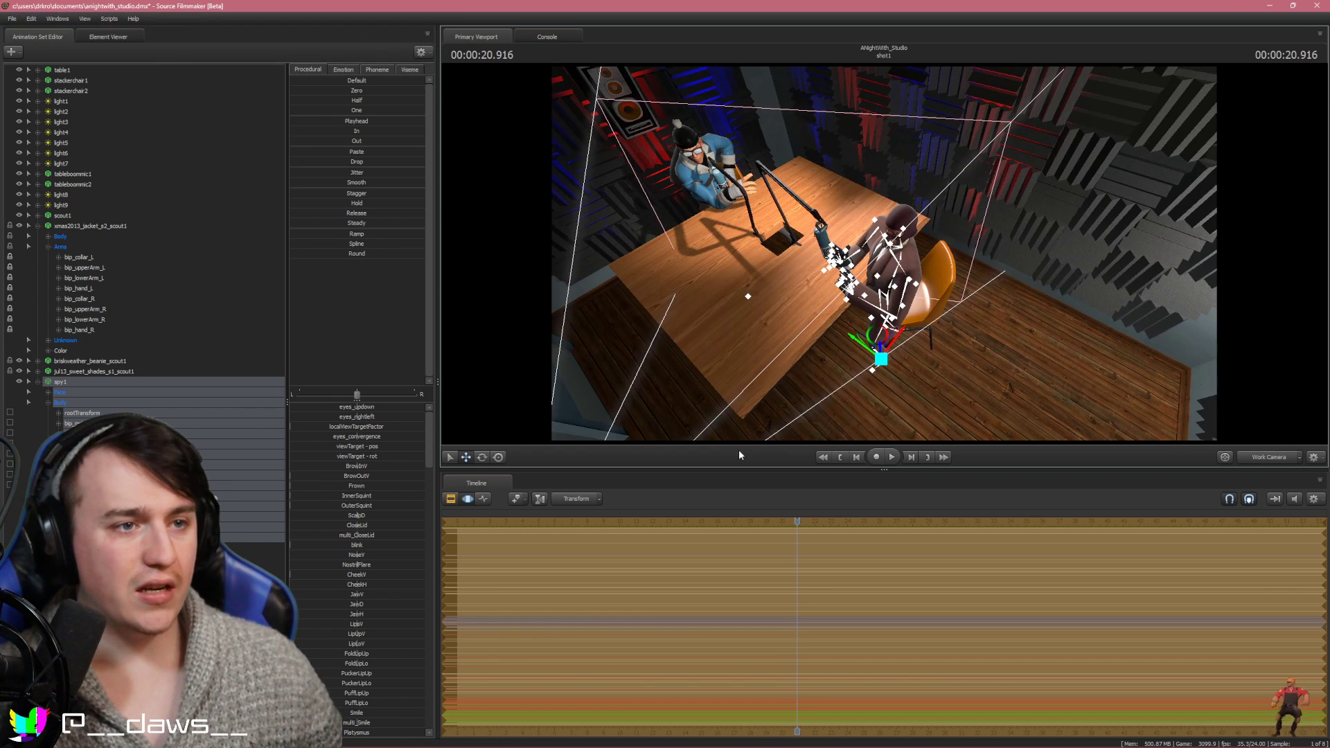
{"action": "left_click_drag", "start_coordinate": [932, 372], "coordinate": [894, 312]}
{"action": "left_click", "coordinate": [872, 307]}
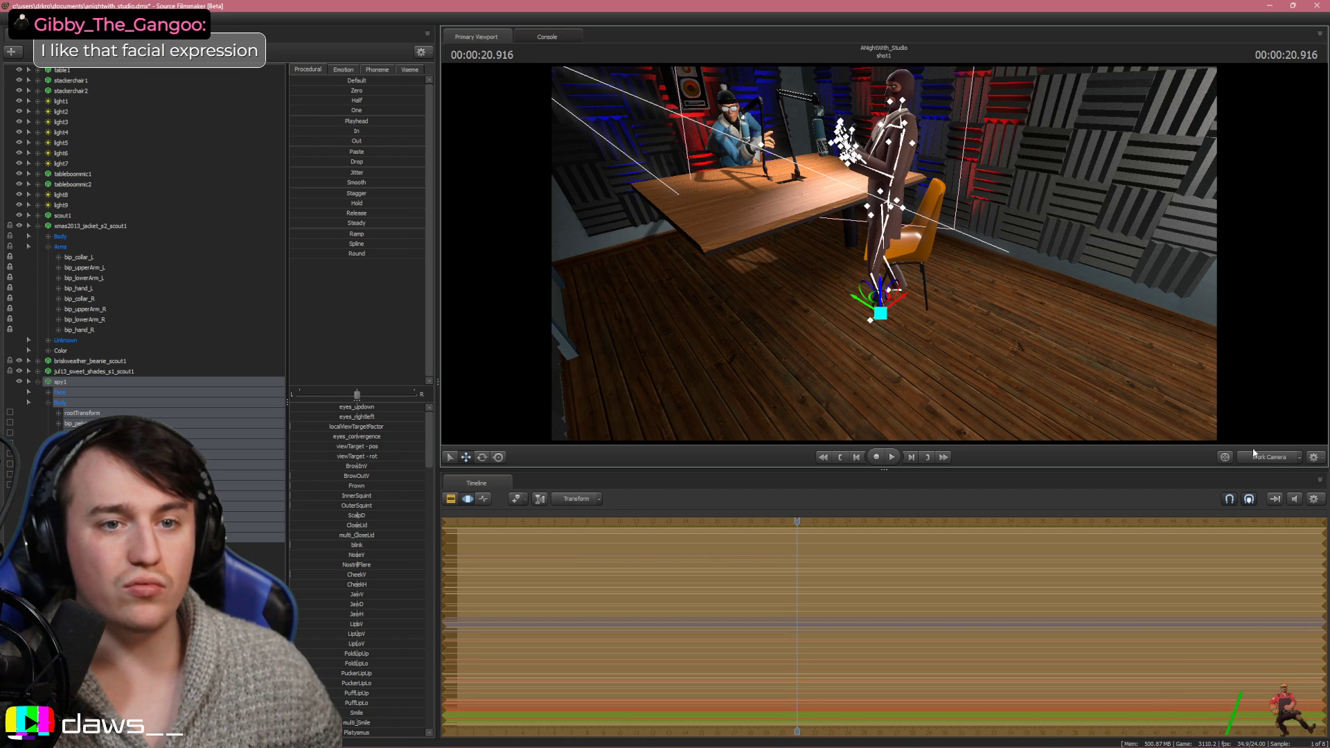
{"action": "left_click", "coordinate": [1257, 456]}
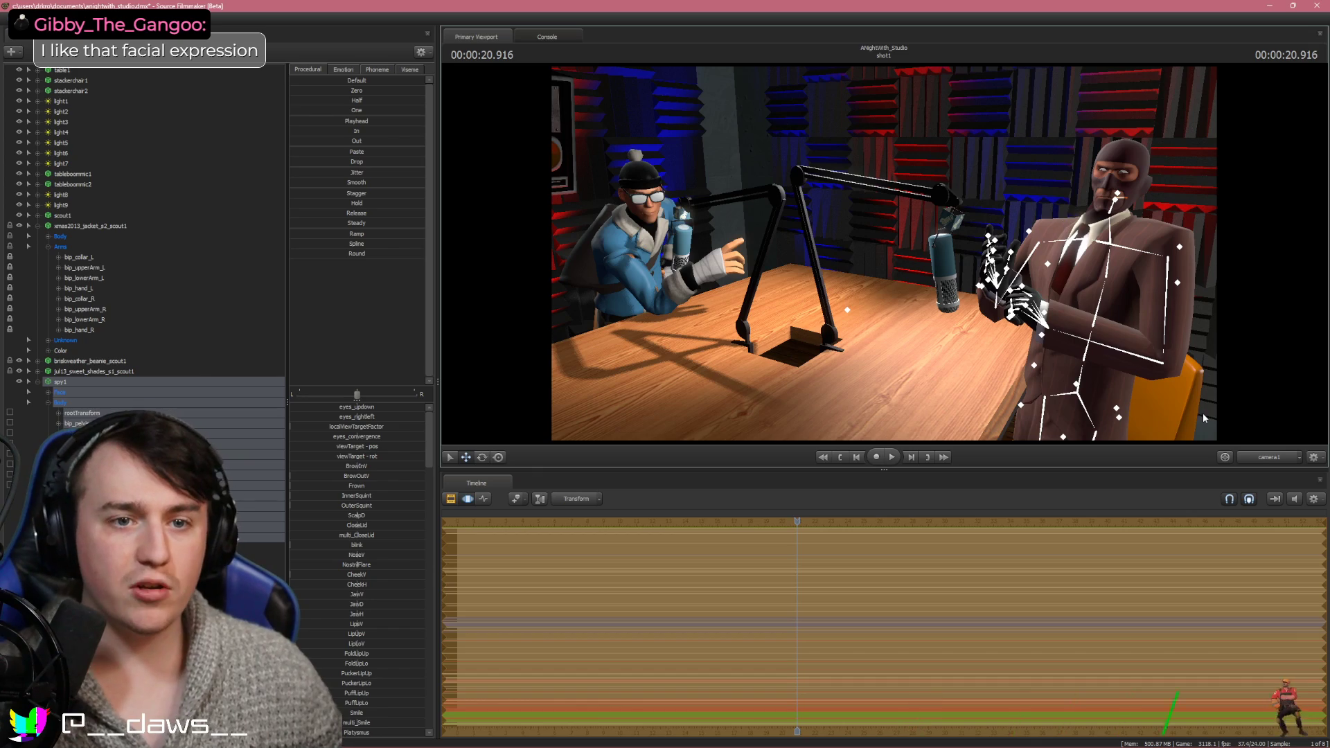
Rotate the Spy's bip_neck from the Work Camera to tilt his head slightly down, and return to camera1
{"action": "left_click", "coordinate": [1256, 459]}
{"action": "key", "text": "w"}
{"action": "left_click_drag", "start_coordinate": [884, 253], "coordinate": [866, 225]}
{"action": "key", "text": "a"}
{"action": "key", "text": "d"}
{"action": "key", "text": "a"}
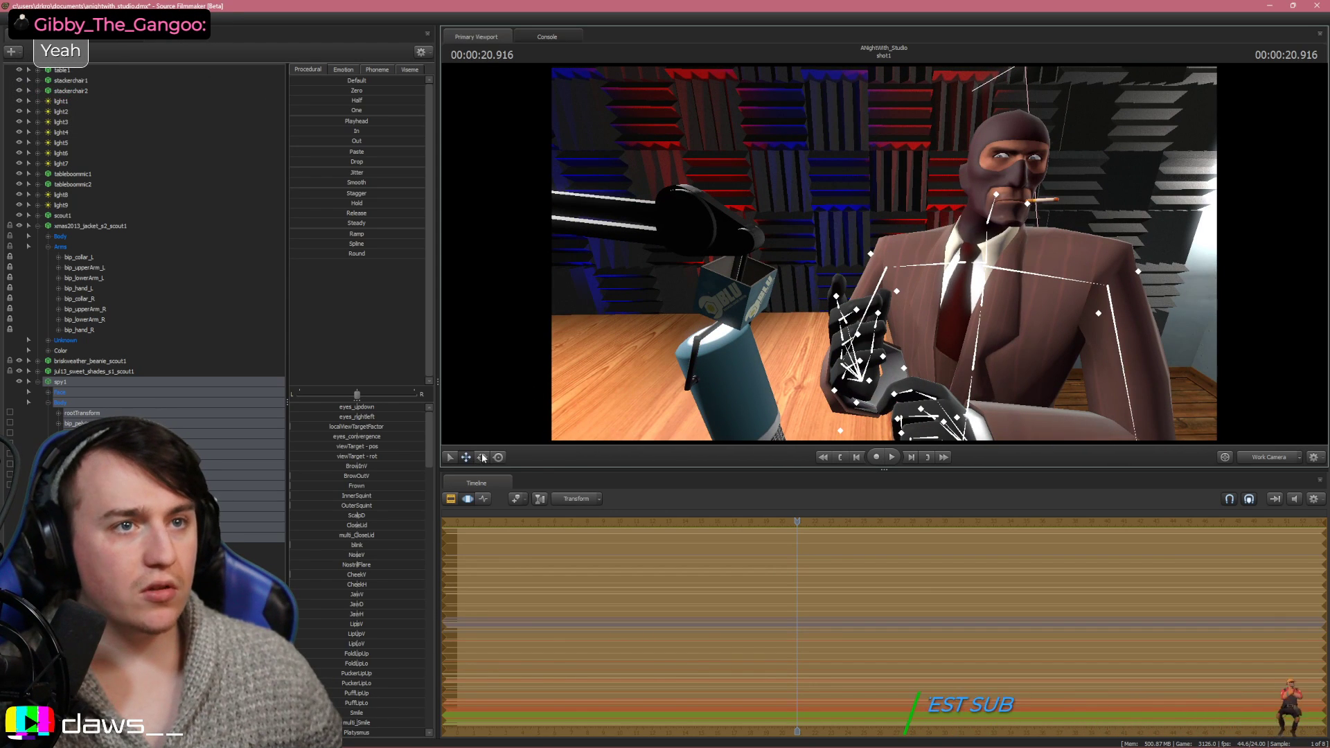
{"action": "left_click", "coordinate": [997, 211]}
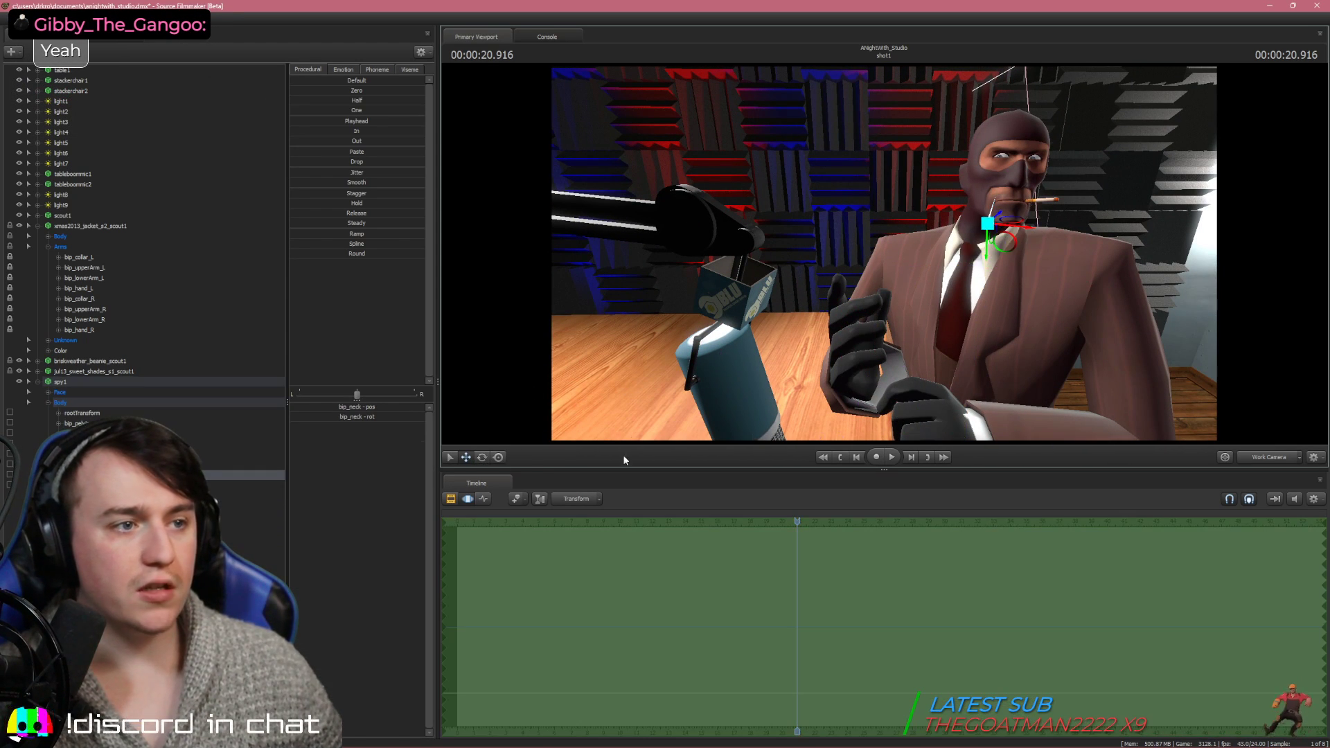
{"action": "left_click", "coordinate": [482, 457]}
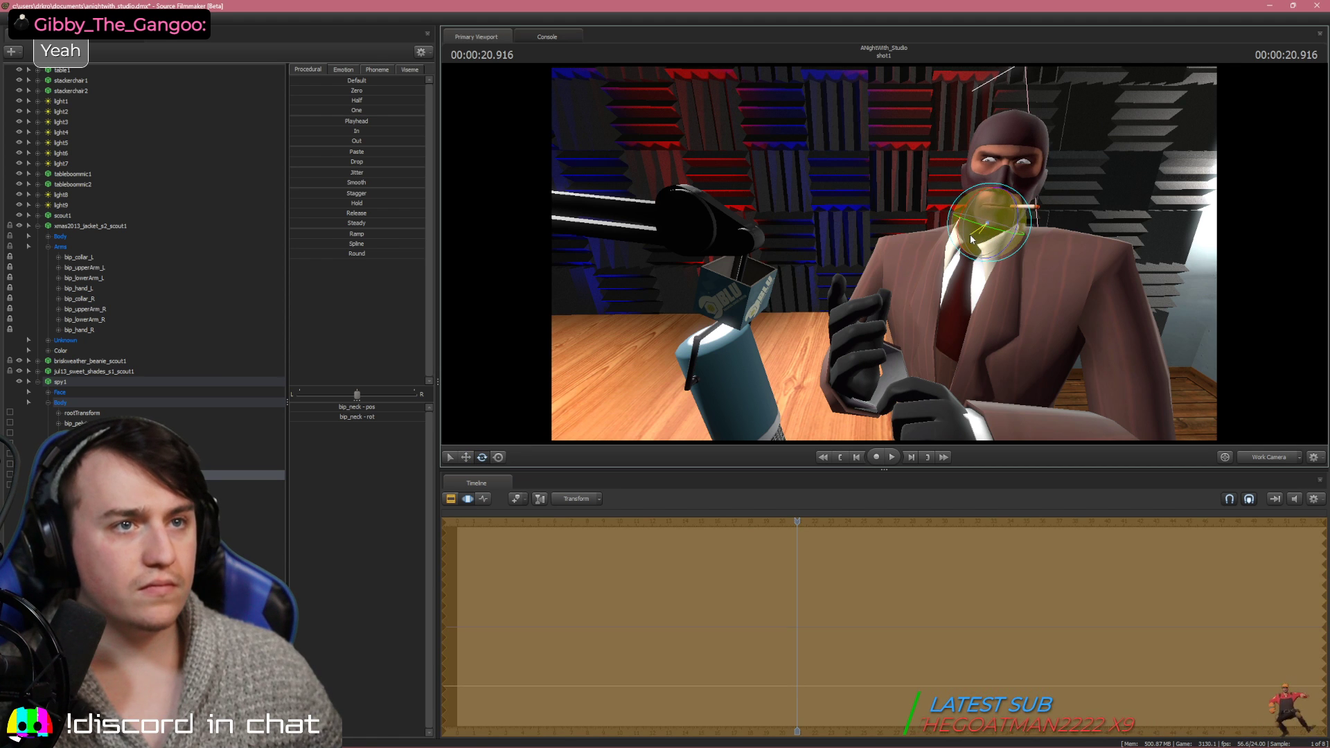
{"action": "left_click", "coordinate": [1257, 458]}
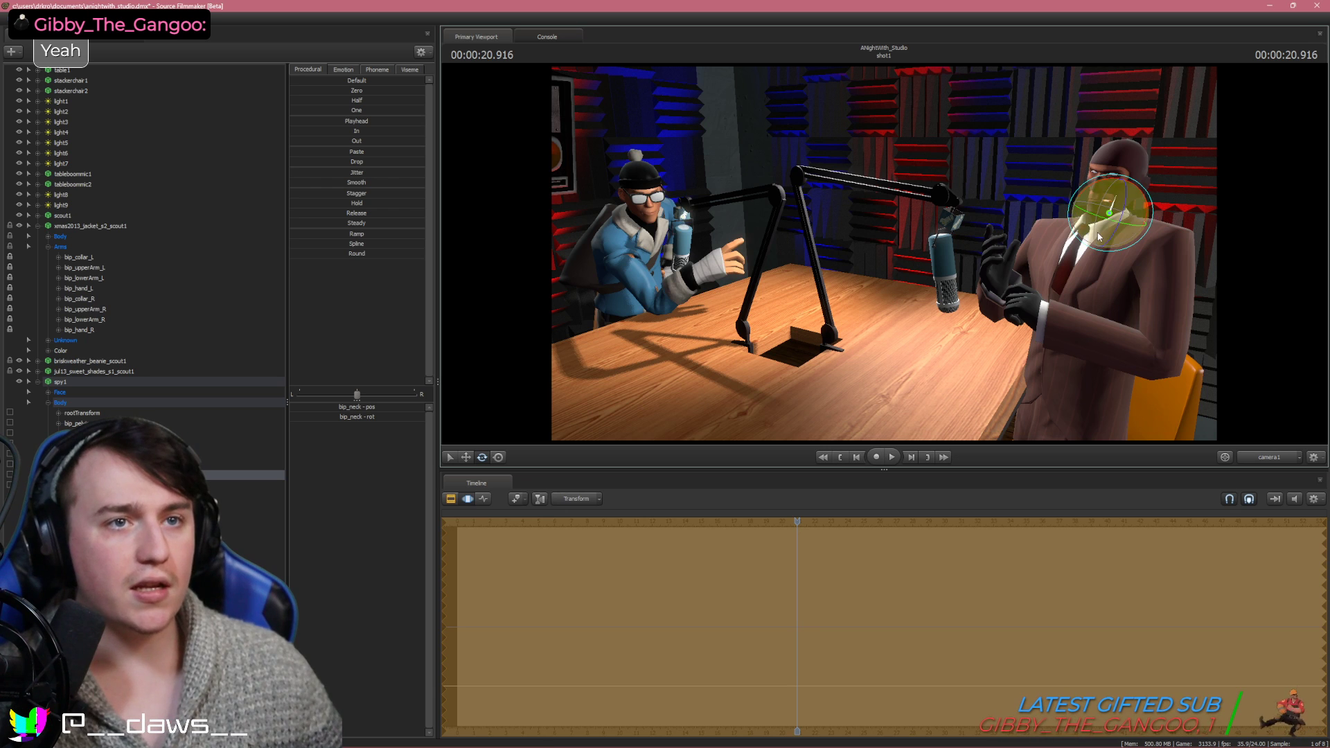
Rotate the Spy's bip_pelvis slightly to lean his upper body toward the microphone
{"action": "key", "text": "ctrl"}
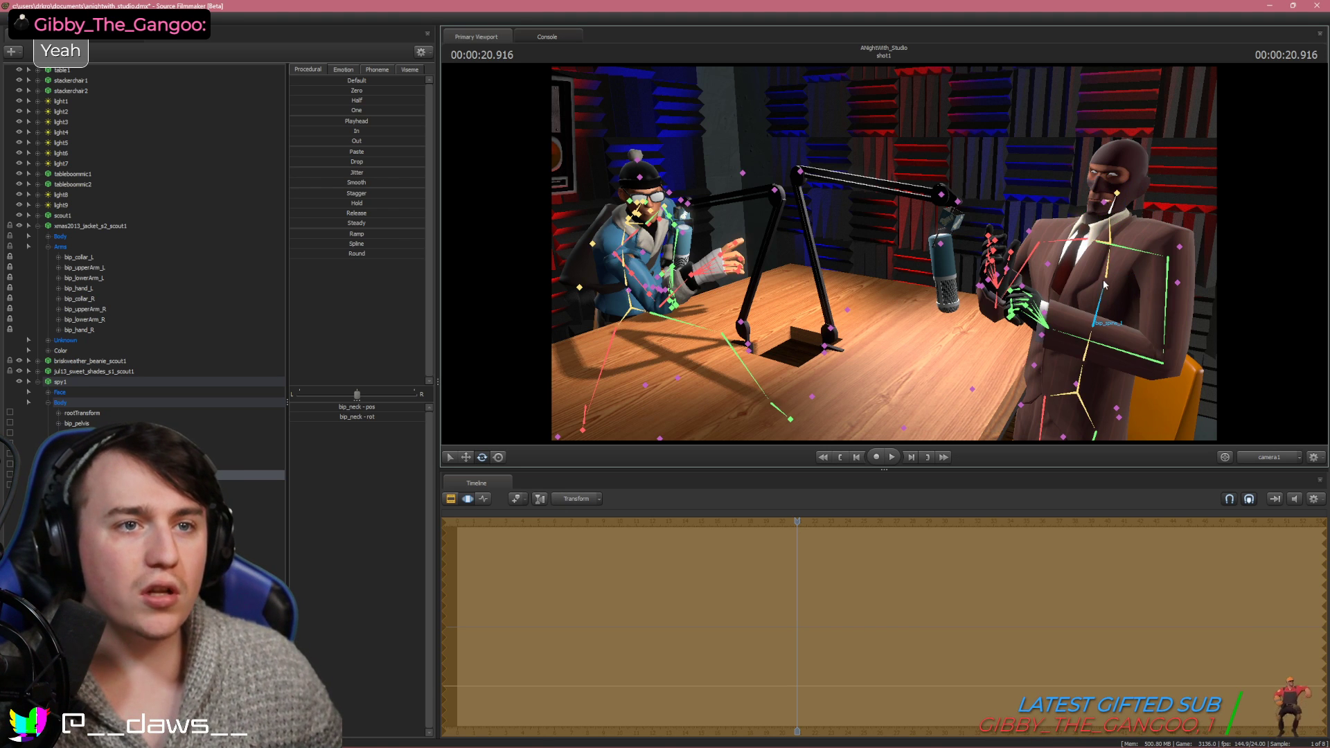
{"action": "left_click", "coordinate": [1084, 359], "text": "ctrl"}
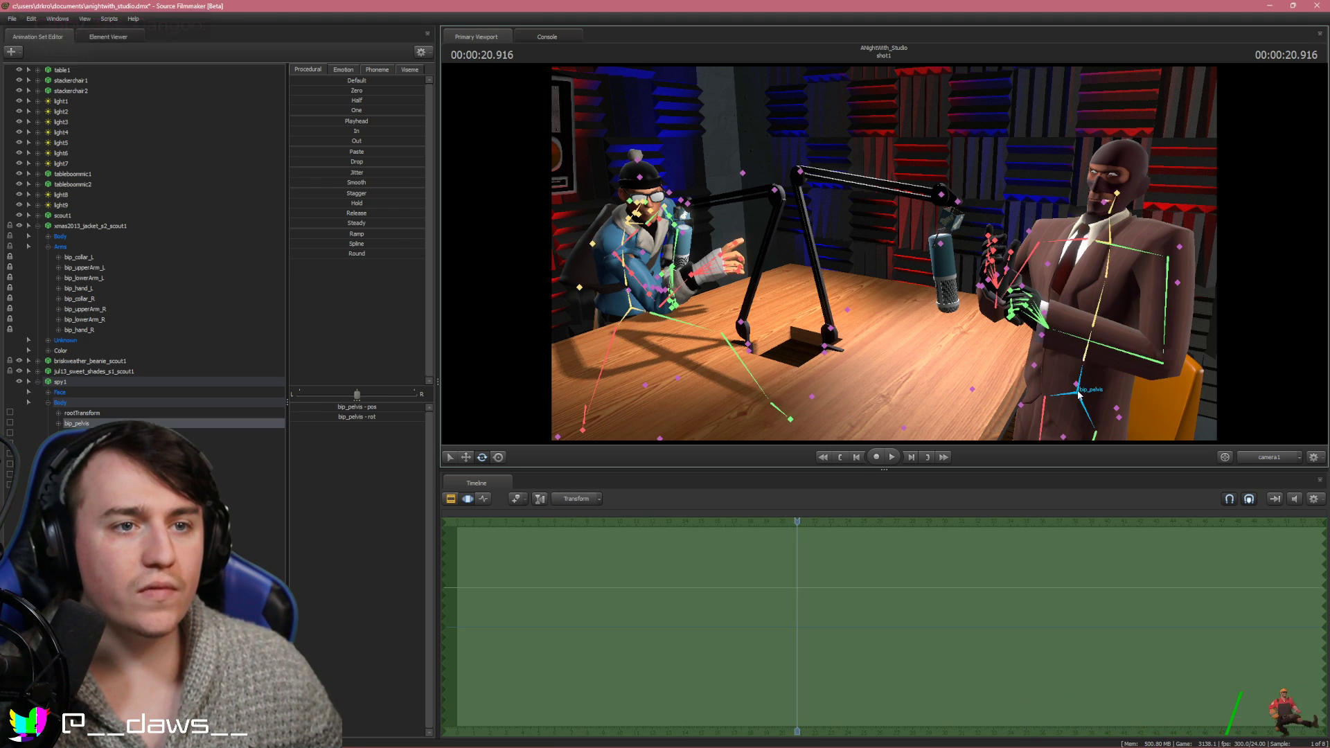
{"action": "left_click_drag", "start_coordinate": [1079, 367], "coordinate": [1076, 367]}
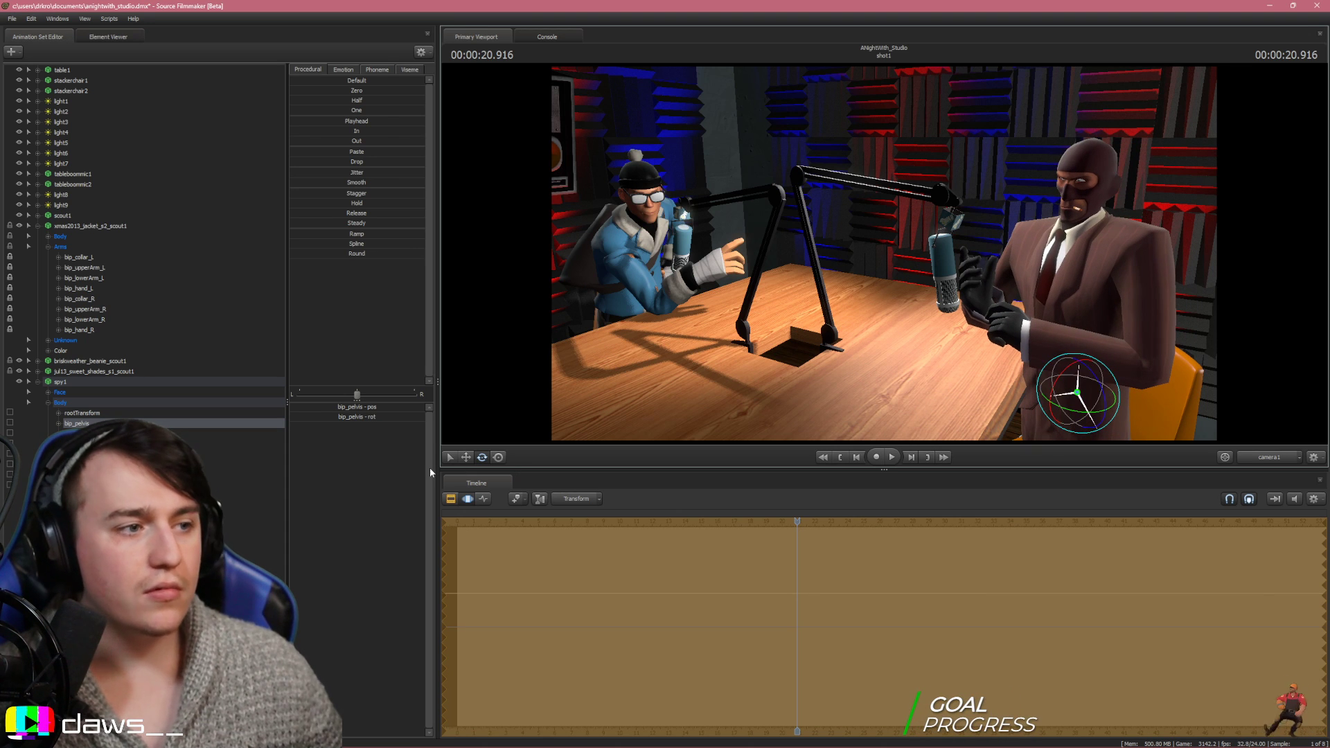
Move the Spy's bip_pelvis back from the microphone and slightly down, and rotate it to readjust his lean
{"action": "left_click", "coordinate": [466, 458]}
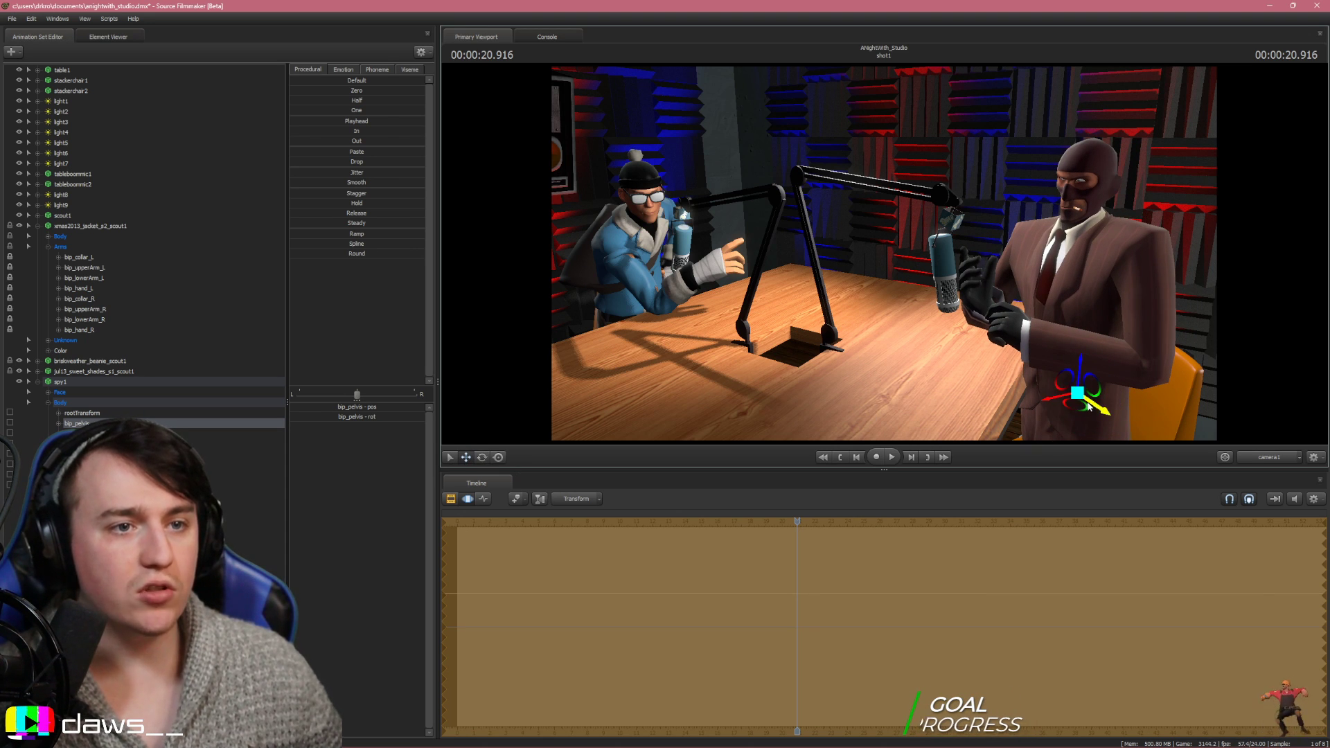
{"action": "left_click_drag", "start_coordinate": [1089, 408], "coordinate": [1070, 407]}
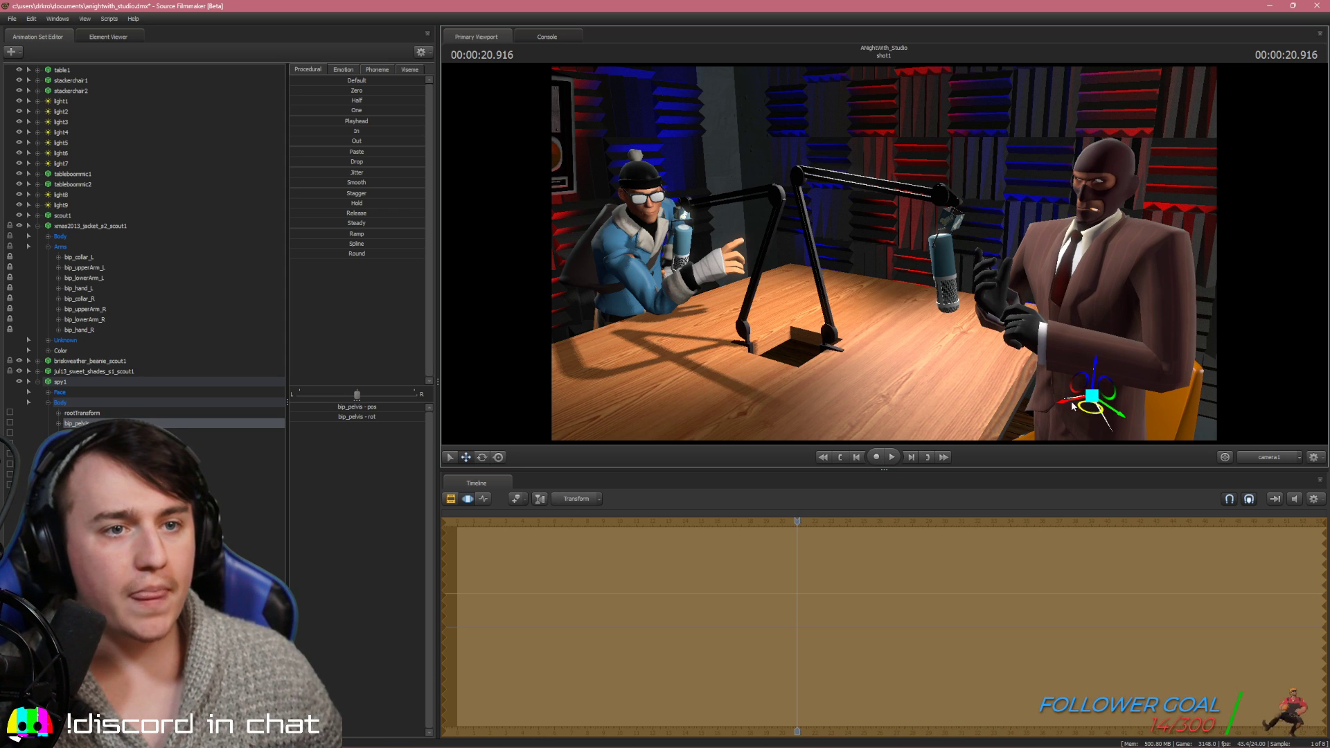
{"action": "left_click_drag", "start_coordinate": [1085, 372], "coordinate": [1106, 383]}
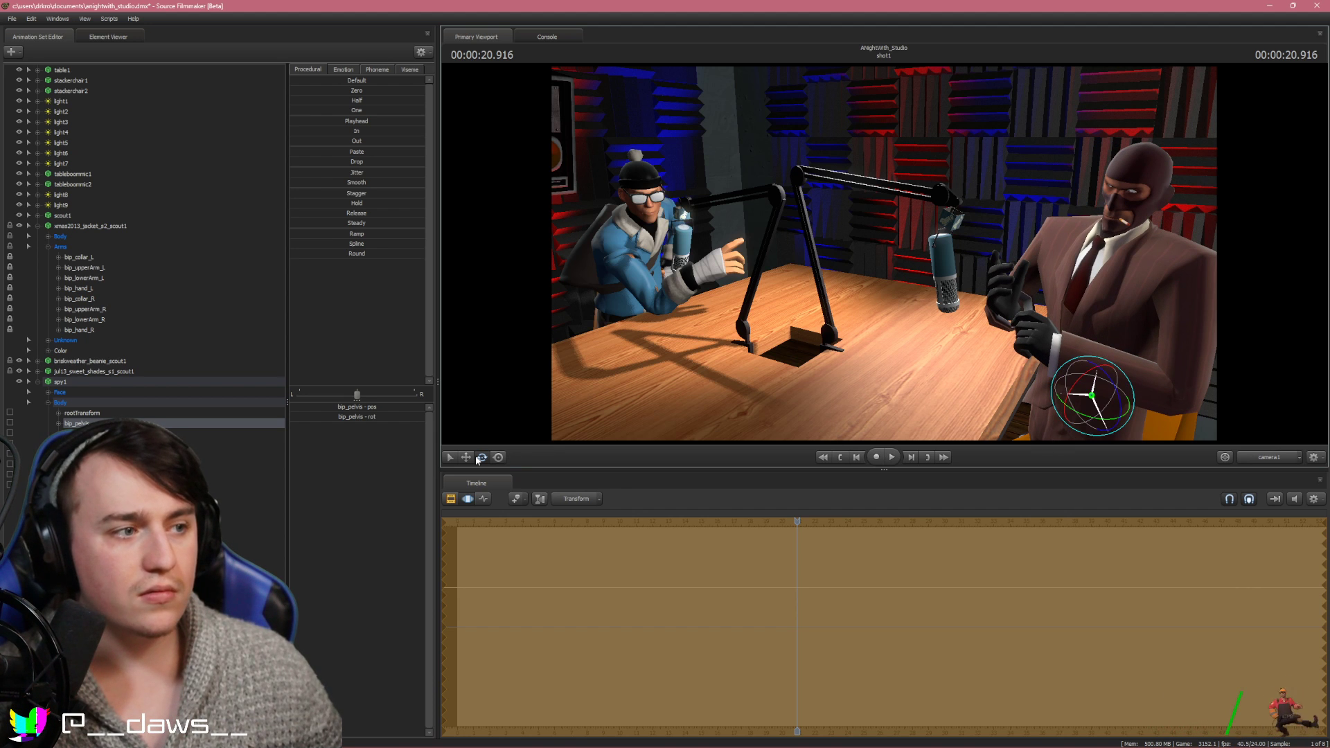
{"action": "left_click_drag", "start_coordinate": [1092, 372], "coordinate": [1109, 424]}
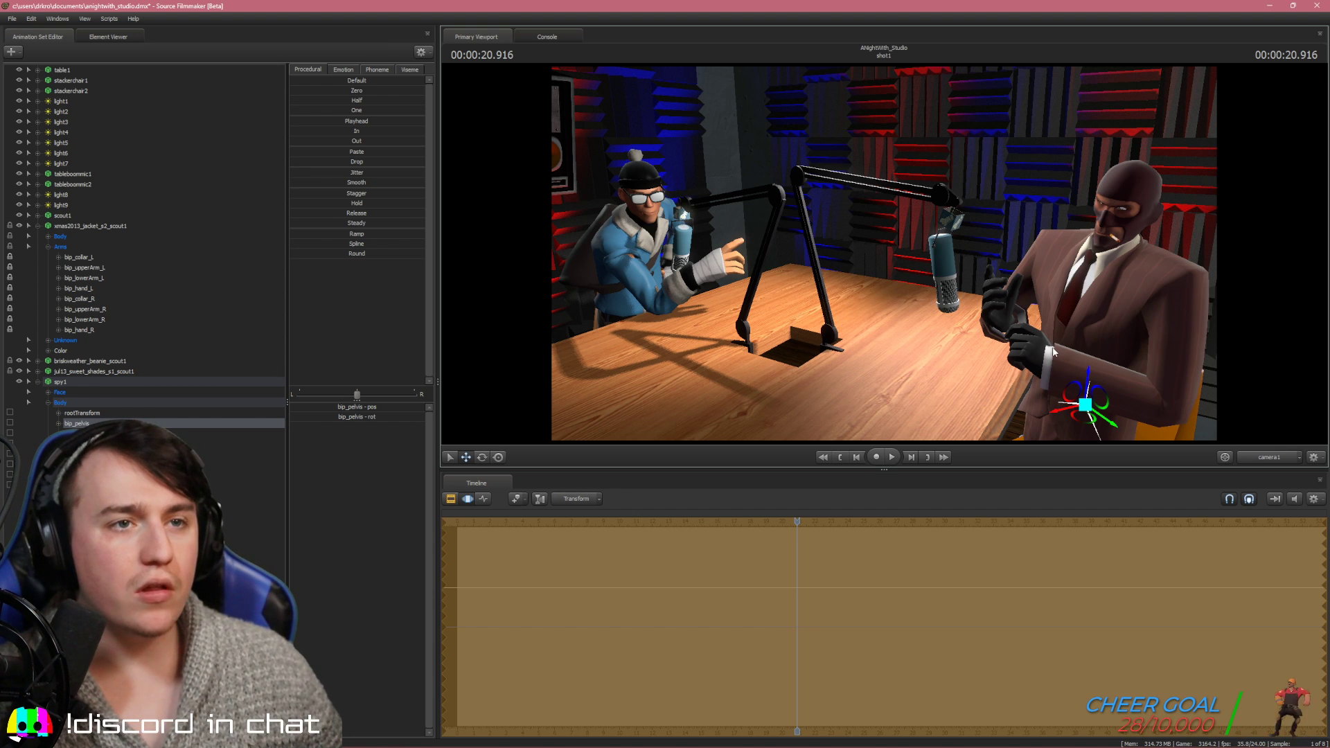
{"action": "left_click_drag", "start_coordinate": [884, 253], "coordinate": [876, 250]}
{"action": "mouse_move", "coordinate": [883, 254]}
{"action": "left_mouse_down"}
{"action": "mouse_move", "coordinate": [834, 251]}
{"action": "mouse_move", "coordinate": [883, 252]}
{"action": "left_mouse_up"}
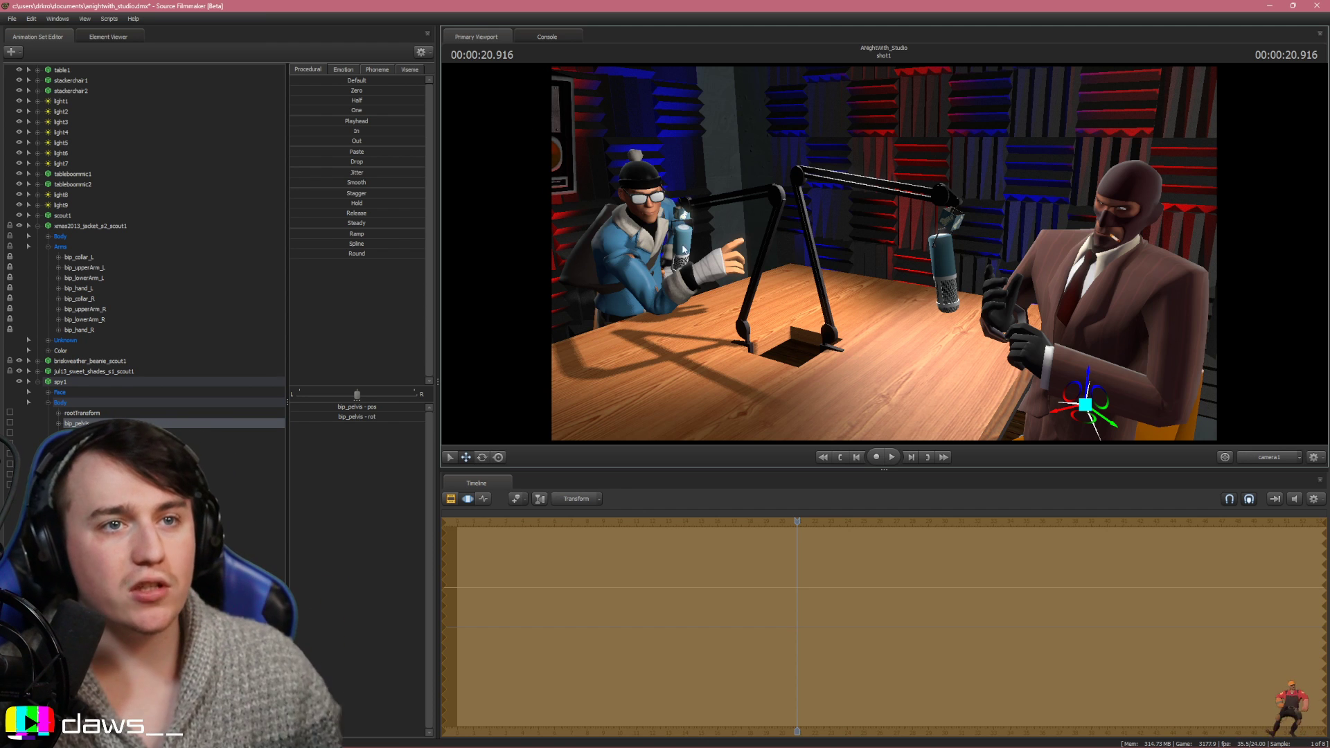
Rotate the Spy's bip_neck slightly to adjust his head direction, and clear the bone selection
{"action": "key", "text": "ctrl"}
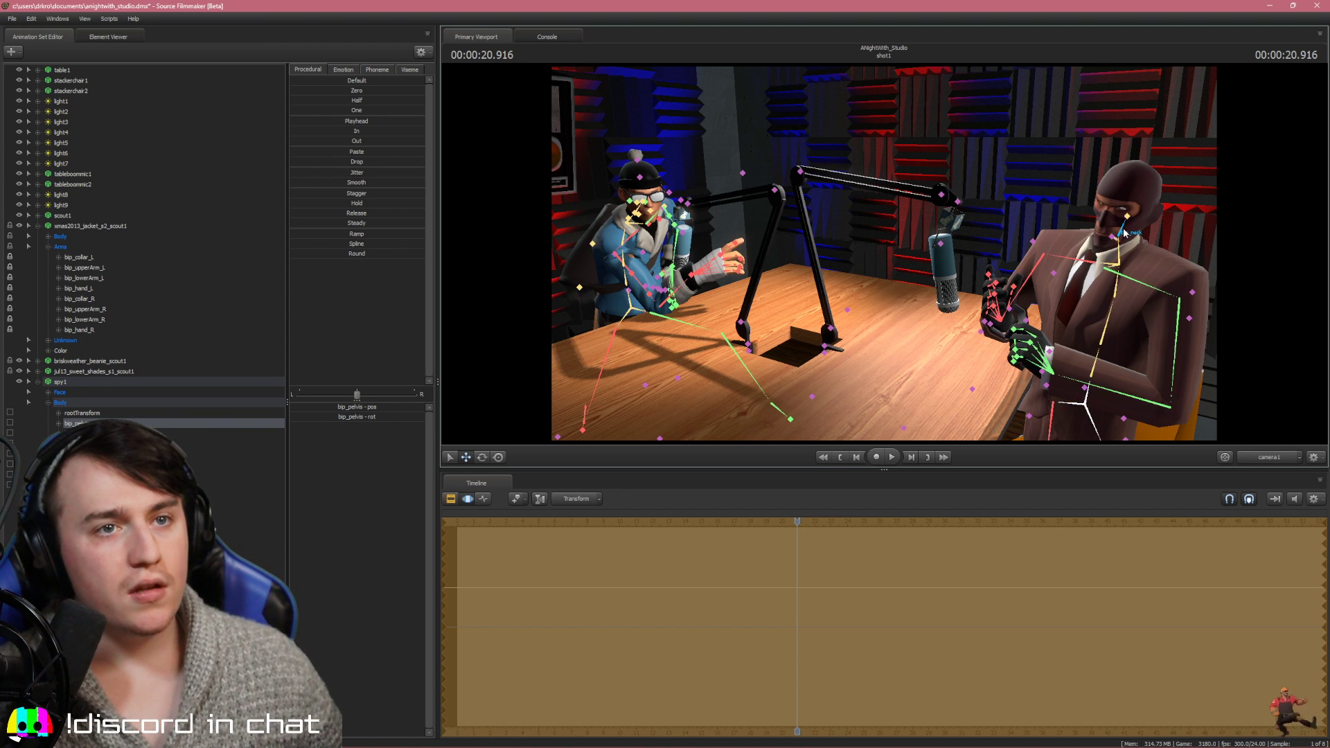
{"action": "left_click", "coordinate": [1123, 233], "text": "ctrl"}
{"action": "key", "text": "e"}
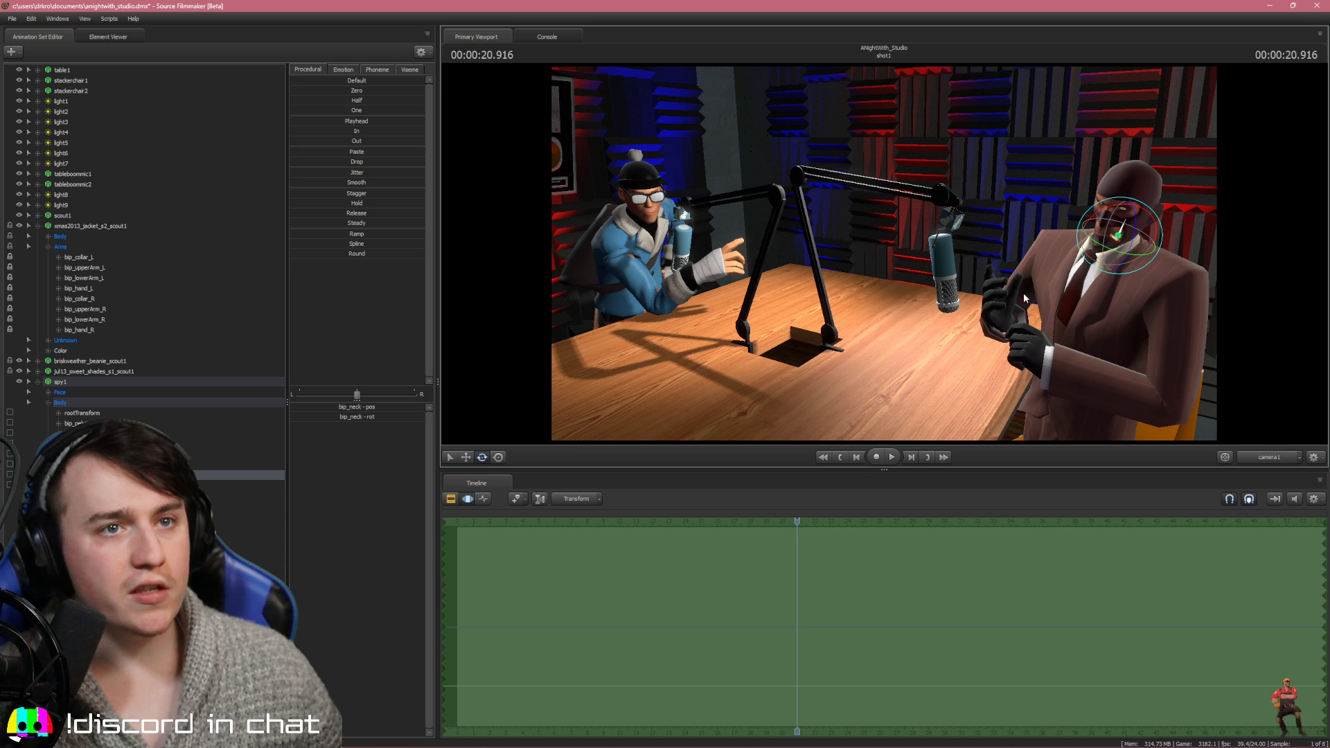
{"action": "left_click_drag", "start_coordinate": [1116, 240], "coordinate": [1117, 241]}
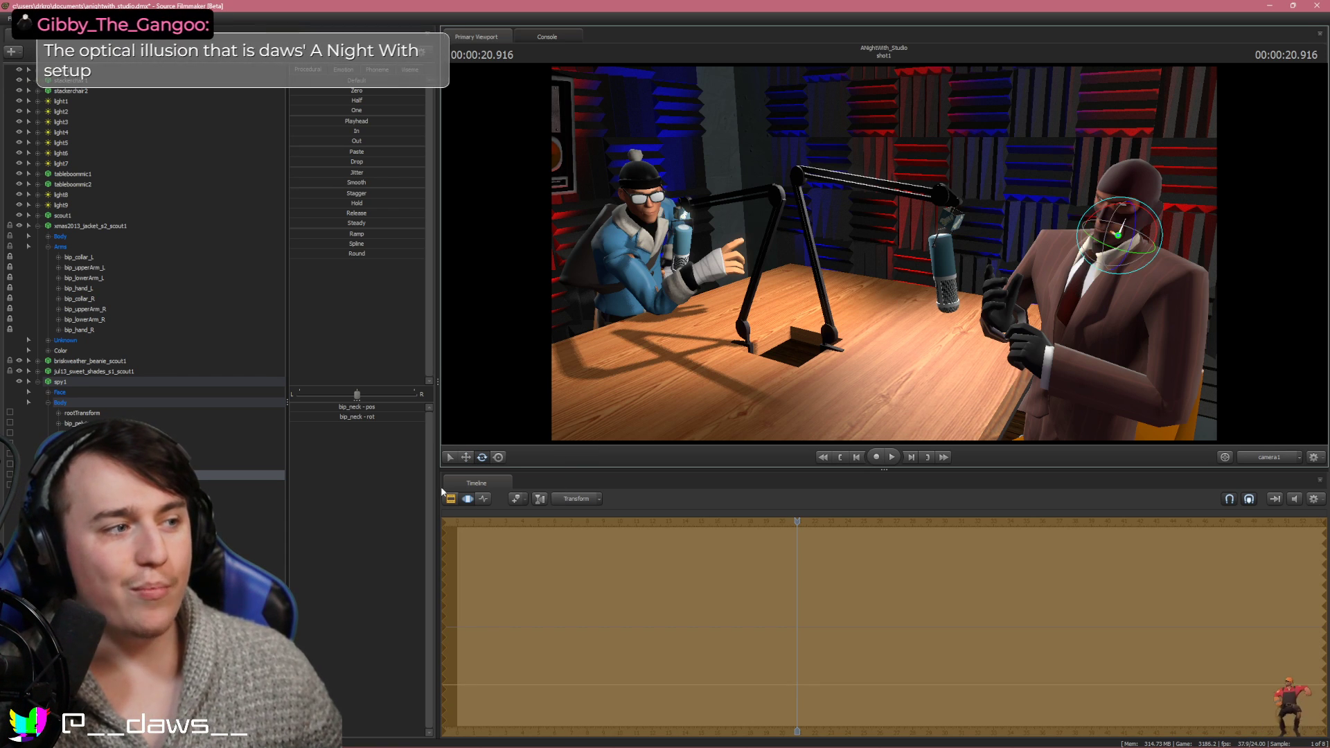
{"action": "left_click", "coordinate": [222, 554]}
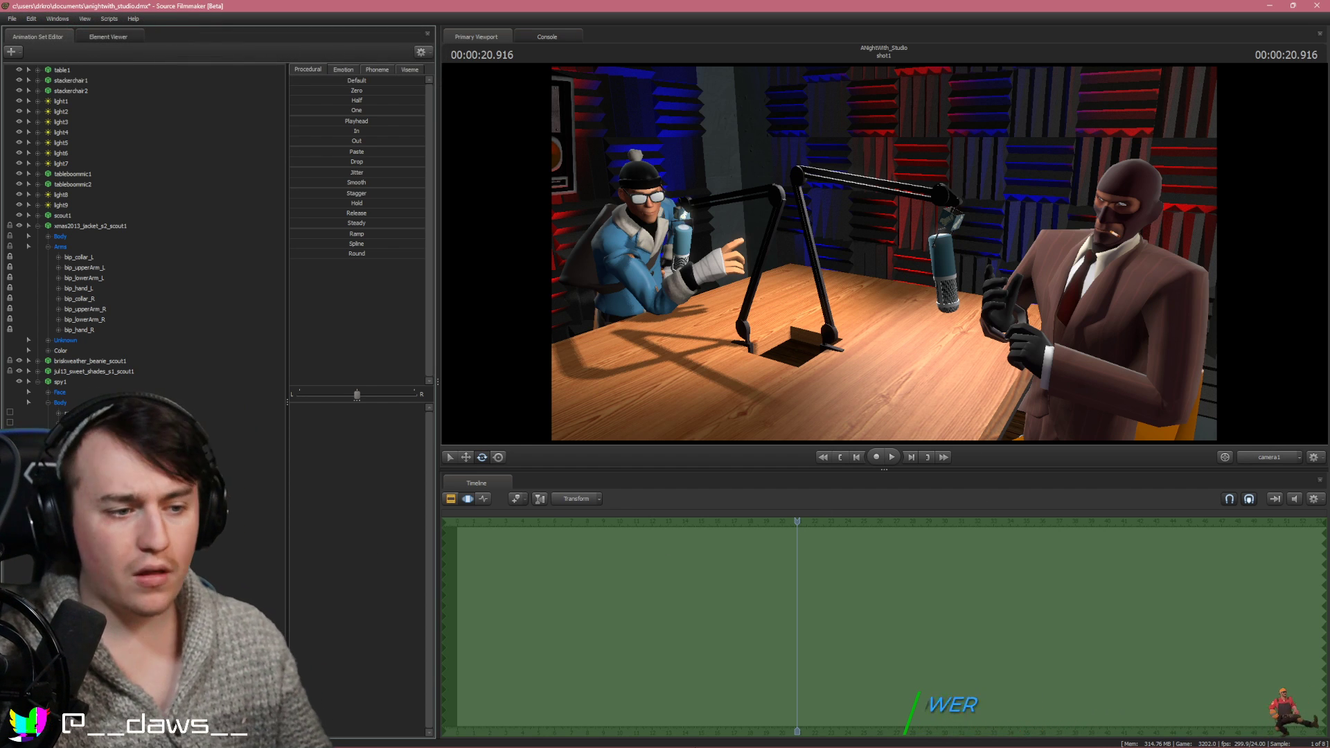
Switch to the browser to review the earlier "A Night With" video on YouTube as a reference, and return to Source Filmmaker
{"action": "key", "text": "super"}
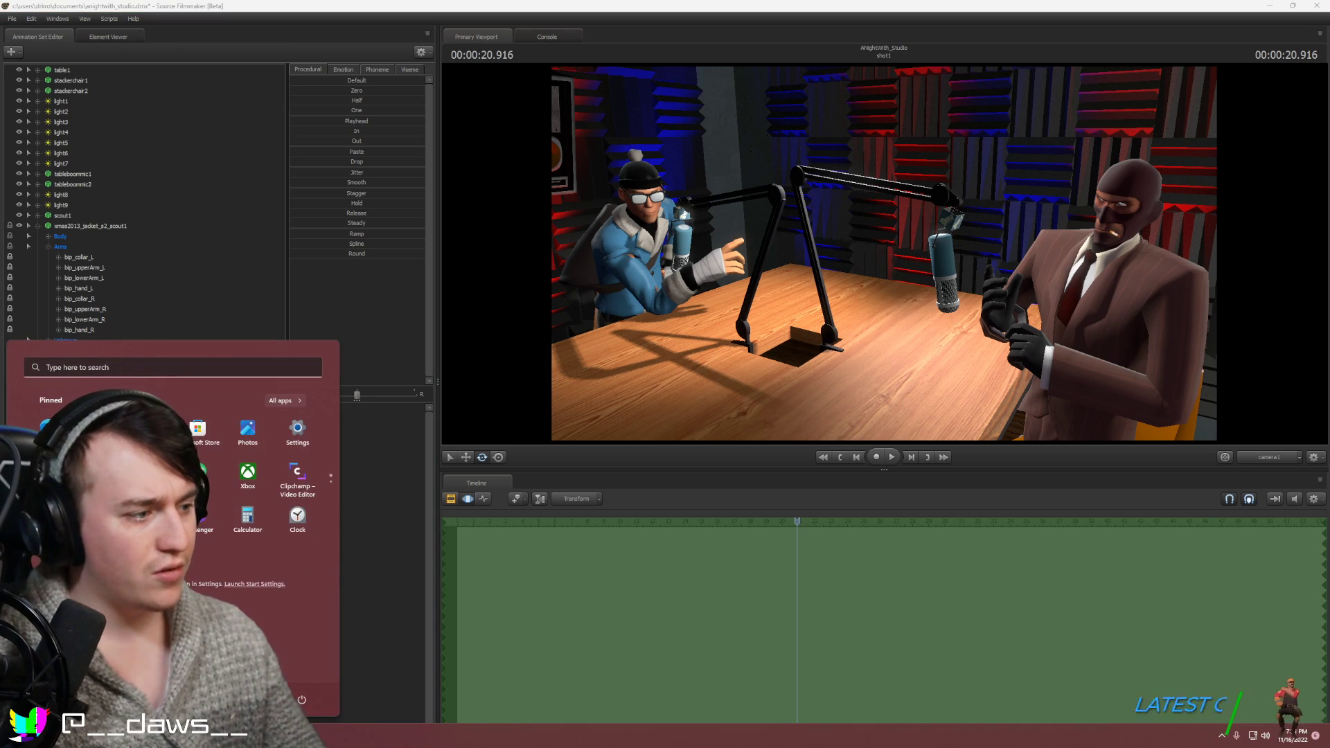
{"action": "key", "text": "alt+Tab"}
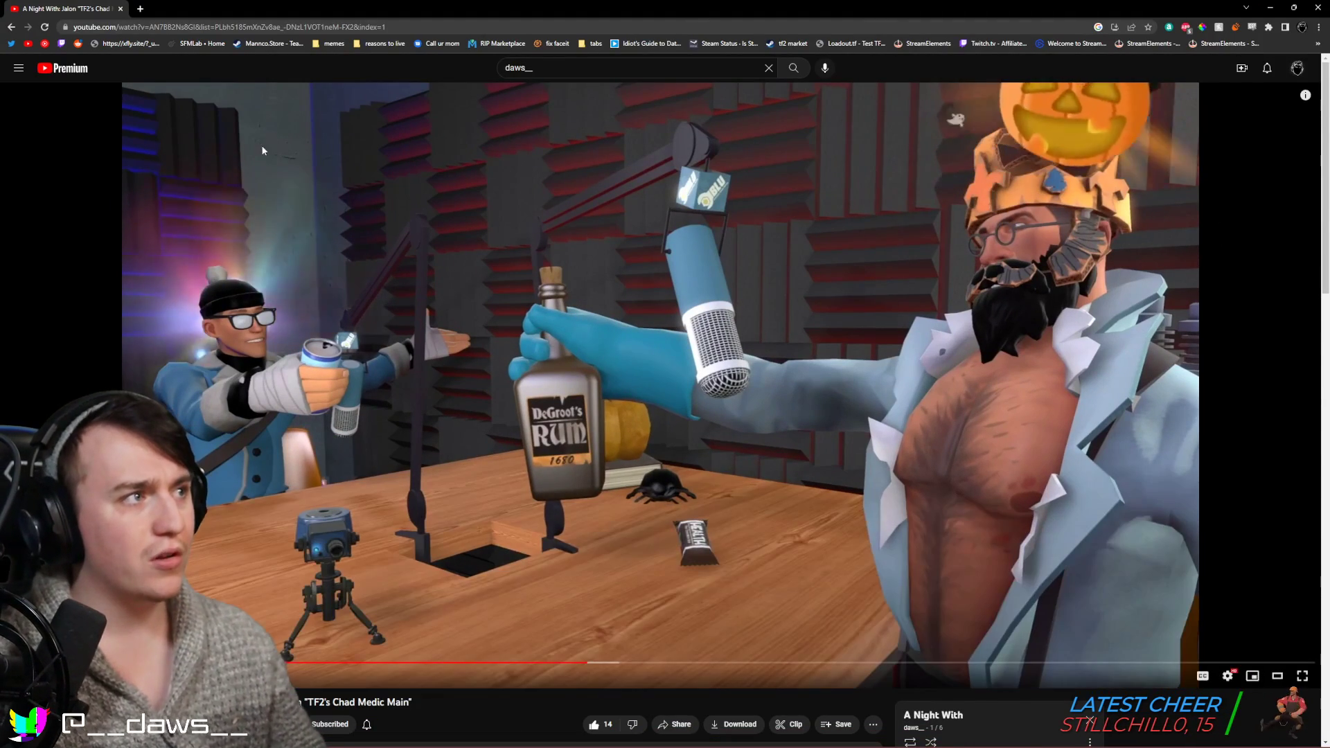
{"action": "key", "text": "alt+Tab"}
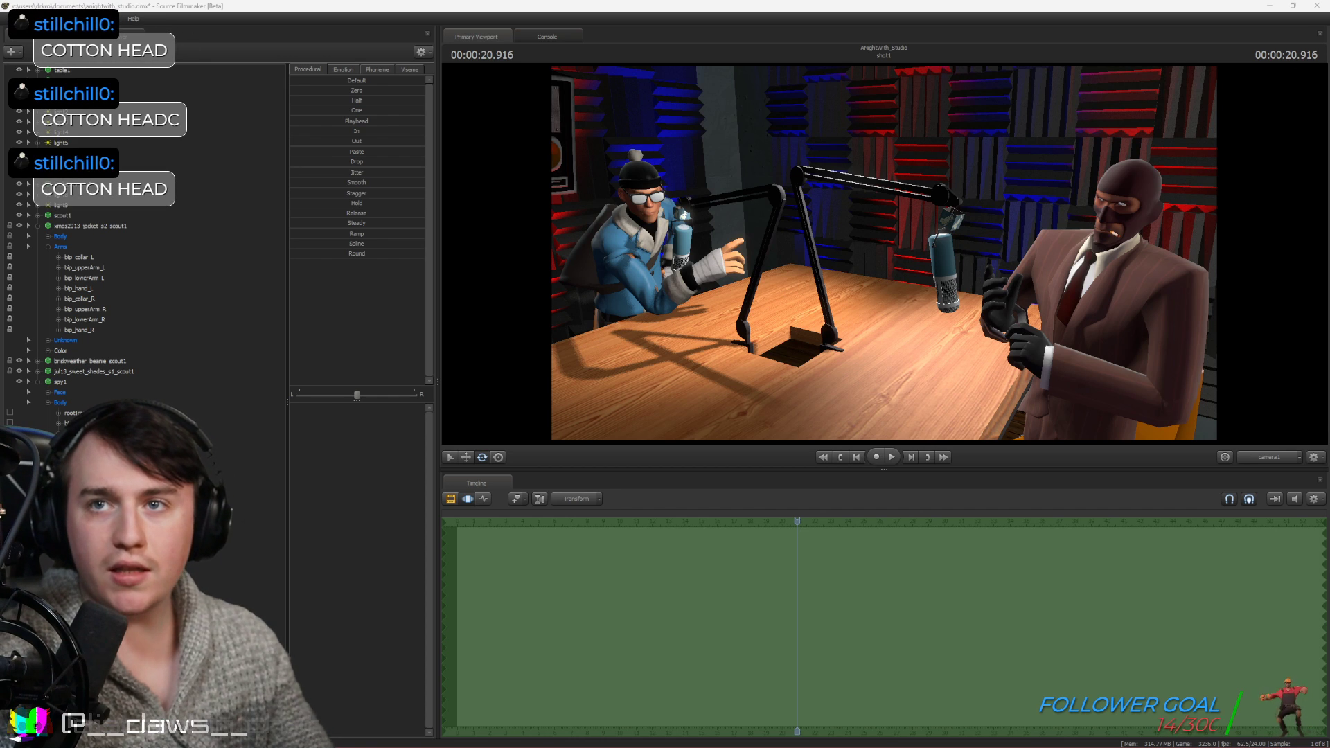
Search the Steam Community cosmetics guide in the browser for "hat o" and for "cotton"
{"action": "left_click_drag", "start_coordinate": [1046, 747], "coordinate": [837, 0]}
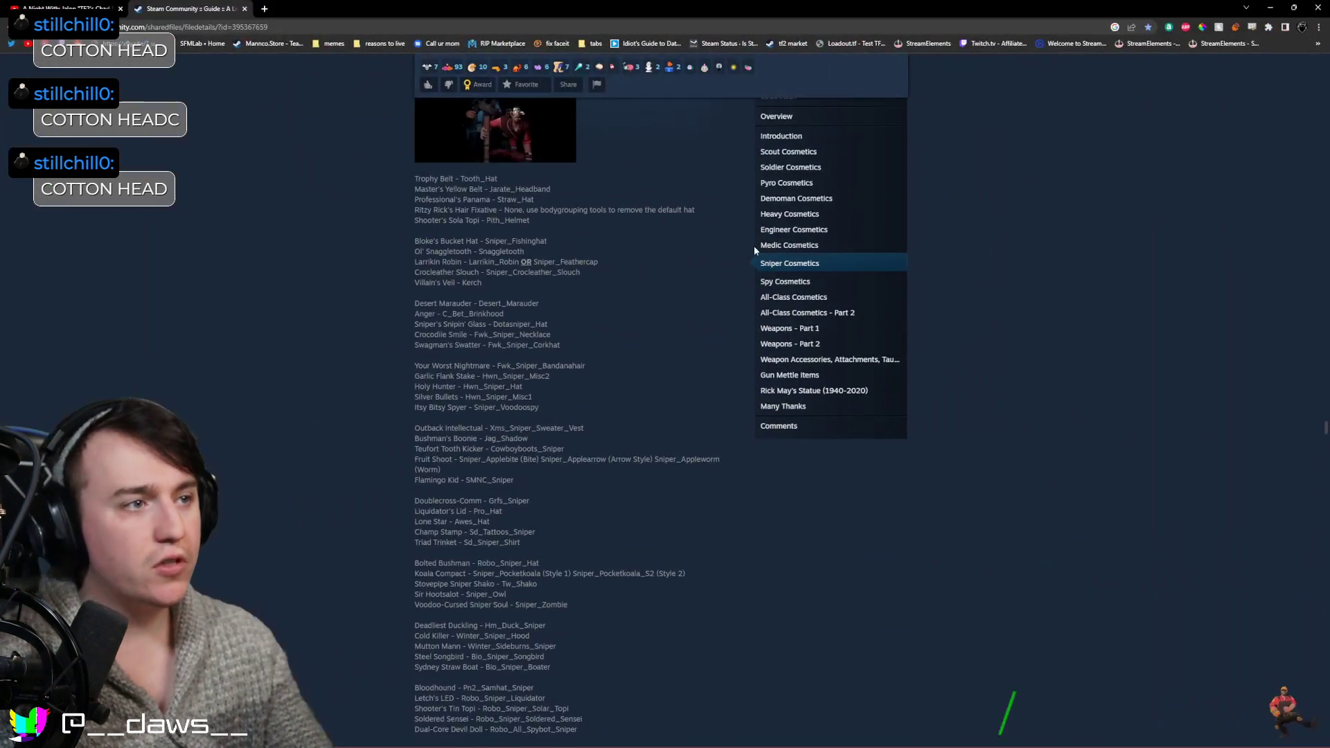
{"action": "scroll", "coordinate": [659, 349], "scroll_direction": "up", "scroll_amount": 4}
{"action": "scroll", "coordinate": [657, 349], "scroll_direction": "down", "scroll_amount": 1}
{"action": "scroll", "coordinate": [656, 349], "scroll_direction": "down", "scroll_amount": 1}
{"action": "key", "text": "ctrl+f"}
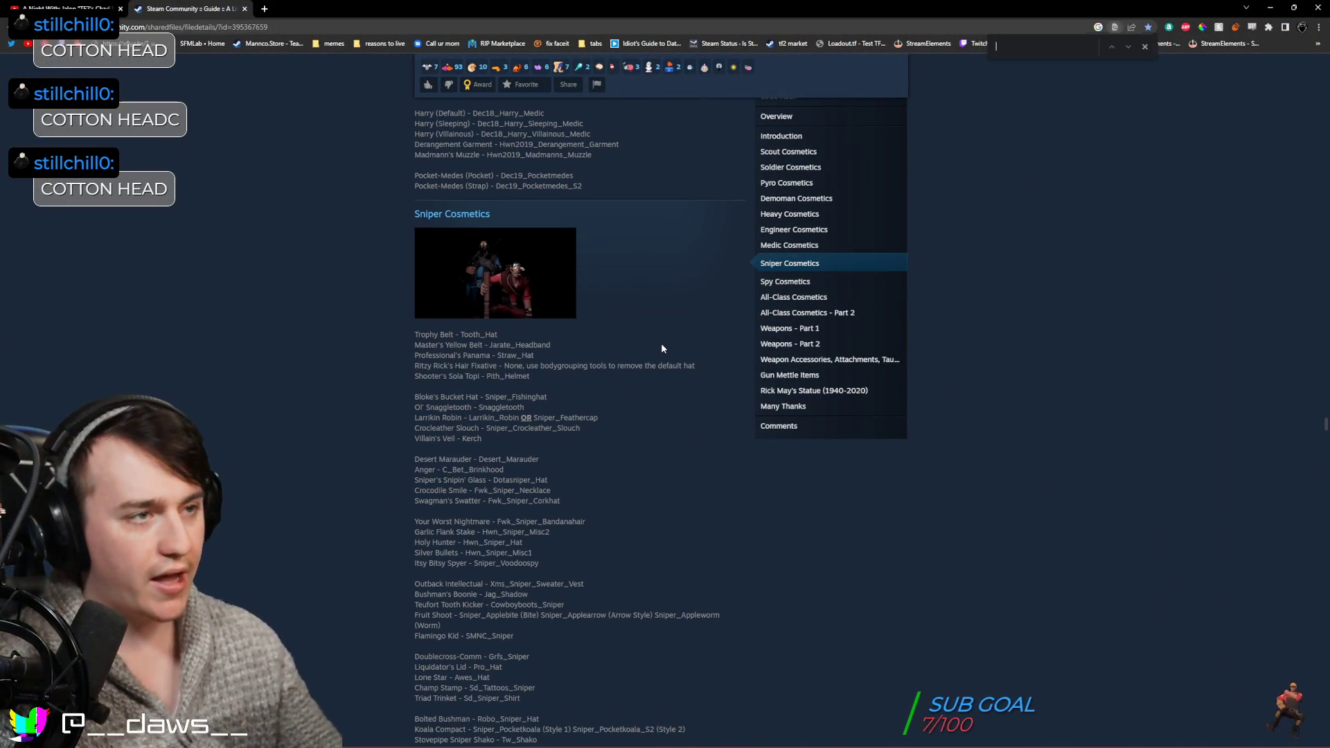
{"action": "type", "text": "hat o"}
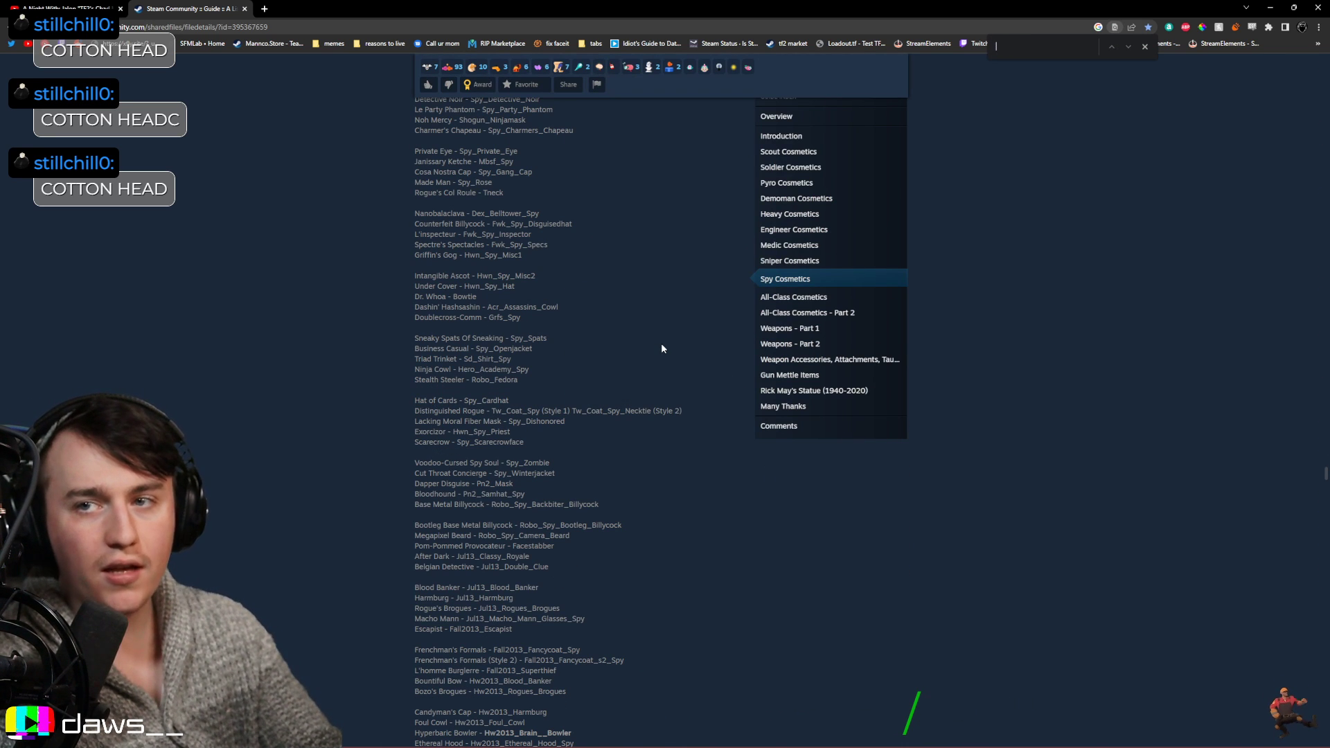
{"action": "type", "text": "cotton"}
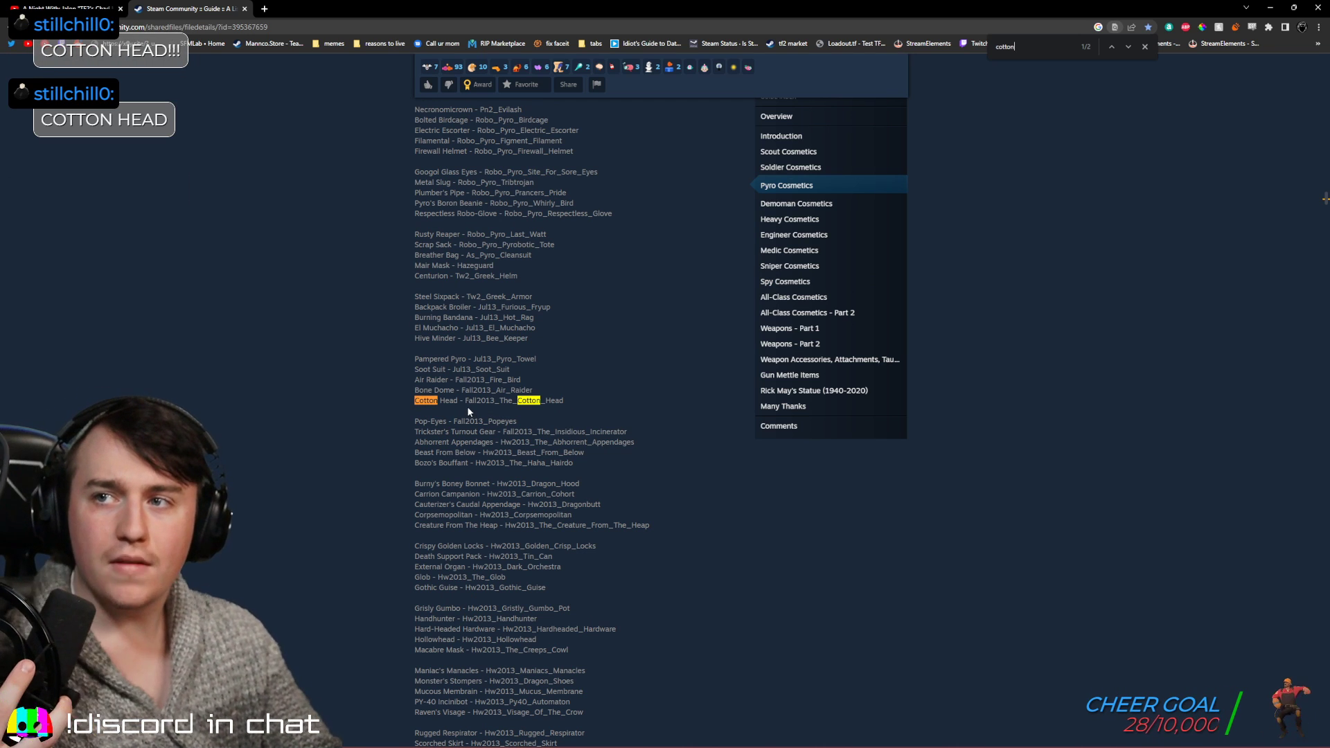
Search the Steam Community cosmetics guide for "hat of car" to find the hat's model name, and return to Source Filmmaker
{"action": "left_click", "coordinate": [265, 10]}
{"action": "left_click_drag", "start_coordinate": [267, 10], "coordinate": [0, 42]}
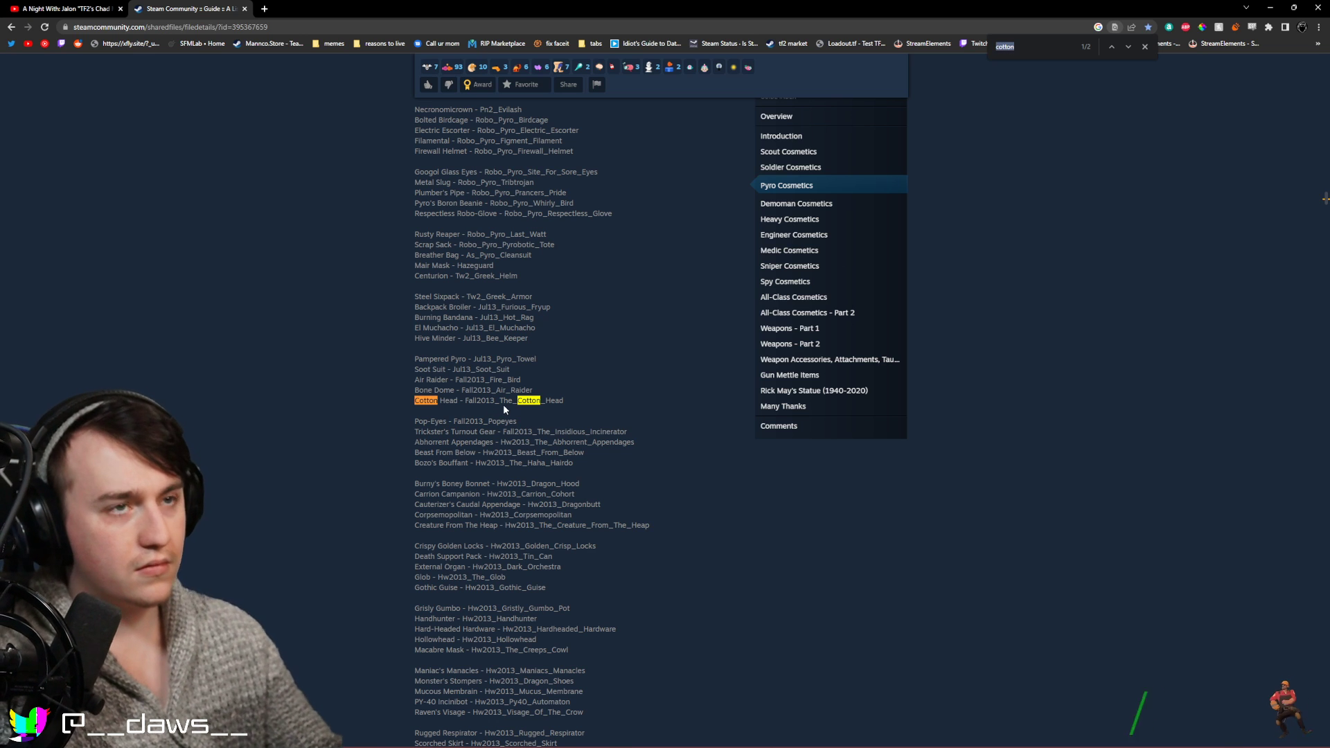
{"action": "key", "text": "ctrl+f"}
{"action": "type", "text": "hat of car"}
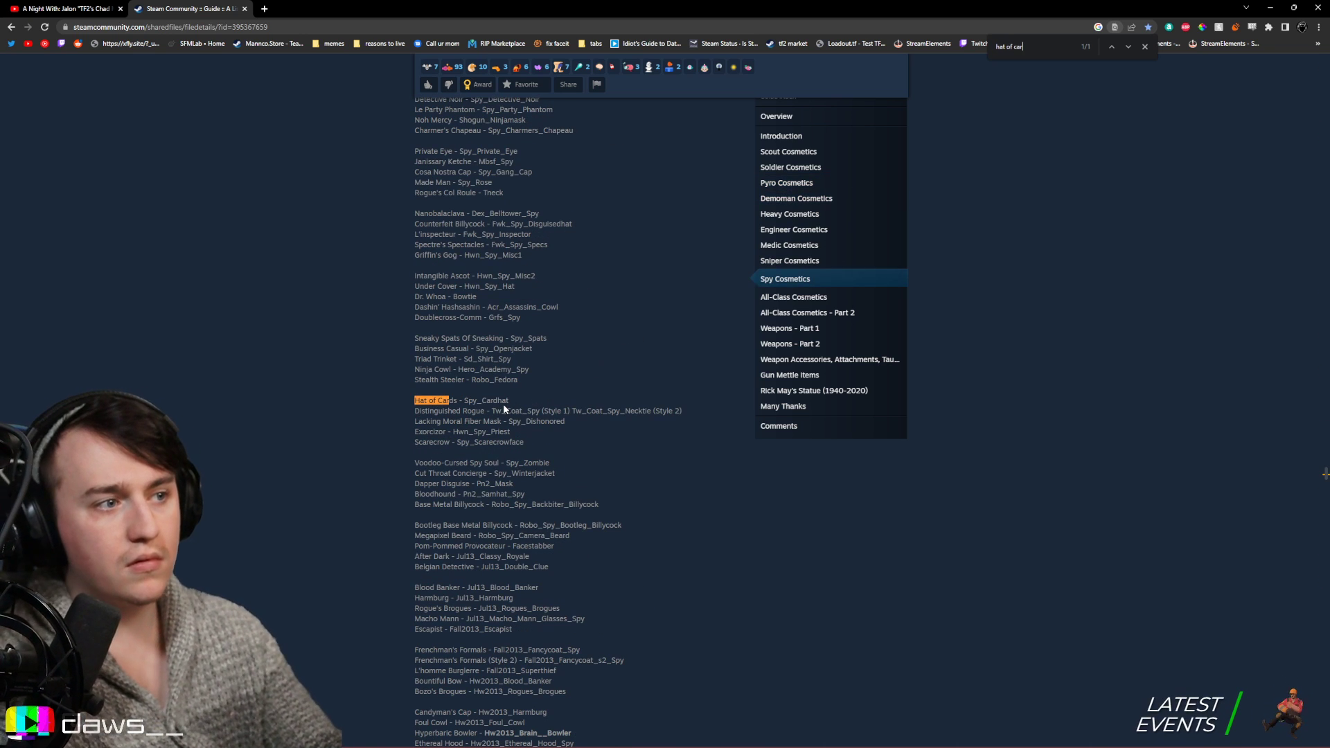
{"action": "left_click", "coordinate": [1269, 5]}
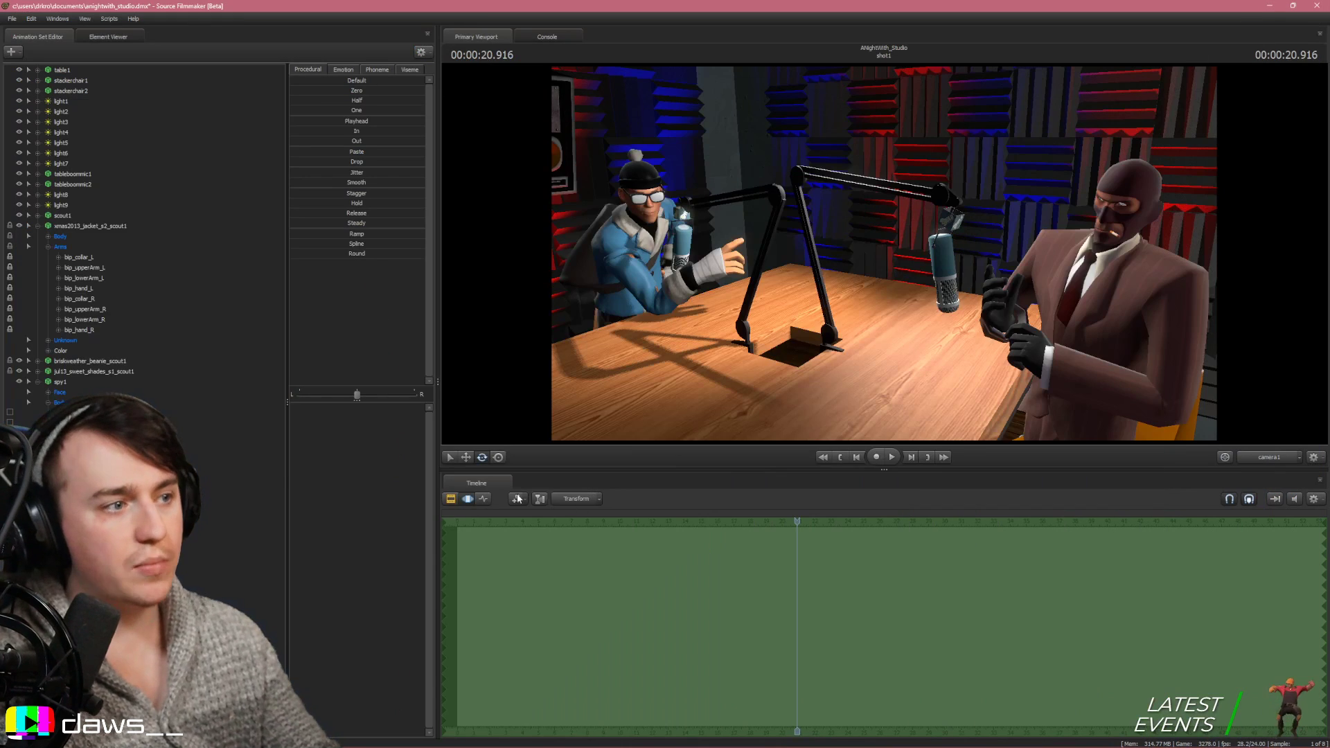
Add an animation set for a new model, filtering the models by "spy_car" and opening spy_cardhat.mdl
{"action": "right_click", "coordinate": [236, 612]}
{"action": "left_click", "coordinate": [268, 633]}
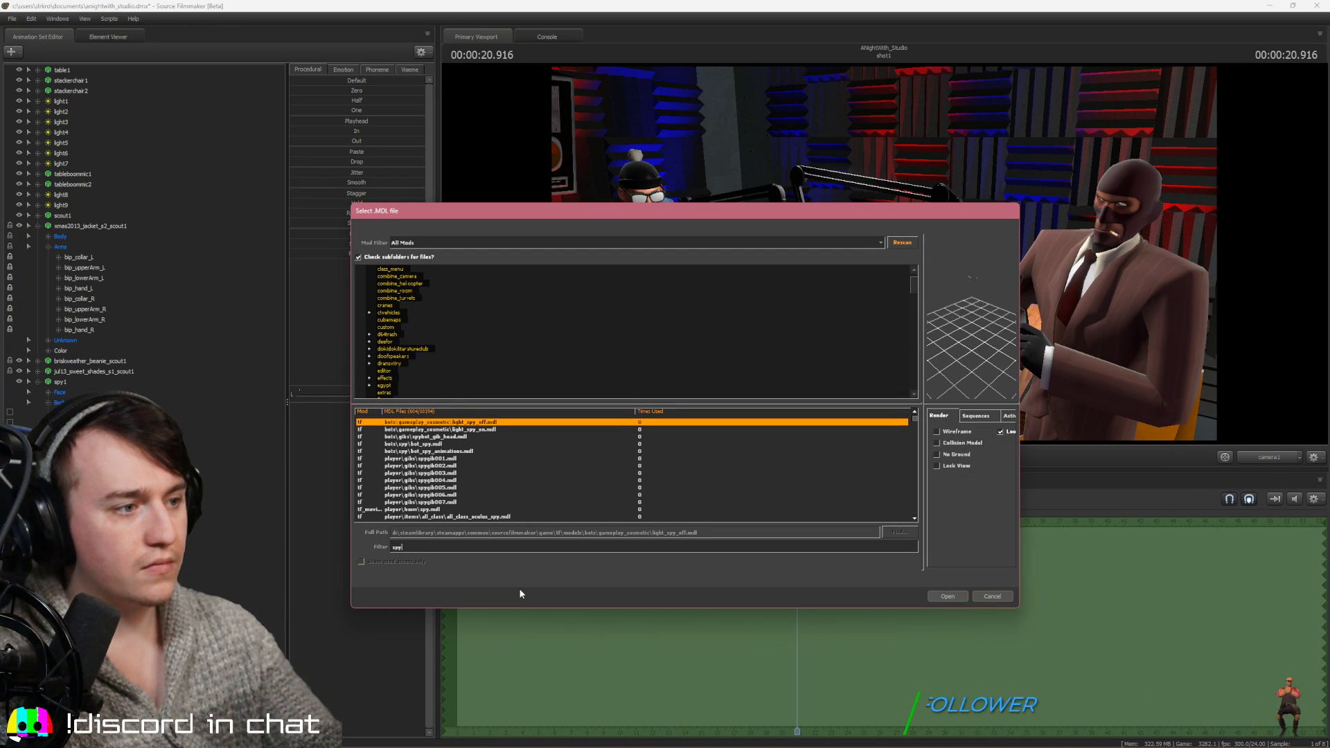
{"action": "type", "text": "spy_car"}
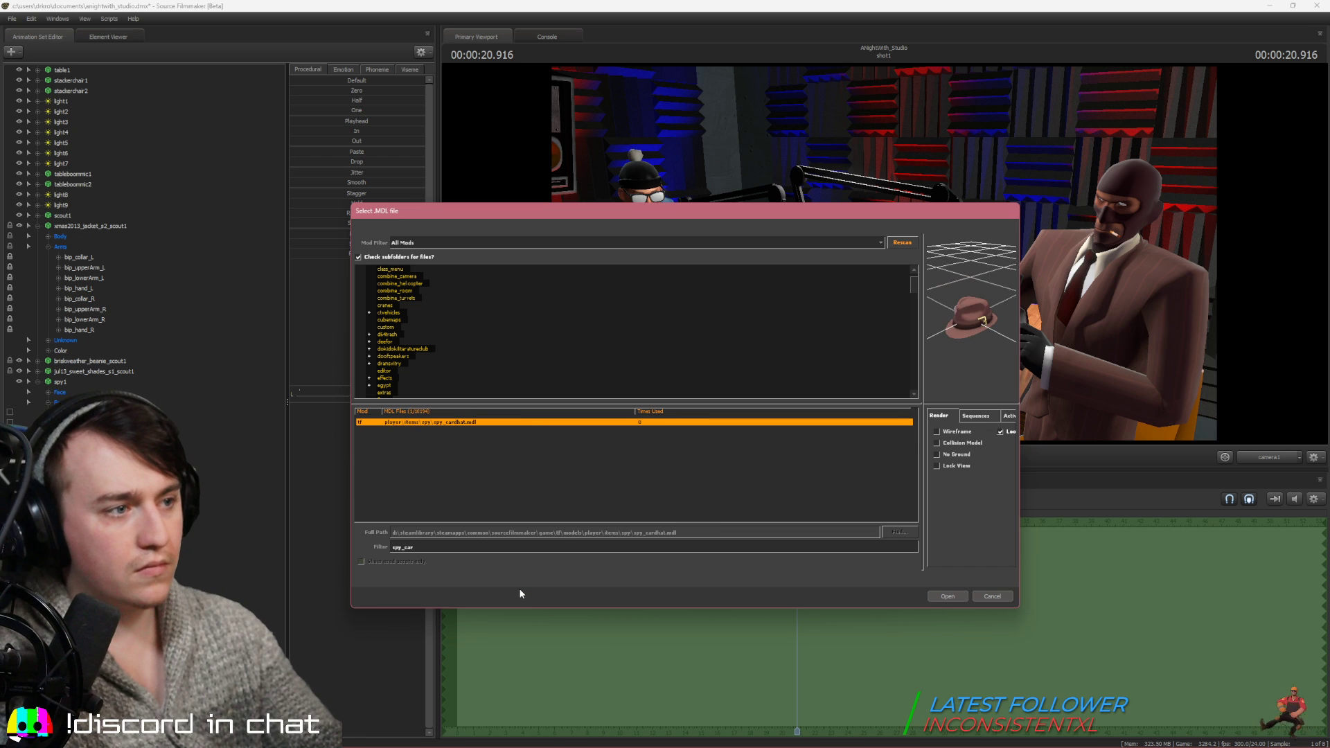
{"action": "key", "text": "Return"}
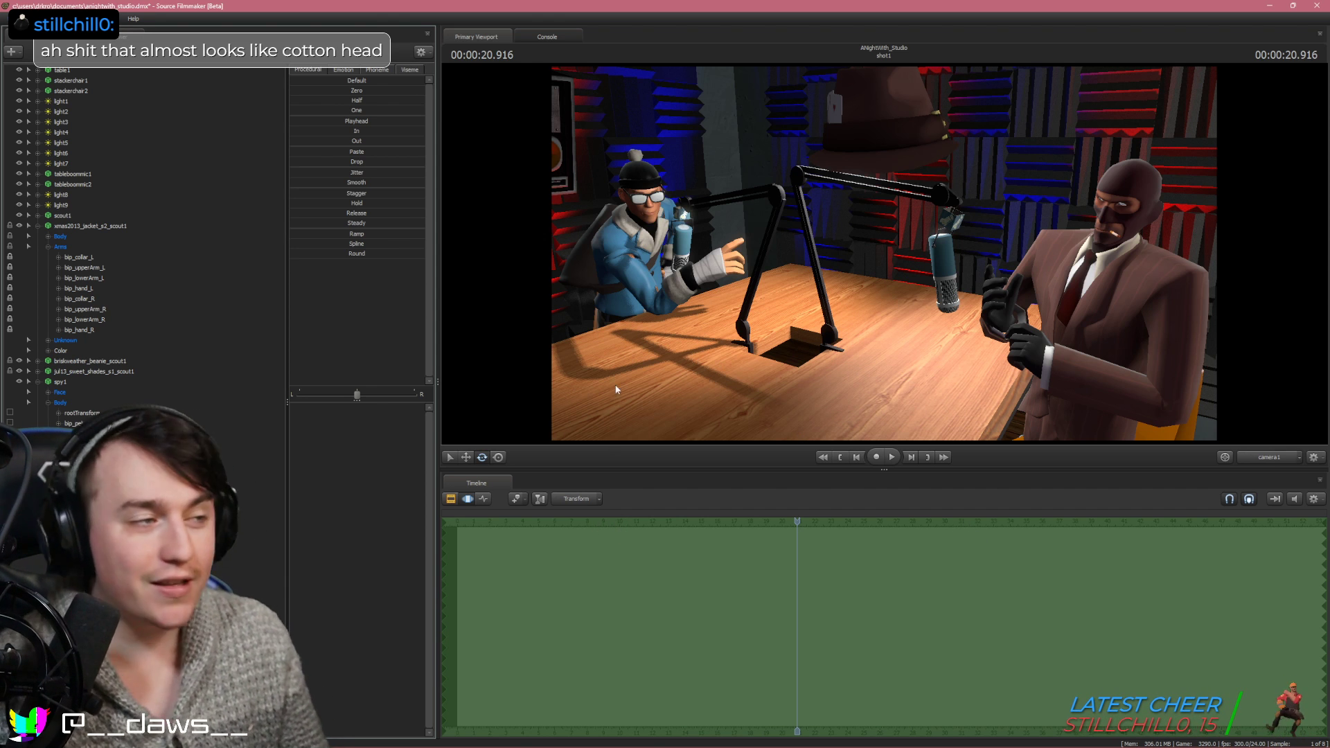
Lock the card hat's bones to spy1 and zero them so the hat sits on the Spy's head
{"action": "left_click", "coordinate": [63, 382]}
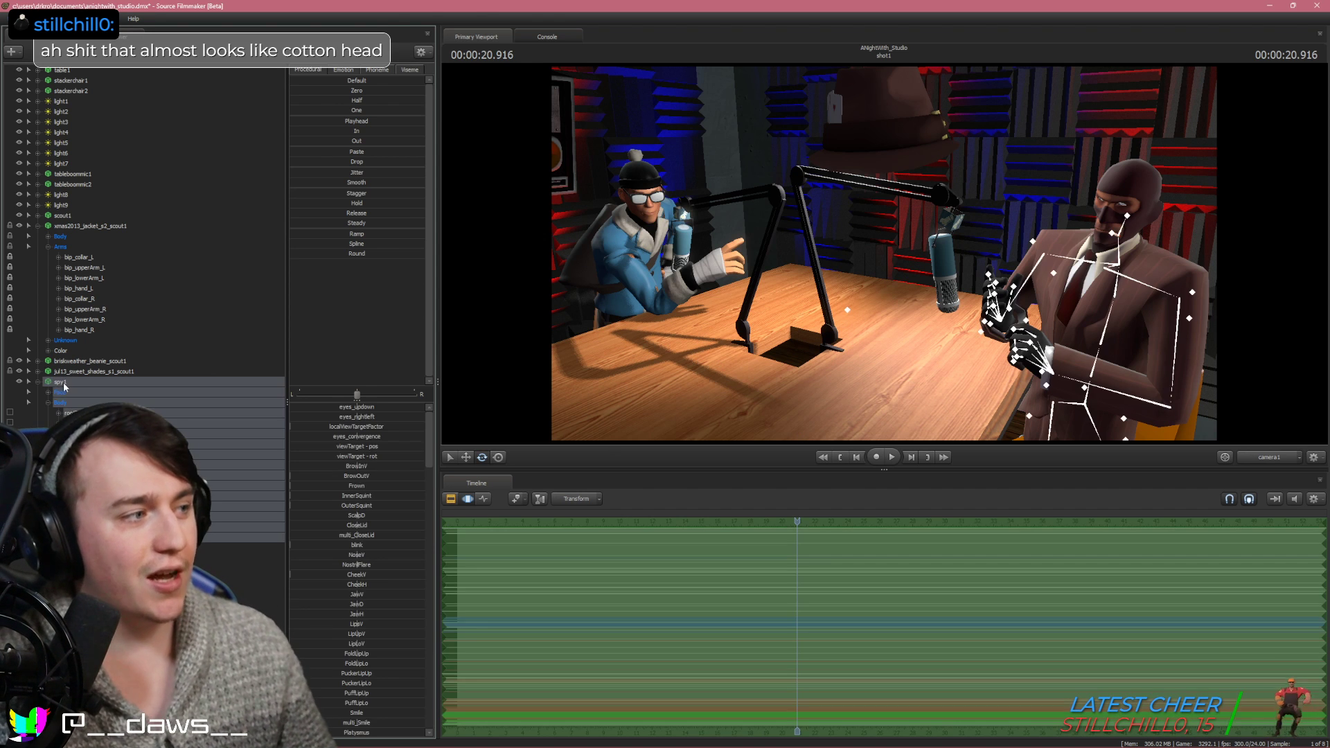
{"action": "left_click", "coordinate": [76, 547]}
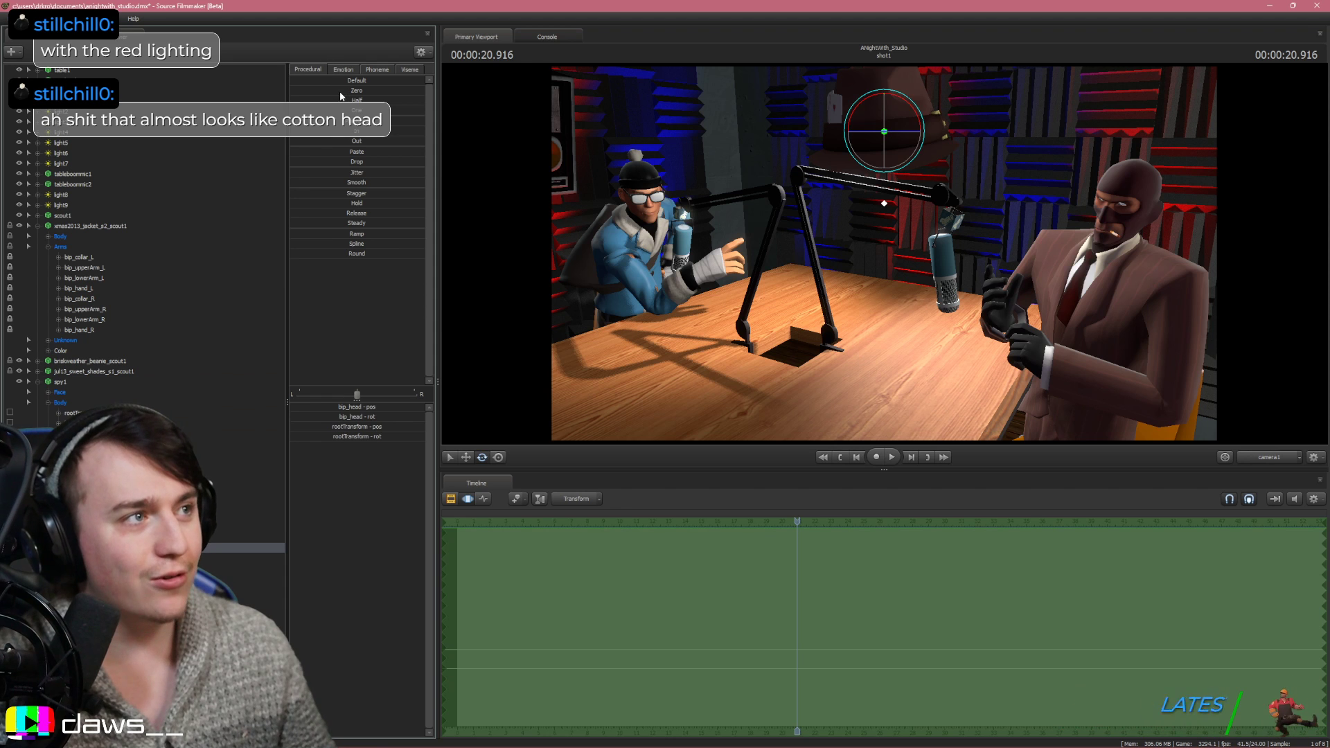
{"action": "left_click_drag", "start_coordinate": [339, 91], "coordinate": [485, 111]}
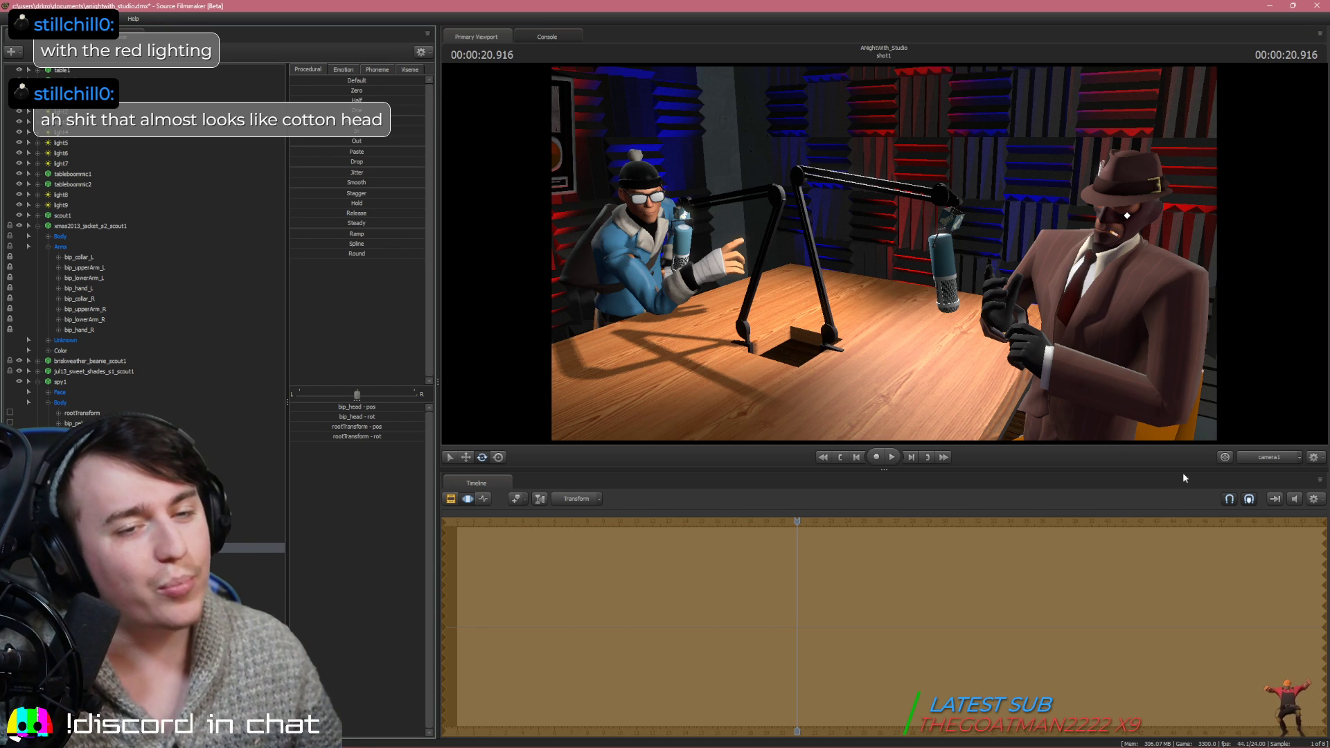
Check the hat's fit from the work camera, and rotate the Spy's bip_neck to lift his face under the brim
{"action": "left_click", "coordinate": [1252, 459]}
{"action": "left_click_drag", "start_coordinate": [1142, 376], "coordinate": [1089, 359]}
{"action": "key", "text": "s"}
{"action": "left_click", "coordinate": [1245, 456]}
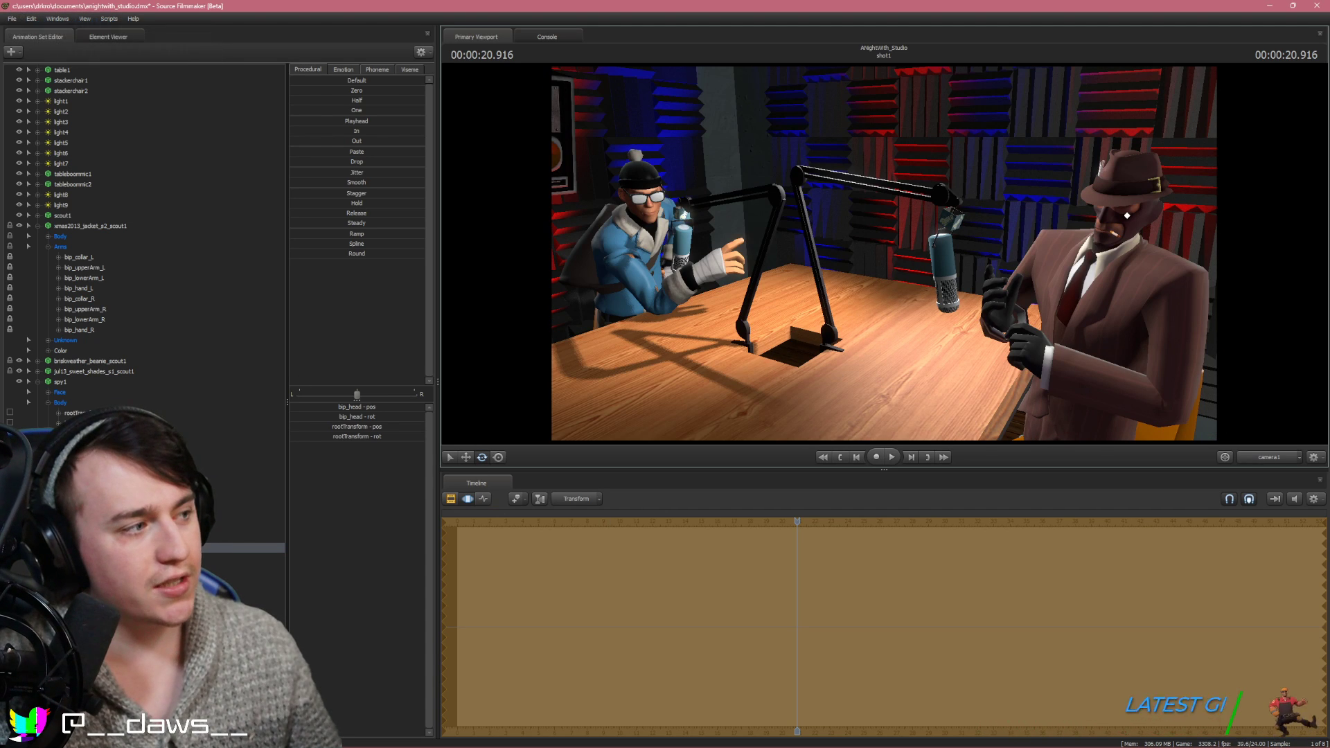
{"action": "left_click", "coordinate": [95, 413]}
{"action": "left_click", "coordinate": [90, 486]}
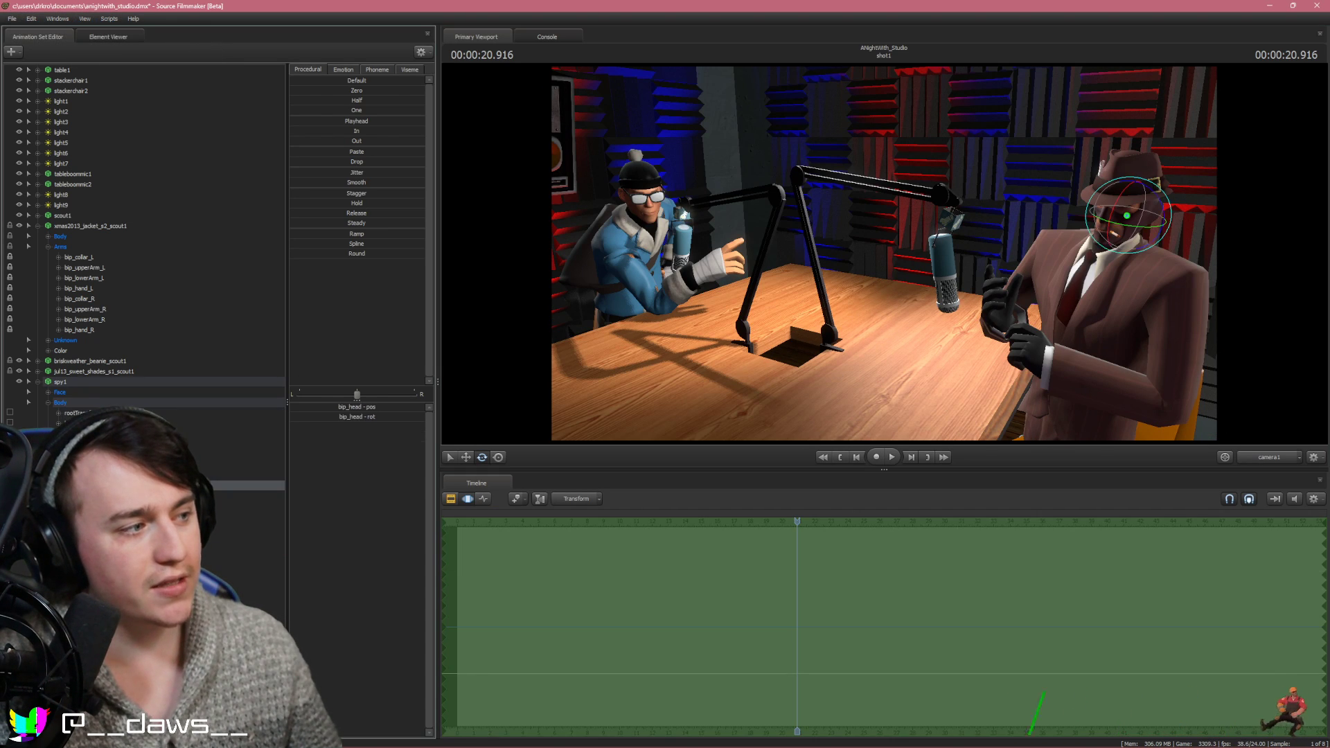
{"action": "left_click", "coordinate": [1132, 252]}
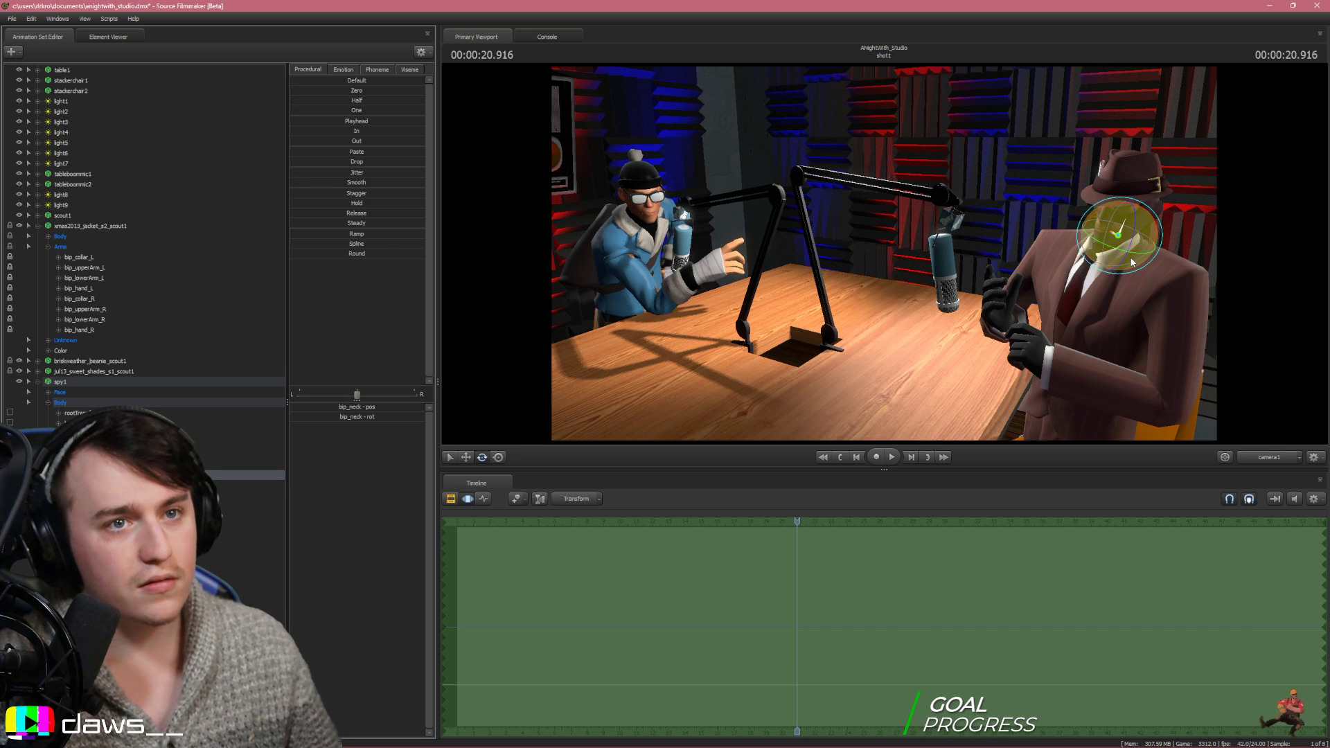
{"action": "left_click_drag", "start_coordinate": [1132, 254], "coordinate": [1130, 253]}
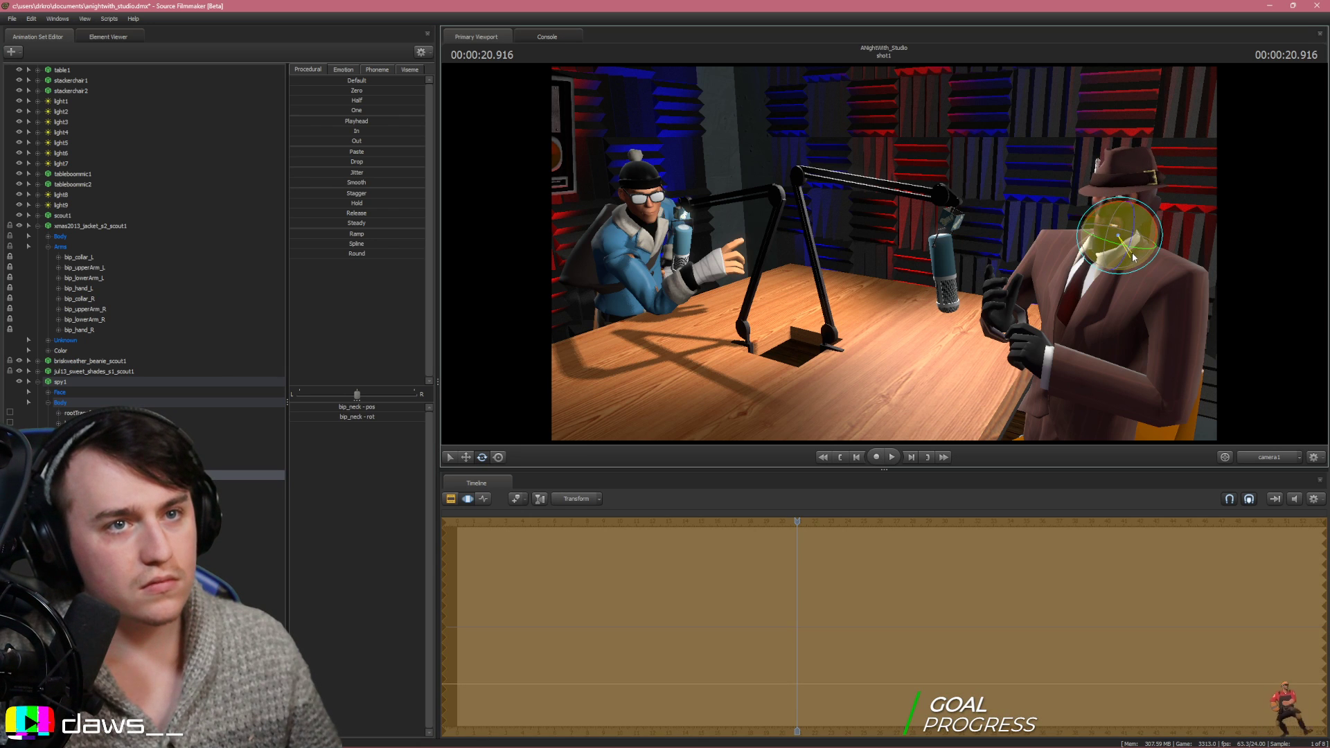
{"action": "left_click", "coordinate": [380, 488]}
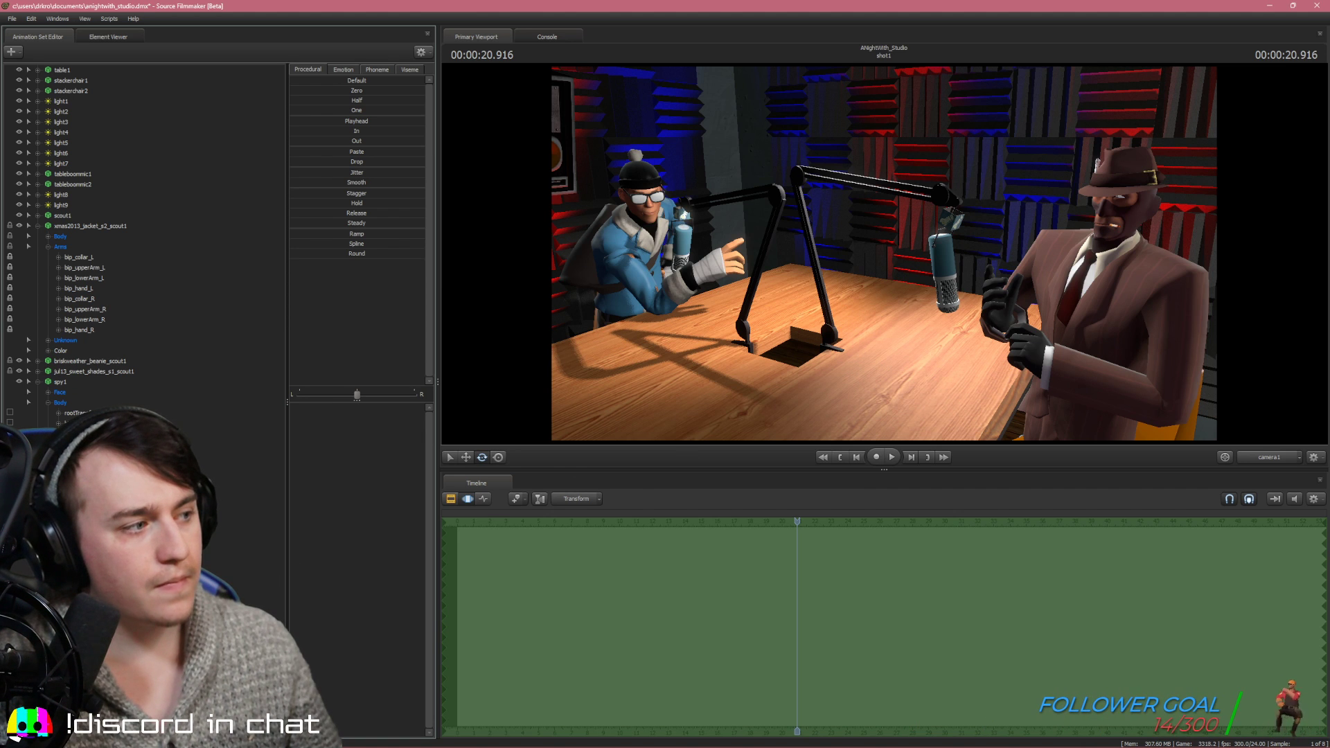
Rotate the Spy's bip_neck further to refine how his head faces Scout, and save the session
{"action": "left_click", "coordinate": [1137, 222]}
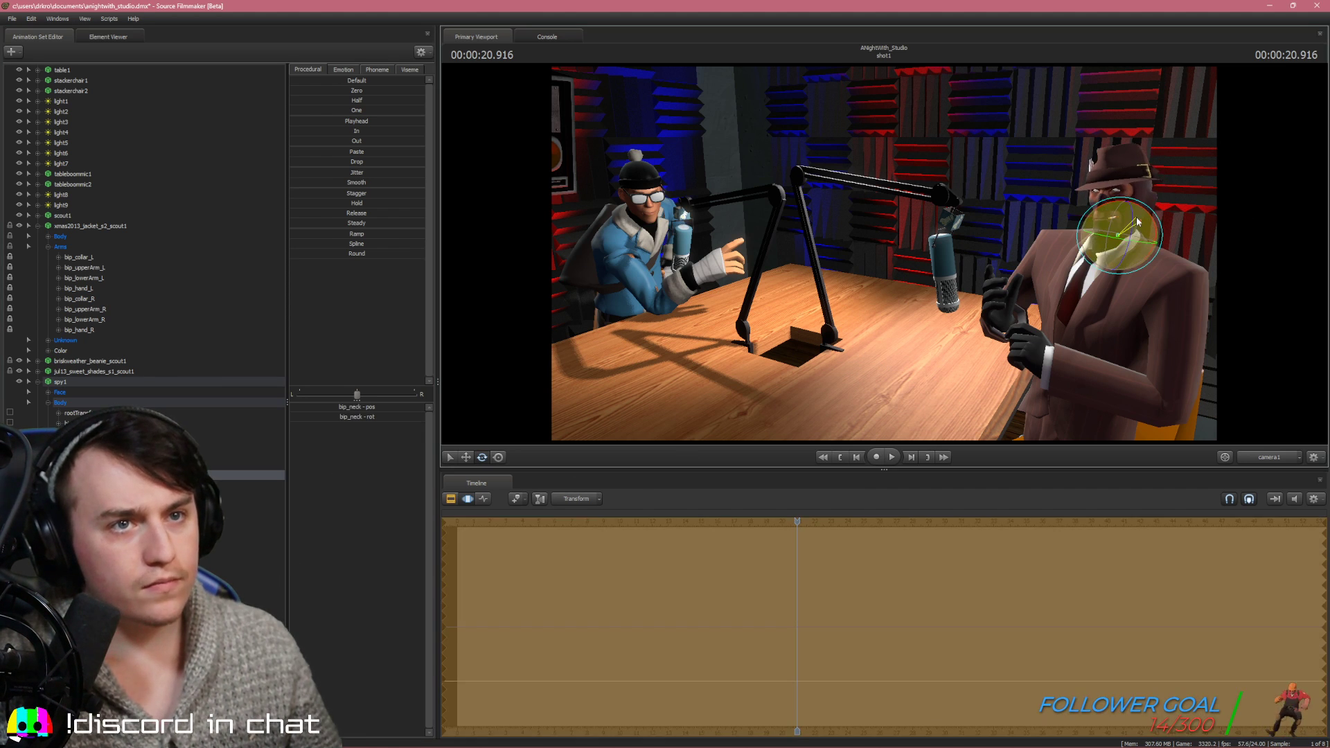
{"action": "left_click", "coordinate": [252, 578]}
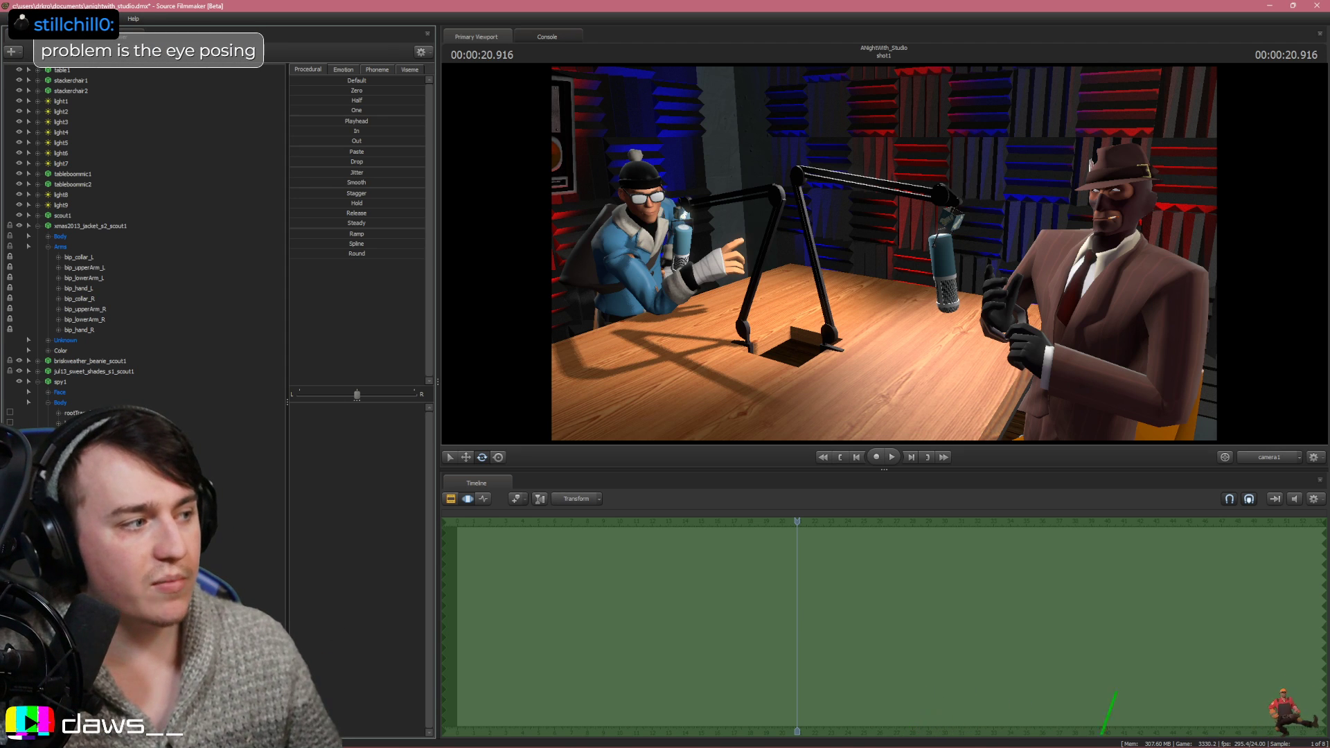
{"action": "left_click", "coordinate": [1144, 227]}
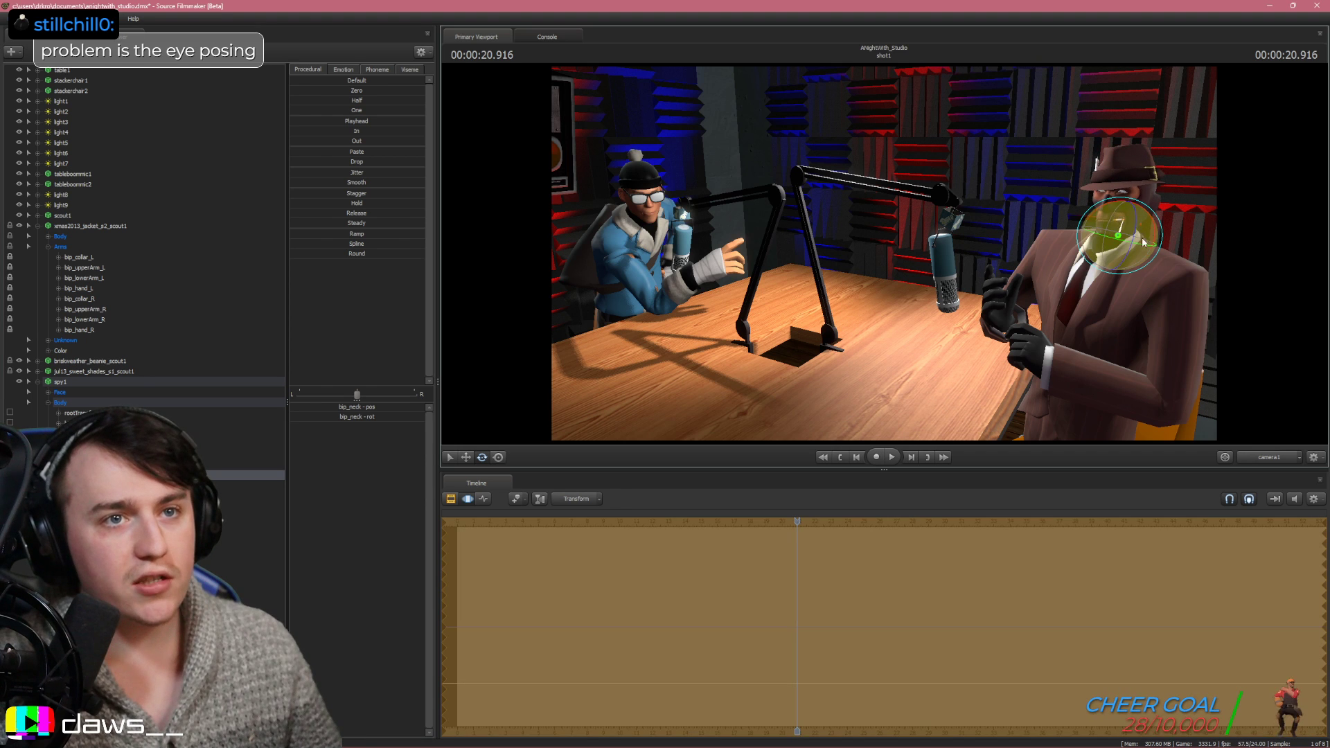
{"action": "left_click", "coordinate": [361, 516]}
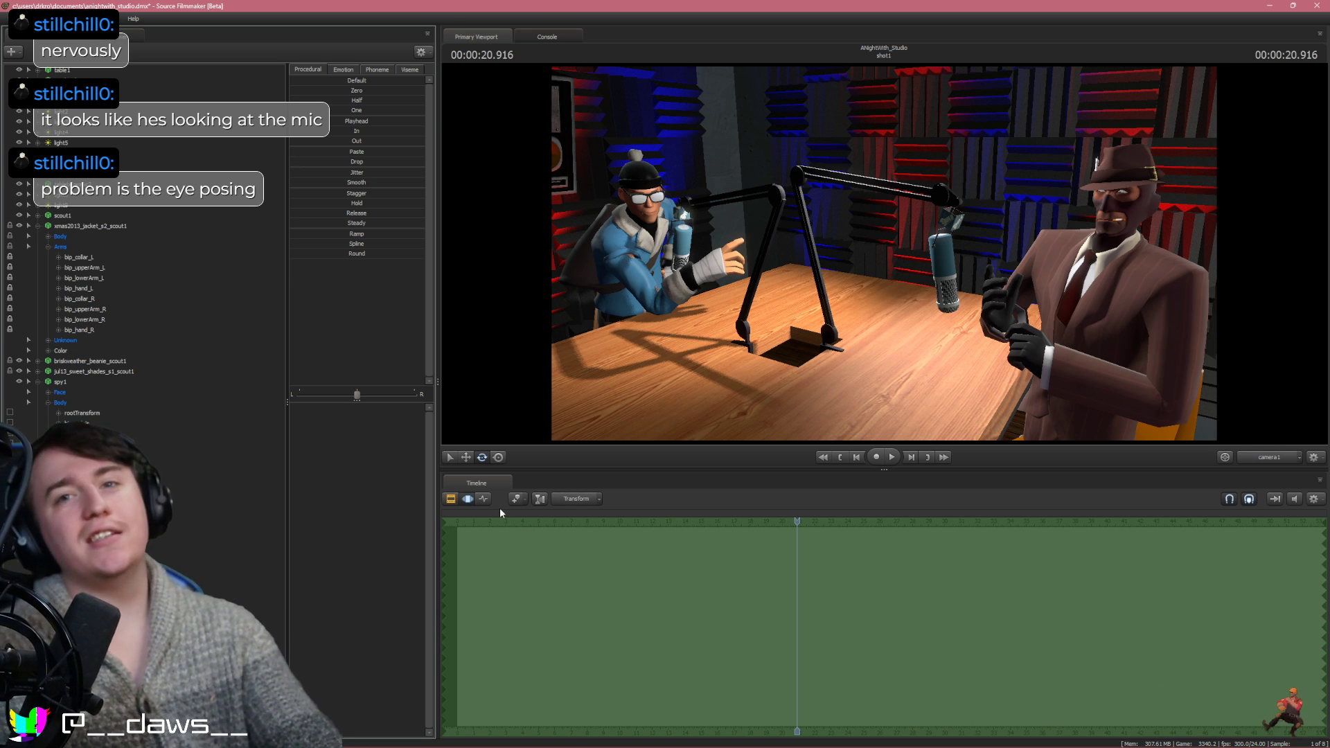
{"action": "key", "text": "ctrl+s"}
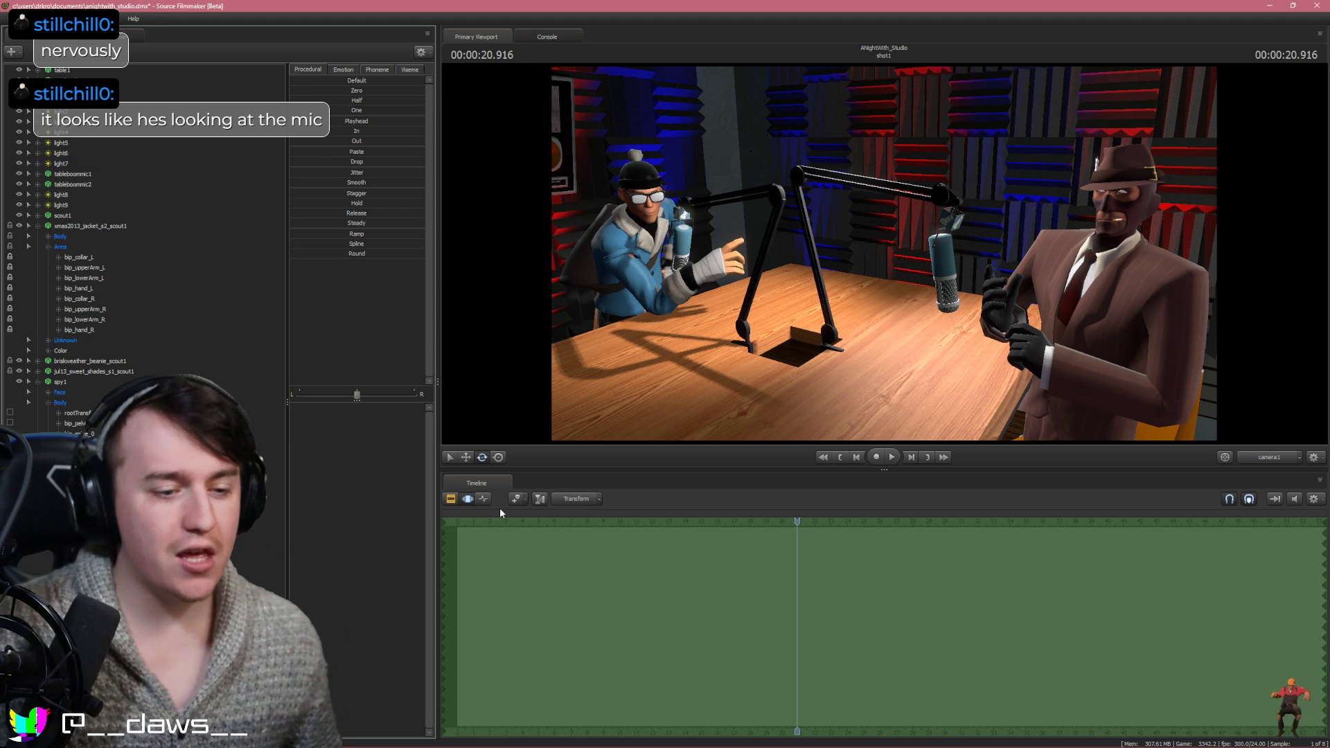
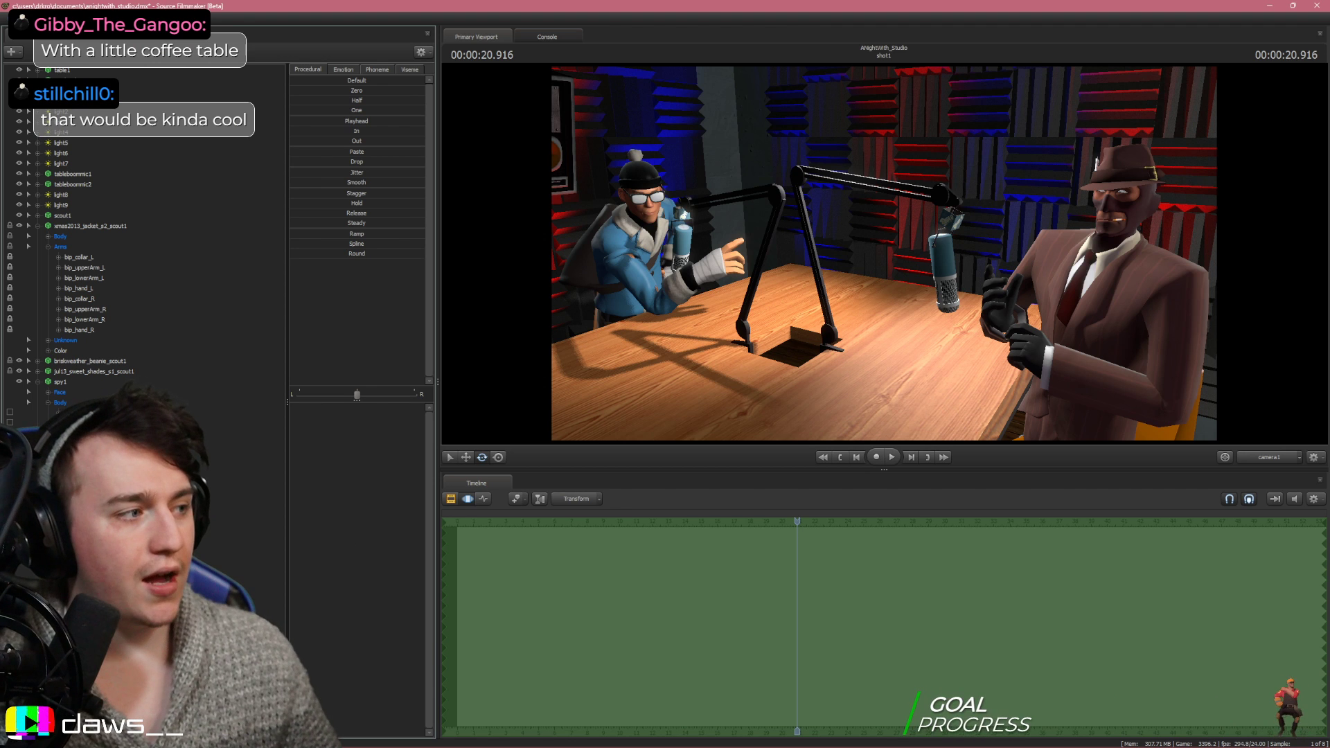
Try rotating the Spy's bip_spine_3 and bip_spine_1 to change his torso's lean, and undo the rotations
{"action": "left_click", "coordinate": [87, 444]}
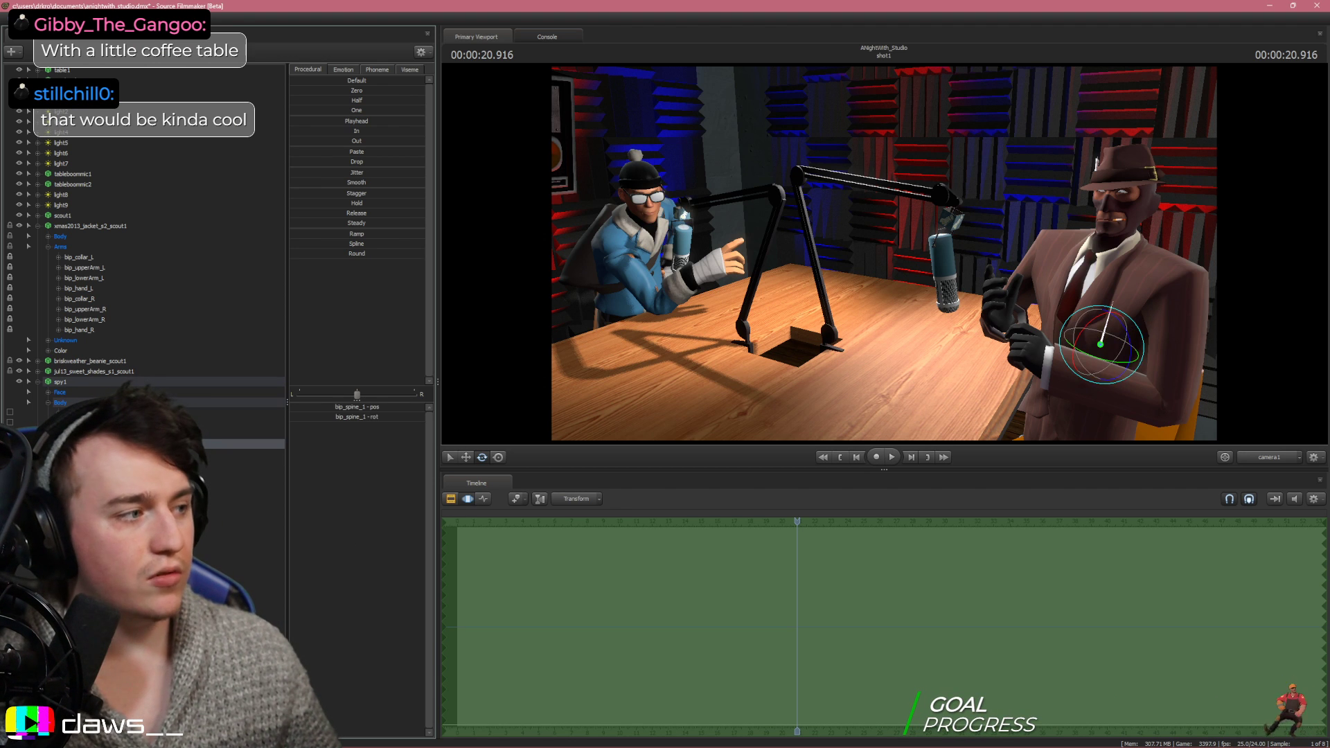
{"action": "left_click", "coordinate": [90, 464]}
{"action": "left_click_drag", "start_coordinate": [1124, 295], "coordinate": [1112, 289]}
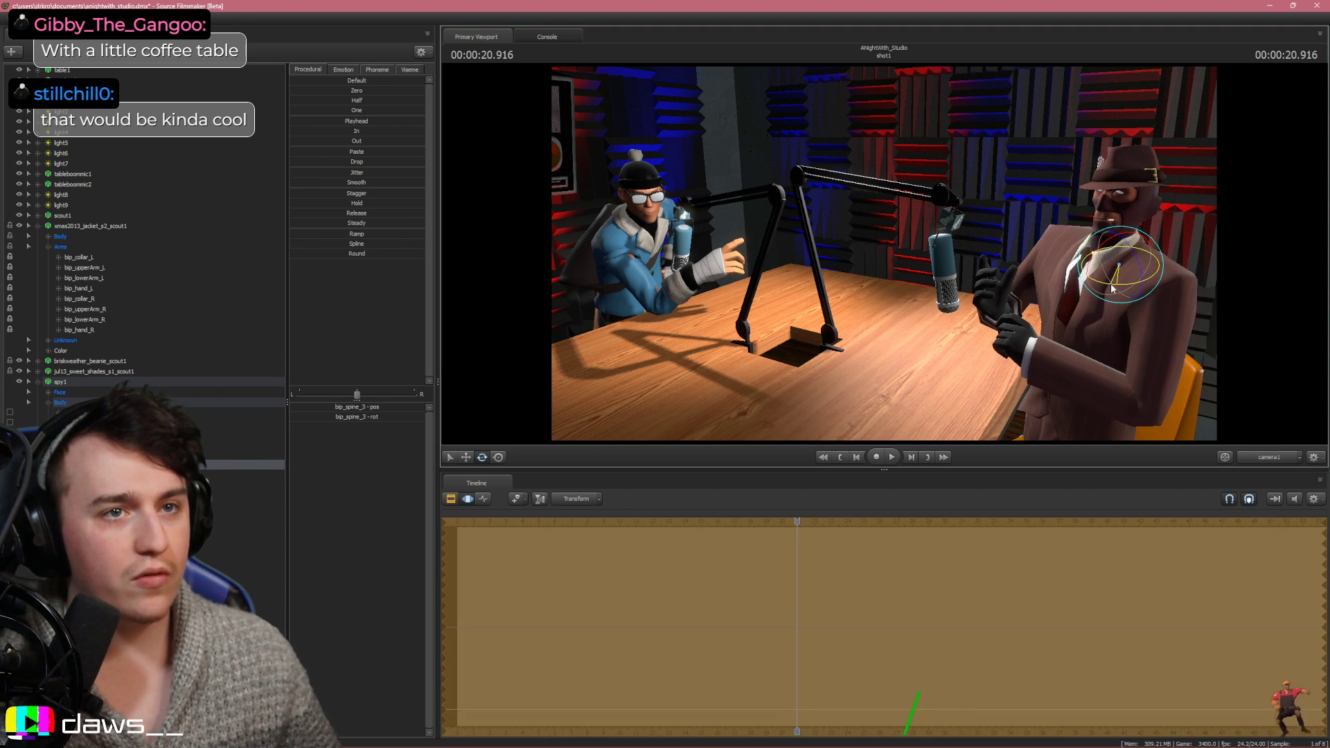
{"action": "key", "text": "ctrl+z"}
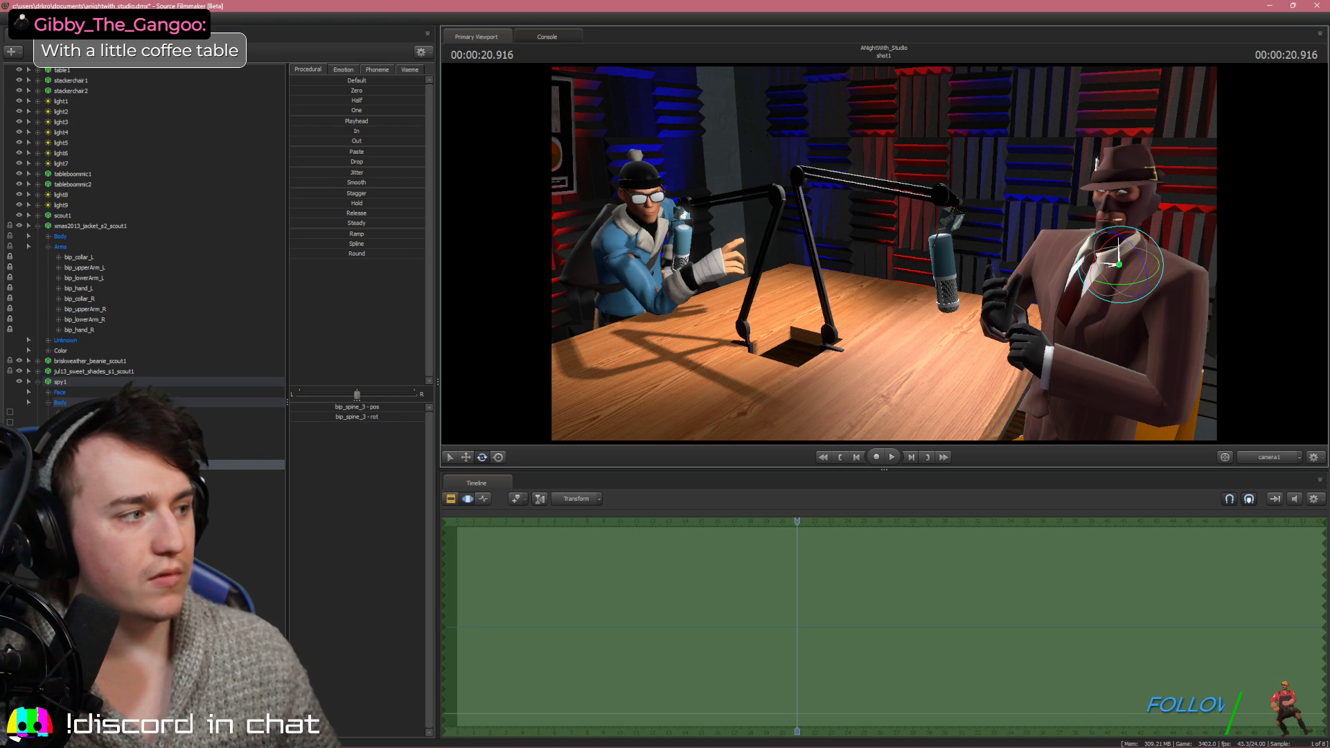
{"action": "left_click", "coordinate": [1108, 353]}
{"action": "left_click_drag", "start_coordinate": [1111, 365], "coordinate": [1109, 364]}
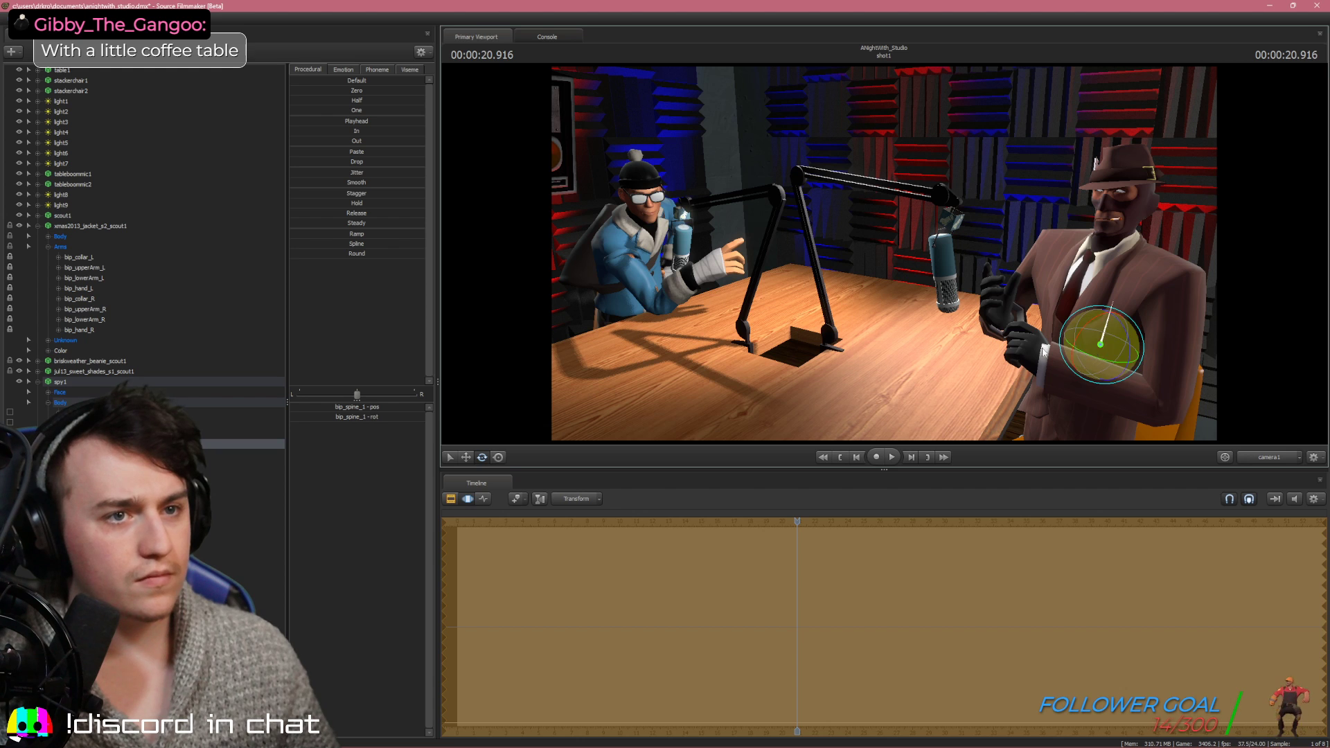
{"action": "left_click", "coordinate": [1125, 315]}
{"action": "key", "text": "ctrl+z"}
{"action": "key", "text": "ctrl+z"}
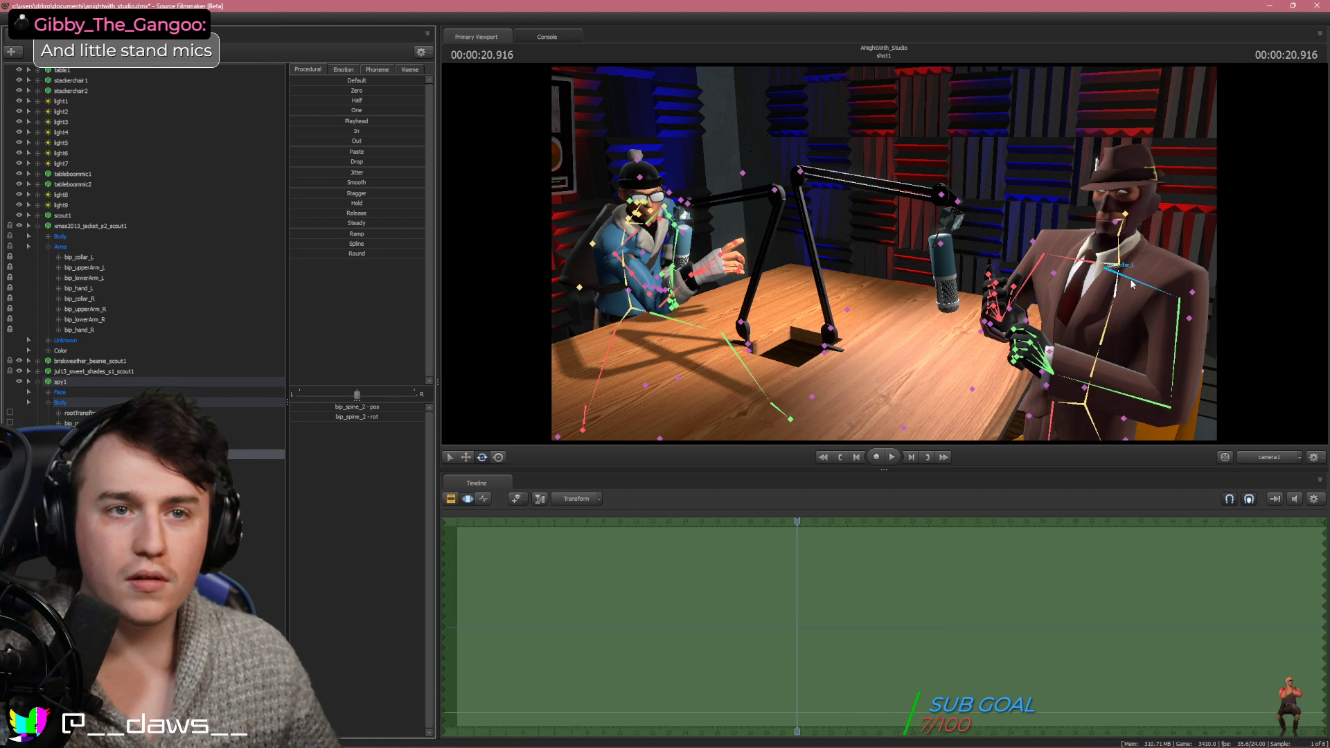
Try rotating the Spy's bip_collar_L to adjust his shoulder after checking it from the work camera, and undo the latest pose changes
{"action": "left_click", "coordinate": [1115, 277]}
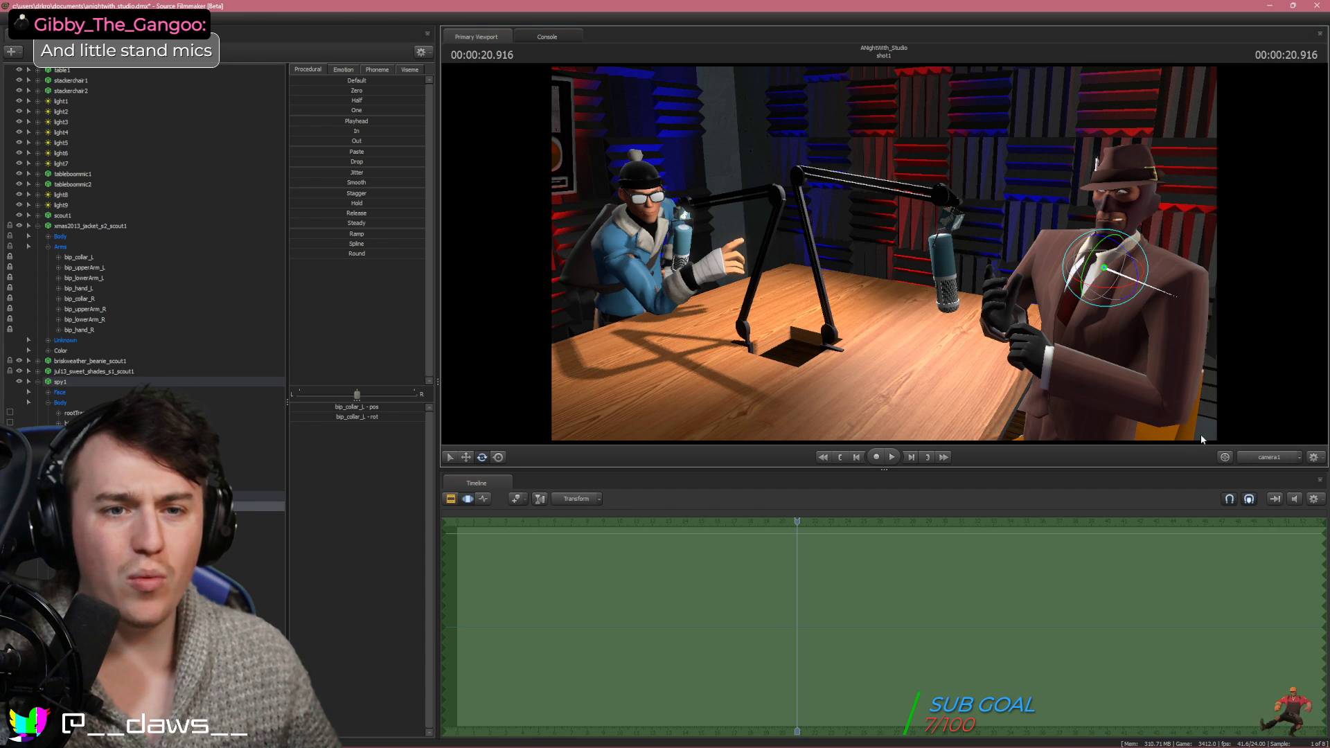
{"action": "left_click", "coordinate": [1288, 457]}
{"action": "left_click_drag", "start_coordinate": [1090, 339], "coordinate": [1094, 395]}
{"action": "key", "text": "w"}
{"action": "key", "text": "s"}
{"action": "left_click_drag", "start_coordinate": [943, 201], "coordinate": [942, 160]}
{"action": "left_click", "coordinate": [973, 160]}
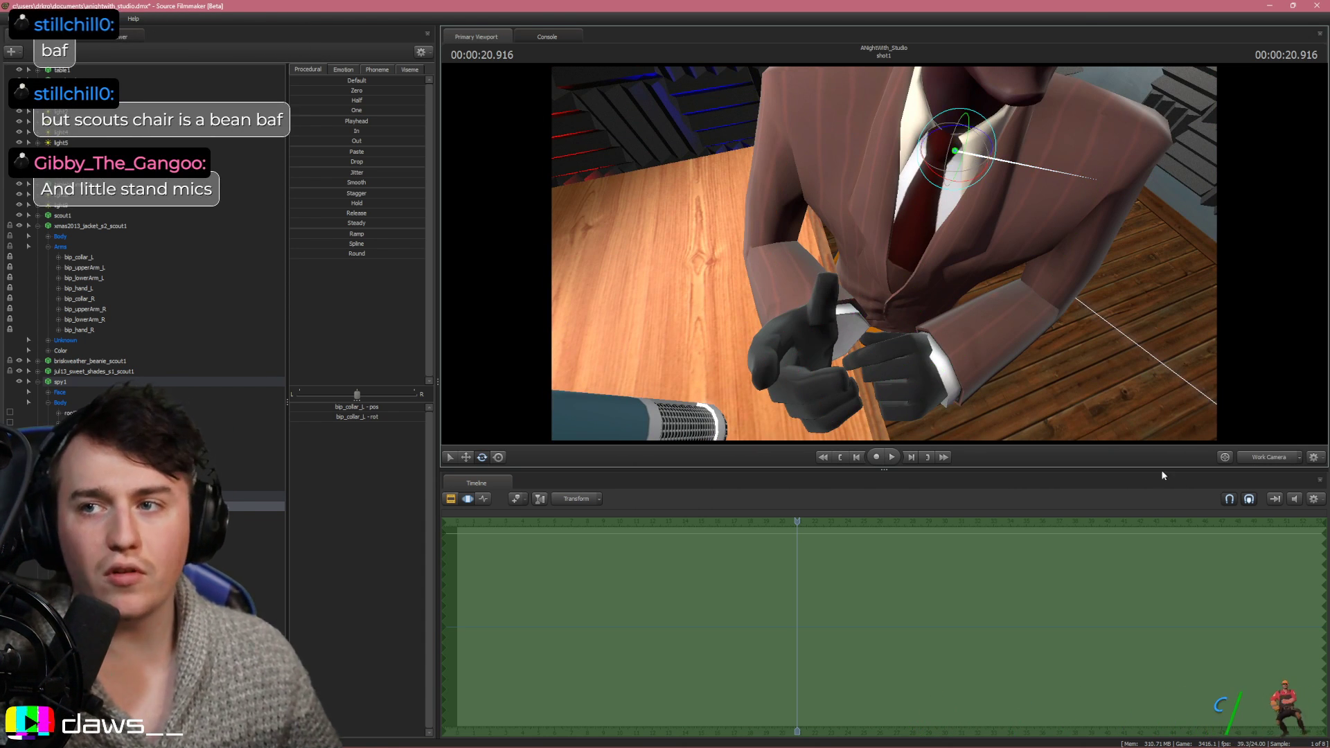
{"action": "left_click", "coordinate": [1246, 458]}
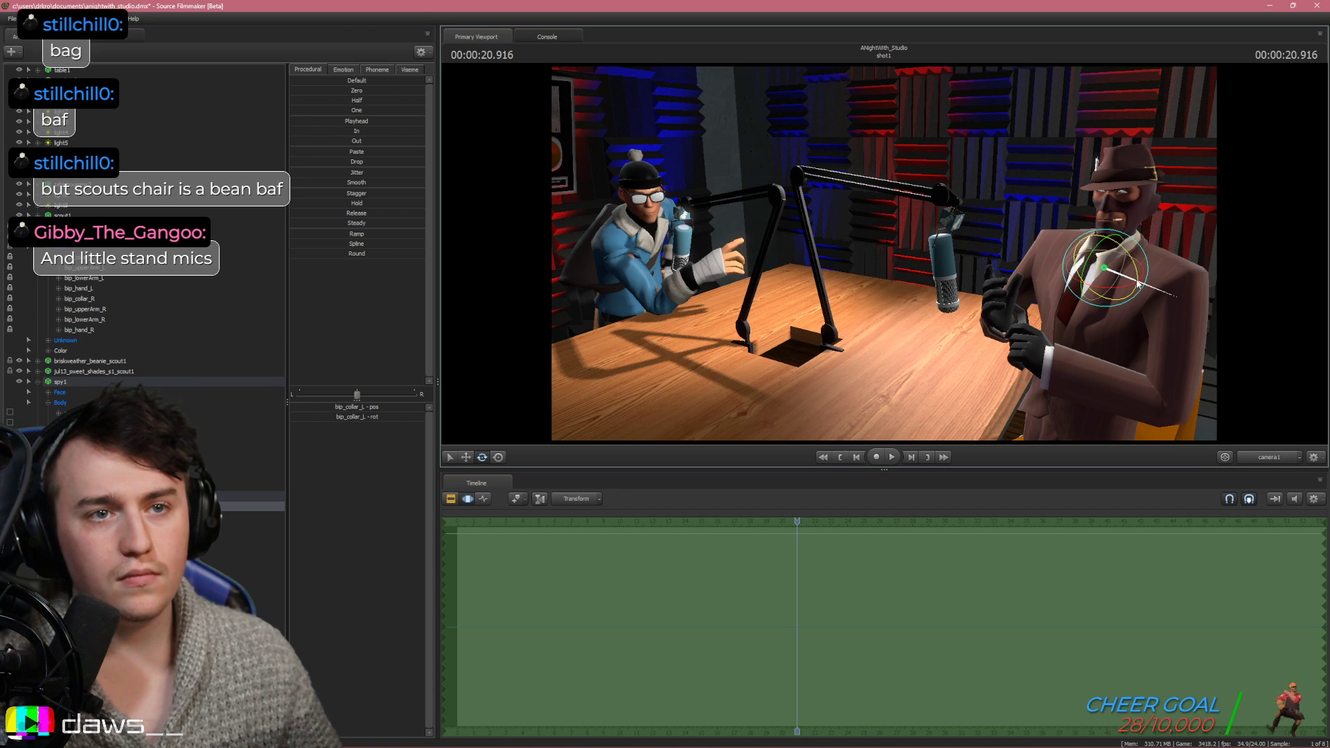
{"action": "left_click_drag", "start_coordinate": [1124, 282], "coordinate": [1124, 281]}
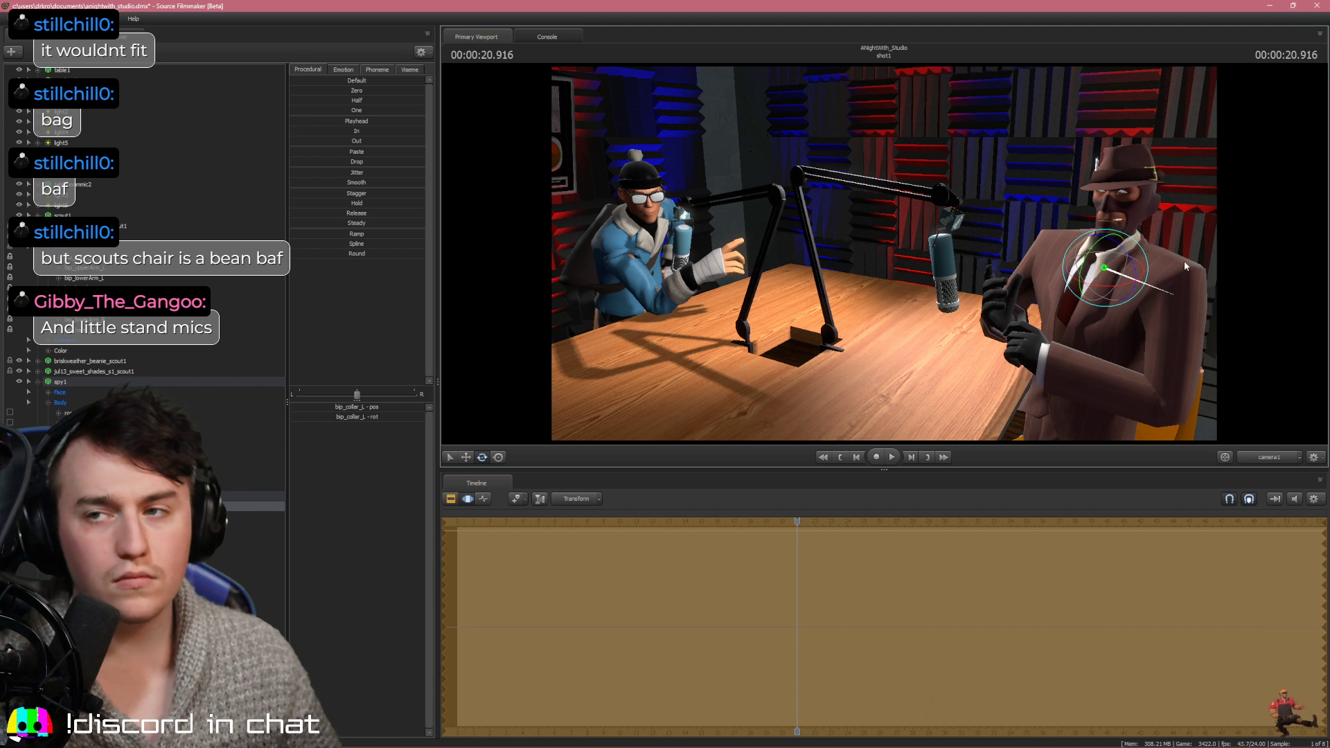
{"action": "left_click", "coordinate": [1143, 272], "text": "ctrl"}
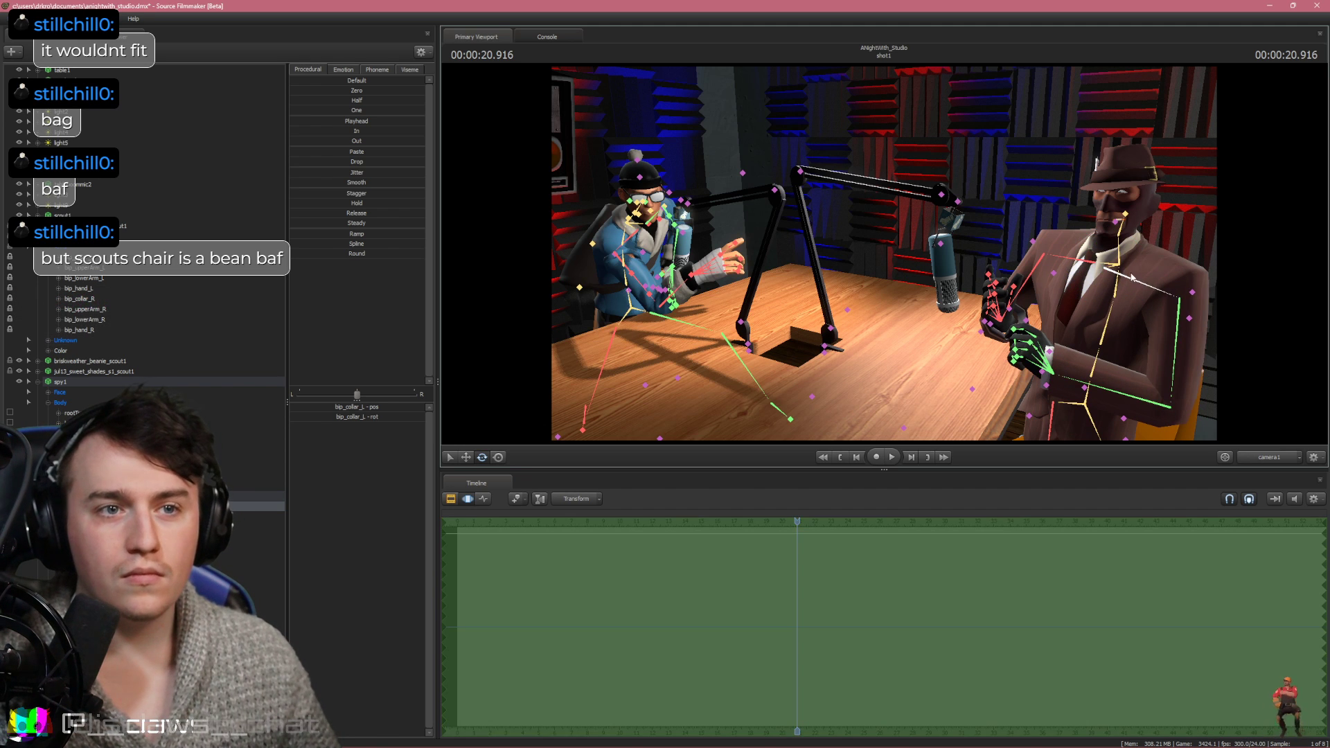
{"action": "key", "text": "ctrl+z"}
{"action": "key", "text": "ctrl+z"}
{"action": "key", "text": "ctrl+z"}
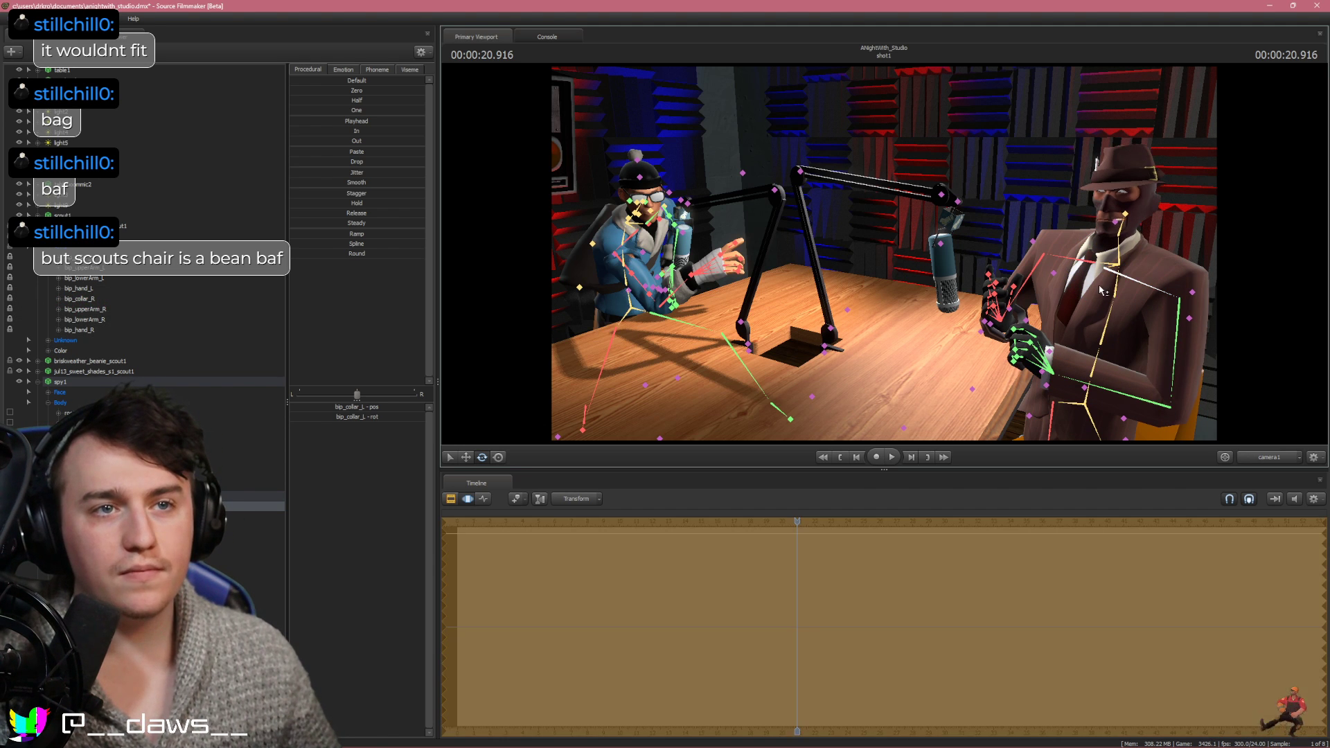
{"action": "key", "text": "ctrl+z"}
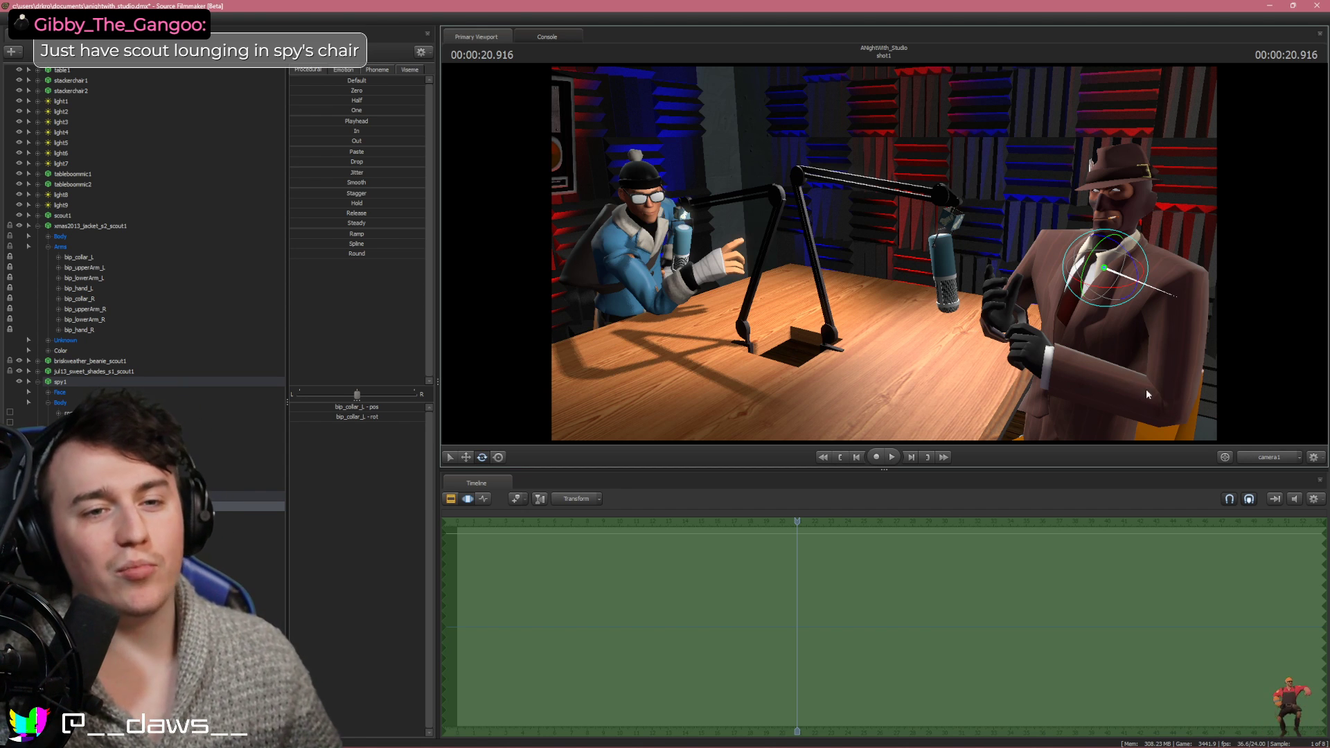
Inspect the Spy's face and shoulders from the work camera, and return to the camera1 view
{"action": "left_click", "coordinate": [1261, 457]}
{"action": "left_click_drag", "start_coordinate": [1136, 326], "coordinate": [1036, 310]}
{"action": "key", "text": "s"}
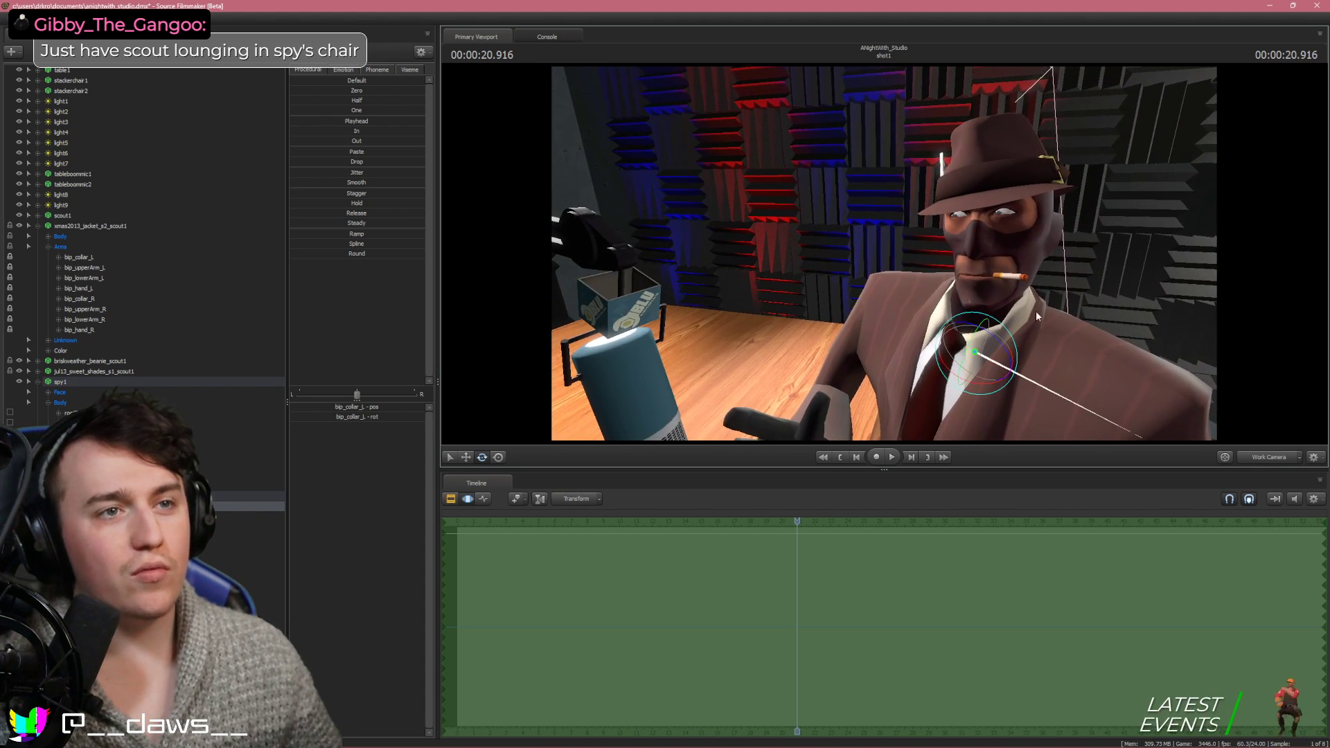
{"action": "left_click", "coordinate": [1267, 457]}
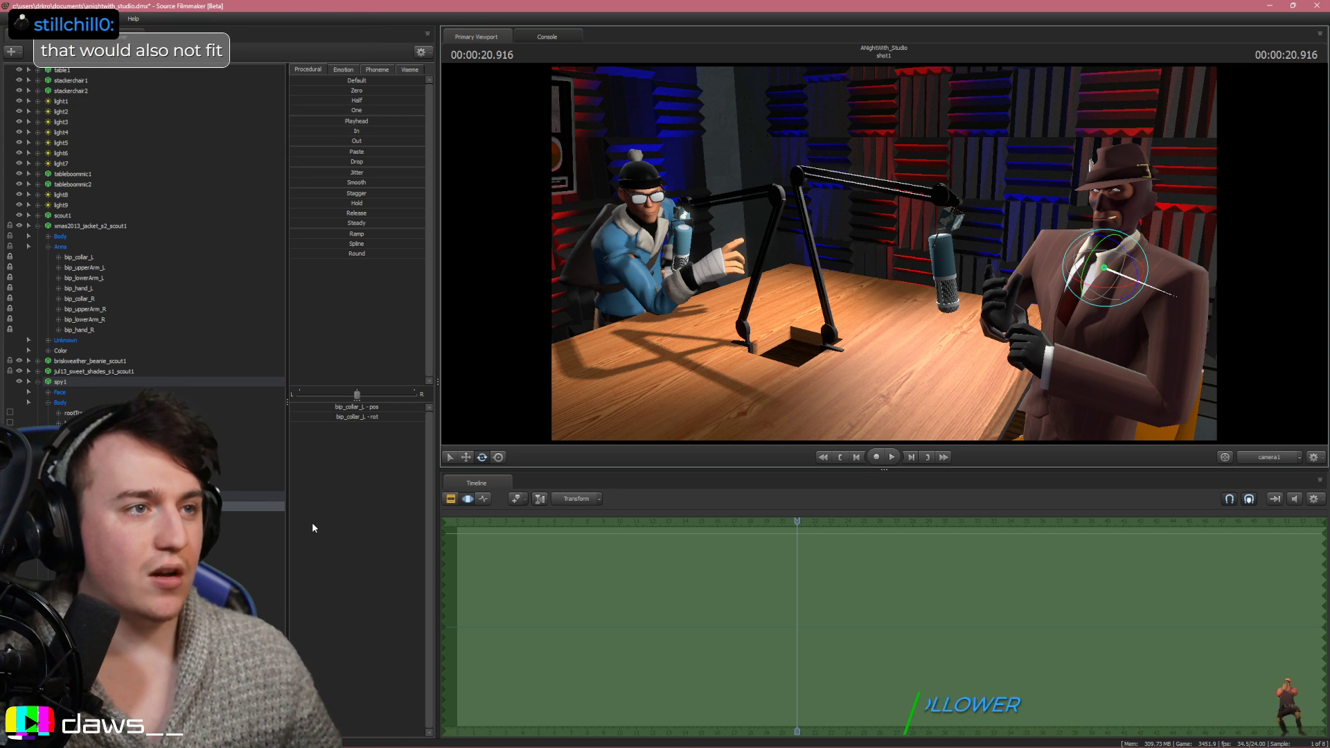
Blend the happySmall emotion into the Spy's Face controls, and strengthen it on the left side of his face only
{"action": "left_click", "coordinate": [77, 383]}
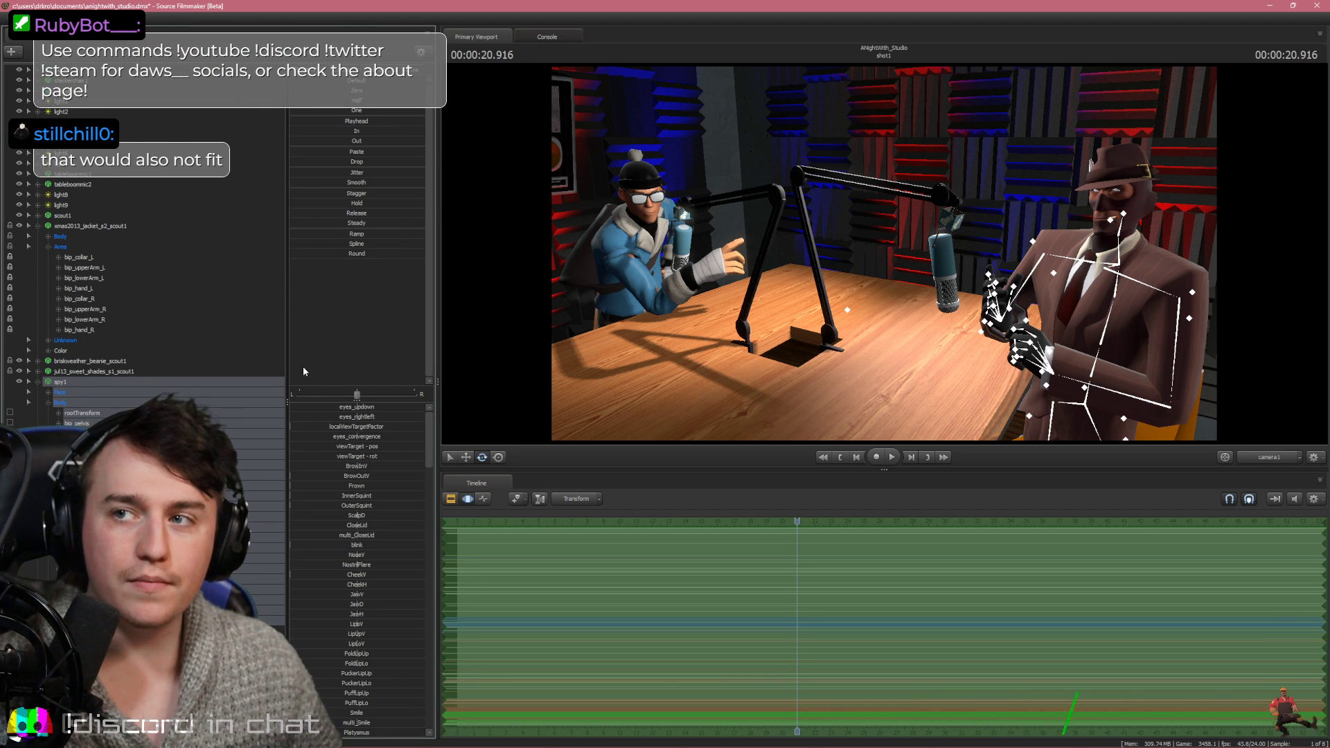
{"action": "left_click", "coordinate": [84, 547]}
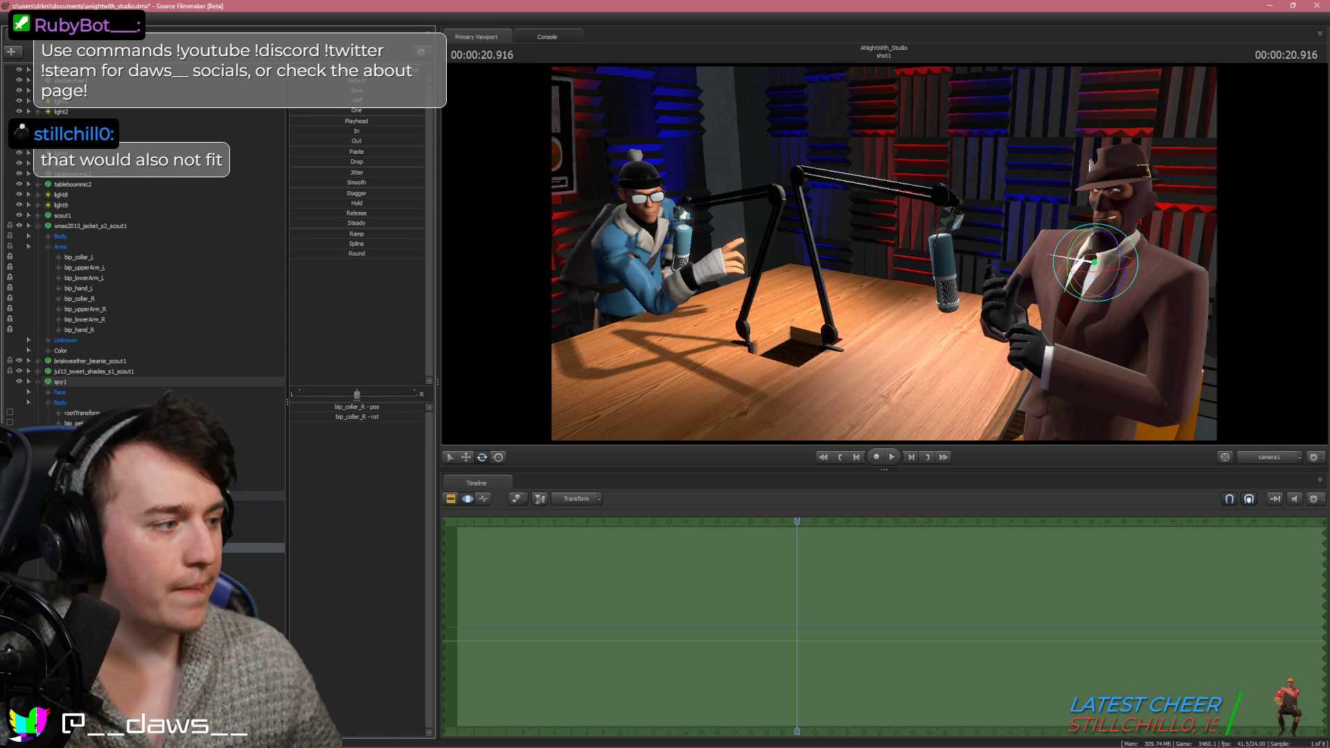
{"action": "left_click", "coordinate": [256, 485]}
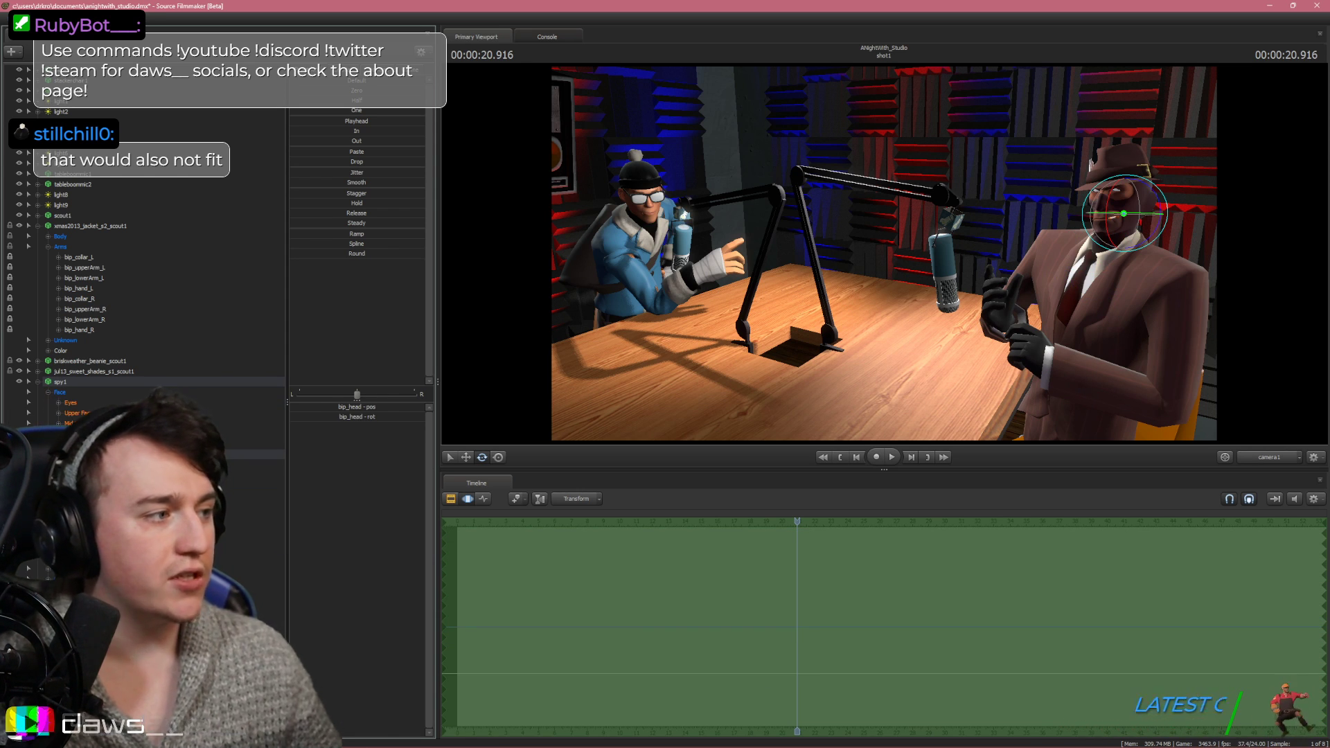
{"action": "double_click", "coordinate": [76, 393]}
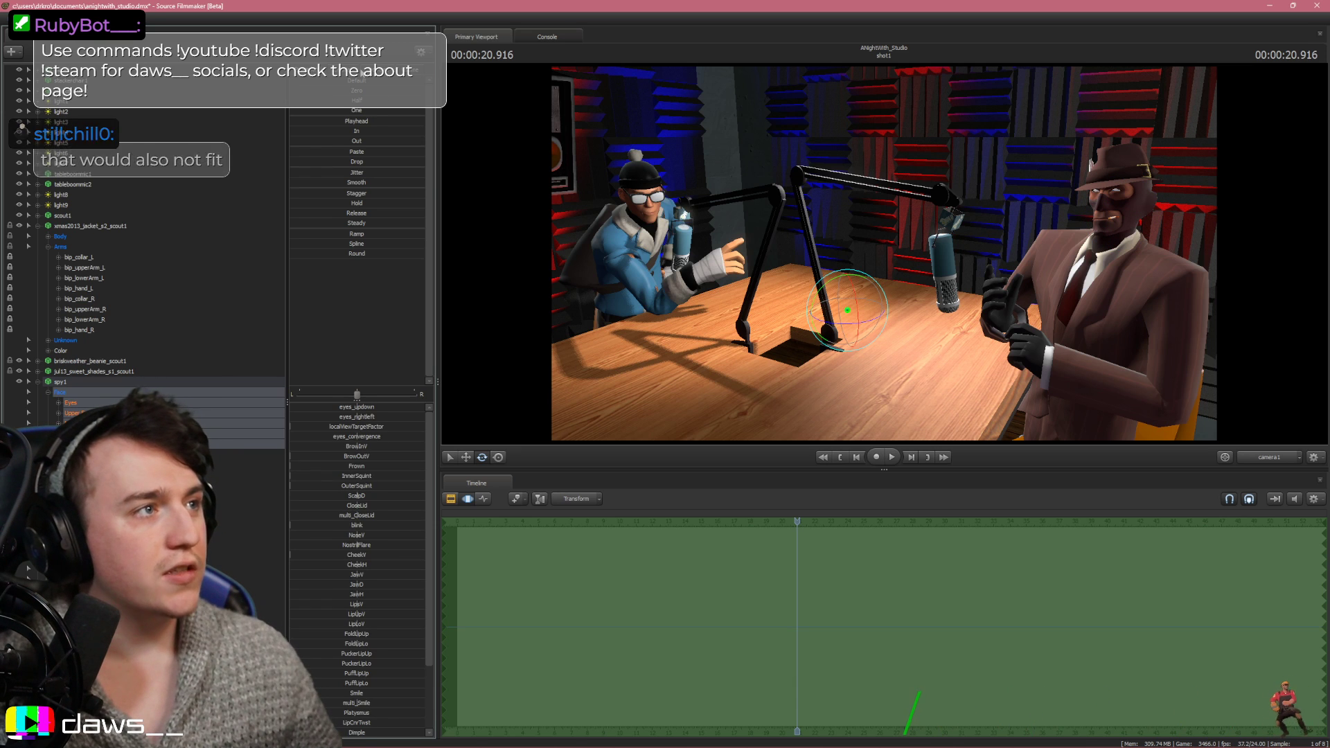
{"action": "left_click", "coordinate": [354, 90]}
{"action": "mouse_move", "coordinate": [354, 90]}
{"action": "left_mouse_down"}
{"action": "mouse_move", "coordinate": [409, 90]}
{"action": "mouse_move", "coordinate": [354, 90]}
{"action": "left_mouse_up"}
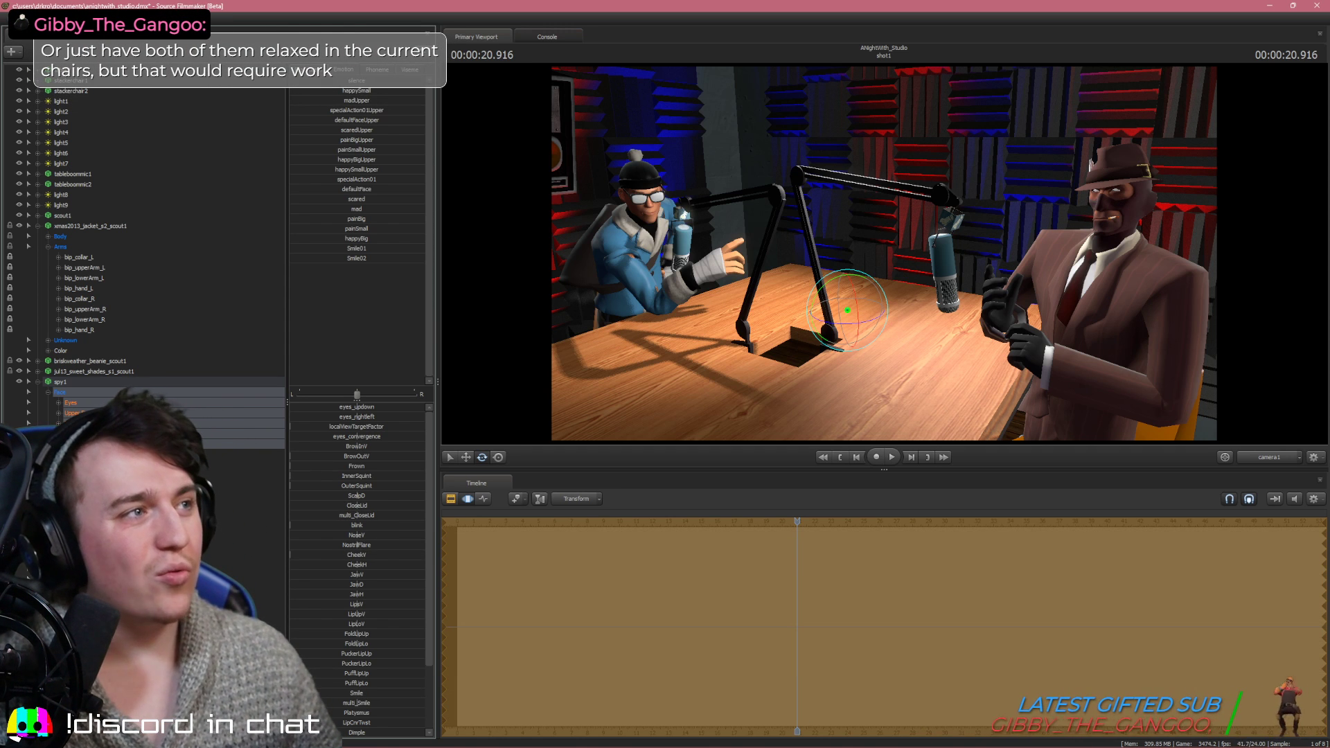
{"action": "left_click_drag", "start_coordinate": [354, 90], "coordinate": [382, 90]}
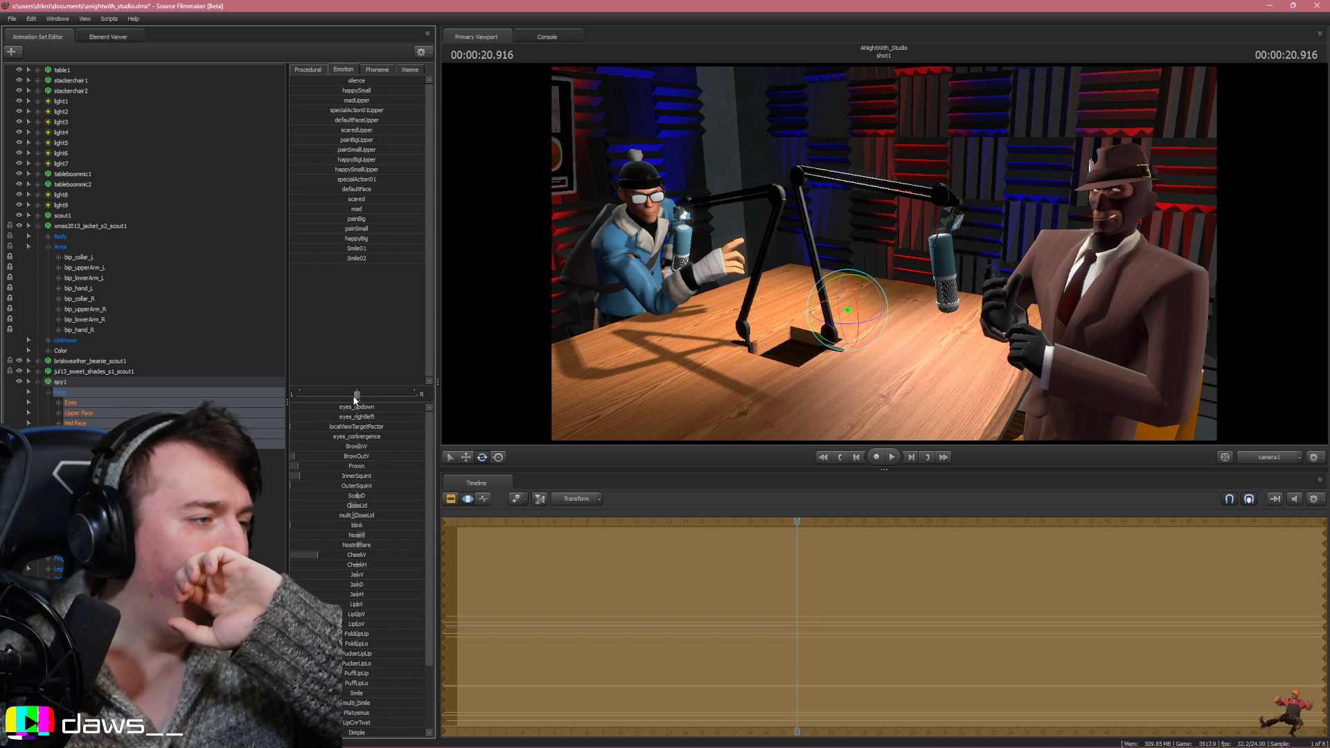
{"action": "left_click_drag", "start_coordinate": [356, 394], "coordinate": [300, 395]}
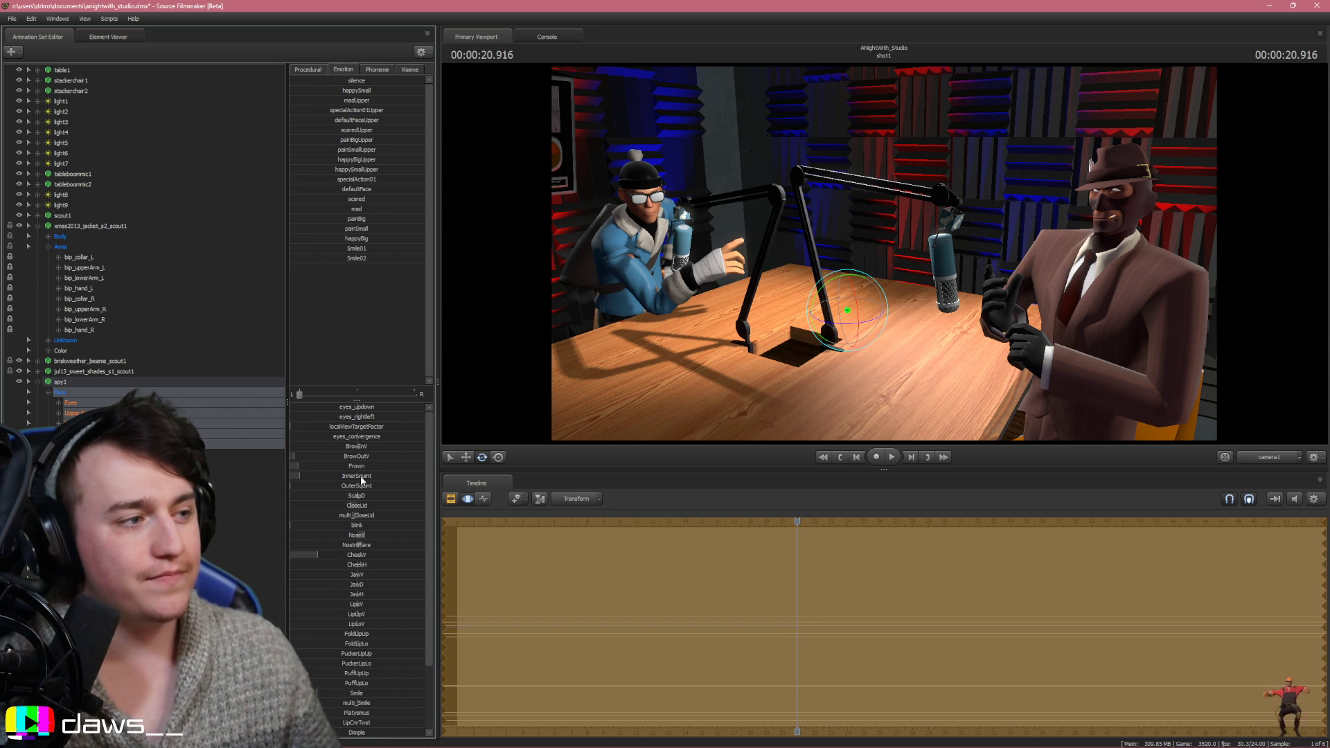
{"action": "left_click_drag", "start_coordinate": [354, 91], "coordinate": [390, 92]}
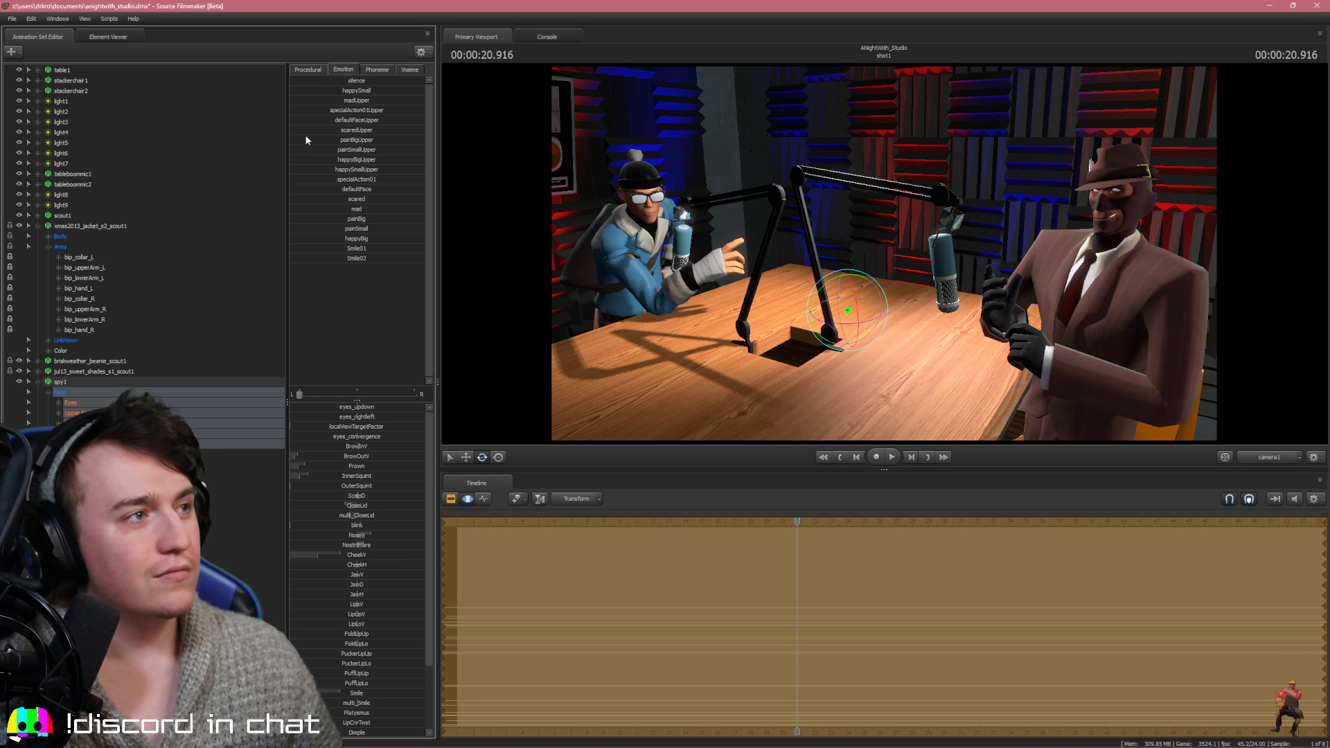
Try blending the happyBig and Smile01 emotions into the left side of the Spy's face, and undo the change
{"action": "left_click", "coordinate": [83, 423]}
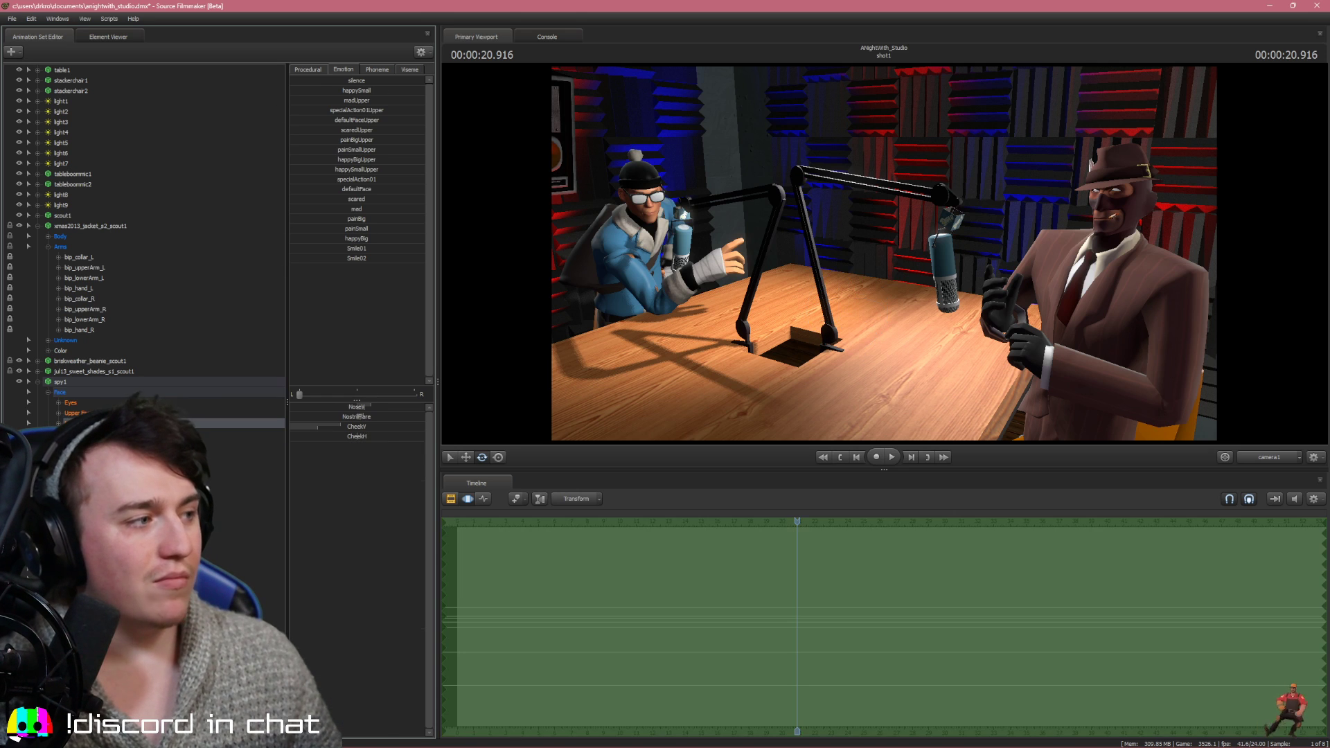
{"action": "left_click", "coordinate": [89, 391]}
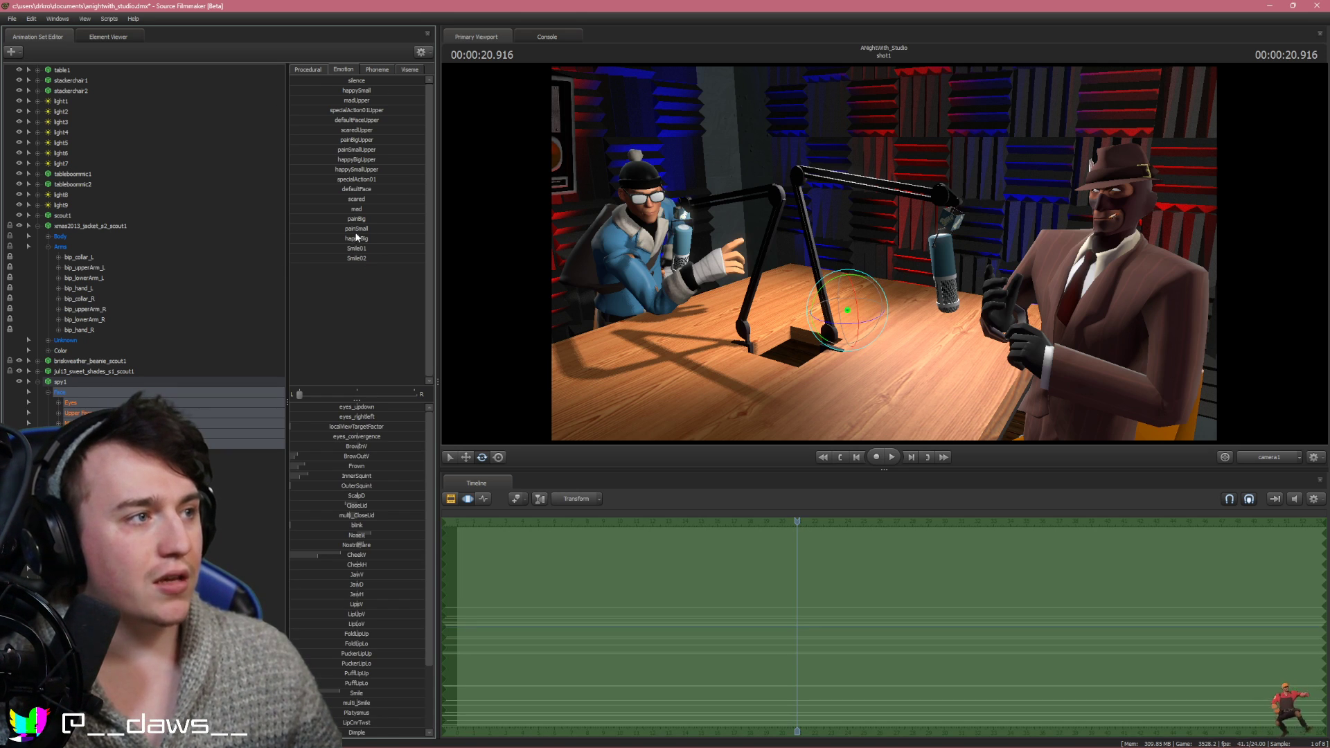
{"action": "left_click_drag", "start_coordinate": [356, 239], "coordinate": [431, 241]}
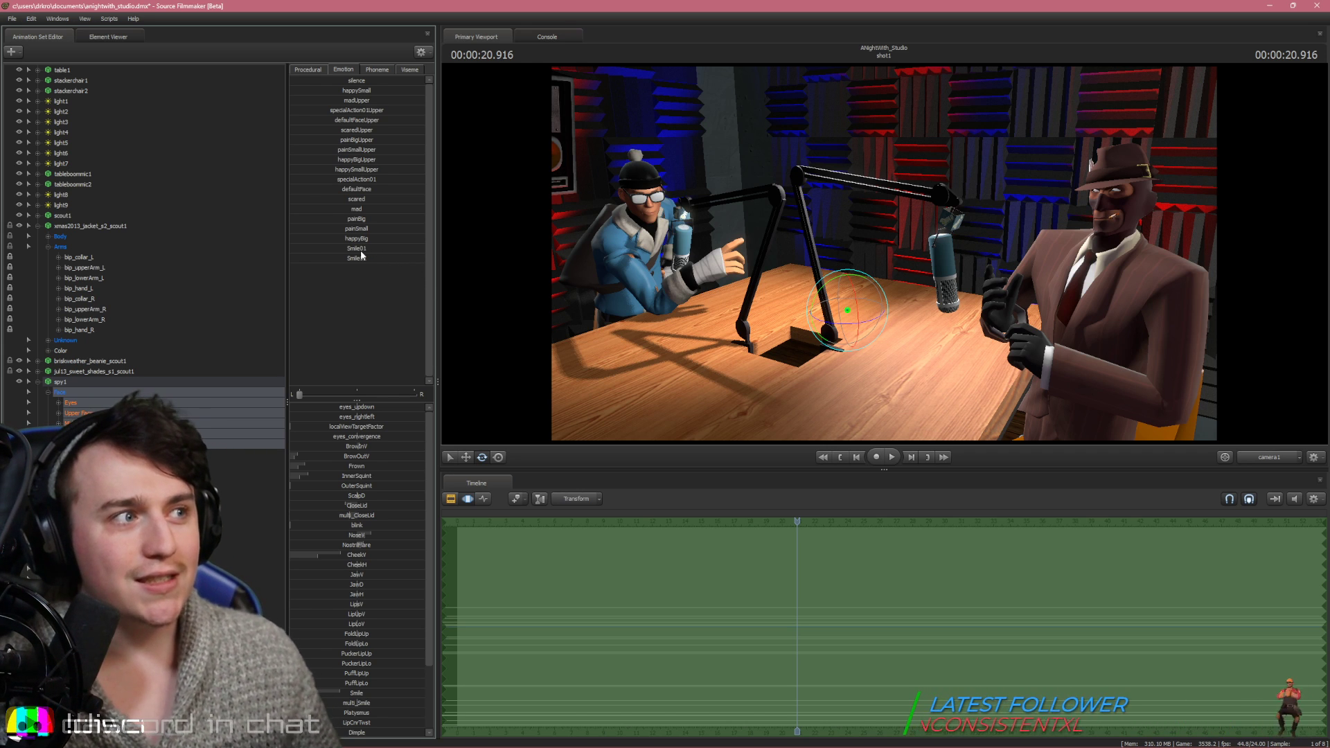
{"action": "left_click_drag", "start_coordinate": [360, 249], "coordinate": [424, 249]}
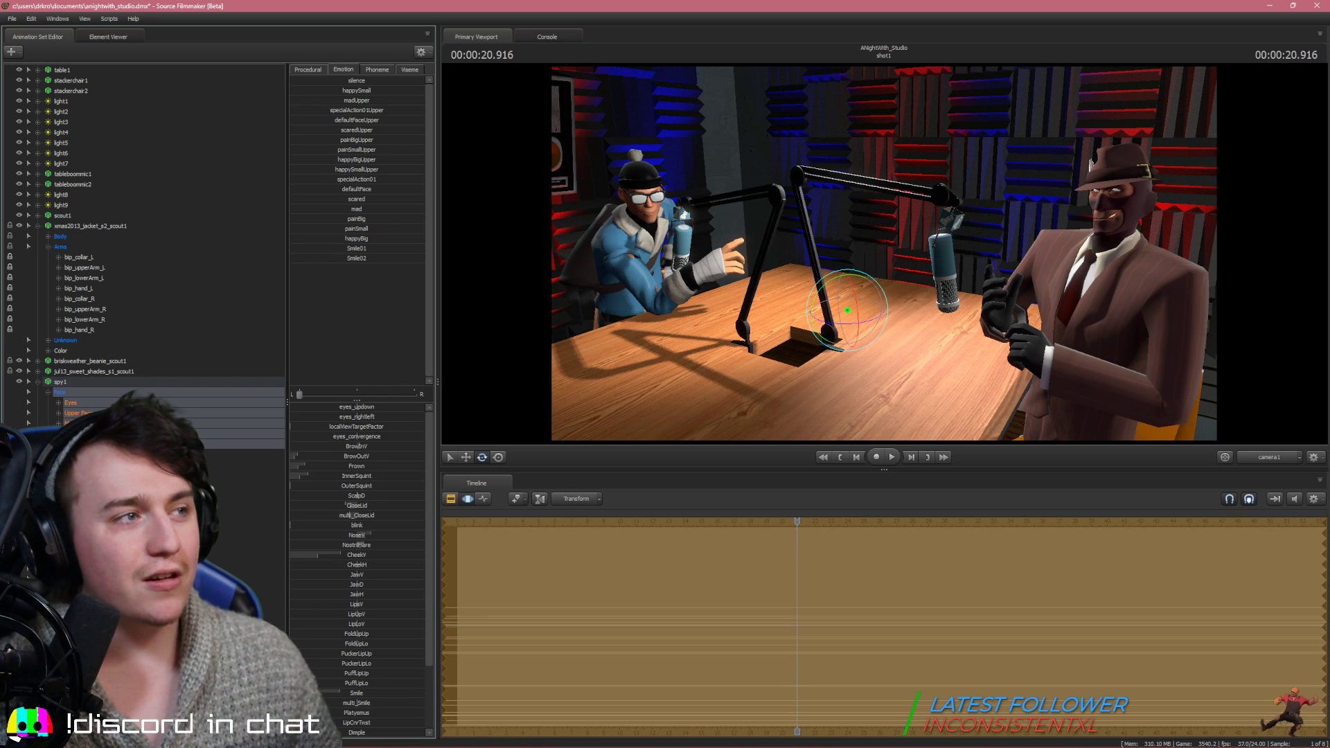
{"action": "key", "text": "ctrl+z"}
Adjust the Spy's lower face by raising JawV and increasing LipUpV on the left side
{"action": "left_click", "coordinate": [105, 411]}
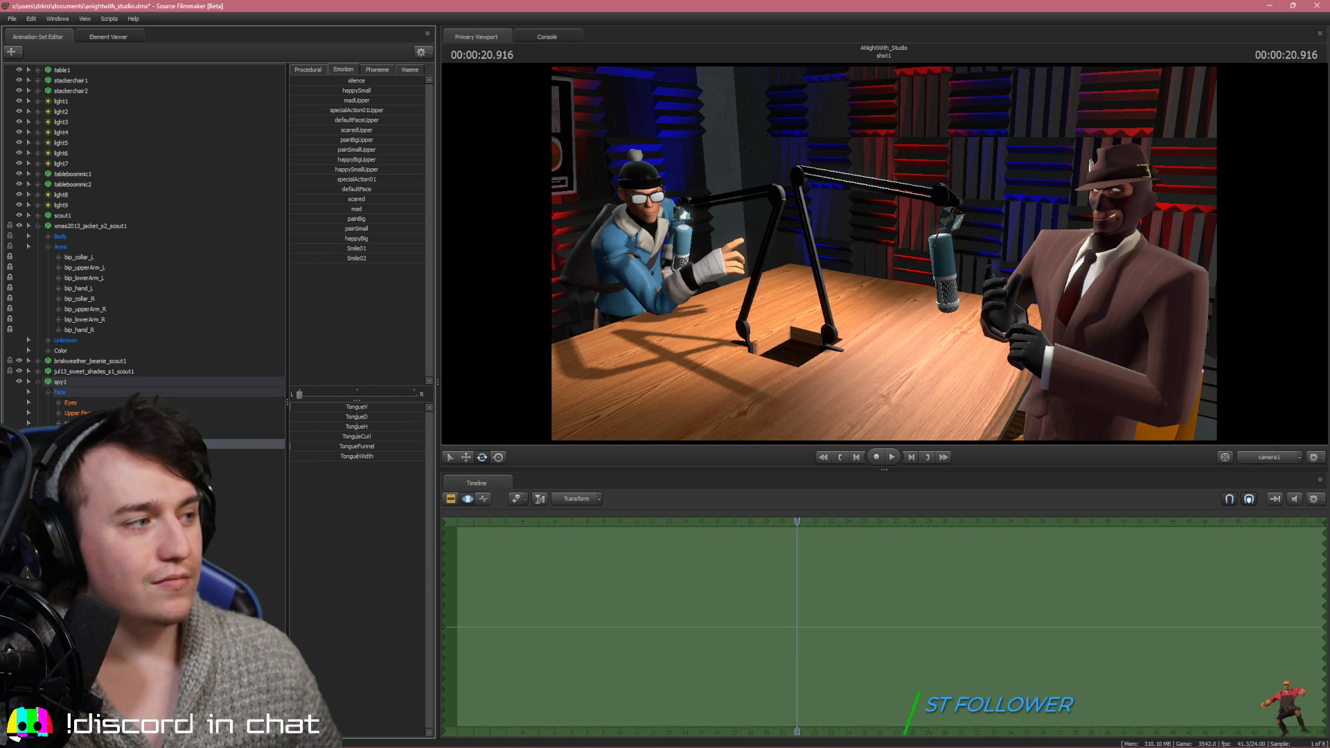
{"action": "left_click", "coordinate": [96, 423]}
{"action": "left_click", "coordinate": [96, 433]}
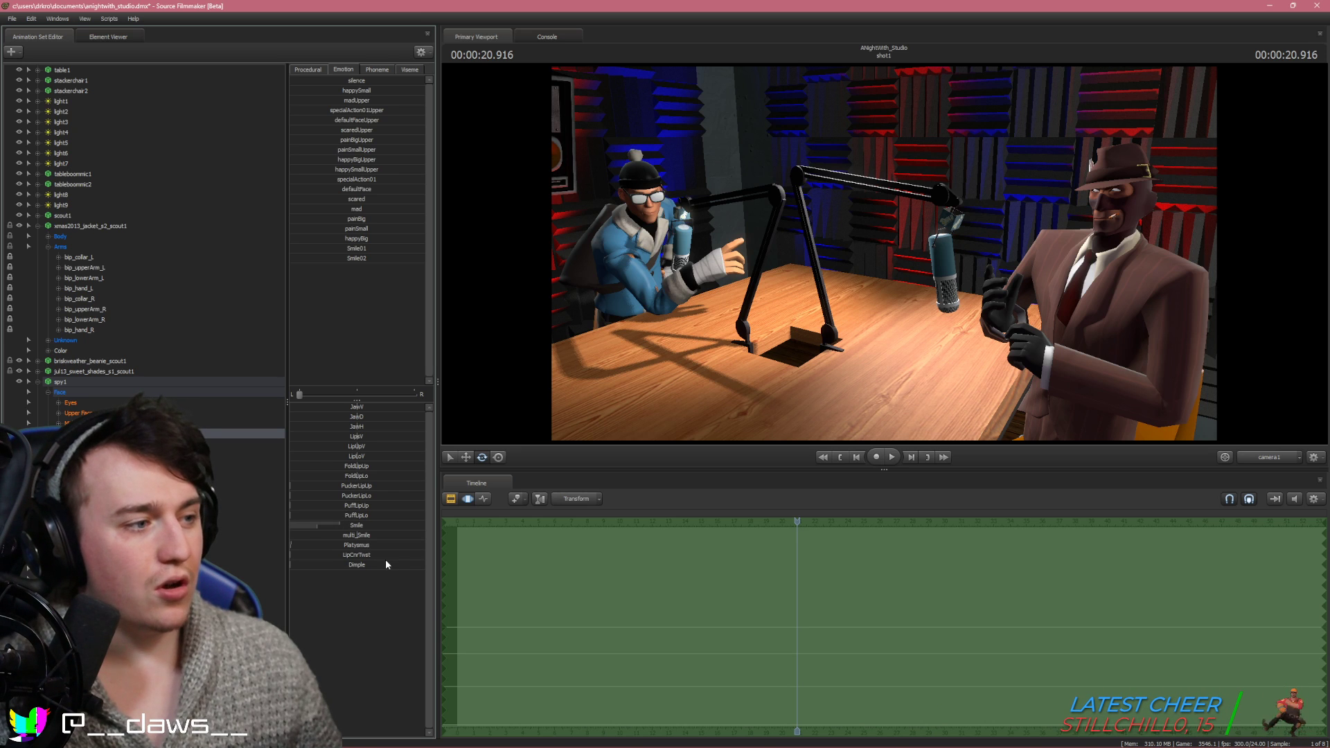
{"action": "left_click_drag", "start_coordinate": [360, 415], "coordinate": [377, 413]}
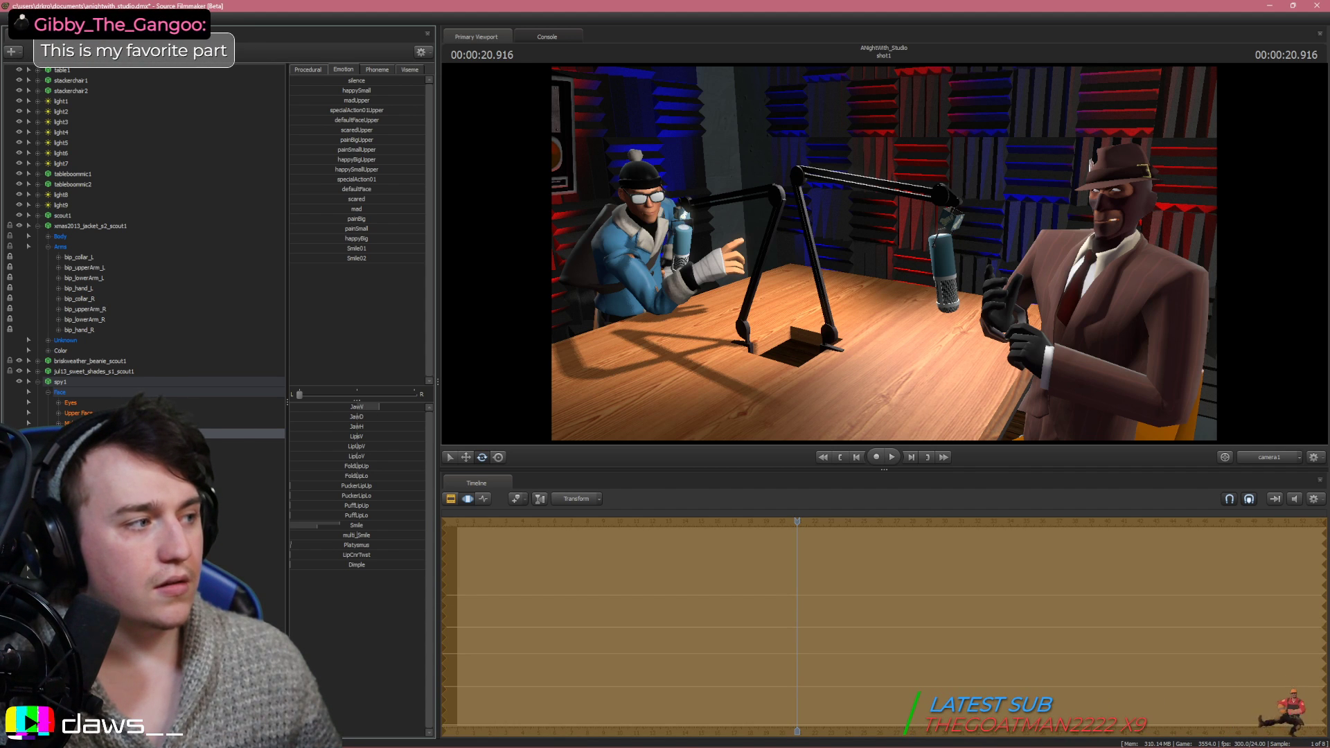
{"action": "left_click", "coordinate": [320, 423]}
{"action": "left_click", "coordinate": [82, 434]}
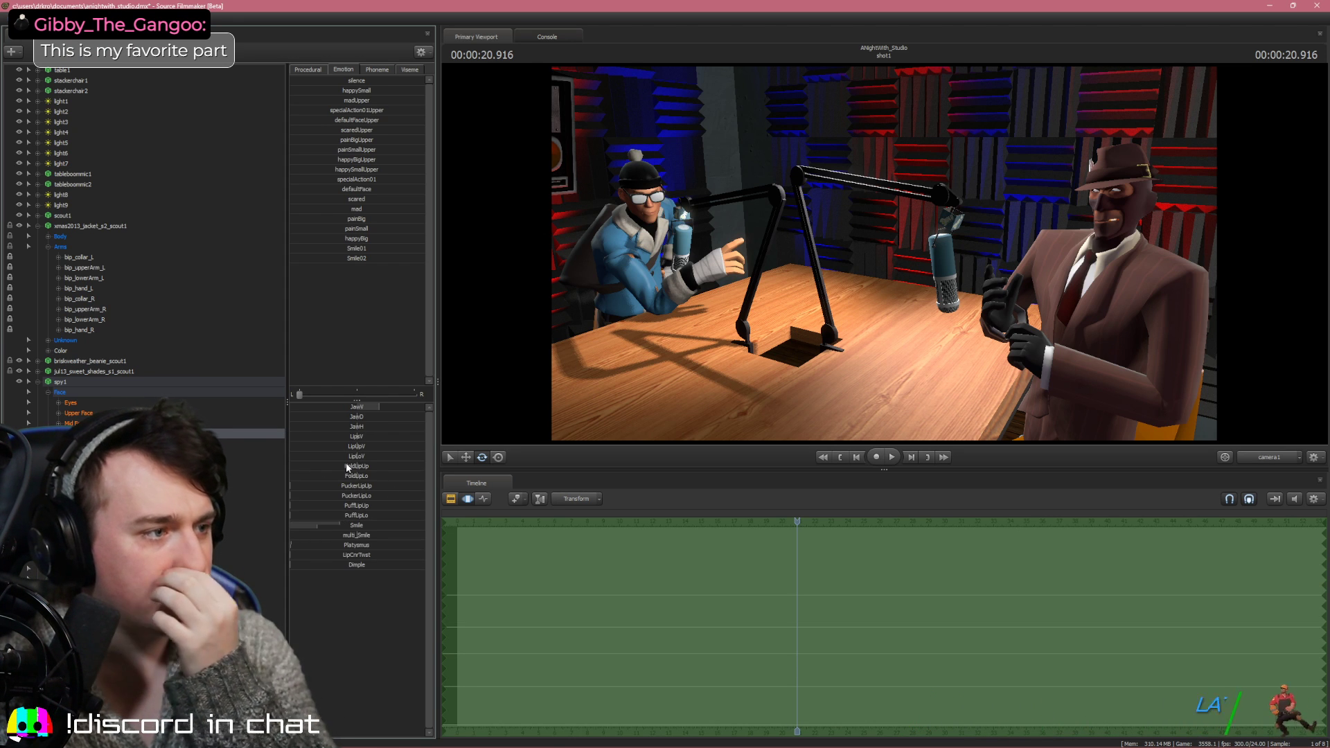
{"action": "left_click_drag", "start_coordinate": [346, 463], "coordinate": [290, 465]}
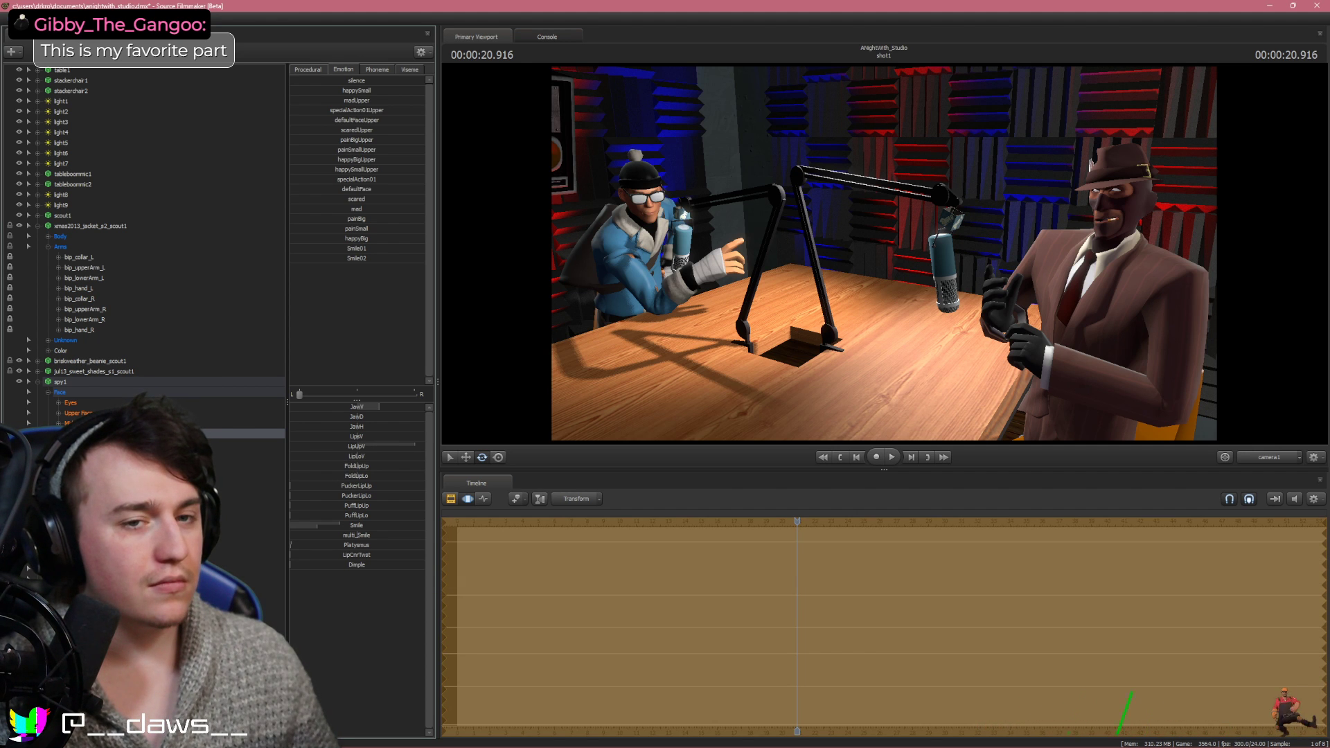
Check the Spy's mouth and cigarette close up from the work camera, and return to the camera1 view
{"action": "key", "text": "w"}
{"action": "left_click_drag", "start_coordinate": [883, 253], "coordinate": [918, 246]}
{"action": "key", "text": "s"}
{"action": "key", "text": "w"}
{"action": "key", "text": "s"}
{"action": "key", "text": "w"}
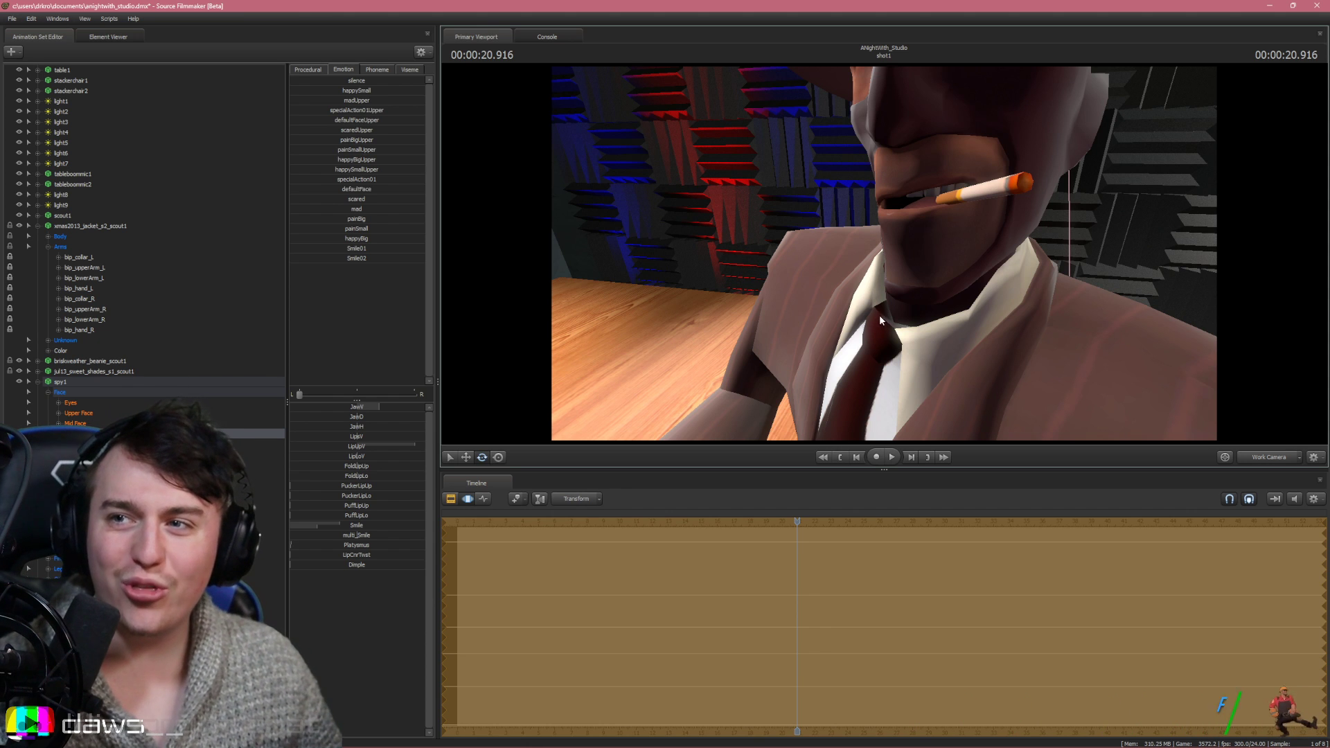
{"action": "left_click", "coordinate": [1284, 455]}
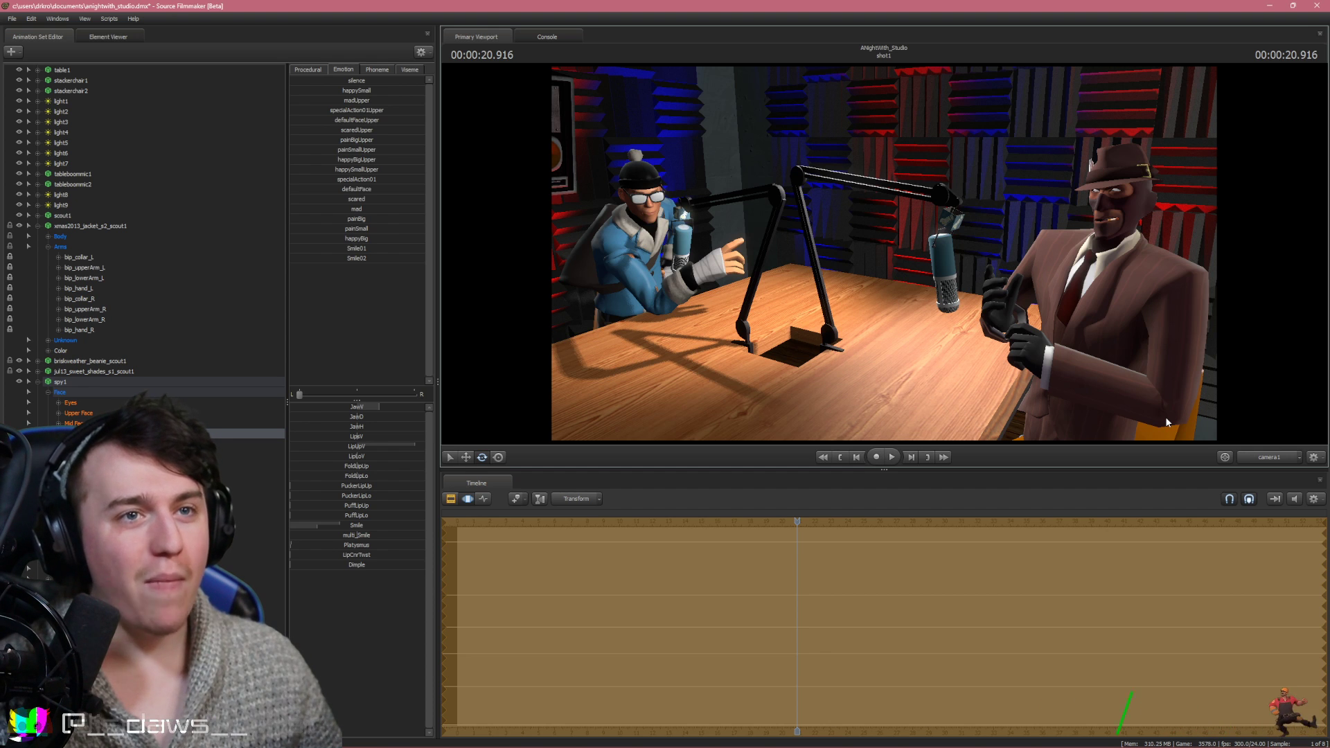
Adjust eyes_updown and eyes_rightleft in the Spy's Eyes controls to redirect his gaze
{"action": "left_click", "coordinate": [94, 405]}
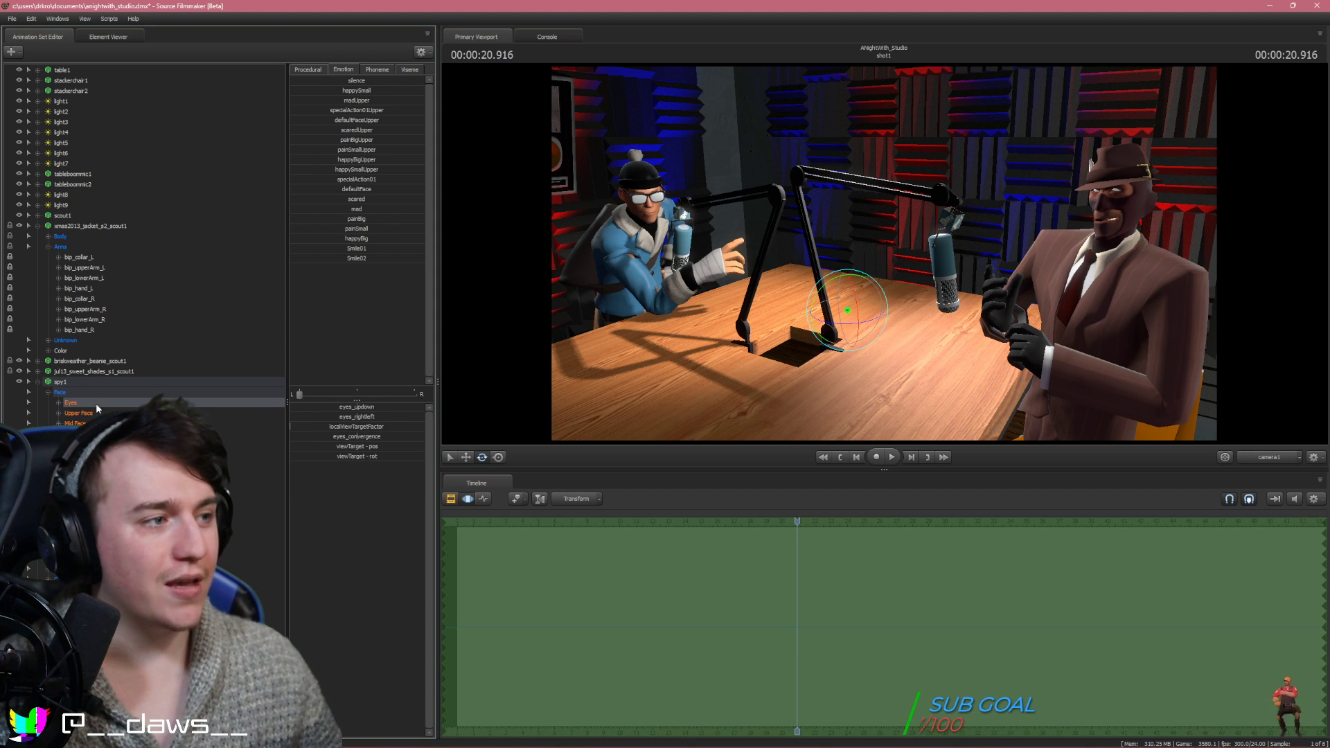
{"action": "mouse_move", "coordinate": [374, 407]}
{"action": "left_mouse_down"}
{"action": "mouse_move", "coordinate": [407, 407]}
{"action": "mouse_move", "coordinate": [349, 407]}
{"action": "mouse_move", "coordinate": [360, 406]}
{"action": "left_mouse_up"}
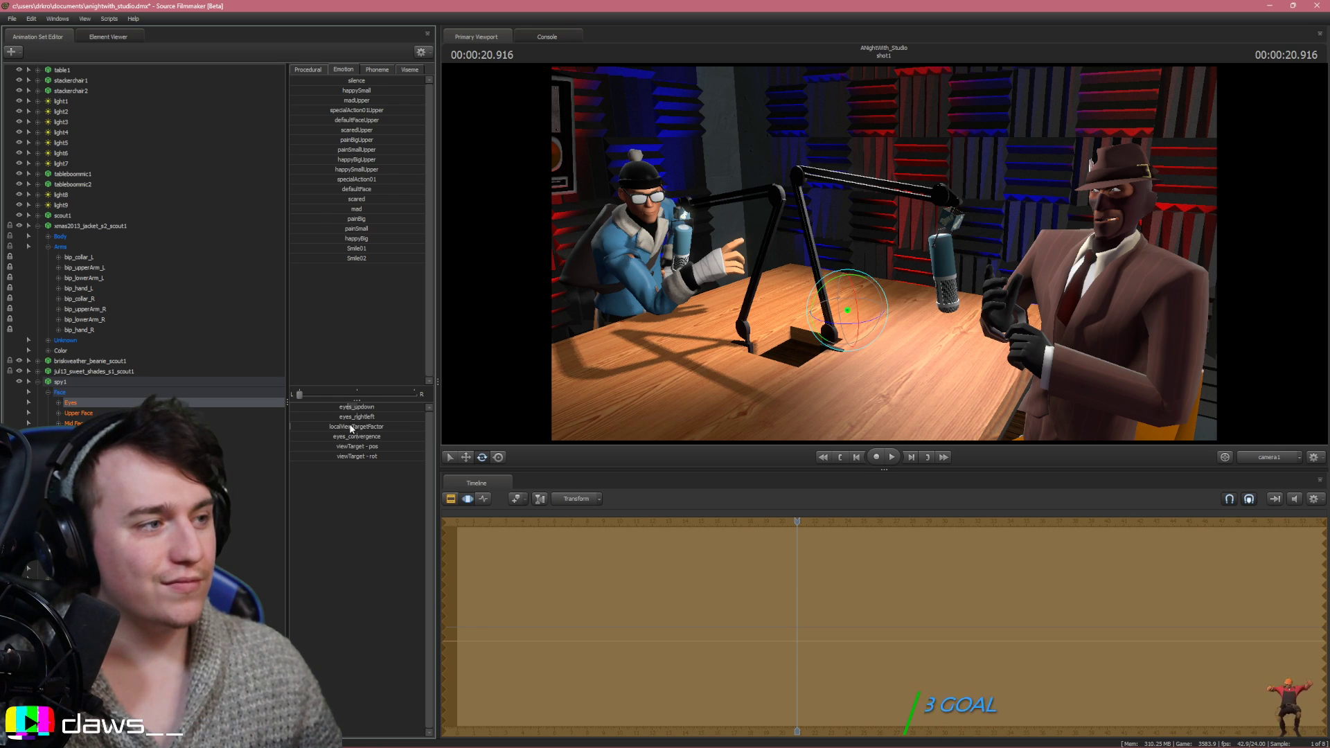
{"action": "left_click_drag", "start_coordinate": [365, 420], "coordinate": [363, 419]}
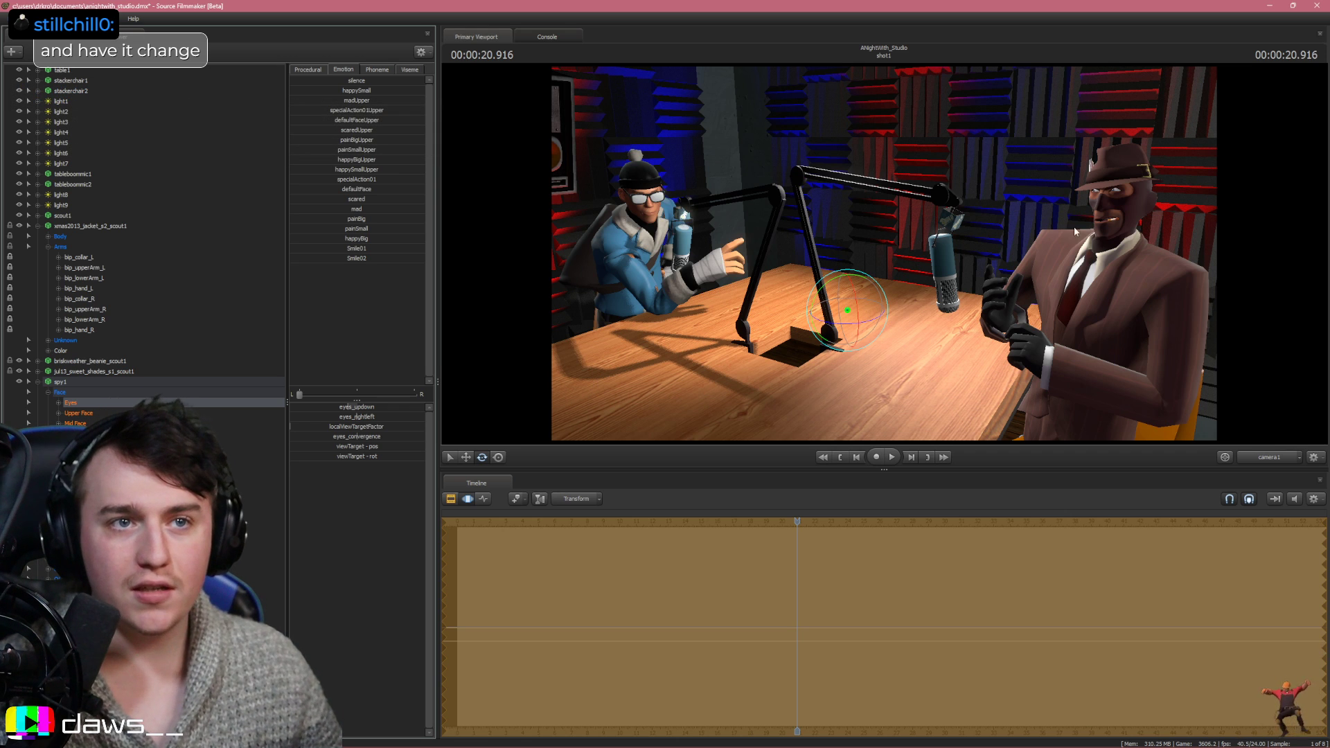
Try removing the Spy's cigarette by moving prp_cig down away from his mouth and raising hideCig
{"action": "left_click", "coordinate": [1123, 247]}
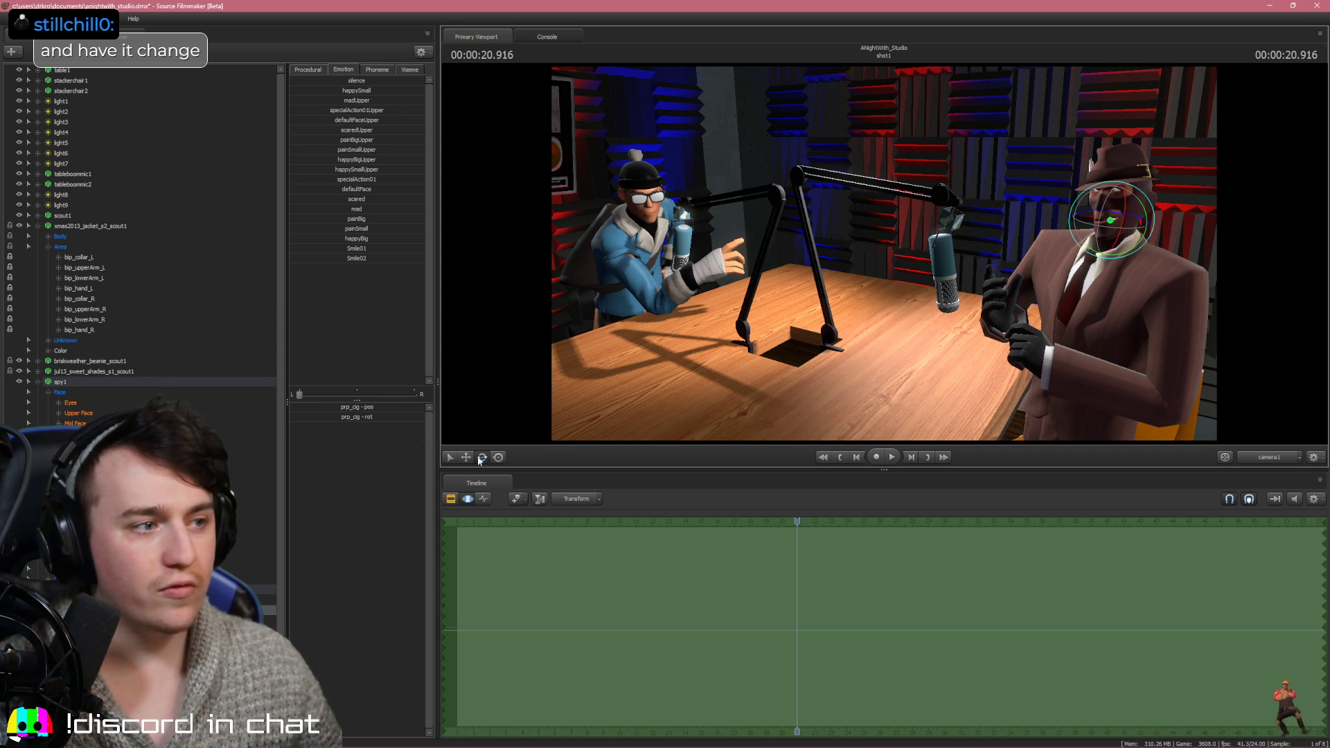
{"action": "left_click", "coordinate": [466, 457]}
{"action": "left_click_drag", "start_coordinate": [1110, 221], "coordinate": [1101, 363]}
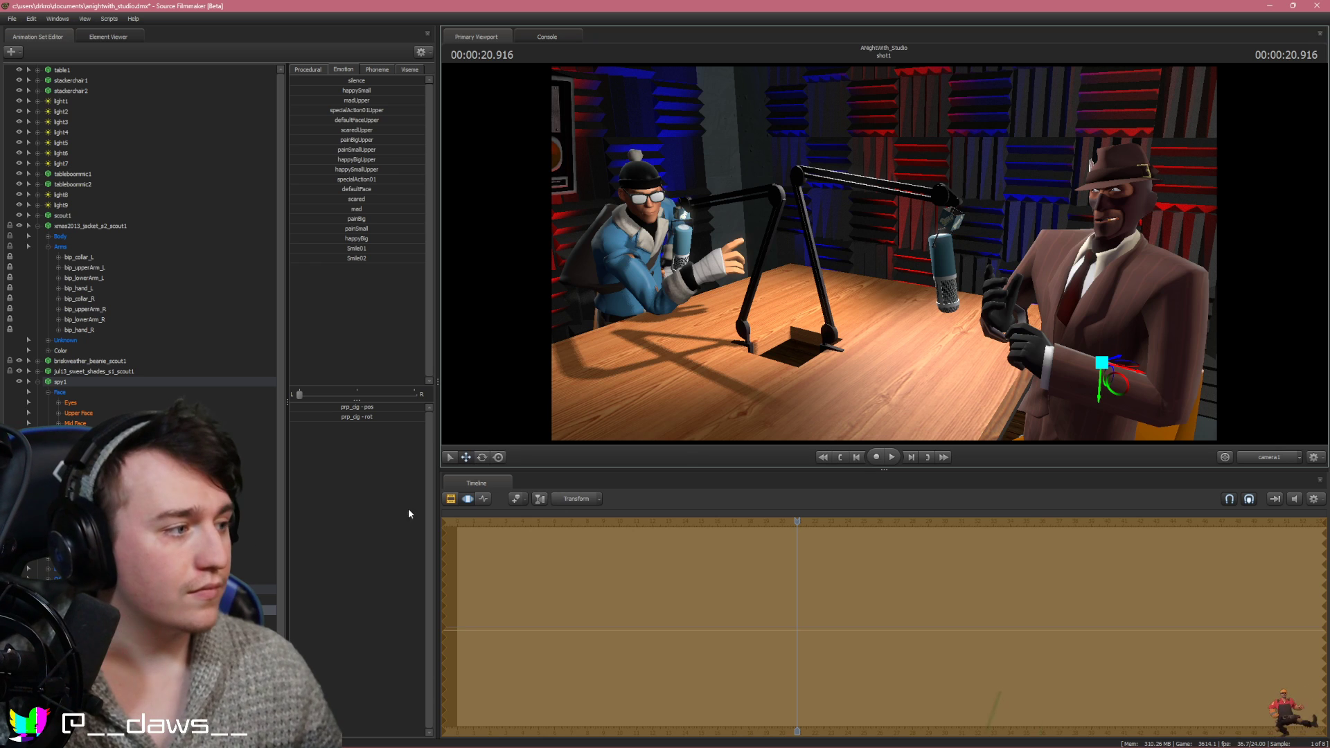
{"action": "left_click", "coordinate": [76, 600]}
{"action": "left_click_drag", "start_coordinate": [336, 407], "coordinate": [340, 407]}
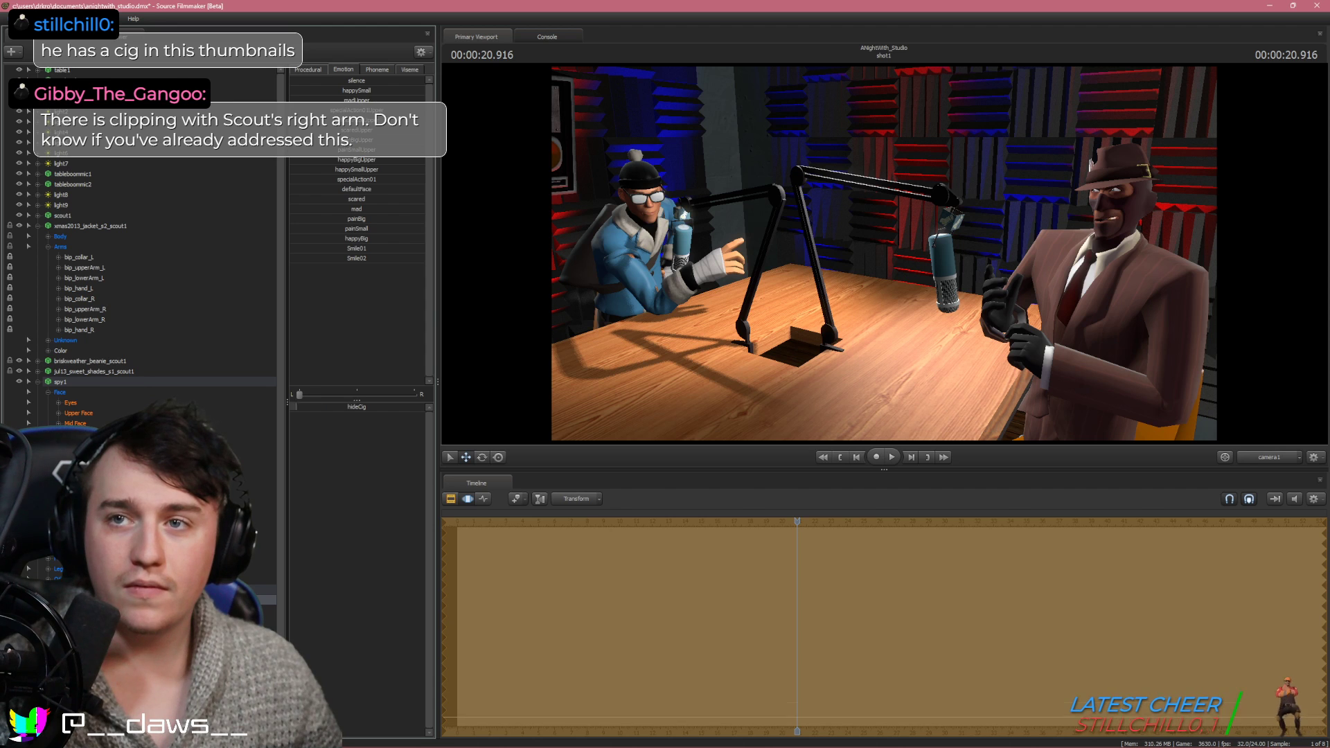
{"action": "left_click_drag", "start_coordinate": [317, 407], "coordinate": [401, 407]}
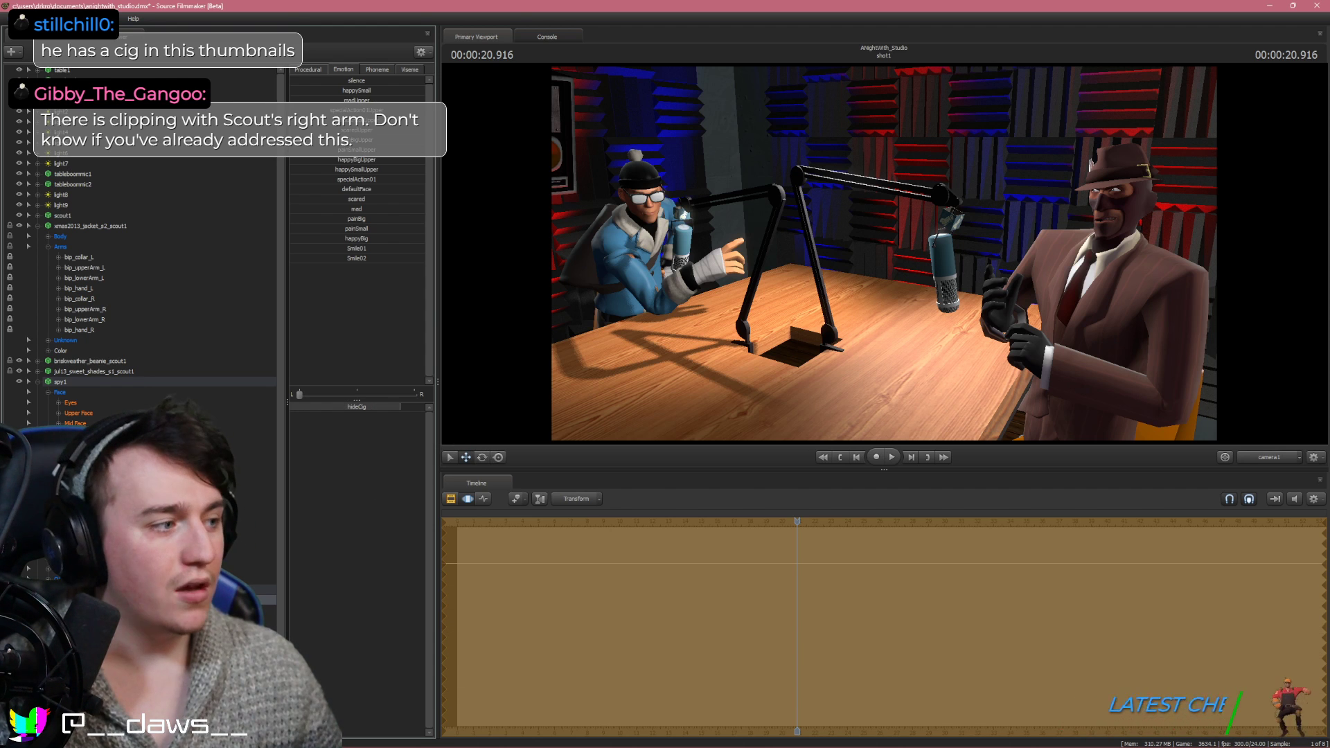
Try blending more happySmall into both sides of the Spy's face with the balance centred, and undo the change
{"action": "left_click", "coordinate": [96, 422]}
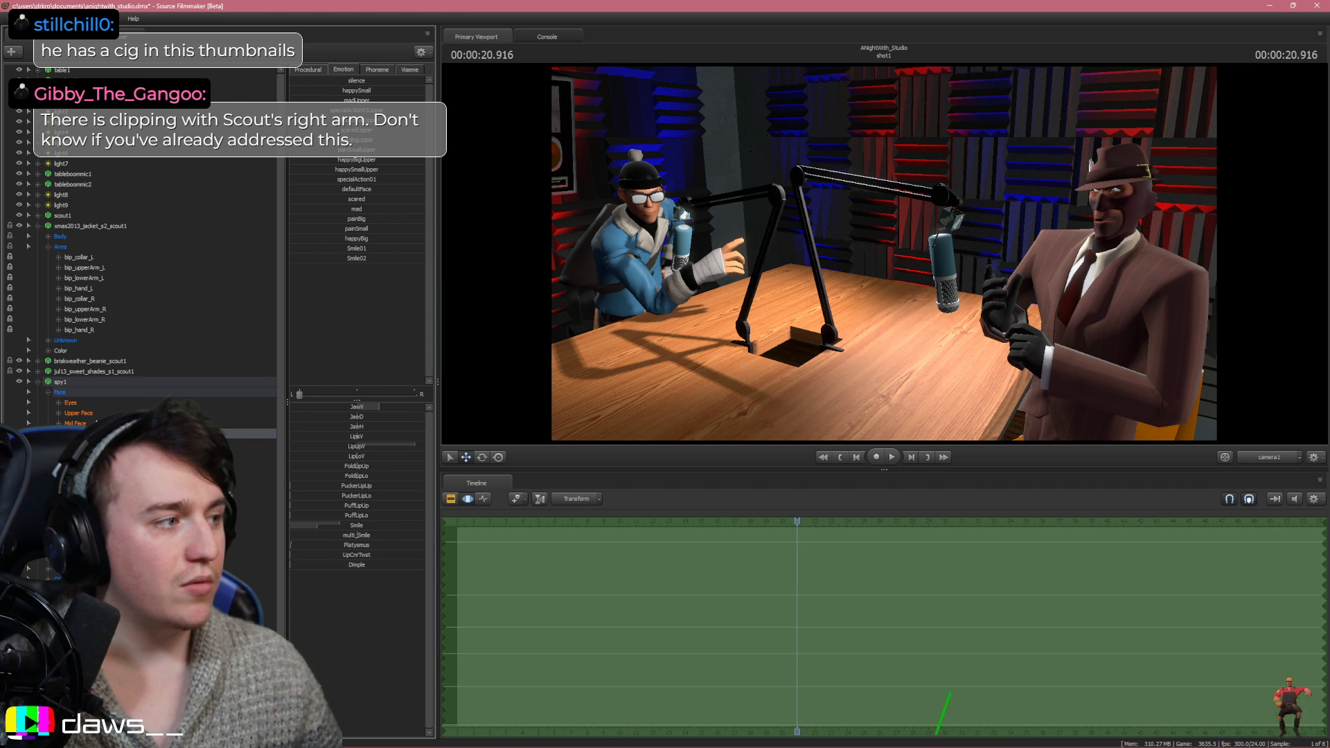
{"action": "left_click", "coordinate": [76, 392]}
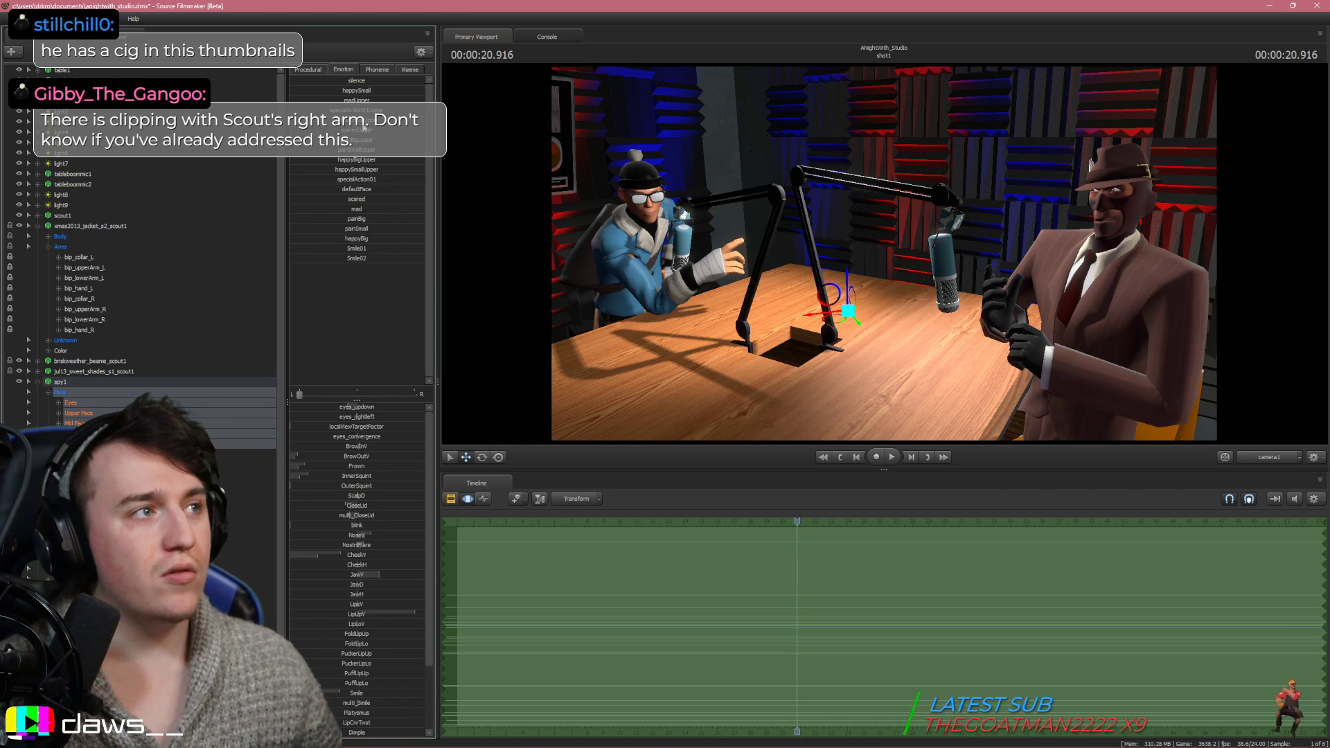
{"action": "left_click", "coordinate": [358, 395]}
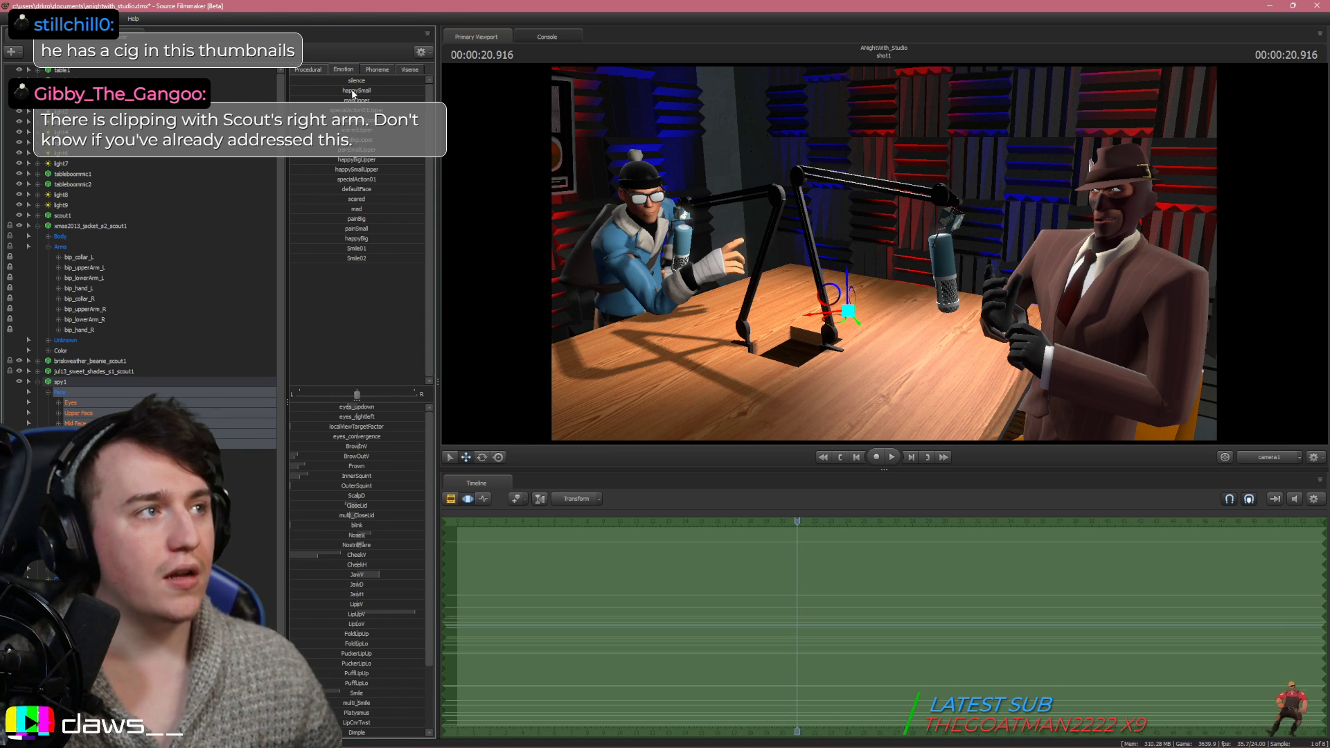
{"action": "left_click_drag", "start_coordinate": [352, 91], "coordinate": [391, 91]}
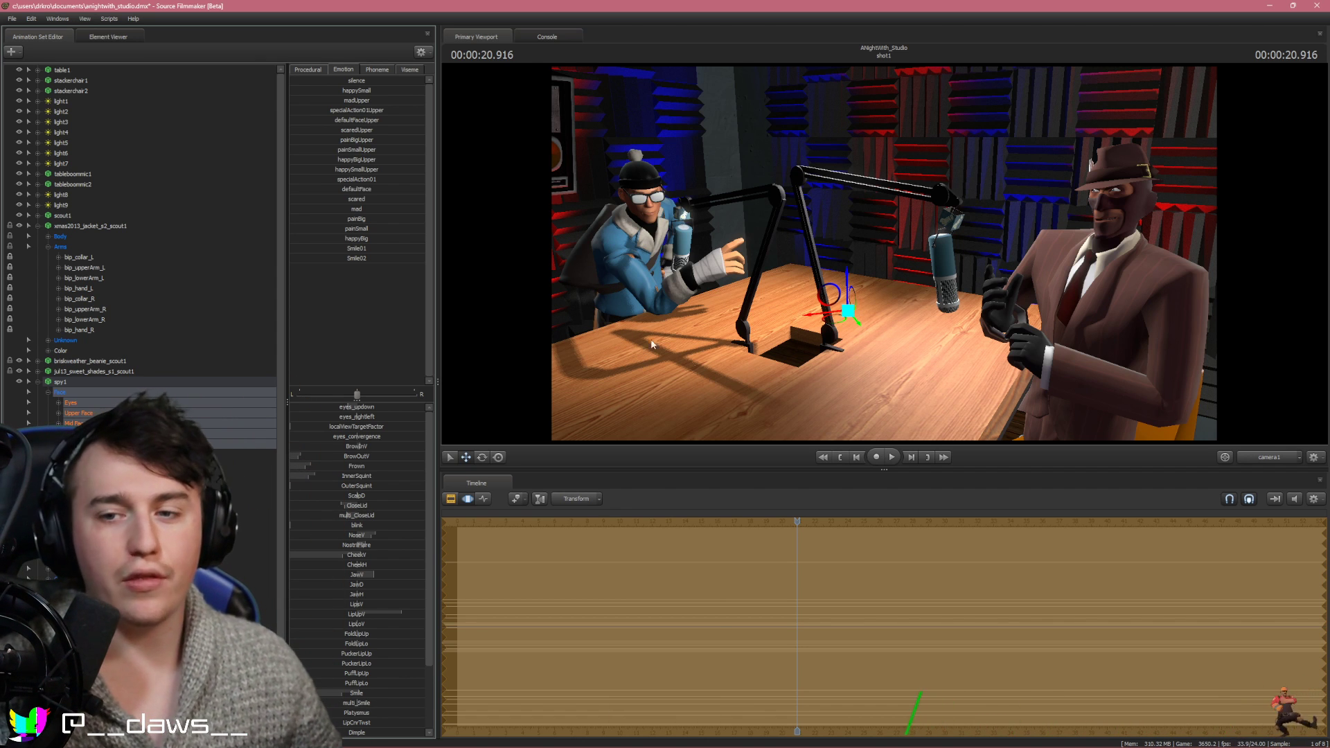
{"action": "key", "text": "ctrl+z"}
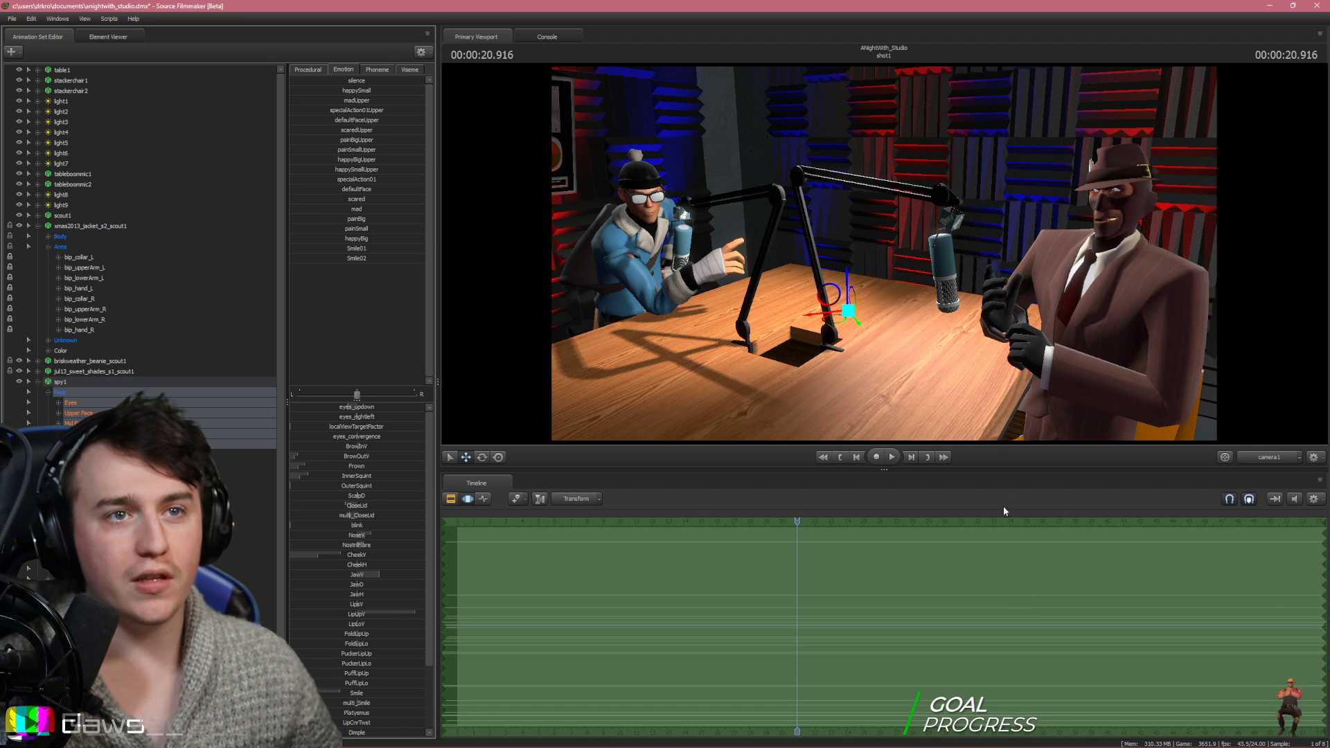
From the work camera, try moving the hlp_suitArmpitBack_R bone beside the Spy's cigarette, and undo the move
{"action": "left_click", "coordinate": [1261, 459]}
{"action": "left_click_drag", "start_coordinate": [1004, 298], "coordinate": [921, 270]}
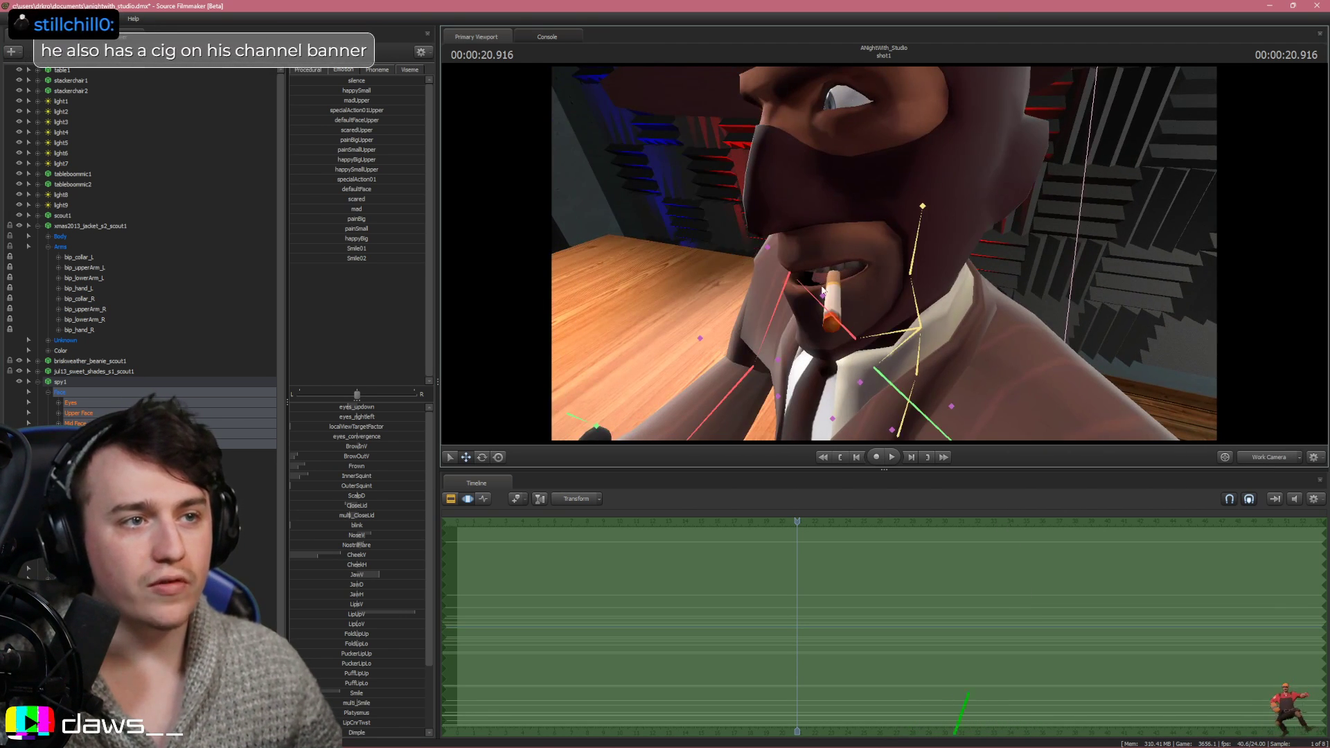
{"action": "left_click", "coordinate": [855, 290]}
{"action": "key", "text": "ctrl+z"}
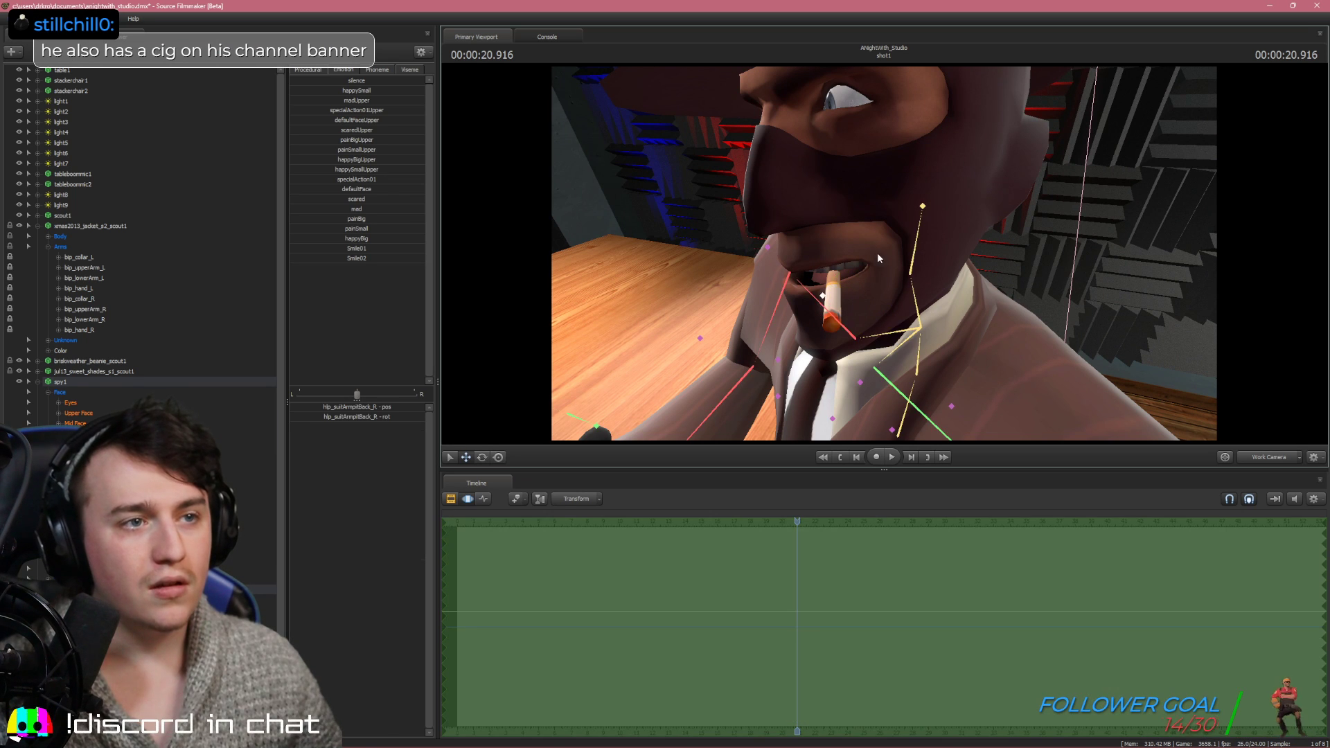
{"action": "left_click", "coordinate": [821, 298]}
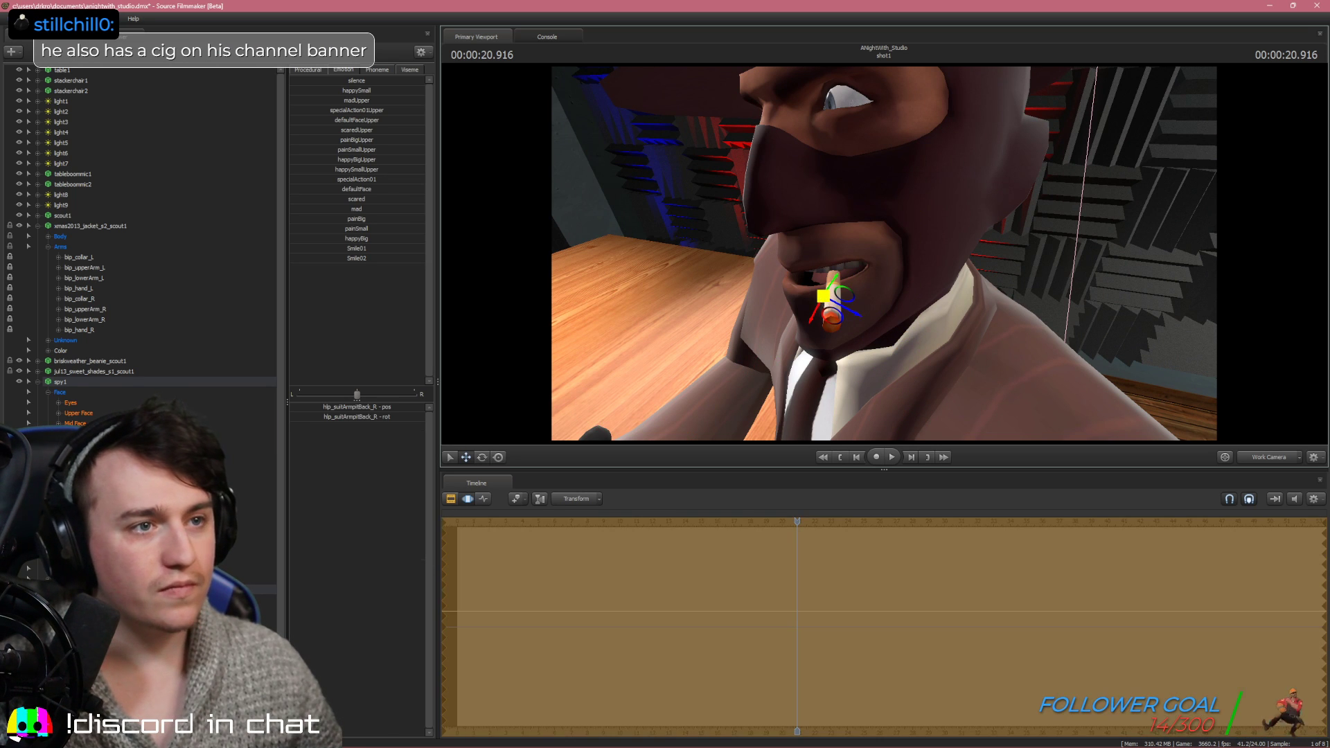
{"action": "left_click_drag", "start_coordinate": [850, 281], "coordinate": [901, 159]}
{"action": "key", "text": "ctrl+z"}
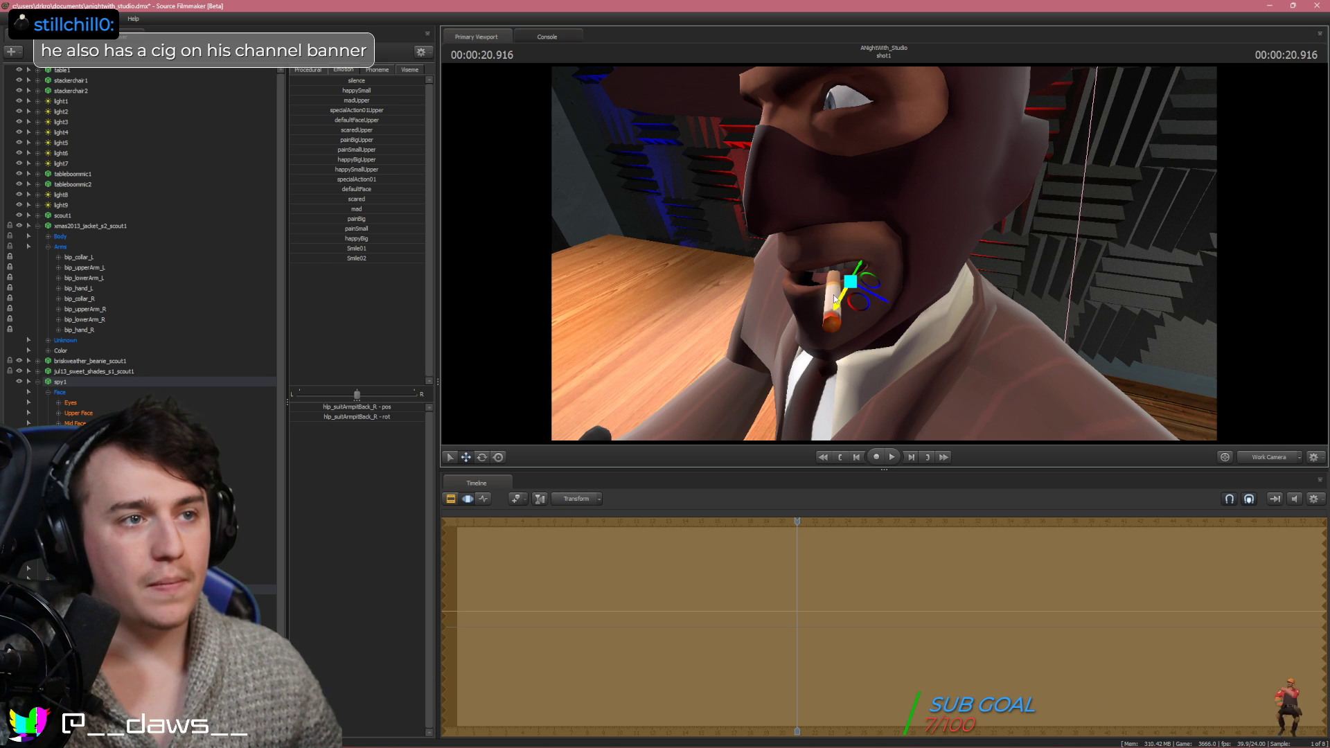
{"action": "key", "text": "ctrl+z"}
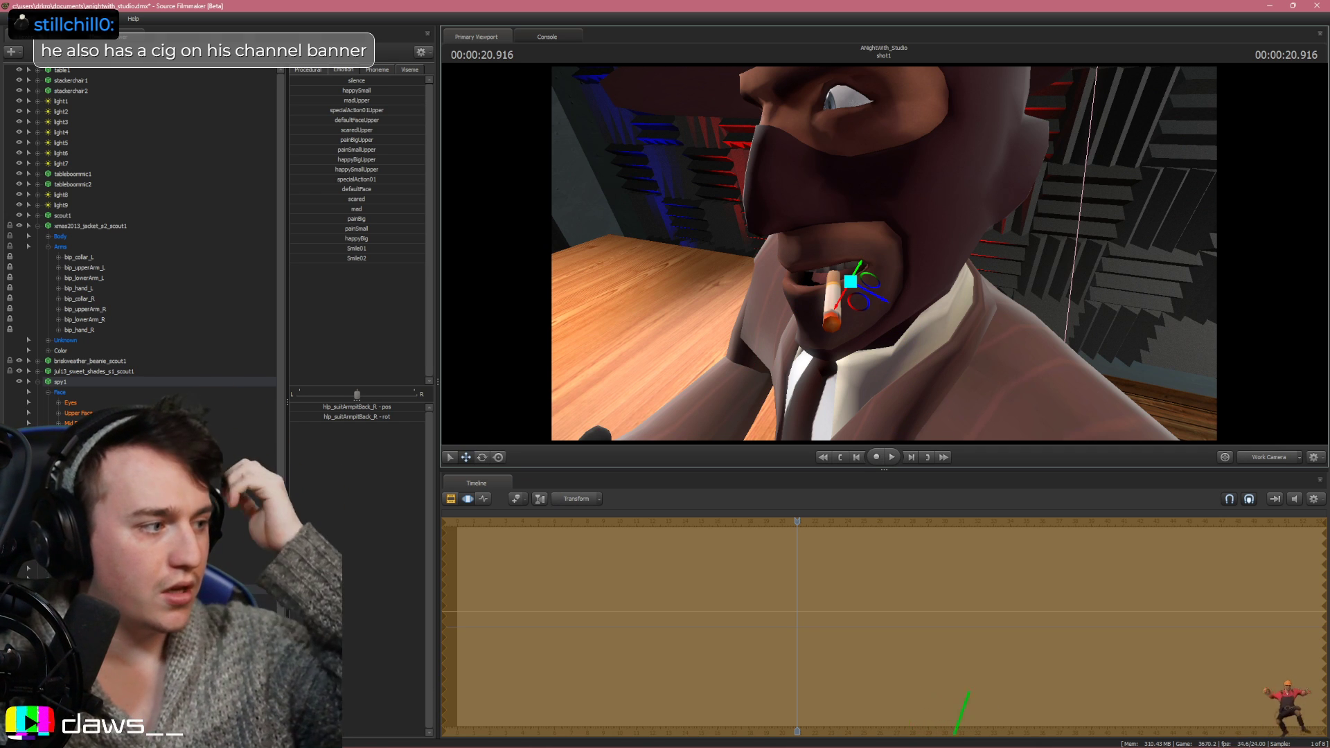
Try moving the Spy's prp_cig bone away from his mouth again, and undo the move
{"action": "left_click", "coordinate": [79, 589]}
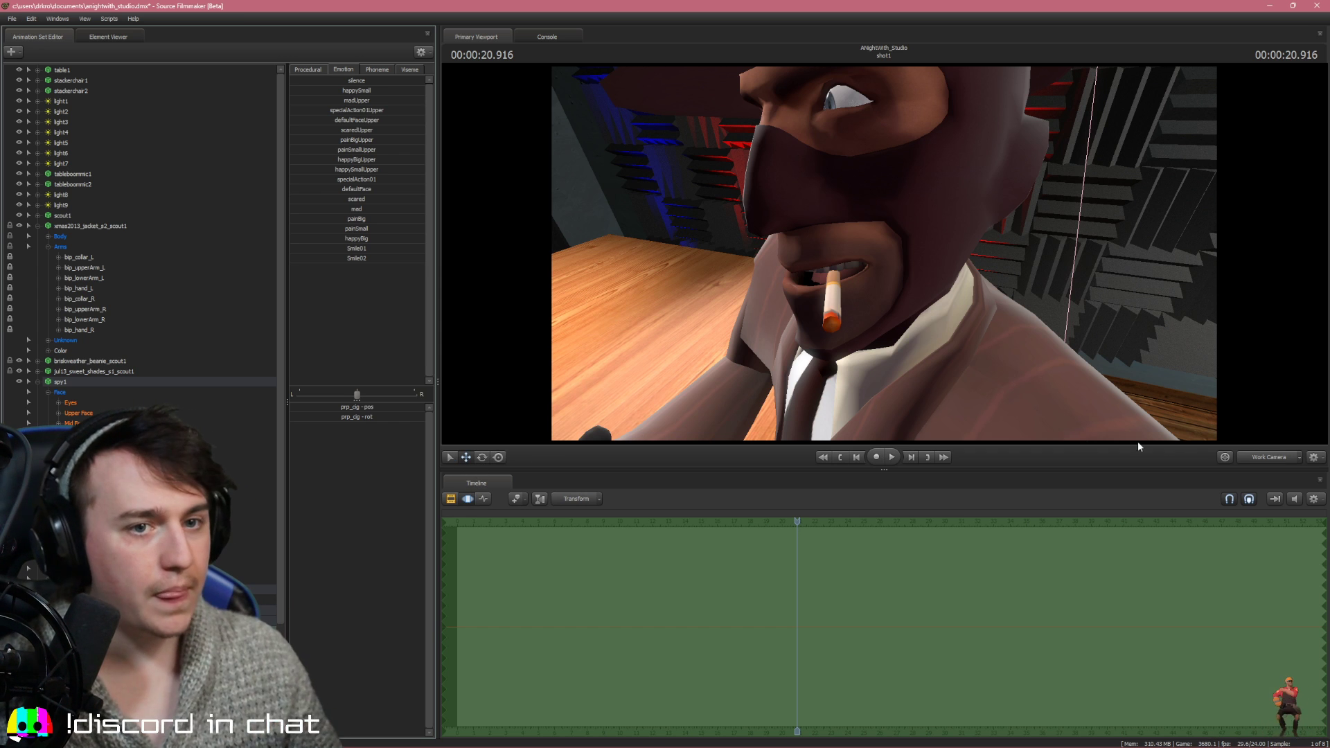
{"action": "key", "text": "F4"}
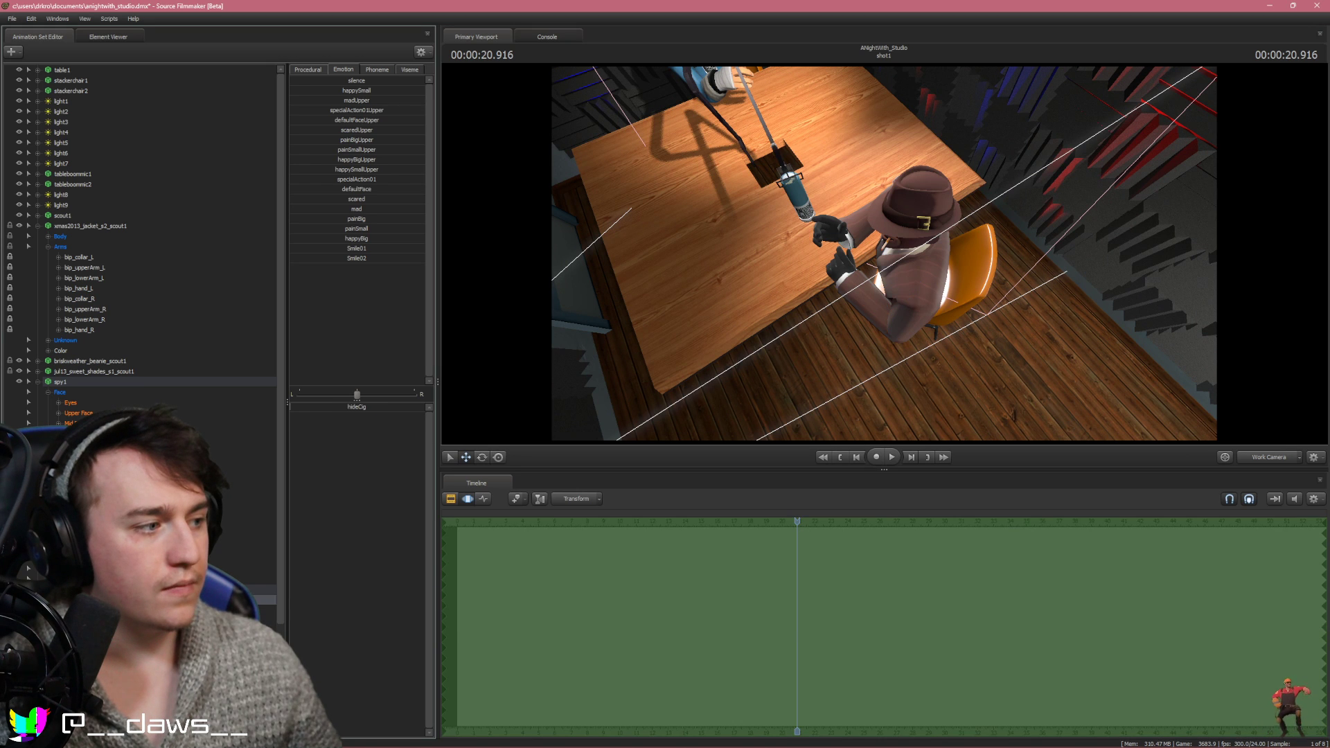
{"action": "left_click", "coordinate": [248, 548]}
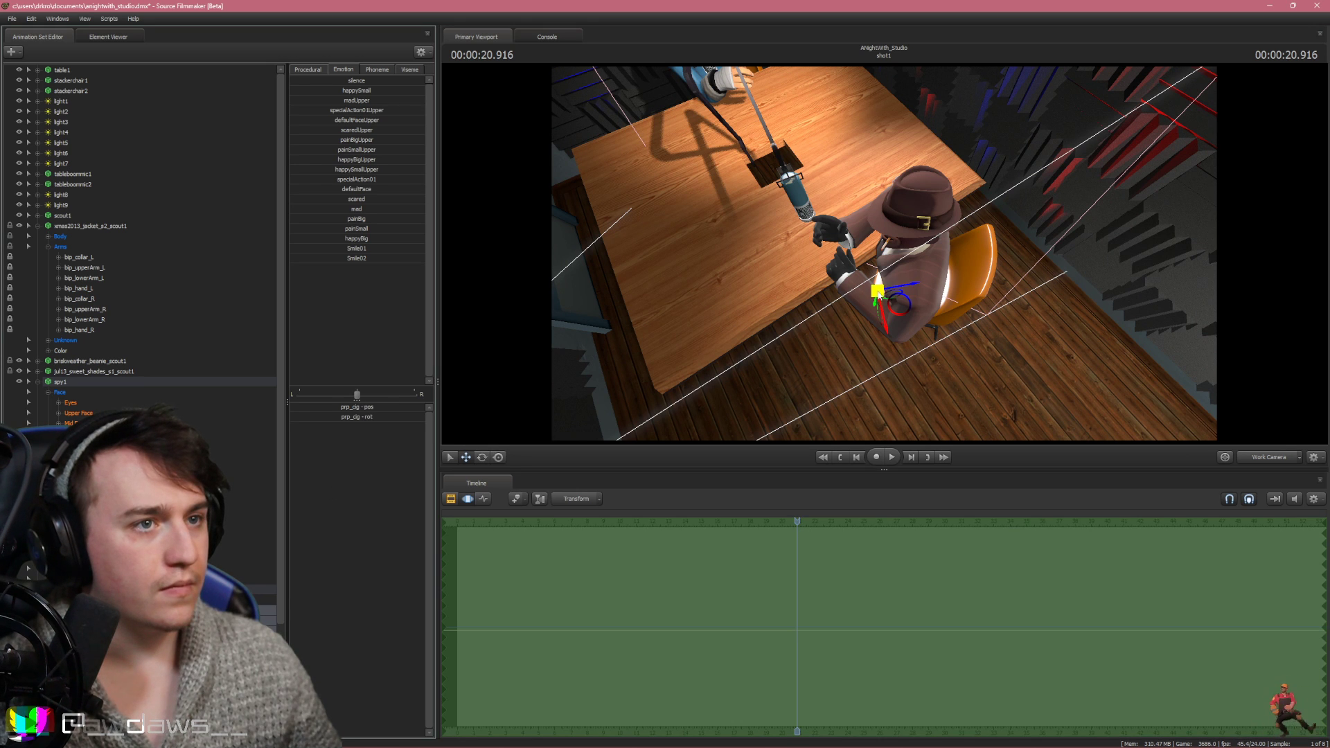
{"action": "left_click_drag", "start_coordinate": [877, 293], "coordinate": [839, 290]}
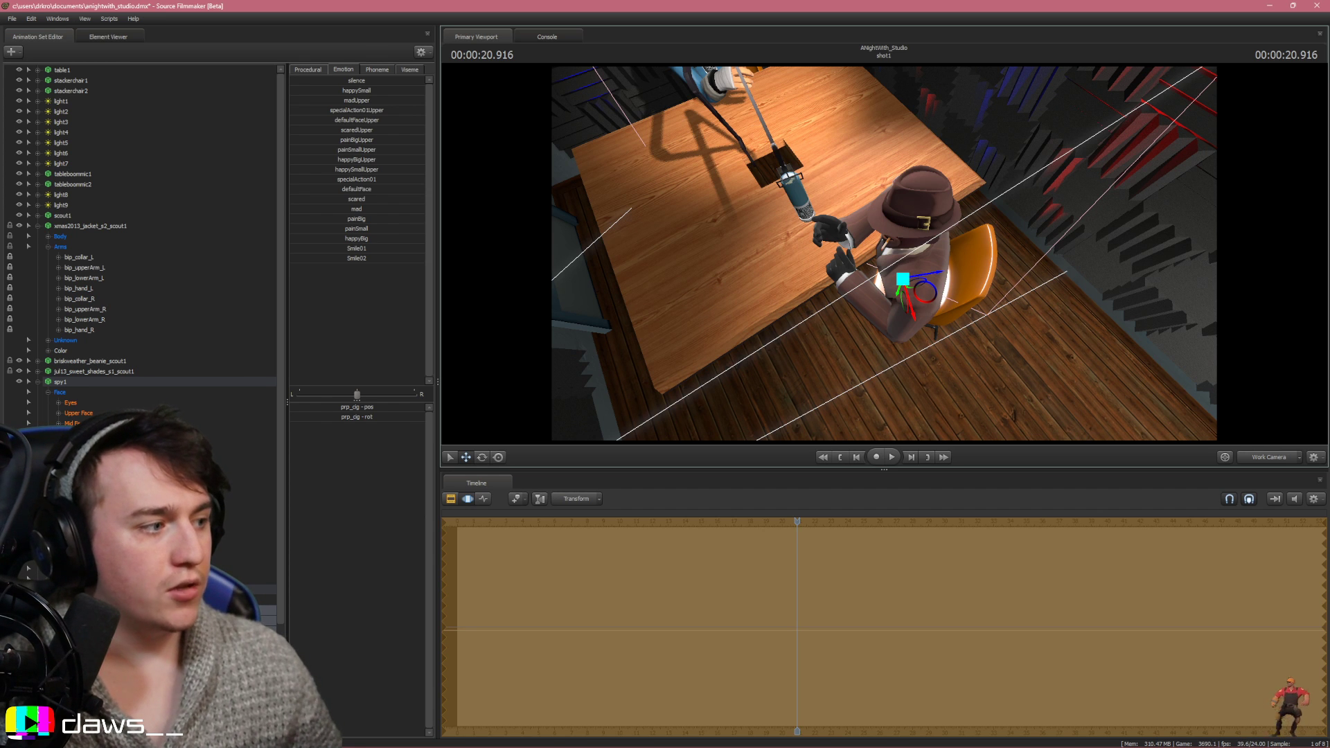
{"action": "key", "text": "ctrl+z"}
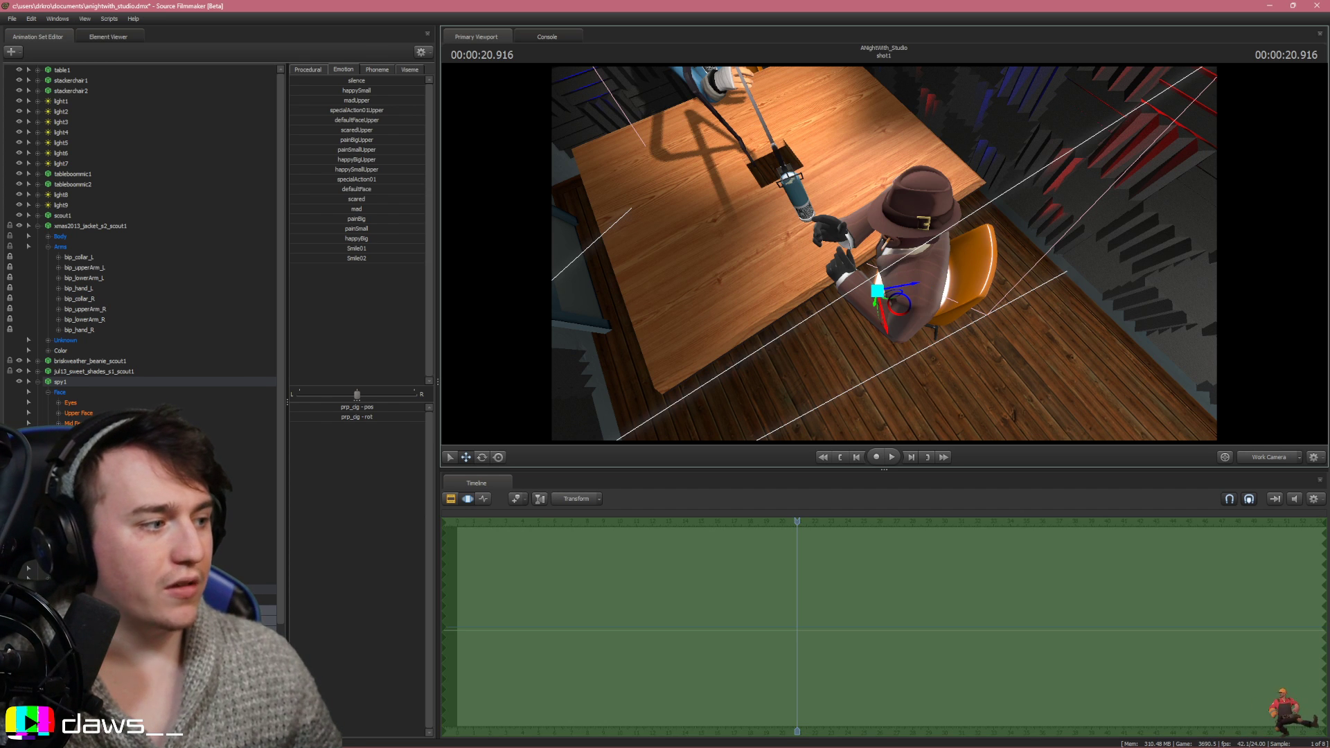
Add a cigarette model to the scene by filtering the models for "cigar" and loading weapons\shells\shell_cigarrette.mdl
{"action": "left_click", "coordinate": [38, 383]}
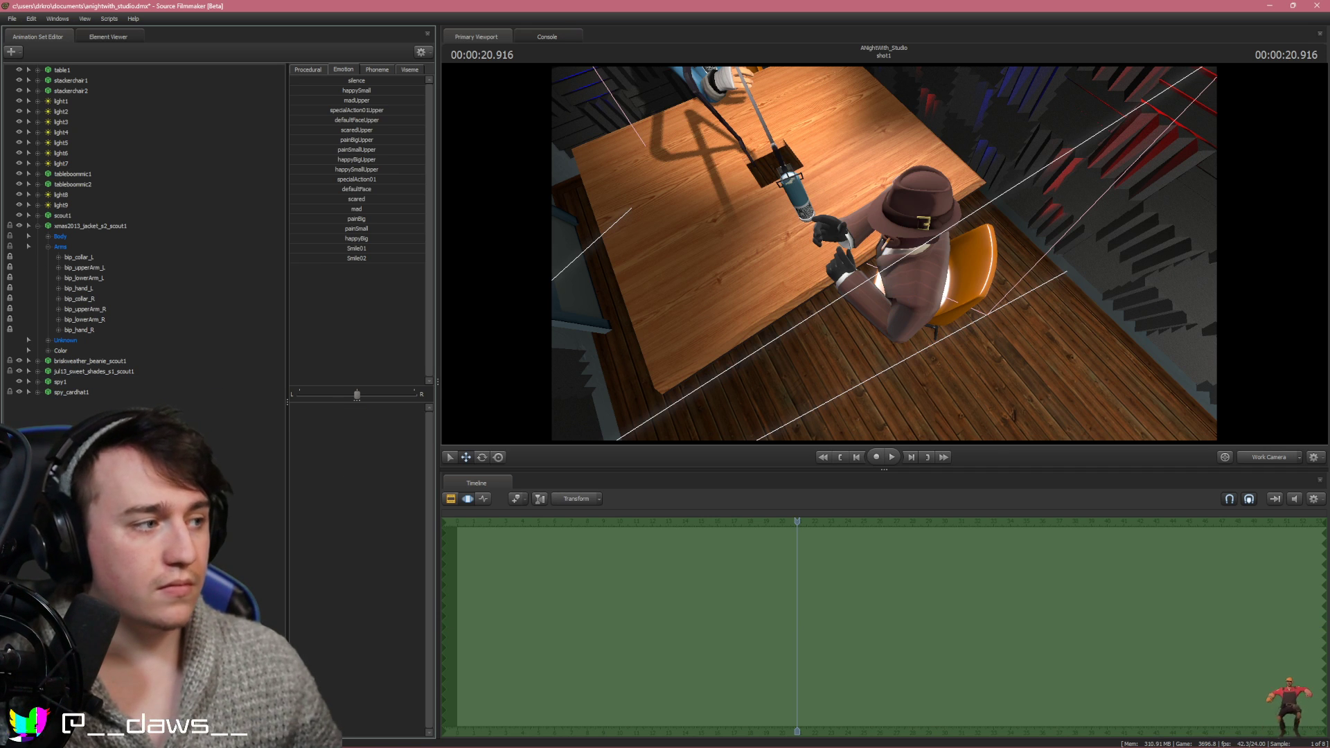
{"action": "type", "text": "cigar"}
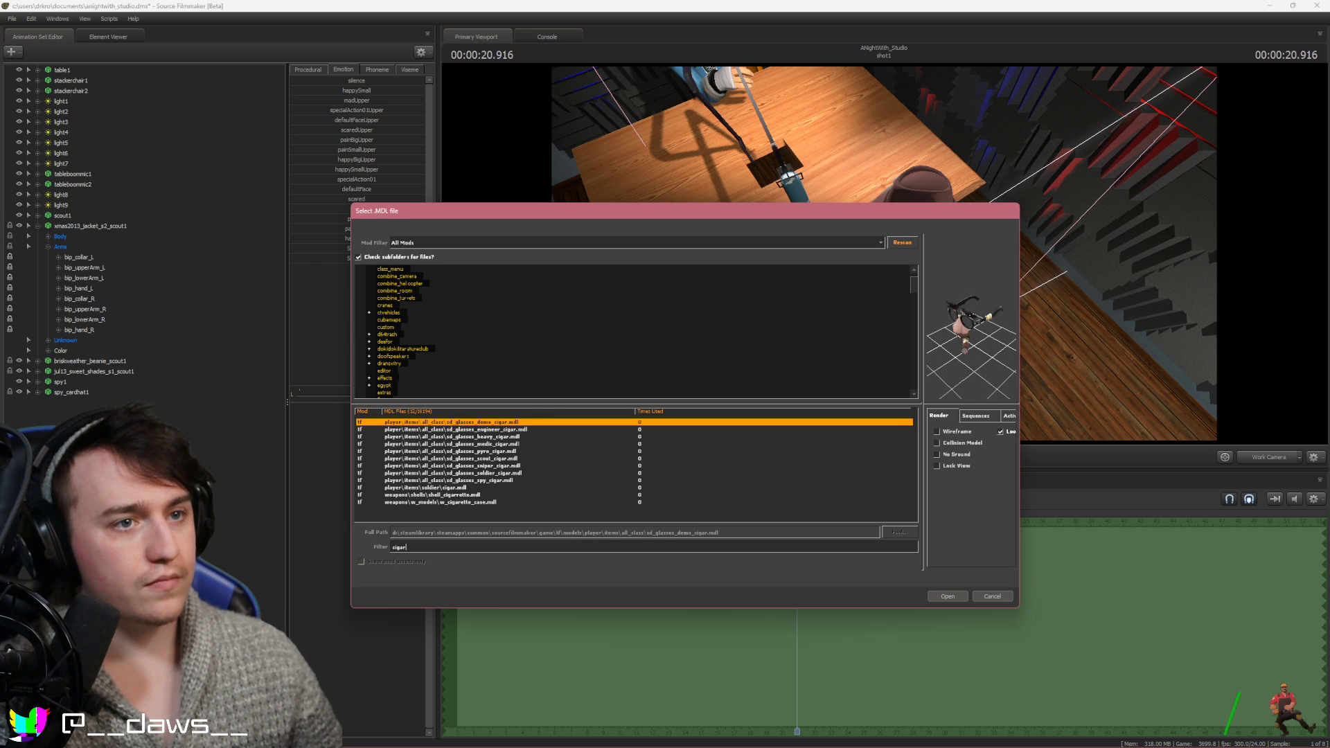
{"action": "key", "text": "Down"}
{"action": "key", "text": "Down"}
{"action": "key", "text": "Down"}
{"action": "key", "text": "Down"}
{"action": "key", "text": "Down"}
{"action": "key", "text": "Down"}
{"action": "key", "text": "Down"}
{"action": "key", "text": "Down"}
{"action": "key", "text": "Down"}
{"action": "key", "text": "Down"}
{"action": "key", "text": "Down"}
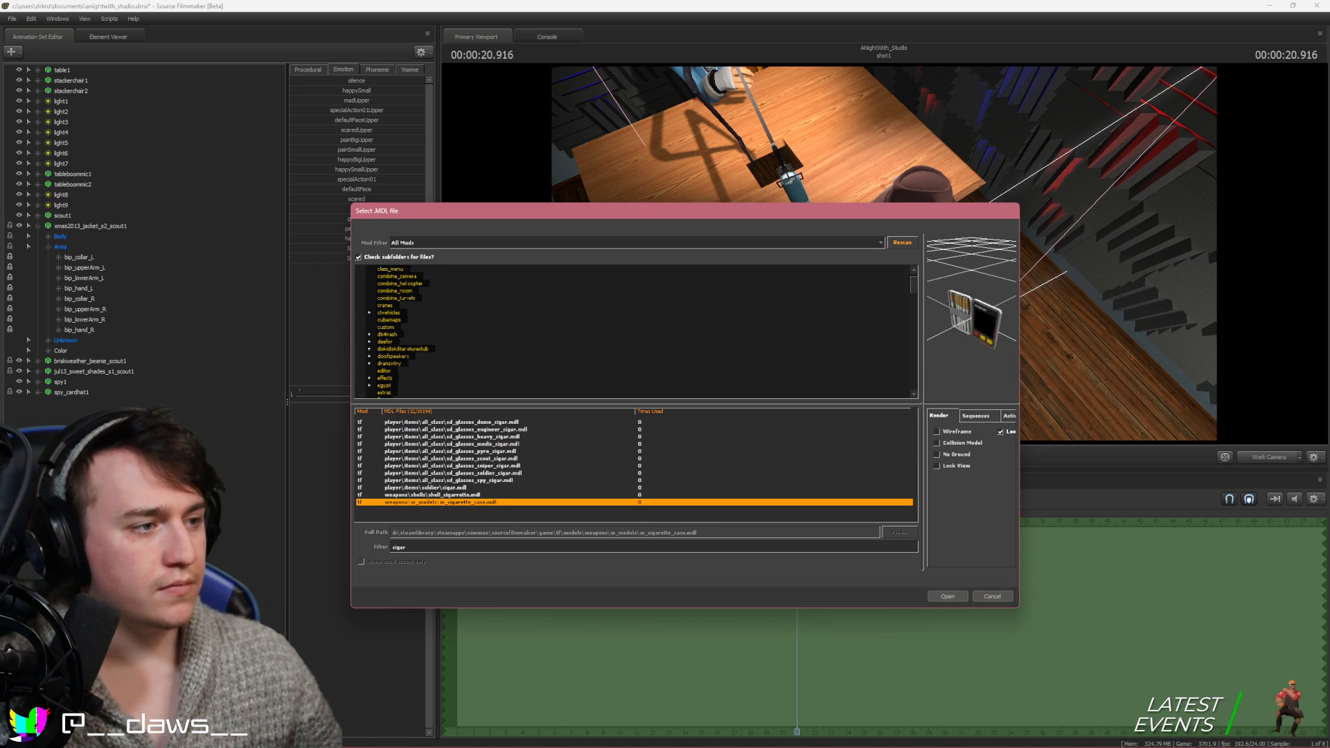
{"action": "key", "text": "Up"}
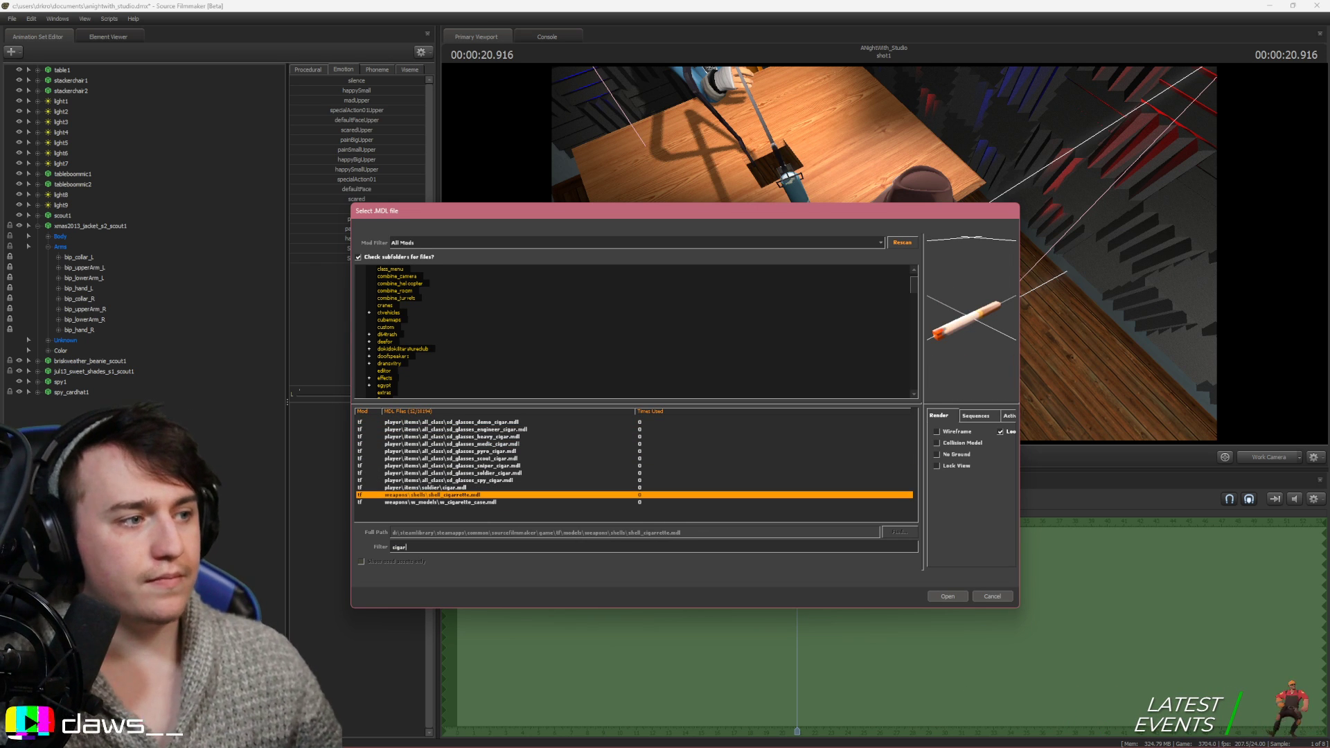
{"action": "key", "text": "Return"}
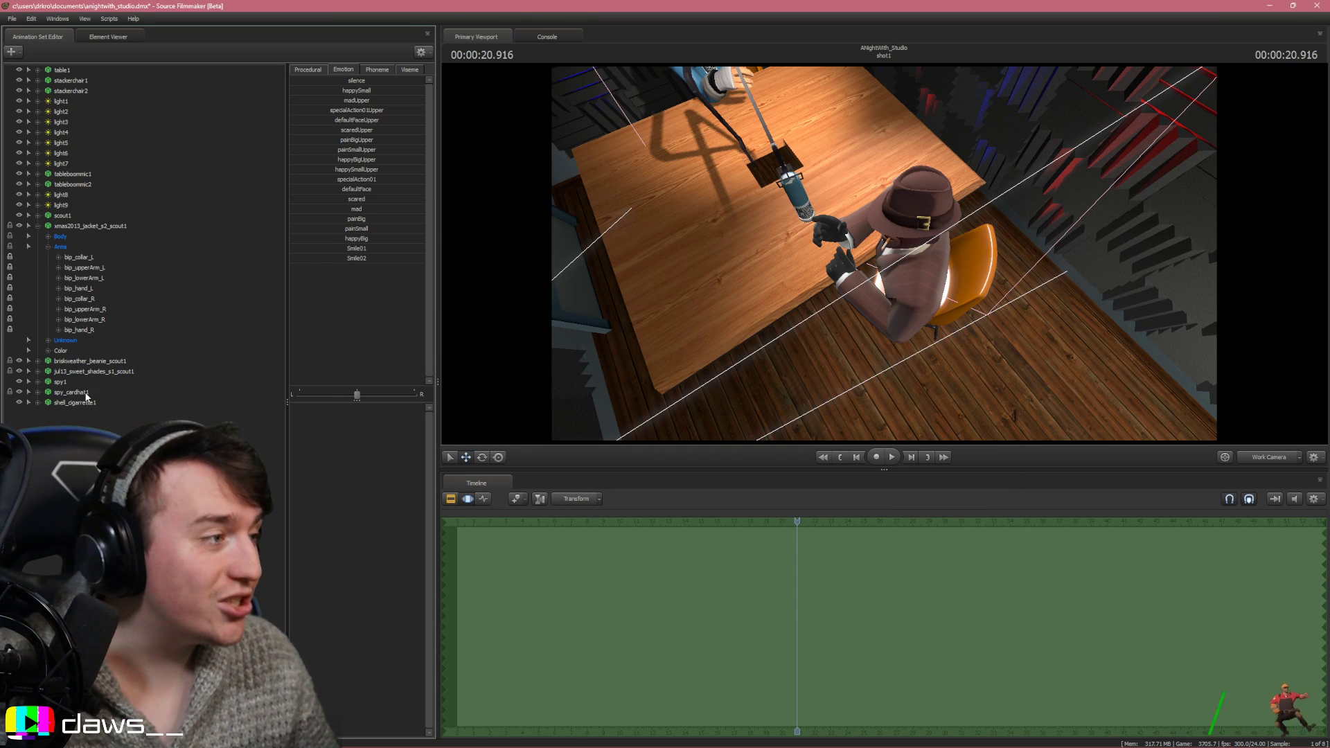
Hide the Spy's built-in cigarette by raising his hideCig control
{"action": "left_click", "coordinate": [72, 392]}
{"action": "left_click", "coordinate": [28, 381]}
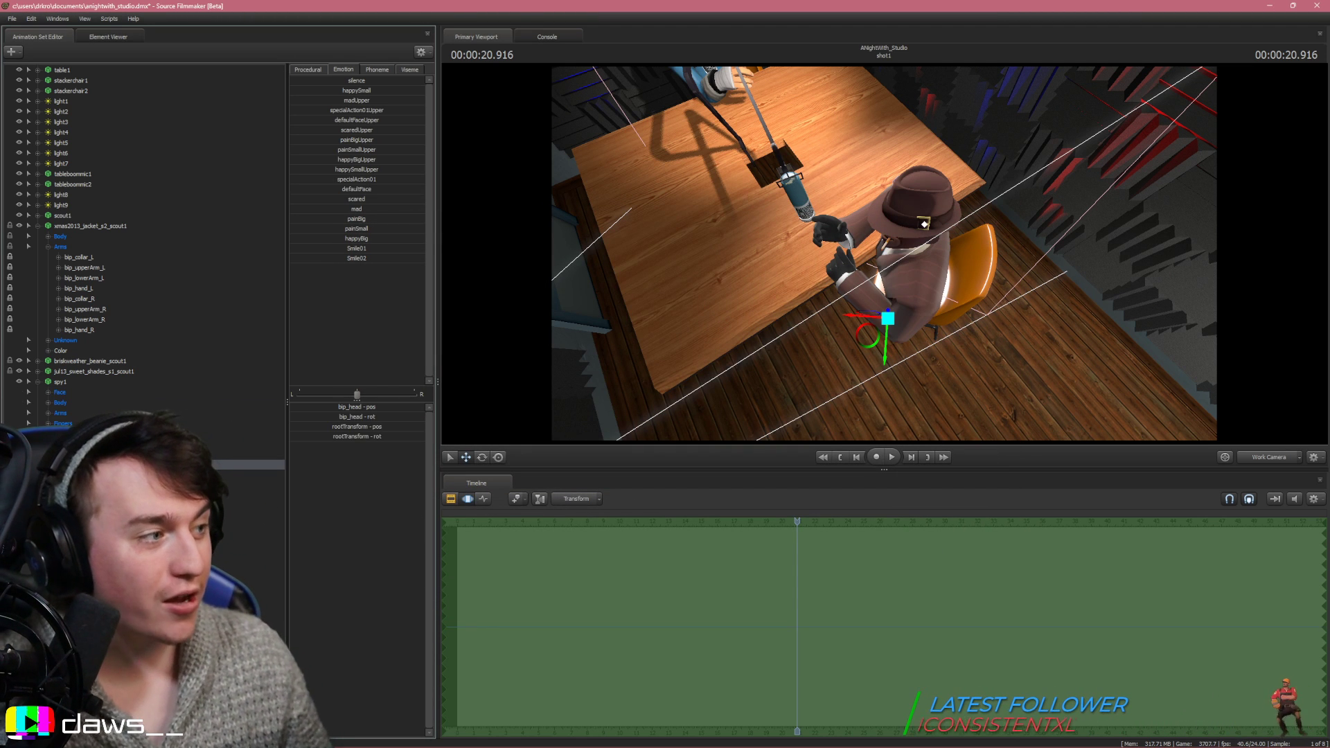
{"action": "left_click", "coordinate": [76, 475]}
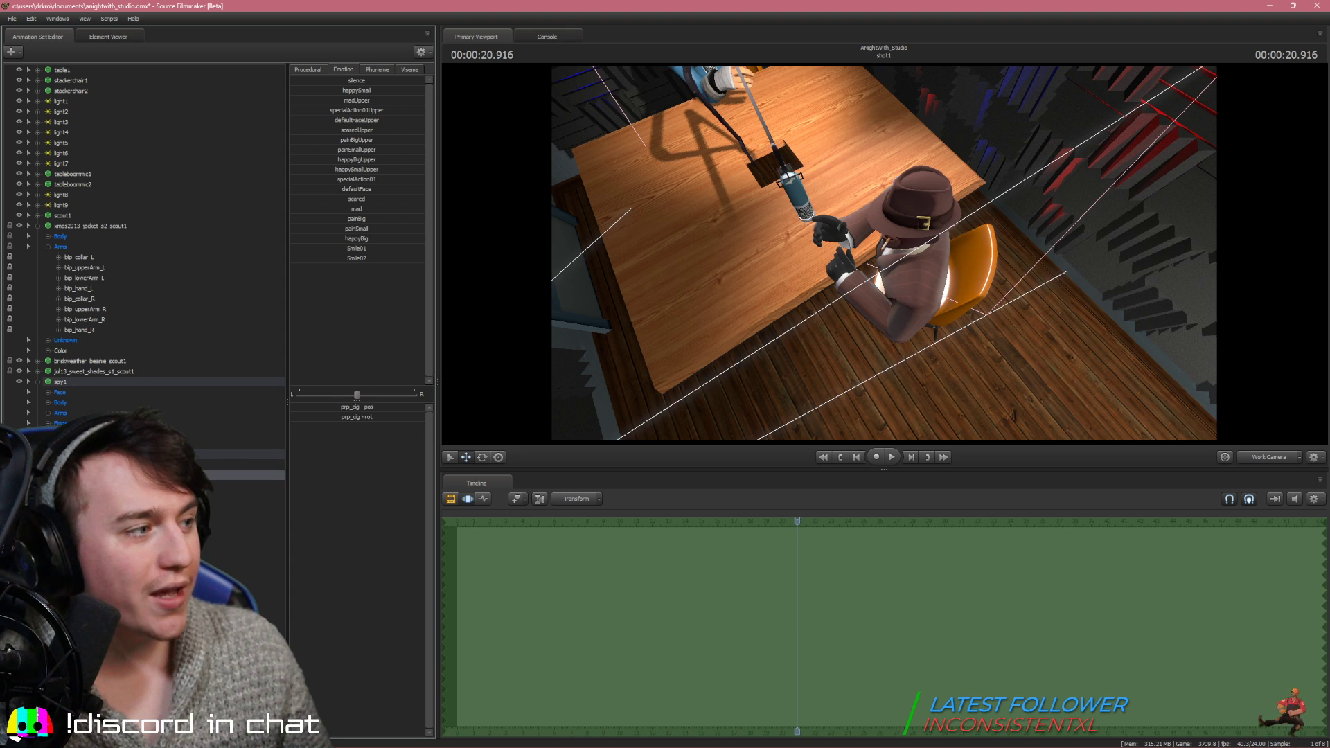
{"action": "left_click", "coordinate": [329, 410]}
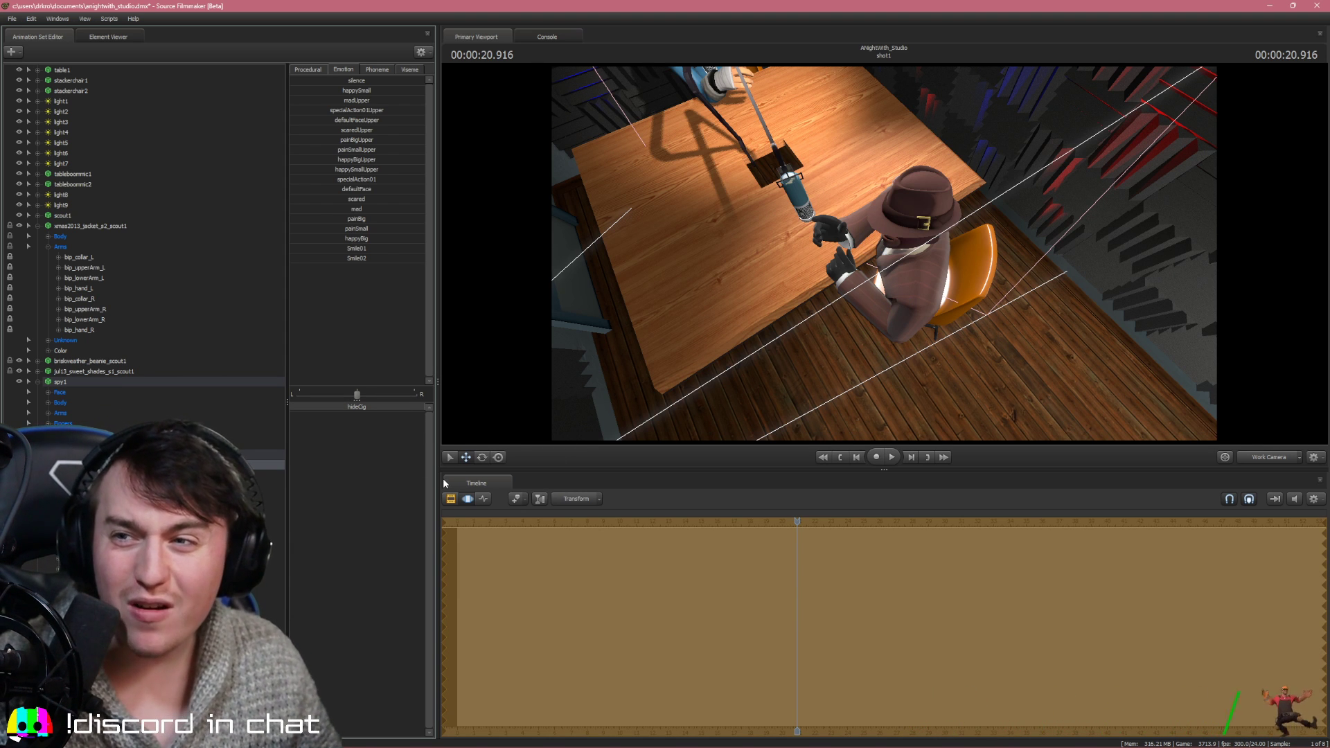
Move the new shell_cigarrette model up to about head height on one side of the Spy
{"action": "left_click", "coordinate": [65, 444]}
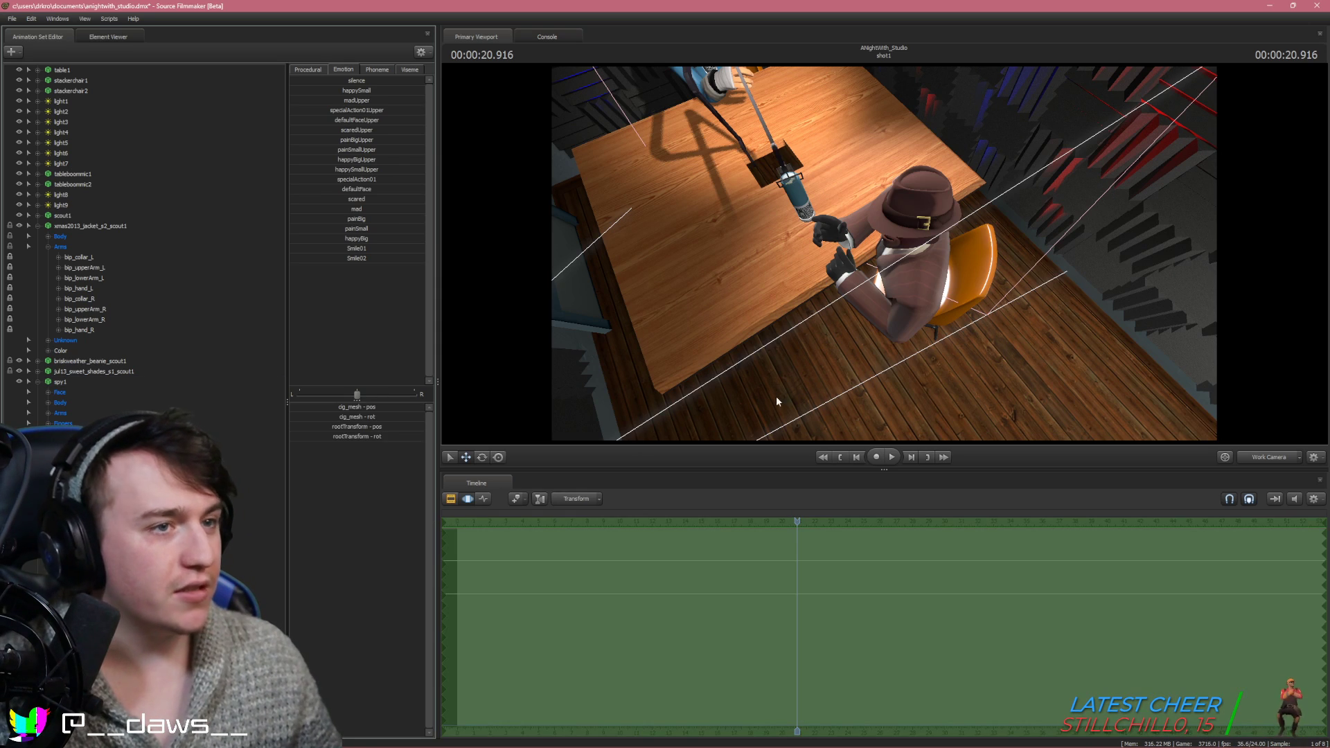
{"action": "left_click_drag", "start_coordinate": [921, 360], "coordinate": [888, 273]}
{"action": "key", "text": "w"}
{"action": "key", "text": "s"}
{"action": "key", "text": "s"}
{"action": "left_click_drag", "start_coordinate": [824, 186], "coordinate": [1053, 197]}
{"action": "key", "text": "w"}
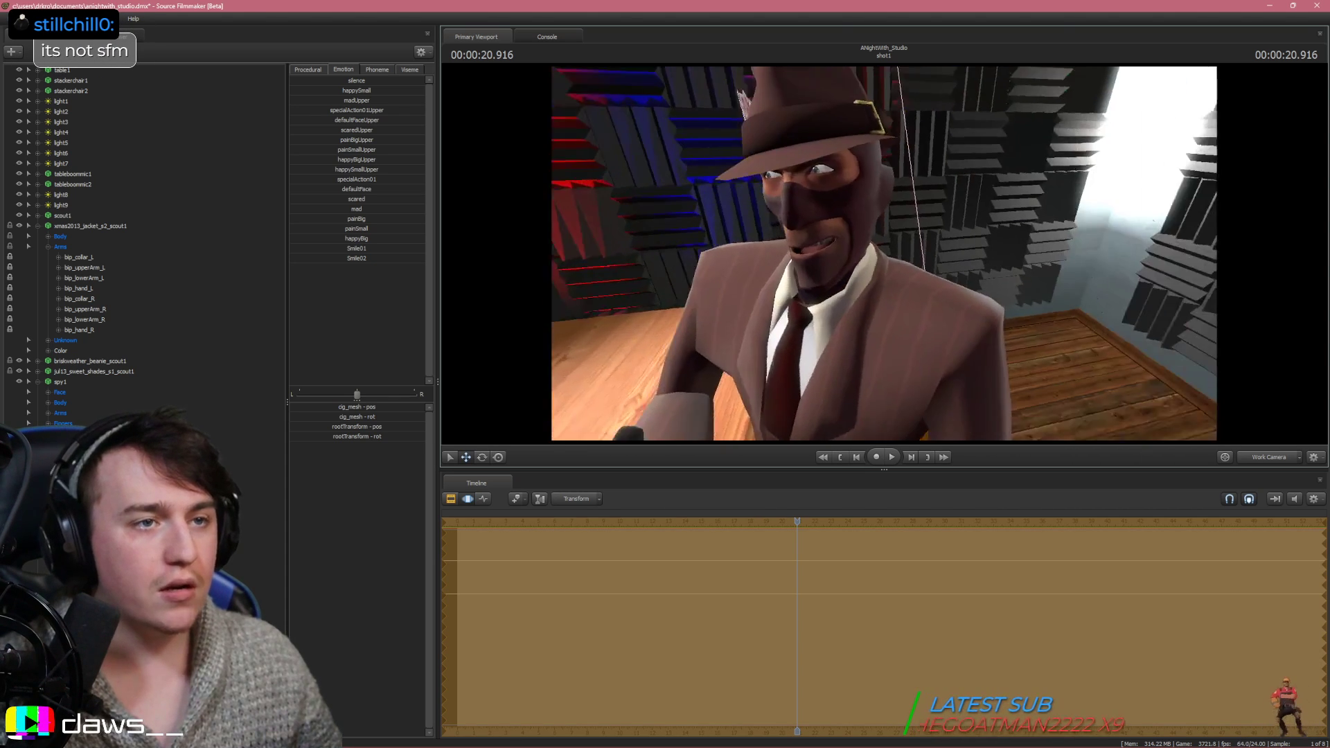
{"action": "left_click_drag", "start_coordinate": [859, 242], "coordinate": [885, 253]}
{"action": "key", "text": "s"}
{"action": "left_click_drag", "start_coordinate": [1041, 239], "coordinate": [942, 234]}
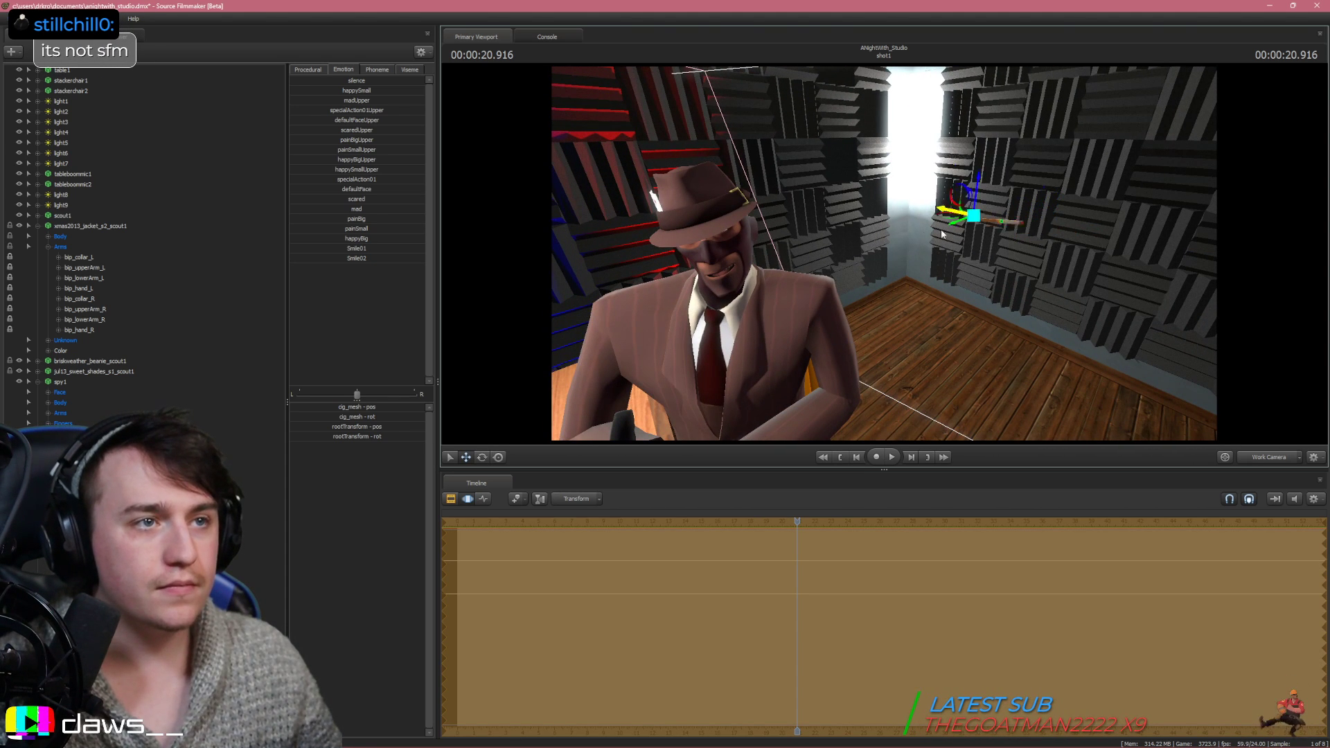
Bring the new cigarette model in close to the Spy's face, just in front of his mouth
{"action": "left_click_drag", "start_coordinate": [795, 191], "coordinate": [768, 213]}
{"action": "key", "text": "w"}
{"action": "mouse_move", "coordinate": [796, 229]}
{"action": "left_mouse_down"}
{"action": "mouse_move", "coordinate": [803, 305]}
{"action": "mouse_move", "coordinate": [776, 243]}
{"action": "left_mouse_up"}
{"action": "key", "text": "s"}
{"action": "left_click_drag", "start_coordinate": [935, 312], "coordinate": [847, 314]}
{"action": "key", "text": "w"}
{"action": "key", "text": "s"}
{"action": "key", "text": "s"}
{"action": "key", "text": "w"}
{"action": "key", "text": "s"}
{"action": "key", "text": "w"}
{"action": "left_click_drag", "start_coordinate": [888, 372], "coordinate": [956, 315]}
{"action": "key", "text": "s"}
{"action": "key", "text": "w"}
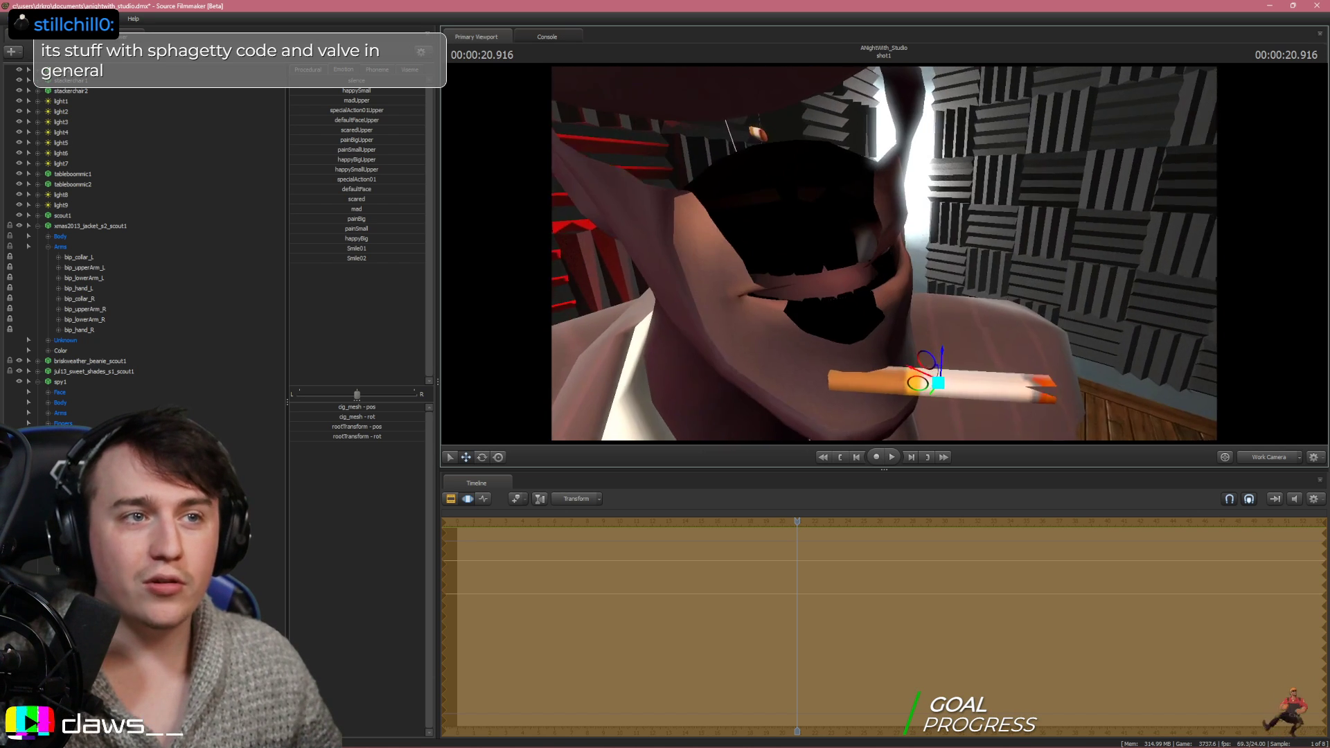
{"action": "key", "text": "s"}
{"action": "left_click_drag", "start_coordinate": [859, 253], "coordinate": [843, 265]}
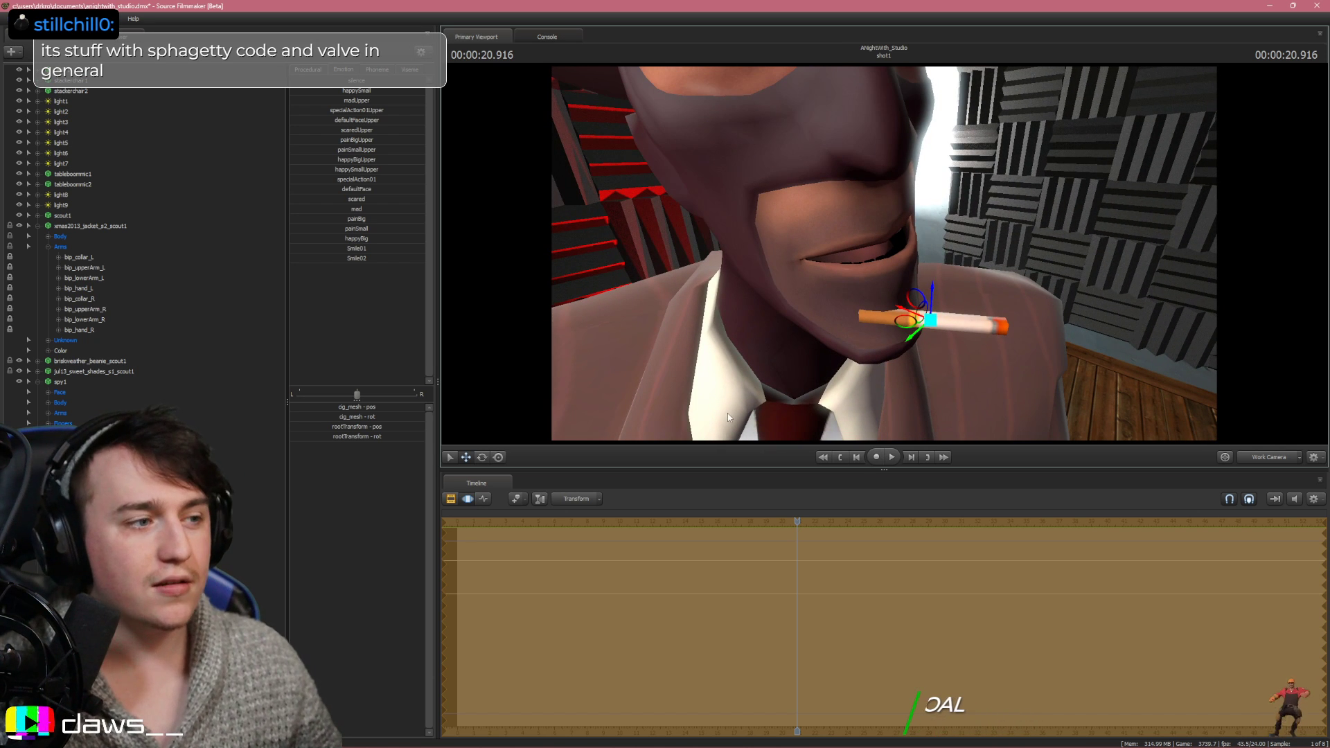
Rotate the new cigarette to point outward from the Spy's face and move its filter end between his lips
{"action": "left_click", "coordinate": [482, 457]}
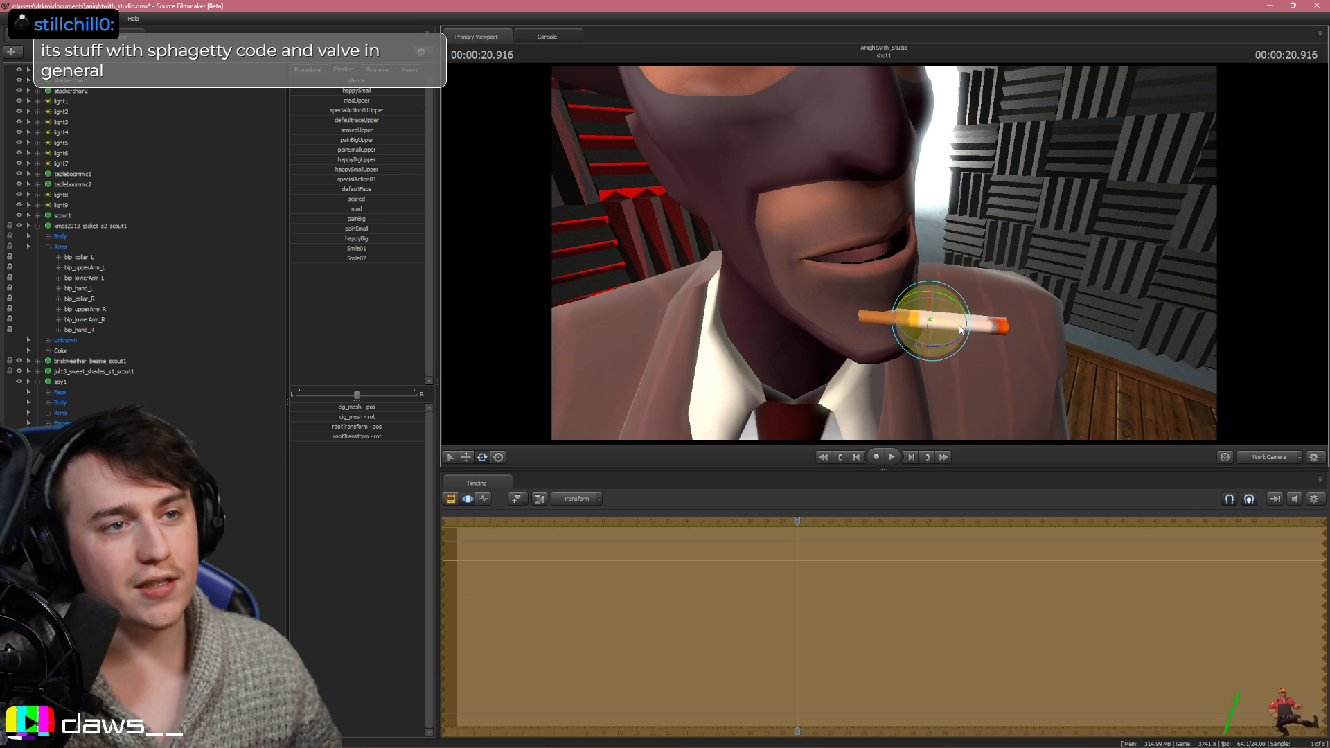
{"action": "left_click_drag", "start_coordinate": [931, 322], "coordinate": [714, 286]}
{"action": "left_click", "coordinate": [481, 457]}
{"action": "key", "text": "e"}
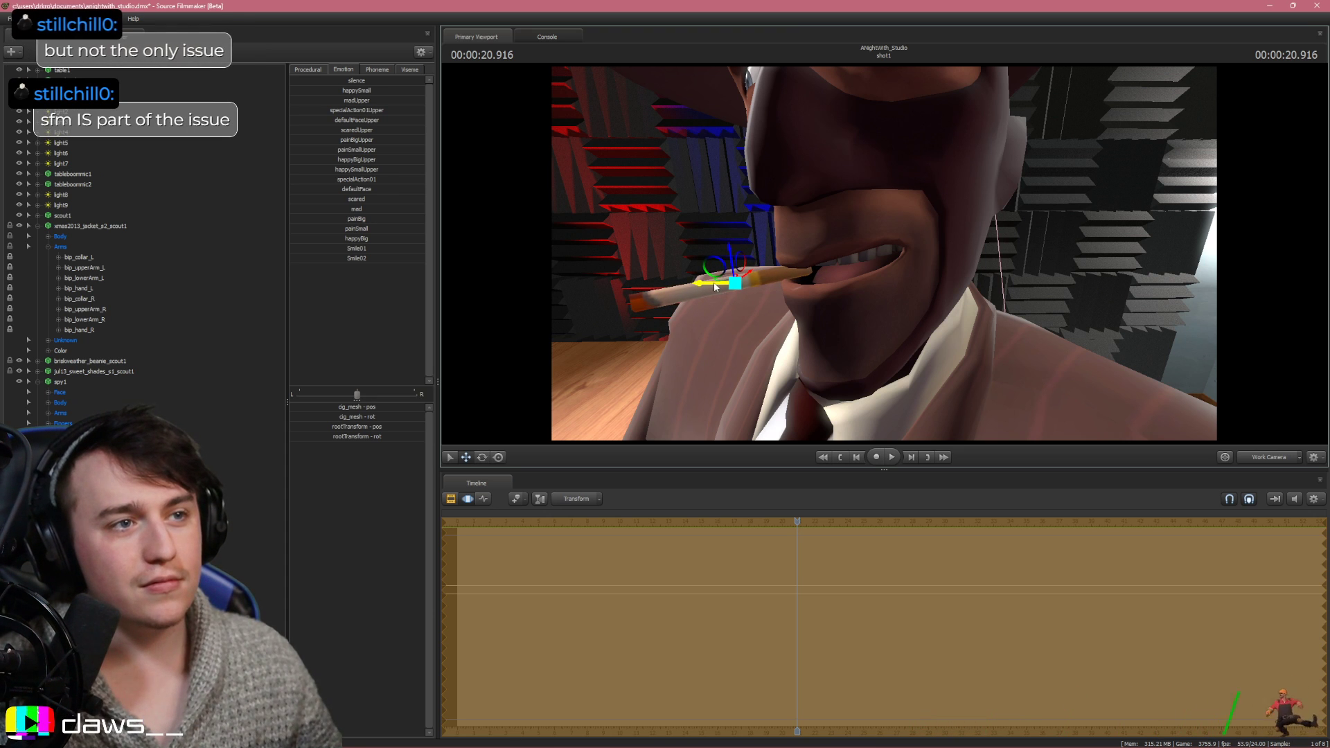
Check the new cigarette from camera1 and adjust its rotation in the Spy's mouth
{"action": "left_click", "coordinate": [1248, 456]}
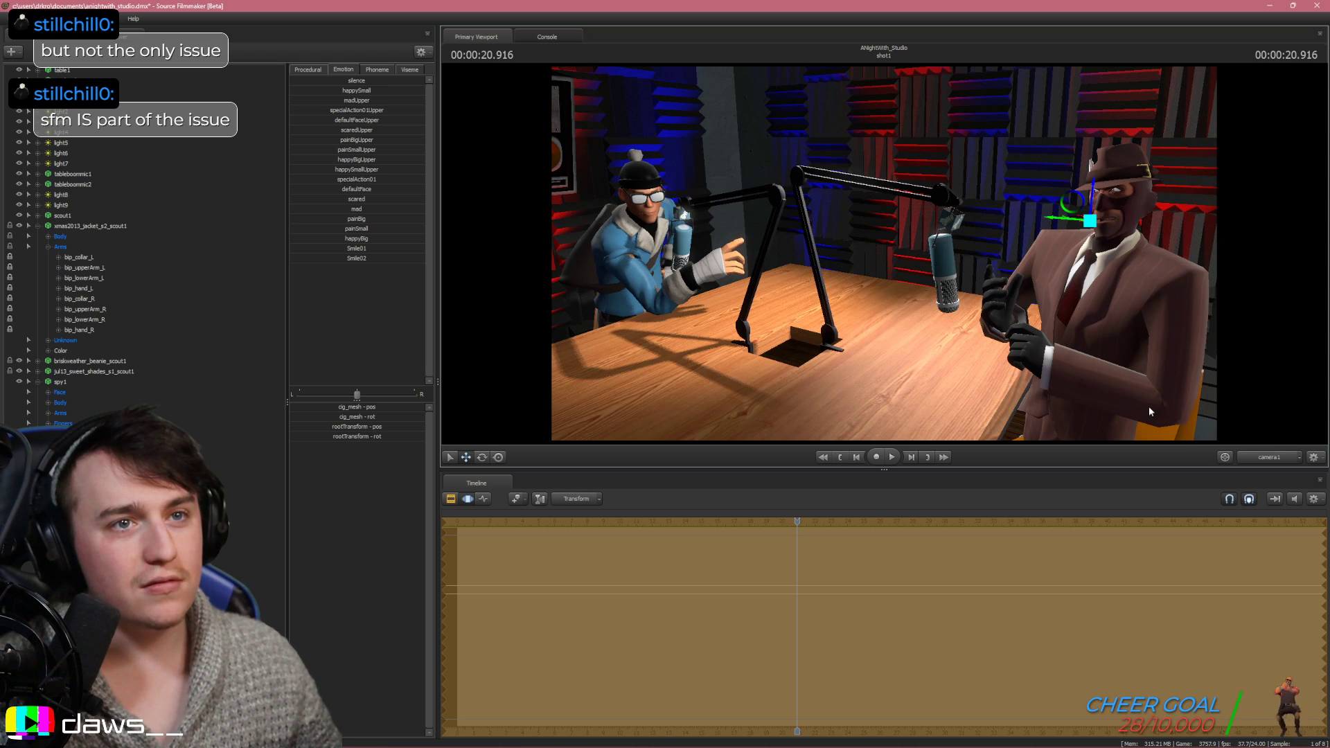
{"action": "left_click", "coordinate": [215, 305]}
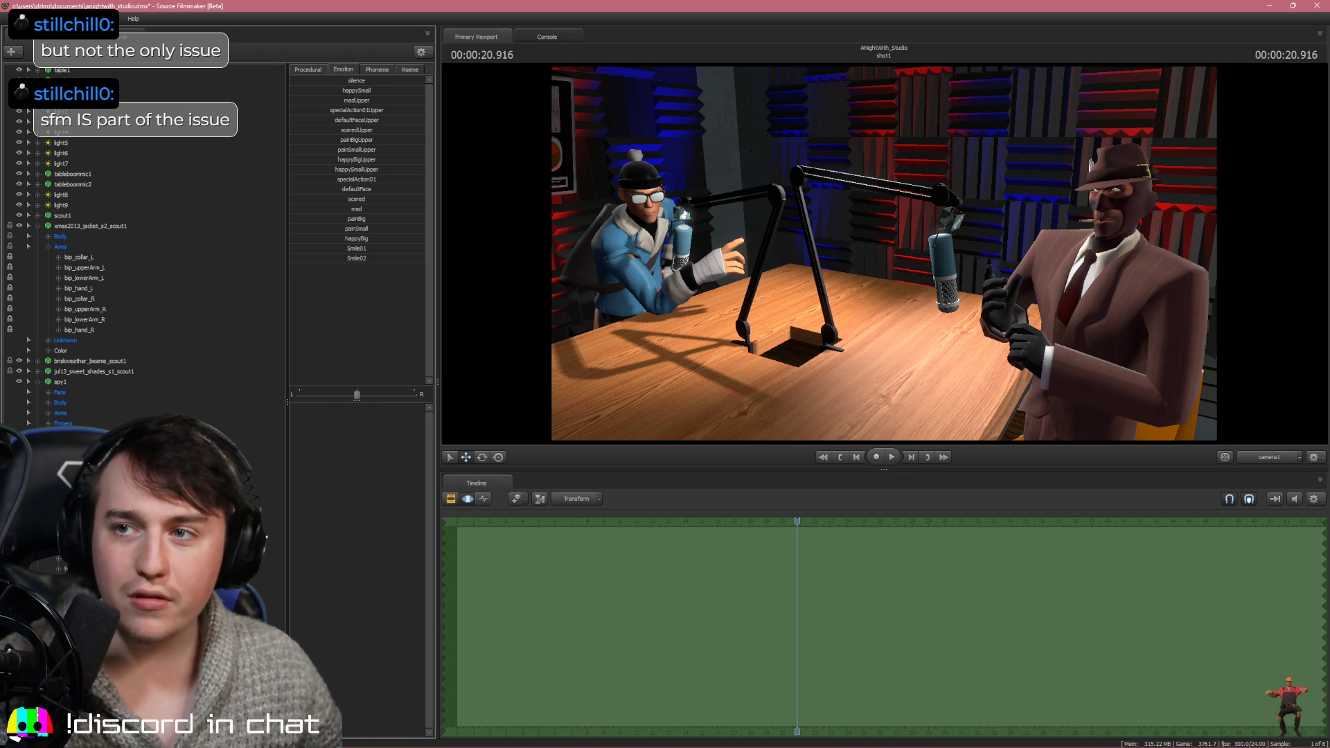
{"action": "left_click", "coordinate": [90, 550]}
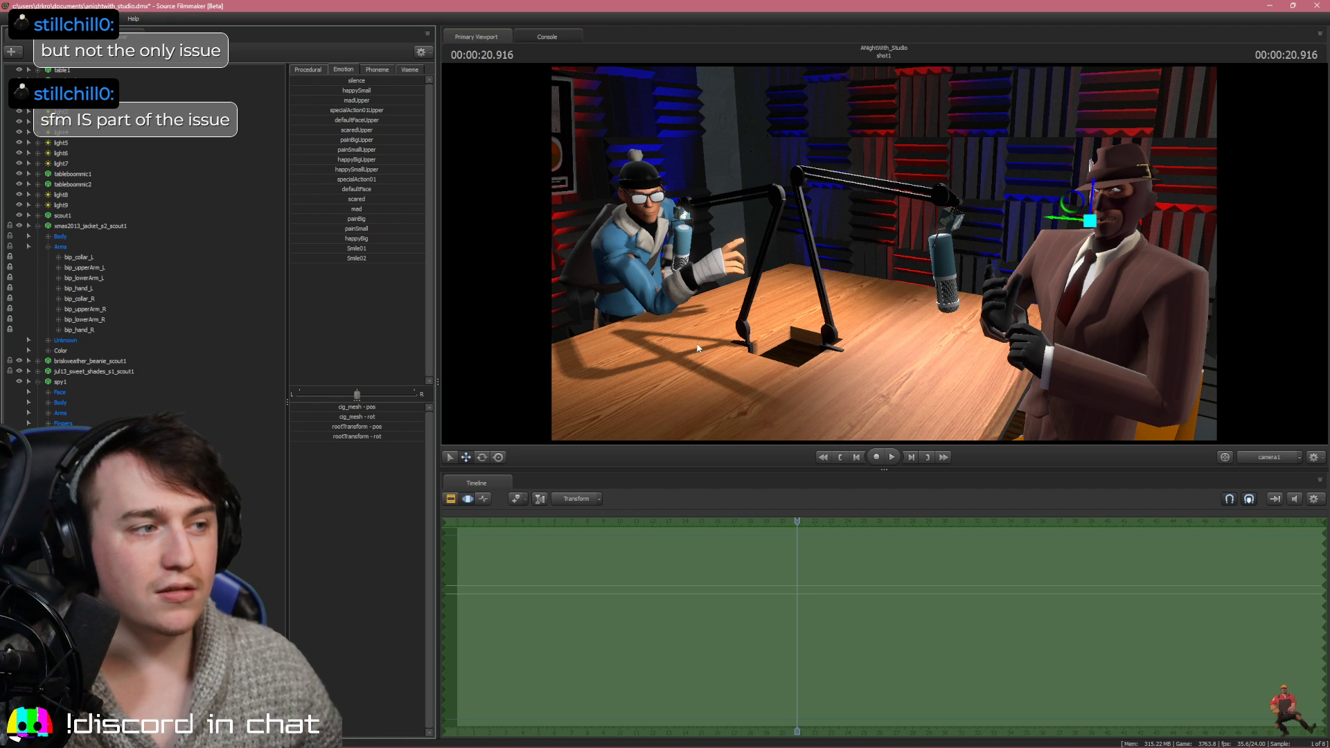
{"action": "left_click", "coordinate": [482, 458]}
{"action": "left_click", "coordinate": [1084, 225]}
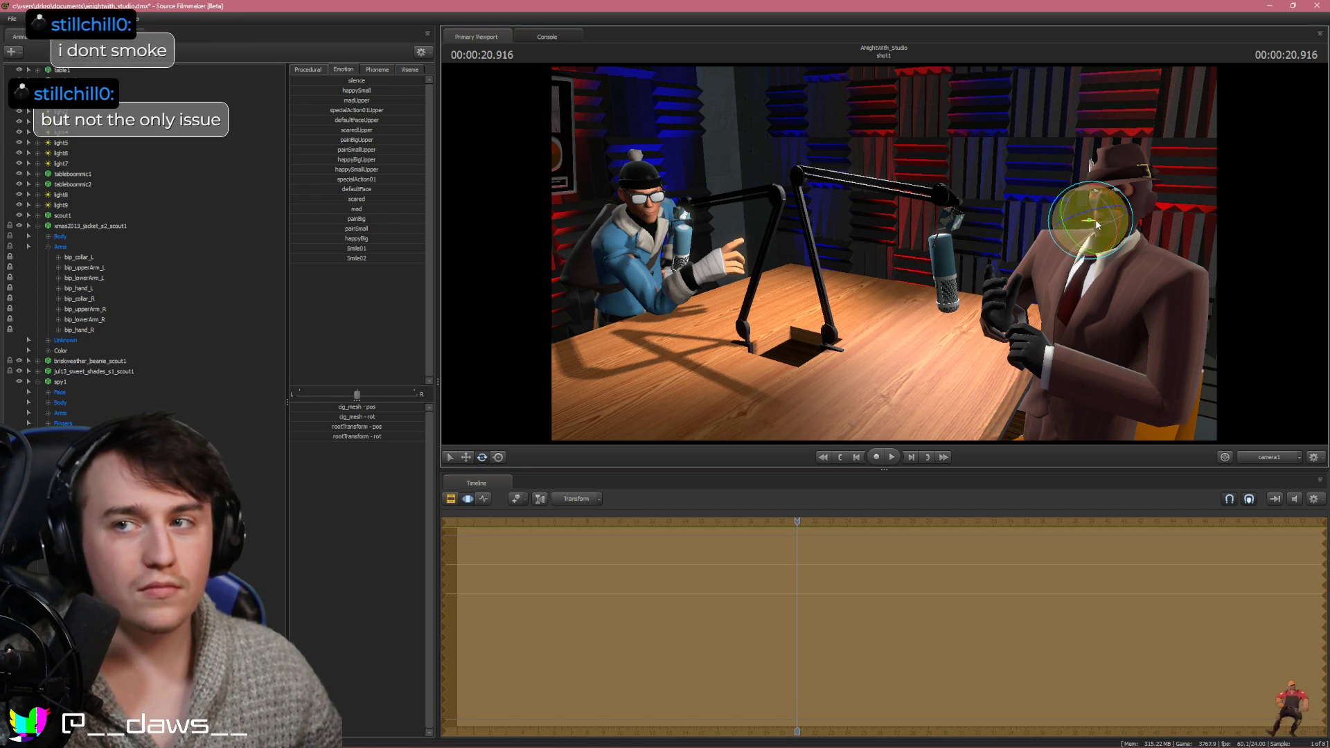
Push the cigarette slightly further into the Spy's mouth from the work camera, and return to the camera1 view
{"action": "left_click", "coordinate": [1264, 455]}
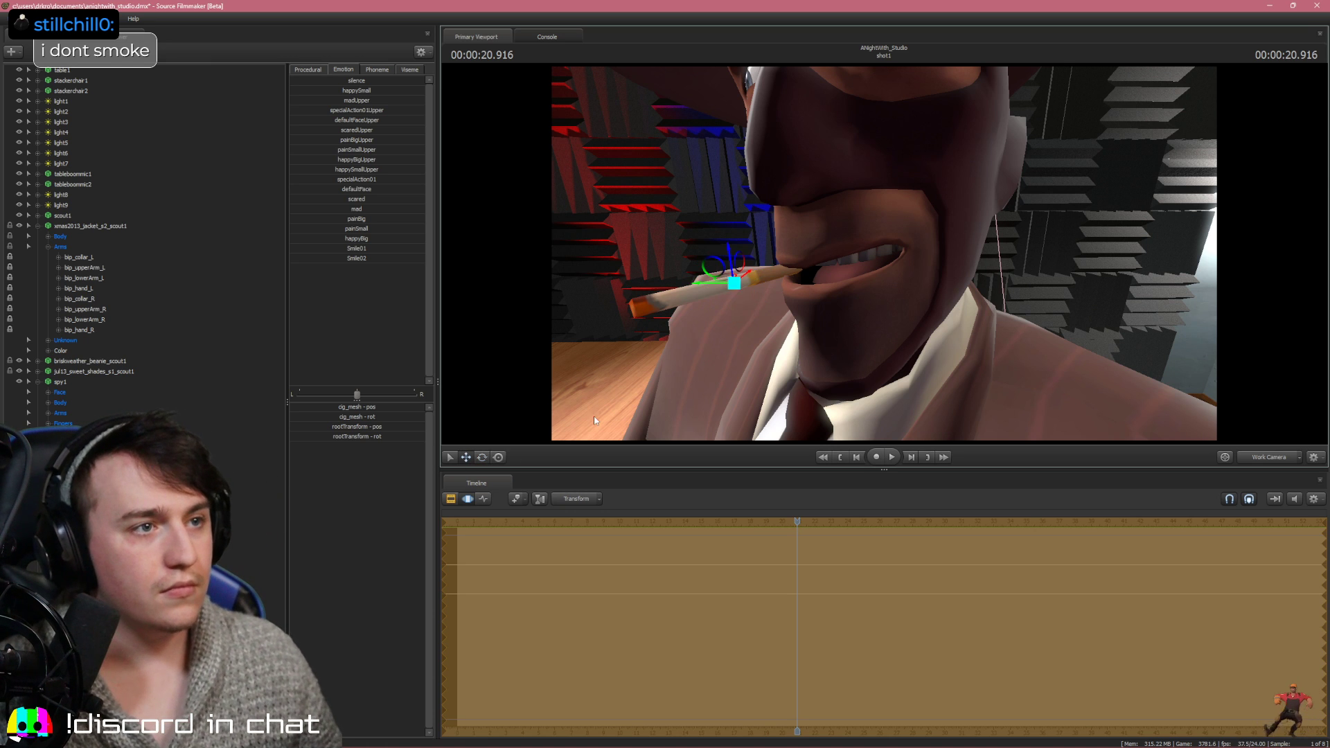
{"action": "left_click_drag", "start_coordinate": [710, 284], "coordinate": [755, 269]}
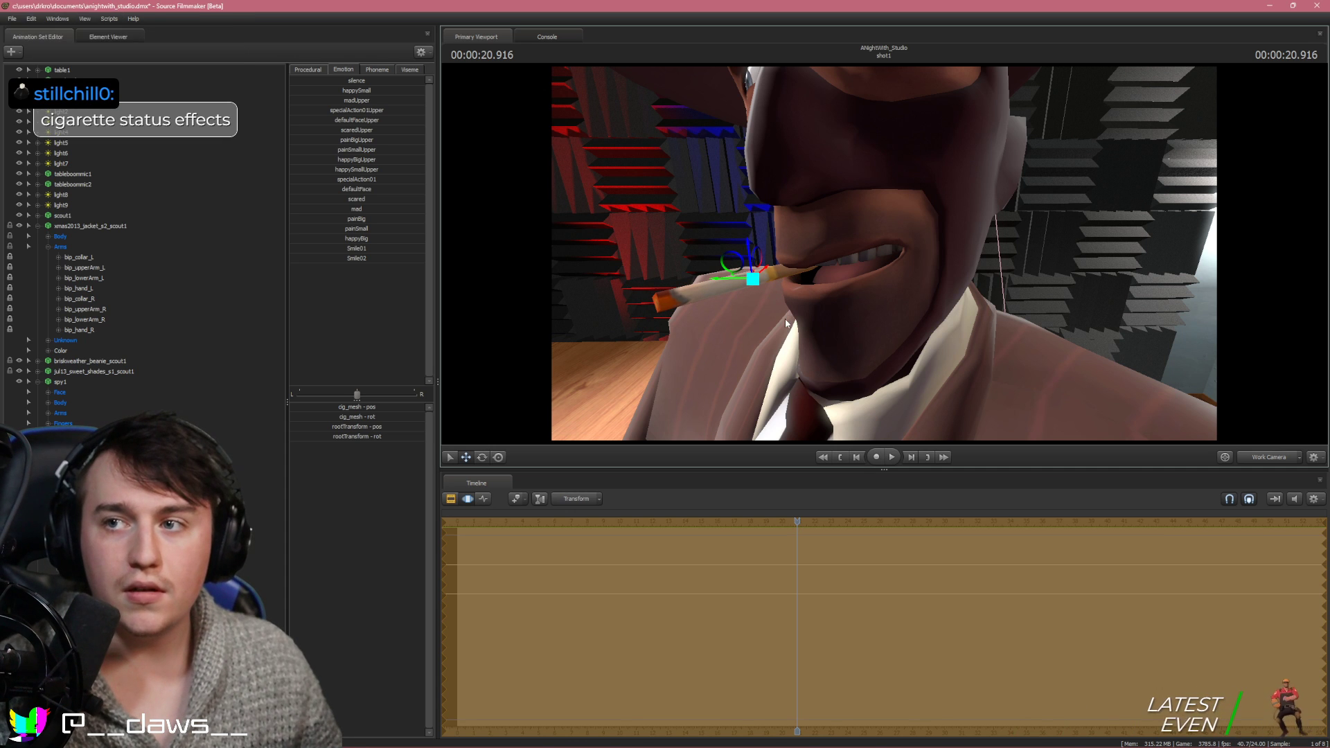
{"action": "left_click_drag", "start_coordinate": [963, 378], "coordinate": [900, 384]}
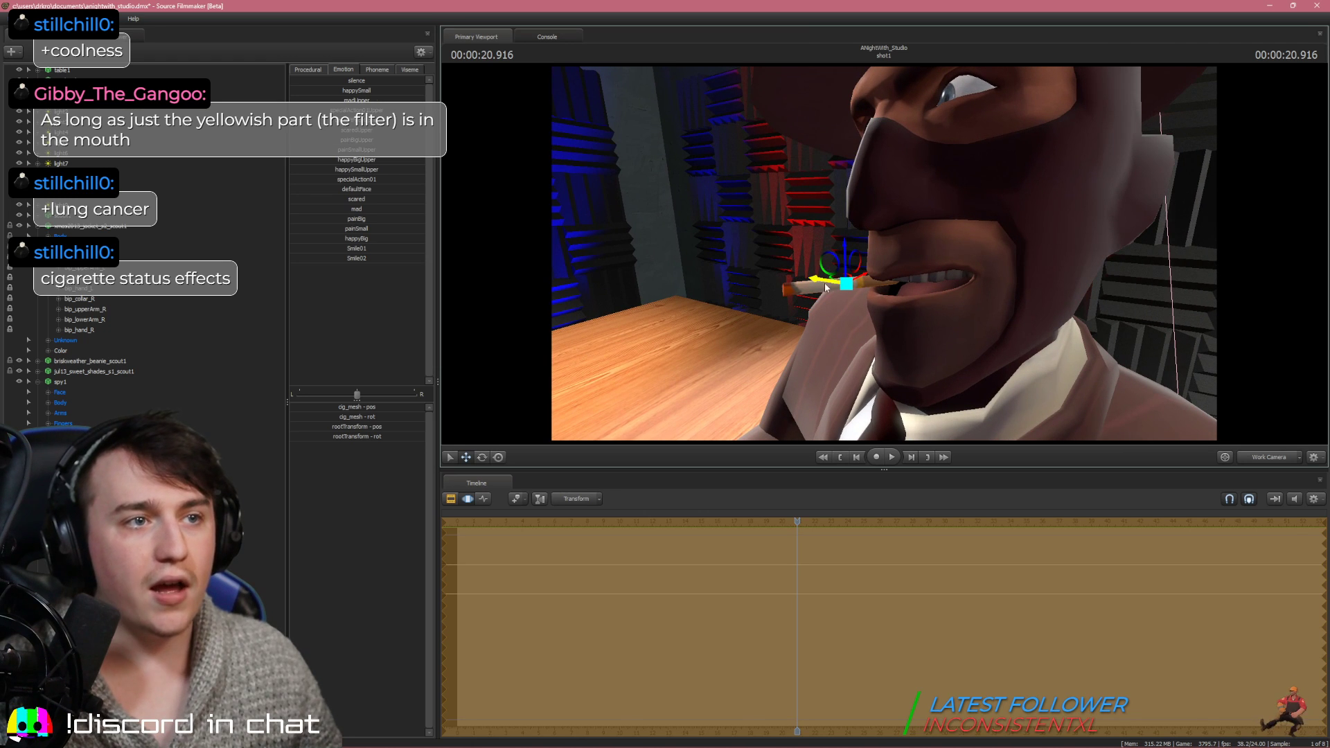
{"action": "mouse_move", "coordinate": [831, 286]}
{"action": "left_mouse_down"}
{"action": "mouse_move", "coordinate": [857, 279]}
{"action": "mouse_move", "coordinate": [834, 282]}
{"action": "left_mouse_up"}
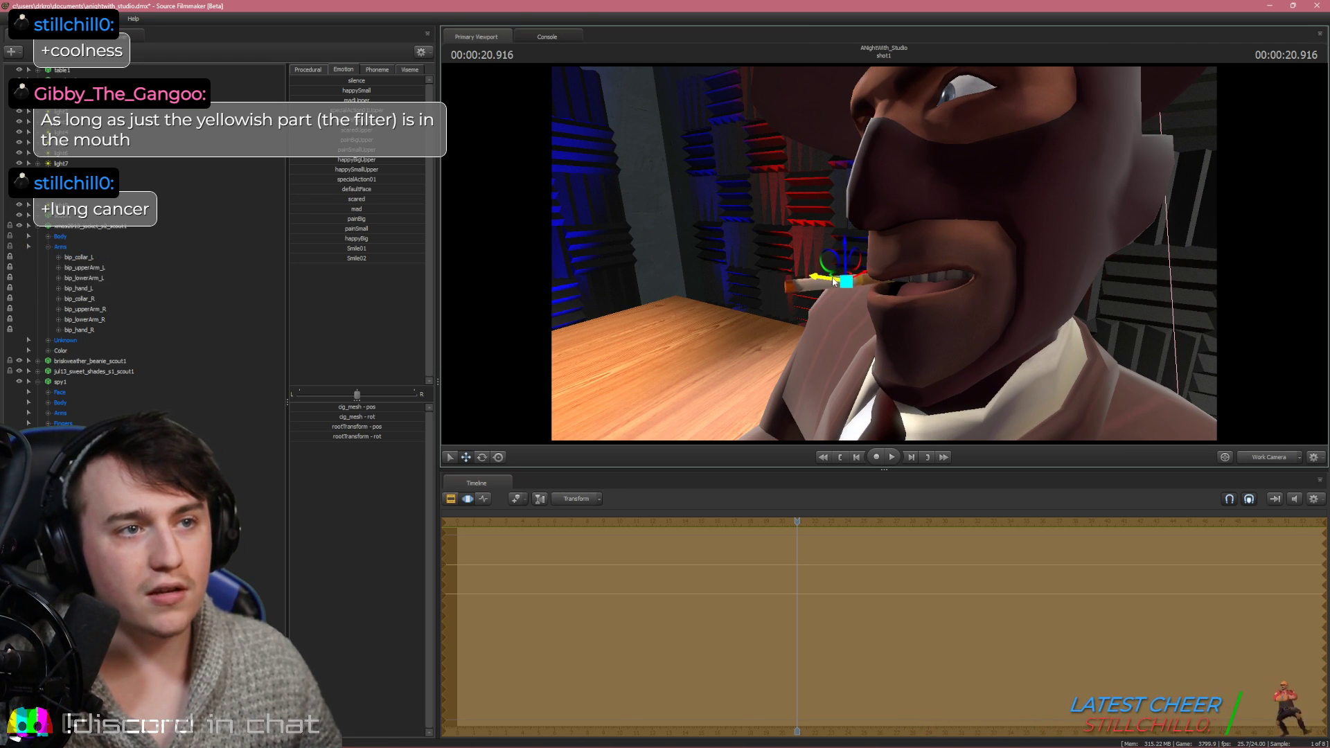
{"action": "left_click", "coordinate": [1268, 460]}
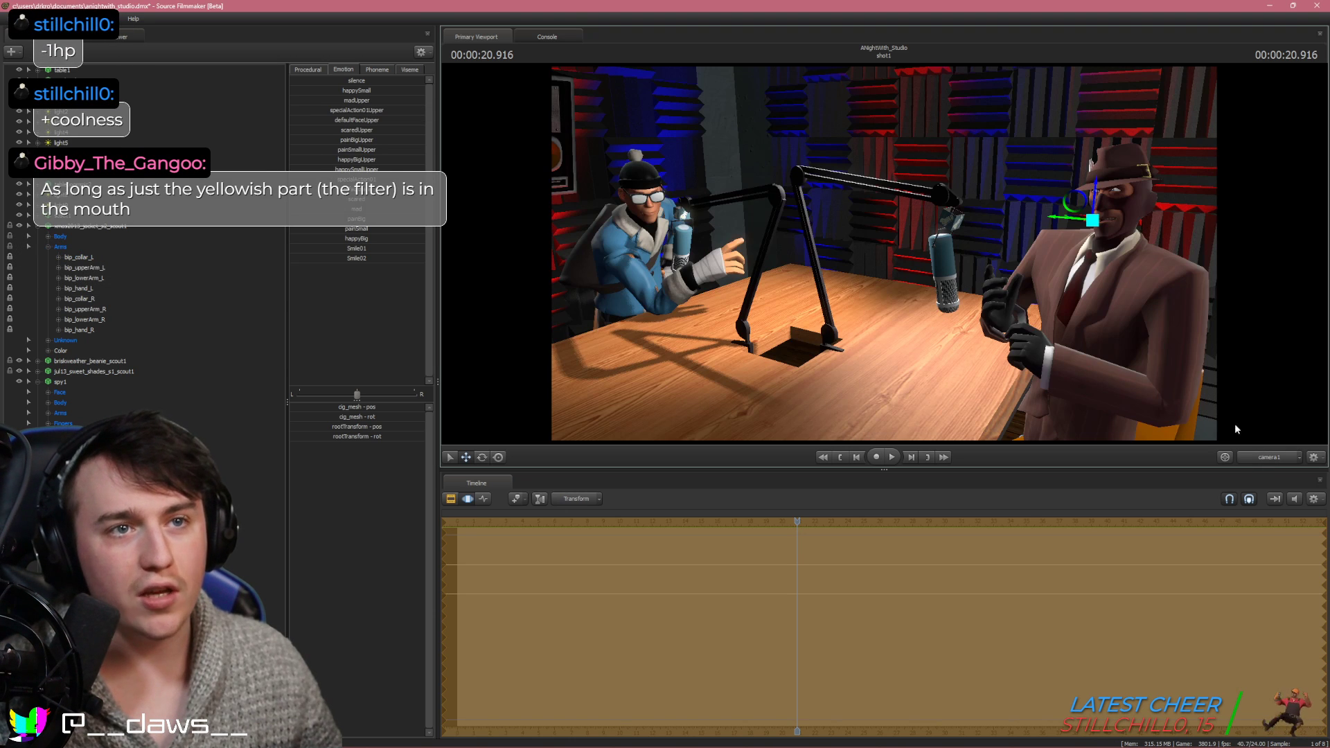
{"action": "left_click", "coordinate": [407, 472]}
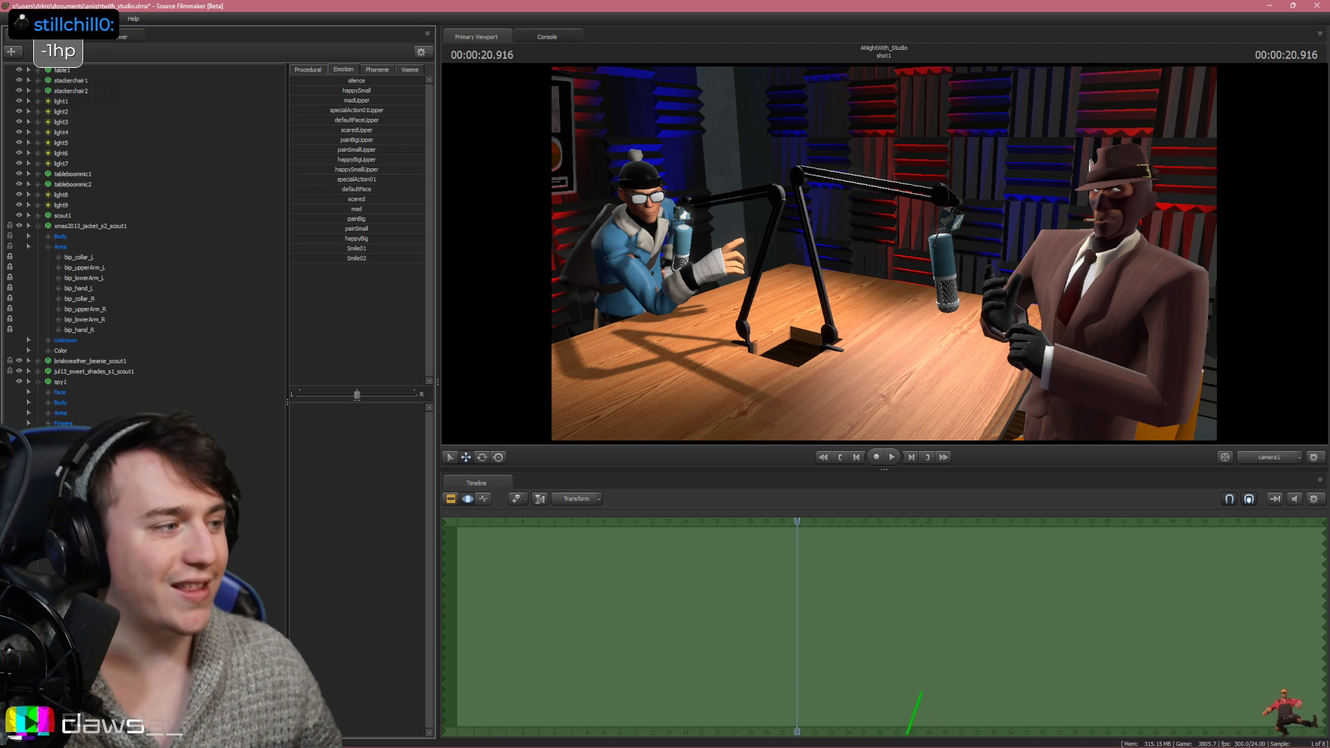
Nudge the new cigarette slightly outward from the Spy's mouth and adjust its tilt in the camera1 view
{"action": "left_click", "coordinate": [65, 444]}
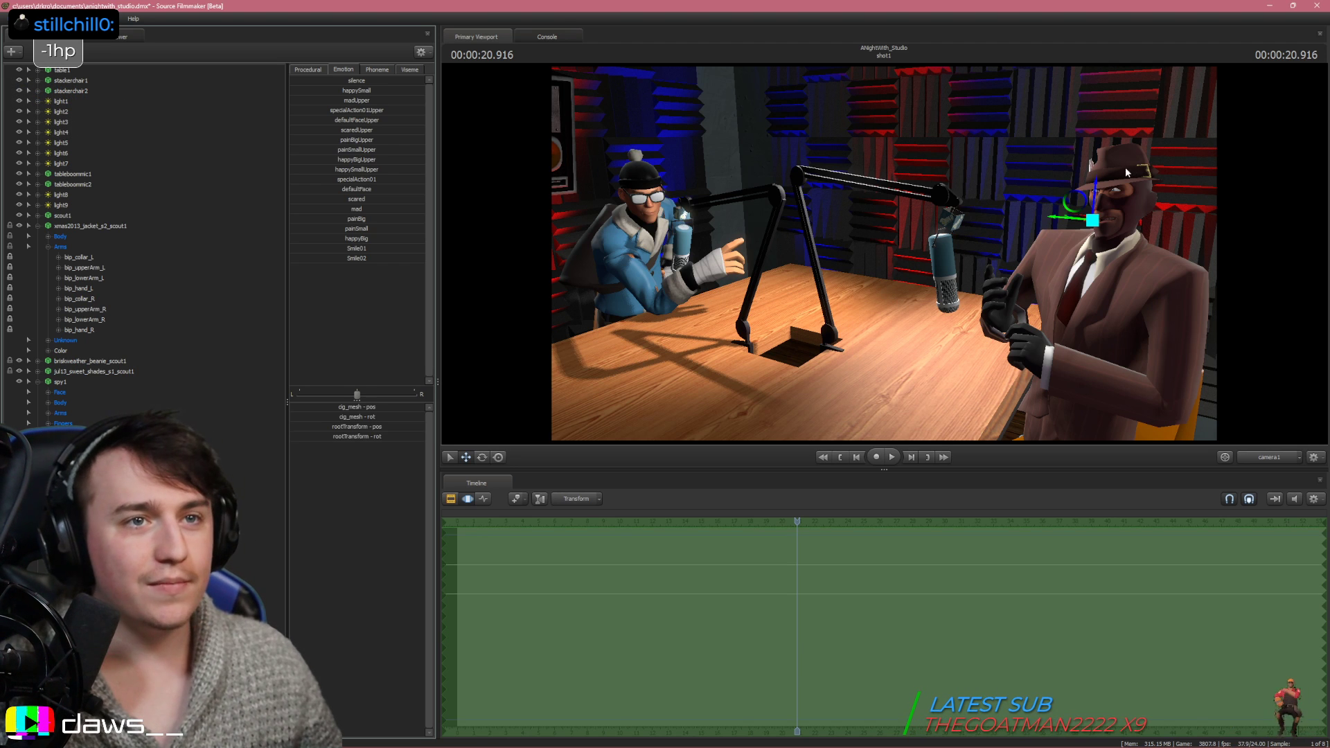
{"action": "left_click_drag", "start_coordinate": [1057, 221], "coordinate": [1052, 221]}
{"action": "left_click", "coordinate": [235, 581]}
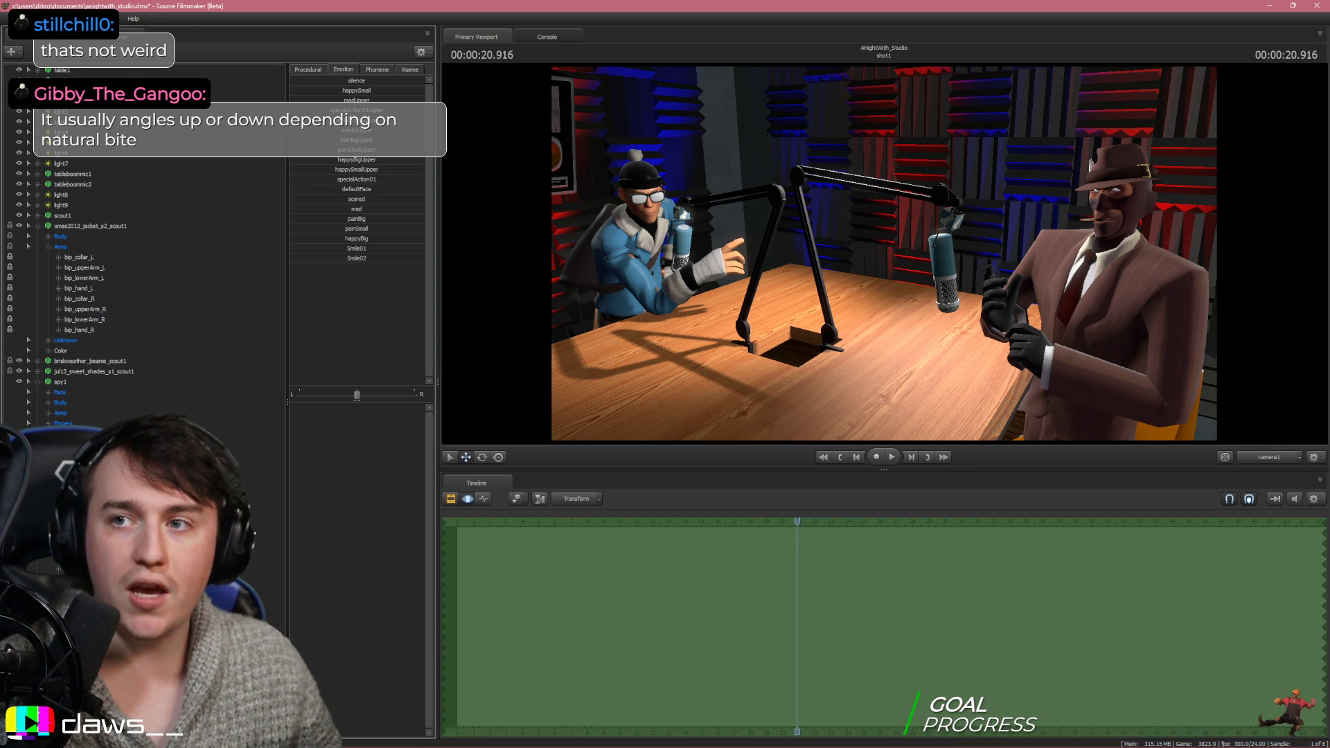
{"action": "left_click", "coordinate": [76, 600]}
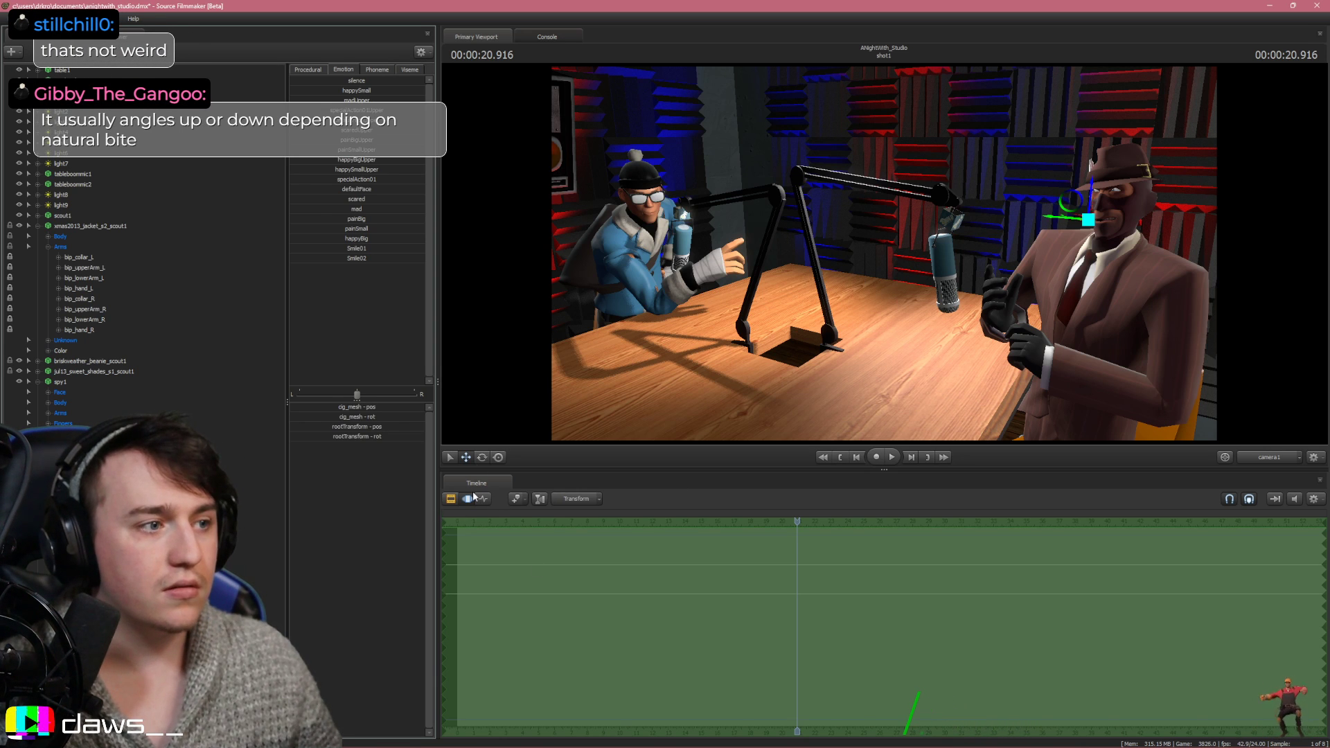
{"action": "left_click", "coordinate": [482, 457]}
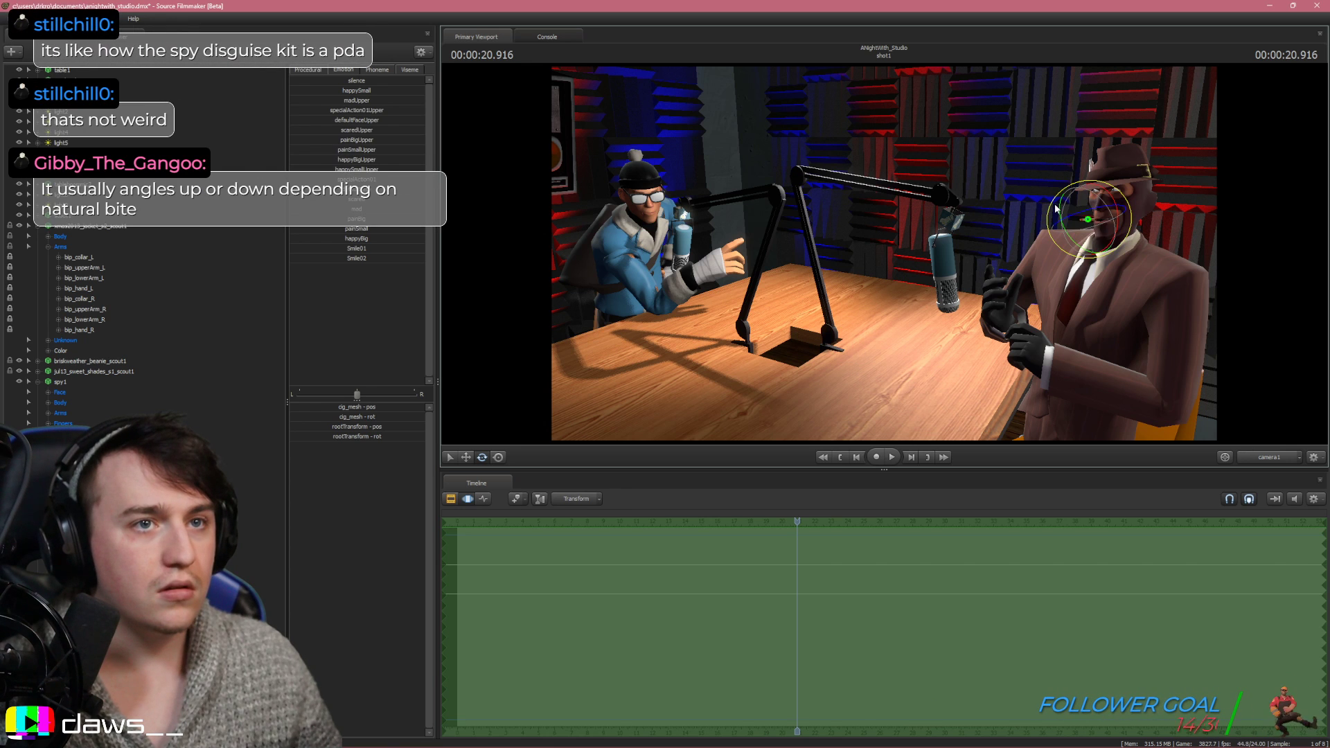
{"action": "left_click_drag", "start_coordinate": [1055, 208], "coordinate": [1051, 206]}
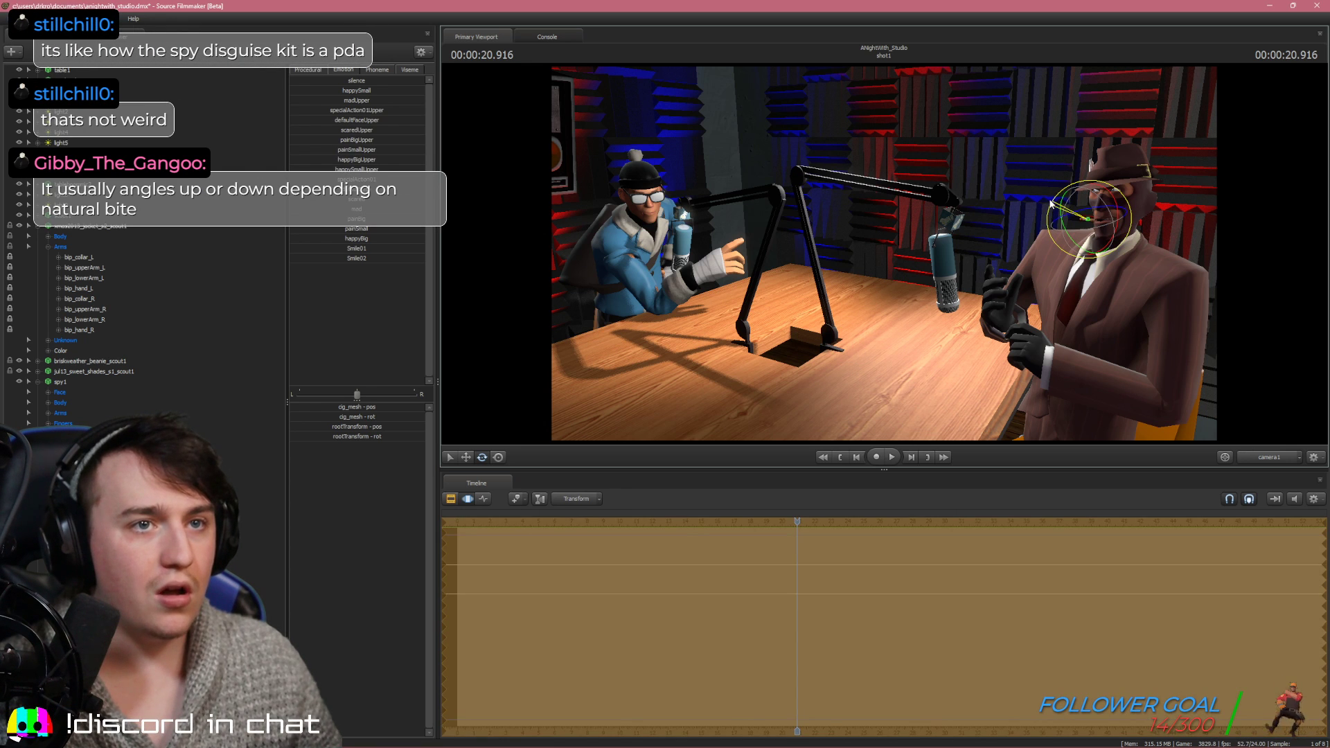
{"action": "left_click", "coordinate": [267, 683]}
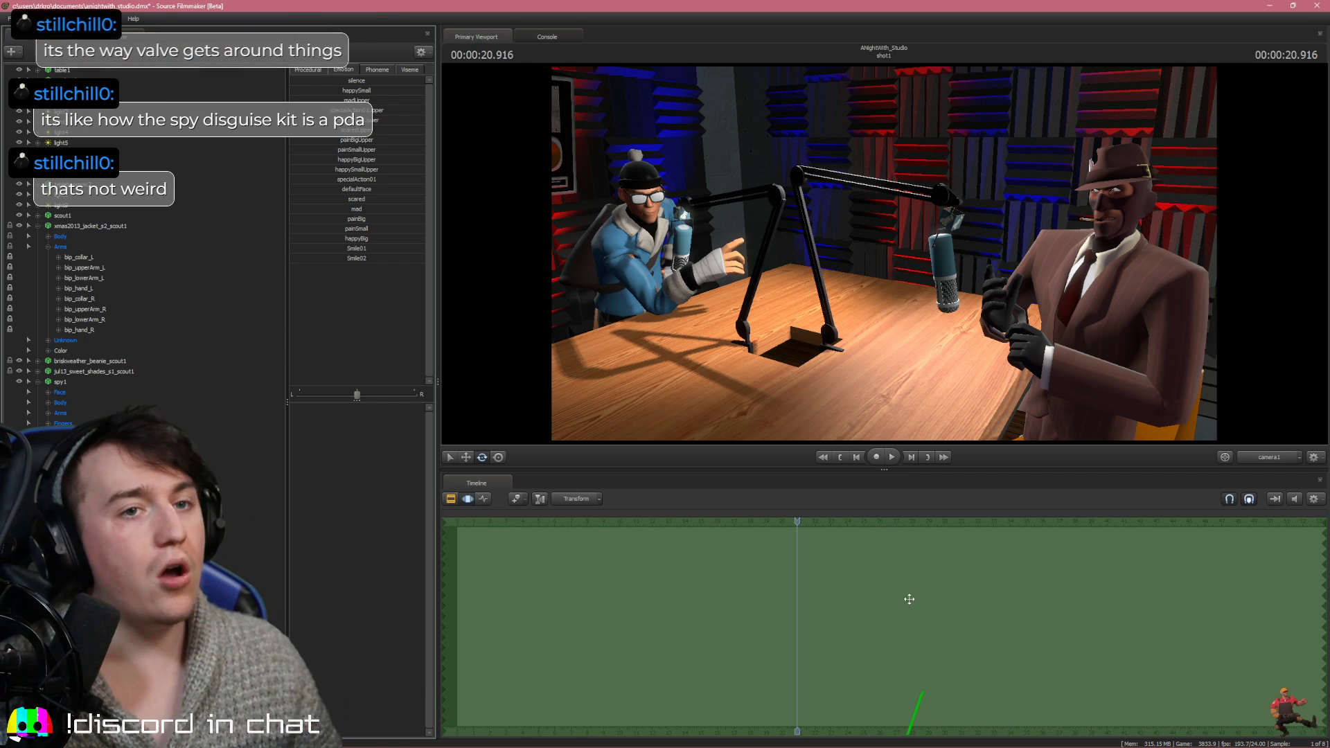
Move the Scout jacket's bip_upperArm_R bone to cover the gap at his right shoulder, using the work camera
{"action": "left_click", "coordinate": [1273, 458]}
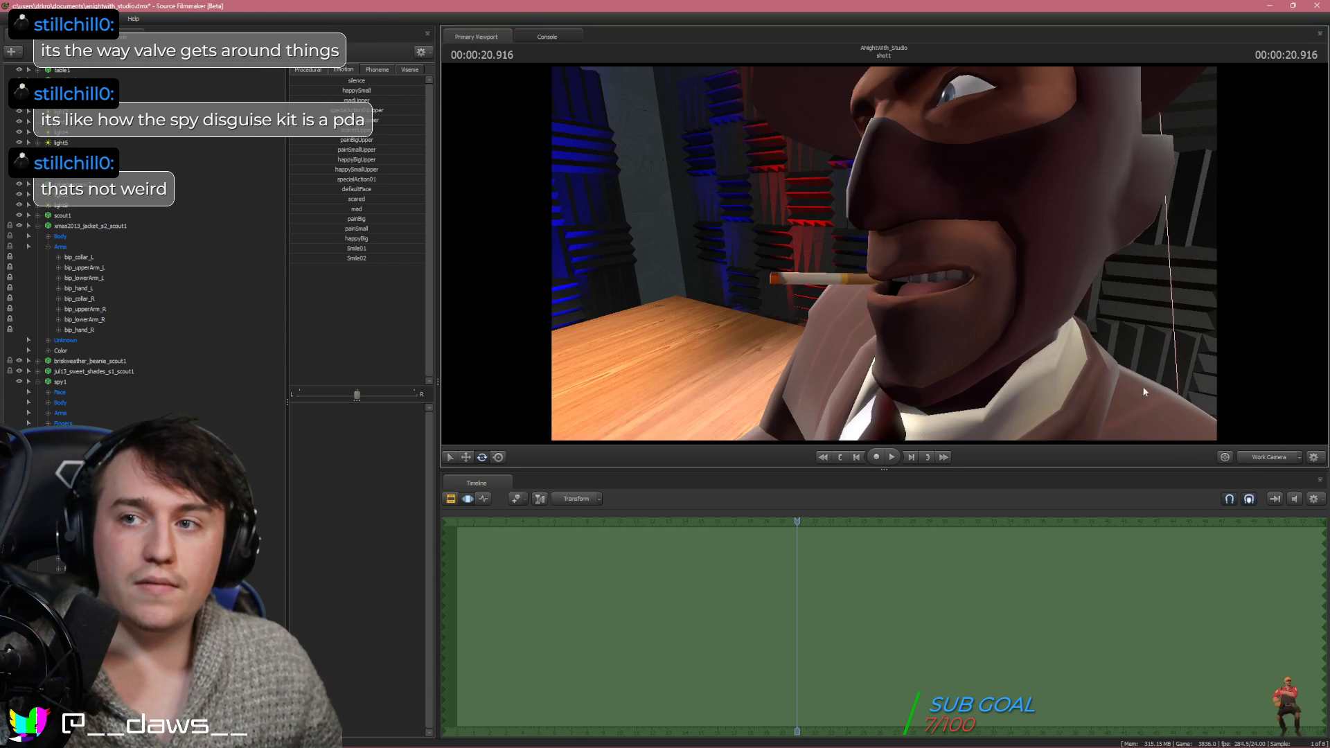
{"action": "key", "text": "s"}
{"action": "left_click_drag", "start_coordinate": [1144, 392], "coordinate": [885, 258]}
{"action": "key", "text": "w"}
{"action": "key", "text": "s"}
{"action": "key", "text": "w"}
{"action": "key", "text": "w"}
{"action": "left_click", "coordinate": [843, 226], "text": "ctrl"}
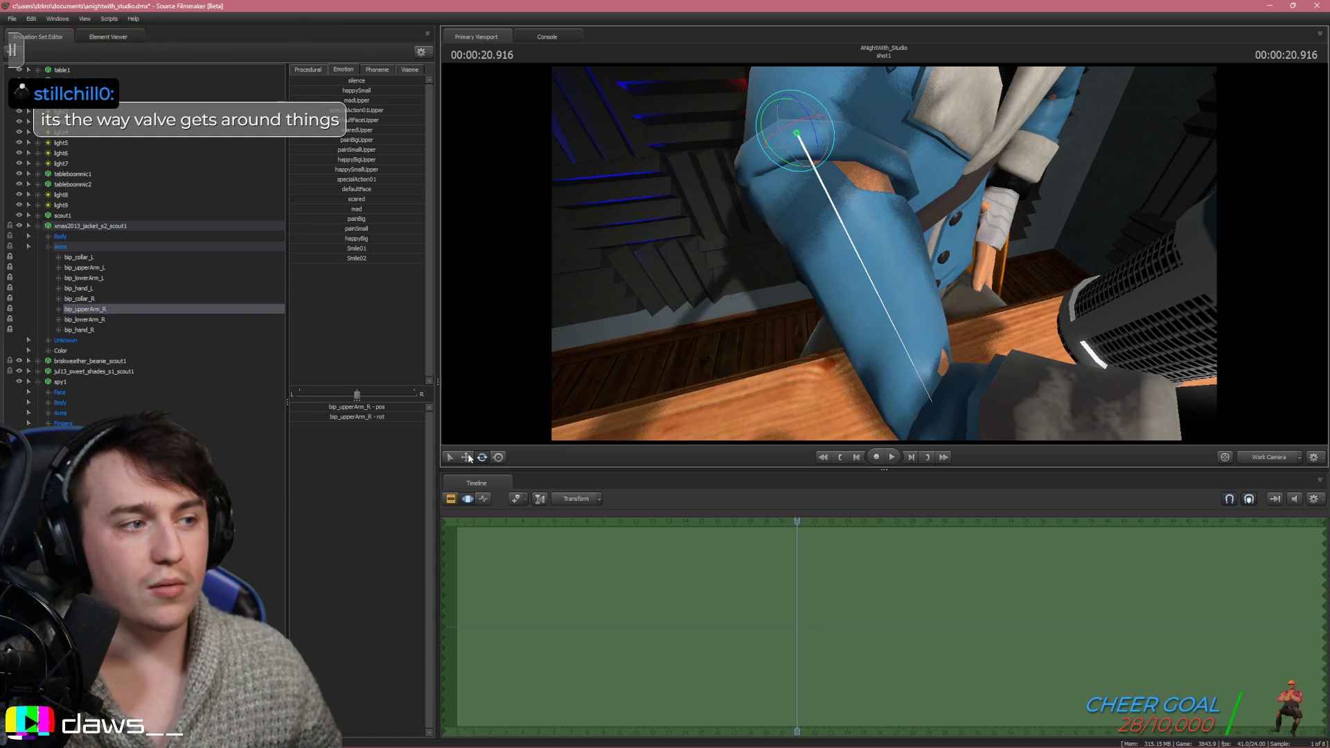
{"action": "left_click", "coordinate": [466, 457]}
{"action": "mouse_move", "coordinate": [795, 134]}
{"action": "left_mouse_down"}
{"action": "mouse_move", "coordinate": [817, 104]}
{"action": "mouse_move", "coordinate": [833, 164]}
{"action": "mouse_move", "coordinate": [802, 134]}
{"action": "left_mouse_up"}
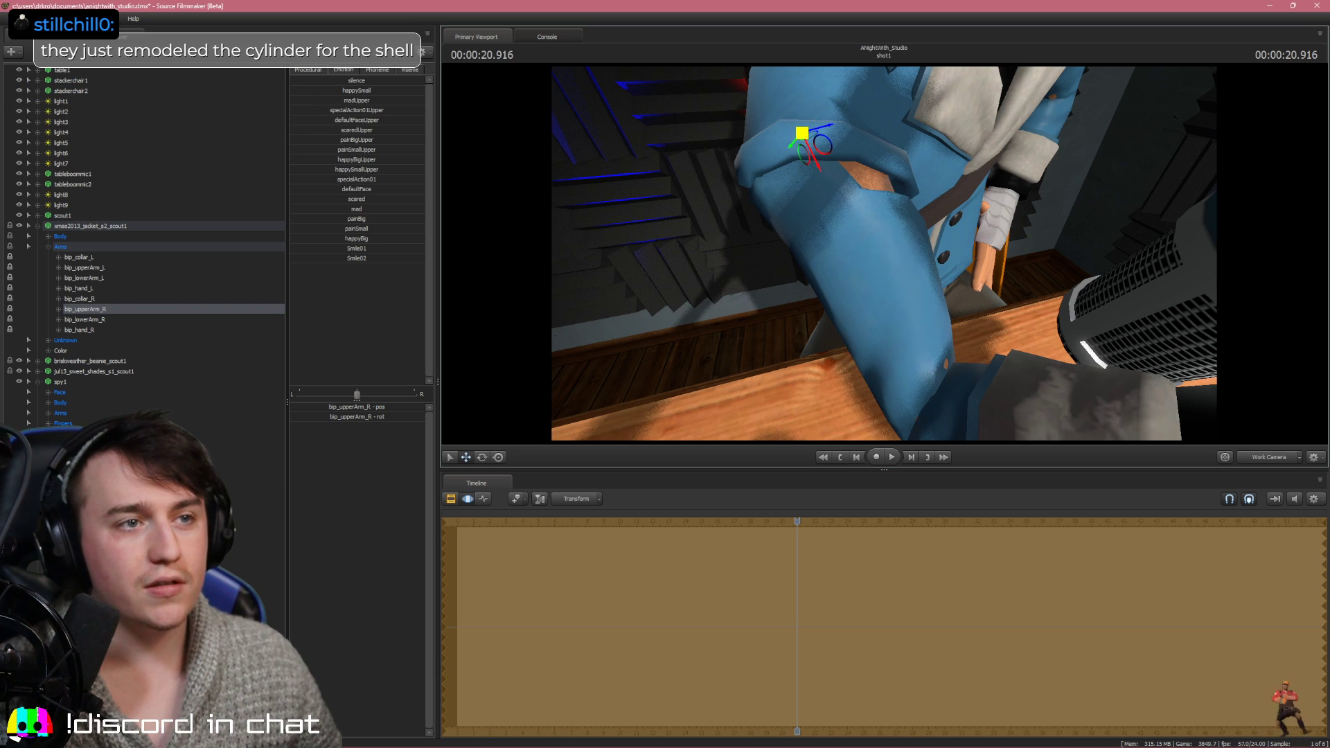
{"action": "mouse_move", "coordinate": [887, 261]}
{"action": "left_mouse_down"}
{"action": "mouse_move", "coordinate": [890, 312]}
{"action": "mouse_move", "coordinate": [856, 243]}
{"action": "mouse_move", "coordinate": [883, 277]}
{"action": "mouse_move", "coordinate": [862, 239]}
{"action": "mouse_move", "coordinate": [879, 298]}
{"action": "mouse_move", "coordinate": [873, 260]}
{"action": "left_mouse_up"}
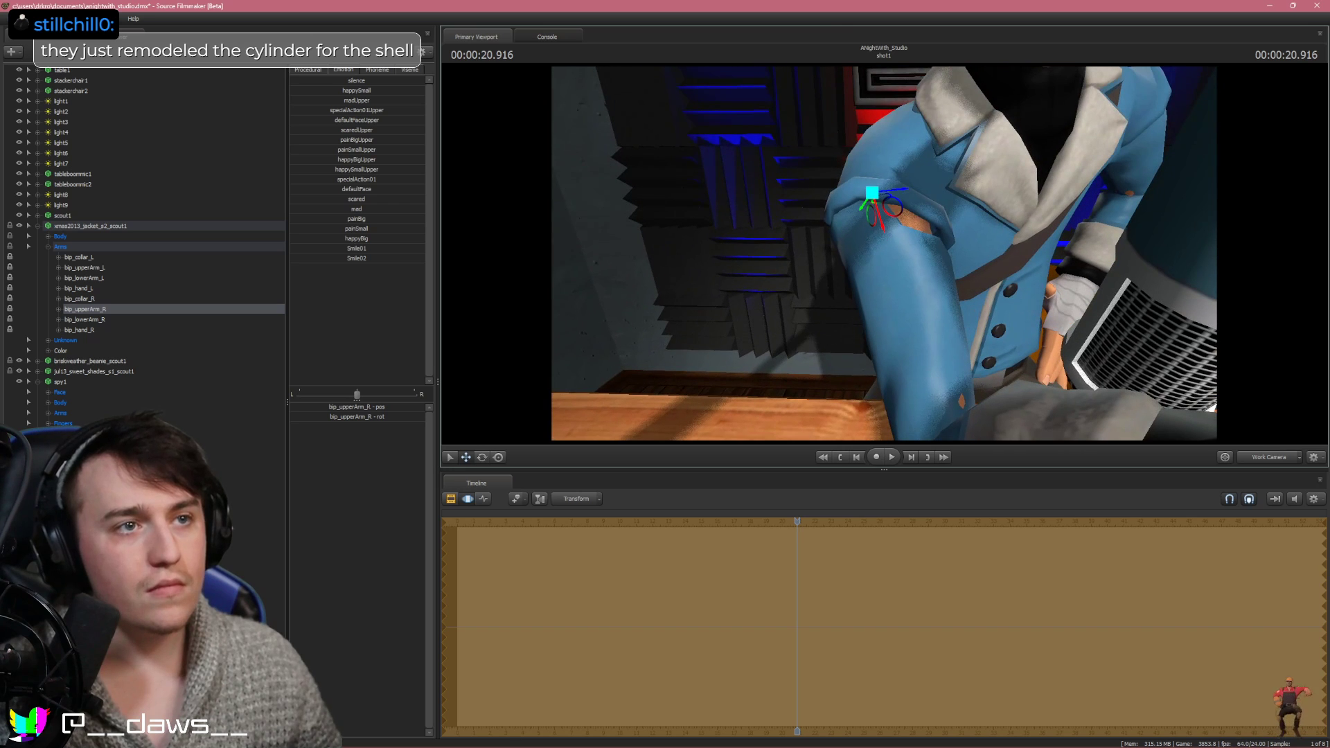
Rotate the jacket's right upper arm bone to fit the Scout's shoulder and check it from camera1
{"action": "key", "text": "e"}
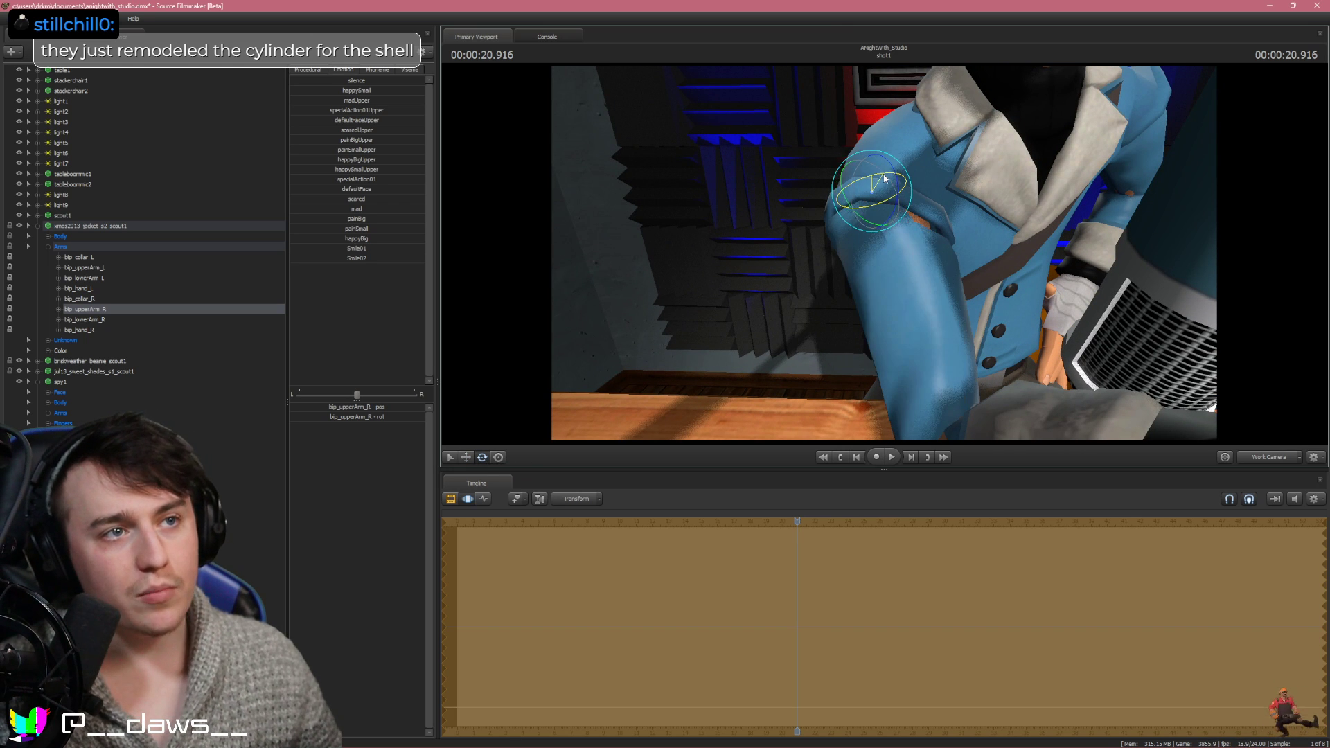
{"action": "left_click", "coordinate": [1271, 457]}
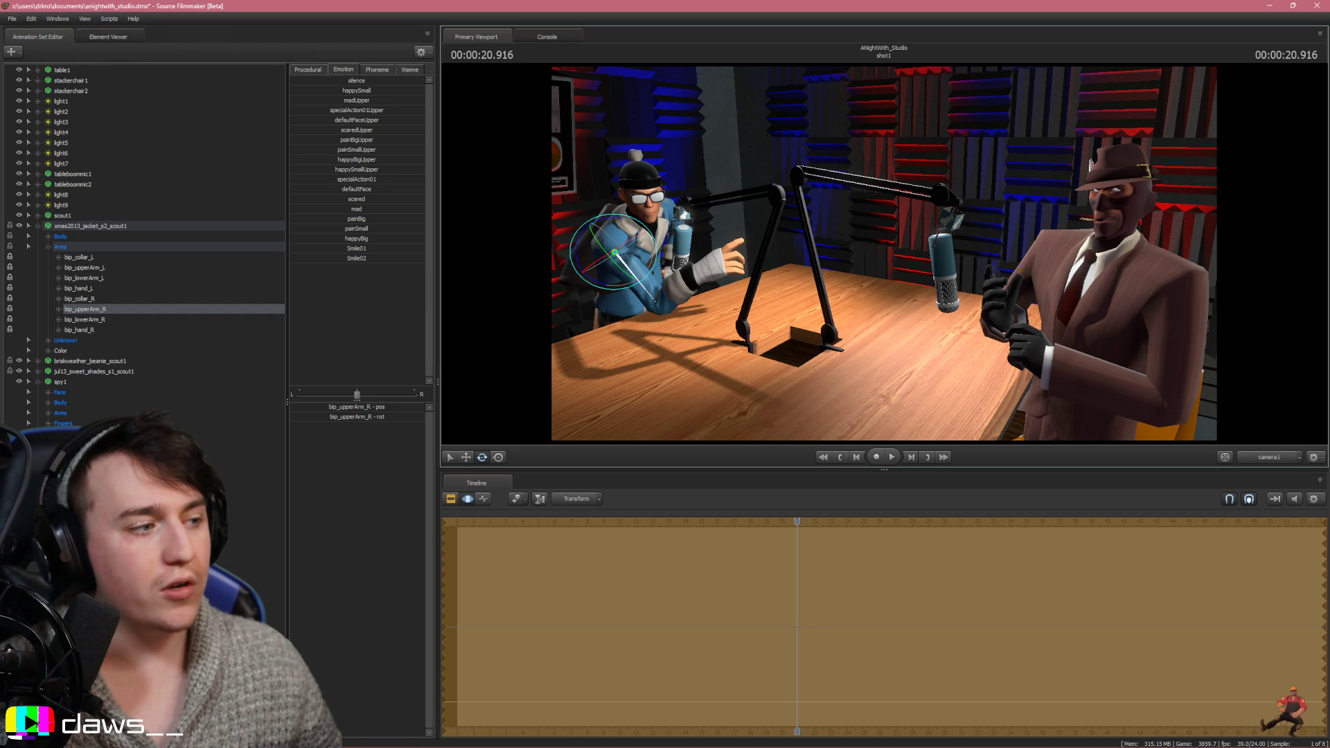
{"action": "left_click", "coordinate": [187, 568]}
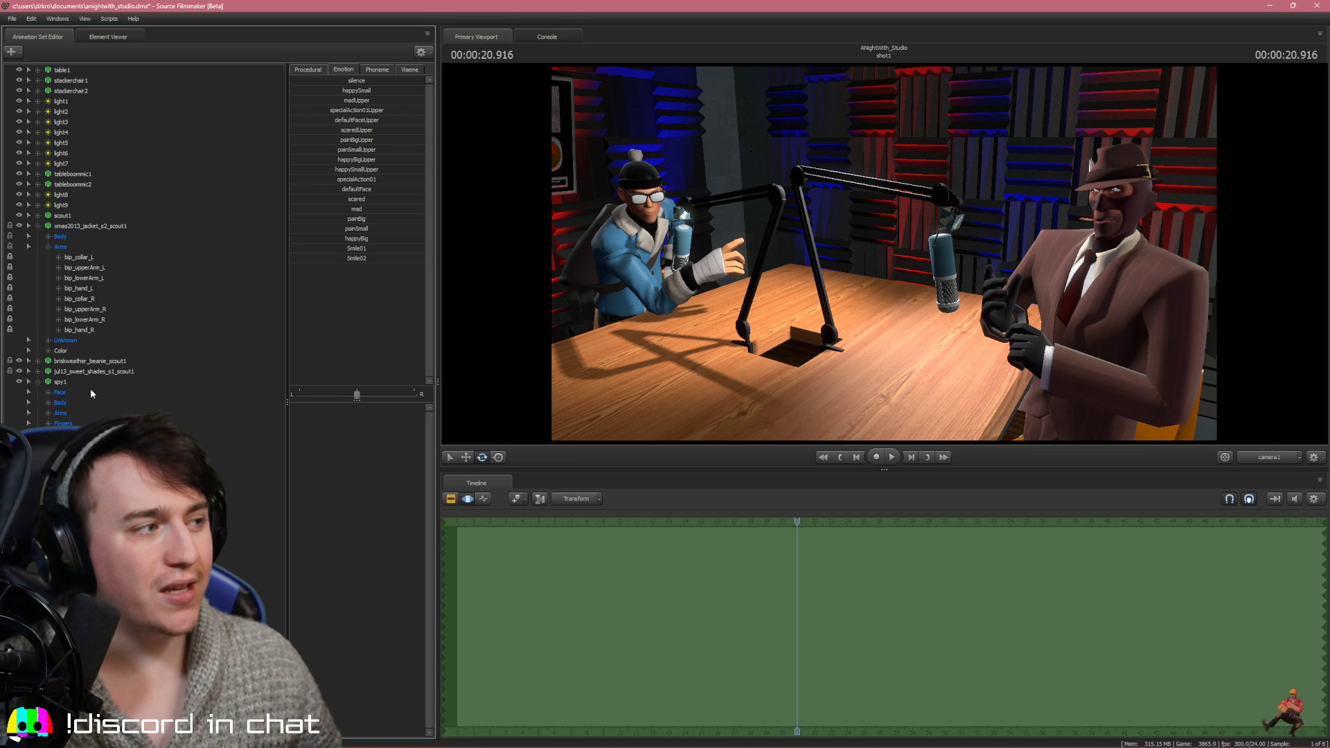
{"action": "left_click", "coordinate": [632, 278]}
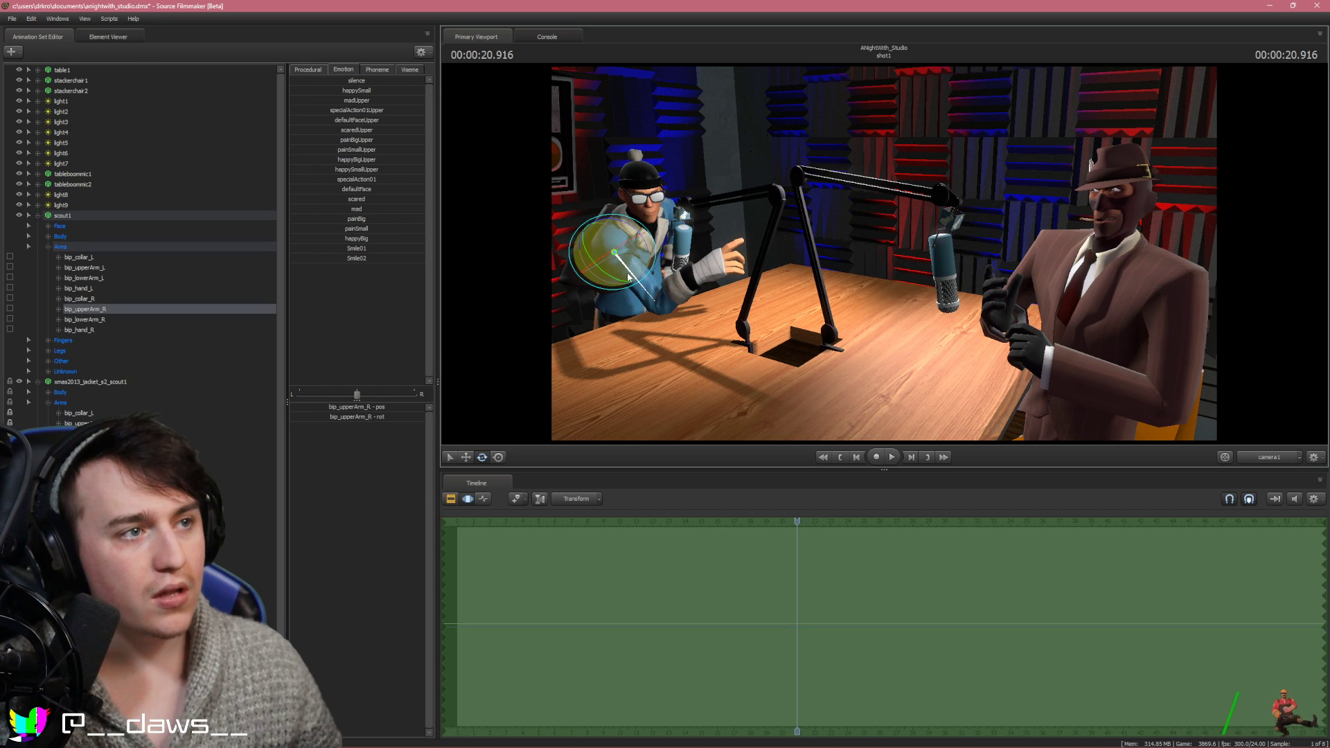
{"action": "left_click", "coordinate": [469, 458]}
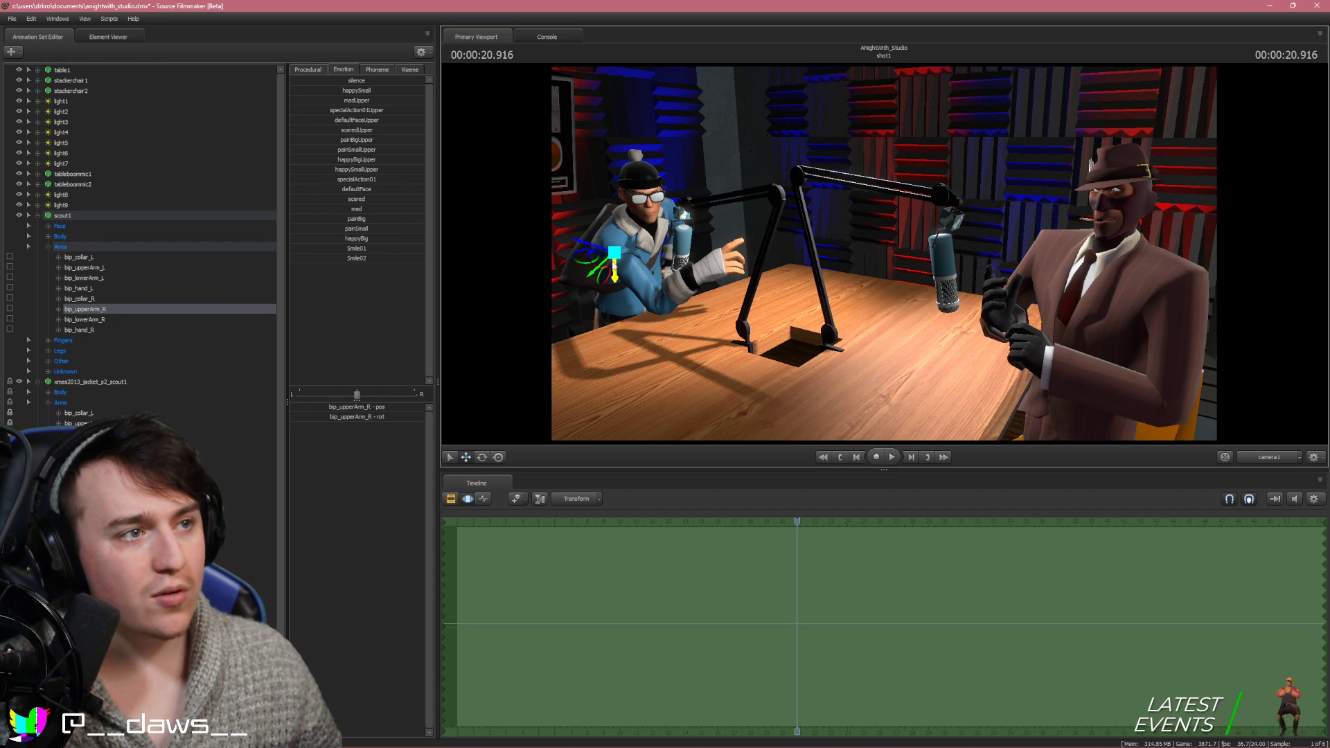
{"action": "left_click_drag", "start_coordinate": [614, 265], "coordinate": [616, 269]}
{"action": "key", "text": "ctrl+z"}
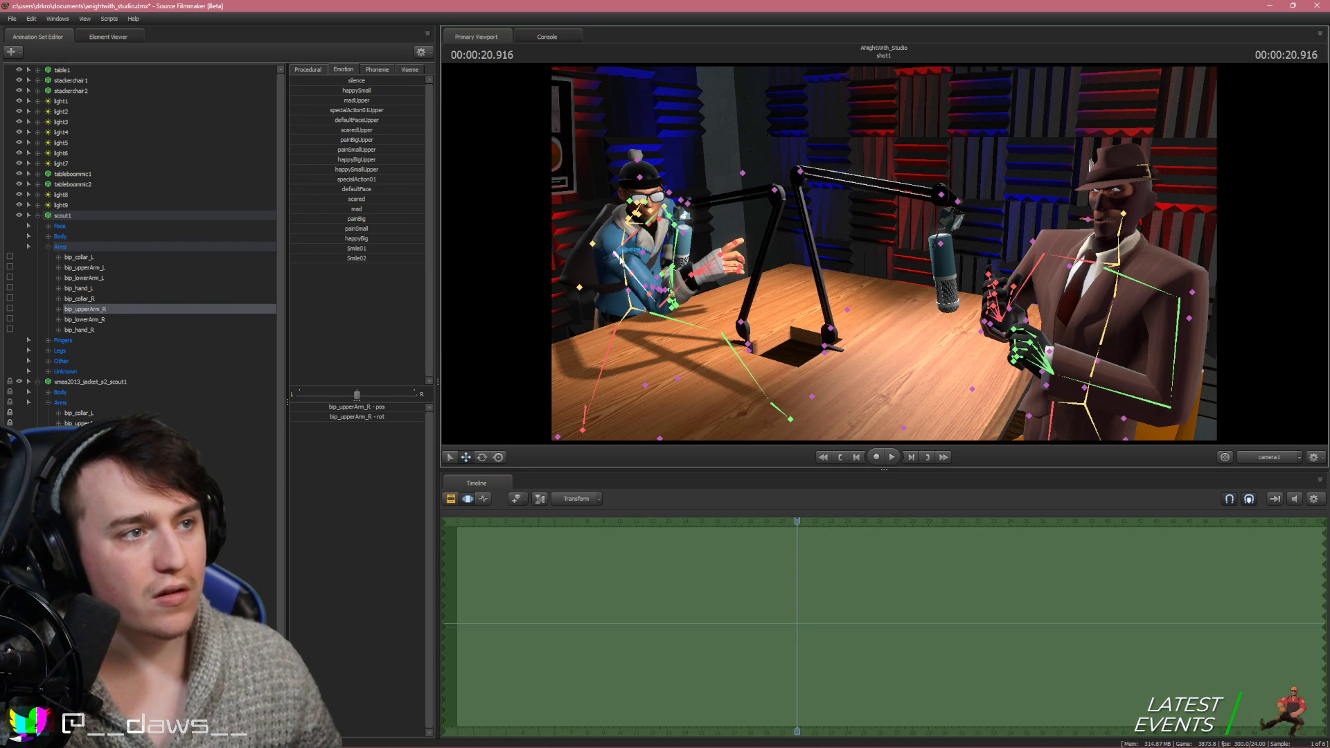
Refine the position of the Scout jacket's right upper arm bone at the shoulder, and check the sleeve from camera1
{"action": "left_click", "coordinate": [621, 259], "text": "ctrl"}
{"action": "left_click_drag", "start_coordinate": [626, 265], "coordinate": [627, 265]}
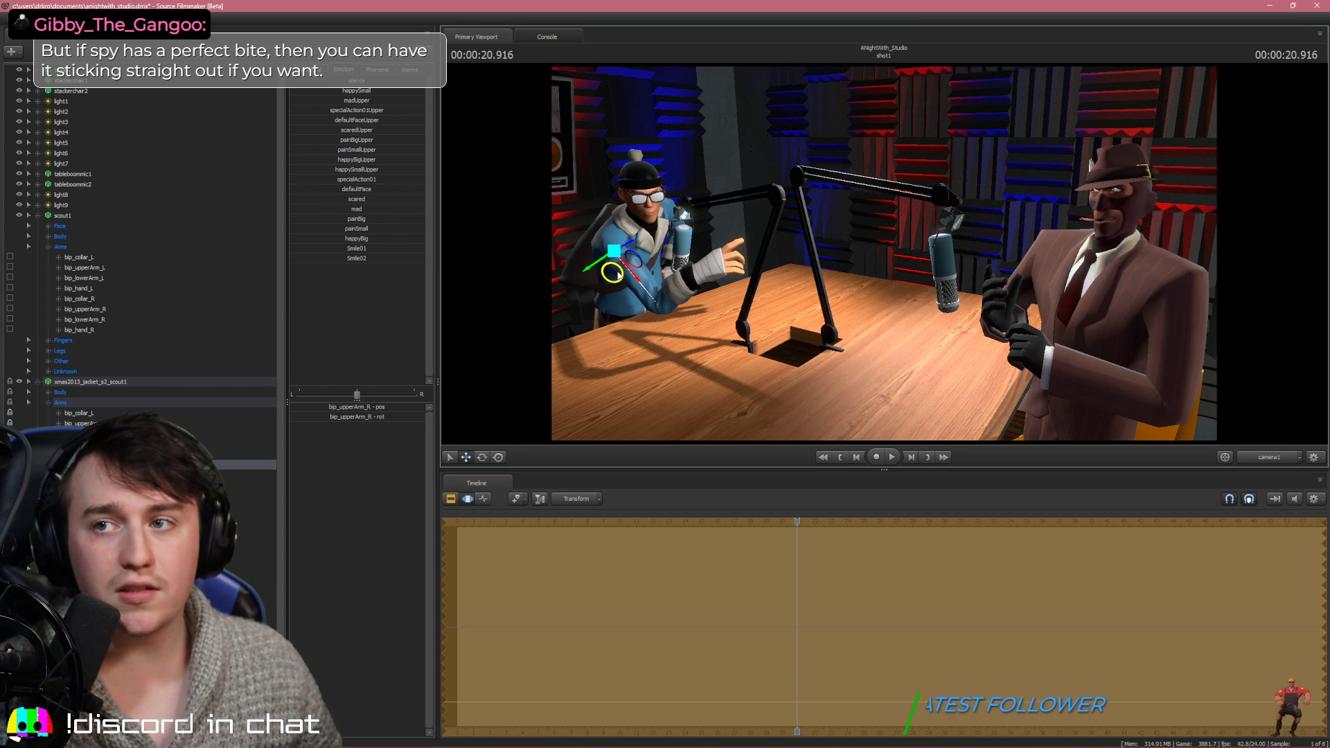
{"action": "key", "text": "f"}
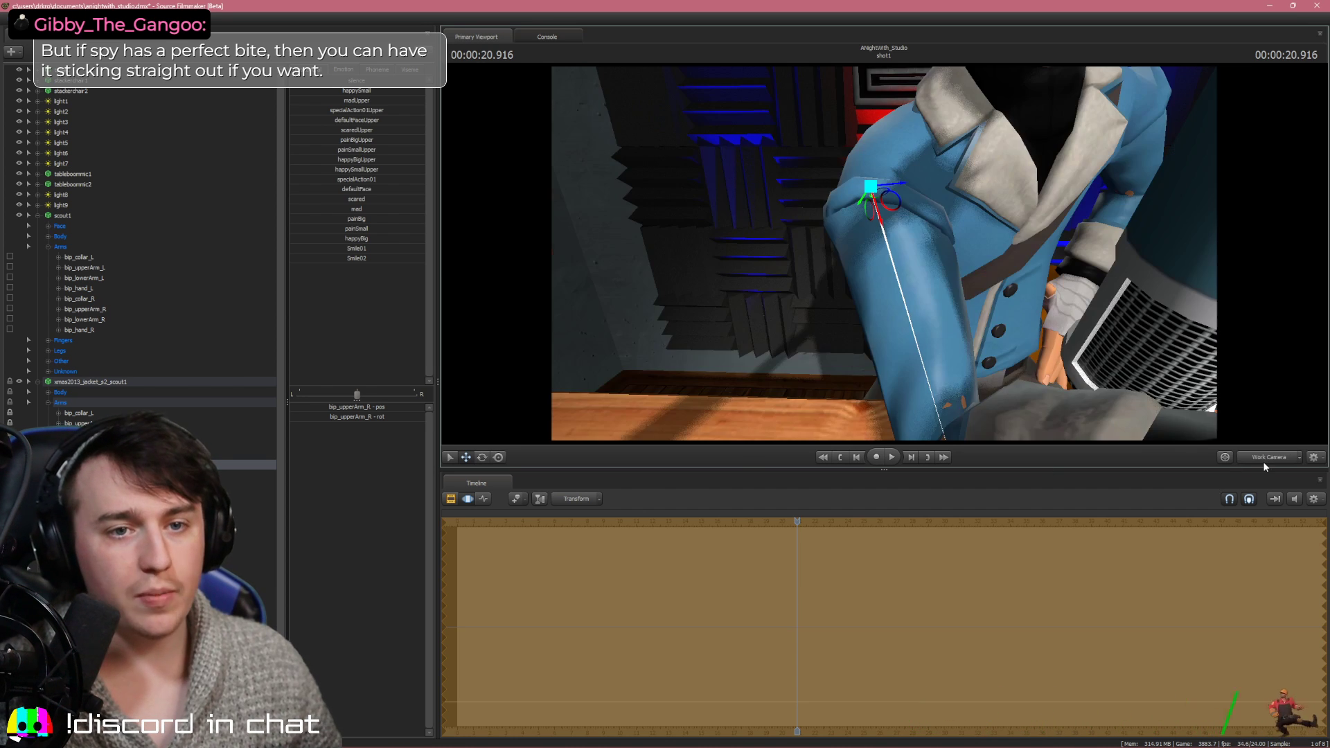
{"action": "left_click_drag", "start_coordinate": [887, 320], "coordinate": [813, 193]}
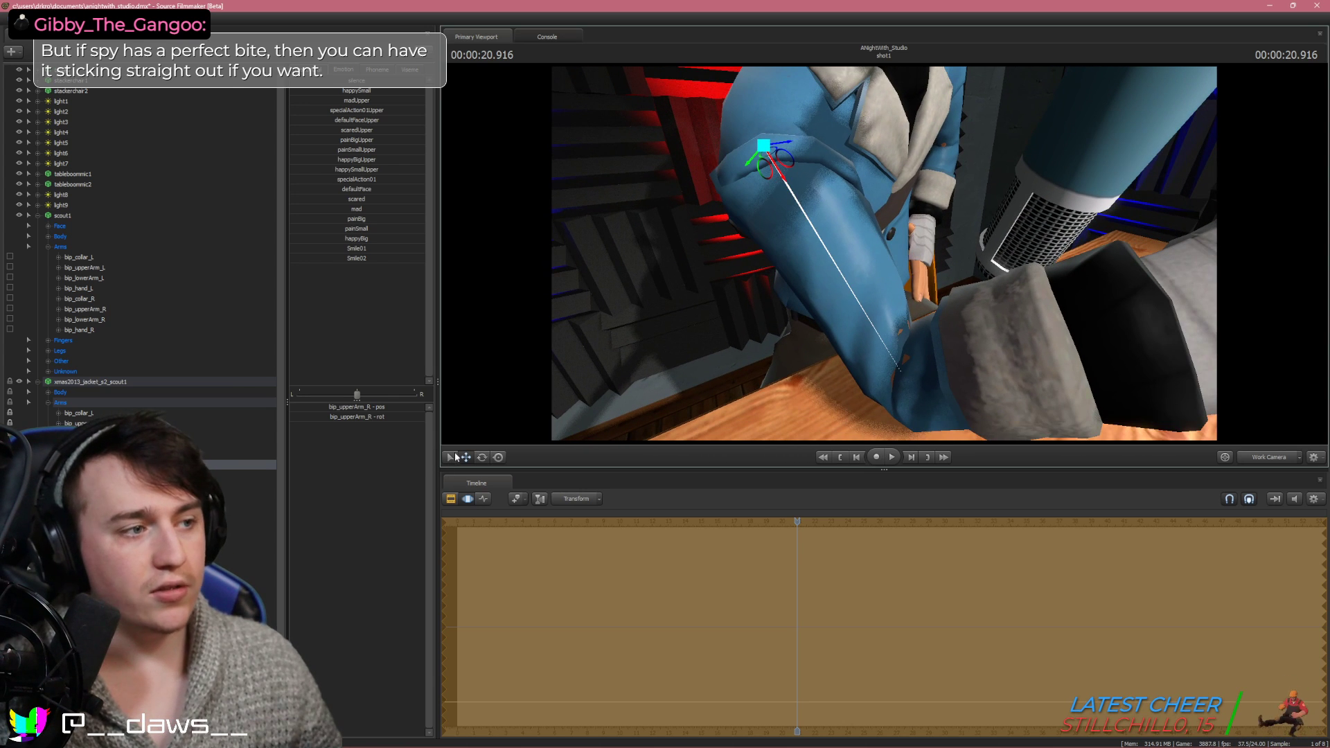
{"action": "key", "text": "e"}
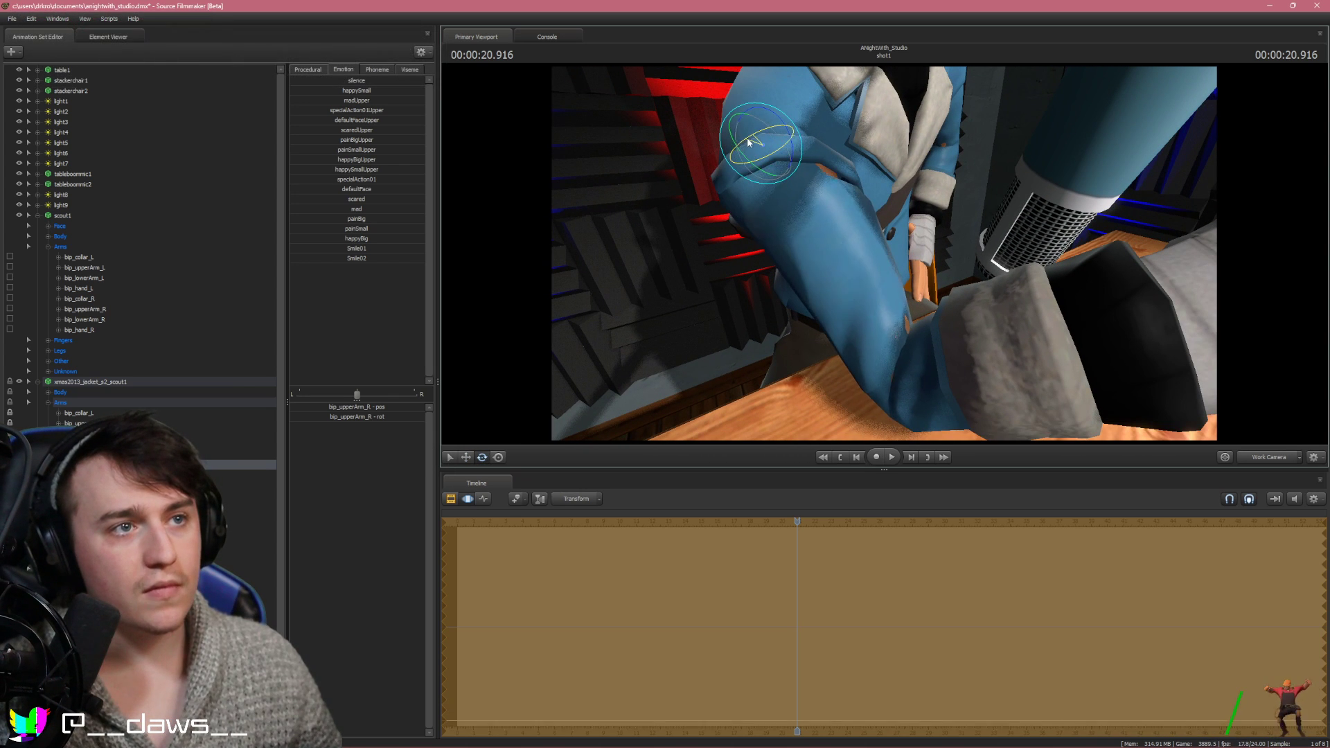
{"action": "left_click", "coordinate": [466, 457]}
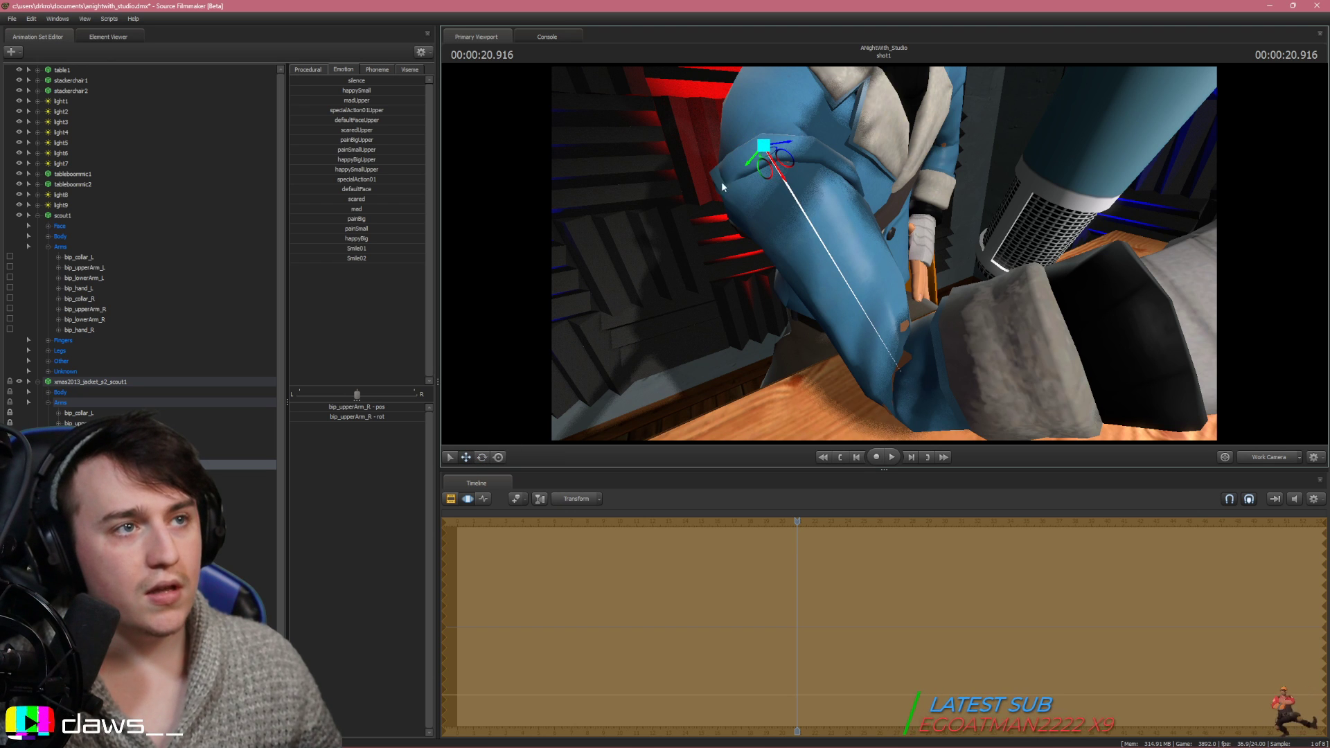
{"action": "mouse_move", "coordinate": [784, 174]}
{"action": "left_mouse_down"}
{"action": "mouse_move", "coordinate": [767, 170]}
{"action": "mouse_move", "coordinate": [796, 155]}
{"action": "mouse_move", "coordinate": [792, 181]}
{"action": "mouse_move", "coordinate": [767, 176]}
{"action": "left_mouse_up"}
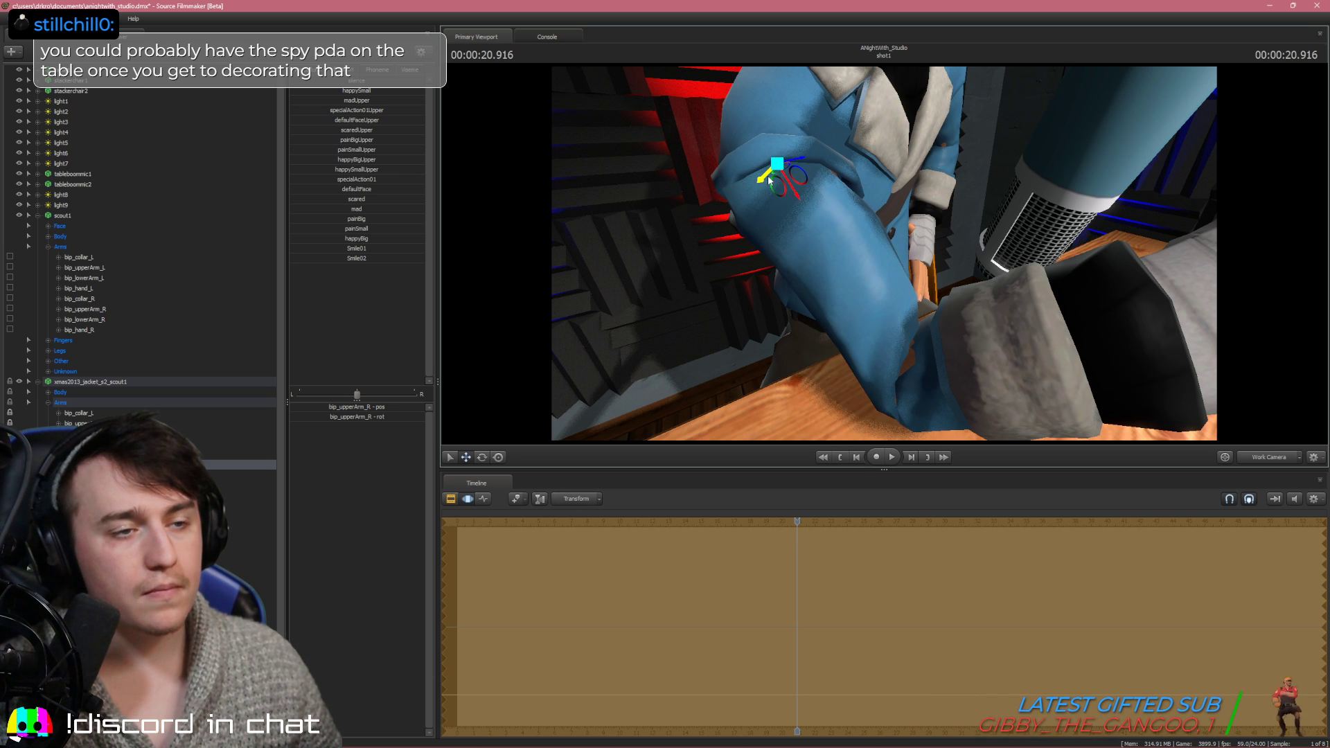
{"action": "left_click", "coordinate": [1253, 455]}
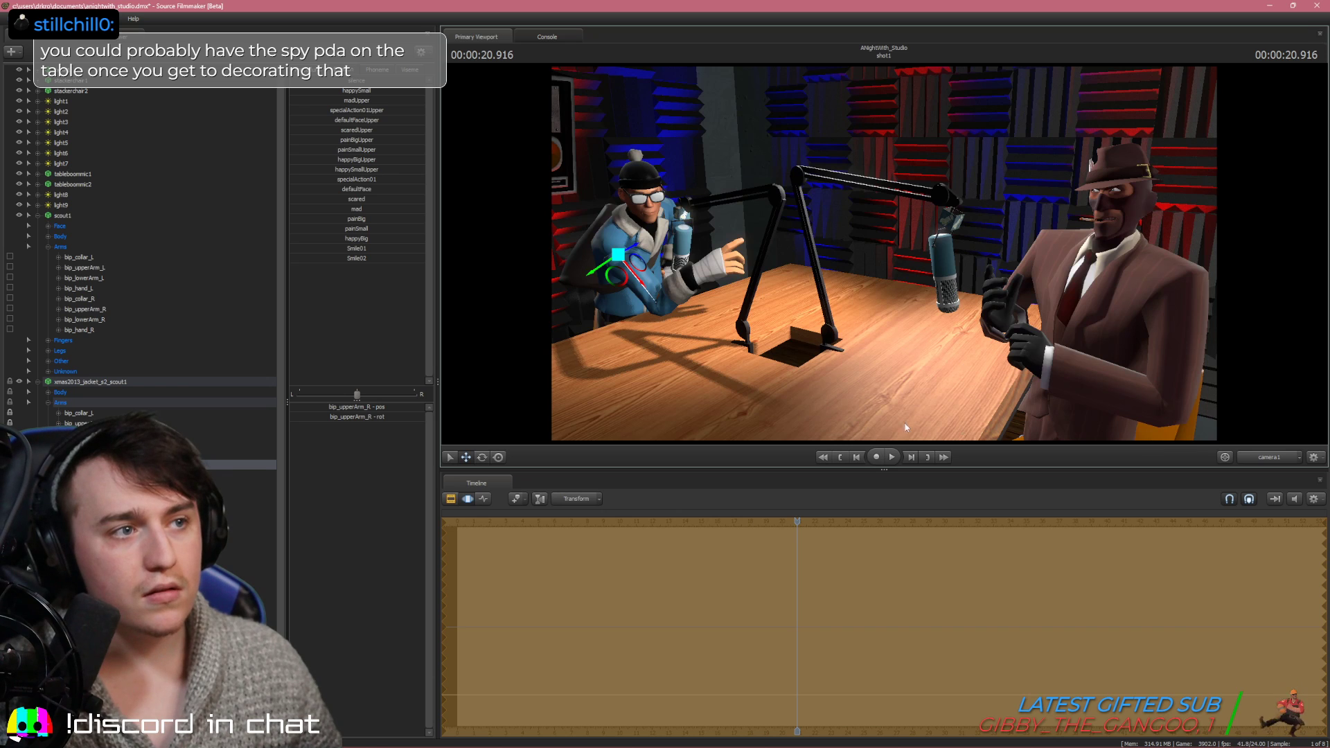
{"action": "left_click", "coordinate": [38, 383]}
{"action": "left_click", "coordinate": [371, 455]}
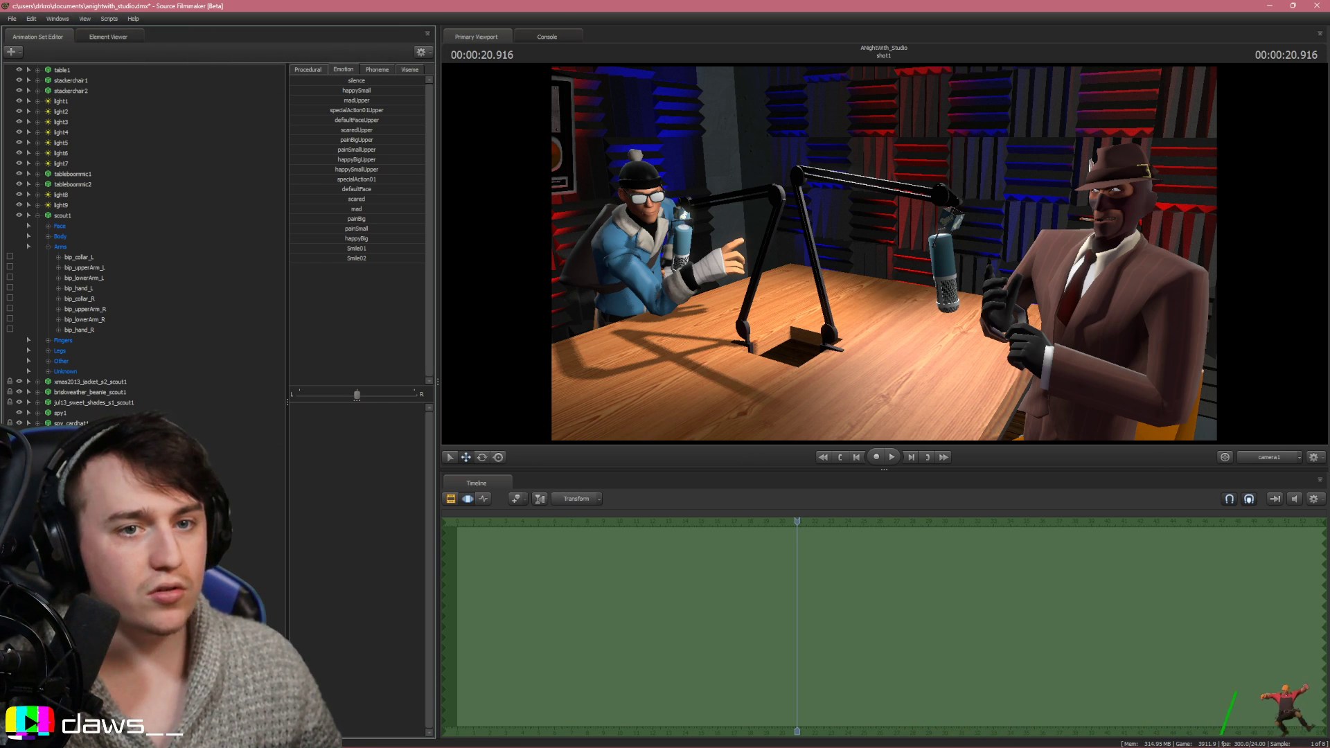
Shift the jacket's bip_lowerArm_R bone at the Scout's right elbow from the work camera, and return to the camera1 view
{"action": "left_click", "coordinate": [1268, 457]}
{"action": "left_click_drag", "start_coordinate": [893, 269], "coordinate": [893, 269]}
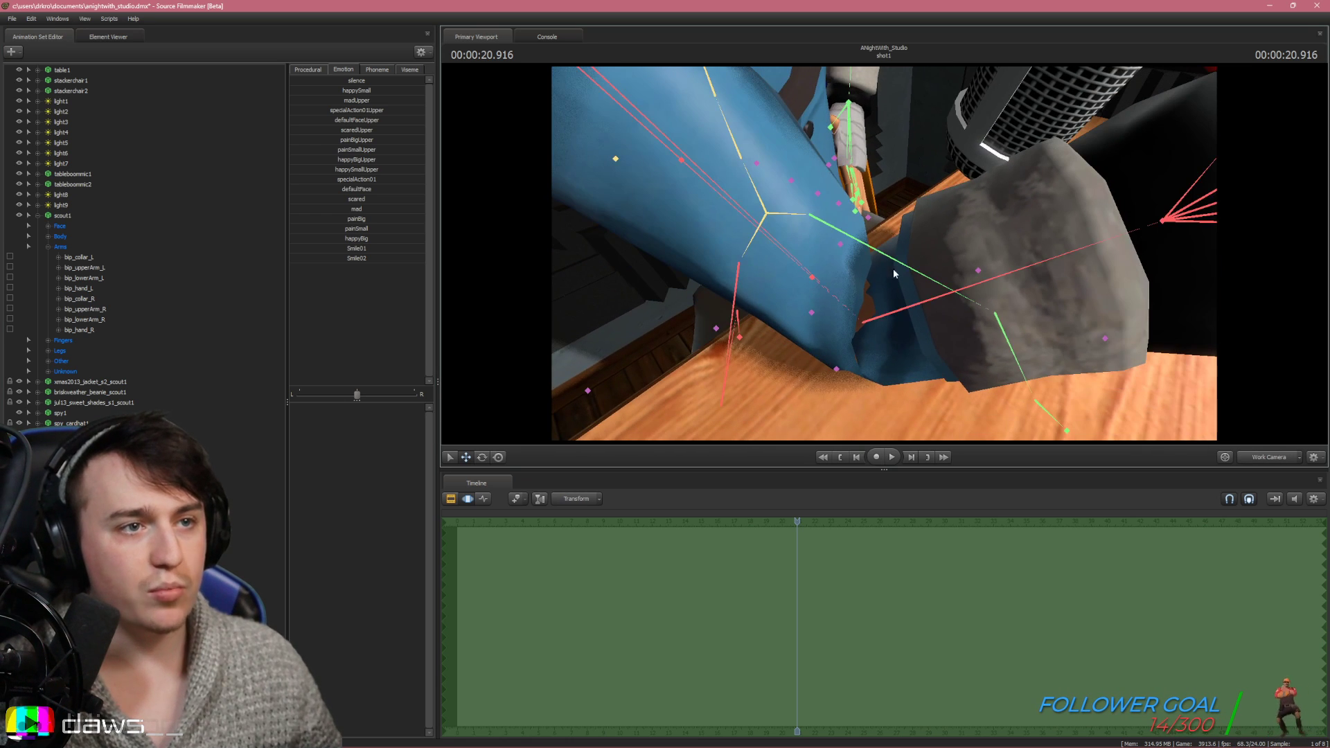
{"action": "left_click", "coordinate": [865, 317]}
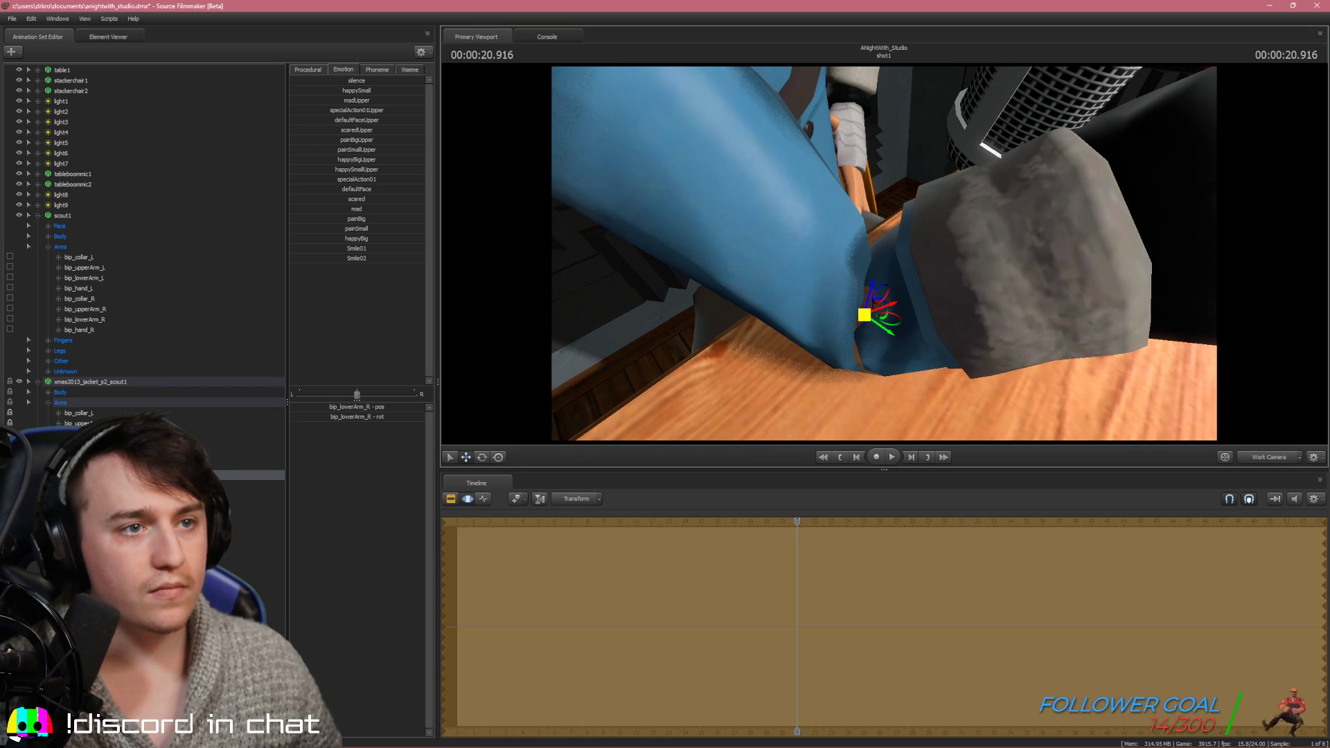
{"action": "left_click_drag", "start_coordinate": [865, 315], "coordinate": [856, 319]}
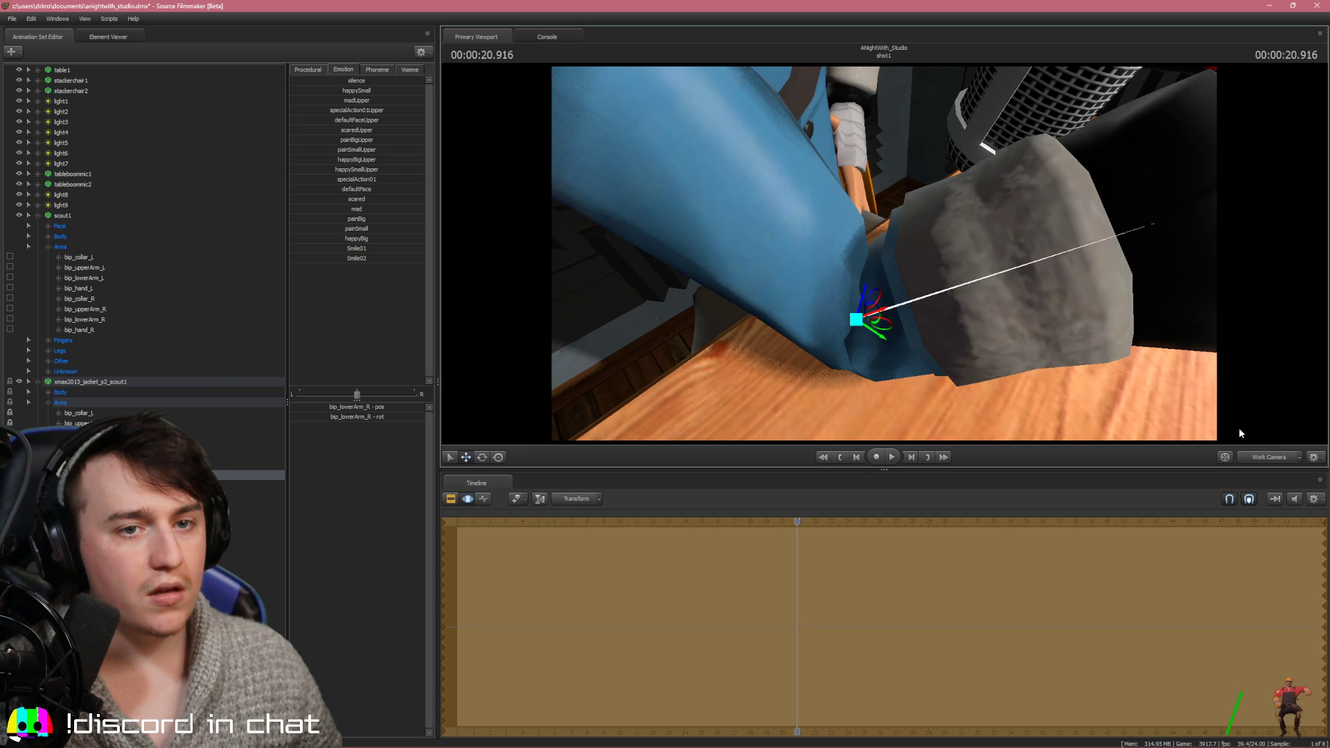
{"action": "left_click", "coordinate": [1252, 457]}
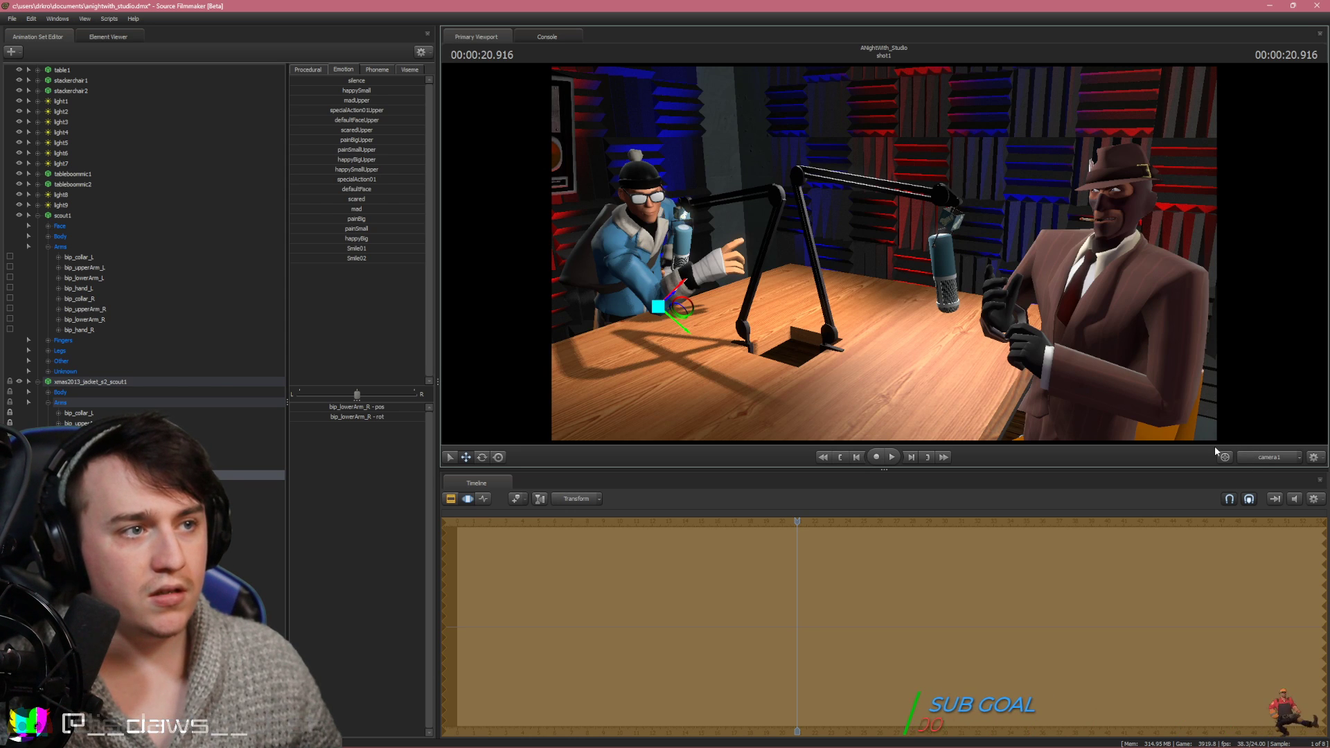
{"action": "left_click", "coordinate": [226, 448]}
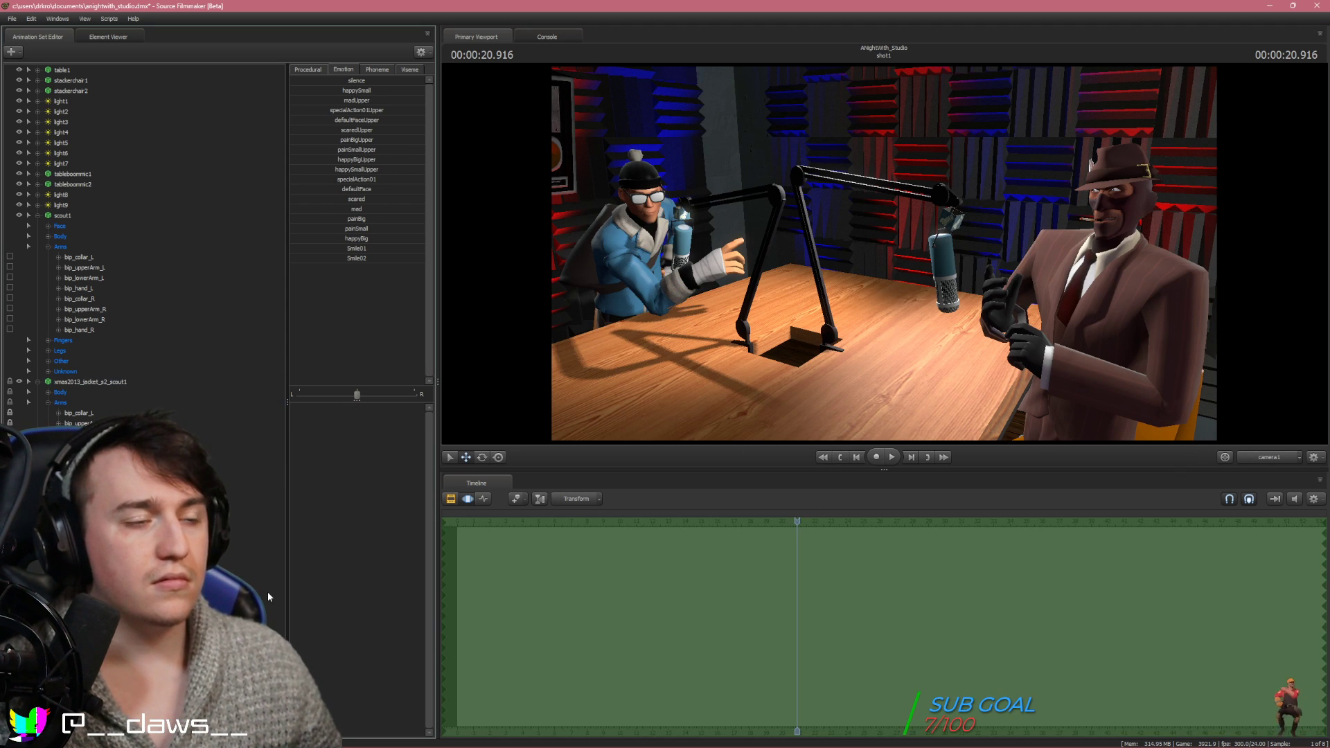
Rotate the jacket's right lower arm bone around the Scout's elbow, nudge its position, and check it from camera1
{"action": "key", "text": "ctrl"}
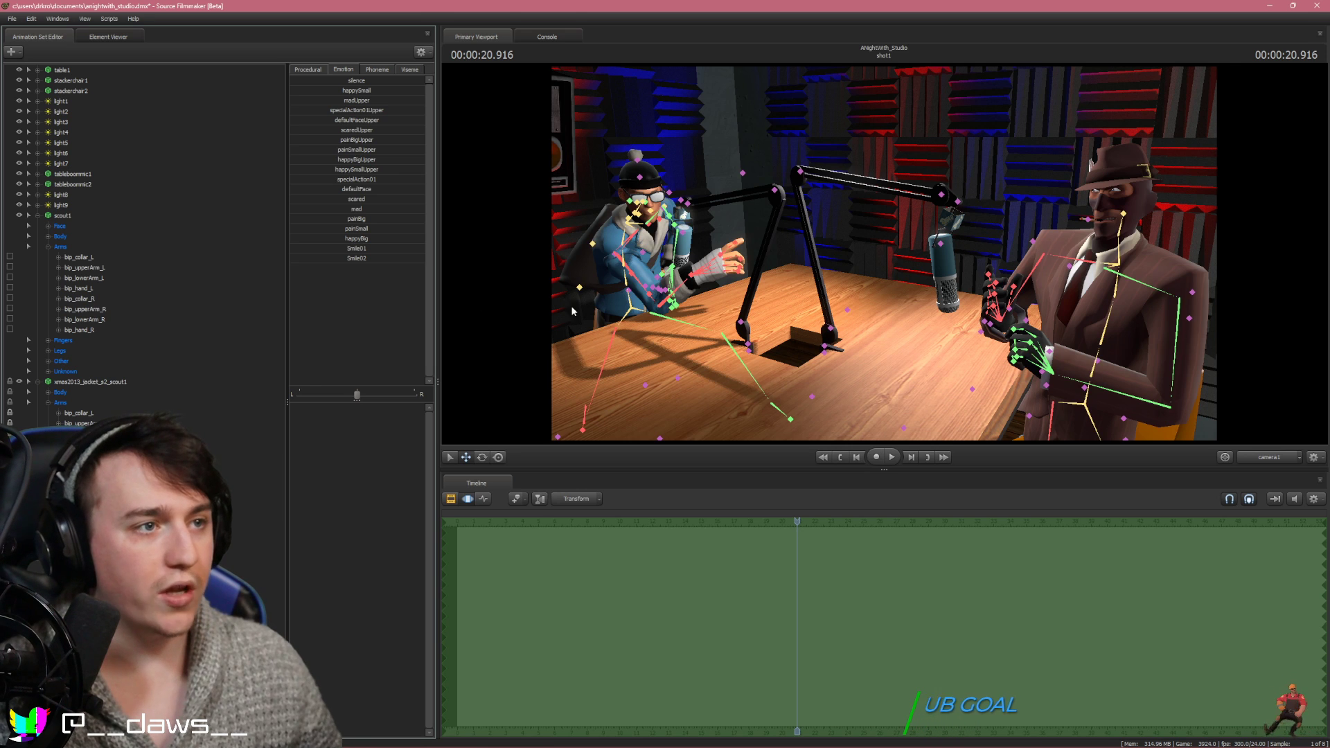
{"action": "left_click", "coordinate": [665, 305], "text": "ctrl"}
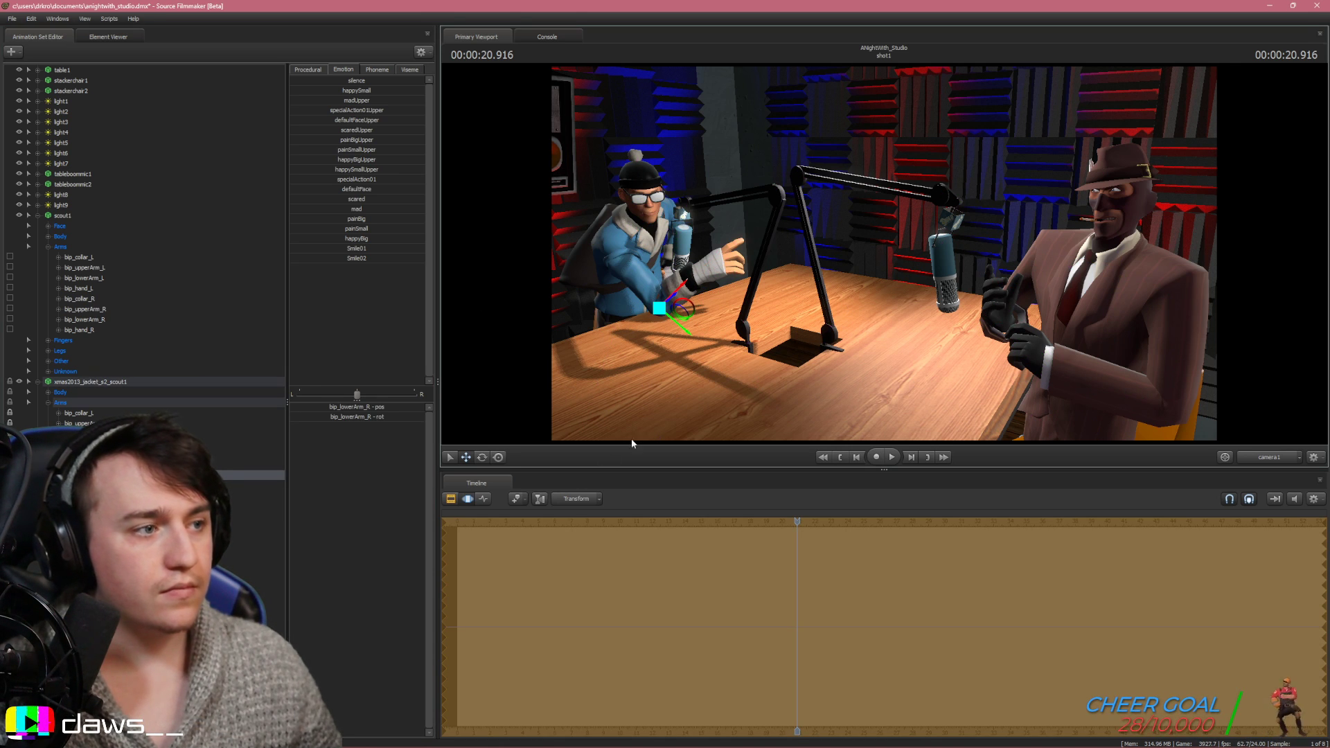
{"action": "left_click", "coordinate": [481, 459]}
{"action": "key", "text": "F4"}
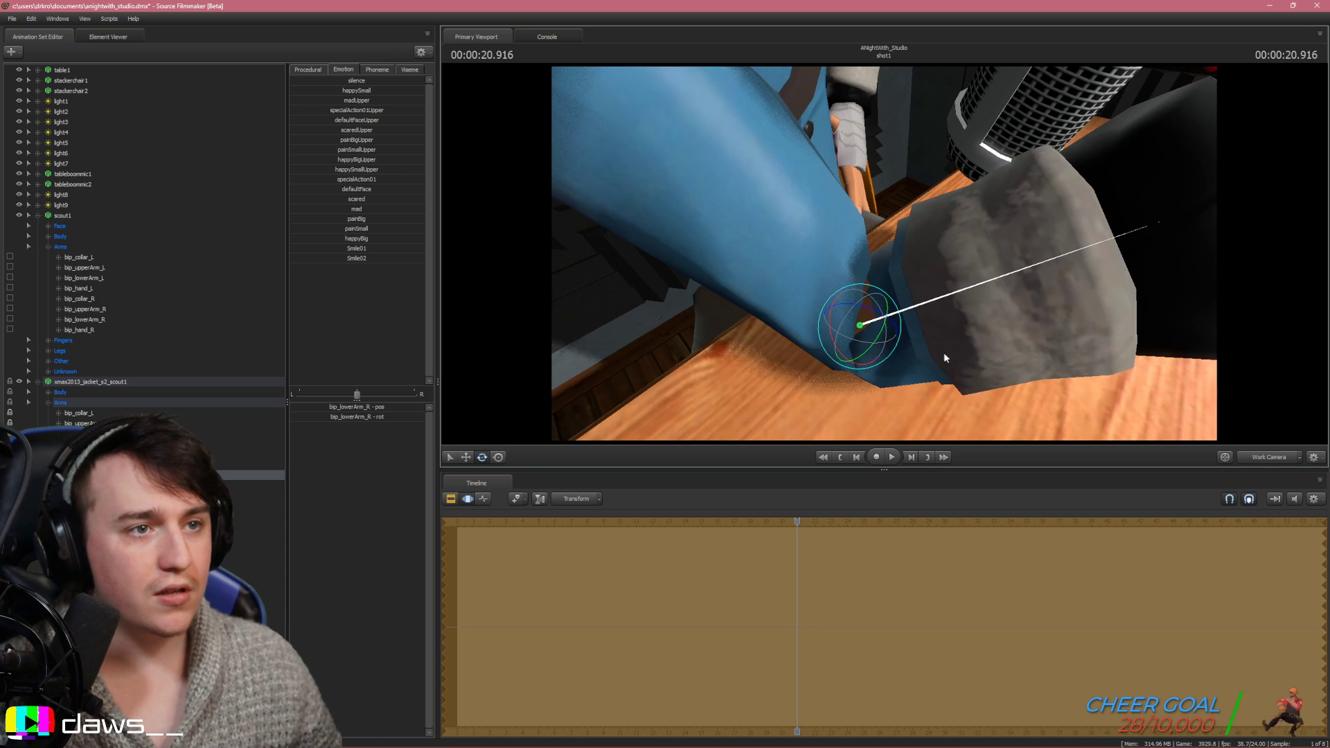
{"action": "left_click_drag", "start_coordinate": [832, 309], "coordinate": [868, 336]}
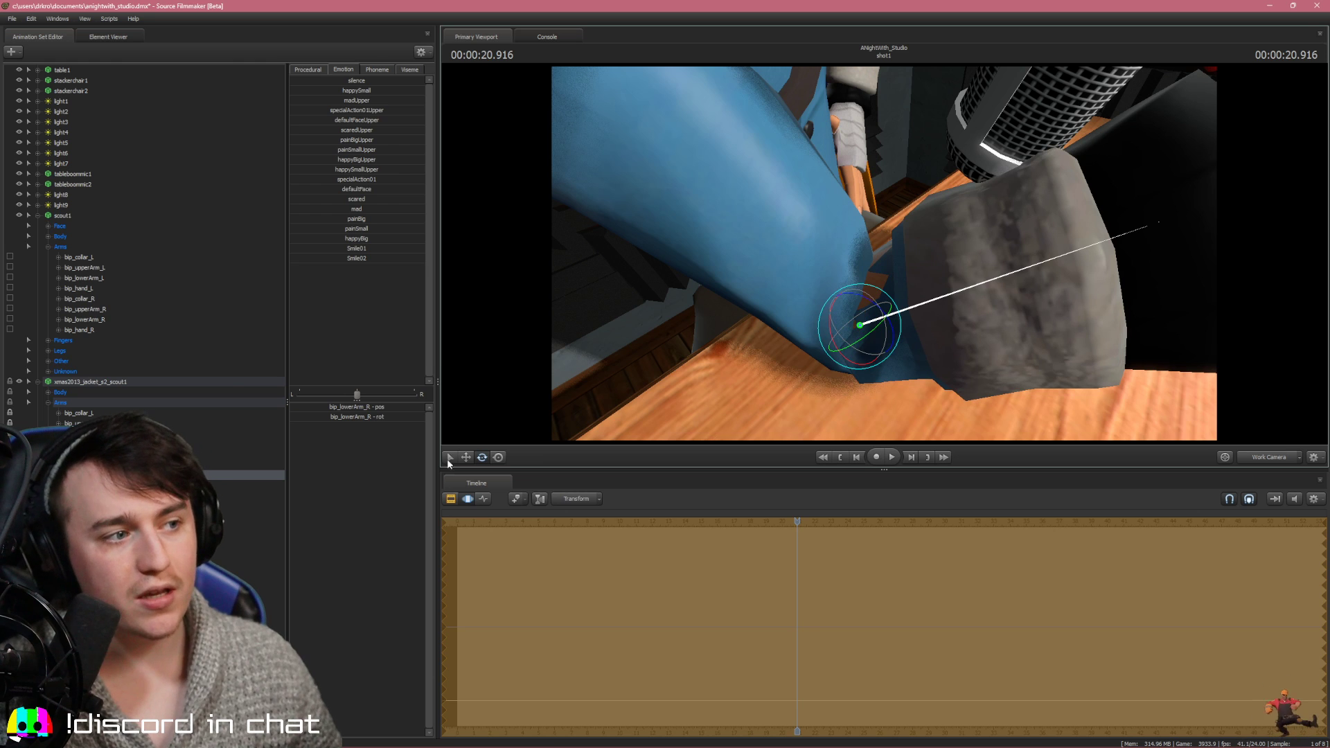
{"action": "left_click", "coordinate": [465, 457]}
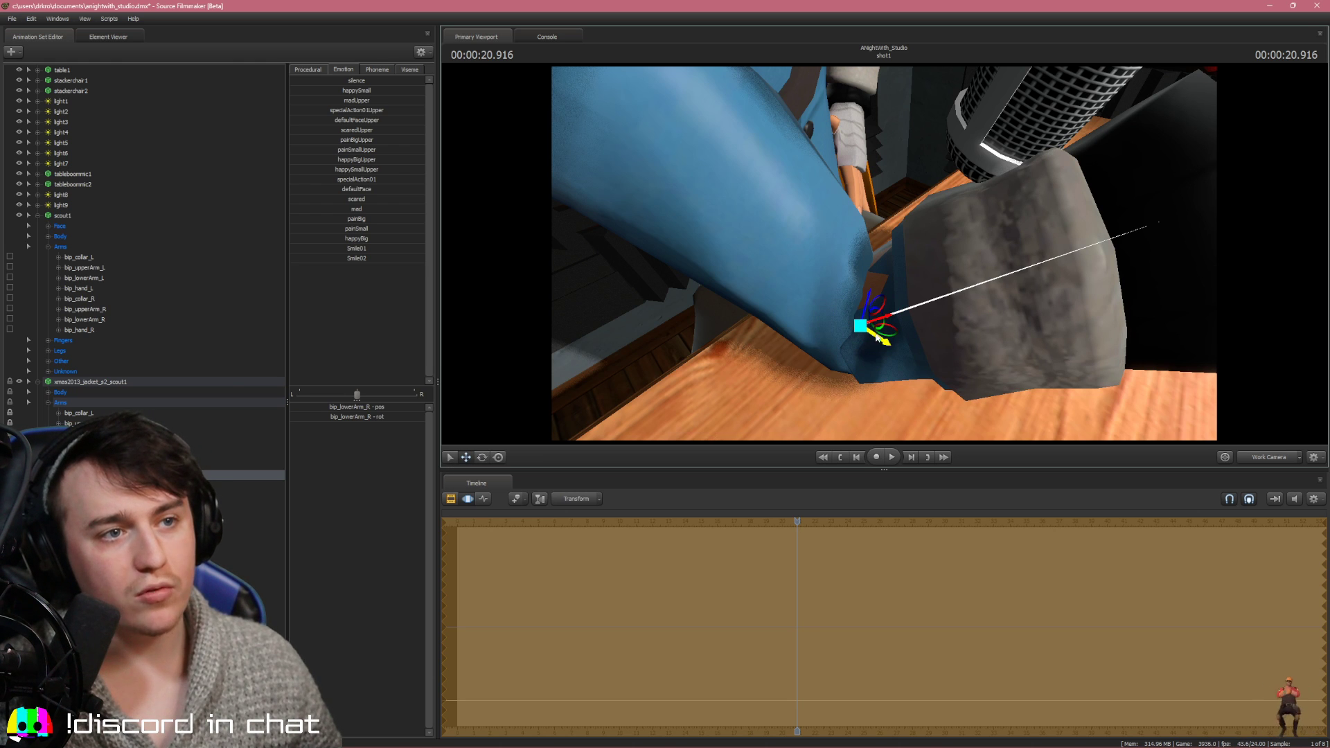
{"action": "left_click_drag", "start_coordinate": [876, 337], "coordinate": [878, 334]}
{"action": "left_click", "coordinate": [1277, 458]}
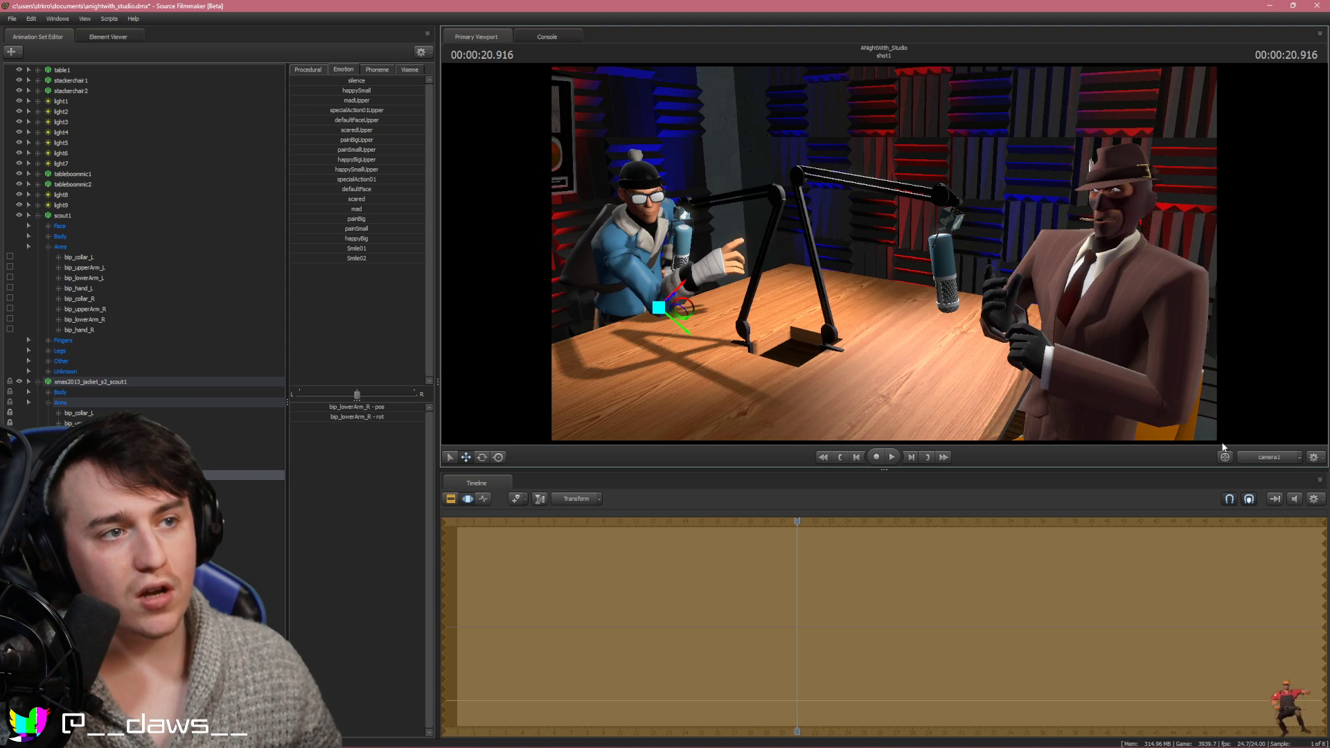
Collapse the expanded character groups and start adding a new model, filtering the model browser for "sentry"
{"action": "left_click", "coordinate": [273, 604]}
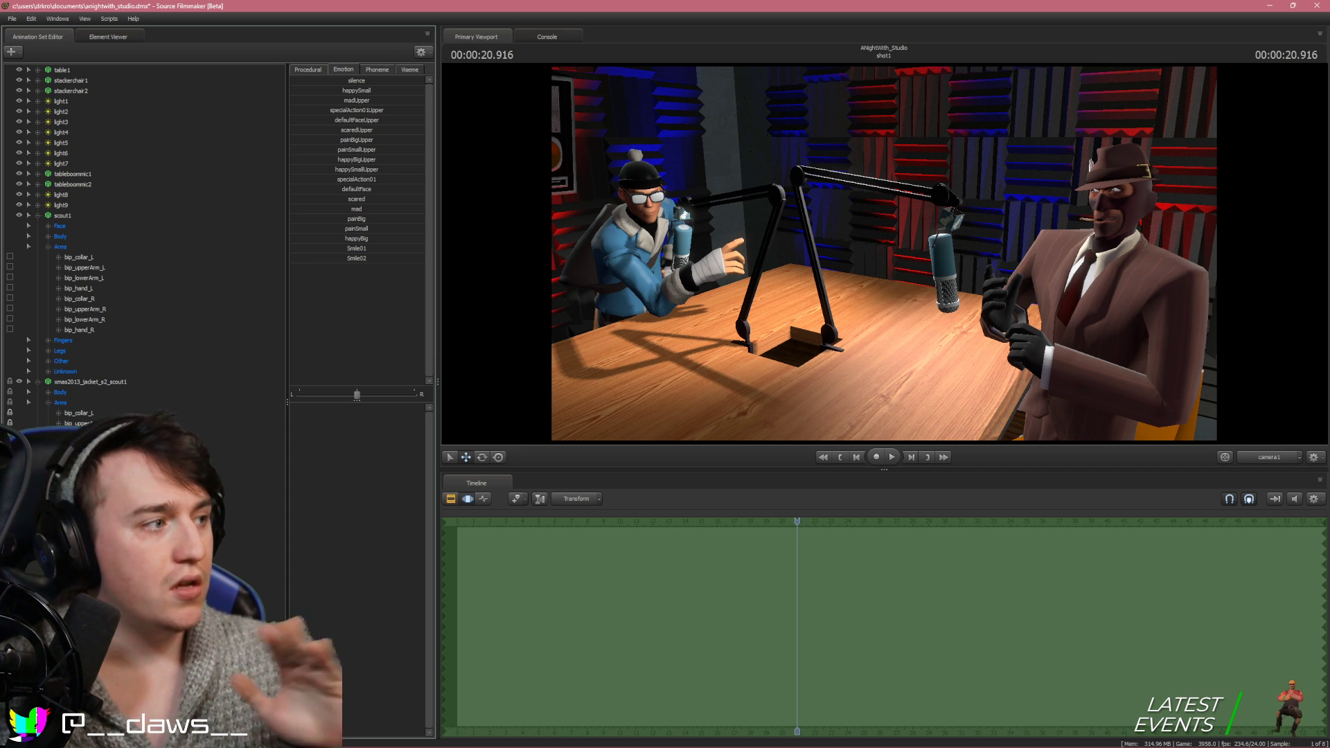
{"action": "left_click", "coordinate": [38, 215]}
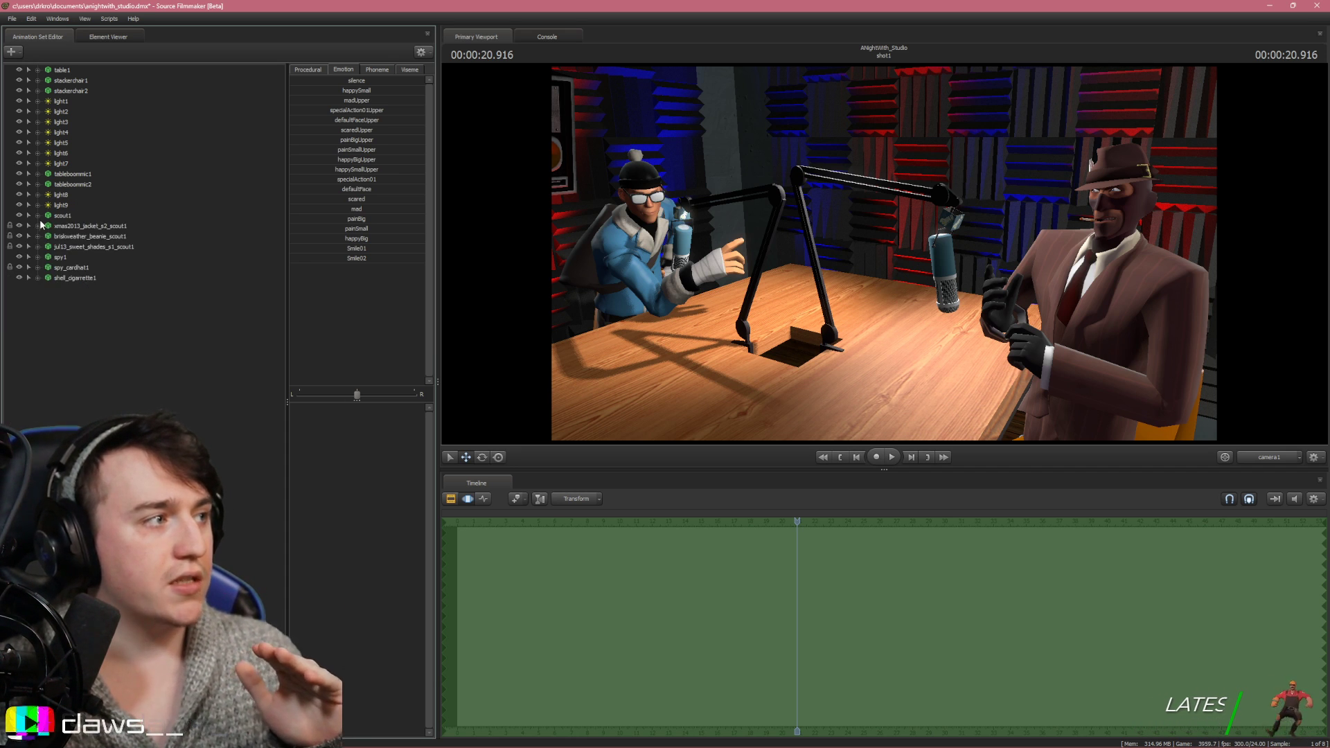
{"action": "right_click", "coordinate": [143, 380]}
{"action": "left_click", "coordinate": [242, 404]}
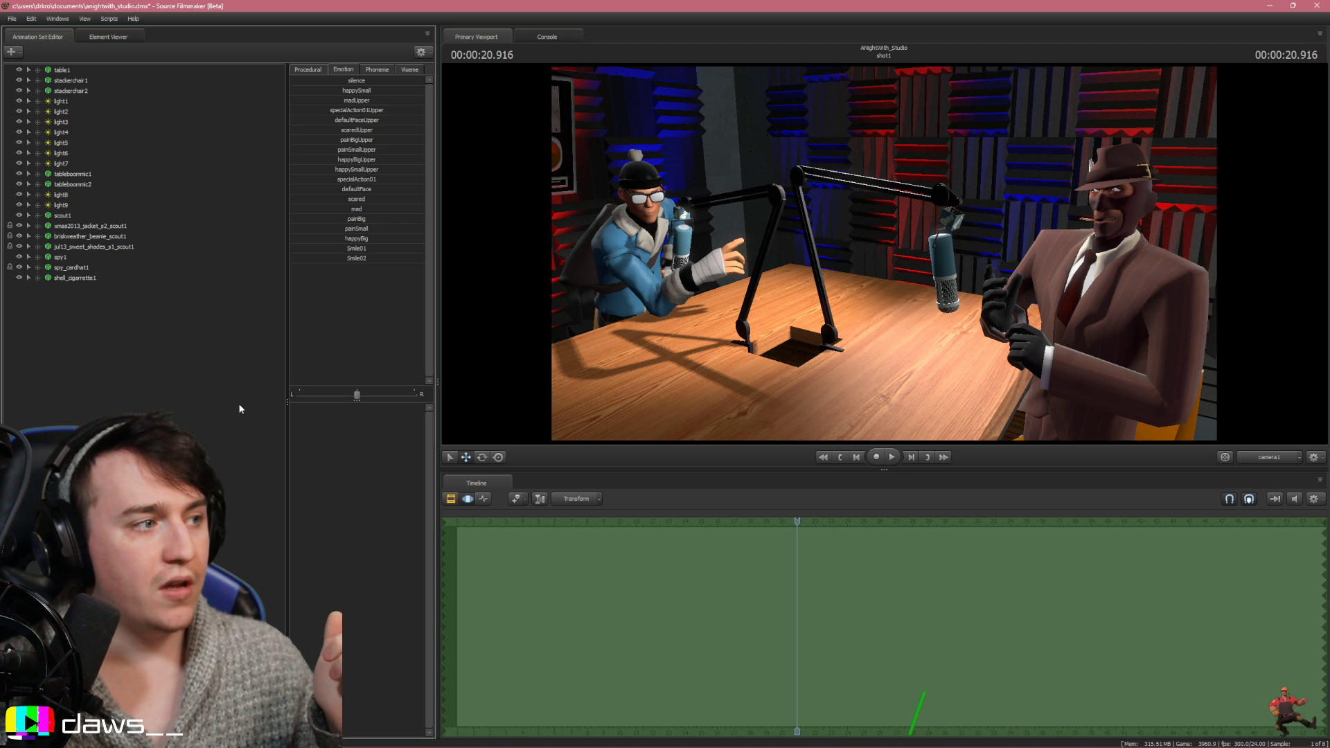
{"action": "type", "text": "sentry"}
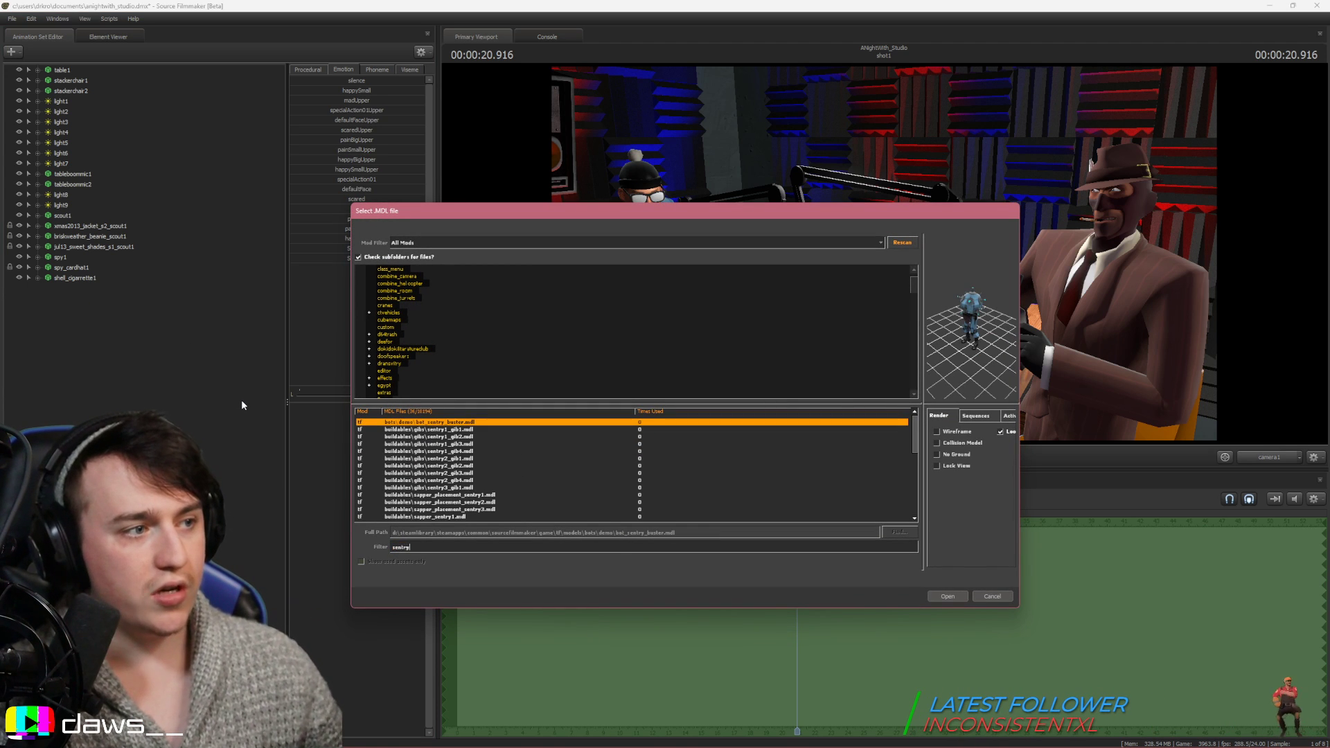
Browse the filtered sentry models and add buildables\sentry1.mdl to the scene
{"action": "key", "text": "Down"}
{"action": "key", "text": "Down"}
{"action": "key", "text": "Down"}
{"action": "key", "text": "Down"}
{"action": "key", "text": "Down"}
{"action": "key", "text": "Down"}
{"action": "key", "text": "Down"}
{"action": "key", "text": "Down"}
{"action": "key", "text": "Down"}
{"action": "key", "text": "Down"}
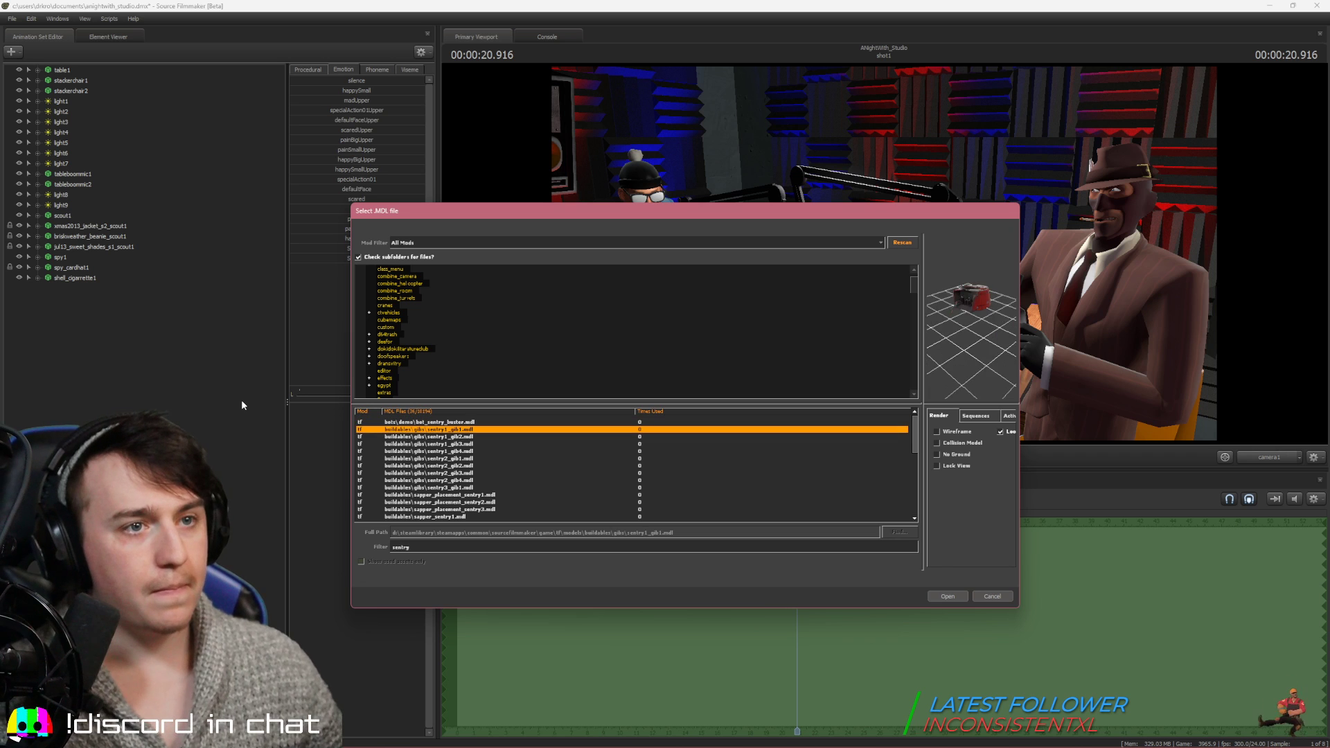
{"action": "key", "text": "Down"}
{"action": "key", "text": "Down"}
{"action": "key", "text": "Down"}
{"action": "key", "text": "Down"}
{"action": "key", "text": "Down"}
{"action": "key", "text": "Down"}
{"action": "key", "text": "Down"}
{"action": "key", "text": "Down"}
{"action": "key", "text": "Down"}
{"action": "key", "text": "Down"}
{"action": "key", "text": "Down"}
{"action": "key", "text": "Down"}
{"action": "key", "text": "Down"}
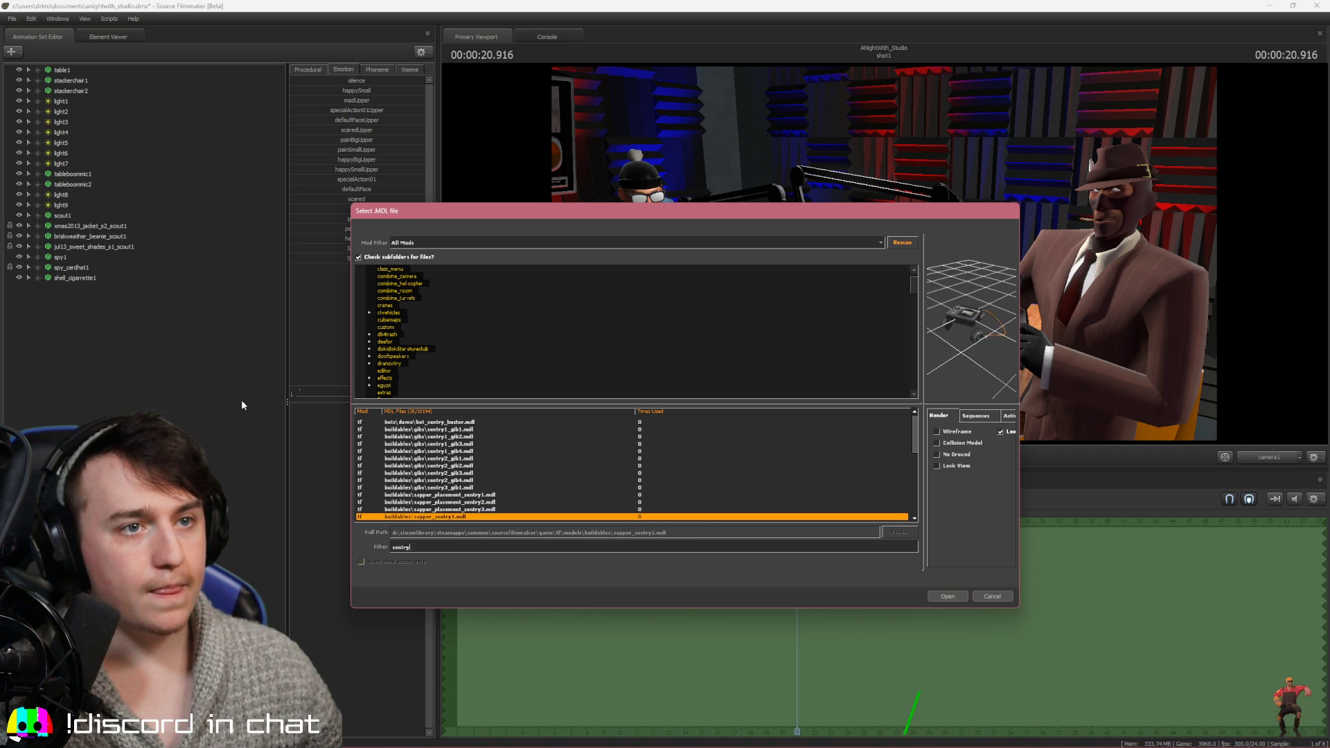
{"action": "key", "text": "Down"}
{"action": "key", "text": "Up"}
{"action": "key", "text": "Up"}
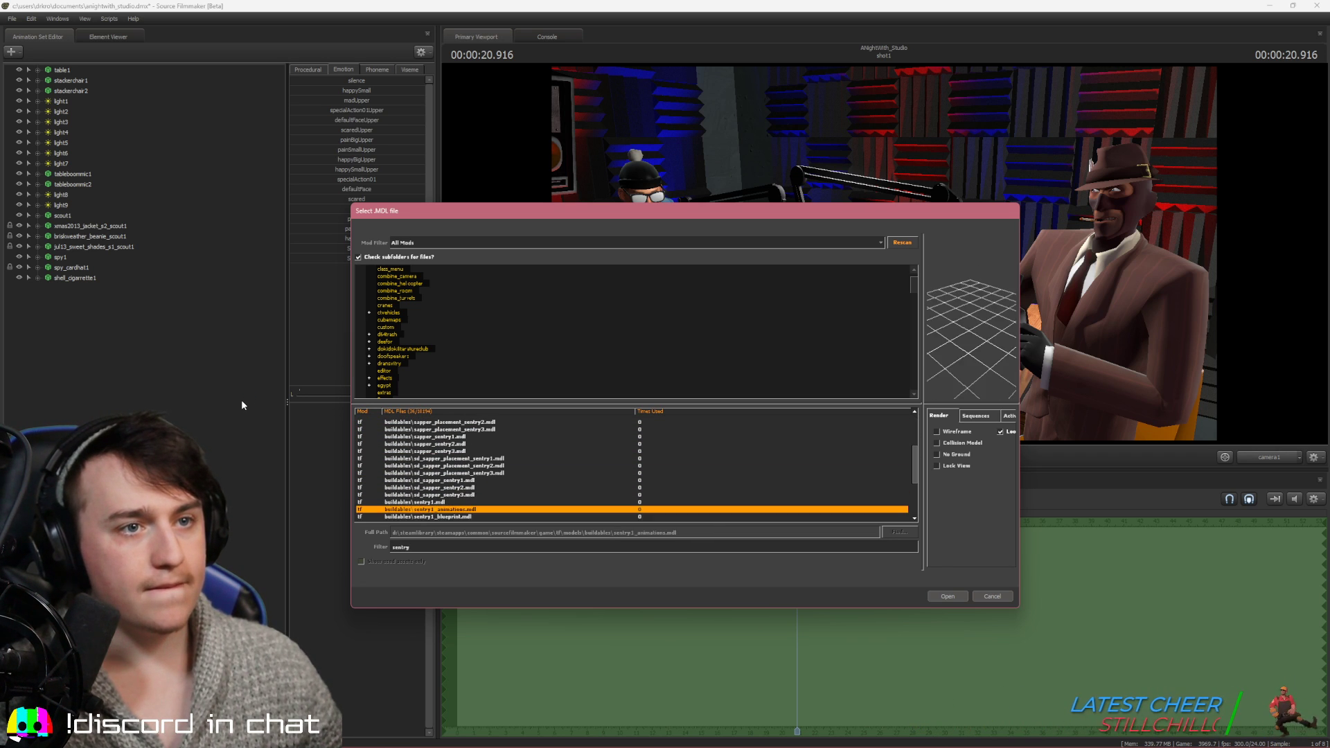
{"action": "key", "text": "Return"}
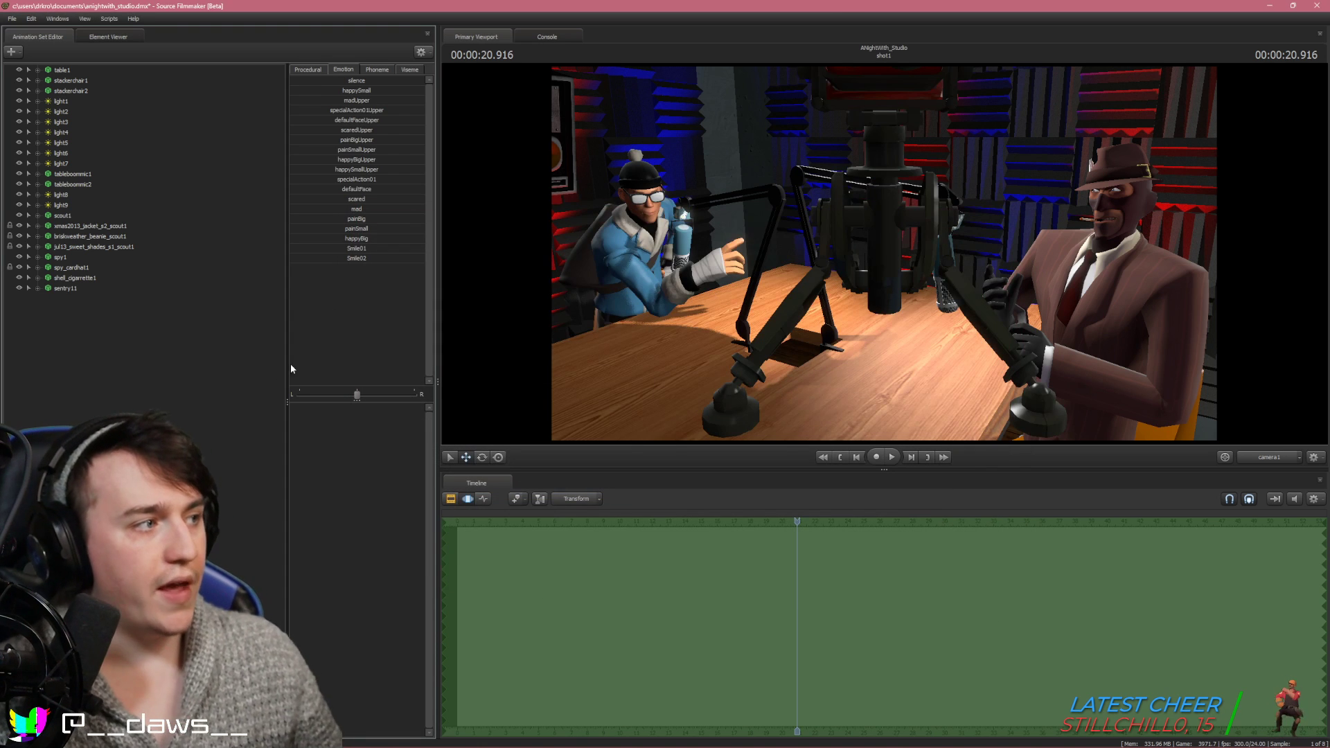
Add a scale control to the sentry model
{"action": "right_click", "coordinate": [70, 288]}
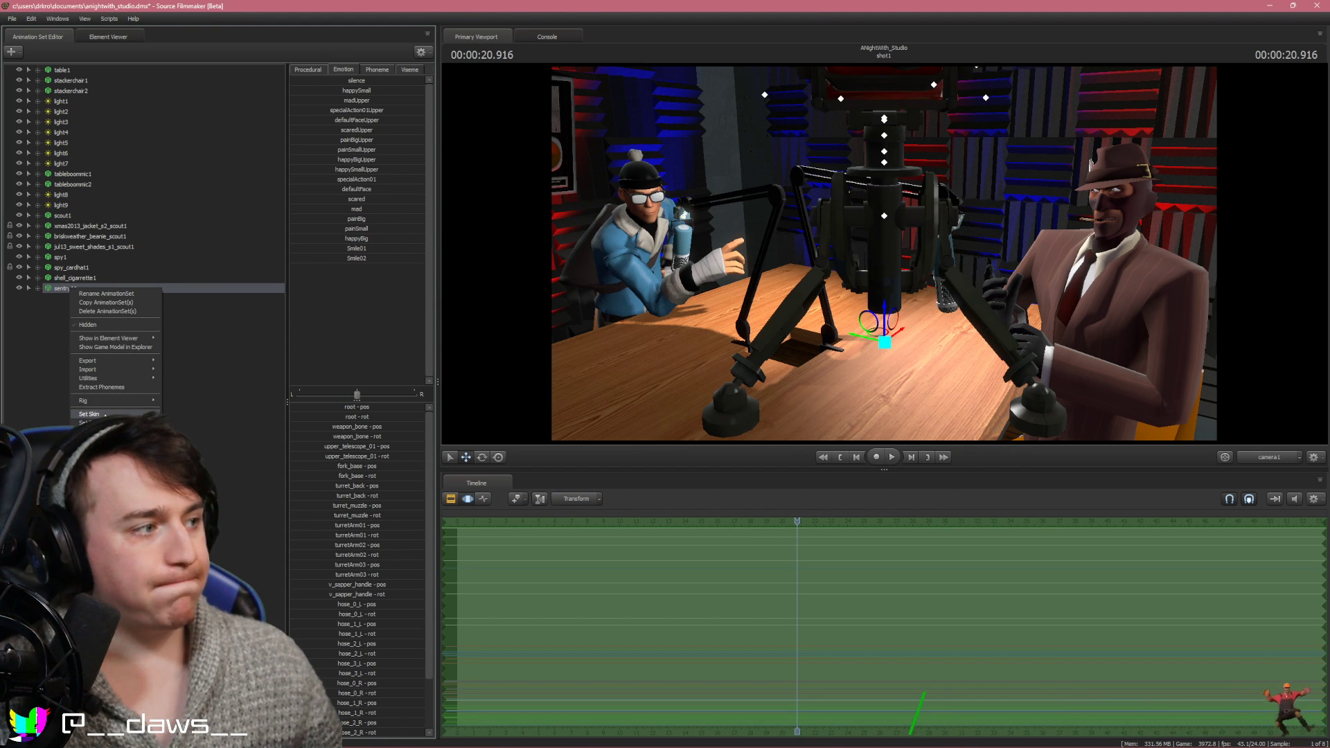
{"action": "mouse_move", "coordinate": [141, 380]}
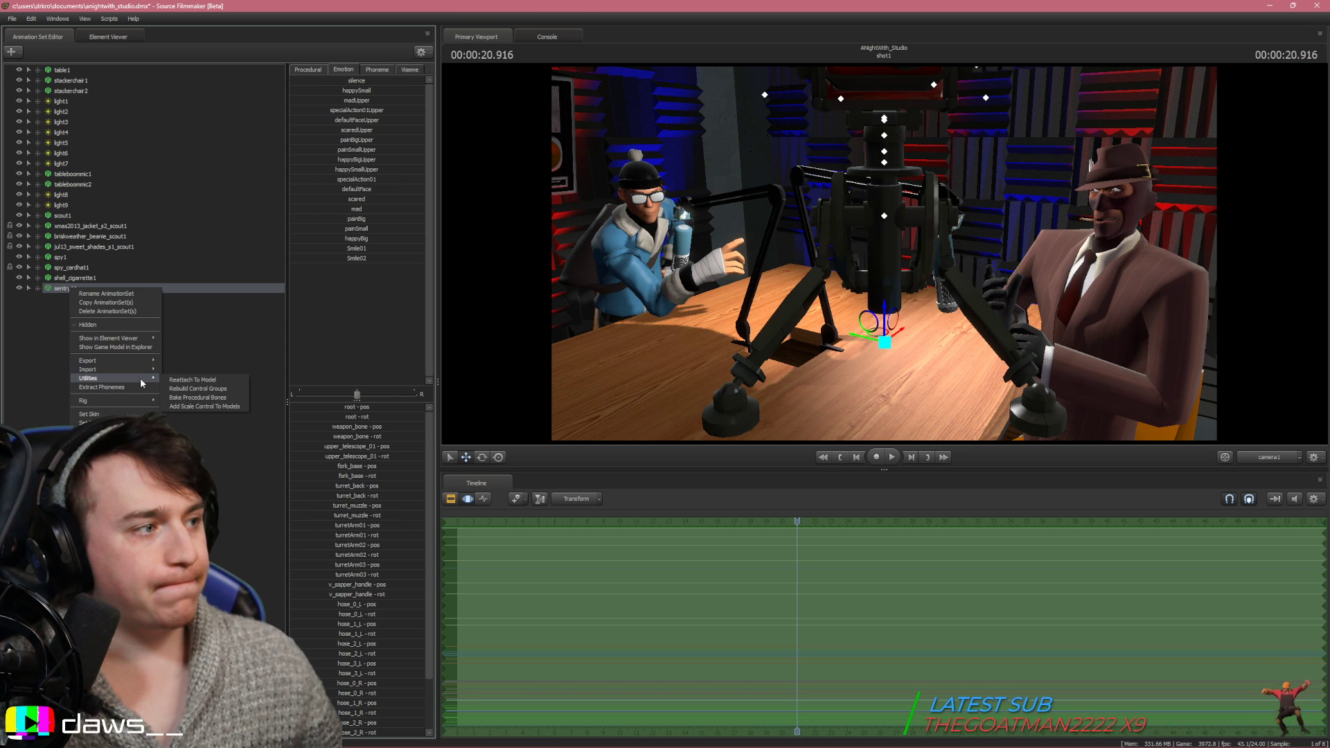
{"action": "left_click", "coordinate": [191, 406]}
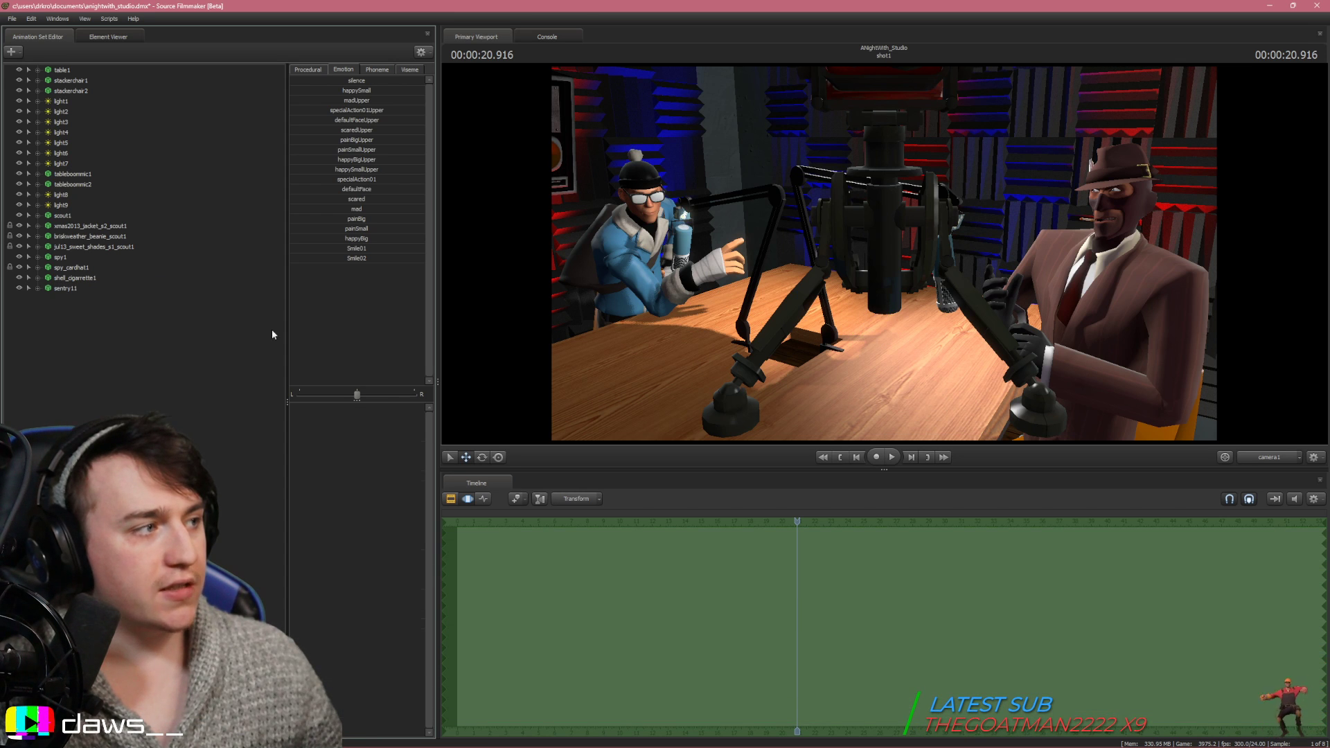
Switch the sentry to its blue skin and shrink it to a miniature on the table using rootTransform_scale
{"action": "left_click", "coordinate": [76, 290]}
{"action": "right_click", "coordinate": [76, 291]}
{"action": "mouse_move", "coordinate": [139, 404]}
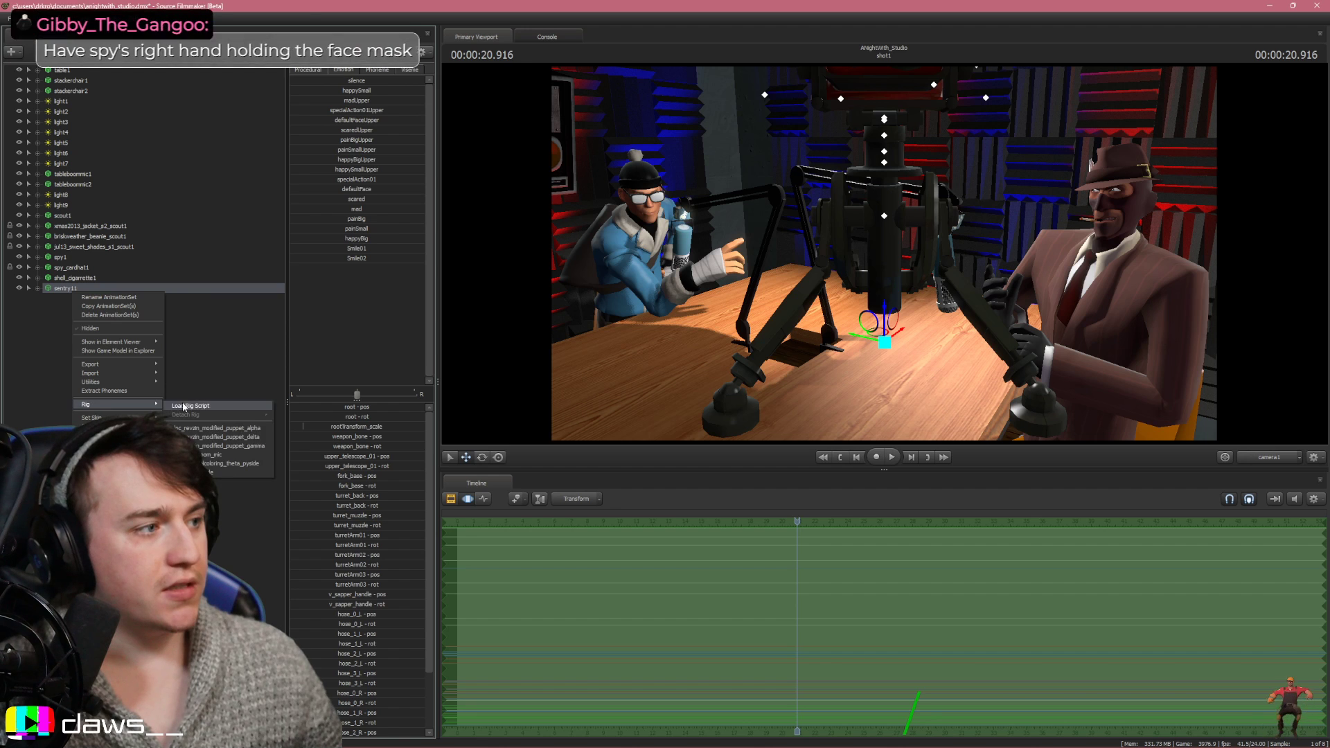
{"action": "left_click", "coordinate": [175, 426]}
{"action": "right_click", "coordinate": [63, 289]}
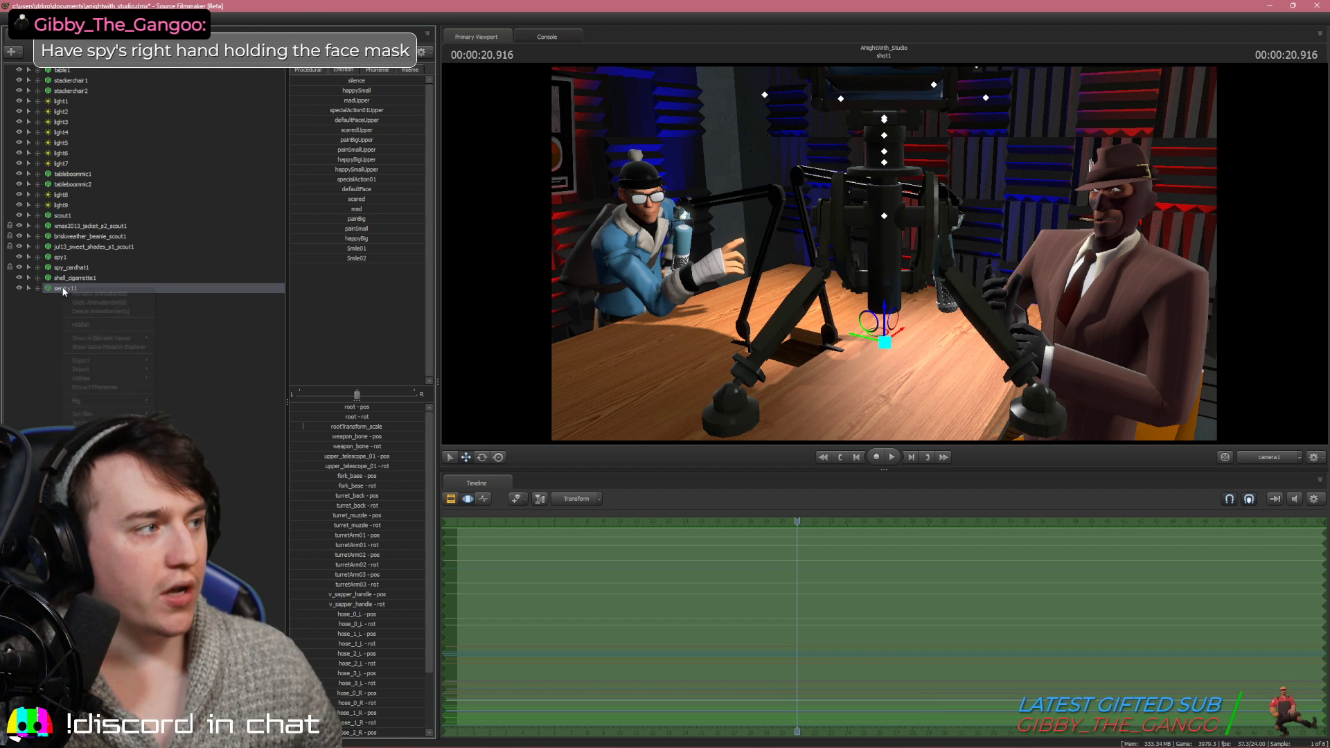
{"action": "left_click", "coordinate": [97, 436]}
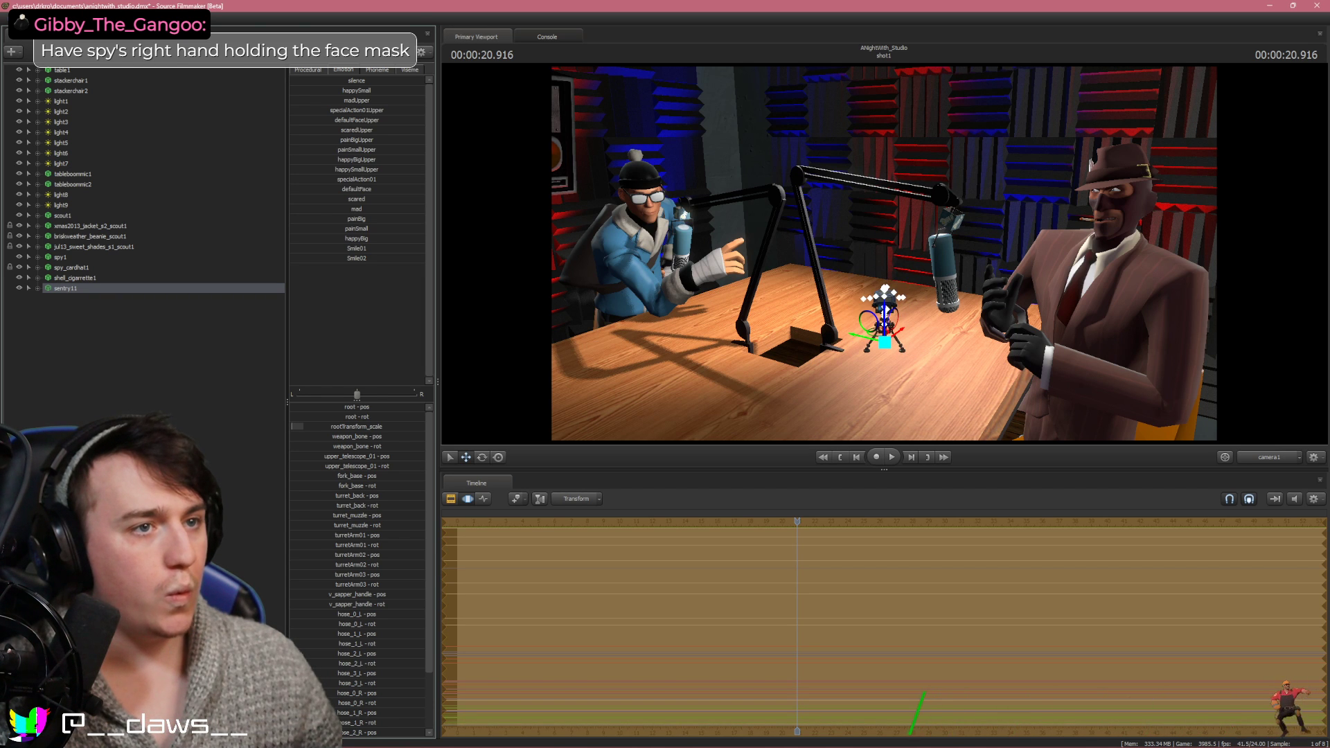
Move the miniature sentry on the tabletop near the Spy's microphone, rotate it, and check the placement from camera1
{"action": "left_click", "coordinate": [1276, 465]}
{"action": "left_click_drag", "start_coordinate": [884, 277], "coordinate": [925, 271]}
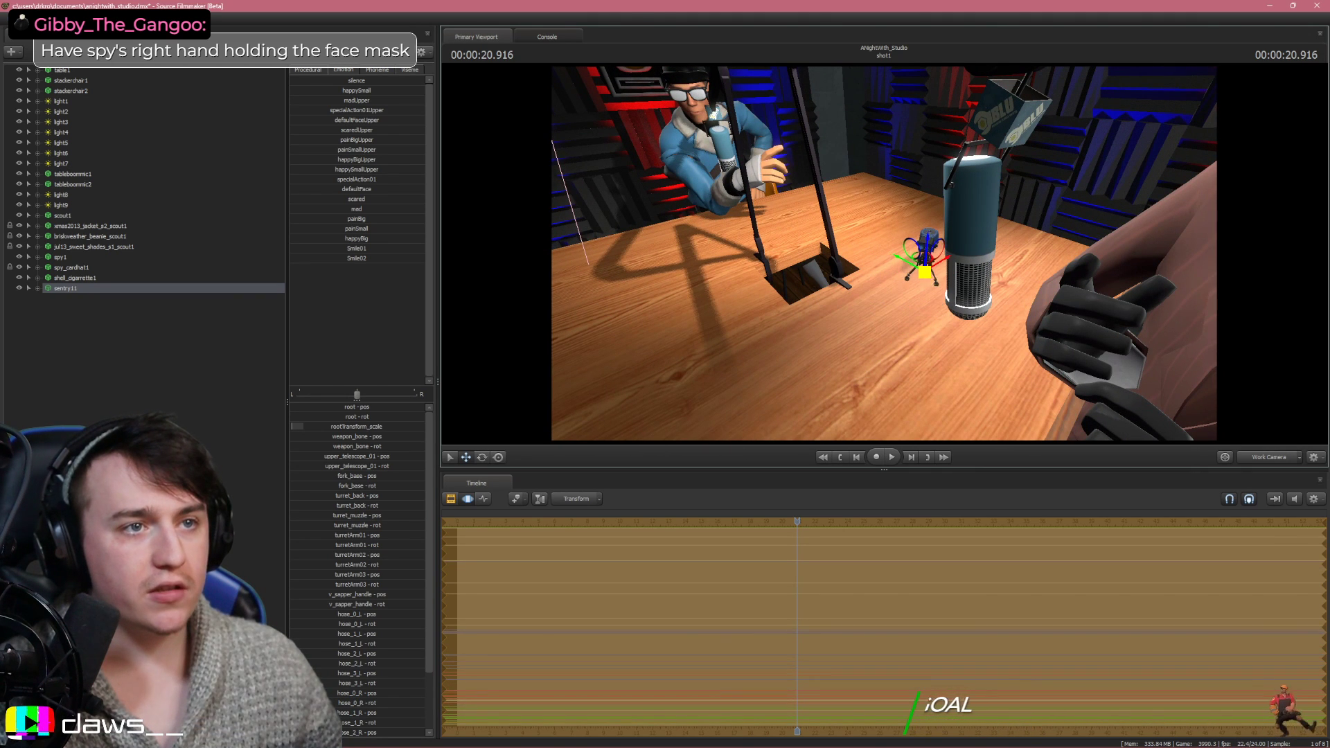
{"action": "left_click", "coordinate": [1271, 457]}
{"action": "left_click_drag", "start_coordinate": [903, 340], "coordinate": [825, 316]}
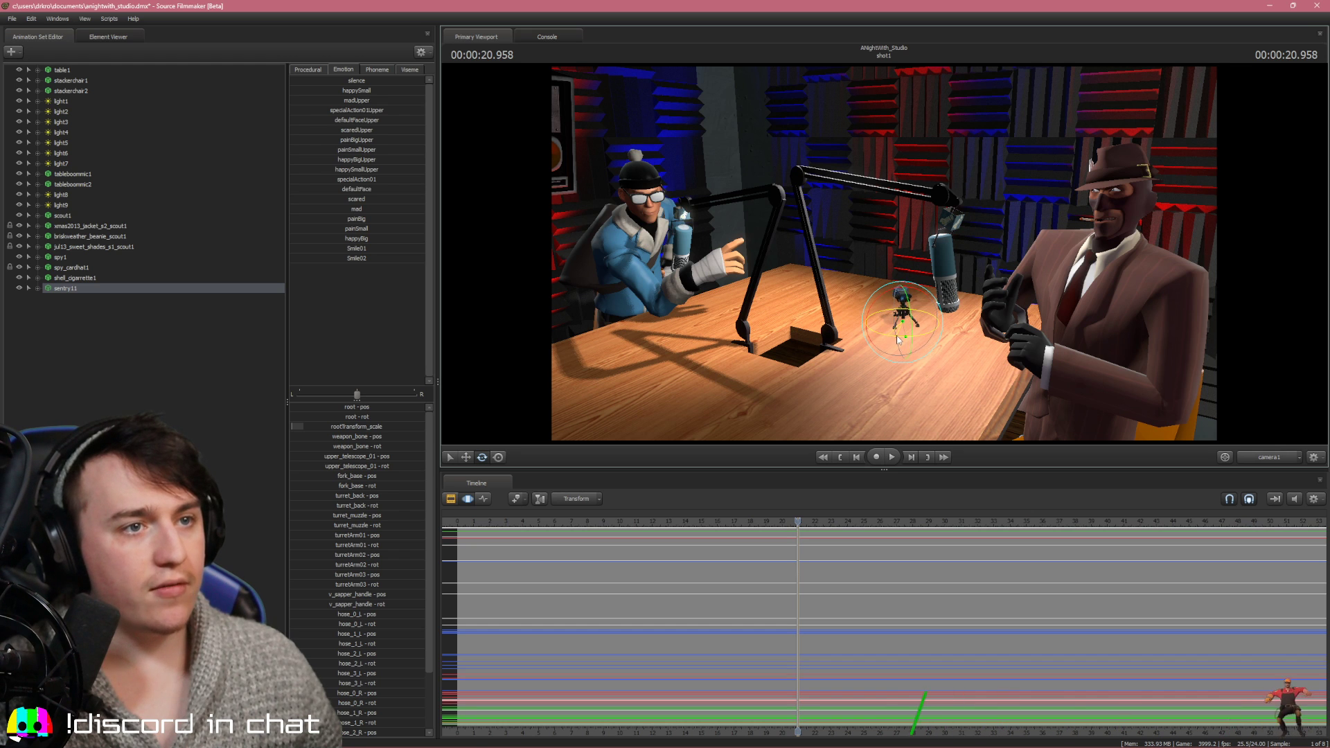
Inspect the miniature sentry up close from the work camera, selecting its turretArm03 and turret_muzzle bones
{"action": "left_click", "coordinate": [1272, 458]}
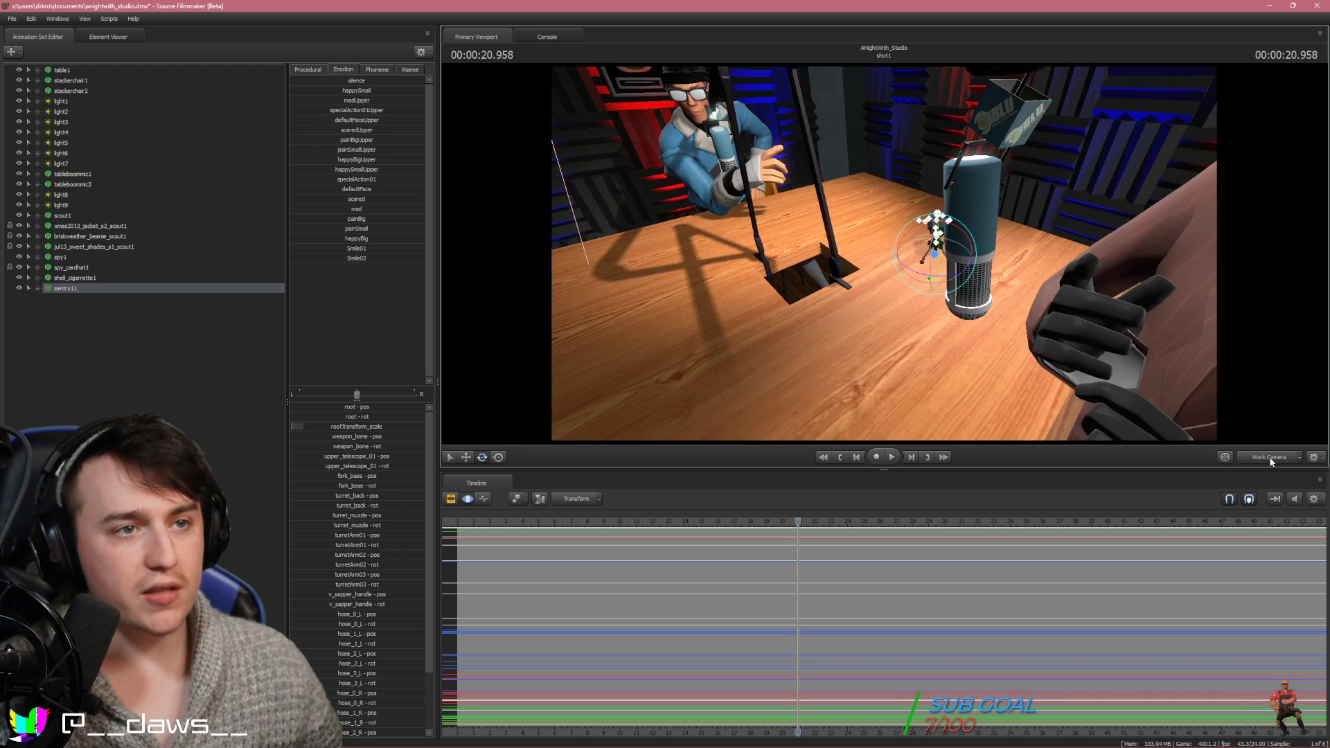
{"action": "key", "text": "w"}
{"action": "left_click_drag", "start_coordinate": [883, 254], "coordinate": [884, 253]}
{"action": "mouse_move", "coordinate": [881, 242]}
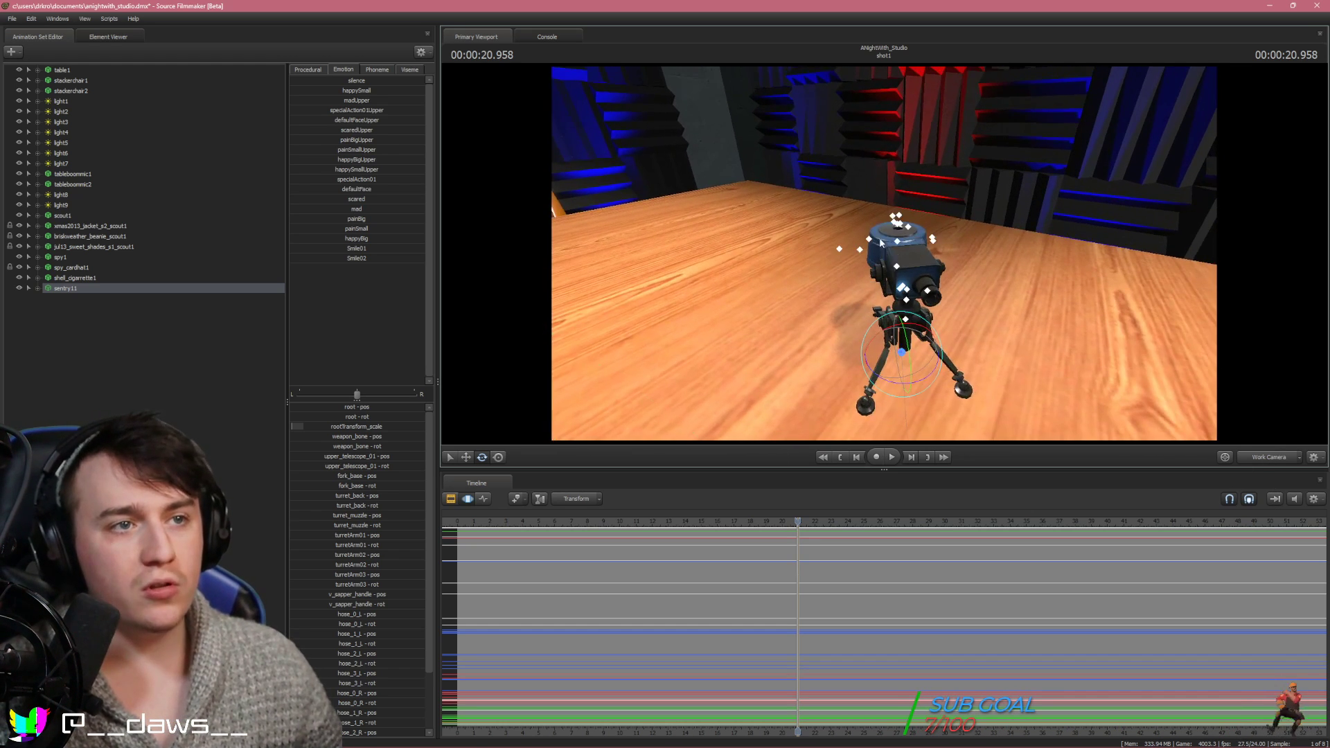
{"action": "left_click", "coordinate": [897, 266]}
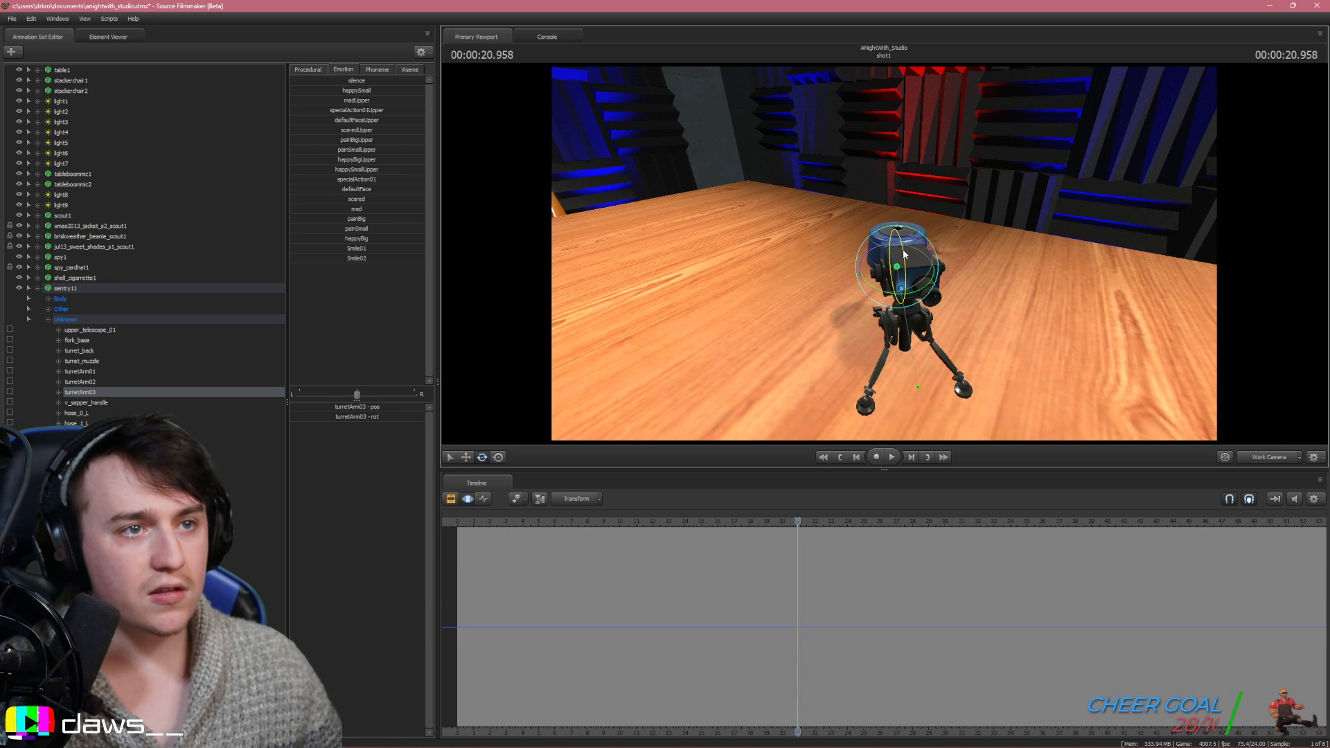
{"action": "left_click", "coordinate": [927, 291]}
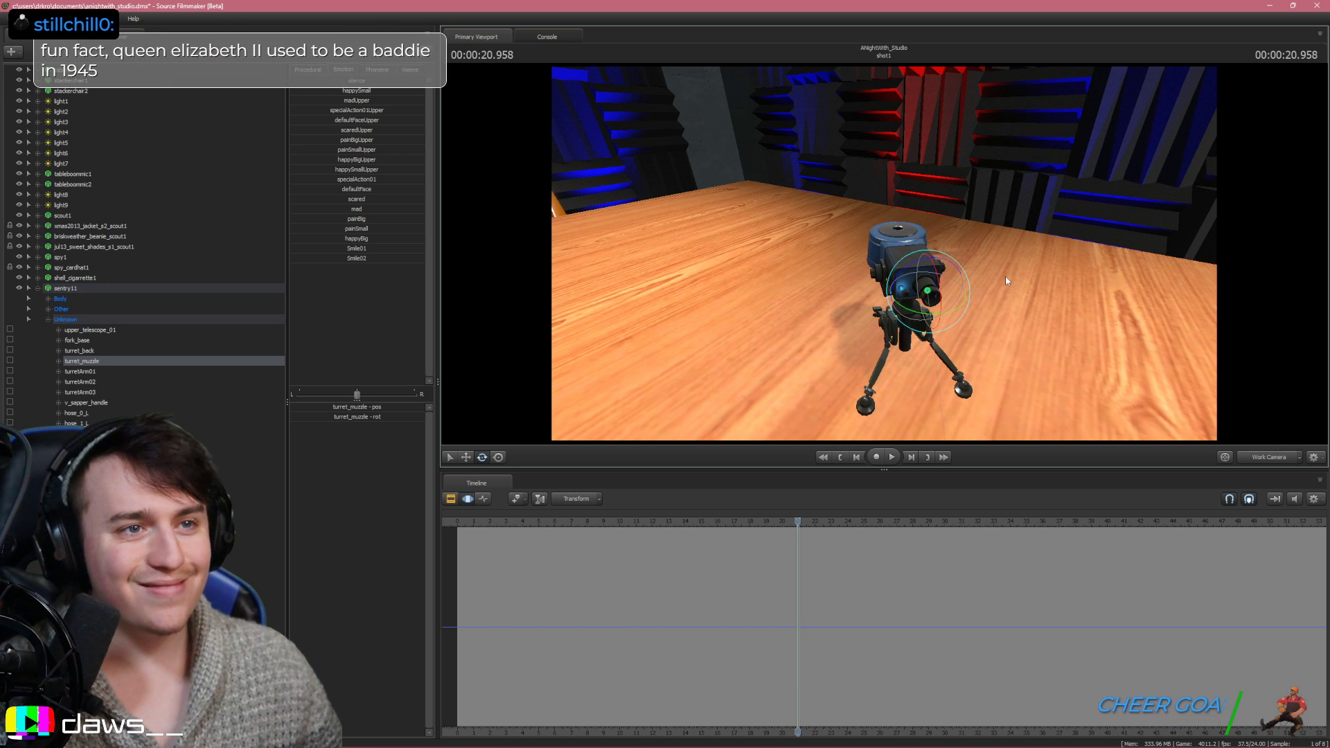
{"action": "key", "text": "w"}
{"action": "left_click_drag", "start_coordinate": [1020, 273], "coordinate": [1060, 260]}
{"action": "key", "text": "s"}
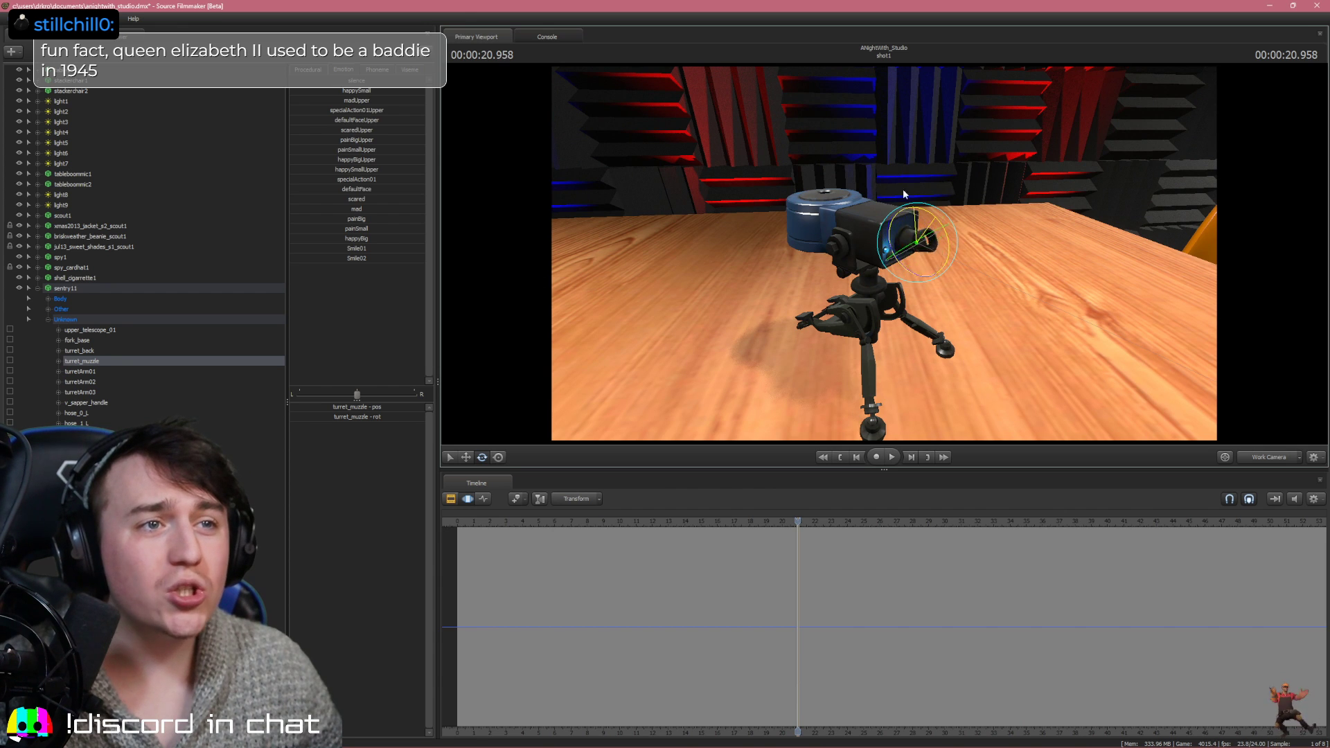
Find the bone that controls the sentry's head and rotate fork_base to tilt the gun downward
{"action": "left_click_drag", "start_coordinate": [873, 199], "coordinate": [954, 252]}
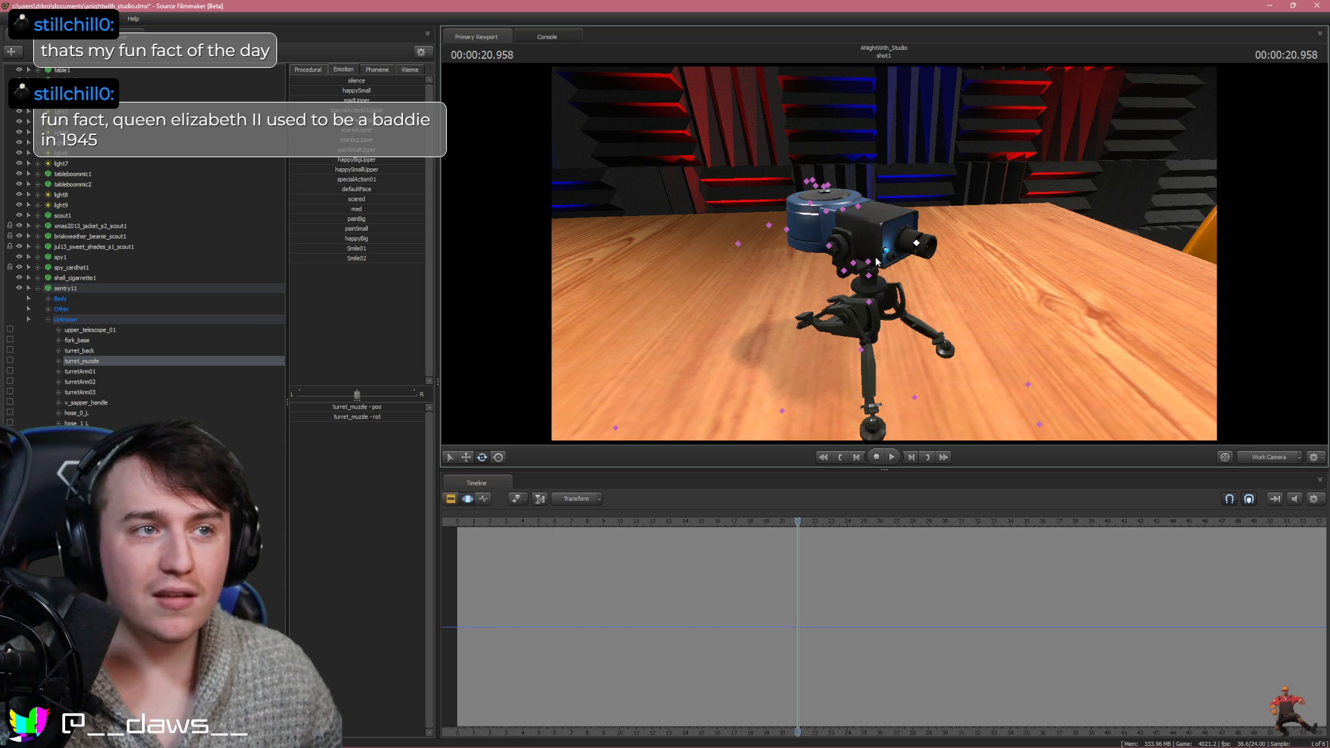
{"action": "left_click", "coordinate": [856, 263]}
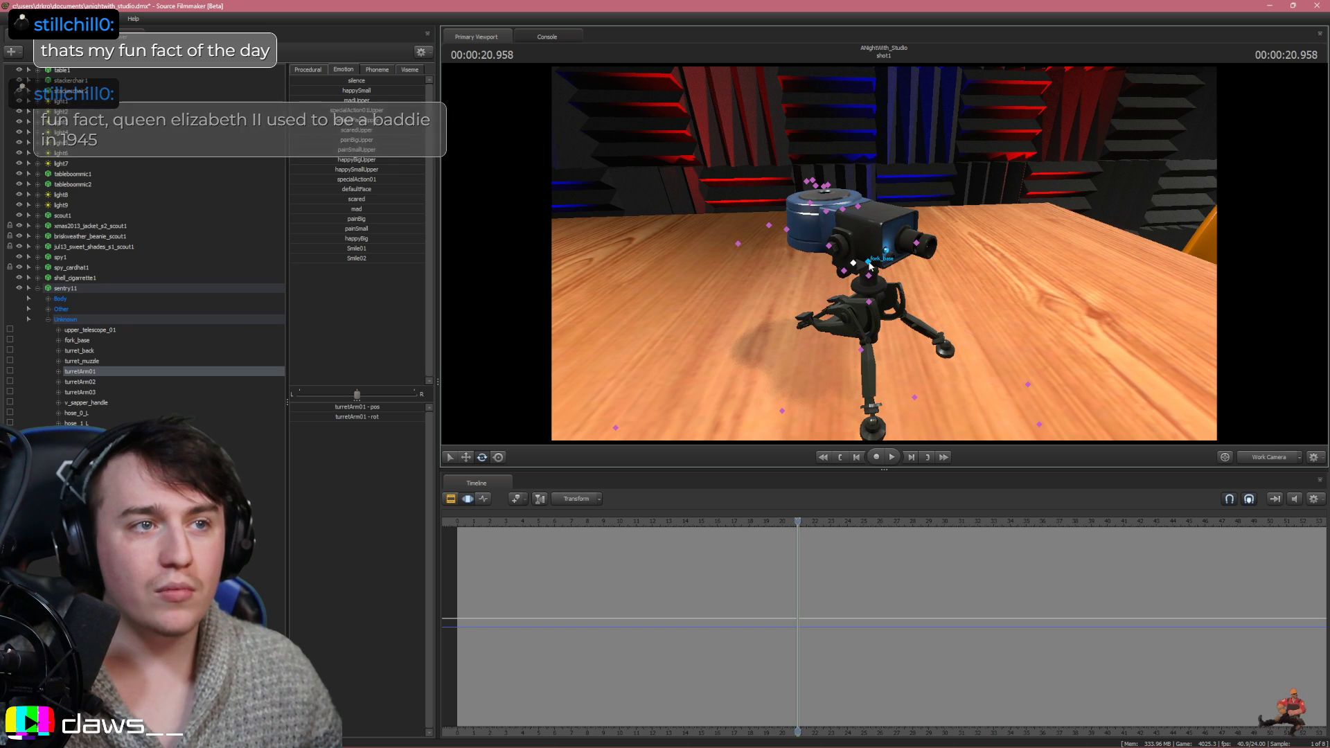
{"action": "left_click", "coordinate": [828, 248]}
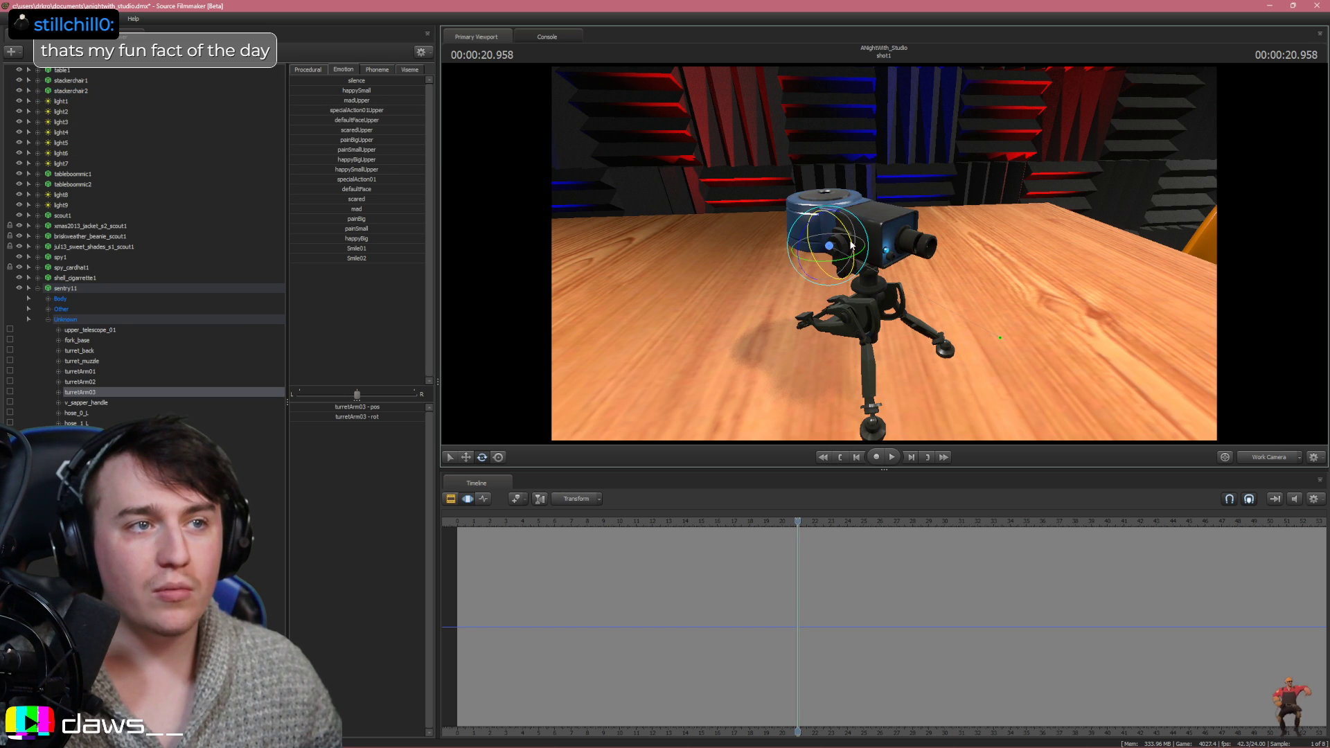
{"action": "left_click", "coordinate": [870, 262]}
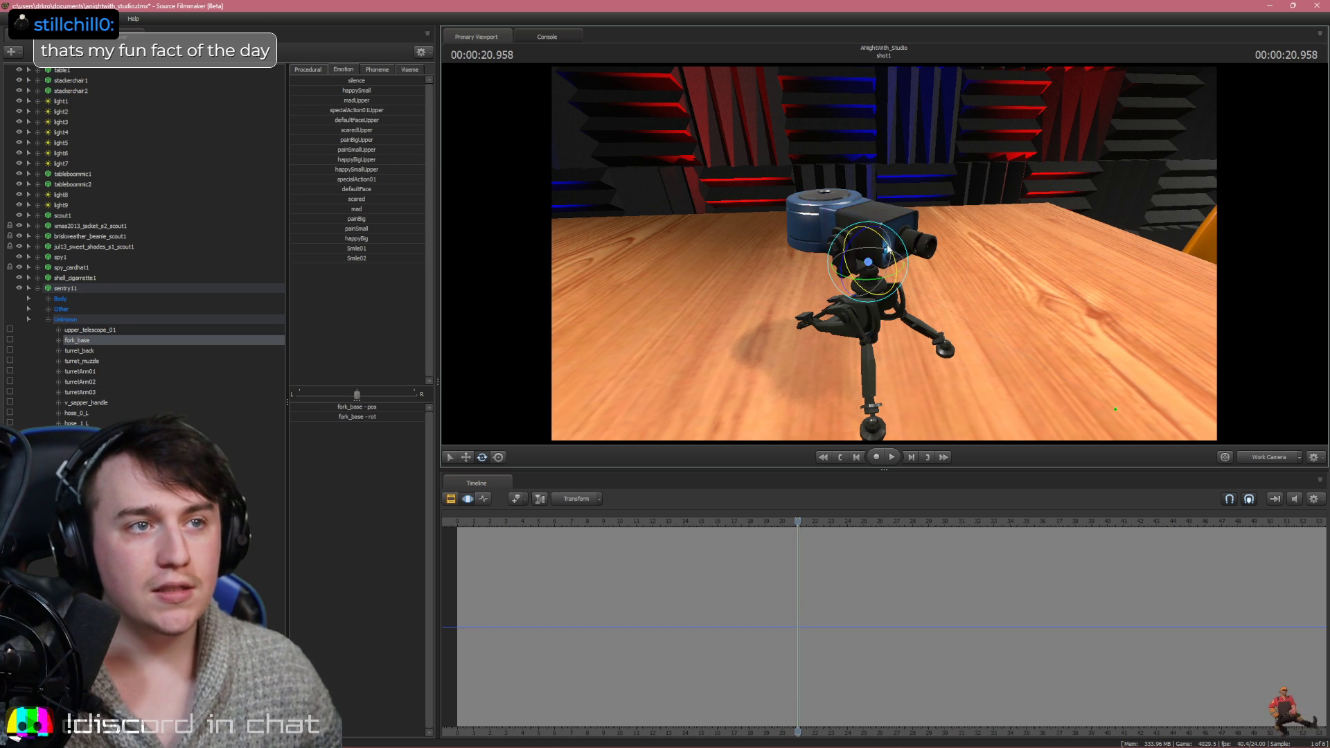
{"action": "mouse_move", "coordinate": [870, 263]}
{"action": "left_mouse_down"}
{"action": "mouse_move", "coordinate": [882, 234]}
{"action": "mouse_move", "coordinate": [893, 265]}
{"action": "left_mouse_up"}
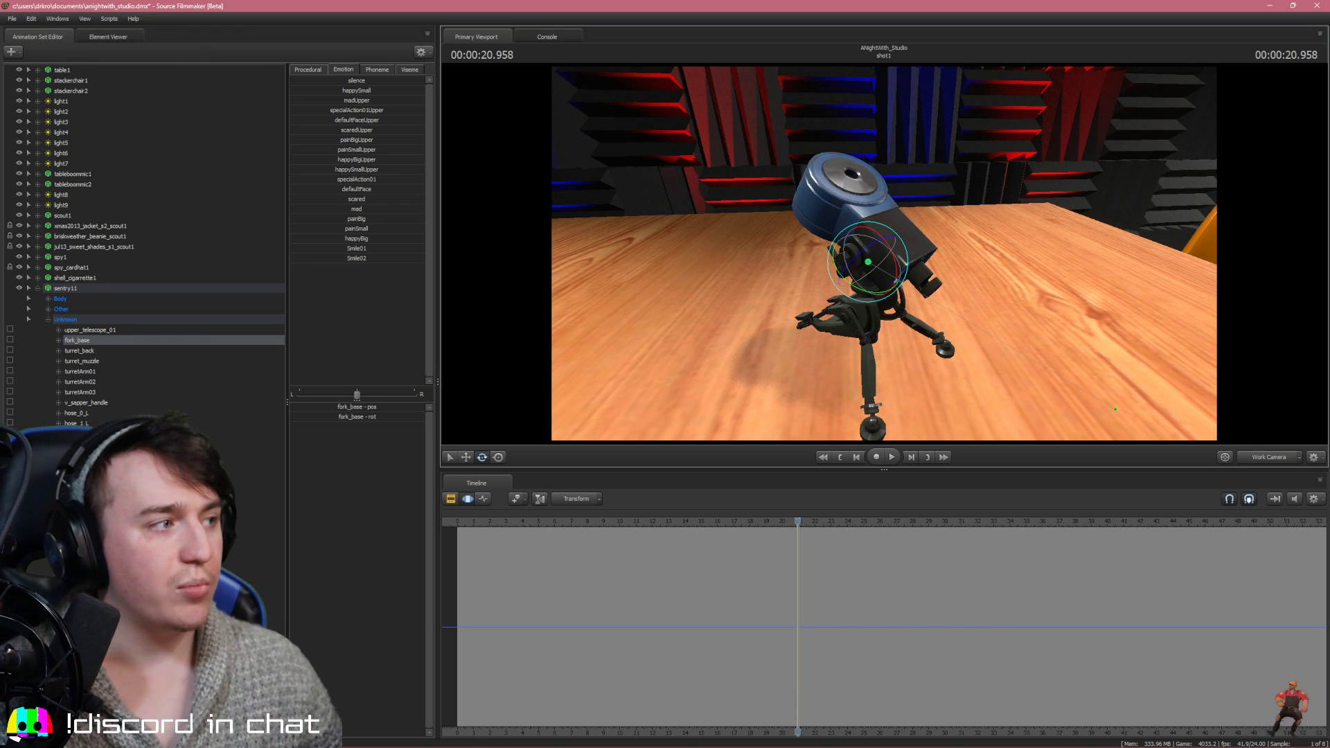
Preview the sentry's importable sequences, including disabled, aim_nat, fire, layer_aim_yaw and ref, and close the selection without importing one
{"action": "left_click", "coordinate": [61, 288]}
{"action": "right_click", "coordinate": [64, 289]}
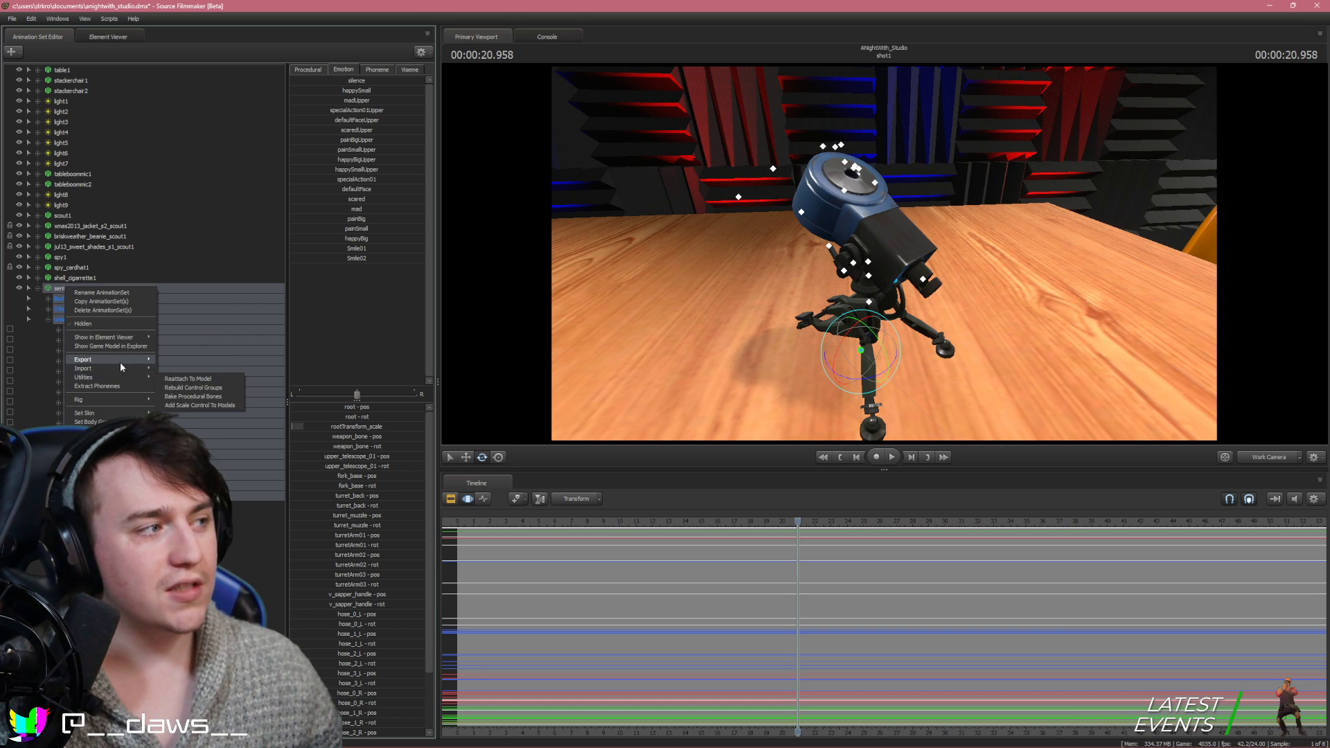
{"action": "left_click", "coordinate": [177, 379]}
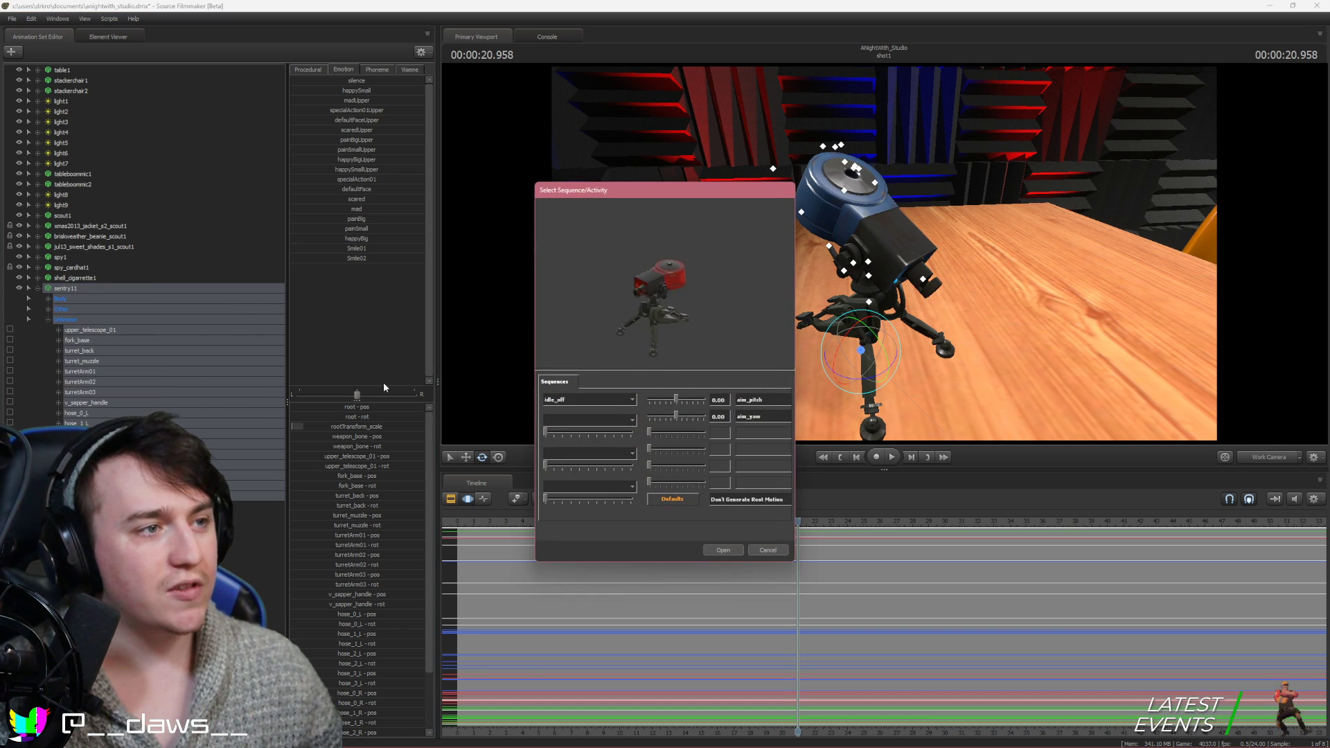
{"action": "left_click", "coordinate": [603, 399]}
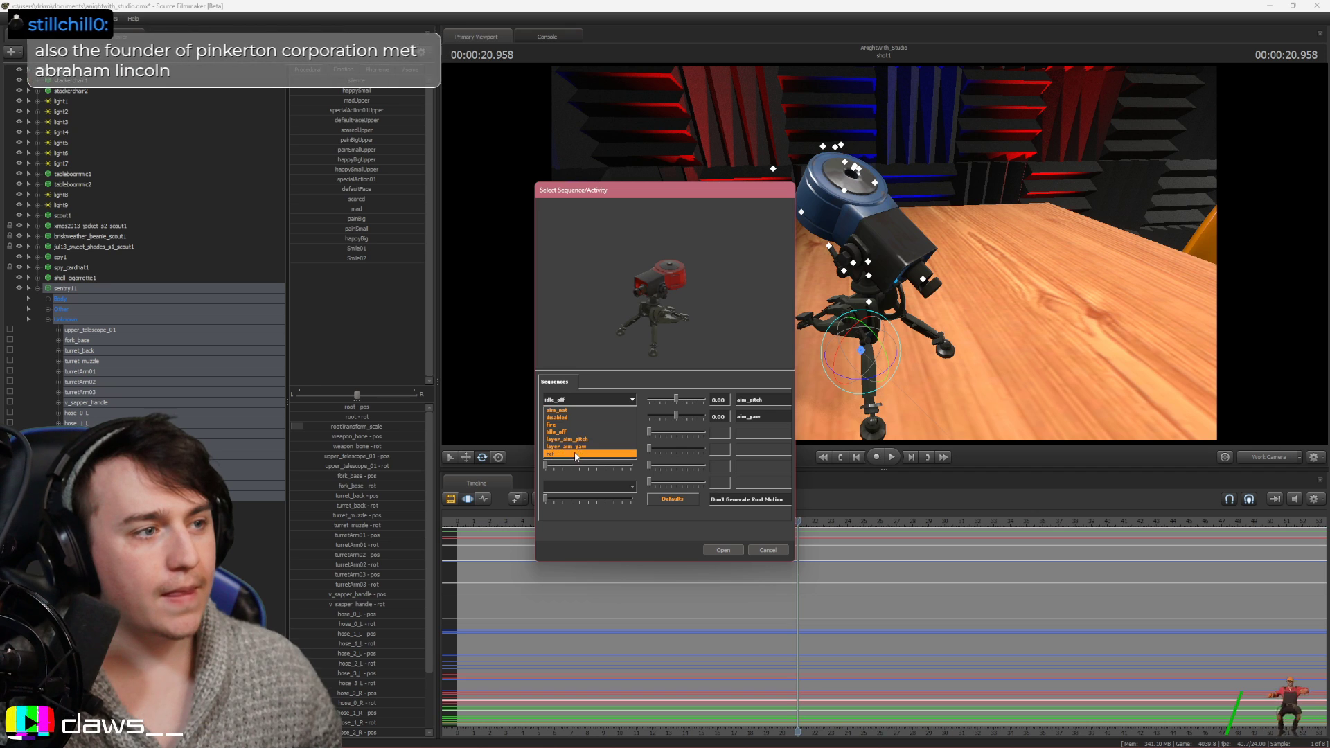
{"action": "left_click", "coordinate": [575, 418]}
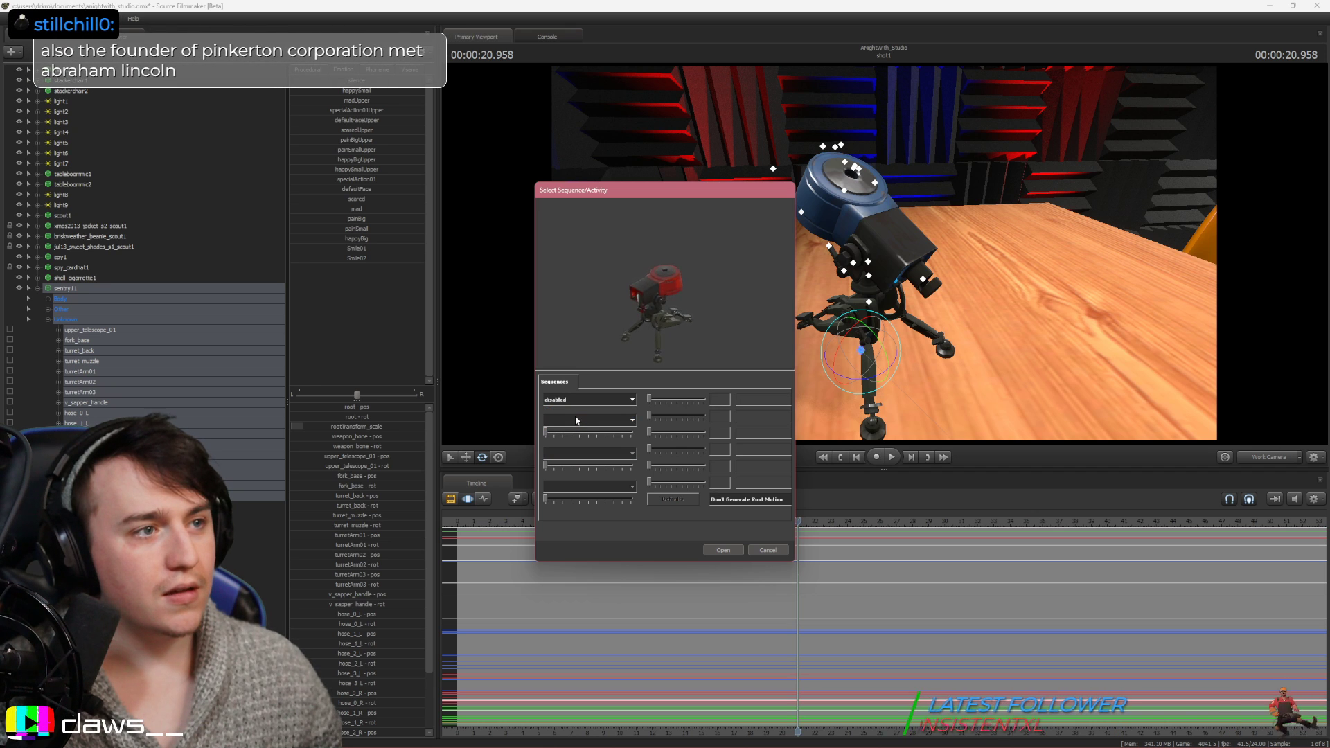
{"action": "left_click", "coordinate": [598, 400]}
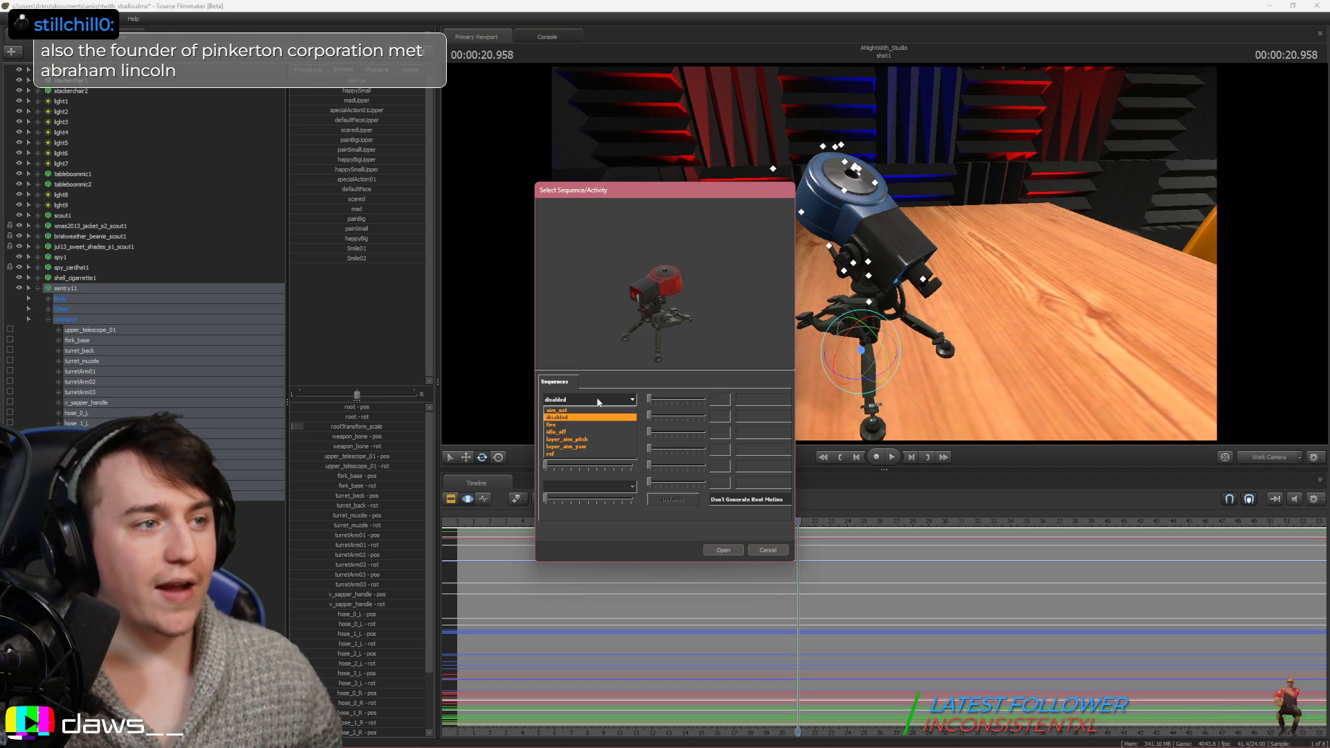
{"action": "left_click", "coordinate": [569, 411]}
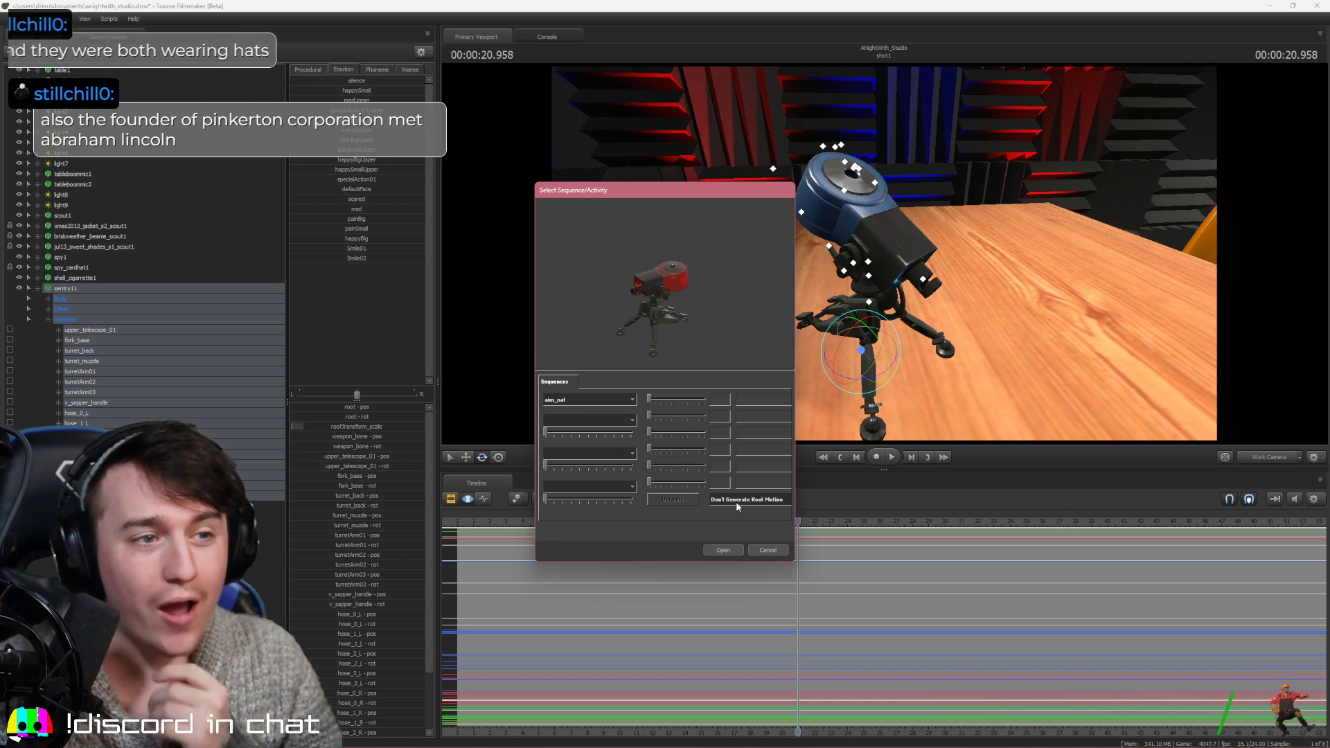
{"action": "left_click", "coordinate": [588, 399]}
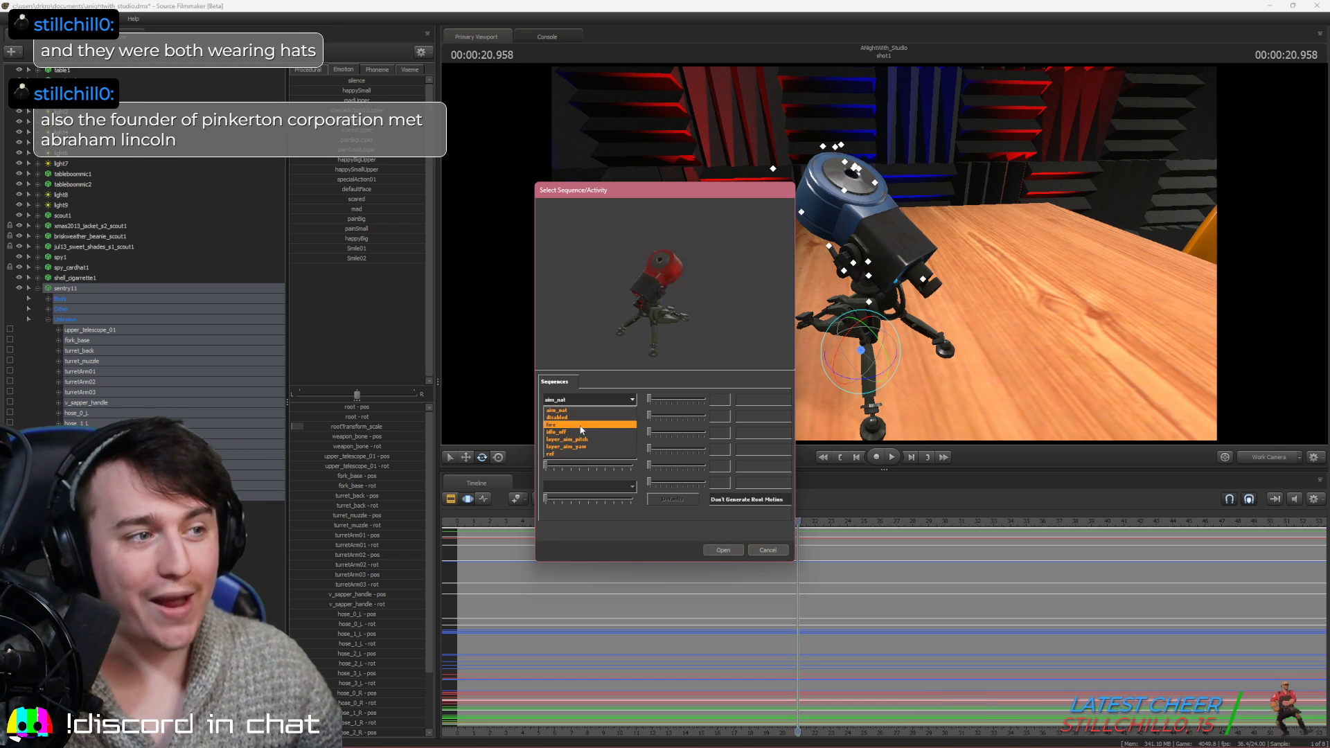
{"action": "left_click", "coordinate": [573, 432]}
{"action": "left_click", "coordinate": [581, 401]}
{"action": "left_click", "coordinate": [571, 424]}
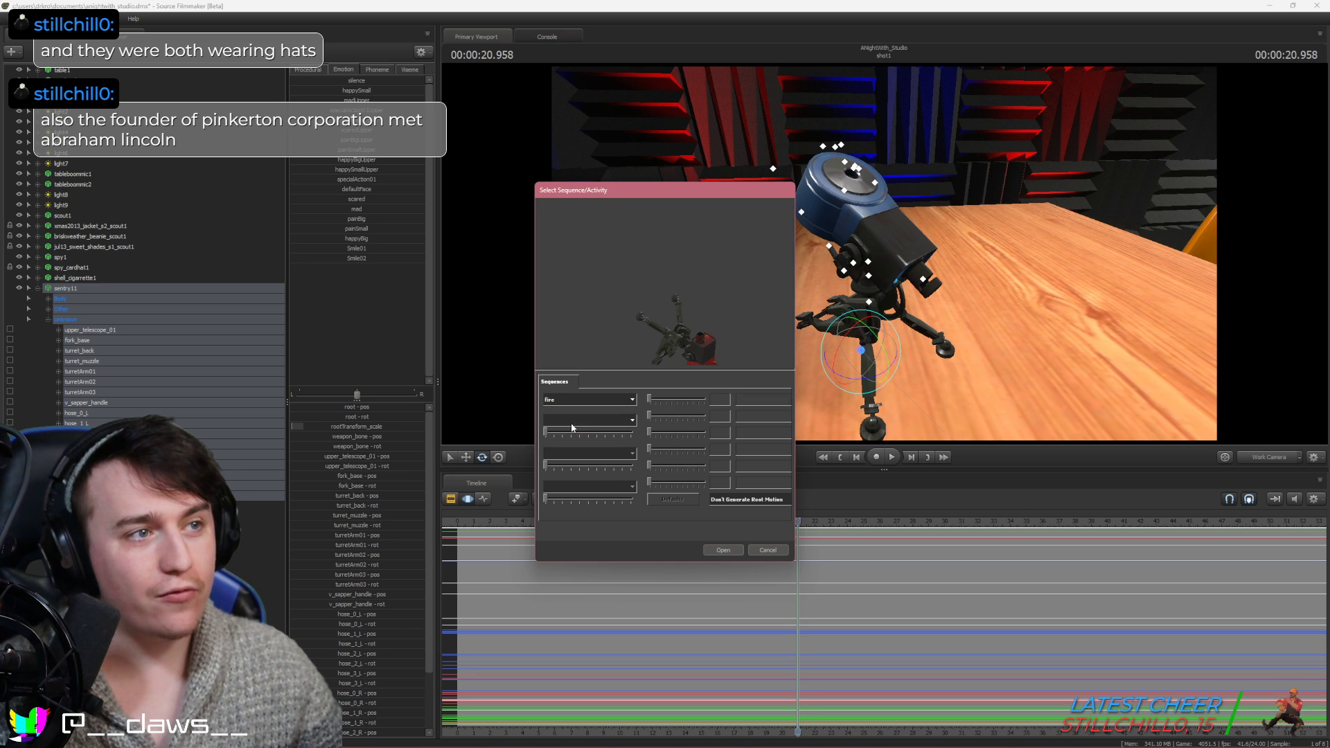
{"action": "left_click", "coordinate": [583, 402]}
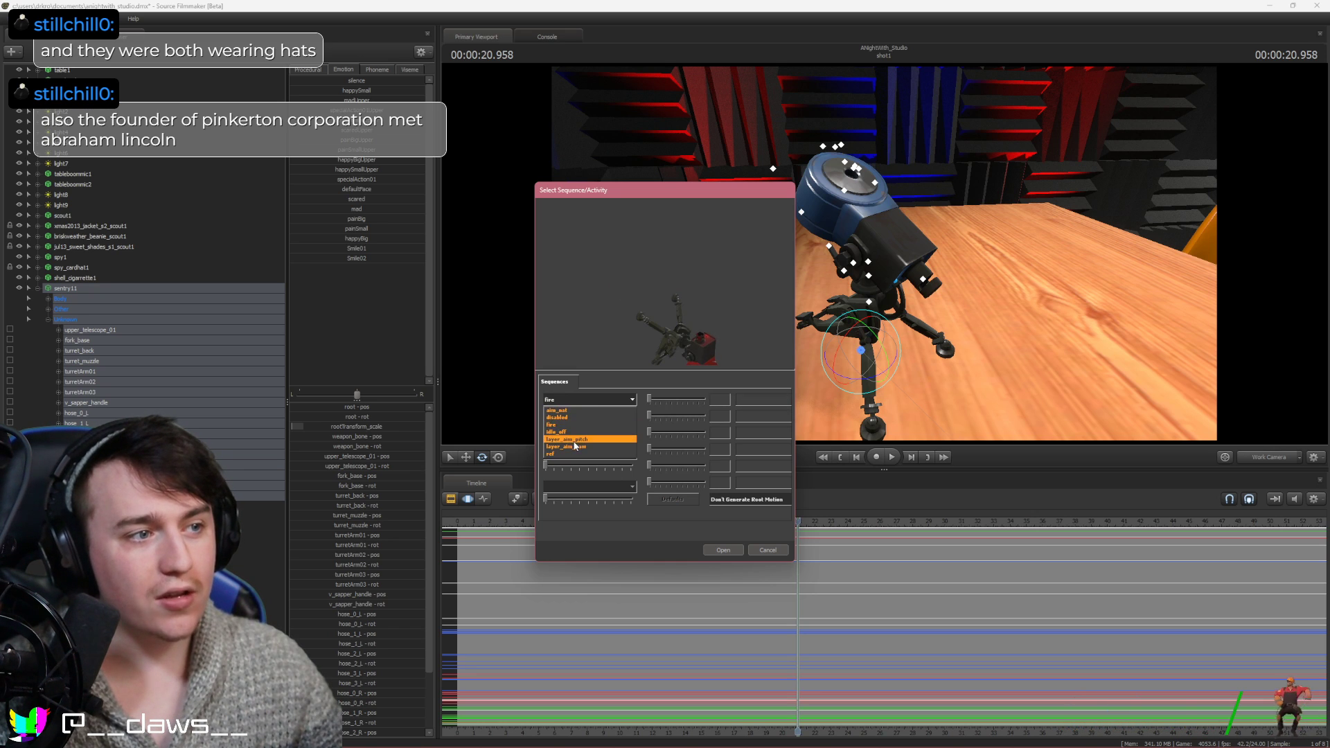
{"action": "left_click", "coordinate": [575, 446]}
{"action": "left_click", "coordinate": [593, 400]}
{"action": "left_click", "coordinate": [568, 446]}
{"action": "left_click", "coordinate": [593, 401]}
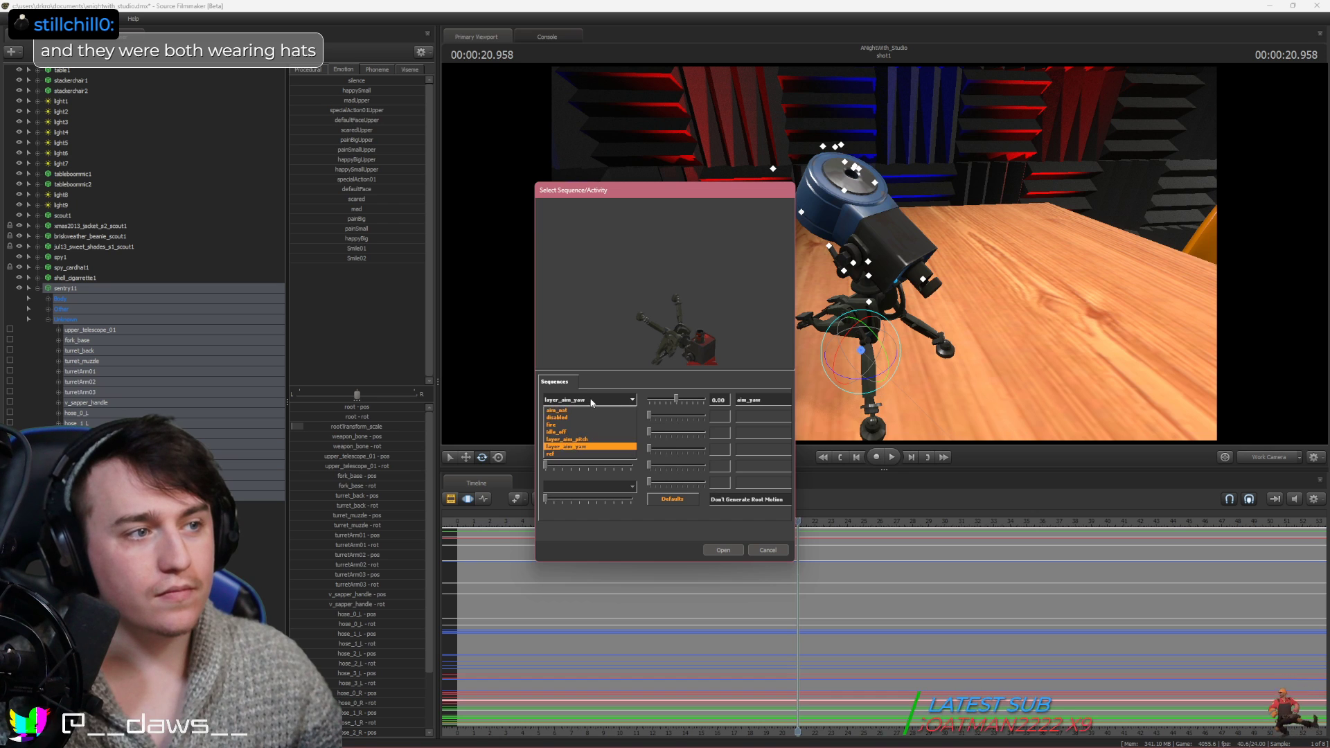
{"action": "left_click", "coordinate": [578, 453]}
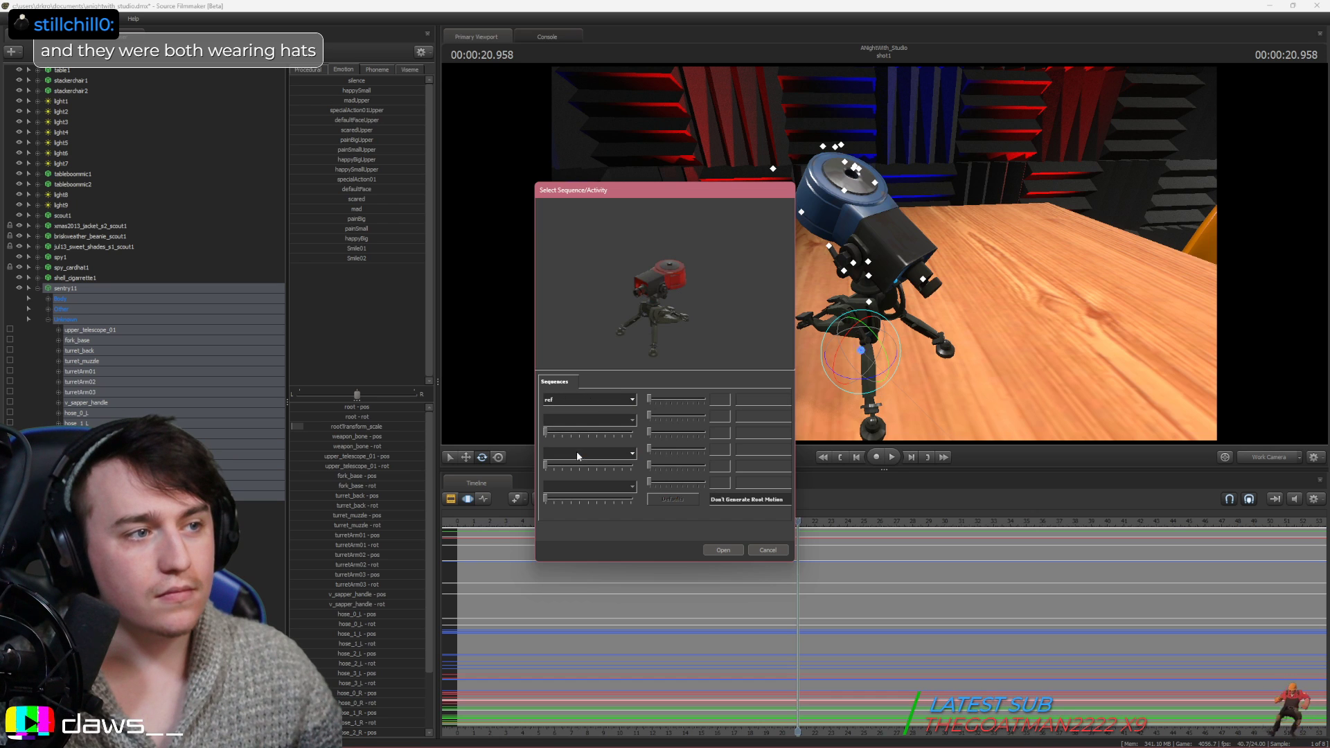
{"action": "left_click", "coordinate": [767, 549]}
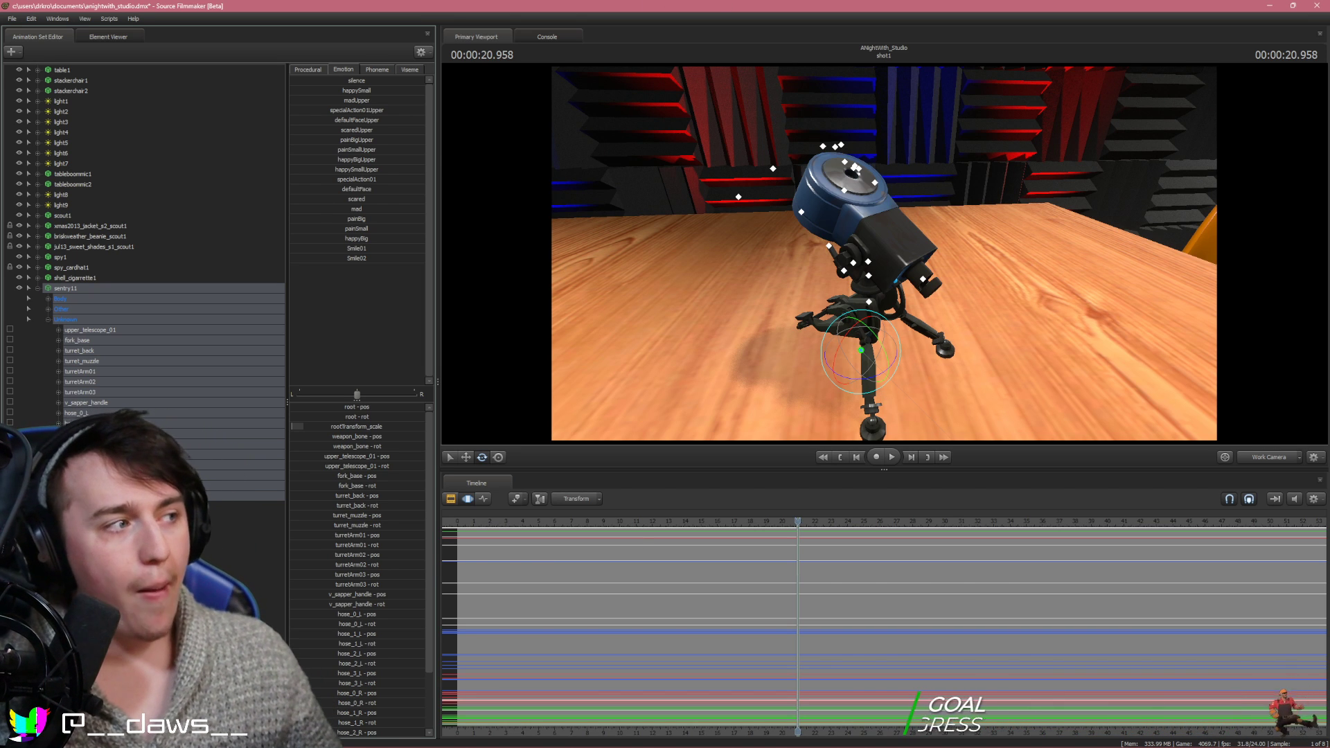
Browse the sentry-filtered model files and add an Electro-Sapper model from the buildables folder as a new animation set
{"action": "left_click", "coordinate": [222, 439]}
{"action": "right_click", "coordinate": [236, 585]}
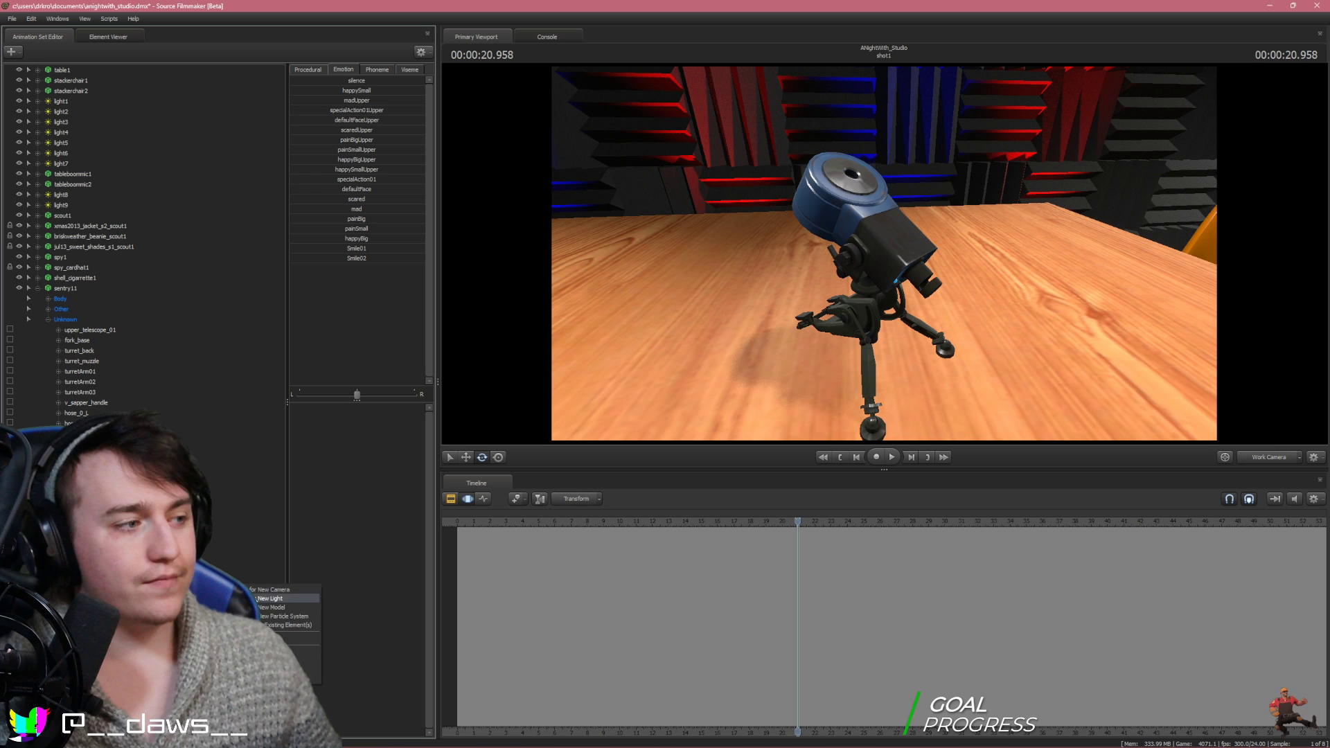
{"action": "left_click", "coordinate": [288, 607]}
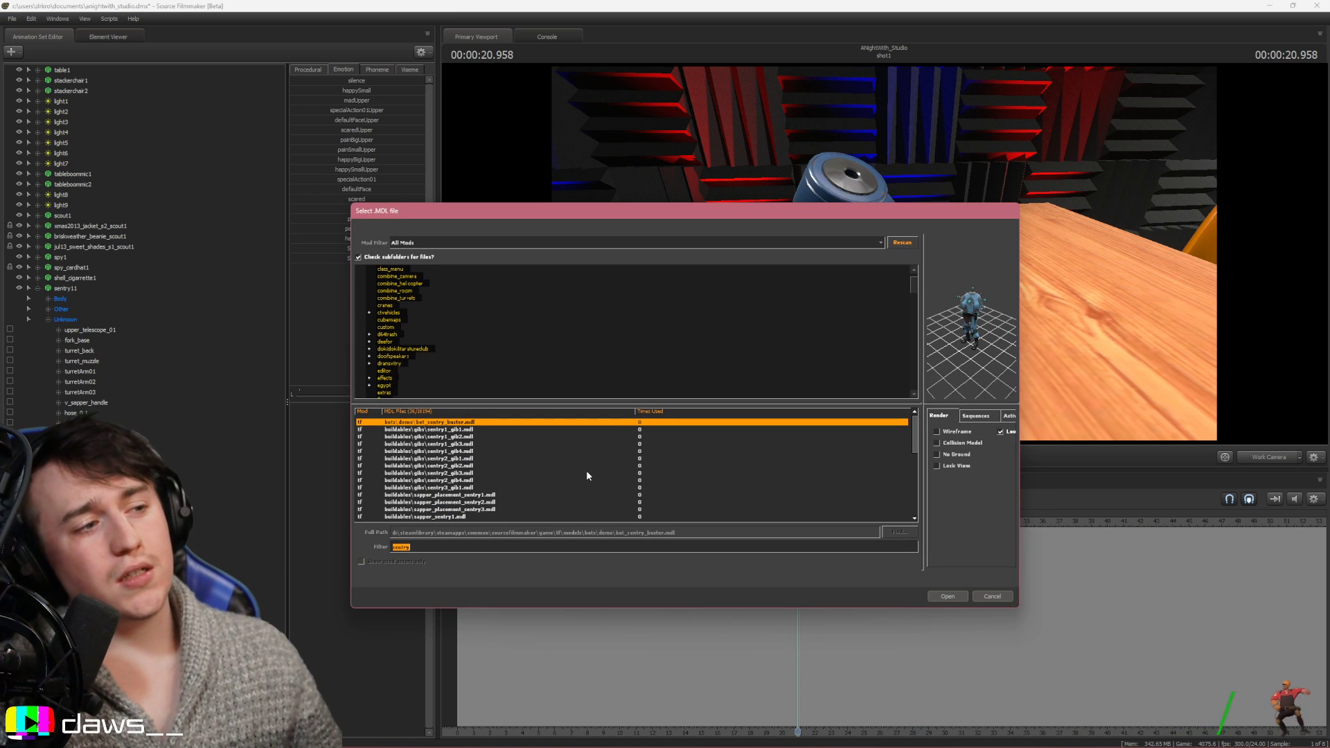
{"action": "key", "text": "Down"}
{"action": "key", "text": "Down"}
{"action": "key", "text": "Down"}
{"action": "key", "text": "Down"}
{"action": "key", "text": "Down"}
{"action": "key", "text": "Down"}
{"action": "key", "text": "Down"}
{"action": "key", "text": "Down"}
{"action": "key", "text": "Down"}
{"action": "key", "text": "Down"}
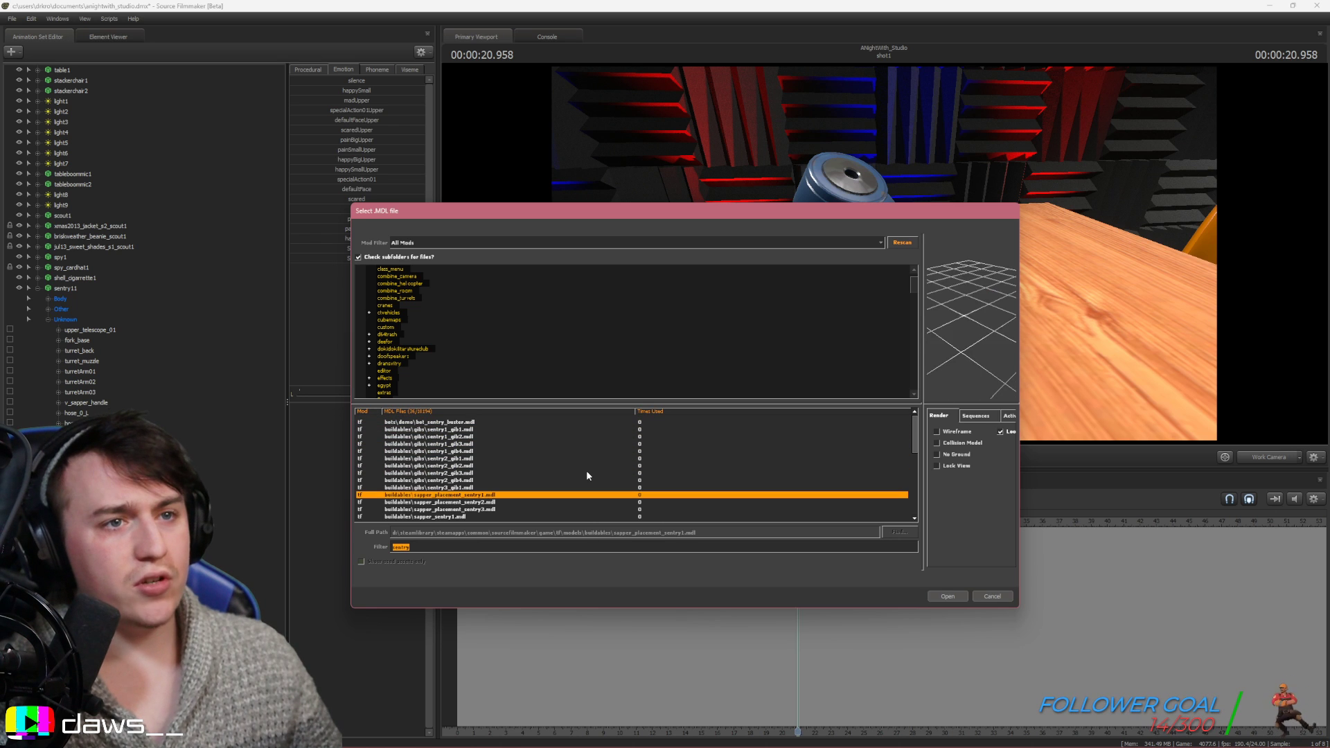
{"action": "key", "text": "Down"}
{"action": "key", "text": "Down"}
{"action": "key", "text": "Down"}
{"action": "key", "text": "Down"}
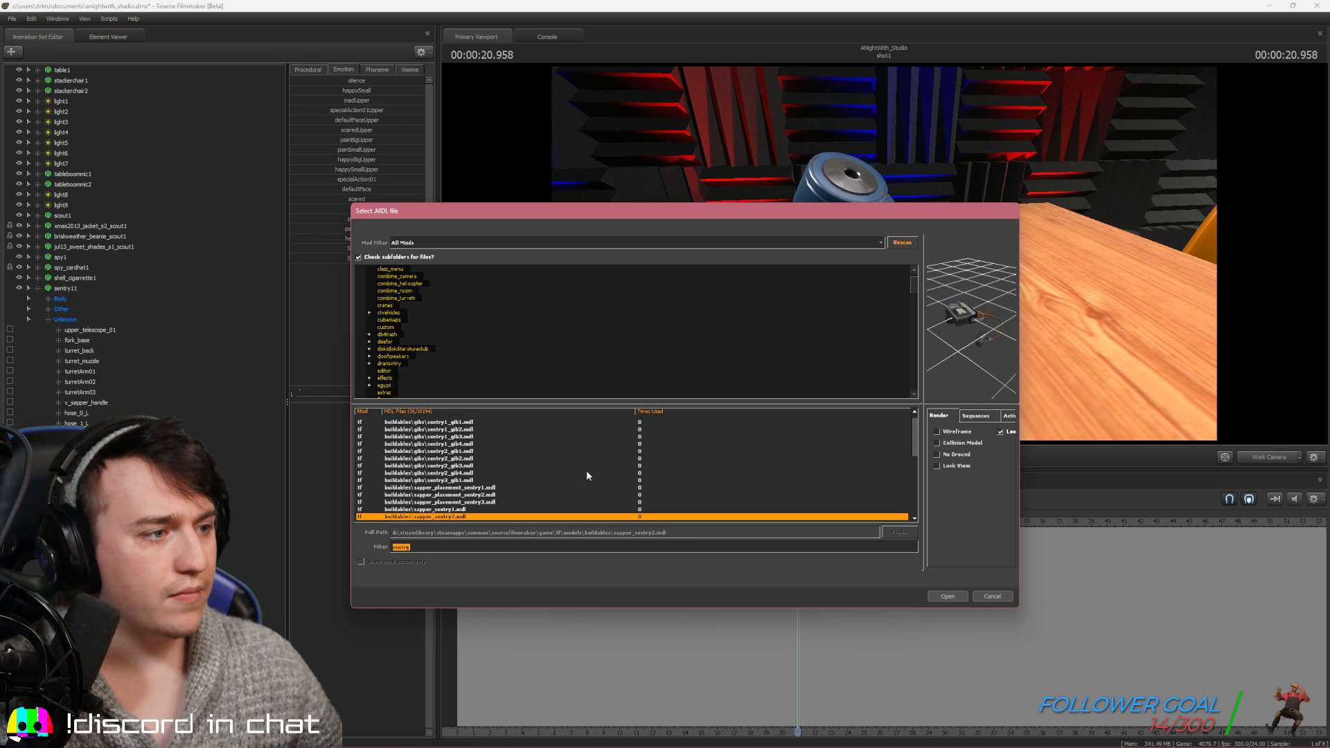
{"action": "key", "text": "Down"}
{"action": "key", "text": "Return"}
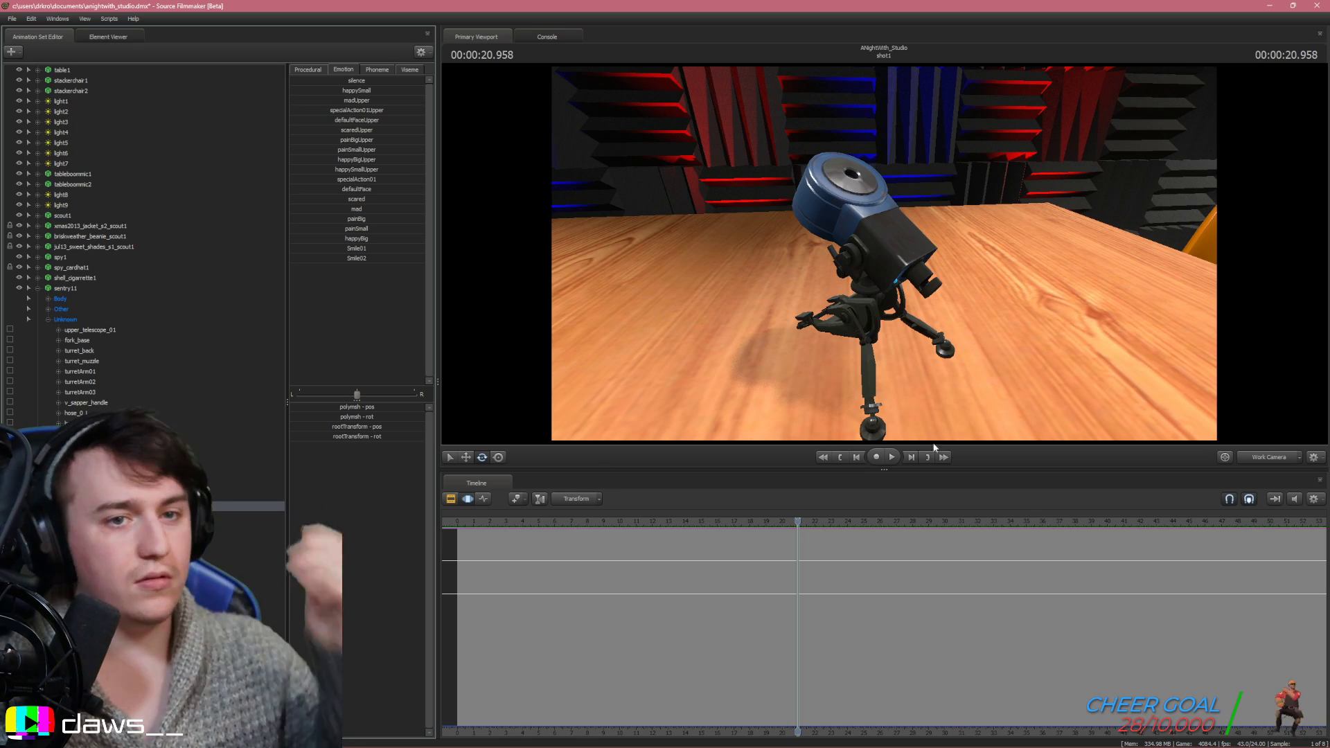
Lower the oversized sapper from above the table down to the tabletop
{"action": "key", "text": "s"}
{"action": "left_click_drag", "start_coordinate": [1075, 352], "coordinate": [883, 254]}
{"action": "key", "text": "w"}
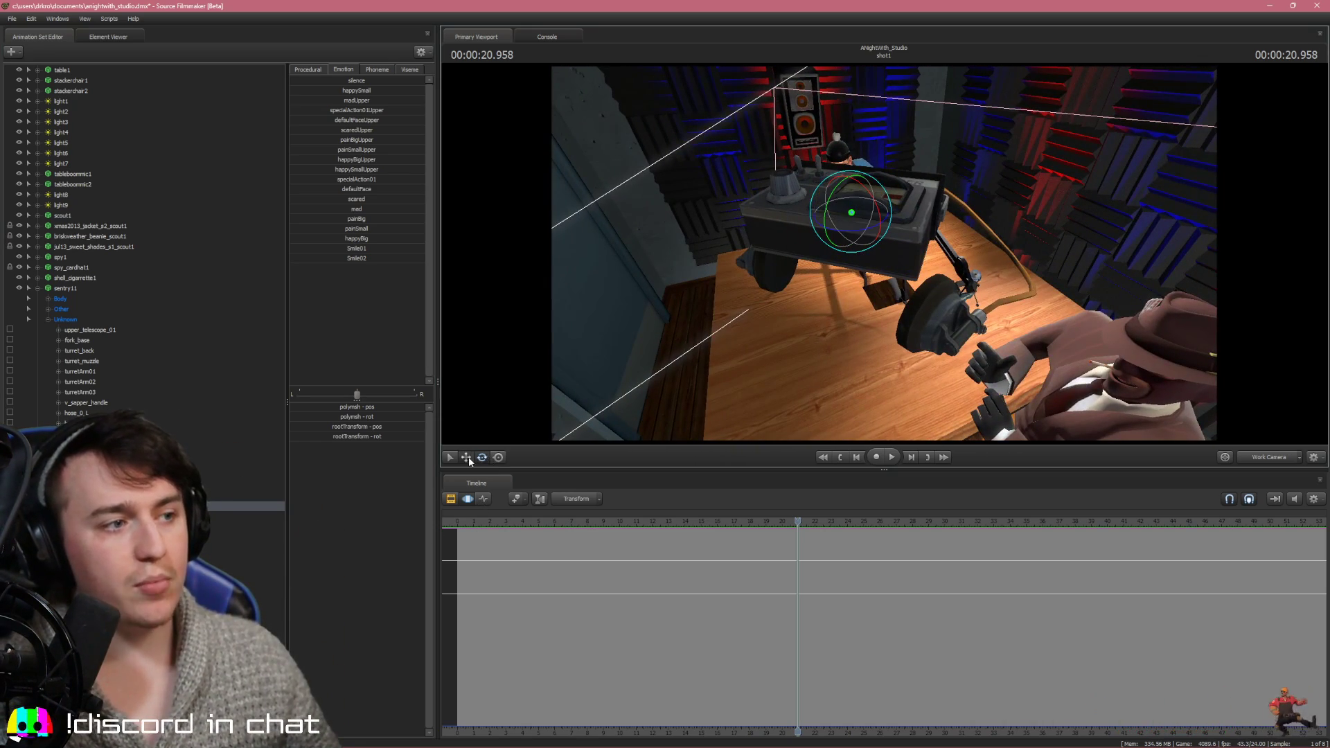
{"action": "left_click_drag", "start_coordinate": [851, 185], "coordinate": [841, 391]}
Slide the sapper across the tabletop to a spot behind the miniature sentry
{"action": "left_click_drag", "start_coordinate": [925, 296], "coordinate": [883, 254]}
{"action": "key", "text": "w"}
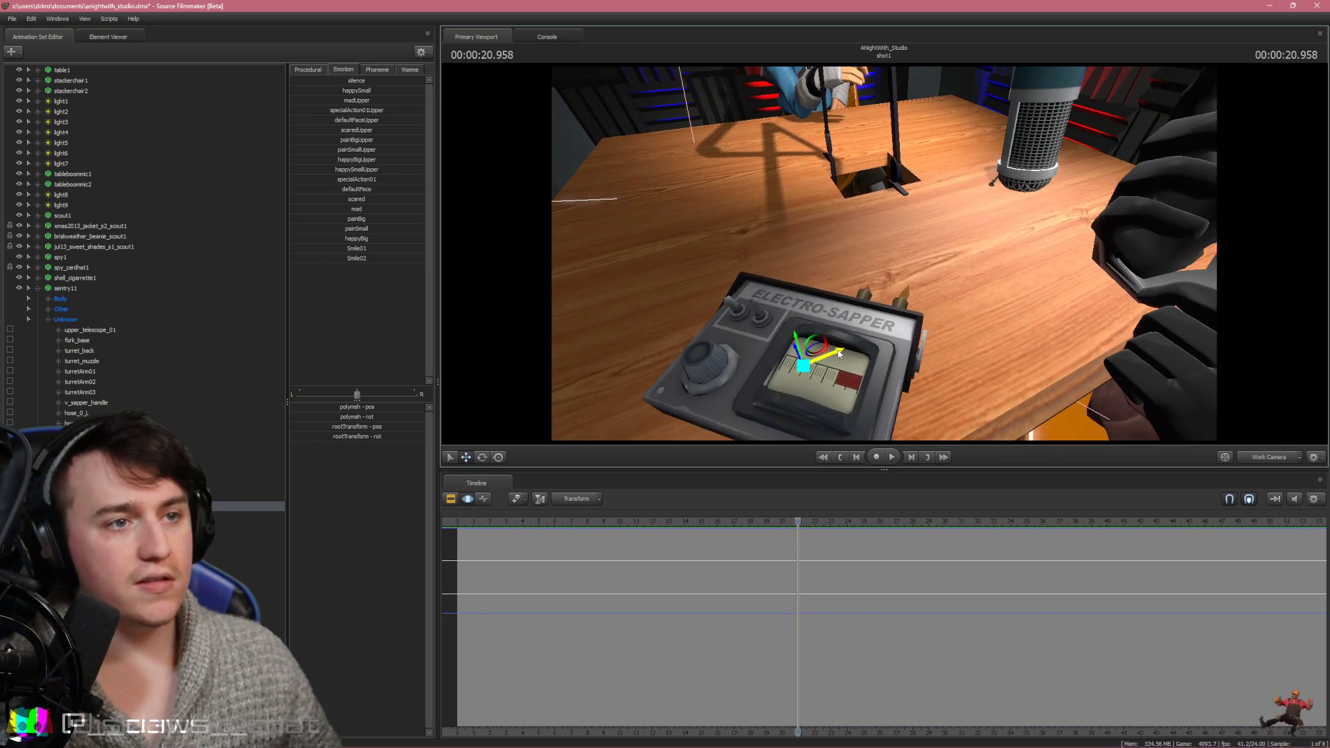
{"action": "left_click_drag", "start_coordinate": [831, 355], "coordinate": [1108, 239]}
{"action": "key", "text": "w"}
{"action": "left_click_drag", "start_coordinate": [1108, 240], "coordinate": [883, 254]}
{"action": "key", "text": "a"}
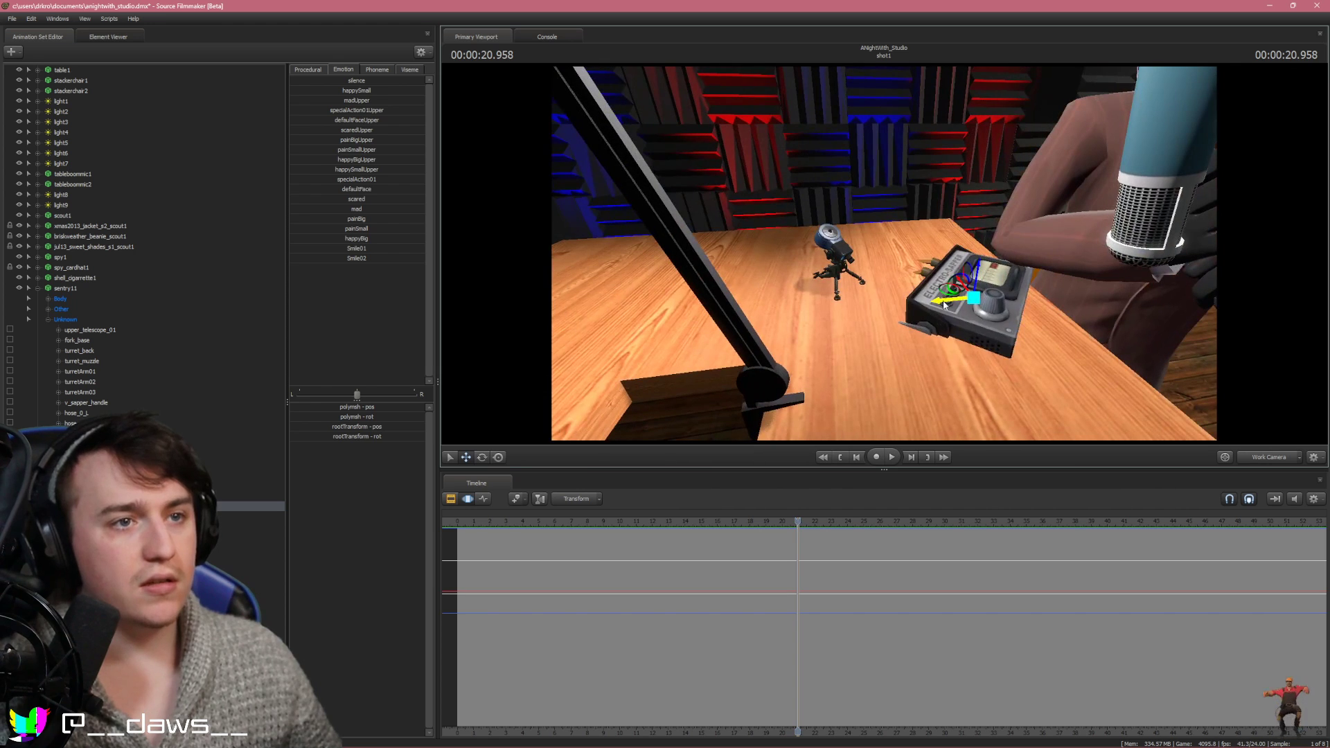
{"action": "left_click_drag", "start_coordinate": [943, 302], "coordinate": [945, 272]}
Raise the sapper above the table behind the miniature sentry and rotate it towards an upright position
{"action": "key", "text": "e"}
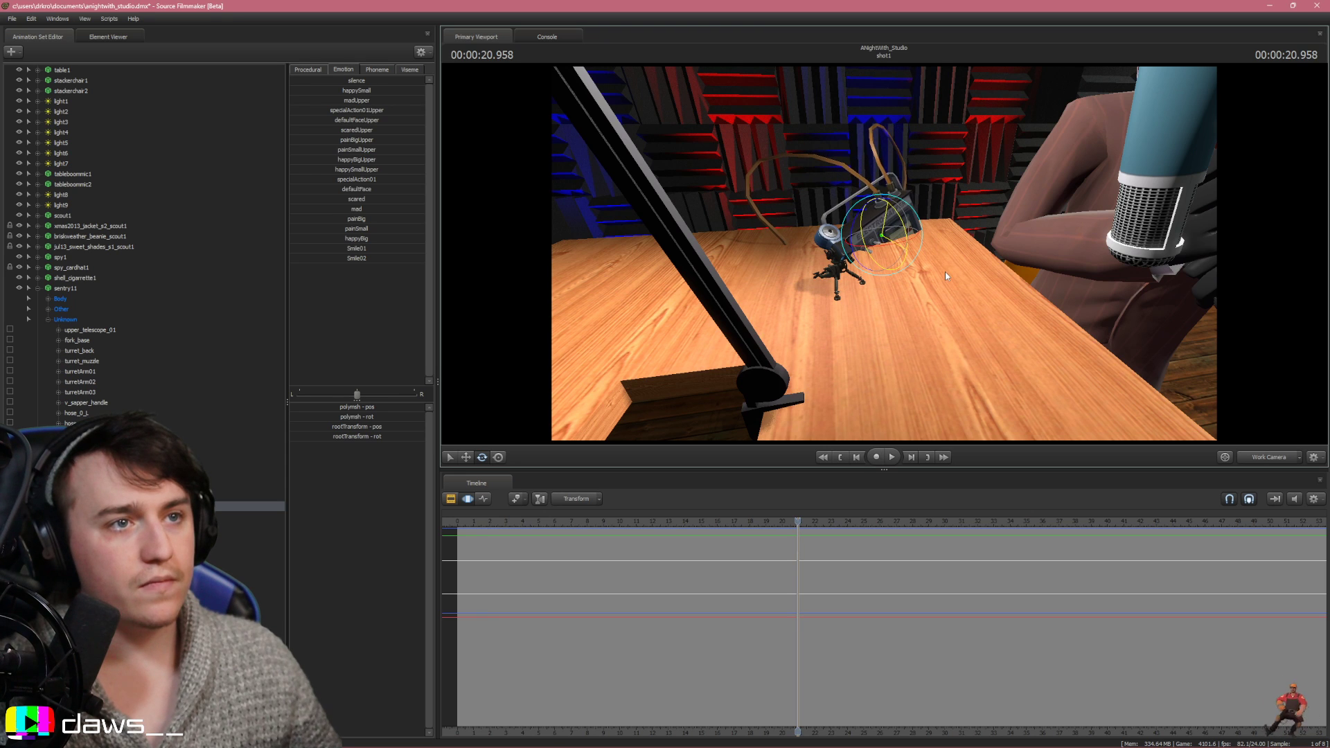
{"action": "left_click", "coordinate": [499, 456]}
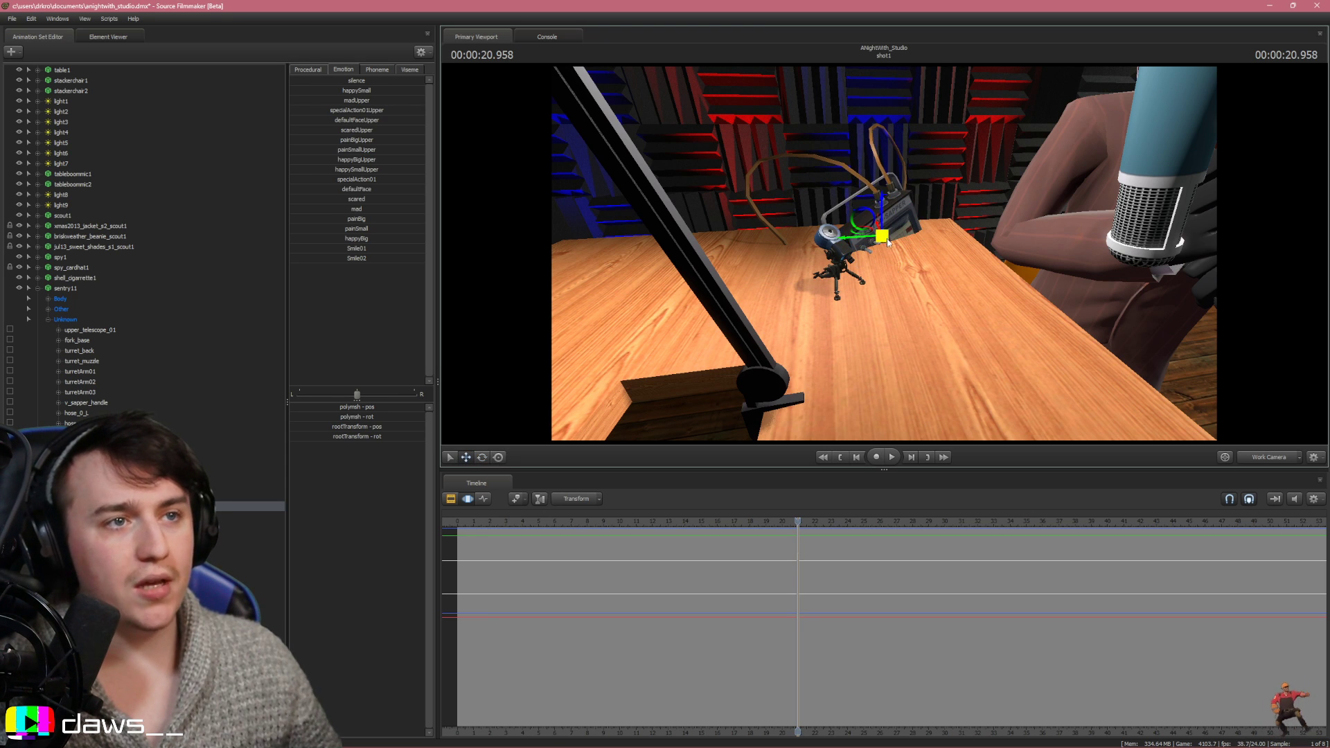
{"action": "left_click_drag", "start_coordinate": [888, 240], "coordinate": [909, 185]}
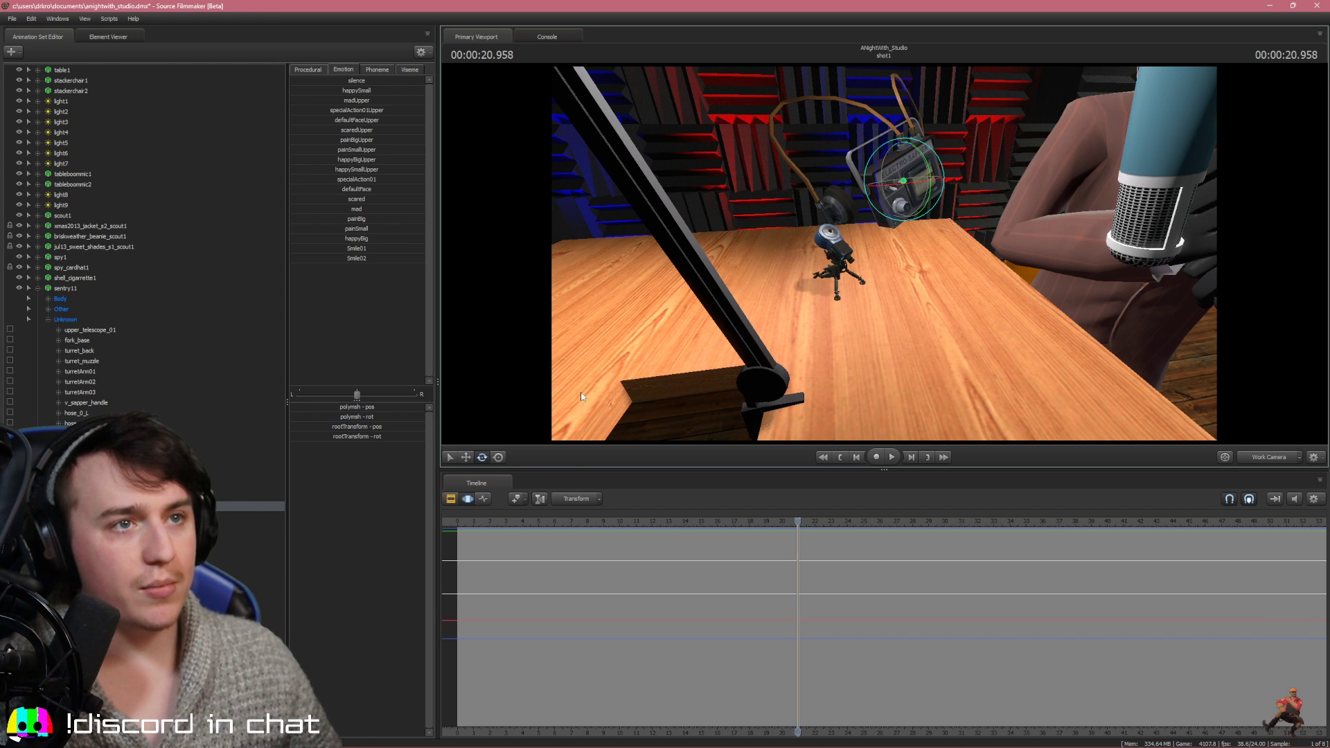
{"action": "mouse_move", "coordinate": [923, 164]}
{"action": "left_mouse_down"}
{"action": "mouse_move", "coordinate": [980, 151]}
{"action": "mouse_move", "coordinate": [956, 292]}
{"action": "mouse_move", "coordinate": [970, 282]}
{"action": "mouse_move", "coordinate": [970, 148]}
{"action": "mouse_move", "coordinate": [987, 172]}
{"action": "mouse_move", "coordinate": [921, 171]}
{"action": "mouse_move", "coordinate": [919, 158]}
{"action": "left_mouse_up"}
Bring the upright sapper down onto the table beside the miniature sentry and turn it sideways
{"action": "key", "text": "w"}
{"action": "left_click_drag", "start_coordinate": [859, 277], "coordinate": [866, 222]}
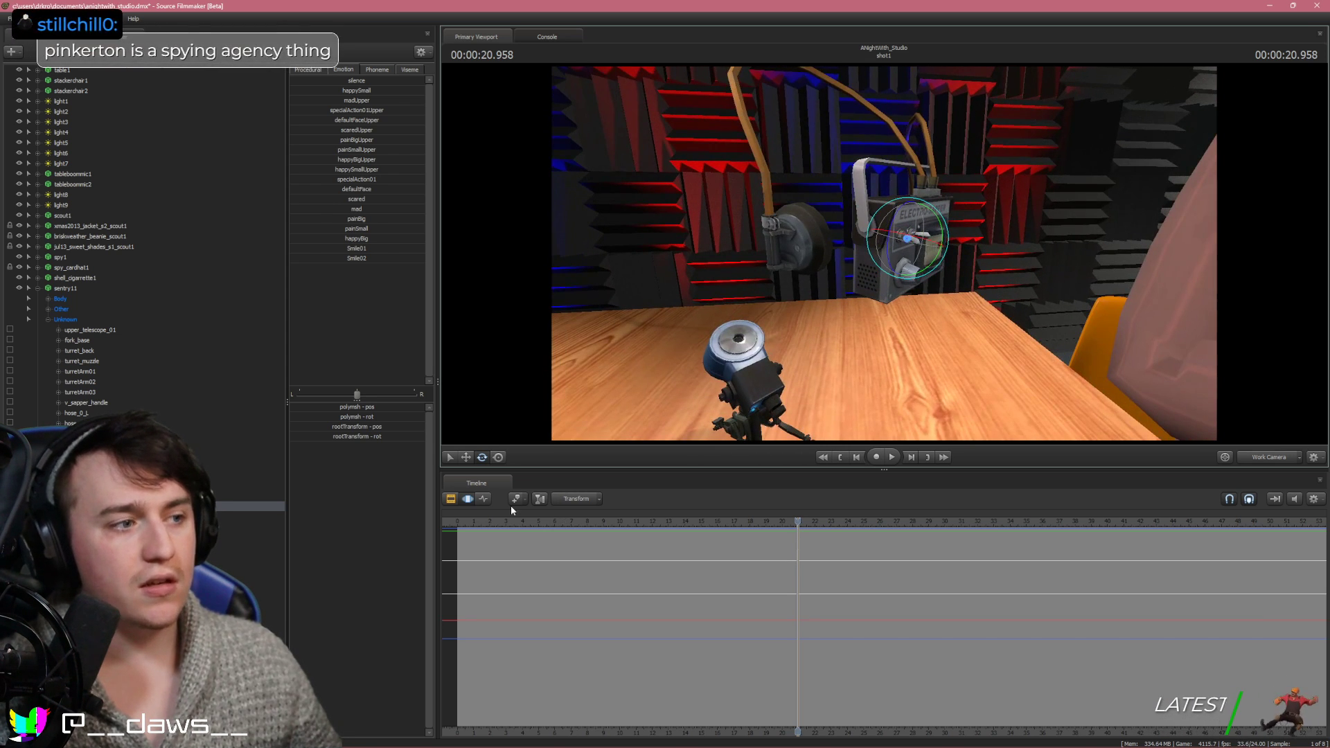
{"action": "left_click", "coordinate": [467, 458]}
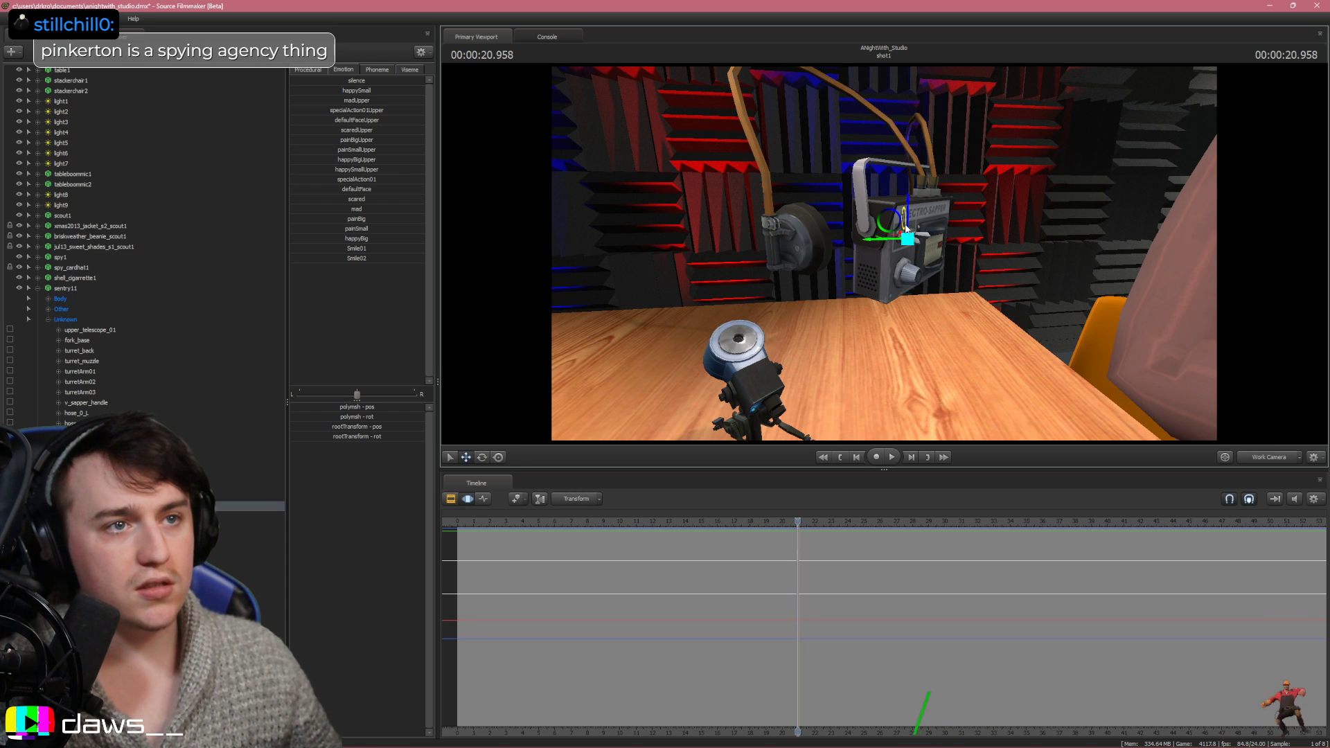
{"action": "left_click_drag", "start_coordinate": [909, 227], "coordinate": [933, 292]}
{"action": "left_click", "coordinate": [482, 458]}
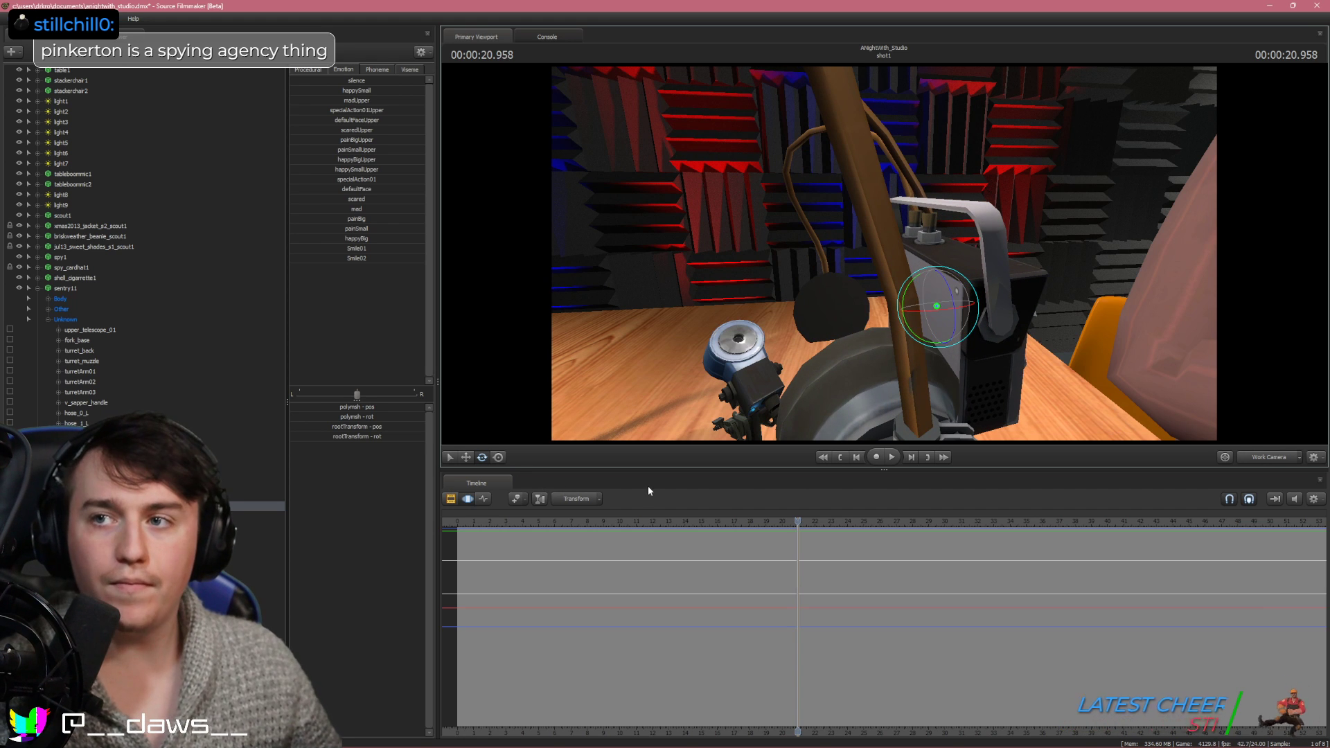
Rotate the sapper so its back faces the miniature sentry, slide it closer, and check the placement from camera1
{"action": "left_click", "coordinate": [468, 457]}
{"action": "mouse_move", "coordinate": [884, 253]}
{"action": "left_mouse_down"}
{"action": "mouse_move", "coordinate": [865, 253]}
{"action": "mouse_move", "coordinate": [884, 254]}
{"action": "left_mouse_up"}
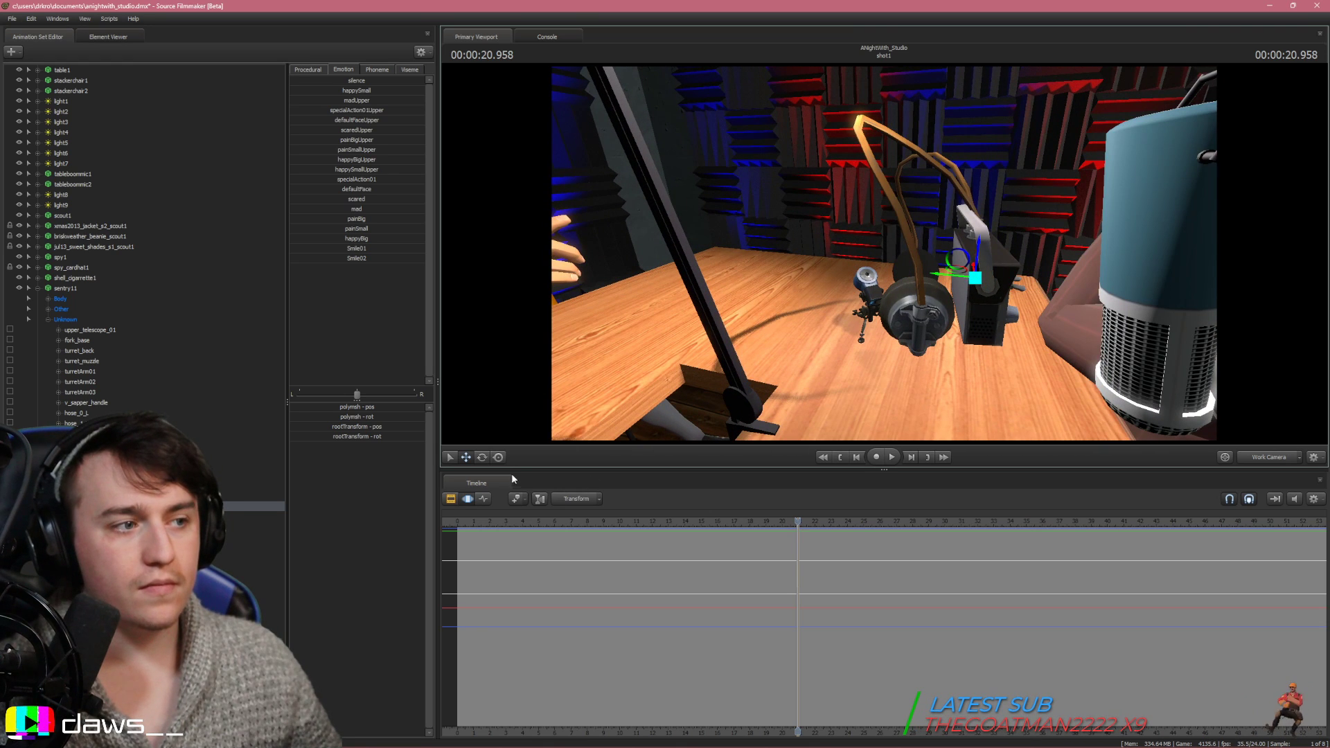
{"action": "left_click", "coordinate": [482, 457]}
{"action": "mouse_move", "coordinate": [976, 273]}
{"action": "left_mouse_down"}
{"action": "mouse_move", "coordinate": [996, 284]}
{"action": "mouse_move", "coordinate": [1006, 272]}
{"action": "mouse_move", "coordinate": [998, 294]}
{"action": "mouse_move", "coordinate": [977, 273]}
{"action": "left_mouse_up"}
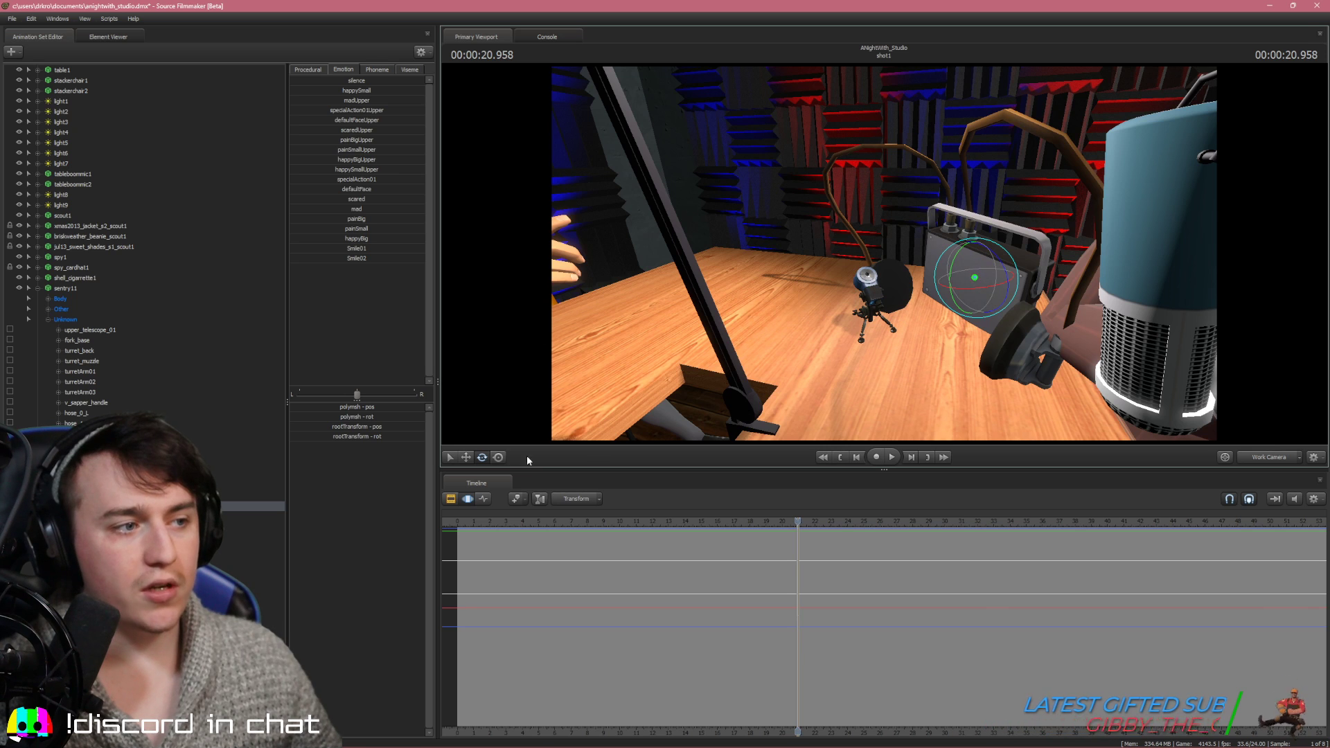
{"action": "left_click", "coordinate": [466, 459]}
{"action": "left_click_drag", "start_coordinate": [961, 279], "coordinate": [908, 271]}
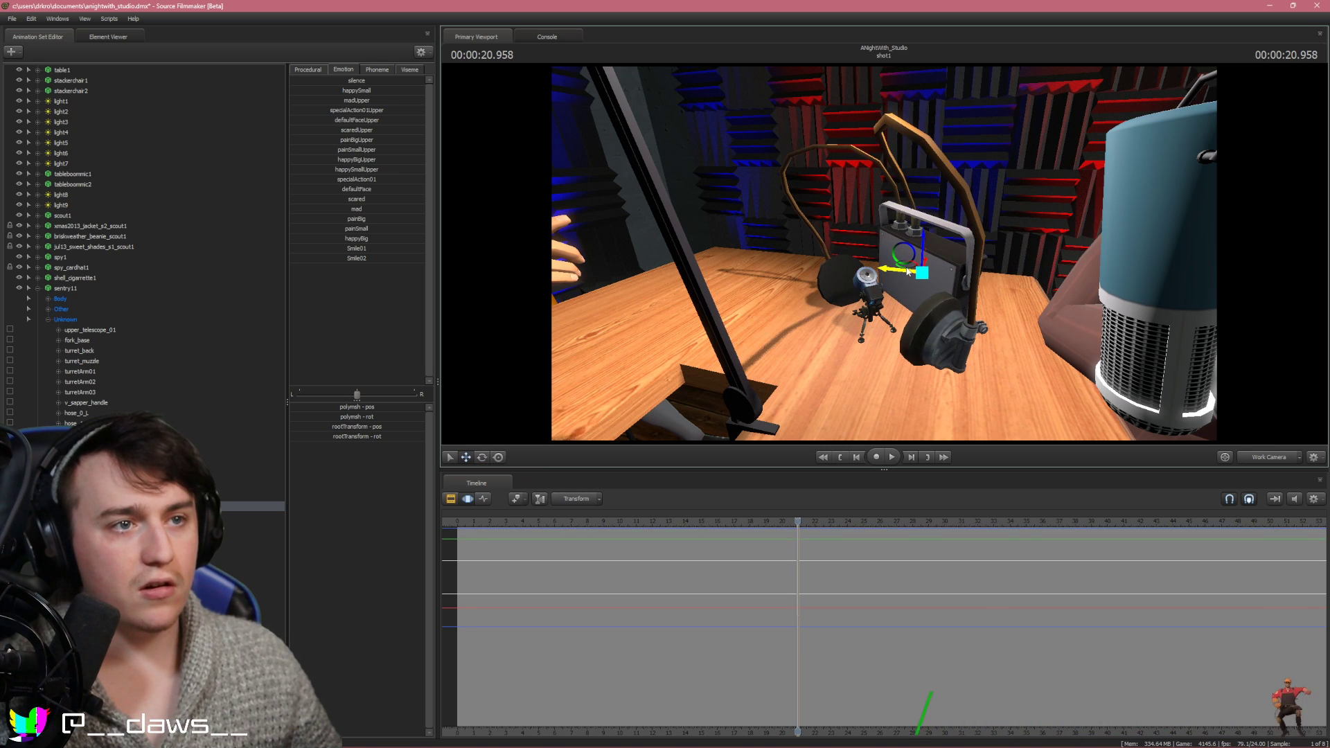
{"action": "left_click", "coordinate": [1261, 458]}
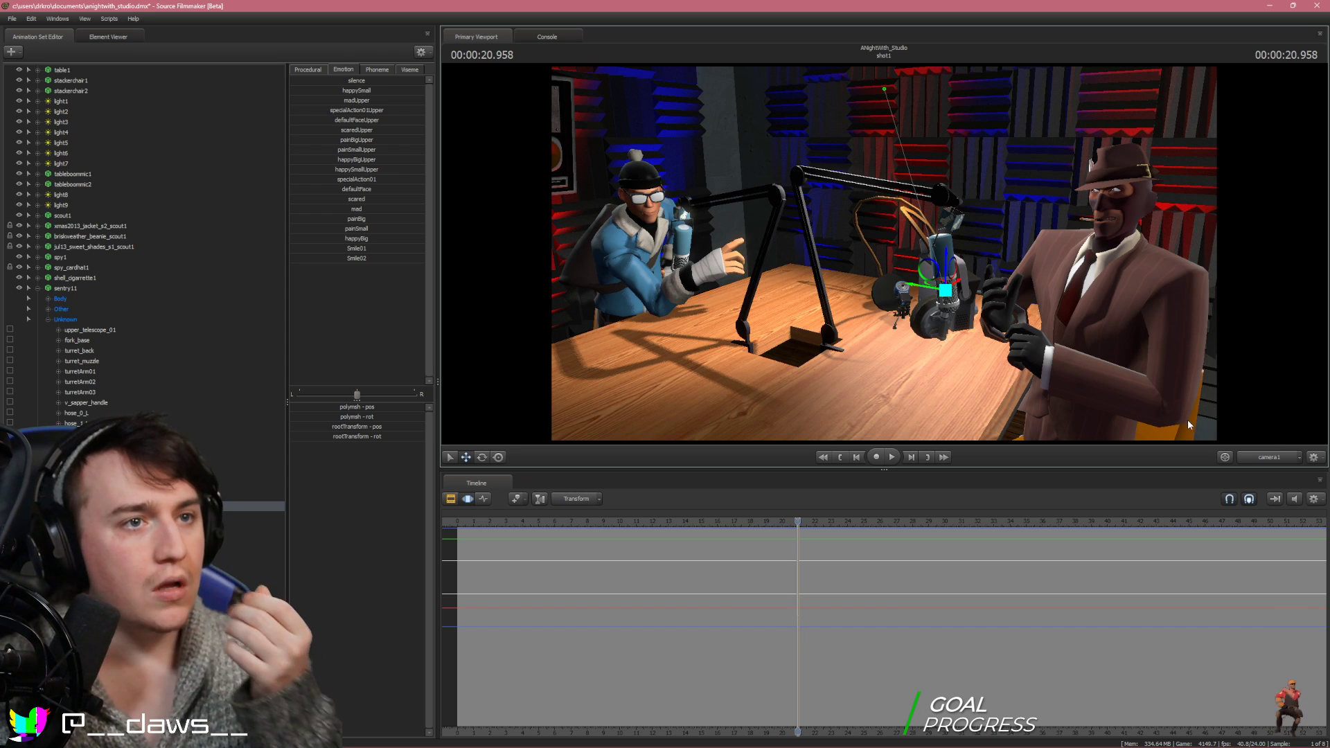
{"action": "left_click", "coordinate": [351, 606]}
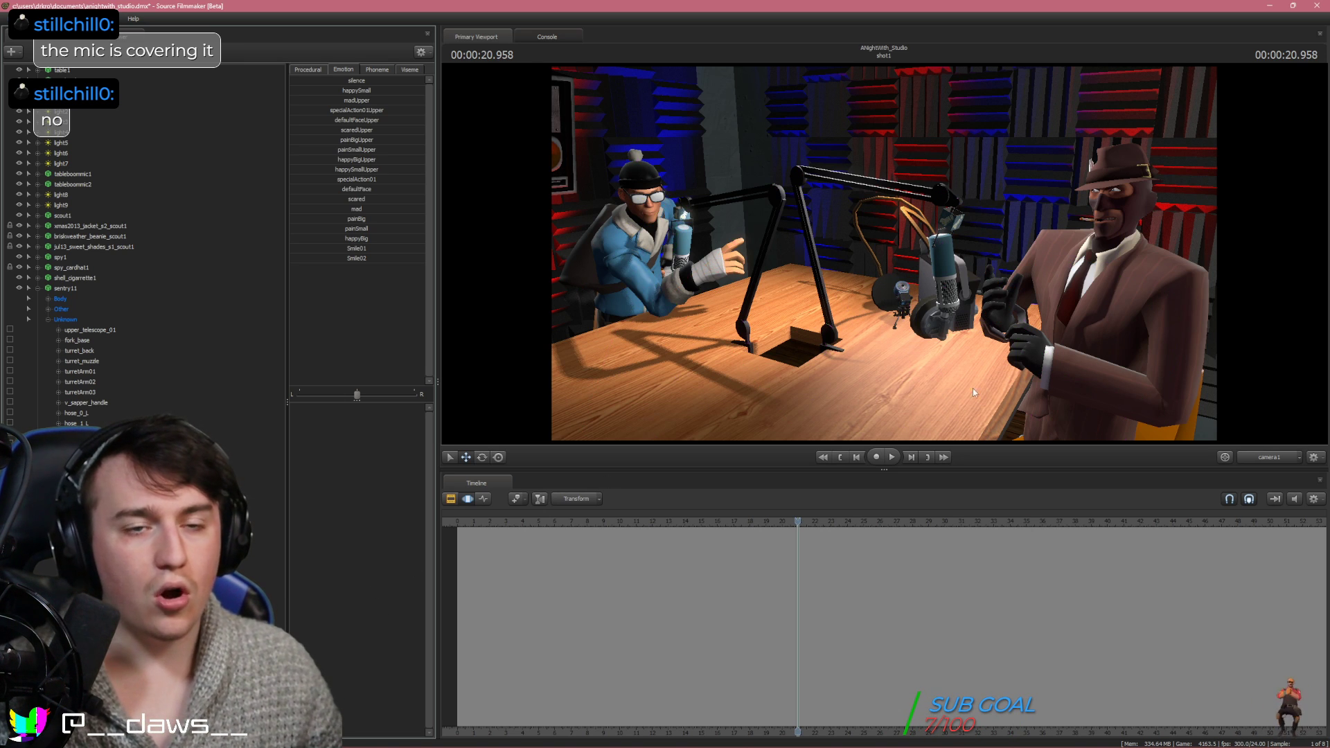
From the work camera, try to move the hose_1_L bone in front of the sapper's back plate, and undo the move
{"action": "left_click", "coordinate": [1252, 457]}
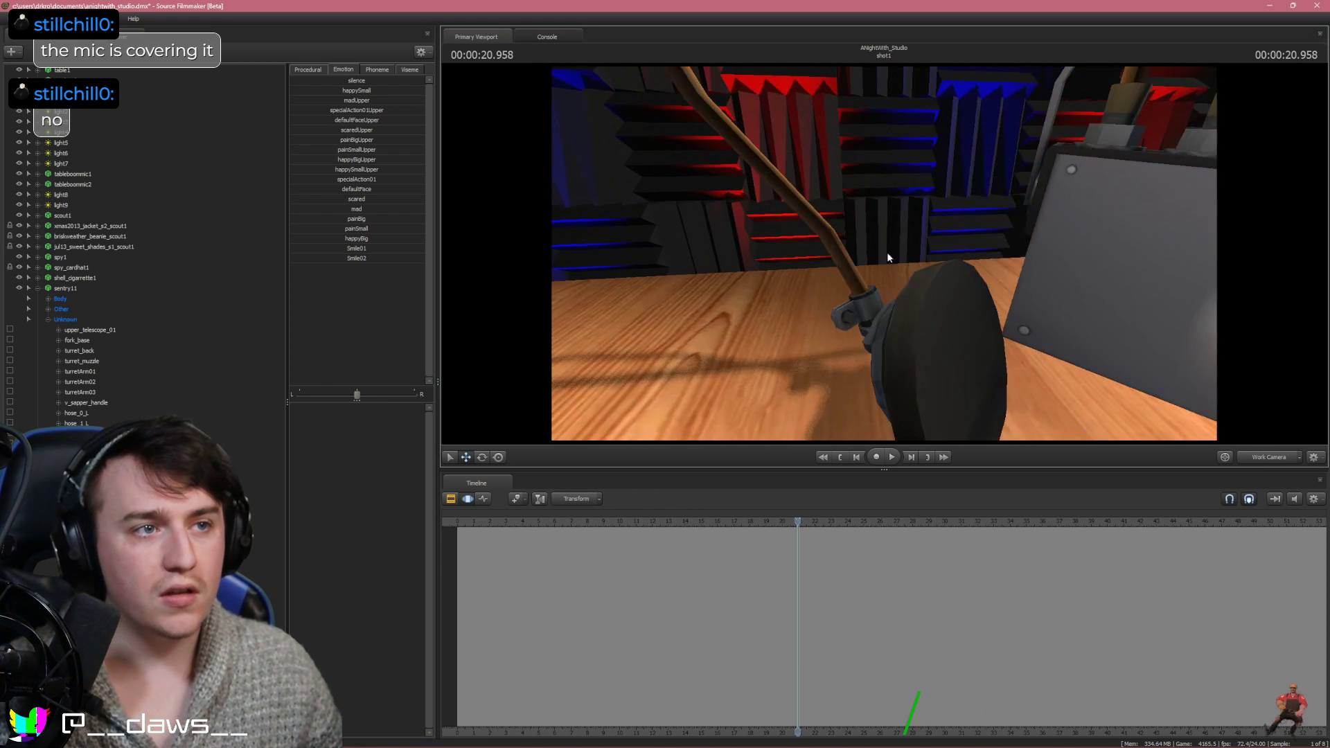
{"action": "key", "text": "s"}
{"action": "left_click_drag", "start_coordinate": [1023, 279], "coordinate": [1080, 277]}
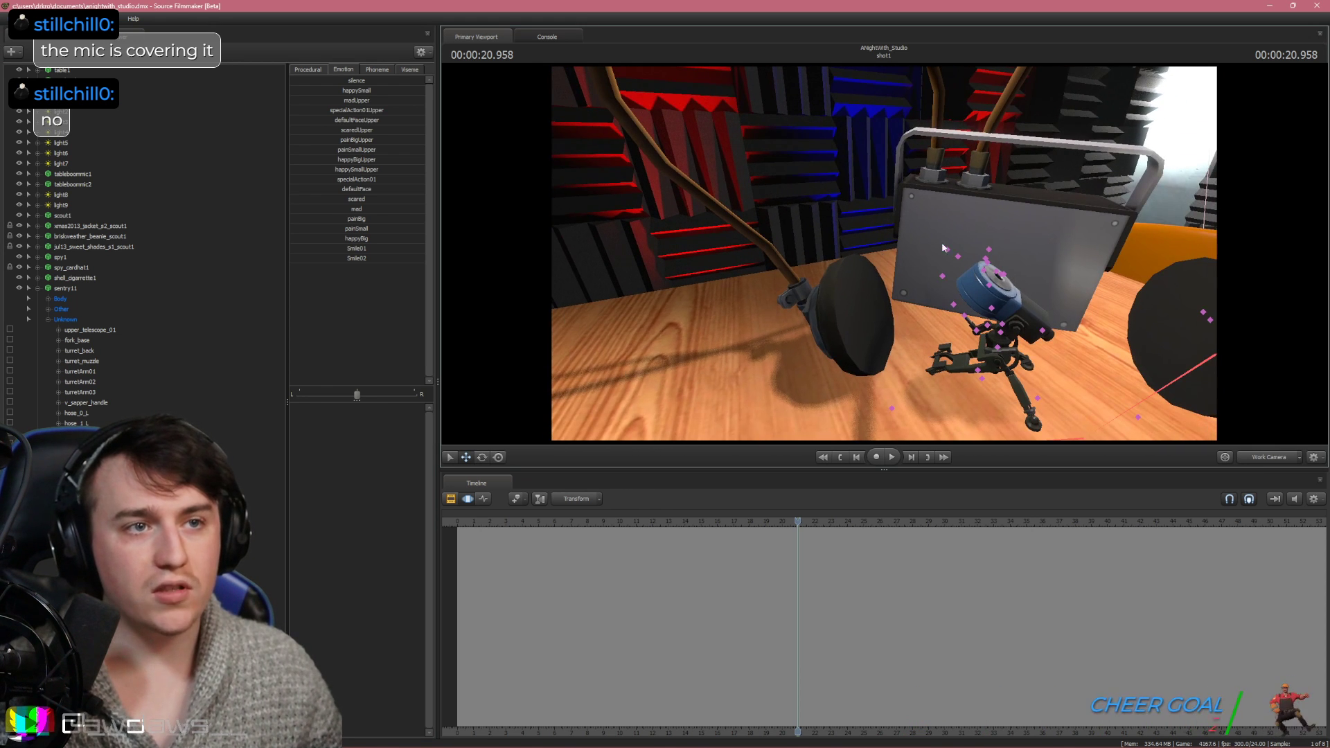
{"action": "left_click", "coordinate": [946, 251]}
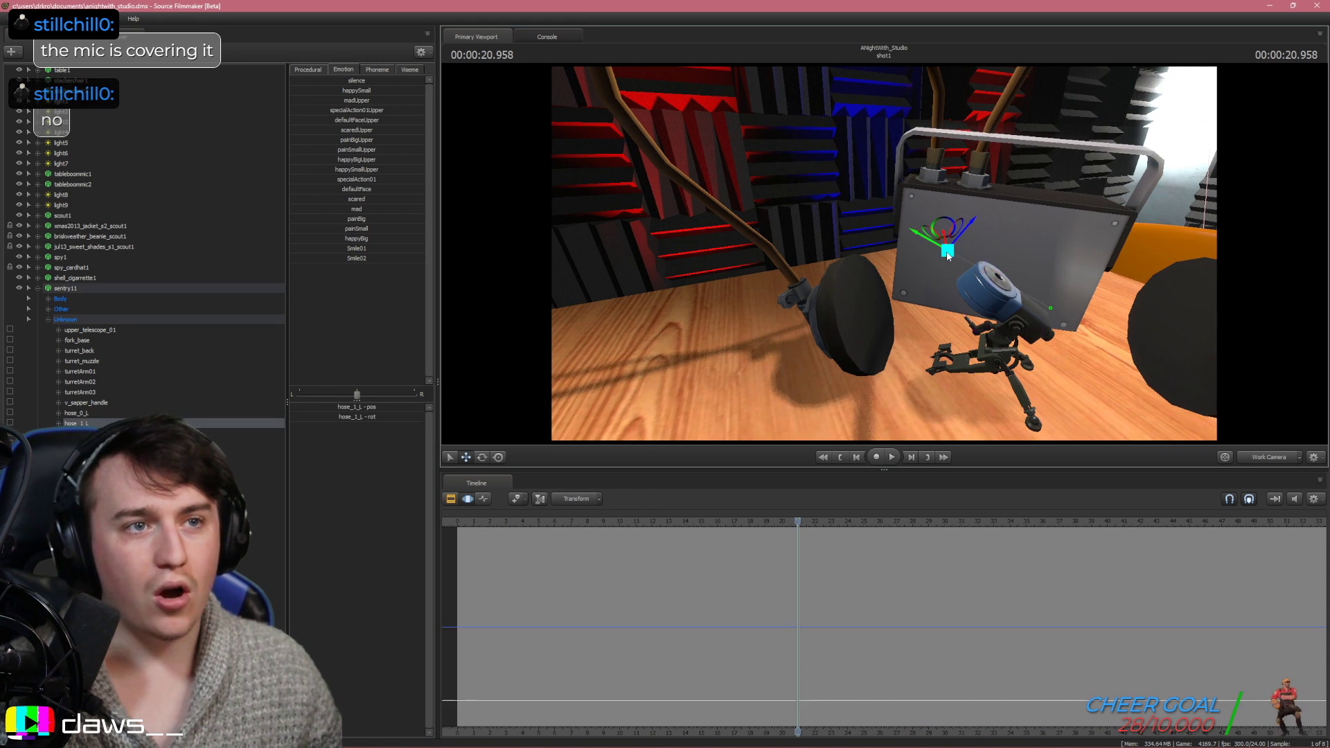
{"action": "left_click_drag", "start_coordinate": [899, 239], "coordinate": [721, 291]}
{"action": "key", "text": "ctrl+z"}
Try to move the sapper's polymsh bone and the light5 transform near it on the table, and undo both moves
{"action": "key", "text": "d"}
{"action": "key", "text": "d"}
{"action": "mouse_move", "coordinate": [949, 279]}
{"action": "left_mouse_down"}
{"action": "mouse_move", "coordinate": [893, 305]}
{"action": "mouse_move", "coordinate": [949, 279]}
{"action": "left_mouse_up"}
{"action": "key", "text": "a"}
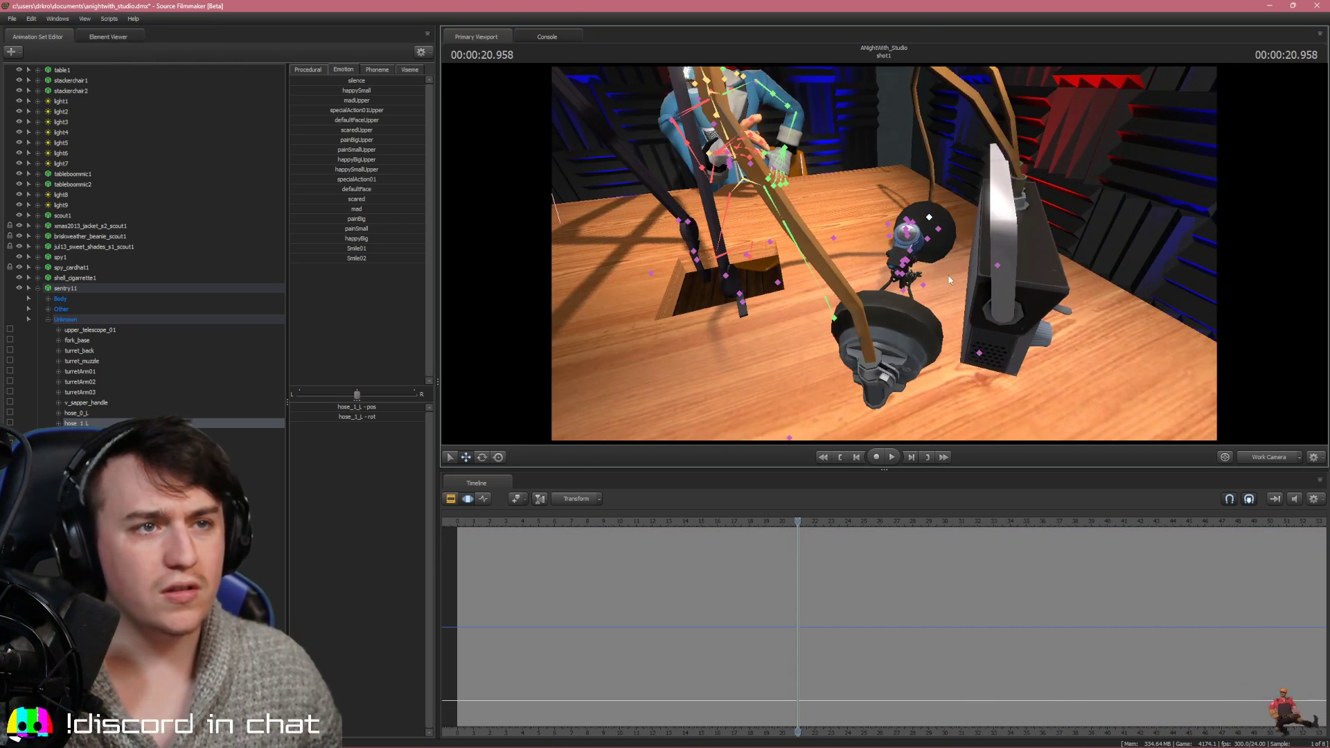
{"action": "left_click", "coordinate": [999, 264]}
{"action": "left_click_drag", "start_coordinate": [998, 265], "coordinate": [956, 243]}
{"action": "key", "text": "ctrl+z"}
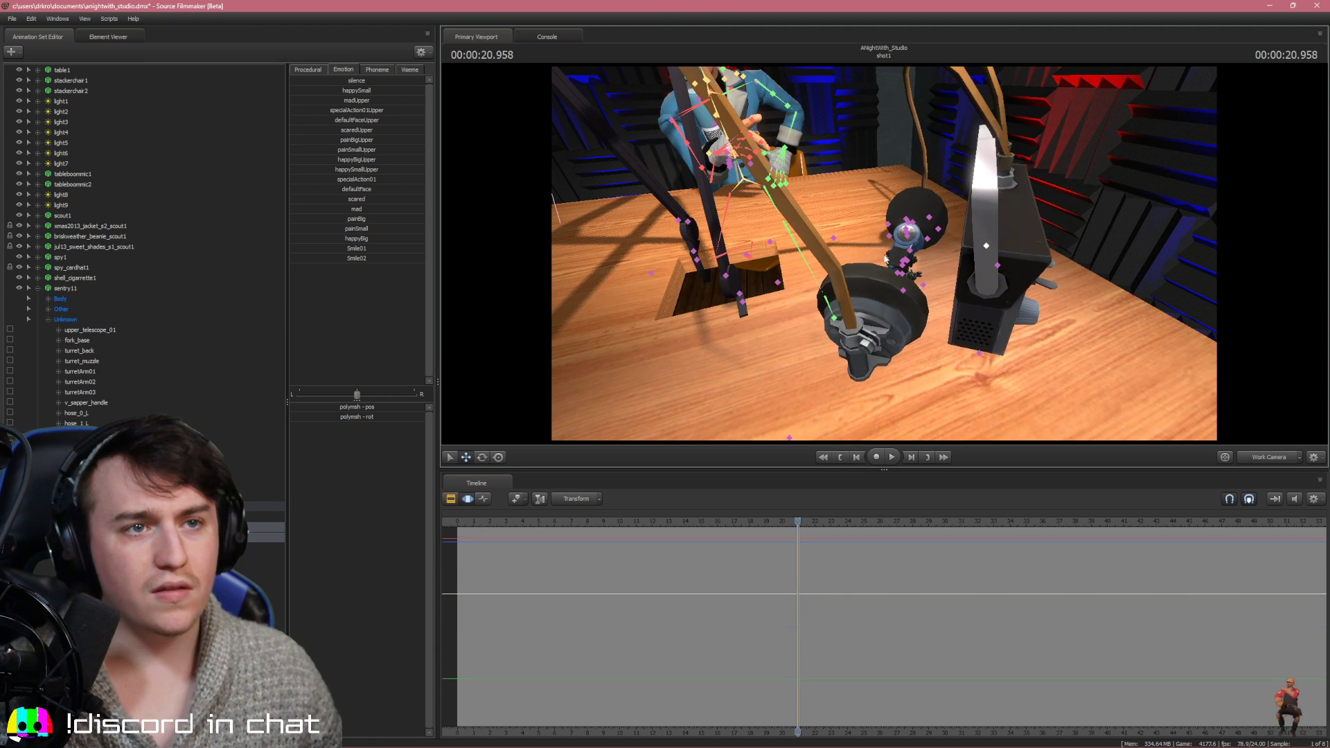
{"action": "left_click", "coordinate": [984, 352], "text": "ctrl"}
{"action": "left_click_drag", "start_coordinate": [978, 349], "coordinate": [930, 277]}
{"action": "key", "text": "ctrl+z"}
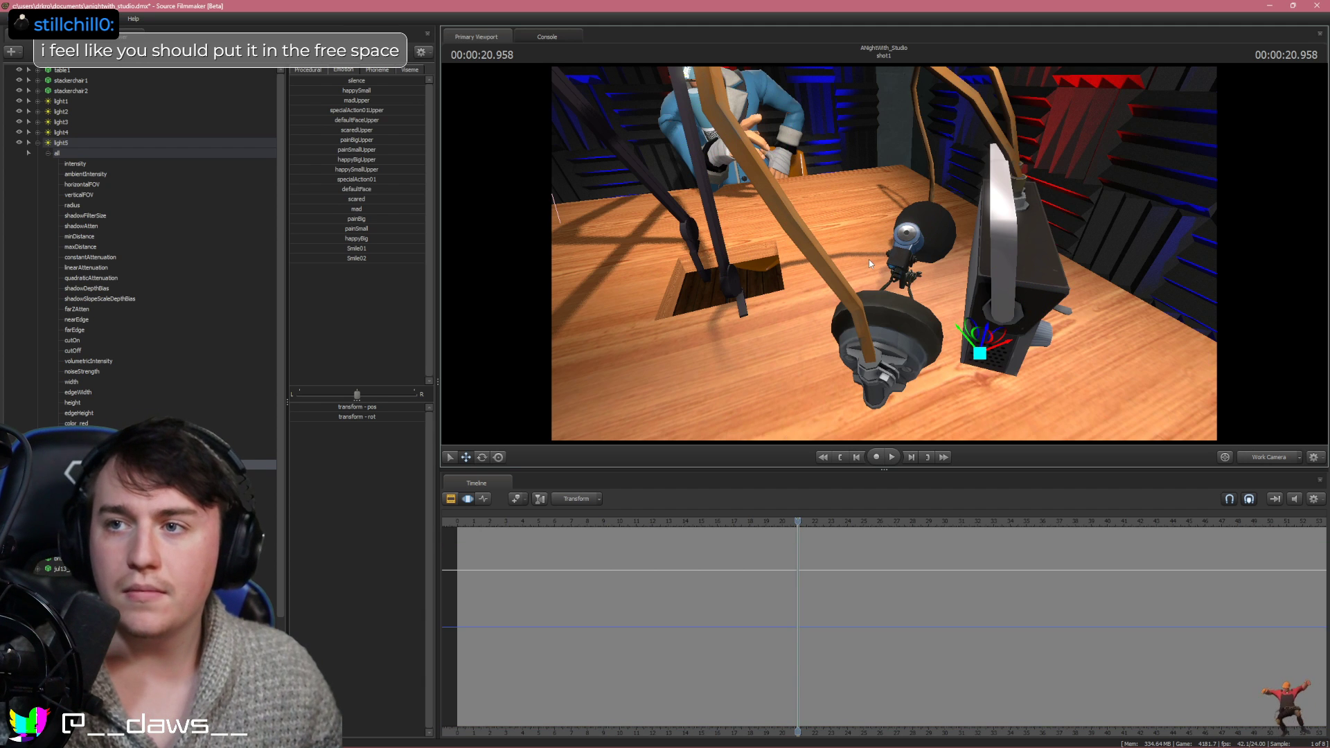
Check the table props through camera1, return to a wider work camera view of the table, and collapse light5's controls
{"action": "left_click_drag", "start_coordinate": [870, 263], "coordinate": [893, 242]}
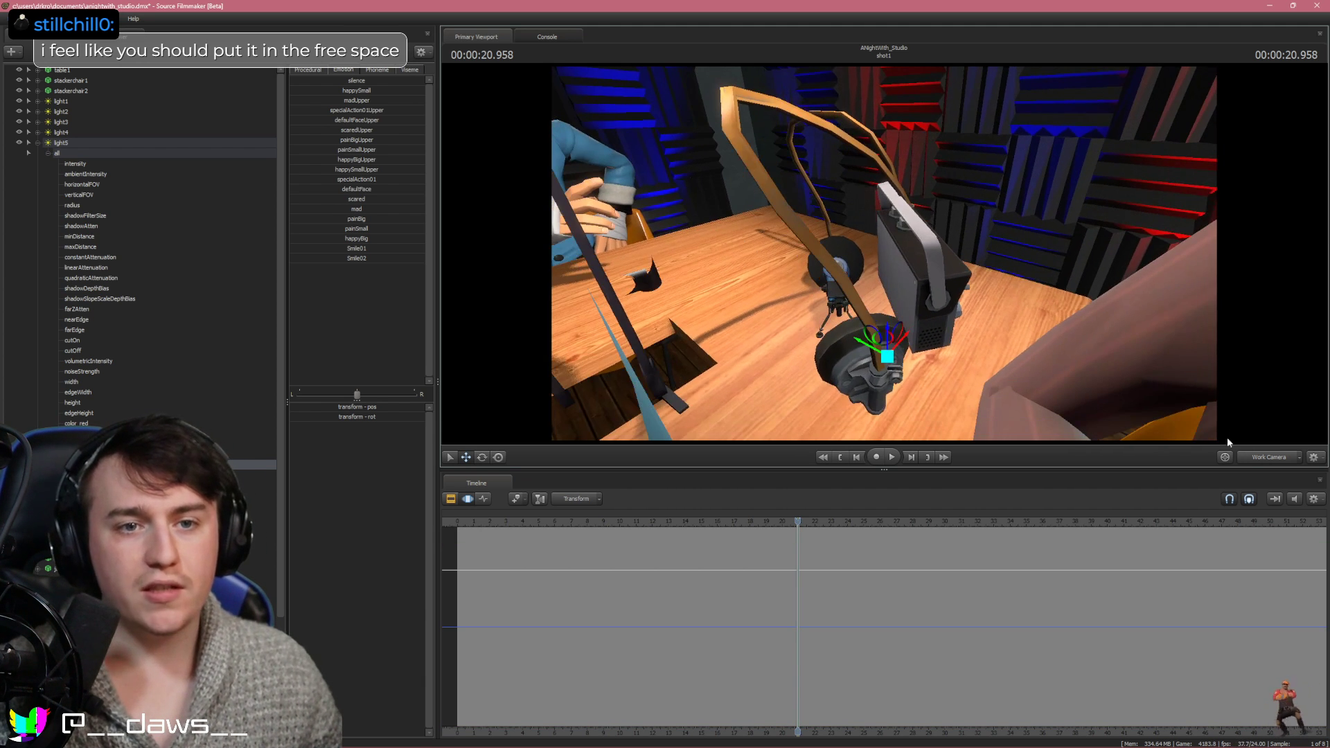
{"action": "left_click", "coordinate": [1251, 458]}
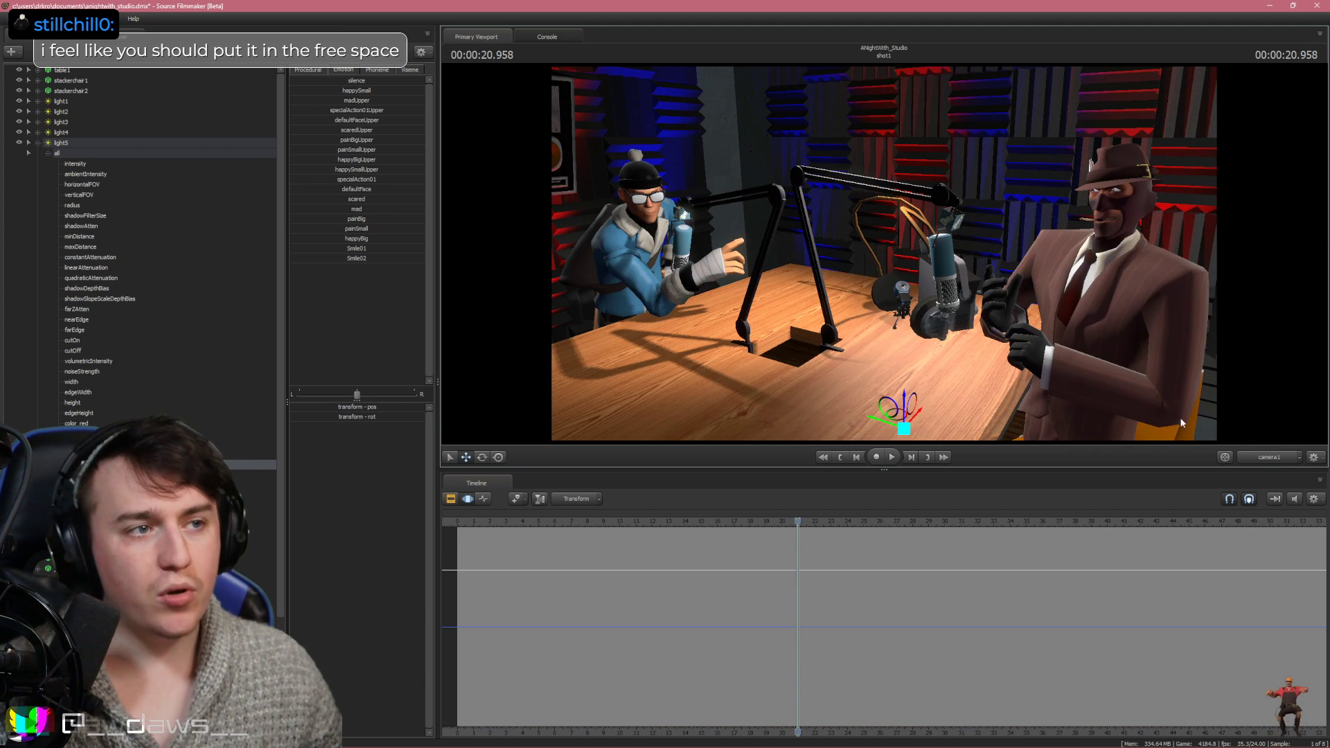
{"action": "left_click", "coordinate": [1275, 459]}
{"action": "left_click_drag", "start_coordinate": [967, 357], "coordinate": [918, 371]}
{"action": "key", "text": "s"}
{"action": "left_click", "coordinate": [93, 143]}
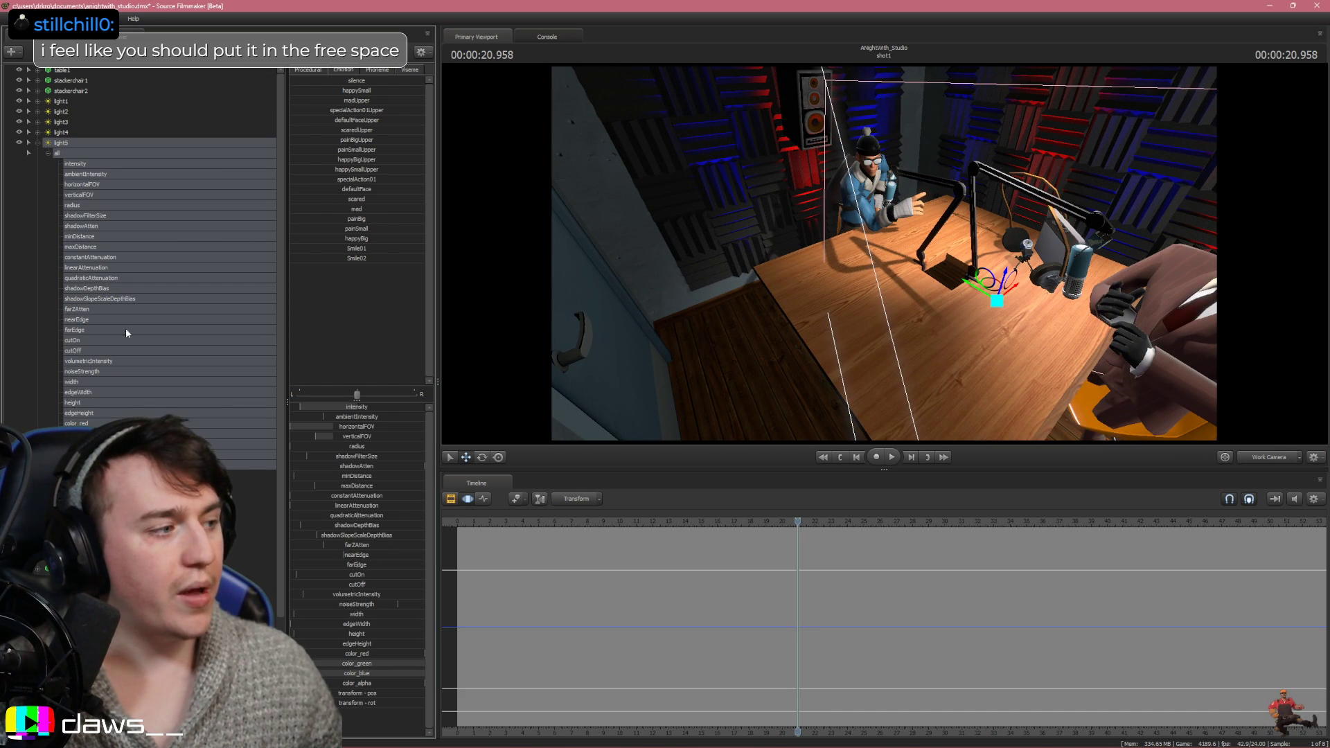
{"action": "left_click", "coordinate": [37, 143]}
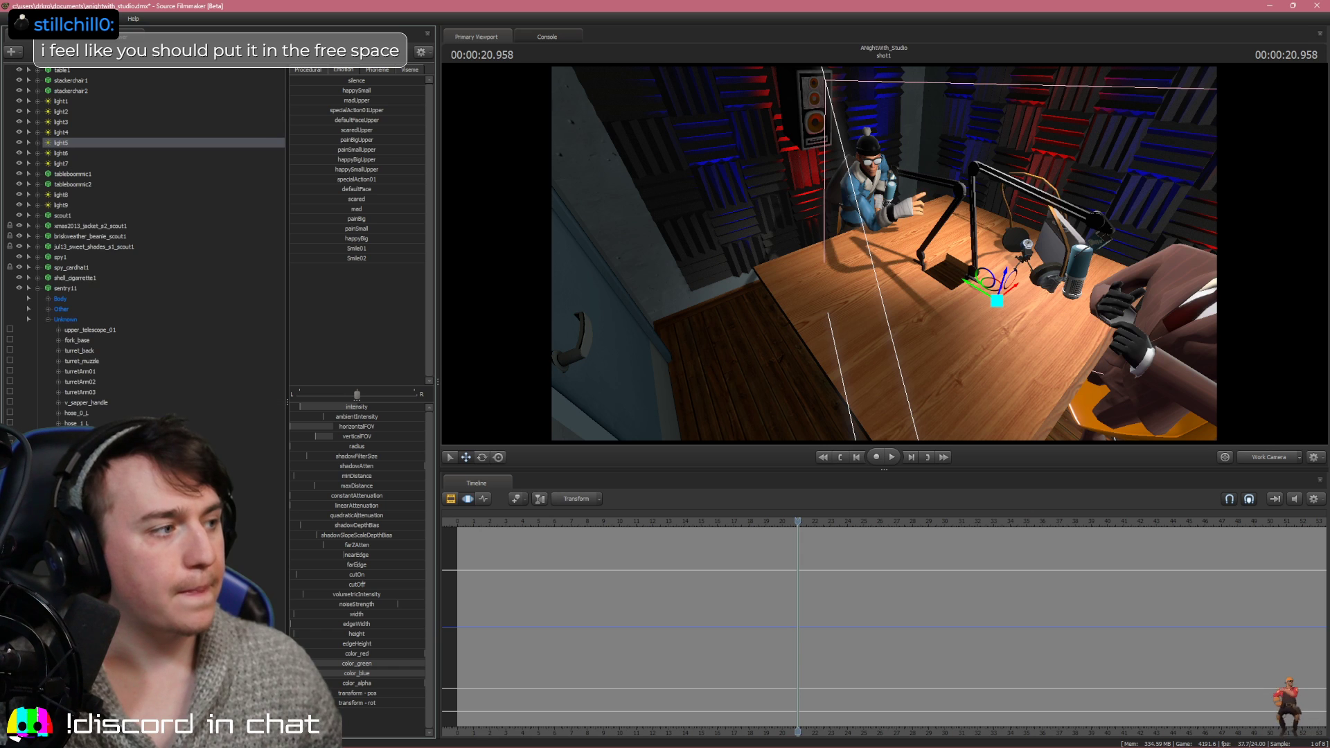
Select the miniature sentry and sapper together, move them to the table corner beside Scout, and check the placement from camera1
{"action": "left_click", "coordinate": [66, 288]}
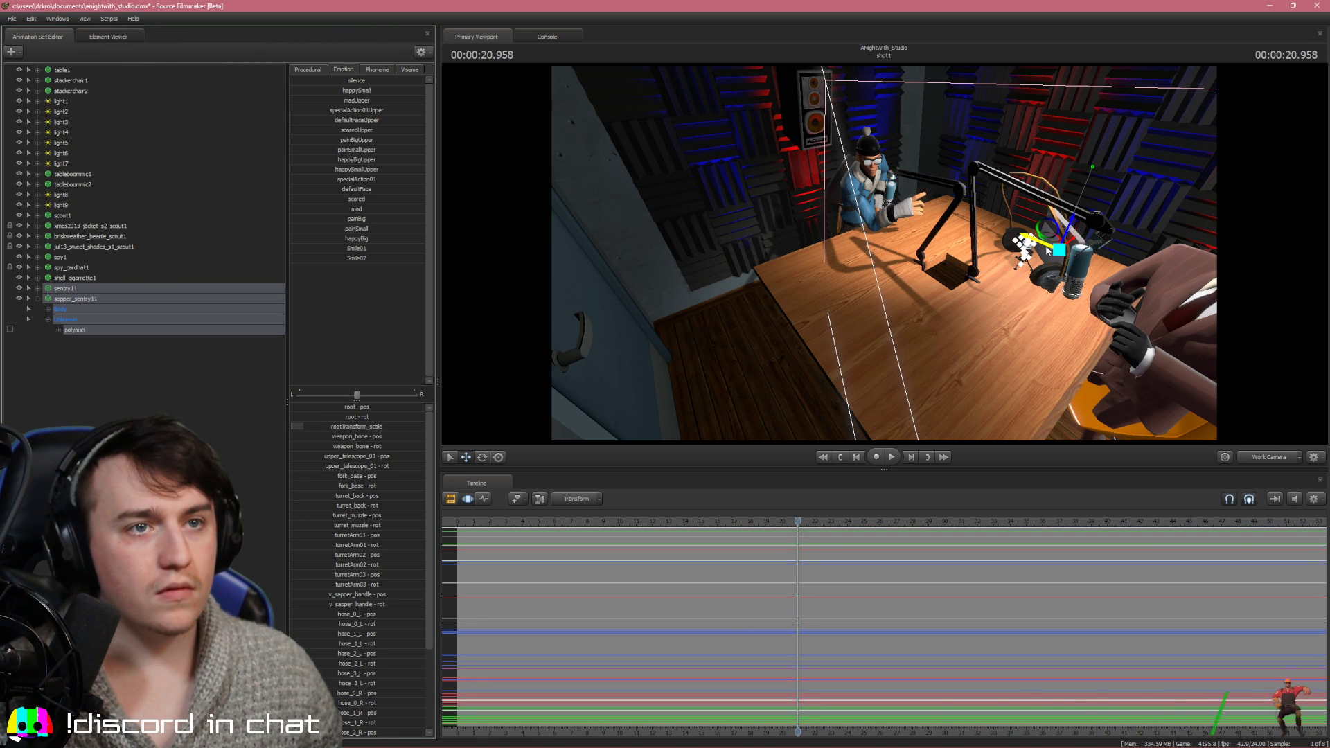
{"action": "left_click_drag", "start_coordinate": [1048, 251], "coordinate": [888, 274]}
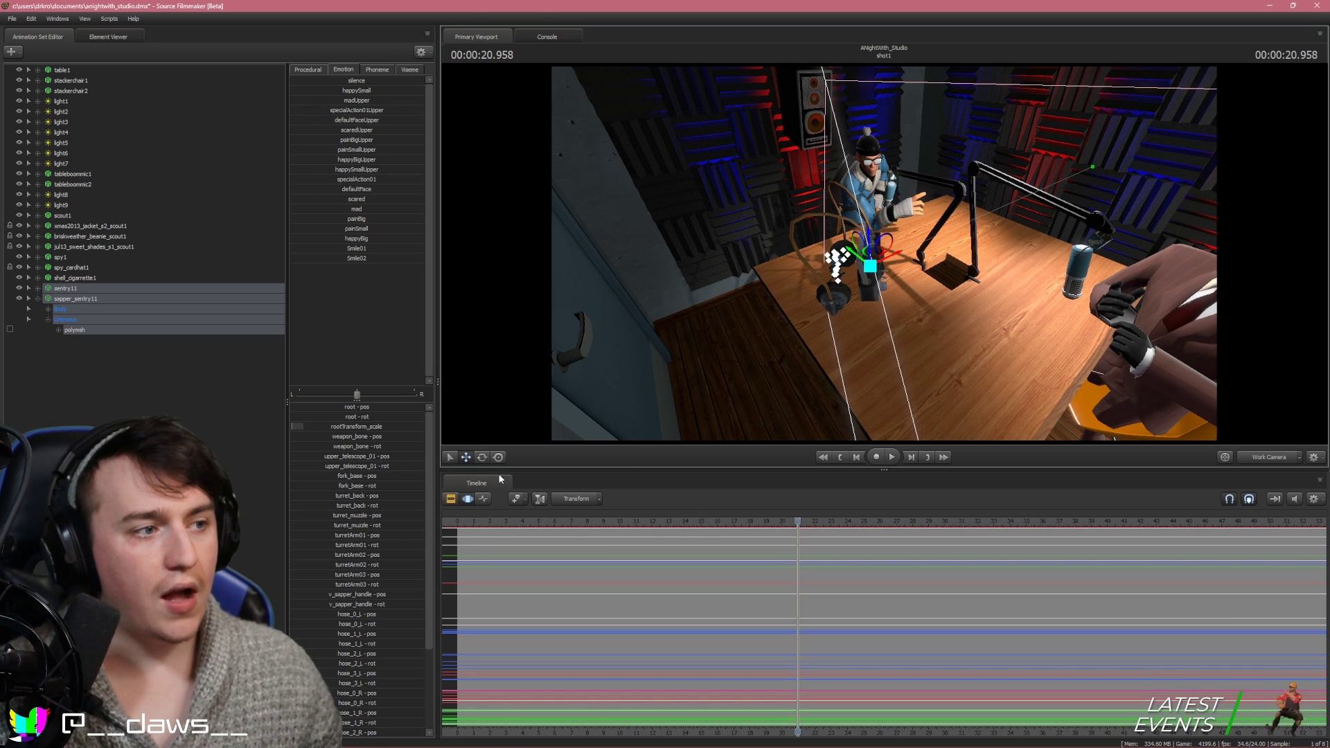
{"action": "key", "text": "e"}
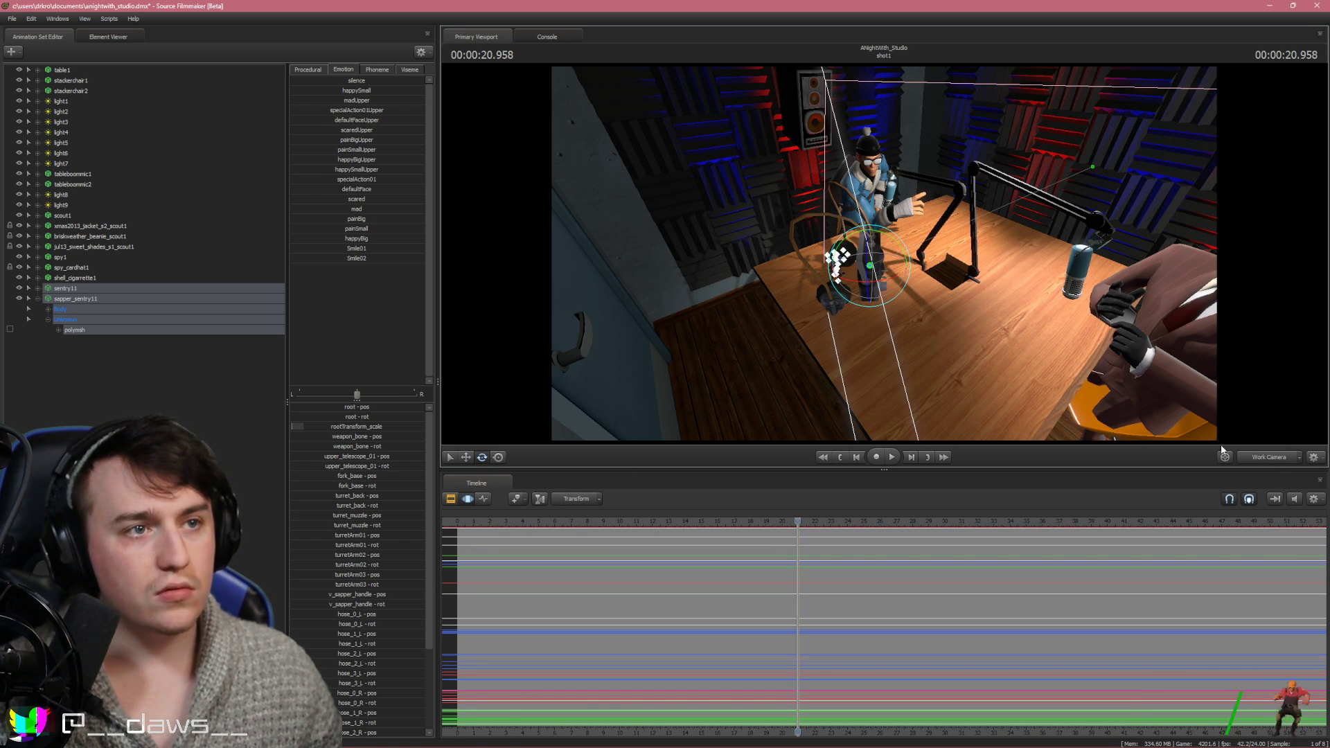
{"action": "mouse_move", "coordinate": [1033, 345]}
{"action": "left_mouse_down"}
{"action": "mouse_move", "coordinate": [1043, 381]}
{"action": "mouse_move", "coordinate": [1033, 340]}
{"action": "left_mouse_up"}
{"action": "key", "text": "w"}
{"action": "key", "text": "s"}
{"action": "left_click", "coordinate": [1255, 457]}
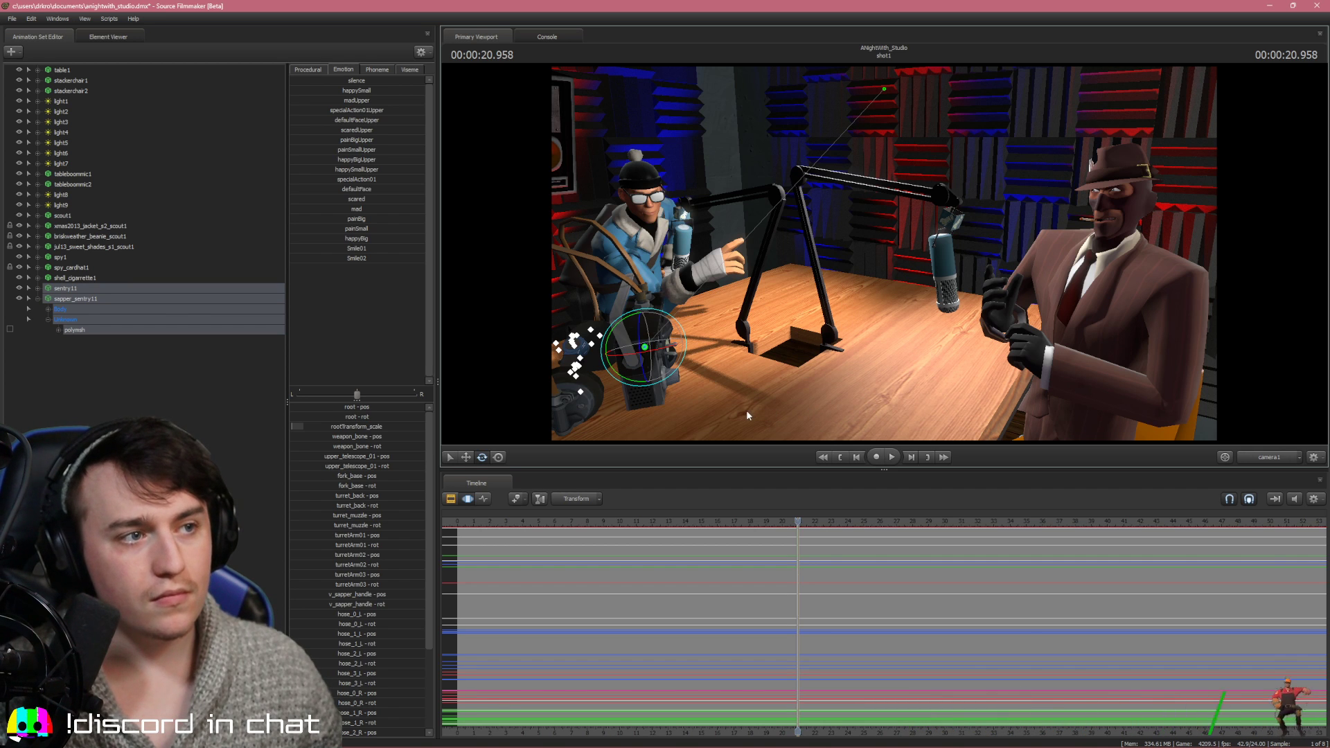
Add a scale control to the sapper model, shrink the sapper, and slide it closer to the miniature sentry
{"action": "left_click", "coordinate": [86, 298]}
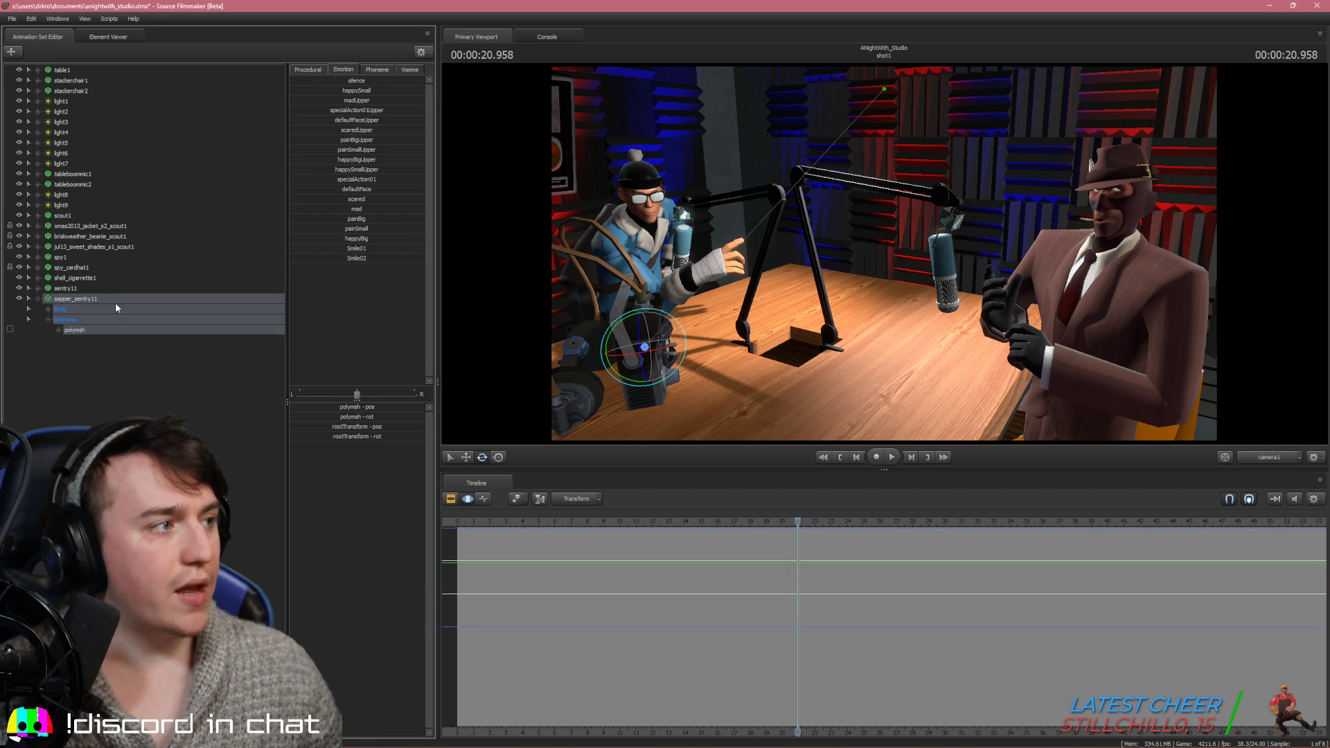
{"action": "right_click", "coordinate": [80, 301]}
{"action": "mouse_move", "coordinate": [115, 392]}
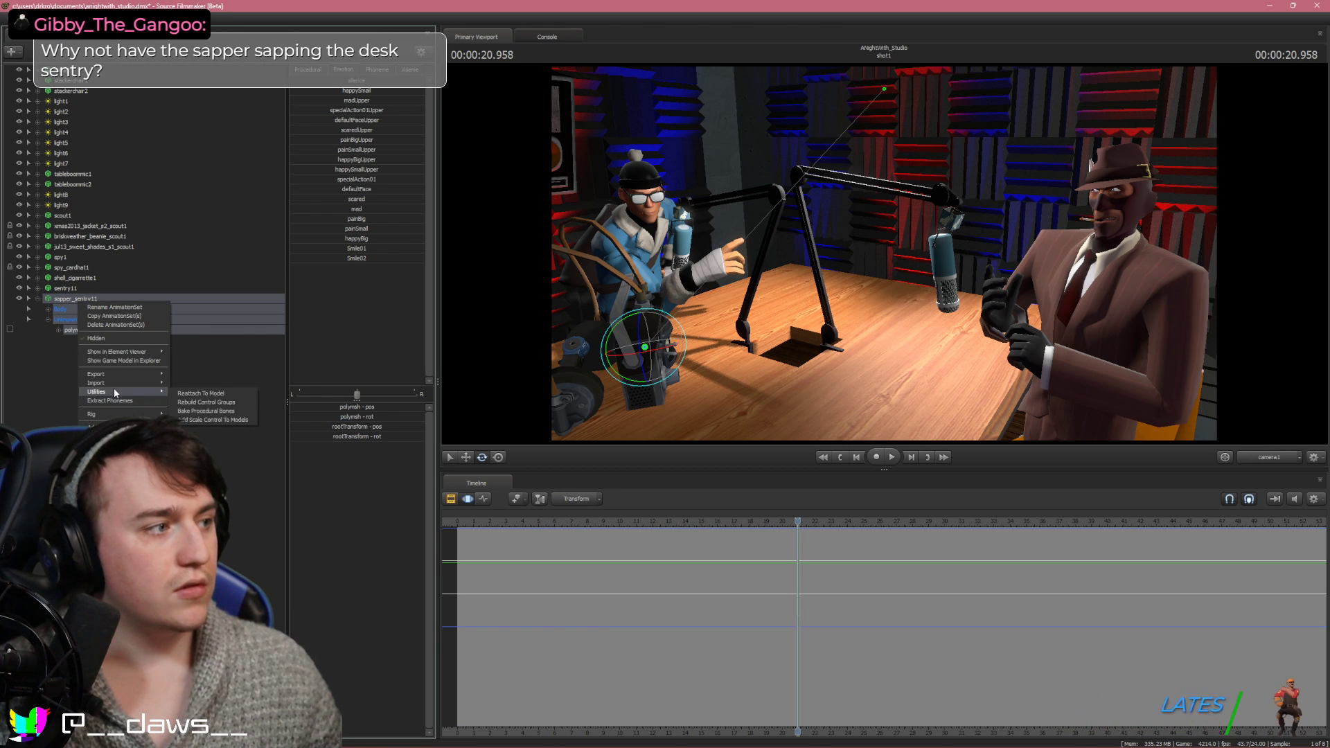
{"action": "left_click", "coordinate": [194, 412]}
{"action": "left_click", "coordinate": [79, 300]}
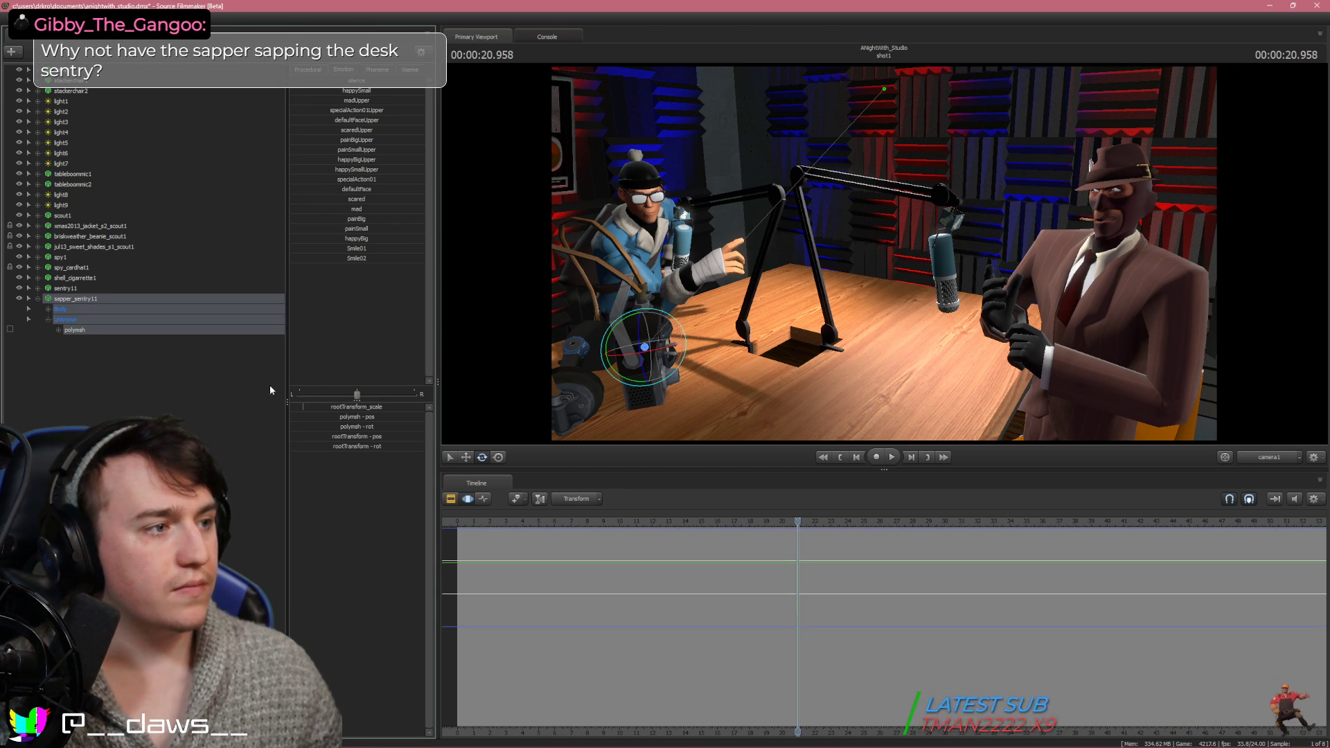
{"action": "left_click_drag", "start_coordinate": [303, 407], "coordinate": [299, 408]}
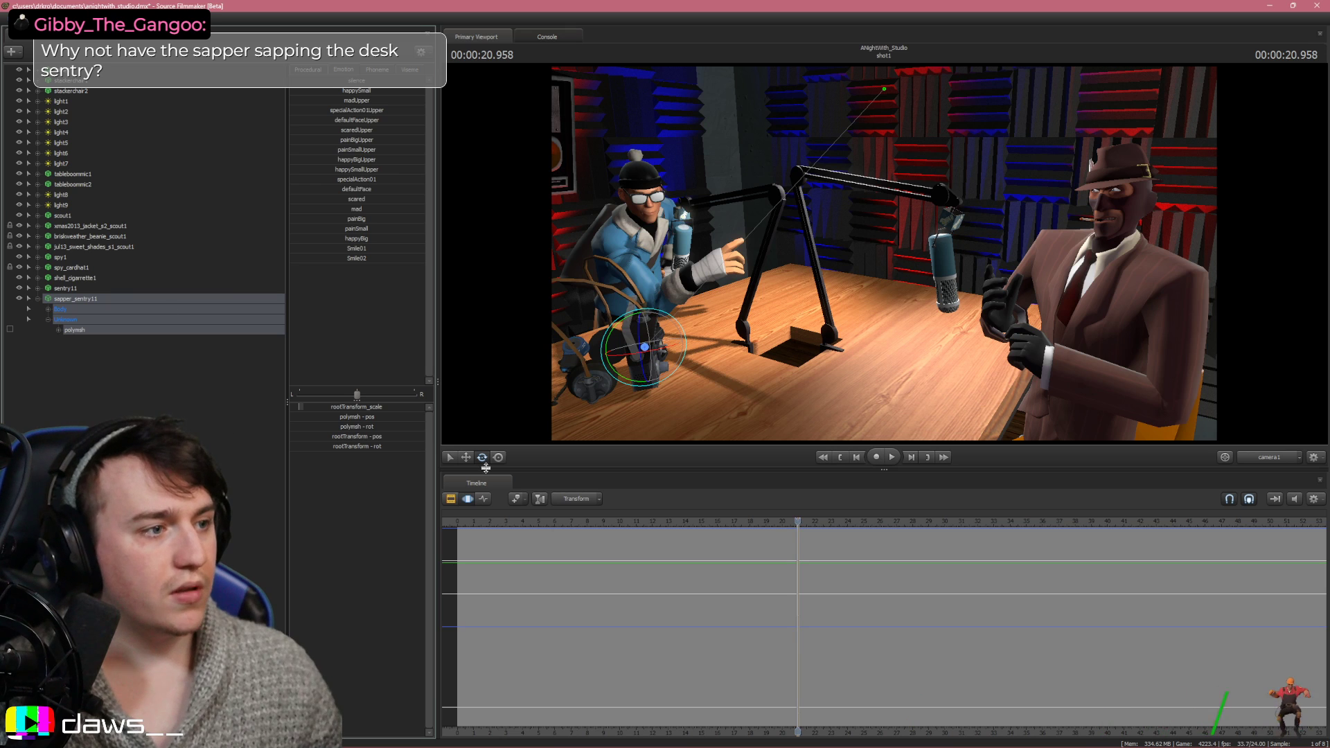
{"action": "left_click", "coordinate": [466, 457]}
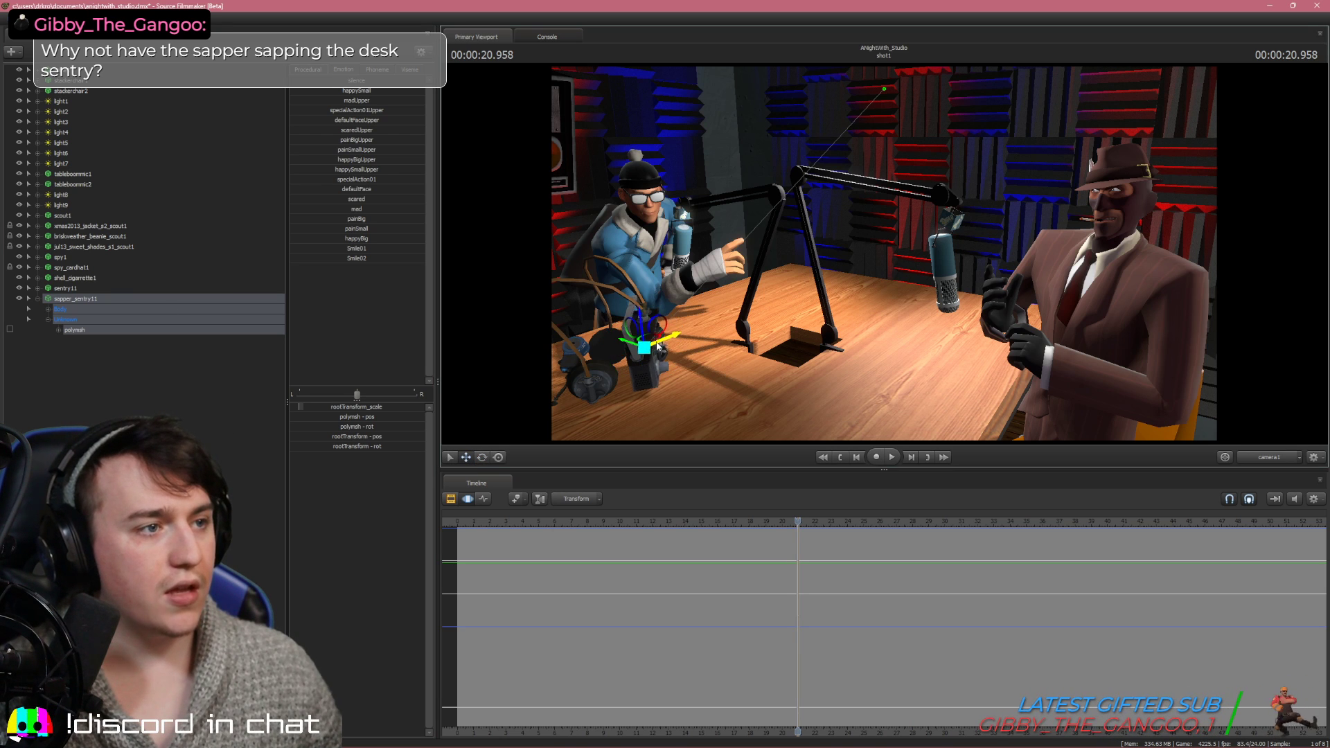
{"action": "left_click_drag", "start_coordinate": [658, 345], "coordinate": [647, 349]}
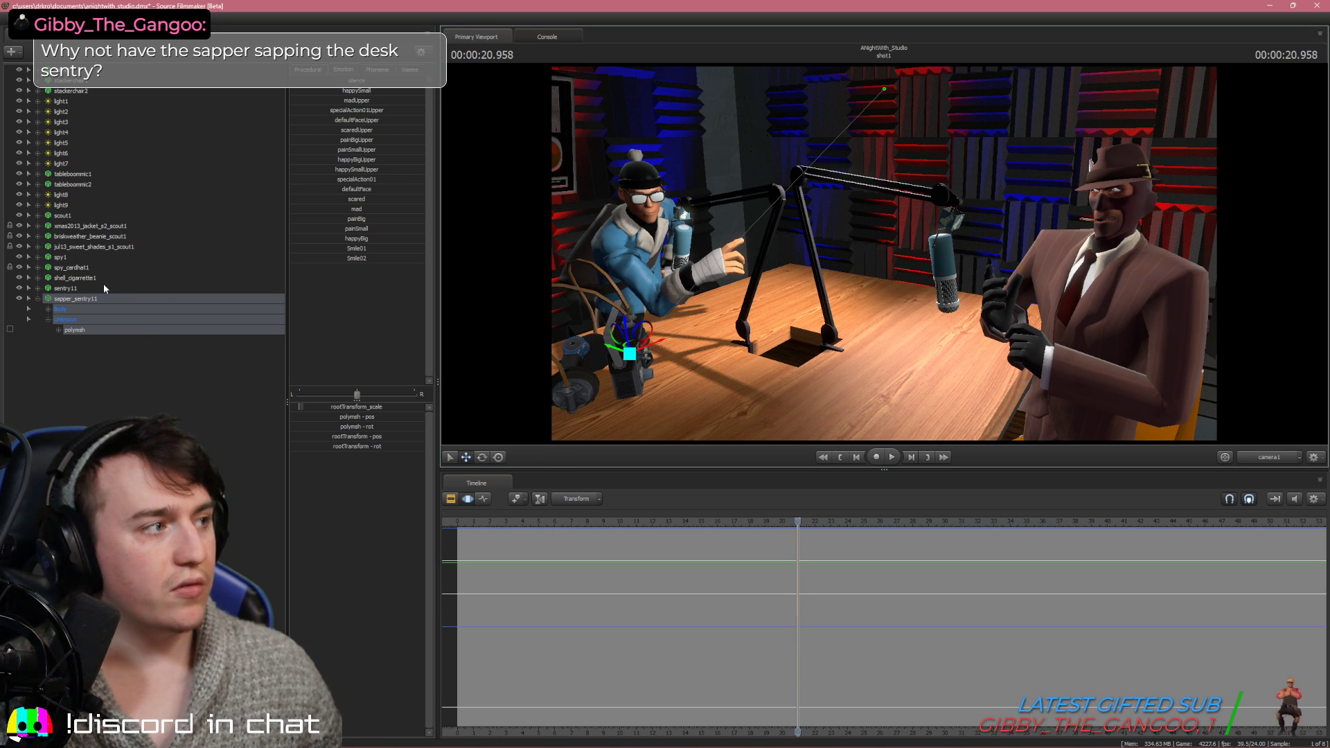
Move the miniature sentry and sapper together to the far side of the table beside Spy's microphone, and clear the selection
{"action": "left_click", "coordinate": [65, 288], "text": "ctrl"}
{"action": "left_click_drag", "start_coordinate": [630, 354], "coordinate": [773, 414]}
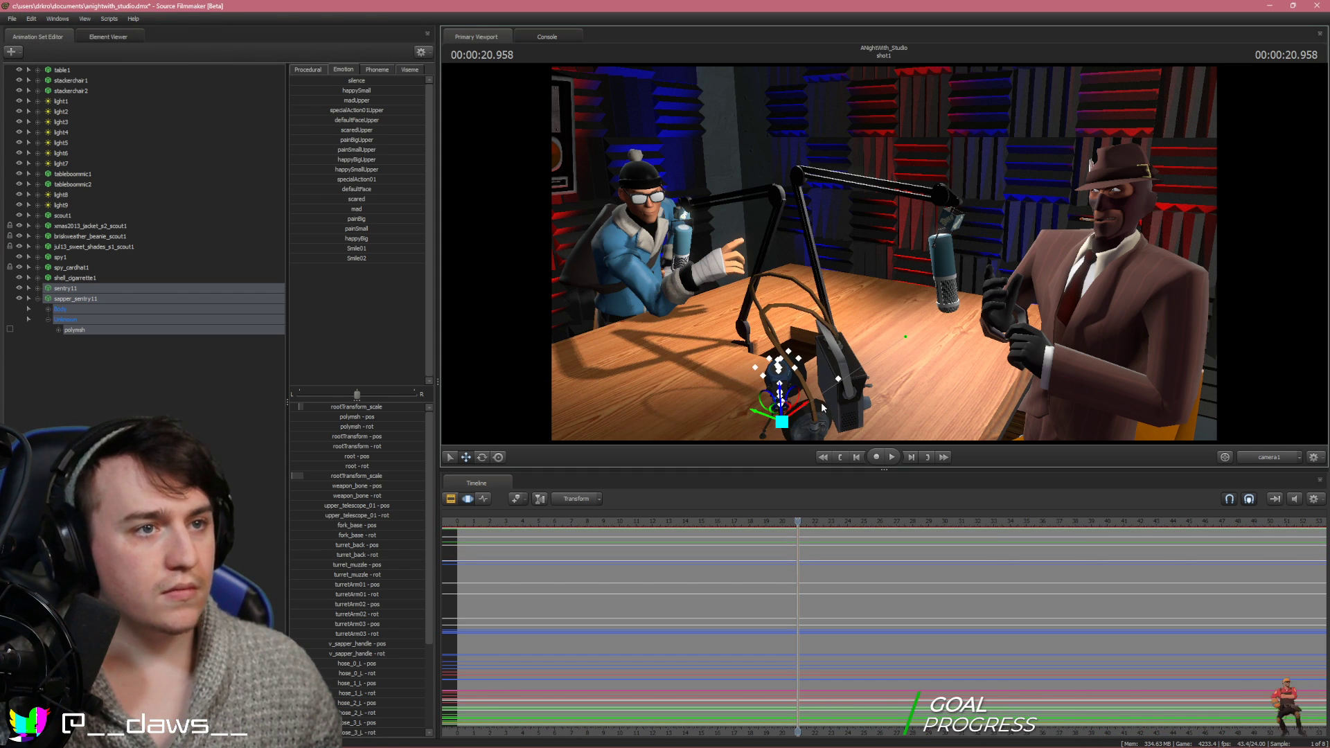
{"action": "left_click_drag", "start_coordinate": [804, 404], "coordinate": [740, 384]}
{"action": "left_click", "coordinate": [267, 467]}
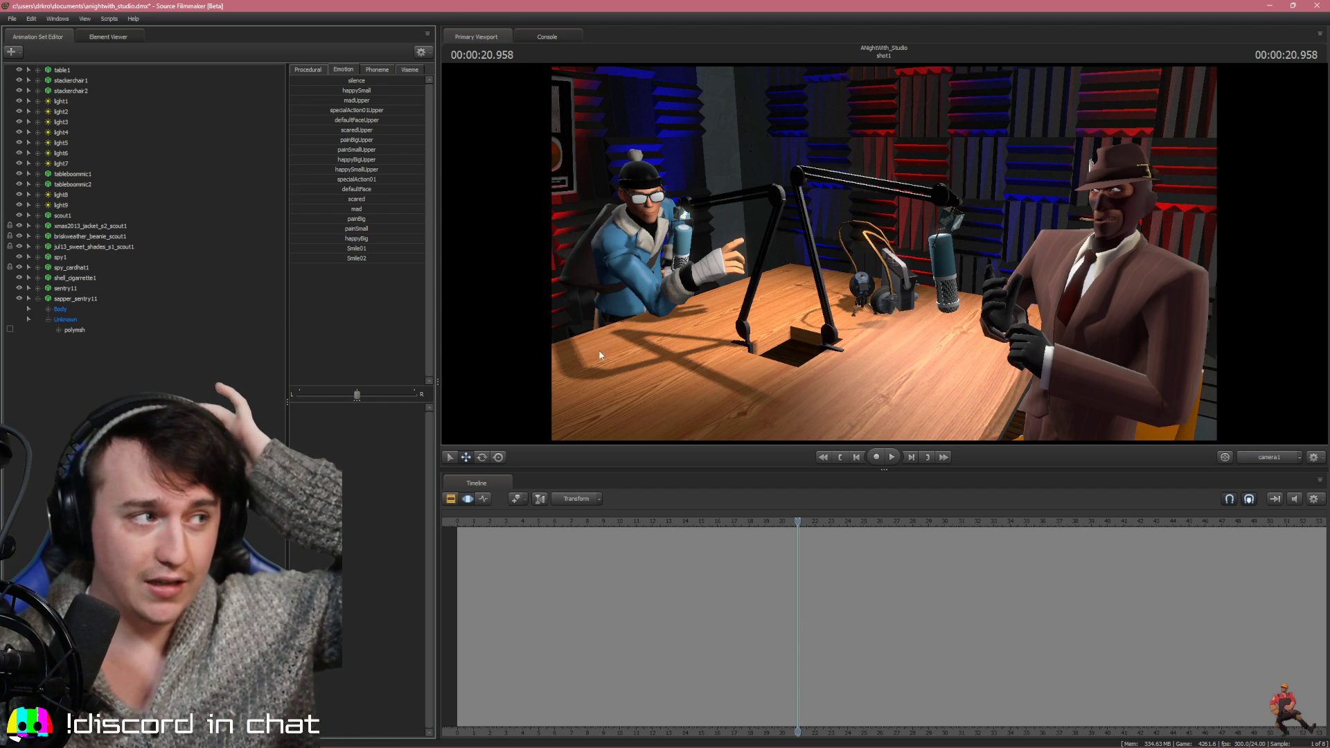
Collapse the sapper's controls, start adding a new model, and filter the model browser for "knife"
{"action": "left_click", "coordinate": [28, 298]}
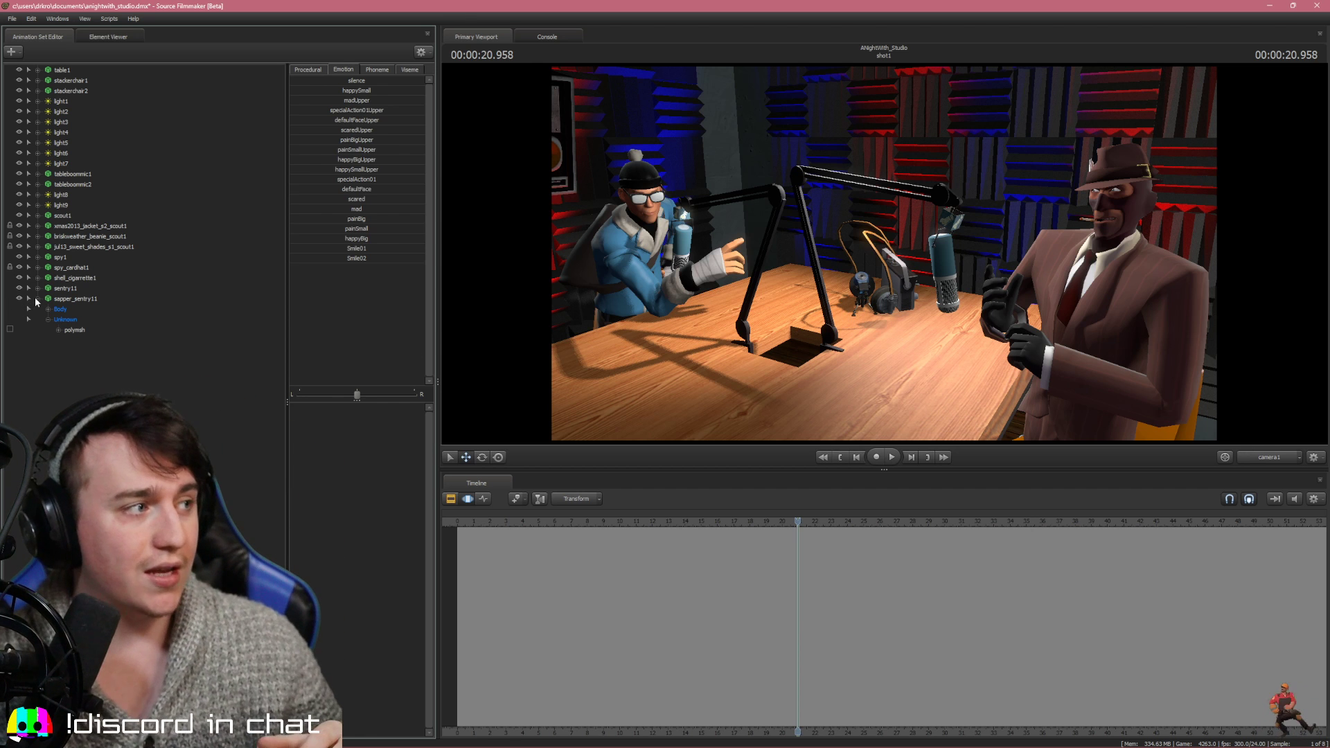
{"action": "right_click", "coordinate": [97, 378]}
{"action": "left_click", "coordinate": [201, 392]}
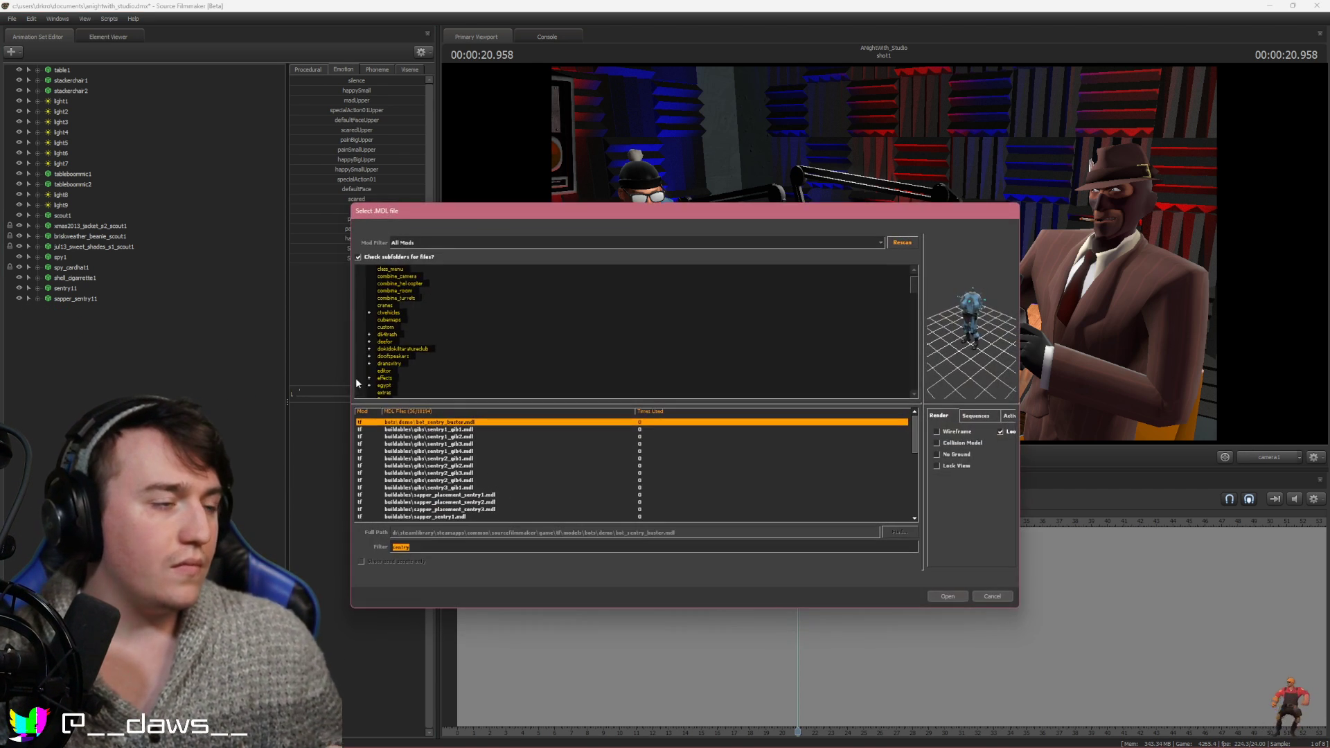
{"action": "type", "text": "knif"}
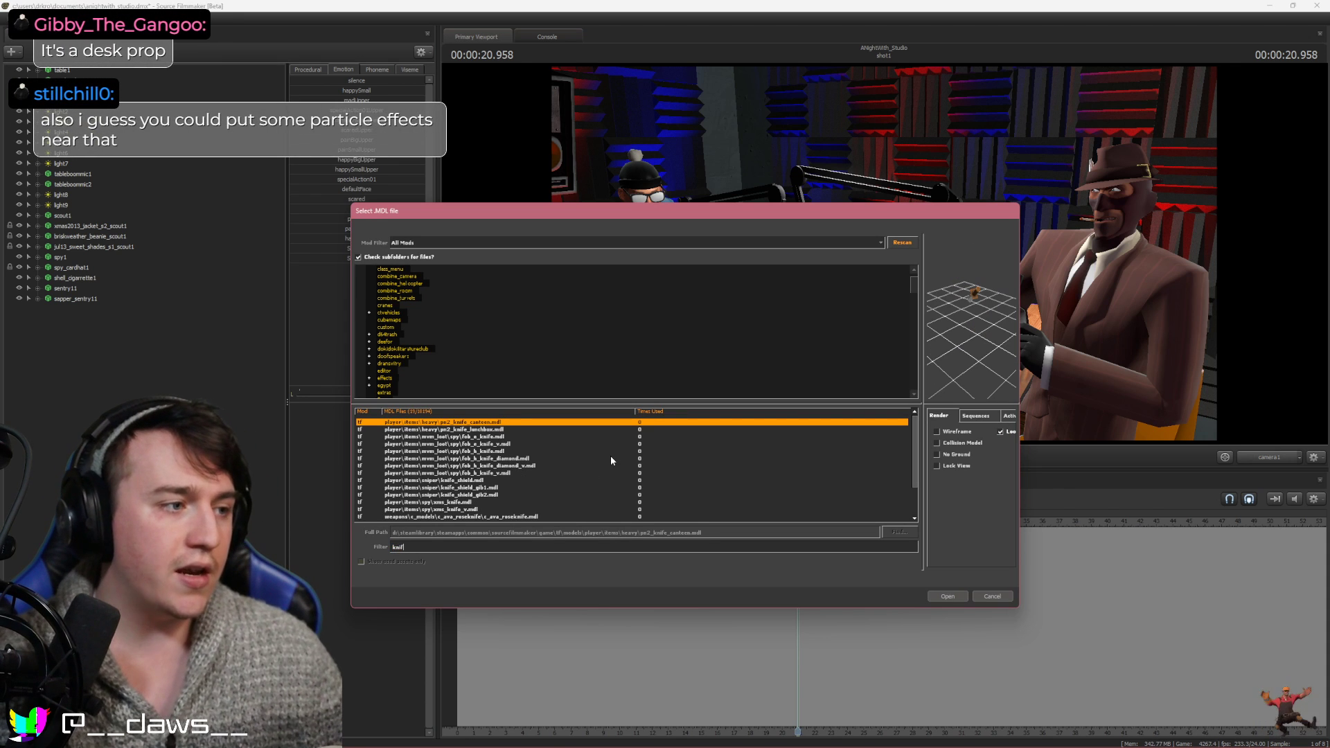
{"action": "type", "text": "e"}
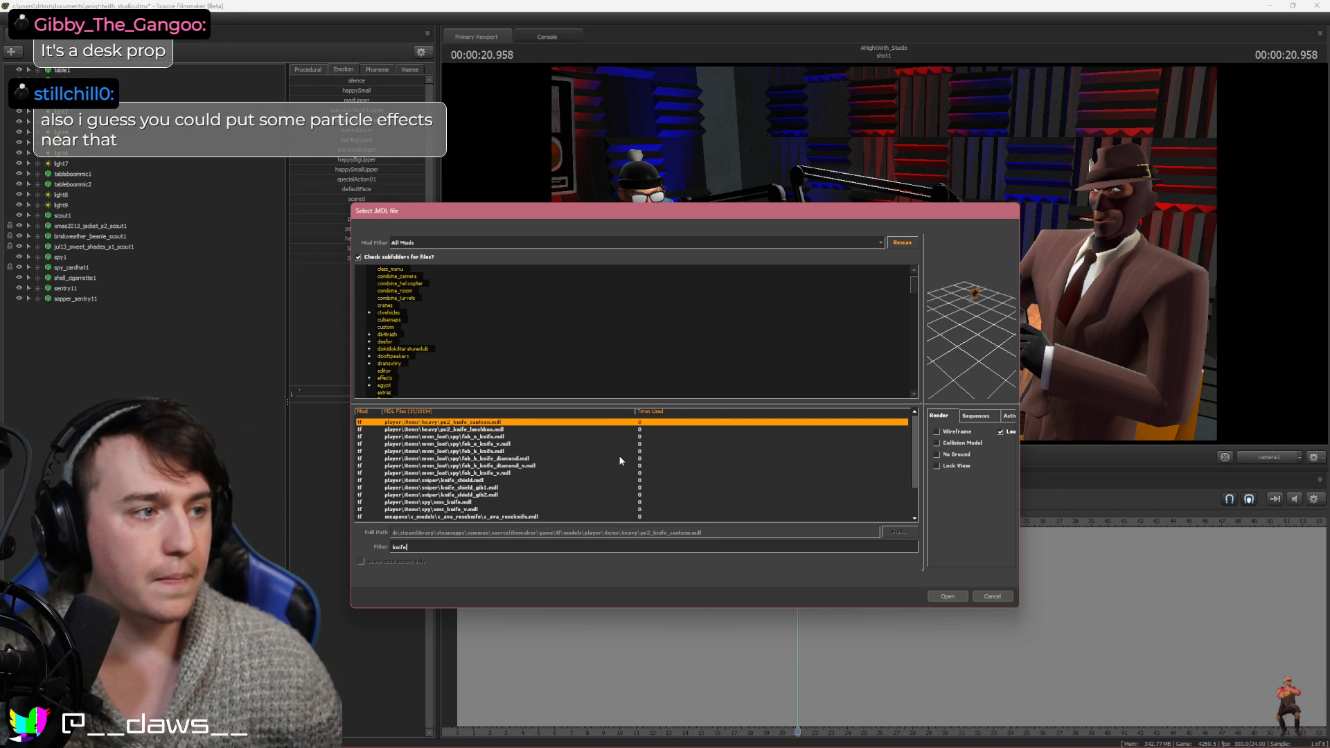
Browse the filtered knife models and load the w_knife model into the scene
{"action": "key", "text": "Down"}
{"action": "key", "text": "Down"}
{"action": "key", "text": "Down"}
{"action": "key", "text": "Down"}
{"action": "key", "text": "Down"}
{"action": "key", "text": "Down"}
{"action": "key", "text": "Down"}
{"action": "key", "text": "Down"}
{"action": "key", "text": "Down"}
{"action": "key", "text": "Down"}
{"action": "key", "text": "Down"}
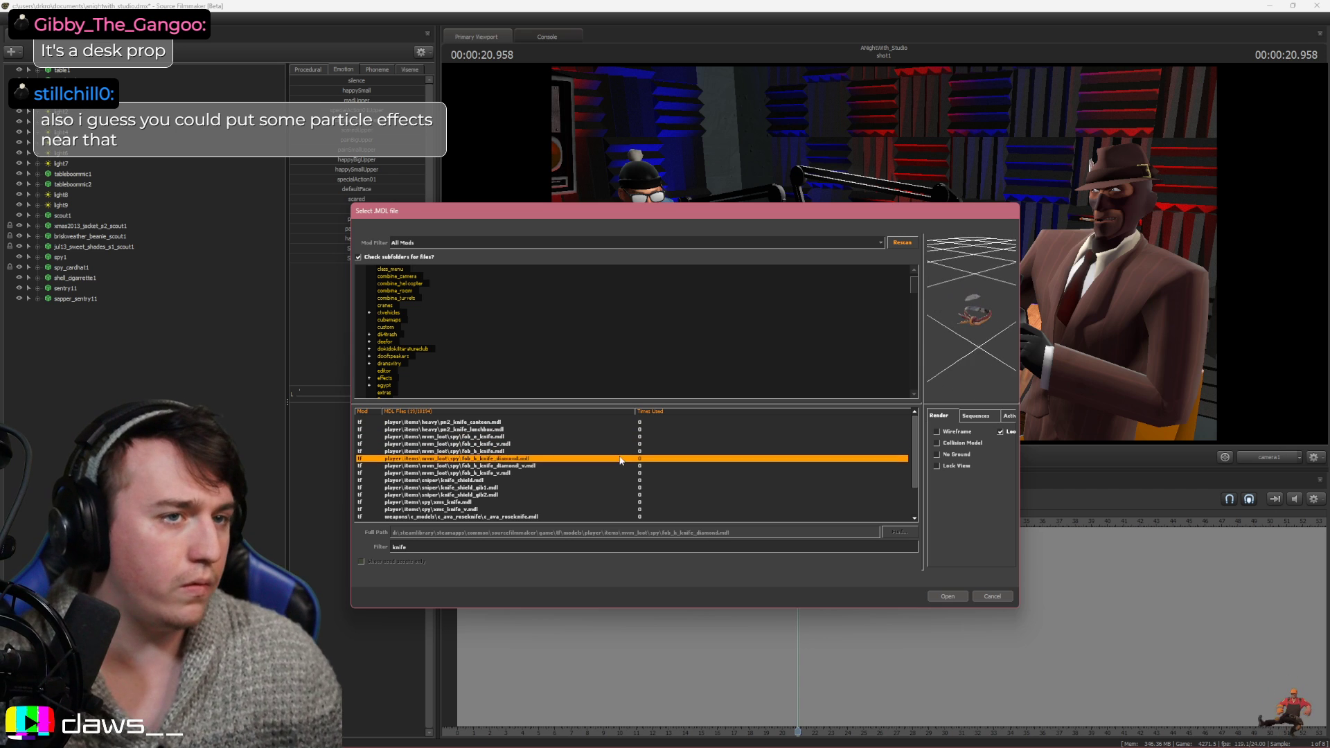
{"action": "key", "text": "Down"}
{"action": "key", "text": "Down"}
{"action": "key", "text": "Down"}
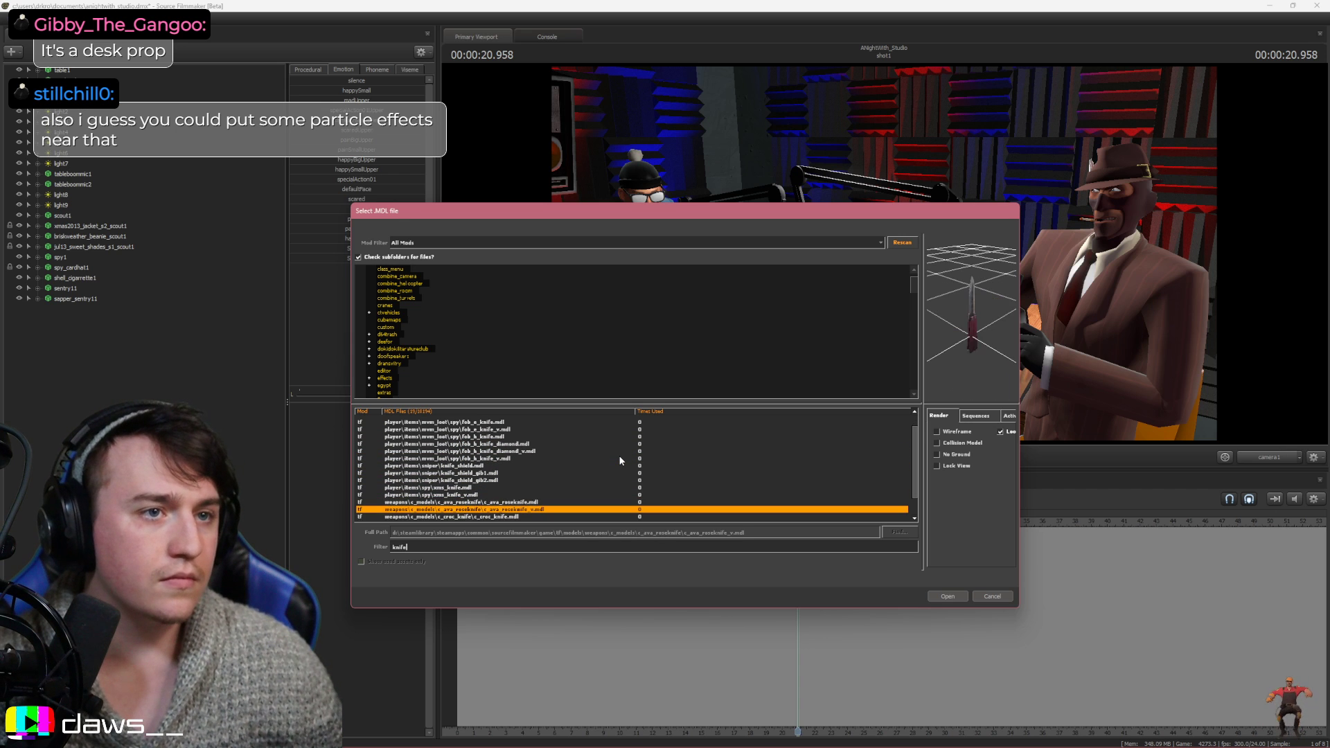
{"action": "key", "text": "Down"}
{"action": "key", "text": "Down"}
{"action": "key", "text": "Down"}
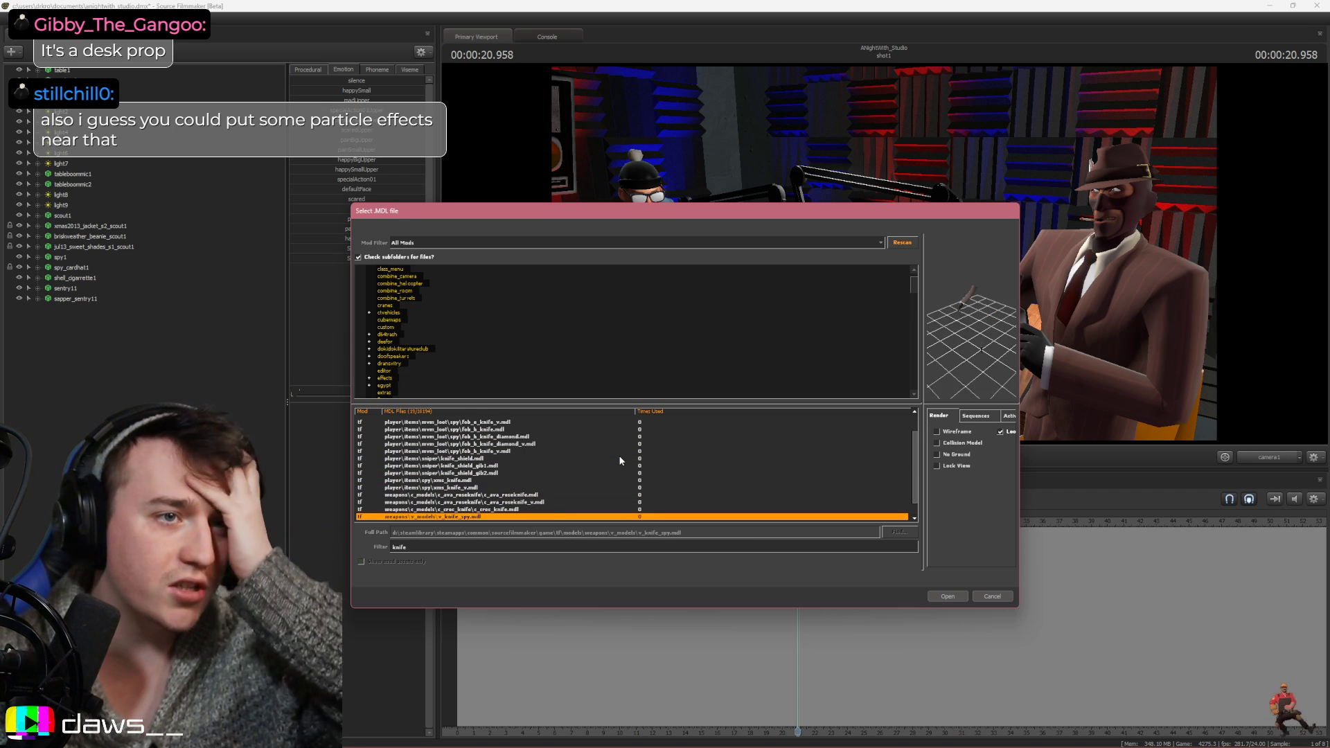
{"action": "key", "text": "Return"}
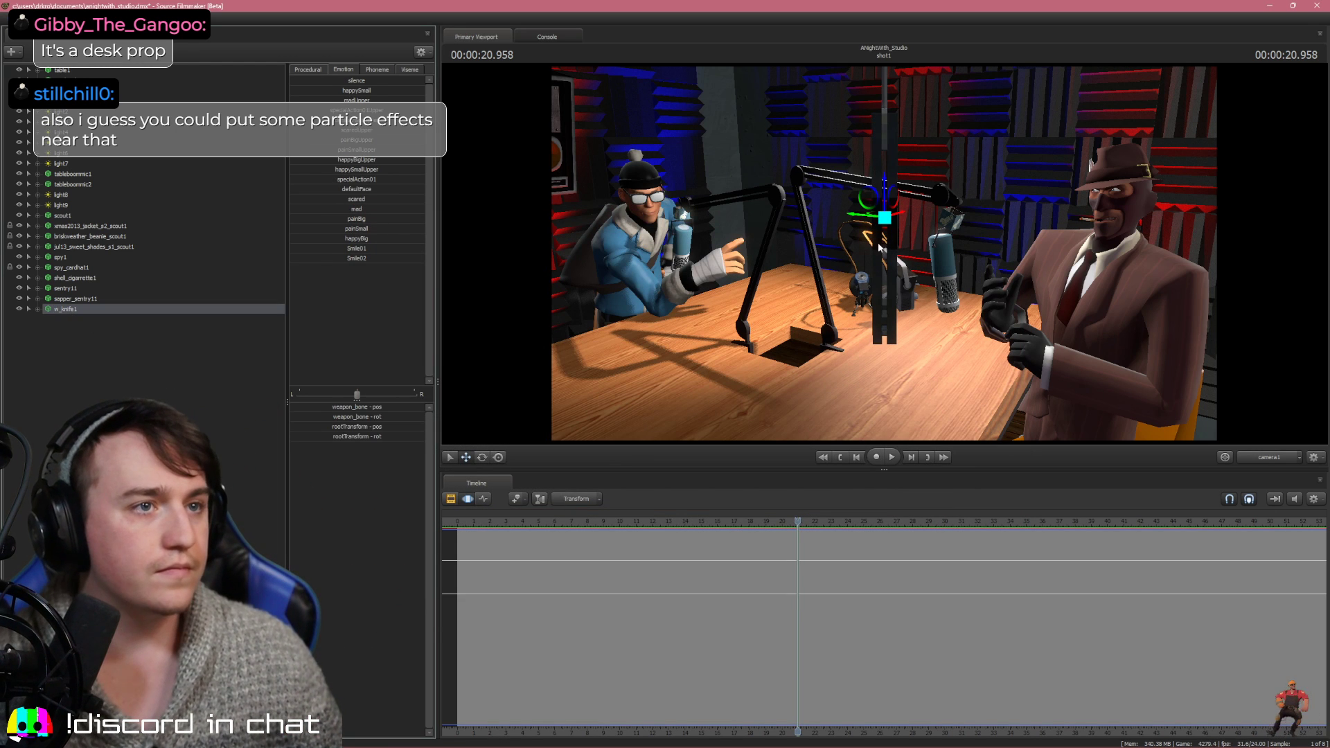
Bring the knife down to the table in front of Spy and rotate it to lie flat
{"action": "left_click_drag", "start_coordinate": [886, 223], "coordinate": [962, 320]}
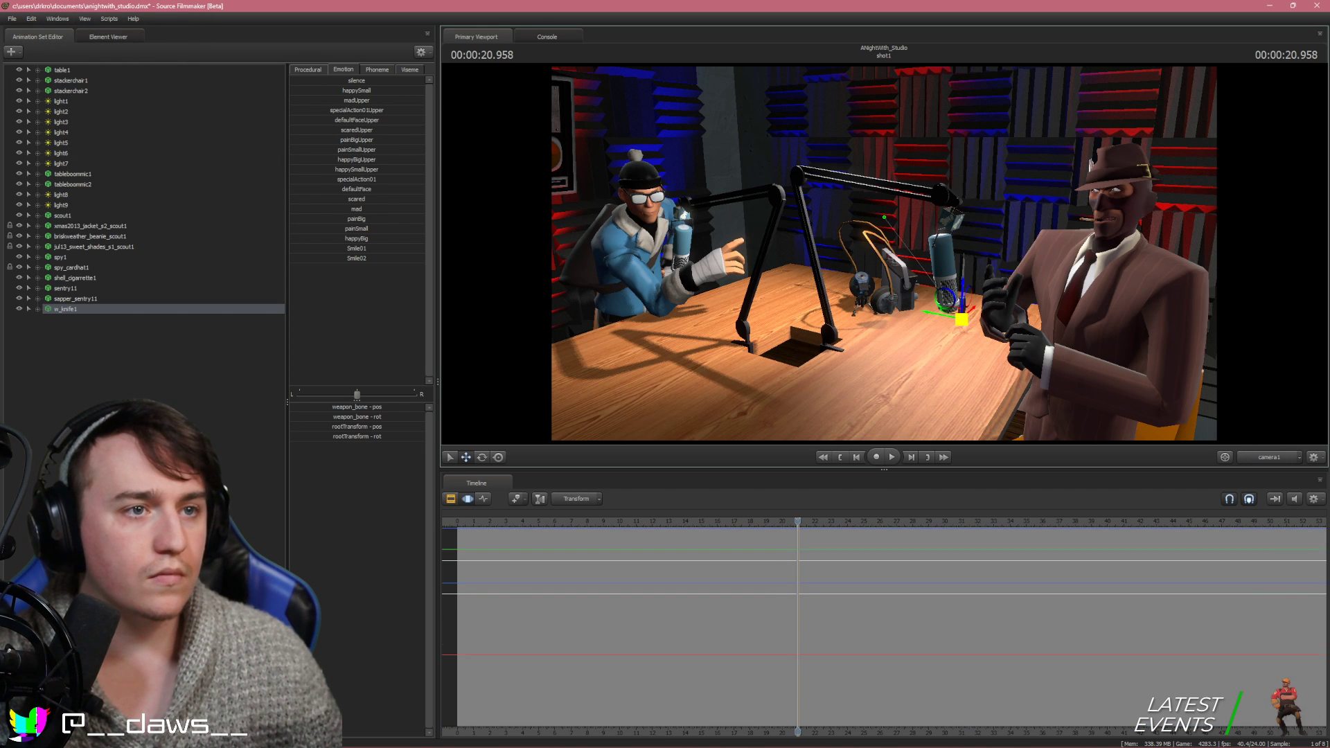
{"action": "left_click", "coordinate": [482, 457]}
{"action": "mouse_move", "coordinate": [887, 376]}
{"action": "left_mouse_down"}
{"action": "mouse_move", "coordinate": [864, 366]}
{"action": "mouse_move", "coordinate": [951, 392]}
{"action": "mouse_move", "coordinate": [910, 377]}
{"action": "left_mouse_up"}
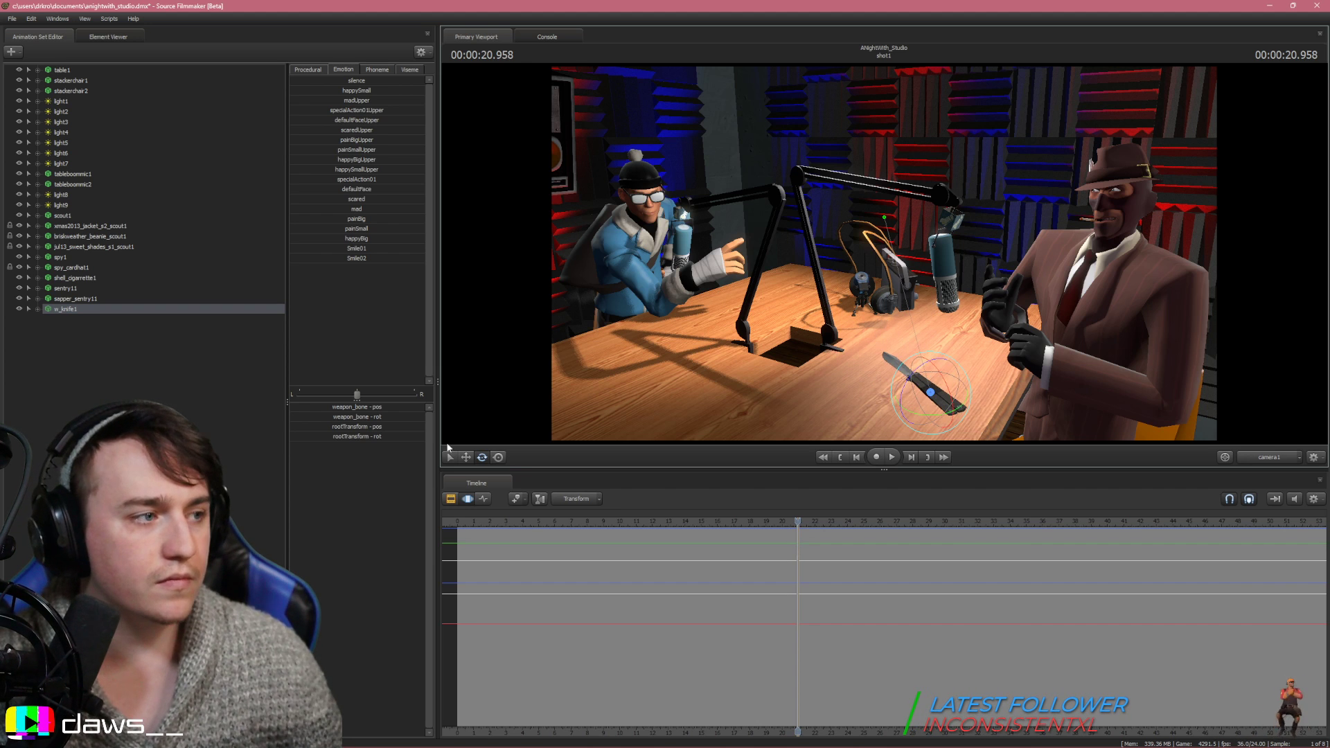
Slide the knife closer to Spy's hands, lower it onto the tabletop, and clear the selection
{"action": "left_click", "coordinate": [467, 458]}
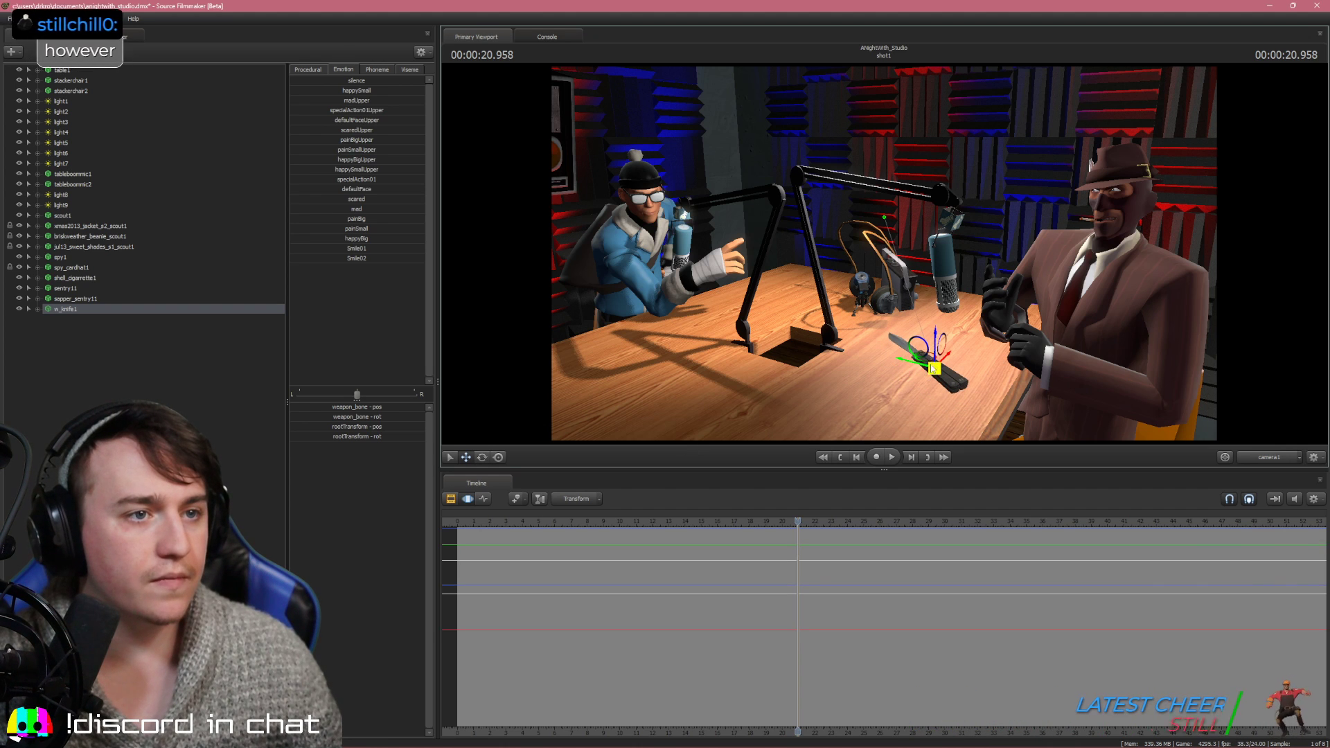
{"action": "mouse_move", "coordinate": [937, 356]}
{"action": "left_mouse_down"}
{"action": "mouse_move", "coordinate": [976, 342]}
{"action": "mouse_move", "coordinate": [893, 368]}
{"action": "mouse_move", "coordinate": [966, 343]}
{"action": "mouse_move", "coordinate": [937, 377]}
{"action": "mouse_move", "coordinate": [924, 353]}
{"action": "mouse_move", "coordinate": [764, 352]}
{"action": "mouse_move", "coordinate": [946, 350]}
{"action": "mouse_move", "coordinate": [983, 365]}
{"action": "mouse_move", "coordinate": [951, 358]}
{"action": "left_mouse_up"}
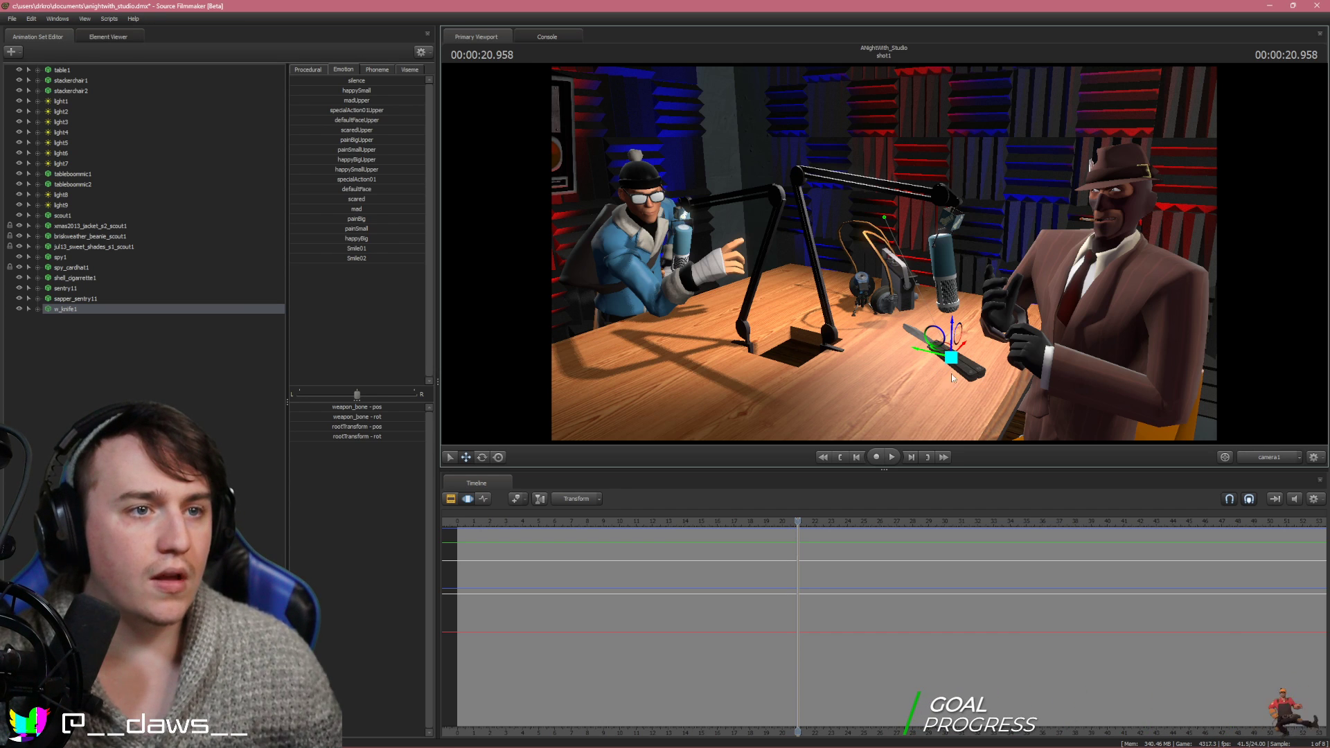
{"action": "left_click_drag", "start_coordinate": [952, 336], "coordinate": [952, 351]}
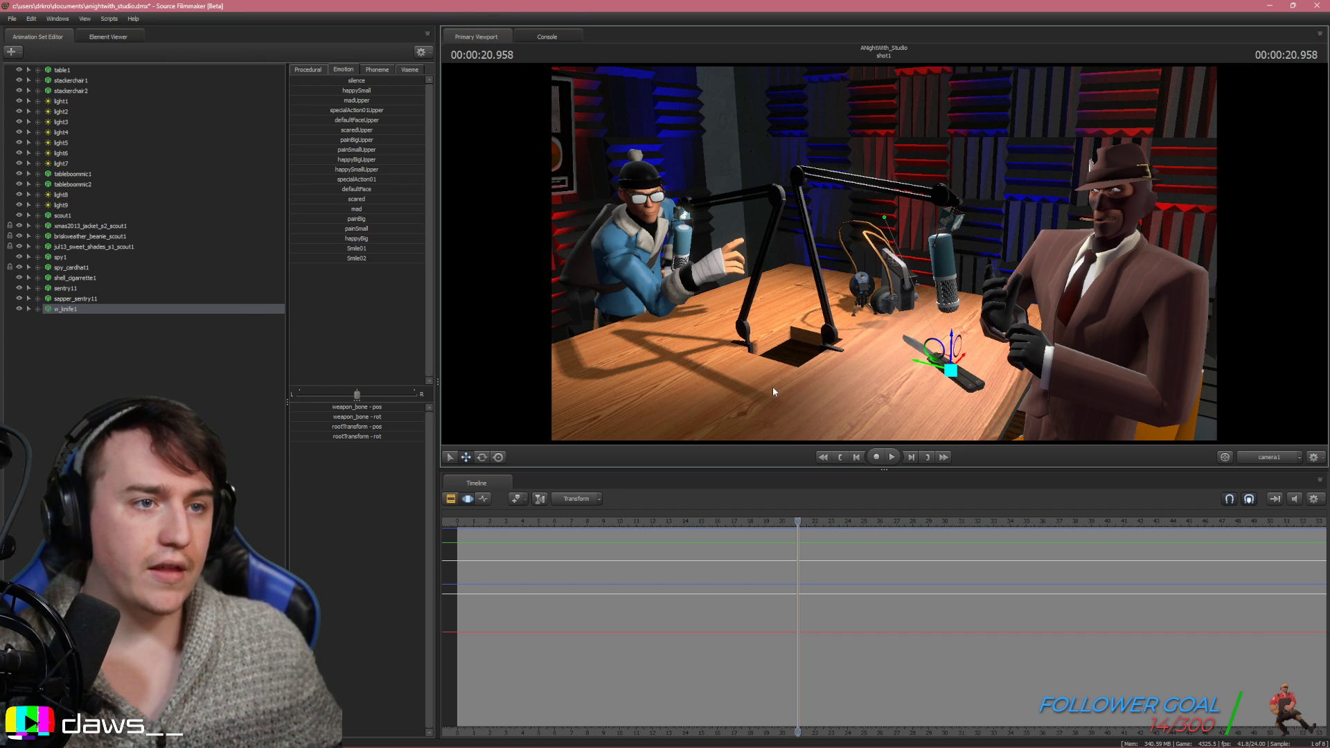
{"action": "left_click", "coordinate": [325, 488]}
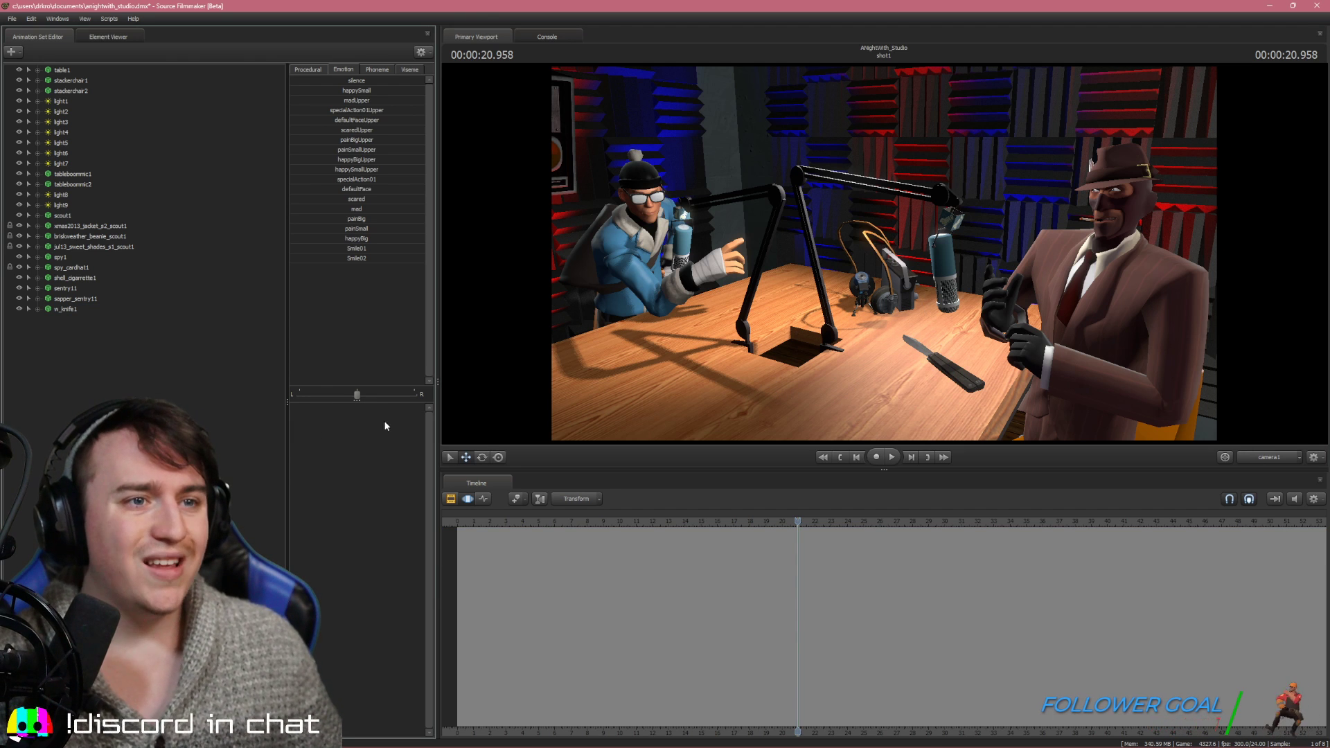
Switch to the work camera and examine the table props, Scout and Spy from farther back
{"action": "left_click", "coordinate": [1244, 458]}
{"action": "key", "text": "w"}
{"action": "left_click_drag", "start_coordinate": [884, 253], "coordinate": [991, 265]}
{"action": "key", "text": "s"}
{"action": "key", "text": "s"}
{"action": "key", "text": "w"}
{"action": "key", "text": "s"}
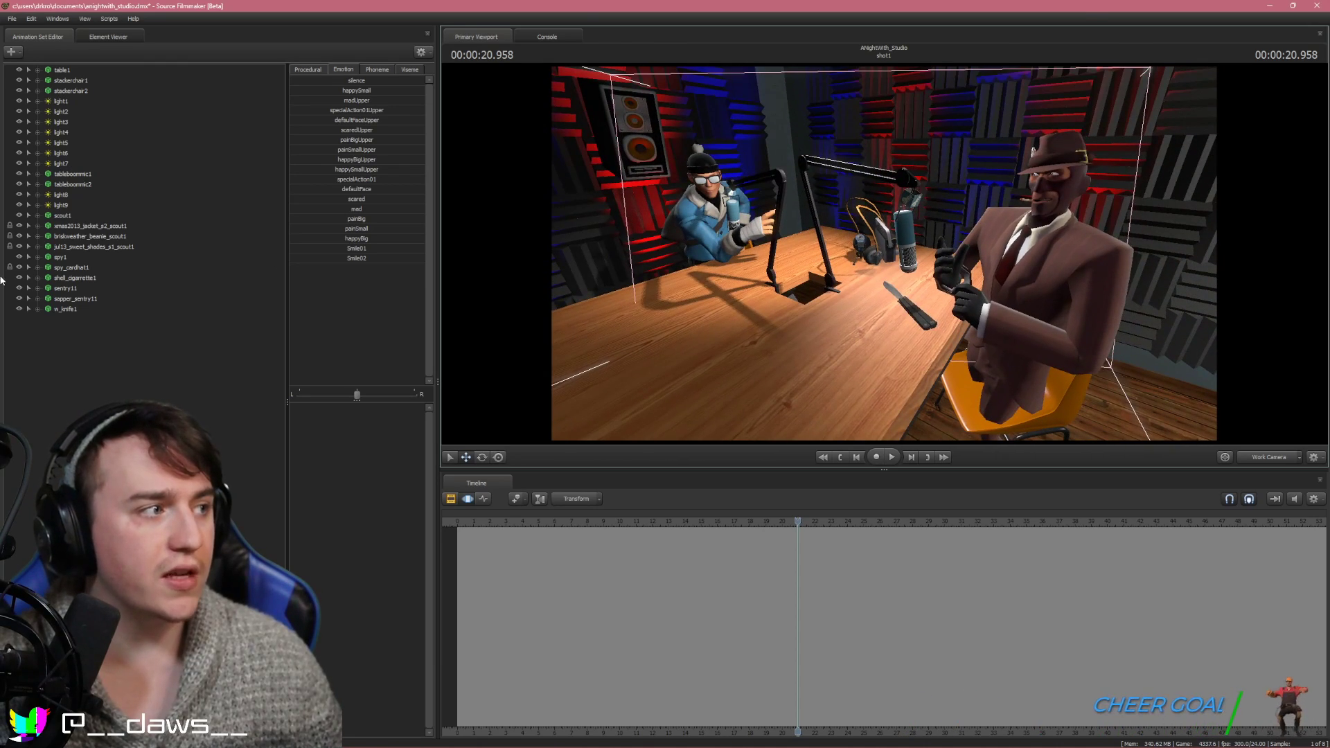
Enable shadows on light8
{"action": "right_click", "coordinate": [76, 308]}
{"action": "left_click", "coordinate": [61, 329]}
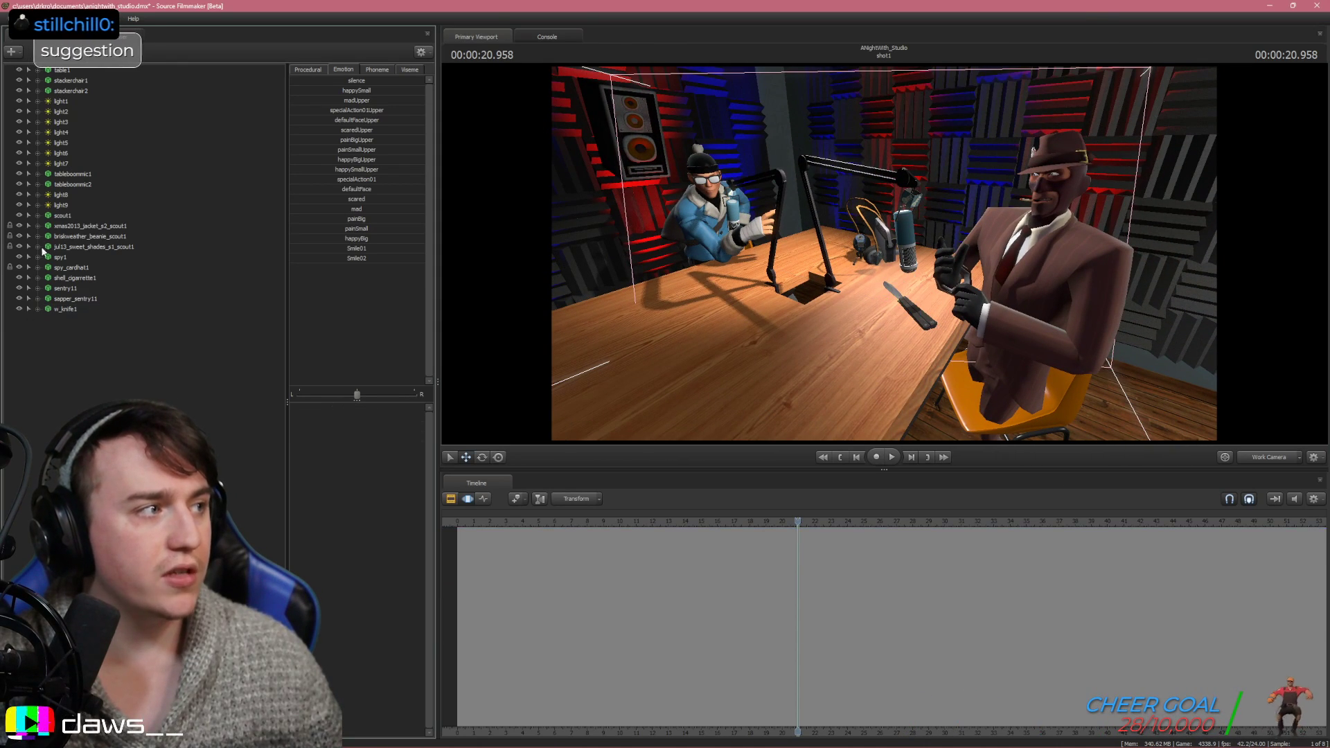
{"action": "right_click", "coordinate": [64, 196]}
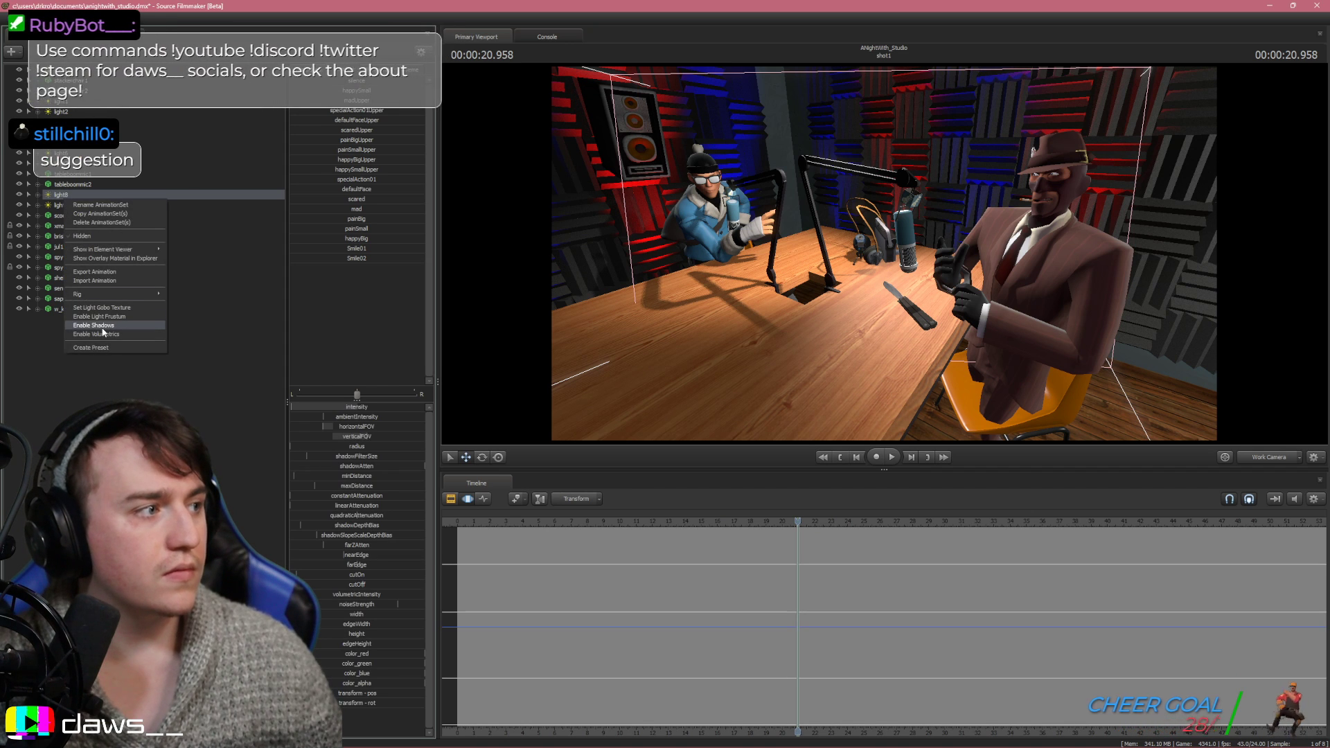
{"action": "left_click", "coordinate": [103, 326]}
{"action": "right_click", "coordinate": [76, 205]}
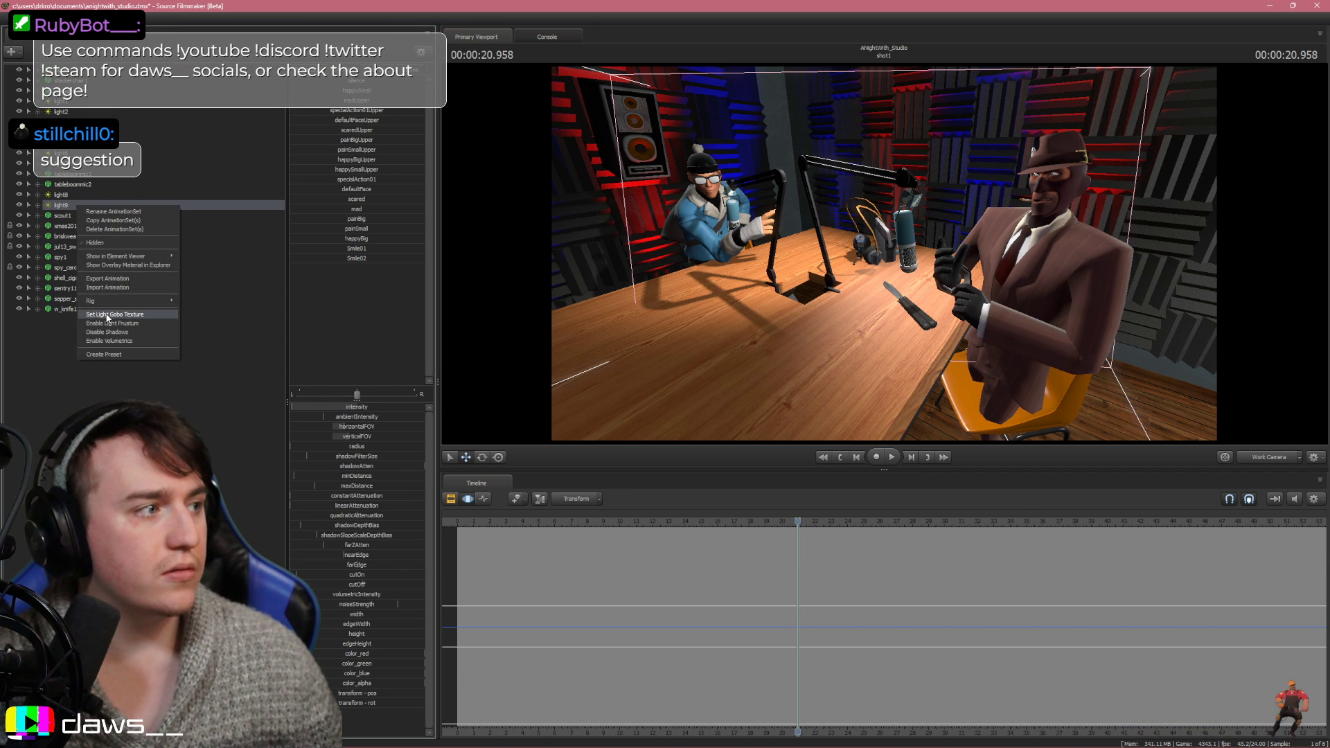
{"action": "left_click", "coordinate": [49, 360]}
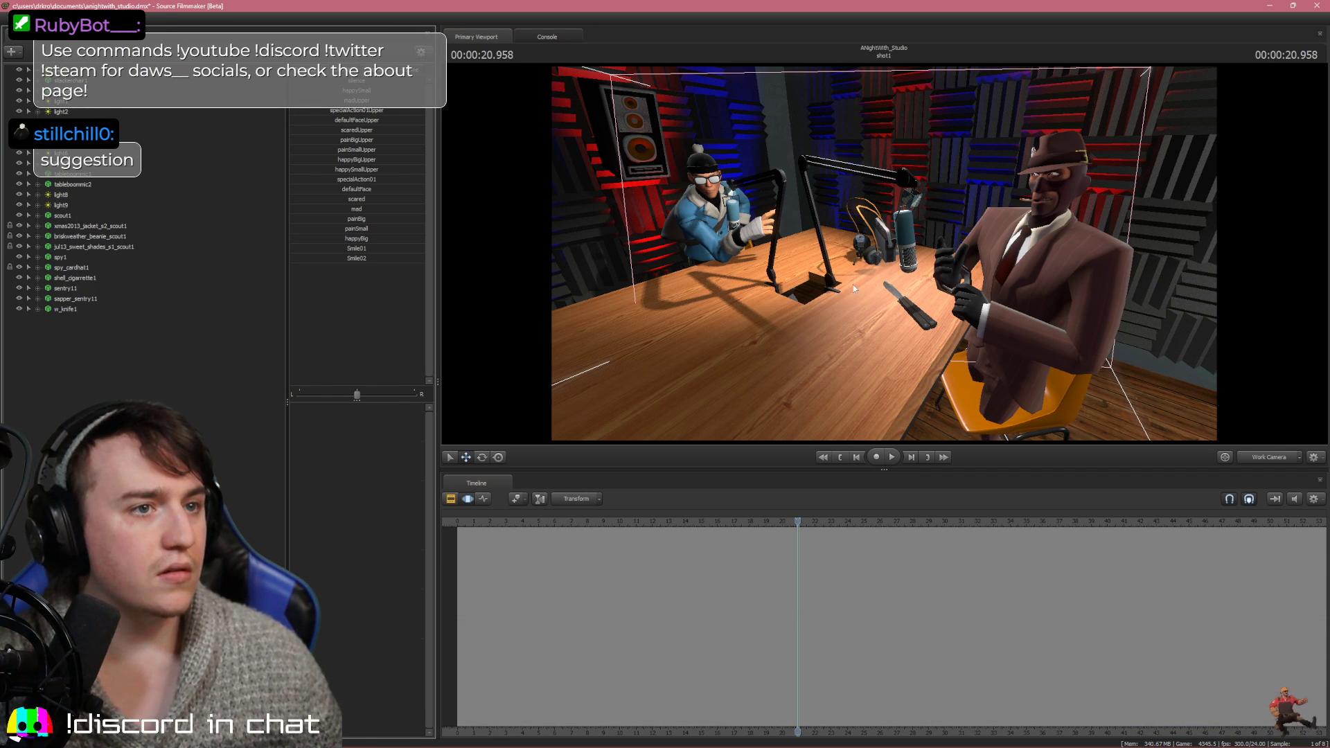
Select the knife's weapon_bone and examine how the knife lies on the table beside the spy
{"action": "key", "text": "w"}
{"action": "left_click_drag", "start_coordinate": [840, 346], "coordinate": [887, 254]}
{"action": "key", "text": "w"}
{"action": "key", "text": "ctrl"}
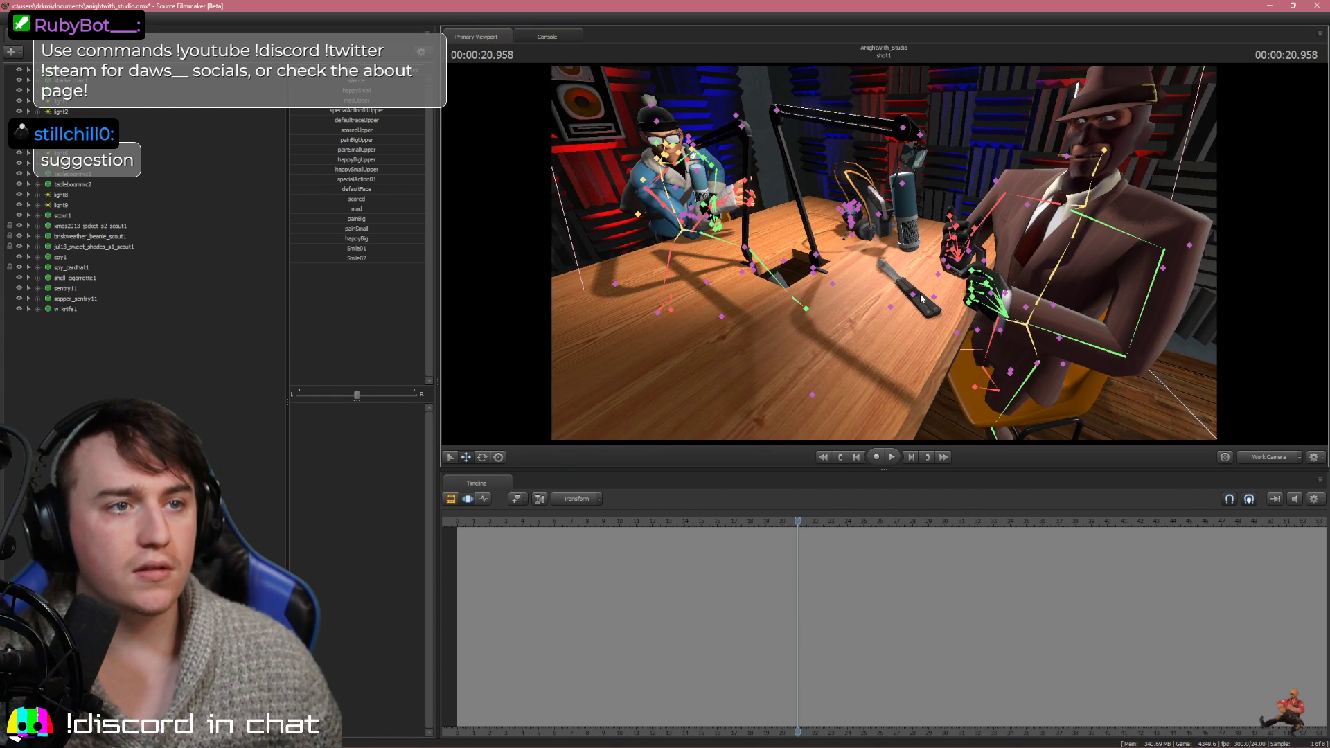
{"action": "left_click", "coordinate": [921, 300]}
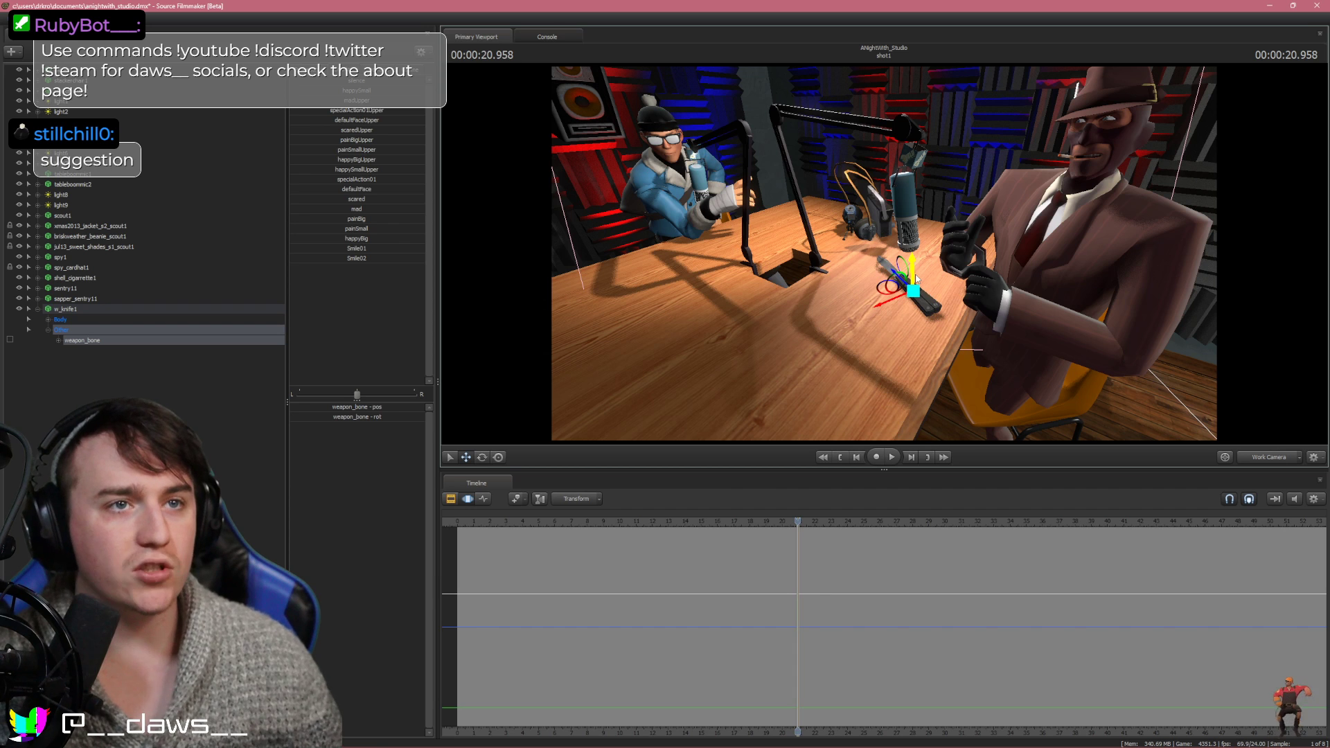
{"action": "key", "text": "q"}
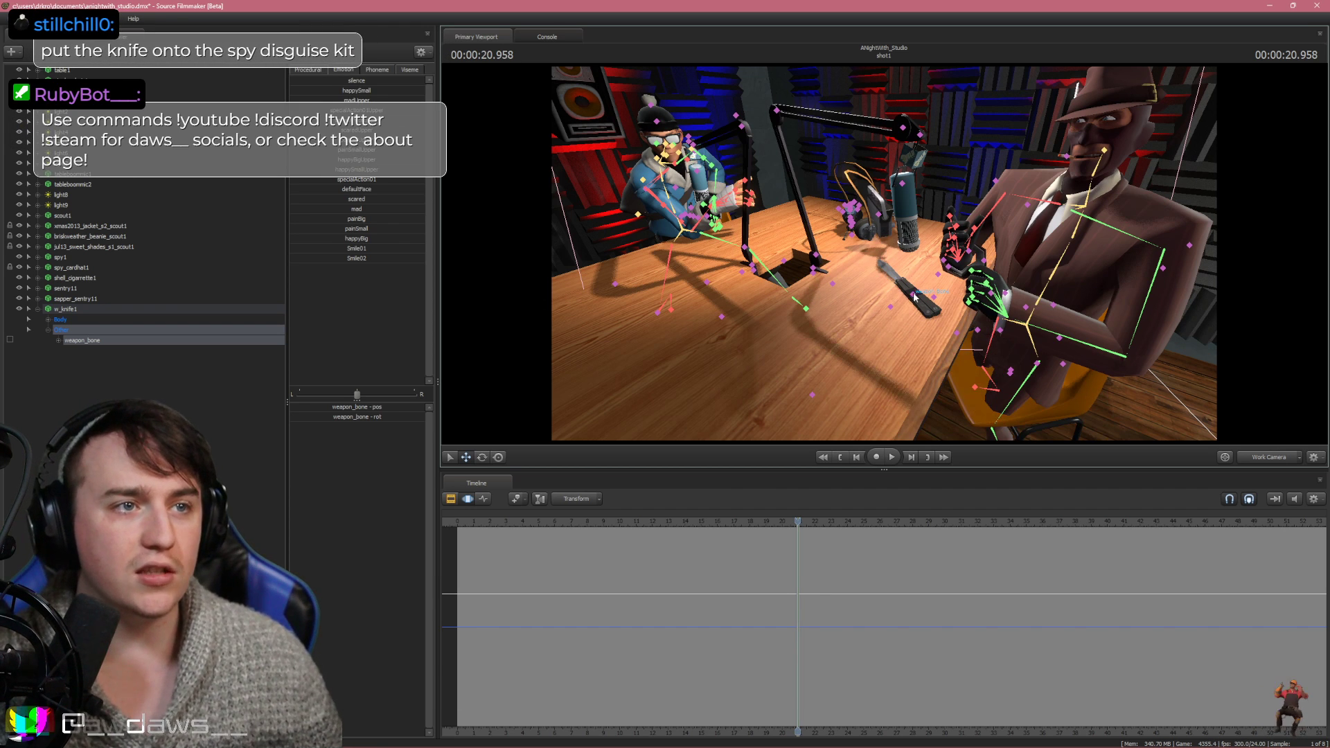
{"action": "left_click", "coordinate": [912, 296], "text": "ctrl"}
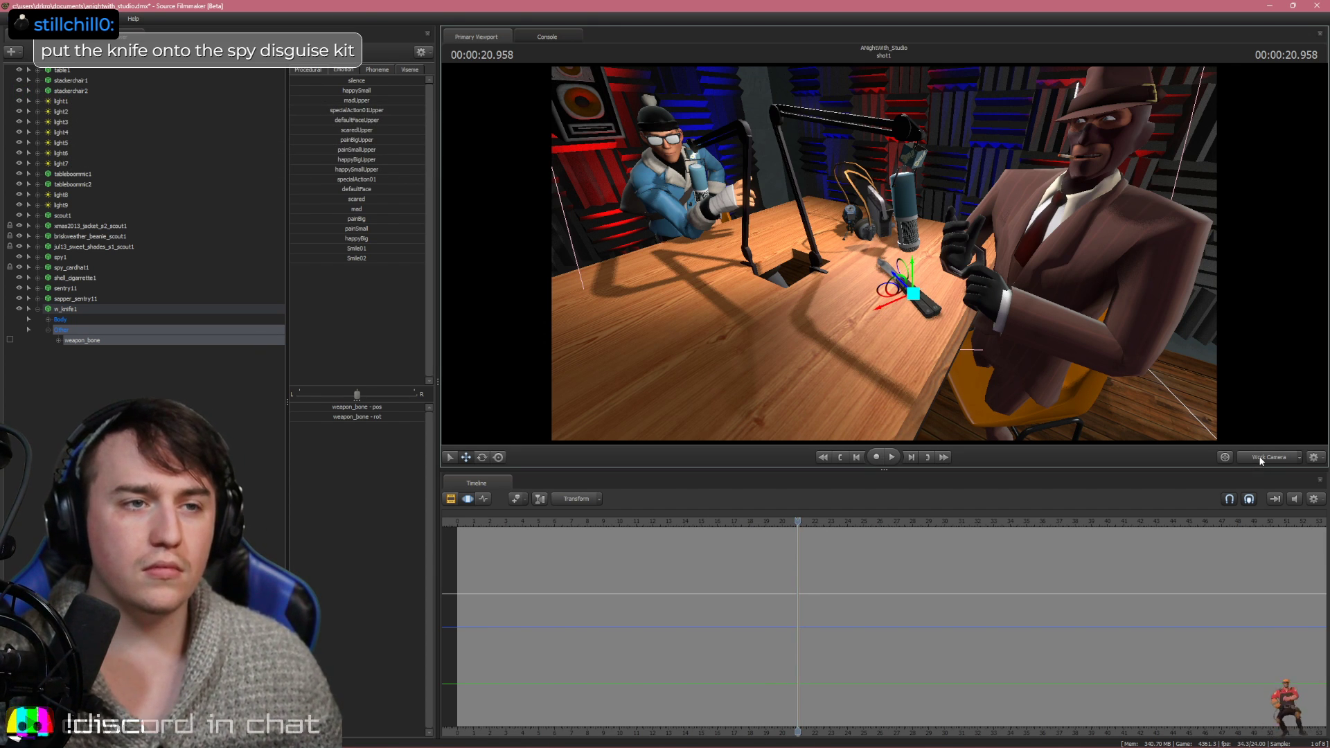
{"action": "key", "text": "w"}
{"action": "left_click_drag", "start_coordinate": [979, 330], "coordinate": [995, 343]}
{"action": "key", "text": "s"}
{"action": "key", "text": "s"}
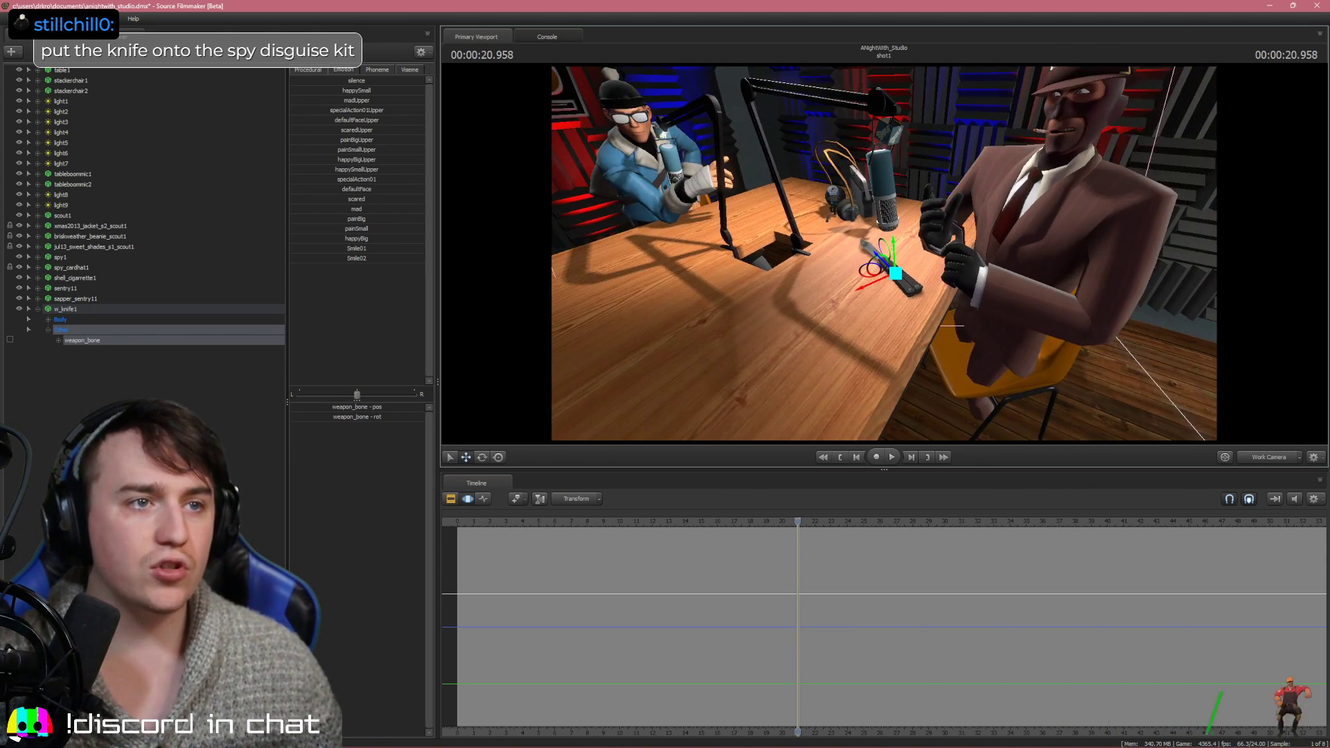
{"action": "key", "text": "s"}
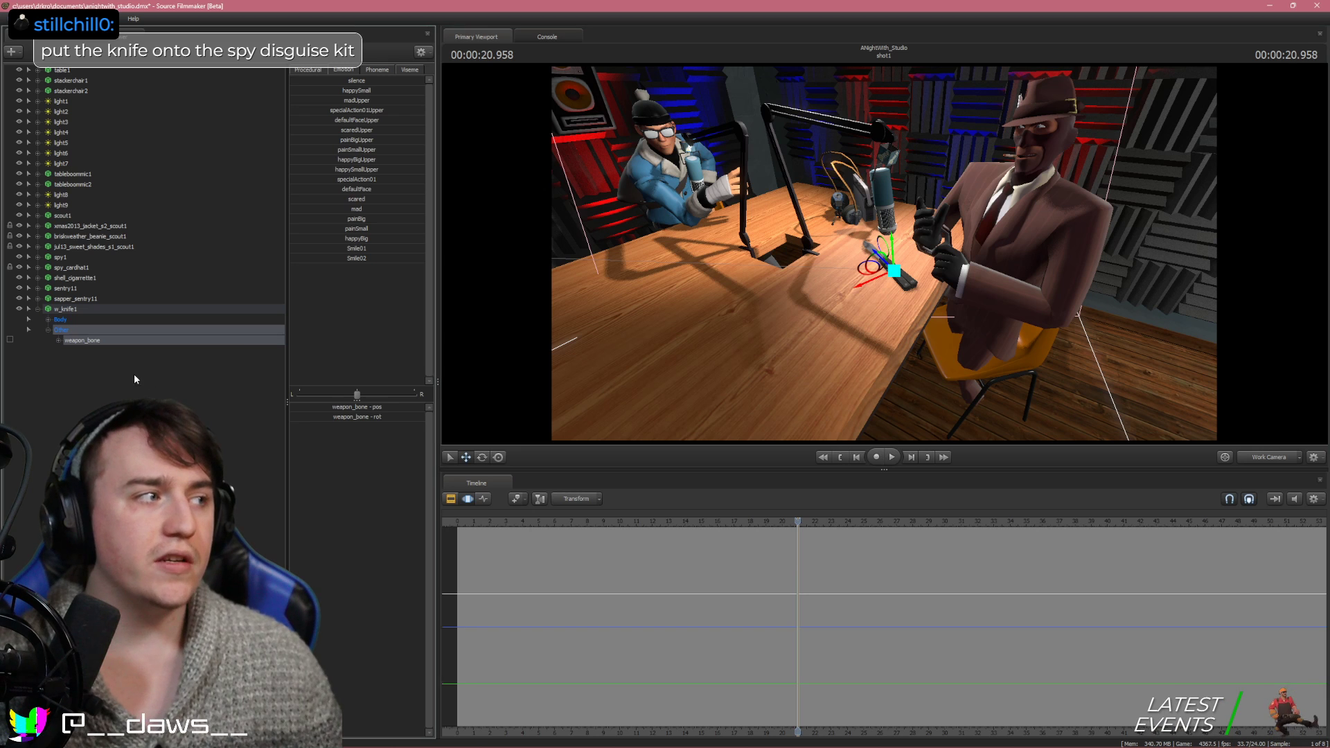
{"action": "left_click", "coordinate": [38, 309]}
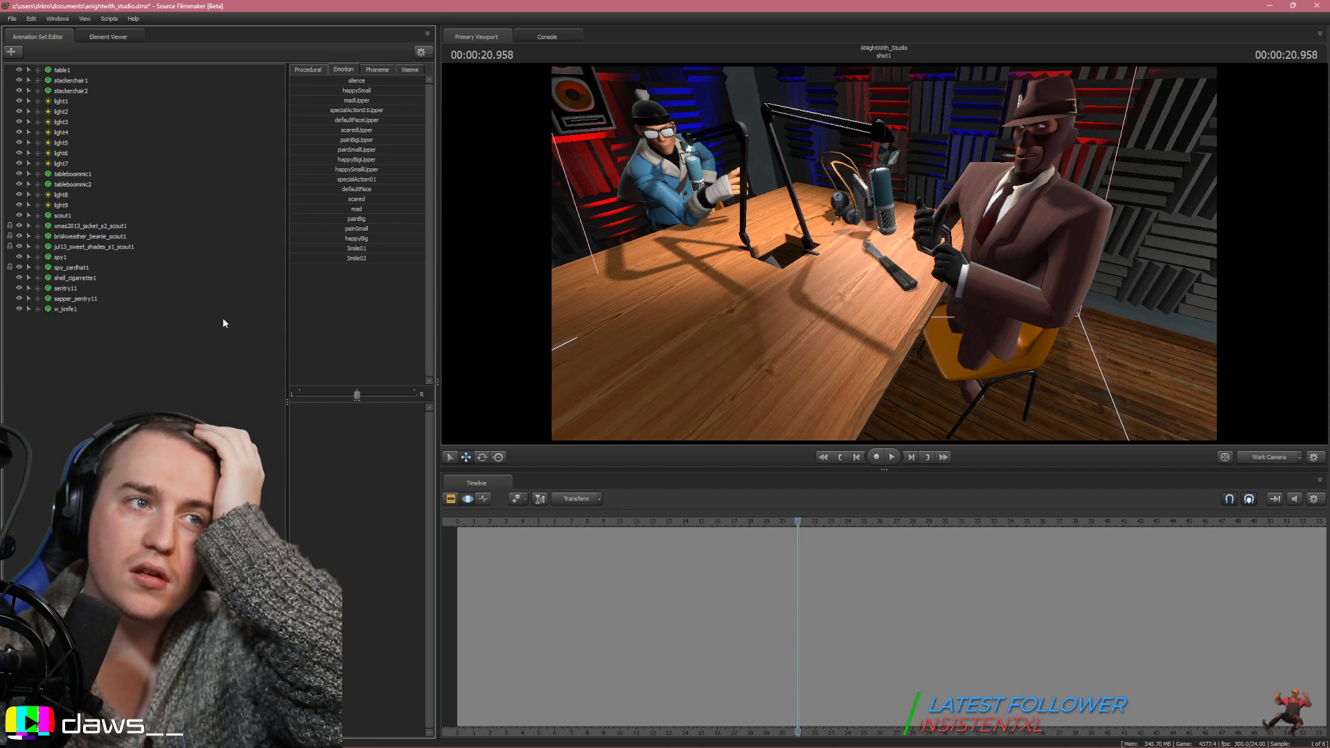
Start an animation set for a new model and filter the model files by "disguise"
{"action": "right_click", "coordinate": [77, 342]}
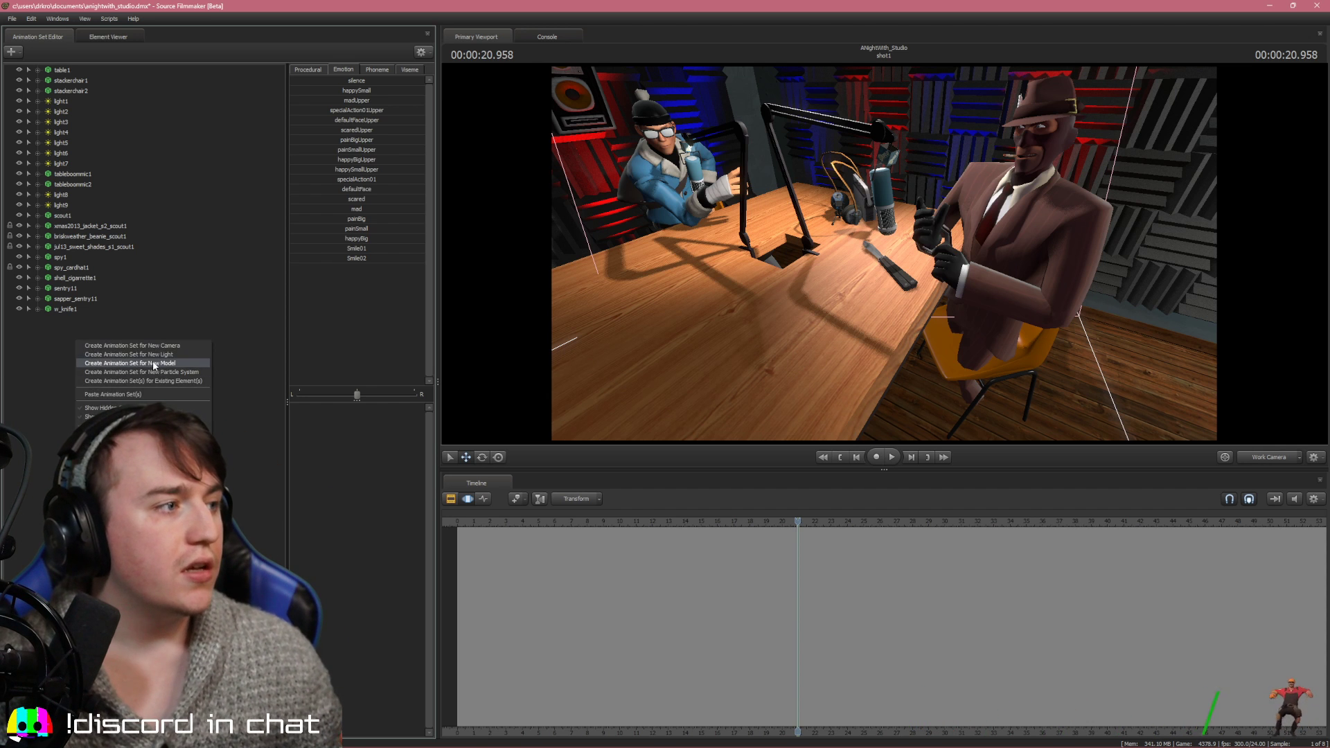
{"action": "left_click", "coordinate": [154, 363]}
{"action": "type", "text": "dis"}
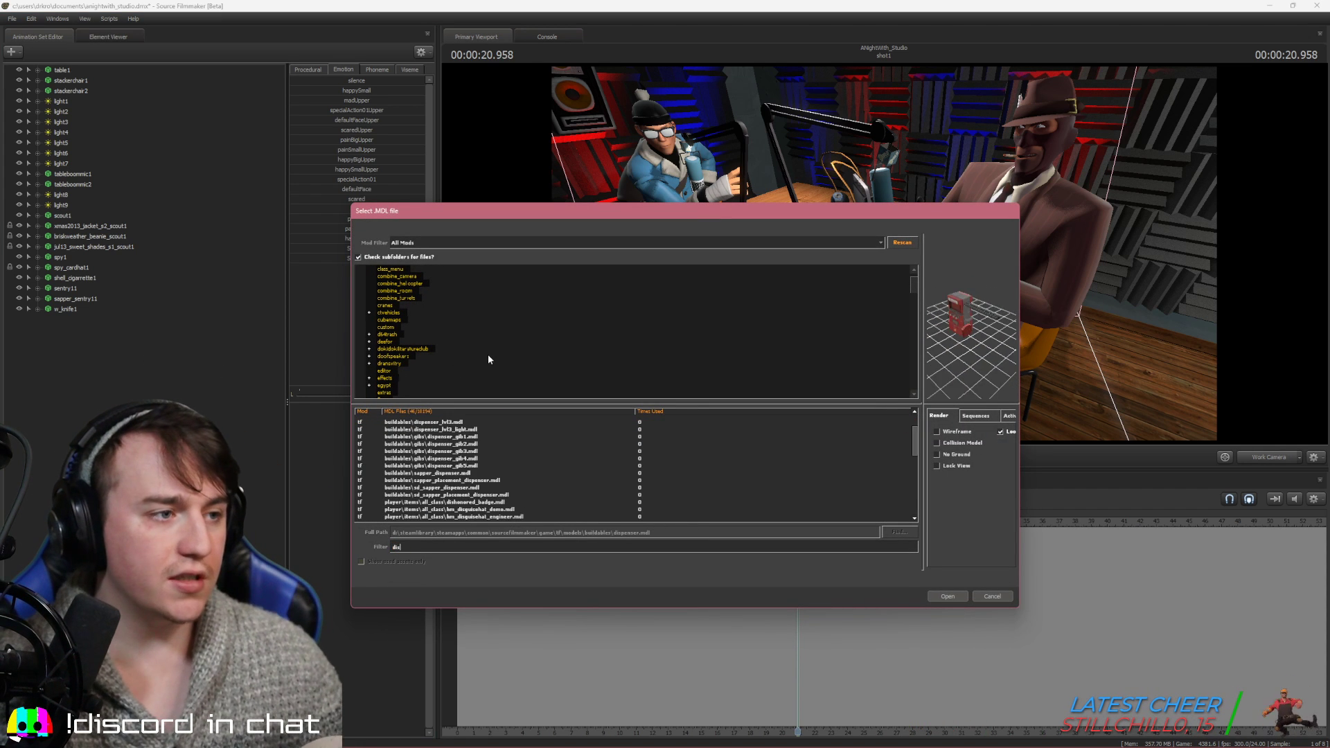
{"action": "type", "text": "guise"}
Go through the previews of the filtered models to look for the spy's disguise kit
{"action": "key", "text": "Down"}
{"action": "key", "text": "Down"}
{"action": "key", "text": "Down"}
{"action": "key", "text": "Down"}
{"action": "key", "text": "Down"}
{"action": "key", "text": "Down"}
{"action": "key", "text": "Down"}
{"action": "key", "text": "Down"}
{"action": "key", "text": "Down"}
{"action": "key", "text": "Down"}
{"action": "key", "text": "Down"}
{"action": "key", "text": "Down"}
{"action": "key", "text": "Down"}
{"action": "key", "text": "Down"}
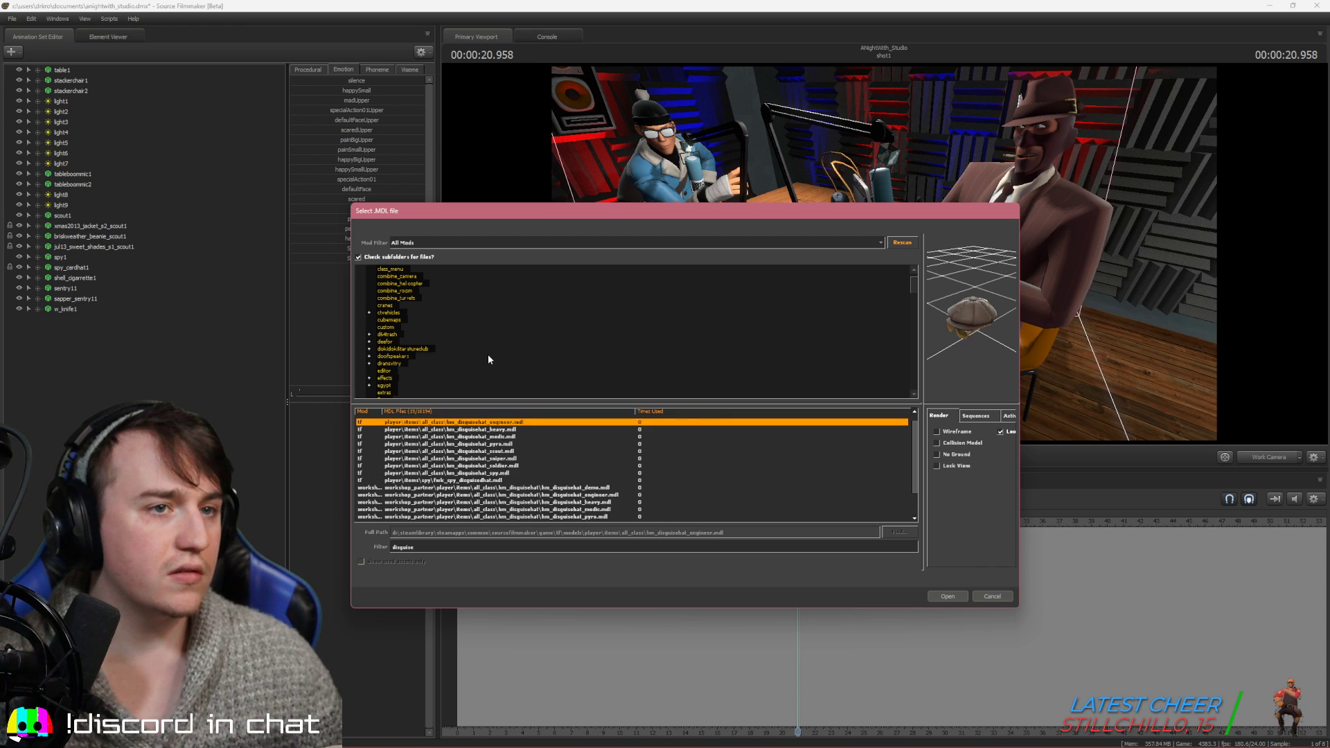
{"action": "key", "text": "Up"}
{"action": "key", "text": "Up"}
{"action": "key", "text": "Up"}
{"action": "key", "text": "Up"}
{"action": "key", "text": "Up"}
{"action": "key", "text": "Up"}
{"action": "key", "text": "Up"}
{"action": "key", "text": "Up"}
{"action": "key", "text": "Up"}
{"action": "key", "text": "Up"}
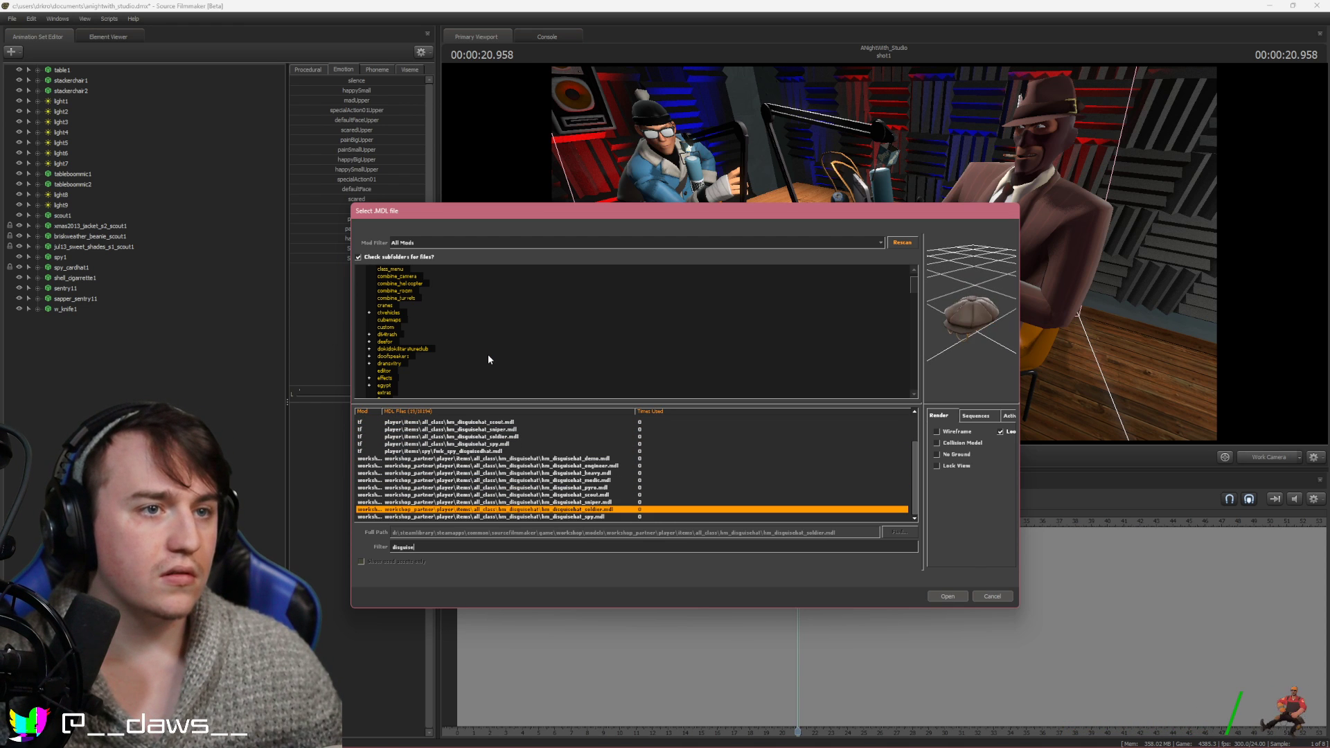
{"action": "key", "text": "Up"}
{"action": "key", "text": "Up"}
{"action": "key", "text": "Up"}
{"action": "key", "text": "Up"}
{"action": "key", "text": "Up"}
{"action": "key", "text": "Up"}
{"action": "key", "text": "Up"}
{"action": "key", "text": "Up"}
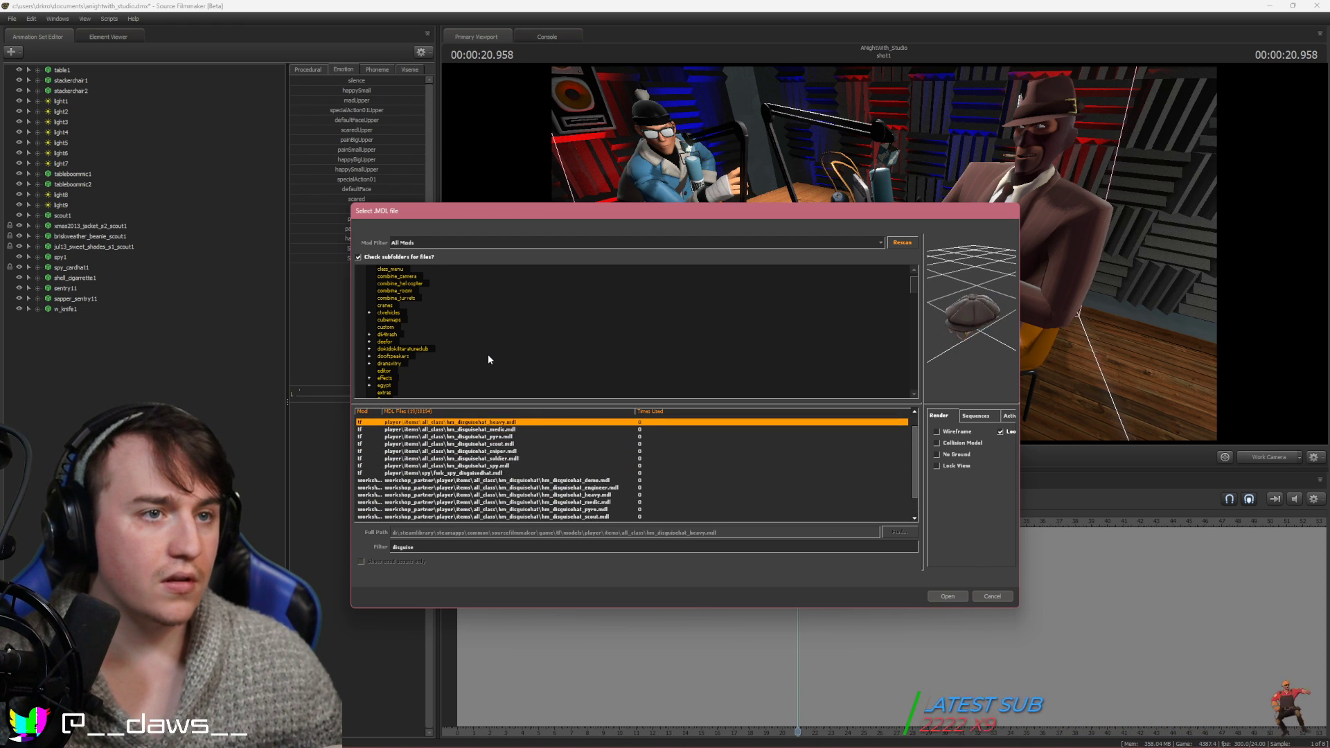
{"action": "key", "text": "Down"}
{"action": "key", "text": "Down"}
{"action": "key", "text": "Down"}
{"action": "key", "text": "Down"}
{"action": "key", "text": "Down"}
{"action": "key", "text": "Down"}
{"action": "key", "text": "Down"}
{"action": "key", "text": "Down"}
{"action": "key", "text": "Down"}
{"action": "key", "text": "Down"}
{"action": "key", "text": "Down"}
{"action": "key", "text": "Down"}
{"action": "key", "text": "Down"}
{"action": "key", "text": "Down"}
{"action": "key", "text": "Down"}
{"action": "key", "text": "Down"}
{"action": "key", "text": "Down"}
{"action": "key", "text": "Down"}
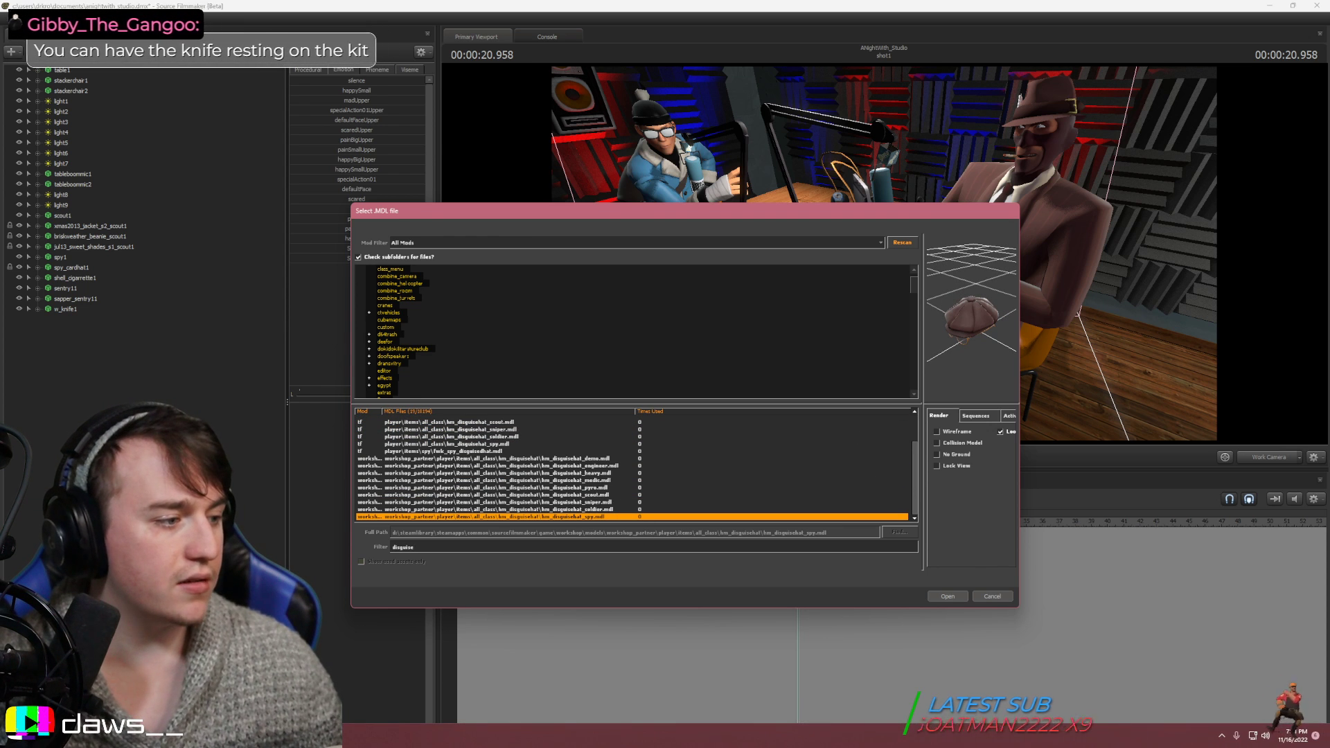
Switch to the web browser, search the Steam guide for "disguise kit" to find its model name, and return to Source Filmmaker
{"action": "left_click", "coordinate": [208, 736]}
{"action": "left_click_drag", "start_coordinate": [539, 546], "coordinate": [543, 547]}
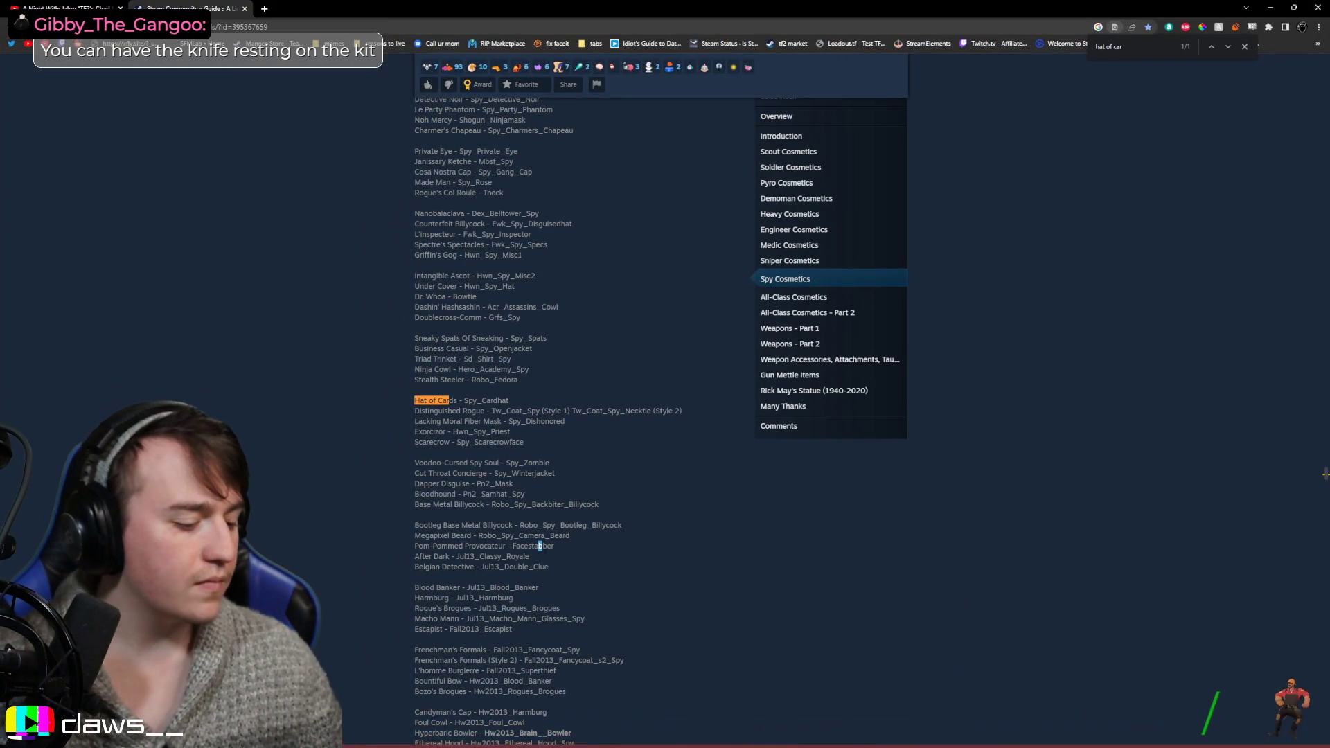
{"action": "key", "text": "ctrl+f"}
{"action": "type", "text": "disguis"}
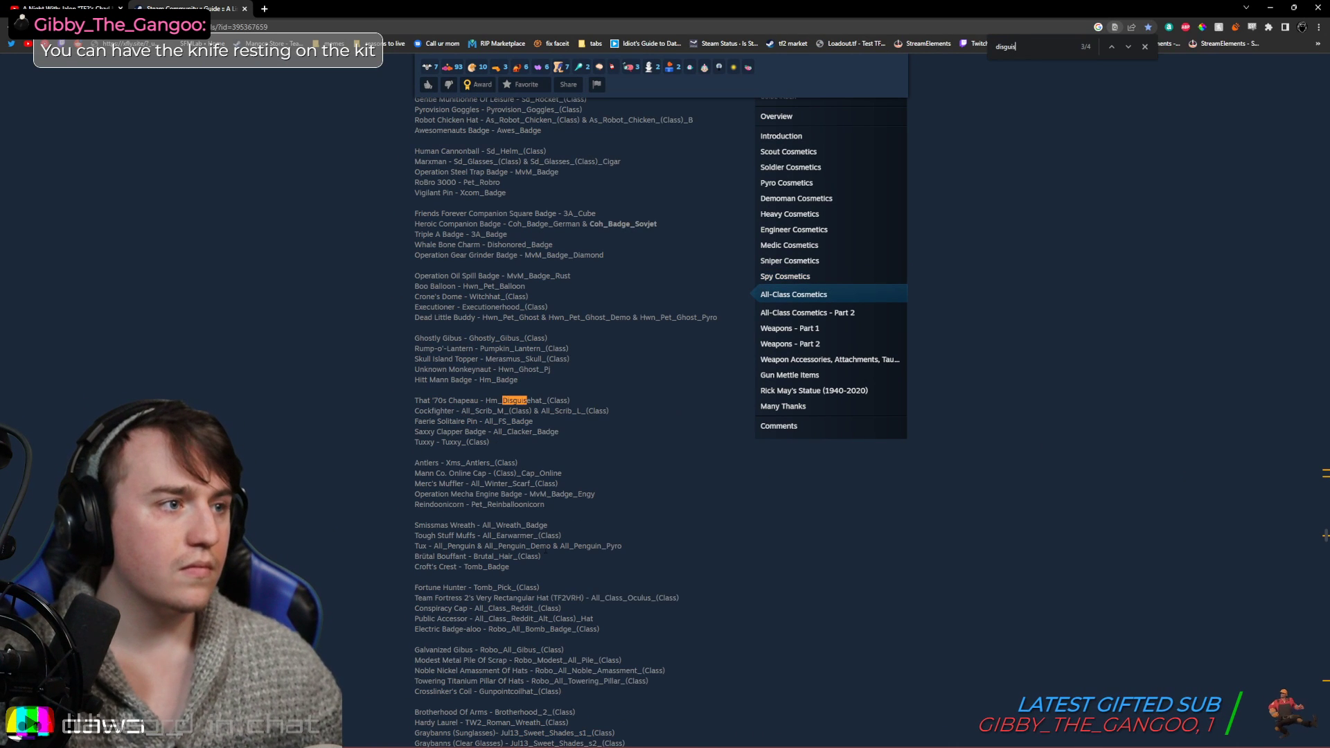
{"action": "type", "text": "e kit"}
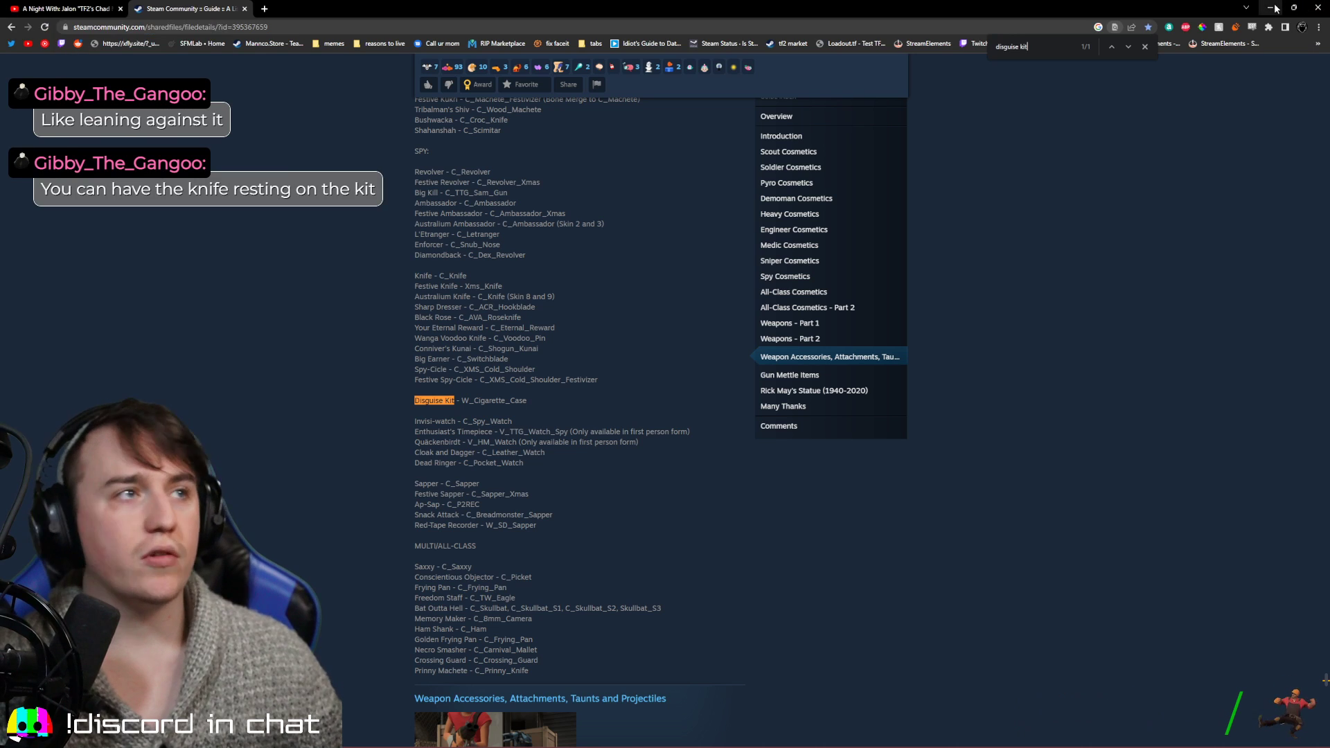
{"action": "key", "text": "alt+Tab"}
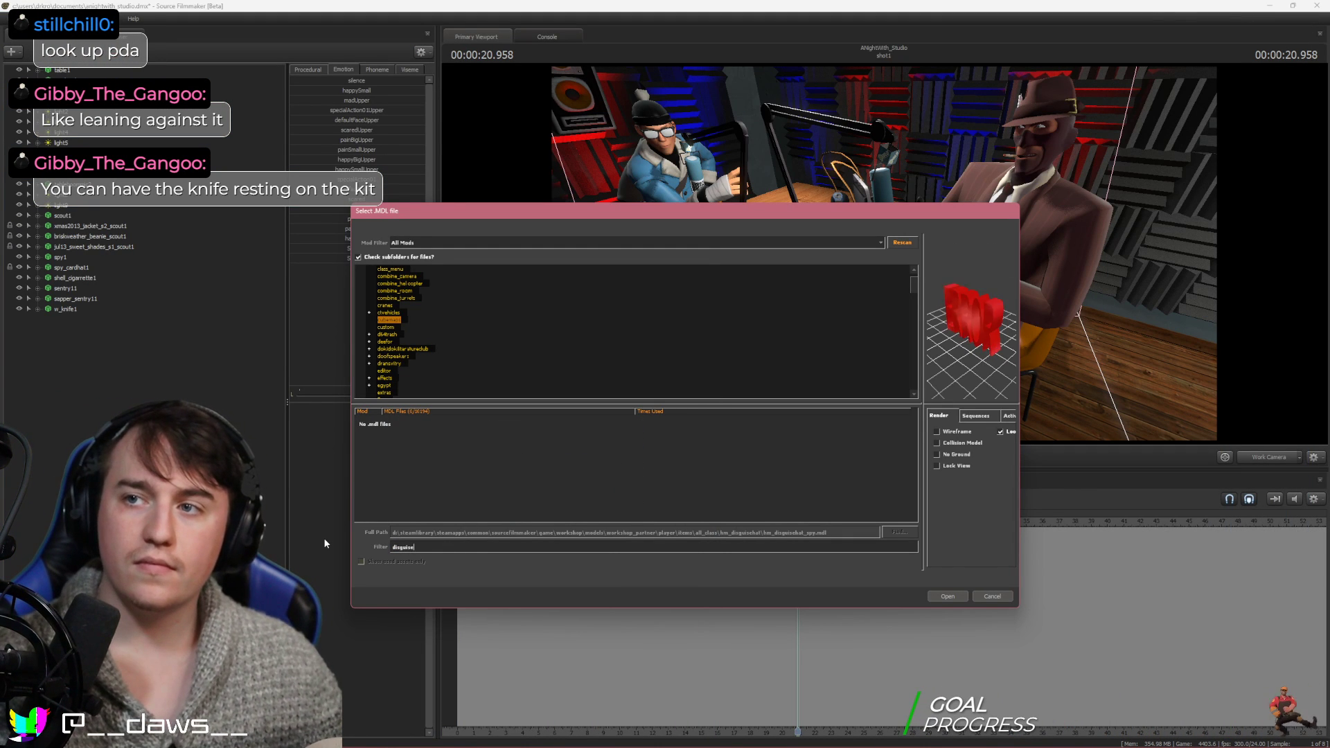
Try filtering the selected cubemaps folder's models by "cigarett" and "cam", clearing the filter each time
{"action": "key", "text": "BackSpace"}
{"action": "key", "text": "BackSpace"}
{"action": "key", "text": "BackSpace"}
{"action": "key", "text": "BackSpace"}
{"action": "key", "text": "BackSpace"}
{"action": "key", "text": "BackSpace"}
{"action": "key", "text": "BackSpace"}
{"action": "key", "text": "BackSpace"}
{"action": "type", "text": "c"}
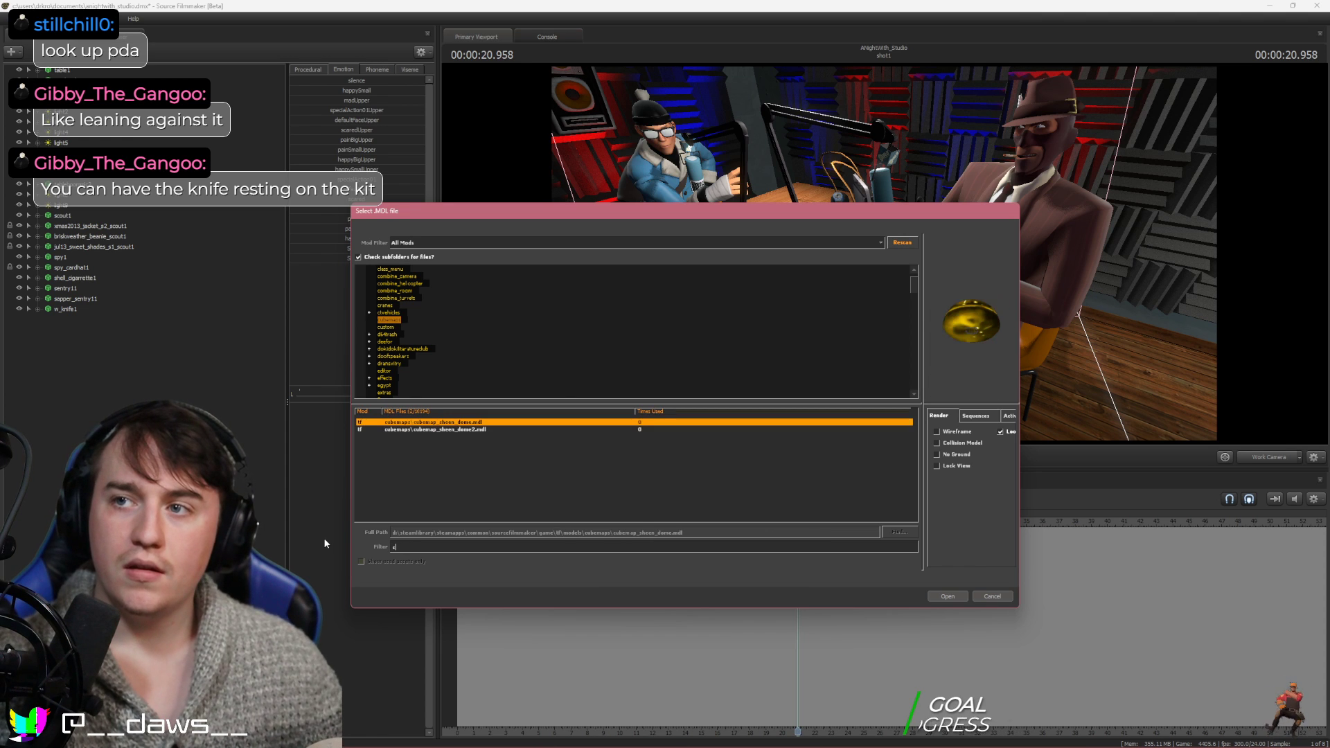
{"action": "type", "text": "igarett"}
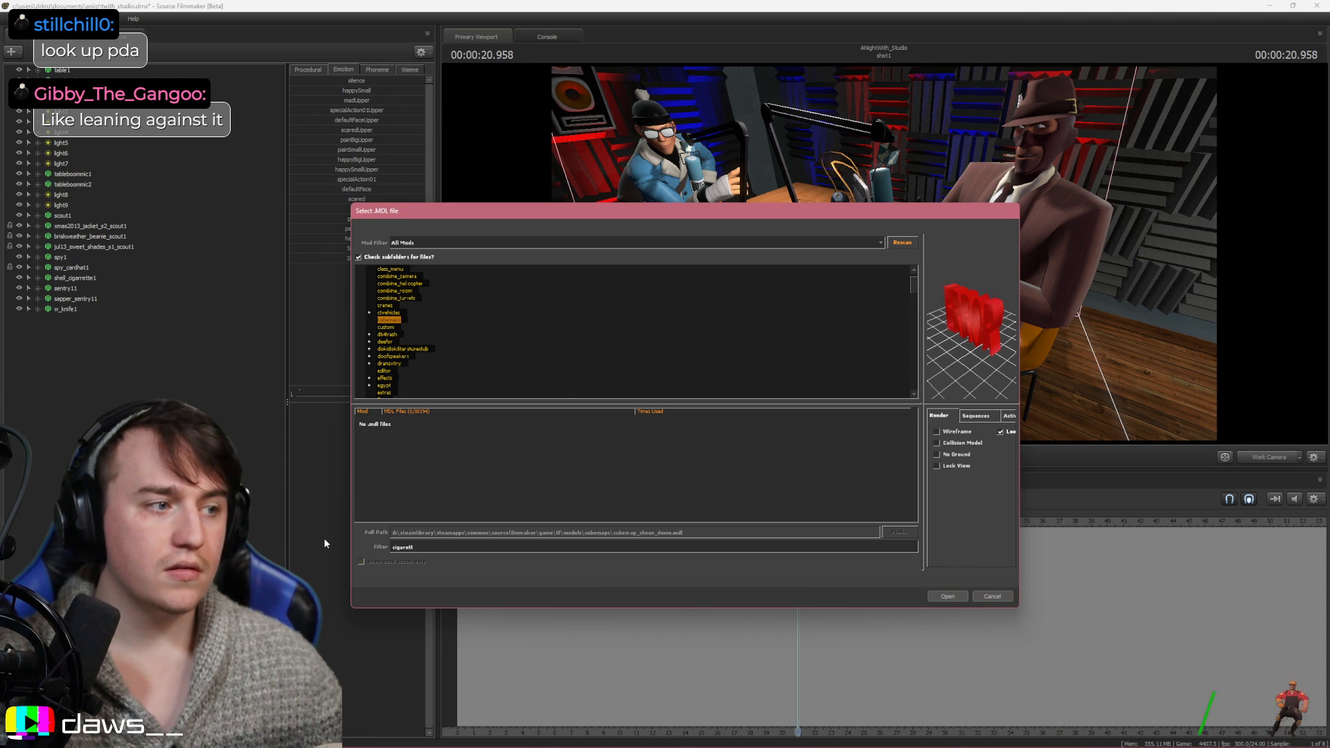
{"action": "key", "text": "BackSpace"}
{"action": "key", "text": "BackSpace"}
{"action": "key", "text": "BackSpace"}
{"action": "key", "text": "BackSpace"}
{"action": "key", "text": "BackSpace"}
{"action": "key", "text": "BackSpace"}
{"action": "key", "text": "BackSpace"}
{"action": "type", "text": "am"}
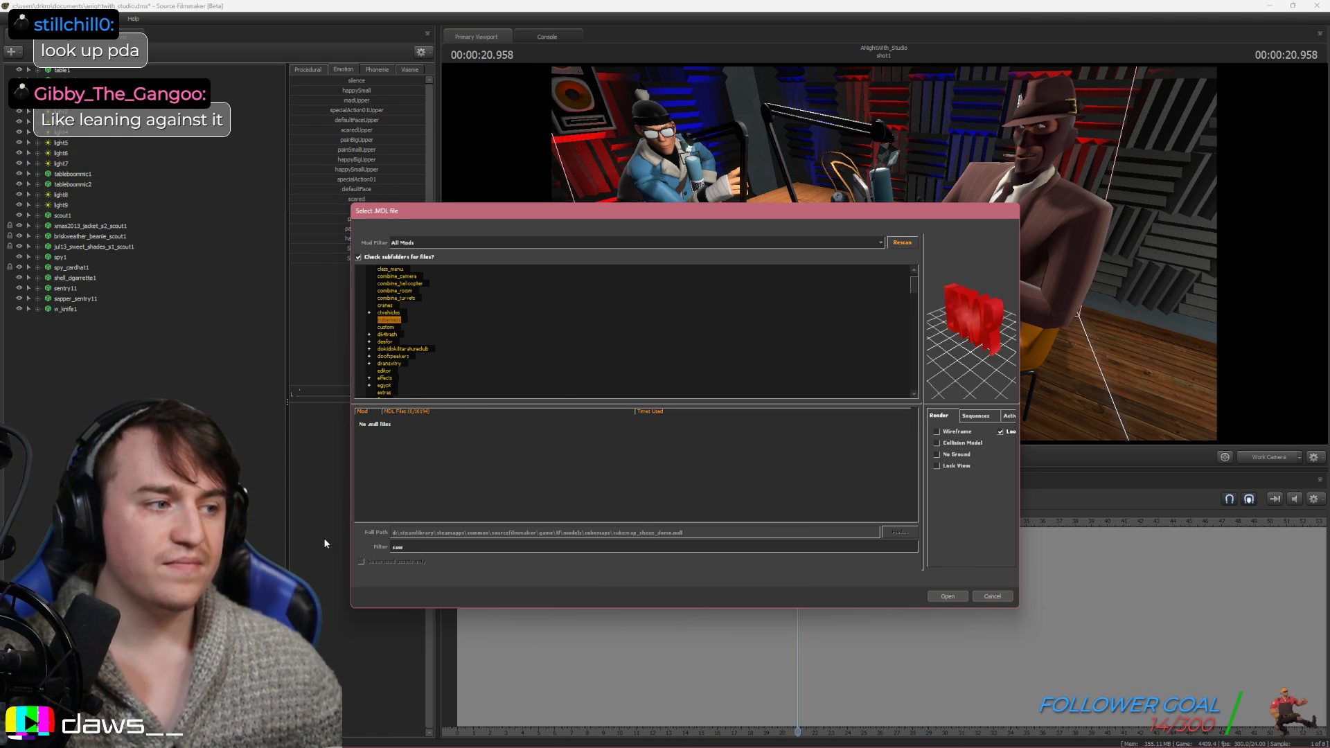
{"action": "key", "text": "BackSpace"}
{"action": "key", "text": "BackSpace"}
{"action": "key", "text": "BackSpace"}
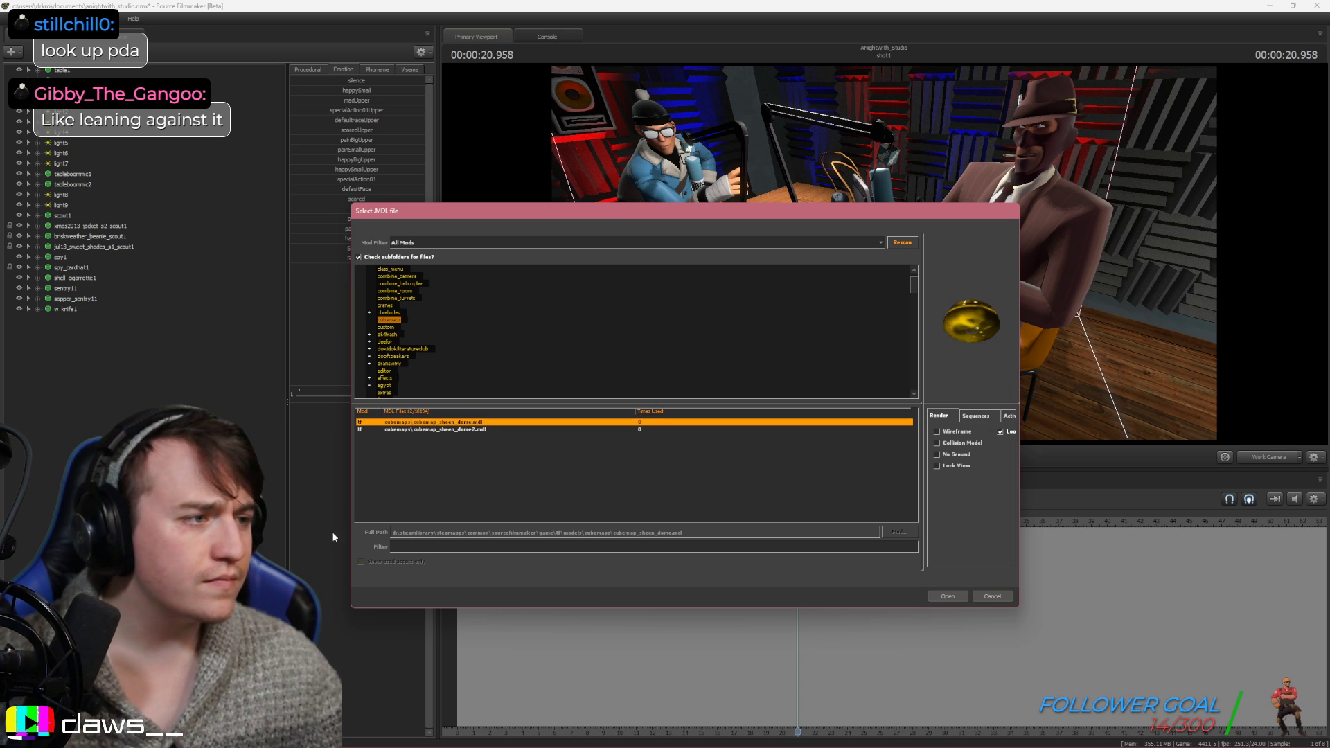
Search all model folders for "cigare" and add w_cigarette_case.mdl to the scene
{"action": "left_click", "coordinate": [390, 447]}
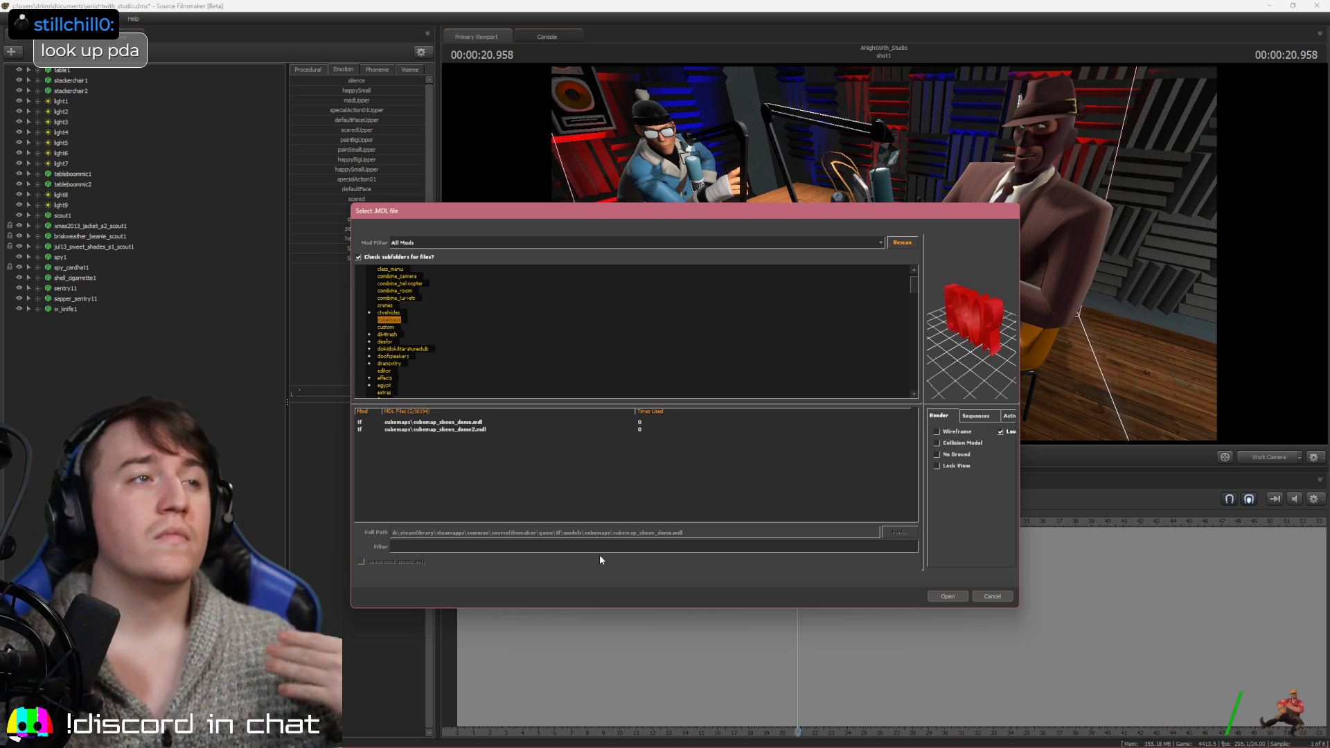
{"action": "scroll", "coordinate": [493, 325], "scroll_direction": "up", "scroll_amount": 1}
{"action": "left_click", "coordinate": [379, 269]}
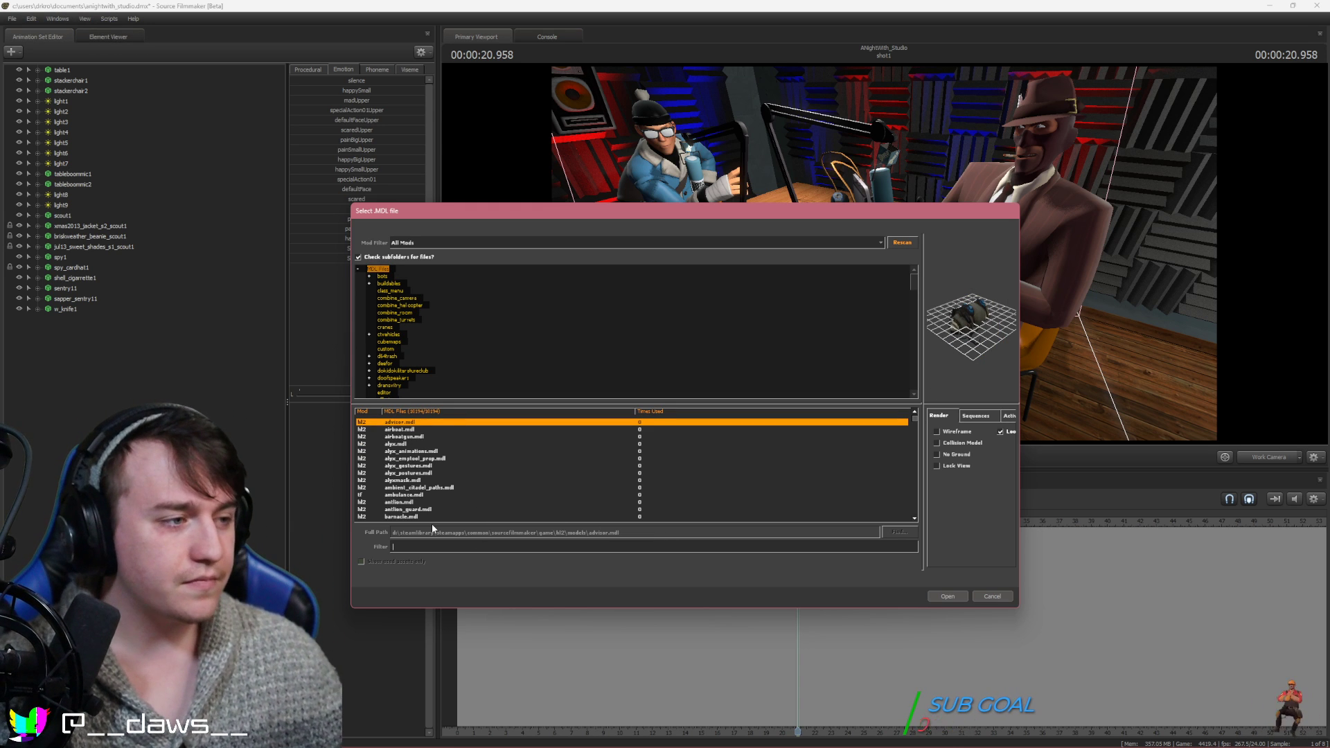
{"action": "type", "text": "cigare"}
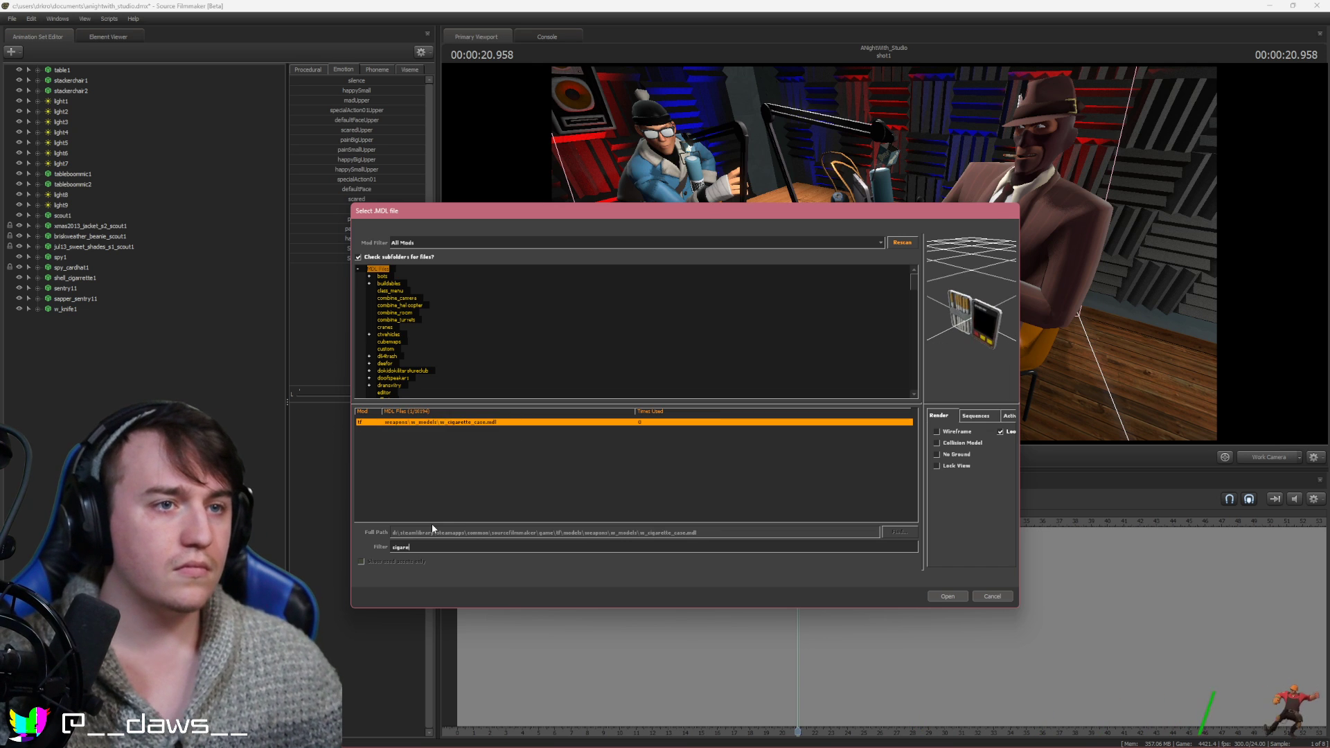
{"action": "key", "text": "Return"}
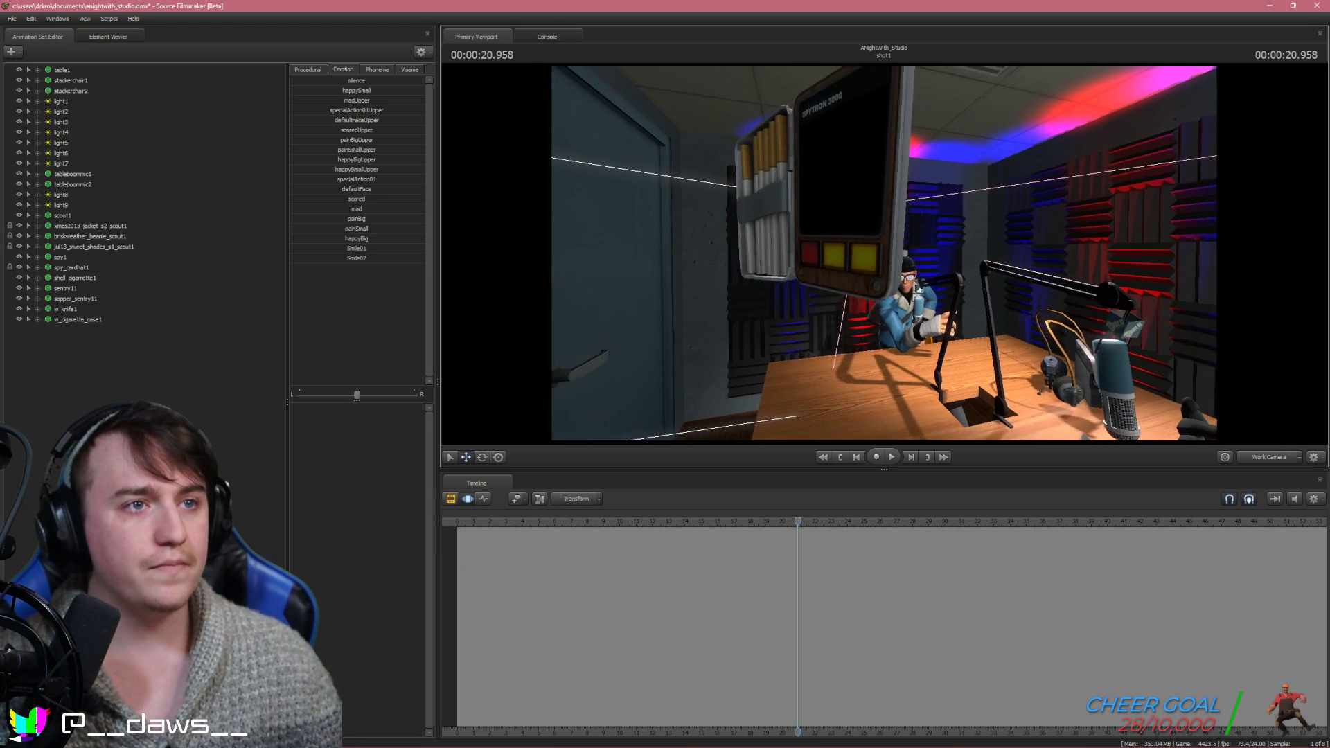
Try moving the cigarette case by its weapon_bone_1 alone, and undo the move
{"action": "left_click_drag", "start_coordinate": [848, 230], "coordinate": [831, 231]}
{"action": "key", "text": "ctrl"}
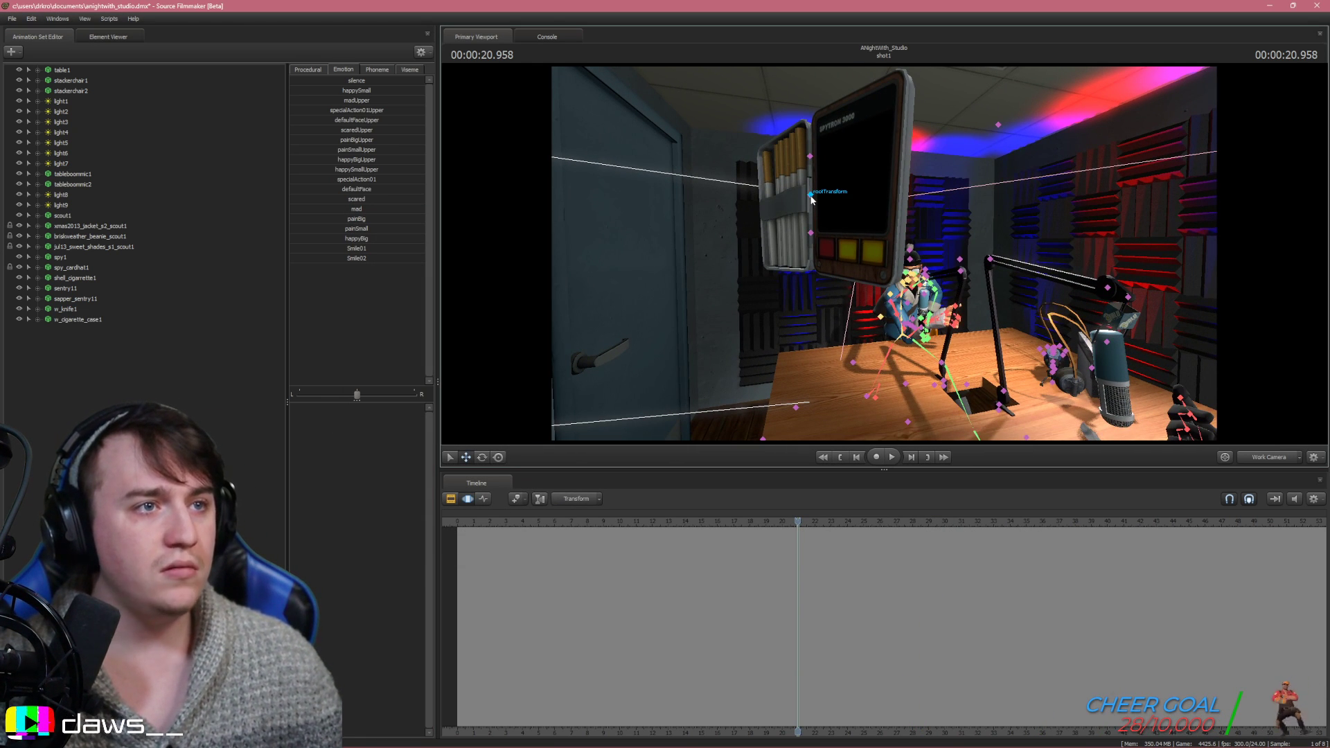
{"action": "left_click", "coordinate": [809, 157]}
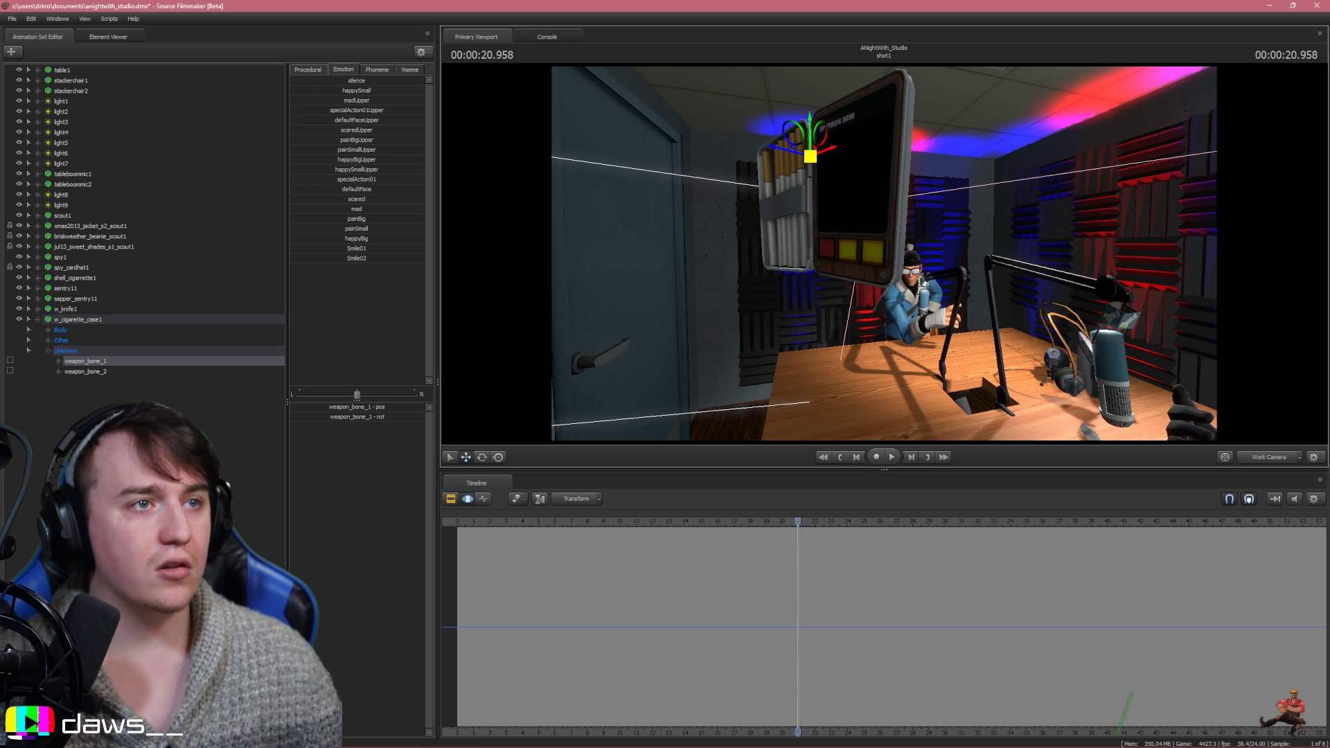
{"action": "left_click_drag", "start_coordinate": [810, 156], "coordinate": [703, 353]}
{"action": "key", "text": "ctrl+z"}
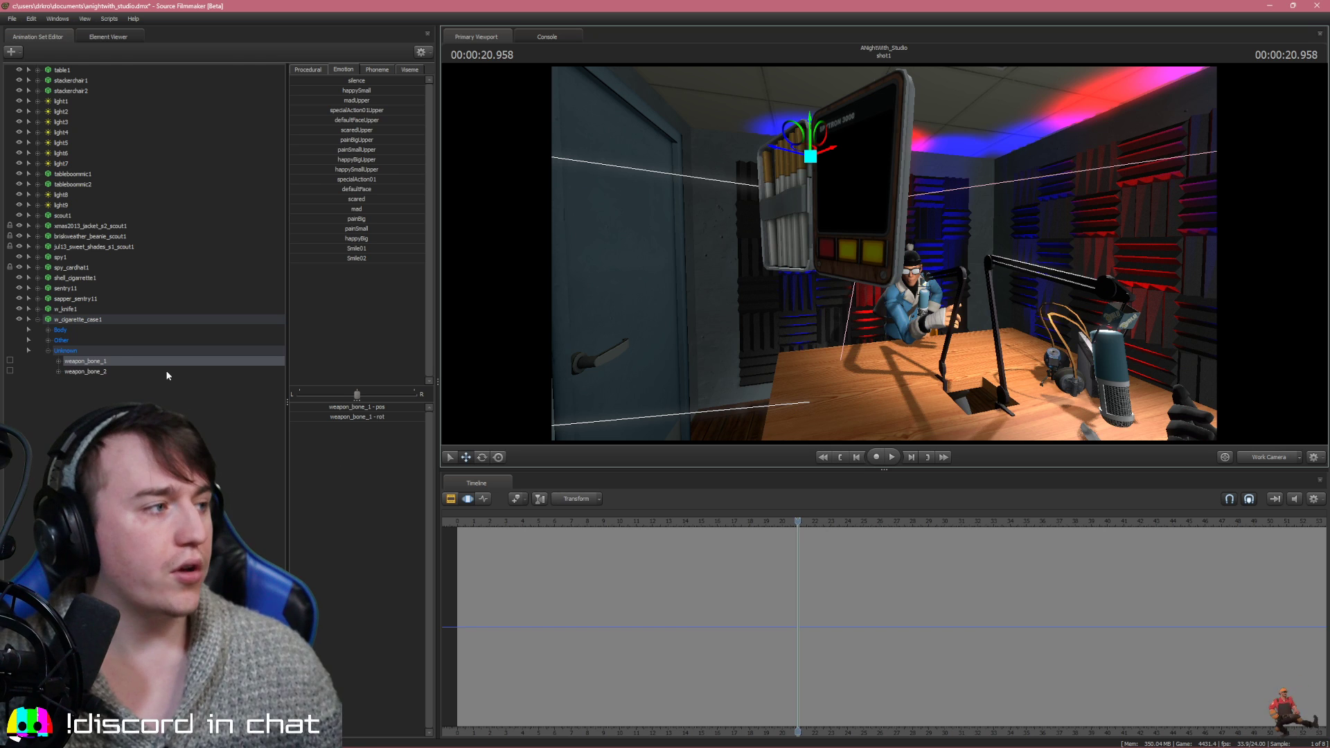
Select the entire w_cigarette_case1 animation set and move the case to the middle of the table, near the knife
{"action": "left_click", "coordinate": [129, 320]}
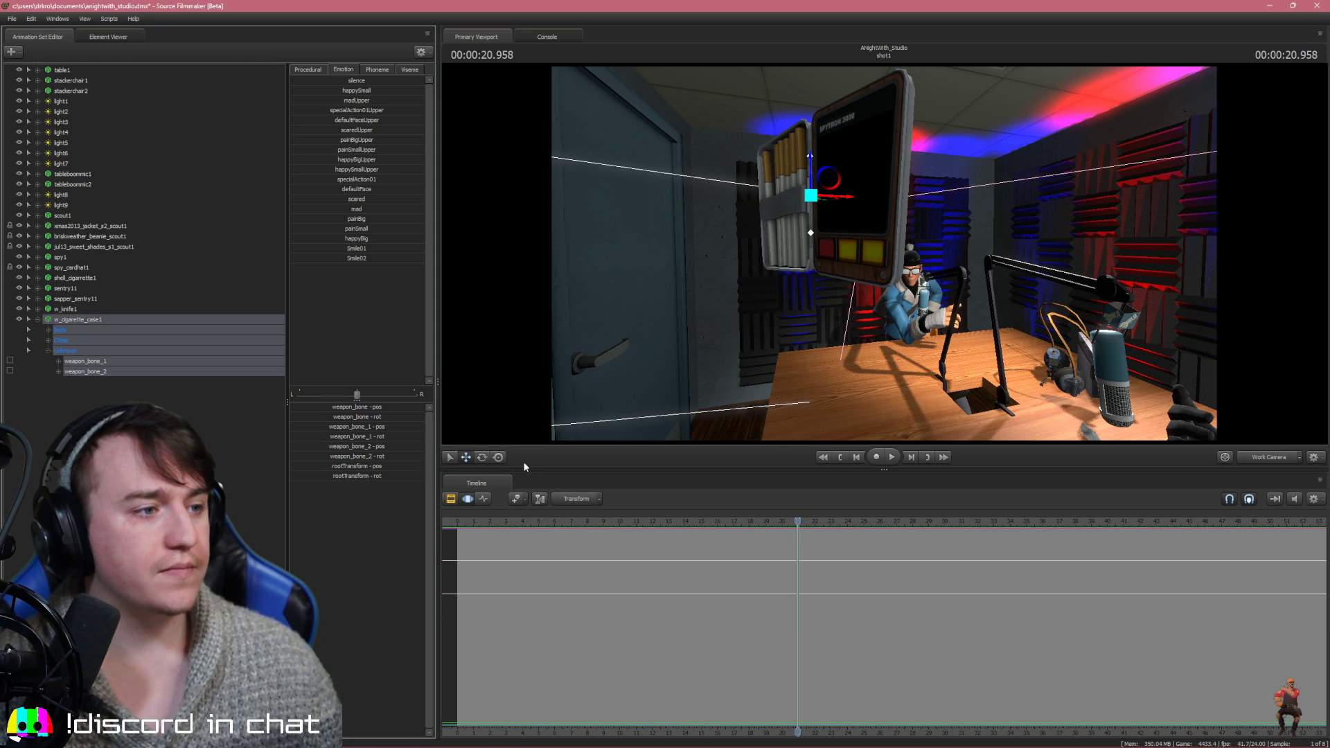
{"action": "left_click", "coordinate": [482, 458]}
{"action": "left_click", "coordinate": [466, 457]}
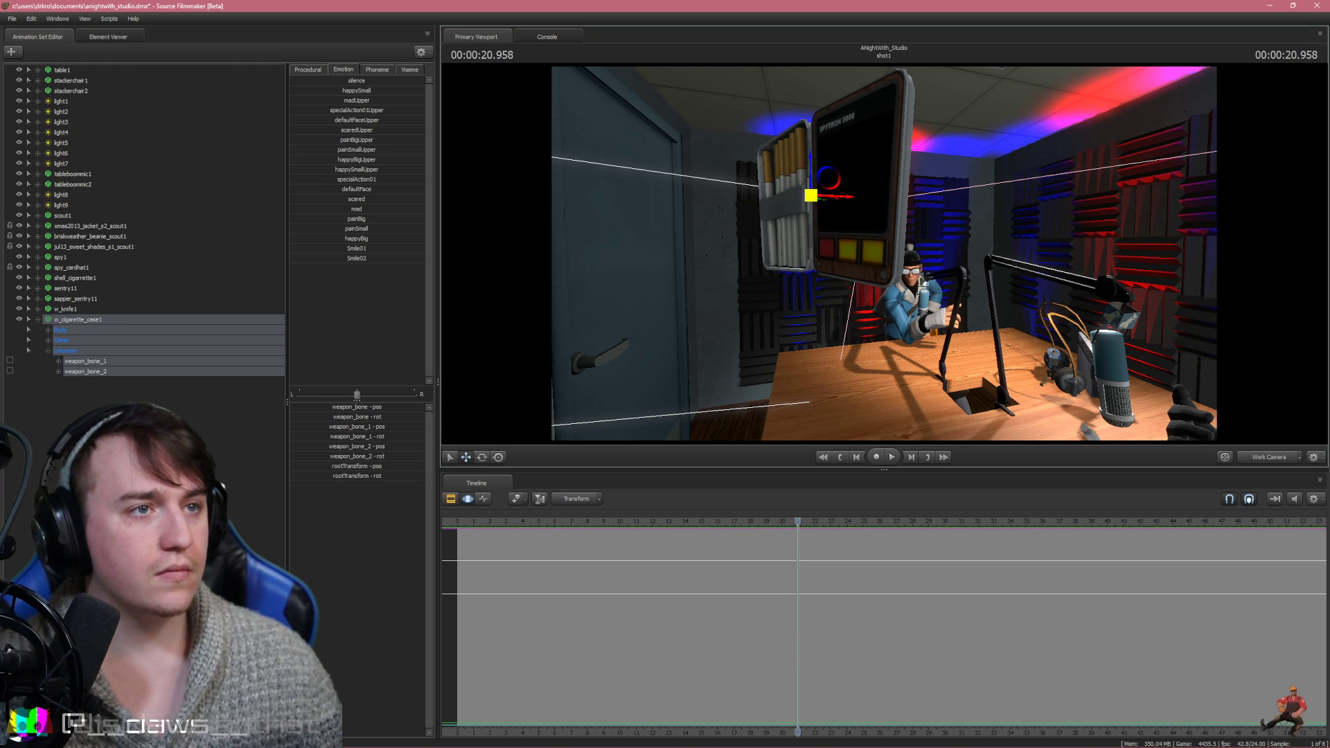
{"action": "left_click_drag", "start_coordinate": [810, 195], "coordinate": [1081, 541]}
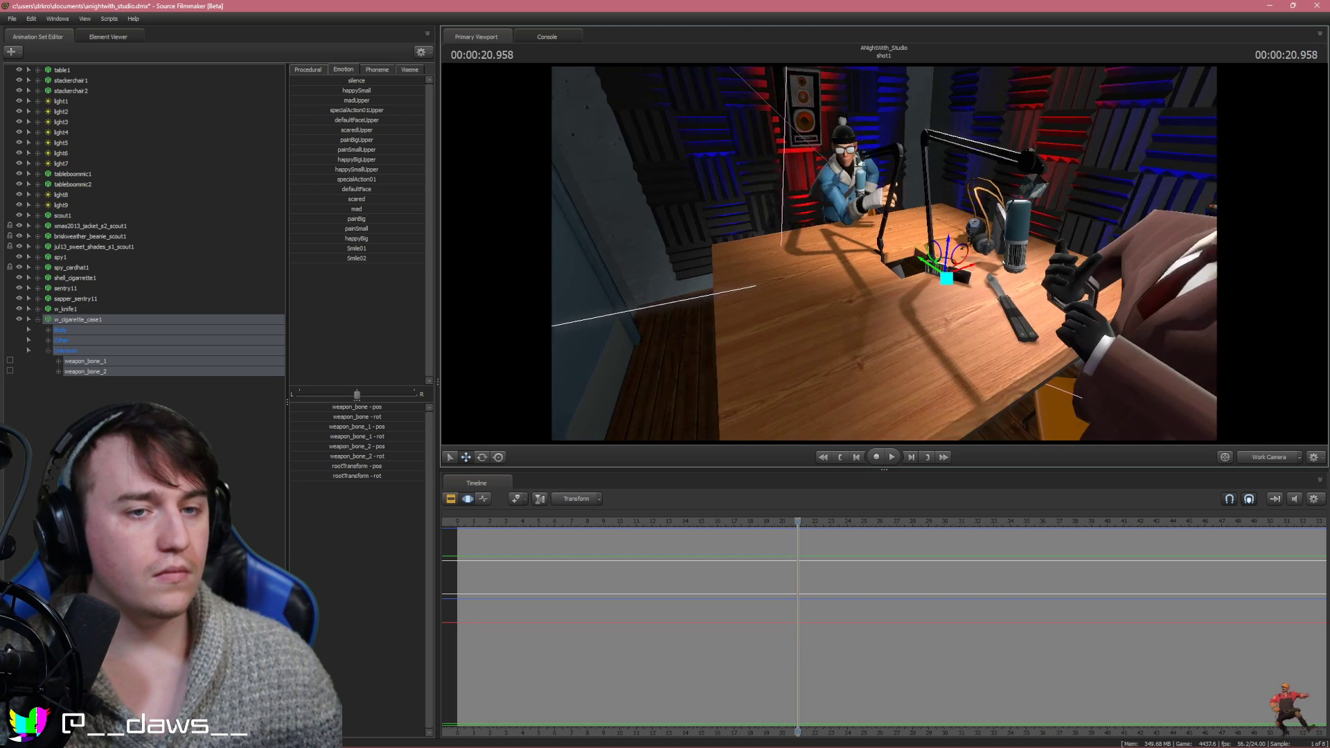
Move and rotate the cigarette case so it lies open and flat on the tabletop between the mic arm's cutout and the knife
{"action": "mouse_move", "coordinate": [865, 268]}
{"action": "left_mouse_down"}
{"action": "mouse_move", "coordinate": [858, 205]}
{"action": "mouse_move", "coordinate": [861, 277]}
{"action": "left_mouse_up"}
{"action": "left_click", "coordinate": [480, 459]}
{"action": "left_click", "coordinate": [465, 457]}
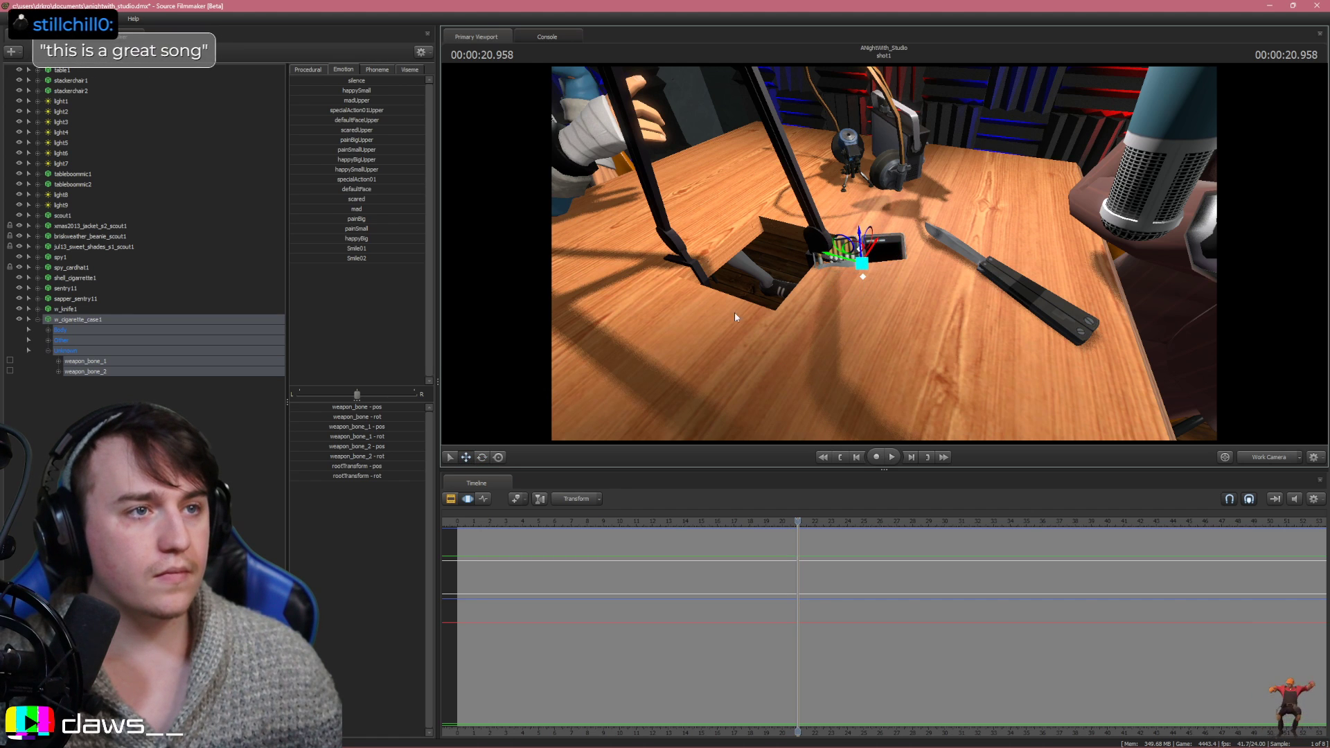
{"action": "left_click_drag", "start_coordinate": [862, 241], "coordinate": [939, 294]}
{"action": "left_click", "coordinate": [483, 458]}
{"action": "left_click", "coordinate": [466, 458]}
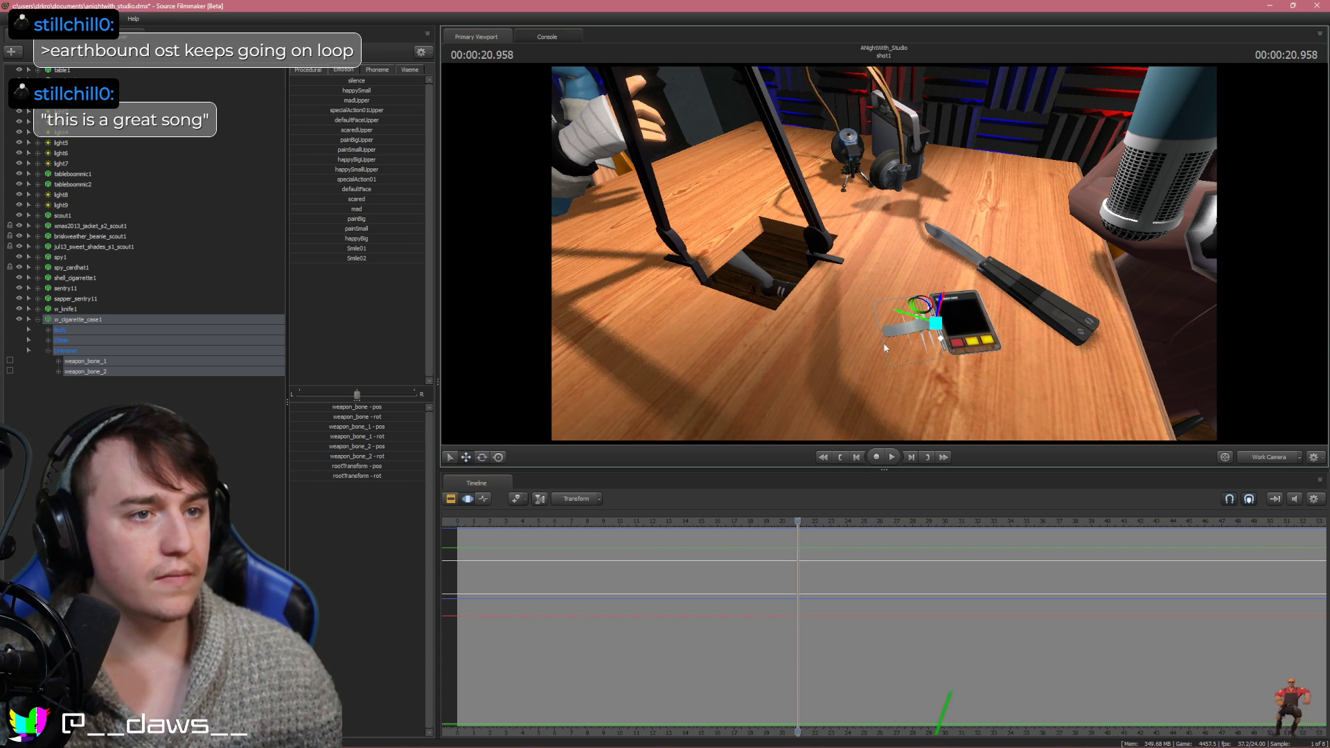
{"action": "left_click_drag", "start_coordinate": [941, 305], "coordinate": [939, 300]}
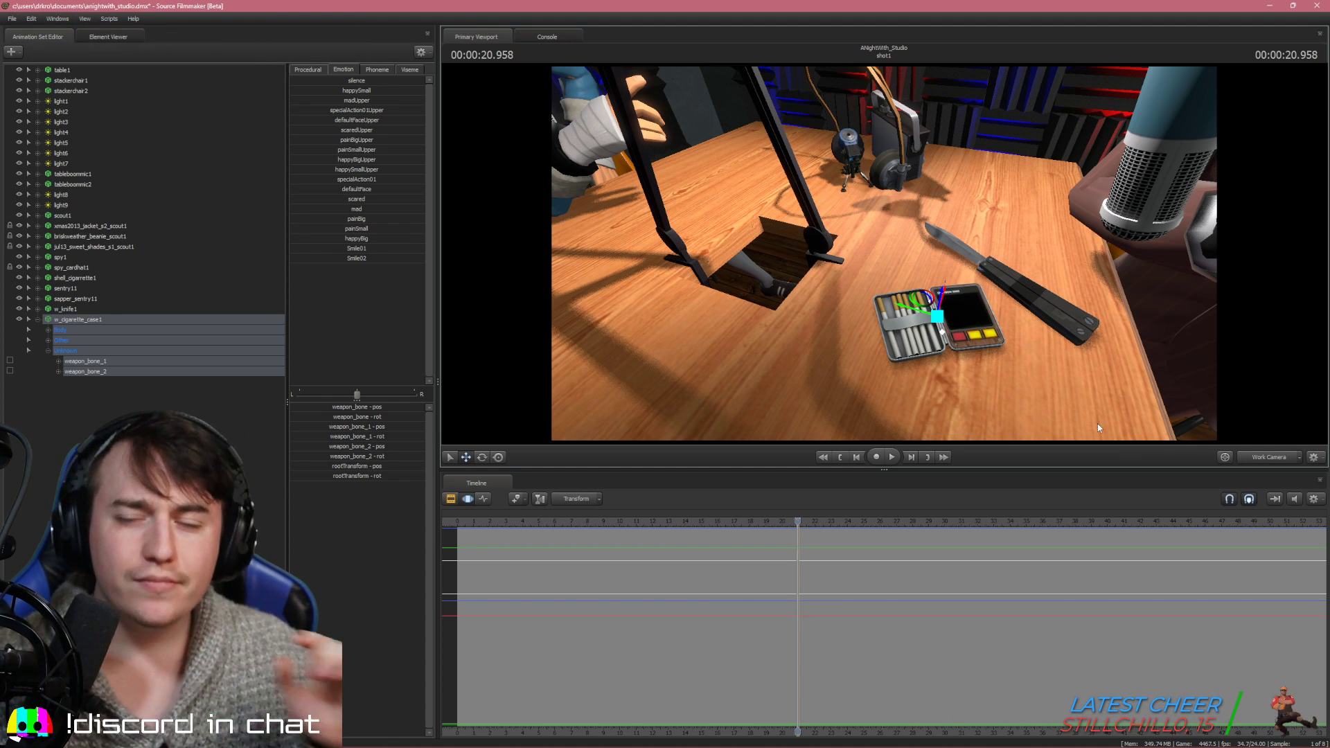
Examine the open cigarette case up close from the work camera to check how it rests on the table
{"action": "left_click_drag", "start_coordinate": [1095, 423], "coordinate": [1129, 460]}
{"action": "key", "text": "w"}
{"action": "key", "text": "s"}
{"action": "key", "text": "w"}
{"action": "left_click_drag", "start_coordinate": [886, 266], "coordinate": [885, 266]}
{"action": "key", "text": "s"}
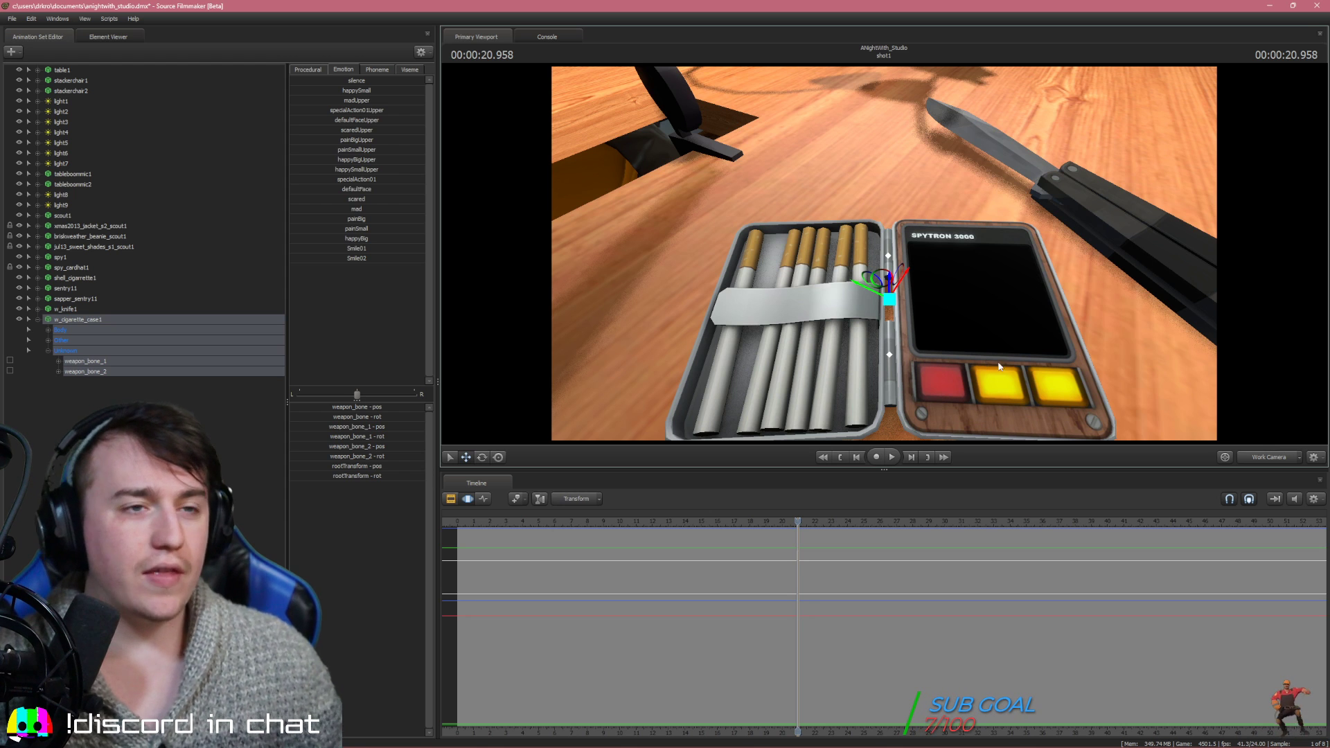
Rotate the cigarette case to lie at an angle beside the knife in camera1's view, and check it up close from the work camera
{"action": "left_click", "coordinate": [1269, 460]}
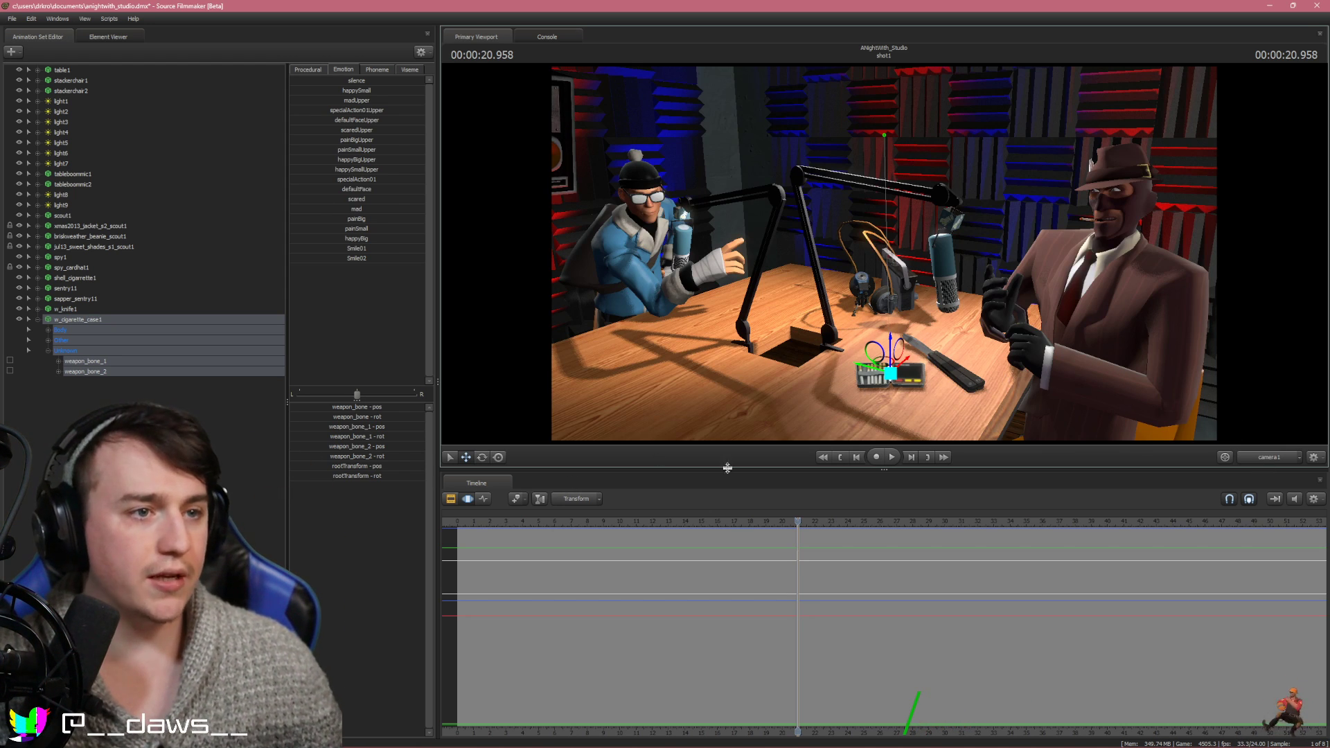
{"action": "left_click", "coordinate": [479, 459]}
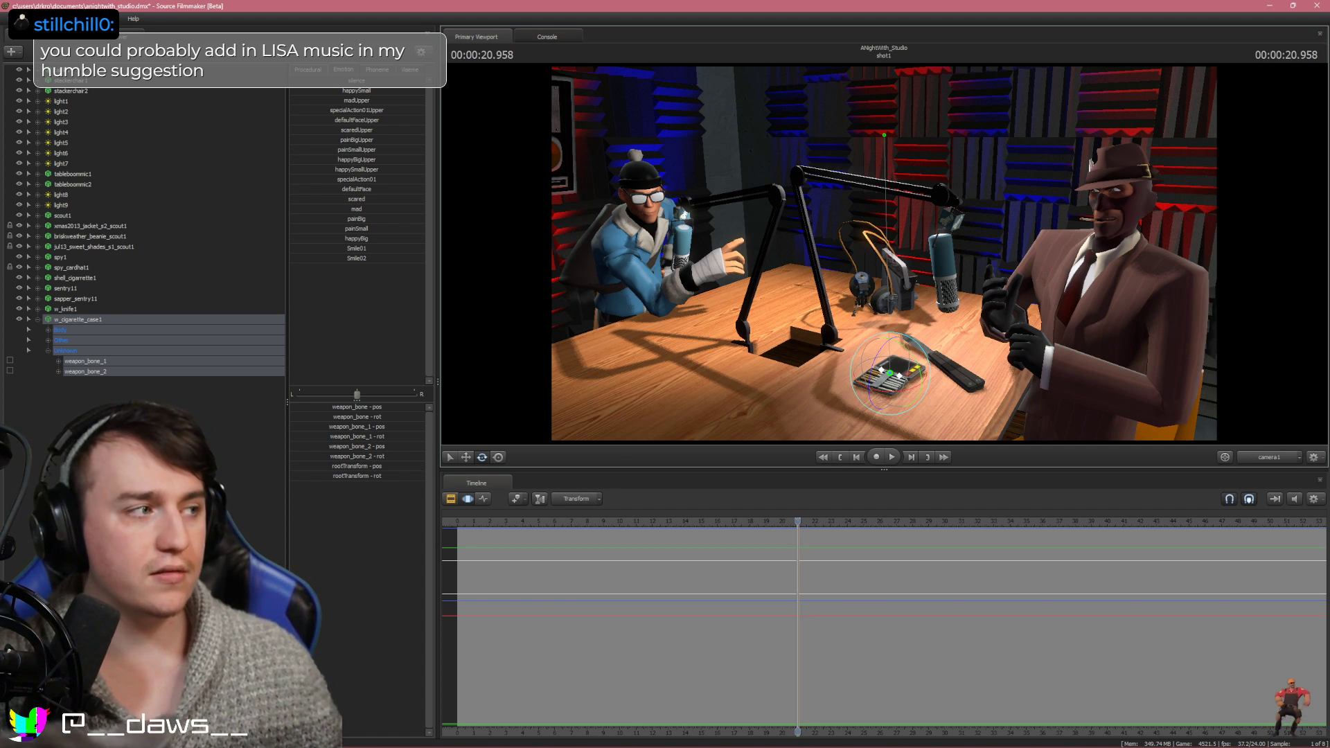
{"action": "left_click", "coordinate": [173, 447]}
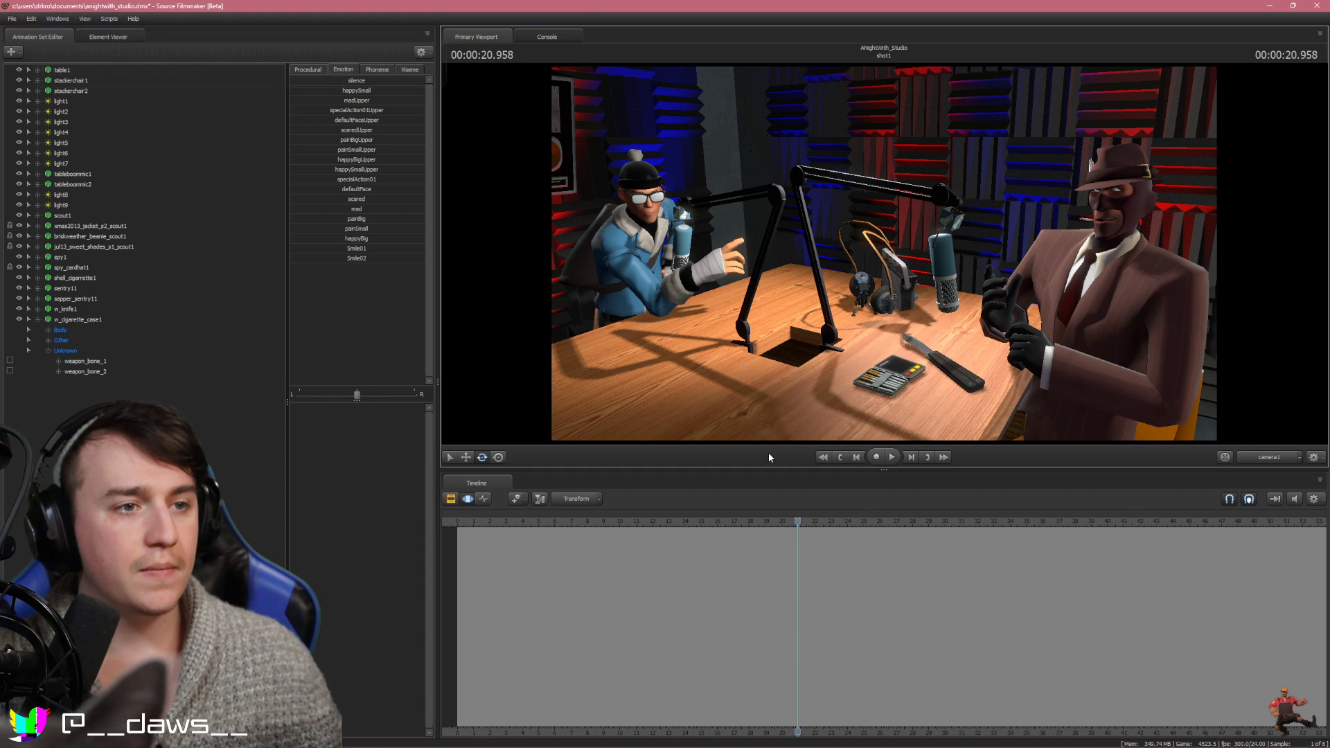
{"action": "left_click", "coordinate": [1269, 462]}
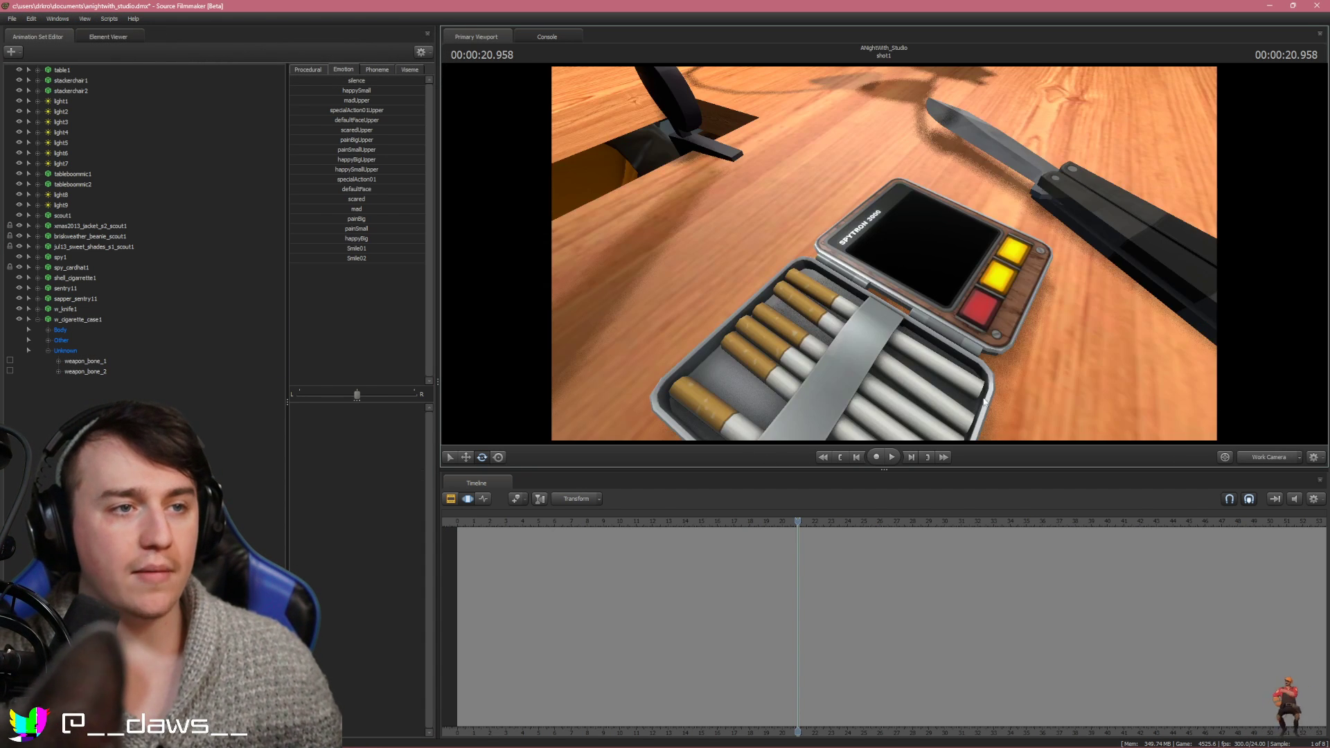
{"action": "mouse_move", "coordinate": [900, 263]}
{"action": "left_mouse_down"}
{"action": "mouse_move", "coordinate": [879, 278]}
{"action": "mouse_move", "coordinate": [884, 256]}
{"action": "left_mouse_up"}
{"action": "left_click", "coordinate": [1271, 459]}
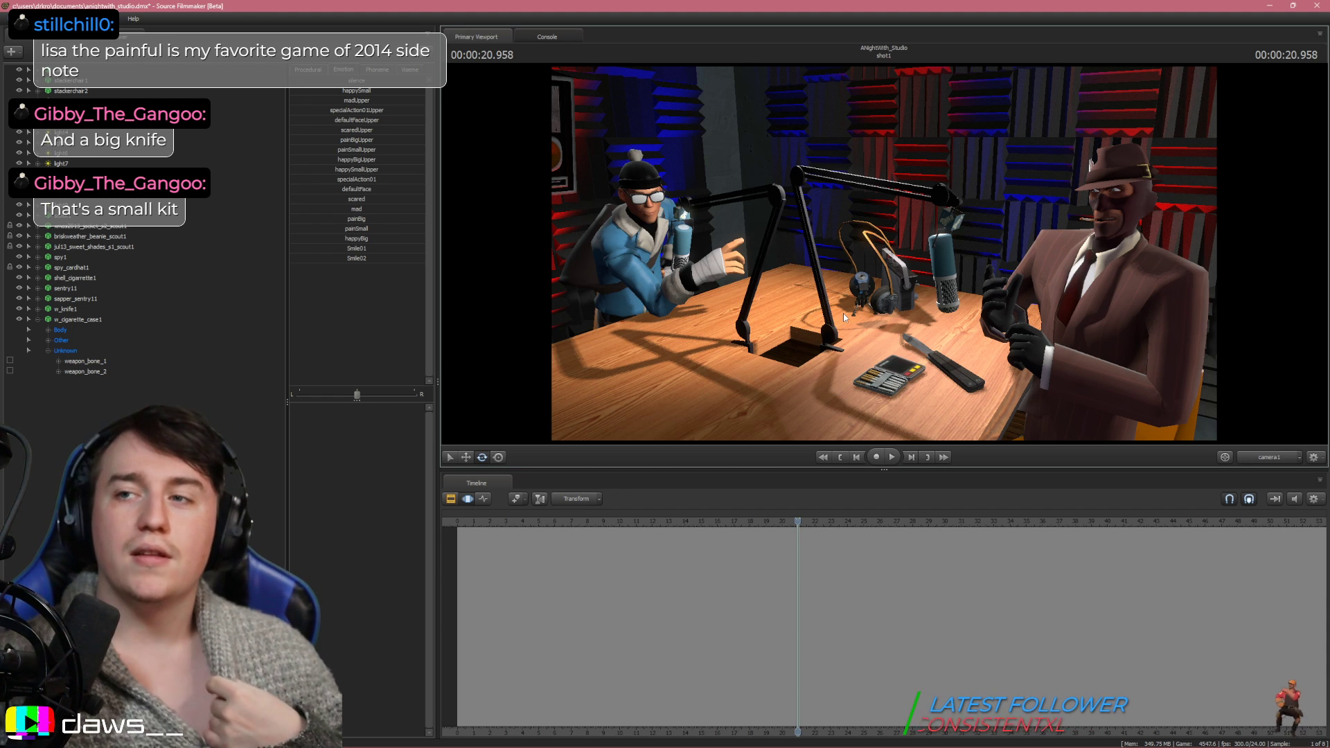
Collapse the cigarette case's controls, search the model library for "energy" and add c_energy_drink.mdl to the scene
{"action": "right_click", "coordinate": [164, 435]}
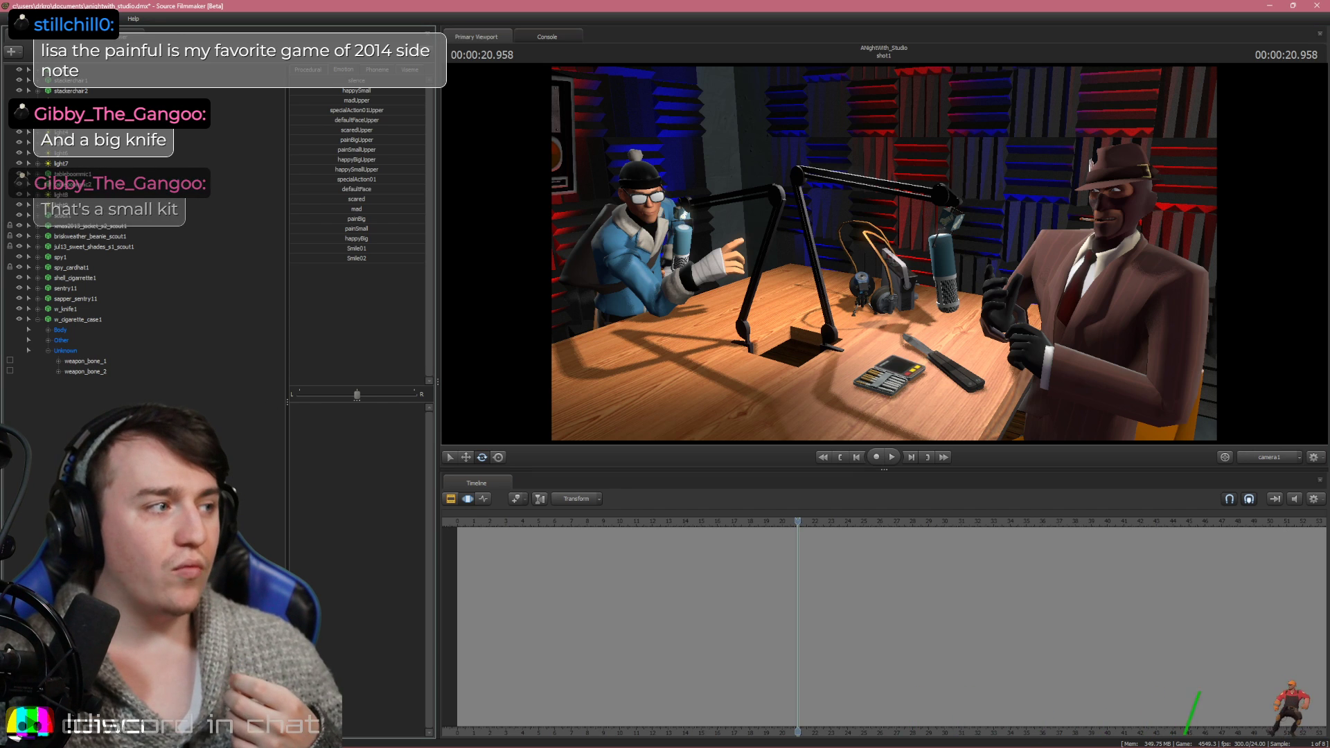
{"action": "left_click", "coordinate": [38, 320]}
{"action": "right_click", "coordinate": [101, 351]}
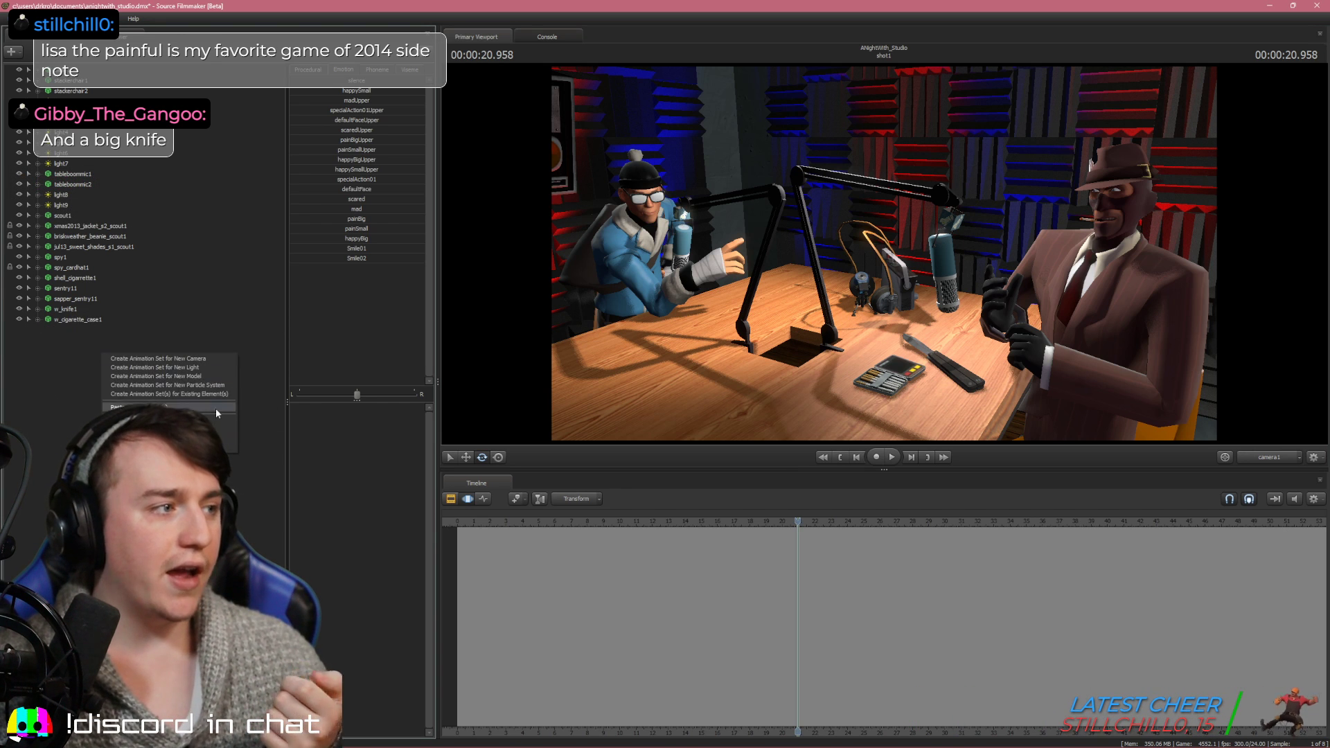
{"action": "left_click", "coordinate": [184, 377]}
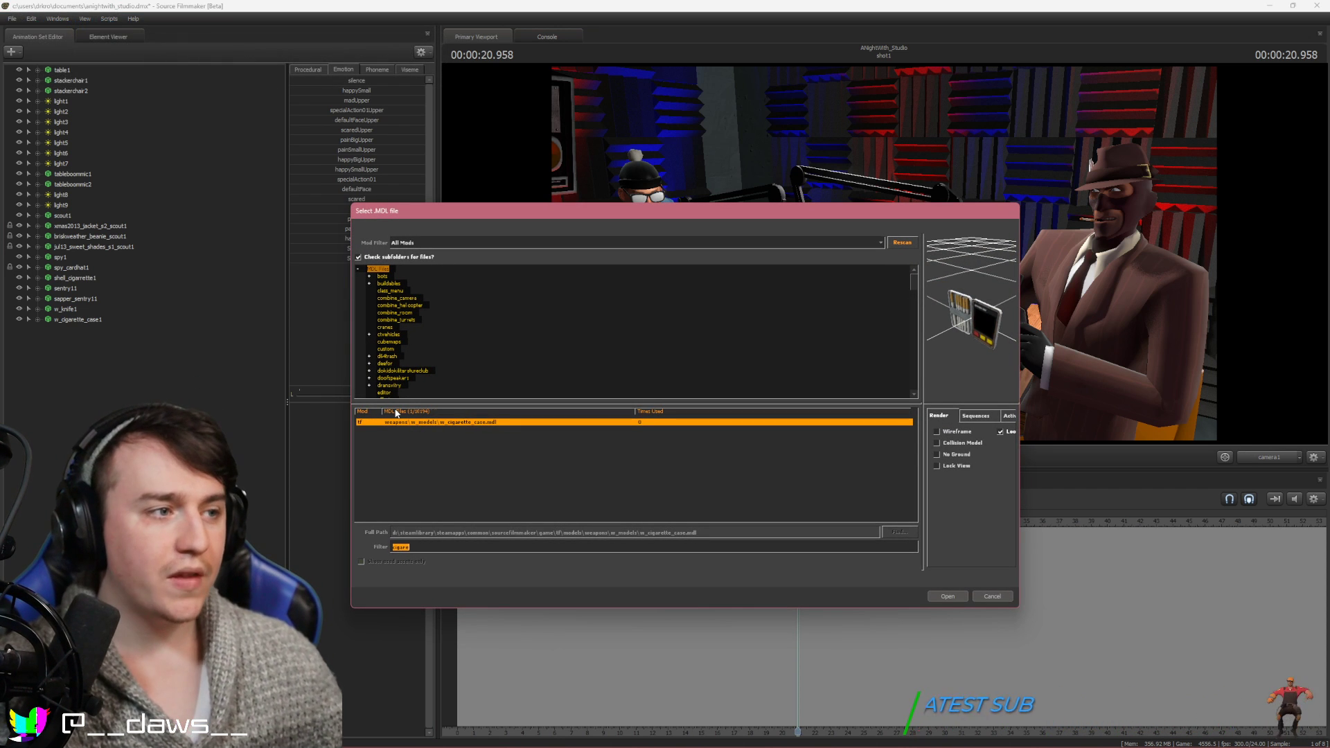
{"action": "type", "text": "energy"}
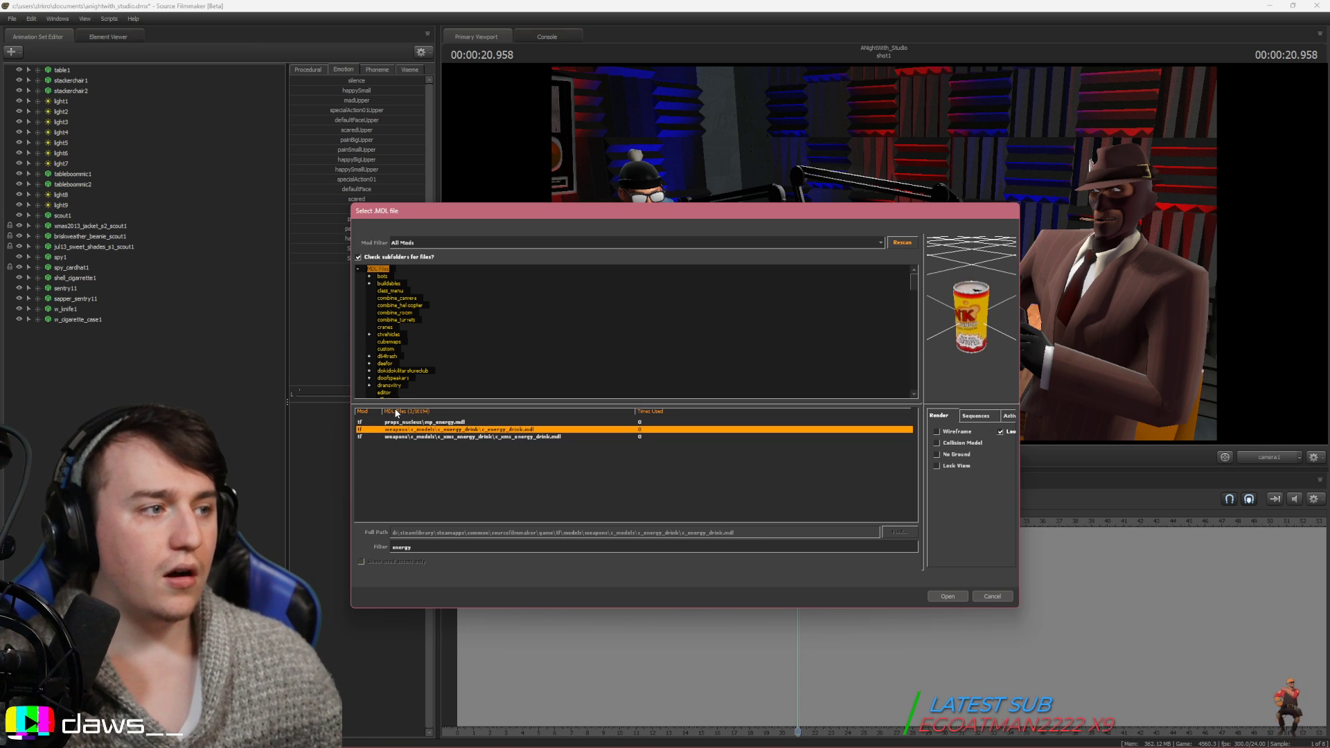
{"action": "key", "text": "Return"}
Try the blue skin on the energy drink can and switch back to the yellow cherry one
{"action": "right_click", "coordinate": [82, 330]}
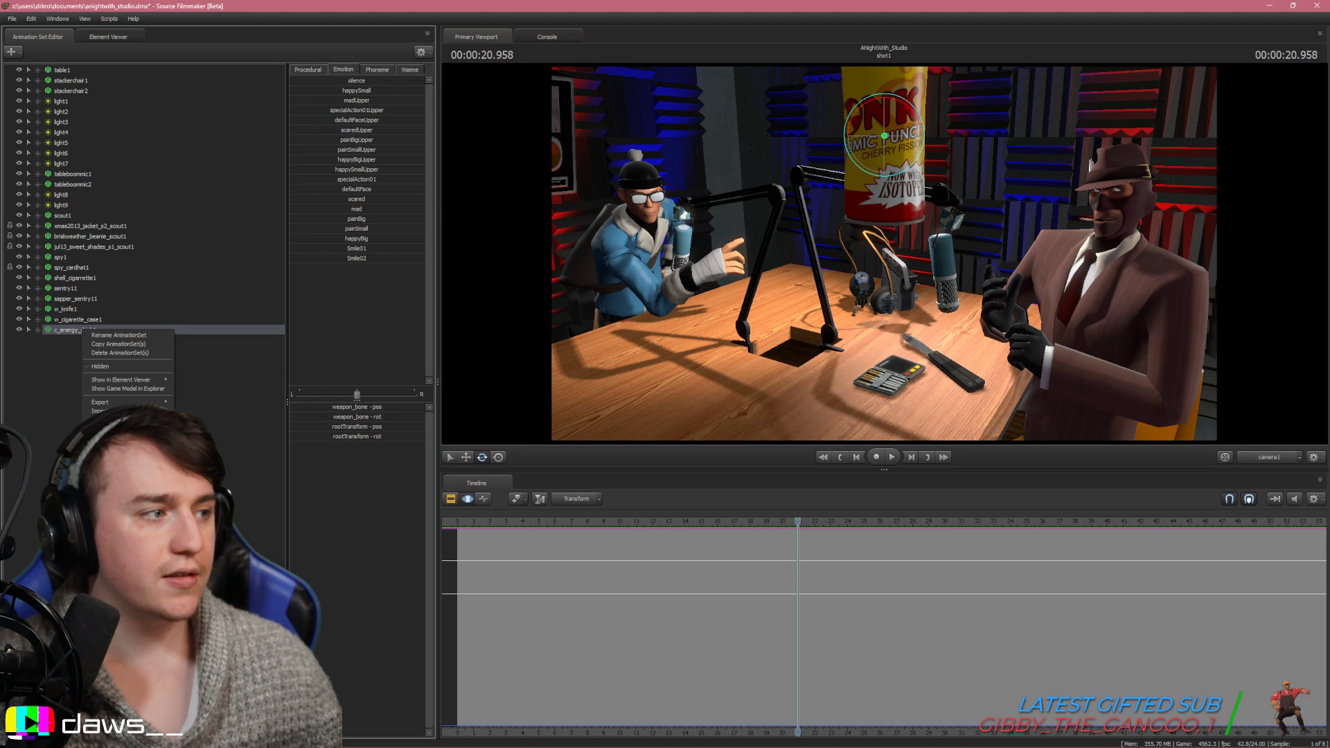
{"action": "left_click", "coordinate": [186, 446]}
{"action": "right_click", "coordinate": [93, 331]}
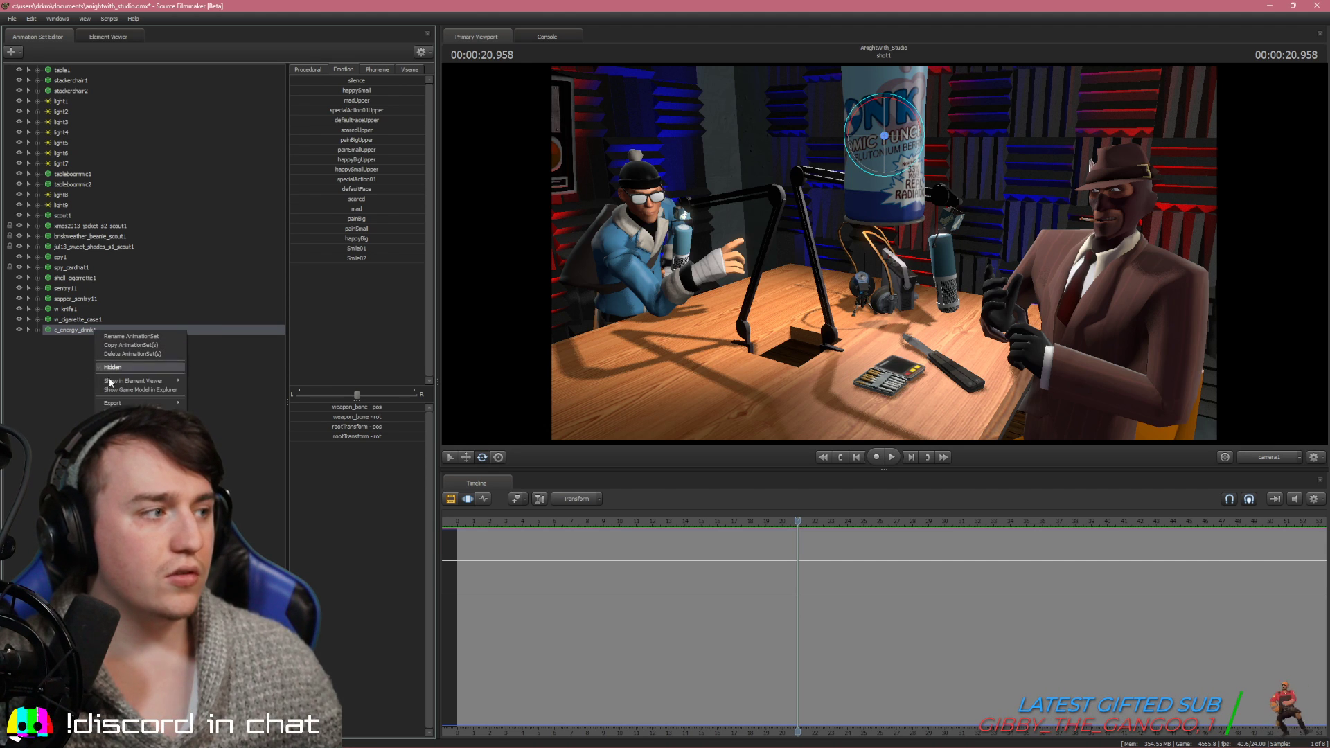
{"action": "left_click", "coordinate": [201, 457]}
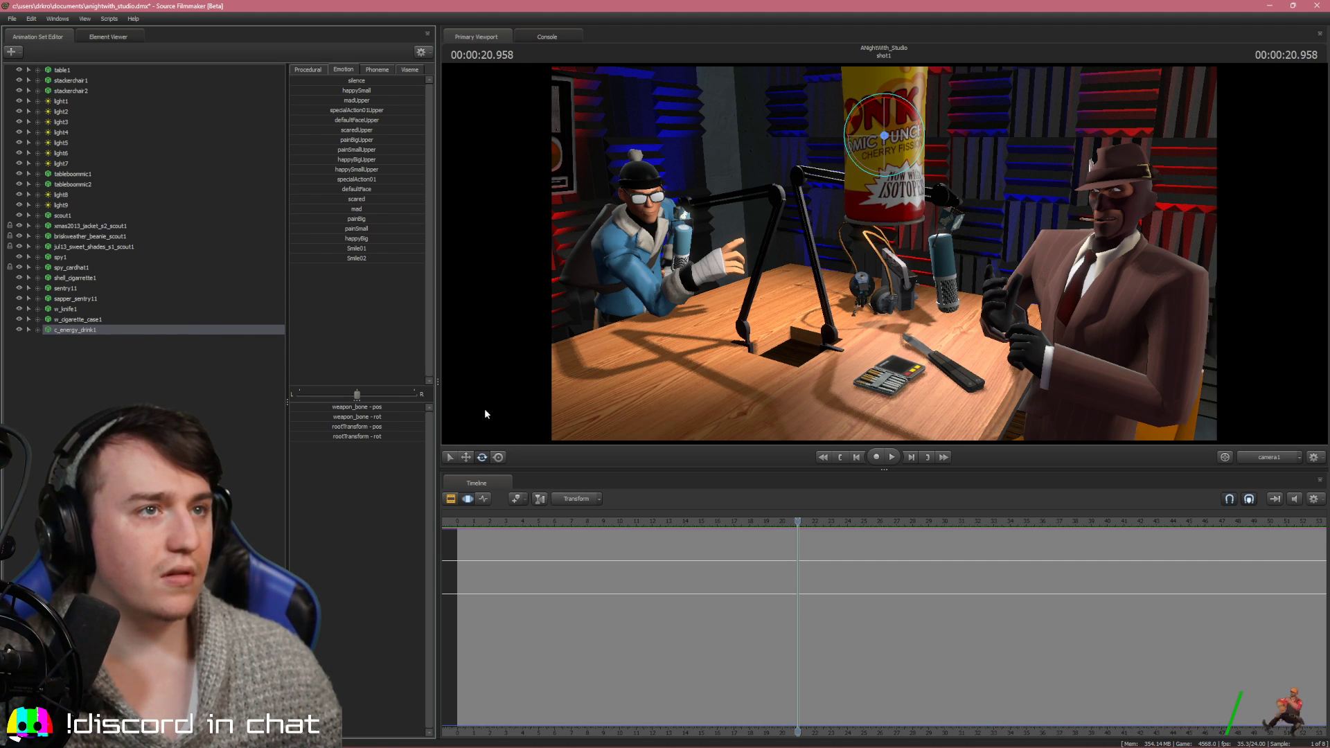
Move the energy drink can down onto the table in front of the scout, between his hand and the mic arm
{"action": "left_click", "coordinate": [466, 457]}
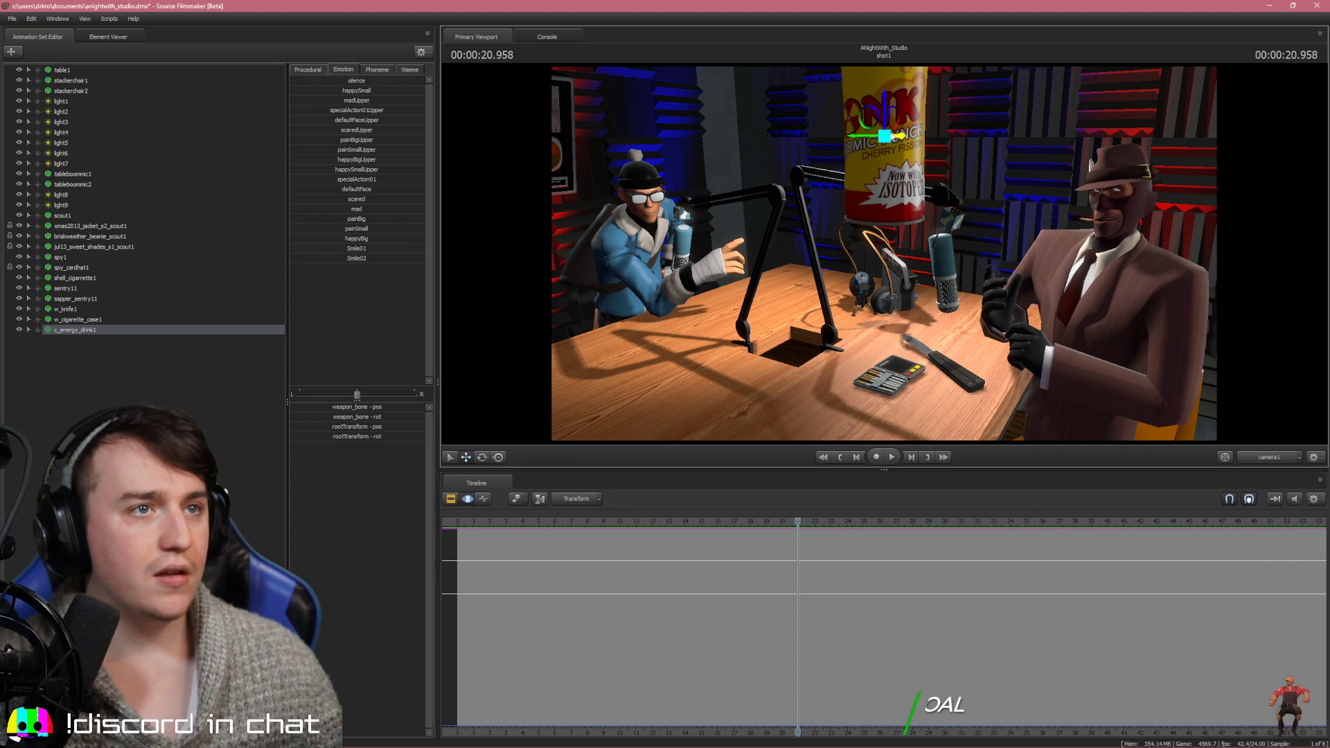
{"action": "left_click_drag", "start_coordinate": [898, 137], "coordinate": [785, 295]}
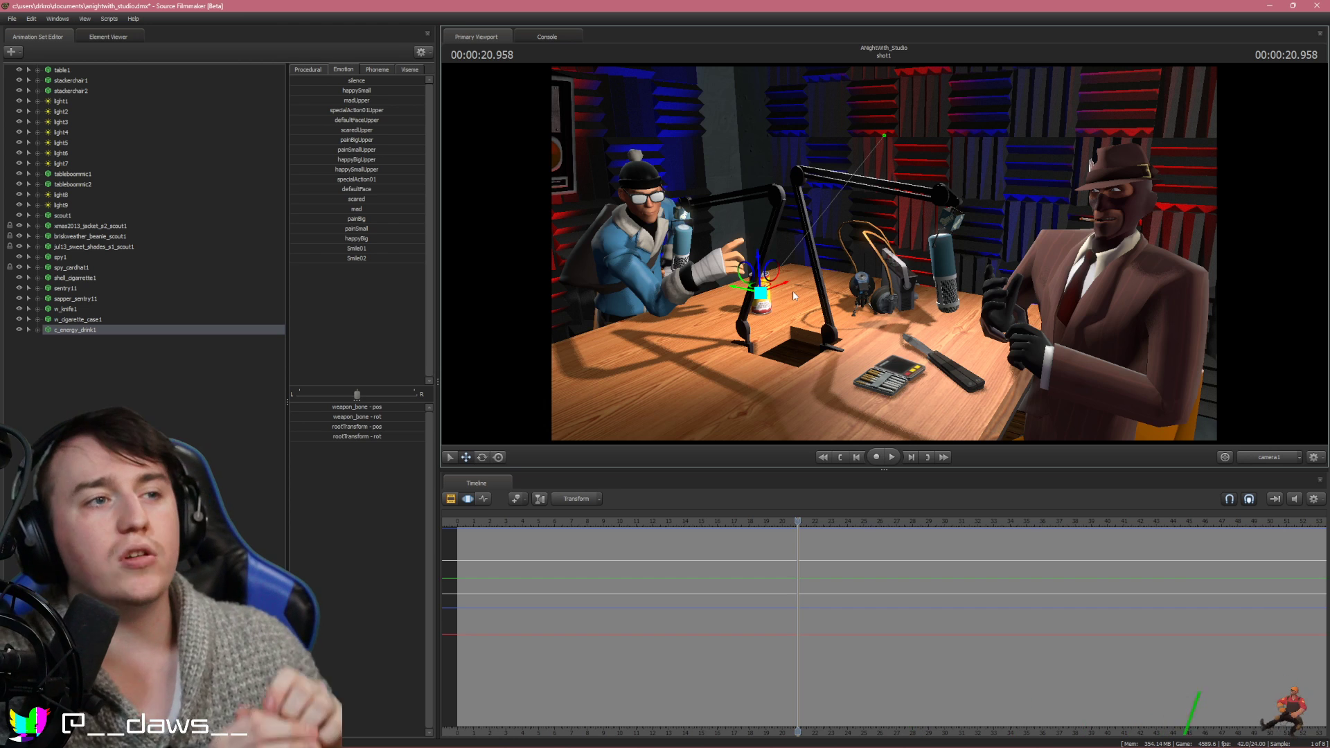
{"action": "left_click", "coordinate": [139, 380]}
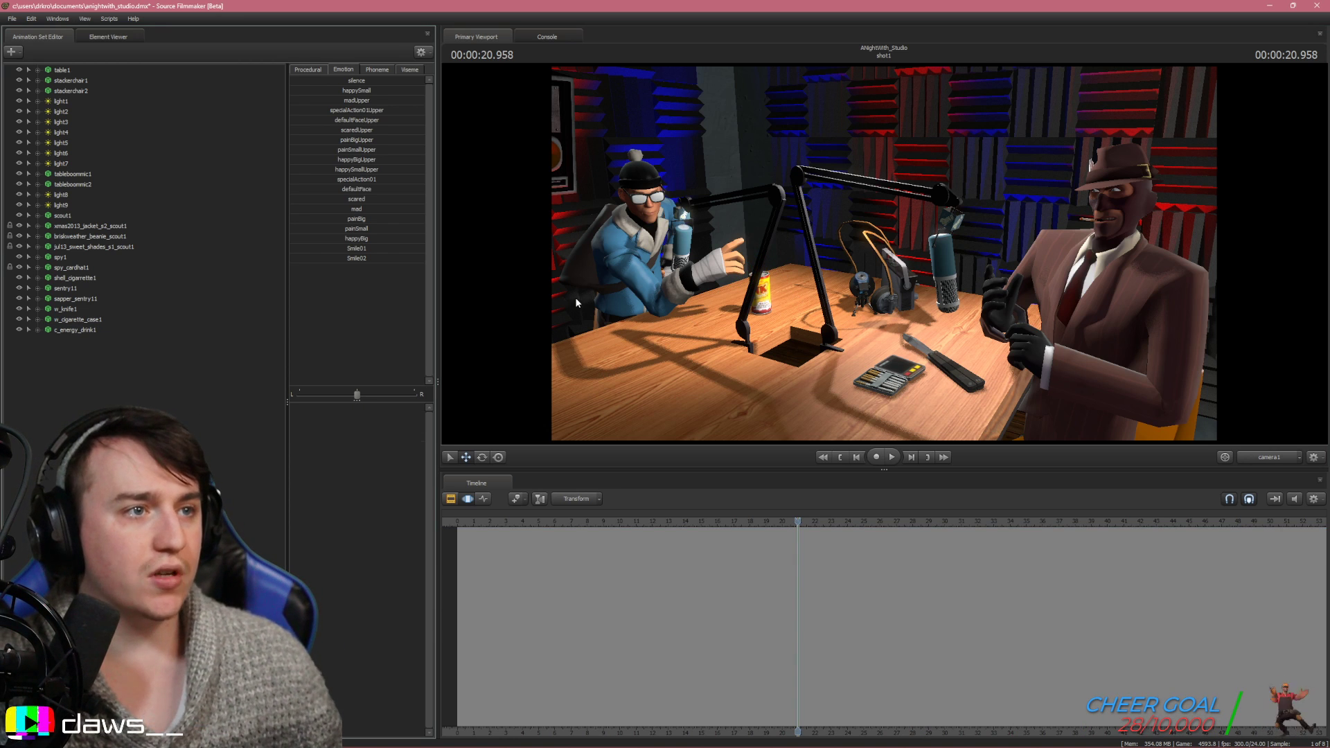
{"action": "left_click", "coordinate": [102, 329]}
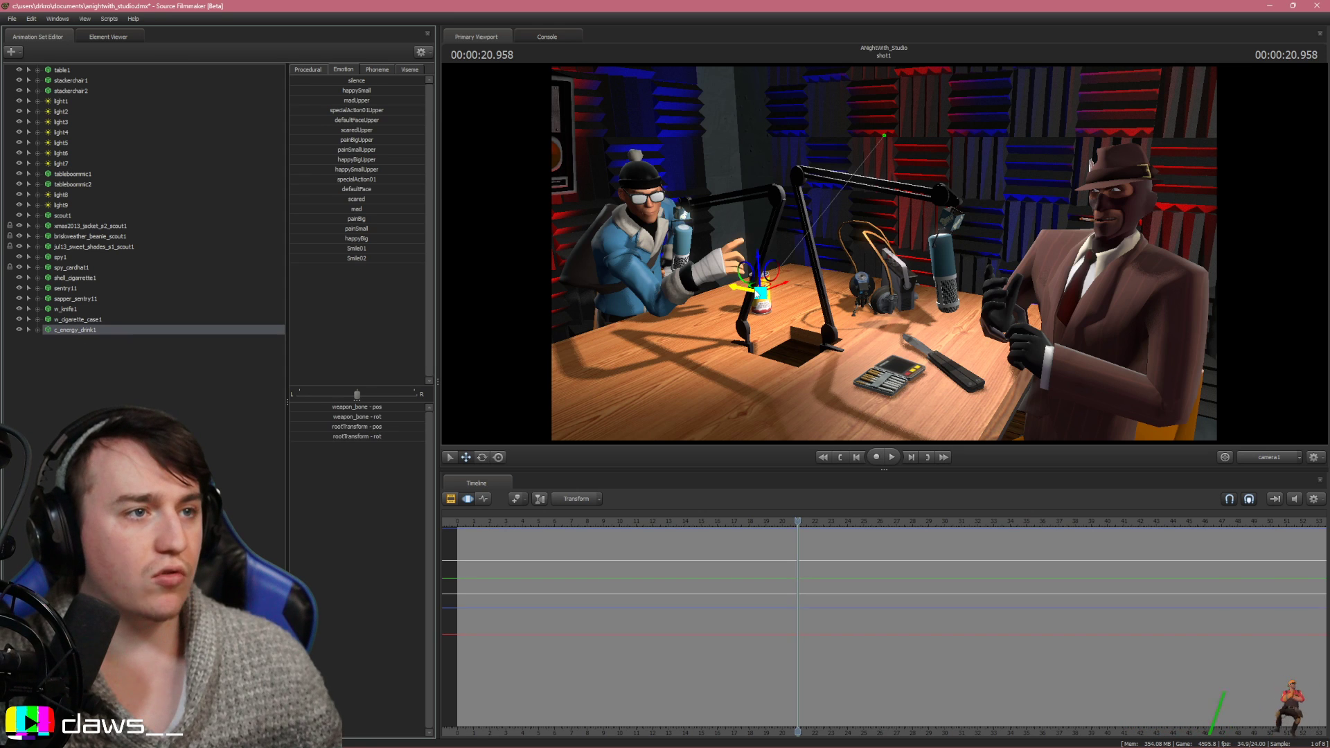
{"action": "left_click_drag", "start_coordinate": [755, 290], "coordinate": [718, 284]}
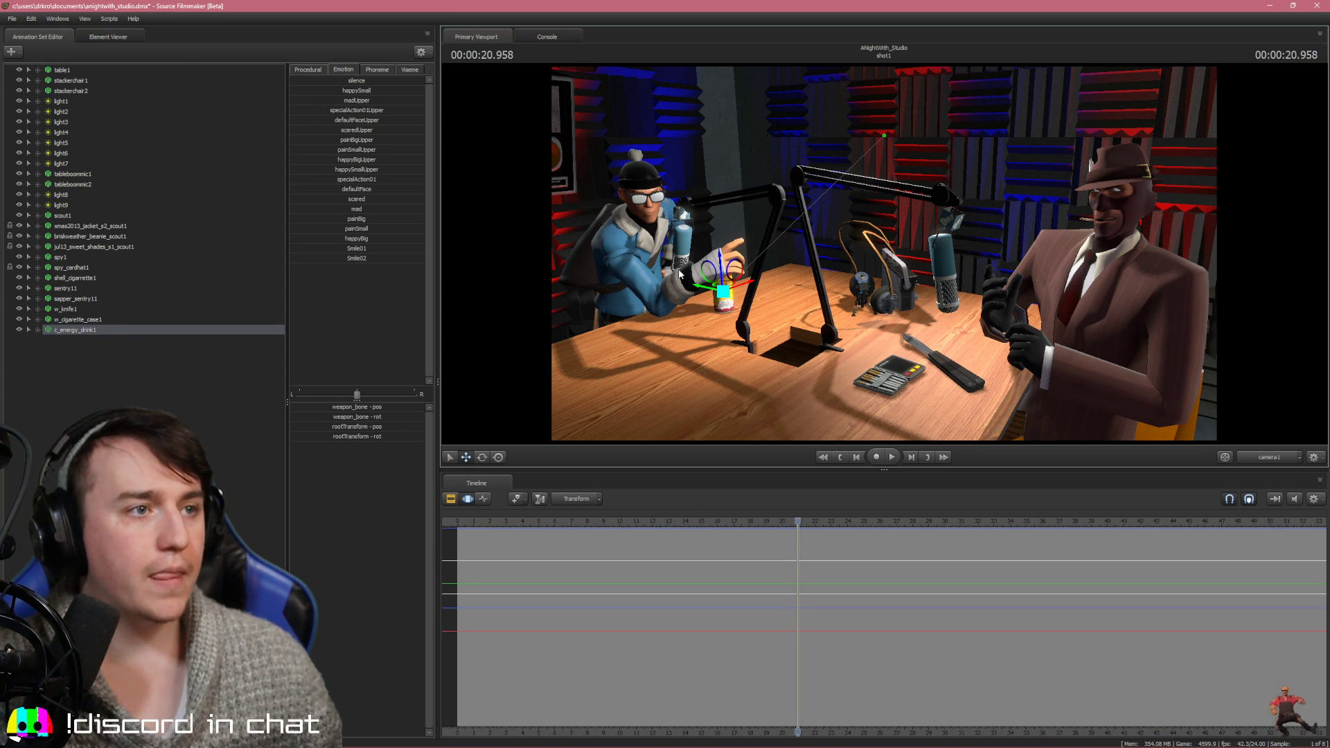
{"action": "mouse_move", "coordinate": [707, 292]}
{"action": "left_mouse_down"}
{"action": "mouse_move", "coordinate": [772, 284]}
{"action": "mouse_move", "coordinate": [730, 291]}
{"action": "left_mouse_up"}
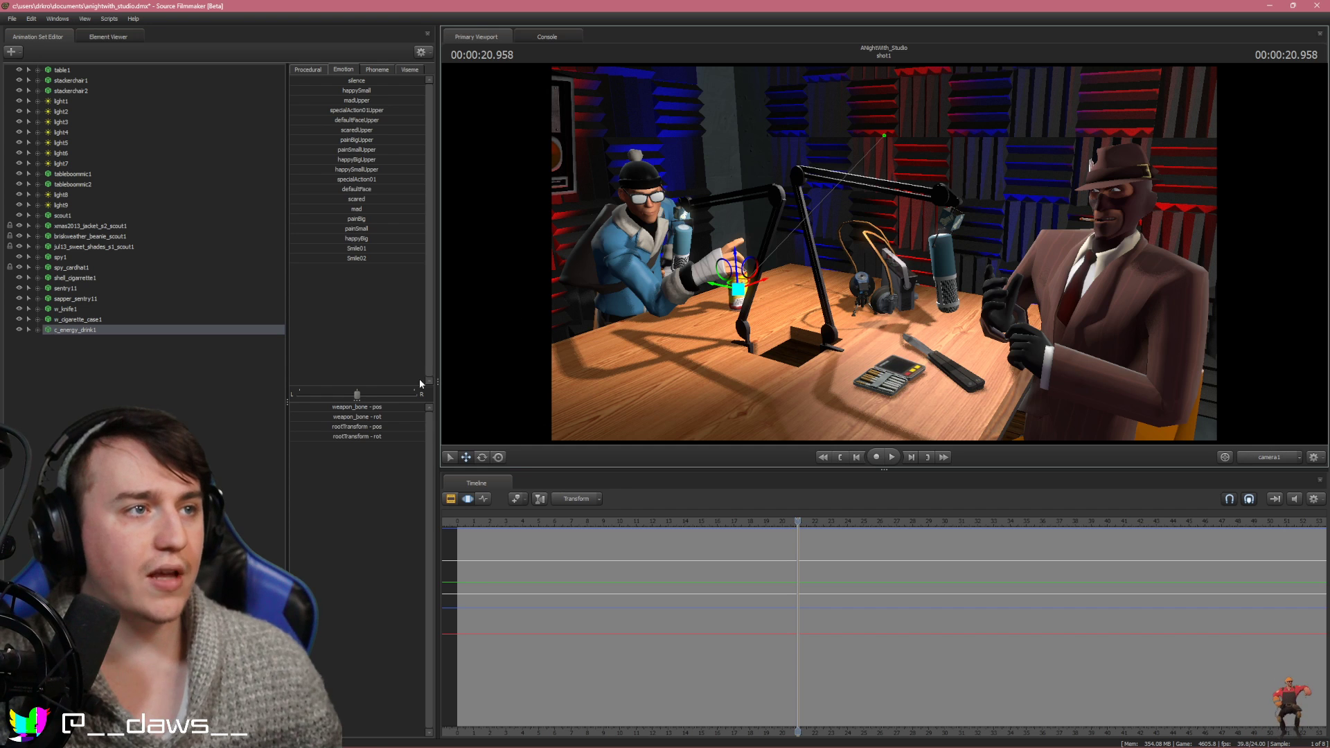
{"action": "left_click", "coordinate": [208, 443]}
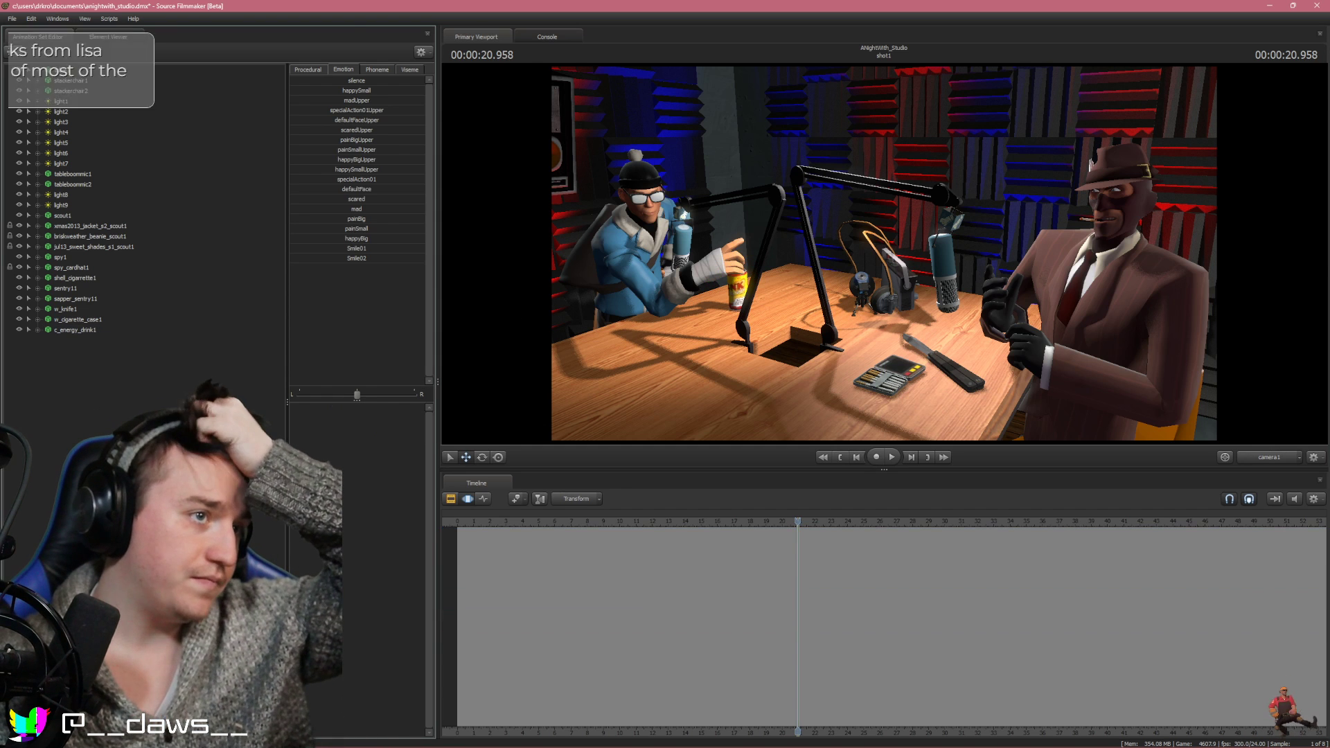
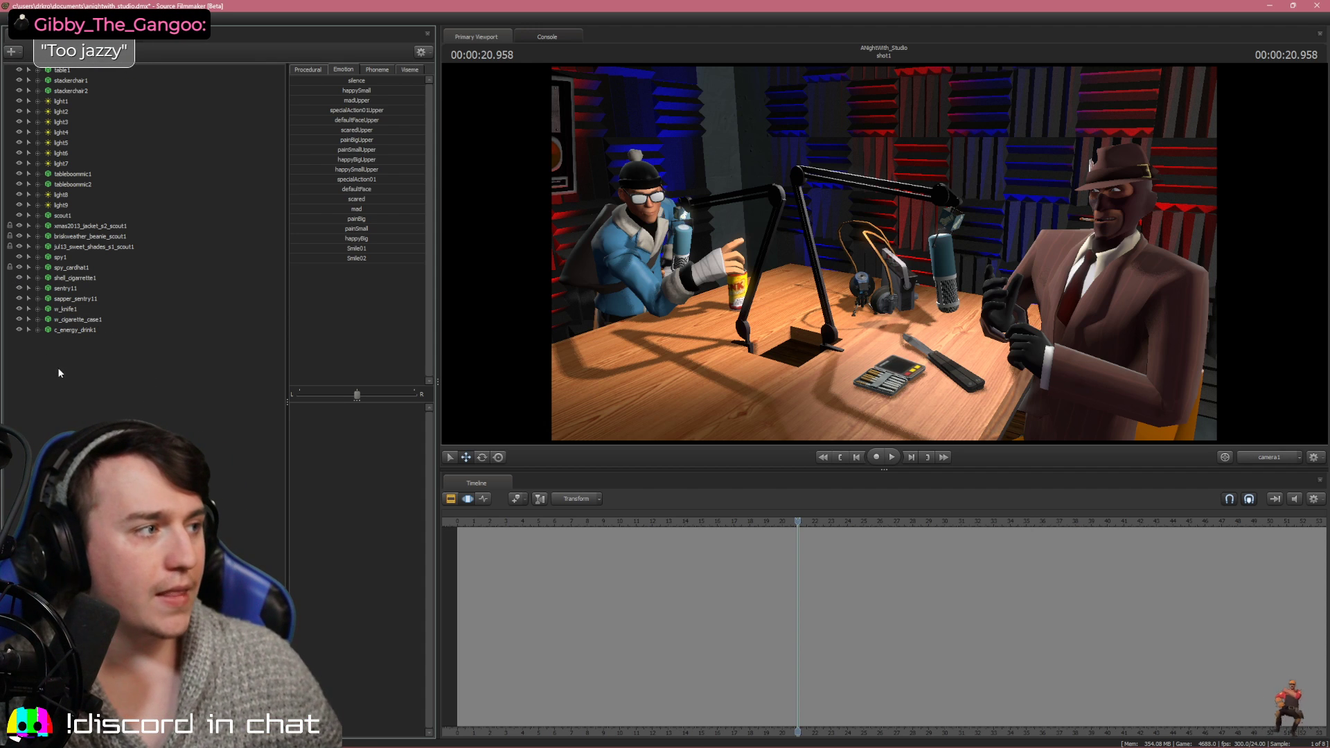
Open the model library for a new animation set and clear the "energy" filter to list all models
{"action": "left_click", "coordinate": [160, 388]}
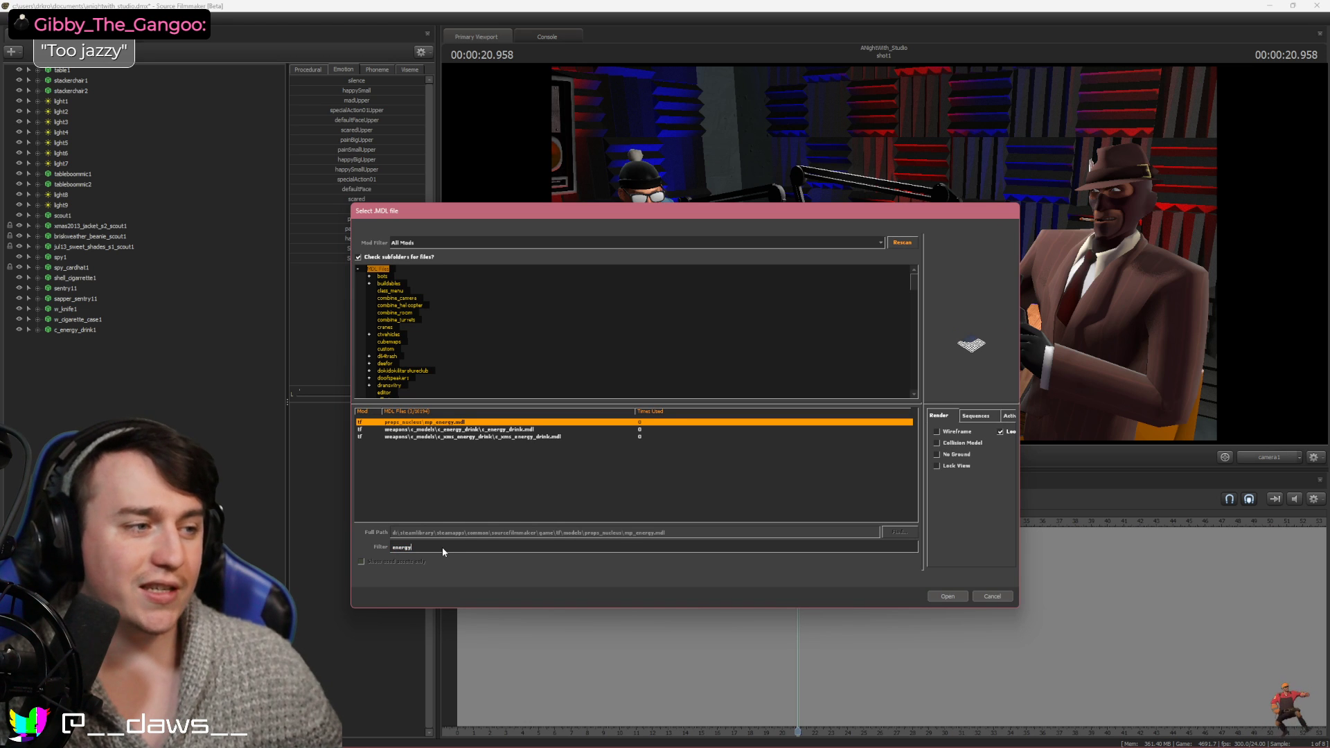
{"action": "left_click_drag", "start_coordinate": [443, 545], "coordinate": [335, 545]}
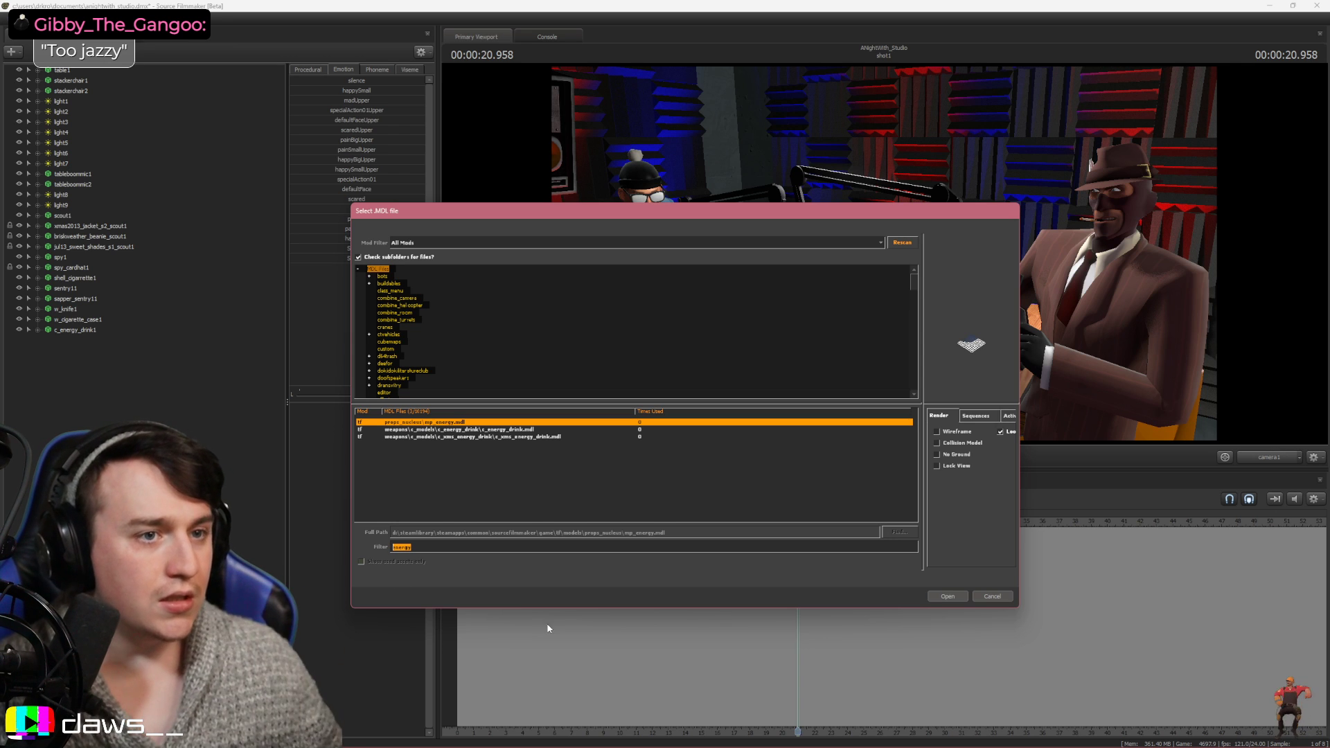
{"action": "key", "text": "BackSpace"}
Browse the previews of the unfiltered model list from alyx_gestures.mdl through the bots and buildables models for further table props
{"action": "left_click", "coordinate": [546, 465]}
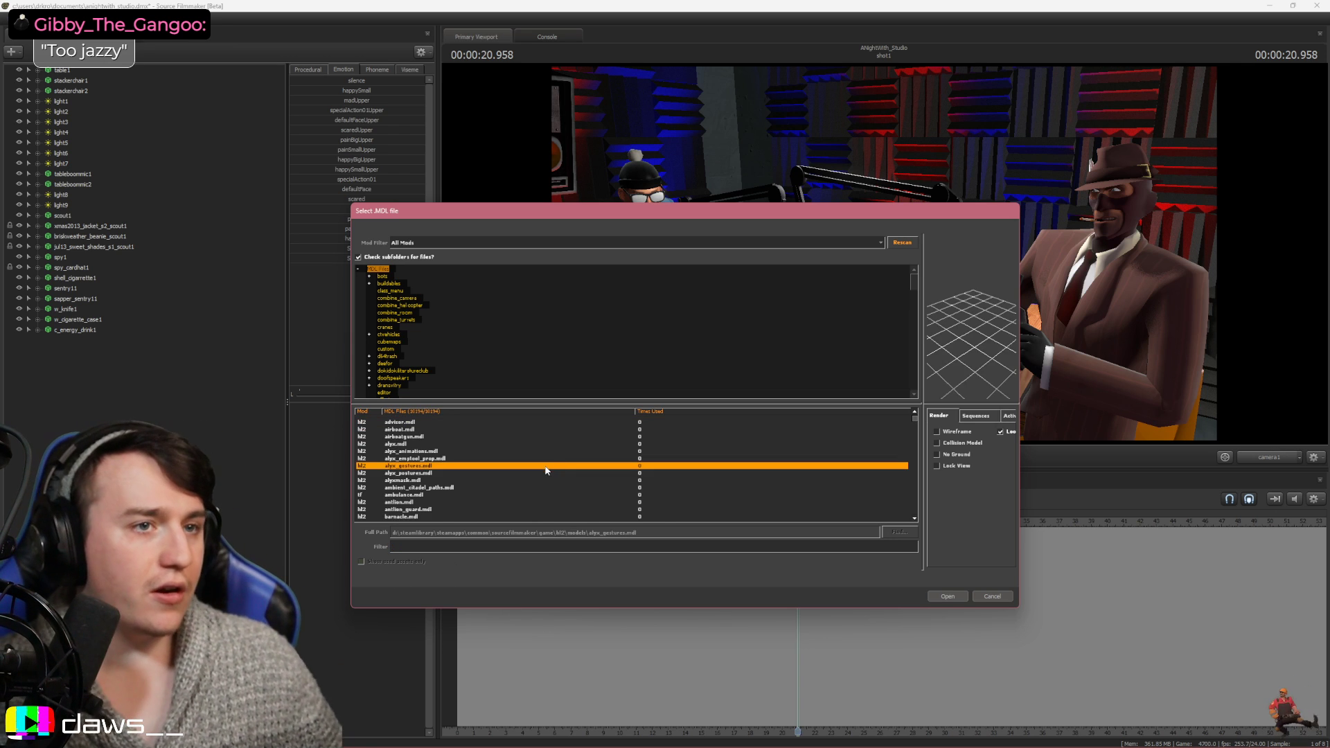
{"action": "key", "text": "Down"}
{"action": "key", "text": "Down"}
{"action": "key", "text": "Down"}
{"action": "key", "text": "Down"}
{"action": "key", "text": "Down"}
{"action": "key", "text": "Down"}
{"action": "key", "text": "Down"}
{"action": "key", "text": "Down"}
{"action": "key", "text": "Down"}
{"action": "key", "text": "Down"}
{"action": "key", "text": "Down"}
{"action": "key", "text": "Down"}
{"action": "key", "text": "Down"}
{"action": "key", "text": "Down"}
{"action": "key", "text": "Down"}
{"action": "key", "text": "Down"}
{"action": "key", "text": "Down"}
{"action": "key", "text": "Down"}
{"action": "key", "text": "Down"}
{"action": "key", "text": "Down"}
{"action": "key", "text": "Down"}
{"action": "key", "text": "Down"}
{"action": "key", "text": "Down"}
{"action": "key", "text": "Down"}
{"action": "key", "text": "Down"}
{"action": "key", "text": "Down"}
{"action": "key", "text": "Down"}
{"action": "key", "text": "Down"}
{"action": "key", "text": "Down"}
{"action": "key", "text": "Down"}
{"action": "key", "text": "Down"}
{"action": "key", "text": "Down"}
{"action": "key", "text": "Down"}
{"action": "key", "text": "Down"}
{"action": "key", "text": "Down"}
{"action": "key", "text": "Down"}
{"action": "key", "text": "Down"}
{"action": "key", "text": "Down"}
{"action": "key", "text": "Down"}
{"action": "key", "text": "Down"}
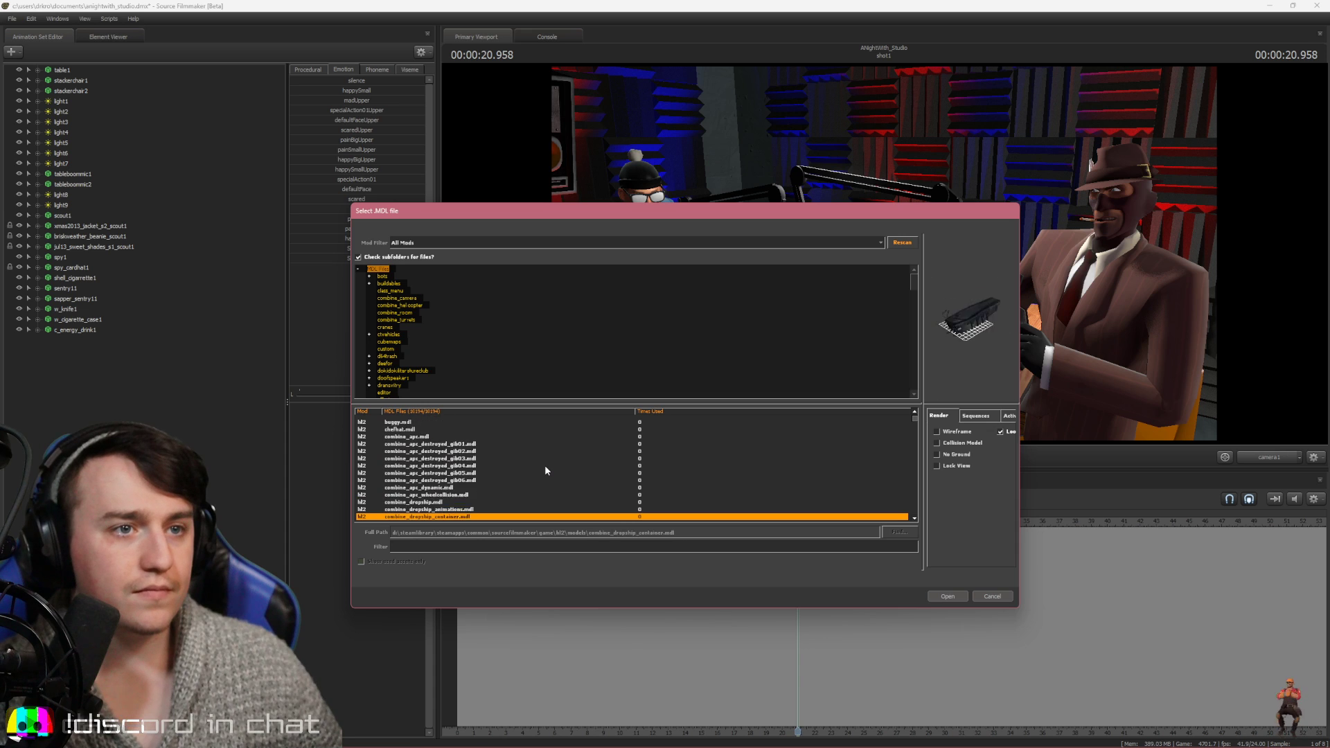
{"action": "key", "text": "Down"}
{"action": "key", "text": "Down"}
{"action": "key", "text": "Down"}
{"action": "key", "text": "Down"}
{"action": "key", "text": "Down"}
{"action": "key", "text": "Down"}
{"action": "key", "text": "Down"}
{"action": "key", "text": "Down"}
{"action": "key", "text": "Down"}
{"action": "key", "text": "Down"}
{"action": "key", "text": "Down"}
{"action": "key", "text": "Down"}
{"action": "key", "text": "Down"}
{"action": "key", "text": "Down"}
{"action": "key", "text": "Down"}
{"action": "key", "text": "Down"}
{"action": "key", "text": "Down"}
{"action": "key", "text": "Down"}
{"action": "key", "text": "Down"}
{"action": "key", "text": "Down"}
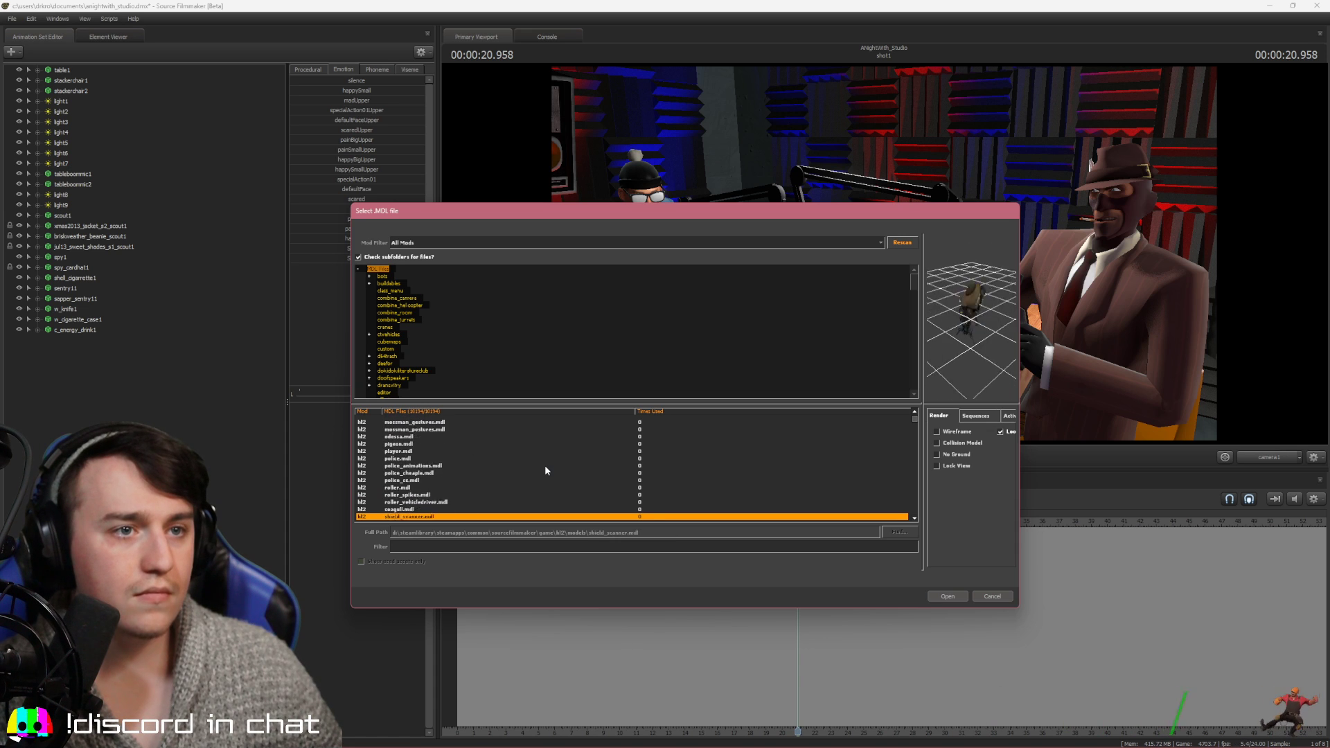
{"action": "key", "text": "Down"}
{"action": "key", "text": "Down"}
{"action": "key", "text": "Down"}
{"action": "key", "text": "Down"}
{"action": "key", "text": "Down"}
{"action": "key", "text": "Down"}
{"action": "key", "text": "Down"}
{"action": "key", "text": "Down"}
{"action": "key", "text": "Down"}
{"action": "key", "text": "Down"}
{"action": "key", "text": "Down"}
{"action": "key", "text": "Down"}
{"action": "key", "text": "Down"}
{"action": "key", "text": "Down"}
{"action": "key", "text": "Down"}
{"action": "key", "text": "Down"}
{"action": "key", "text": "Down"}
{"action": "key", "text": "Down"}
{"action": "key", "text": "Down"}
{"action": "key", "text": "Down"}
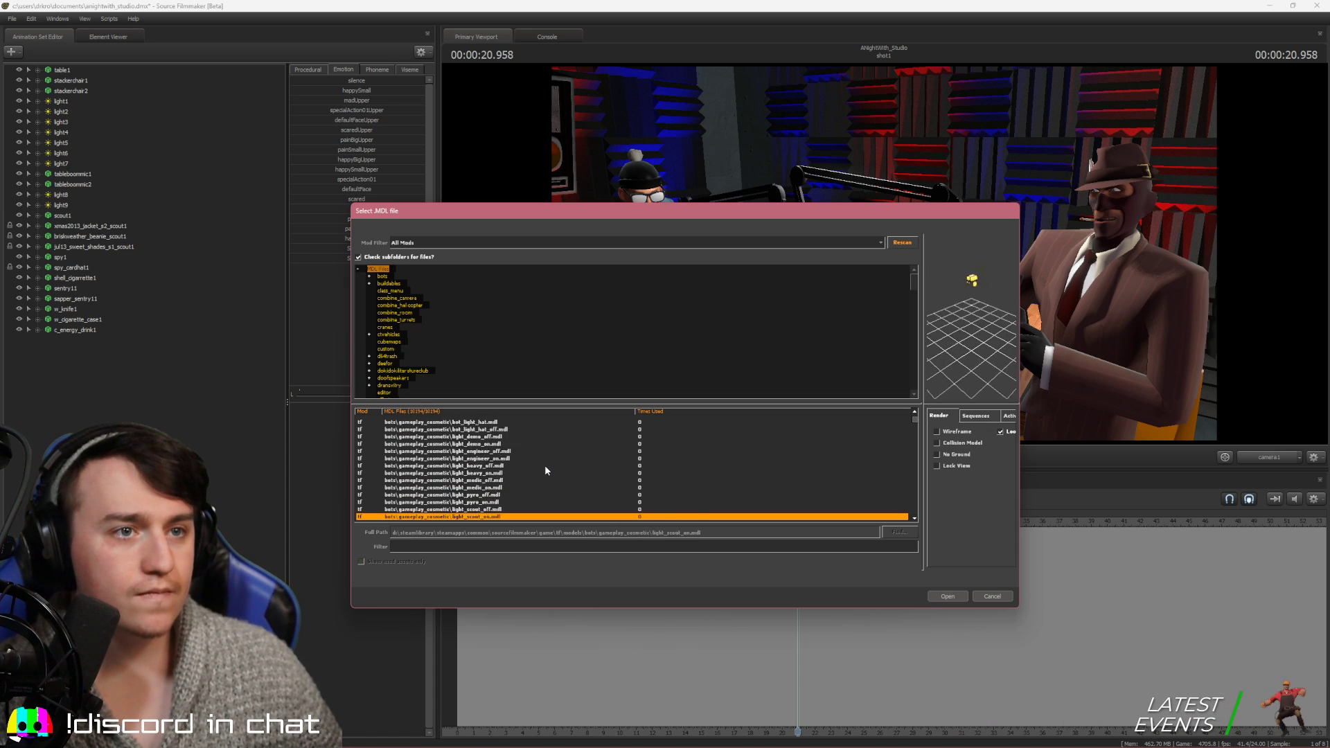
{"action": "key", "text": "Down"}
{"action": "key", "text": "Down"}
{"action": "key", "text": "Down"}
{"action": "key", "text": "Down"}
{"action": "key", "text": "Down"}
{"action": "key", "text": "Down"}
{"action": "key", "text": "Down"}
{"action": "key", "text": "Down"}
{"action": "key", "text": "Down"}
{"action": "key", "text": "Down"}
{"action": "key", "text": "Down"}
{"action": "key", "text": "Down"}
{"action": "key", "text": "Down"}
{"action": "key", "text": "Down"}
{"action": "key", "text": "Down"}
{"action": "key", "text": "Down"}
{"action": "key", "text": "Down"}
{"action": "key", "text": "Down"}
{"action": "key", "text": "Down"}
{"action": "key", "text": "Down"}
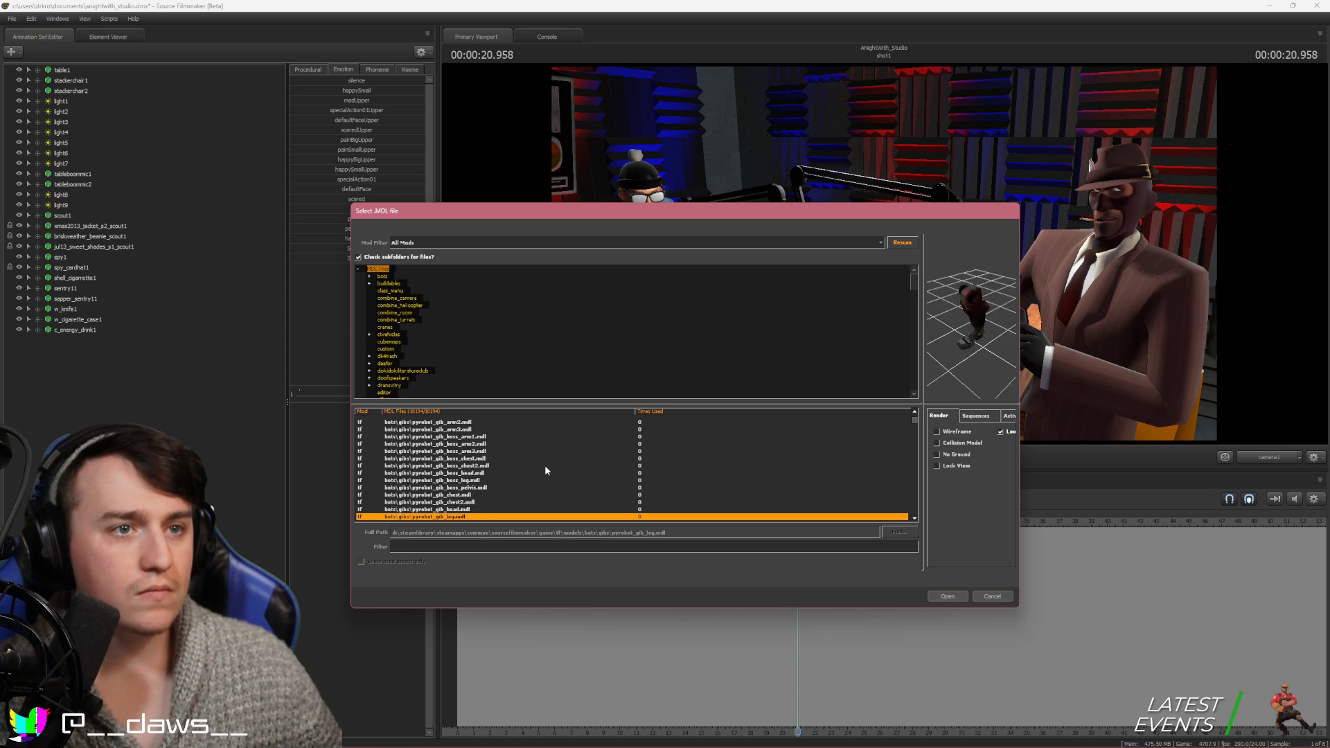
{"action": "key", "text": "Down"}
{"action": "key", "text": "Down"}
{"action": "key", "text": "Down"}
{"action": "key", "text": "Down"}
{"action": "key", "text": "Down"}
{"action": "key", "text": "Down"}
{"action": "key", "text": "Down"}
{"action": "key", "text": "Down"}
{"action": "key", "text": "Down"}
{"action": "key", "text": "Down"}
{"action": "key", "text": "Down"}
{"action": "key", "text": "Down"}
{"action": "key", "text": "Down"}
{"action": "key", "text": "Down"}
{"action": "key", "text": "Down"}
{"action": "key", "text": "Down"}
{"action": "key", "text": "Down"}
{"action": "key", "text": "Down"}
{"action": "key", "text": "Down"}
{"action": "key", "text": "Down"}
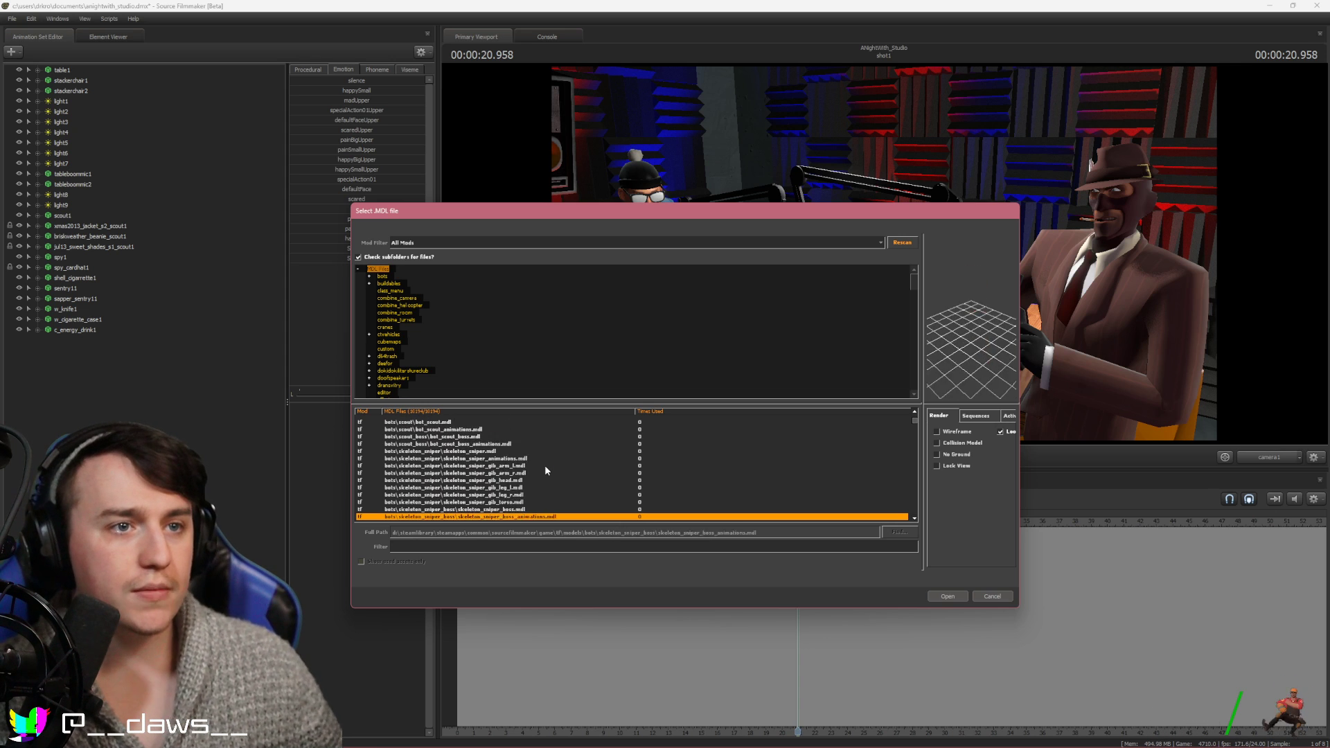
{"action": "key", "text": "Down"}
{"action": "key", "text": "Down"}
{"action": "key", "text": "Down"}
{"action": "key", "text": "Down"}
{"action": "key", "text": "Down"}
{"action": "key", "text": "Down"}
{"action": "key", "text": "Down"}
{"action": "key", "text": "Down"}
{"action": "key", "text": "Down"}
{"action": "key", "text": "Down"}
{"action": "key", "text": "Down"}
{"action": "key", "text": "Down"}
{"action": "key", "text": "Down"}
{"action": "key", "text": "Down"}
{"action": "key", "text": "Down"}
{"action": "key", "text": "Down"}
{"action": "key", "text": "Down"}
{"action": "key", "text": "Down"}
{"action": "key", "text": "Down"}
{"action": "key", "text": "Down"}
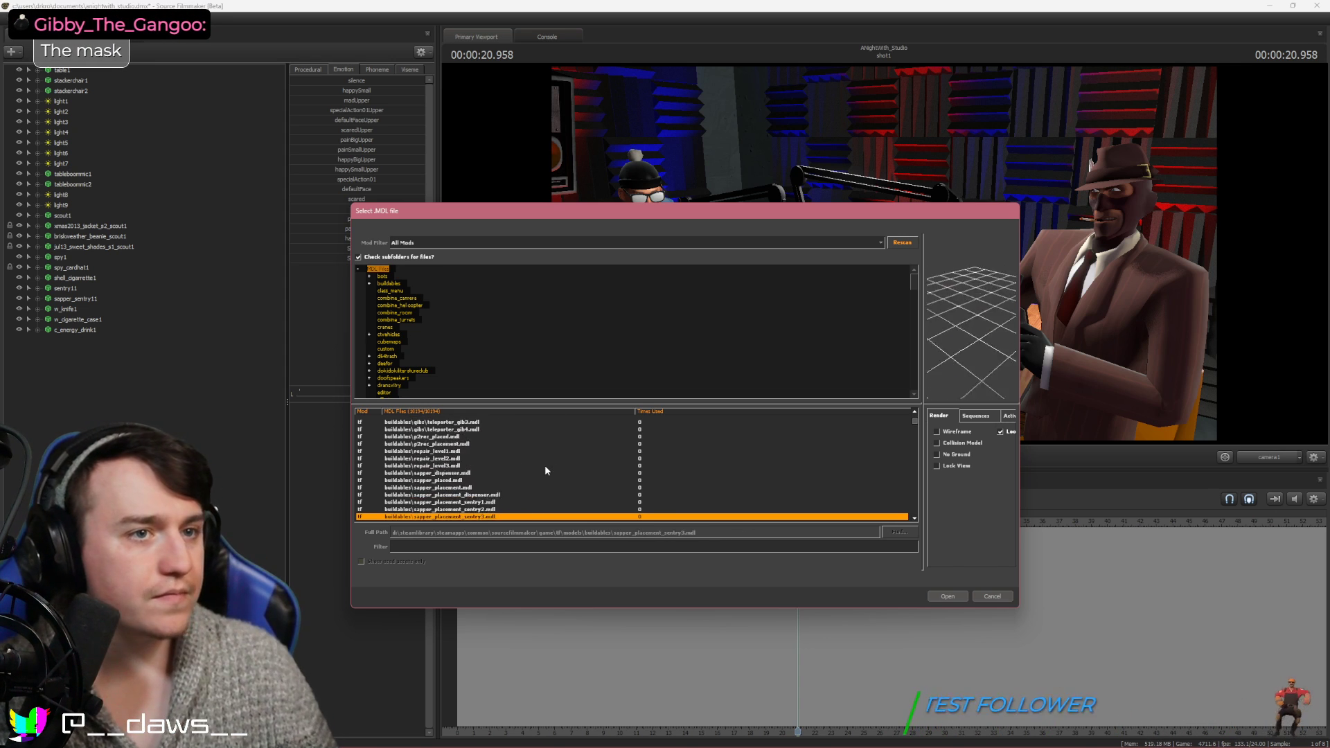
Browse the model previews from the sapper placement models to the editor helpers and back up to custom\train_bumper.mdl for further table props
{"action": "key", "text": "Down"}
{"action": "key", "text": "Down"}
{"action": "key", "text": "Down"}
{"action": "key", "text": "Down"}
{"action": "key", "text": "Down"}
{"action": "key", "text": "Down"}
{"action": "key", "text": "Down"}
{"action": "key", "text": "Down"}
{"action": "key", "text": "Down"}
{"action": "key", "text": "Down"}
{"action": "key", "text": "Down"}
{"action": "key", "text": "Down"}
{"action": "key", "text": "Down"}
{"action": "key", "text": "Down"}
{"action": "key", "text": "Down"}
{"action": "key", "text": "Down"}
{"action": "key", "text": "Down"}
{"action": "key", "text": "Down"}
{"action": "key", "text": "Down"}
{"action": "key", "text": "Down"}
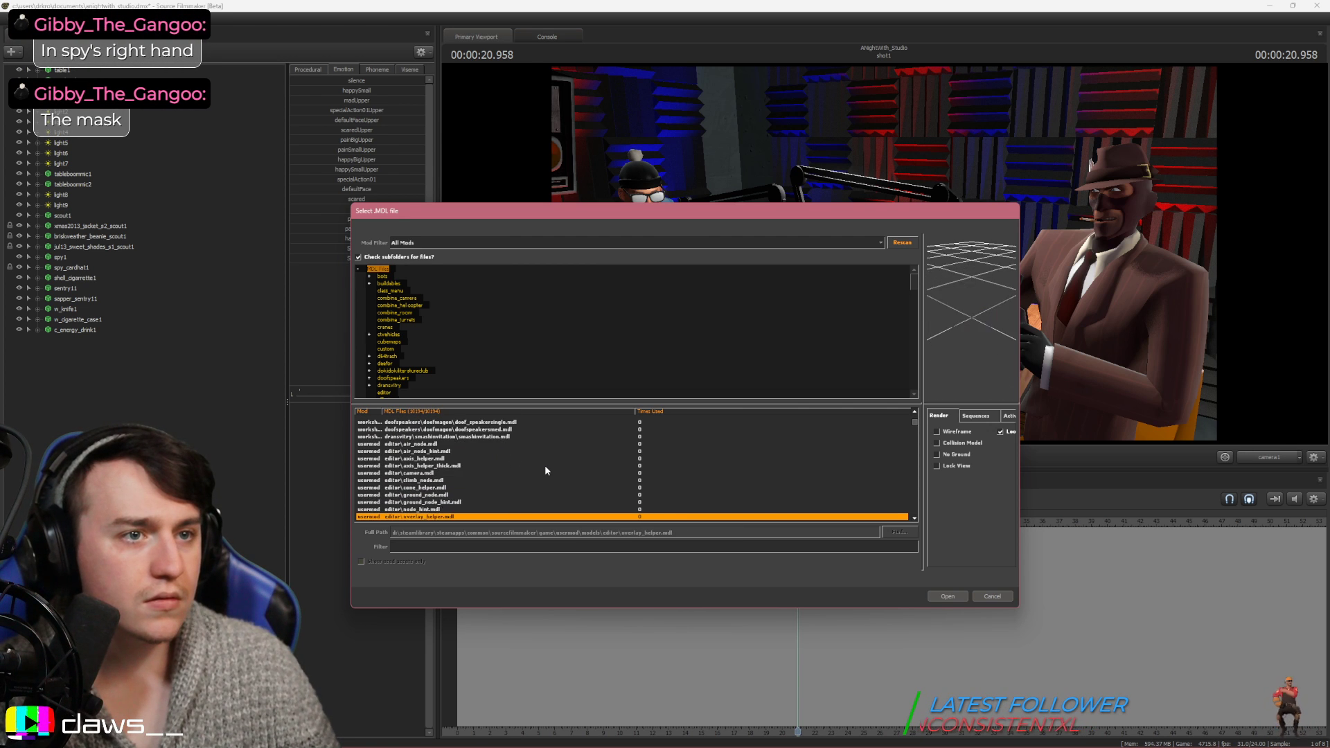
{"action": "key", "text": "Up"}
{"action": "key", "text": "Up"}
{"action": "key", "text": "Up"}
{"action": "key", "text": "Up"}
{"action": "key", "text": "Up"}
{"action": "key", "text": "Up"}
{"action": "key", "text": "Up"}
{"action": "key", "text": "Up"}
{"action": "key", "text": "Up"}
{"action": "key", "text": "Up"}
{"action": "key", "text": "Up"}
{"action": "key", "text": "Up"}
{"action": "key", "text": "Up"}
{"action": "key", "text": "Up"}
{"action": "key", "text": "Up"}
{"action": "key", "text": "Up"}
{"action": "key", "text": "Up"}
{"action": "key", "text": "Up"}
{"action": "key", "text": "Up"}
{"action": "key", "text": "Up"}
{"action": "key", "text": "Up"}
{"action": "key", "text": "Up"}
{"action": "key", "text": "Up"}
{"action": "key", "text": "Up"}
{"action": "key", "text": "Up"}
{"action": "key", "text": "Up"}
{"action": "key", "text": "Up"}
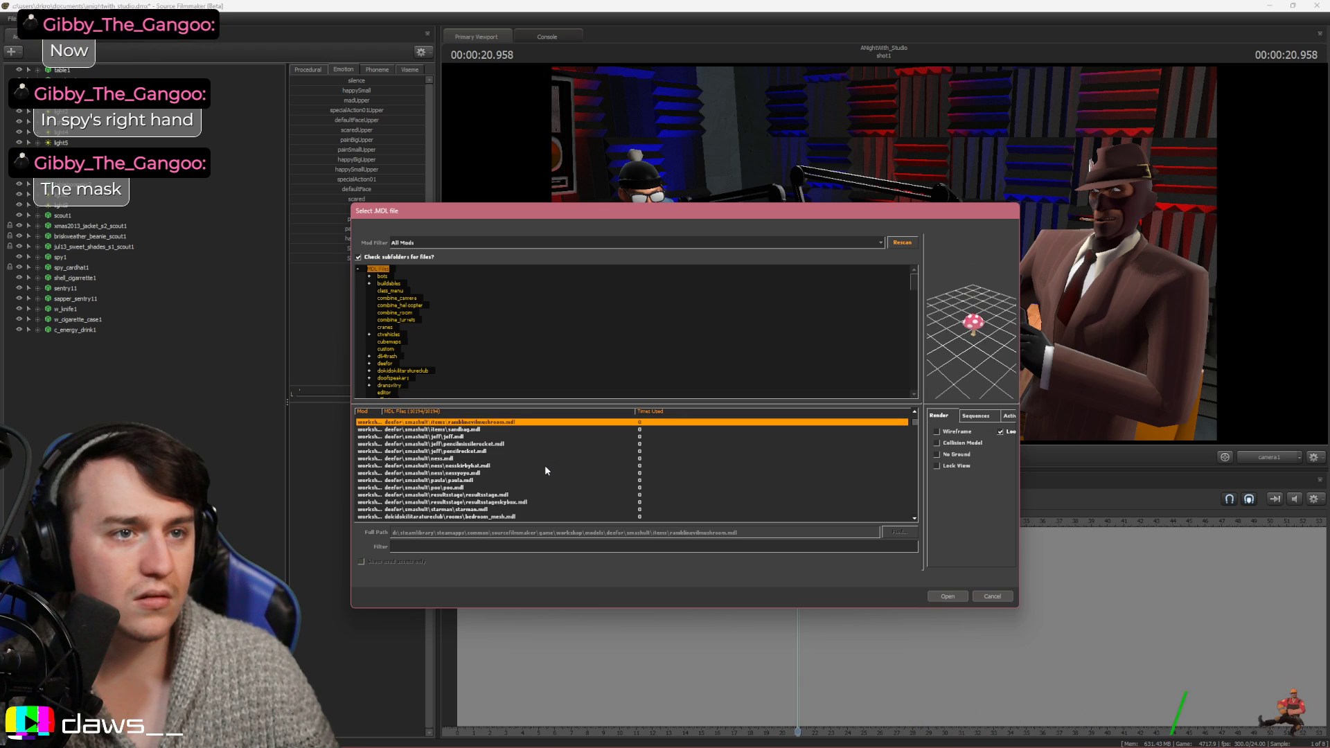
{"action": "key", "text": "Up"}
{"action": "key", "text": "Up"}
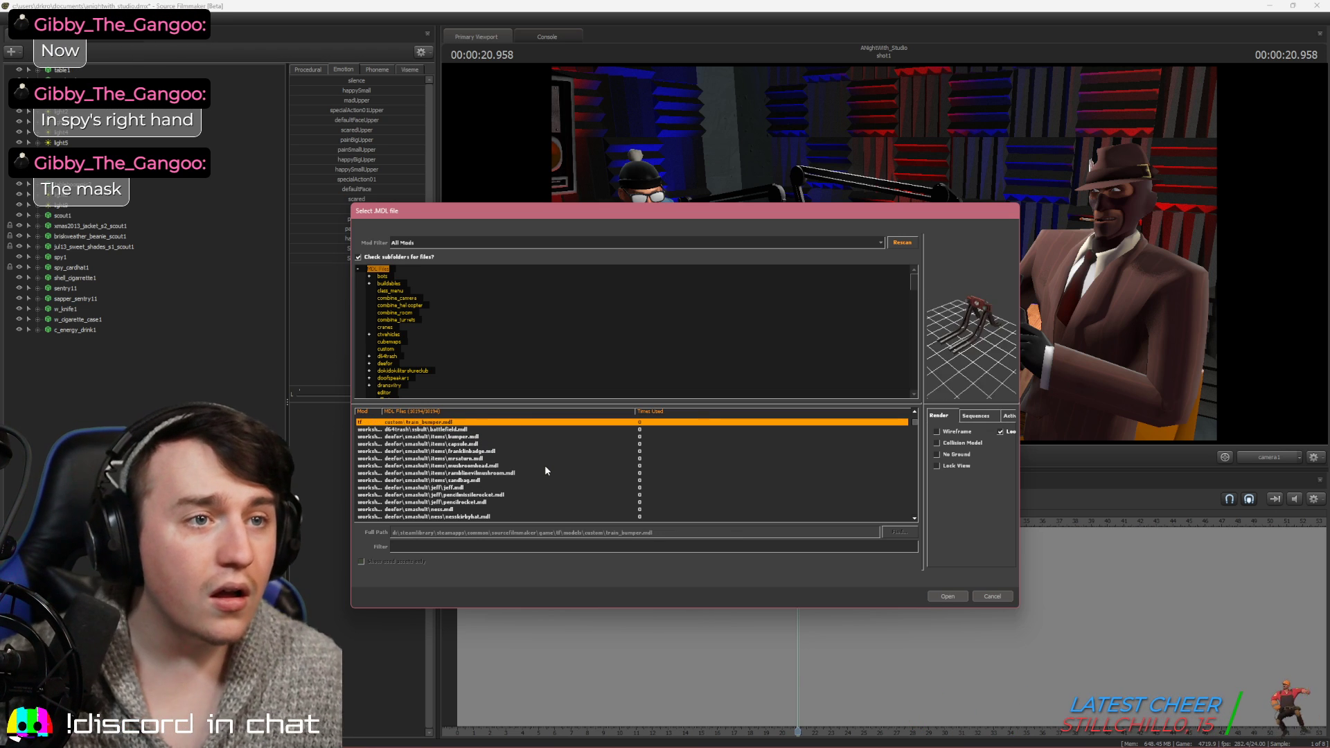
Pick mrsaturn.mdl from the smashdt items models and add it to the scene
{"action": "key", "text": "Down"}
{"action": "key", "text": "Down"}
{"action": "key", "text": "Down"}
{"action": "key", "text": "Down"}
{"action": "key", "text": "Down"}
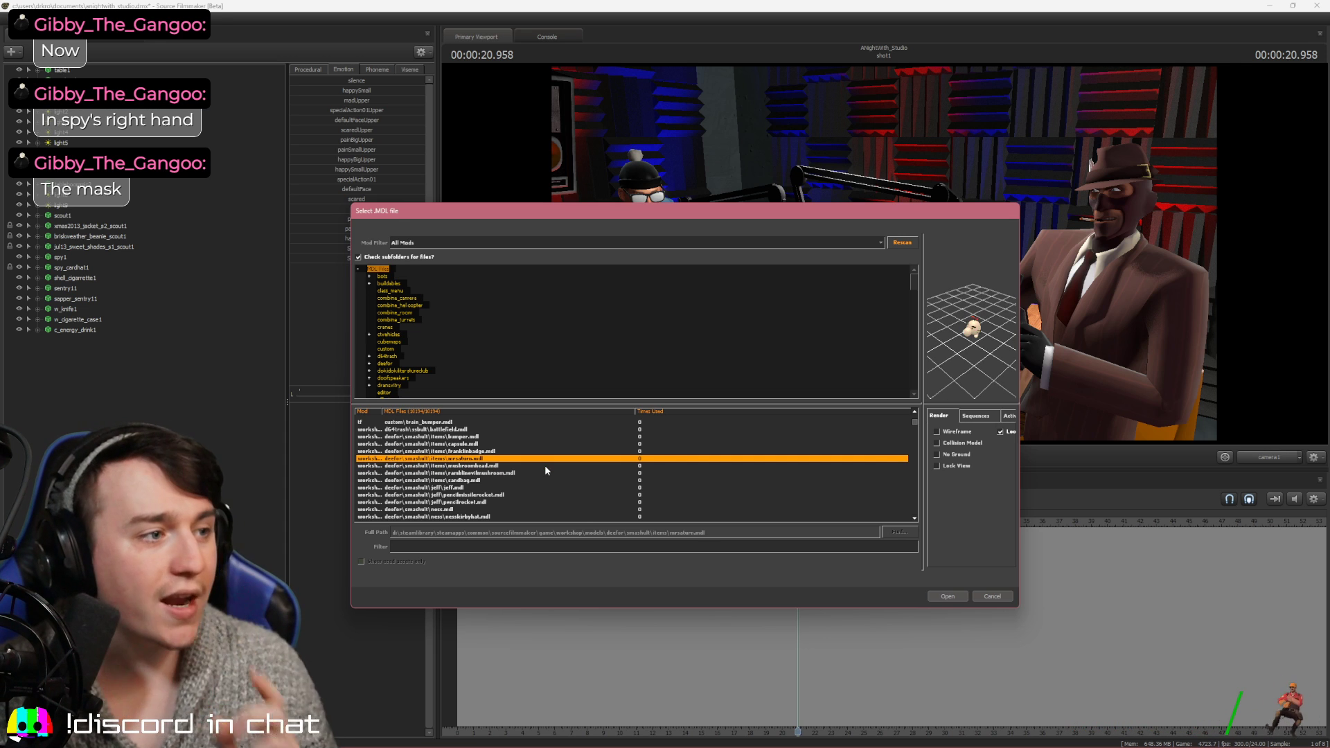
{"action": "left_click", "coordinate": [966, 596]}
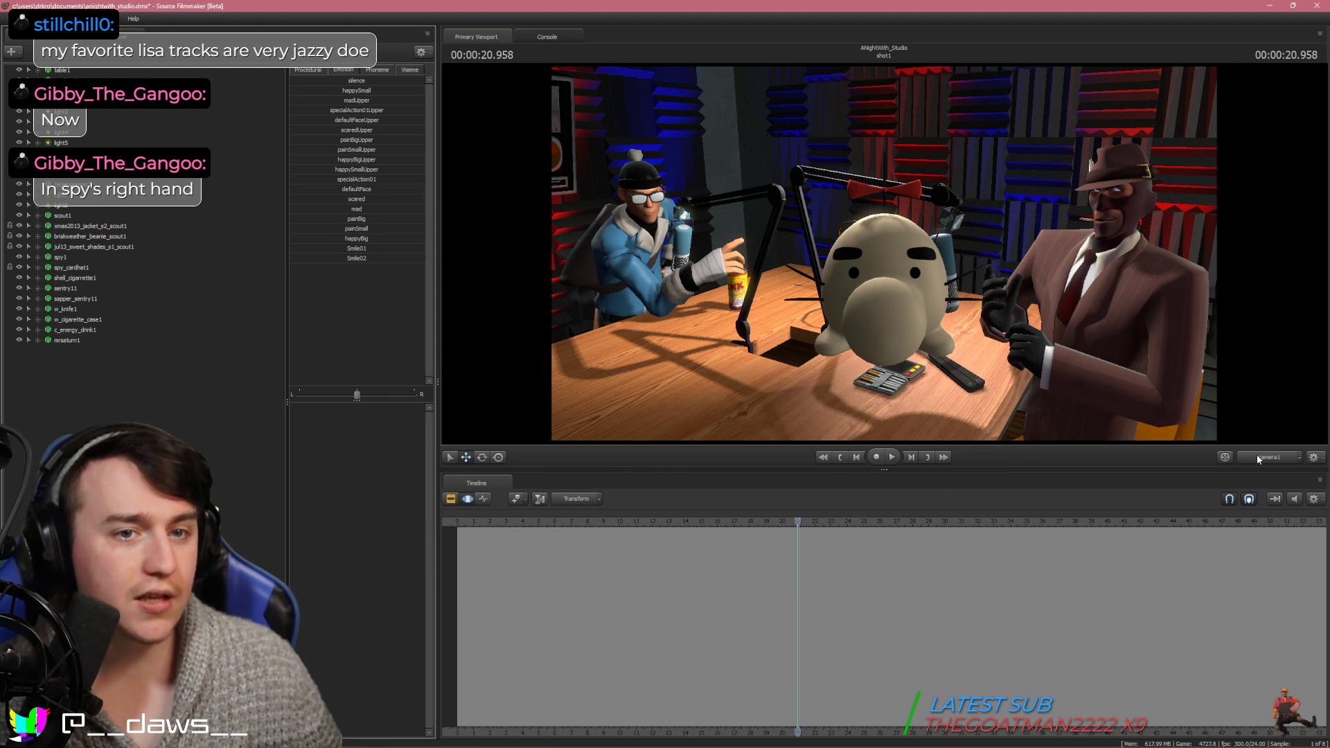
Move the Mr. Saturn model from the middle of the table to the empty near corner in front of the scout
{"action": "mouse_move", "coordinate": [882, 296]}
{"action": "left_click", "coordinate": [93, 340]}
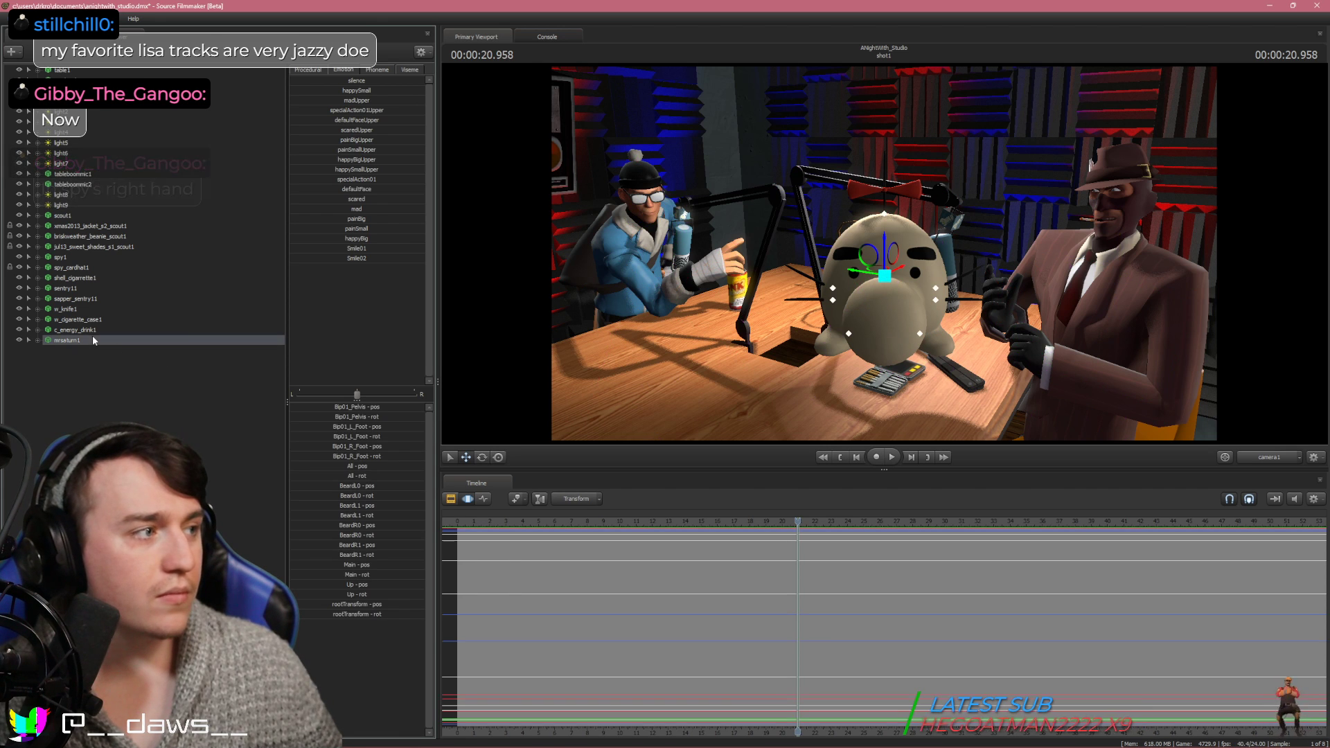
{"action": "left_click_drag", "start_coordinate": [888, 292], "coordinate": [764, 276]}
Add a scale control to the Mr. Saturn model
{"action": "right_click", "coordinate": [134, 340]}
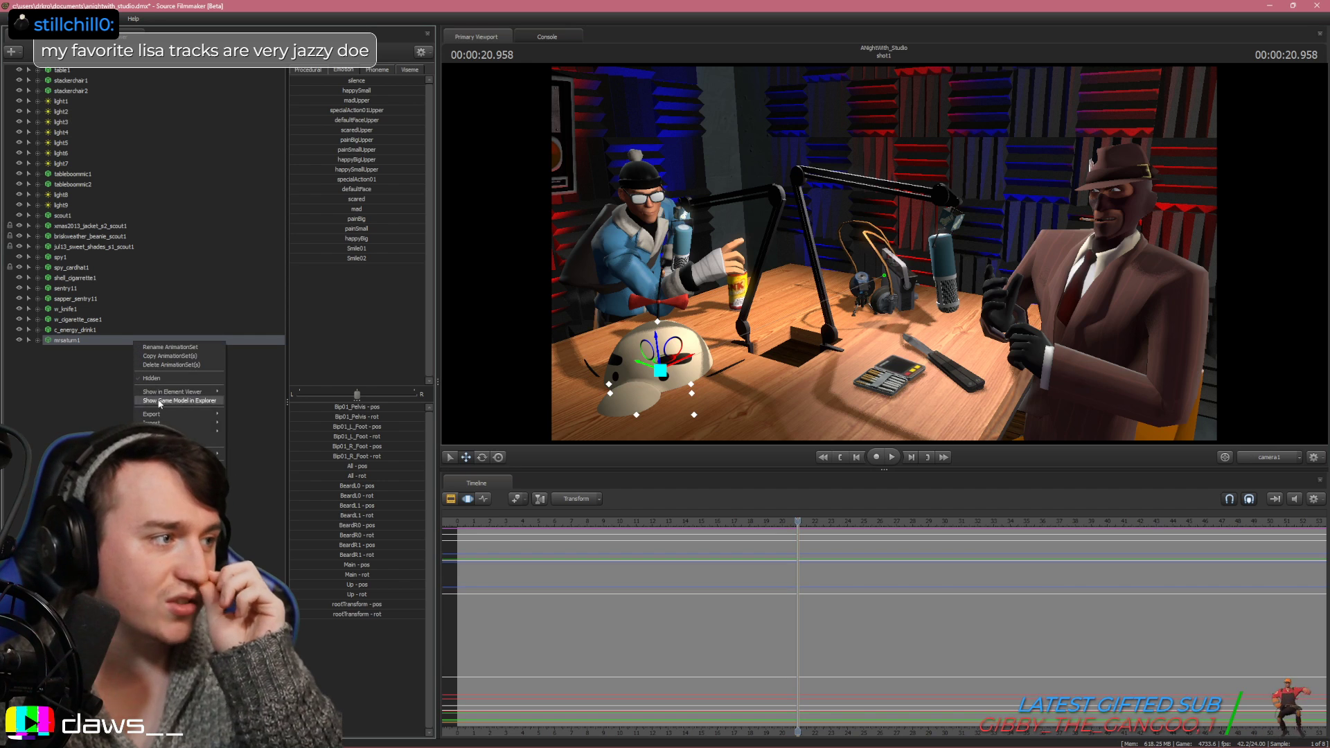
{"action": "mouse_move", "coordinate": [180, 453]}
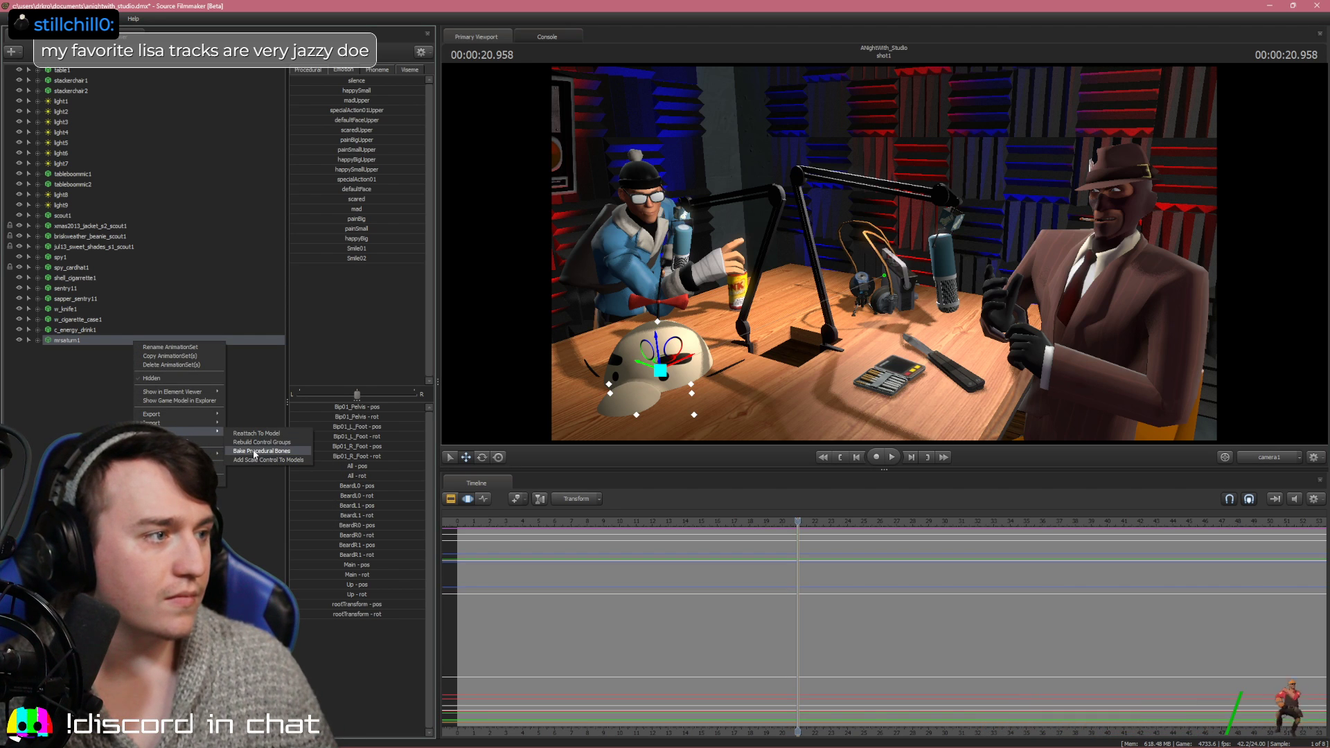
{"action": "left_click", "coordinate": [260, 460]}
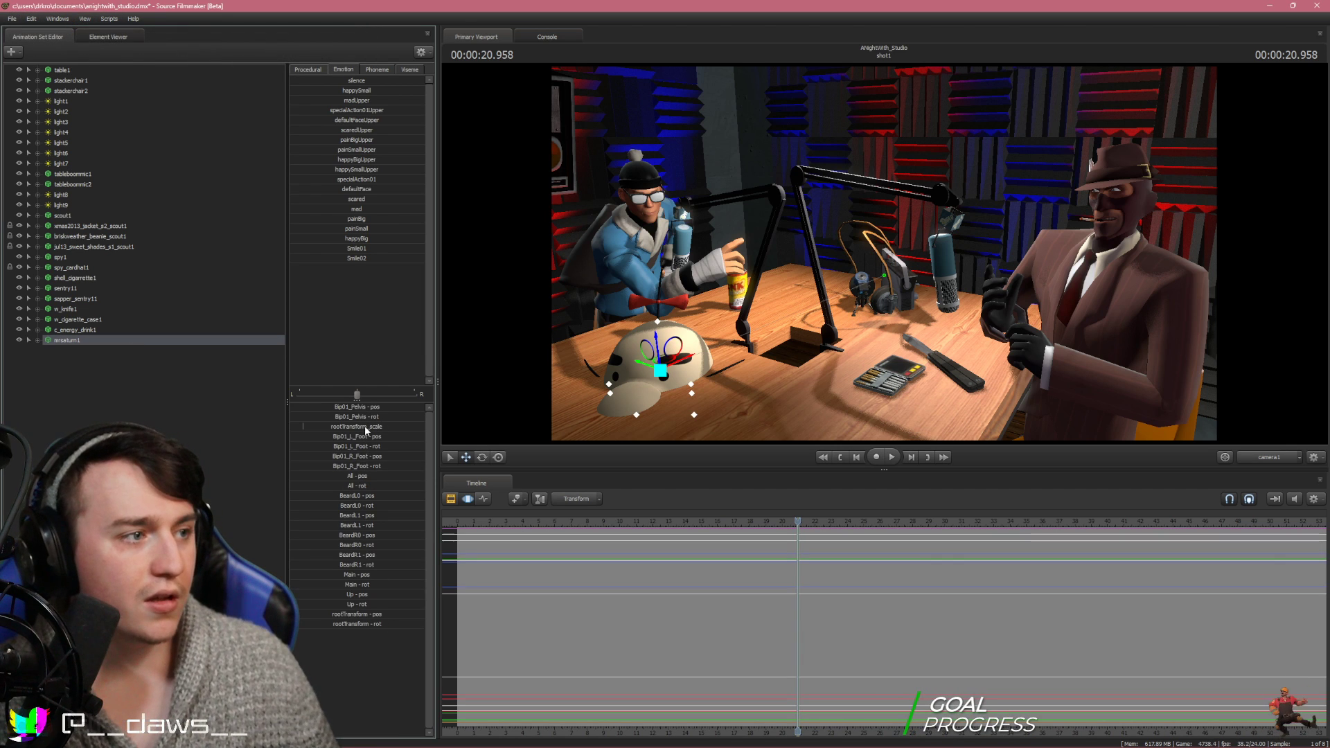
Shrink the Mr. Saturn model to a small table ornament and raise it to stand on the tabletop
{"action": "left_click_drag", "start_coordinate": [366, 430], "coordinate": [339, 428]}
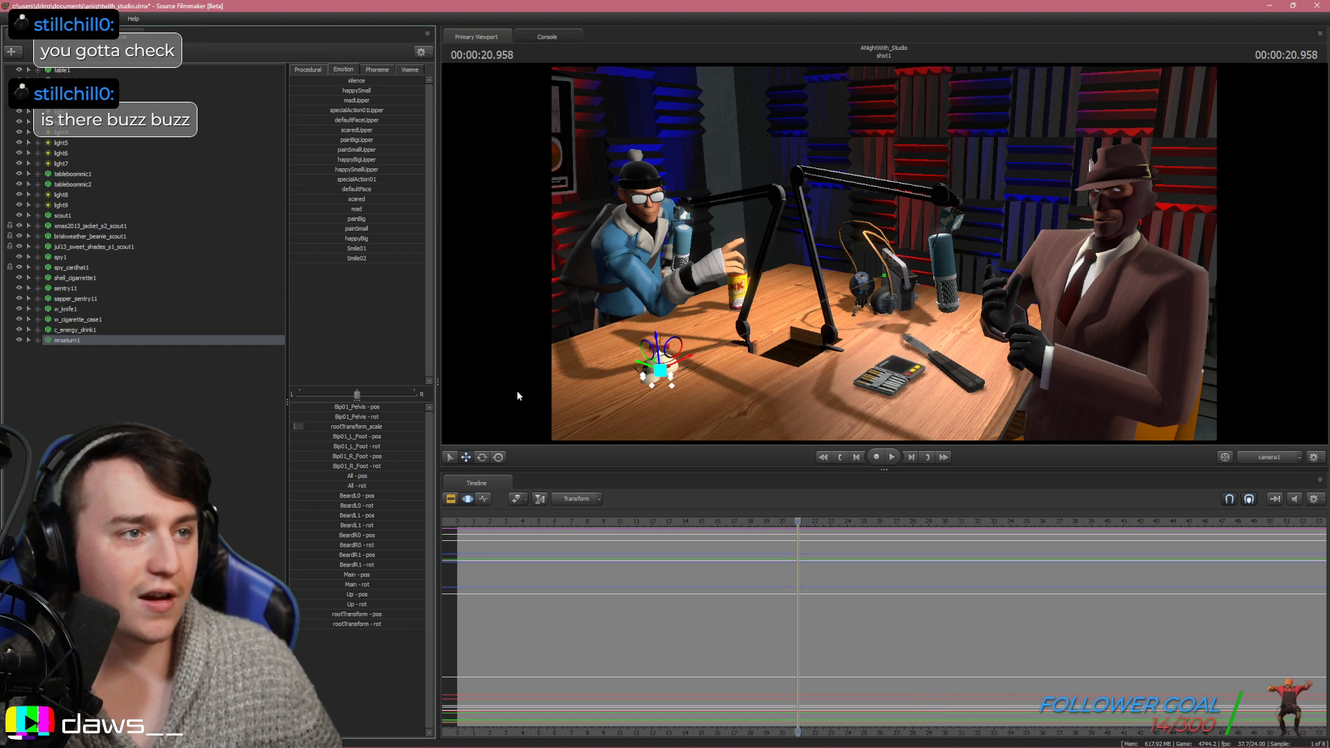
{"action": "left_click_drag", "start_coordinate": [658, 348], "coordinate": [659, 332]}
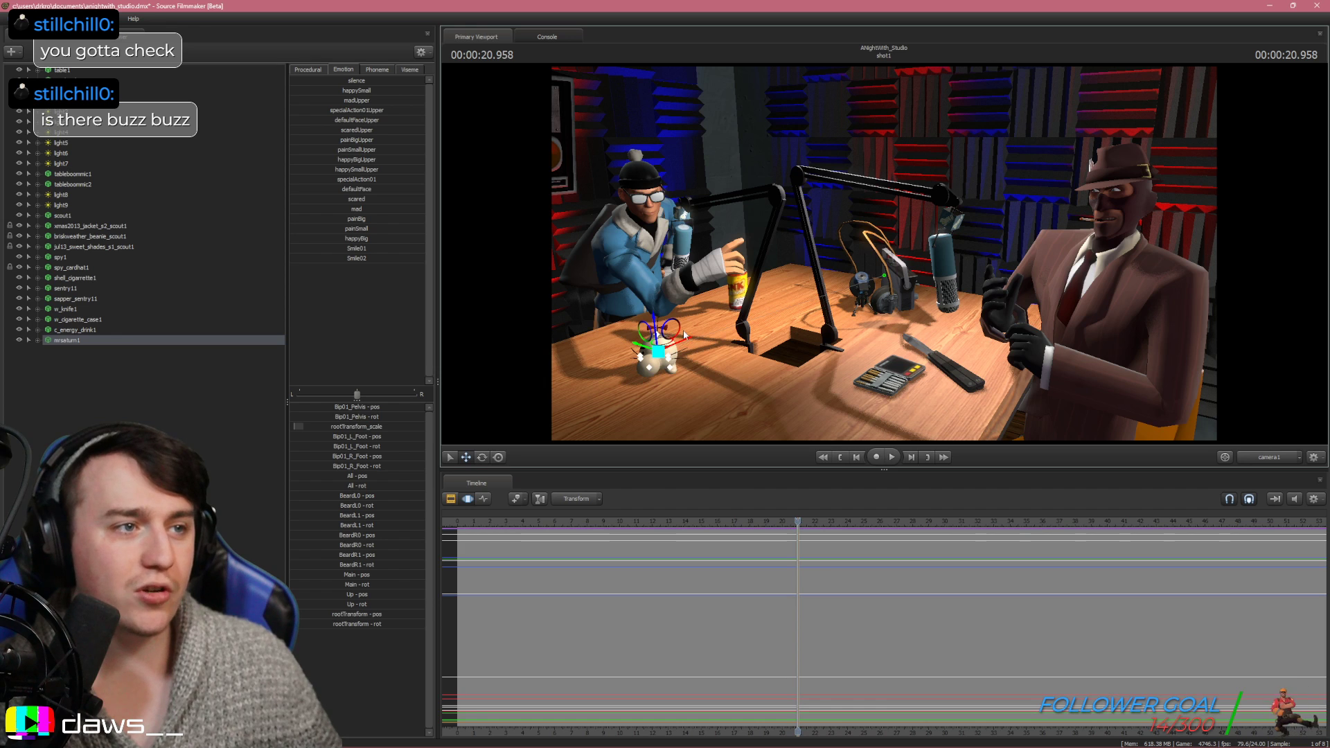
{"action": "left_click", "coordinate": [645, 384]}
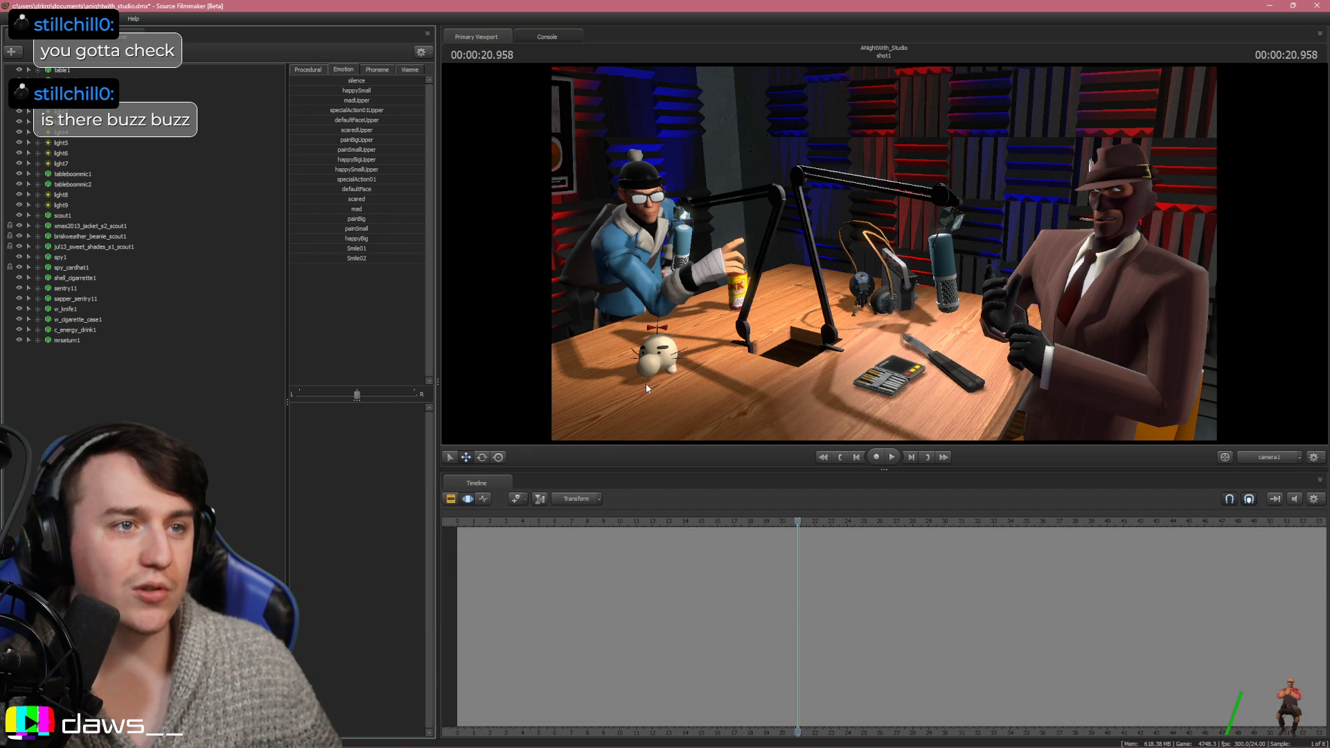
Open the model picker for a new animation set and preview the models of all mods one by one for another table prop
{"action": "right_click", "coordinate": [120, 384]}
{"action": "left_click", "coordinate": [202, 402]}
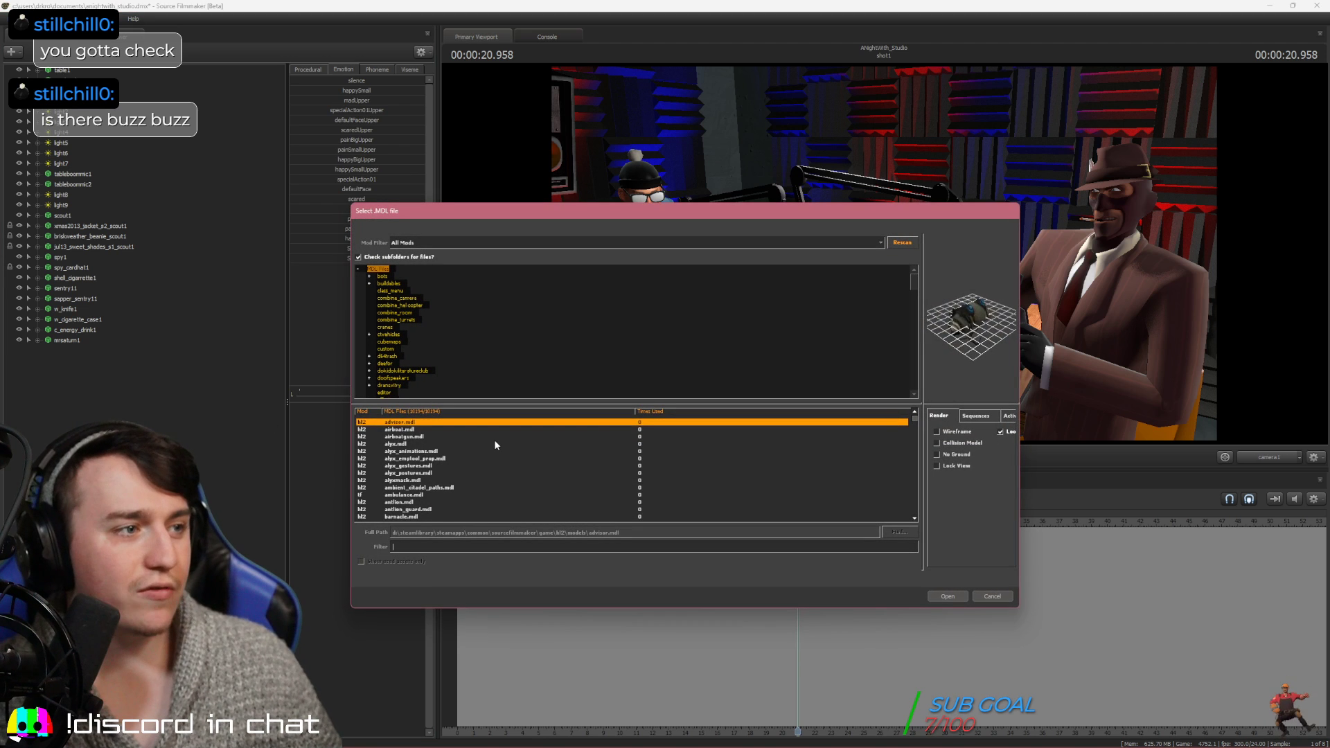
{"action": "key", "text": "Down"}
{"action": "key", "text": "Down"}
{"action": "key", "text": "Down"}
{"action": "key", "text": "Down"}
{"action": "key", "text": "Down"}
{"action": "key", "text": "Down"}
{"action": "key", "text": "Down"}
{"action": "key", "text": "Down"}
{"action": "key", "text": "Down"}
{"action": "key", "text": "Down"}
{"action": "key", "text": "Down"}
{"action": "key", "text": "Down"}
{"action": "key", "text": "Down"}
{"action": "key", "text": "Down"}
{"action": "key", "text": "Down"}
{"action": "key", "text": "Down"}
{"action": "key", "text": "Down"}
{"action": "key", "text": "Down"}
{"action": "key", "text": "Down"}
{"action": "key", "text": "Down"}
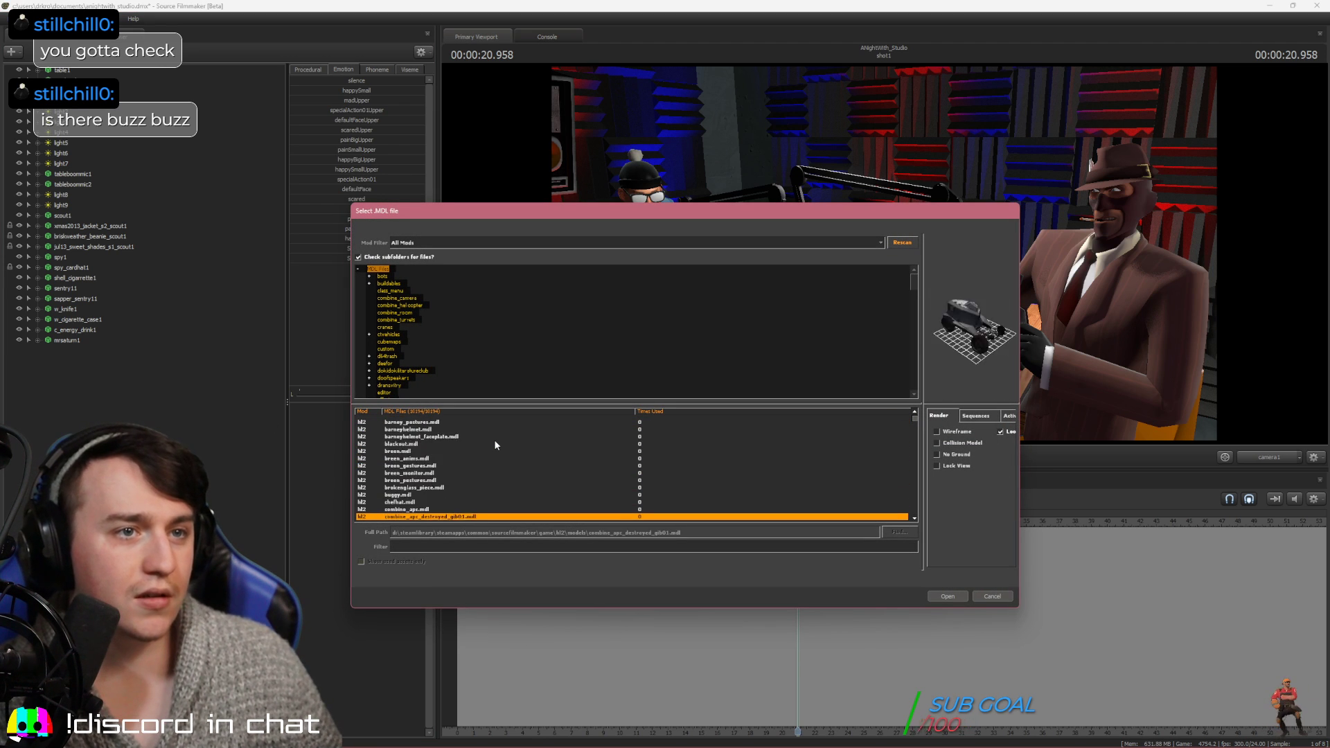
{"action": "key", "text": "Down"}
{"action": "key", "text": "Down"}
{"action": "key", "text": "Down"}
{"action": "key", "text": "Down"}
{"action": "key", "text": "Down"}
{"action": "key", "text": "Down"}
{"action": "key", "text": "Down"}
{"action": "key", "text": "Down"}
{"action": "key", "text": "Down"}
{"action": "key", "text": "Down"}
{"action": "key", "text": "Down"}
{"action": "key", "text": "Down"}
{"action": "key", "text": "Down"}
{"action": "key", "text": "Down"}
{"action": "key", "text": "Down"}
{"action": "key", "text": "Down"}
{"action": "key", "text": "Down"}
{"action": "key", "text": "Down"}
{"action": "key", "text": "Down"}
{"action": "key", "text": "Down"}
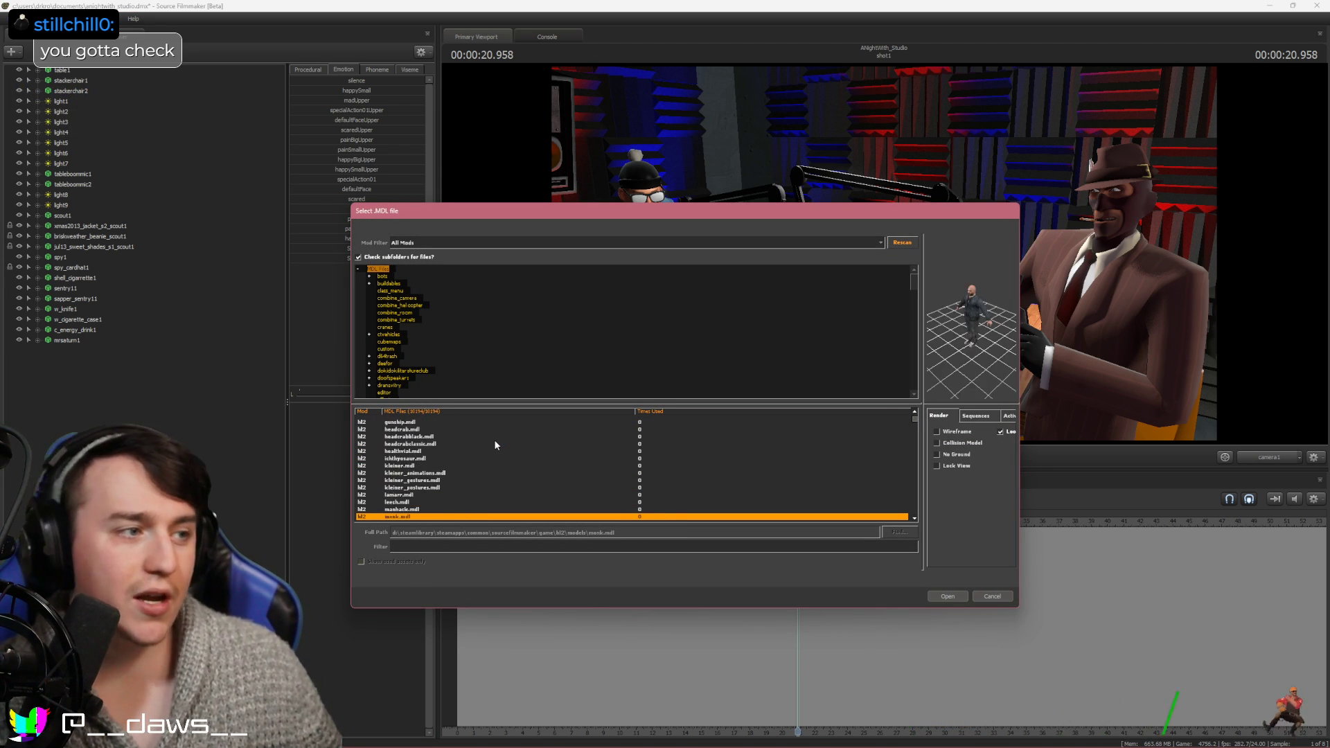
{"action": "key", "text": "Down"}
{"action": "key", "text": "Down"}
{"action": "key", "text": "Down"}
{"action": "key", "text": "Down"}
{"action": "key", "text": "Down"}
{"action": "key", "text": "Down"}
{"action": "key", "text": "Down"}
{"action": "key", "text": "Down"}
{"action": "key", "text": "Down"}
{"action": "key", "text": "Down"}
{"action": "key", "text": "Down"}
{"action": "key", "text": "Down"}
{"action": "key", "text": "Down"}
{"action": "key", "text": "Down"}
{"action": "key", "text": "Down"}
{"action": "key", "text": "Down"}
{"action": "key", "text": "Down"}
{"action": "key", "text": "Down"}
{"action": "key", "text": "Down"}
{"action": "key", "text": "Down"}
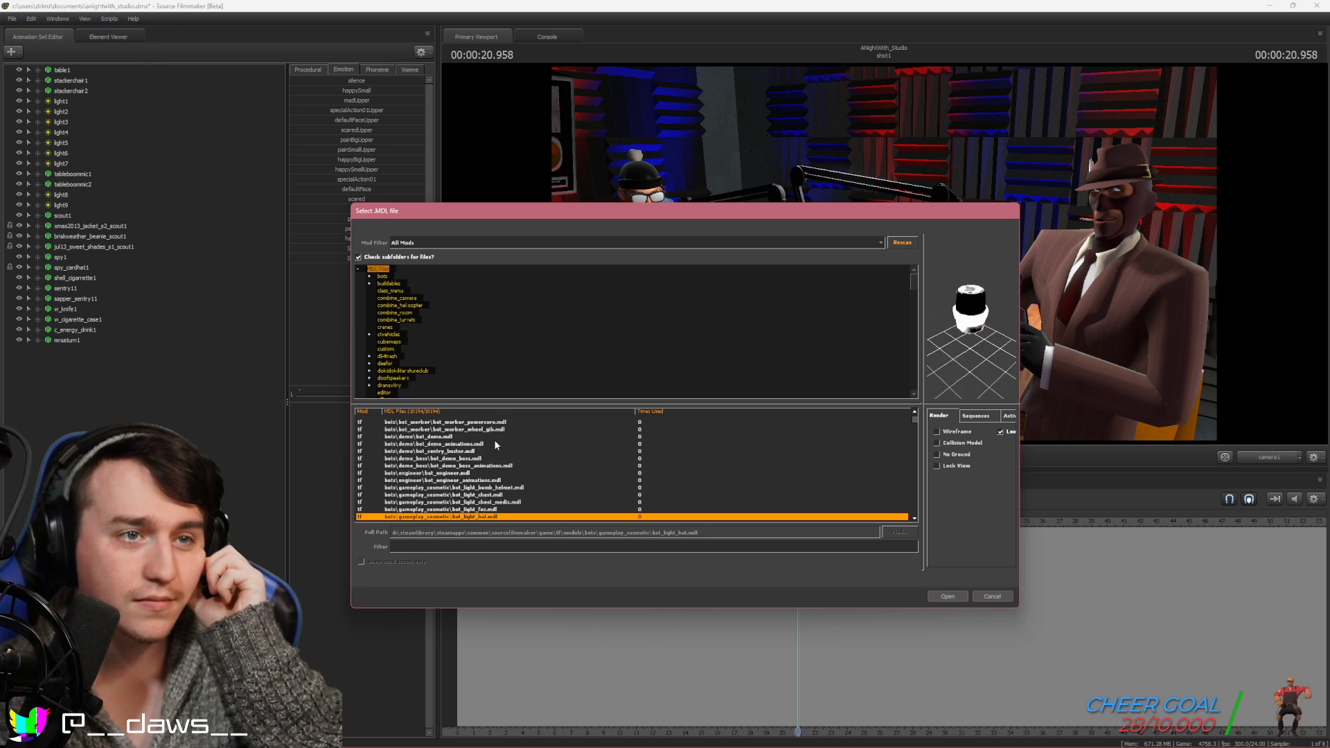
{"action": "key", "text": "Down"}
{"action": "key", "text": "Down"}
{"action": "key", "text": "Down"}
{"action": "key", "text": "Down"}
{"action": "key", "text": "Down"}
{"action": "key", "text": "Down"}
{"action": "key", "text": "Down"}
{"action": "key", "text": "Down"}
{"action": "key", "text": "Down"}
{"action": "key", "text": "Down"}
{"action": "key", "text": "Down"}
{"action": "key", "text": "Down"}
{"action": "key", "text": "Down"}
{"action": "key", "text": "Down"}
{"action": "key", "text": "Down"}
{"action": "key", "text": "Down"}
{"action": "key", "text": "Down"}
{"action": "key", "text": "Down"}
{"action": "key", "text": "Down"}
{"action": "key", "text": "Down"}
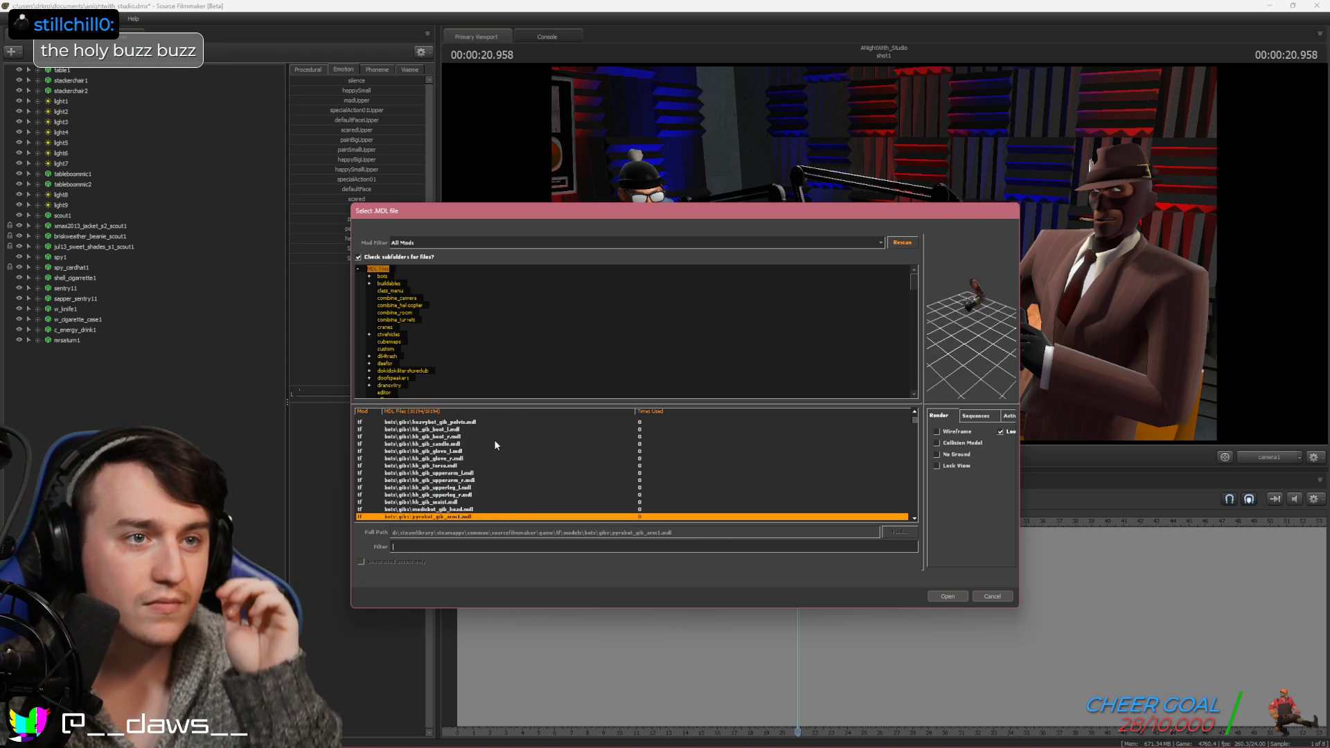
{"action": "key", "text": "Down"}
{"action": "key", "text": "Down"}
{"action": "key", "text": "Down"}
{"action": "key", "text": "Down"}
{"action": "key", "text": "Down"}
{"action": "key", "text": "Down"}
{"action": "key", "text": "Down"}
{"action": "key", "text": "Down"}
{"action": "key", "text": "Down"}
{"action": "key", "text": "Down"}
{"action": "key", "text": "Down"}
{"action": "key", "text": "Down"}
{"action": "key", "text": "Down"}
{"action": "key", "text": "Down"}
{"action": "key", "text": "Down"}
{"action": "key", "text": "Down"}
{"action": "key", "text": "Down"}
{"action": "key", "text": "Down"}
{"action": "key", "text": "Down"}
{"action": "key", "text": "Down"}
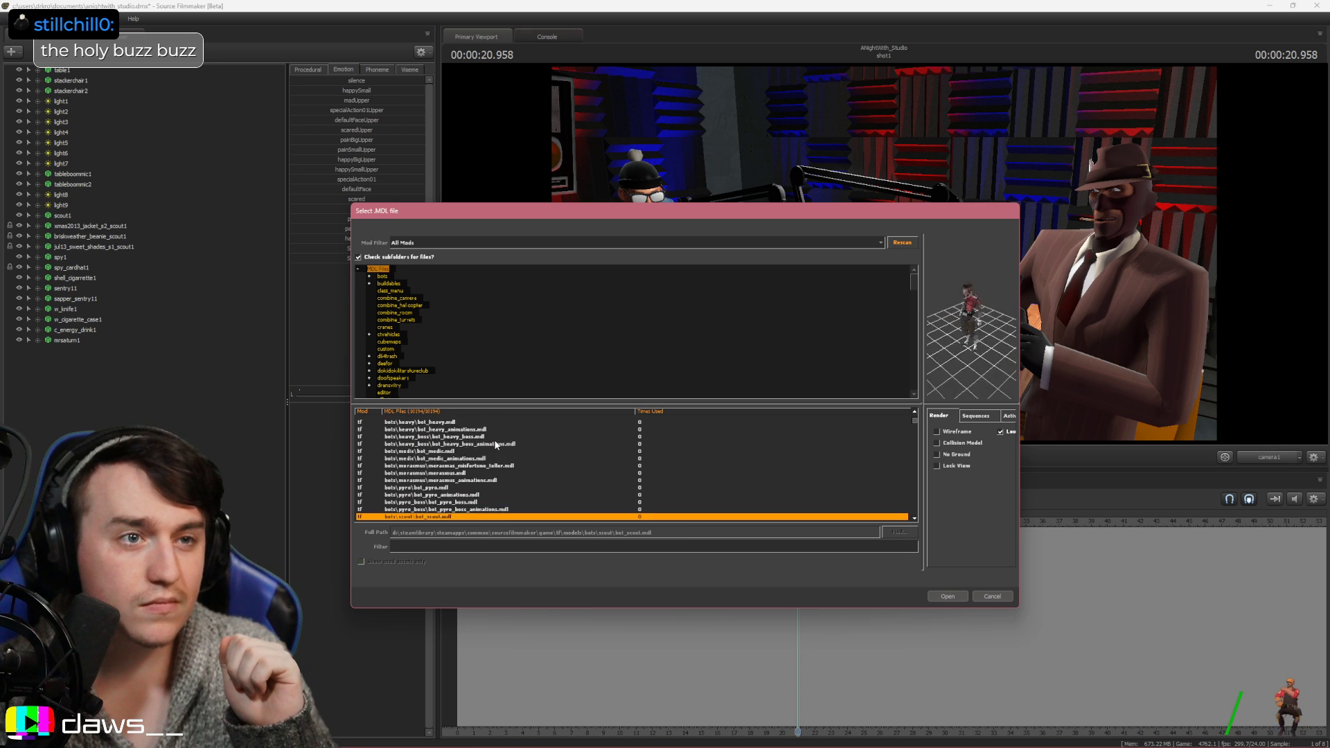
{"action": "key", "text": "Down"}
{"action": "key", "text": "Down"}
{"action": "key", "text": "Down"}
{"action": "key", "text": "Down"}
{"action": "key", "text": "Down"}
{"action": "key", "text": "Down"}
{"action": "key", "text": "Down"}
{"action": "key", "text": "Down"}
{"action": "key", "text": "Down"}
{"action": "key", "text": "Down"}
{"action": "key", "text": "Down"}
{"action": "key", "text": "Down"}
{"action": "key", "text": "Down"}
{"action": "key", "text": "Down"}
{"action": "key", "text": "Down"}
{"action": "key", "text": "Down"}
{"action": "key", "text": "Down"}
{"action": "key", "text": "Down"}
{"action": "key", "text": "Down"}
{"action": "key", "text": "Down"}
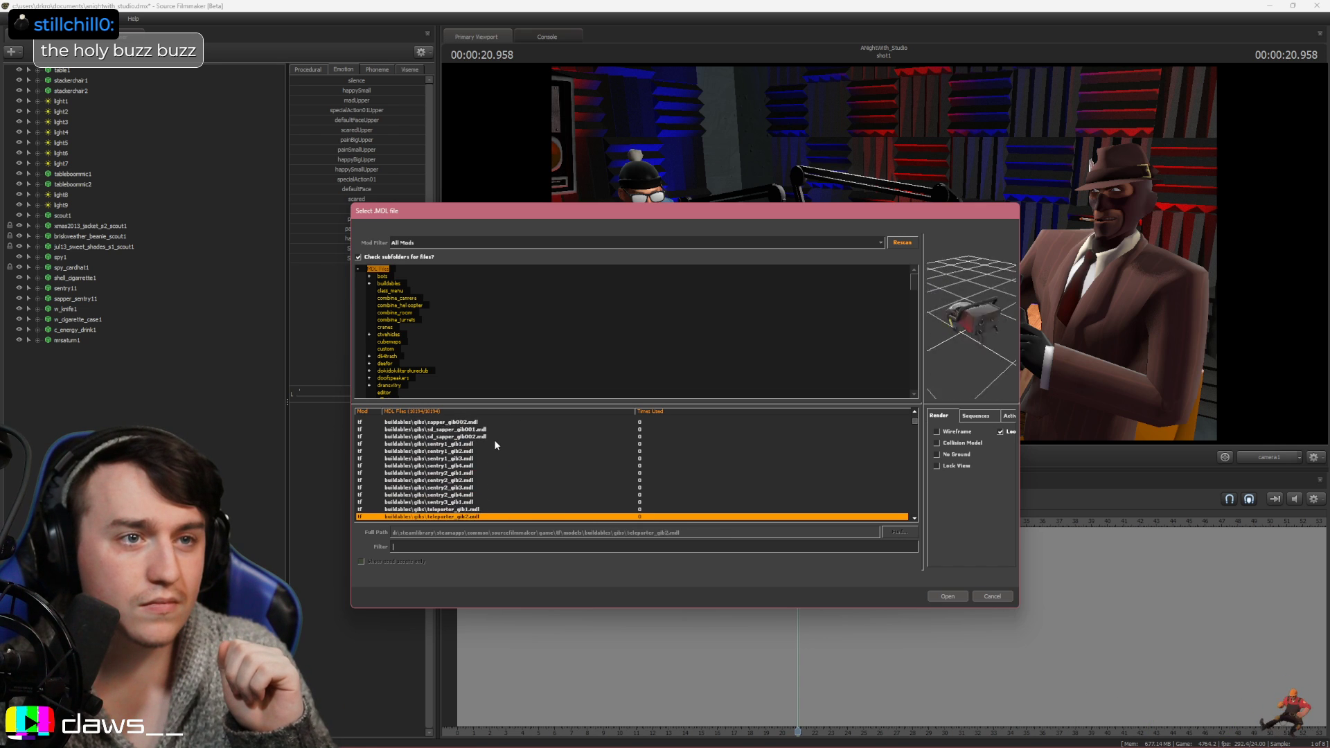
{"action": "key", "text": "Down"}
{"action": "key", "text": "Down"}
{"action": "key", "text": "Down"}
{"action": "key", "text": "Down"}
{"action": "key", "text": "Down"}
{"action": "key", "text": "Down"}
{"action": "key", "text": "Down"}
{"action": "key", "text": "Down"}
{"action": "key", "text": "Down"}
{"action": "key", "text": "Down"}
{"action": "key", "text": "Down"}
{"action": "key", "text": "Down"}
{"action": "key", "text": "Down"}
{"action": "key", "text": "Down"}
{"action": "key", "text": "Down"}
{"action": "key", "text": "Down"}
{"action": "key", "text": "Down"}
{"action": "key", "text": "Down"}
{"action": "key", "text": "Down"}
{"action": "key", "text": "Down"}
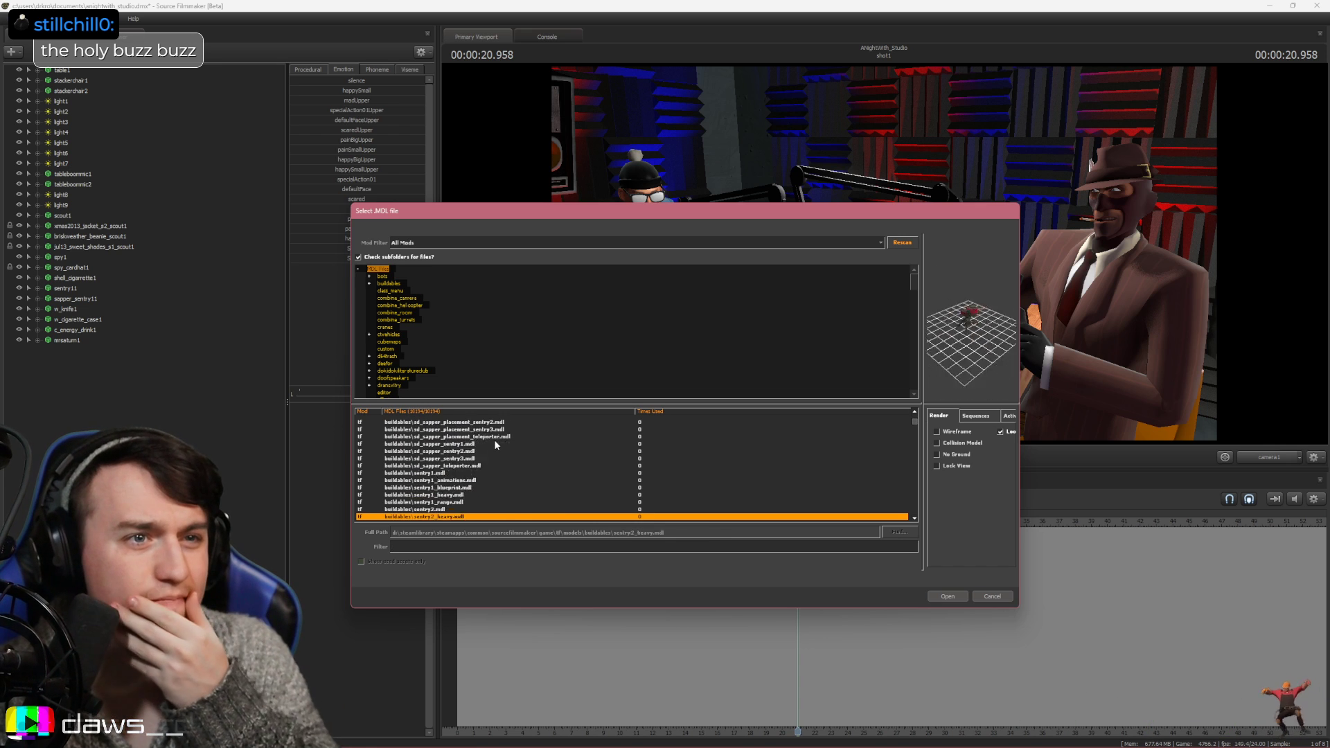
Preview the models from the sentry buildables through the cubemap and custom folders to the smashult items
{"action": "key", "text": "Down"}
{"action": "key", "text": "Down"}
{"action": "key", "text": "Down"}
{"action": "key", "text": "Down"}
{"action": "key", "text": "Down"}
{"action": "key", "text": "Down"}
{"action": "key", "text": "Down"}
{"action": "key", "text": "Down"}
{"action": "key", "text": "Down"}
{"action": "key", "text": "Down"}
{"action": "key", "text": "Down"}
{"action": "key", "text": "Down"}
{"action": "key", "text": "Down"}
{"action": "key", "text": "Down"}
{"action": "key", "text": "Down"}
{"action": "key", "text": "Down"}
{"action": "key", "text": "Down"}
{"action": "key", "text": "Down"}
{"action": "key", "text": "Down"}
{"action": "key", "text": "Down"}
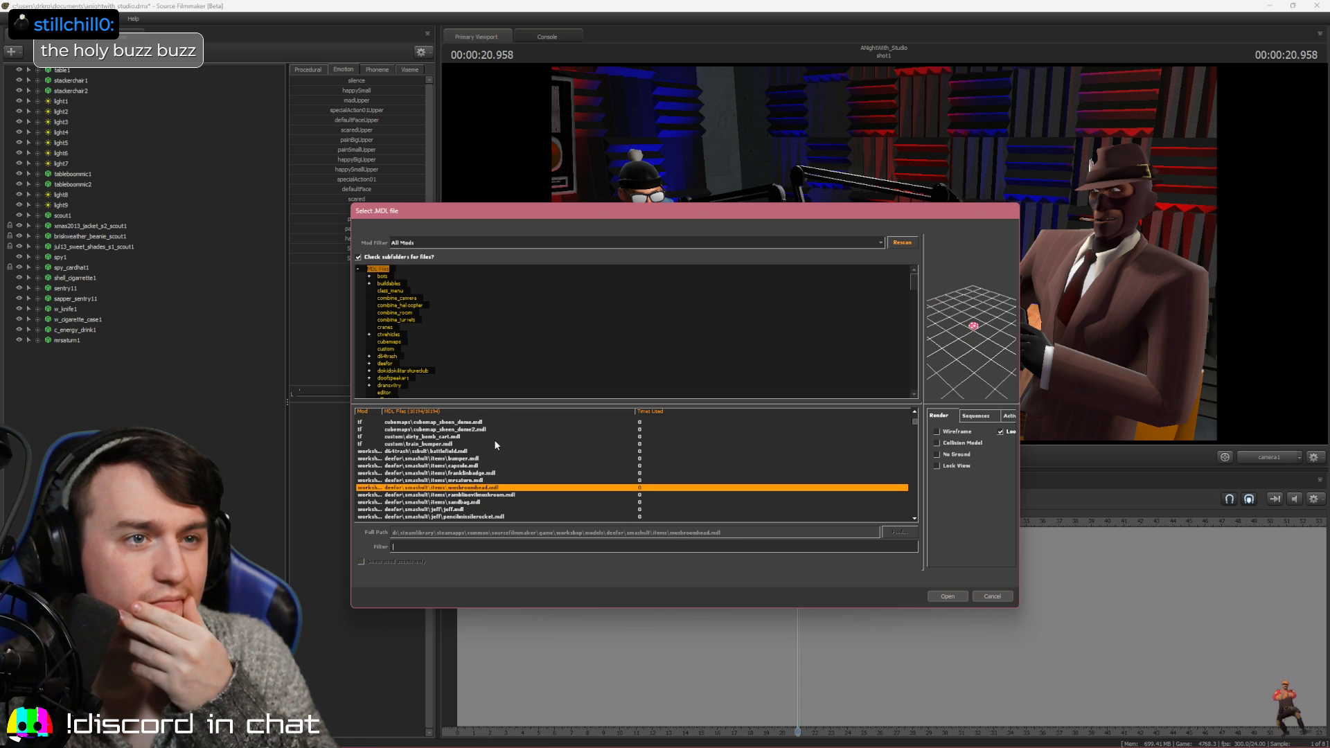
Go back to the cubemap sheen demo models and re-check the custom folder models up to the smashult battlefield
{"action": "key", "text": "Up"}
{"action": "key", "text": "Up"}
{"action": "key", "text": "Up"}
{"action": "key", "text": "Up"}
{"action": "key", "text": "Up"}
{"action": "key", "text": "Up"}
{"action": "key", "text": "Up"}
{"action": "key", "text": "Up"}
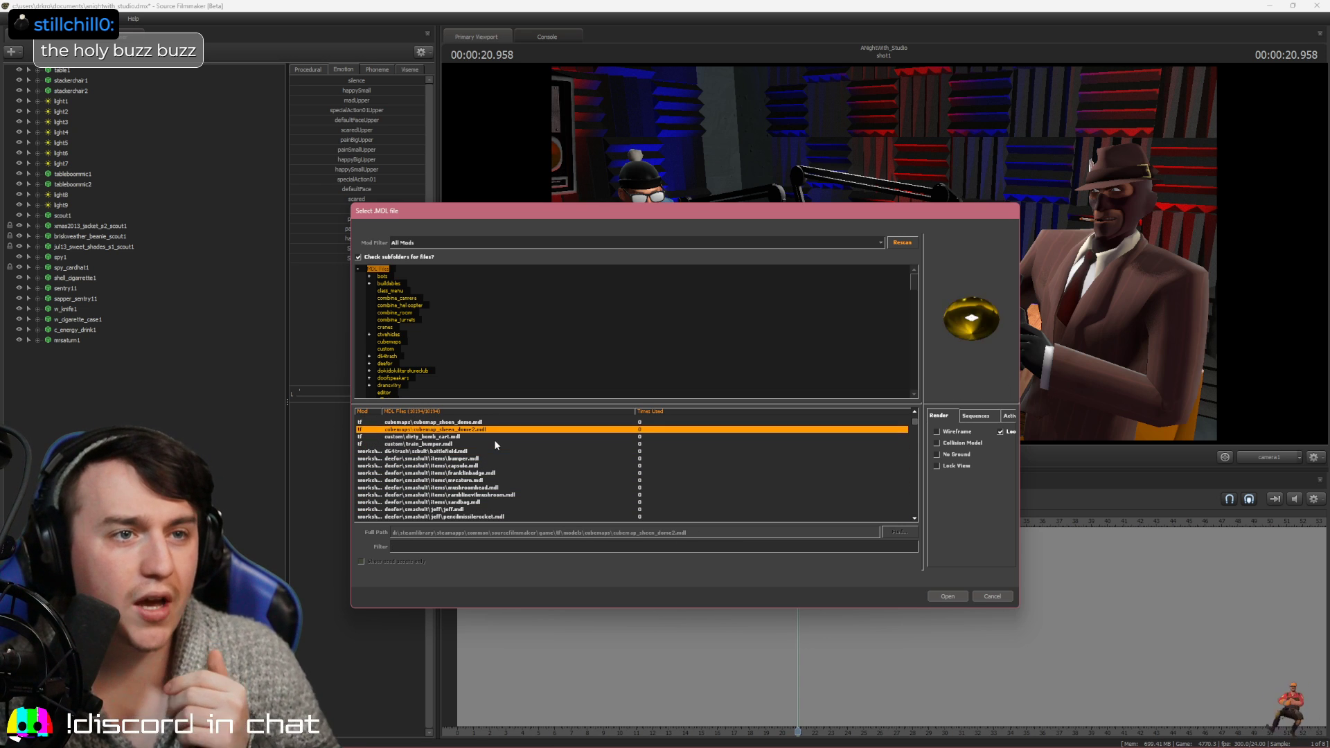
{"action": "key", "text": "Down"}
{"action": "key", "text": "Down"}
{"action": "key", "text": "Up"}
{"action": "key", "text": "Up"}
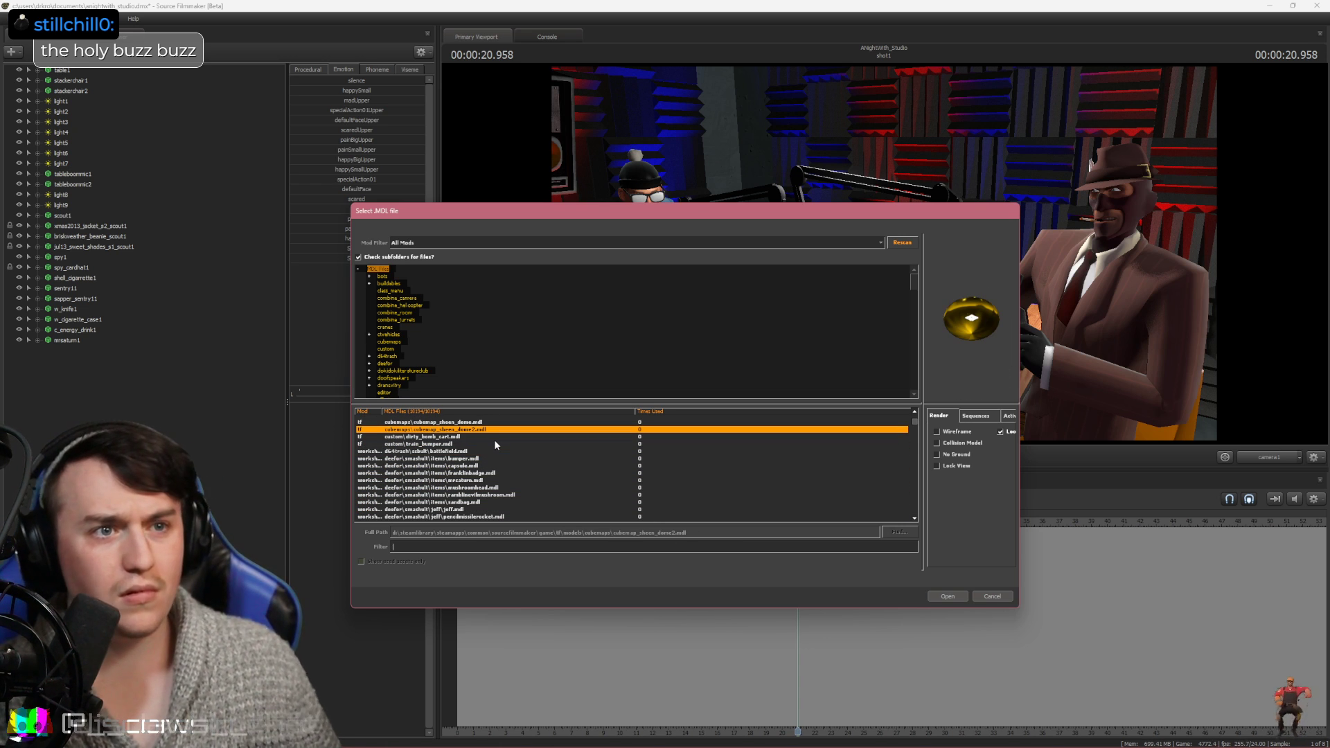
{"action": "key", "text": "Down"}
{"action": "key", "text": "Down"}
{"action": "key", "text": "Down"}
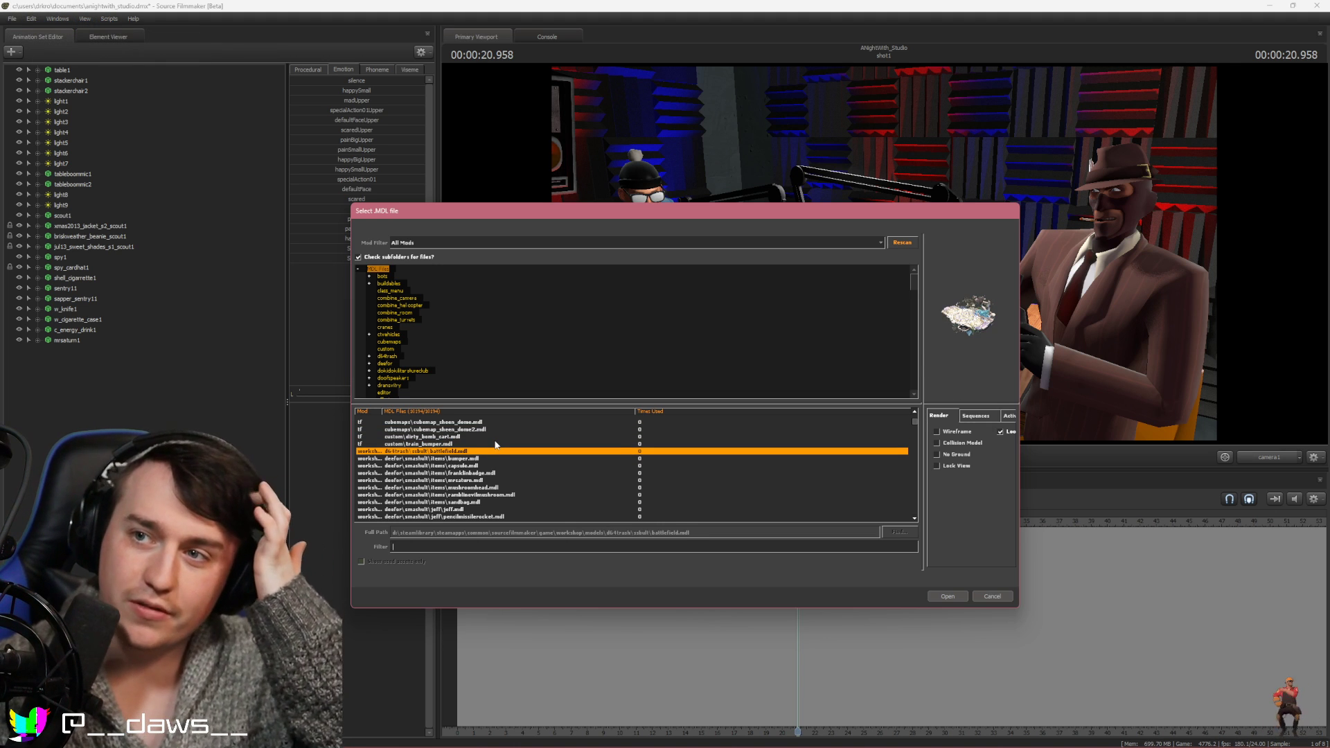
Preview the smashult item models, from the bumper through the mushrooms and sandbag to Jeff's rockets
{"action": "key", "text": "Down"}
{"action": "key", "text": "Down"}
{"action": "key", "text": "Down"}
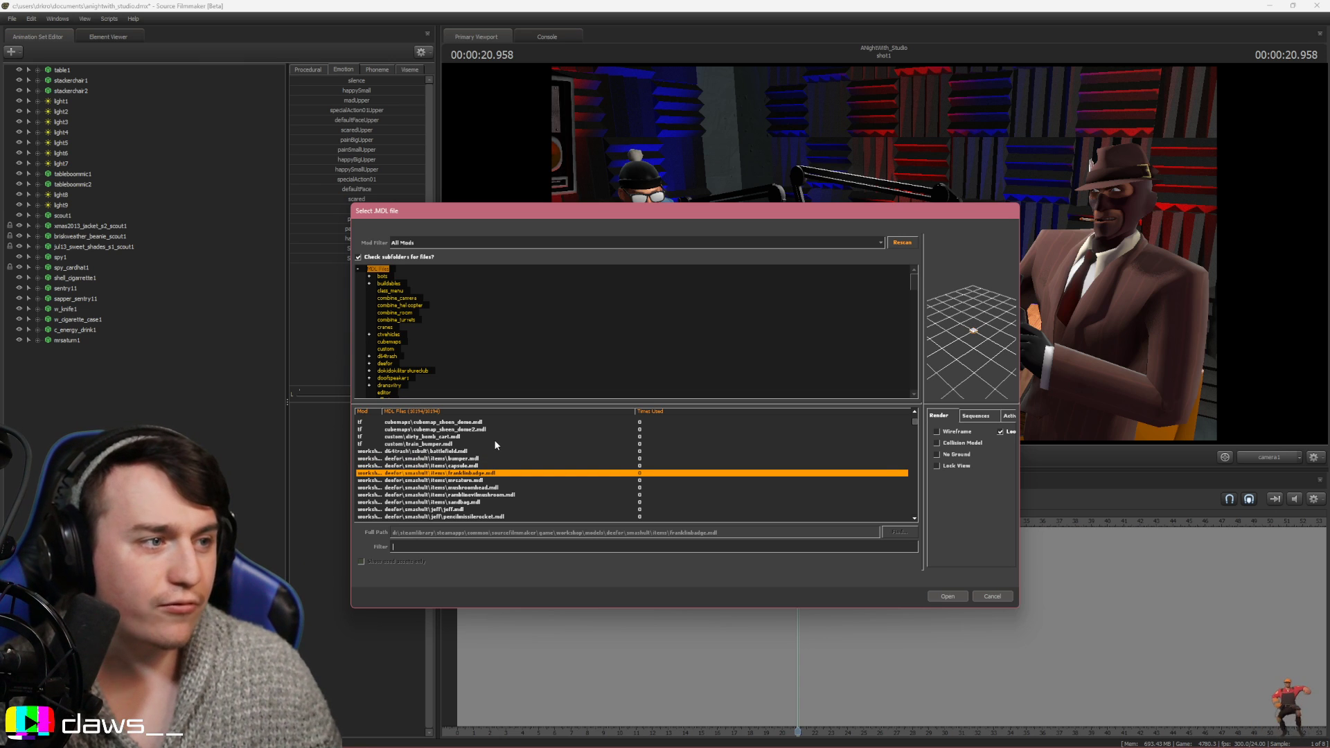
{"action": "key", "text": "Down"}
{"action": "key", "text": "Down"}
{"action": "key", "text": "Down"}
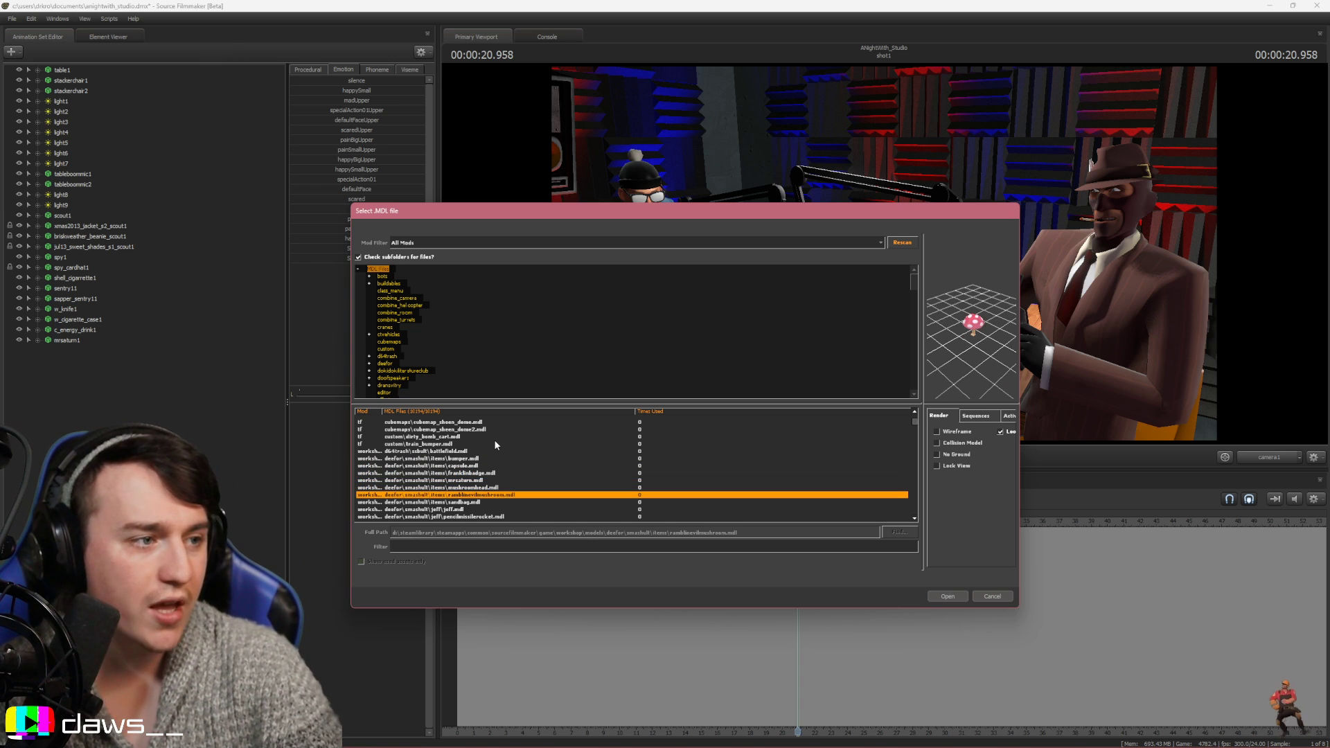
{"action": "key", "text": "Down"}
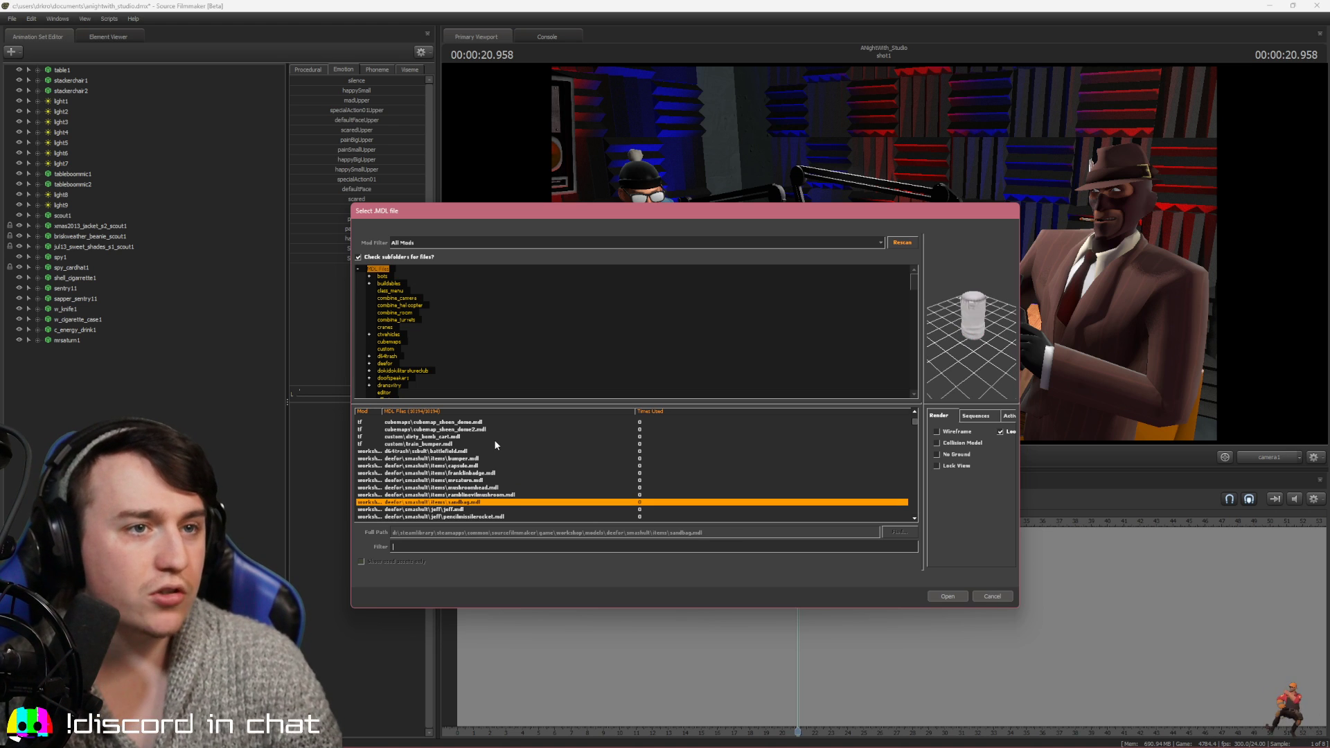
{"action": "key", "text": "Down"}
{"action": "key", "text": "Down"}
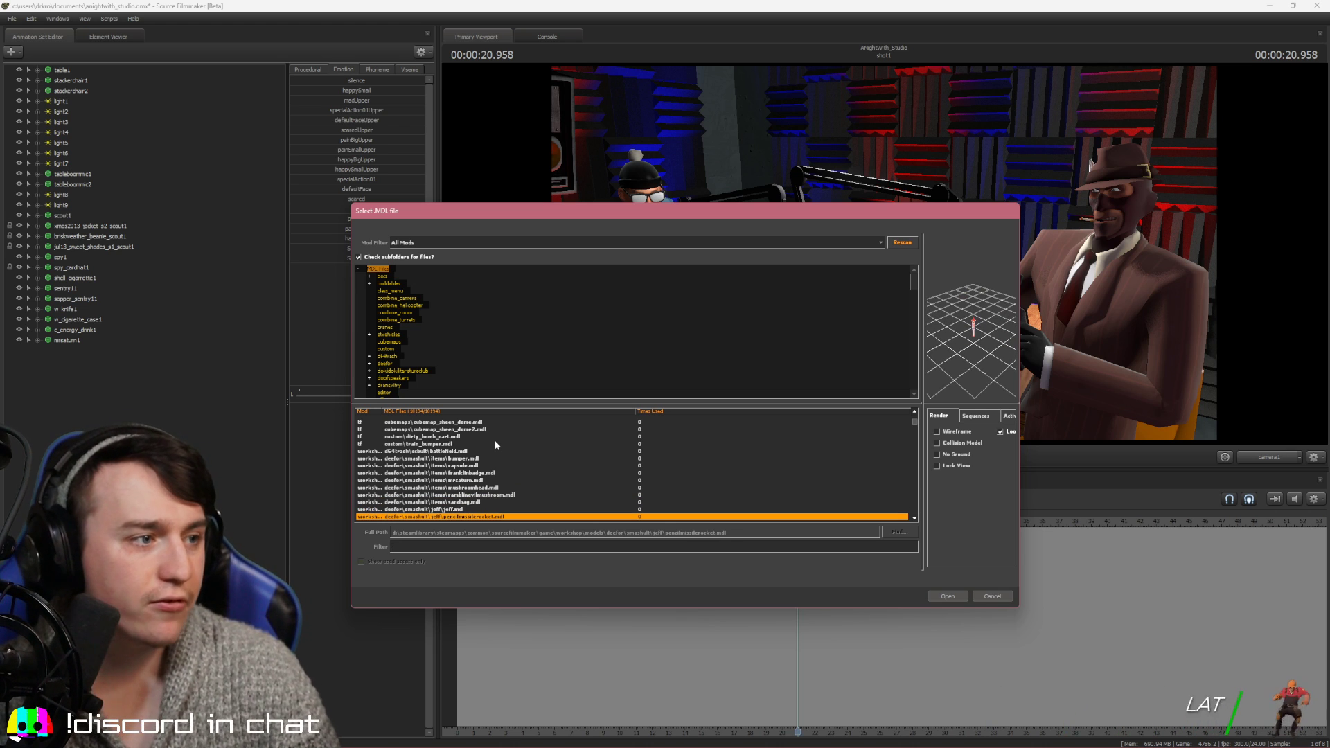
Preview the smashult Ness, Paula, Poo, results stage and Starman models, plus the Doki Doki Literature Club bedroom and classroom
{"action": "key", "text": "Down"}
{"action": "key", "text": "Down"}
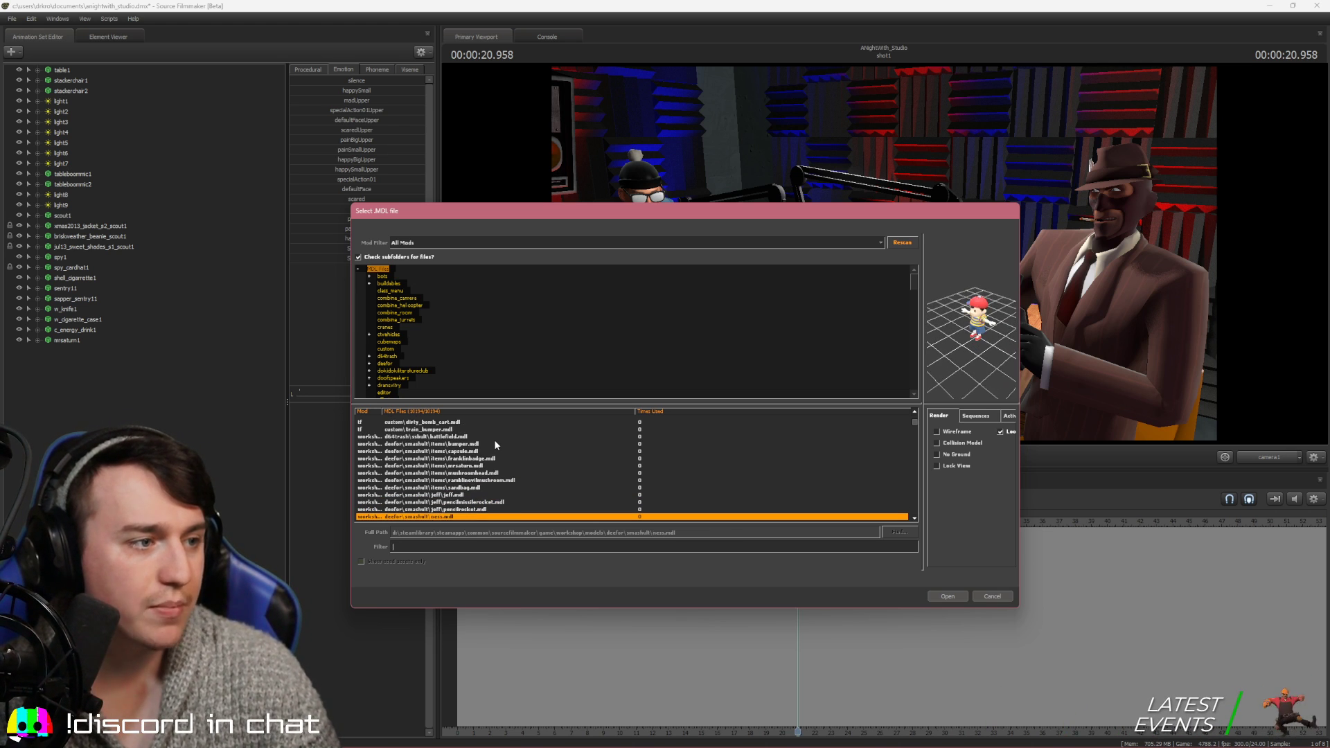
{"action": "key", "text": "Down"}
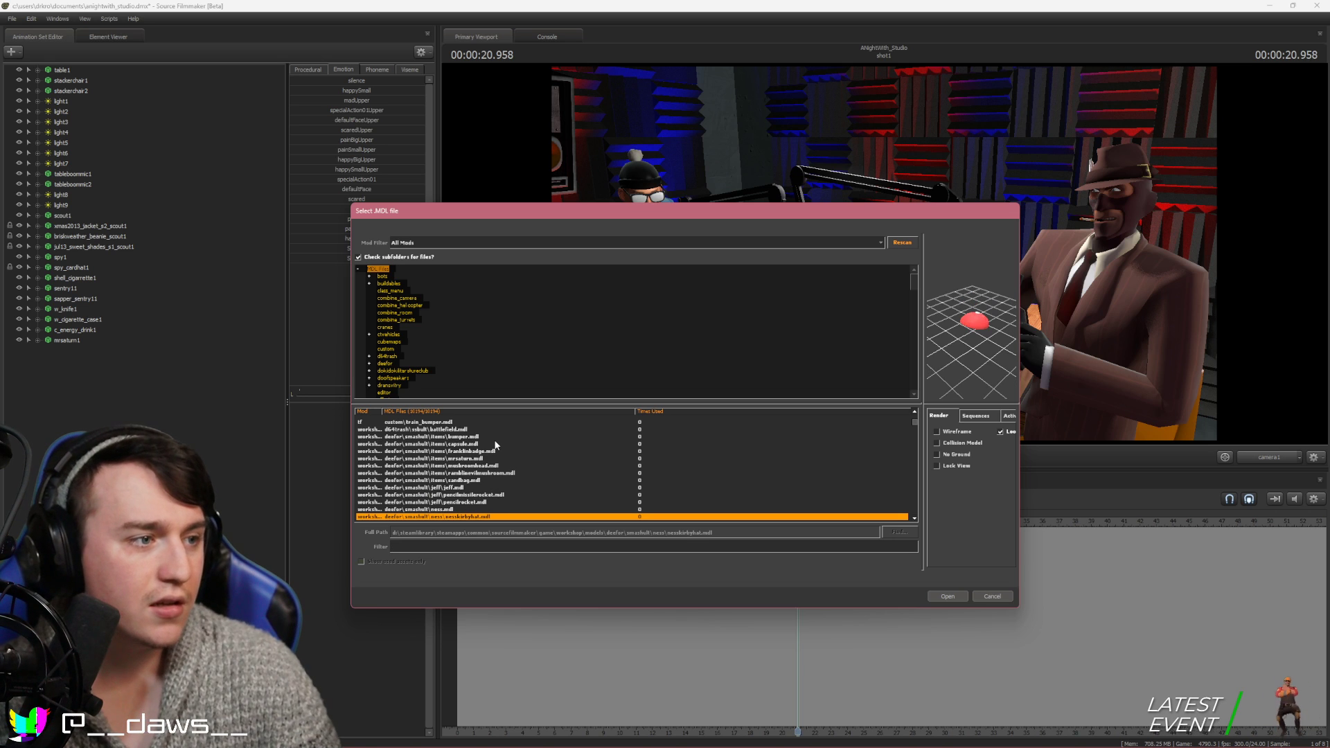
{"action": "key", "text": "Down"}
{"action": "key", "text": "Down"}
{"action": "key", "text": "Down"}
{"action": "key", "text": "Down"}
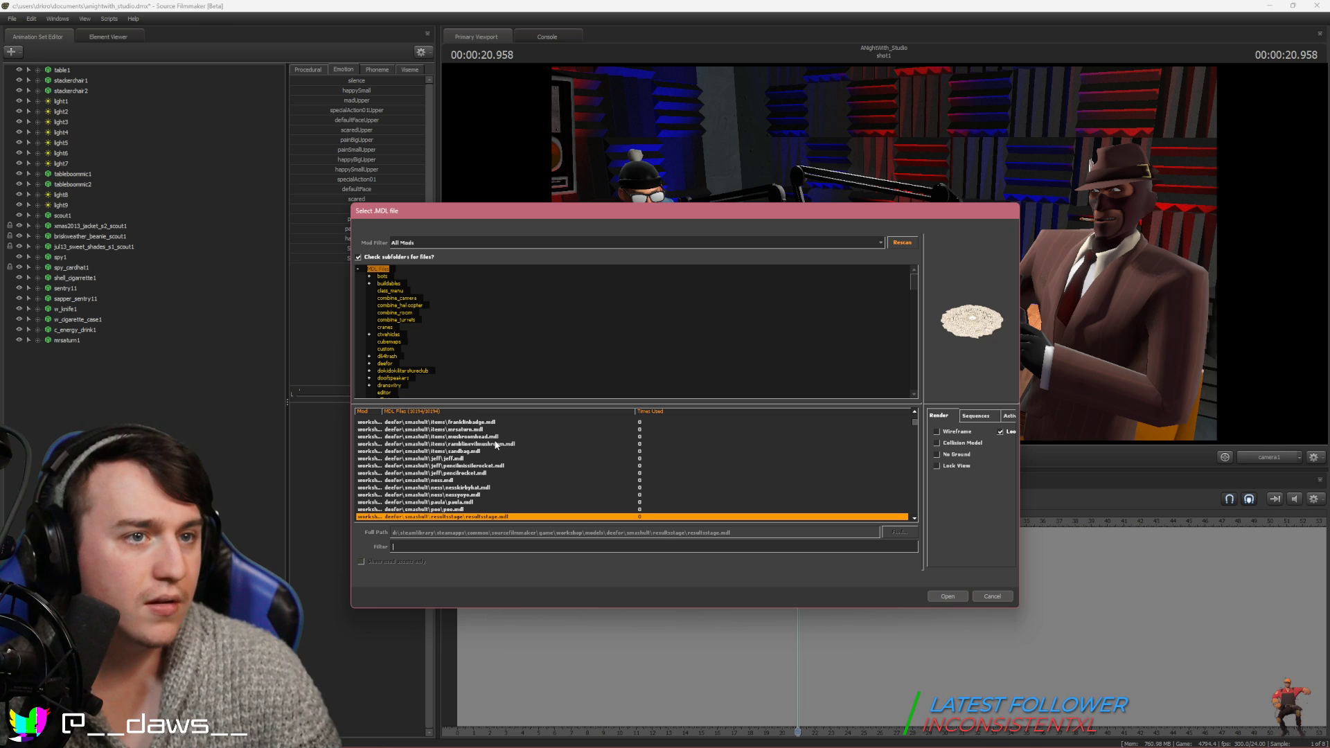
{"action": "key", "text": "Down"}
{"action": "key", "text": "Down"}
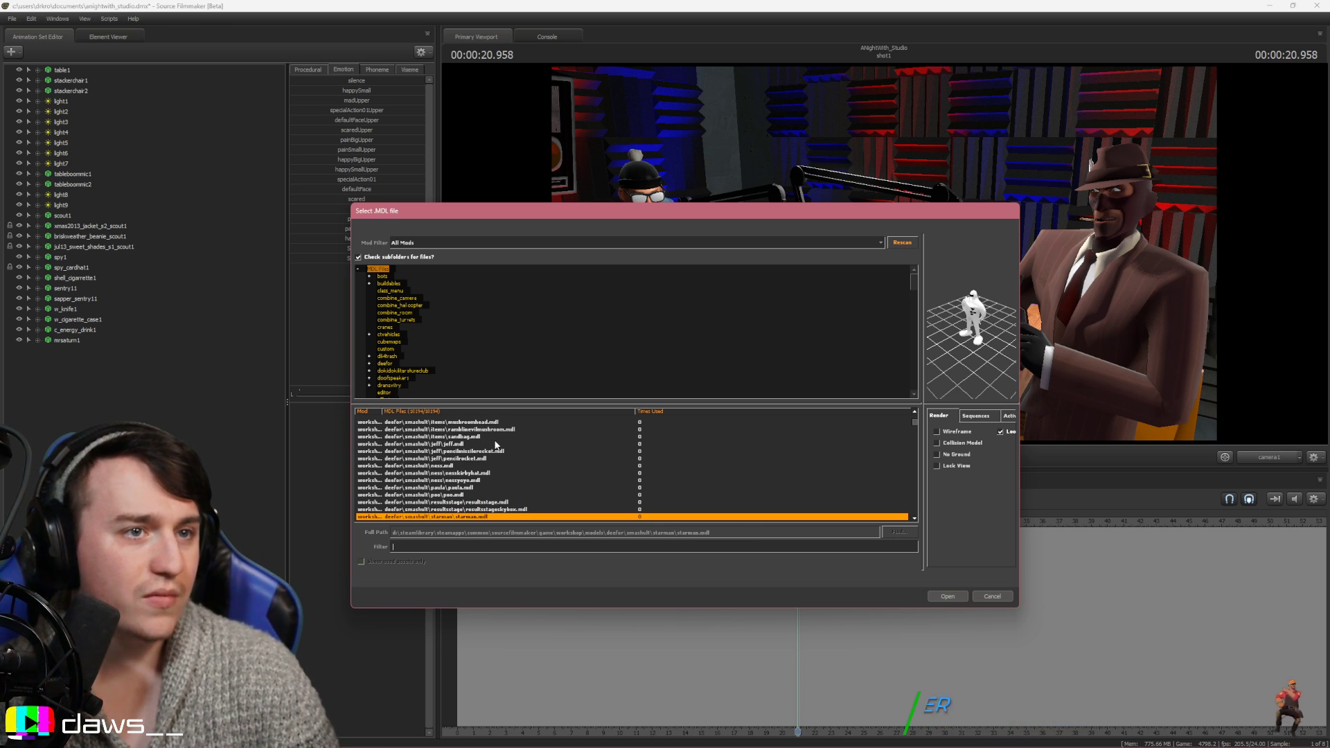
{"action": "key", "text": "Down"}
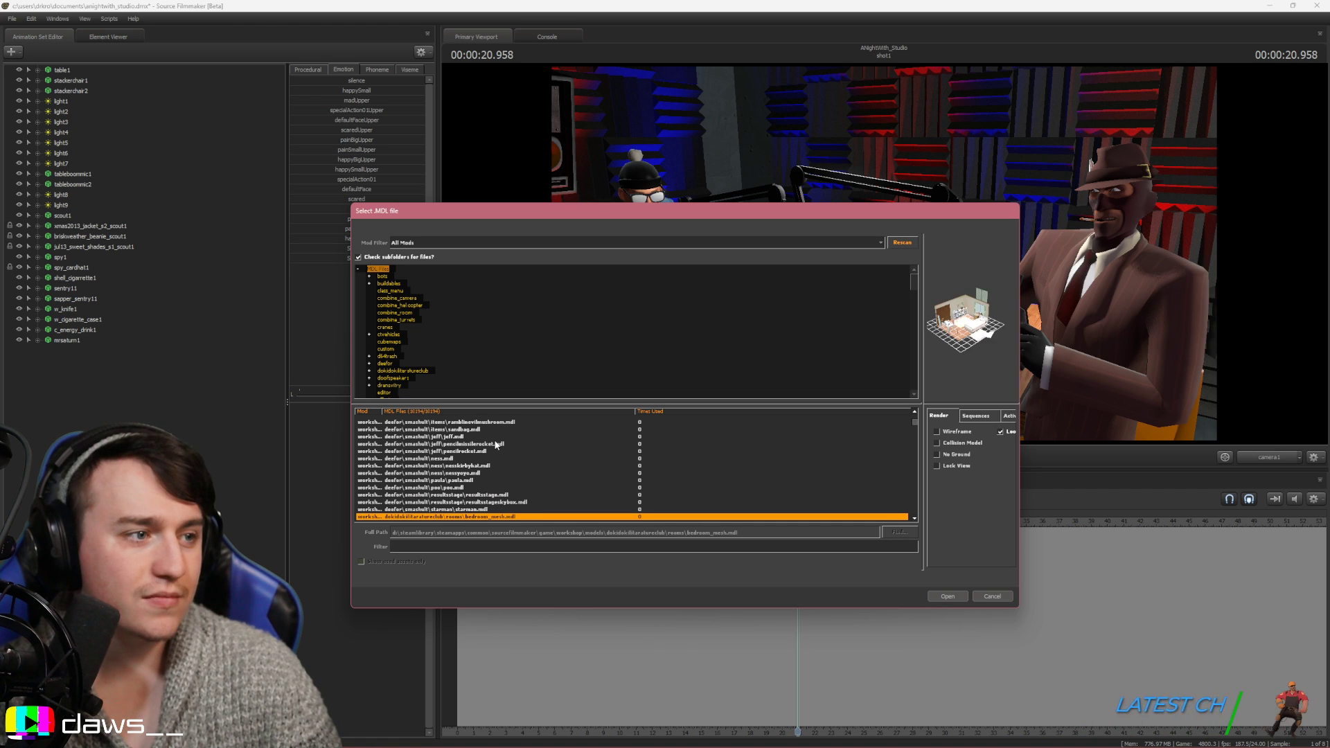
{"action": "key", "text": "Down"}
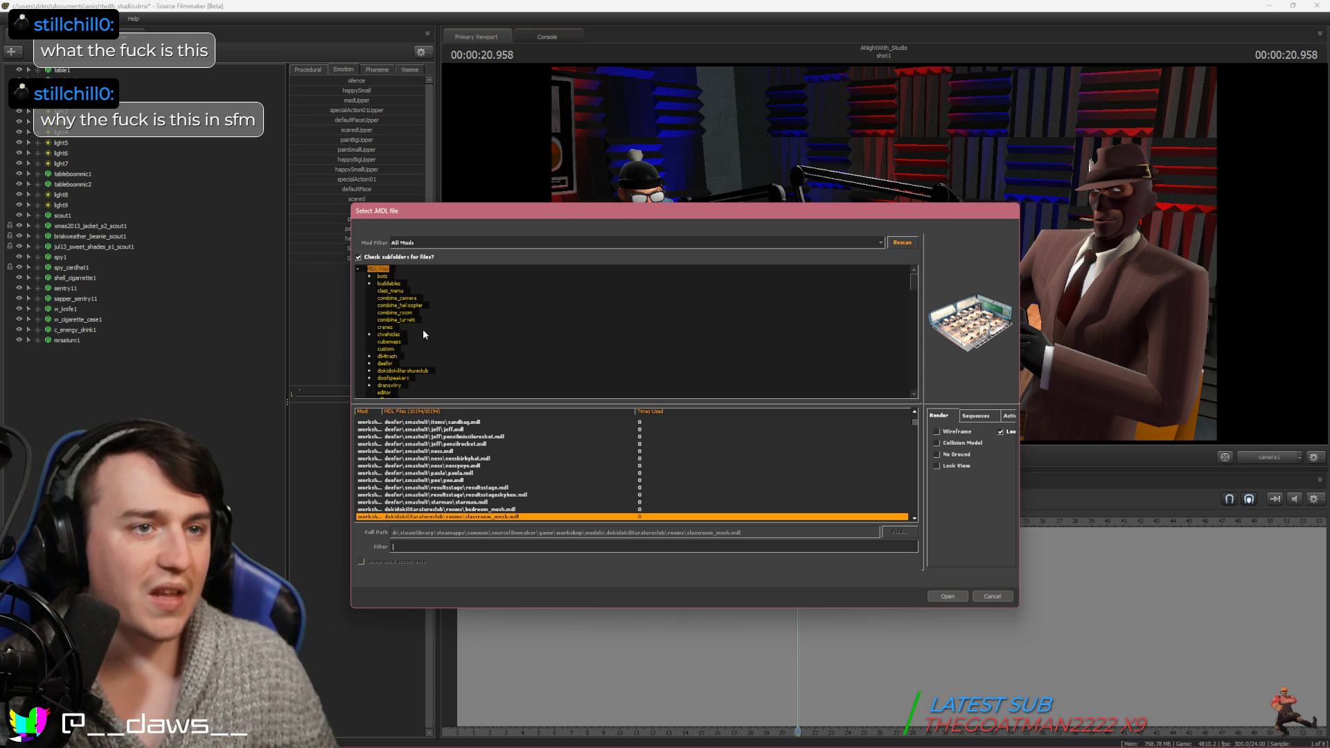
Preview the remaining literature club rooms, the doof speaker models and the smash invitation, up to the editor's air node
{"action": "key", "text": "Down"}
{"action": "key", "text": "Down"}
{"action": "key", "text": "Down"}
{"action": "key", "text": "Down"}
{"action": "key", "text": "Down"}
{"action": "key", "text": "Down"}
{"action": "key", "text": "Down"}
{"action": "key", "text": "Down"}
{"action": "key", "text": "Down"}
{"action": "key", "text": "Down"}
{"action": "key", "text": "Up"}
{"action": "key", "text": "Up"}
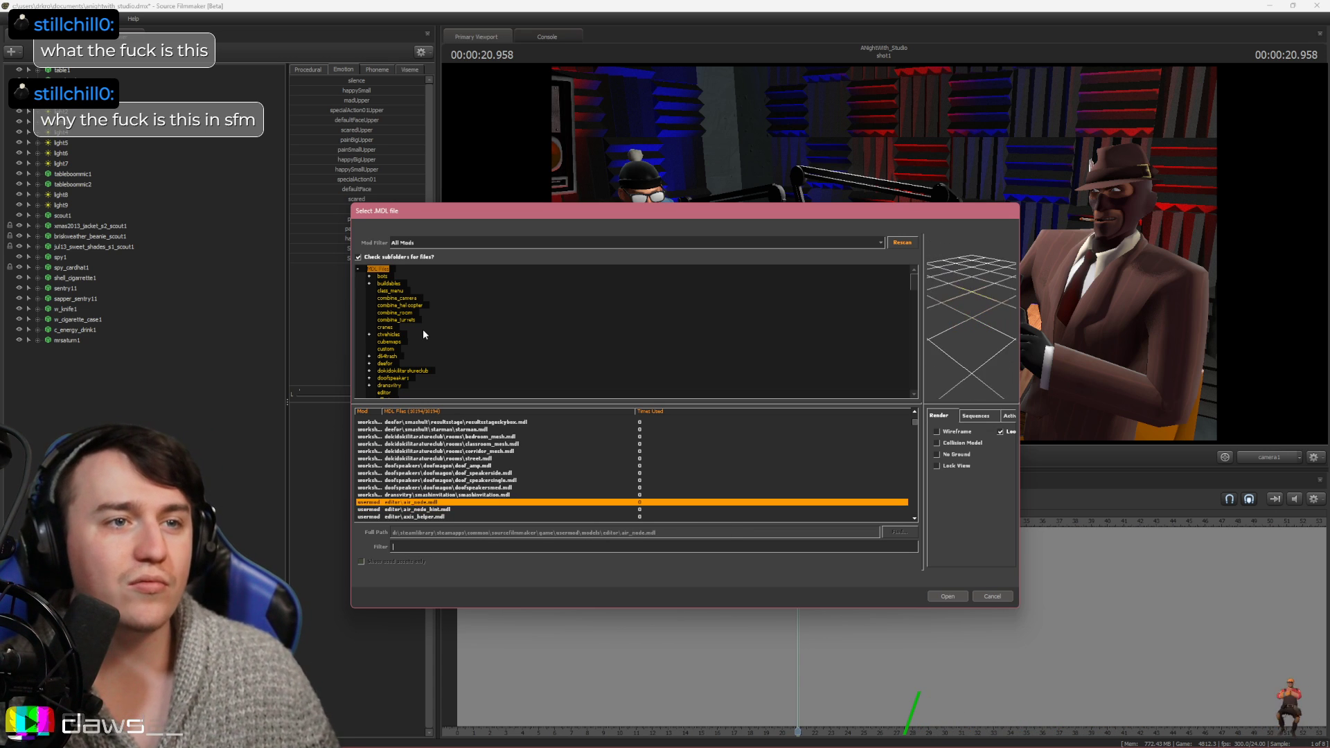
{"action": "key", "text": "Up"}
{"action": "key", "text": "Up"}
{"action": "key", "text": "Down"}
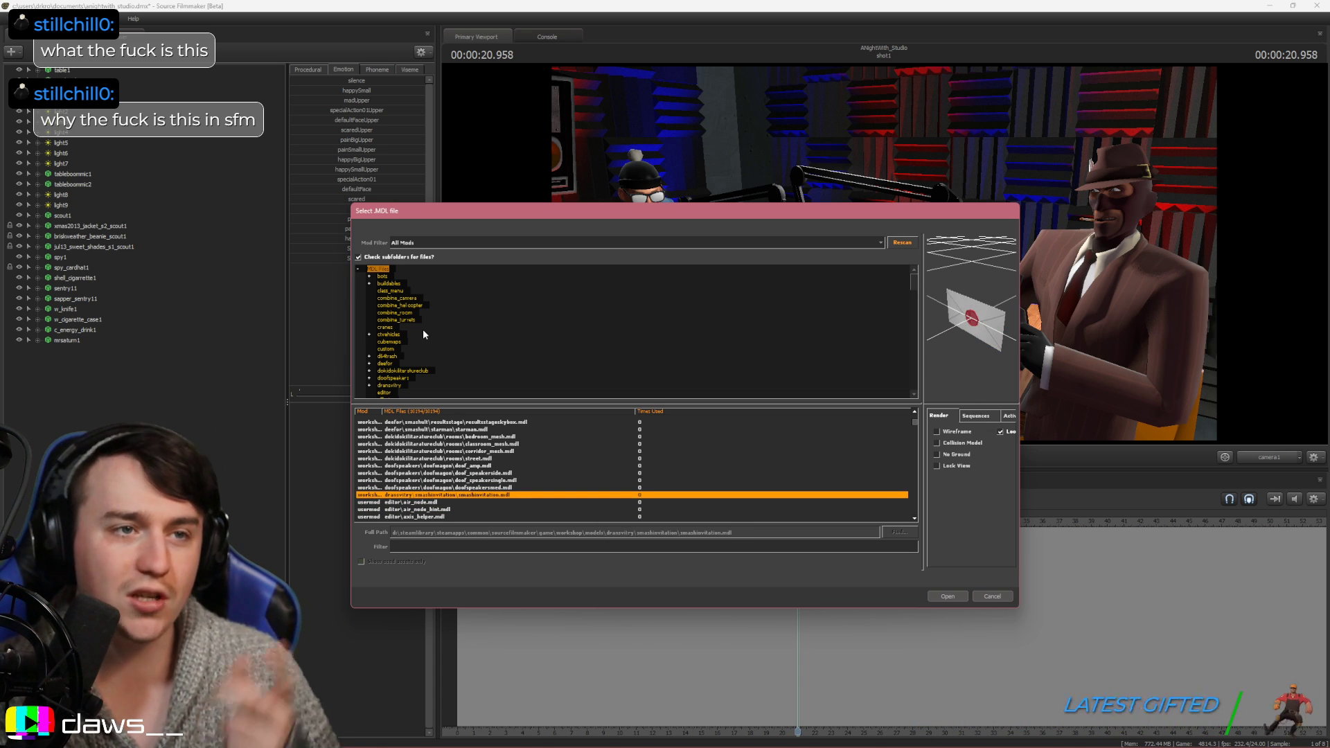
{"action": "key", "text": "Down"}
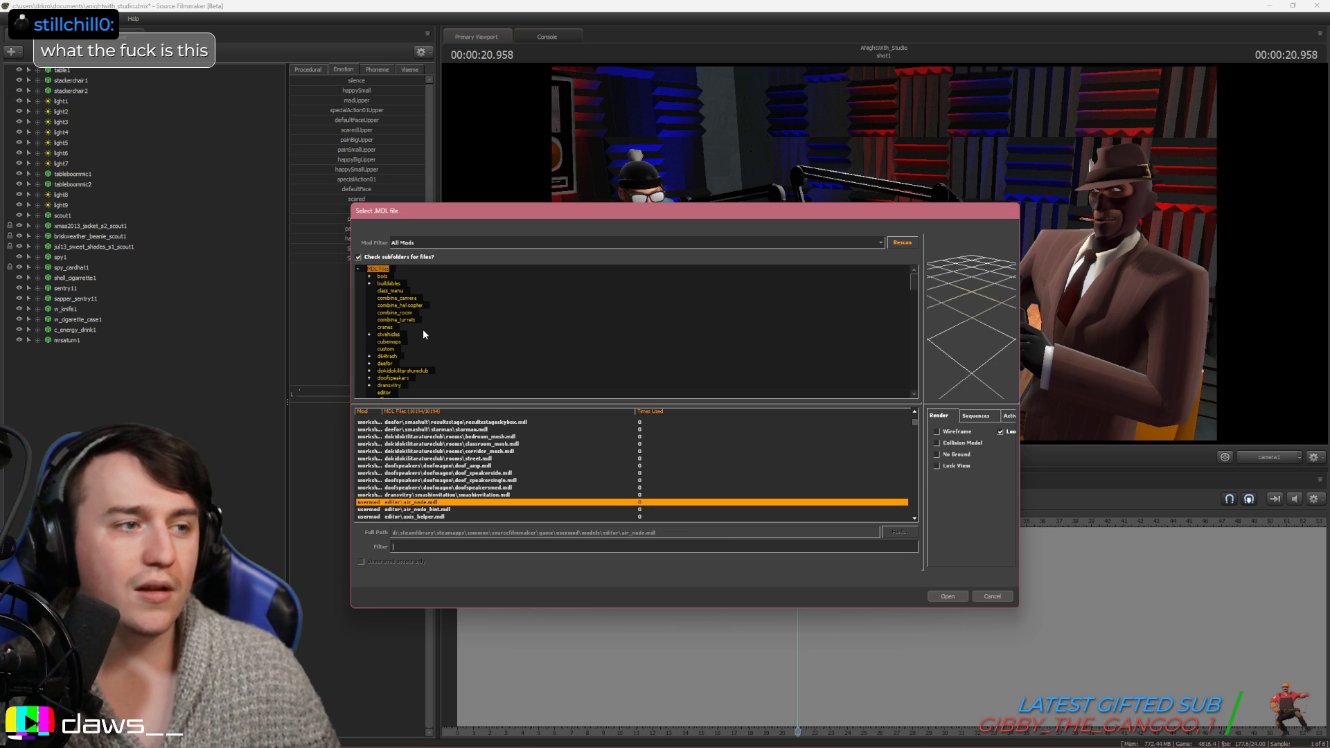
Look through the editor helper models and preview the birthday gibs and birthday hat in the effects folder
{"action": "key", "text": "Down"}
{"action": "key", "text": "Down"}
{"action": "key", "text": "Down"}
{"action": "key", "text": "Down"}
{"action": "key", "text": "Down"}
{"action": "key", "text": "Down"}
{"action": "key", "text": "Down"}
{"action": "key", "text": "Down"}
{"action": "key", "text": "Down"}
{"action": "key", "text": "Down"}
{"action": "key", "text": "Down"}
{"action": "key", "text": "Down"}
{"action": "key", "text": "Down"}
{"action": "key", "text": "Down"}
{"action": "key", "text": "Down"}
{"action": "key", "text": "Down"}
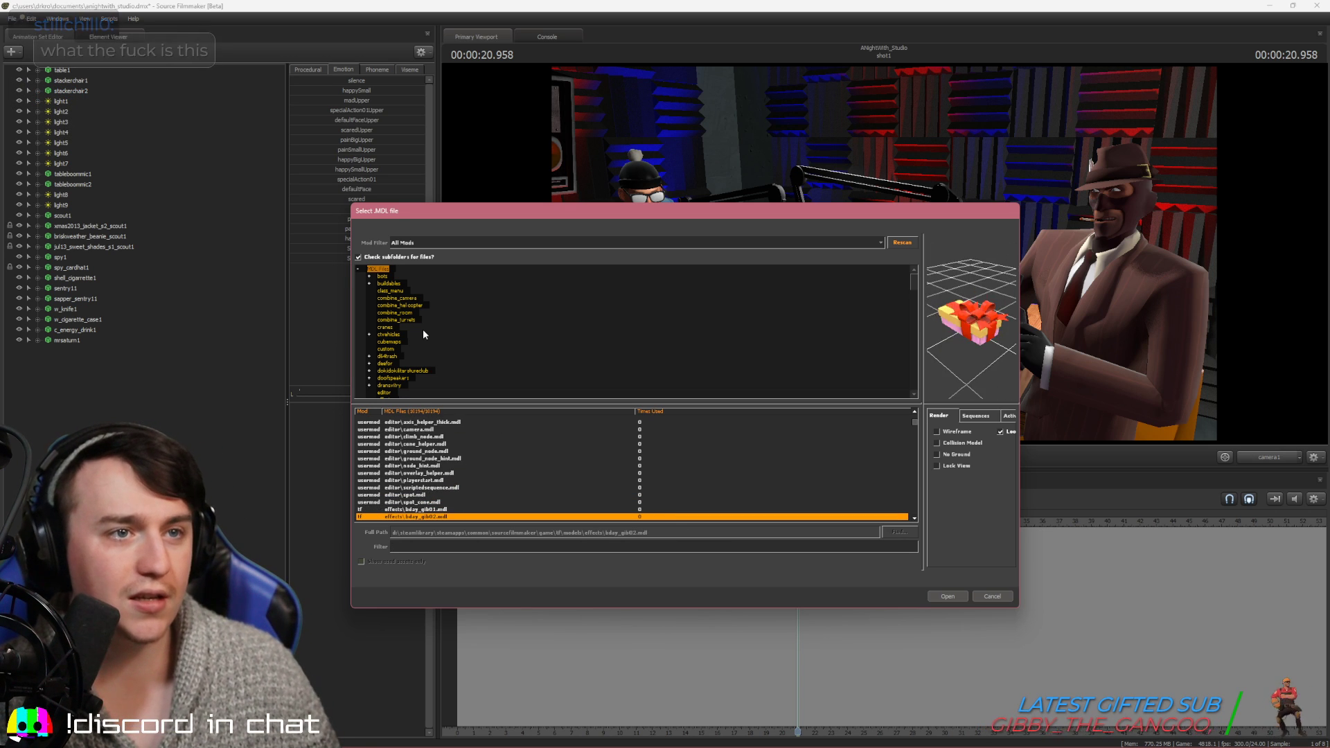
{"action": "key", "text": "Down"}
{"action": "key", "text": "Down"}
{"action": "key", "text": "Down"}
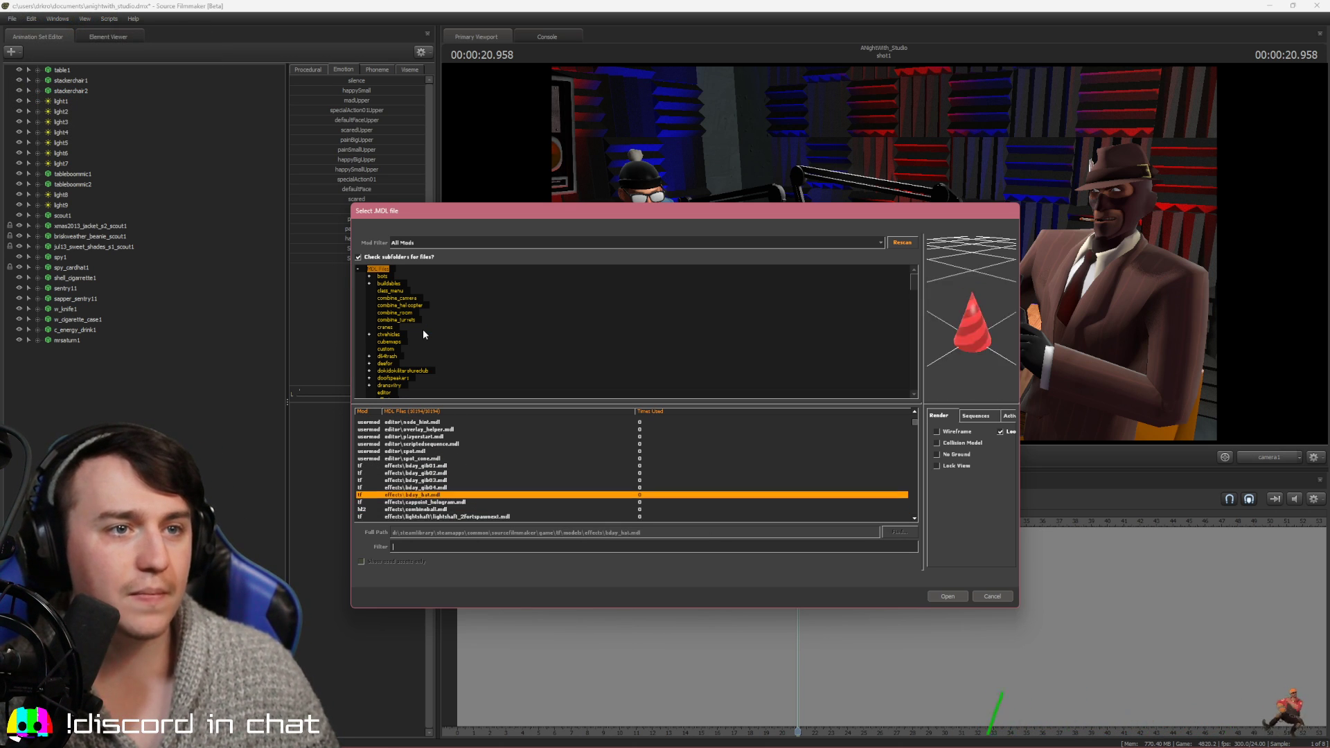
Preview the remaining effects models, from the cappoint hologram through the portal and teleport effects to the volumetric lights
{"action": "key", "text": "Down"}
{"action": "key", "text": "Down"}
{"action": "key", "text": "Down"}
{"action": "key", "text": "Down"}
{"action": "key", "text": "Down"}
{"action": "key", "text": "Down"}
{"action": "key", "text": "Down"}
{"action": "key", "text": "Down"}
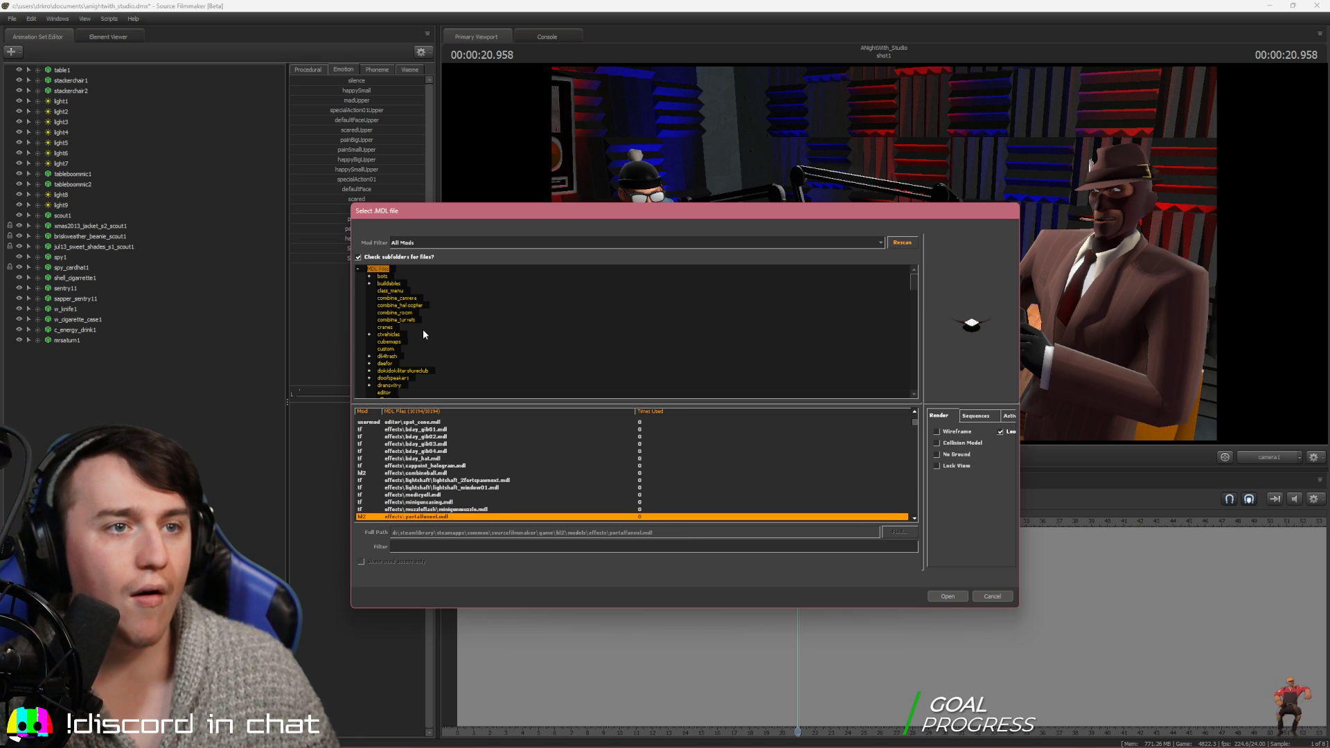
{"action": "key", "text": "Down"}
{"action": "key", "text": "Down"}
{"action": "key", "text": "Down"}
{"action": "key", "text": "Down"}
{"action": "key", "text": "Down"}
{"action": "key", "text": "Down"}
{"action": "key", "text": "Down"}
{"action": "key", "text": "Down"}
{"action": "key", "text": "Down"}
{"action": "key", "text": "Down"}
{"action": "key", "text": "Down"}
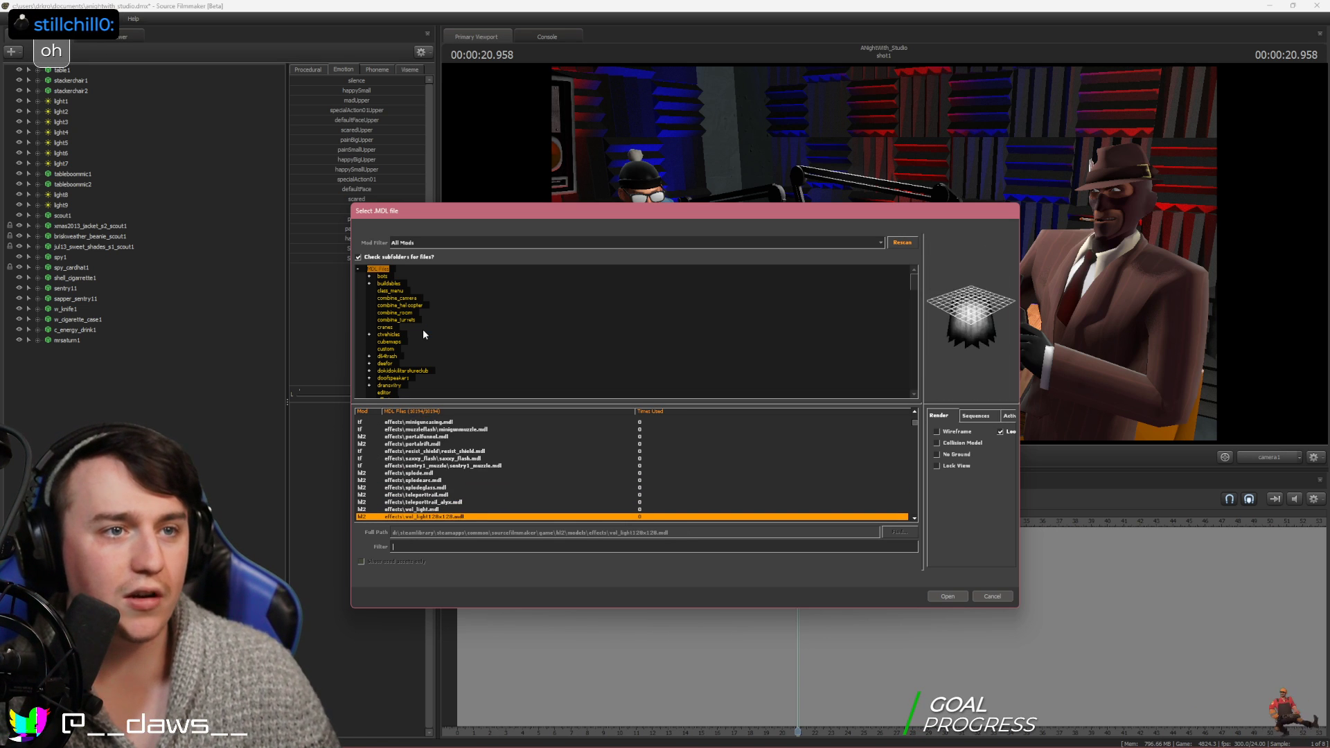
Preview the larger volumetric lights and the egypt palm tree, pillar, pyramid and stick torch models
{"action": "key", "text": "Down"}
{"action": "key", "text": "Down"}
{"action": "key", "text": "Down"}
{"action": "key", "text": "Down"}
{"action": "key", "text": "Down"}
{"action": "key", "text": "Down"}
{"action": "key", "text": "Down"}
{"action": "key", "text": "Down"}
{"action": "key", "text": "Down"}
{"action": "key", "text": "Down"}
{"action": "key", "text": "Down"}
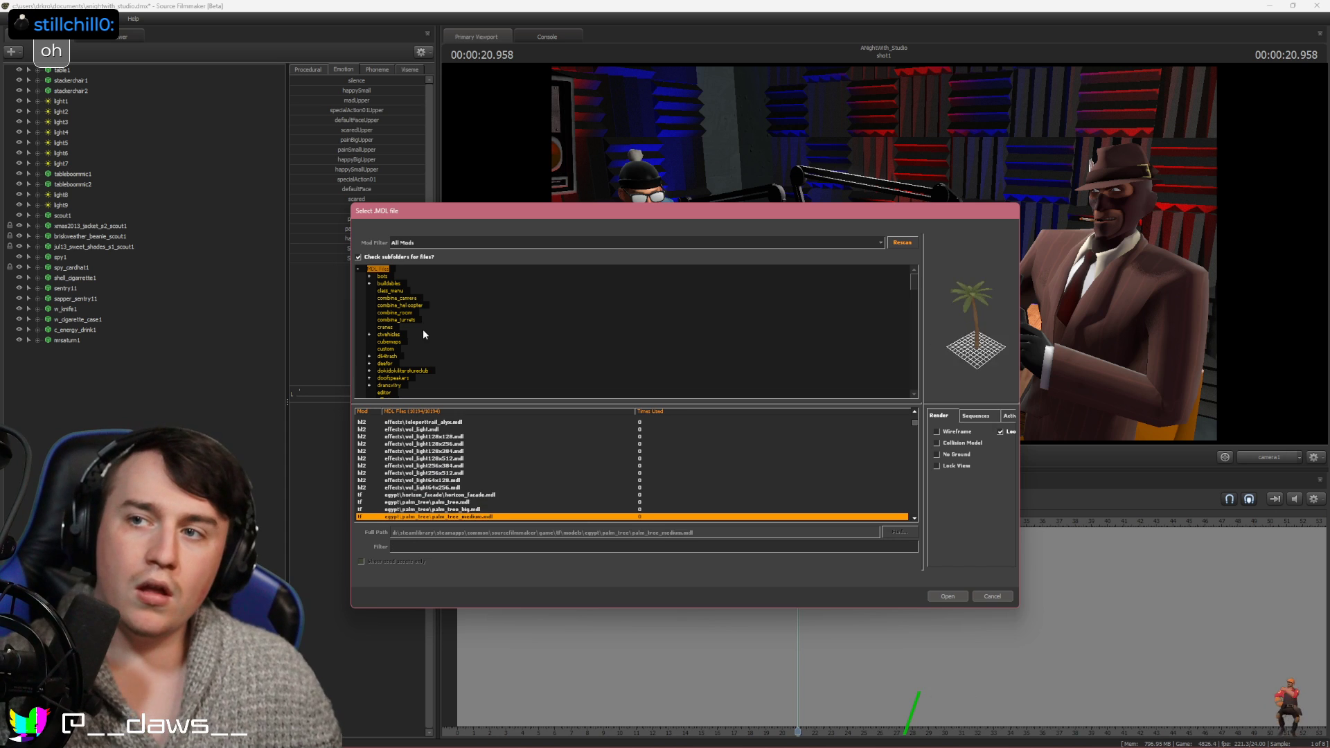
{"action": "key", "text": "Down"}
{"action": "key", "text": "Down"}
{"action": "key", "text": "Down"}
{"action": "key", "text": "Down"}
{"action": "key", "text": "Down"}
{"action": "key", "text": "Down"}
{"action": "key", "text": "Down"}
{"action": "key", "text": "Down"}
{"action": "key", "text": "Down"}
{"action": "key", "text": "Down"}
{"action": "key", "text": "Down"}
{"action": "key", "text": "Down"}
{"action": "key", "text": "Down"}
{"action": "key", "text": "Down"}
{"action": "key", "text": "Down"}
{"action": "key", "text": "Down"}
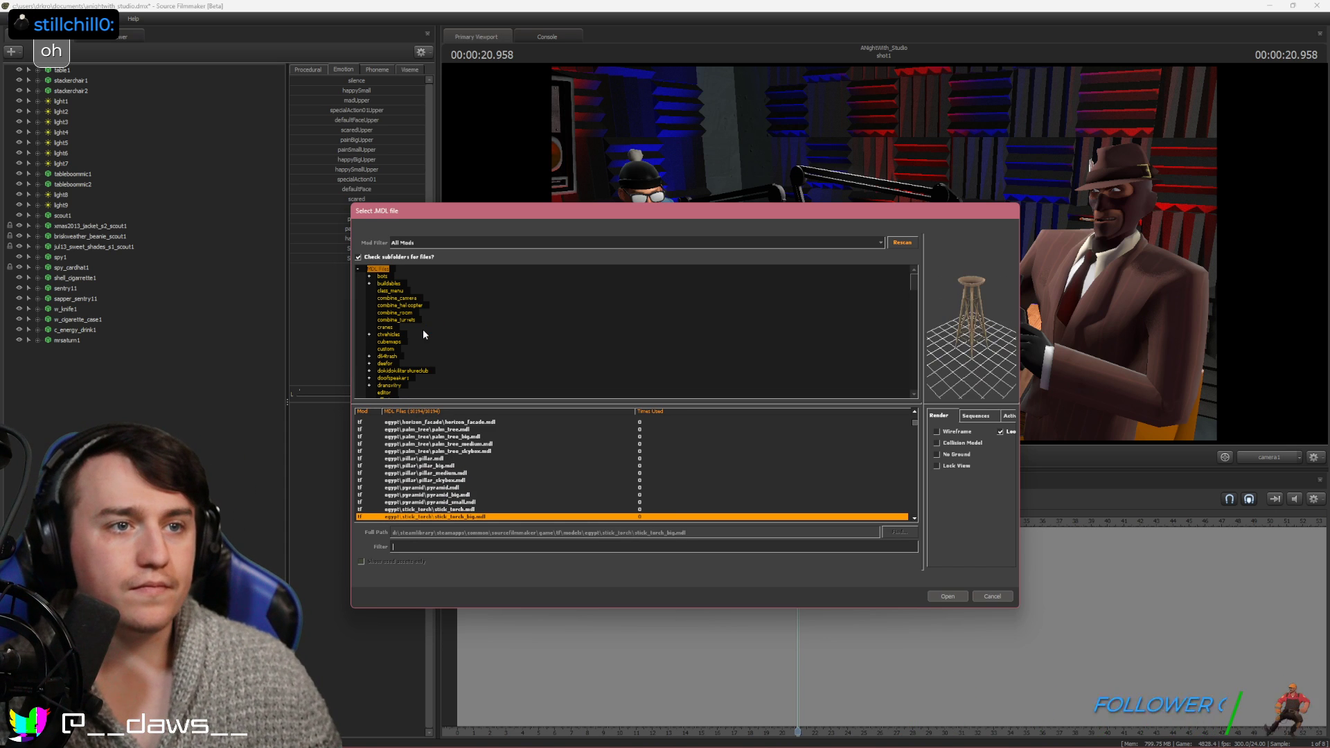
Preview the remaining egypt tent and wall torch models, the flag and measuring tape models, and the first antlion gibs
{"action": "key", "text": "Down"}
{"action": "key", "text": "Down"}
{"action": "key", "text": "Down"}
{"action": "key", "text": "Down"}
{"action": "key", "text": "Down"}
{"action": "key", "text": "Down"}
{"action": "key", "text": "Down"}
{"action": "key", "text": "Down"}
{"action": "key", "text": "Down"}
{"action": "key", "text": "Down"}
{"action": "key", "text": "Down"}
{"action": "key", "text": "Down"}
{"action": "key", "text": "Down"}
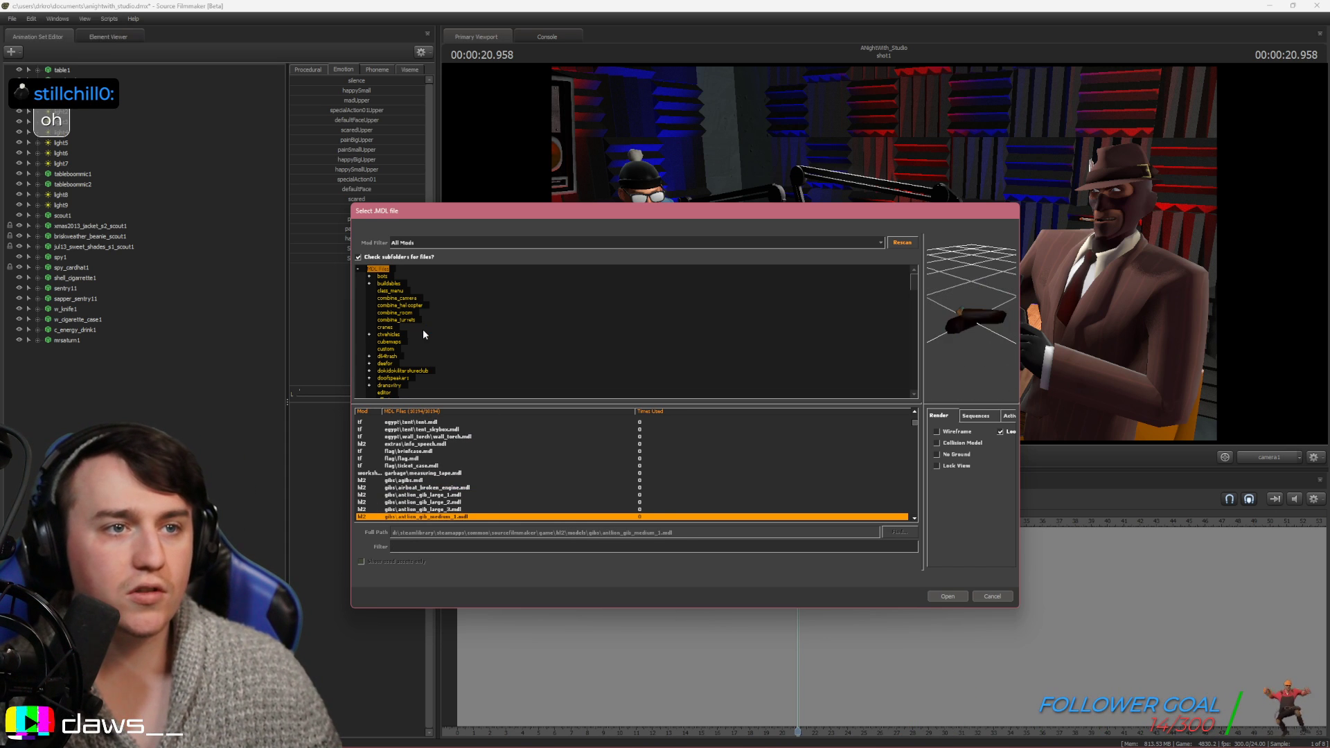
Look through the small antlion and fast zombie gibs and the furniture gibs, from the chair and vanity to the first table's shards
{"action": "key", "text": "Down"}
{"action": "key", "text": "Down"}
{"action": "key", "text": "Down"}
{"action": "key", "text": "Down"}
{"action": "key", "text": "Down"}
{"action": "key", "text": "Down"}
{"action": "key", "text": "Down"}
{"action": "key", "text": "Down"}
{"action": "key", "text": "Down"}
{"action": "key", "text": "Down"}
{"action": "key", "text": "Down"}
{"action": "key", "text": "Down"}
{"action": "key", "text": "Down"}
{"action": "key", "text": "Down"}
{"action": "key", "text": "Down"}
{"action": "key", "text": "Down"}
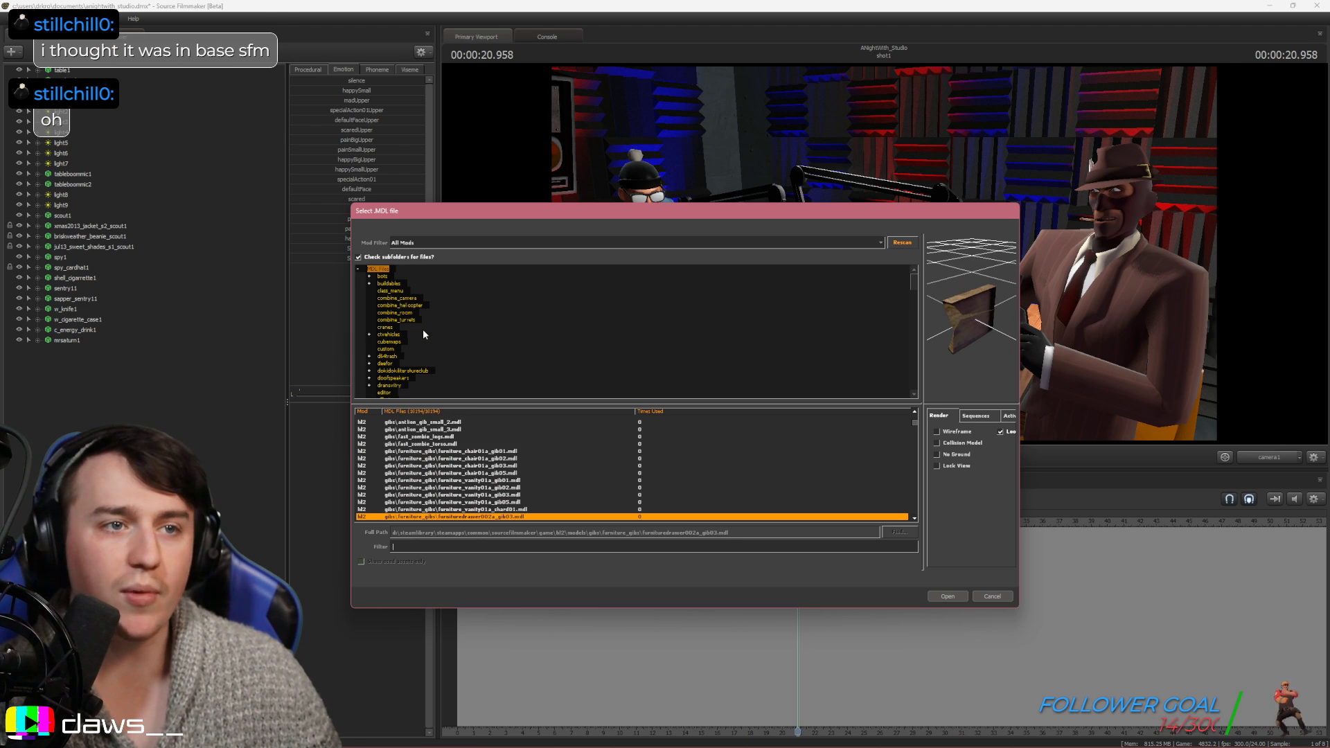
{"action": "key", "text": "Down"}
{"action": "key", "text": "Down"}
{"action": "key", "text": "Down"}
{"action": "key", "text": "Down"}
{"action": "key", "text": "Down"}
{"action": "key", "text": "Down"}
{"action": "key", "text": "Down"}
{"action": "key", "text": "Down"}
{"action": "key", "text": "Down"}
{"action": "key", "text": "Down"}
{"action": "key", "text": "Down"}
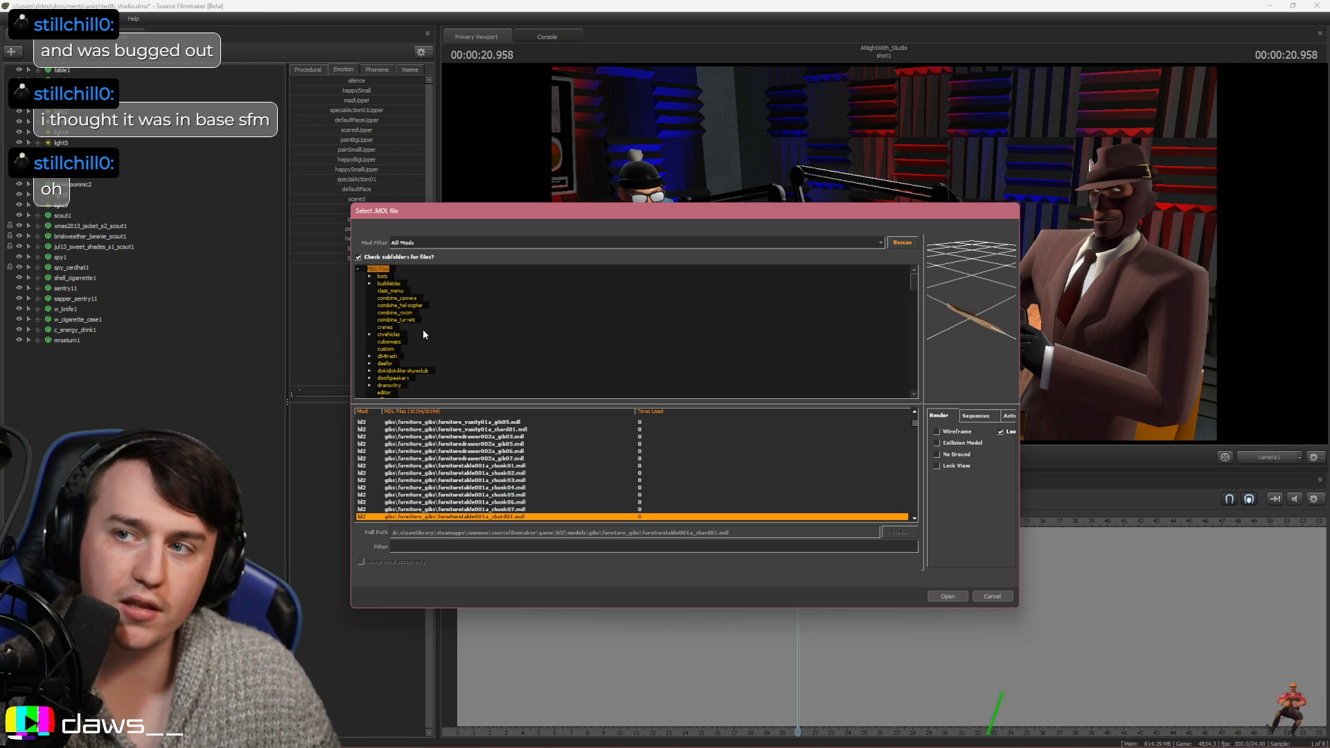
Preview the remaining furniture table and wooden drawer pieces and the glass shards in the gibs folder
{"action": "key", "text": "Down"}
{"action": "key", "text": "Down"}
{"action": "key", "text": "Down"}
{"action": "key", "text": "Down"}
{"action": "key", "text": "Down"}
{"action": "key", "text": "Down"}
{"action": "key", "text": "Down"}
{"action": "key", "text": "Down"}
{"action": "key", "text": "Down"}
{"action": "key", "text": "Down"}
{"action": "key", "text": "Down"}
{"action": "key", "text": "Down"}
{"action": "key", "text": "Down"}
{"action": "key", "text": "Down"}
{"action": "key", "text": "Down"}
{"action": "key", "text": "Down"}
{"action": "key", "text": "Down"}
{"action": "key", "text": "Down"}
{"action": "key", "text": "Down"}
{"action": "key", "text": "Down"}
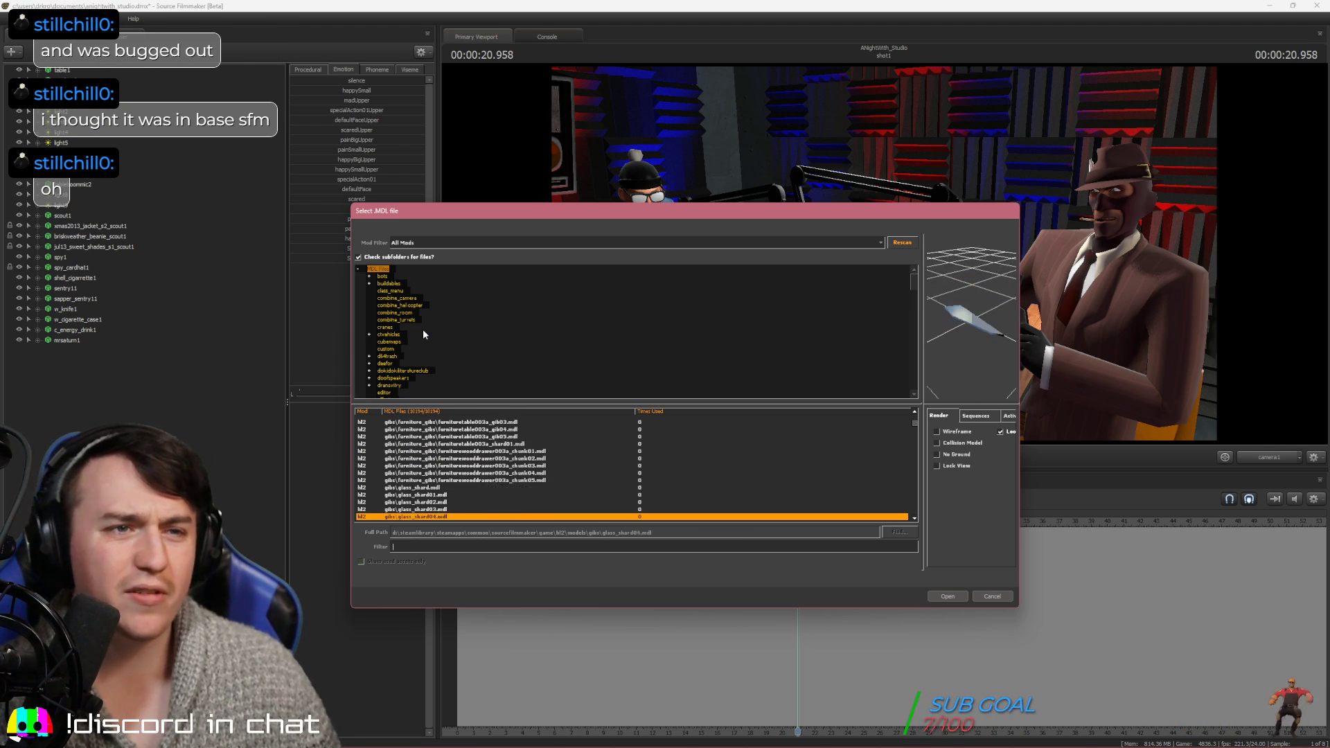
Preview the human, manhack and metal gibs, up to the first scanner gibs
{"action": "key", "text": "Down"}
{"action": "key", "text": "Down"}
{"action": "key", "text": "Down"}
{"action": "key", "text": "Down"}
{"action": "key", "text": "Down"}
{"action": "key", "text": "Down"}
{"action": "key", "text": "Down"}
{"action": "key", "text": "Down"}
{"action": "key", "text": "Down"}
{"action": "key", "text": "Down"}
{"action": "key", "text": "Down"}
{"action": "key", "text": "Down"}
{"action": "key", "text": "Down"}
{"action": "key", "text": "Down"}
{"action": "key", "text": "Down"}
{"action": "key", "text": "Down"}
{"action": "key", "text": "Down"}
{"action": "key", "text": "Down"}
{"action": "key", "text": "Down"}
{"action": "key", "text": "Down"}
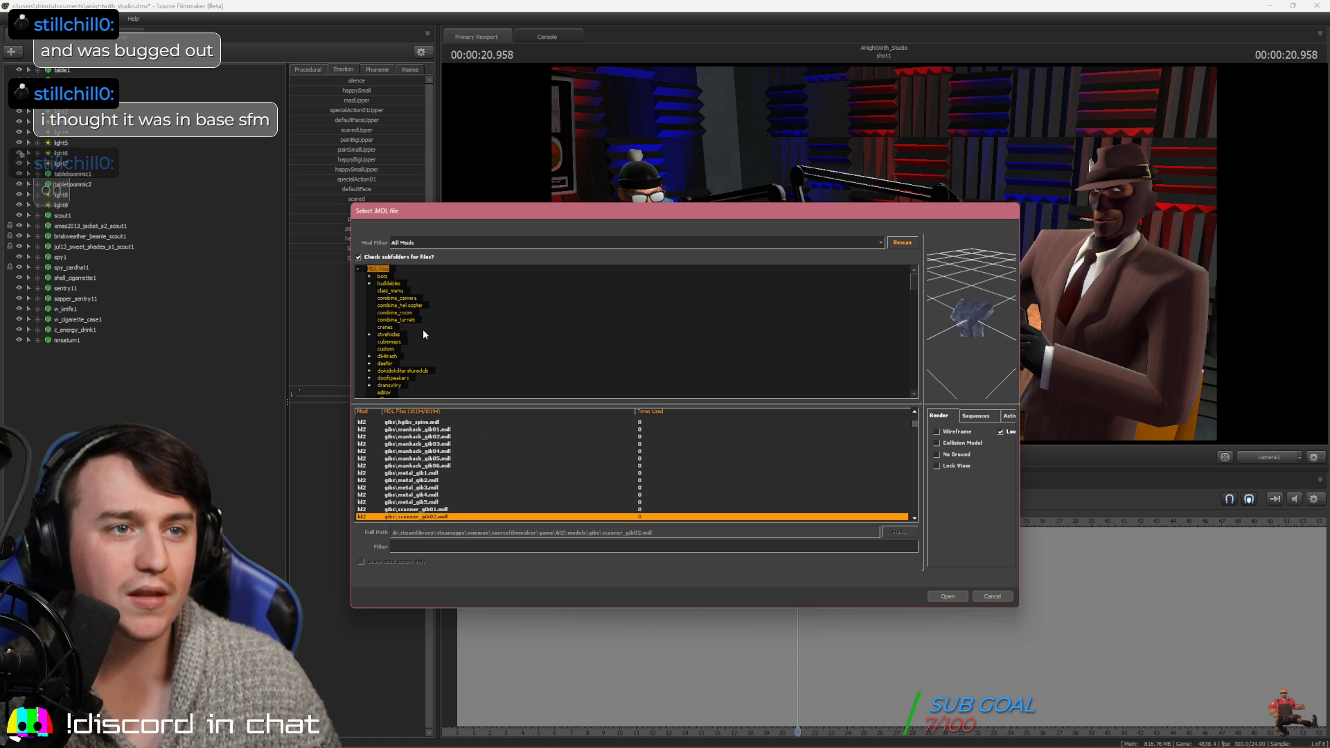
Look through the strider and wood gibs and preview the harvest facade and big pumpkin
{"action": "key", "text": "Down"}
{"action": "key", "text": "Down"}
{"action": "key", "text": "Down"}
{"action": "key", "text": "Down"}
{"action": "key", "text": "Down"}
{"action": "key", "text": "Down"}
{"action": "key", "text": "Down"}
{"action": "key", "text": "Down"}
{"action": "key", "text": "Down"}
{"action": "key", "text": "Down"}
{"action": "key", "text": "Down"}
{"action": "key", "text": "Down"}
{"action": "key", "text": "Down"}
{"action": "key", "text": "Down"}
{"action": "key", "text": "Down"}
{"action": "key", "text": "Down"}
{"action": "key", "text": "Down"}
{"action": "key", "text": "Down"}
{"action": "key", "text": "Down"}
{"action": "key", "text": "Down"}
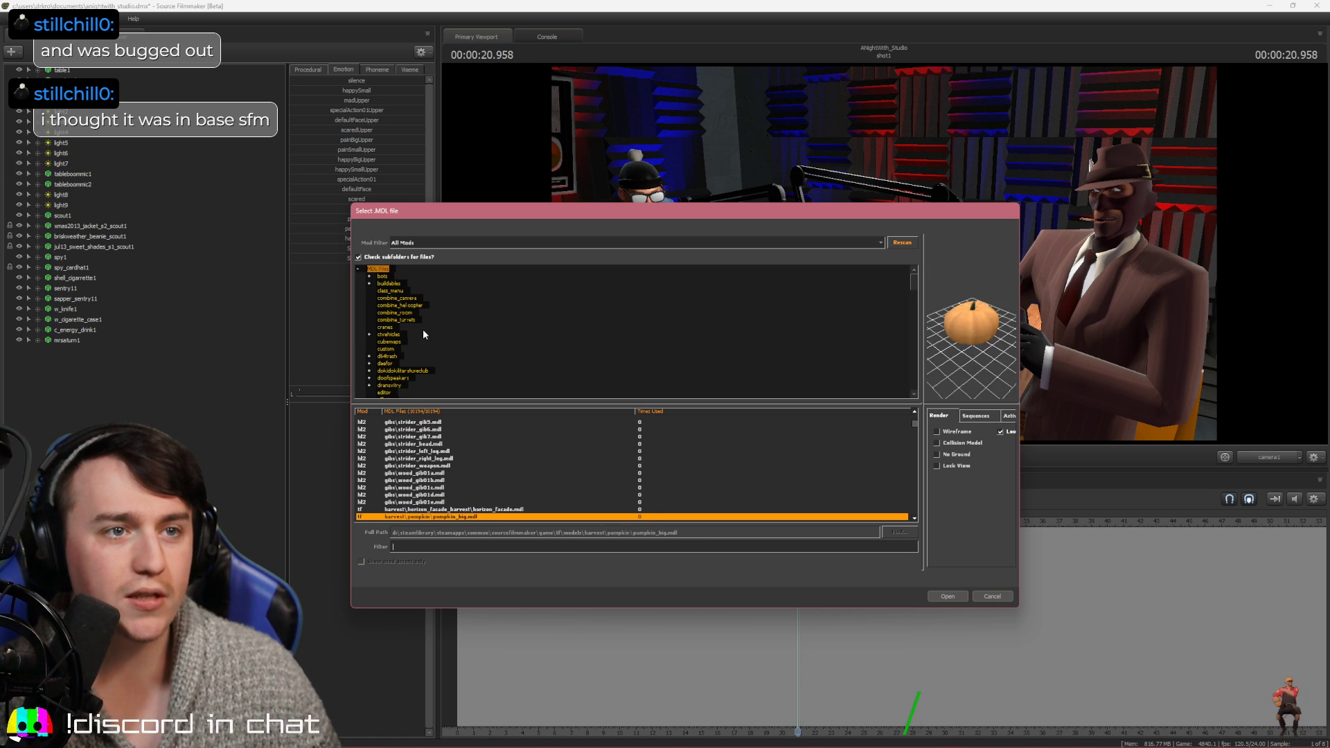
Preview the harvest trees, the charple and corpse models, and the first group01 female citizens in the humans folder
{"action": "key", "text": "Down"}
{"action": "key", "text": "Down"}
{"action": "key", "text": "Down"}
{"action": "key", "text": "Down"}
{"action": "key", "text": "Down"}
{"action": "key", "text": "Down"}
{"action": "key", "text": "Down"}
{"action": "key", "text": "Down"}
{"action": "key", "text": "Down"}
{"action": "key", "text": "Down"}
{"action": "key", "text": "Down"}
{"action": "key", "text": "Down"}
{"action": "key", "text": "Down"}
{"action": "key", "text": "Down"}
{"action": "key", "text": "Down"}
{"action": "key", "text": "Down"}
{"action": "key", "text": "Down"}
{"action": "key", "text": "Down"}
{"action": "key", "text": "Down"}
{"action": "key", "text": "Down"}
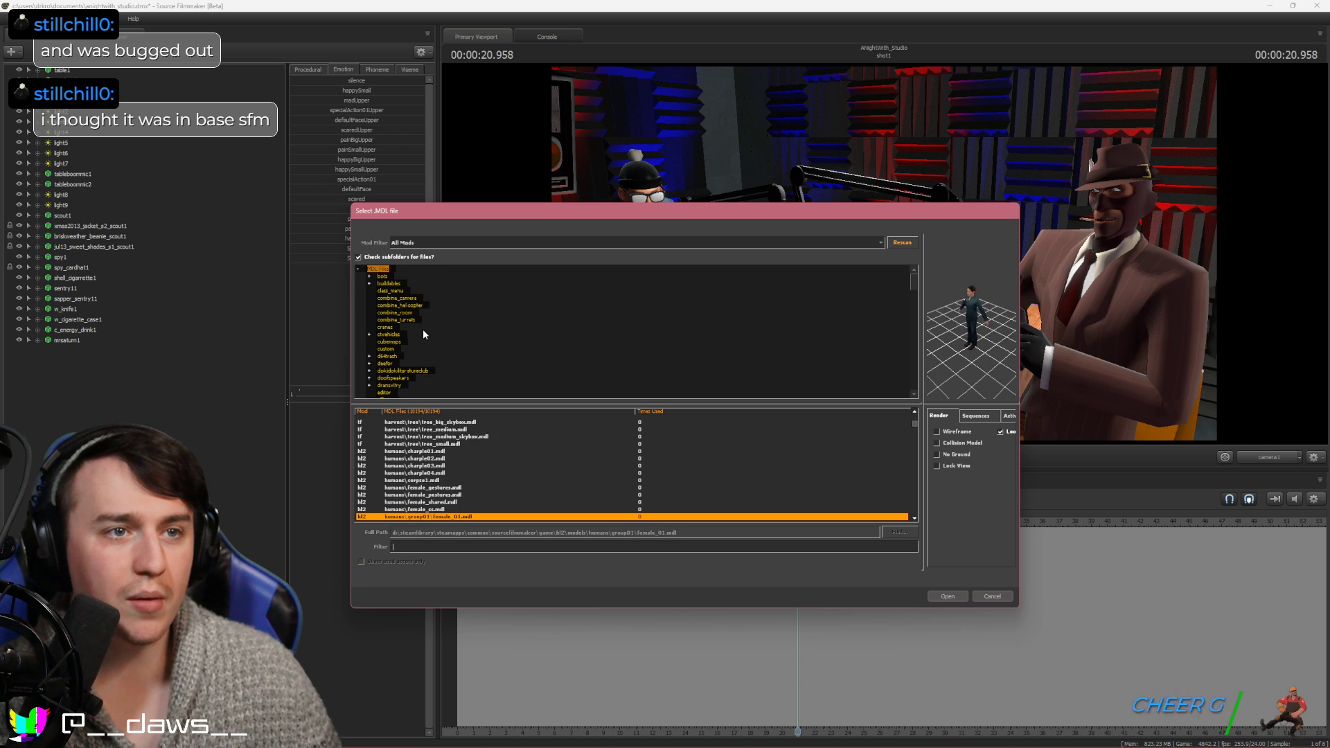
Preview the remaining group01 citizens and the group02 female citizens, up to the first group02 males
{"action": "key", "text": "Down"}
{"action": "key", "text": "Down"}
{"action": "key", "text": "Down"}
{"action": "key", "text": "Down"}
{"action": "key", "text": "Down"}
{"action": "key", "text": "Down"}
{"action": "key", "text": "Down"}
{"action": "key", "text": "Down"}
{"action": "key", "text": "Down"}
{"action": "key", "text": "Down"}
{"action": "key", "text": "Down"}
{"action": "key", "text": "Down"}
{"action": "key", "text": "Down"}
{"action": "key", "text": "Down"}
{"action": "key", "text": "Down"}
{"action": "key", "text": "Down"}
{"action": "key", "text": "Down"}
{"action": "key", "text": "Down"}
{"action": "key", "text": "Down"}
{"action": "key", "text": "Down"}
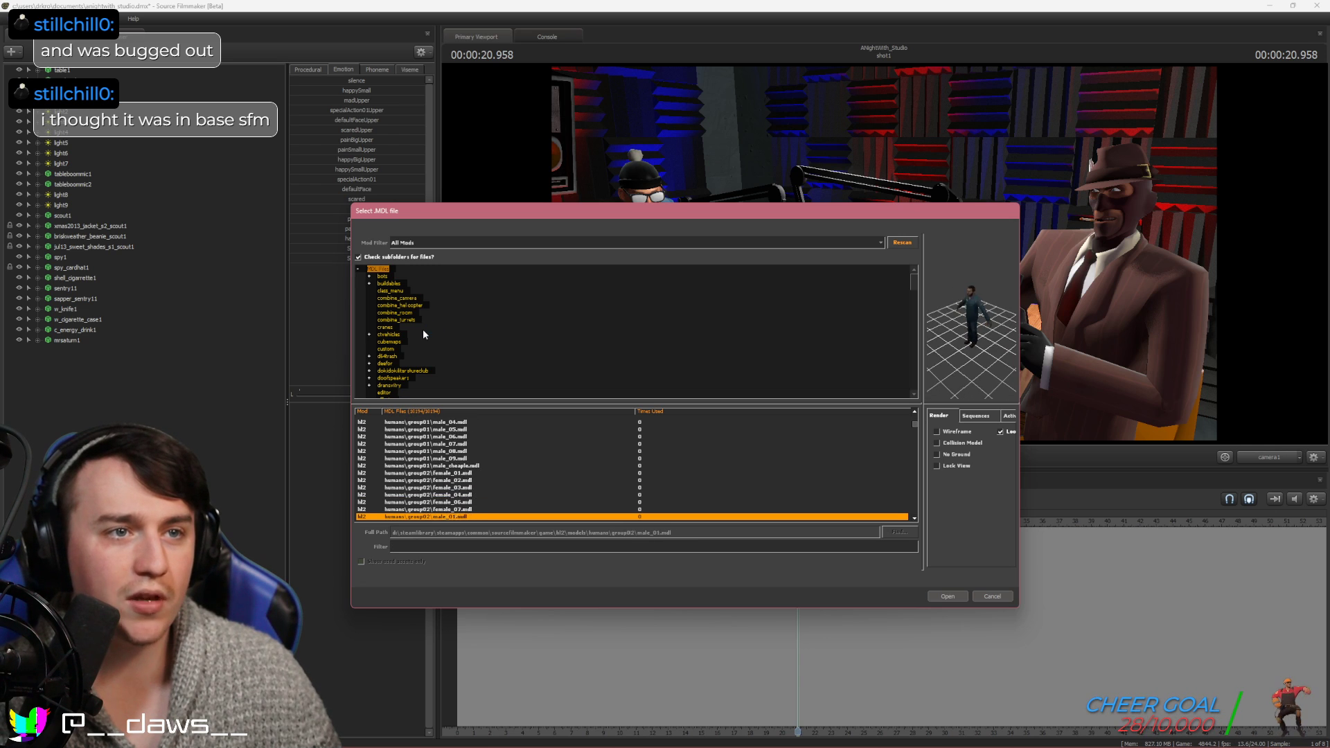
Look through the rest of the humans folder and preview the hybridphysx badwater destruction models up to part5
{"action": "key", "text": "Down"}
{"action": "key", "text": "Down"}
{"action": "key", "text": "Down"}
{"action": "key", "text": "Down"}
{"action": "key", "text": "Down"}
{"action": "key", "text": "Down"}
{"action": "key", "text": "Down"}
{"action": "key", "text": "Down"}
{"action": "key", "text": "Down"}
{"action": "key", "text": "Down"}
{"action": "key", "text": "Down"}
{"action": "key", "text": "Down"}
{"action": "key", "text": "Down"}
{"action": "key", "text": "Down"}
{"action": "key", "text": "Down"}
{"action": "key", "text": "Down"}
{"action": "key", "text": "Down"}
{"action": "key", "text": "Down"}
{"action": "key", "text": "Down"}
{"action": "key", "text": "Down"}
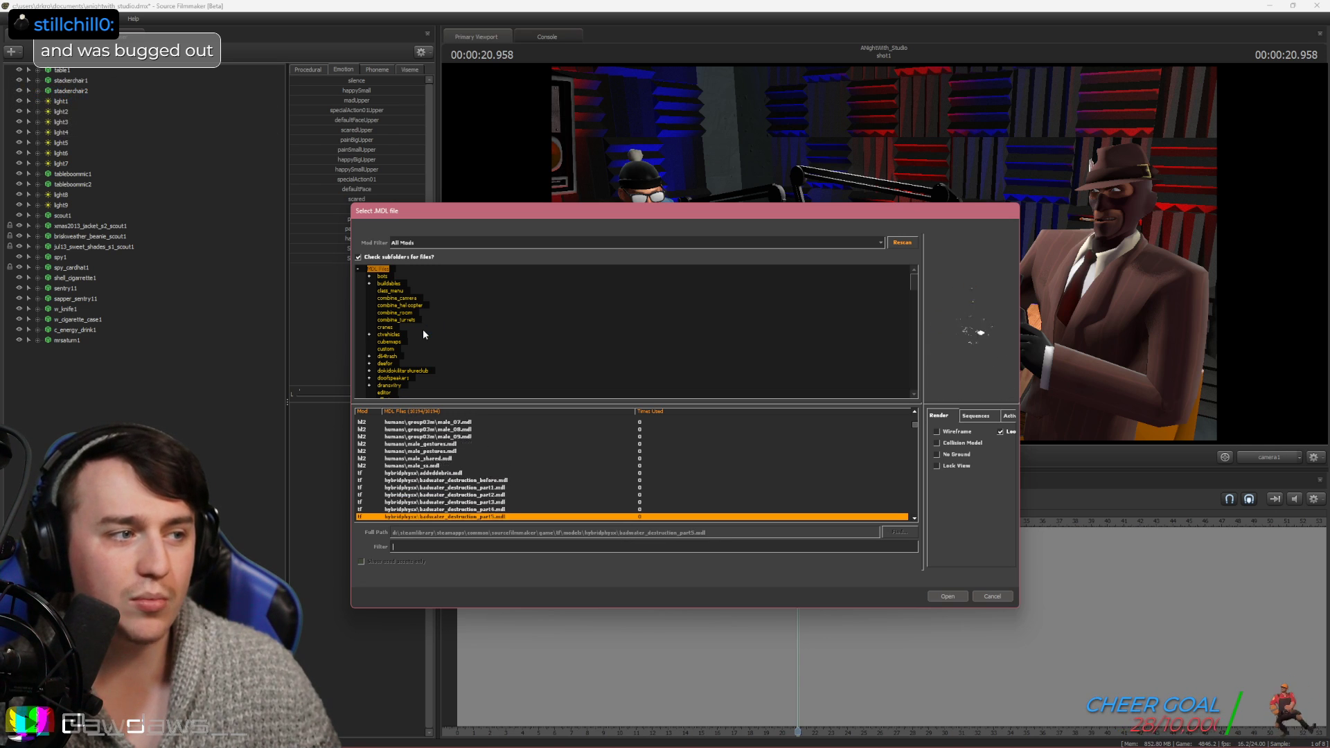
Preview the models following the badwater destruction parts, through the items folder's crate chunks to the large medkit
{"action": "key", "text": "Down"}
{"action": "key", "text": "Down"}
{"action": "key", "text": "Down"}
{"action": "key", "text": "Down"}
{"action": "key", "text": "Down"}
{"action": "key", "text": "Down"}
{"action": "key", "text": "Down"}
{"action": "key", "text": "Down"}
{"action": "key", "text": "Down"}
{"action": "key", "text": "Down"}
{"action": "key", "text": "Down"}
{"action": "key", "text": "Down"}
{"action": "key", "text": "Down"}
{"action": "key", "text": "Down"}
{"action": "key", "text": "Down"}
{"action": "key", "text": "Down"}
{"action": "key", "text": "Down"}
{"action": "key", "text": "Down"}
{"action": "key", "text": "Down"}
{"action": "key", "text": "Down"}
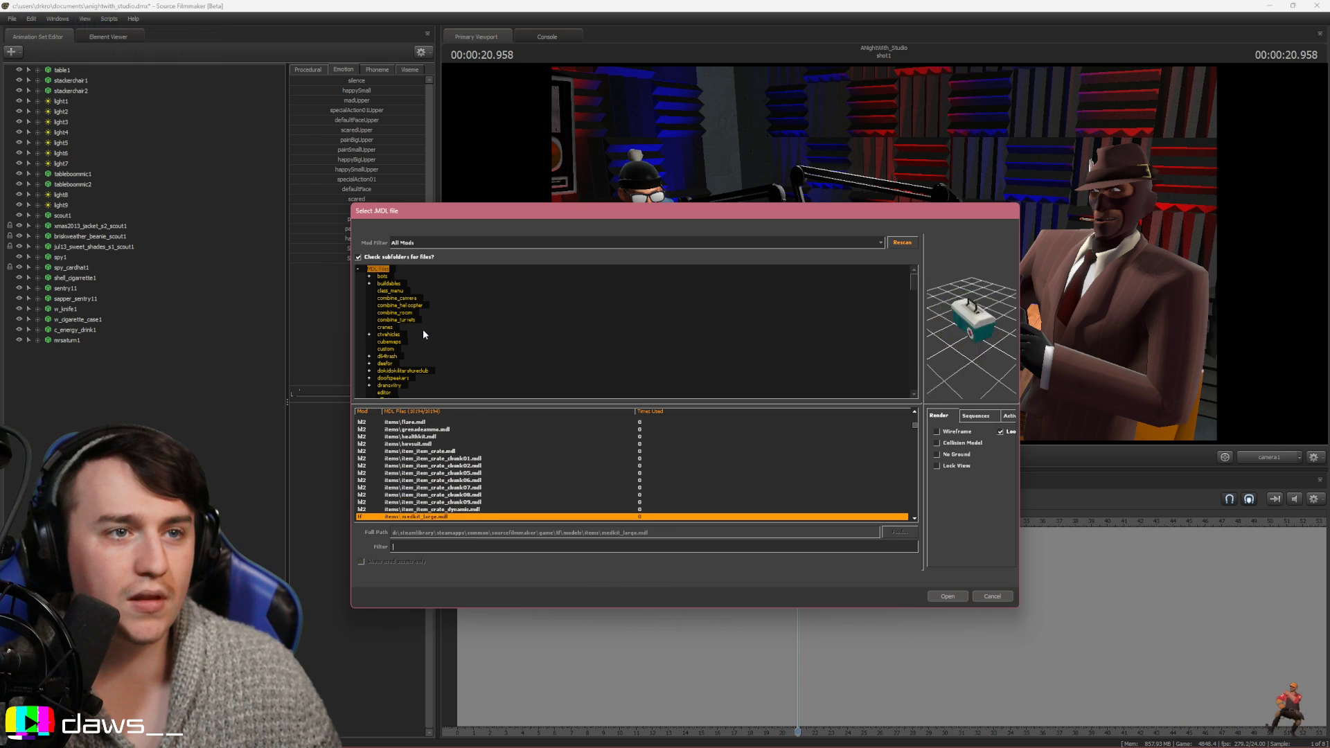
Review the plate and medkit models in the items folder, going back from the steak plate to the large medkit
{"action": "key", "text": "Up"}
{"action": "key", "text": "Up"}
{"action": "key", "text": "Up"}
{"action": "key", "text": "Up"}
{"action": "key", "text": "Up"}
{"action": "key", "text": "Up"}
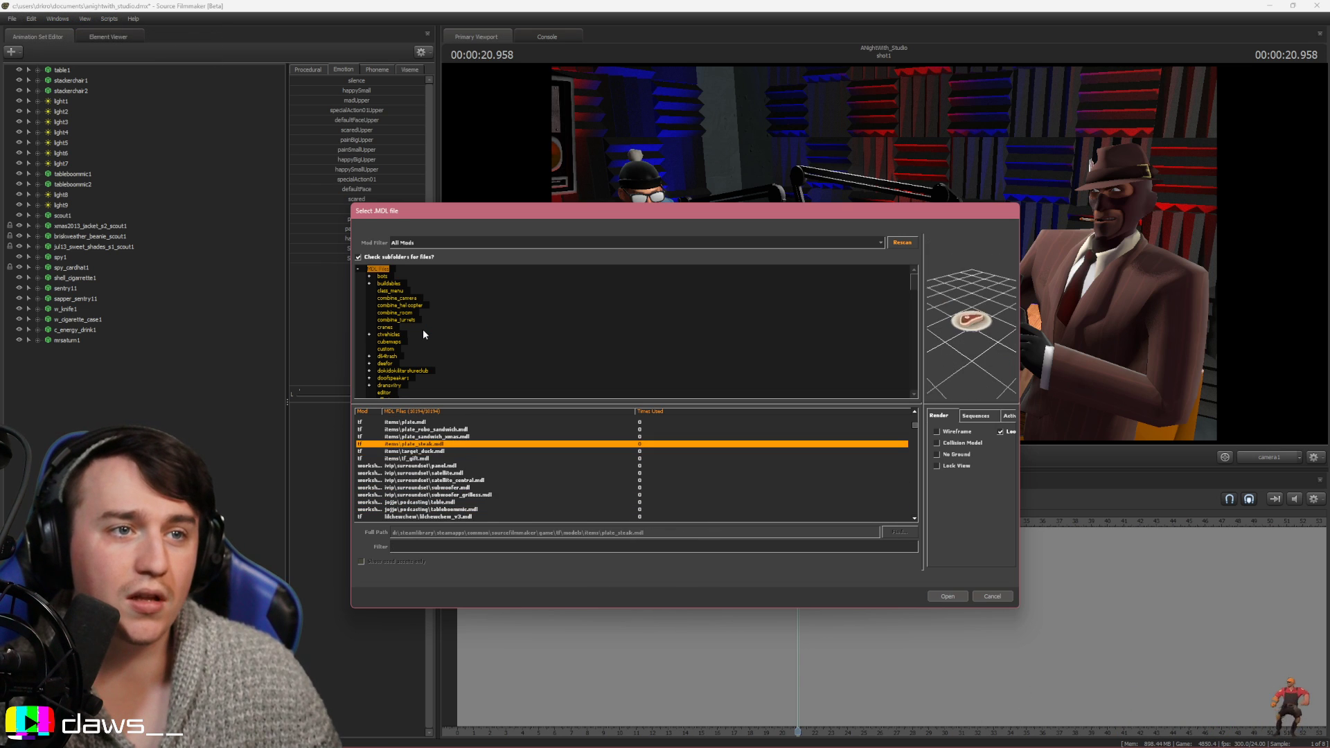
{"action": "key", "text": "Up"}
{"action": "key", "text": "Up"}
{"action": "key", "text": "Up"}
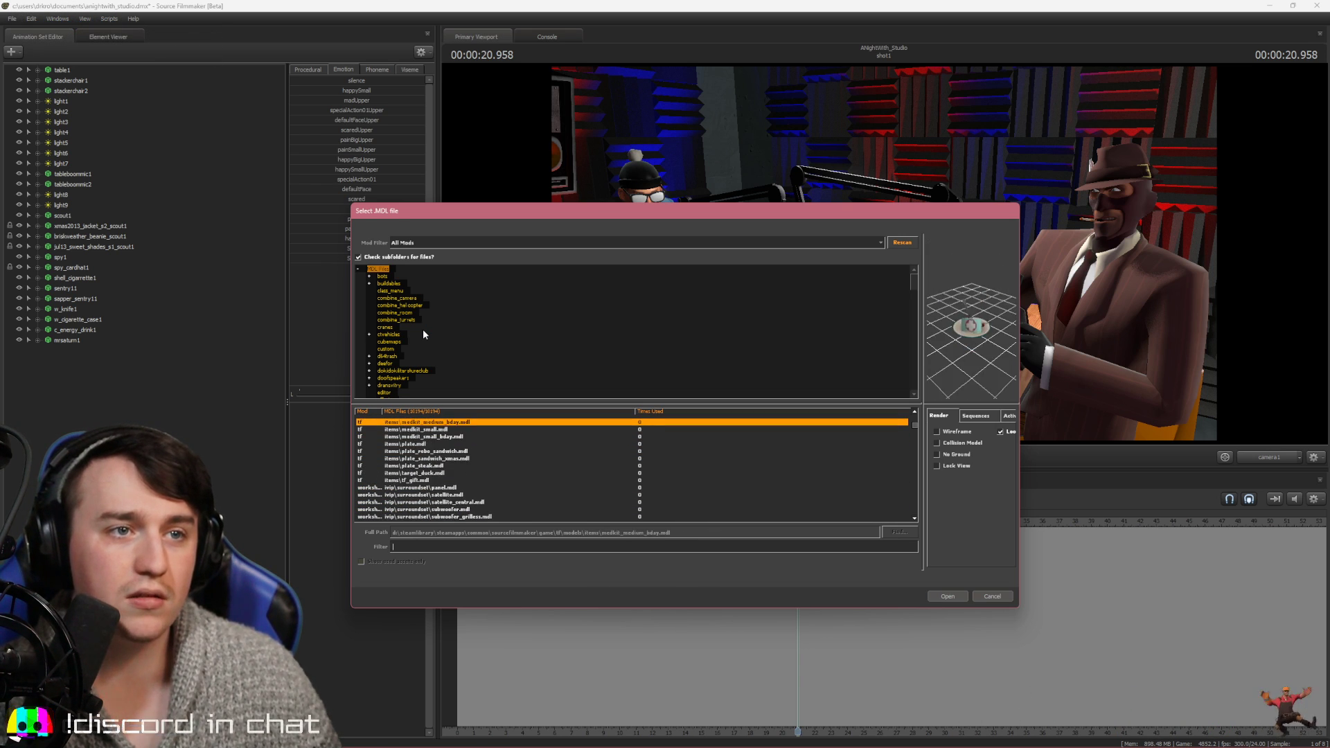
{"action": "key", "text": "Up"}
{"action": "key", "text": "Up"}
{"action": "key", "text": "Up"}
{"action": "key", "text": "Up"}
{"action": "key", "text": "Up"}
{"action": "key", "text": "Up"}
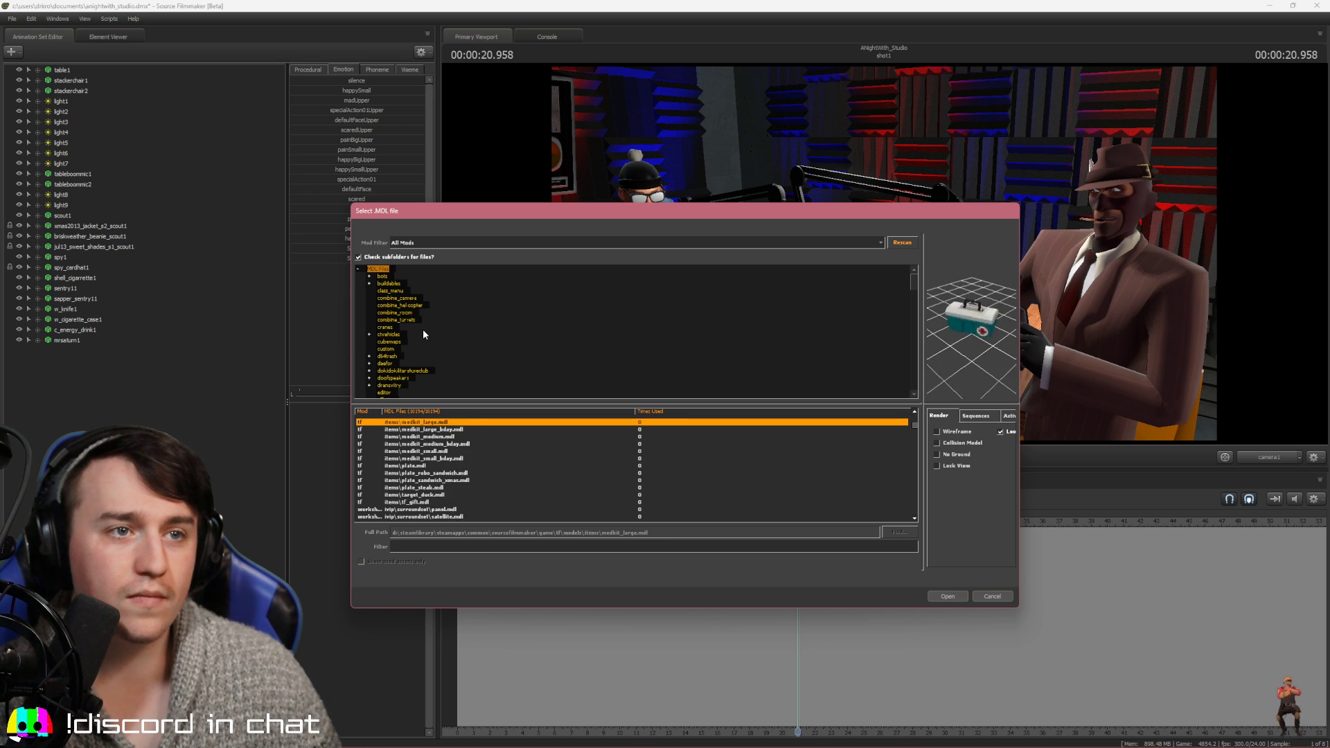
Preview the item crate models in the items folder, including item_item_crate_chunk02
{"action": "key", "text": "Down"}
{"action": "key", "text": "Down"}
{"action": "key", "text": "Down"}
{"action": "key", "text": "Down"}
{"action": "key", "text": "Down"}
{"action": "key", "text": "Down"}
{"action": "key", "text": "Down"}
{"action": "key", "text": "Down"}
{"action": "key", "text": "Down"}
{"action": "key", "text": "Down"}
{"action": "key", "text": "Down"}
{"action": "key", "text": "Down"}
{"action": "key", "text": "Down"}
{"action": "key", "text": "Down"}
{"action": "key", "text": "Down"}
{"action": "key", "text": "Down"}
{"action": "key", "text": "Down"}
{"action": "key", "text": "Down"}
{"action": "key", "text": "Down"}
{"action": "key", "text": "Down"}
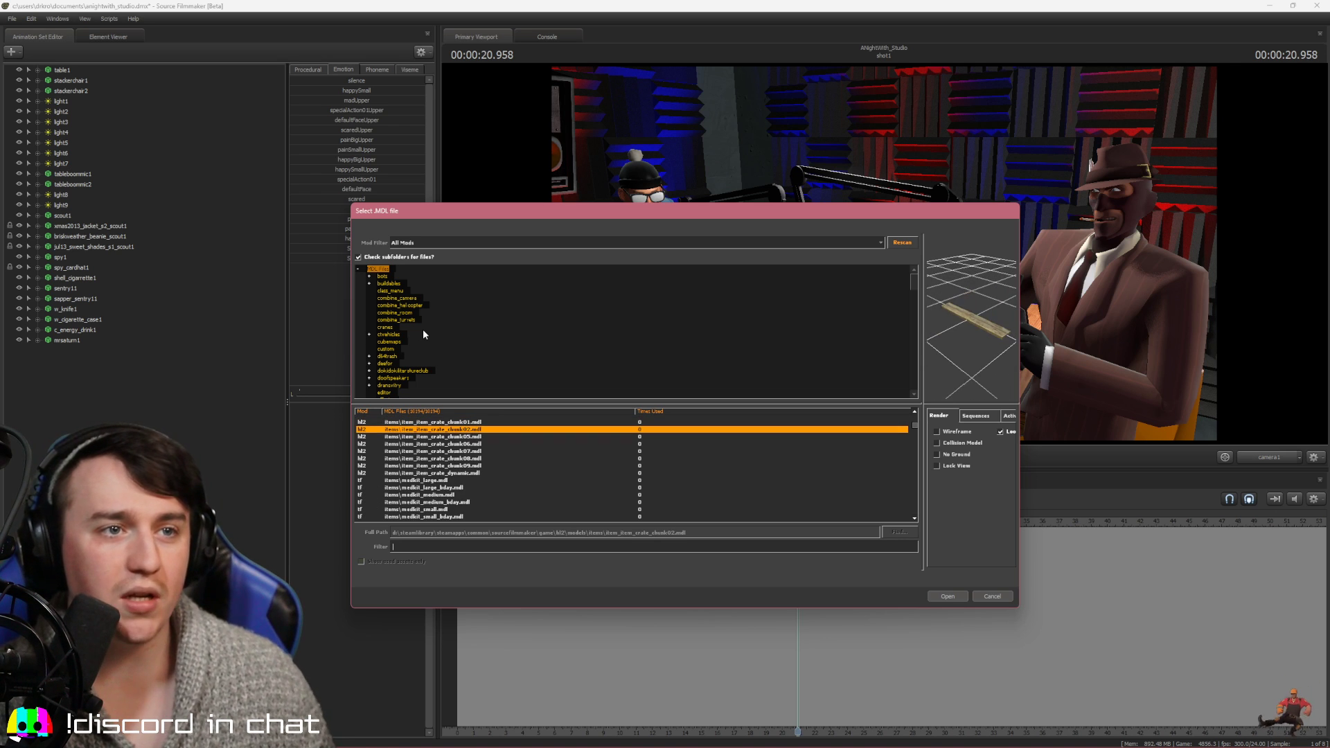
Look through the remaining items and the workshop tech, hangar bedroom and modern seat models up to the basic modern book shelf
{"action": "key", "text": "Down"}
{"action": "key", "text": "Down"}
{"action": "key", "text": "Down"}
{"action": "key", "text": "Down"}
{"action": "key", "text": "Down"}
{"action": "key", "text": "Down"}
{"action": "key", "text": "Down"}
{"action": "key", "text": "Down"}
{"action": "key", "text": "Down"}
{"action": "key", "text": "Down"}
{"action": "key", "text": "Down"}
{"action": "key", "text": "Down"}
{"action": "key", "text": "Down"}
{"action": "key", "text": "Down"}
{"action": "key", "text": "Down"}
{"action": "key", "text": "Down"}
{"action": "key", "text": "Down"}
{"action": "key", "text": "Down"}
{"action": "key", "text": "Down"}
{"action": "key", "text": "Down"}
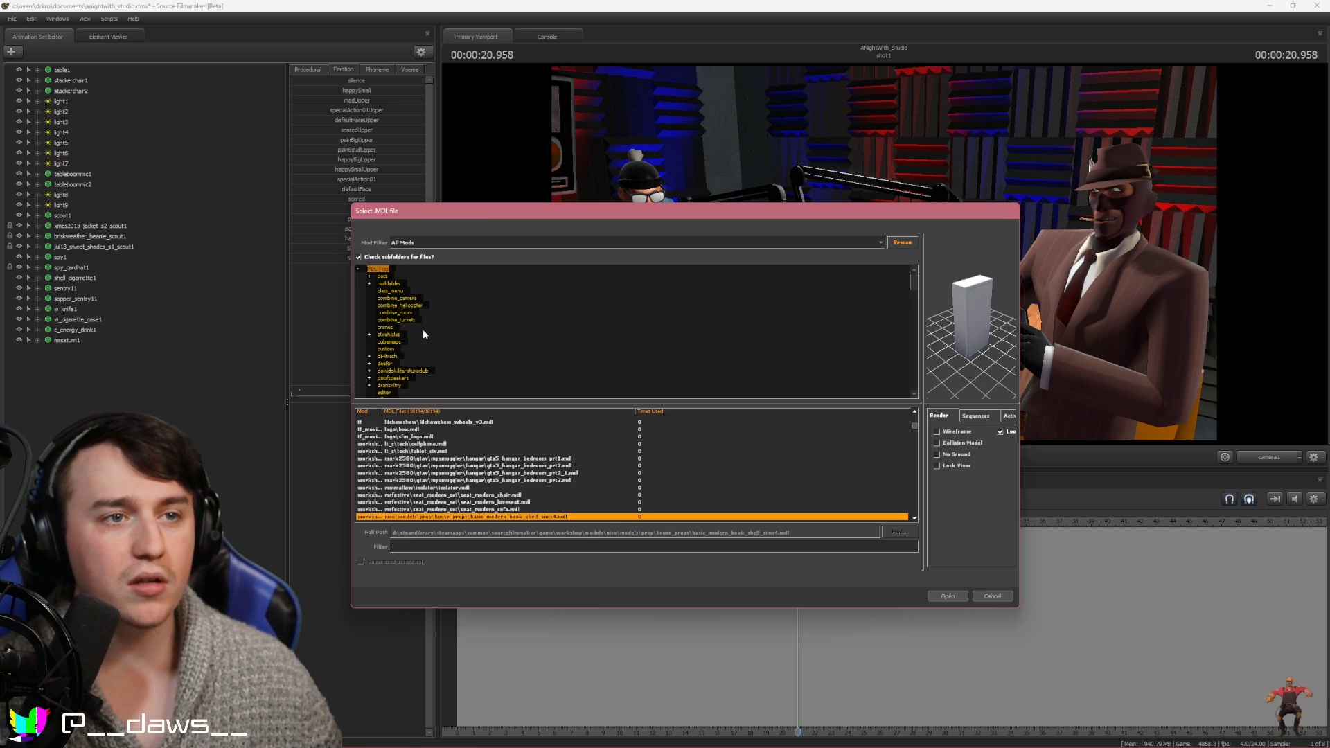
Preview the models after the book shelf, through the perftest grass tufts and loader to the first rockground models
{"action": "key", "text": "Down"}
{"action": "key", "text": "Down"}
{"action": "key", "text": "Down"}
{"action": "key", "text": "Down"}
{"action": "key", "text": "Down"}
{"action": "key", "text": "Down"}
{"action": "key", "text": "Down"}
{"action": "key", "text": "Down"}
{"action": "key", "text": "Down"}
{"action": "key", "text": "Down"}
{"action": "key", "text": "Down"}
{"action": "key", "text": "Down"}
{"action": "key", "text": "Down"}
{"action": "key", "text": "Down"}
{"action": "key", "text": "Down"}
{"action": "key", "text": "Down"}
{"action": "key", "text": "Down"}
{"action": "key", "text": "Down"}
{"action": "key", "text": "Down"}
{"action": "key", "text": "Down"}
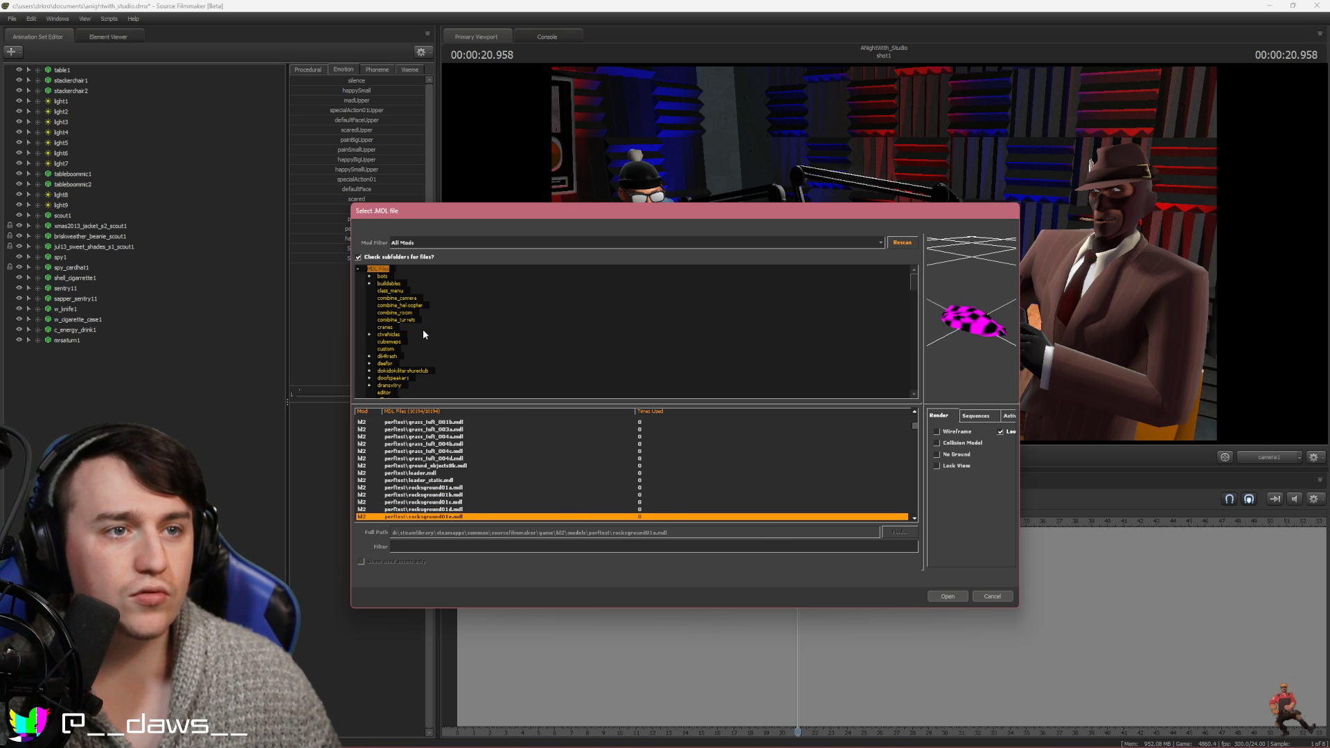
Review the powerup pickups and first player models, going back from the demo animations to the perftest rockground models
{"action": "key", "text": "Up"}
{"action": "key", "text": "Up"}
{"action": "key", "text": "Up"}
{"action": "key", "text": "Up"}
{"action": "key", "text": "Up"}
{"action": "key", "text": "Up"}
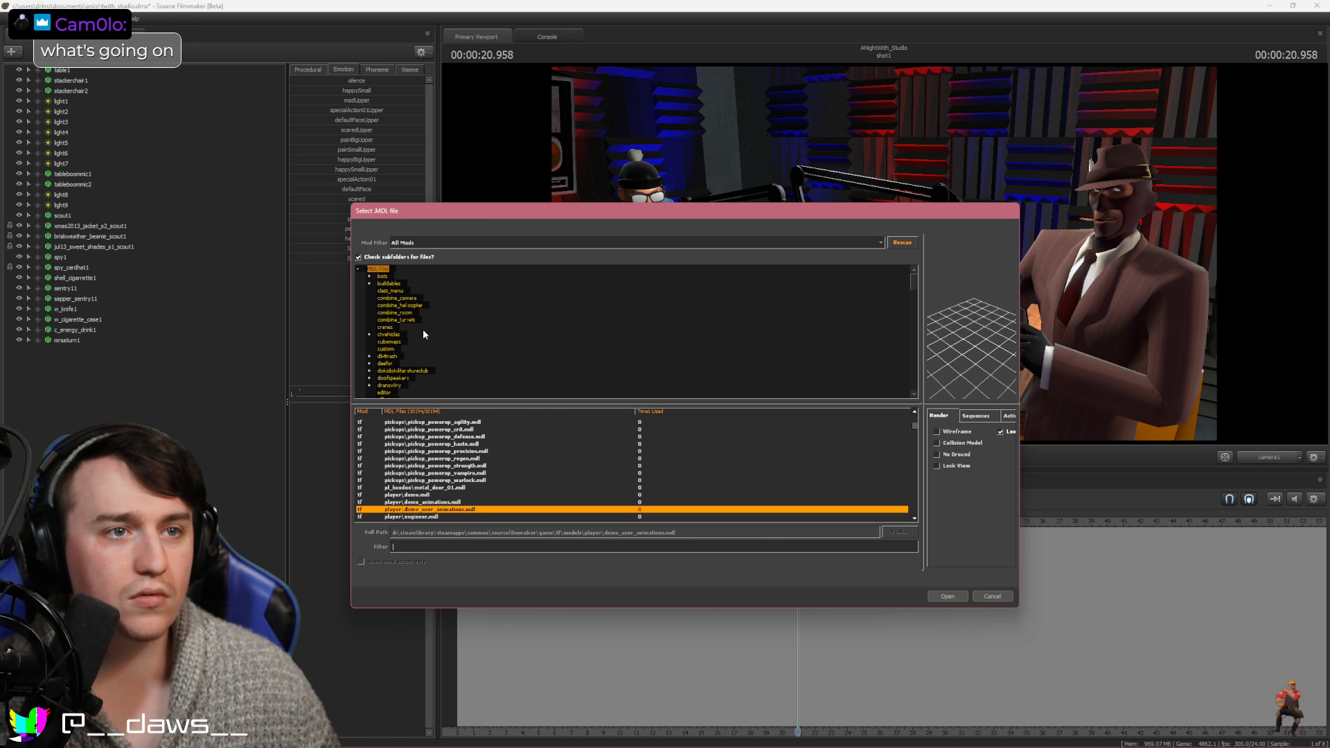
{"action": "key", "text": "Up"}
{"action": "key", "text": "Up"}
{"action": "key", "text": "Up"}
{"action": "key", "text": "Up"}
{"action": "key", "text": "Up"}
{"action": "key", "text": "Up"}
{"action": "key", "text": "Up"}
{"action": "key", "text": "Up"}
{"action": "key", "text": "Up"}
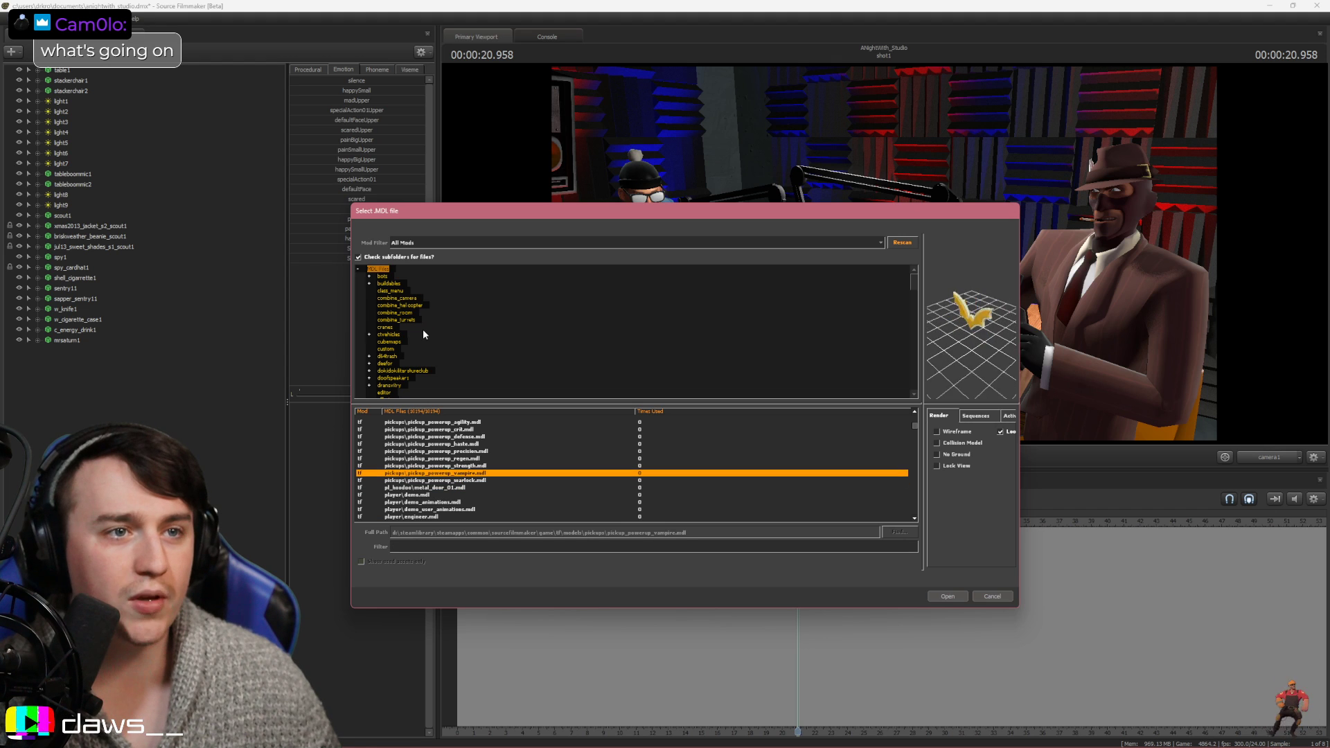
{"action": "key", "text": "Up"}
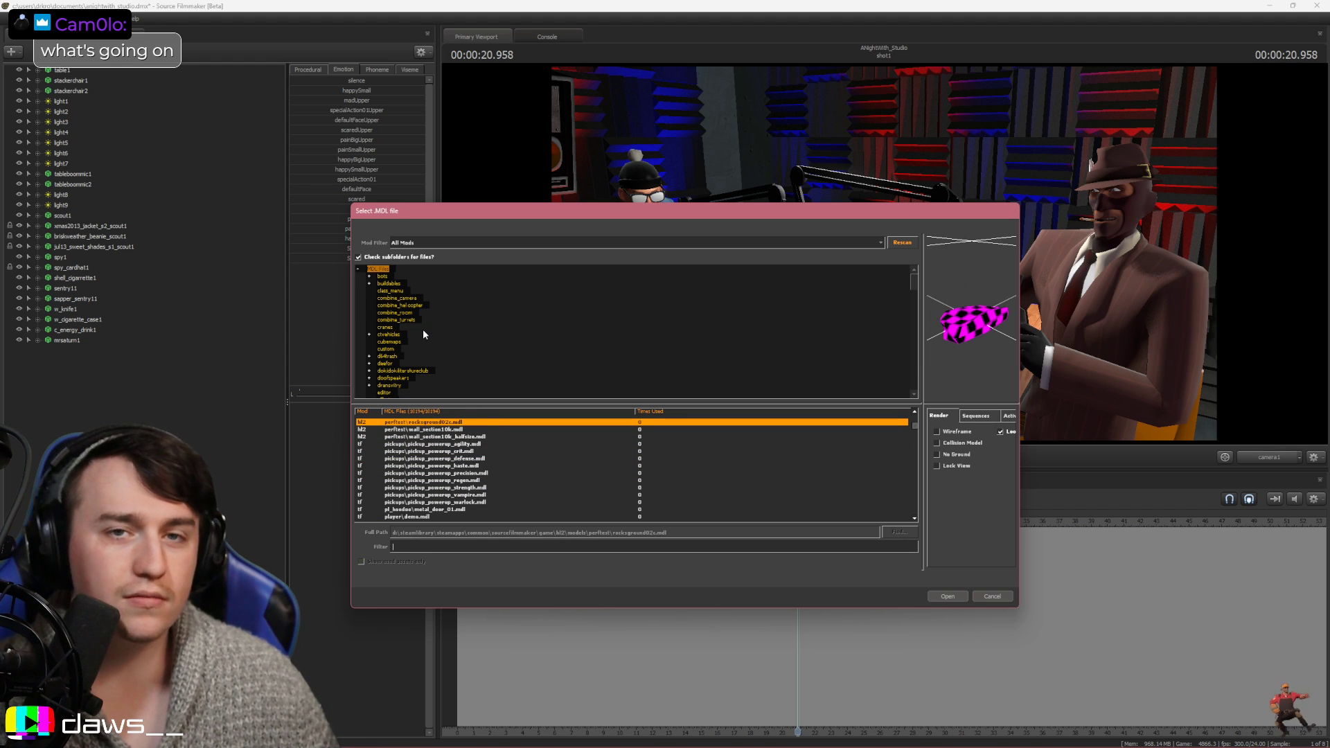
{"action": "key", "text": "Up"}
{"action": "key", "text": "Up"}
{"action": "key", "text": "Up"}
{"action": "key", "text": "Up"}
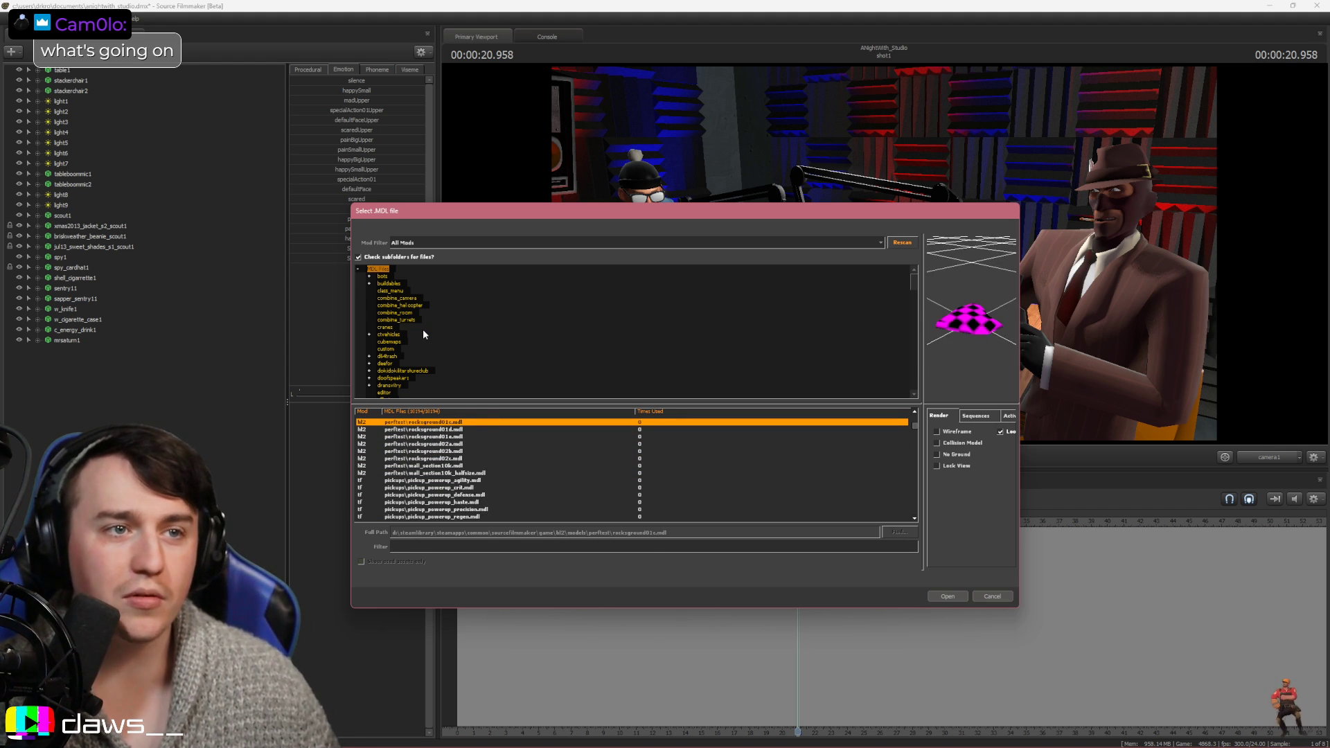
Preview the demo and engineer player models and their gibs up to engineergib006
{"action": "key", "text": "Down"}
{"action": "key", "text": "Down"}
{"action": "key", "text": "Down"}
{"action": "key", "text": "Down"}
{"action": "key", "text": "Down"}
{"action": "key", "text": "Down"}
{"action": "key", "text": "Down"}
{"action": "key", "text": "Down"}
{"action": "key", "text": "Down"}
{"action": "key", "text": "Down"}
{"action": "key", "text": "Down"}
{"action": "key", "text": "Down"}
{"action": "key", "text": "Down"}
{"action": "key", "text": "Down"}
{"action": "key", "text": "Down"}
{"action": "key", "text": "Down"}
{"action": "key", "text": "Down"}
{"action": "key", "text": "Down"}
{"action": "key", "text": "Down"}
{"action": "key", "text": "Down"}
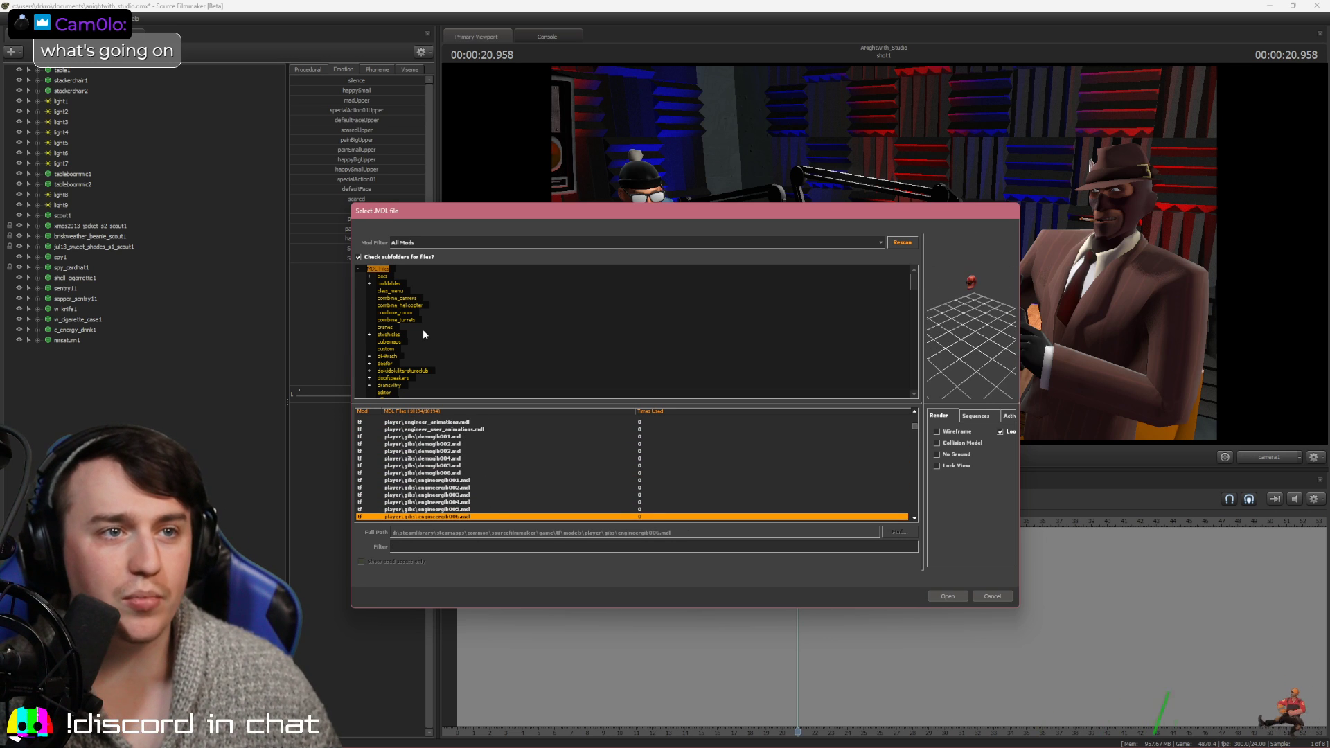
Preview the miscellaneous player gibs, including the duck, fish, gears, springs, teeth and tire, up to the first heavy gib
{"action": "key", "text": "Down"}
{"action": "key", "text": "Down"}
{"action": "key", "text": "Down"}
{"action": "key", "text": "Down"}
{"action": "key", "text": "Down"}
{"action": "key", "text": "Down"}
{"action": "key", "text": "Down"}
{"action": "key", "text": "Down"}
{"action": "key", "text": "Down"}
{"action": "key", "text": "Down"}
{"action": "key", "text": "Down"}
{"action": "key", "text": "Down"}
{"action": "key", "text": "Down"}
{"action": "key", "text": "Down"}
{"action": "key", "text": "Down"}
{"action": "key", "text": "Down"}
{"action": "key", "text": "Down"}
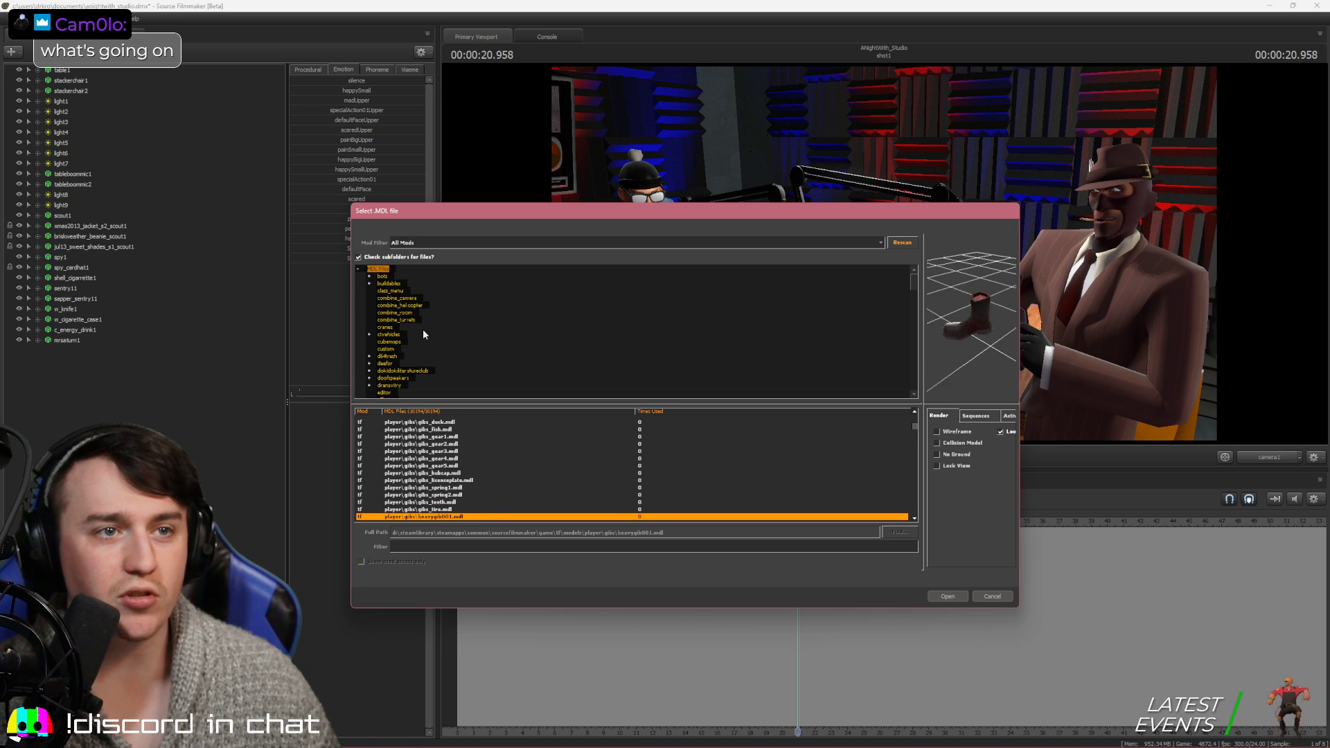
Preview the remaining heavy gibs and the medic gibs up to medicgib003
{"action": "key", "text": "Down"}
{"action": "key", "text": "Down"}
{"action": "key", "text": "Down"}
{"action": "key", "text": "Down"}
{"action": "key", "text": "Down"}
{"action": "key", "text": "Down"}
{"action": "key", "text": "Down"}
{"action": "key", "text": "Down"}
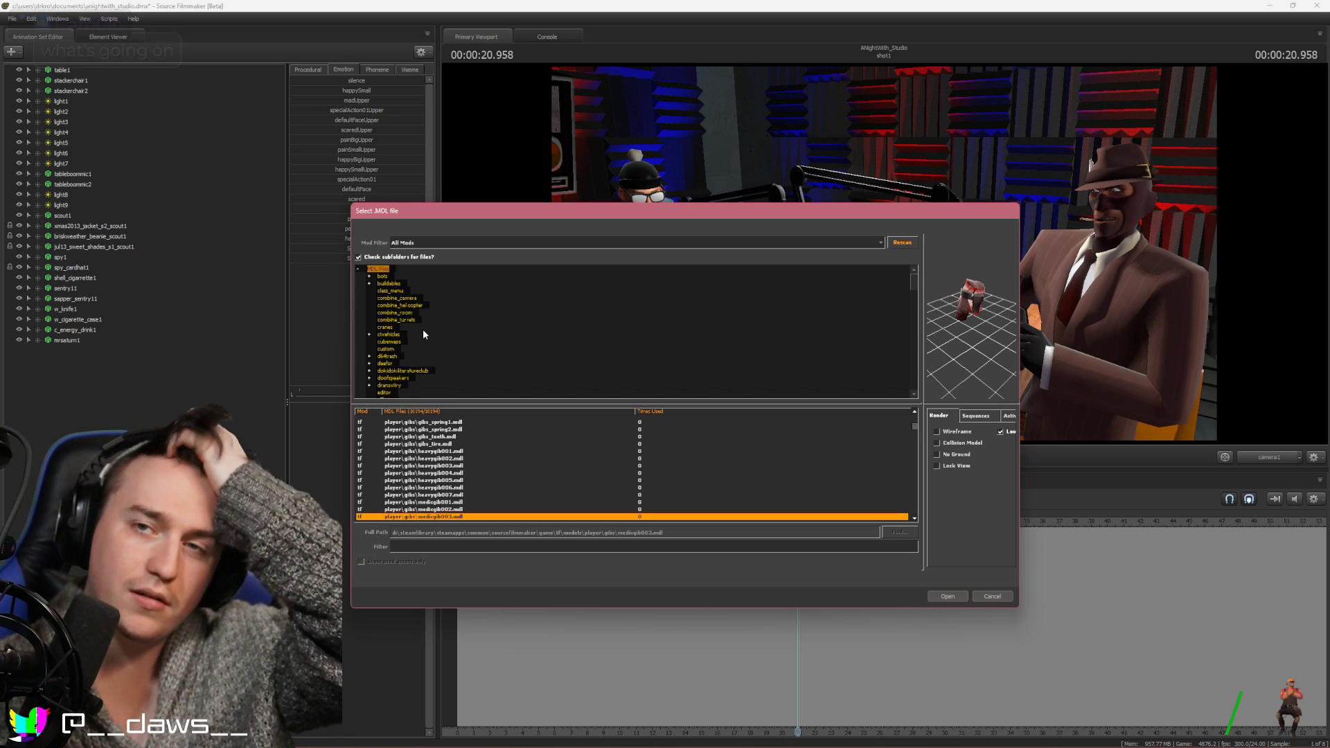
Preview the remaining medic gibs and the first pyro gibs up to pyrogib002
{"action": "key", "text": "Down"}
{"action": "key", "text": "Down"}
{"action": "key", "text": "Down"}
{"action": "key", "text": "Down"}
{"action": "key", "text": "Down"}
{"action": "key", "text": "Down"}
{"action": "key", "text": "Down"}
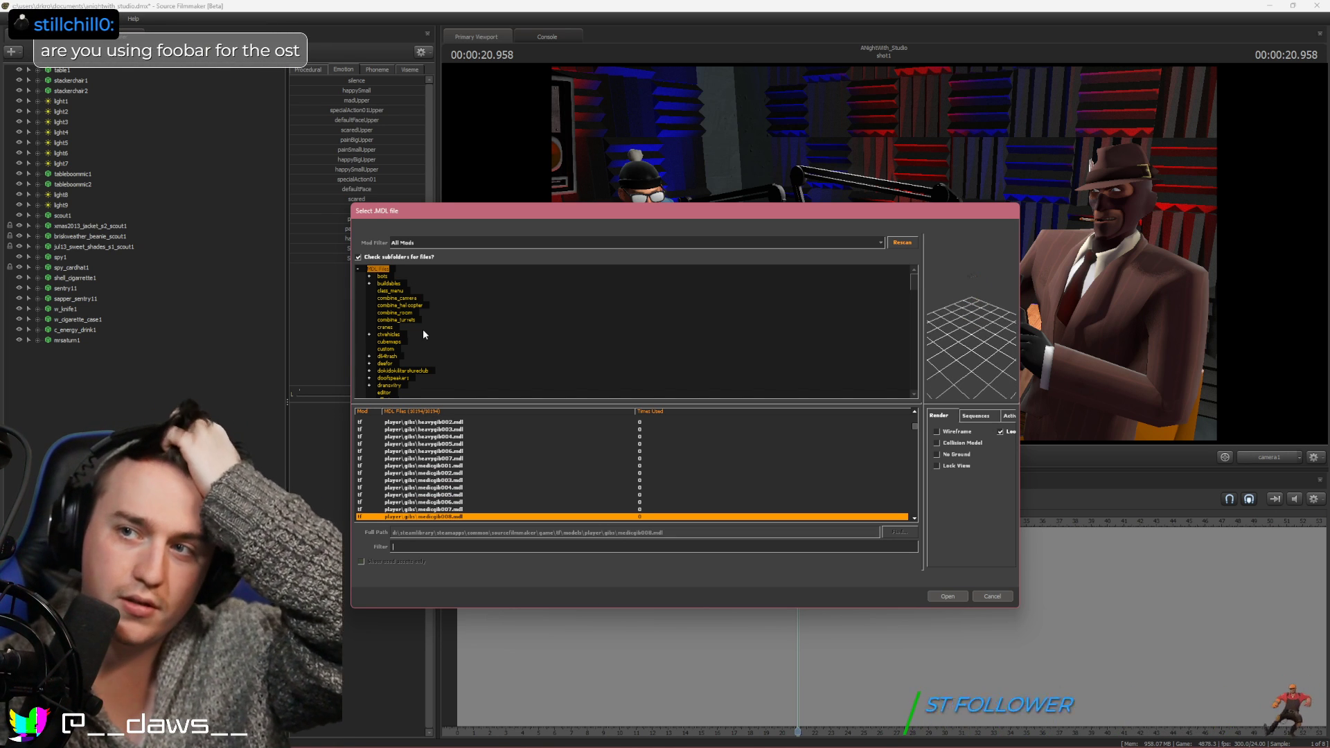
{"action": "key", "text": "Down"}
{"action": "key", "text": "Down"}
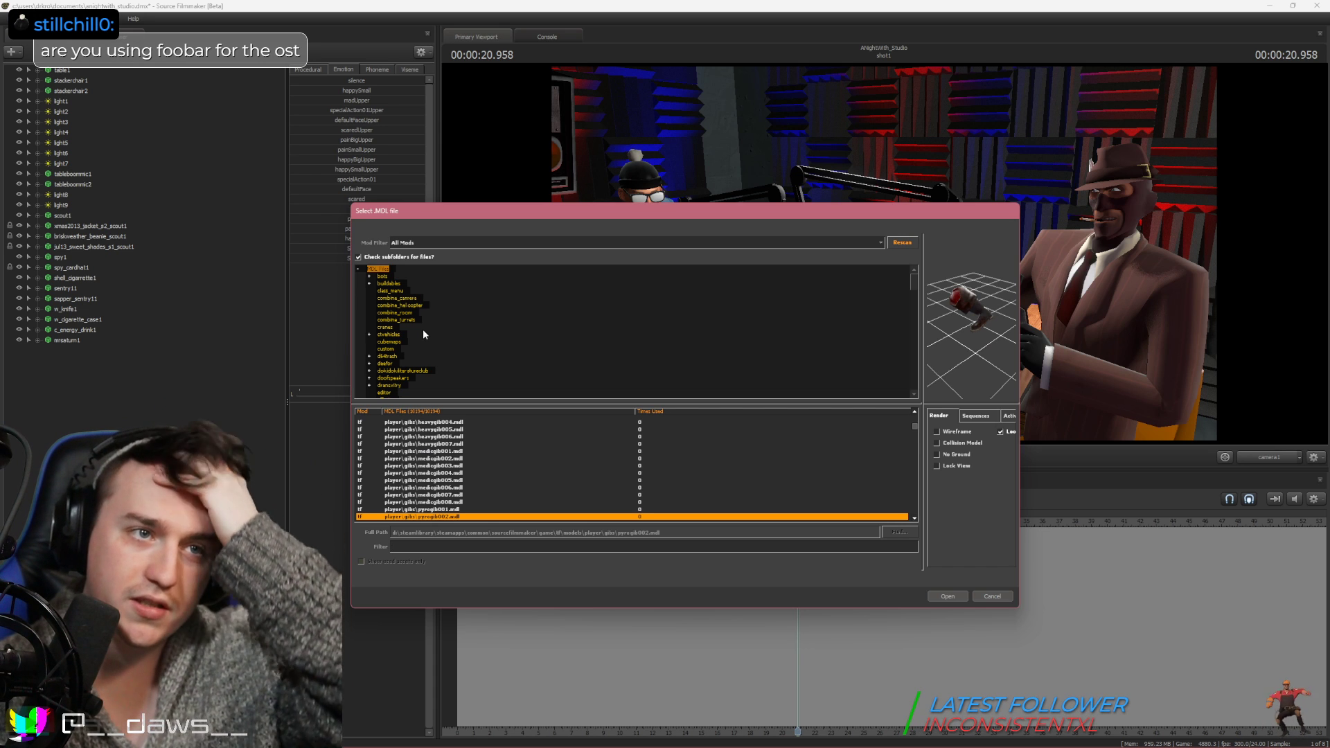
Preview the remaining pyro gibs, the random organ and the scout gibs up to scoutgib004
{"action": "key", "text": "Down"}
{"action": "key", "text": "Down"}
{"action": "key", "text": "Down"}
{"action": "key", "text": "Down"}
{"action": "key", "text": "Down"}
{"action": "key", "text": "Down"}
{"action": "key", "text": "Down"}
{"action": "key", "text": "Down"}
{"action": "key", "text": "Down"}
{"action": "key", "text": "Down"}
{"action": "key", "text": "Down"}
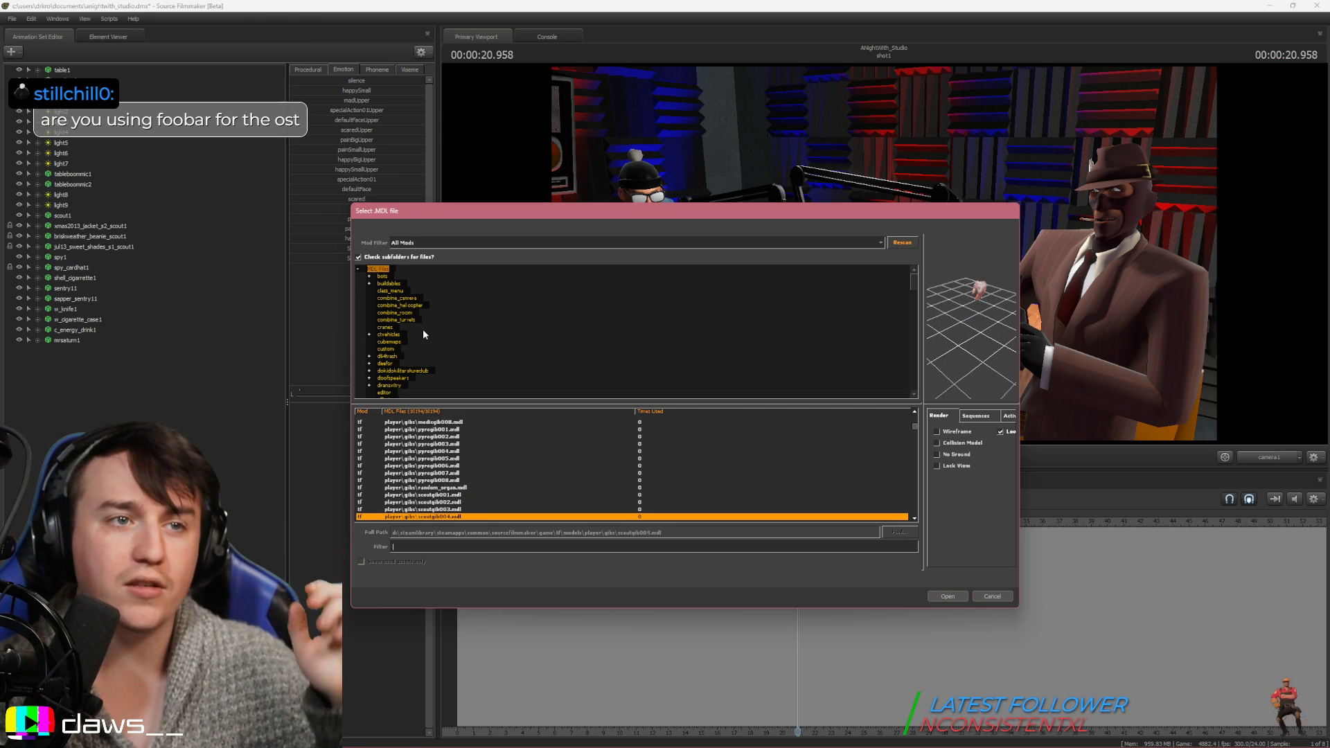
Preview the remaining scout gibs and the sniper gibs up to snipergib006
{"action": "key", "text": "Down"}
{"action": "key", "text": "Down"}
{"action": "key", "text": "Down"}
{"action": "key", "text": "Down"}
{"action": "key", "text": "Down"}
{"action": "key", "text": "Down"}
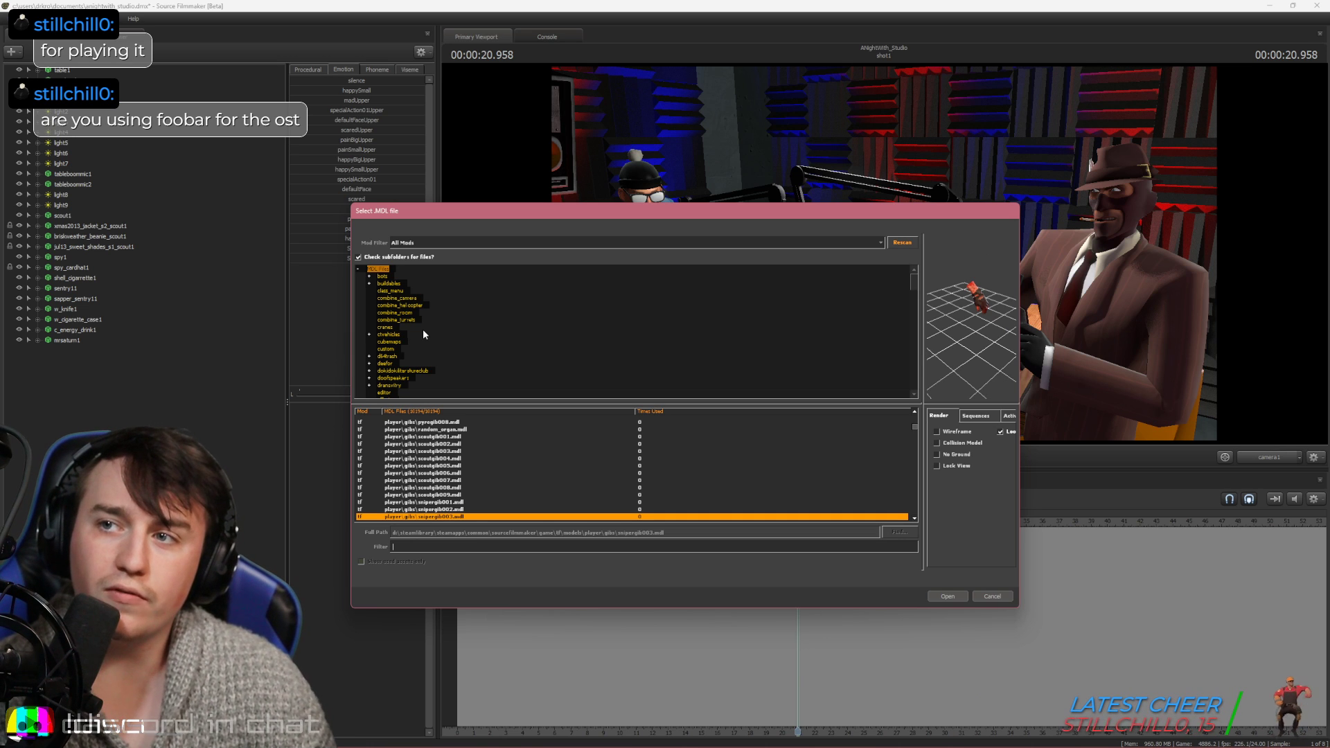
{"action": "key", "text": "Down"}
{"action": "key", "text": "Down"}
{"action": "key", "text": "Down"}
{"action": "key", "text": "Down"}
{"action": "key", "text": "Down"}
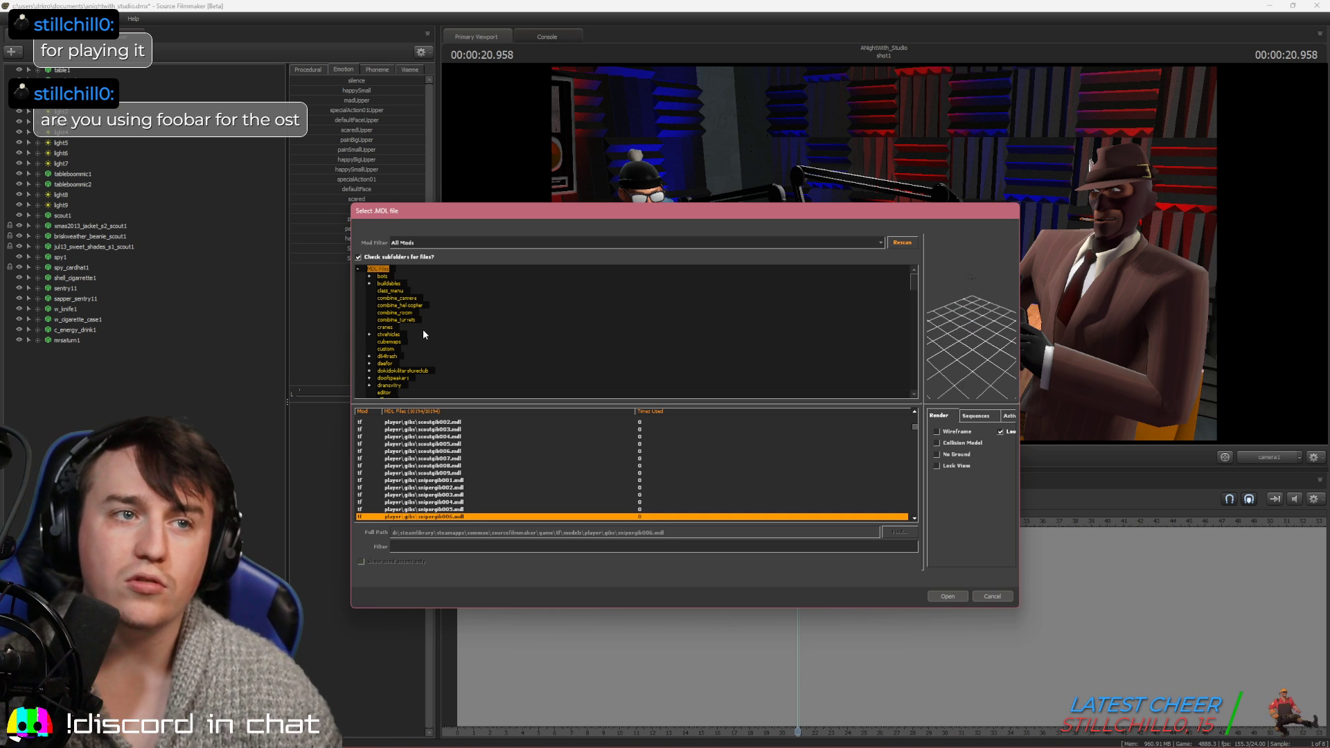
Preview the last sniper gibs and all the soldier gibs, up to spygib001
{"action": "key", "text": "Down"}
{"action": "key", "text": "Down"}
{"action": "key", "text": "Down"}
{"action": "key", "text": "Down"}
{"action": "key", "text": "Down"}
{"action": "key", "text": "Down"}
{"action": "key", "text": "Down"}
{"action": "key", "text": "Down"}
{"action": "key", "text": "Down"}
{"action": "key", "text": "Down"}
{"action": "key", "text": "Down"}
{"action": "key", "text": "Down"}
{"action": "key", "text": "Down"}
{"action": "key", "text": "Down"}
{"action": "key", "text": "Down"}
{"action": "key", "text": "Down"}
{"action": "key", "text": "Down"}
{"action": "key", "text": "Down"}
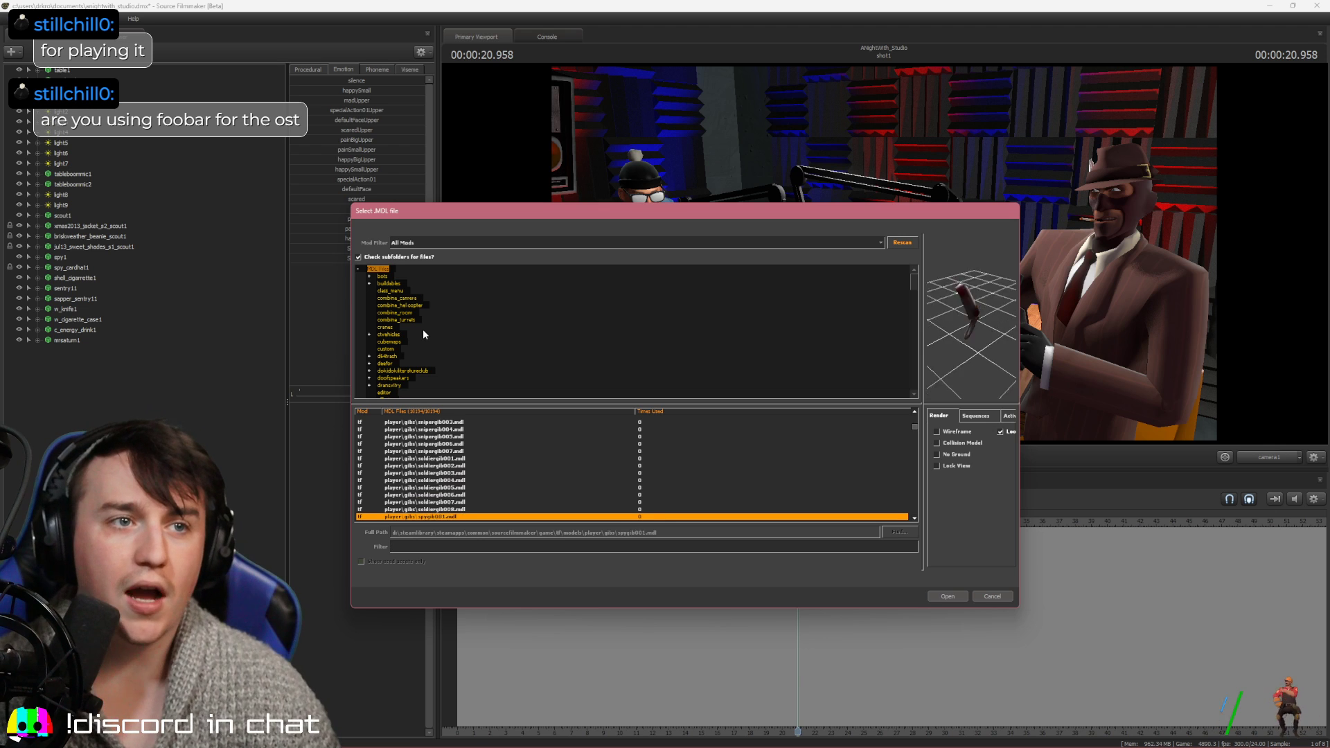
Preview the remaining spy gibs and the first all-class items, including the badges and oculus models, up to all_class_oculus_scout
{"action": "key", "text": "Down"}
{"action": "key", "text": "Down"}
{"action": "key", "text": "Down"}
{"action": "key", "text": "Down"}
{"action": "key", "text": "Down"}
{"action": "key", "text": "Down"}
{"action": "key", "text": "Down"}
{"action": "key", "text": "Down"}
{"action": "key", "text": "Down"}
{"action": "key", "text": "Down"}
{"action": "key", "text": "Down"}
{"action": "key", "text": "Down"}
{"action": "key", "text": "Down"}
{"action": "key", "text": "Down"}
{"action": "key", "text": "Down"}
{"action": "key", "text": "Down"}
{"action": "key", "text": "Down"}
{"action": "key", "text": "Down"}
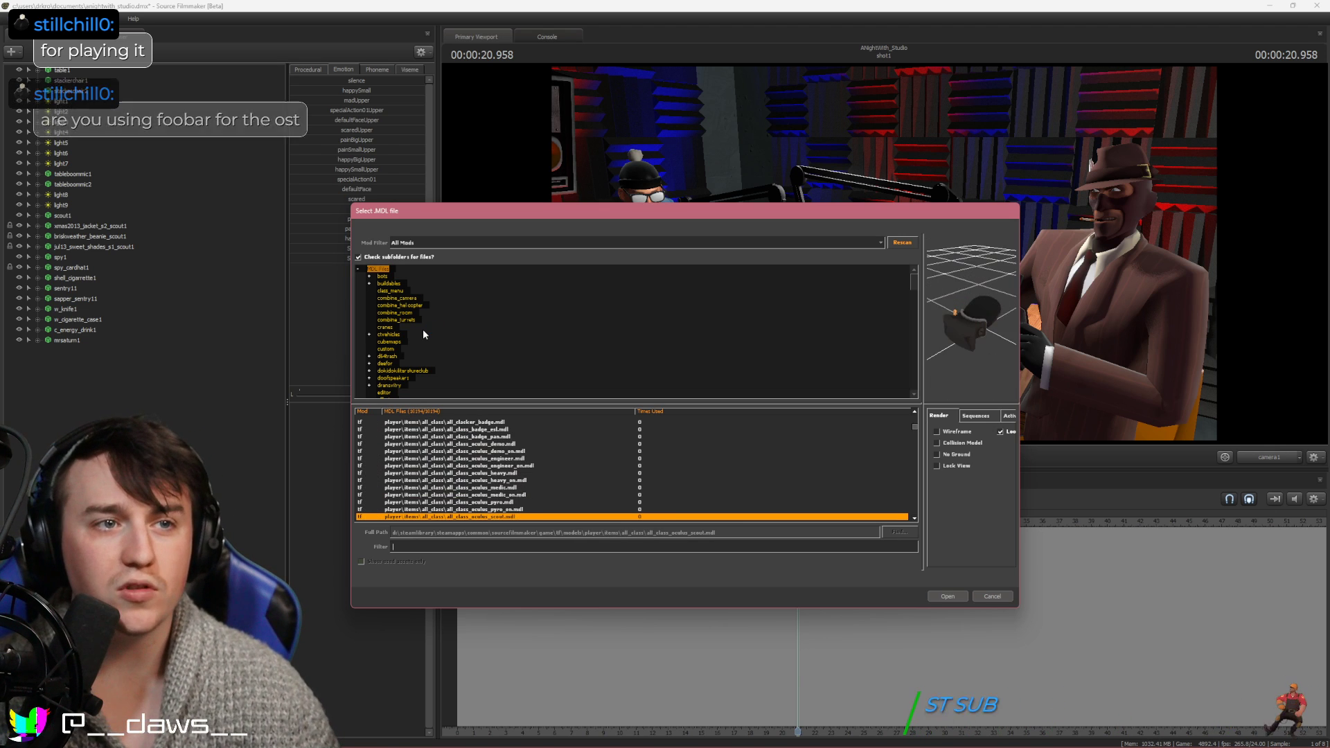
Preview the remaining oculus items and the all-class reddit items up to all_class_reddit_engineer_hat
{"action": "key", "text": "Down"}
{"action": "key", "text": "Down"}
{"action": "key", "text": "Down"}
{"action": "key", "text": "Down"}
{"action": "key", "text": "Down"}
{"action": "key", "text": "Down"}
{"action": "key", "text": "Down"}
{"action": "key", "text": "Down"}
{"action": "key", "text": "Down"}
{"action": "key", "text": "Down"}
{"action": "key", "text": "Down"}
{"action": "key", "text": "Down"}
{"action": "key", "text": "Down"}
{"action": "key", "text": "Down"}
{"action": "key", "text": "Down"}
{"action": "key", "text": "Down"}
{"action": "key", "text": "Down"}
{"action": "key", "text": "Down"}
{"action": "key", "text": "Down"}
{"action": "key", "text": "Down"}
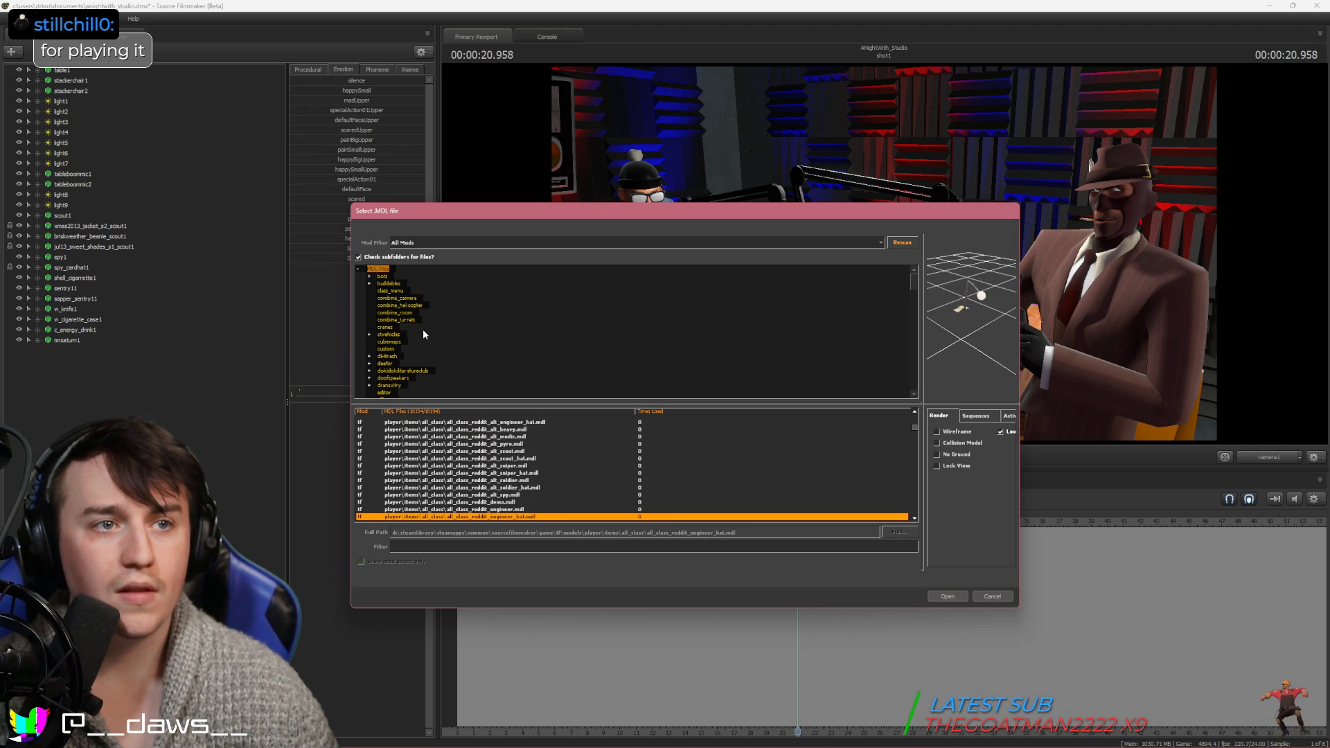
Preview the rest of the reddit items and the all-class domination hats up to all_domination_b_scout
{"action": "key", "text": "Down"}
{"action": "key", "text": "Down"}
{"action": "key", "text": "Down"}
{"action": "key", "text": "Down"}
{"action": "key", "text": "Down"}
{"action": "key", "text": "Down"}
{"action": "key", "text": "Down"}
{"action": "key", "text": "Down"}
{"action": "key", "text": "Down"}
{"action": "key", "text": "Down"}
{"action": "key", "text": "Down"}
{"action": "key", "text": "Down"}
{"action": "key", "text": "Down"}
{"action": "key", "text": "Down"}
{"action": "key", "text": "Down"}
{"action": "key", "text": "Down"}
{"action": "key", "text": "Down"}
{"action": "key", "text": "Down"}
{"action": "key", "text": "Down"}
{"action": "key", "text": "Down"}
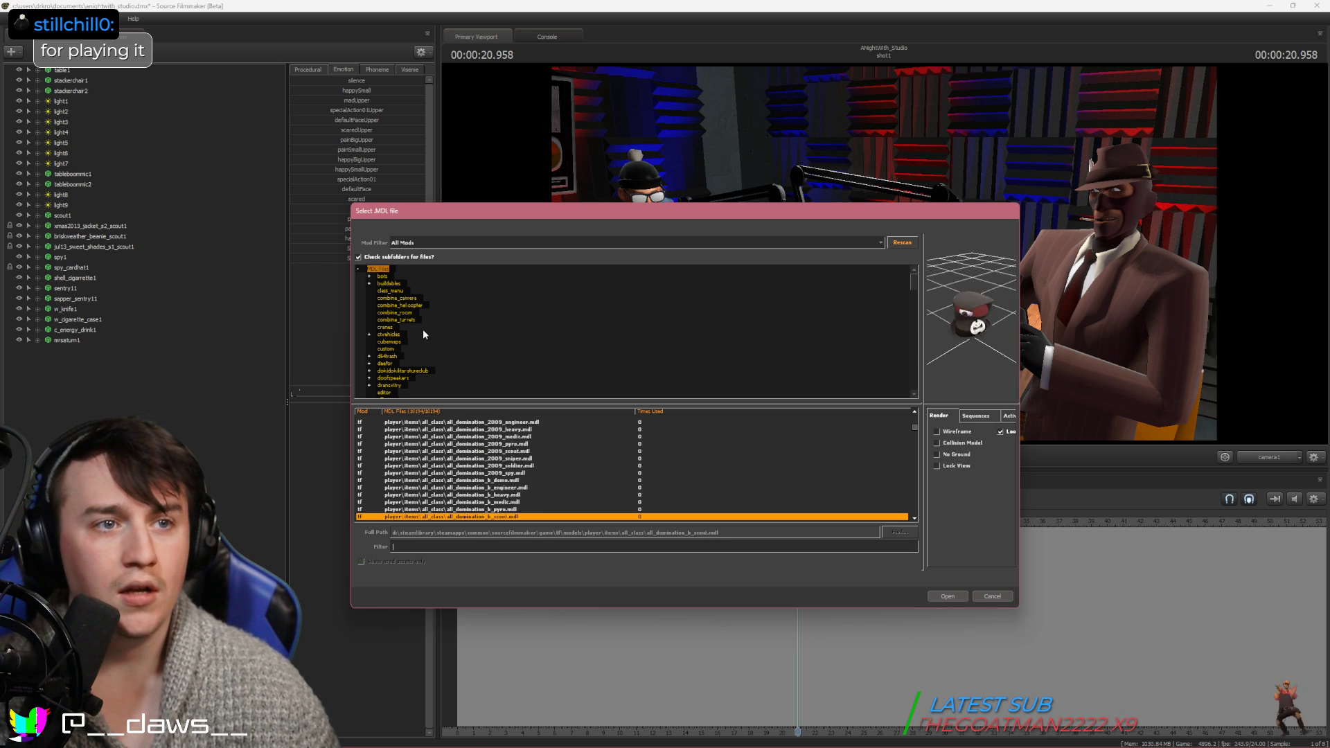
Preview the all-class earwarmer, halo, penguin and reckoning items, up to the scrib item for the soldier
{"action": "key", "text": "Down"}
{"action": "key", "text": "Down"}
{"action": "key", "text": "Down"}
{"action": "key", "text": "Down"}
{"action": "key", "text": "Down"}
{"action": "key", "text": "Down"}
{"action": "key", "text": "Down"}
{"action": "key", "text": "Down"}
{"action": "key", "text": "Down"}
{"action": "key", "text": "Down"}
{"action": "key", "text": "Down"}
{"action": "key", "text": "Down"}
{"action": "key", "text": "Down"}
{"action": "key", "text": "Down"}
{"action": "key", "text": "Down"}
{"action": "key", "text": "Down"}
{"action": "key", "text": "Down"}
{"action": "key", "text": "Down"}
{"action": "key", "text": "Down"}
{"action": "key", "text": "Down"}
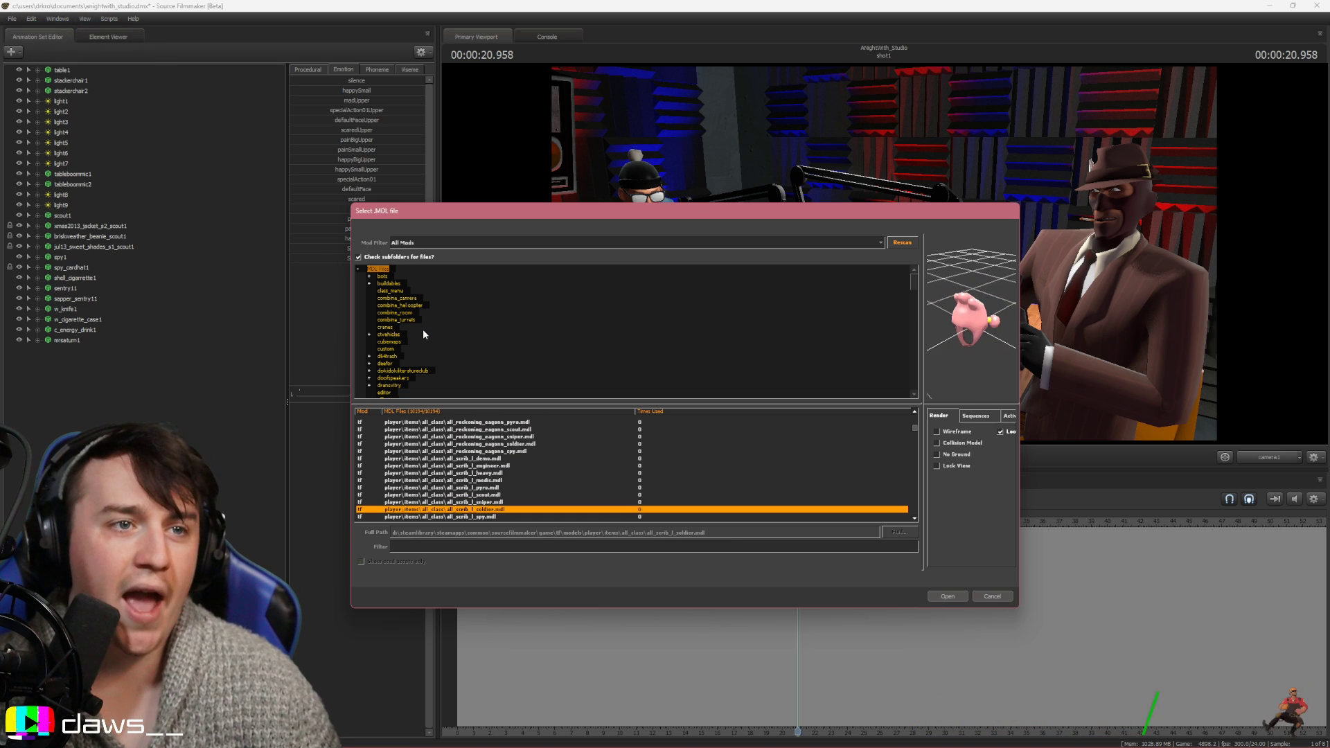
Go back through the scrib, reckoning, penguin and halo previews to all_earwarmer_spy
{"action": "key", "text": "Up"}
{"action": "key", "text": "Up"}
{"action": "key", "text": "Up"}
{"action": "key", "text": "Up"}
{"action": "key", "text": "Up"}
{"action": "key", "text": "Up"}
{"action": "key", "text": "Up"}
{"action": "key", "text": "Up"}
{"action": "key", "text": "Up"}
{"action": "key", "text": "Up"}
{"action": "key", "text": "Up"}
{"action": "key", "text": "Up"}
{"action": "key", "text": "Up"}
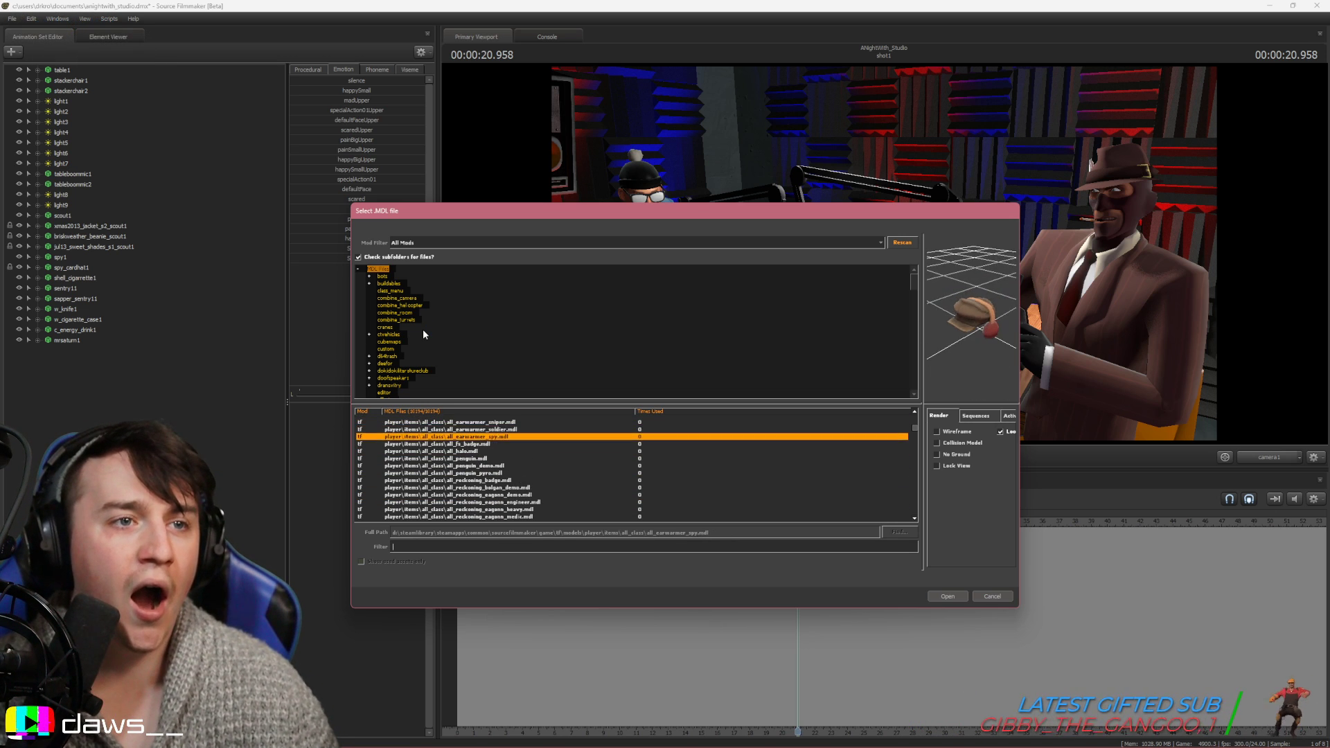
Review the badge, halo, penguin and reckoning items again, up to the medic's reckoning item
{"action": "key", "text": "Down"}
{"action": "key", "text": "Down"}
{"action": "key", "text": "Down"}
{"action": "key", "text": "Down"}
{"action": "key", "text": "Down"}
{"action": "key", "text": "Down"}
{"action": "key", "text": "Down"}
{"action": "key", "text": "Down"}
{"action": "key", "text": "Down"}
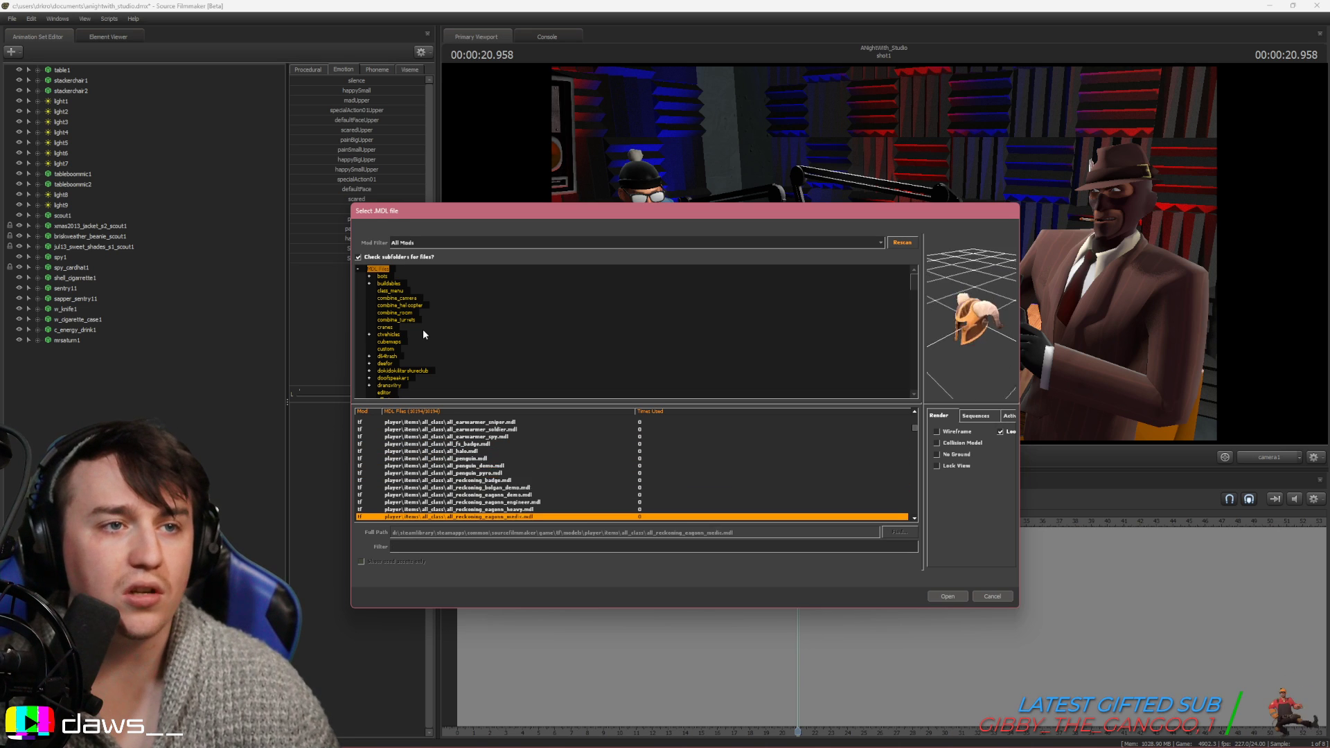
Preview the following all-class items, including the robot chicken and birthday hats, up to the bombonomicon model
{"action": "key", "text": "Down"}
{"action": "key", "text": "Down"}
{"action": "key", "text": "Down"}
{"action": "key", "text": "Down"}
{"action": "key", "text": "Down"}
{"action": "key", "text": "Down"}
{"action": "key", "text": "Down"}
{"action": "key", "text": "Down"}
{"action": "key", "text": "Down"}
{"action": "key", "text": "Down"}
{"action": "key", "text": "Down"}
{"action": "key", "text": "Down"}
{"action": "key", "text": "Down"}
{"action": "key", "text": "Down"}
{"action": "key", "text": "Down"}
{"action": "key", "text": "Down"}
{"action": "key", "text": "Down"}
{"action": "key", "text": "Down"}
{"action": "key", "text": "Down"}
{"action": "key", "text": "Down"}
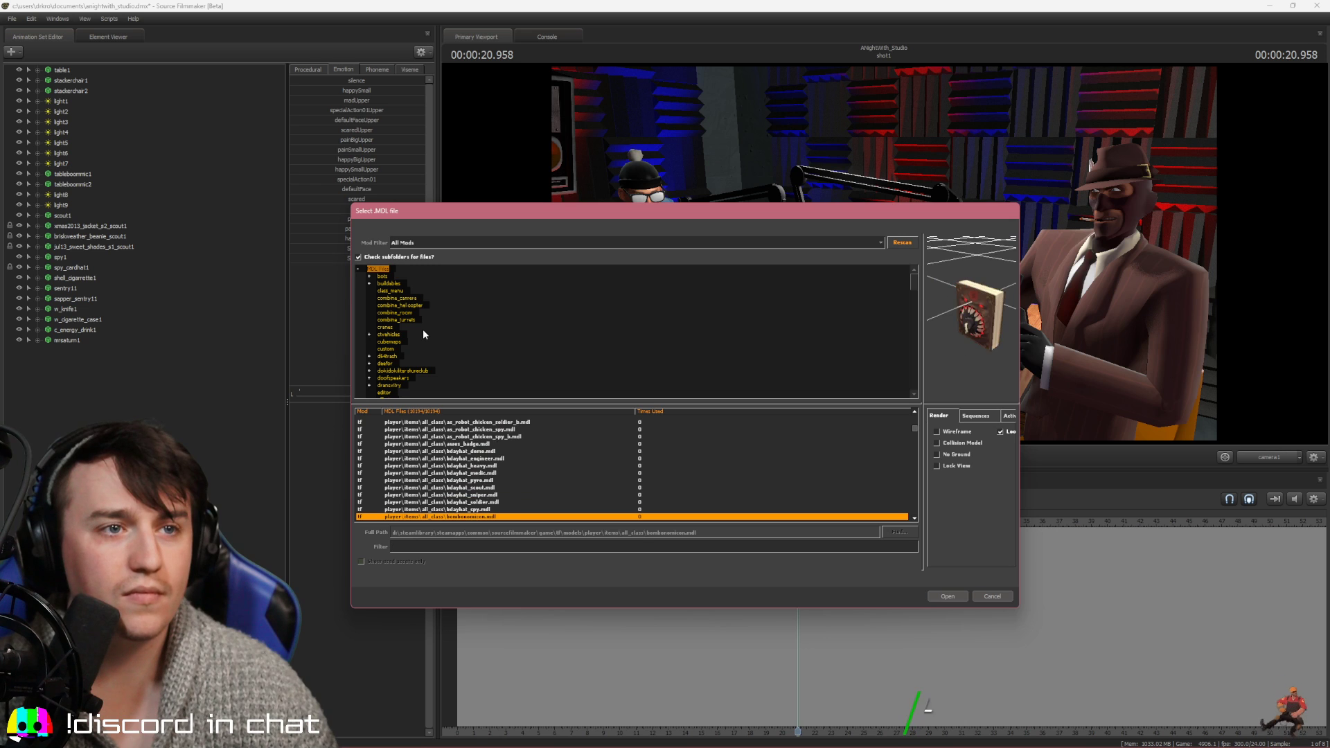
Preview the all-class items from the bombonomicon through the chess pieces, up to chess_sniper_red
{"action": "key", "text": "Down"}
{"action": "key", "text": "Down"}
{"action": "key", "text": "Down"}
{"action": "key", "text": "Down"}
{"action": "key", "text": "Down"}
{"action": "key", "text": "Down"}
{"action": "key", "text": "Down"}
{"action": "key", "text": "Down"}
{"action": "key", "text": "Down"}
{"action": "key", "text": "Down"}
{"action": "key", "text": "Down"}
{"action": "key", "text": "Down"}
{"action": "key", "text": "Down"}
{"action": "key", "text": "Down"}
{"action": "key", "text": "Down"}
{"action": "key", "text": "Down"}
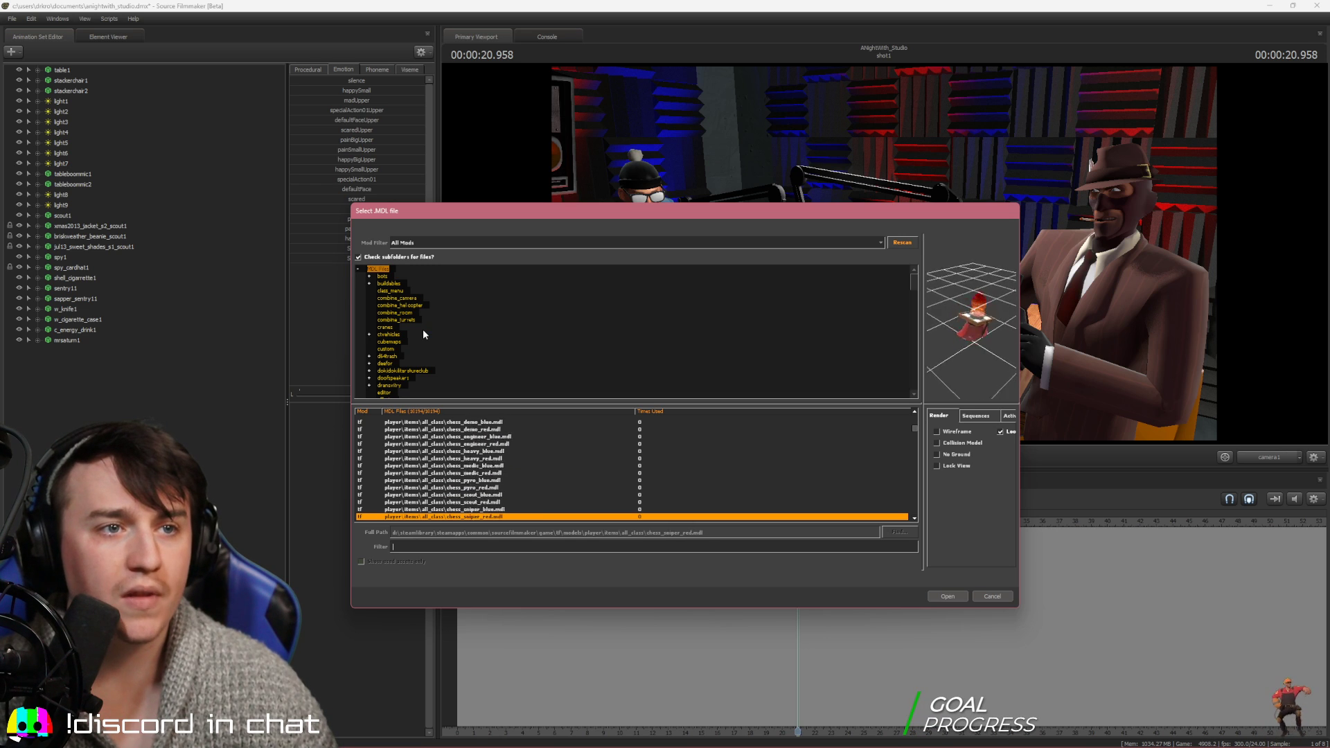
Preview the remaining chess pieces and the dex belltower and dex glasses items, up to dishonored_badge
{"action": "key", "text": "Down"}
{"action": "key", "text": "Down"}
{"action": "key", "text": "Down"}
{"action": "key", "text": "Down"}
{"action": "key", "text": "Down"}
{"action": "key", "text": "Down"}
{"action": "key", "text": "Down"}
{"action": "key", "text": "Down"}
{"action": "key", "text": "Down"}
{"action": "key", "text": "Down"}
{"action": "key", "text": "Down"}
{"action": "key", "text": "Down"}
{"action": "key", "text": "Down"}
{"action": "key", "text": "Down"}
{"action": "key", "text": "Down"}
{"action": "key", "text": "Down"}
{"action": "key", "text": "Down"}
{"action": "key", "text": "Down"}
{"action": "key", "text": "Down"}
{"action": "key", "text": "Down"}
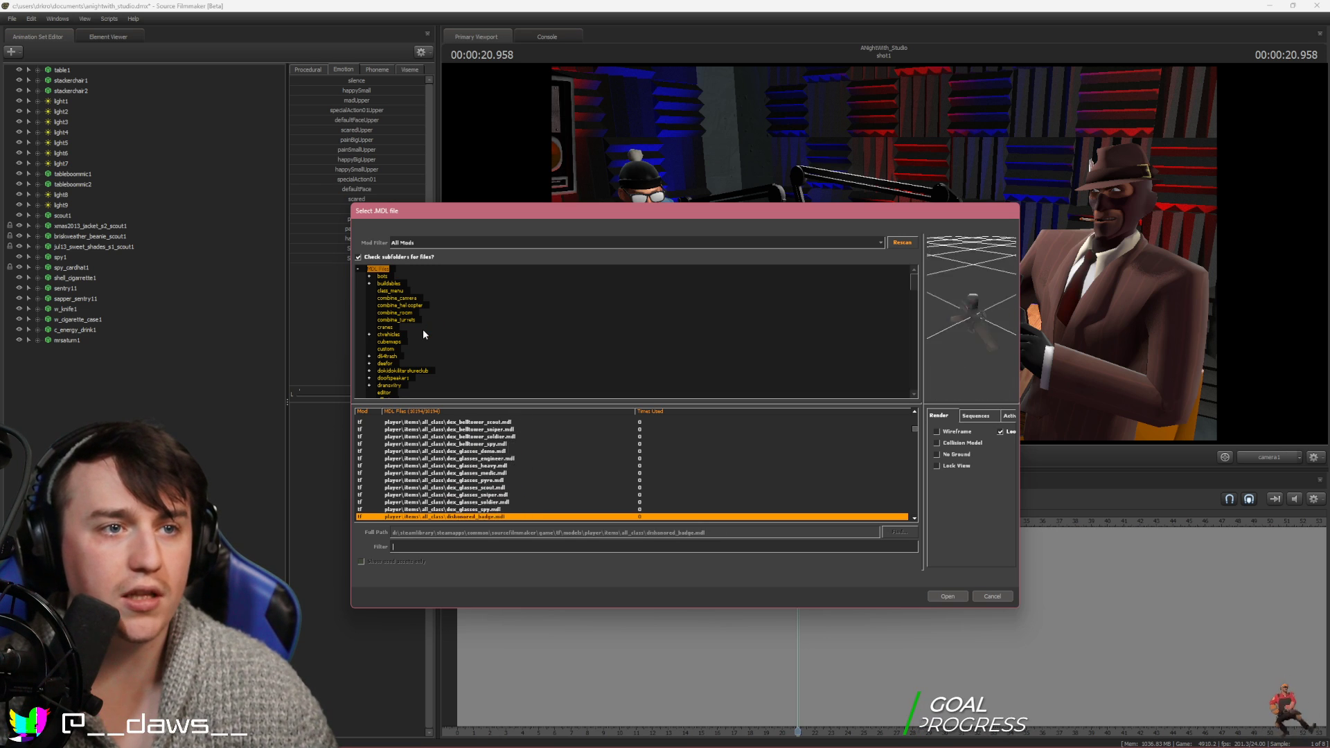
Preview the etf2l tournament medals and the executioner hoods, up to executionerhood_sniper
{"action": "key", "text": "Down"}
{"action": "key", "text": "Down"}
{"action": "key", "text": "Down"}
{"action": "key", "text": "Down"}
{"action": "key", "text": "Down"}
{"action": "key", "text": "Down"}
{"action": "key", "text": "Down"}
{"action": "key", "text": "Down"}
{"action": "key", "text": "Down"}
{"action": "key", "text": "Down"}
{"action": "key", "text": "Down"}
{"action": "key", "text": "Down"}
{"action": "key", "text": "Down"}
{"action": "key", "text": "Down"}
{"action": "key", "text": "Down"}
{"action": "key", "text": "Down"}
{"action": "key", "text": "Down"}
{"action": "key", "text": "Down"}
{"action": "key", "text": "Down"}
{"action": "key", "text": "Down"}
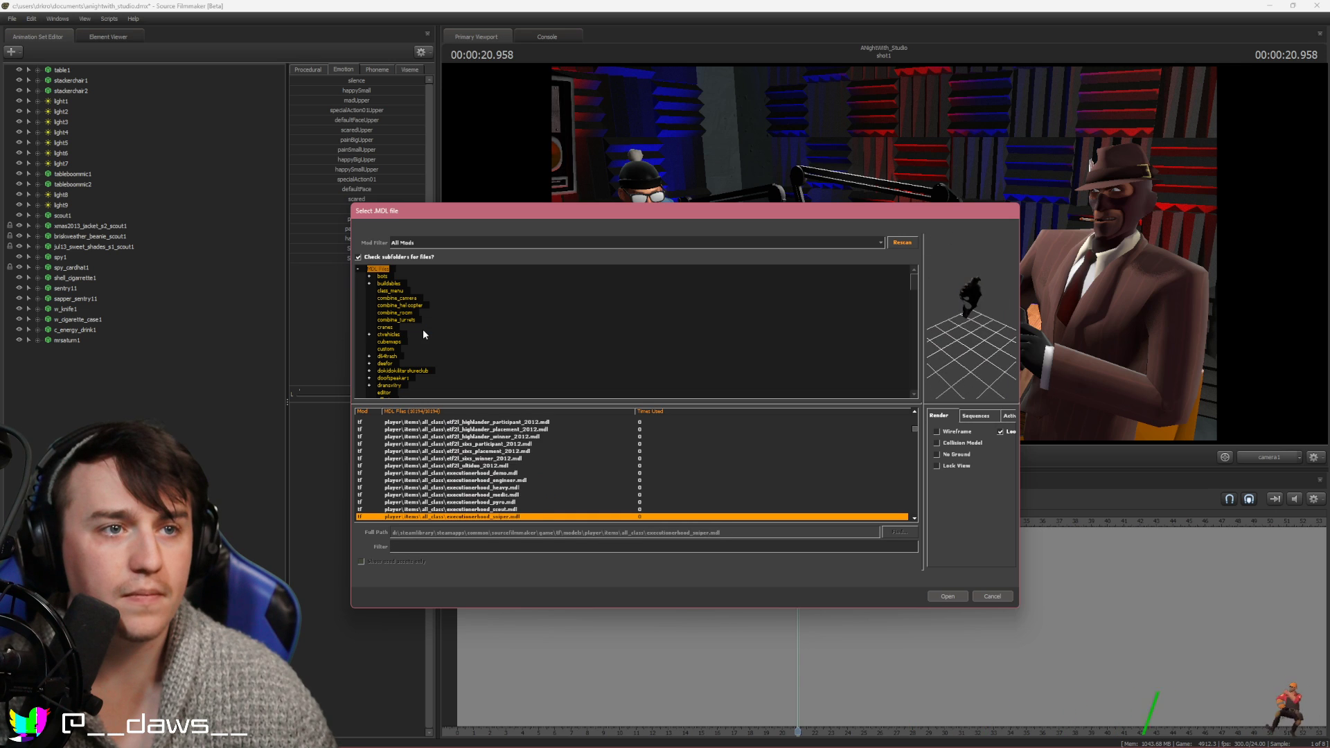
Preview the remaining executioner hoods, the flair items and the generous hats, up to generous_spy
{"action": "key", "text": "Down"}
{"action": "key", "text": "Down"}
{"action": "key", "text": "Down"}
{"action": "key", "text": "Down"}
{"action": "key", "text": "Down"}
{"action": "key", "text": "Down"}
{"action": "key", "text": "Down"}
{"action": "key", "text": "Down"}
{"action": "key", "text": "Down"}
{"action": "key", "text": "Down"}
{"action": "key", "text": "Down"}
{"action": "key", "text": "Down"}
{"action": "key", "text": "Down"}
{"action": "key", "text": "Down"}
{"action": "key", "text": "Down"}
{"action": "key", "text": "Down"}
{"action": "key", "text": "Down"}
{"action": "key", "text": "Down"}
{"action": "key", "text": "Down"}
{"action": "key", "text": "Down"}
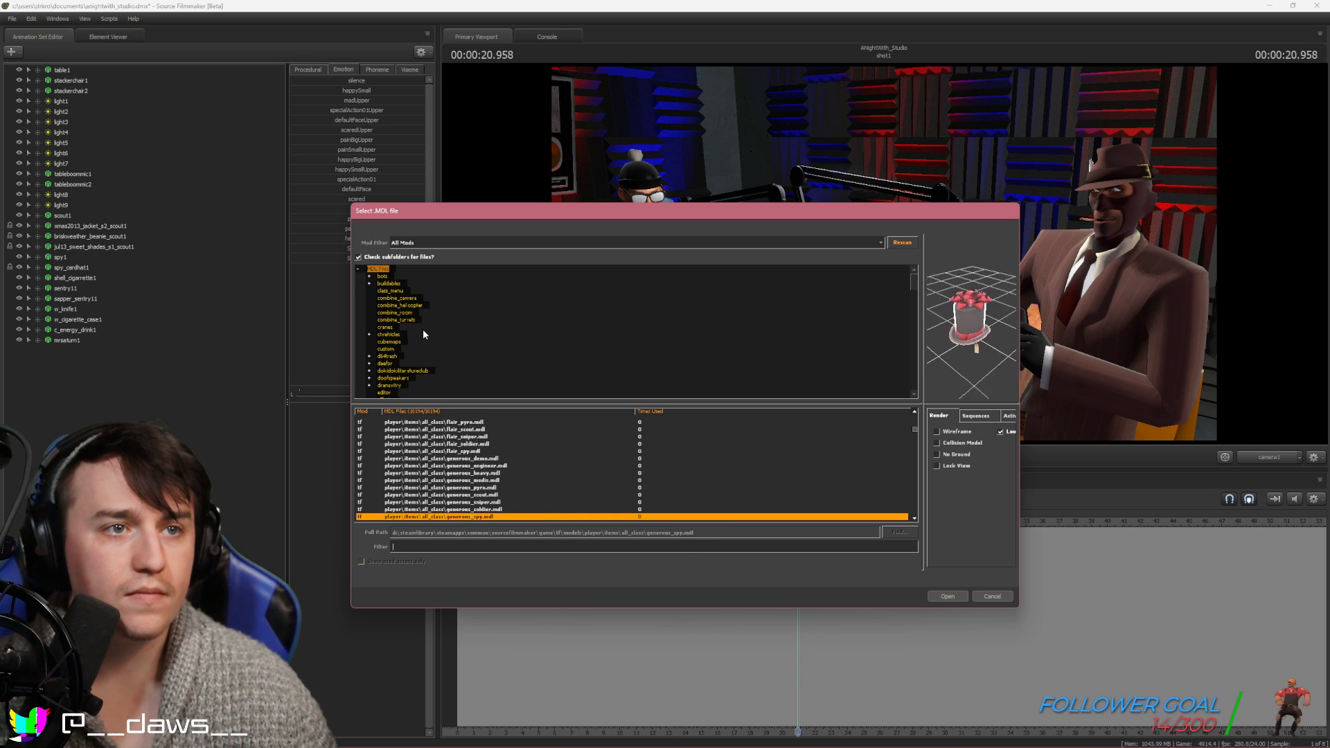
Preview the halloween_bag masks for every class, up to the haunted eyeball hat for the demo
{"action": "key", "text": "Down"}
{"action": "key", "text": "Down"}
{"action": "key", "text": "Down"}
{"action": "key", "text": "Down"}
{"action": "key", "text": "Down"}
{"action": "key", "text": "Down"}
{"action": "key", "text": "Down"}
{"action": "key", "text": "Down"}
{"action": "key", "text": "Down"}
{"action": "key", "text": "Down"}
{"action": "key", "text": "Down"}
{"action": "key", "text": "Down"}
{"action": "key", "text": "Down"}
{"action": "key", "text": "Down"}
{"action": "key", "text": "Down"}
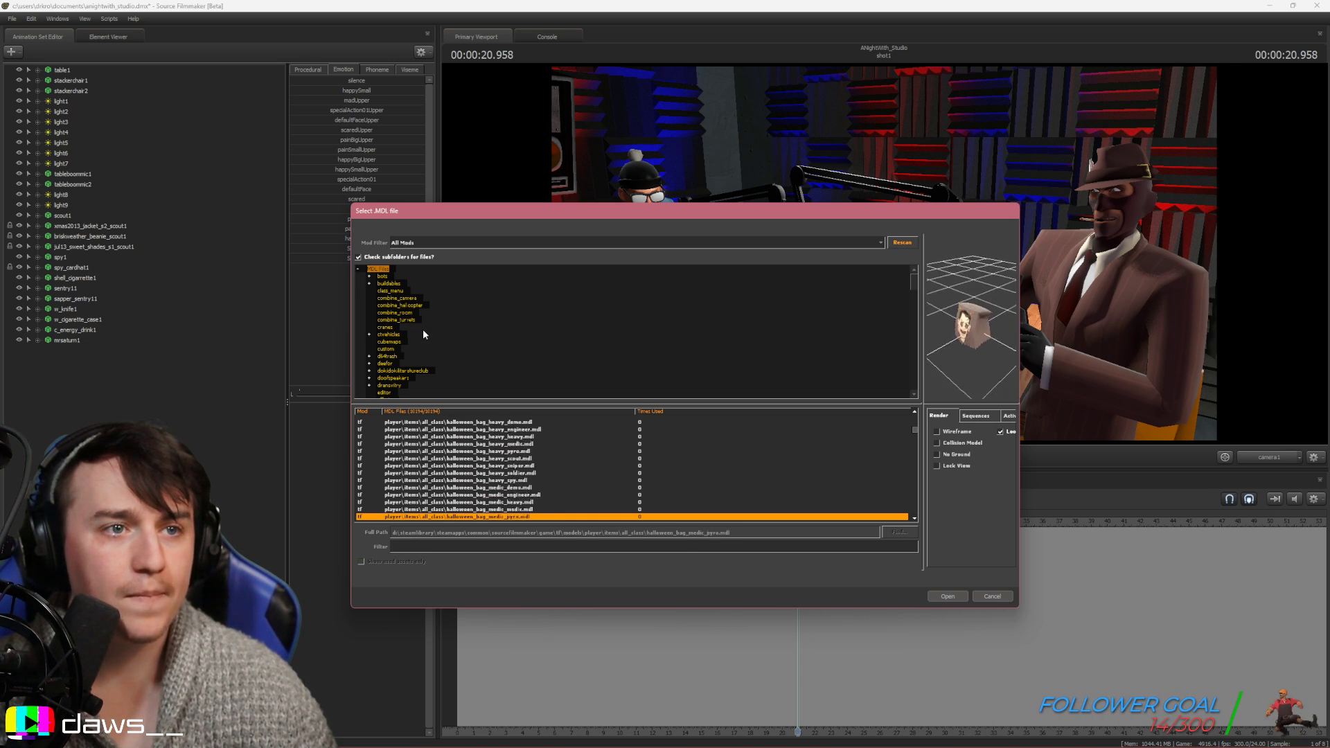
{"action": "key", "text": "Down"}
{"action": "key", "text": "Down"}
{"action": "key", "text": "Down"}
{"action": "key", "text": "Down"}
{"action": "key", "text": "Down"}
{"action": "key", "text": "Down"}
{"action": "key", "text": "Down"}
{"action": "key", "text": "Down"}
{"action": "key", "text": "Down"}
{"action": "key", "text": "Down"}
{"action": "key", "text": "Down"}
{"action": "key", "text": "Down"}
{"action": "key", "text": "Down"}
{"action": "key", "text": "Down"}
{"action": "key", "text": "Down"}
{"action": "key", "text": "Down"}
{"action": "key", "text": "Down"}
{"action": "key", "text": "Down"}
{"action": "key", "text": "Down"}
{"action": "key", "text": "Down"}
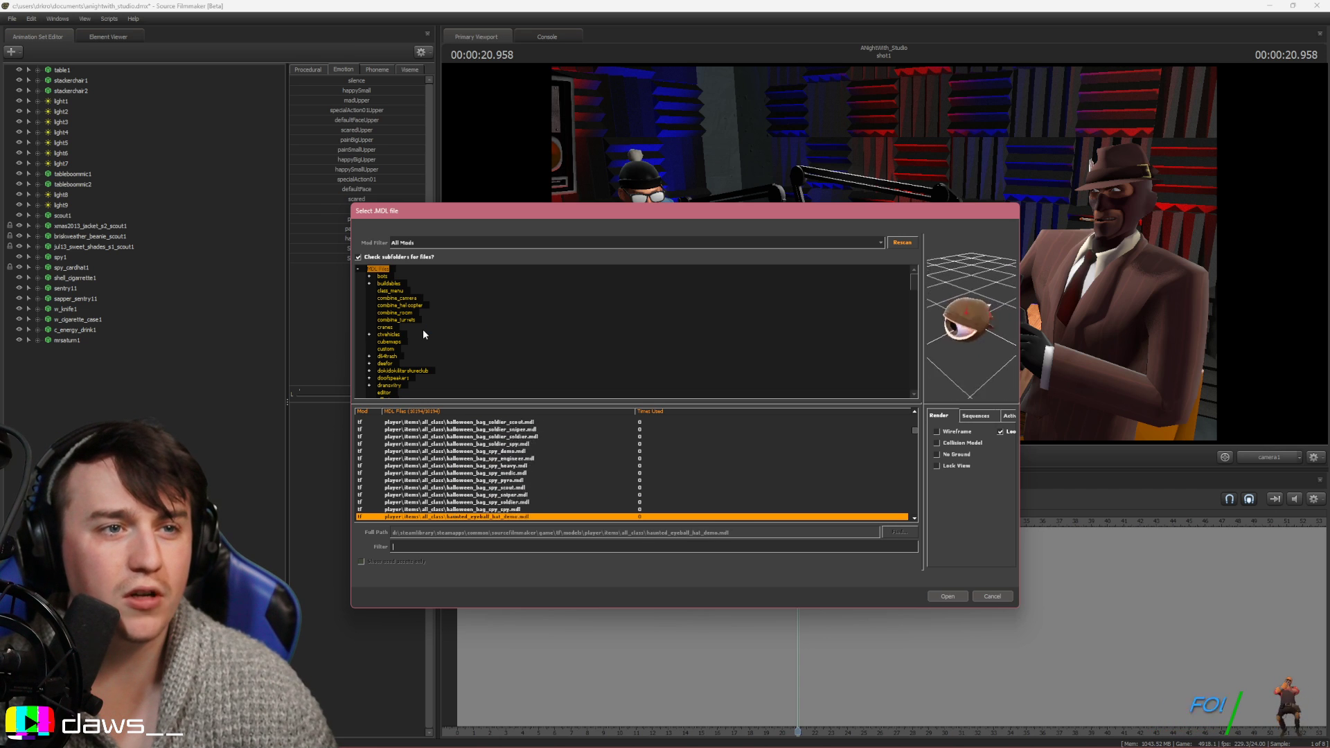
Preview the haunted eyeball hats, the jag badge, mapper medal and merasmus skulls, up to the soldier's mtp_bottle model
{"action": "key", "text": "Down"}
{"action": "key", "text": "Down"}
{"action": "key", "text": "Down"}
{"action": "key", "text": "Down"}
{"action": "key", "text": "Down"}
{"action": "key", "text": "Down"}
{"action": "key", "text": "Down"}
{"action": "key", "text": "Down"}
{"action": "key", "text": "Down"}
{"action": "key", "text": "Down"}
{"action": "key", "text": "Down"}
{"action": "key", "text": "Down"}
{"action": "key", "text": "Down"}
{"action": "key", "text": "Down"}
{"action": "key", "text": "Down"}
{"action": "key", "text": "Down"}
{"action": "key", "text": "Down"}
{"action": "key", "text": "Down"}
{"action": "key", "text": "Down"}
{"action": "key", "text": "Down"}
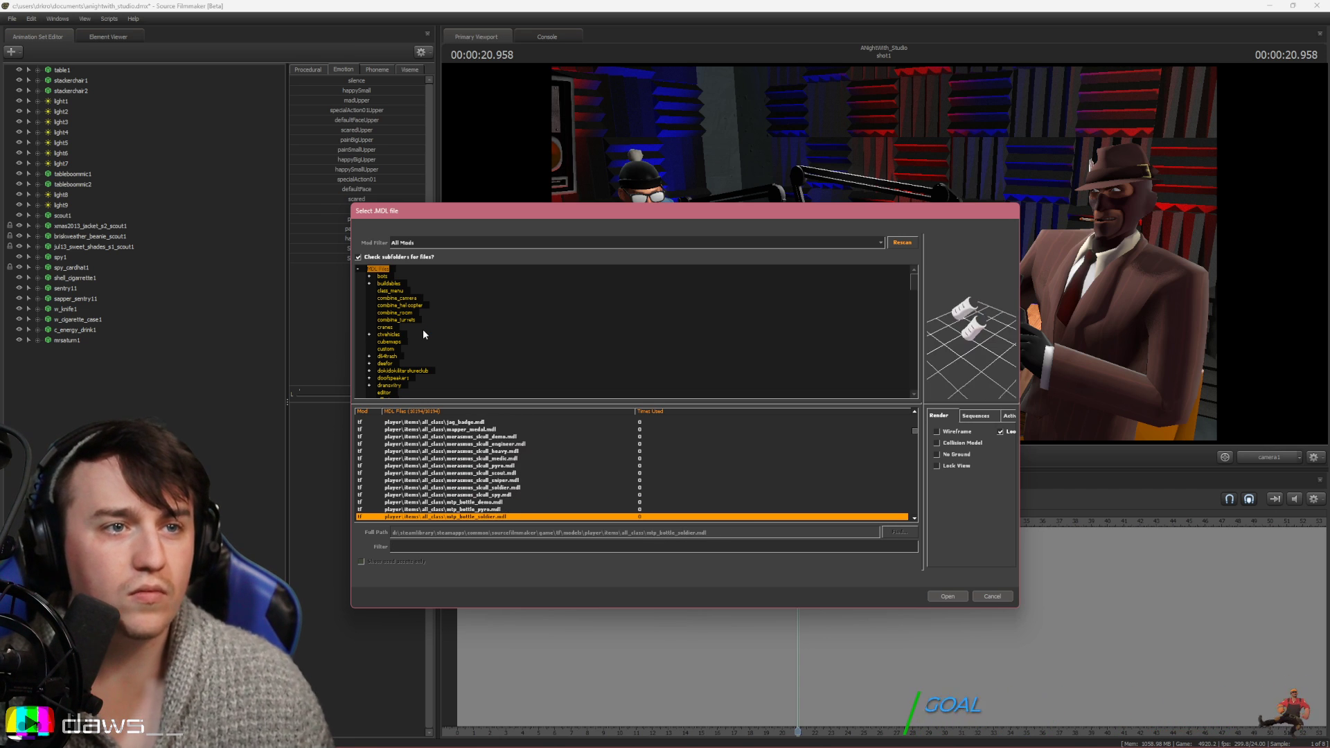
Preview the all-class notch heads, xmas trees, p2 pin and parasite hats, up to parasite_hat_heavy
{"action": "key", "text": "Down"}
{"action": "key", "text": "Down"}
{"action": "key", "text": "Down"}
{"action": "key", "text": "Down"}
{"action": "key", "text": "Down"}
{"action": "key", "text": "Down"}
{"action": "key", "text": "Down"}
{"action": "key", "text": "Down"}
{"action": "key", "text": "Down"}
{"action": "key", "text": "Down"}
{"action": "key", "text": "Down"}
{"action": "key", "text": "Down"}
{"action": "key", "text": "Down"}
{"action": "key", "text": "Down"}
{"action": "key", "text": "Down"}
{"action": "key", "text": "Down"}
{"action": "key", "text": "Down"}
{"action": "key", "text": "Down"}
{"action": "key", "text": "Down"}
{"action": "key", "text": "Down"}
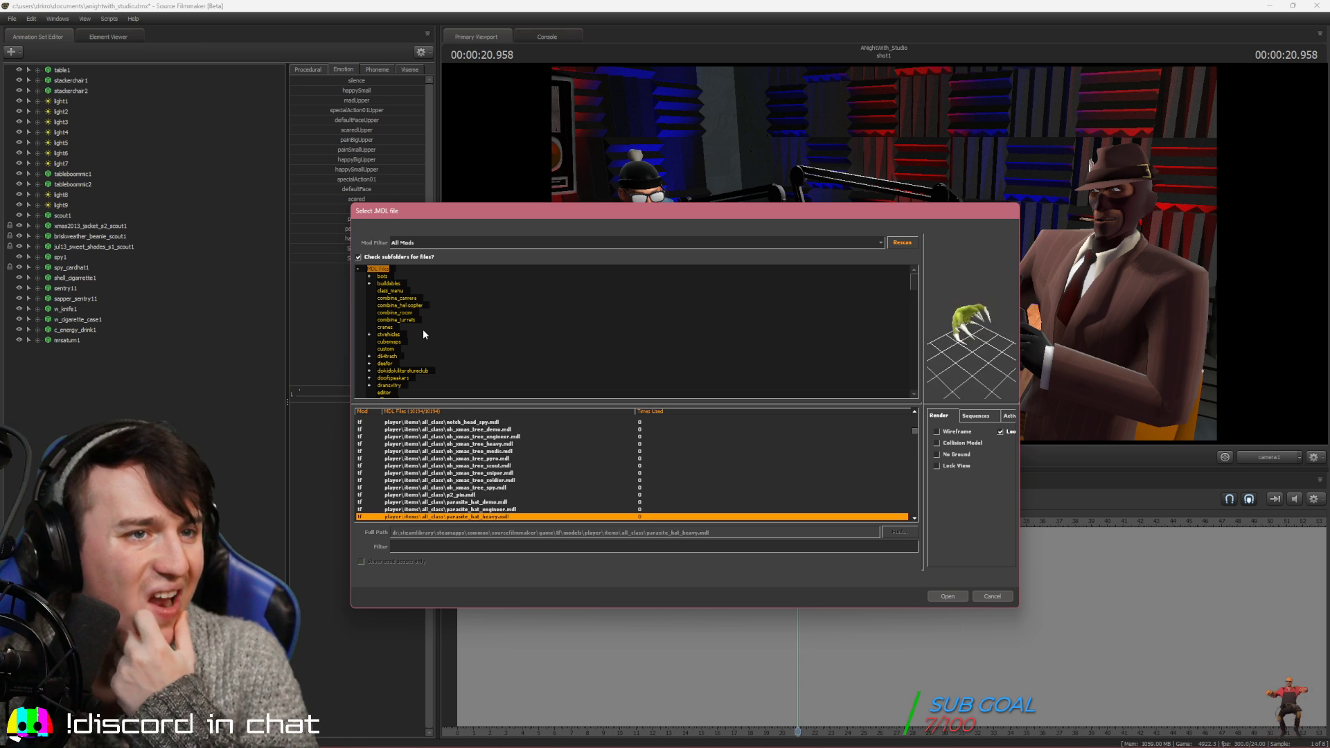
Preview the remaining parasite hats, the pyrovision goggles, qc badge, qc flasks and replay hats, up to replay_hat_pyro
{"action": "key", "text": "Down"}
{"action": "key", "text": "Down"}
{"action": "key", "text": "Down"}
{"action": "key", "text": "Down"}
{"action": "key", "text": "Down"}
{"action": "key", "text": "Down"}
{"action": "key", "text": "Down"}
{"action": "key", "text": "Down"}
{"action": "key", "text": "Down"}
{"action": "key", "text": "Down"}
{"action": "key", "text": "Down"}
{"action": "key", "text": "Down"}
{"action": "key", "text": "Down"}
{"action": "key", "text": "Down"}
{"action": "key", "text": "Down"}
{"action": "key", "text": "Down"}
{"action": "key", "text": "Down"}
{"action": "key", "text": "Down"}
{"action": "key", "text": "Down"}
{"action": "key", "text": "Down"}
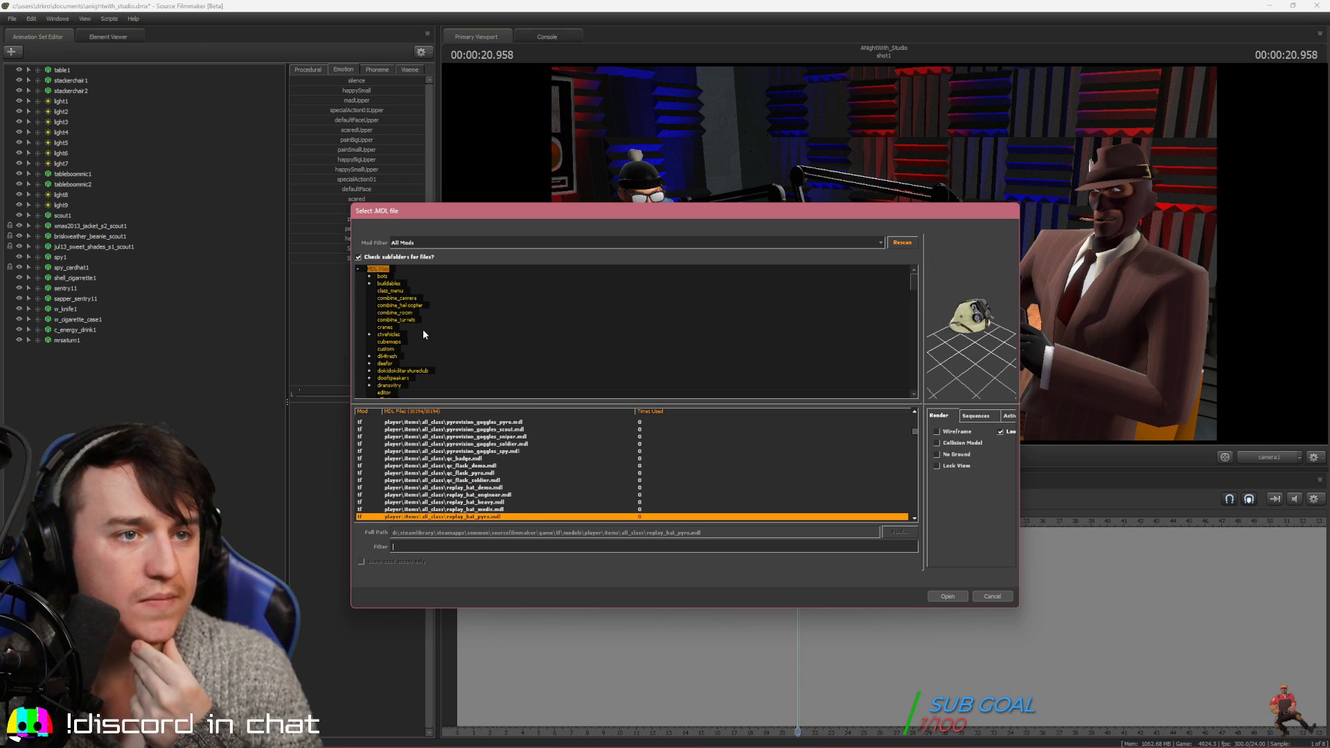
Preview the remaining replay hats, the rings, saxton hats and first sd_glasses models for the demo
{"action": "key", "text": "Down"}
{"action": "key", "text": "Down"}
{"action": "key", "text": "Down"}
{"action": "key", "text": "Down"}
{"action": "key", "text": "Down"}
{"action": "key", "text": "Down"}
{"action": "key", "text": "Down"}
{"action": "key", "text": "Down"}
{"action": "key", "text": "Down"}
{"action": "key", "text": "Down"}
{"action": "key", "text": "Down"}
{"action": "key", "text": "Down"}
{"action": "key", "text": "Down"}
{"action": "key", "text": "Down"}
{"action": "key", "text": "Down"}
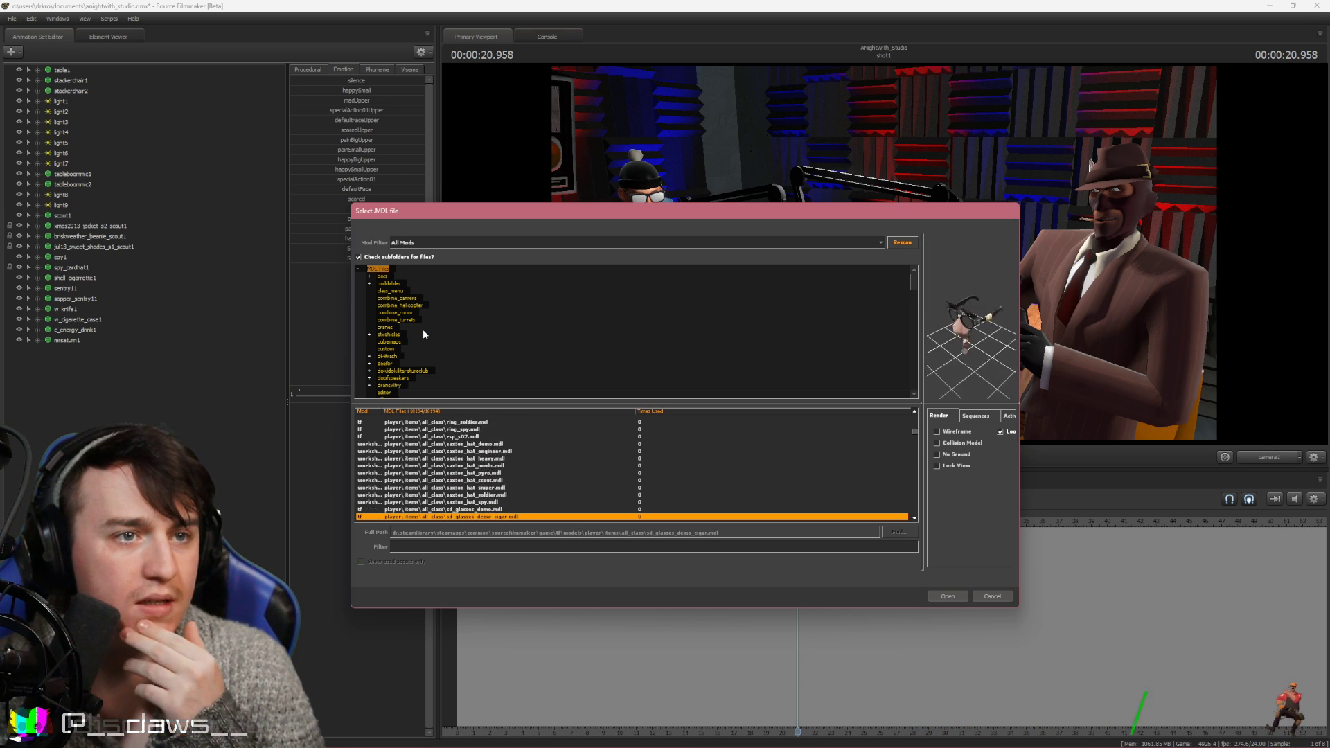
Preview the remaining sd_glasses, the sd_rocket, sd_shirt and sd_tattoos models, up to sd_tattoos_sniper
{"action": "key", "text": "Down"}
{"action": "key", "text": "Down"}
{"action": "key", "text": "Down"}
{"action": "key", "text": "Down"}
{"action": "key", "text": "Down"}
{"action": "key", "text": "Down"}
{"action": "key", "text": "Down"}
{"action": "key", "text": "Down"}
{"action": "key", "text": "Down"}
{"action": "key", "text": "Down"}
{"action": "key", "text": "Down"}
{"action": "key", "text": "Down"}
{"action": "key", "text": "Down"}
{"action": "key", "text": "Down"}
{"action": "key", "text": "Down"}
{"action": "key", "text": "Down"}
{"action": "key", "text": "Down"}
{"action": "key", "text": "Down"}
{"action": "key", "text": "Down"}
{"action": "key", "text": "Down"}
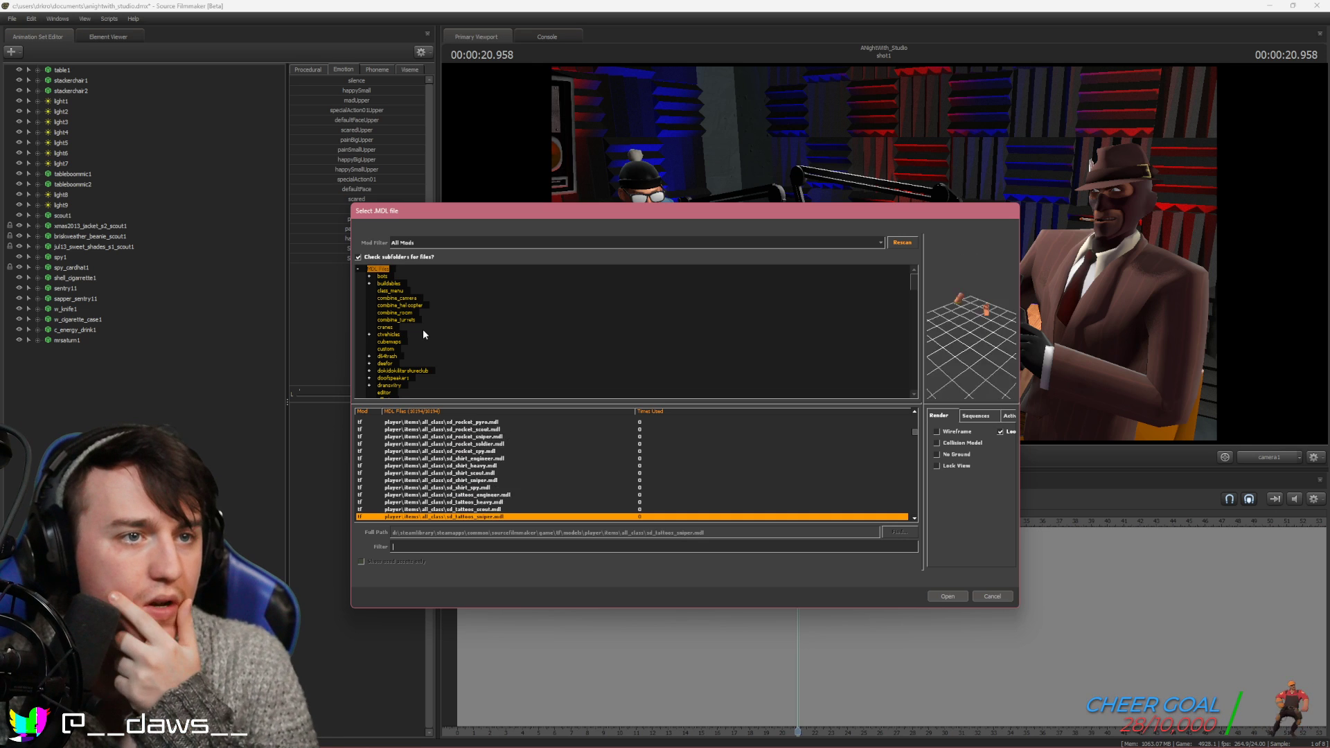
Preview the stamper, starve and summer_deal models for each class, up to summer_deal_scout
{"action": "key", "text": "Down"}
{"action": "key", "text": "Down"}
{"action": "key", "text": "Down"}
{"action": "key", "text": "Down"}
{"action": "key", "text": "Down"}
{"action": "key", "text": "Down"}
{"action": "key", "text": "Down"}
{"action": "key", "text": "Down"}
{"action": "key", "text": "Down"}
{"action": "key", "text": "Down"}
{"action": "key", "text": "Down"}
{"action": "key", "text": "Down"}
{"action": "key", "text": "Down"}
{"action": "key", "text": "Down"}
{"action": "key", "text": "Down"}
{"action": "key", "text": "Down"}
{"action": "key", "text": "Down"}
{"action": "key", "text": "Down"}
{"action": "key", "text": "Down"}
{"action": "key", "text": "Down"}
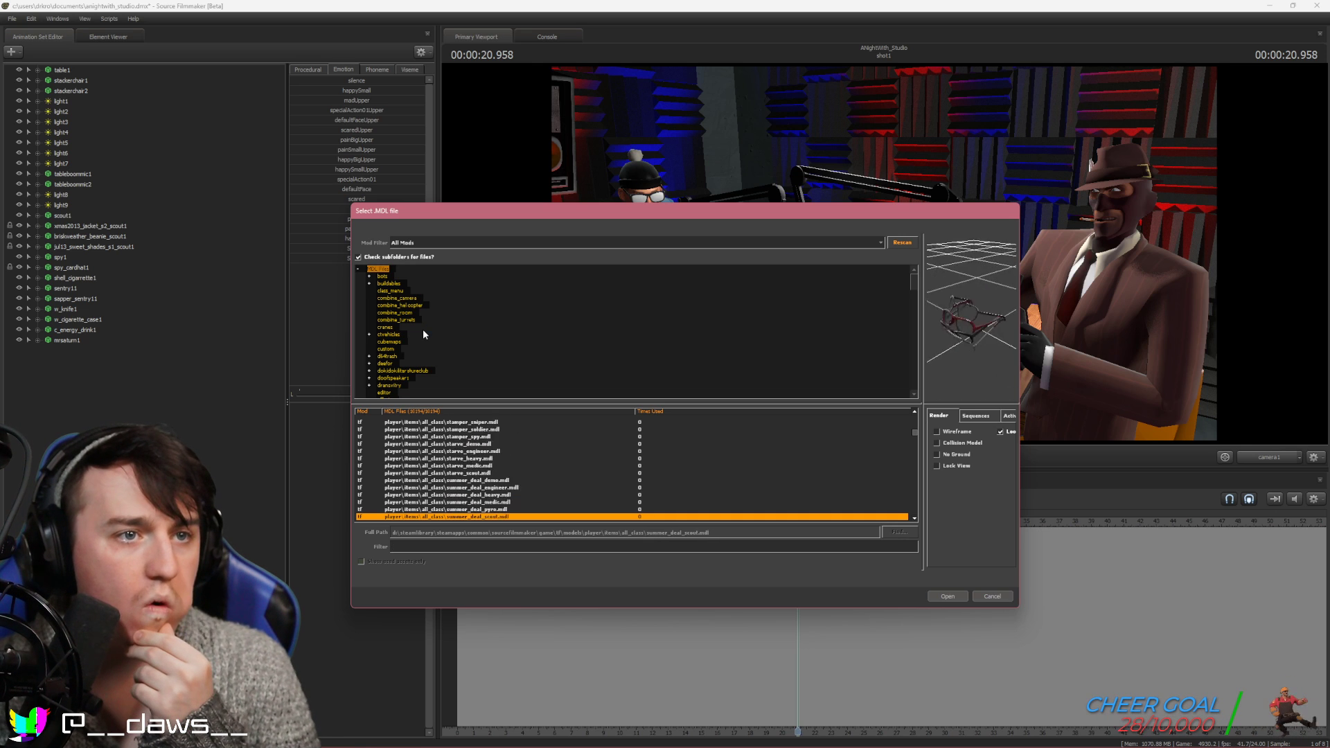
Preview the remaining summer_deal models, the treasure hats and wizard hats, up to ttg_badge
{"action": "key", "text": "Down"}
{"action": "key", "text": "Down"}
{"action": "key", "text": "Down"}
{"action": "key", "text": "Down"}
{"action": "key", "text": "Down"}
{"action": "key", "text": "Down"}
{"action": "key", "text": "Down"}
{"action": "key", "text": "Down"}
{"action": "key", "text": "Down"}
{"action": "key", "text": "Down"}
{"action": "key", "text": "Down"}
{"action": "key", "text": "Down"}
{"action": "key", "text": "Down"}
{"action": "key", "text": "Down"}
{"action": "key", "text": "Down"}
{"action": "key", "text": "Down"}
{"action": "key", "text": "Down"}
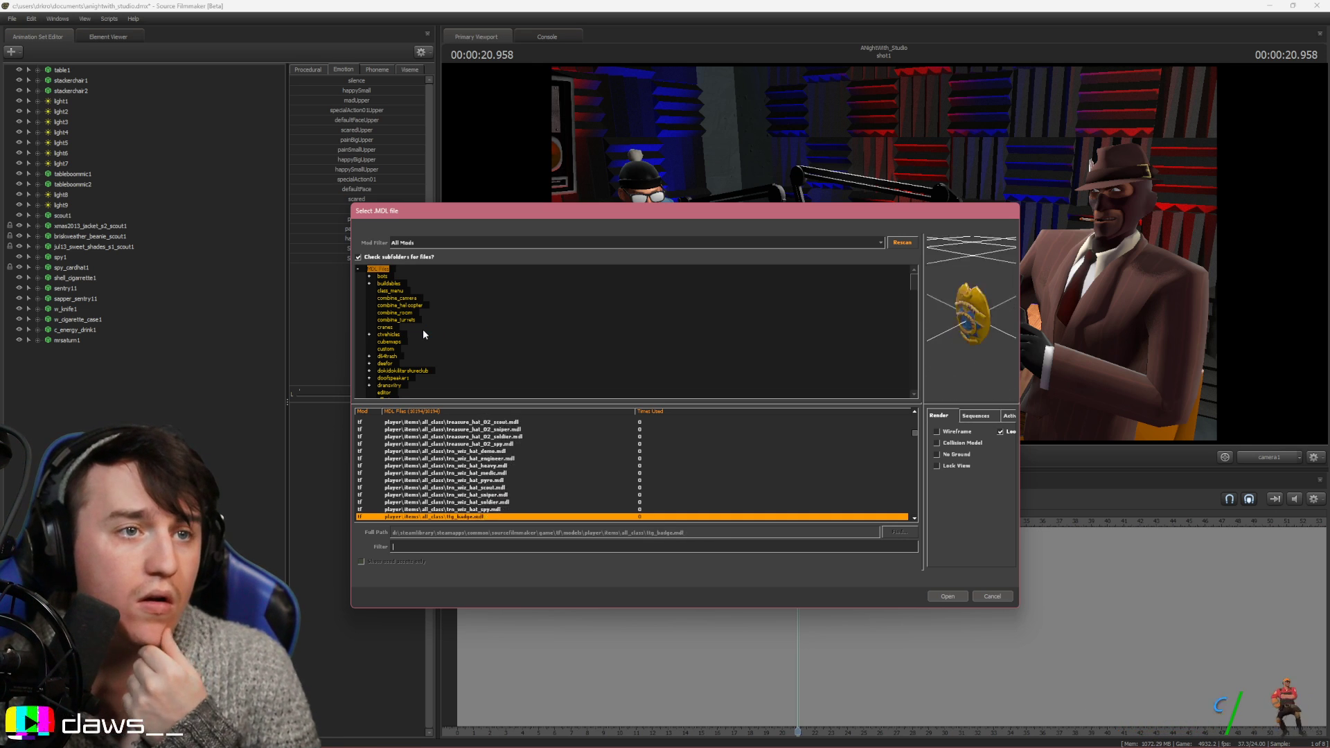
Preview the ugc tournament medals and the voodoojuju hats, up to voodoojuju_hat_heavy
{"action": "key", "text": "Down"}
{"action": "key", "text": "Down"}
{"action": "key", "text": "Down"}
{"action": "key", "text": "Down"}
{"action": "key", "text": "Down"}
{"action": "key", "text": "Down"}
{"action": "key", "text": "Down"}
{"action": "key", "text": "Down"}
{"action": "key", "text": "Down"}
{"action": "key", "text": "Down"}
{"action": "key", "text": "Down"}
{"action": "key", "text": "Down"}
{"action": "key", "text": "Down"}
{"action": "key", "text": "Down"}
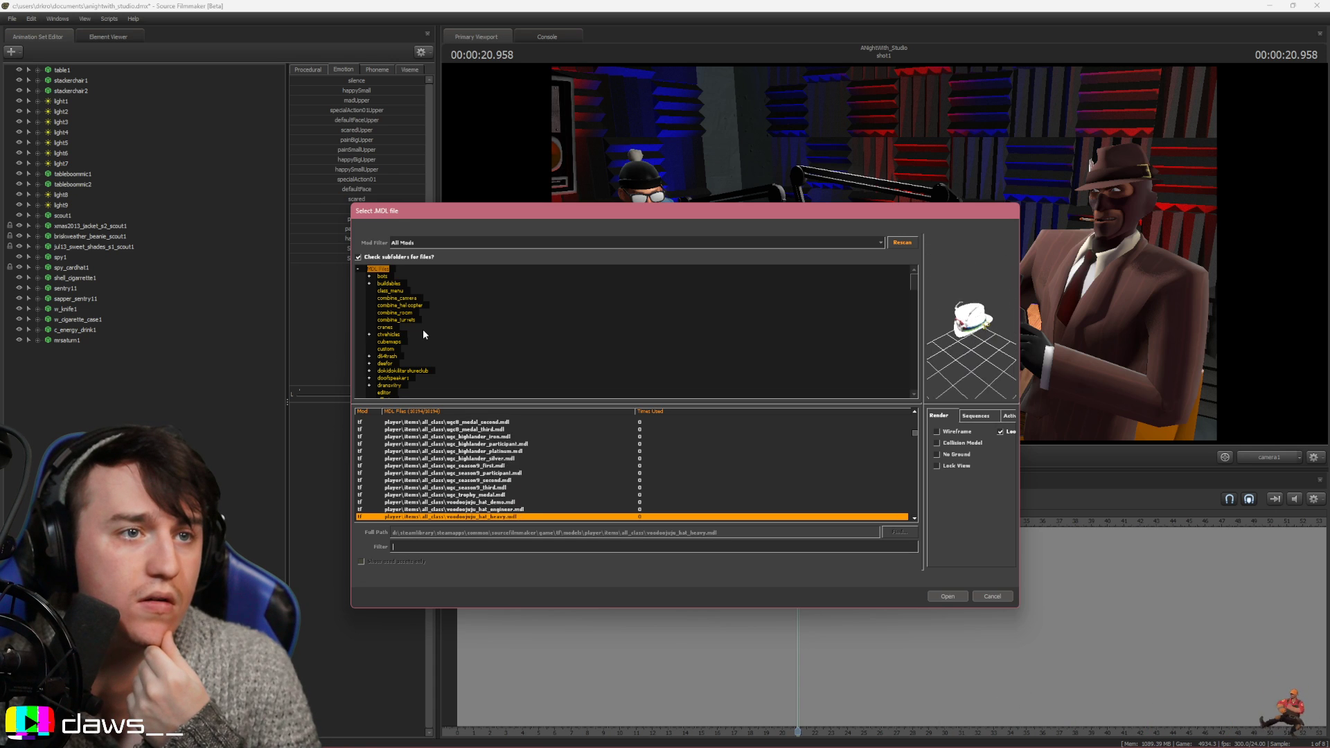
Preview the remaining voodoojuju hats, the witch hats and world_traveller models, up to world_traveller_pyro
{"action": "key", "text": "Down"}
{"action": "key", "text": "Down"}
{"action": "key", "text": "Down"}
{"action": "key", "text": "Down"}
{"action": "key", "text": "Down"}
{"action": "key", "text": "Down"}
{"action": "key", "text": "Down"}
{"action": "key", "text": "Down"}
{"action": "key", "text": "Down"}
{"action": "key", "text": "Down"}
{"action": "key", "text": "Down"}
{"action": "key", "text": "Down"}
{"action": "key", "text": "Down"}
{"action": "key", "text": "Down"}
{"action": "key", "text": "Down"}
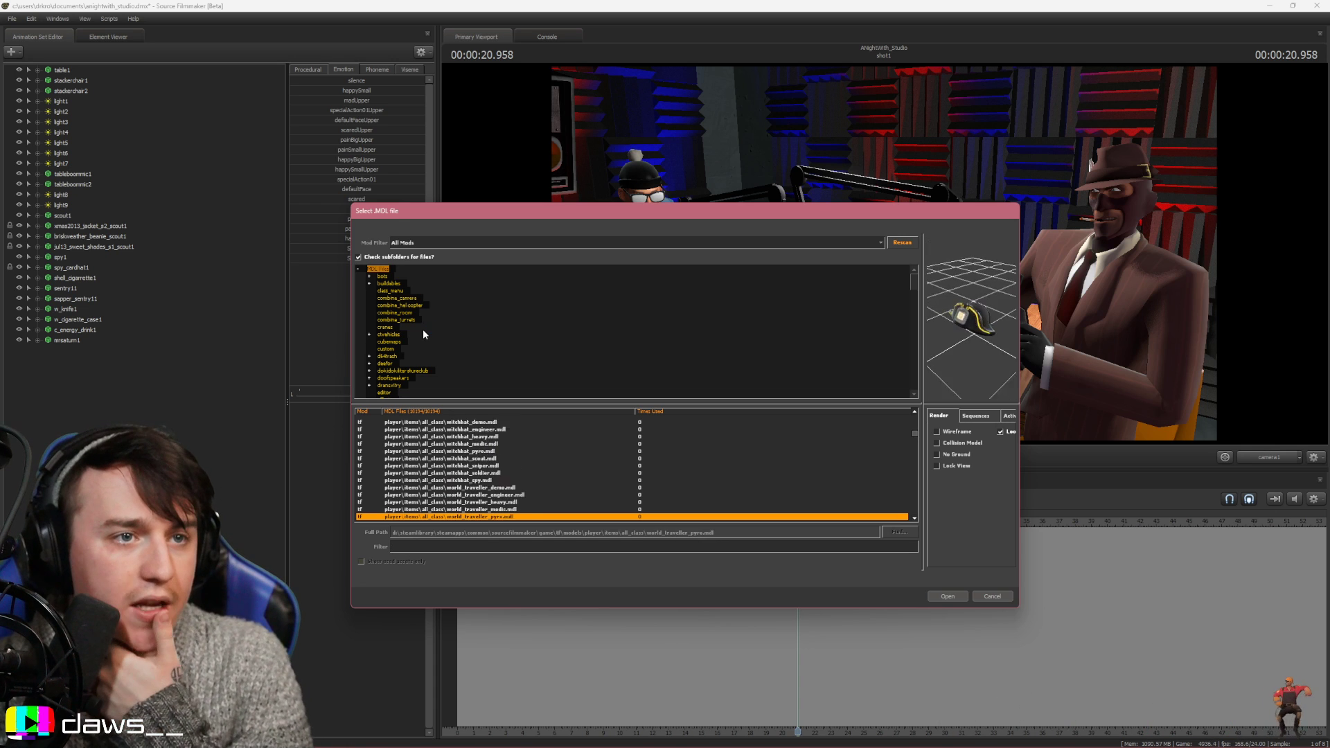
Preview the remaining world_traveller models, the xms gift hats and the santa hats, up to xms_santa_hat_scout
{"action": "key", "text": "Down"}
{"action": "key", "text": "Down"}
{"action": "key", "text": "Down"}
{"action": "key", "text": "Down"}
{"action": "key", "text": "Down"}
{"action": "key", "text": "Down"}
{"action": "key", "text": "Down"}
{"action": "key", "text": "Down"}
{"action": "key", "text": "Down"}
{"action": "key", "text": "Down"}
{"action": "key", "text": "Down"}
{"action": "key", "text": "Down"}
{"action": "key", "text": "Down"}
{"action": "key", "text": "Down"}
{"action": "key", "text": "Down"}
{"action": "key", "text": "Down"}
{"action": "key", "text": "Down"}
{"action": "key", "text": "Down"}
{"action": "key", "text": "Down"}
{"action": "key", "text": "Down"}
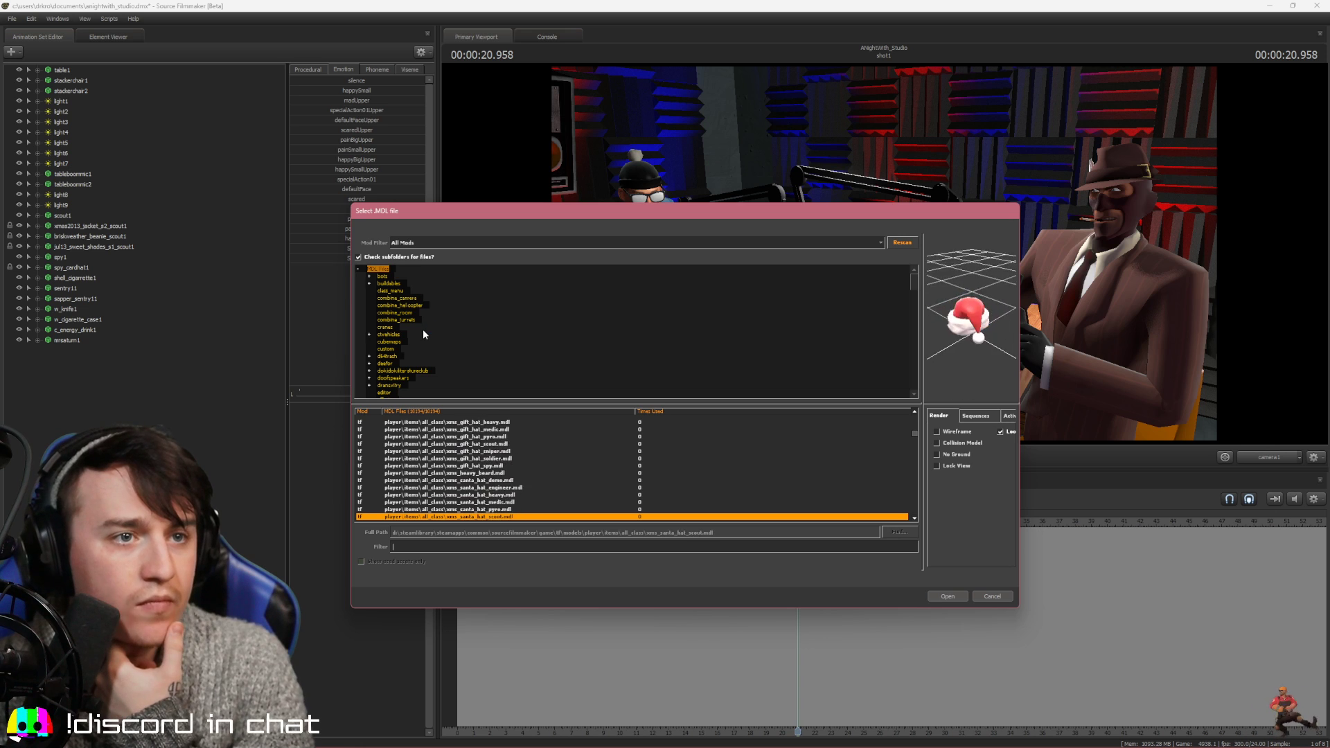
Preview the rest of the all-class santa hats and the first demo items, up to demo_mnc
{"action": "key", "text": "Down"}
{"action": "key", "text": "Down"}
{"action": "key", "text": "Down"}
{"action": "key", "text": "Down"}
{"action": "key", "text": "Down"}
{"action": "key", "text": "Down"}
{"action": "key", "text": "Down"}
{"action": "key", "text": "Down"}
{"action": "key", "text": "Down"}
{"action": "key", "text": "Down"}
{"action": "key", "text": "Down"}
{"action": "key", "text": "Down"}
{"action": "key", "text": "Down"}
{"action": "key", "text": "Down"}
{"action": "key", "text": "Down"}
{"action": "key", "text": "Down"}
{"action": "key", "text": "Down"}
{"action": "key", "text": "Down"}
{"action": "key", "text": "Down"}
{"action": "key", "text": "Down"}
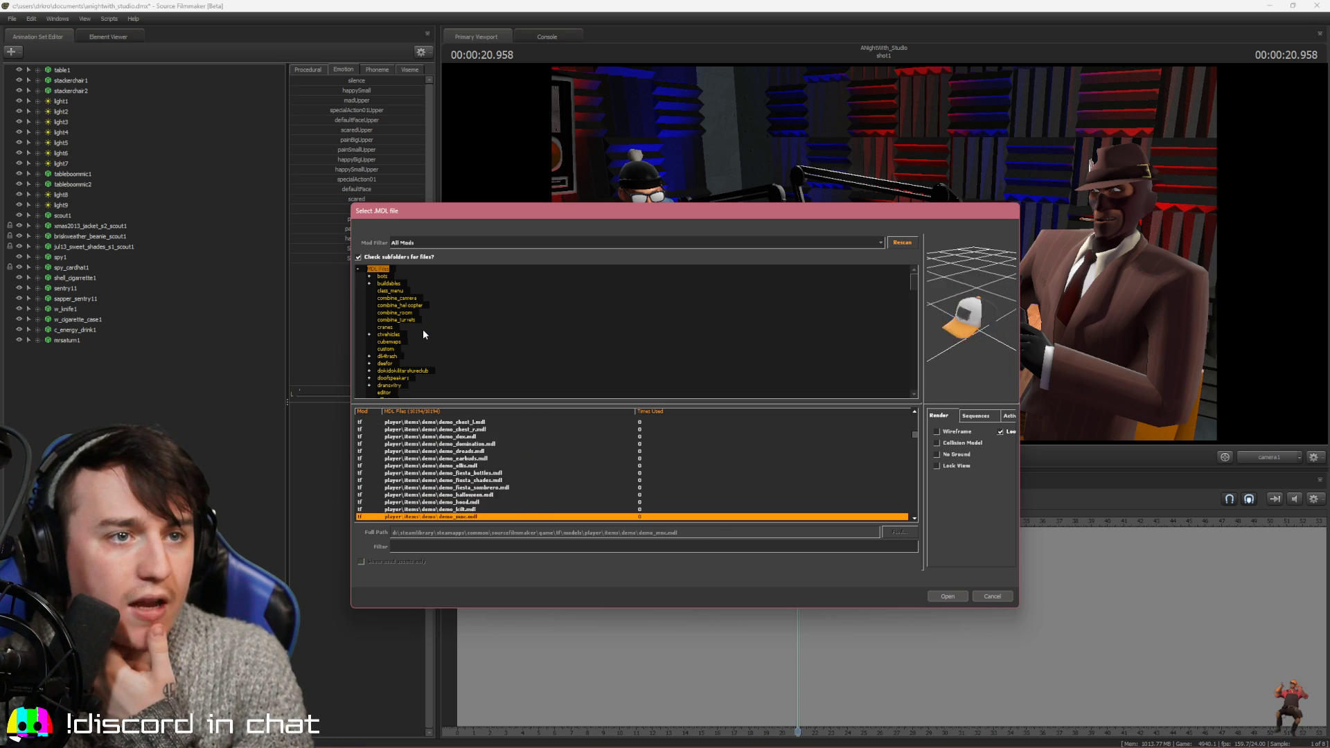
Preview the remaining demo items and the first engineer items, up to the engineer's clockwerk_hat
{"action": "key", "text": "Down"}
{"action": "key", "text": "Down"}
{"action": "key", "text": "Down"}
{"action": "key", "text": "Down"}
{"action": "key", "text": "Down"}
{"action": "key", "text": "Down"}
{"action": "key", "text": "Down"}
{"action": "key", "text": "Down"}
{"action": "key", "text": "Down"}
{"action": "key", "text": "Down"}
{"action": "key", "text": "Down"}
{"action": "key", "text": "Down"}
{"action": "key", "text": "Down"}
{"action": "key", "text": "Down"}
{"action": "key", "text": "Down"}
{"action": "key", "text": "Down"}
{"action": "key", "text": "Down"}
{"action": "key", "text": "Down"}
{"action": "key", "text": "Down"}
{"action": "key", "text": "Down"}
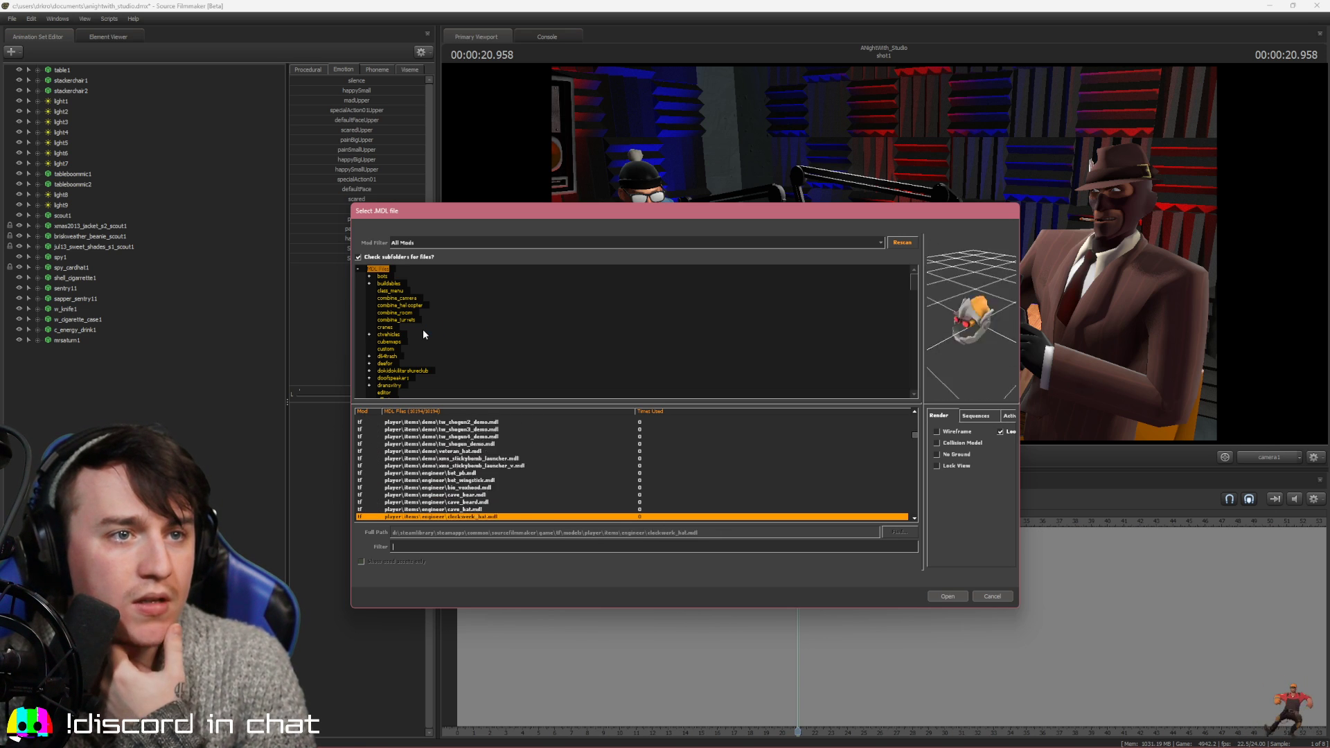
Preview more engineer items, including the mining hat, professor hair and skull horns, up to summer_hat_engineer
{"action": "key", "text": "Down"}
{"action": "key", "text": "Down"}
{"action": "key", "text": "Down"}
{"action": "key", "text": "Down"}
{"action": "key", "text": "Down"}
{"action": "key", "text": "Down"}
{"action": "key", "text": "Down"}
{"action": "key", "text": "Down"}
{"action": "key", "text": "Down"}
{"action": "key", "text": "Down"}
{"action": "key", "text": "Down"}
{"action": "key", "text": "Down"}
{"action": "key", "text": "Down"}
{"action": "key", "text": "Down"}
{"action": "key", "text": "Down"}
{"action": "key", "text": "Down"}
{"action": "key", "text": "Down"}
{"action": "key", "text": "Down"}
{"action": "key", "text": "Down"}
{"action": "key", "text": "Down"}
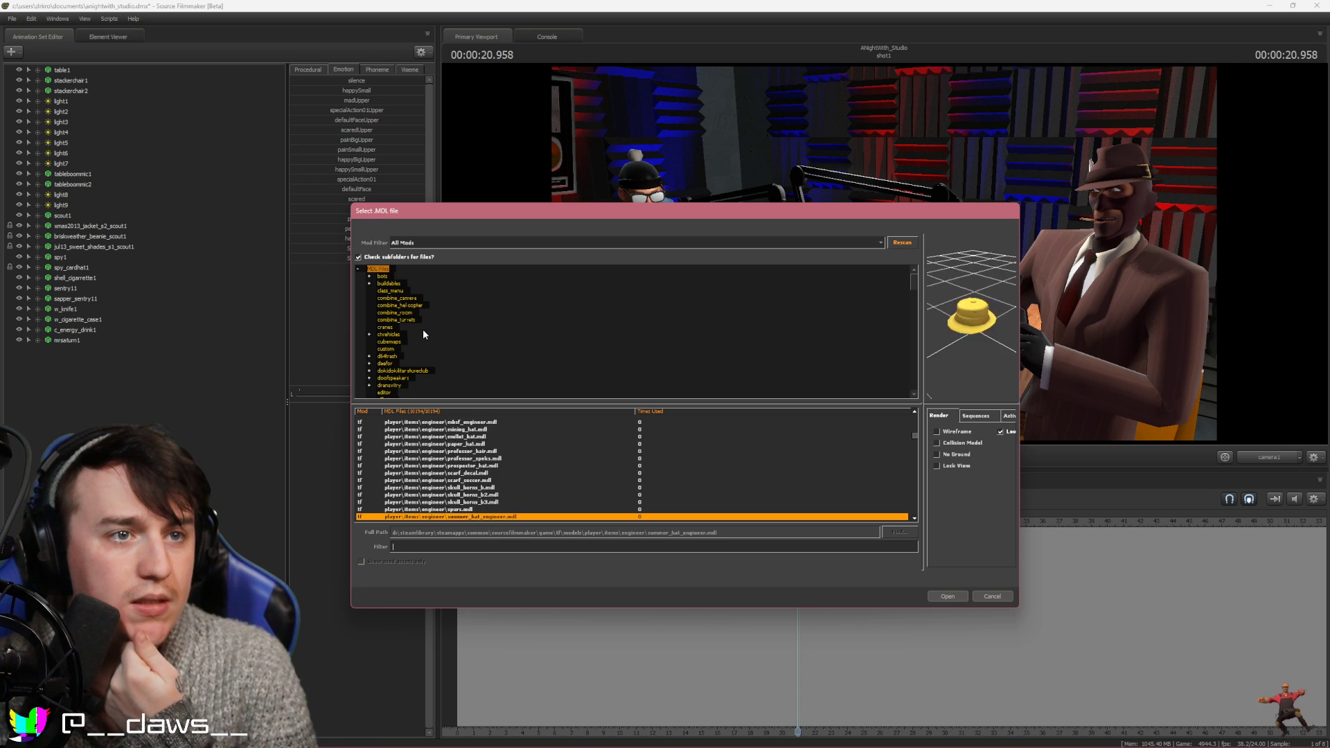
Preview the last engineer items and the first heavy items, up to heavy_mnc
{"action": "key", "text": "Down"}
{"action": "key", "text": "Down"}
{"action": "key", "text": "Down"}
{"action": "key", "text": "Down"}
{"action": "key", "text": "Down"}
{"action": "key", "text": "Down"}
{"action": "key", "text": "Down"}
{"action": "key", "text": "Down"}
{"action": "key", "text": "Down"}
{"action": "key", "text": "Down"}
{"action": "key", "text": "Down"}
{"action": "key", "text": "Down"}
{"action": "key", "text": "Down"}
{"action": "key", "text": "Down"}
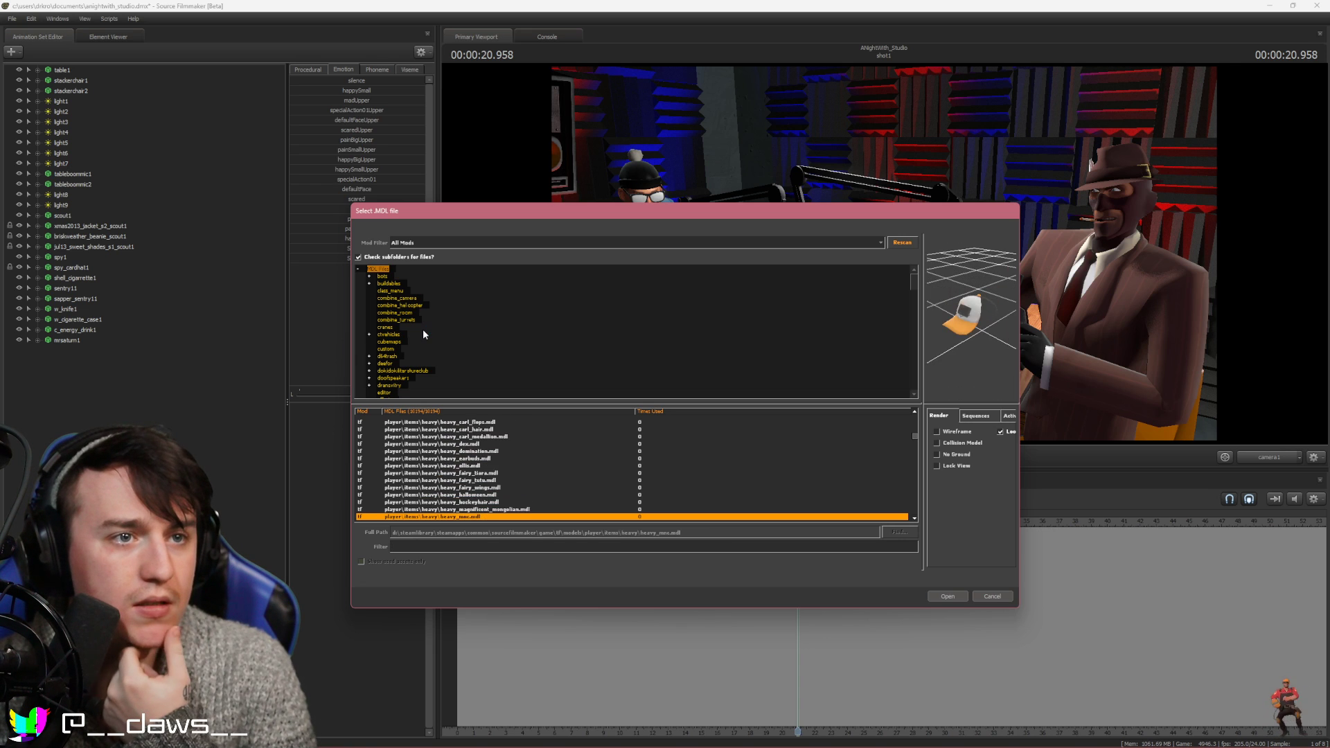
Preview the heavy items after heavy_mnc, including heavy_stocking_cap and heavy_umbrella, up to heavy_zombie
{"action": "key", "text": "Down"}
{"action": "key", "text": "Down"}
{"action": "key", "text": "Down"}
{"action": "key", "text": "Down"}
{"action": "key", "text": "Down"}
{"action": "key", "text": "Down"}
{"action": "key", "text": "Down"}
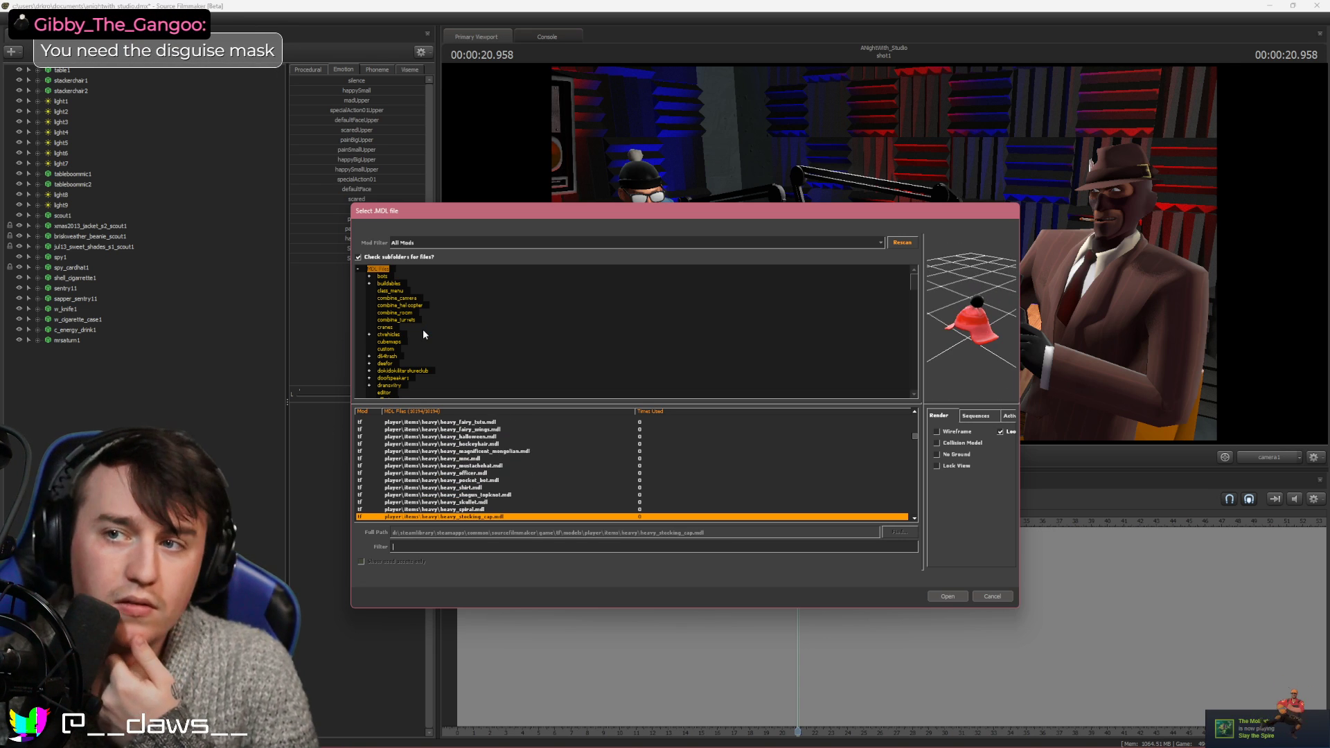
{"action": "key", "text": "Down"}
{"action": "key", "text": "Down"}
{"action": "key", "text": "Down"}
{"action": "key", "text": "Down"}
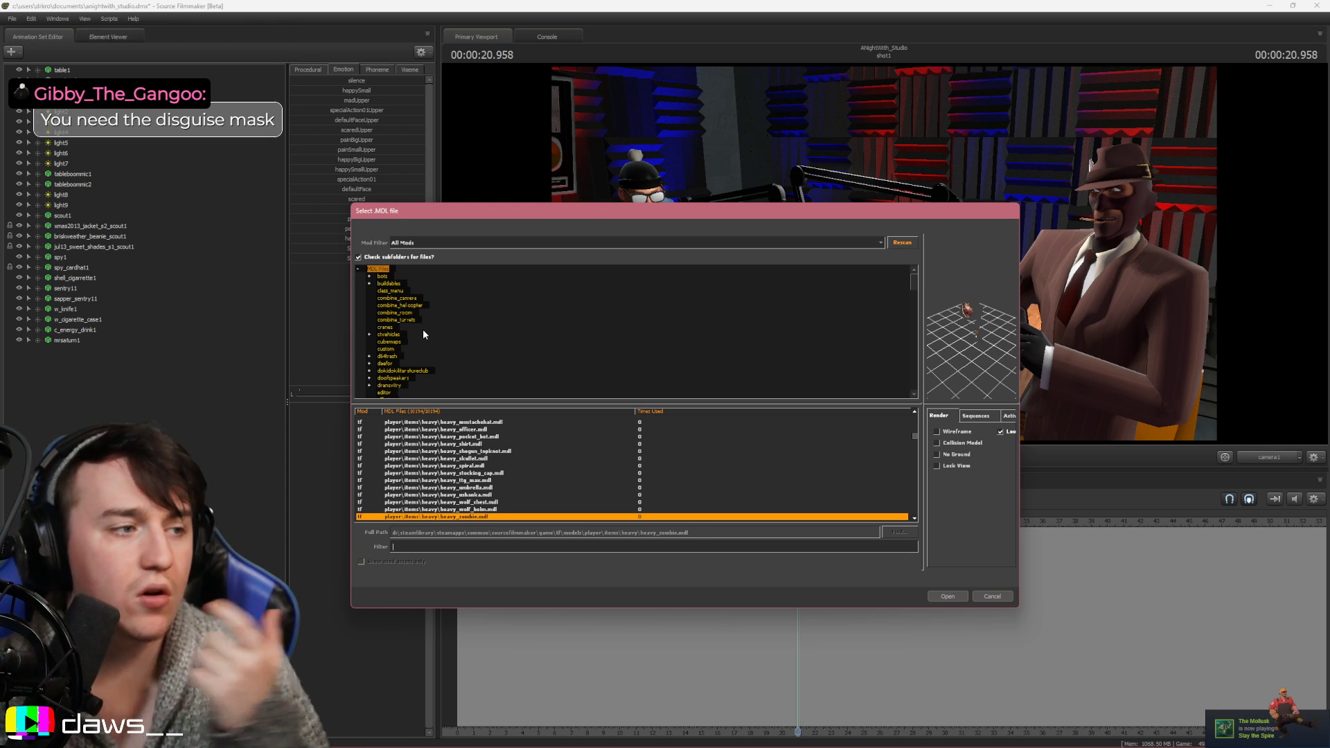
Preview the heavy's shirt, hounddog and japan hat models, up to paper_hat
{"action": "key", "text": "Down"}
{"action": "key", "text": "Down"}
{"action": "key", "text": "Down"}
{"action": "key", "text": "Down"}
{"action": "key", "text": "Down"}
{"action": "key", "text": "Down"}
{"action": "key", "text": "Down"}
{"action": "key", "text": "Down"}
{"action": "key", "text": "Down"}
{"action": "key", "text": "Down"}
{"action": "key", "text": "Down"}
{"action": "key", "text": "Down"}
{"action": "key", "text": "Down"}
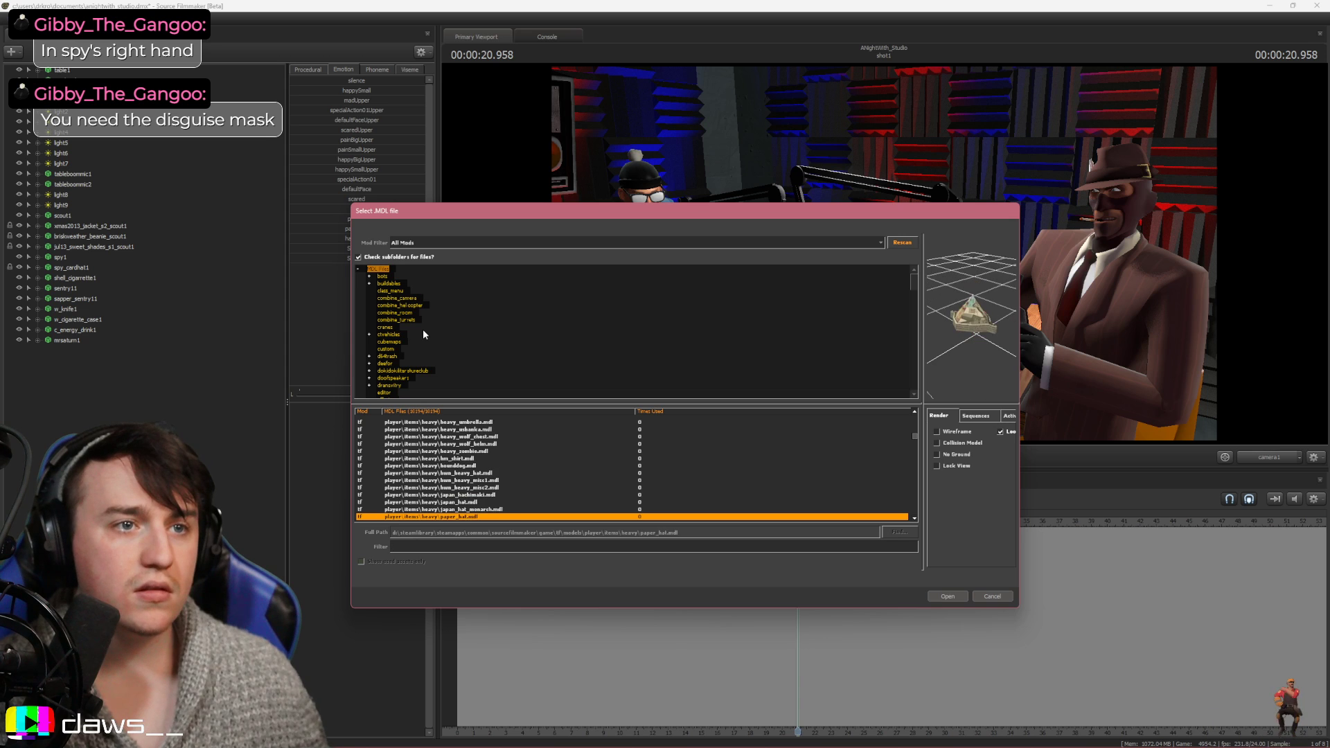
Preview the heavy items after paper_hat, including pugilist_protector and the skull horns, up to summer_shades
{"action": "key", "text": "Down"}
{"action": "key", "text": "Down"}
{"action": "key", "text": "Down"}
{"action": "key", "text": "Down"}
{"action": "key", "text": "Down"}
{"action": "key", "text": "Down"}
{"action": "key", "text": "Down"}
{"action": "key", "text": "Down"}
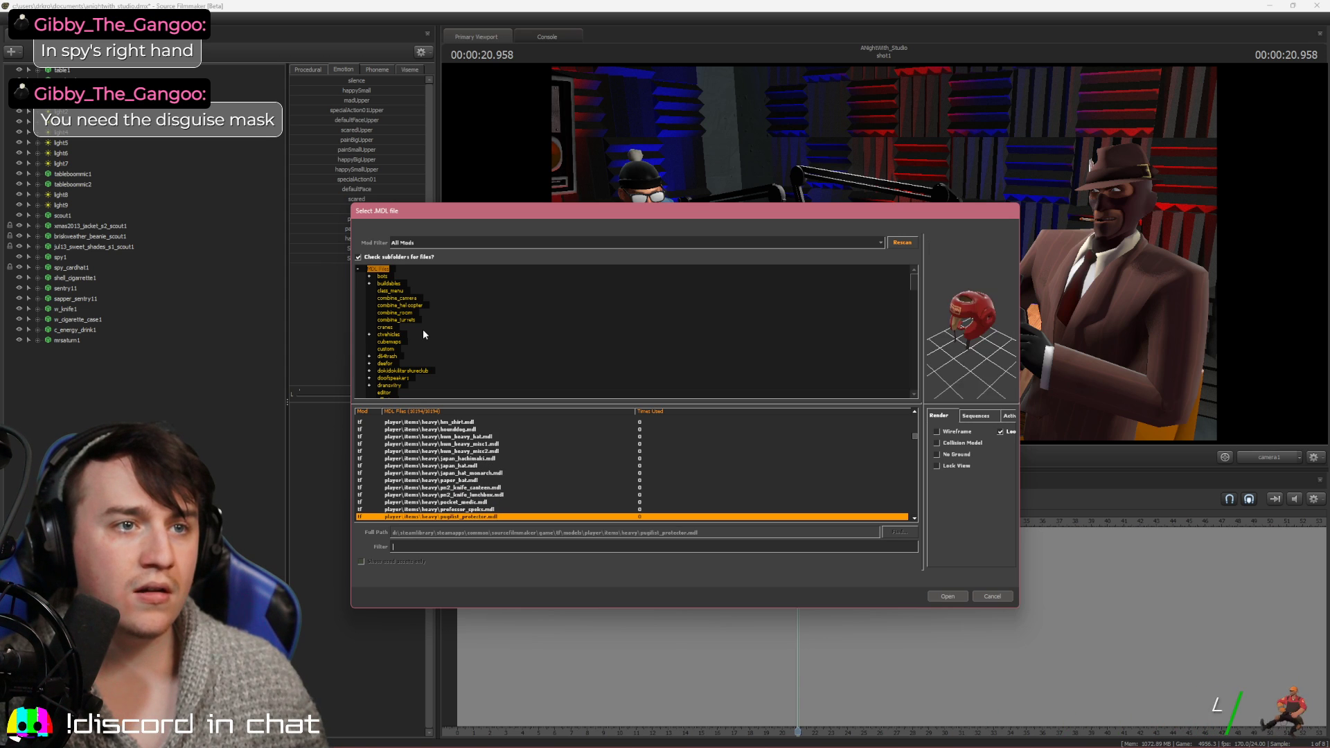
{"action": "key", "text": "Down"}
{"action": "key", "text": "Down"}
{"action": "key", "text": "Down"}
{"action": "key", "text": "Down"}
{"action": "key", "text": "Down"}
{"action": "key", "text": "Down"}
{"action": "key", "text": "Down"}
{"action": "key", "text": "Down"}
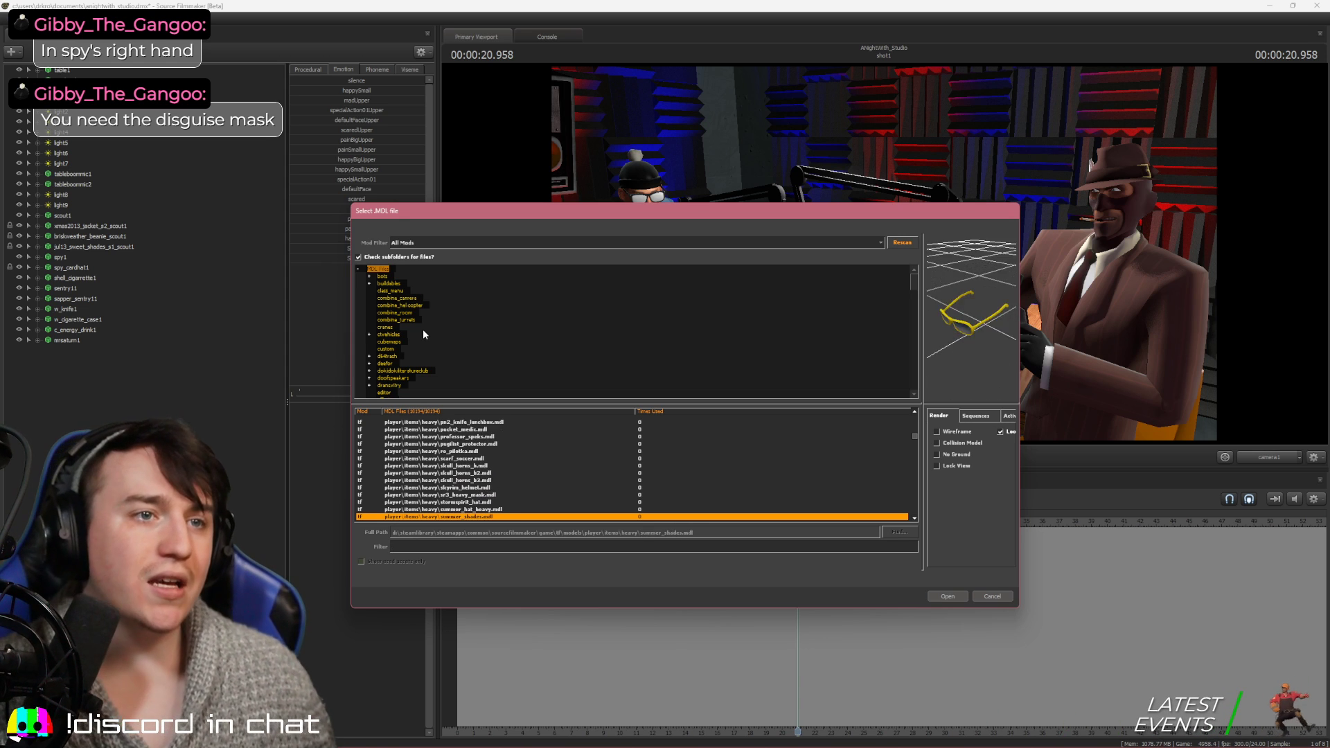
Preview the remaining heavy items and the first medic items, up to berliners_bucket_helm
{"action": "key", "text": "Down"}
{"action": "key", "text": "Down"}
{"action": "key", "text": "Down"}
{"action": "key", "text": "Down"}
{"action": "key", "text": "Down"}
{"action": "key", "text": "Down"}
{"action": "key", "text": "Down"}
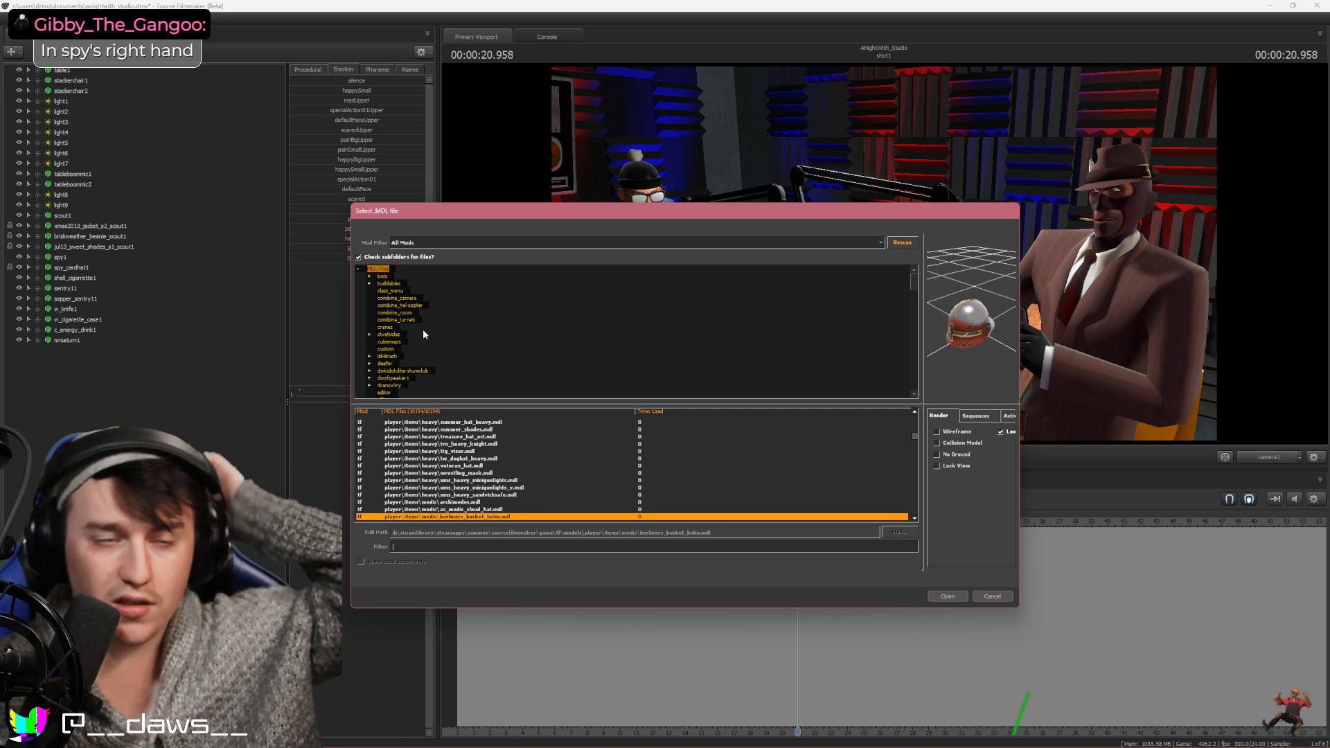
Go back to the xms_heavy_sandvichsafe model in the list and add it to the scene
{"action": "key", "text": "Up"}
{"action": "key", "text": "Up"}
{"action": "key", "text": "Up"}
{"action": "key", "text": "Up"}
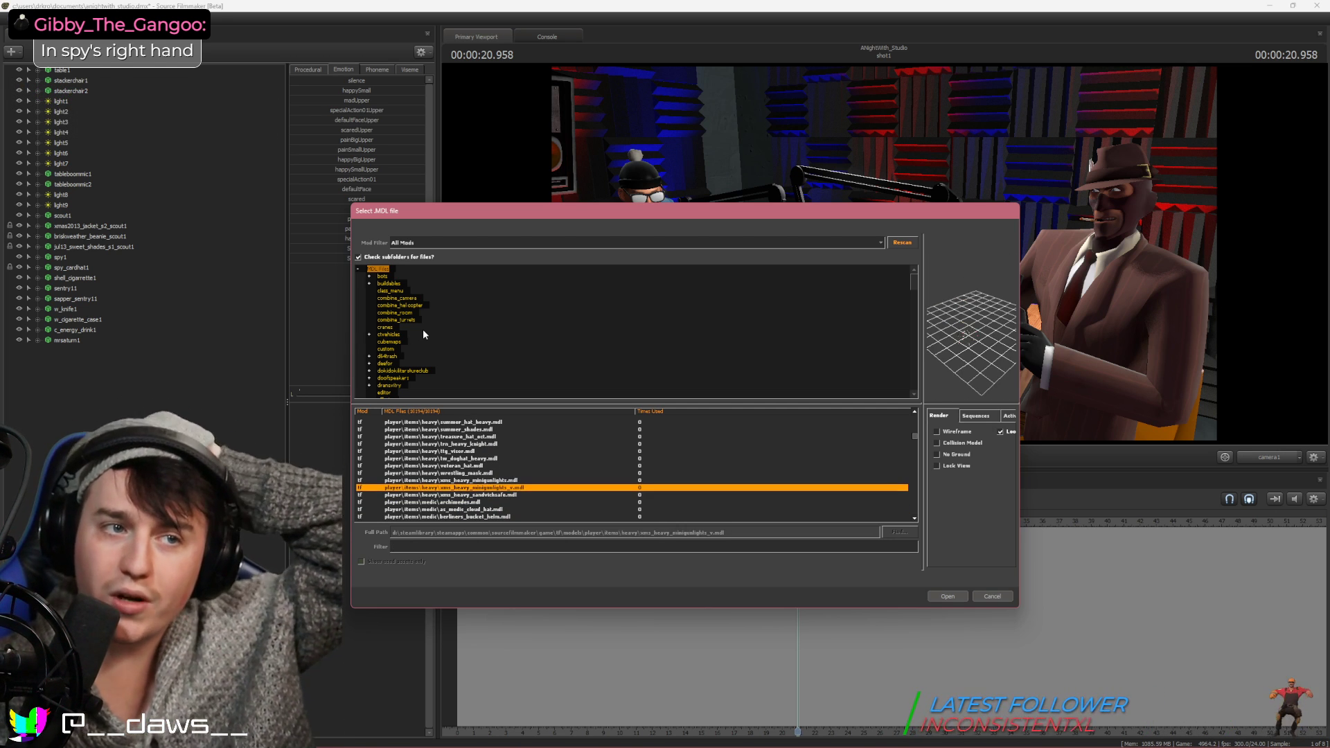
{"action": "key", "text": "Down"}
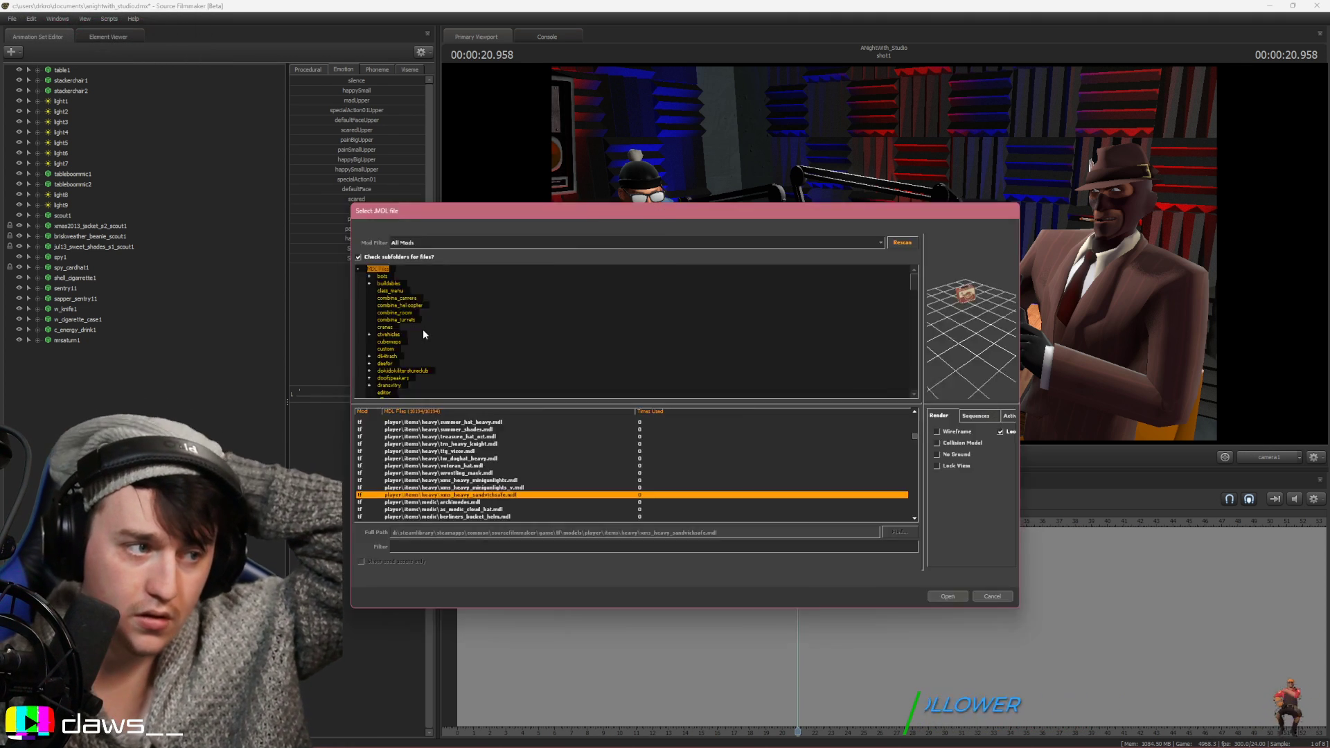
{"action": "key", "text": "Return"}
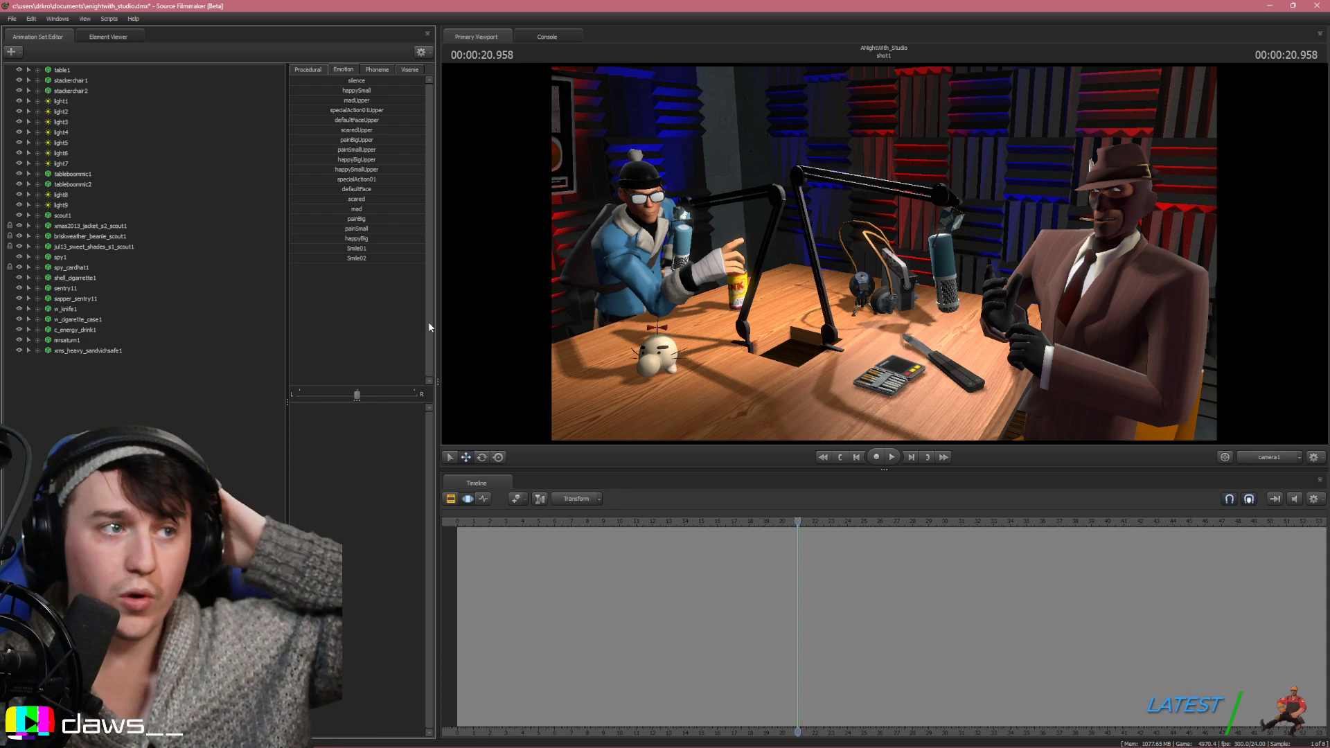
Using the Work Camera, move the sandvich safe onto the front of the tabletop, and check its placement through camera1
{"action": "left_click", "coordinate": [134, 341]}
{"action": "left_click", "coordinate": [128, 351]}
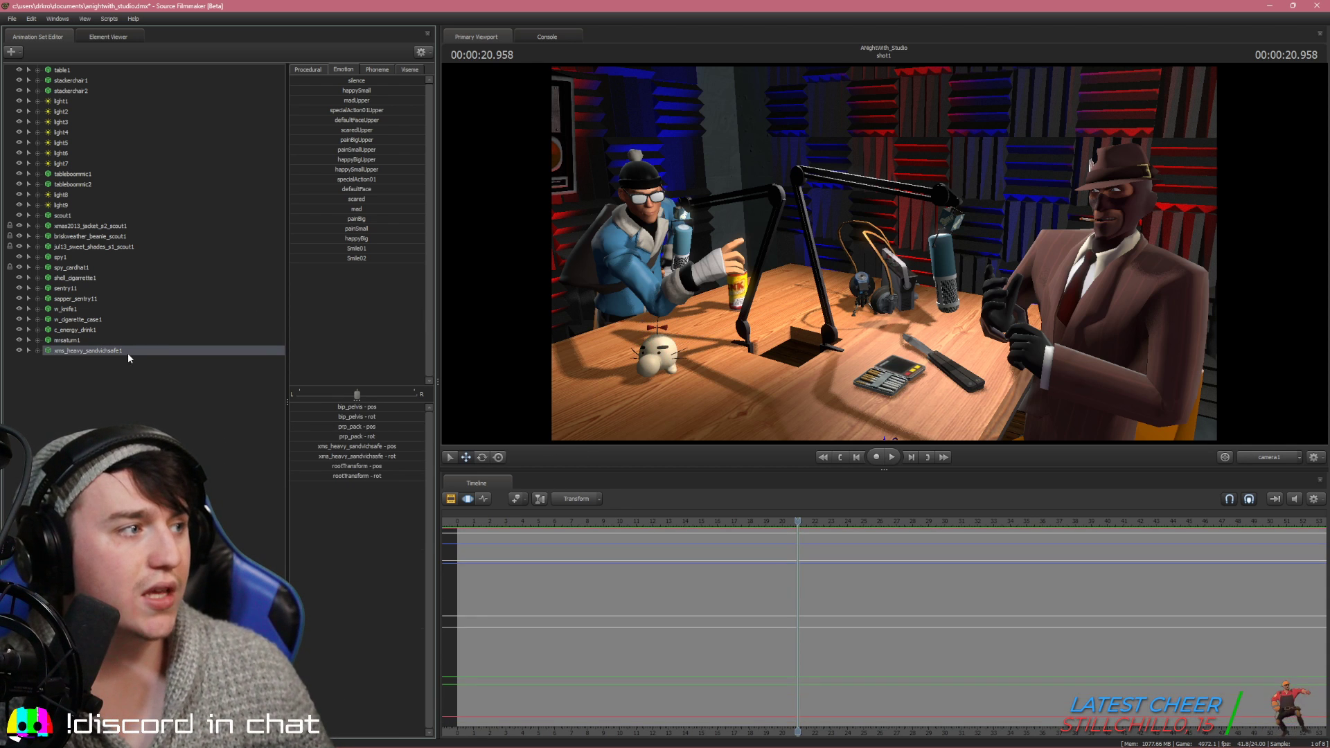
{"action": "left_click", "coordinate": [1271, 460]}
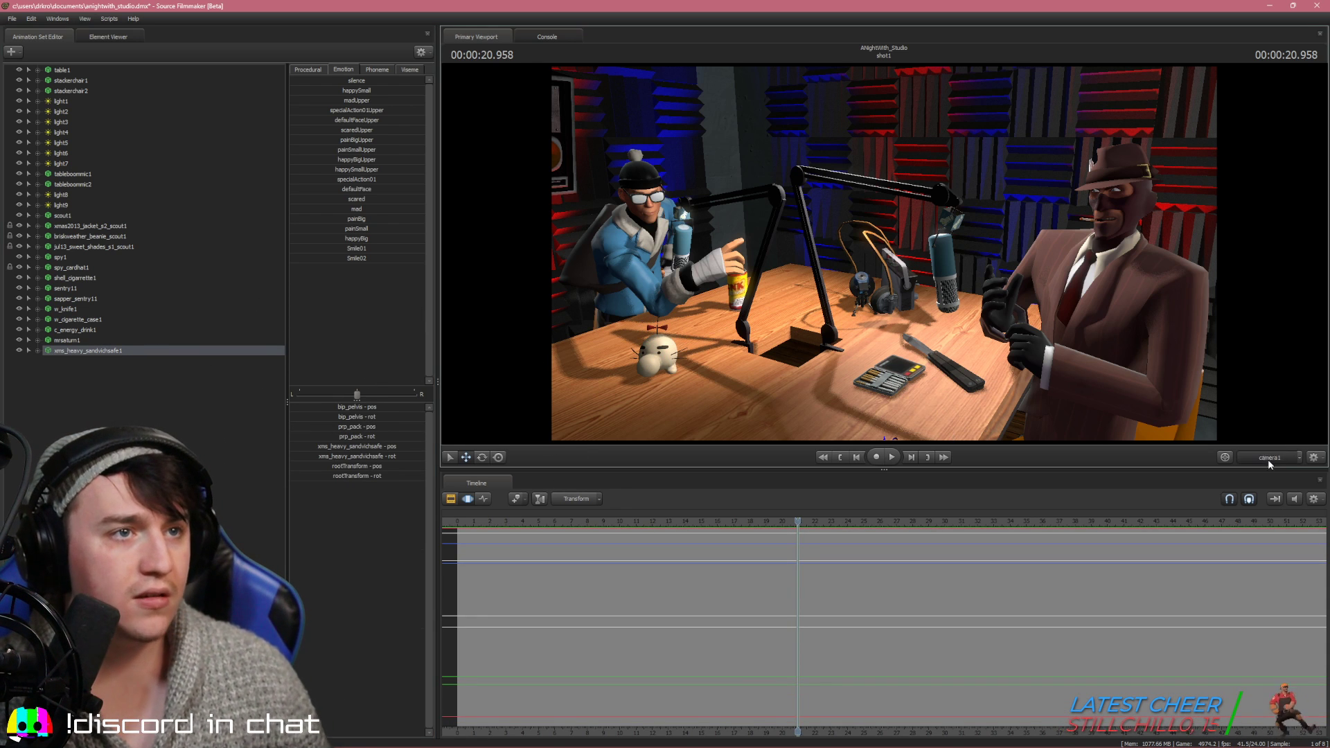
{"action": "left_click_drag", "start_coordinate": [1025, 318], "coordinate": [983, 263]}
{"action": "key", "text": "s"}
{"action": "key", "text": "w"}
{"action": "left_click_drag", "start_coordinate": [808, 329], "coordinate": [837, 336]}
{"action": "left_click", "coordinate": [481, 460]}
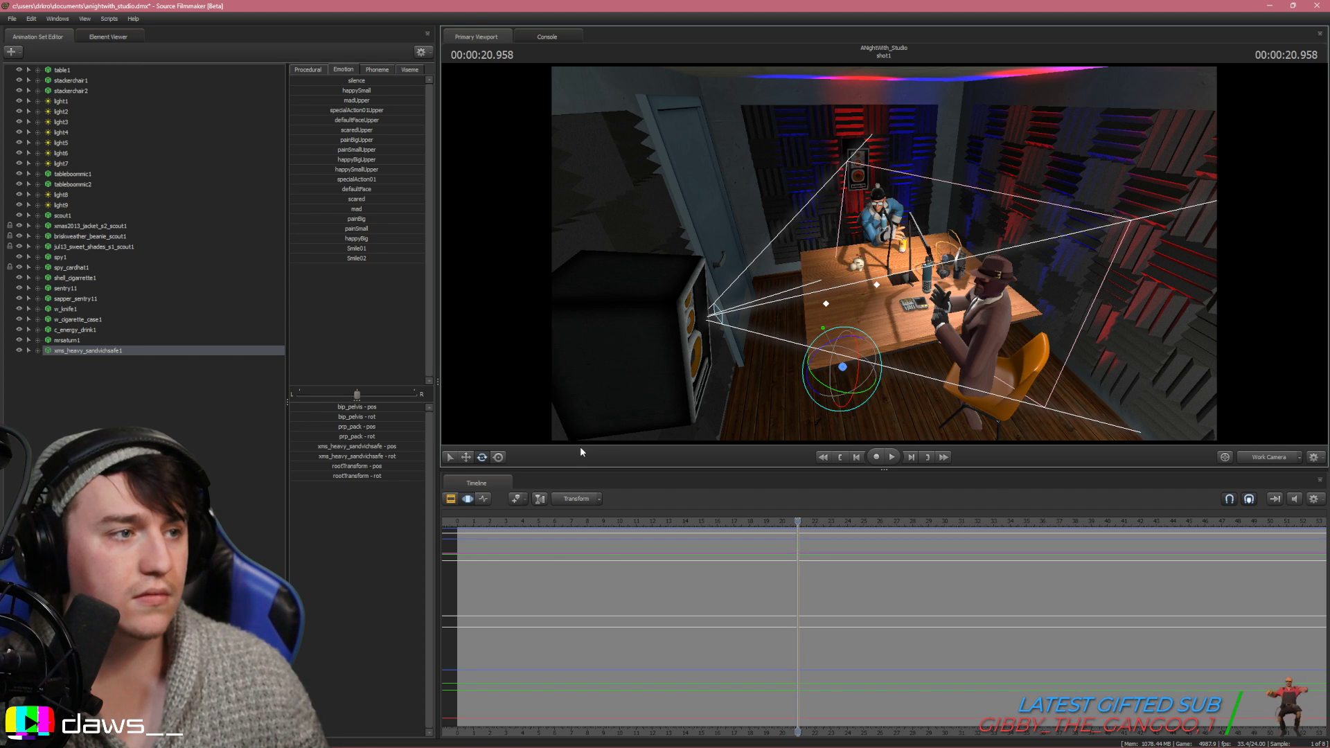
{"action": "left_click", "coordinate": [466, 457]}
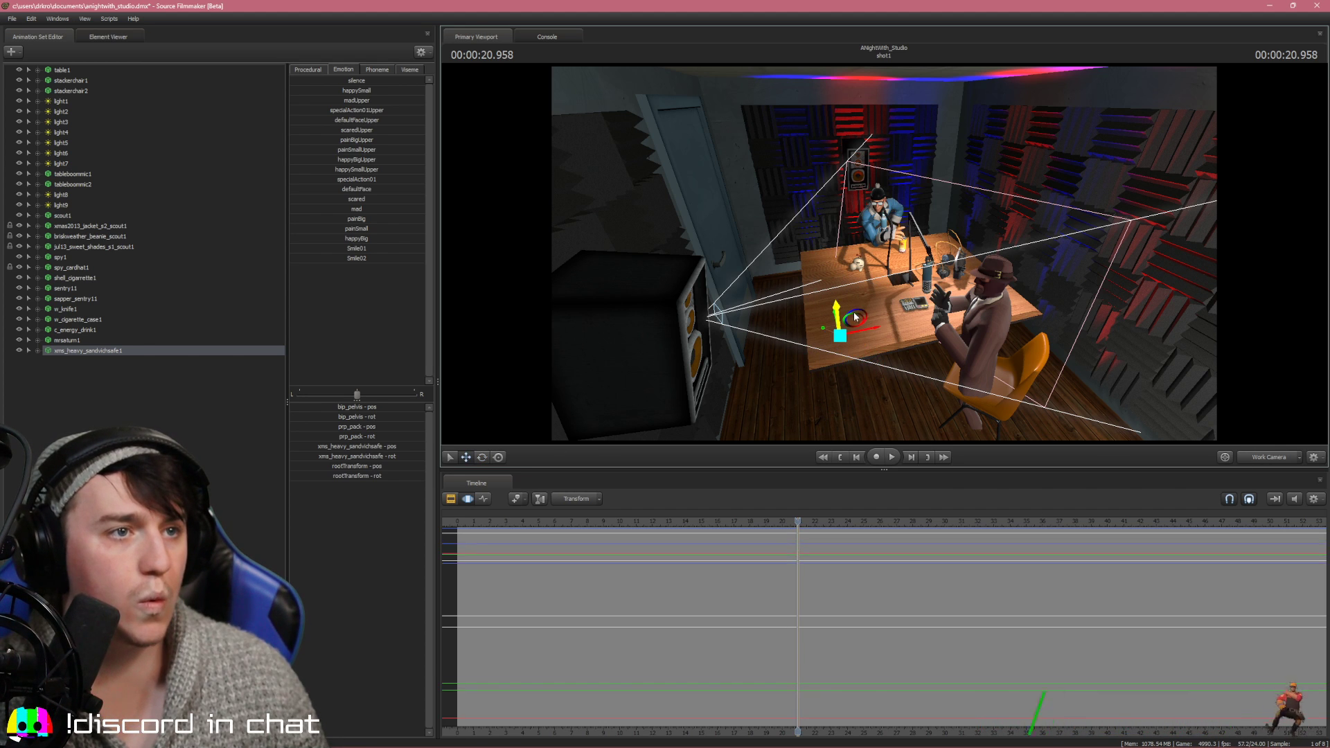
{"action": "left_click_drag", "start_coordinate": [856, 317], "coordinate": [926, 428]}
{"action": "left_click", "coordinate": [1272, 458]}
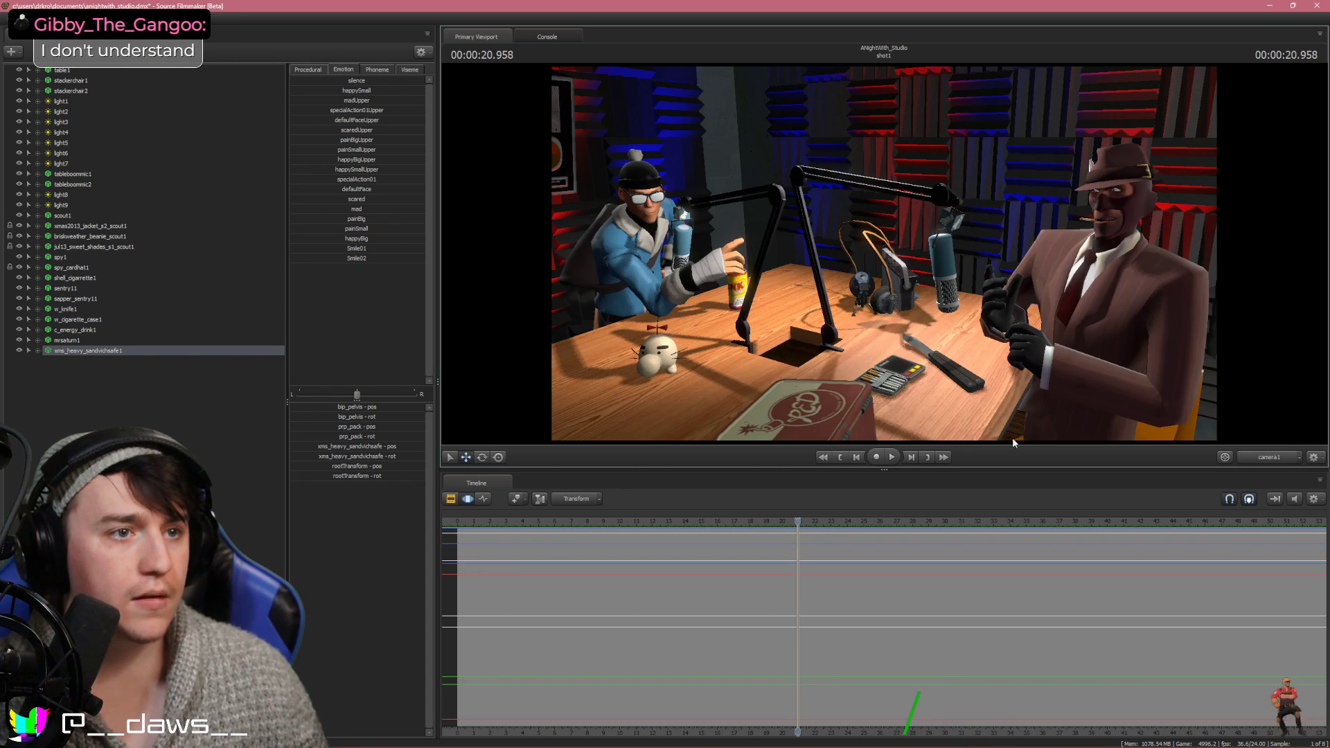
Using the Work Camera, move the sandvich safe farther back onto the tabletop, turn it slightly, adjust its height, and check it through camera1
{"action": "left_click", "coordinate": [1264, 458]}
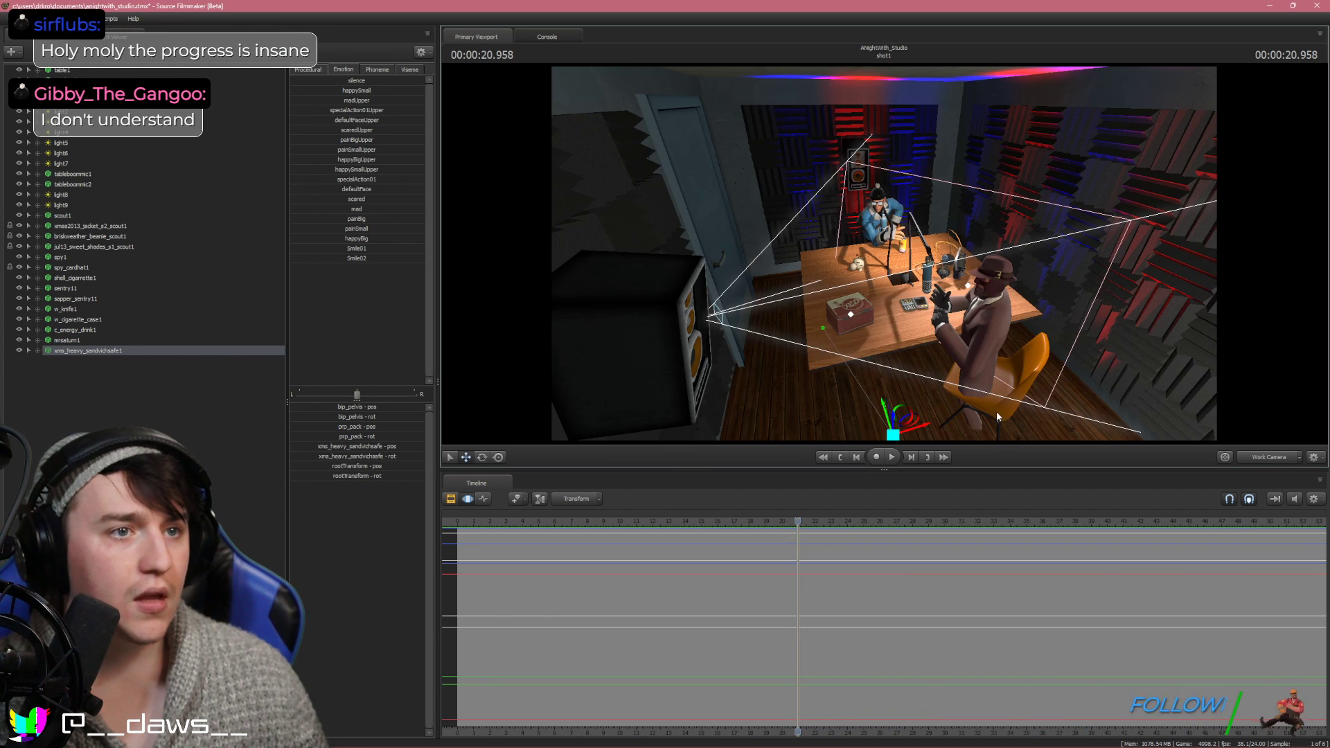
{"action": "left_click_drag", "start_coordinate": [891, 421], "coordinate": [870, 367]}
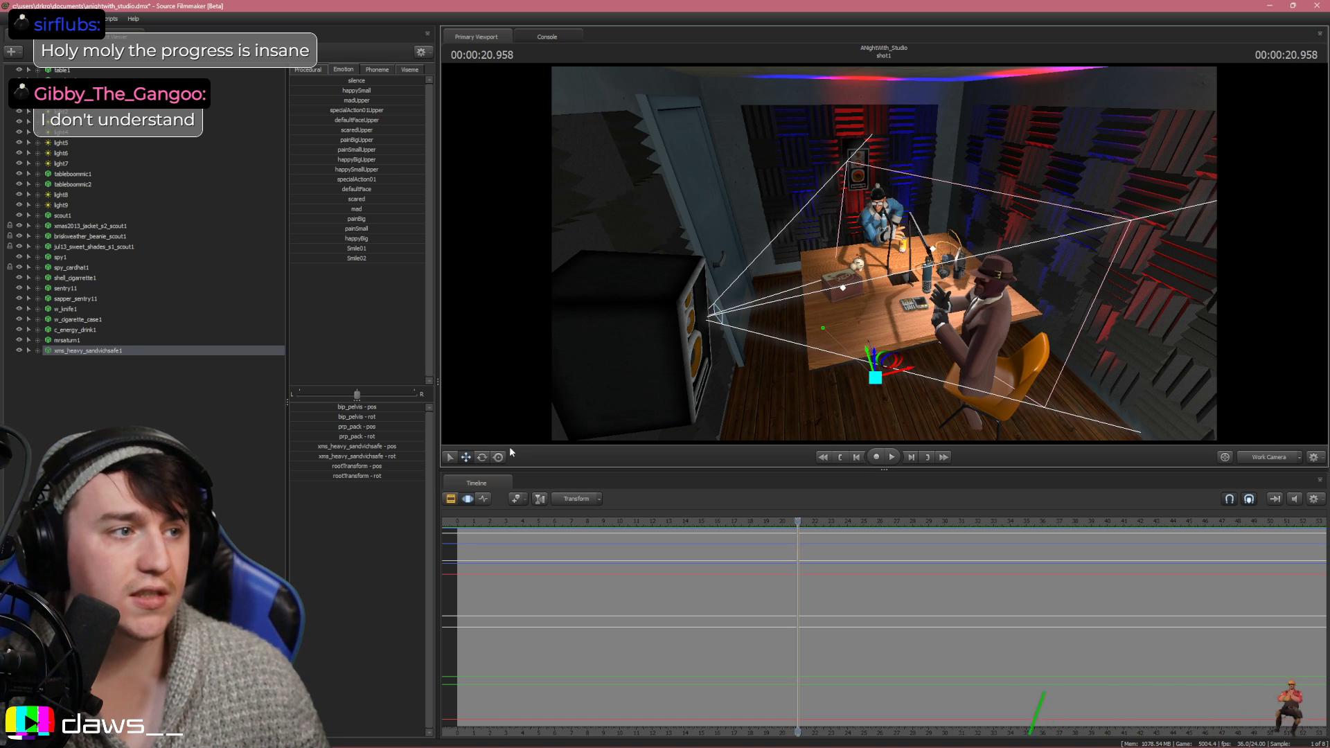
{"action": "key", "text": "e"}
{"action": "left_click_drag", "start_coordinate": [890, 361], "coordinate": [891, 362]}
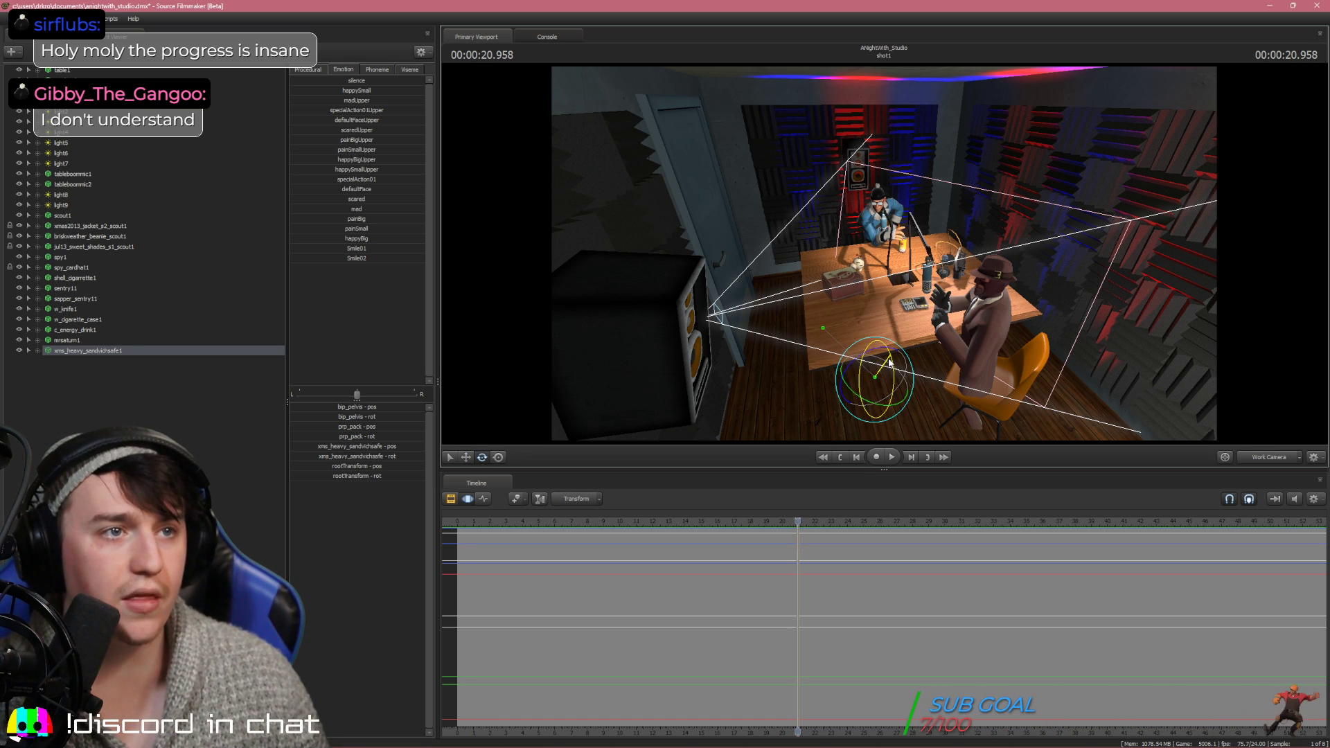
{"action": "left_click", "coordinate": [465, 457]}
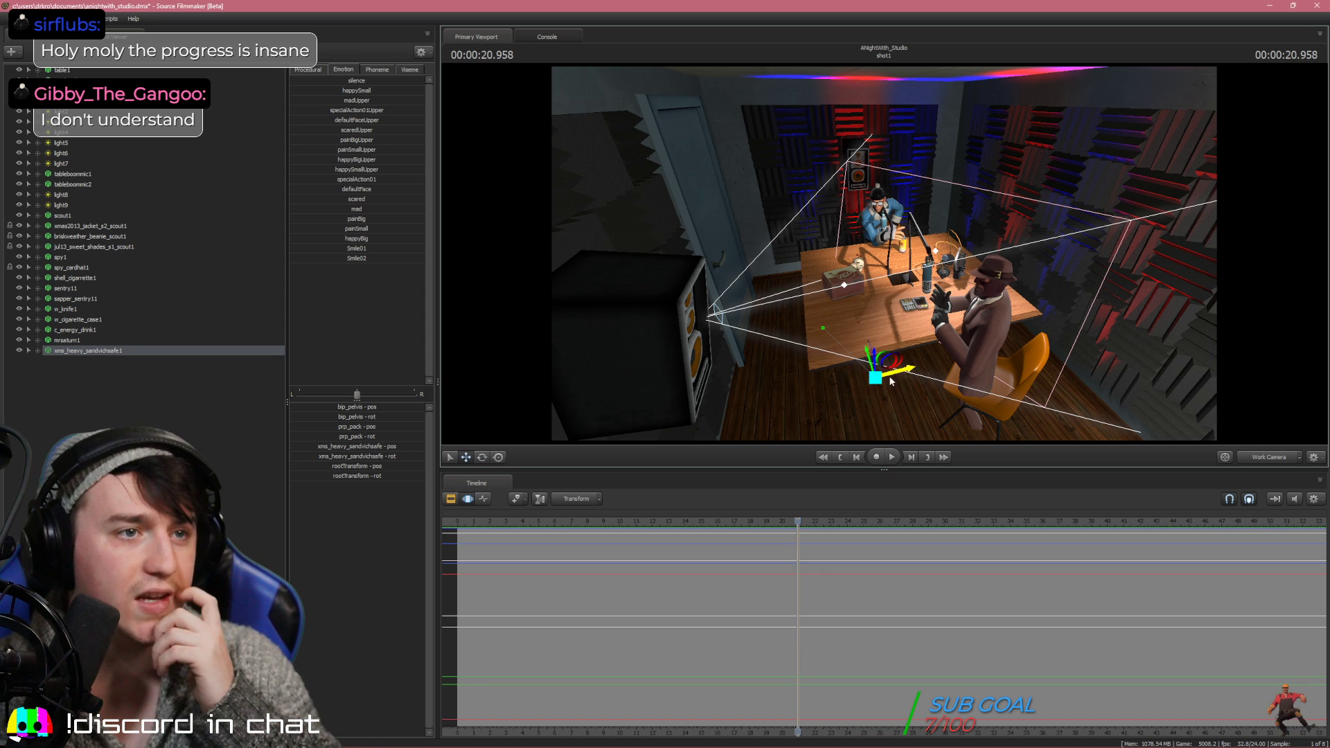
{"action": "left_click_drag", "start_coordinate": [876, 361], "coordinate": [879, 365]}
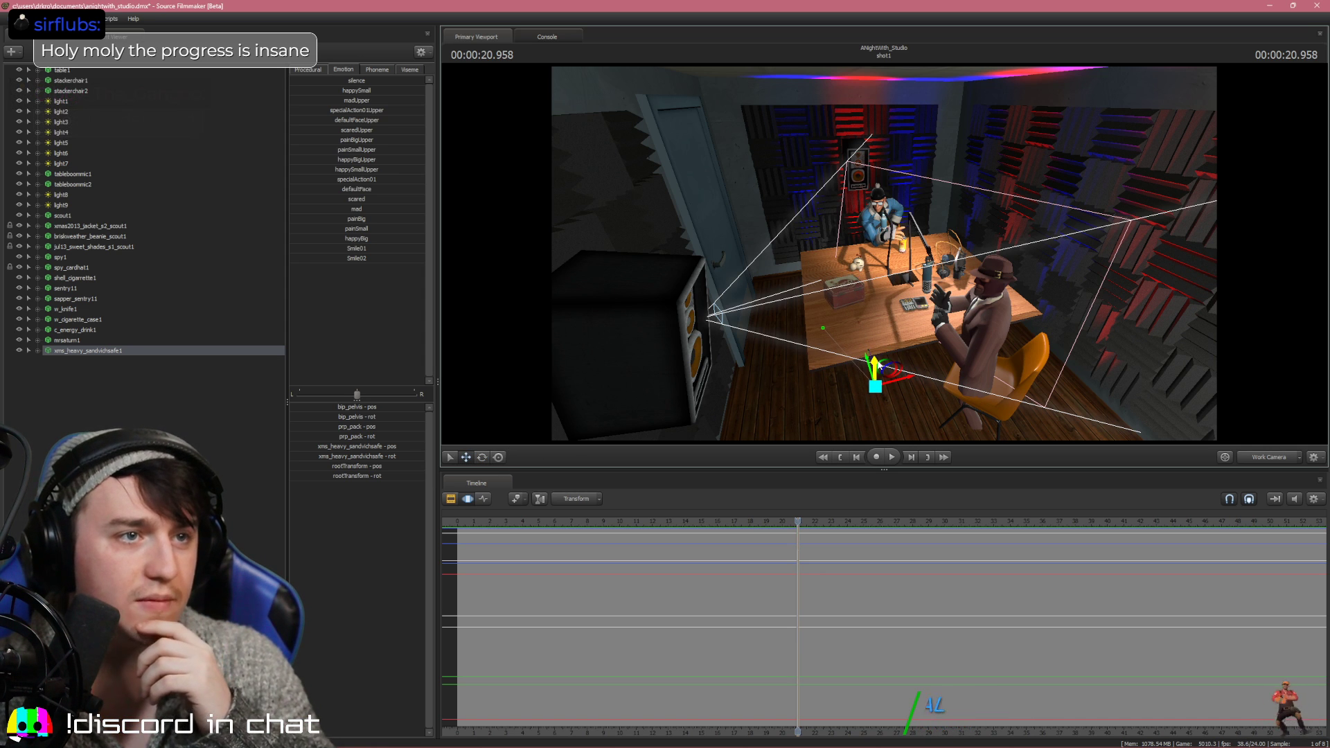
{"action": "left_click", "coordinate": [1270, 461]}
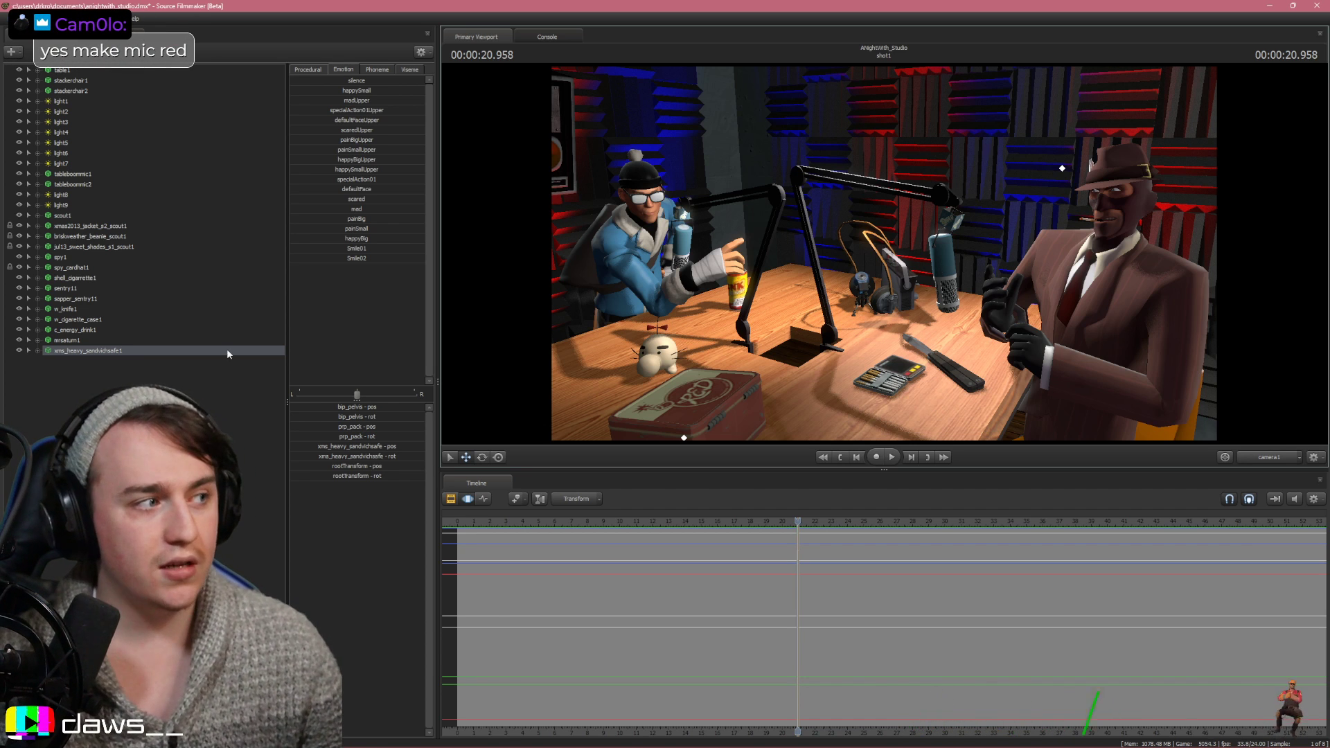
Set the skin of tableboommic2, the microphone in front of the spy, to the red variant
{"action": "right_click", "coordinate": [84, 176]}
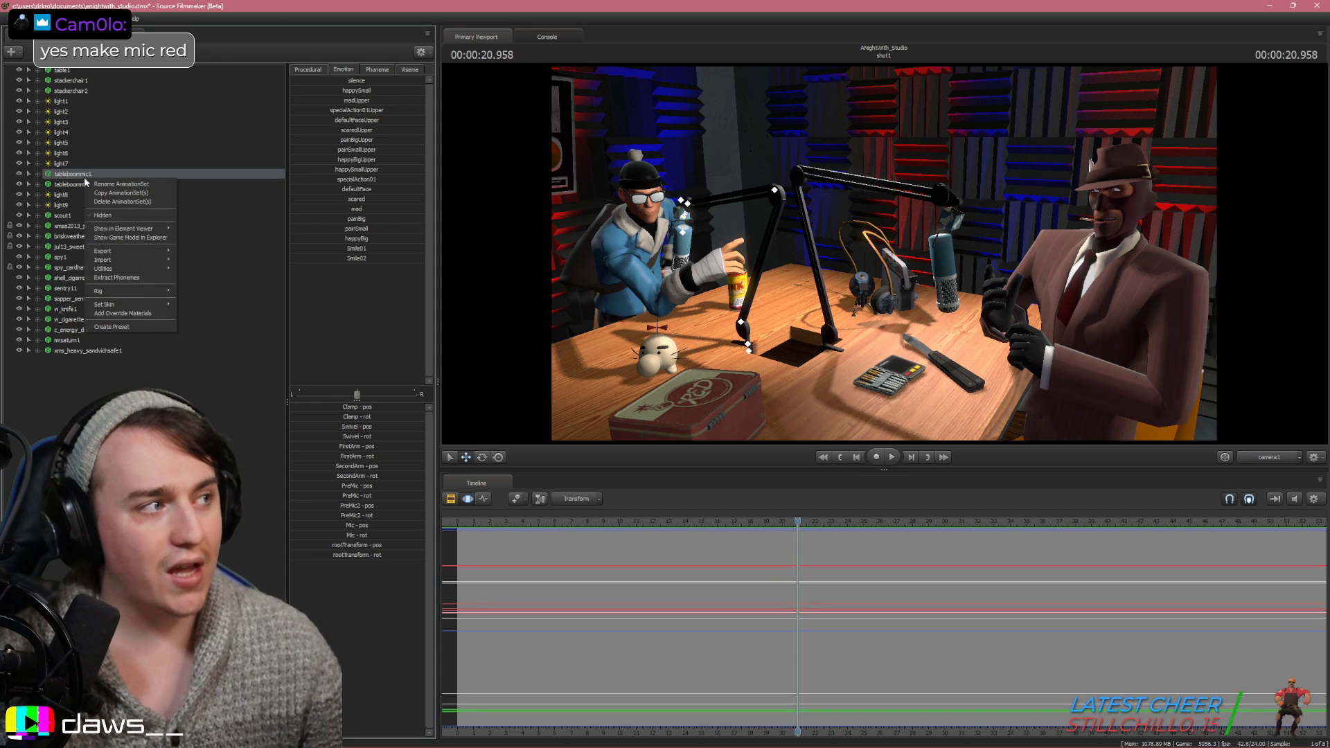
{"action": "left_click", "coordinate": [72, 186]}
{"action": "right_click", "coordinate": [85, 185]}
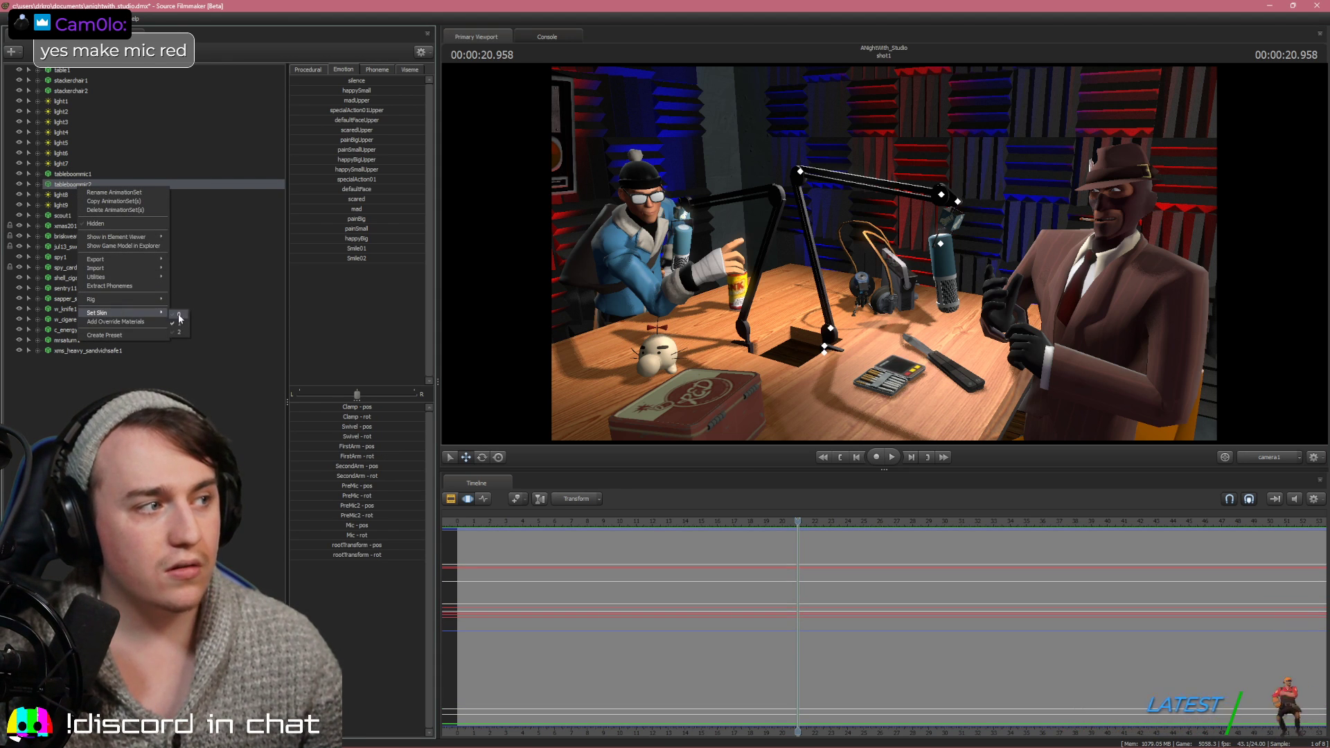
{"action": "left_click", "coordinate": [179, 323]}
{"action": "key", "text": "Escape"}
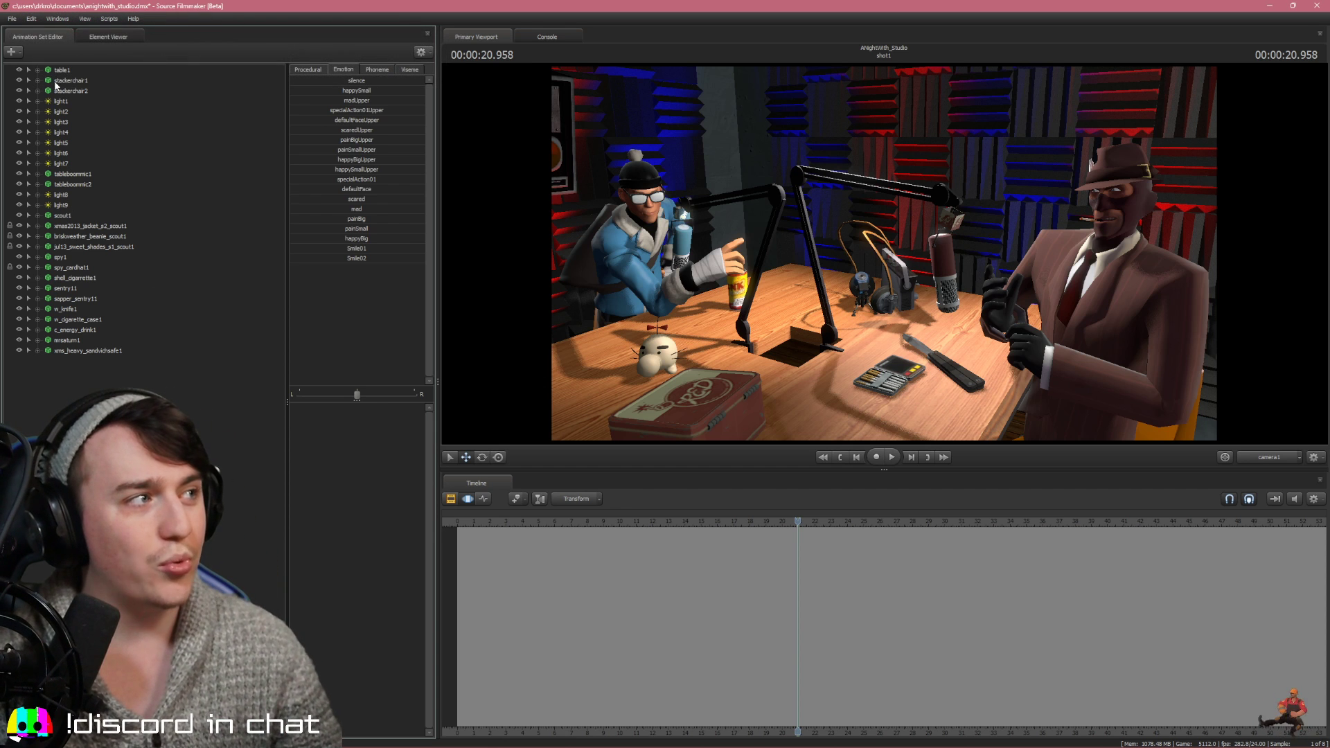
Blend a small amount of the happySmall emotion into scout1's face
{"action": "left_click", "coordinate": [81, 258]}
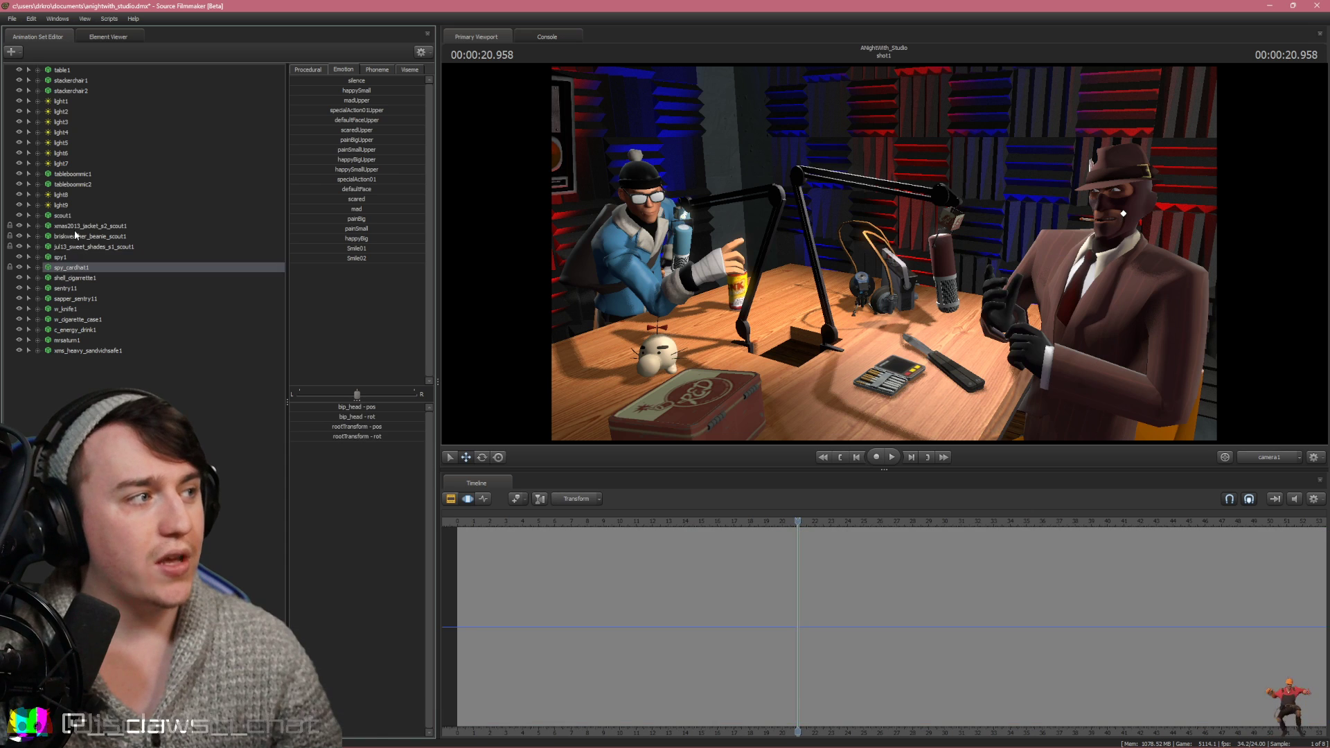
{"action": "left_click", "coordinate": [79, 216]}
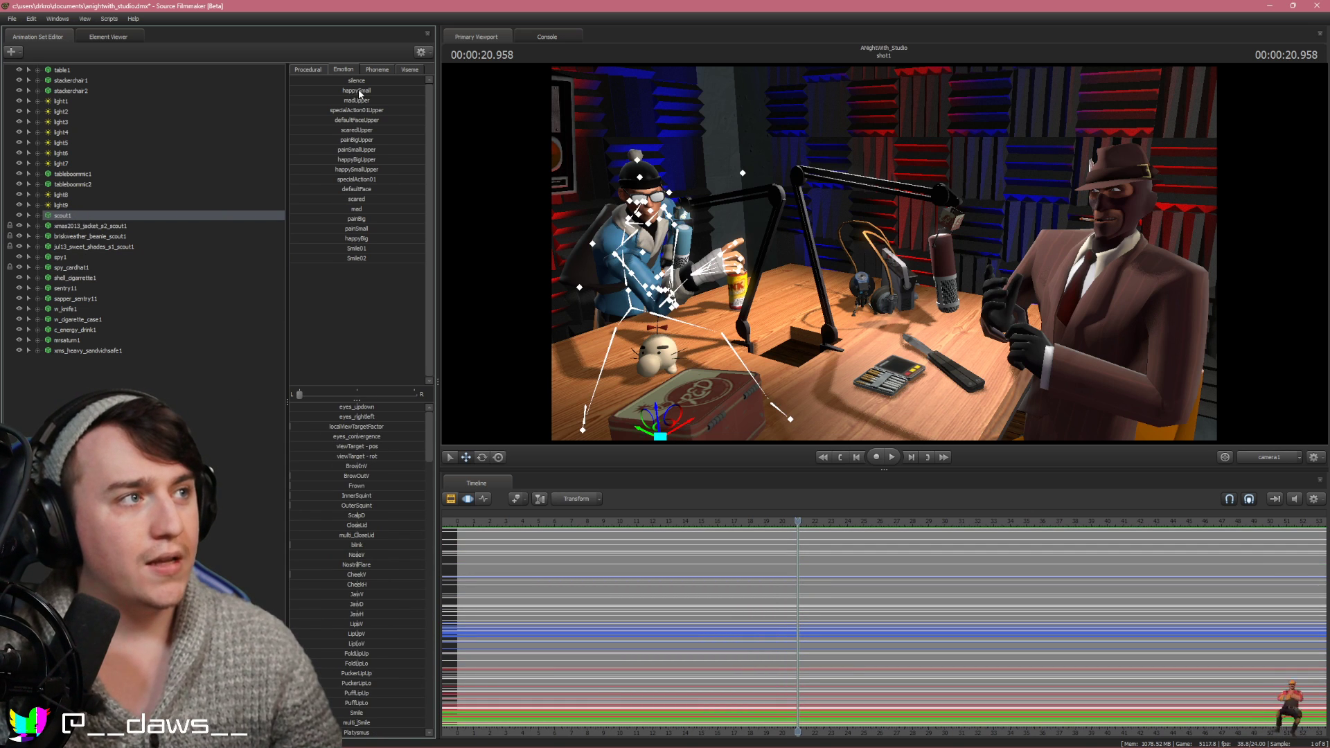
{"action": "left_click_drag", "start_coordinate": [308, 91], "coordinate": [328, 91]}
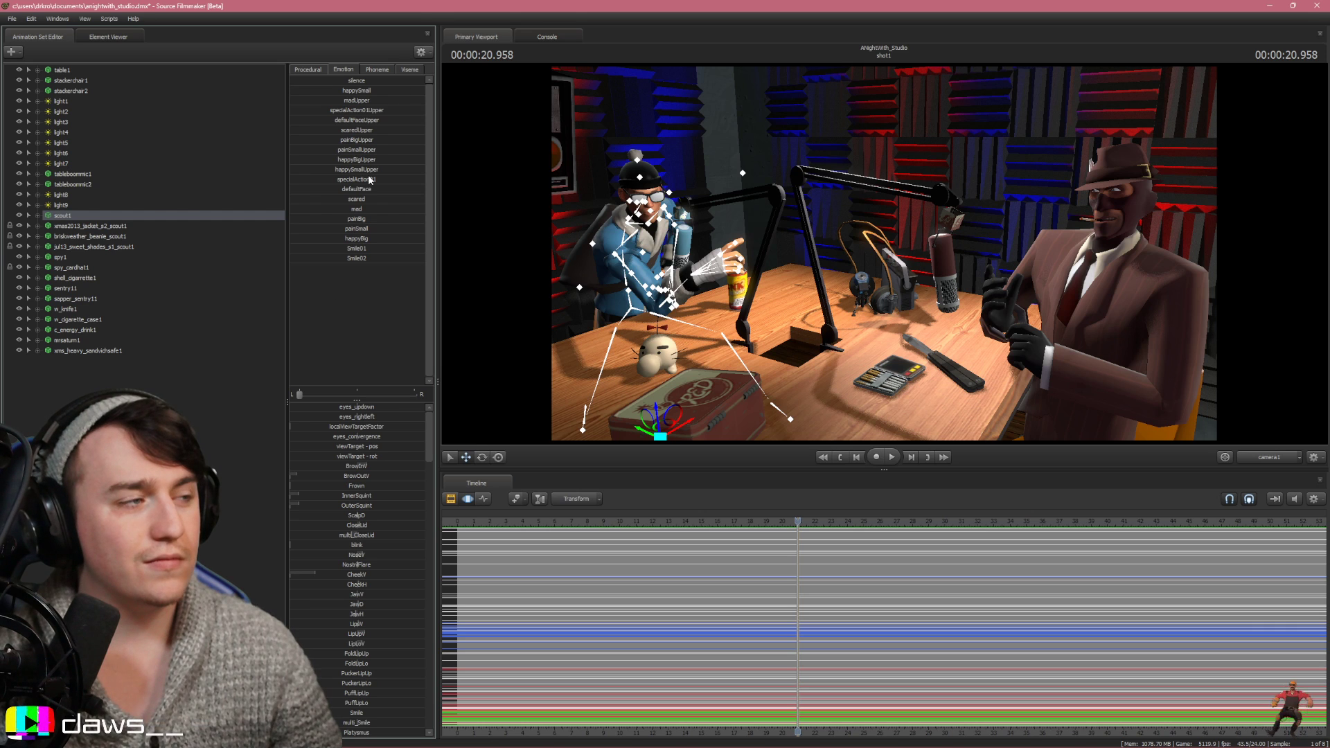
{"action": "left_click", "coordinate": [272, 445]}
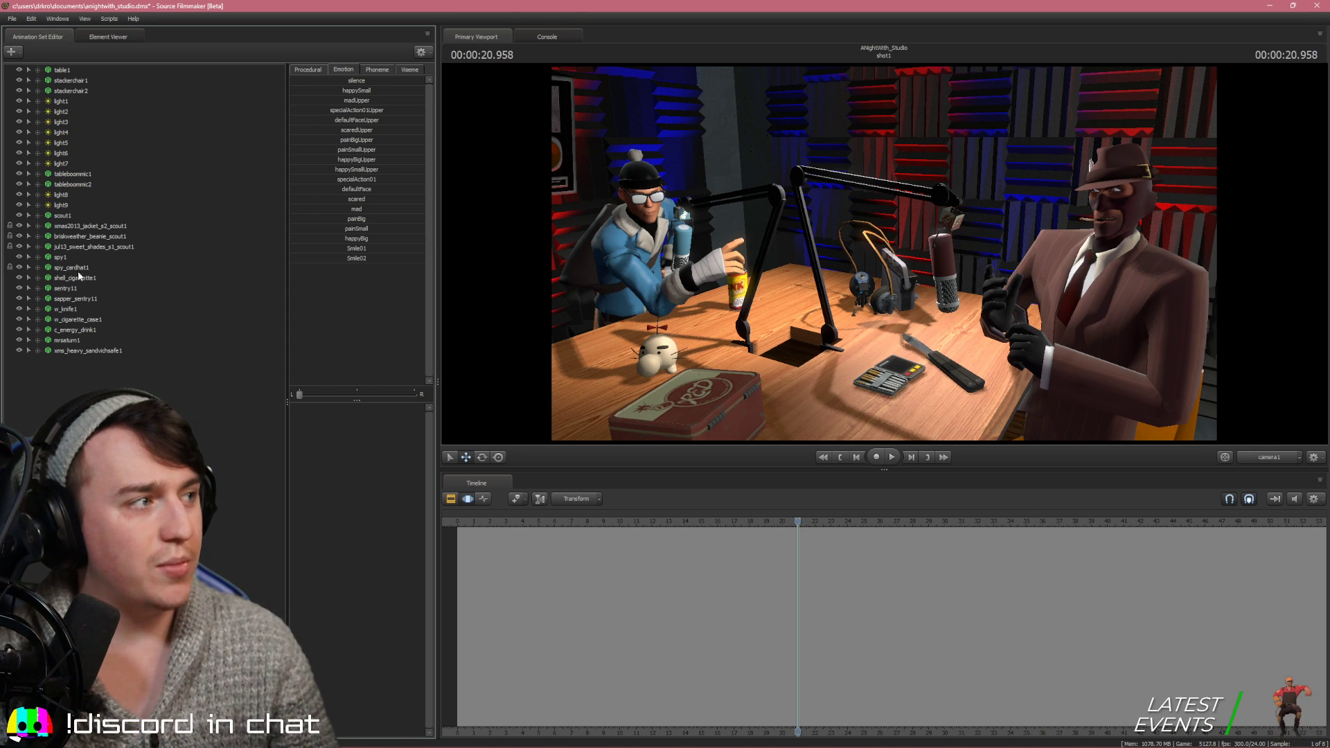
Expand scout1's face and body controls and rotate its bip_neck bone slightly to adjust the head pose
{"action": "left_click", "coordinate": [39, 216]}
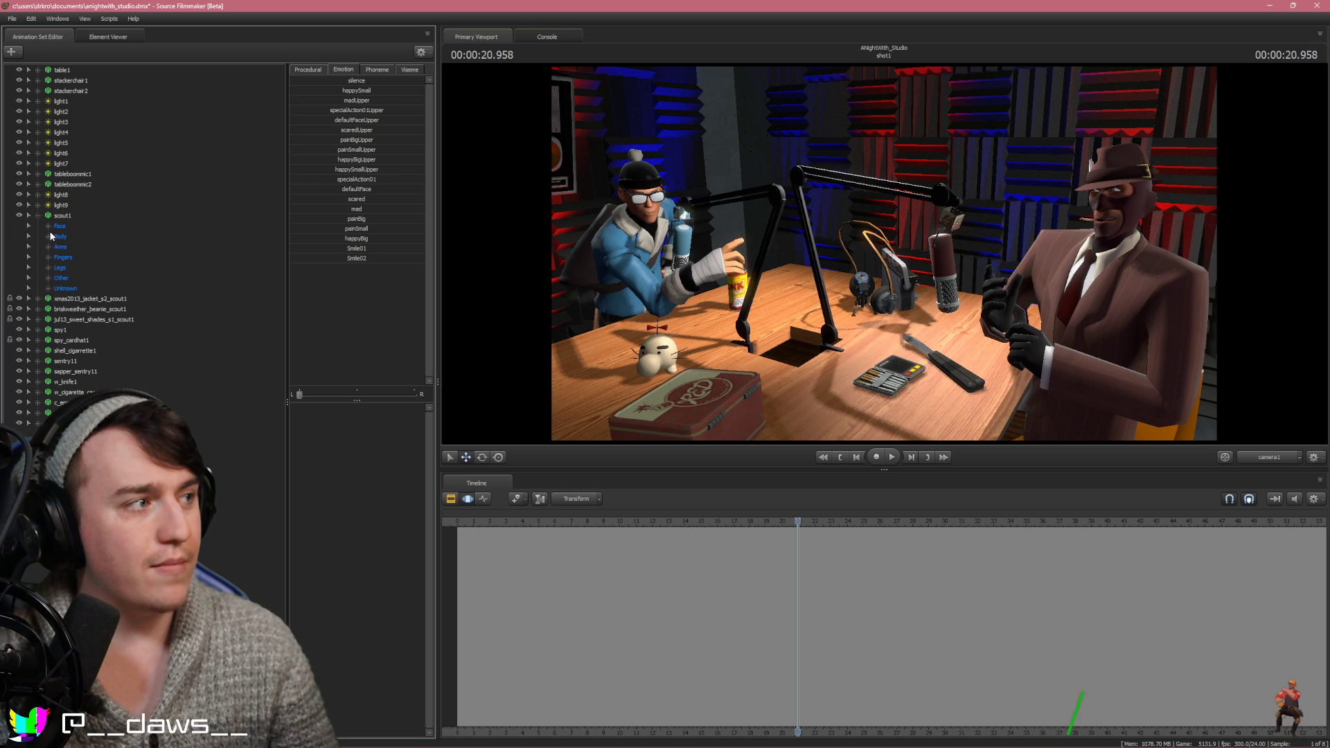
{"action": "left_click", "coordinate": [48, 230]}
{"action": "left_click", "coordinate": [48, 288]}
{"action": "left_click", "coordinate": [76, 361]}
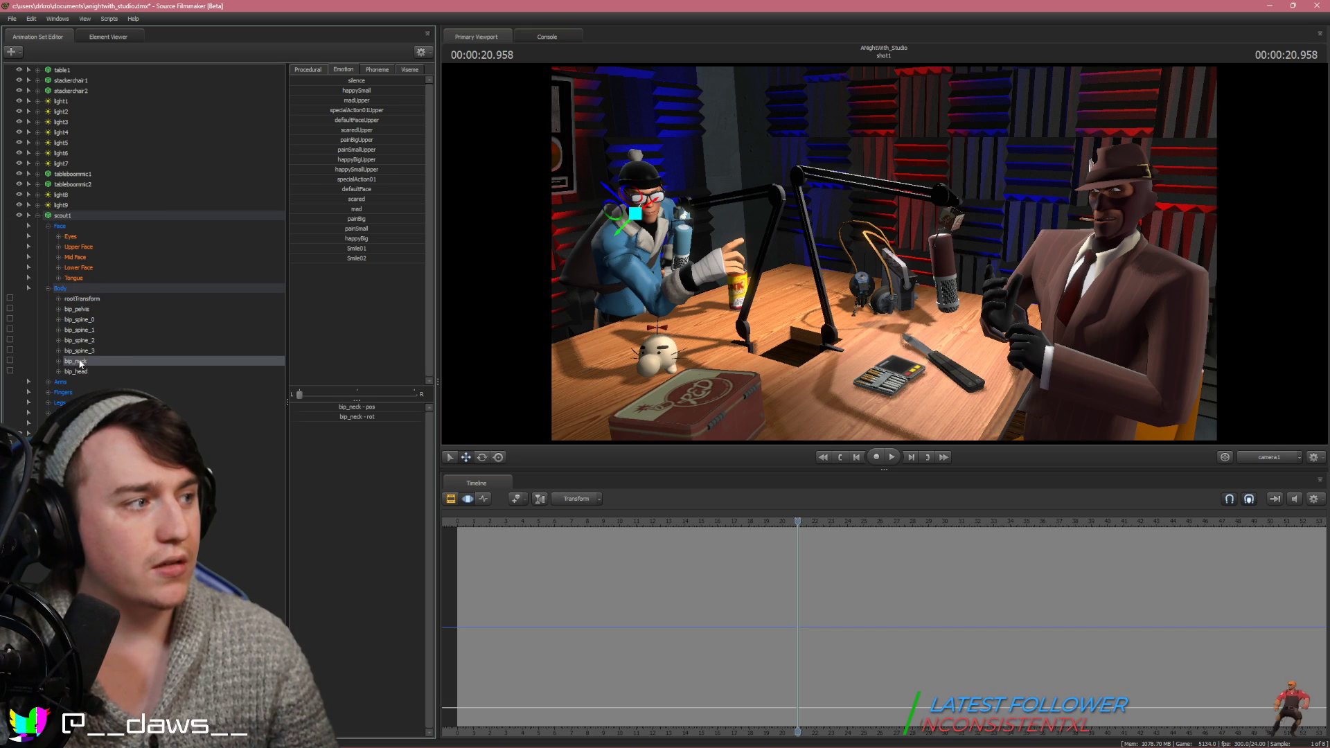
{"action": "left_click", "coordinate": [482, 457]}
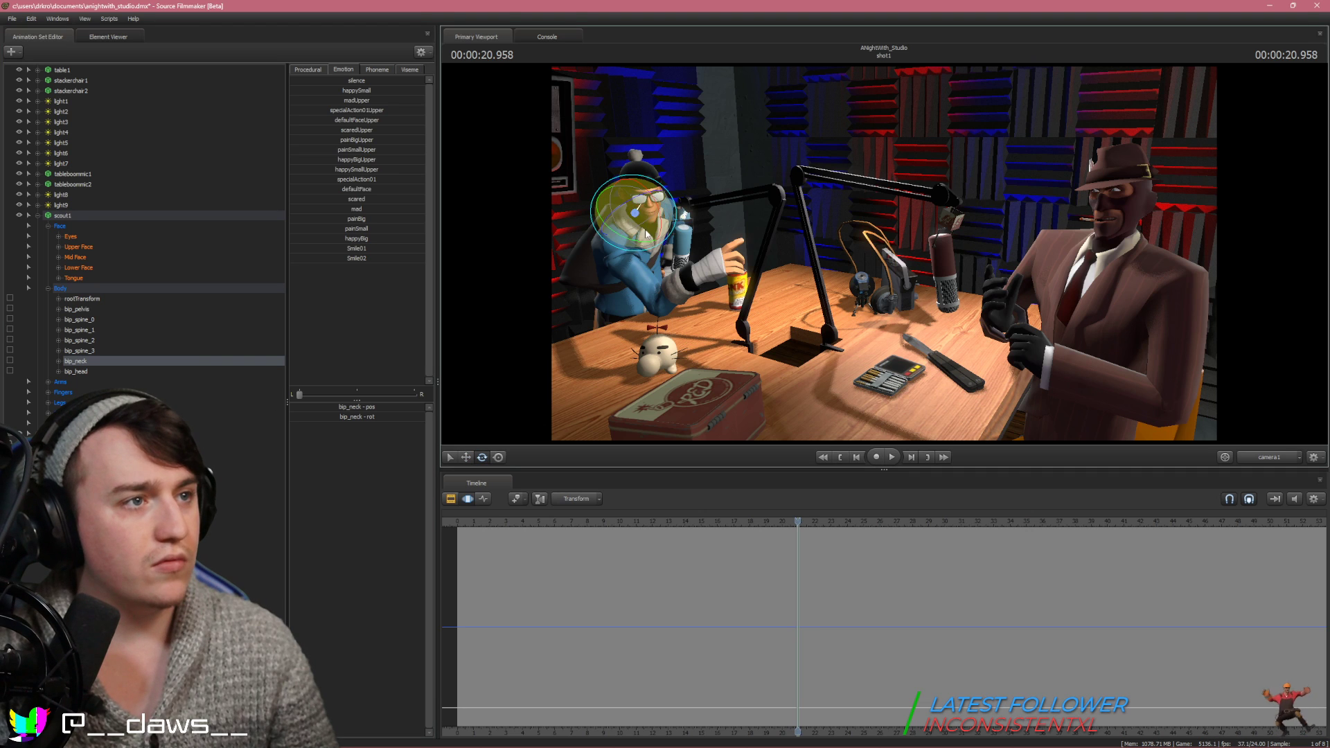
{"action": "left_click_drag", "start_coordinate": [649, 232], "coordinate": [649, 232]}
{"action": "left_click", "coordinate": [180, 464]}
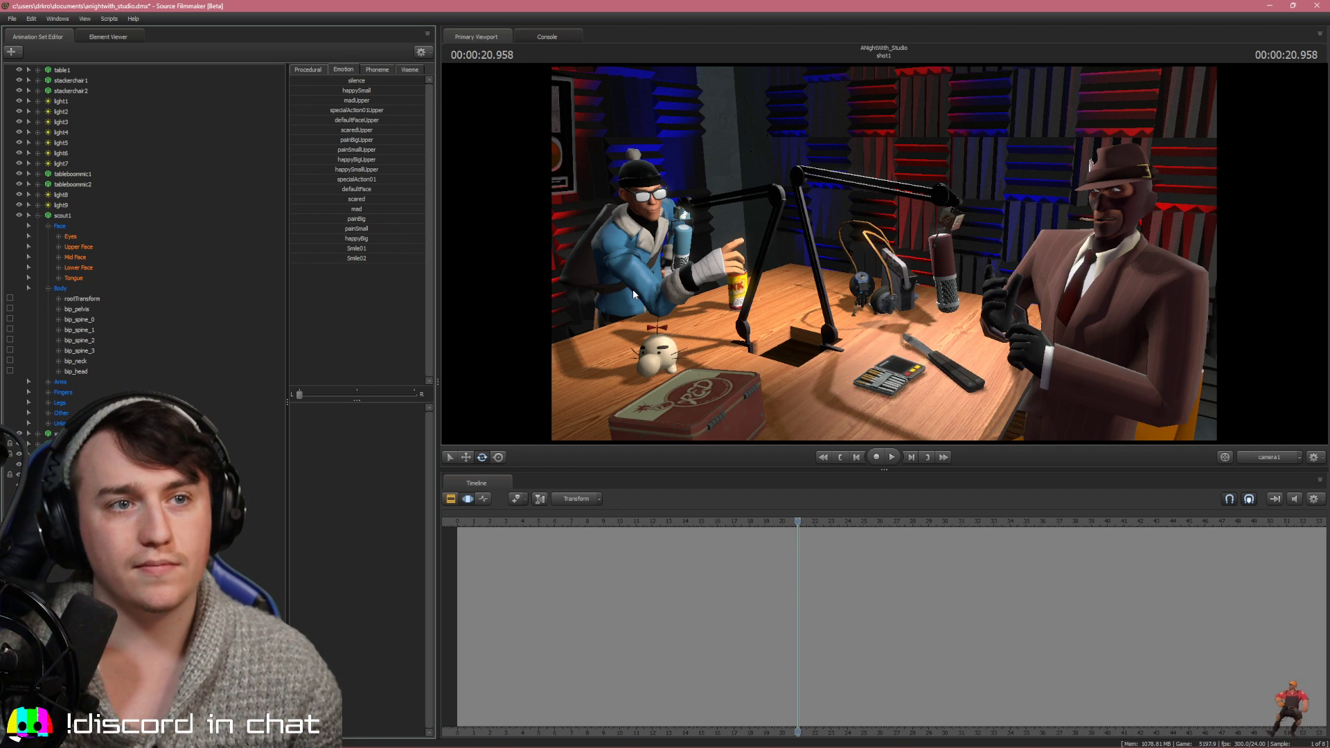
Examine the spy's hands and suit up close through the Work Camera, and return to camera1
{"action": "left_click", "coordinate": [1265, 460]}
{"action": "key", "text": "w"}
{"action": "left_click_drag", "start_coordinate": [1253, 441], "coordinate": [1251, 422]}
{"action": "key", "text": "s"}
{"action": "key", "text": "w"}
{"action": "key", "text": "w"}
{"action": "key", "text": "s"}
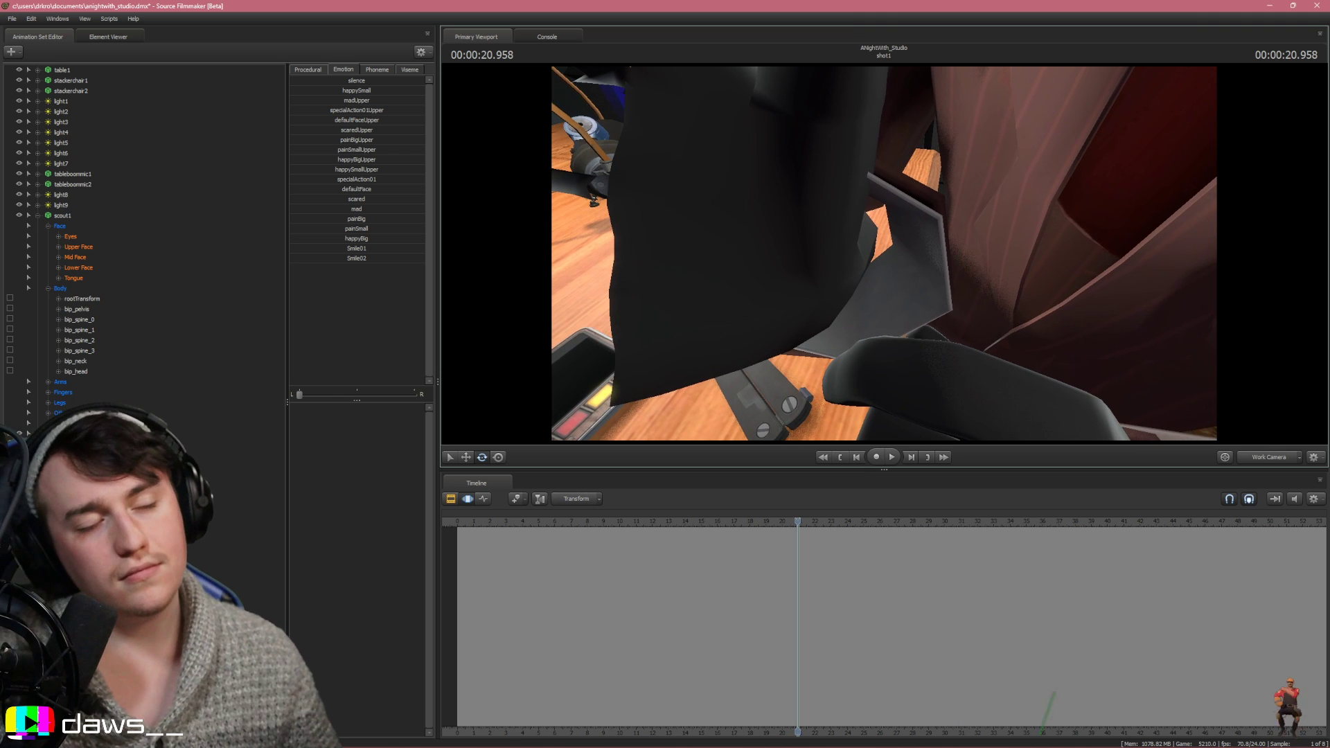
{"action": "left_click", "coordinate": [1268, 459]}
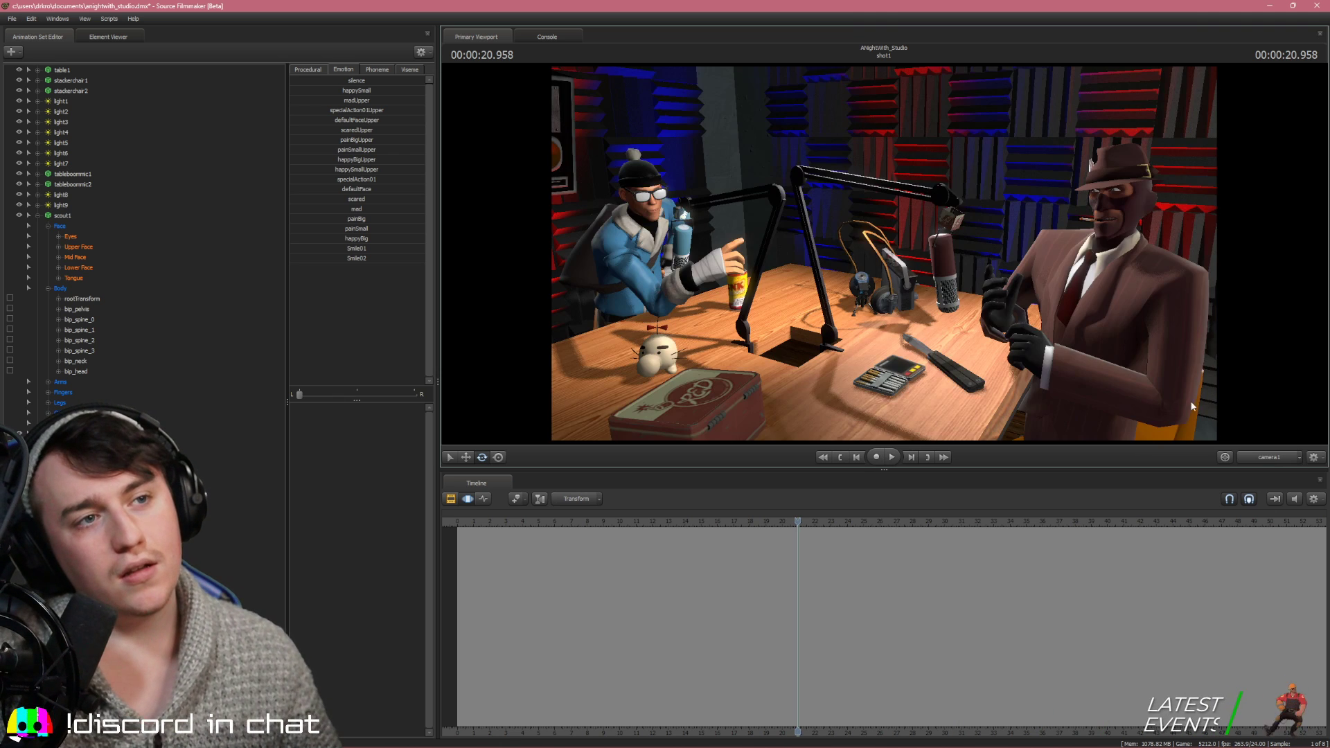
Rotate the spy's bip_hand_R bone to adjust the right hand's pose, and clear the selection
{"action": "left_click", "coordinate": [1000, 325]}
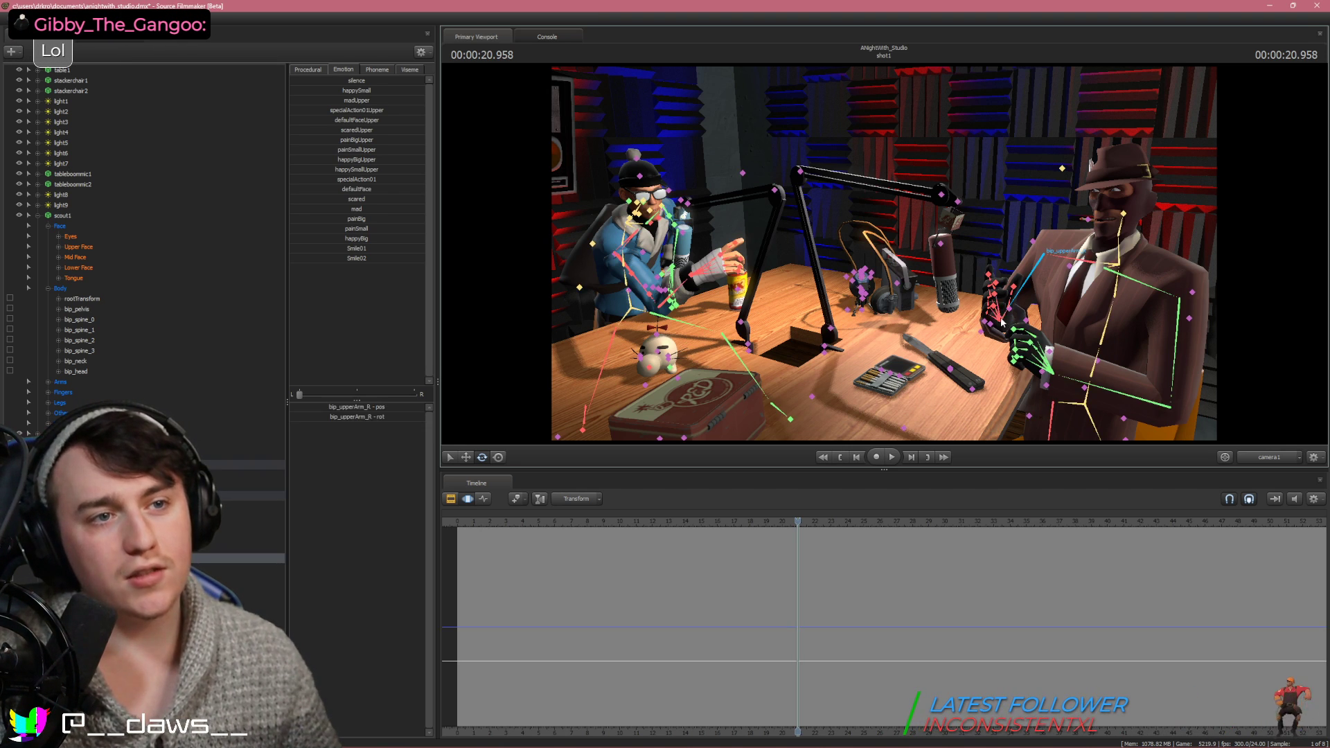
{"action": "left_click", "coordinate": [1005, 319]}
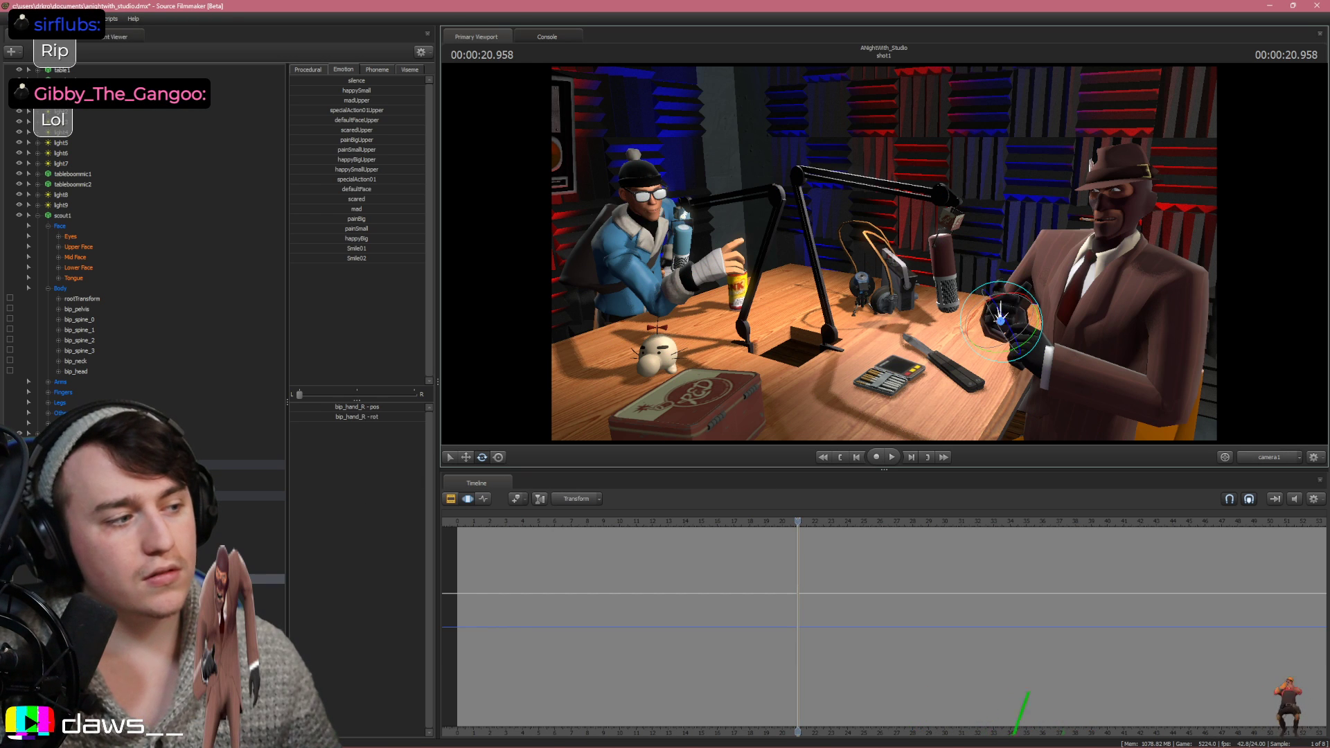
{"action": "left_click", "coordinate": [1123, 214]}
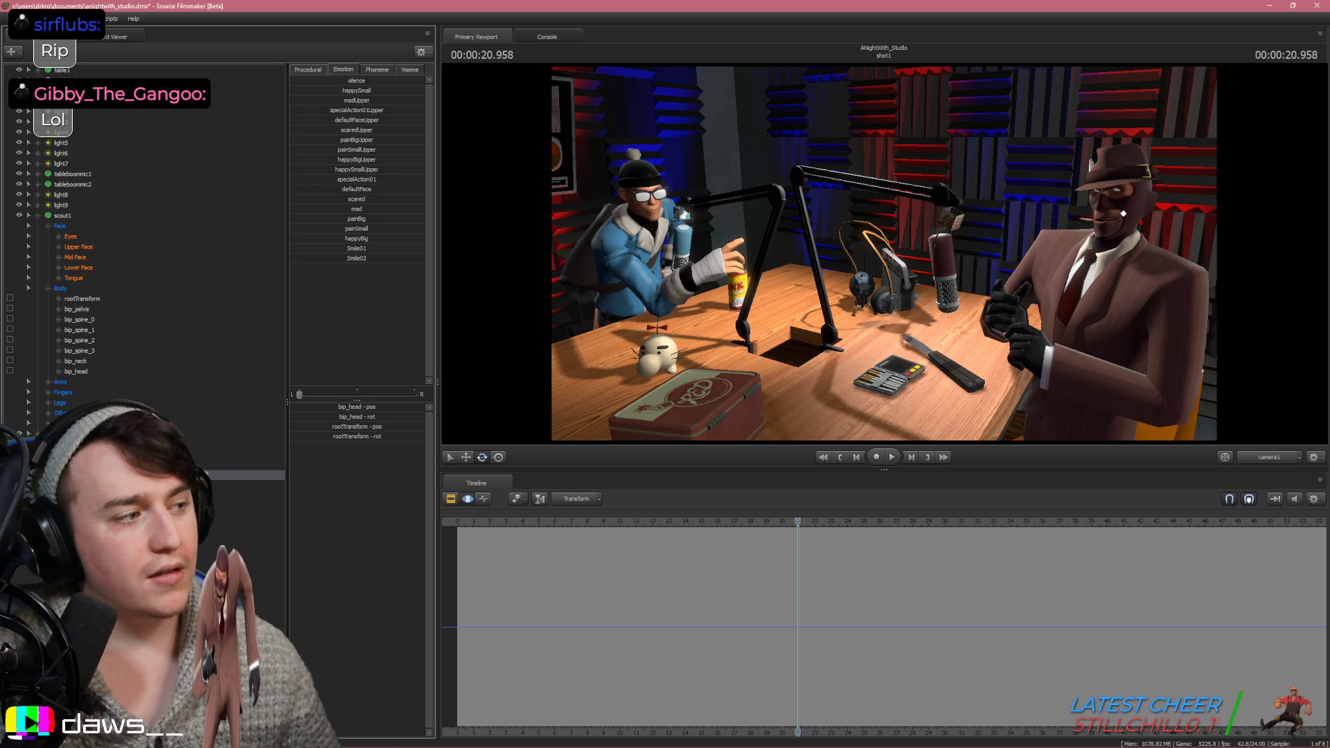
{"action": "left_click", "coordinate": [139, 475]}
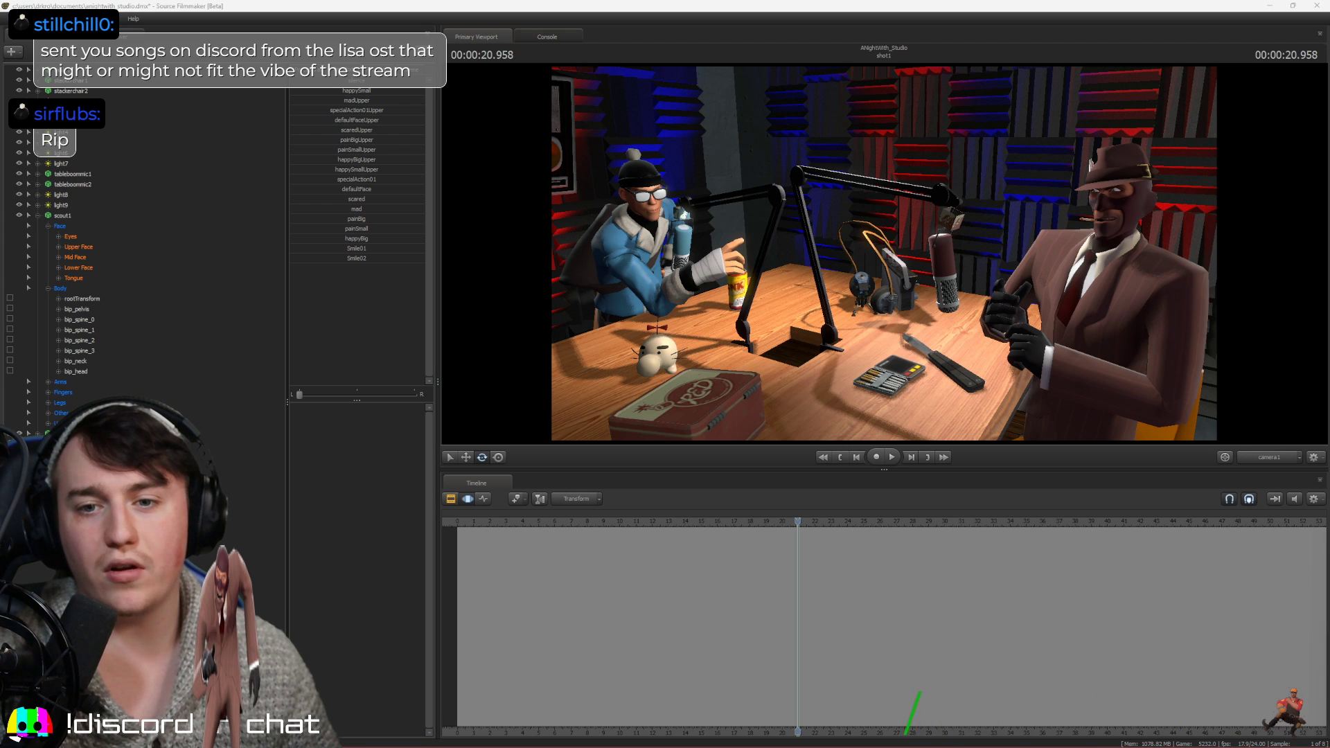
Start adding a particle system using the items_fx.pcf definition file and choose its dagon_b definition
{"action": "left_click", "coordinate": [299, 636]}
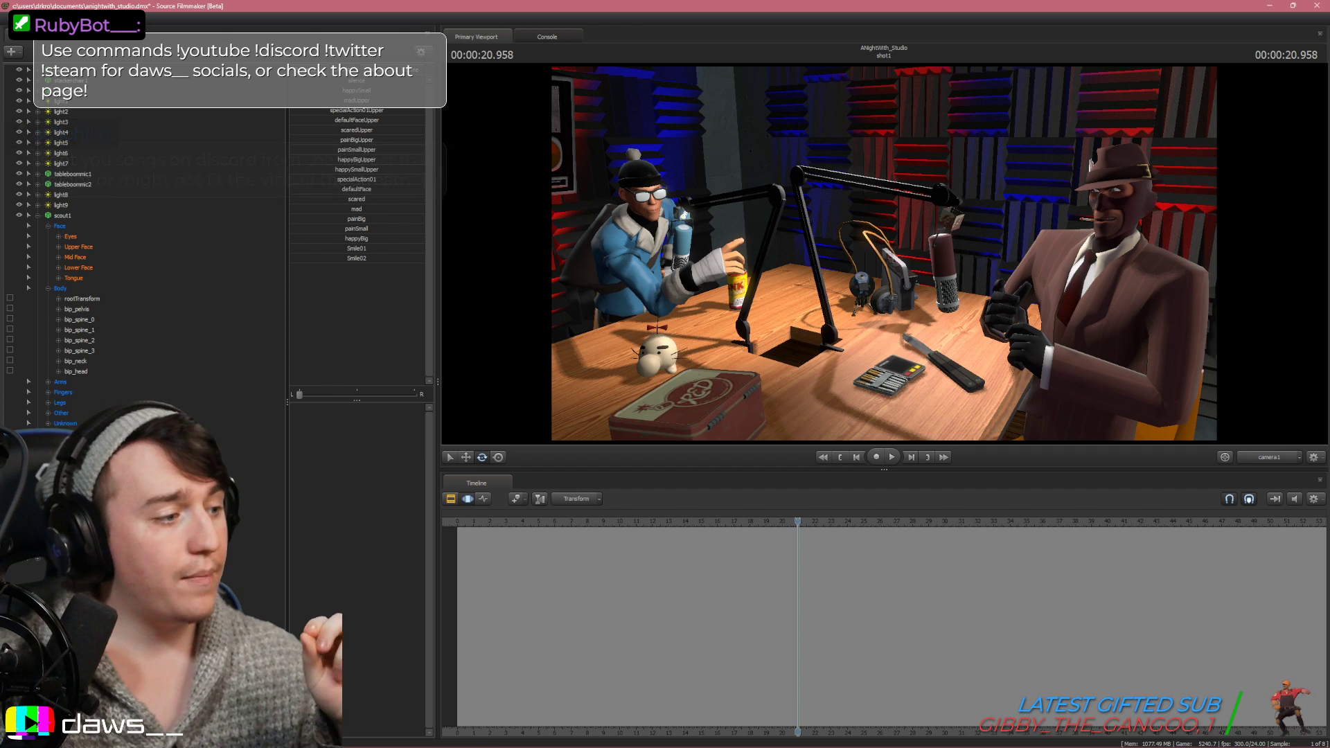
{"action": "left_click", "coordinate": [755, 340]}
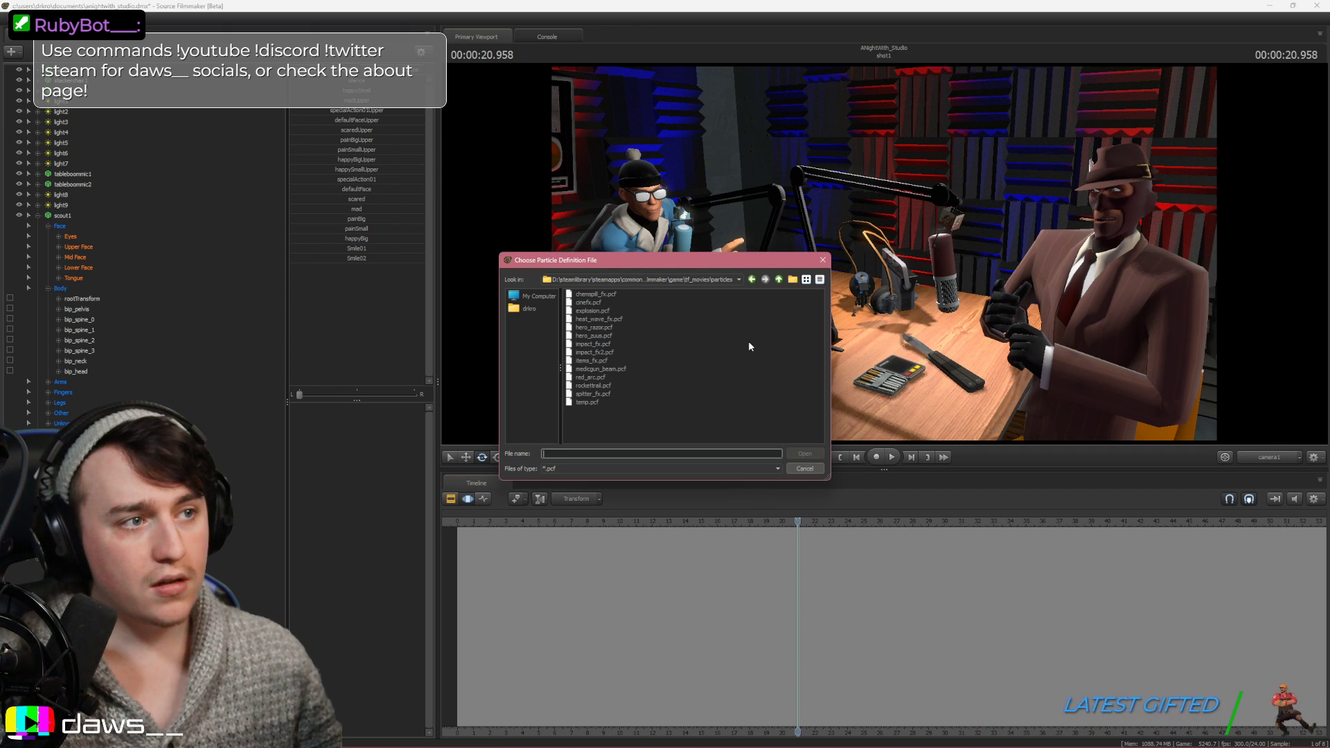
{"action": "left_click", "coordinate": [817, 265]}
{"action": "key", "text": "Escape"}
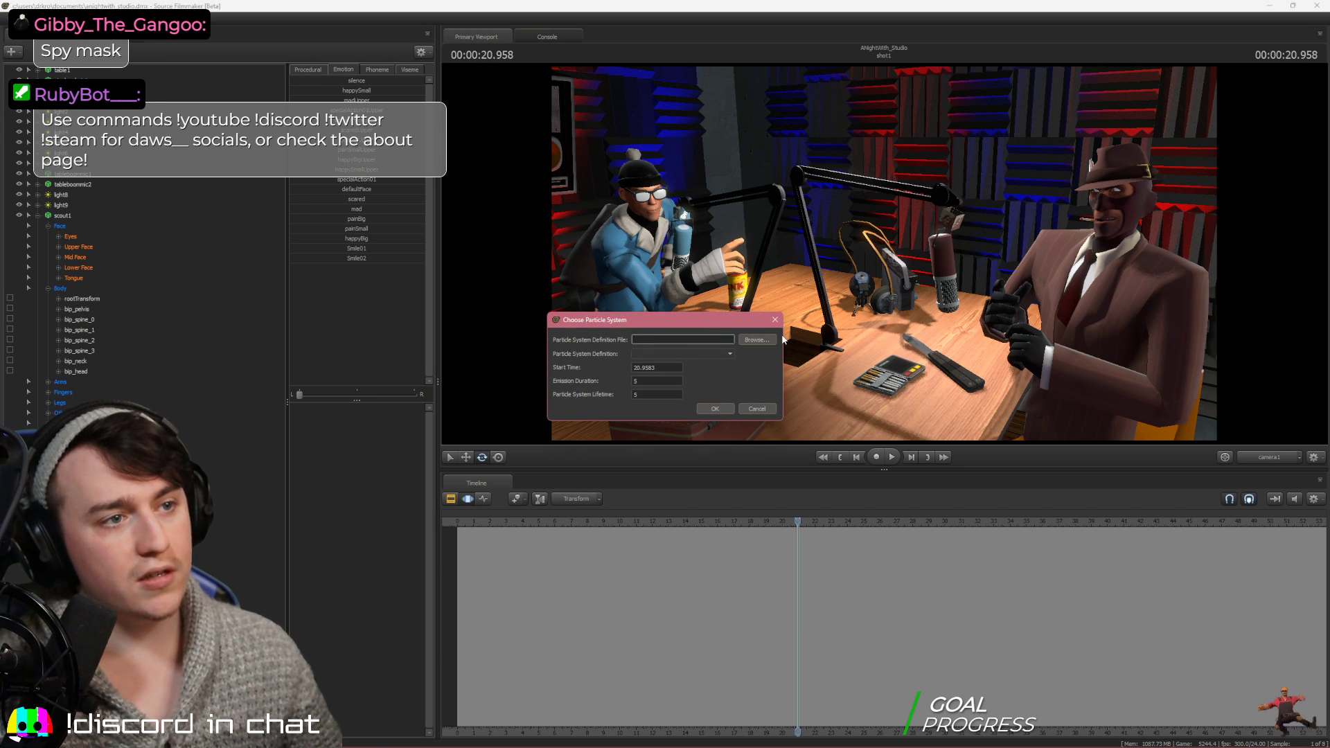
{"action": "left_click", "coordinate": [766, 338]}
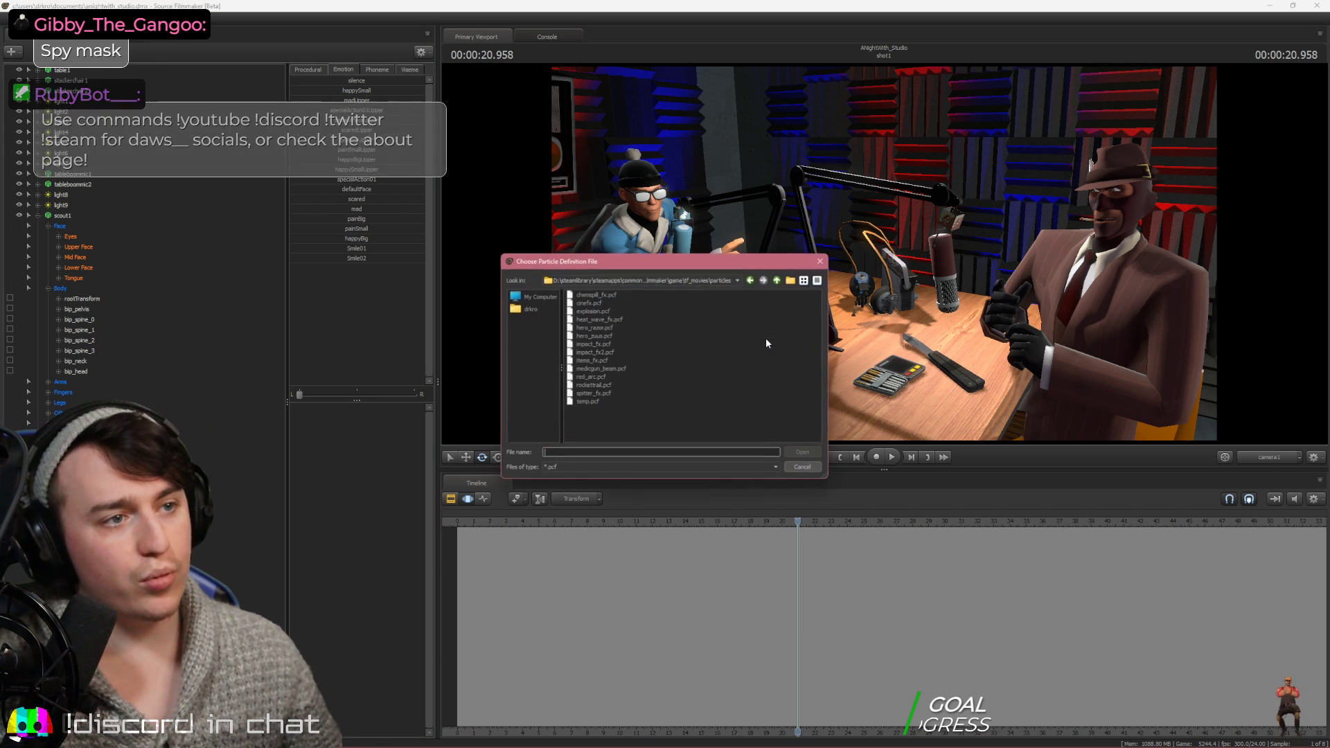
{"action": "double_click", "coordinate": [594, 361]}
{"action": "left_click", "coordinate": [669, 354]}
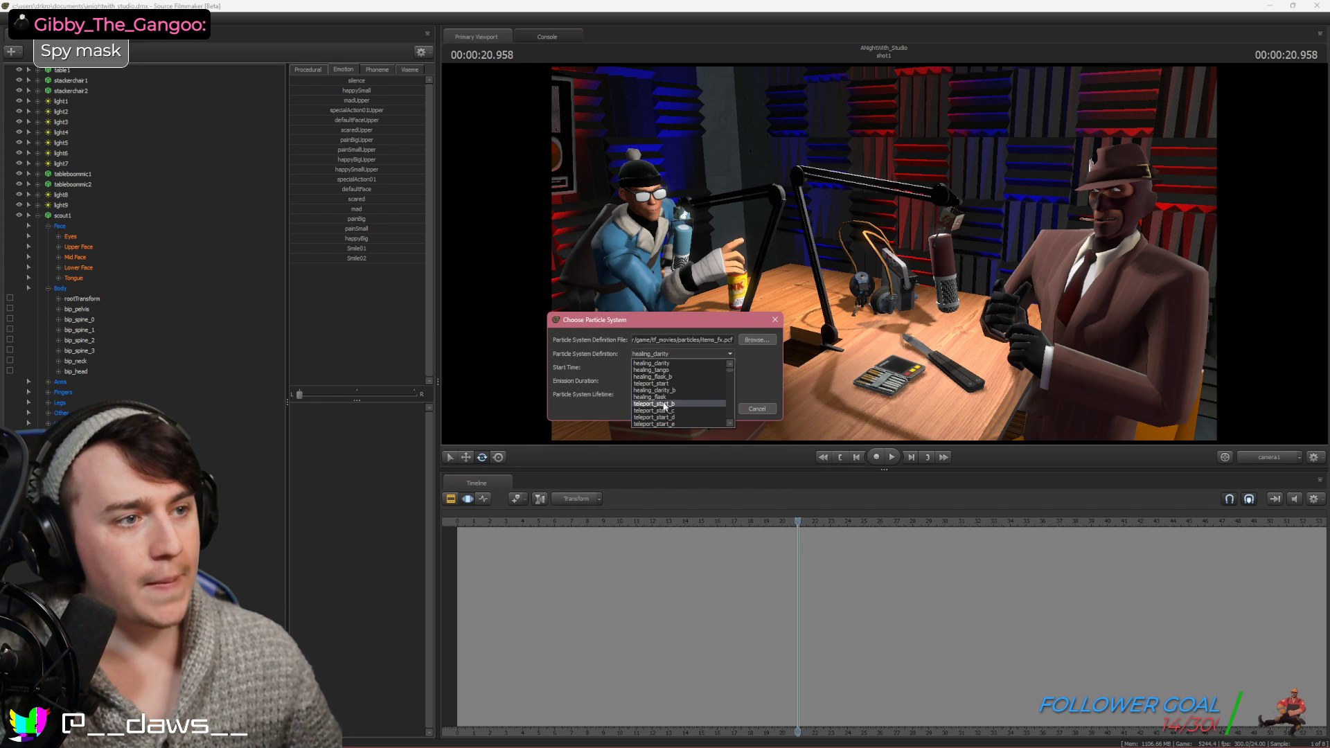
{"action": "scroll", "coordinate": [670, 408], "scroll_direction": "down", "scroll_amount": 15}
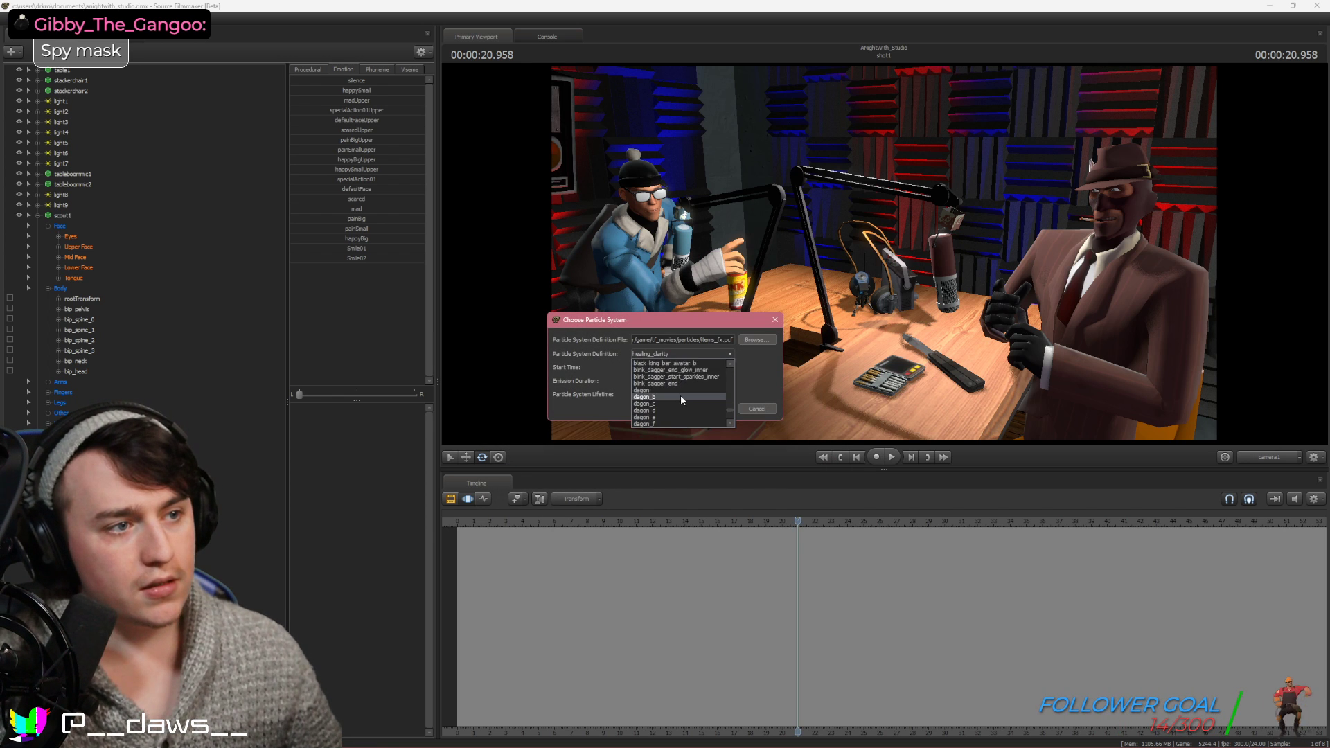
{"action": "left_click", "coordinate": [680, 398]}
Reopen the particle definition file browser and go to the tf folder inside Source Filmmaker's game directory
{"action": "left_click", "coordinate": [756, 339]}
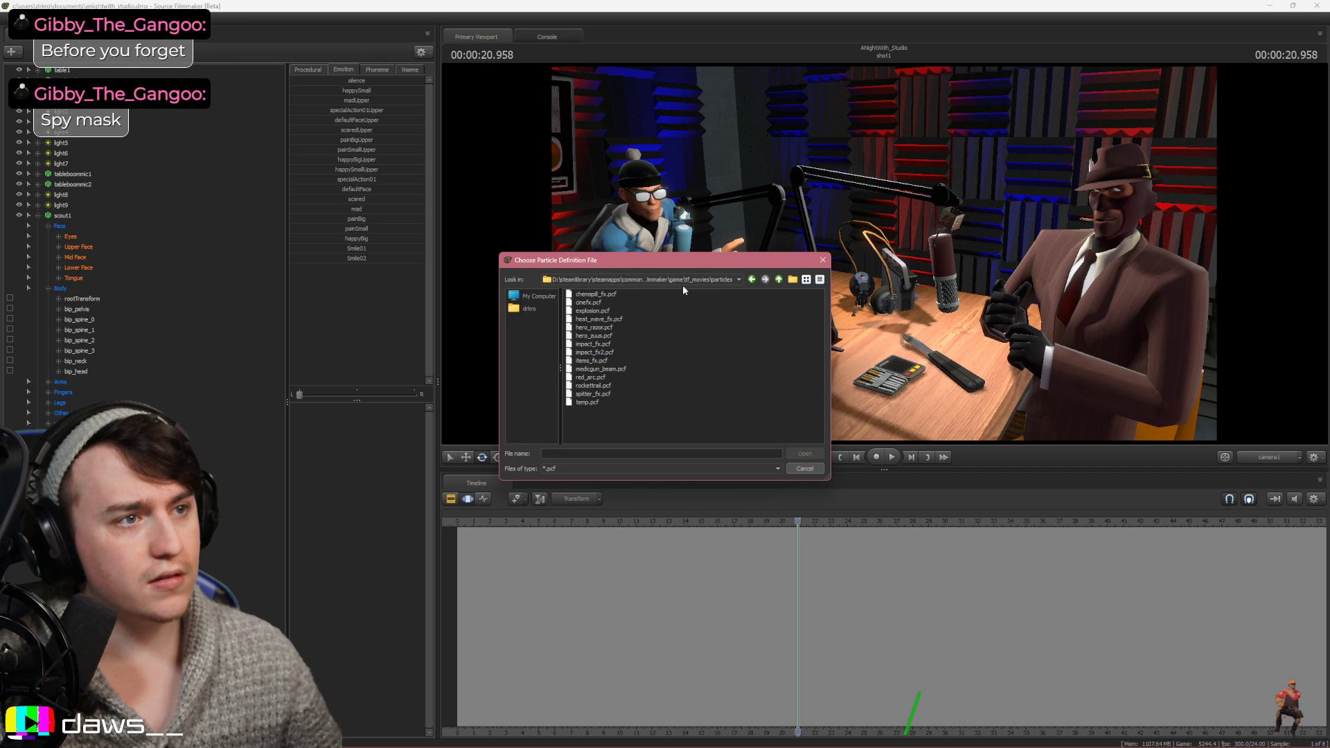
{"action": "left_click", "coordinate": [664, 280]}
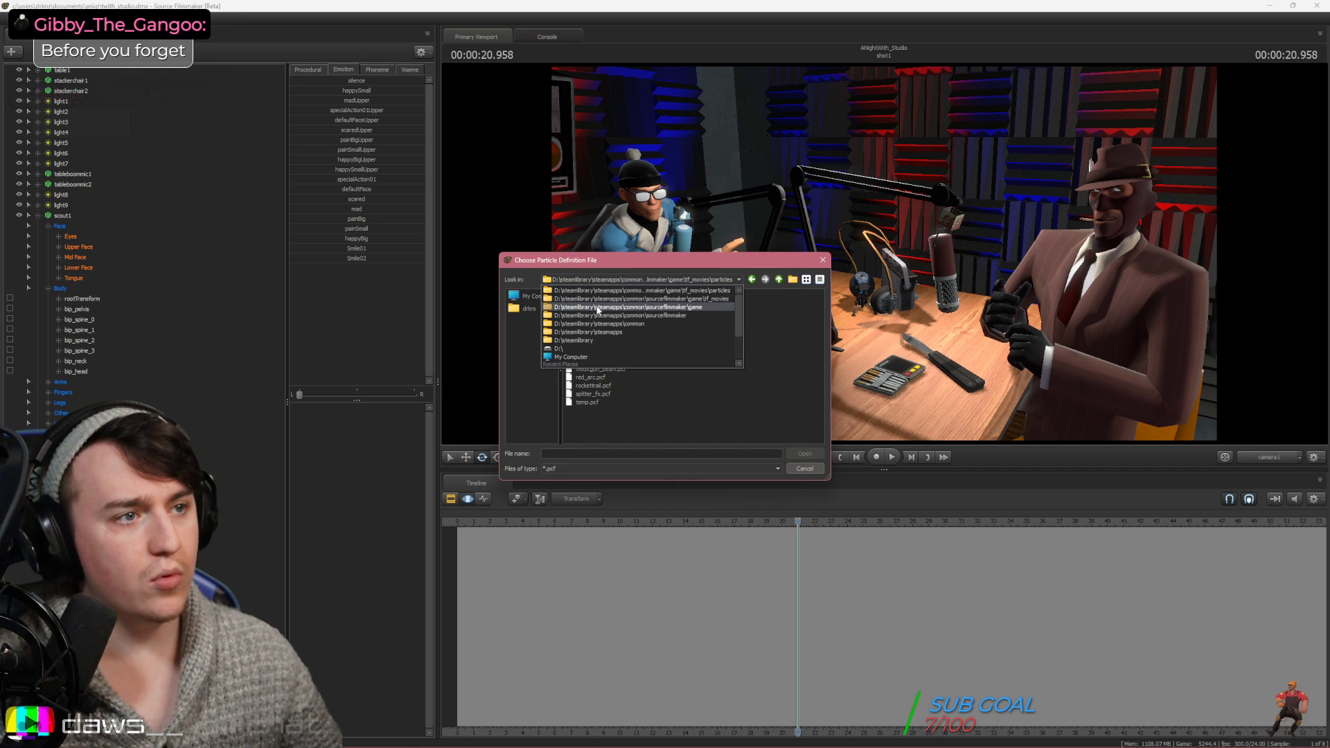
{"action": "left_click", "coordinate": [642, 307]}
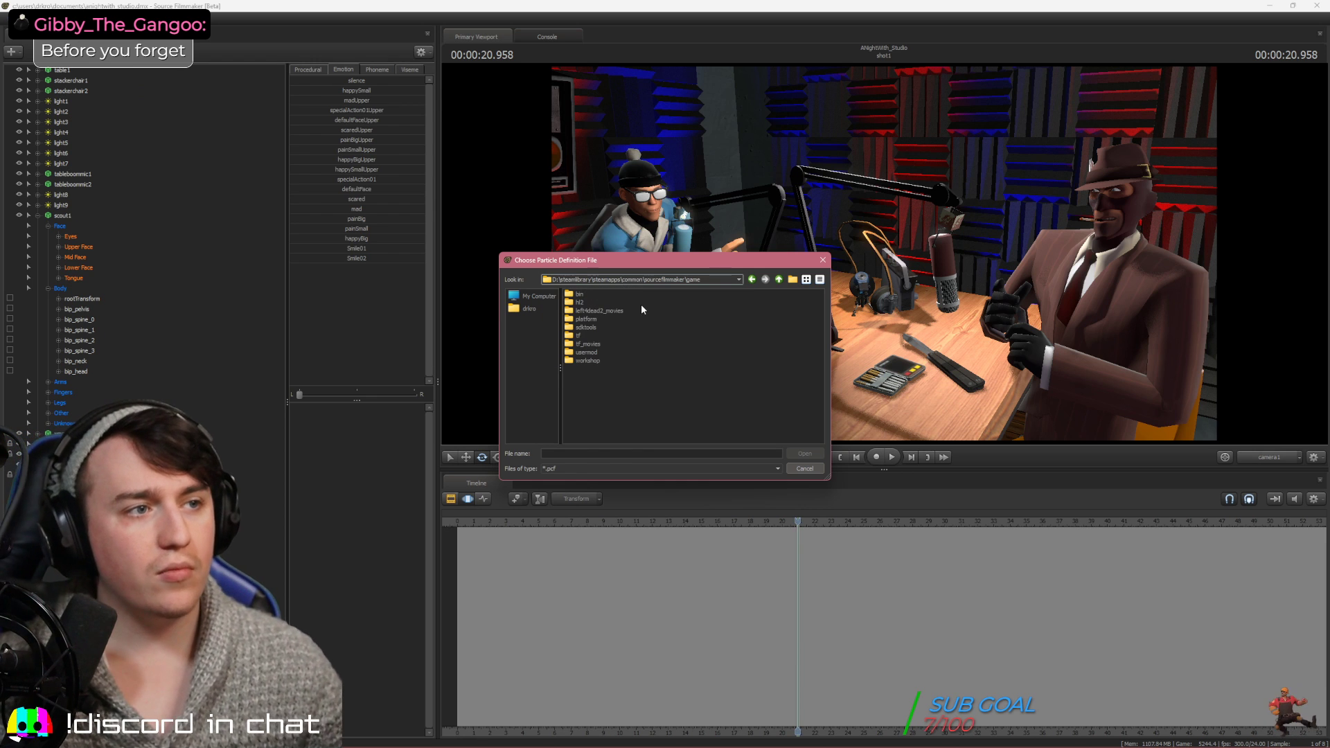
{"action": "double_click", "coordinate": [585, 335]}
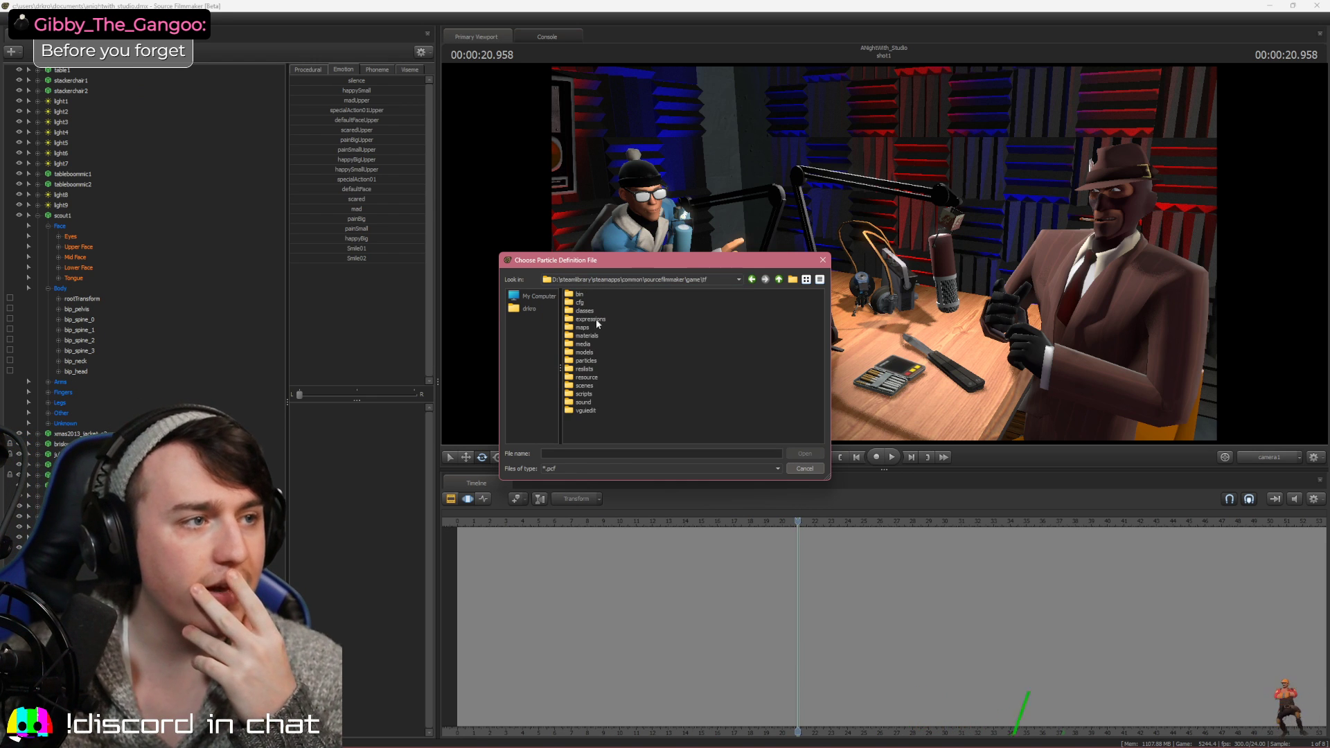
{"action": "double_click", "coordinate": [587, 378]}
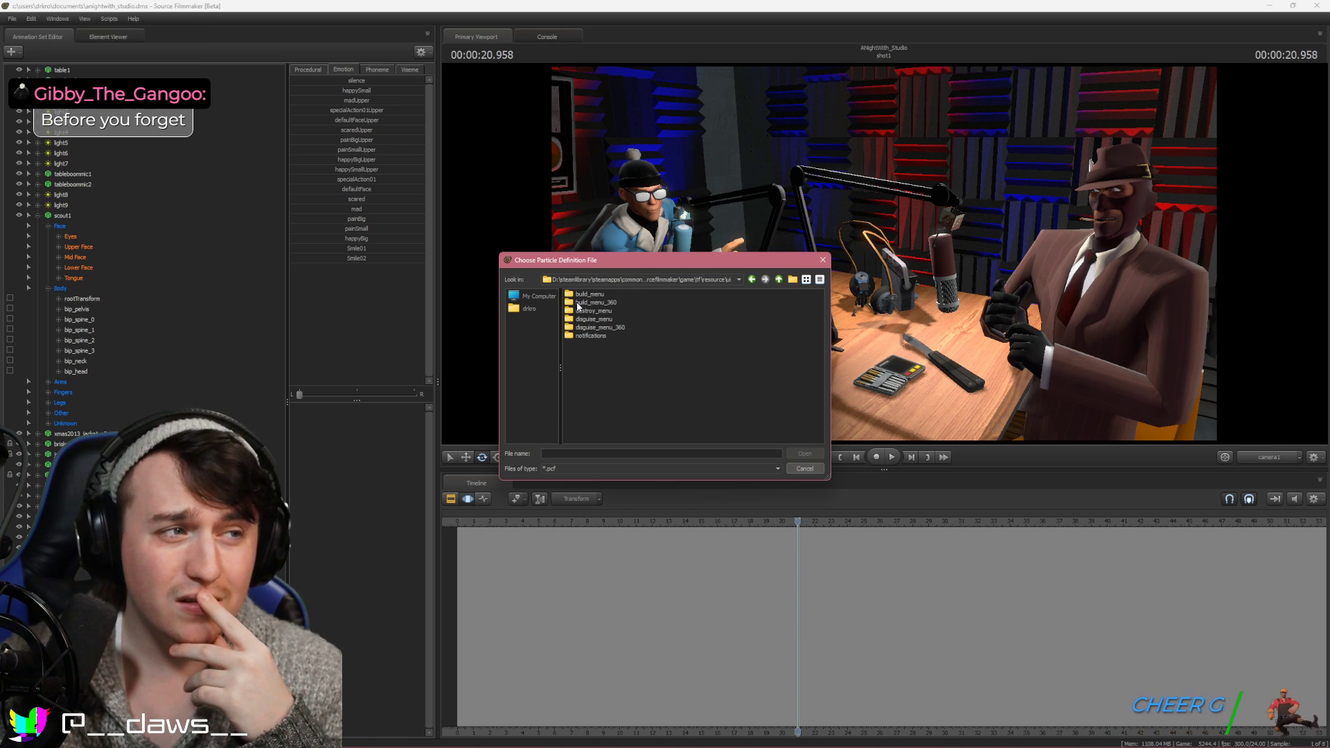
{"action": "double_click", "coordinate": [578, 303]}
{"action": "left_click", "coordinate": [637, 279]}
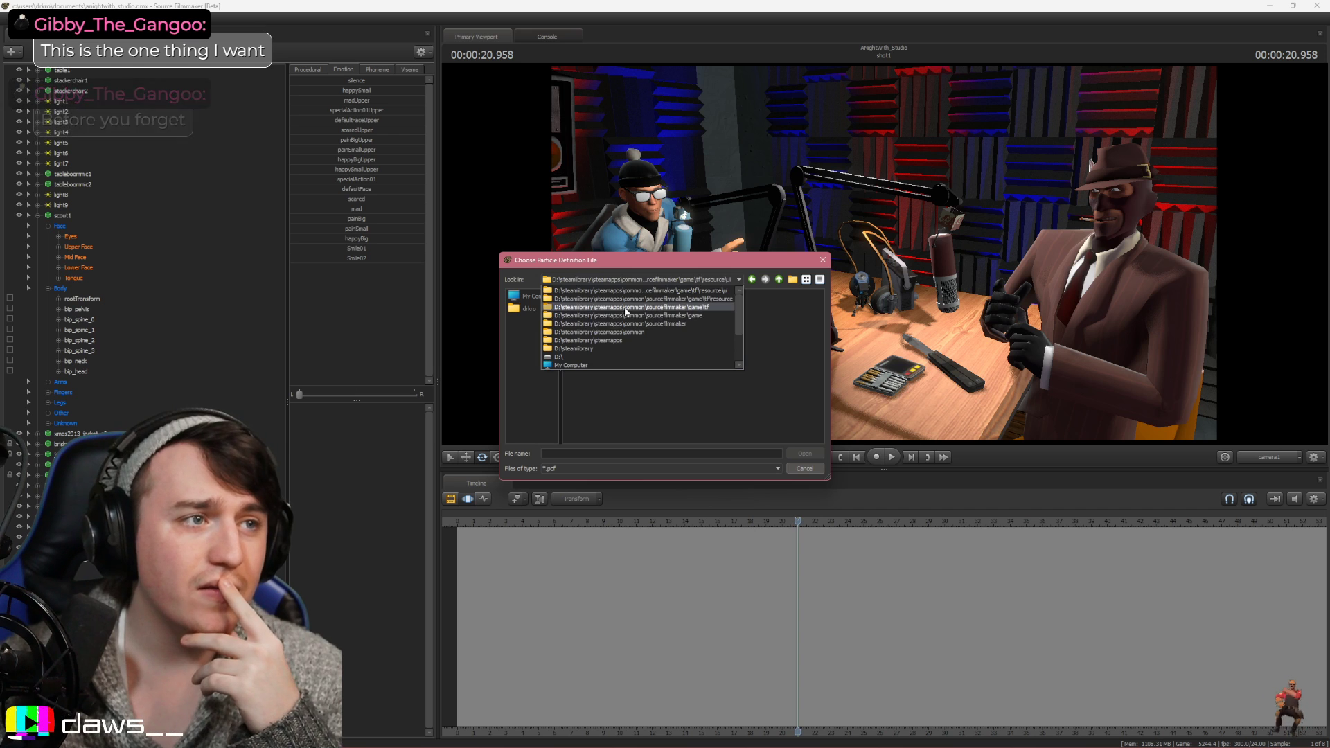
{"action": "left_click", "coordinate": [616, 307]}
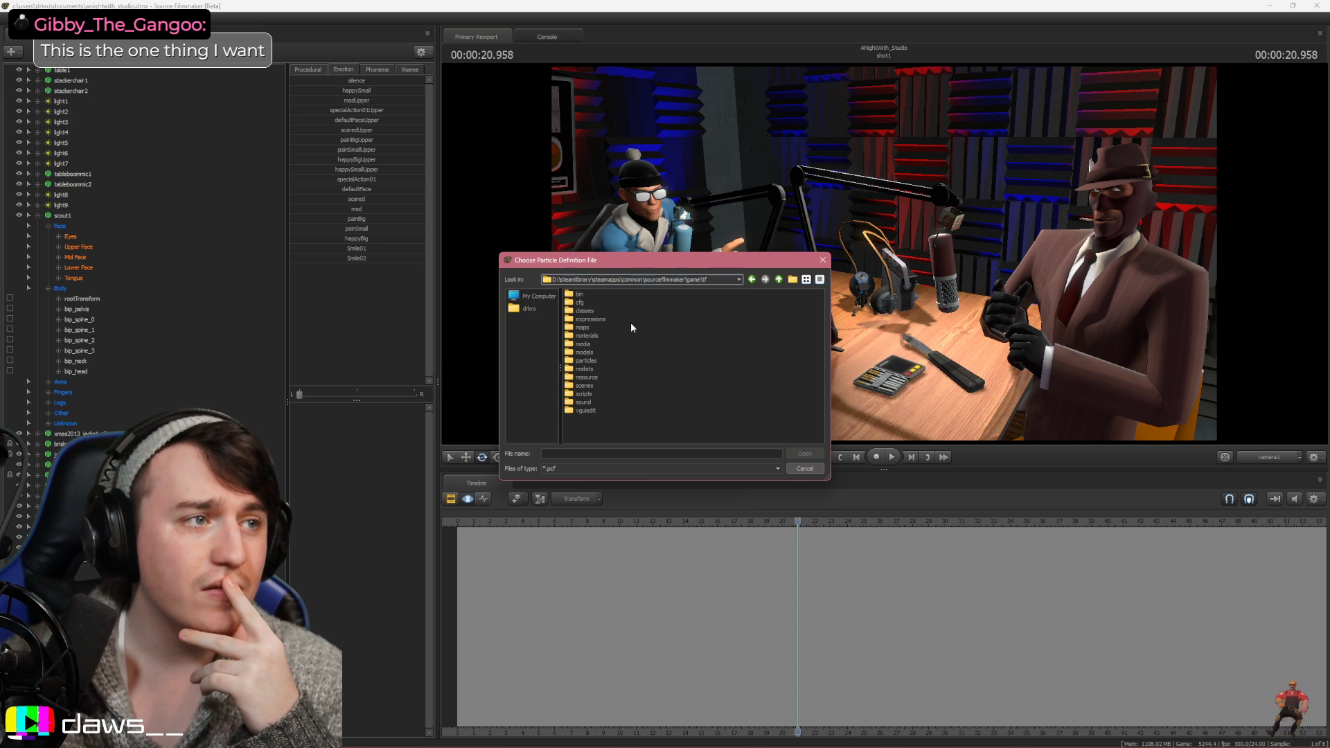
Load item_fx.pcf from the tf particles folder as the particle system definition file
{"action": "double_click", "coordinate": [587, 360]}
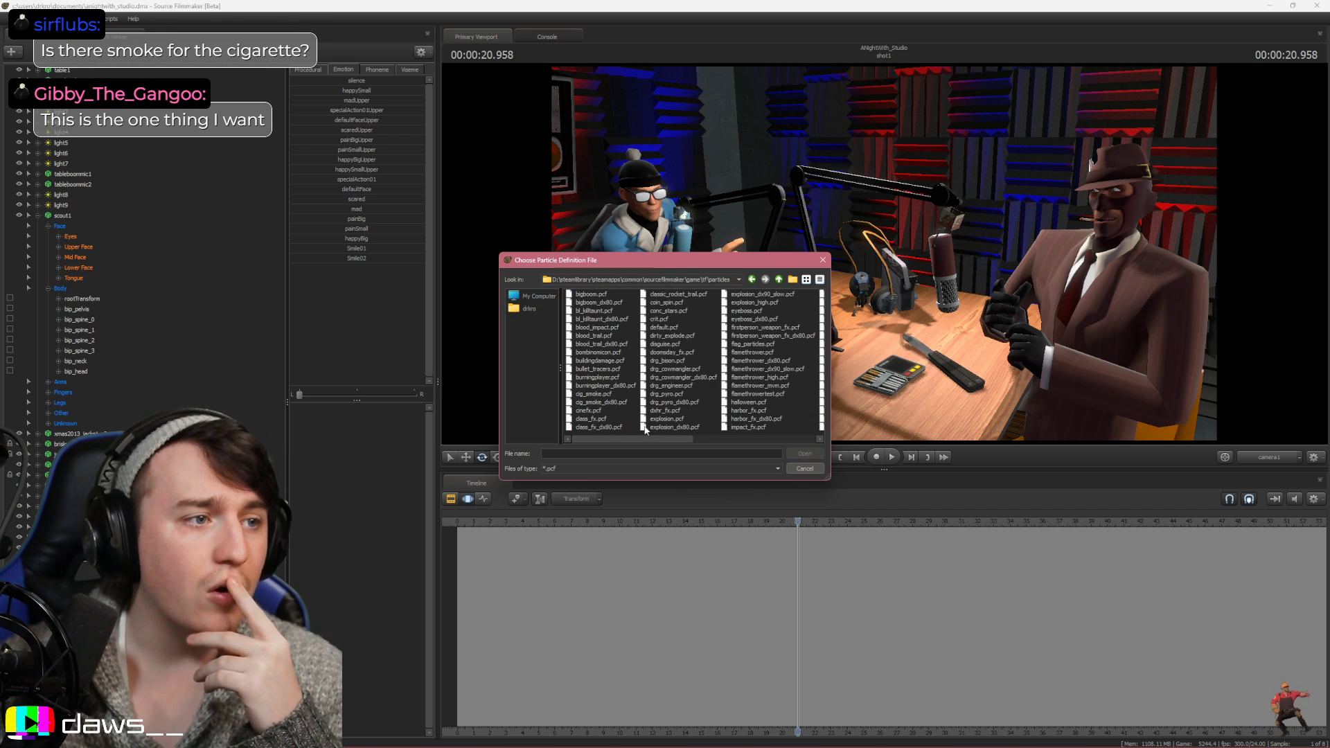
{"action": "left_click_drag", "start_coordinate": [658, 439], "coordinate": [733, 438]}
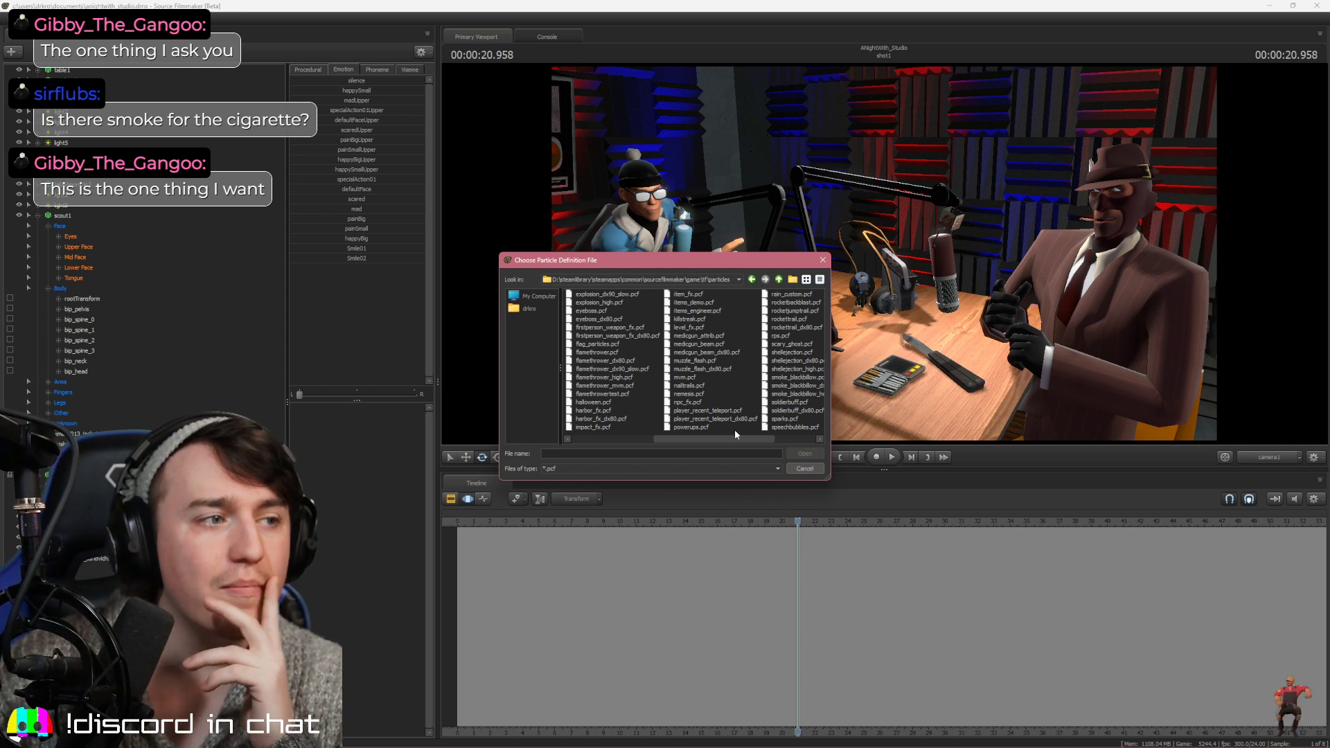
{"action": "double_click", "coordinate": [689, 294]}
Choose unusual_spotlights as the particle system definition
{"action": "left_click", "coordinate": [709, 353]}
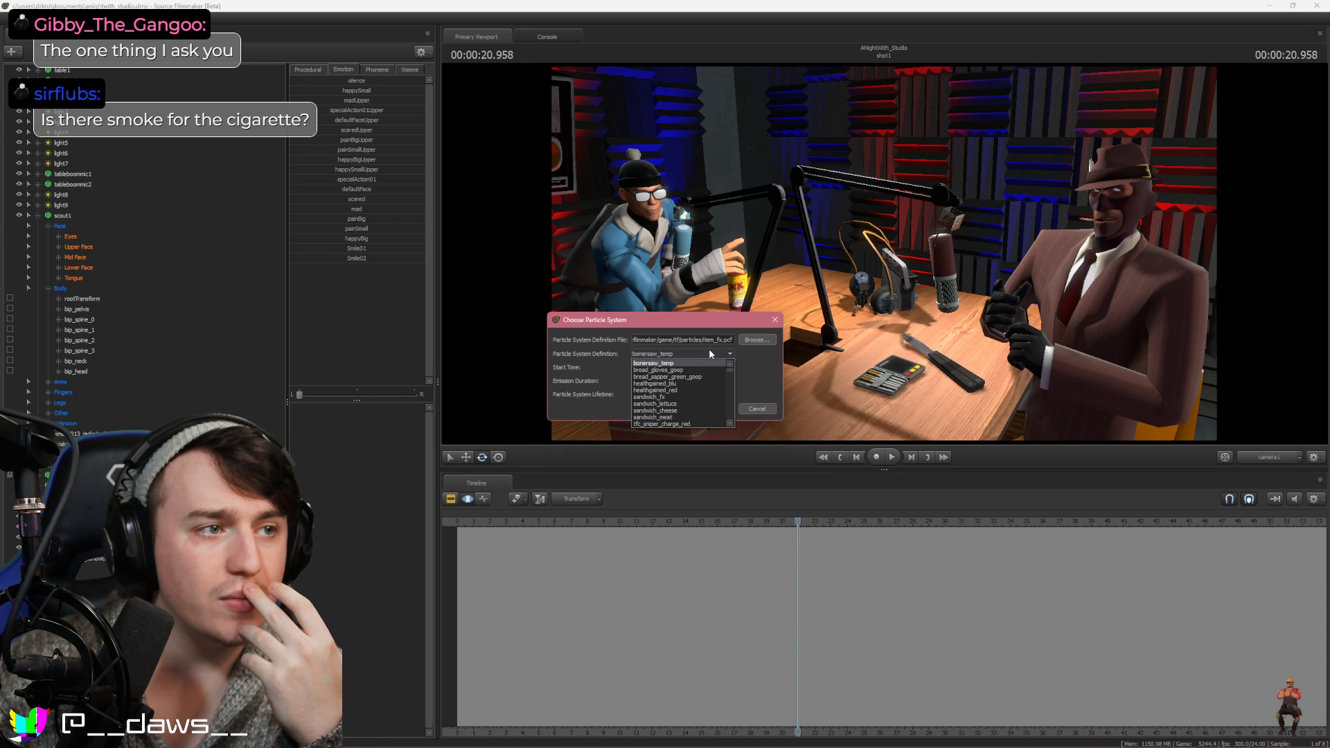
{"action": "scroll", "coordinate": [696, 389], "scroll_direction": "down", "scroll_amount": 10}
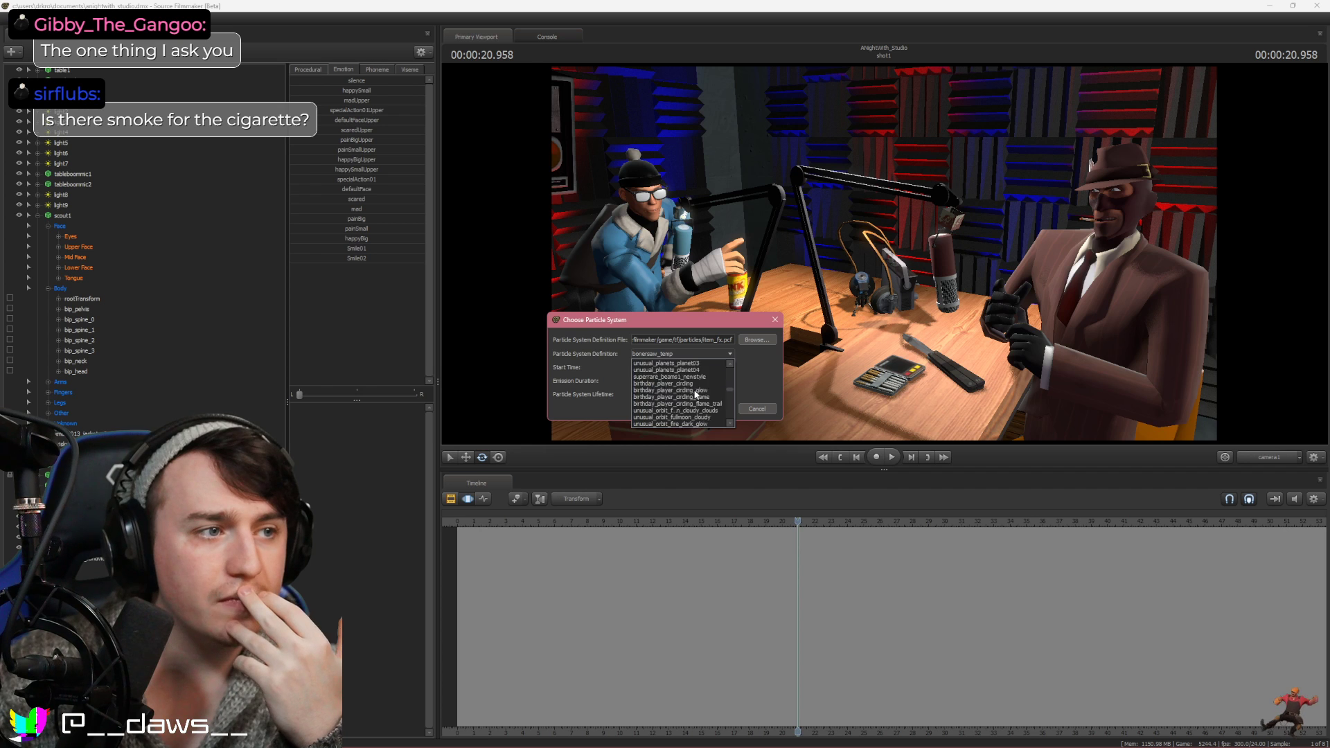
{"action": "scroll", "coordinate": [692, 393], "scroll_direction": "down", "scroll_amount": 8}
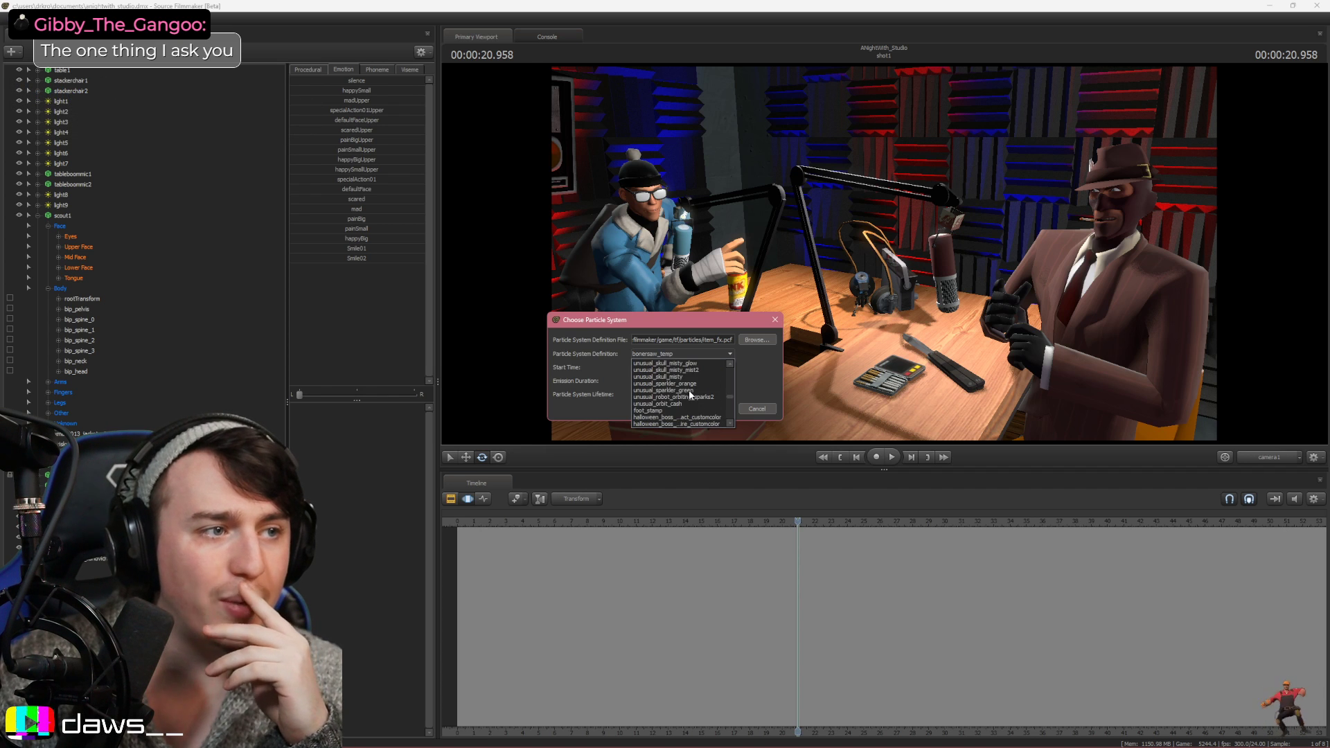
{"action": "scroll", "coordinate": [690, 395], "scroll_direction": "down", "scroll_amount": 5}
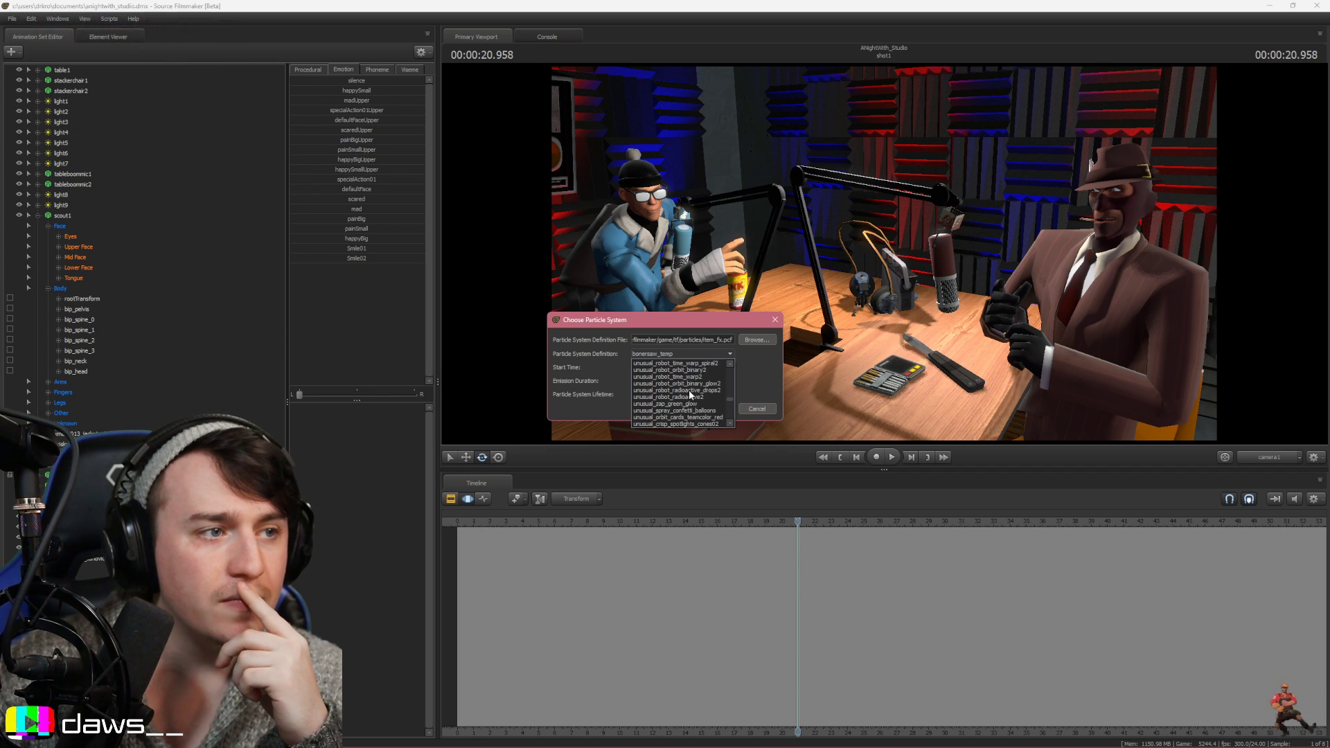
{"action": "scroll", "coordinate": [688, 389], "scroll_direction": "up", "scroll_amount": 3}
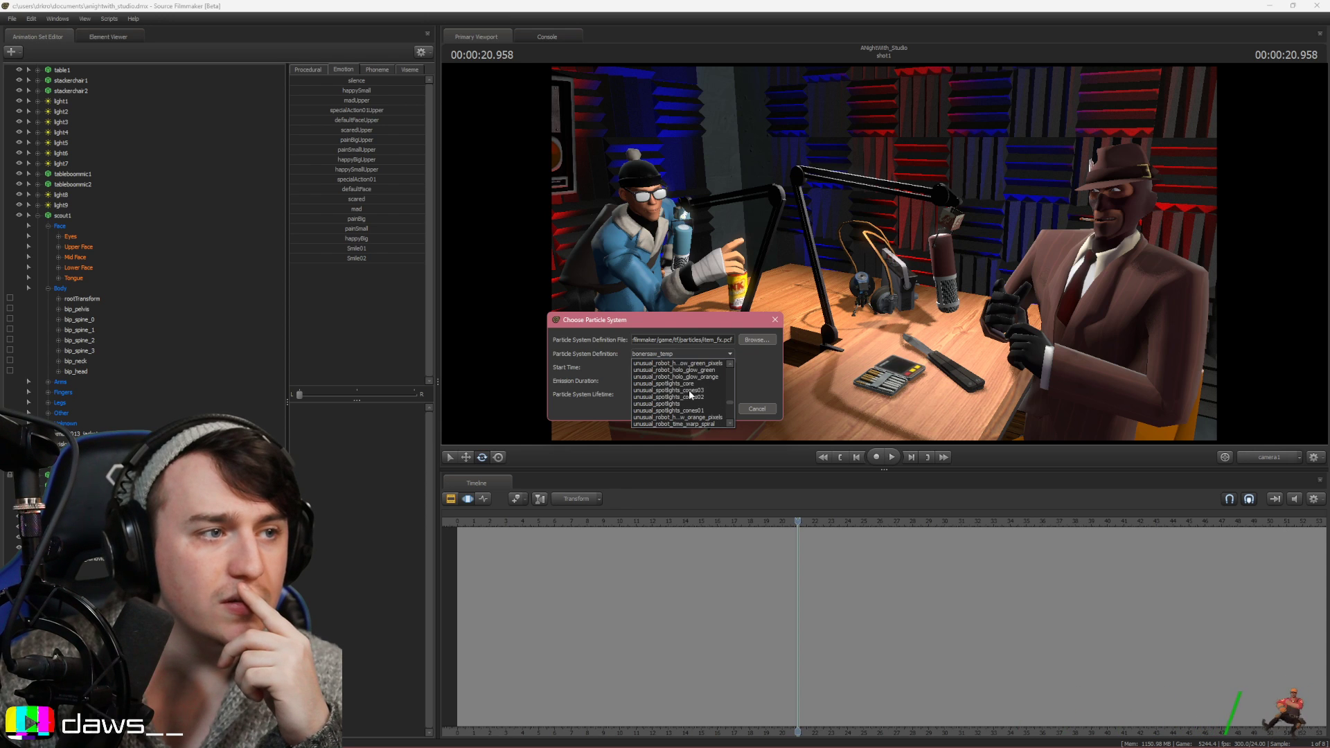
{"action": "left_click", "coordinate": [700, 403]}
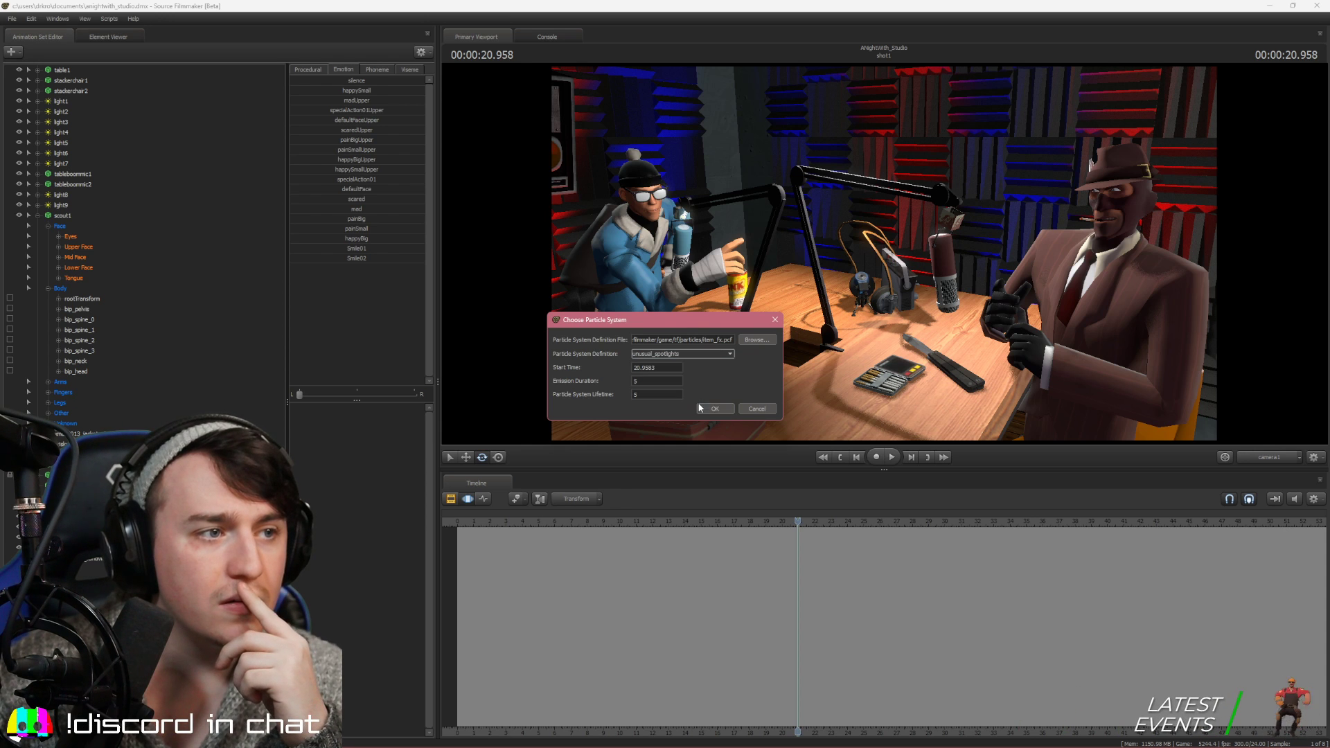
Set the particle system's start time to 0 and emission duration to 999, extend its lifetime, and add it to the scene
{"action": "key", "text": "Tab"}
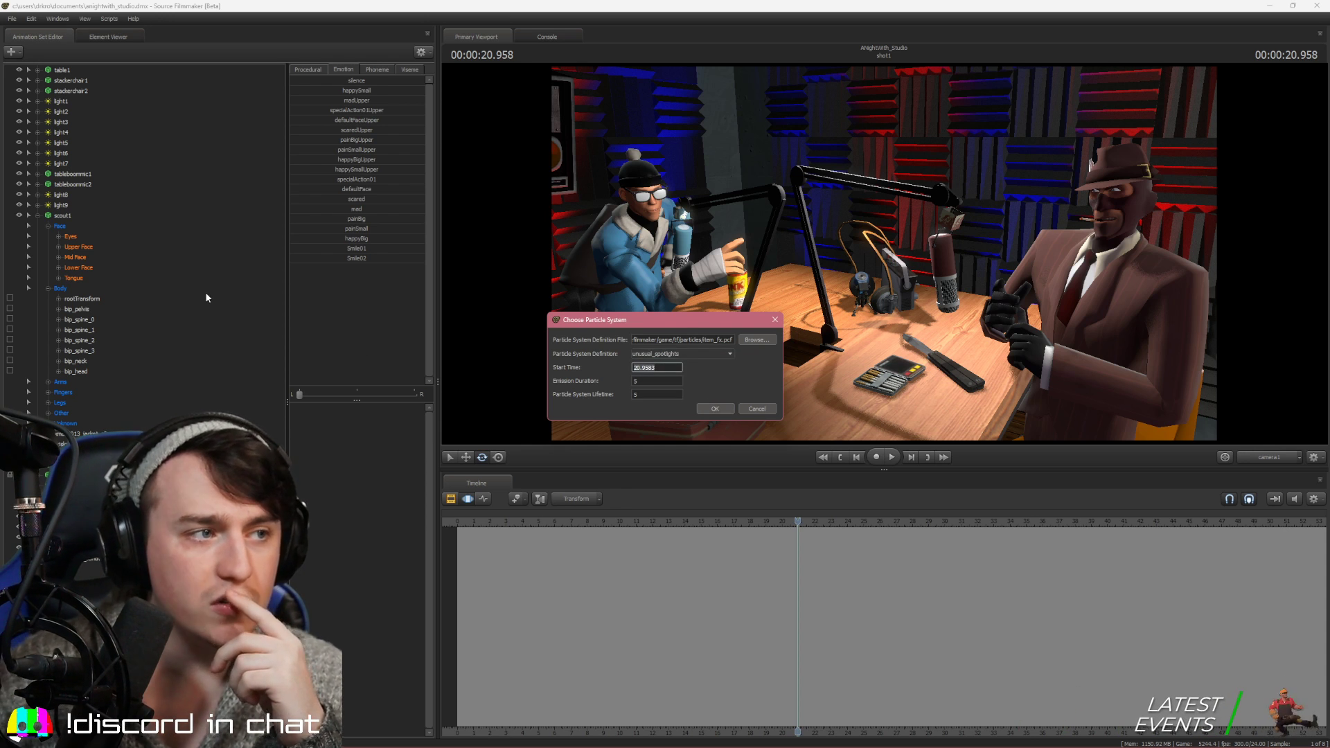
{"action": "type", "text": "0"}
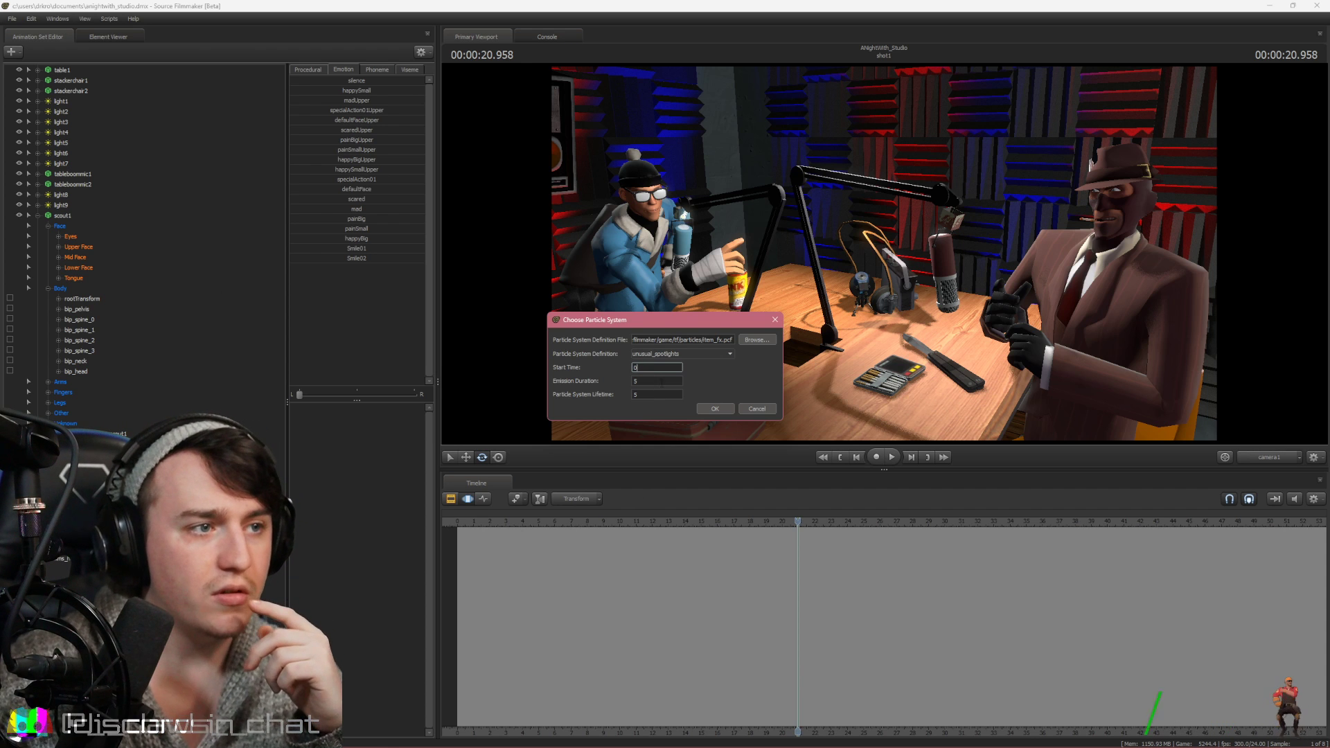
{"action": "key", "text": "Tab"}
{"action": "type", "text": "99999"}
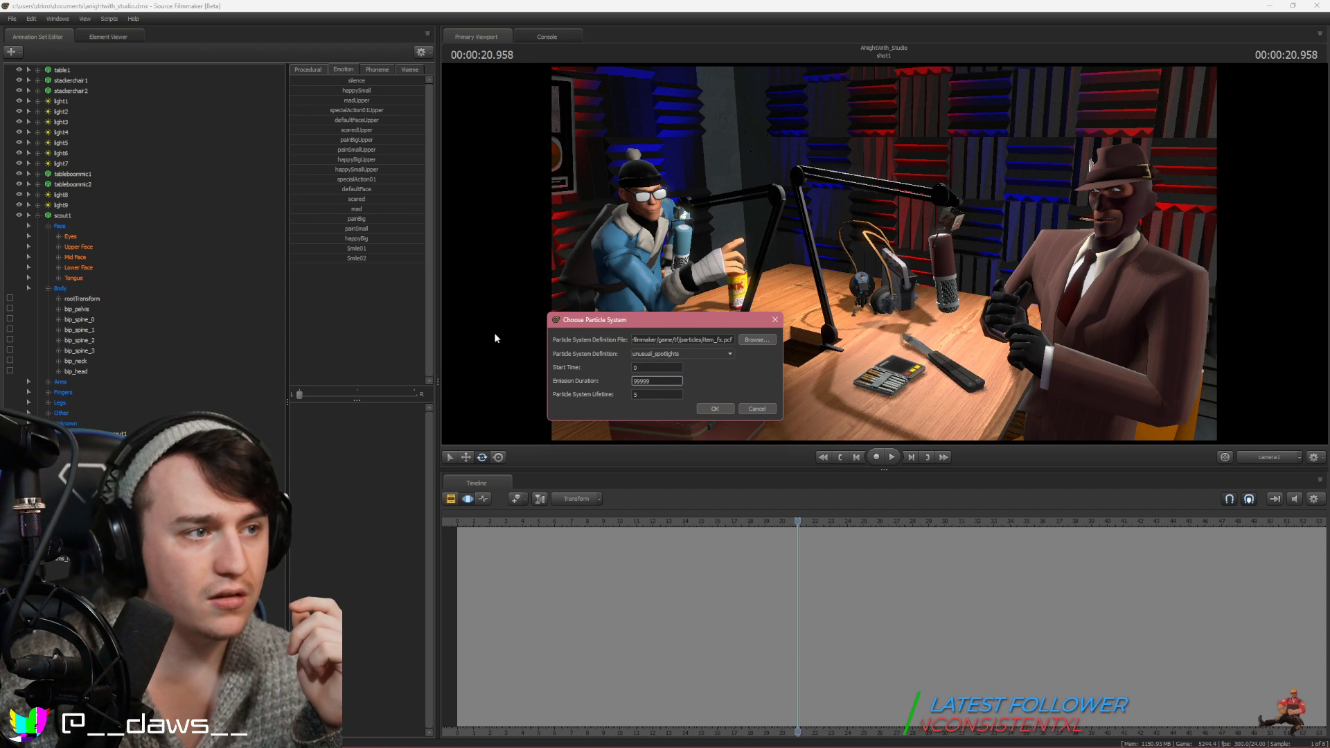
{"action": "key", "text": "Tab"}
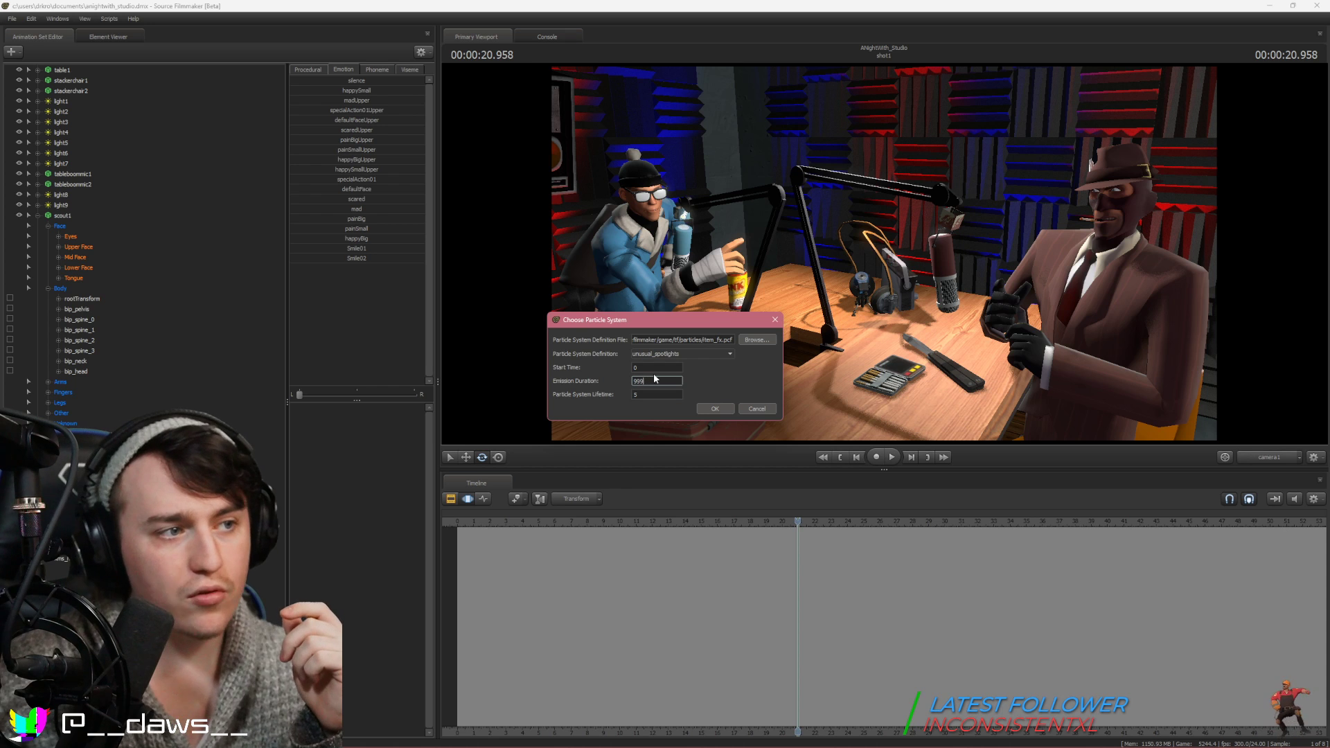
{"action": "type", "text": "9899"}
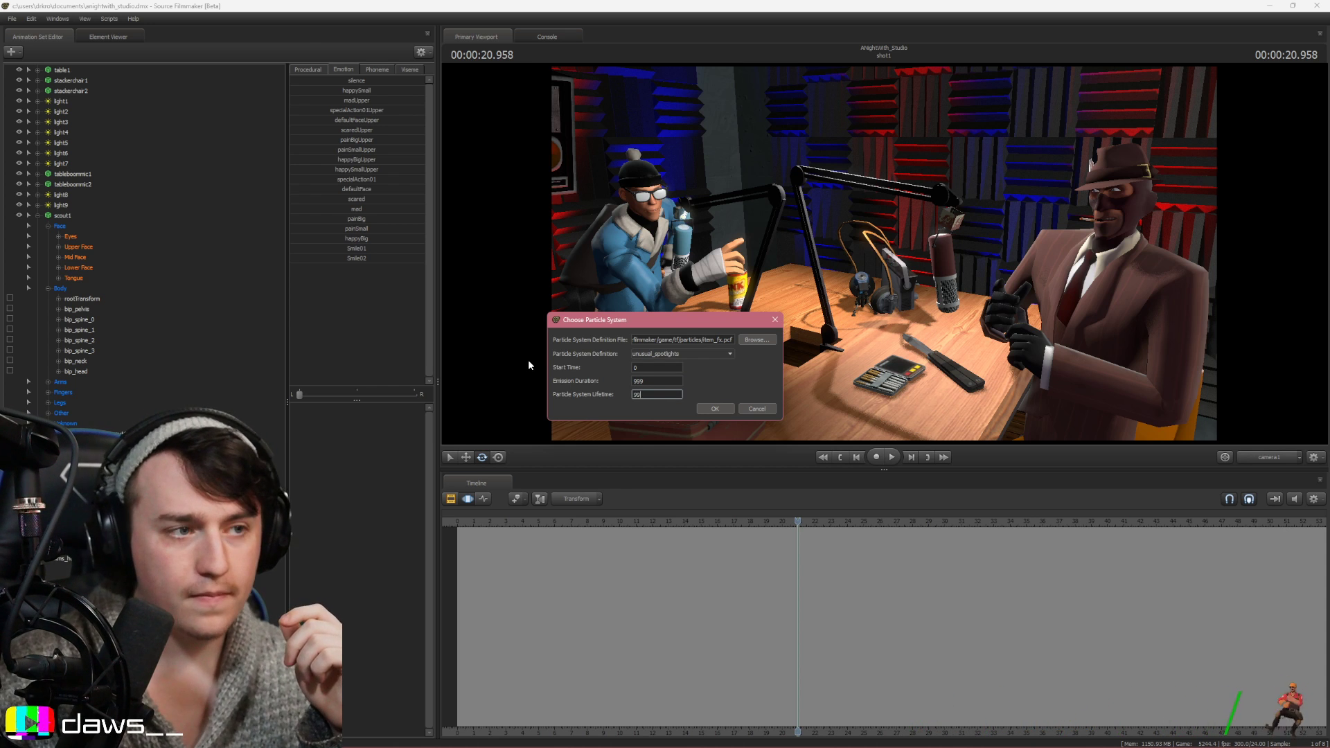
{"action": "key", "text": "Return"}
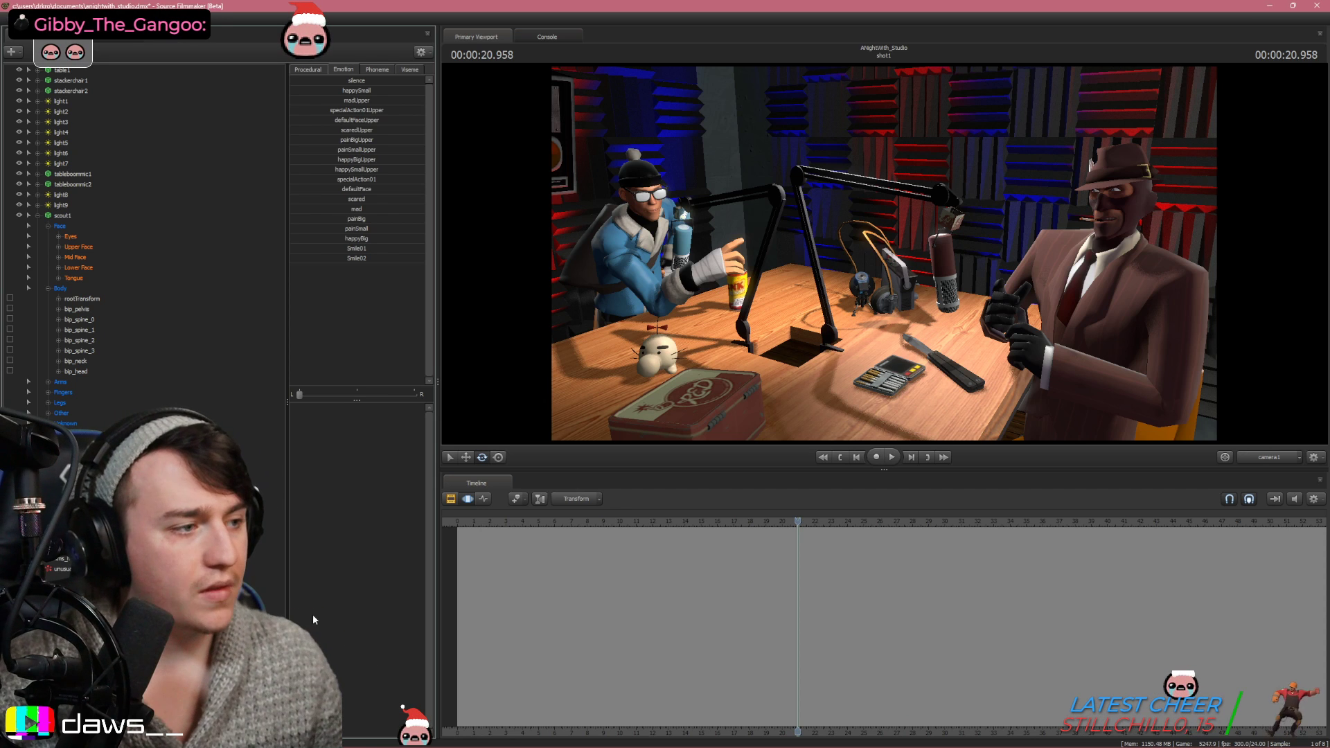
Switch to the Work Camera, view the studio from behind the spy, and play the shot briefly
{"action": "left_click", "coordinate": [1273, 459]}
{"action": "key", "text": "s"}
{"action": "left_click_drag", "start_coordinate": [967, 297], "coordinate": [918, 326]}
{"action": "key", "text": "space"}
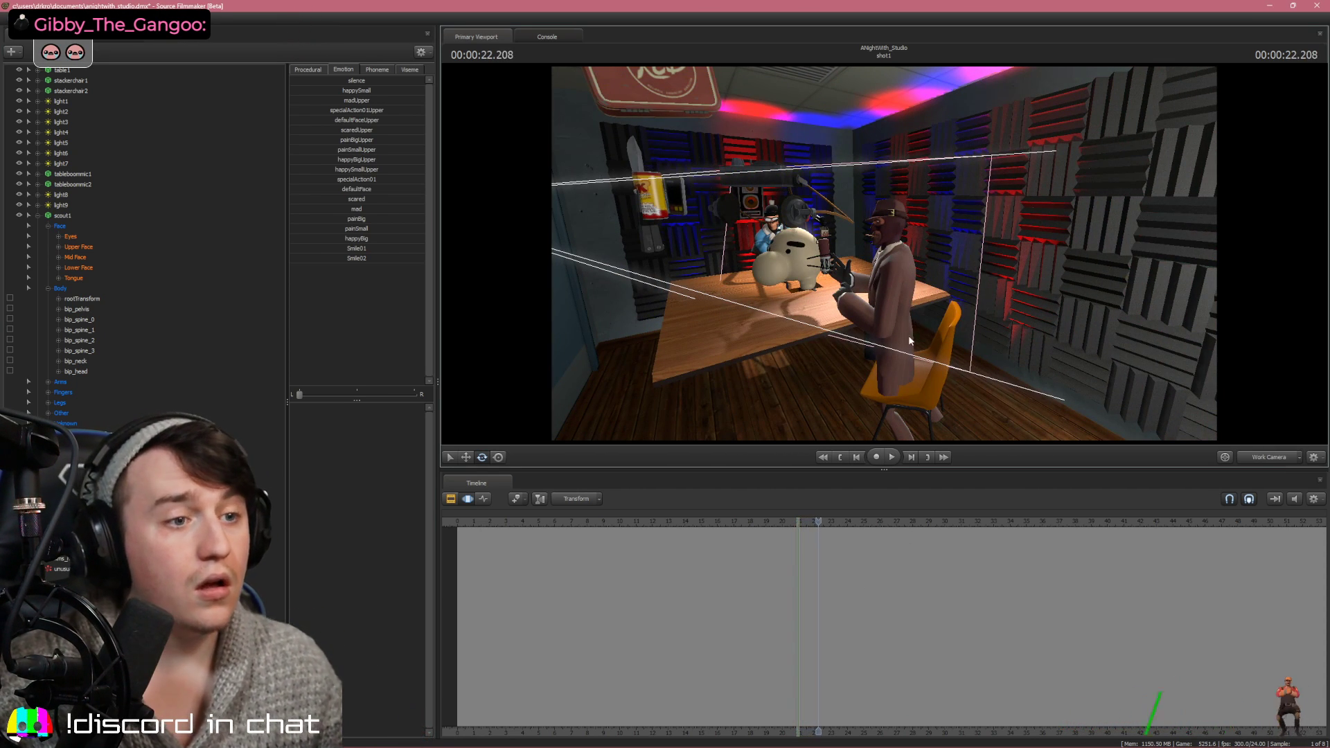
{"action": "key", "text": "Home"}
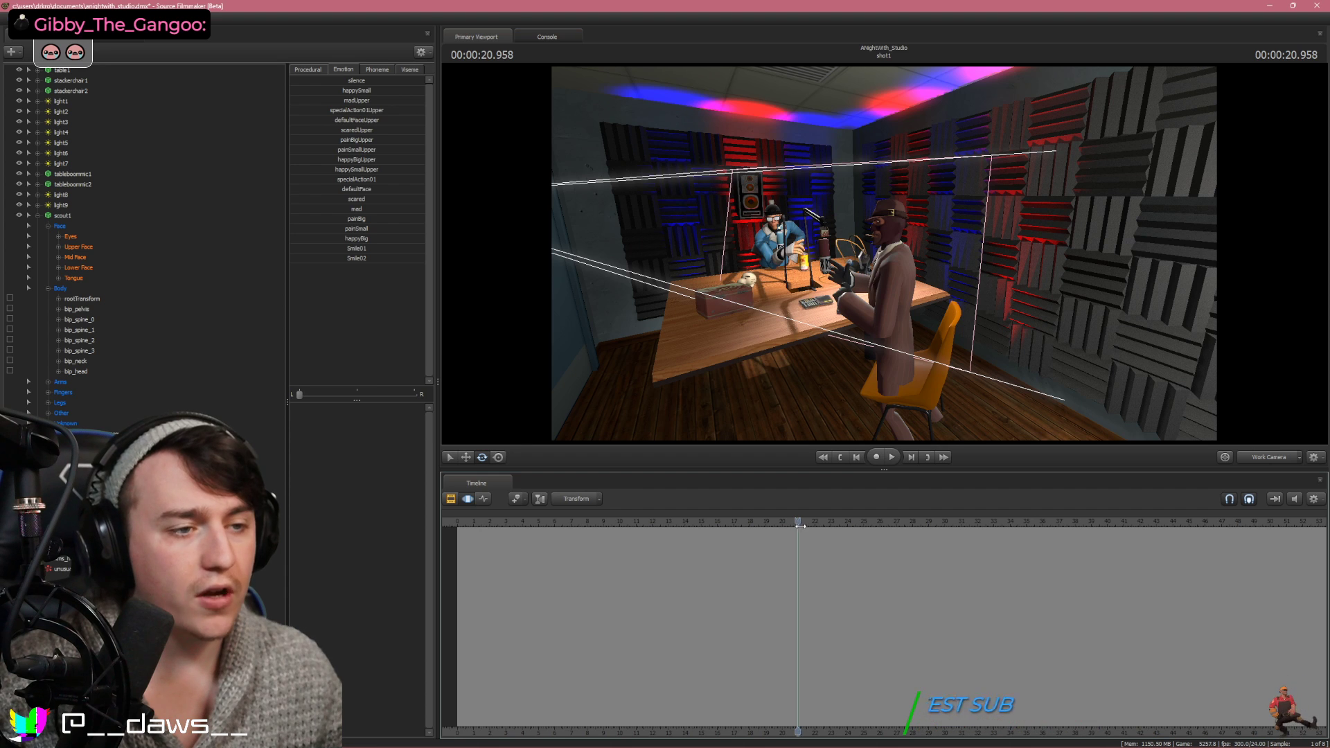
Place the playhead at 00:00:20.916 and stretch a time selection across the visible timeline
{"action": "mouse_move", "coordinate": [799, 523]}
{"action": "left_mouse_down"}
{"action": "mouse_move", "coordinate": [786, 522]}
{"action": "mouse_move", "coordinate": [798, 521]}
{"action": "left_mouse_up"}
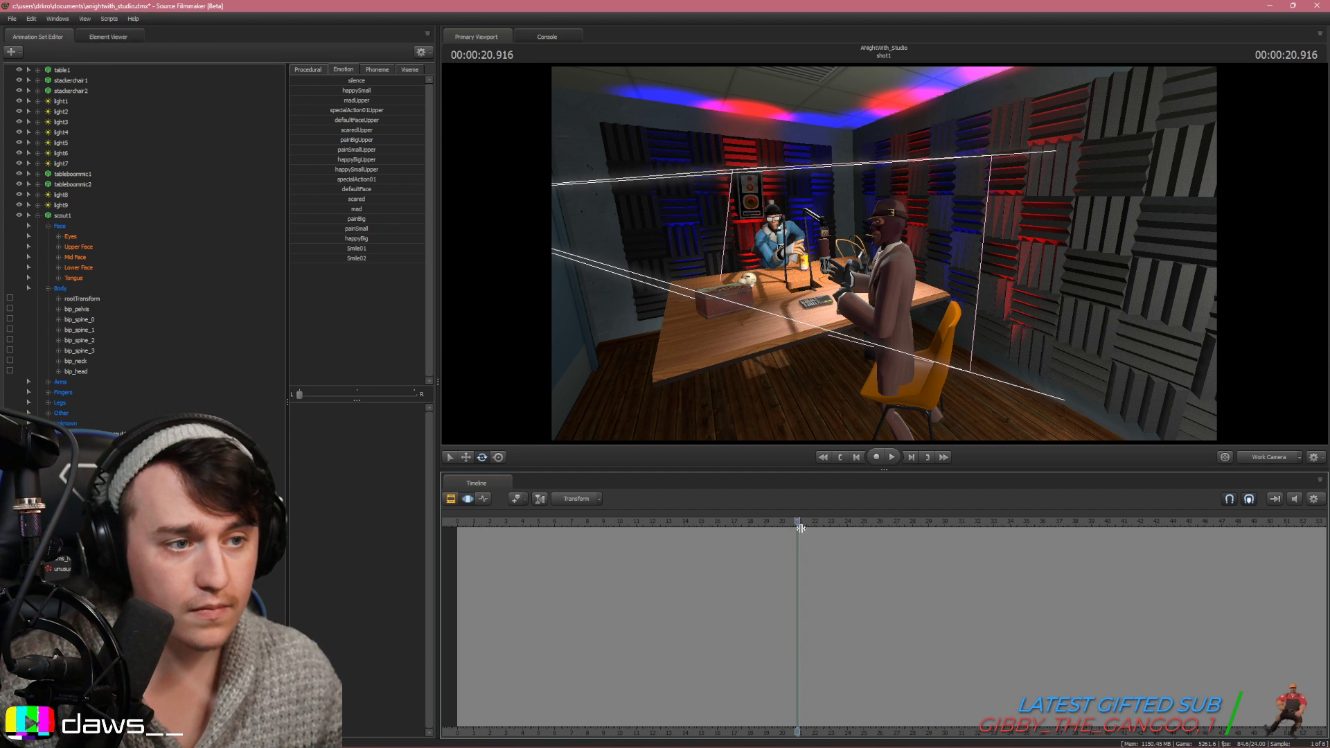
{"action": "left_click_drag", "start_coordinate": [803, 528], "coordinate": [1065, 534]}
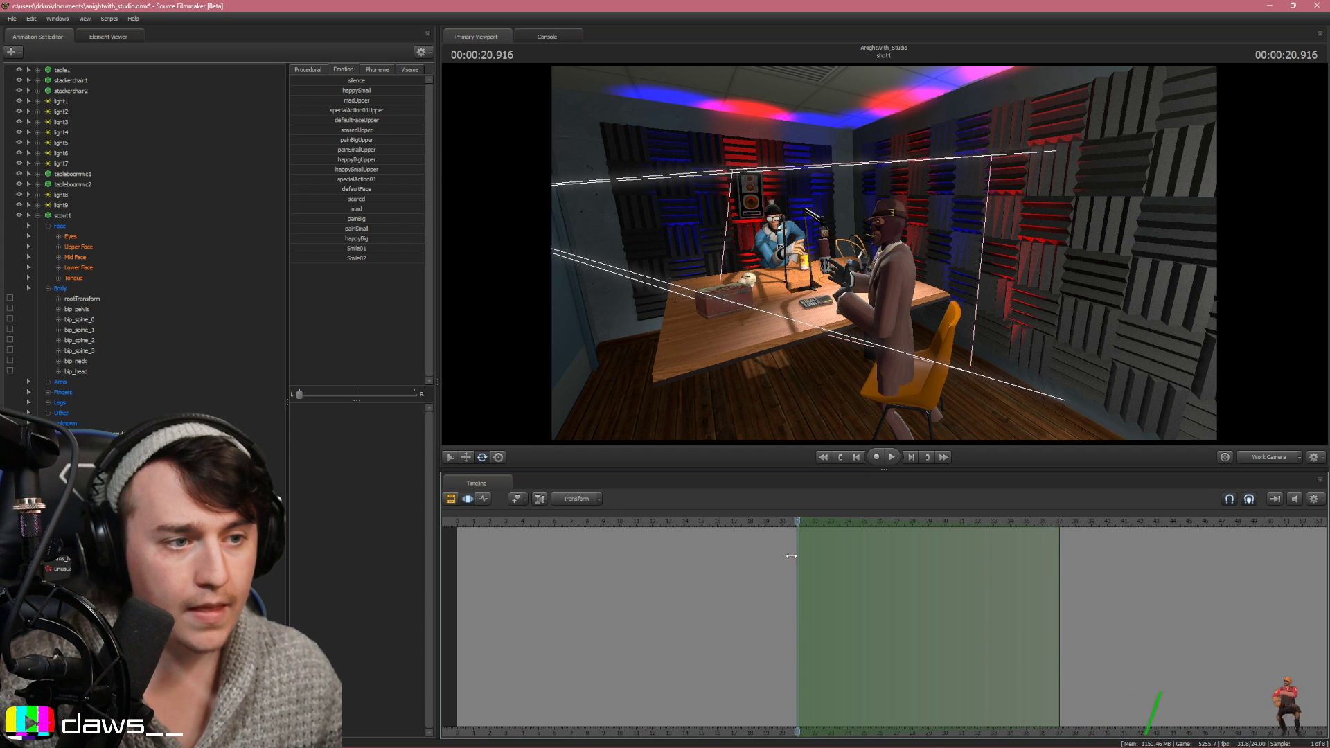
{"action": "left_click_drag", "start_coordinate": [791, 555], "coordinate": [454, 611]}
{"action": "left_click_drag", "start_coordinate": [1060, 575], "coordinate": [1326, 581]}
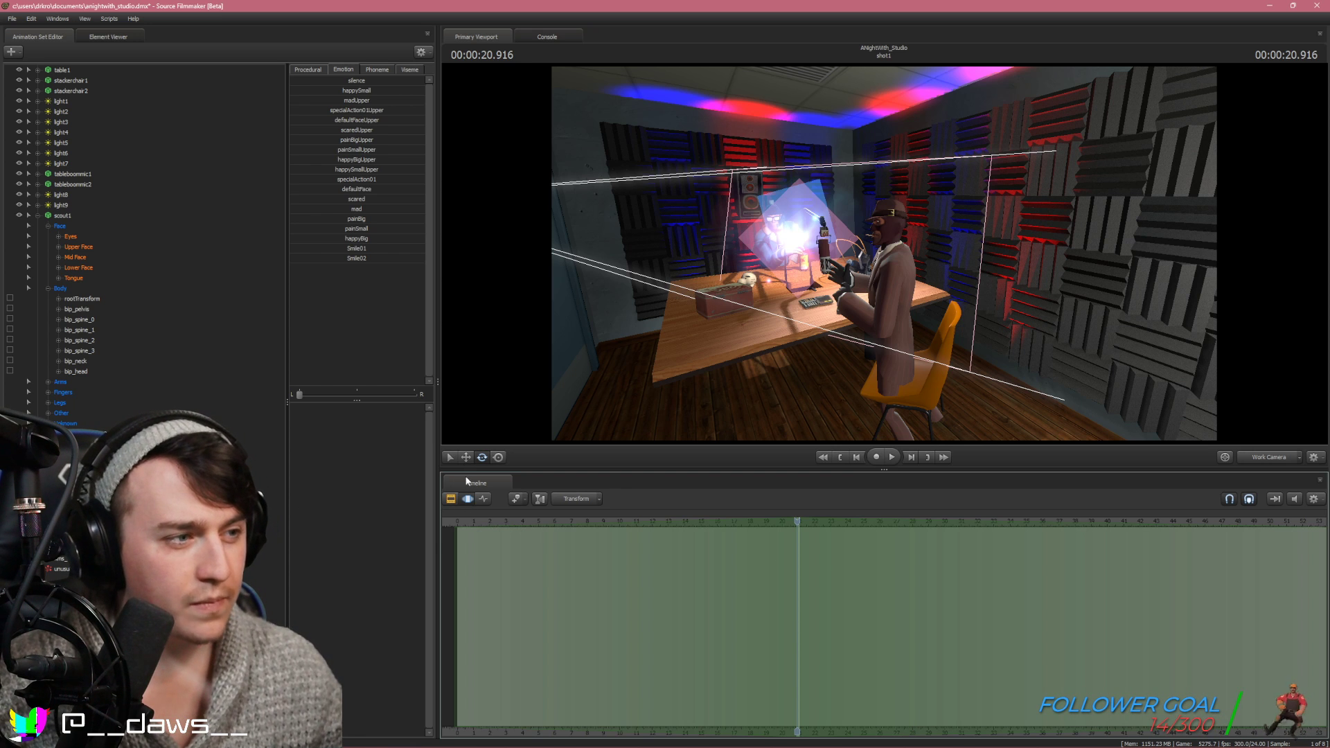
Show the procedural presets and extend the time selection's full-strength region from the shot's start to its end
{"action": "left_click", "coordinate": [307, 70]}
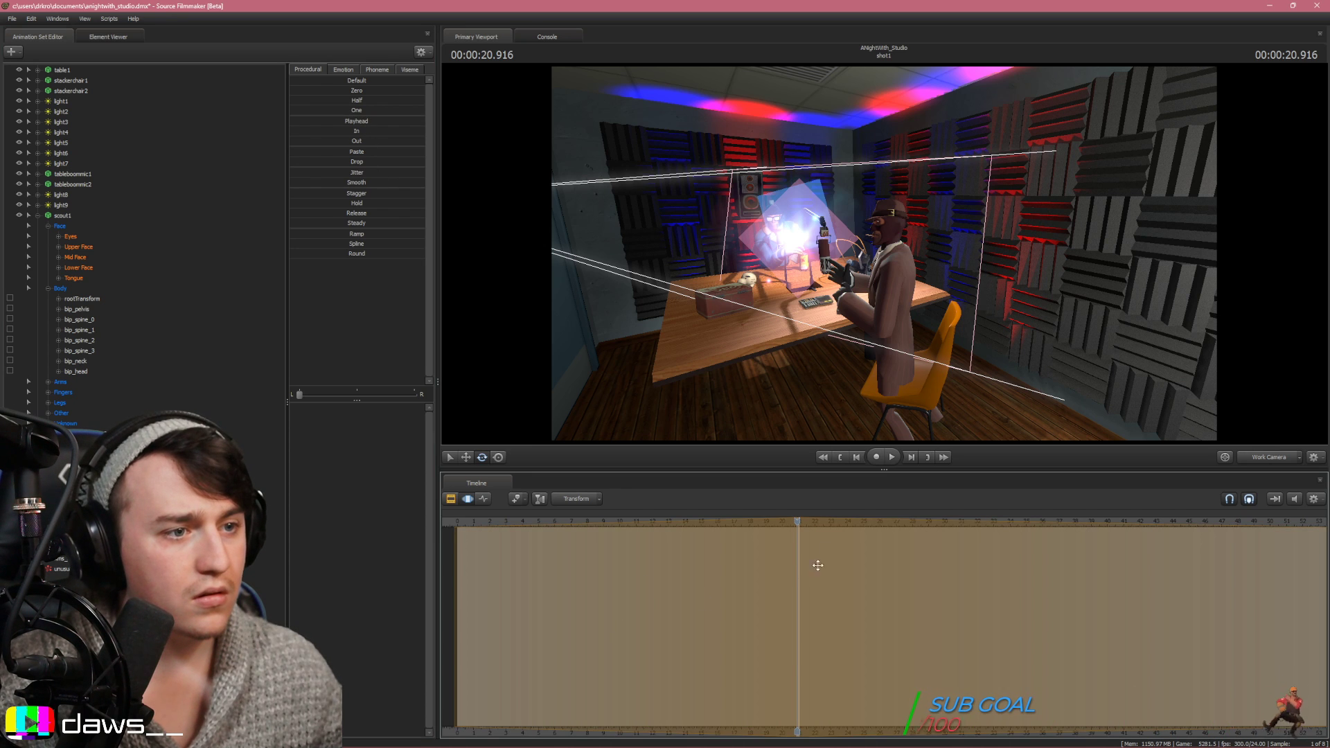
{"action": "mouse_move", "coordinate": [797, 521]}
{"action": "left_mouse_down"}
{"action": "mouse_move", "coordinate": [850, 523]}
{"action": "mouse_move", "coordinate": [798, 526]}
{"action": "left_mouse_up"}
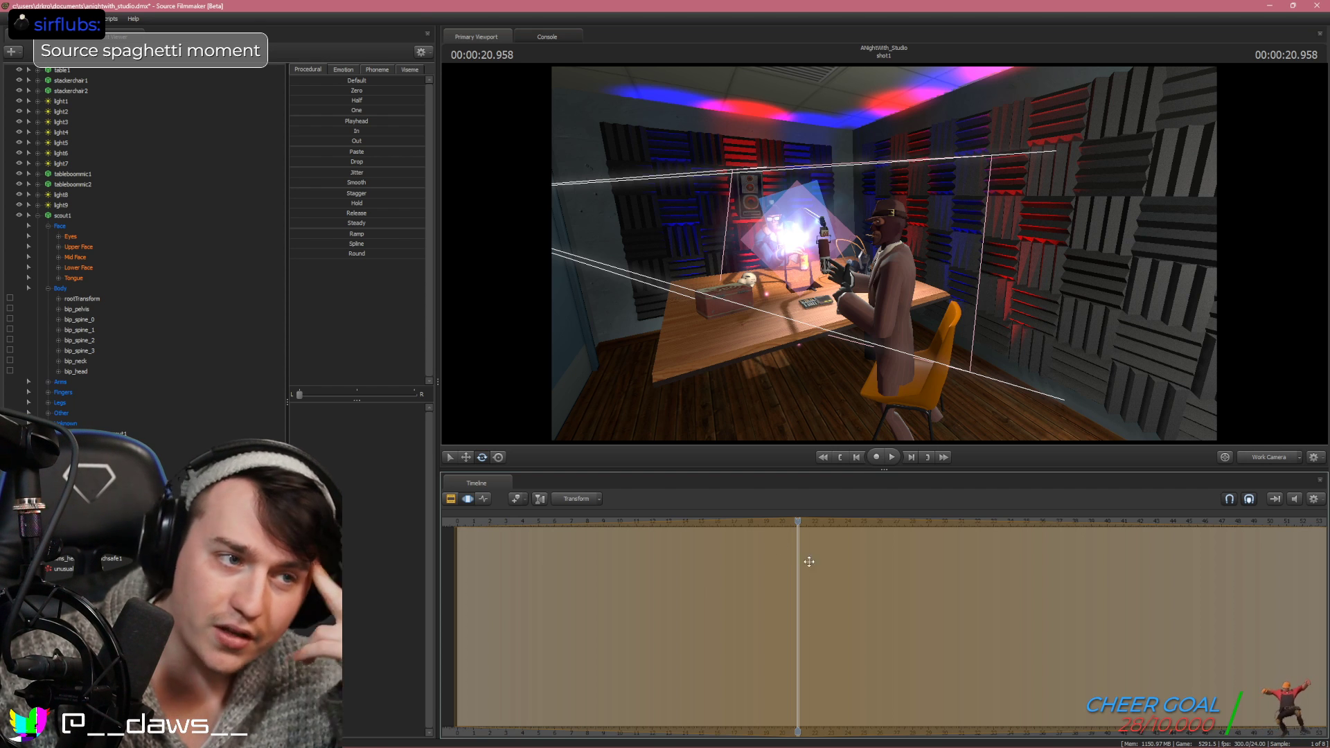
{"action": "scroll", "coordinate": [821, 618], "scroll_direction": "up", "scroll_amount": 5}
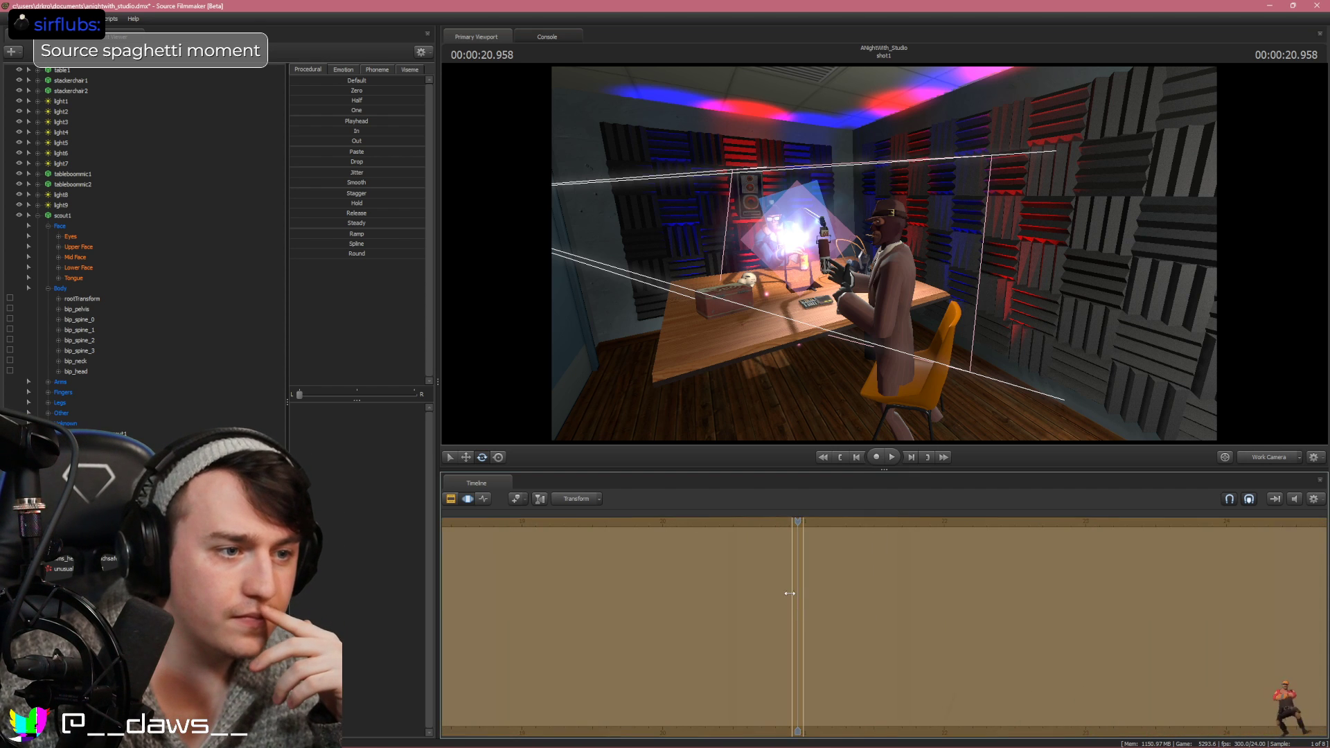
{"action": "left_click_drag", "start_coordinate": [790, 593], "coordinate": [452, 618]}
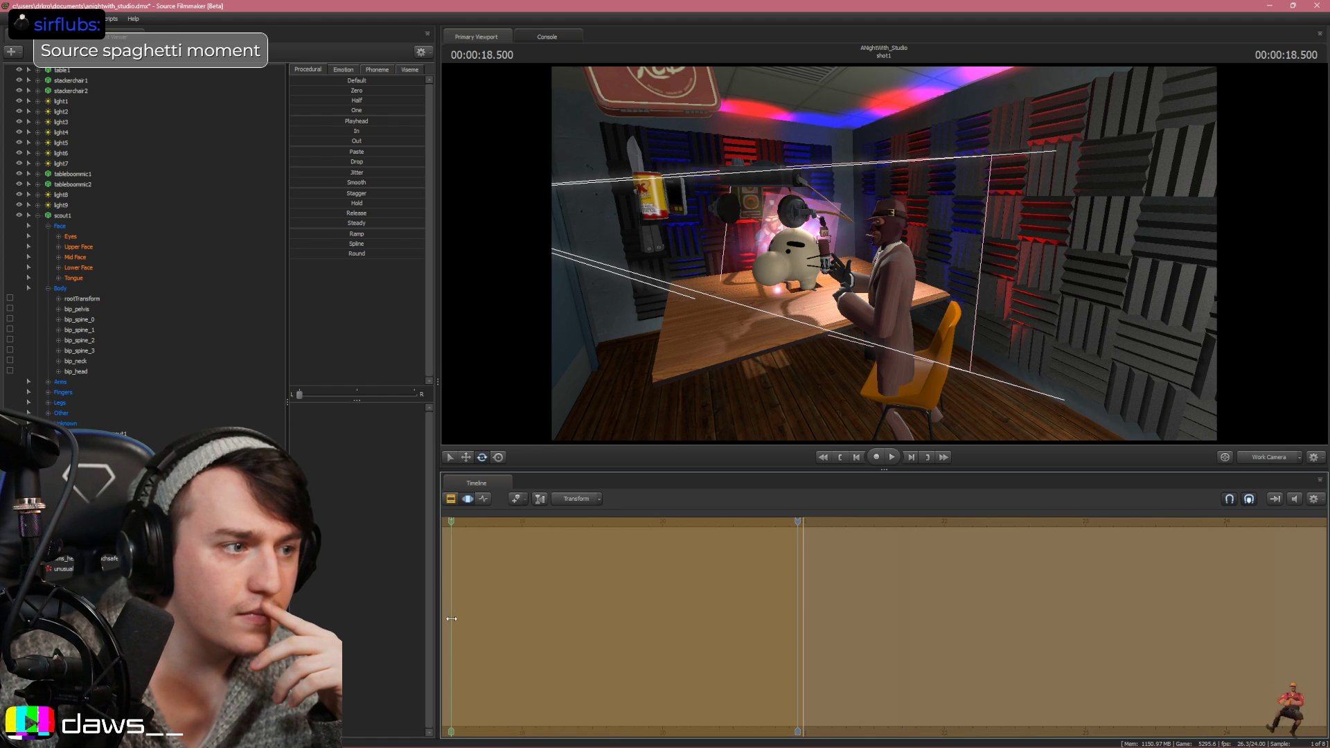
{"action": "scroll", "coordinate": [531, 622], "scroll_direction": "down", "scroll_amount": 3}
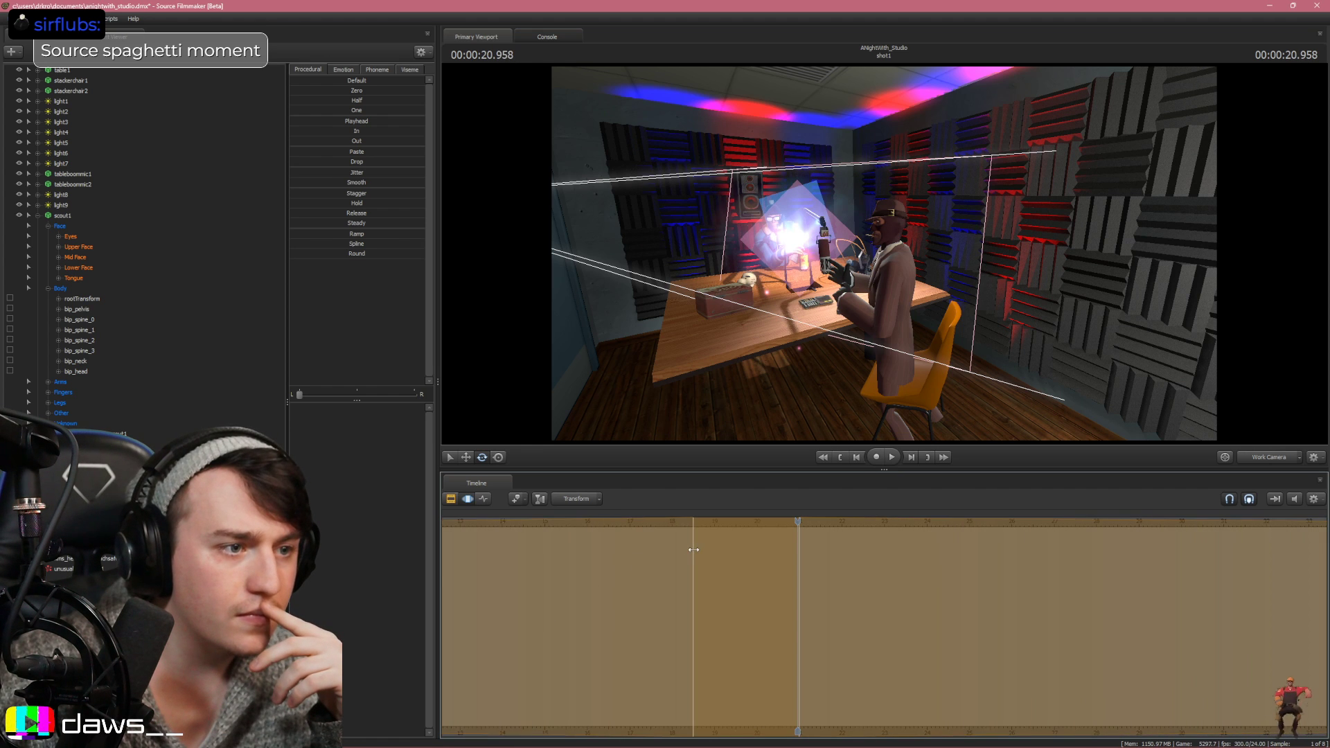
{"action": "scroll", "coordinate": [696, 560], "scroll_direction": "down", "scroll_amount": 4}
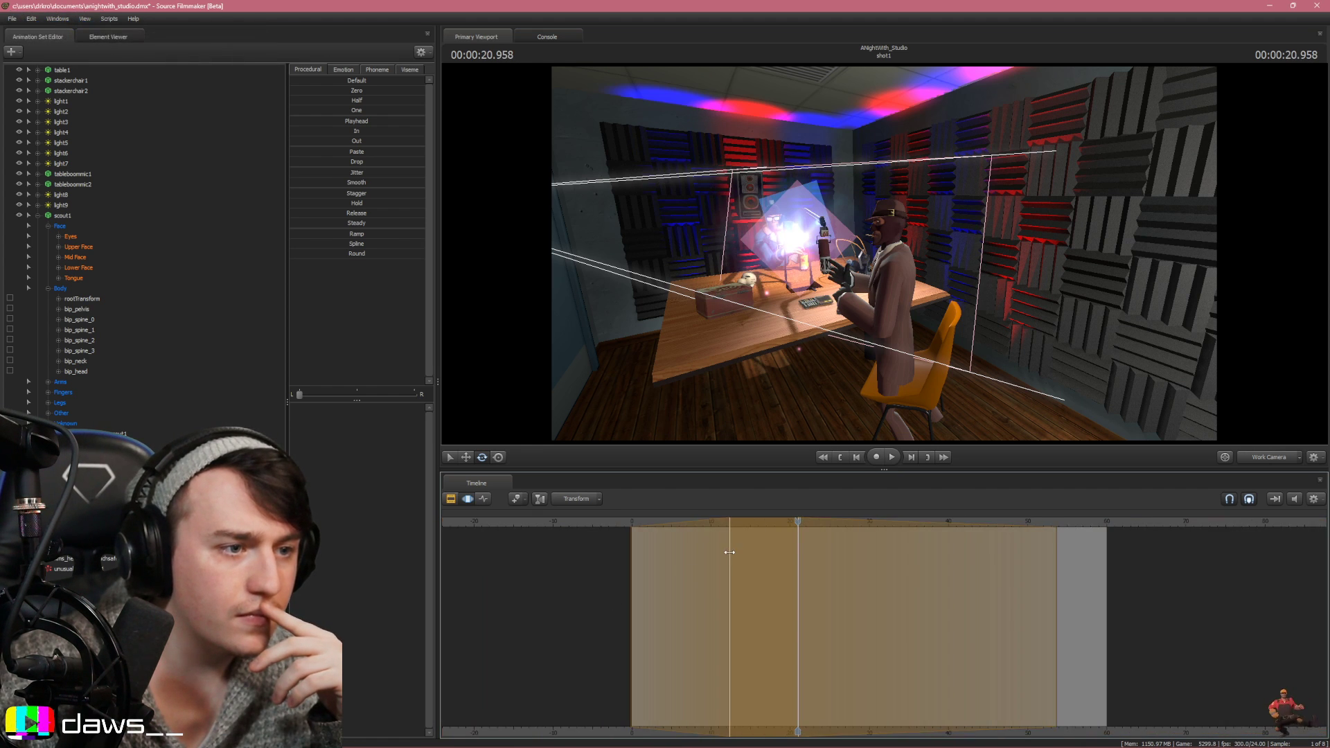
{"action": "left_click_drag", "start_coordinate": [729, 552], "coordinate": [630, 564]}
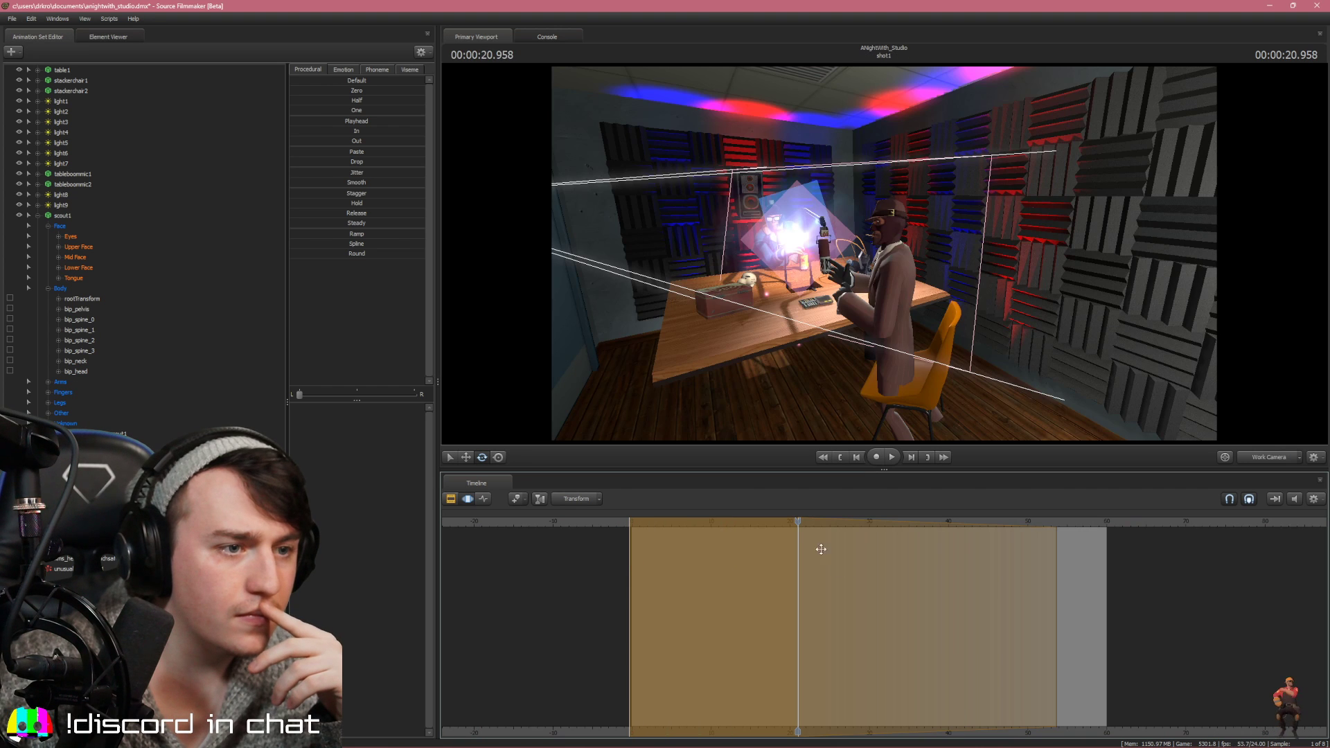
{"action": "left_click_drag", "start_coordinate": [796, 544], "coordinate": [1107, 568]}
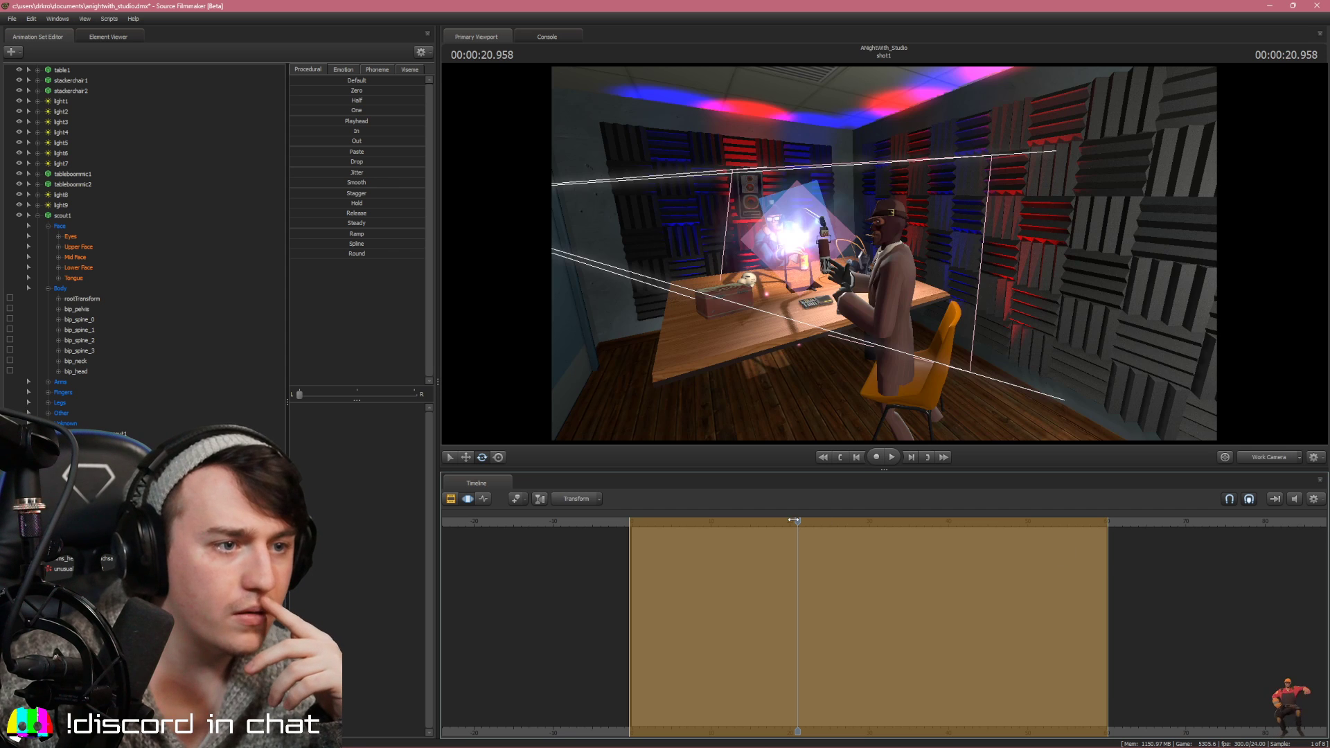
{"action": "mouse_move", "coordinate": [797, 522]}
{"action": "left_mouse_down"}
{"action": "mouse_move", "coordinate": [821, 510]}
{"action": "mouse_move", "coordinate": [798, 511]}
{"action": "left_mouse_up"}
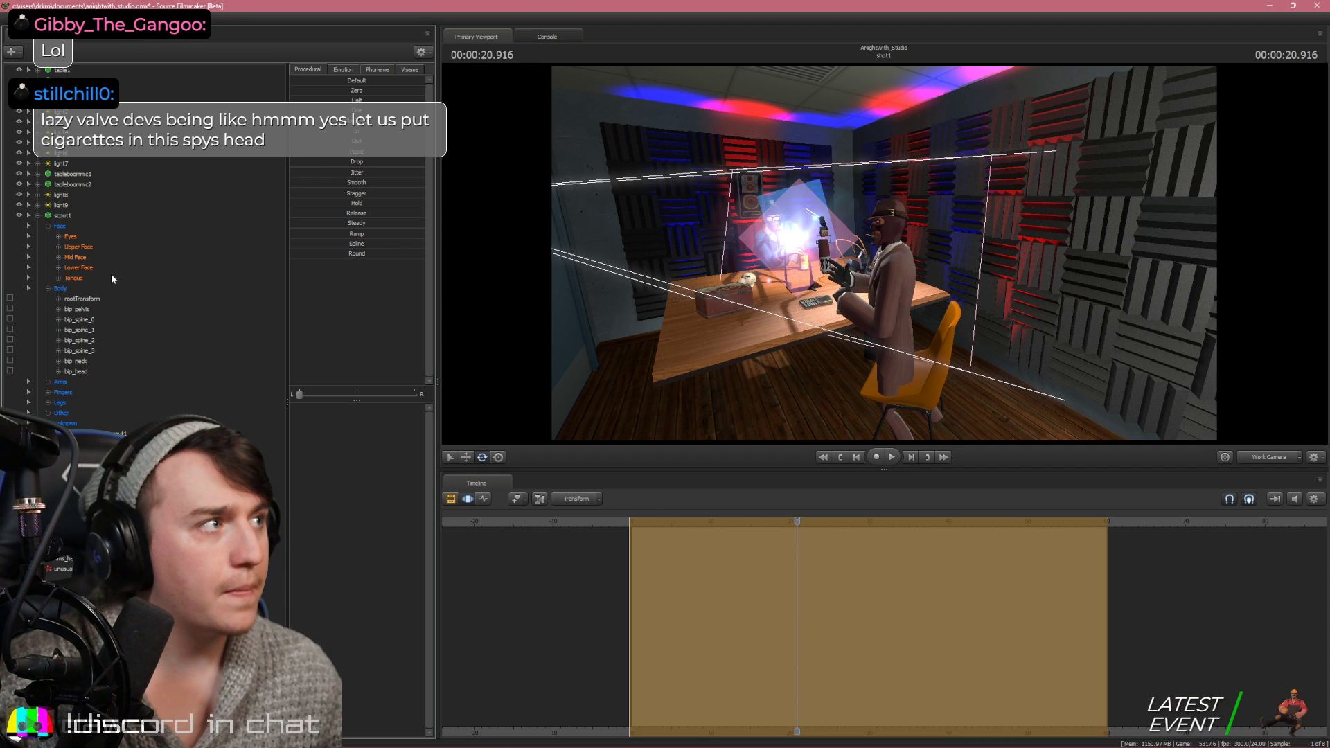
Select all animation sets from table1 through the spotlights effect, apply the Playhead preset fully across the time selection, and clear the selection
{"action": "left_click", "coordinate": [74, 71]}
{"action": "left_click", "coordinate": [70, 569], "text": "ctrl"}
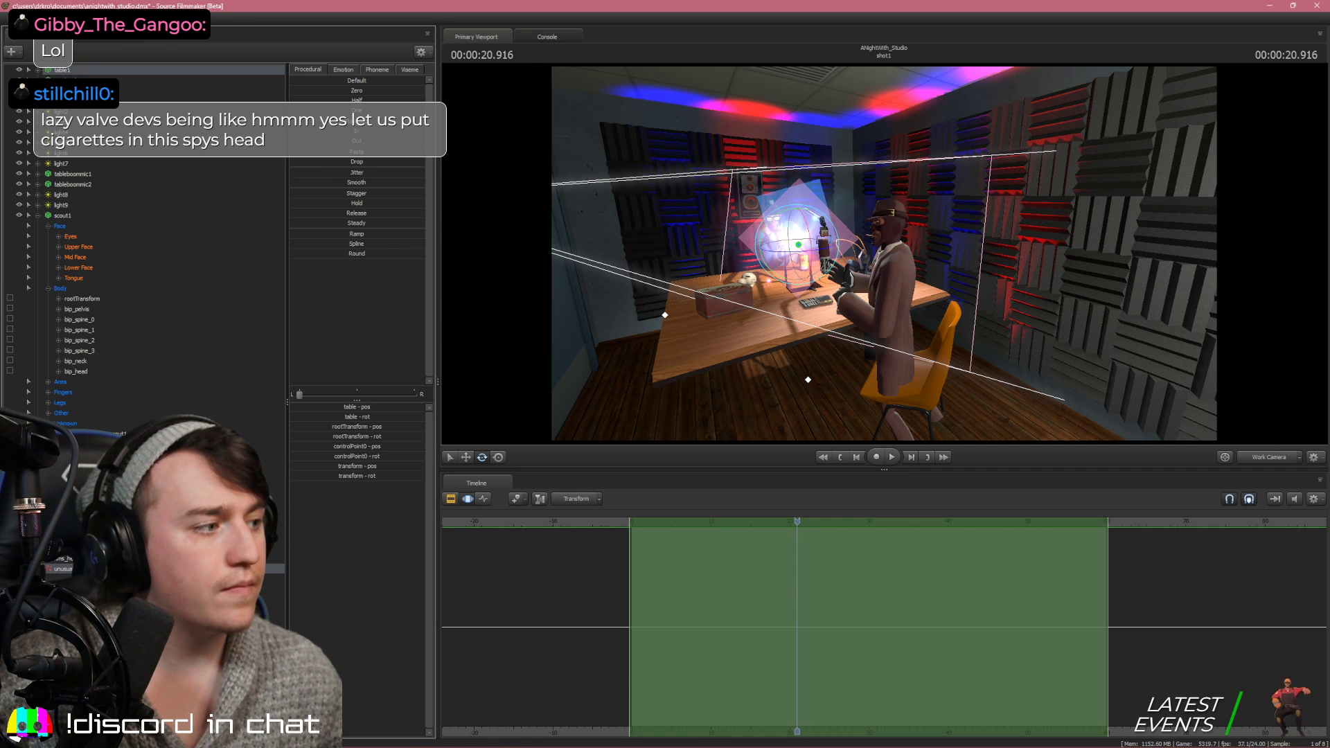
{"action": "left_click", "coordinate": [84, 559]}
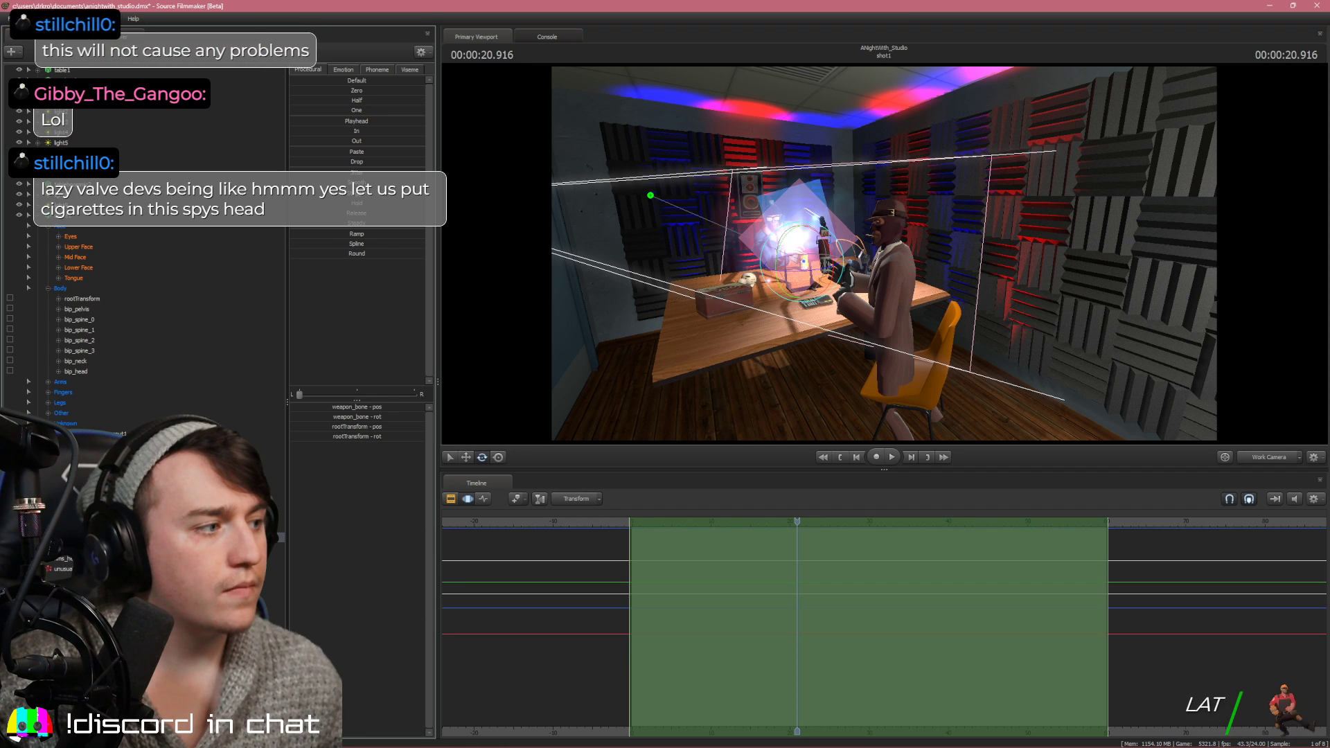
{"action": "left_click", "coordinate": [84, 548]}
{"action": "left_click", "coordinate": [84, 569]}
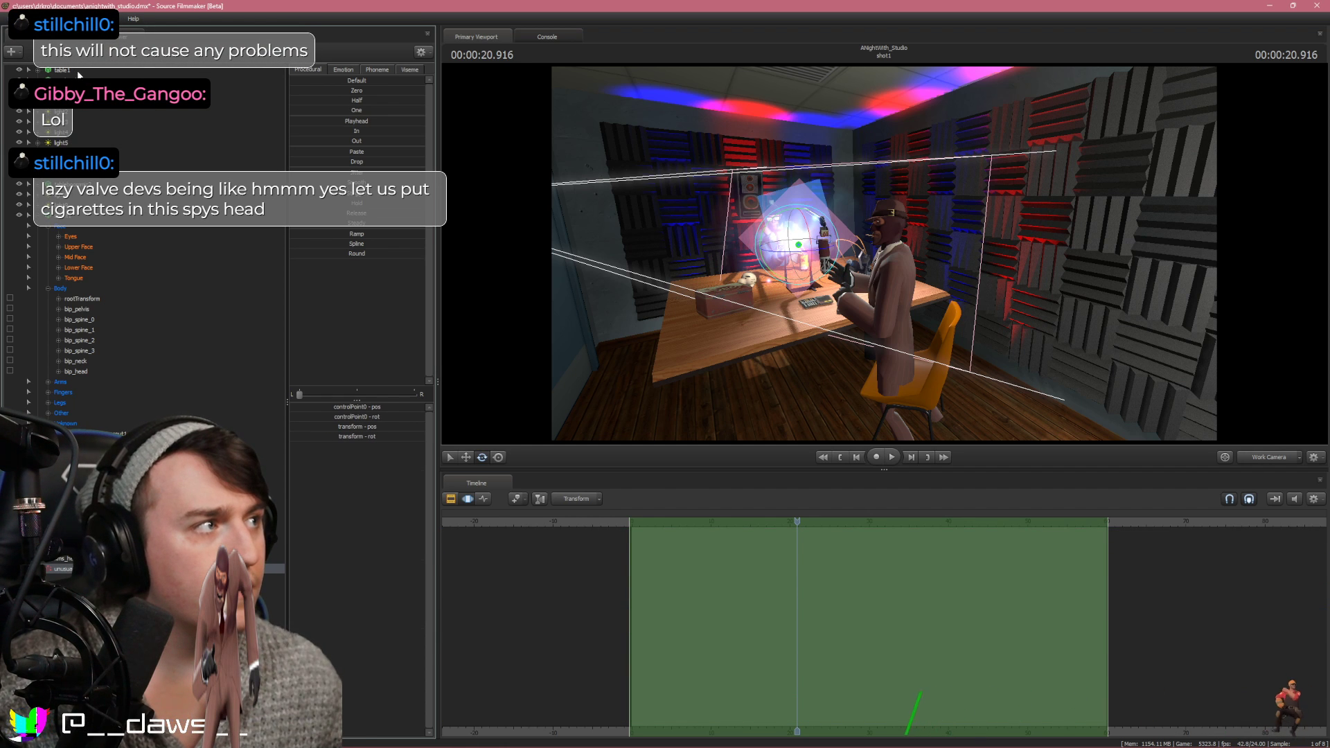
{"action": "left_click", "coordinate": [78, 71], "text": "shift"}
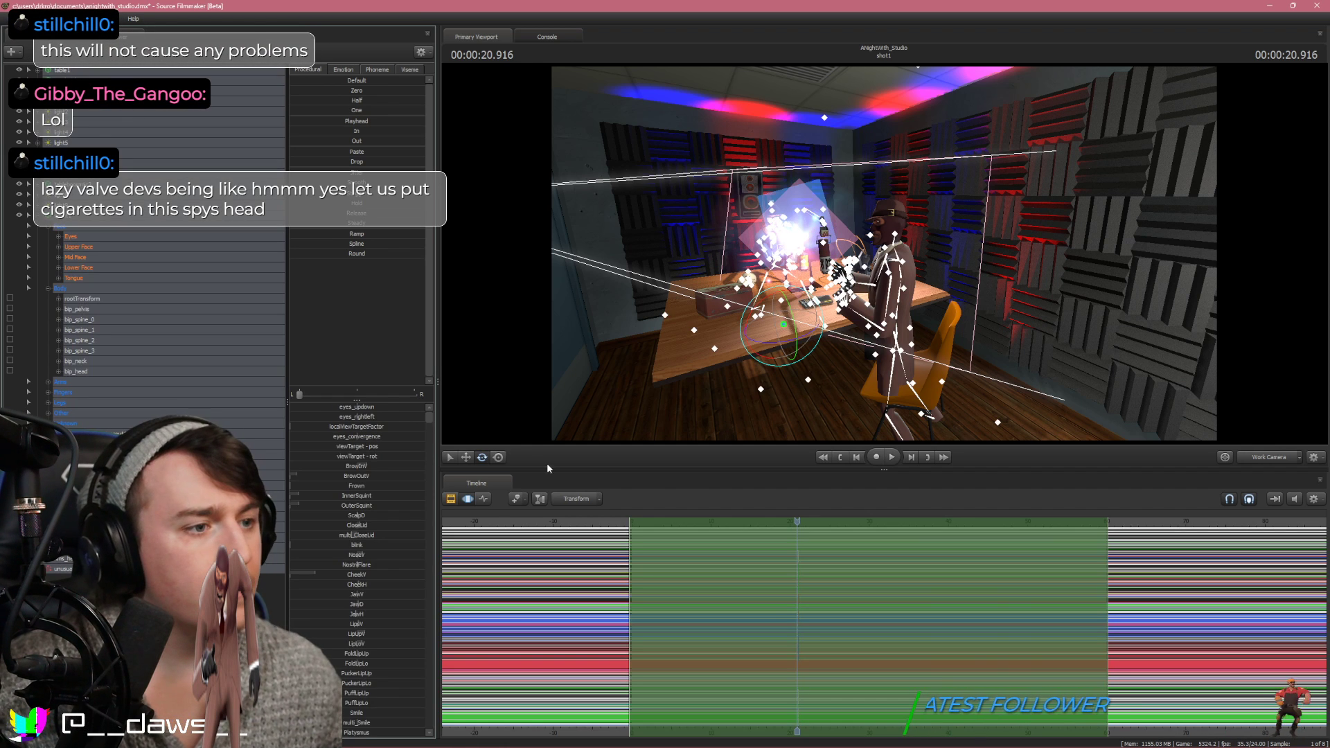
{"action": "left_click", "coordinate": [352, 123]}
{"action": "left_click_drag", "start_coordinate": [352, 123], "coordinate": [416, 123]}
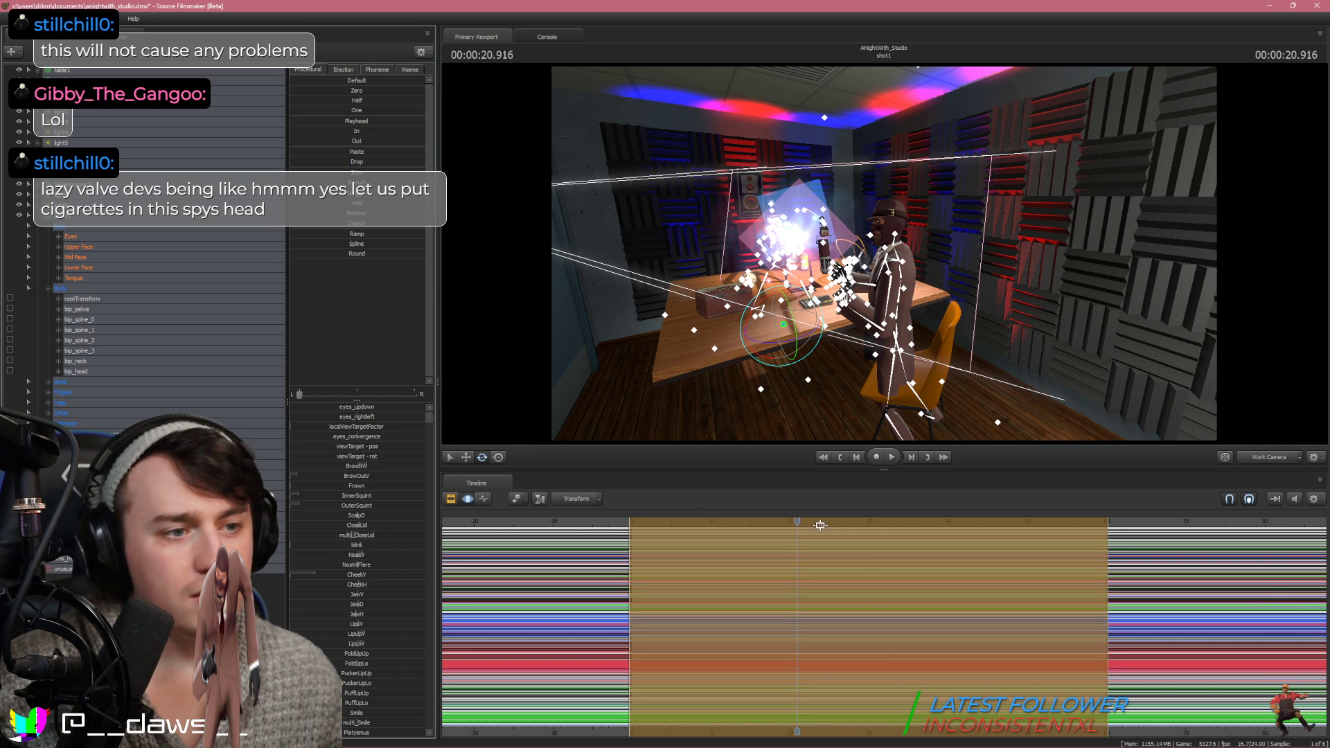
{"action": "key", "text": "Escape"}
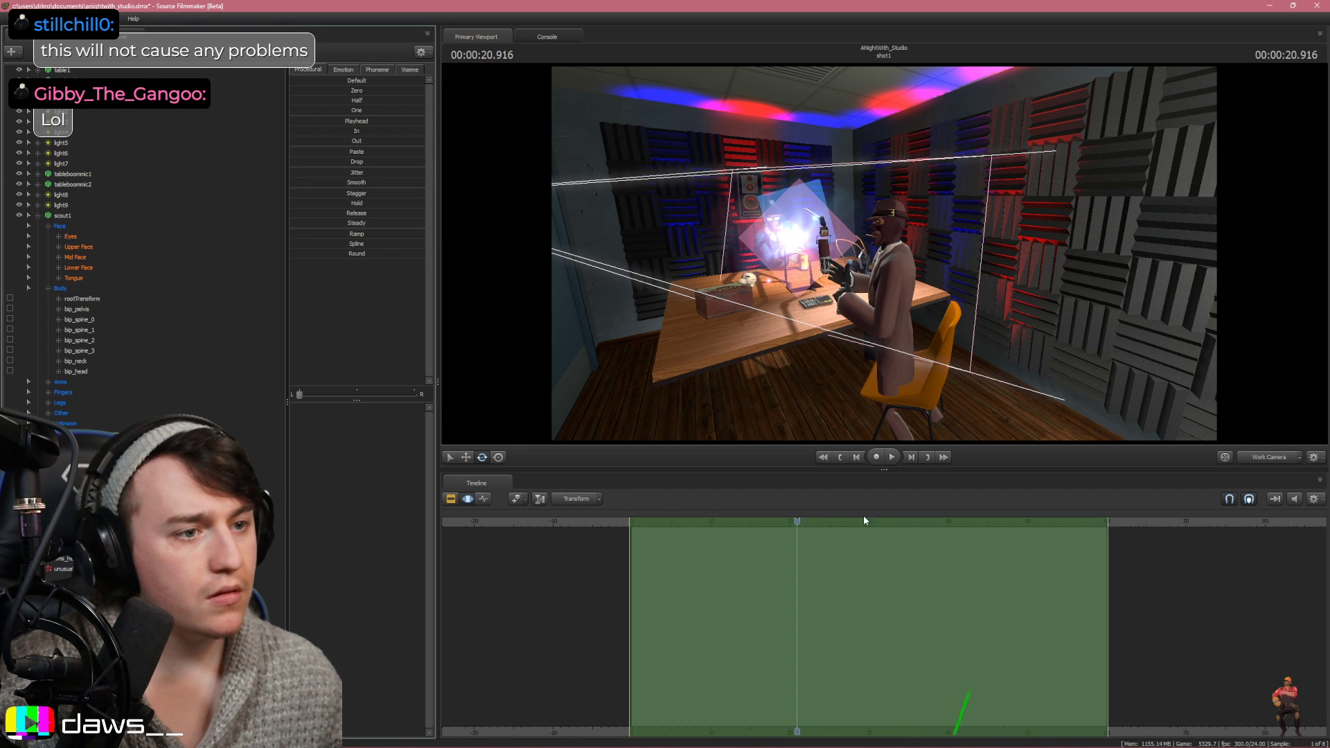
Place the playhead at 00:00:27.541 and move the spotlights effect's controlPoint0 from the desk to behind the scout's head
{"action": "left_click_drag", "start_coordinate": [800, 521], "coordinate": [827, 533]}
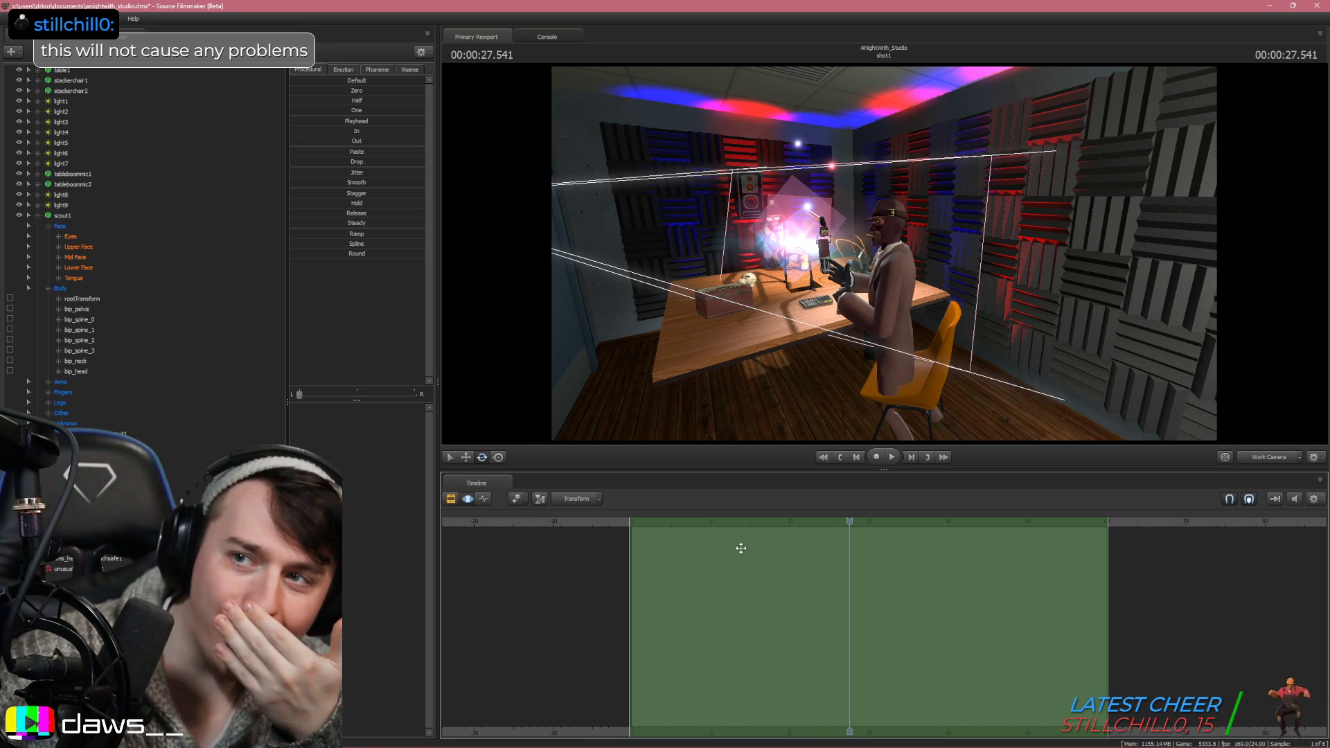
{"action": "key", "text": "w"}
{"action": "mouse_move", "coordinate": [905, 326]}
{"action": "left_mouse_down"}
{"action": "mouse_move", "coordinate": [893, 323]}
{"action": "mouse_move", "coordinate": [907, 339]}
{"action": "mouse_move", "coordinate": [901, 408]}
{"action": "mouse_move", "coordinate": [890, 339]}
{"action": "left_mouse_up"}
{"action": "key", "text": "w"}
{"action": "key", "text": "s"}
{"action": "key", "text": "w"}
{"action": "left_click_drag", "start_coordinate": [874, 277], "coordinate": [872, 275]}
{"action": "key", "text": "s"}
{"action": "key", "text": "ctrl"}
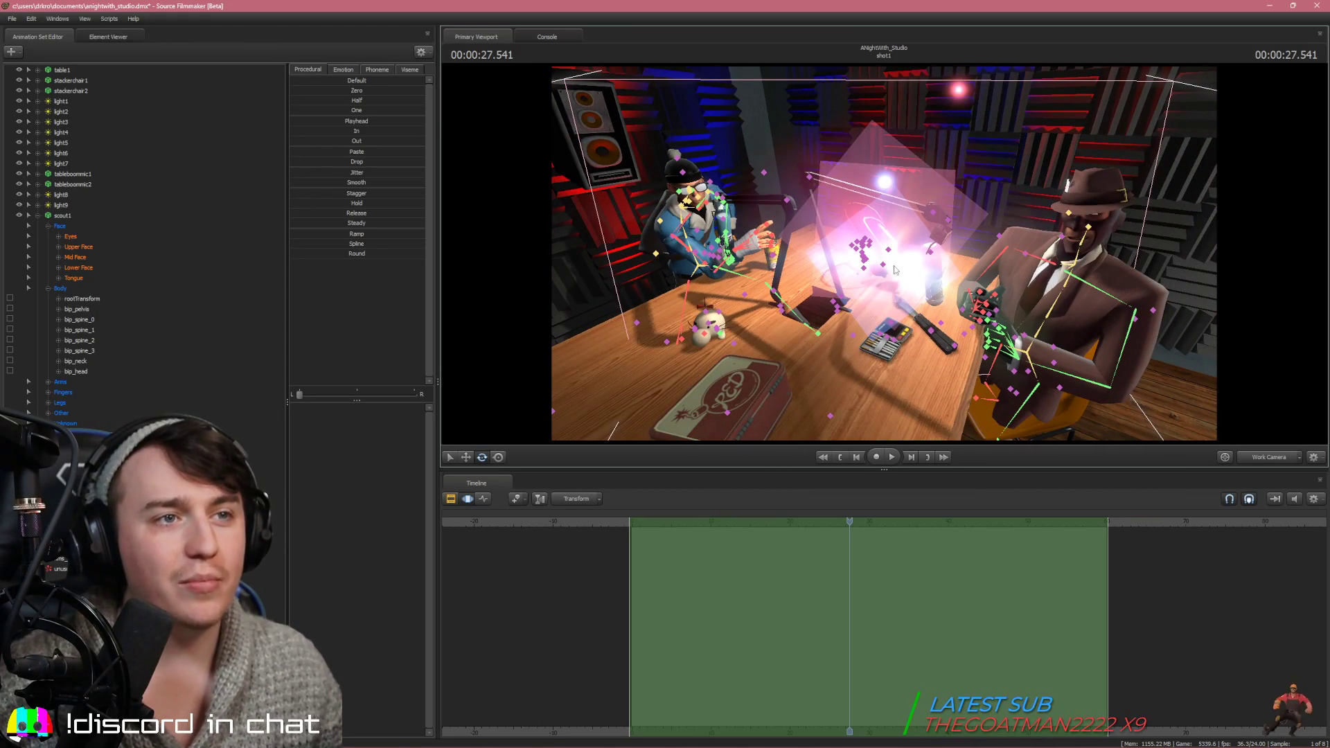
{"action": "left_click", "coordinate": [884, 267]}
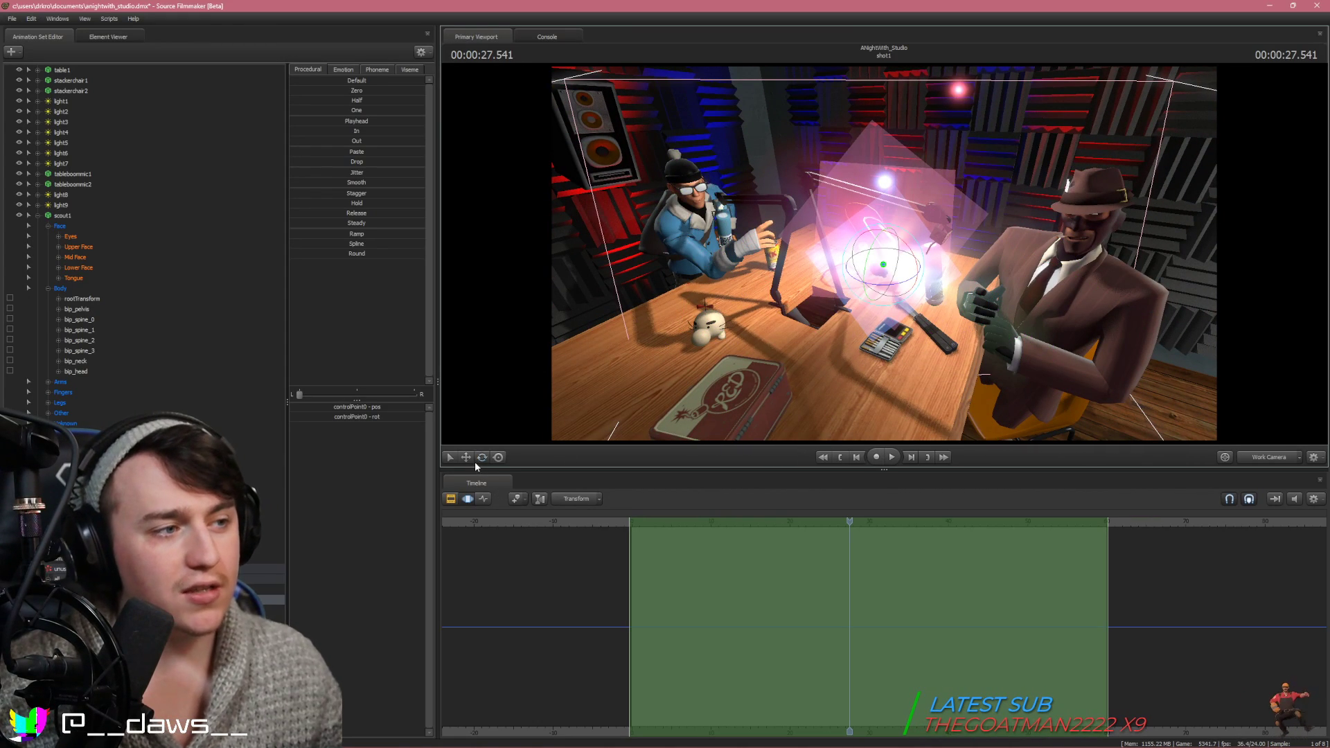
{"action": "left_click", "coordinate": [466, 457]}
{"action": "left_click_drag", "start_coordinate": [868, 264], "coordinate": [647, 184]}
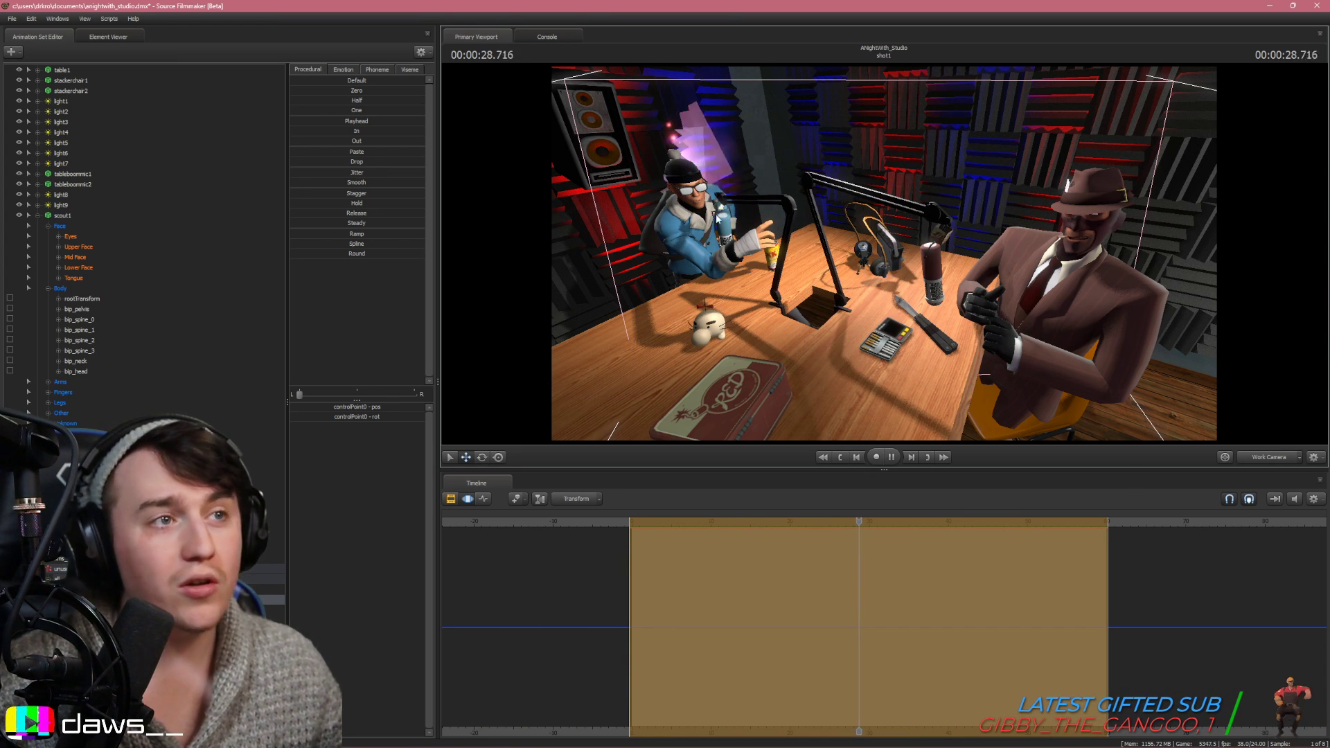
Fine-tune the spotlights position behind the scout's head during playback, check it through camera1, and stop at 00:00:36.416
{"action": "left_click_drag", "start_coordinate": [711, 173], "coordinate": [756, 179]}
{"action": "key", "text": "space"}
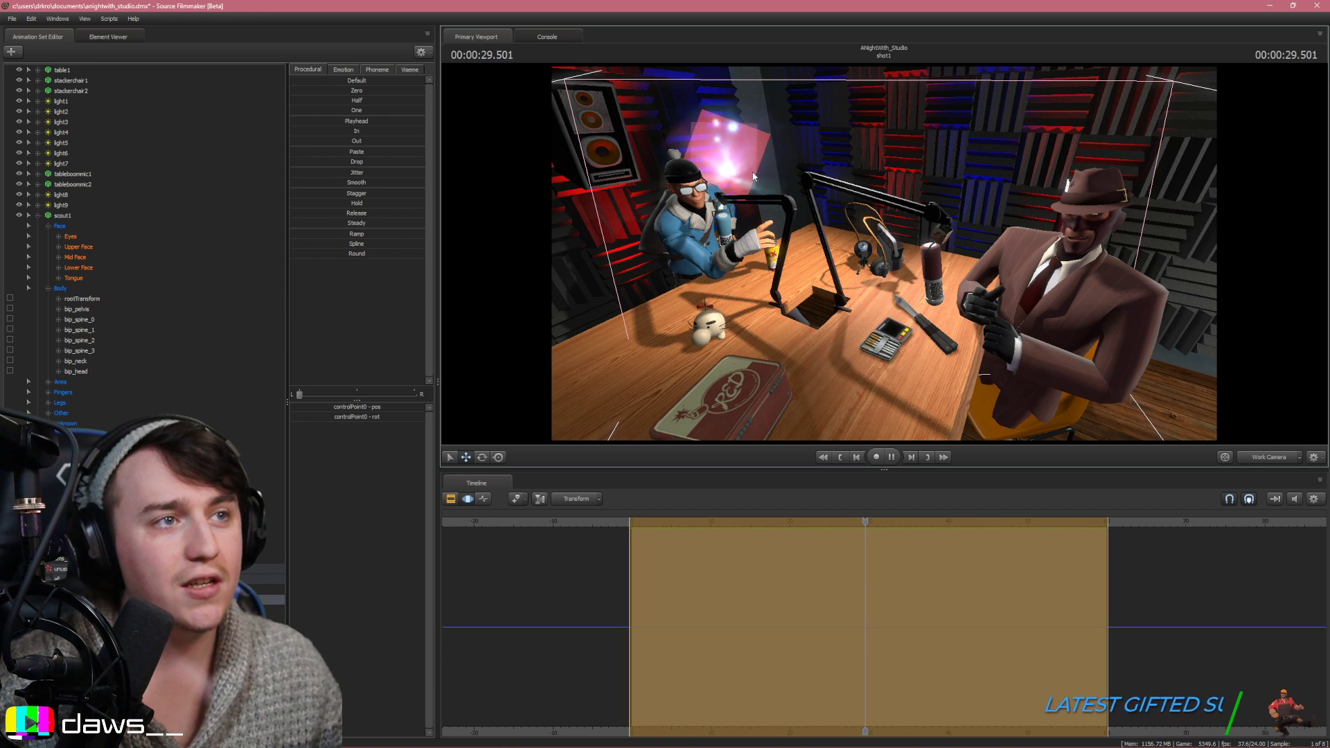
{"action": "key", "text": "space"}
{"action": "key", "text": "space"}
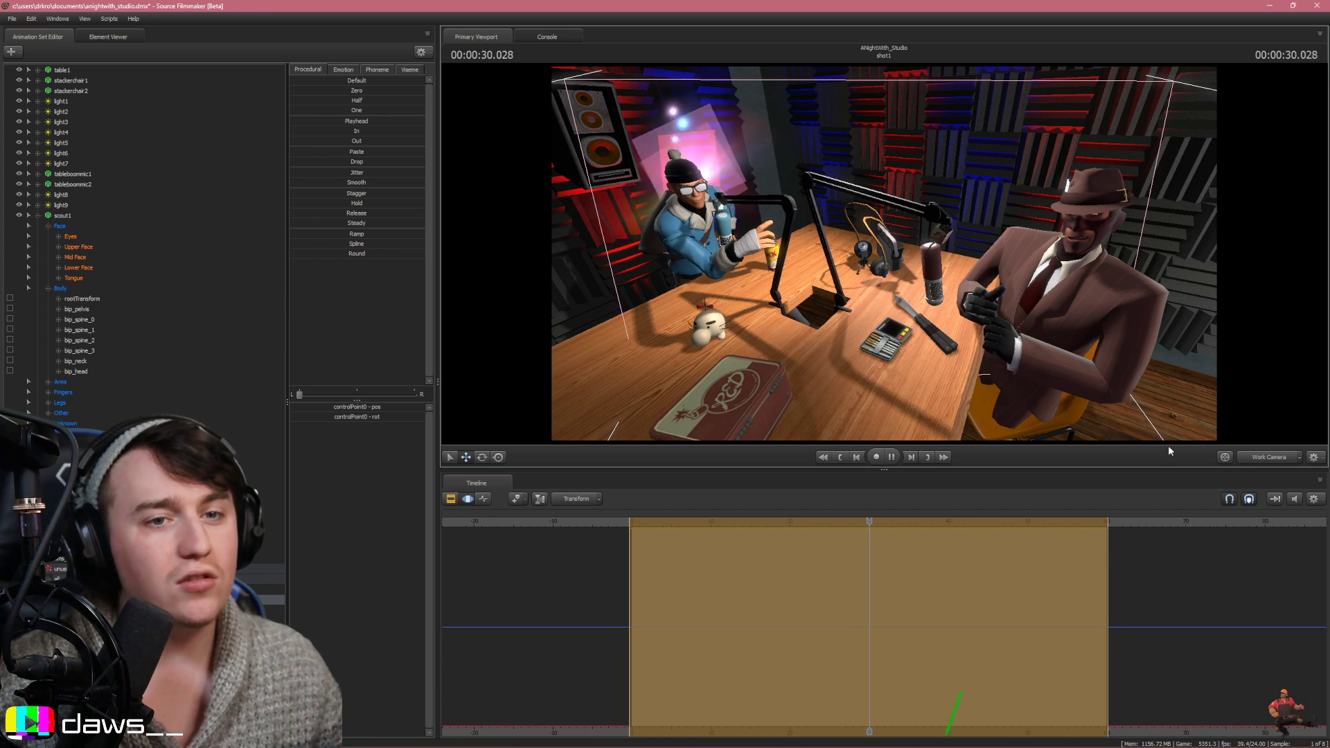
{"action": "left_click", "coordinate": [1256, 457]}
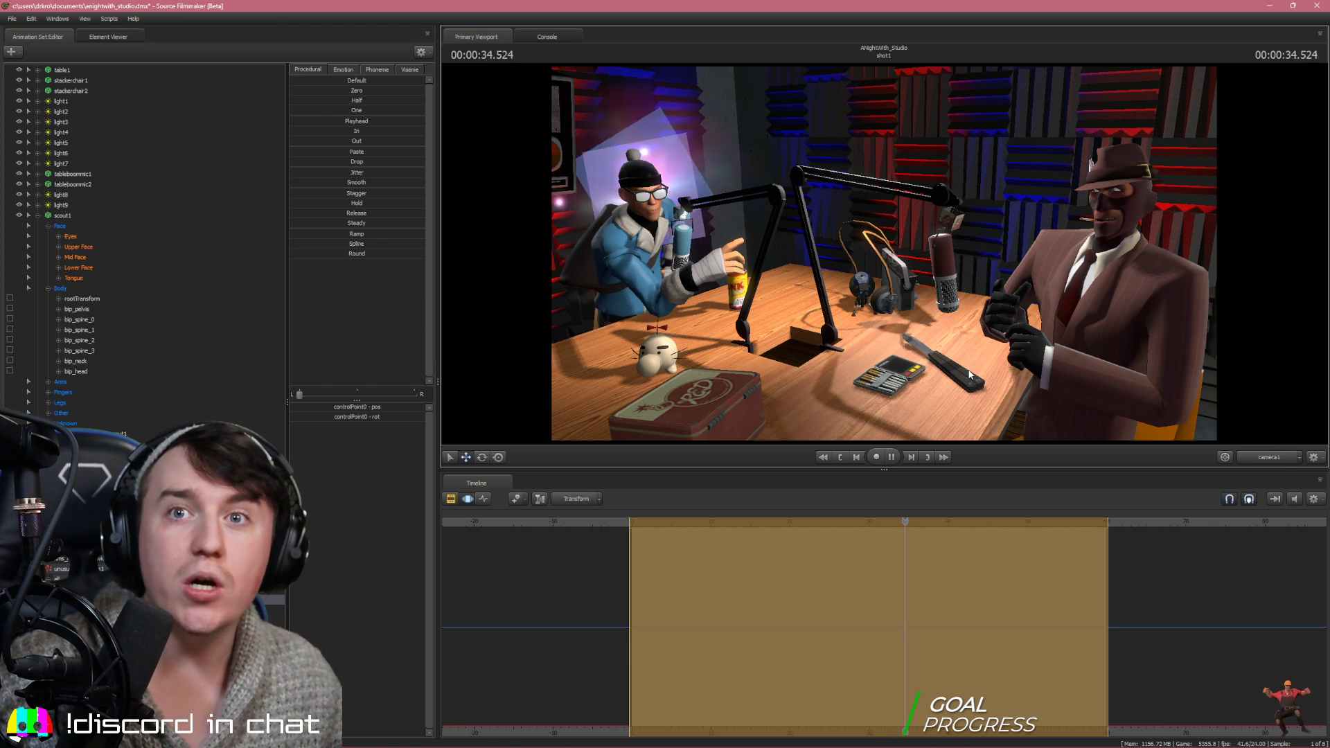
{"action": "key", "text": "space"}
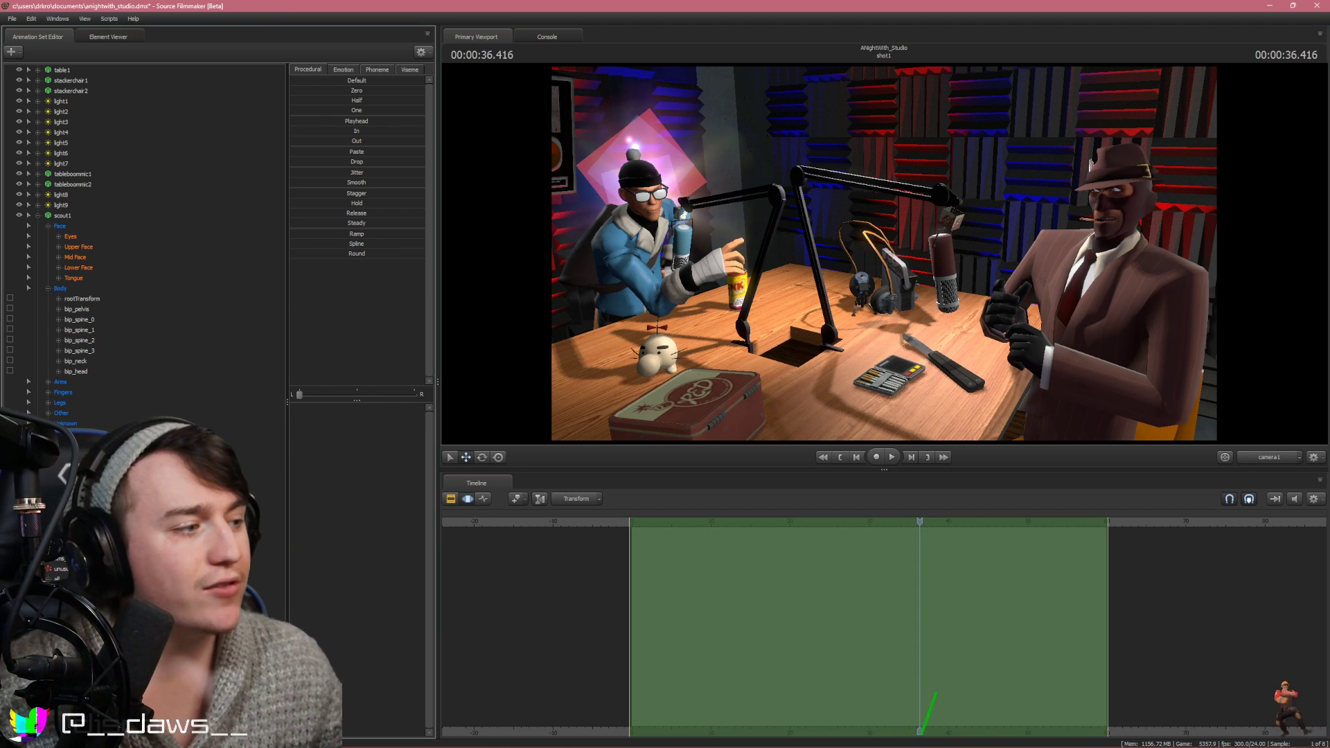
Show the unusual_spotlights1 animation set in the Element Viewer and expand its particle system down to the controlPoint0 properties
{"action": "left_click", "coordinate": [62, 568]}
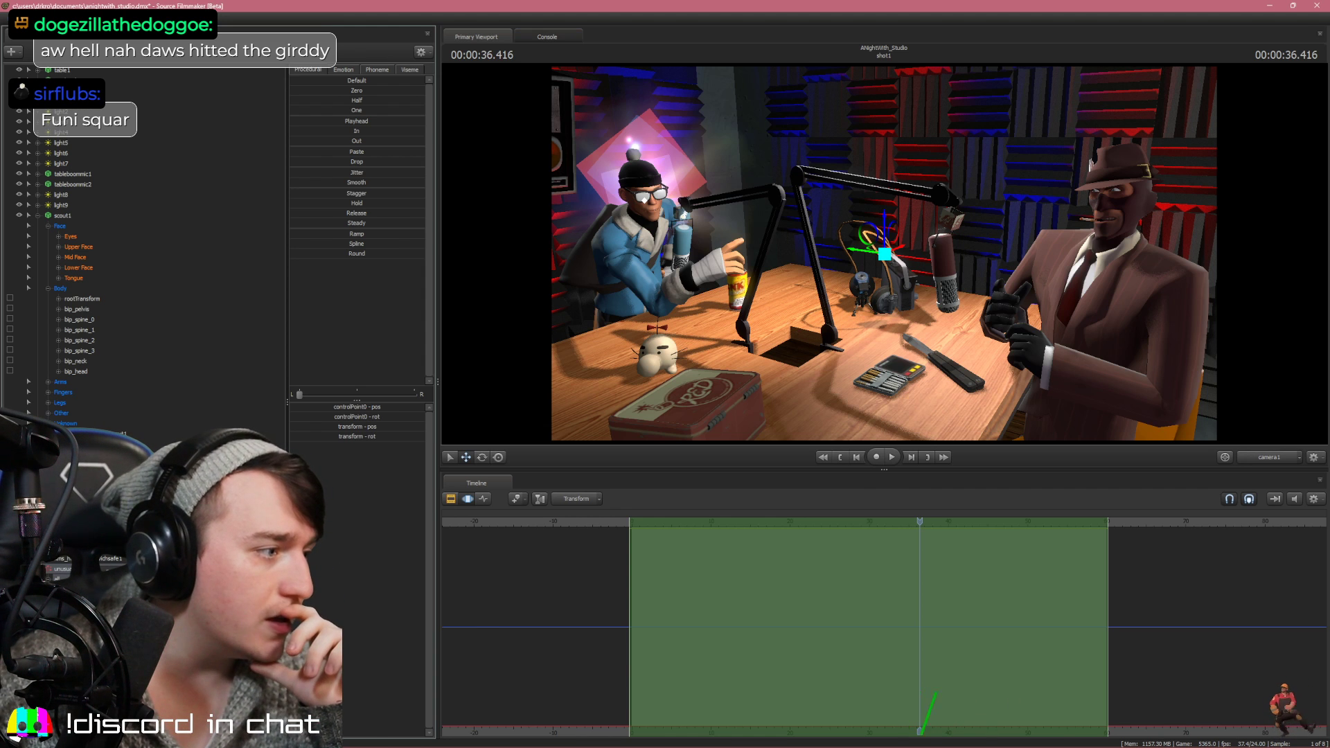
{"action": "left_click", "coordinate": [111, 36]}
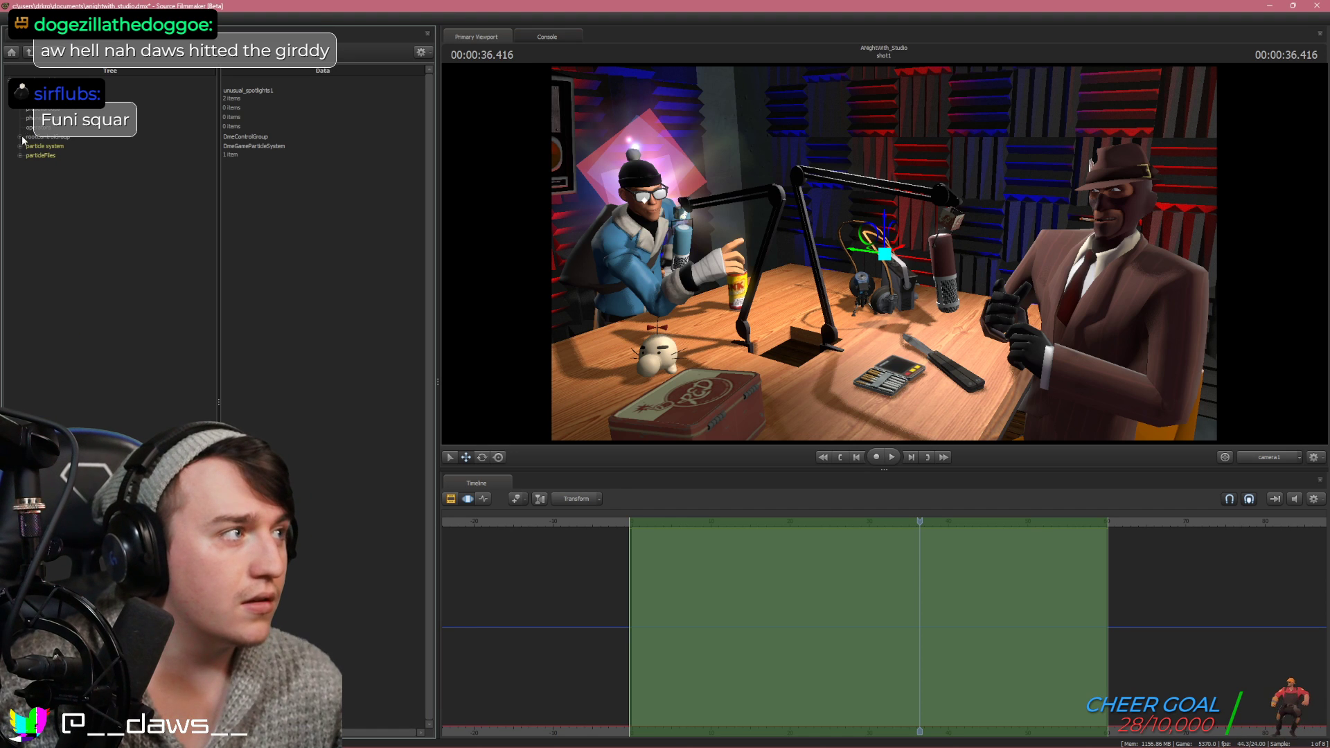
{"action": "left_click", "coordinate": [35, 39]}
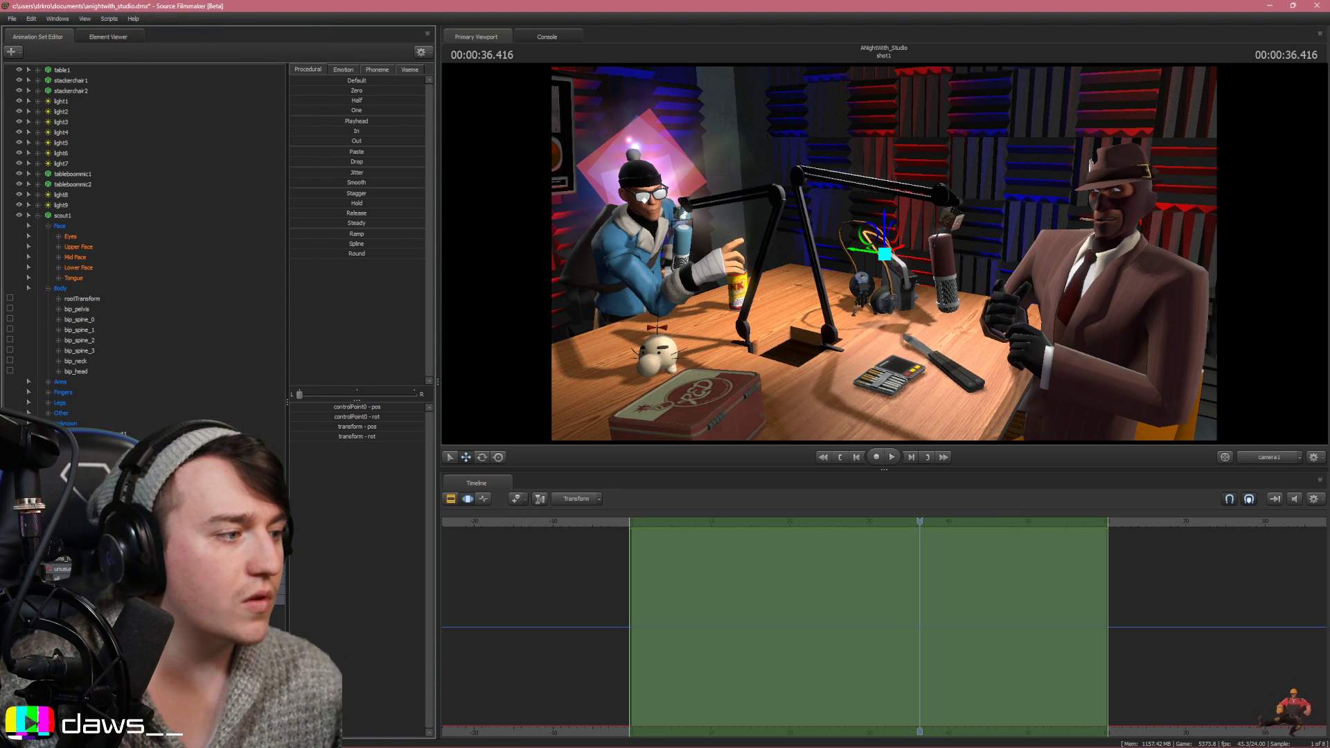
{"action": "left_click", "coordinate": [187, 624]}
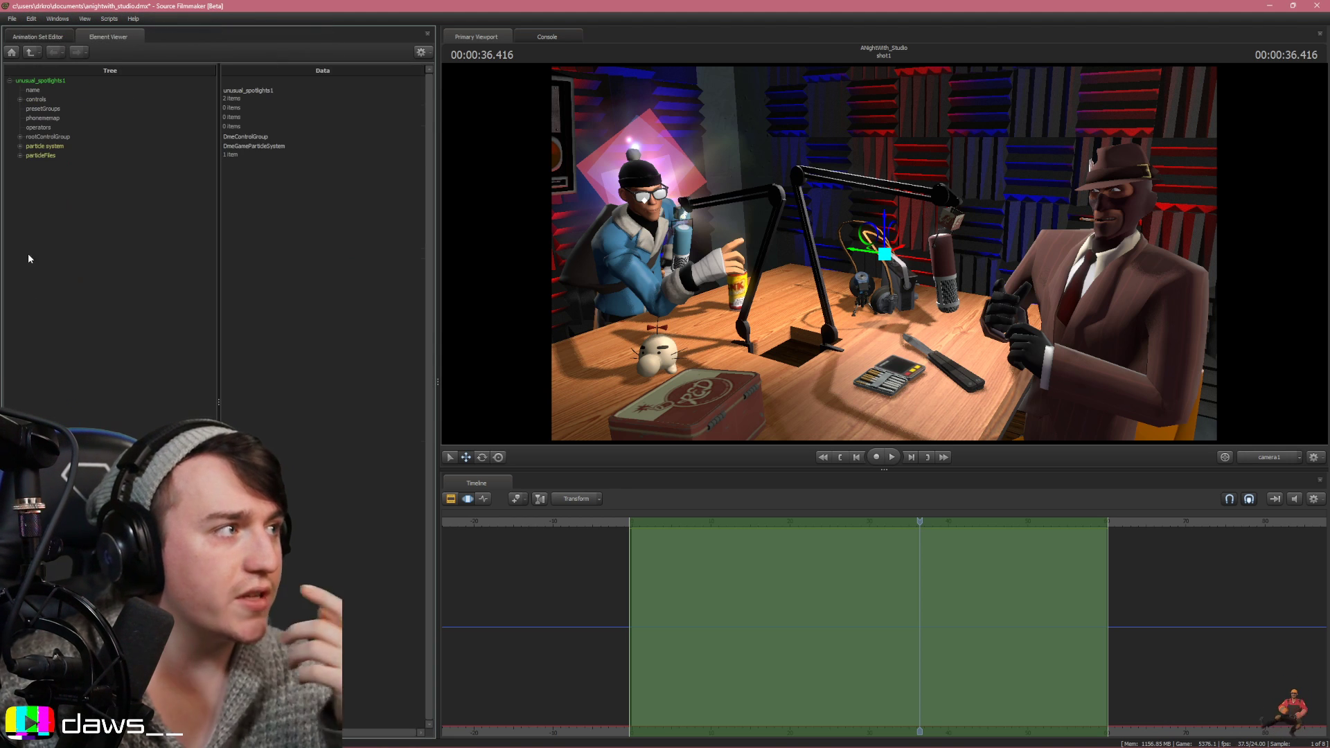
{"action": "left_click", "coordinate": [20, 146]}
{"action": "left_click", "coordinate": [30, 192]}
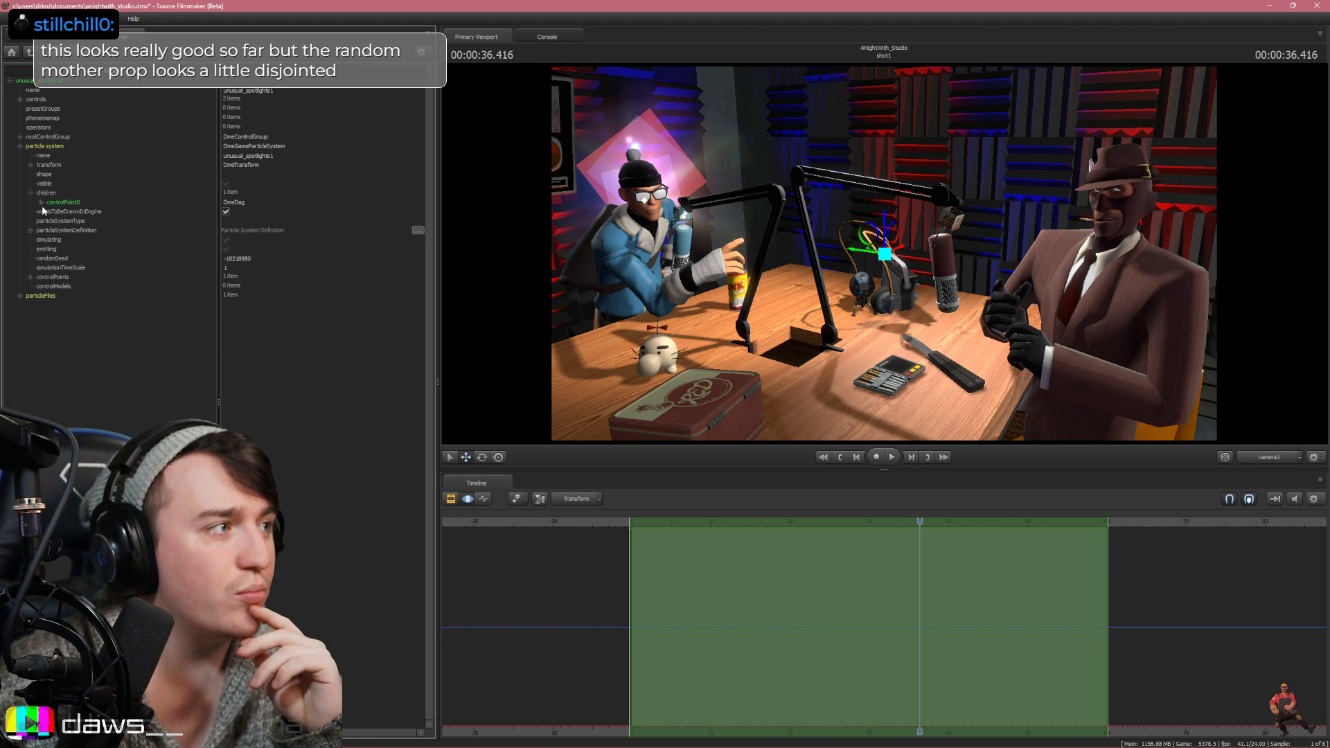
{"action": "left_click", "coordinate": [41, 202]}
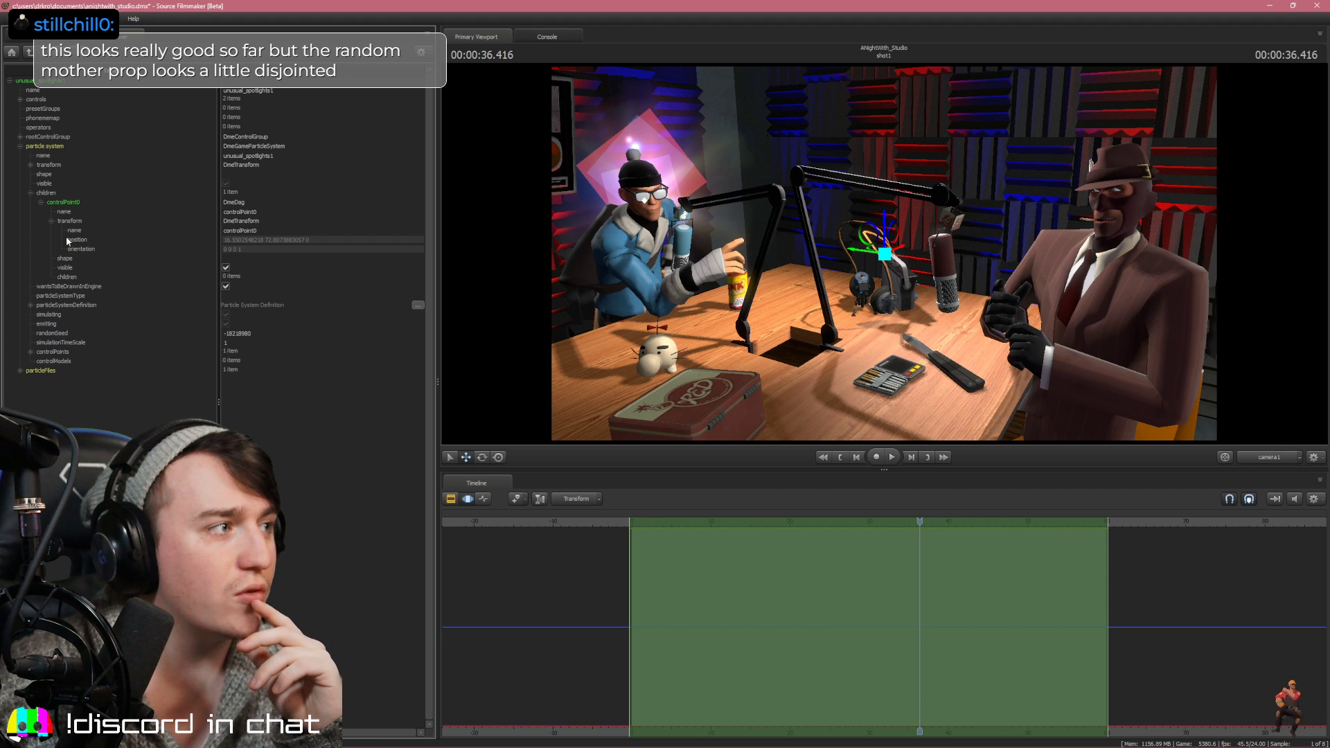
{"action": "left_click", "coordinate": [61, 248]}
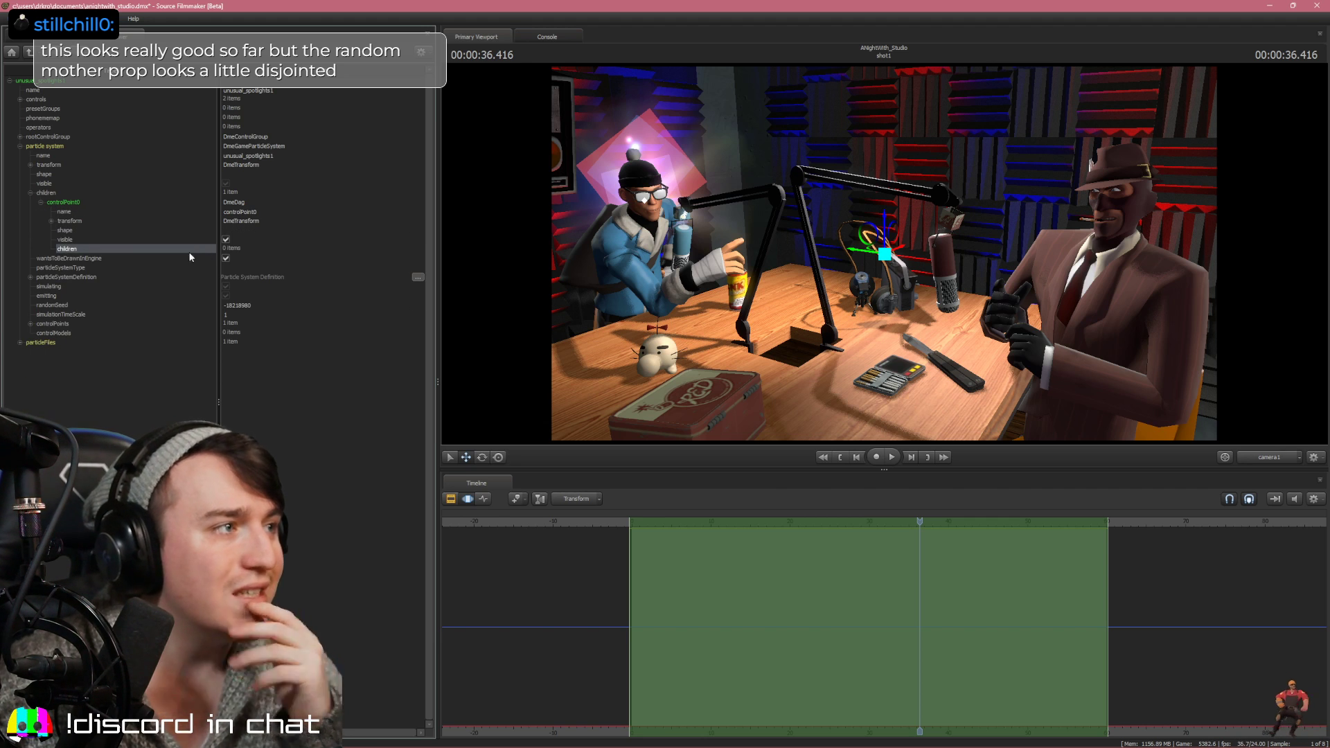
In the particle system definition, set the material of the unusual_spotlights_core child to wispy_smoke.vmt
{"action": "left_click", "coordinate": [33, 268]}
{"action": "left_click", "coordinate": [31, 276]}
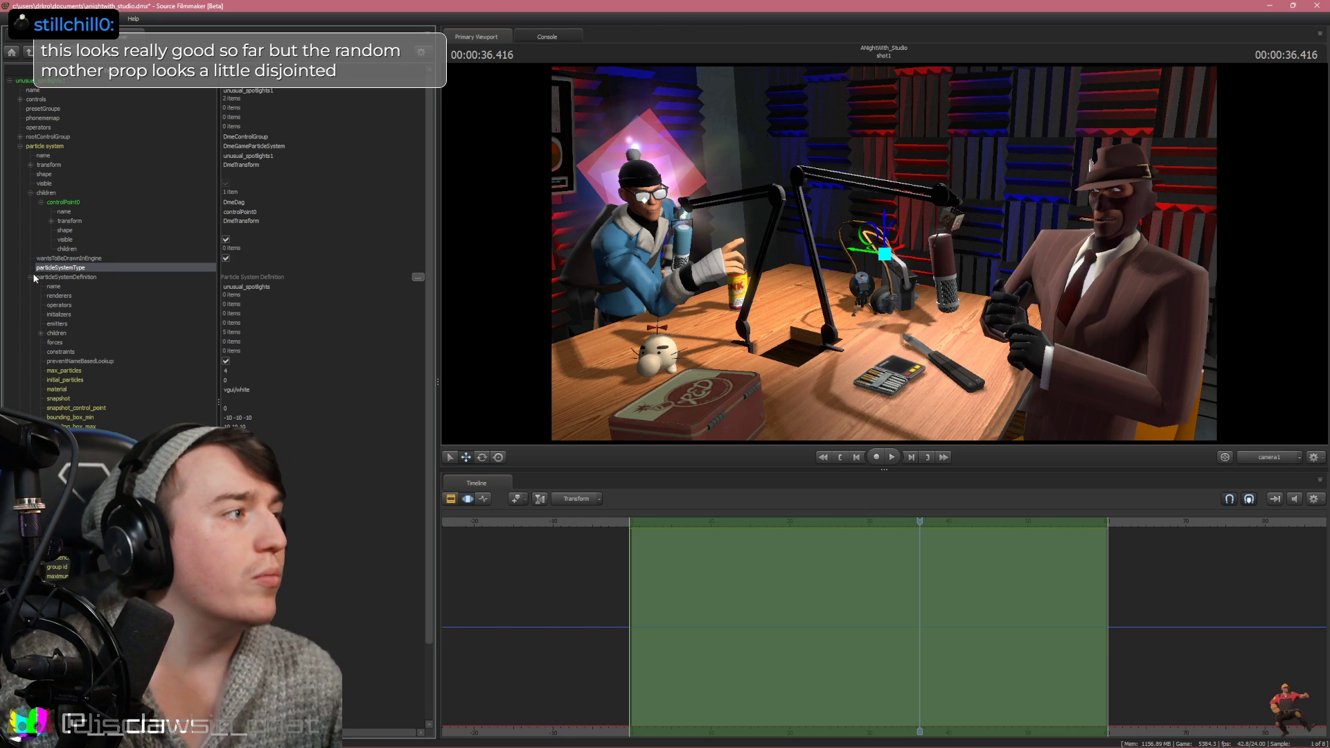
{"action": "left_click", "coordinate": [41, 333]}
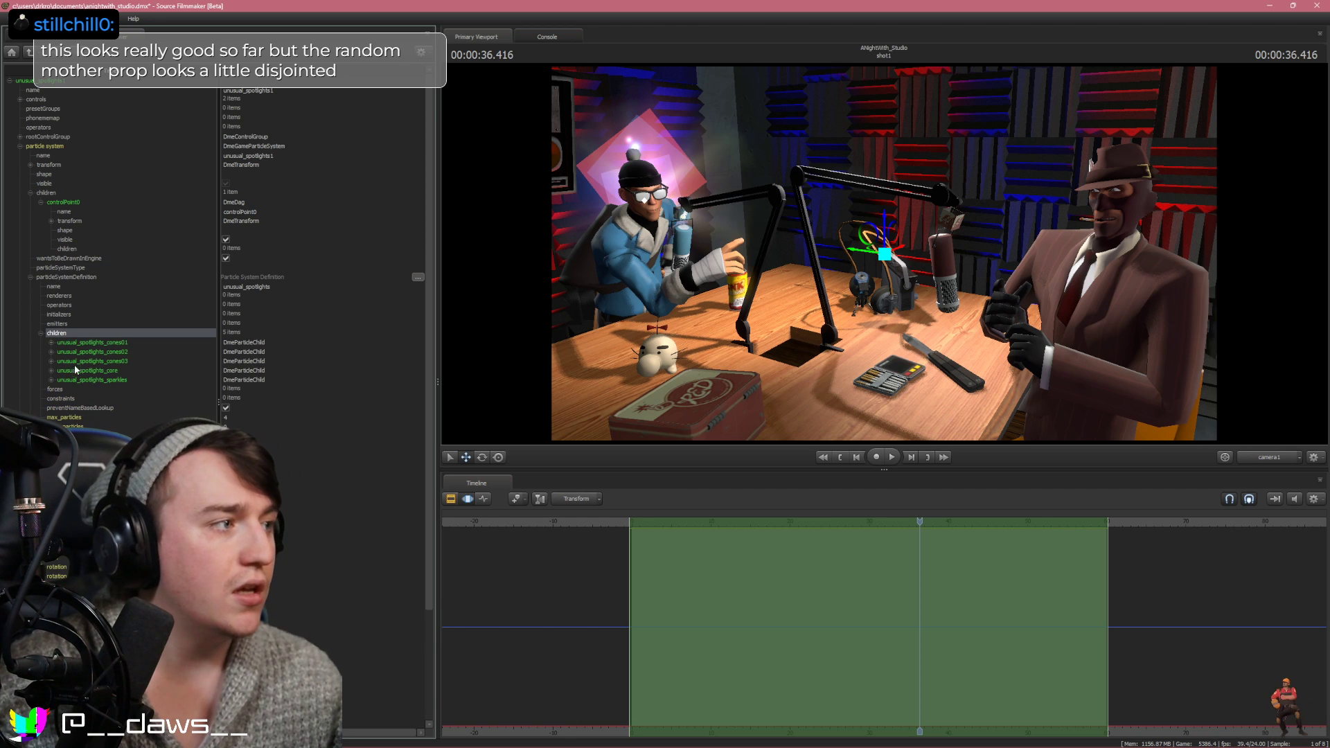
{"action": "left_click", "coordinate": [51, 371]}
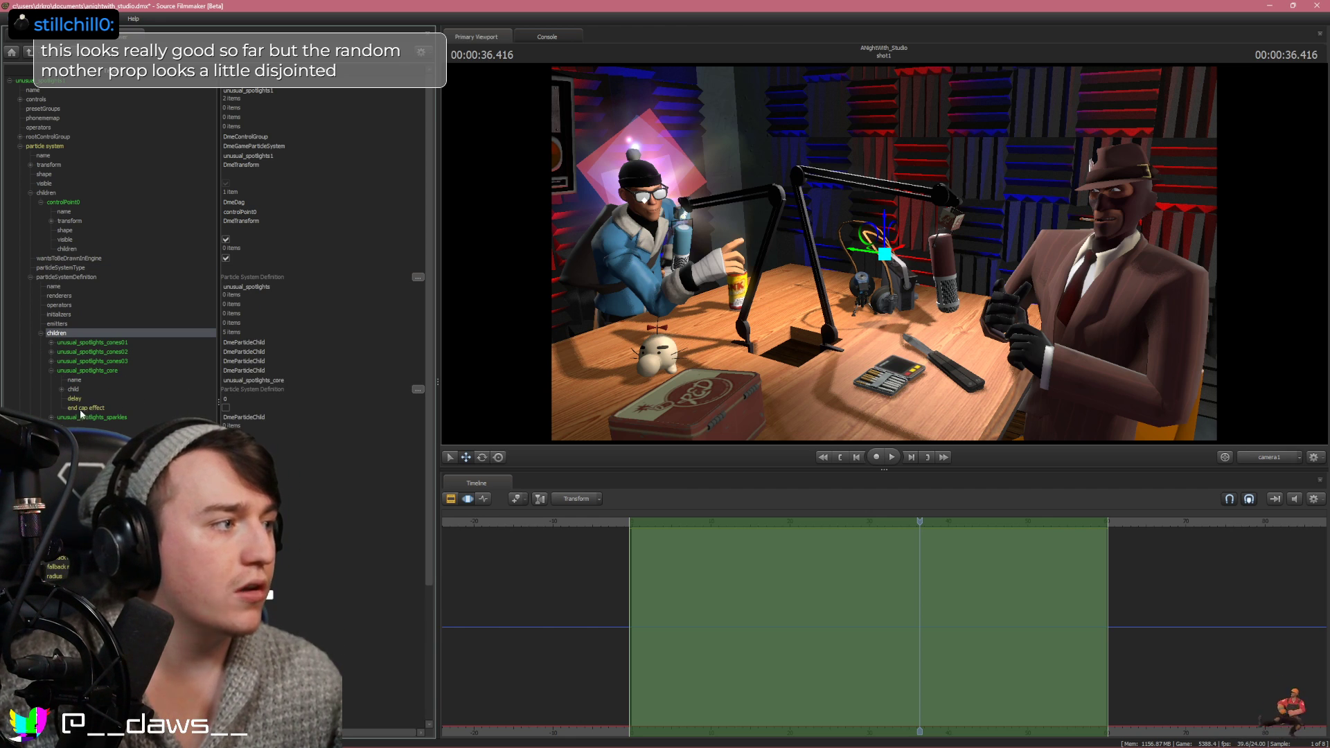
{"action": "left_click", "coordinate": [61, 389]}
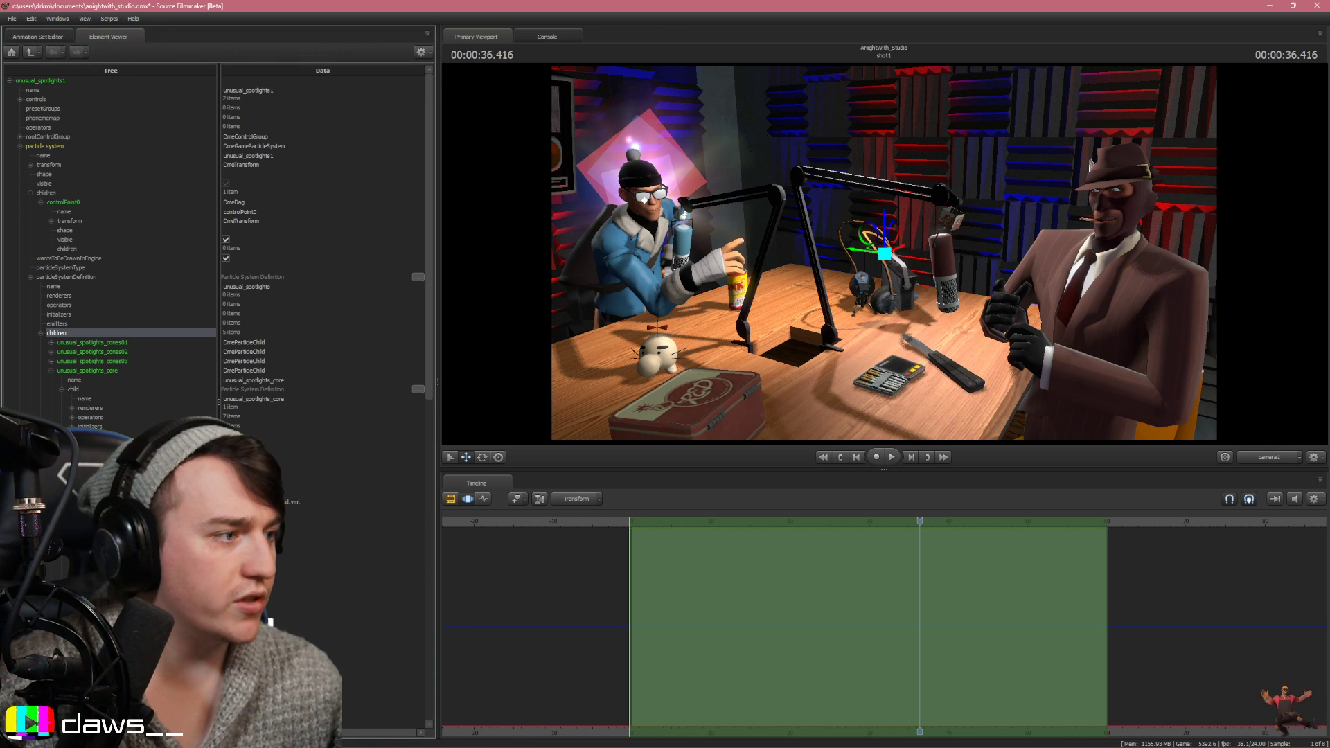
{"action": "left_click", "coordinate": [353, 501]}
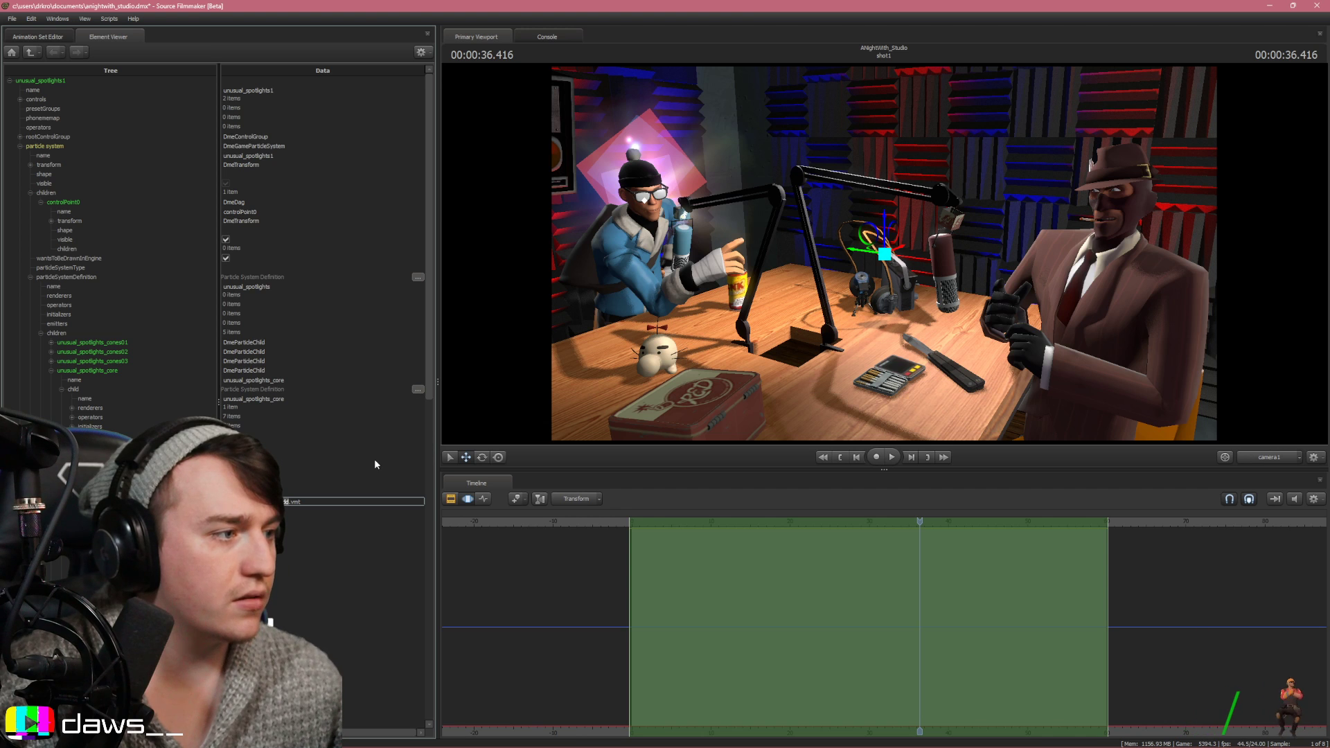
{"action": "key", "text": "Return"}
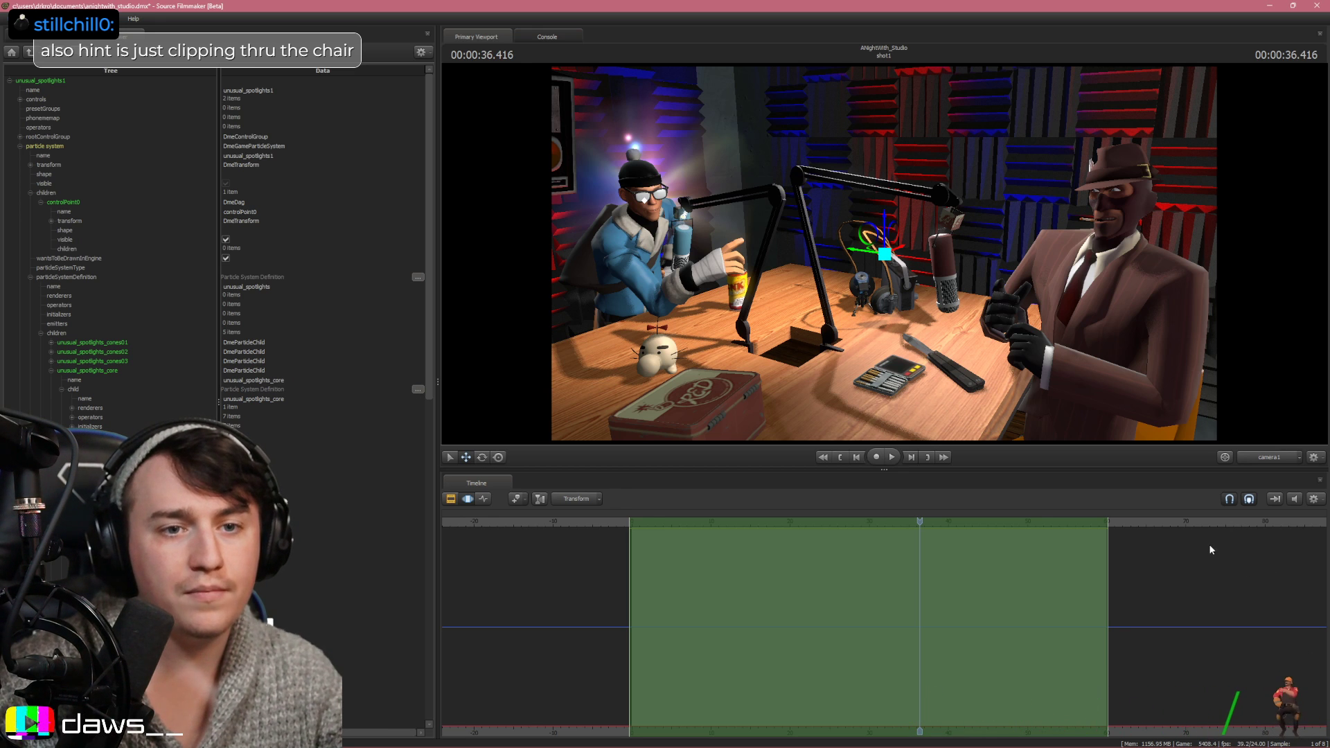
Switch to the Work Camera, move in on the spy's lap, and rotate his leg forward from the chair
{"action": "left_click", "coordinate": [1275, 462]}
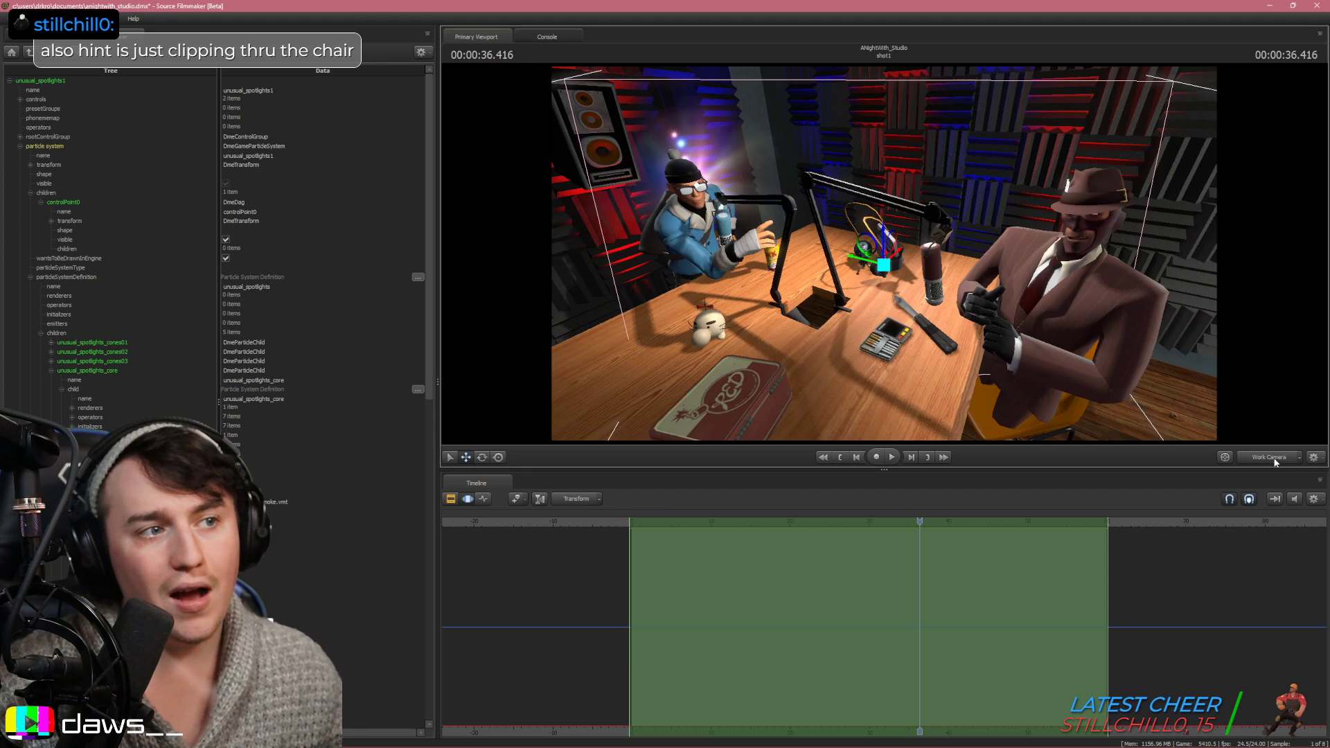
{"action": "key", "text": "w"}
{"action": "left_click_drag", "start_coordinate": [1131, 389], "coordinate": [884, 251]}
{"action": "key", "text": "ctrl"}
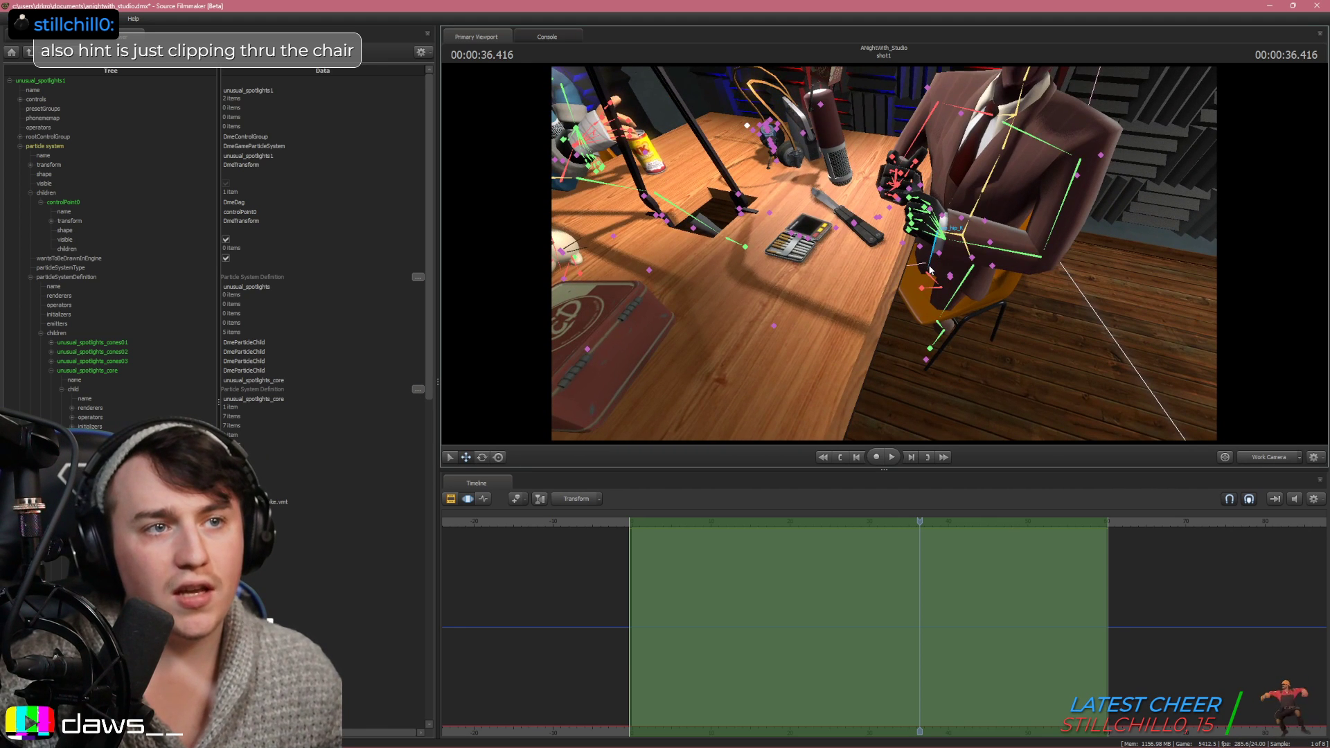
{"action": "left_click", "coordinate": [931, 268], "text": "ctrl"}
{"action": "left_click", "coordinate": [481, 457]}
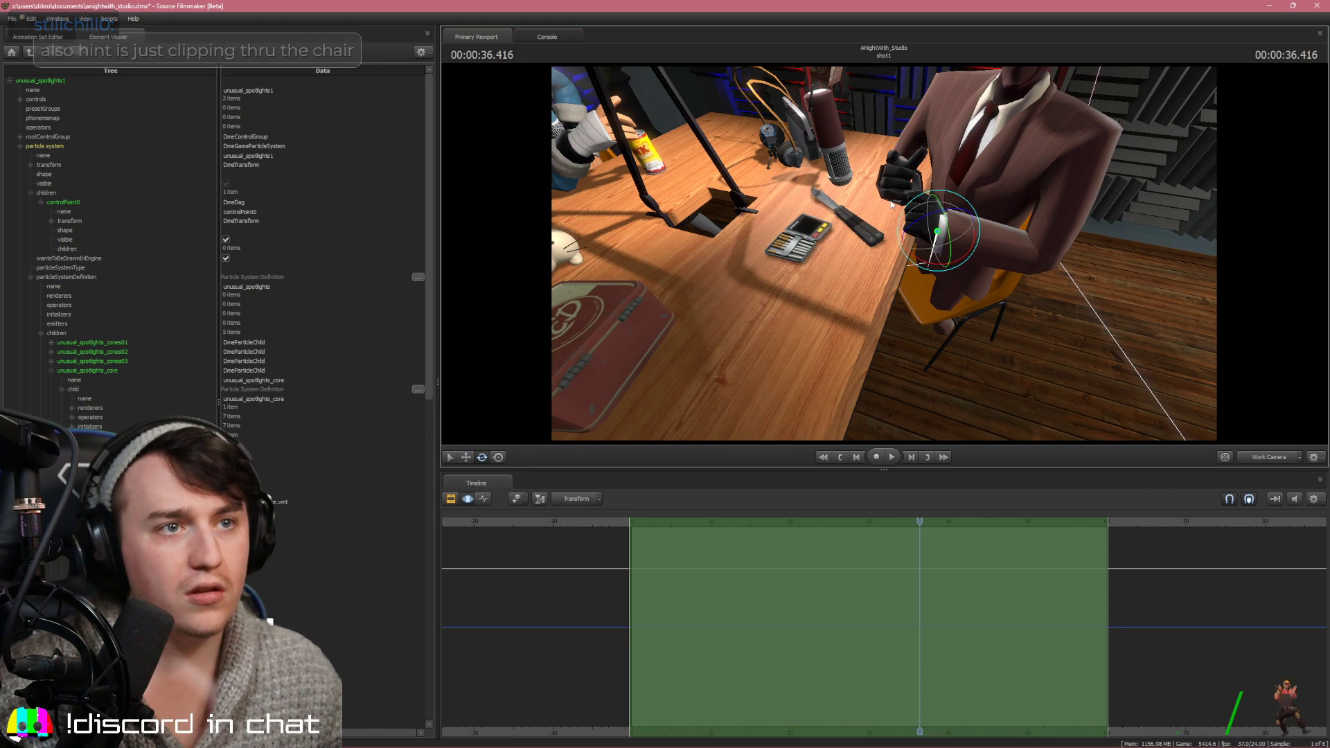
{"action": "left_click", "coordinate": [942, 218]}
{"action": "left_click_drag", "start_coordinate": [960, 218], "coordinate": [1008, 243]}
Rotate the spy's extended leg down beneath the table and check the framing through camera1
{"action": "left_click", "coordinate": [1271, 457]}
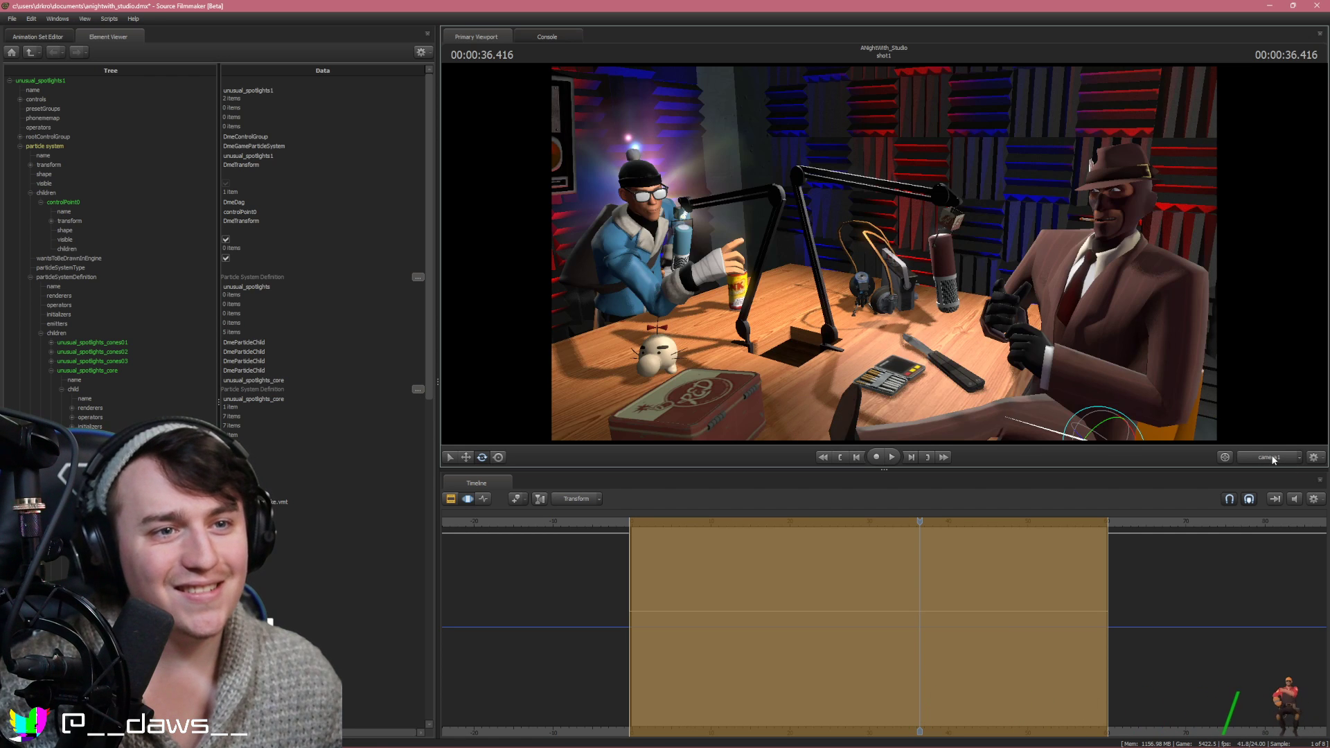
{"action": "left_click", "coordinate": [1271, 457]}
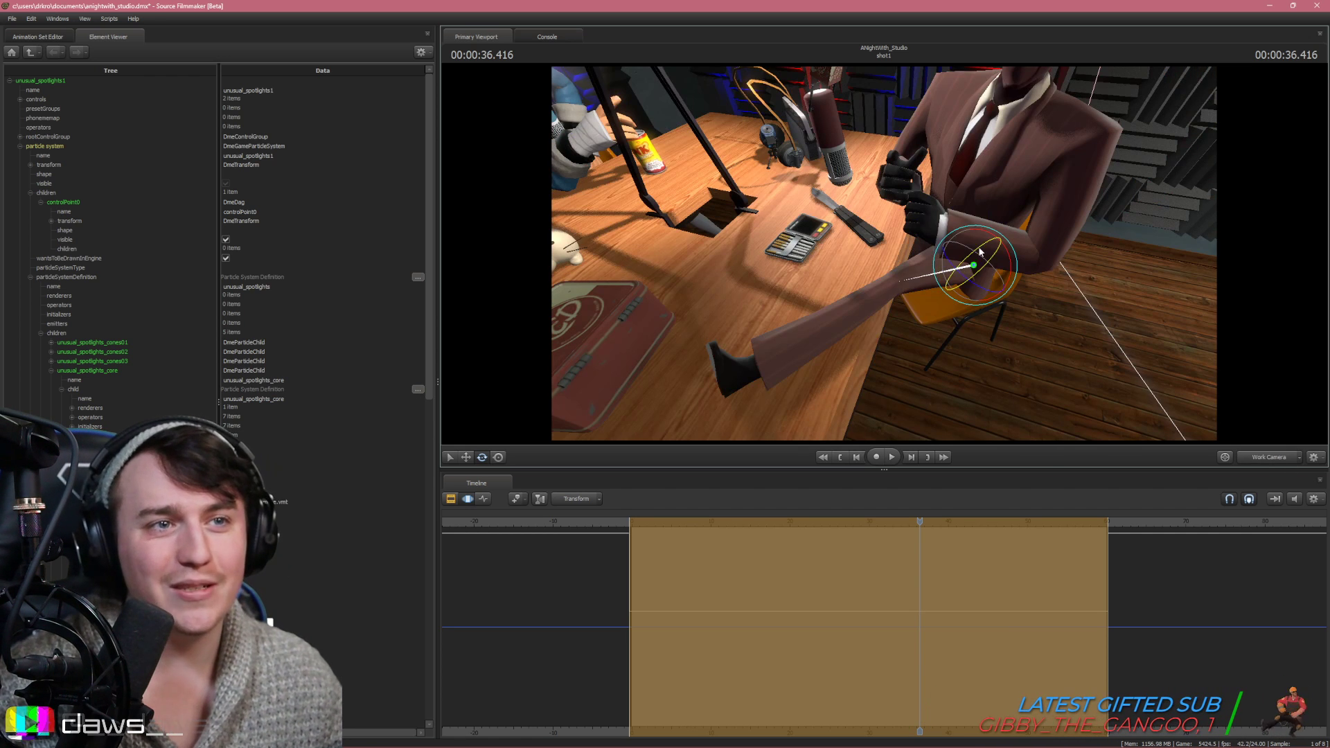
{"action": "mouse_move", "coordinate": [967, 262]}
{"action": "left_mouse_down"}
{"action": "mouse_move", "coordinate": [960, 280]}
{"action": "mouse_move", "coordinate": [958, 270]}
{"action": "left_mouse_up"}
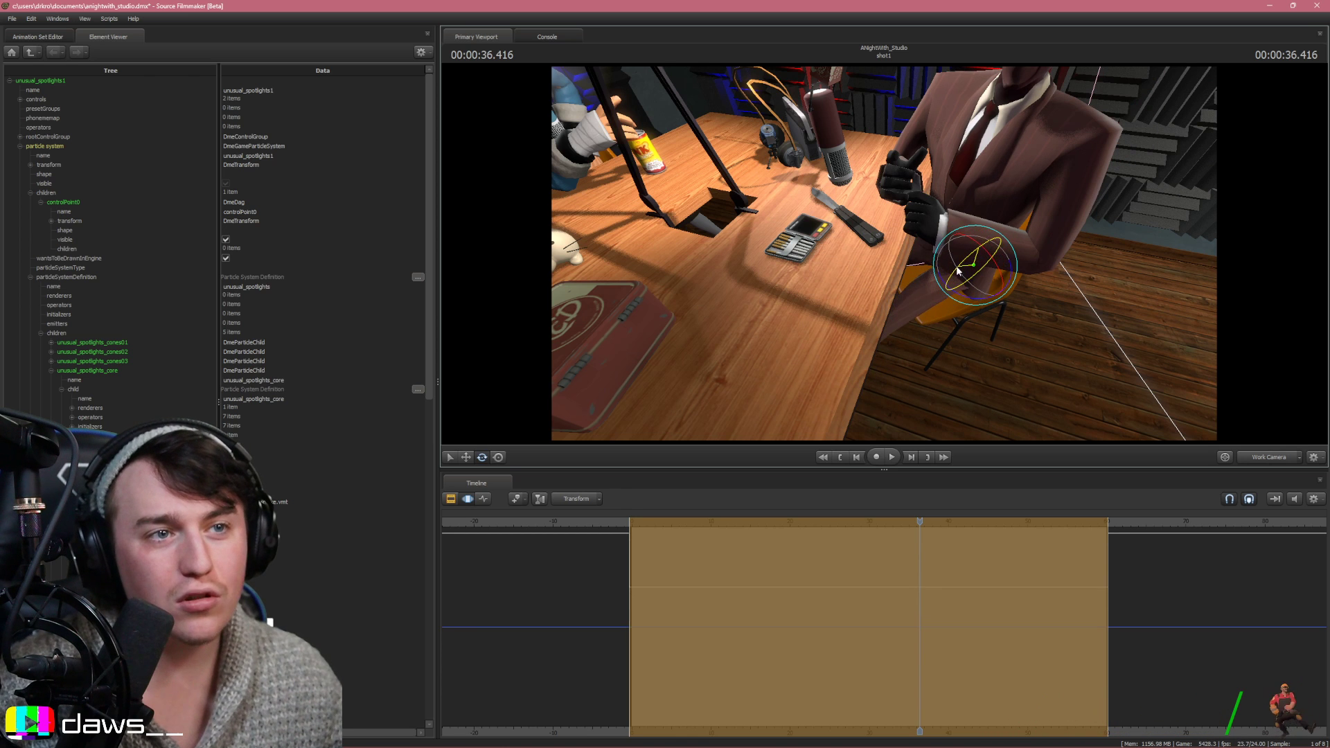
{"action": "left_click", "coordinate": [1255, 457]}
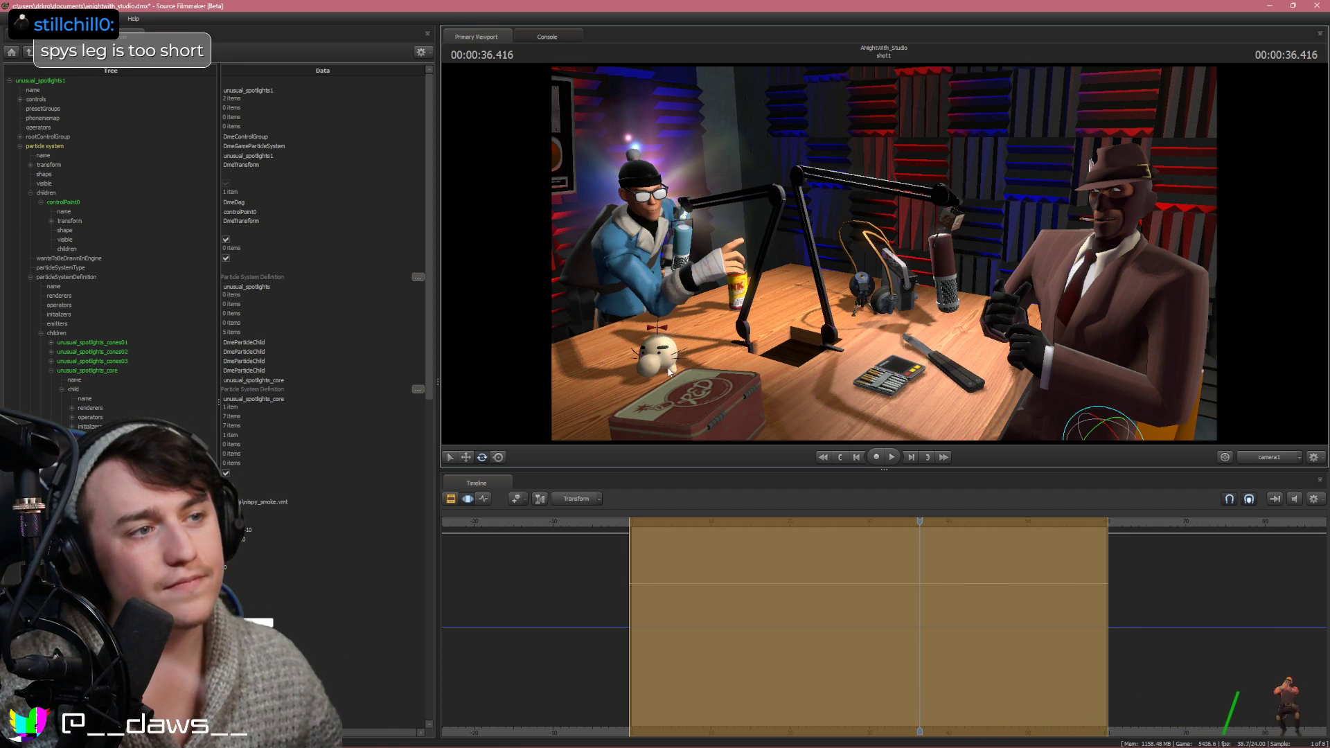
{"action": "key", "text": "ctrl"}
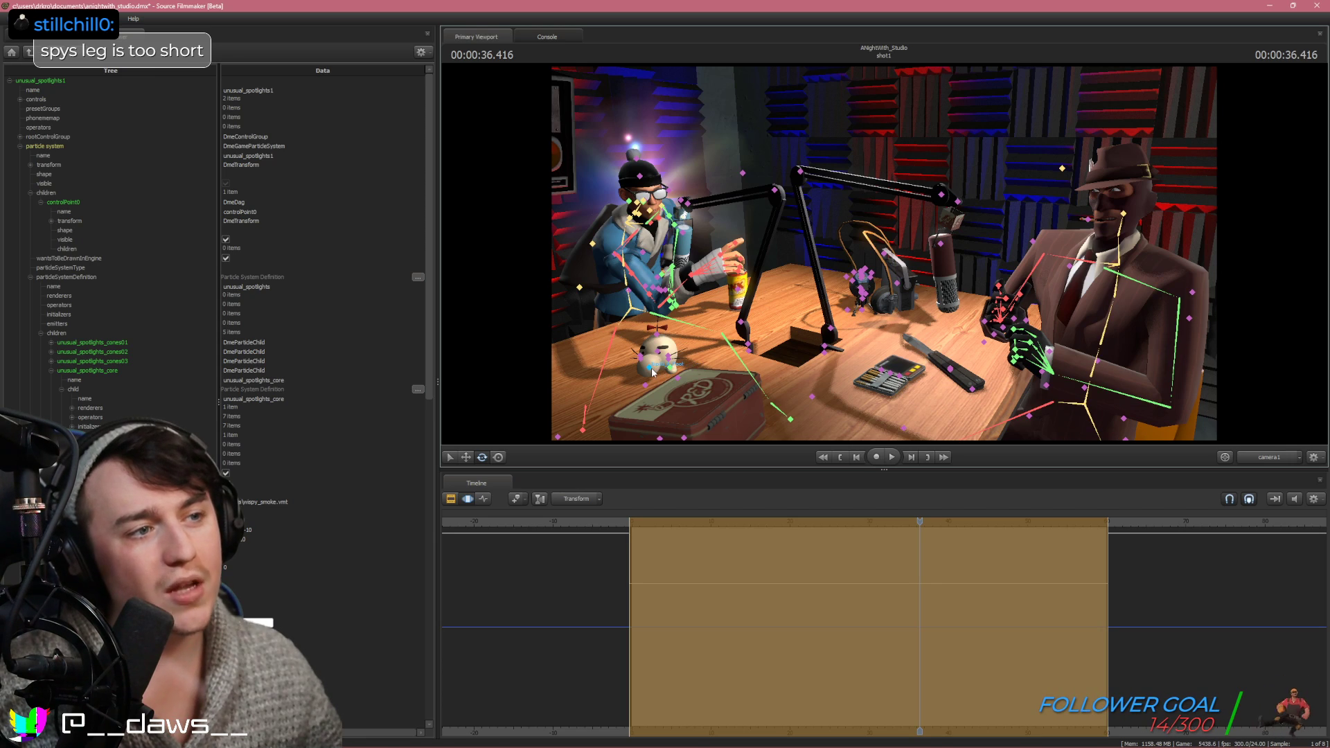
Switch to the Work Camera, move in on the Mr. Saturn figure on the table, and rotate its foot bones
{"action": "left_click", "coordinate": [1266, 462]}
{"action": "left_click_drag", "start_coordinate": [983, 284], "coordinate": [942, 312]}
{"action": "key", "text": "w"}
{"action": "left_click_drag", "start_coordinate": [884, 254], "coordinate": [897, 246]}
{"action": "key", "text": "ctrl"}
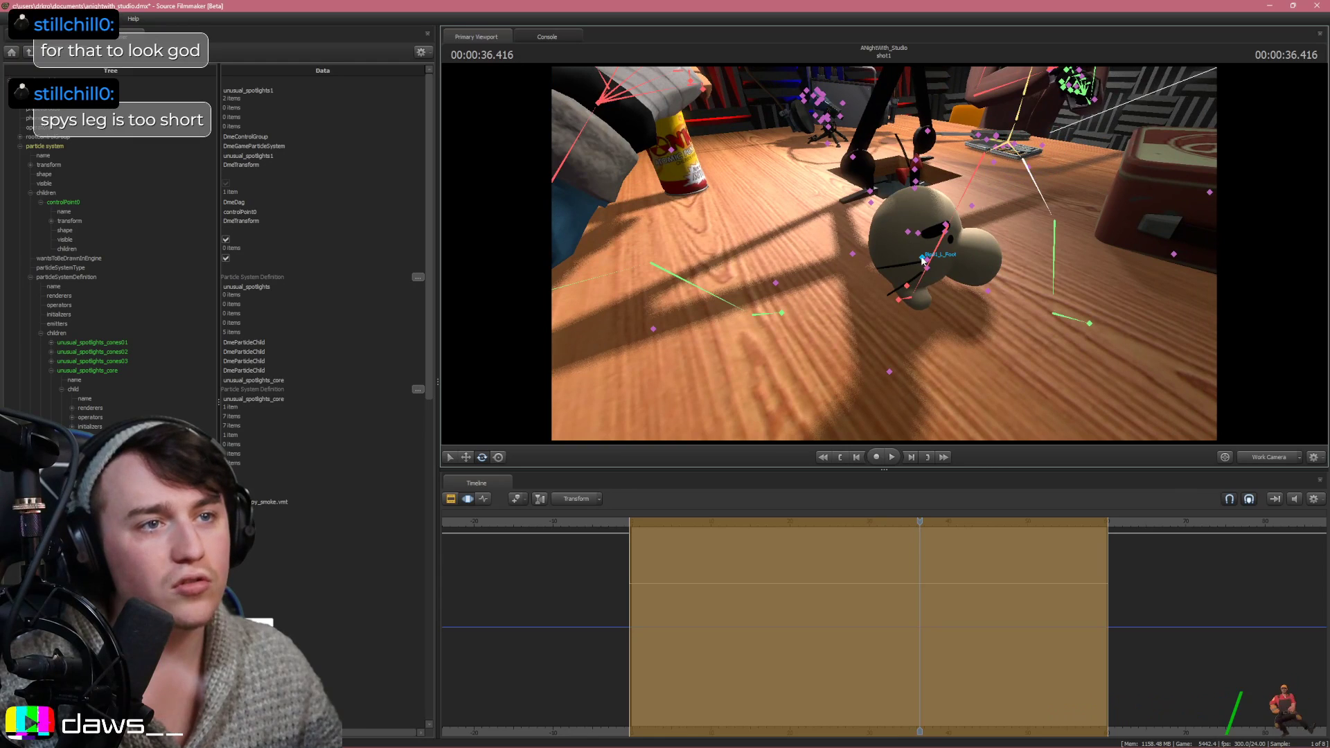
{"action": "left_click", "coordinate": [923, 260], "text": "ctrl"}
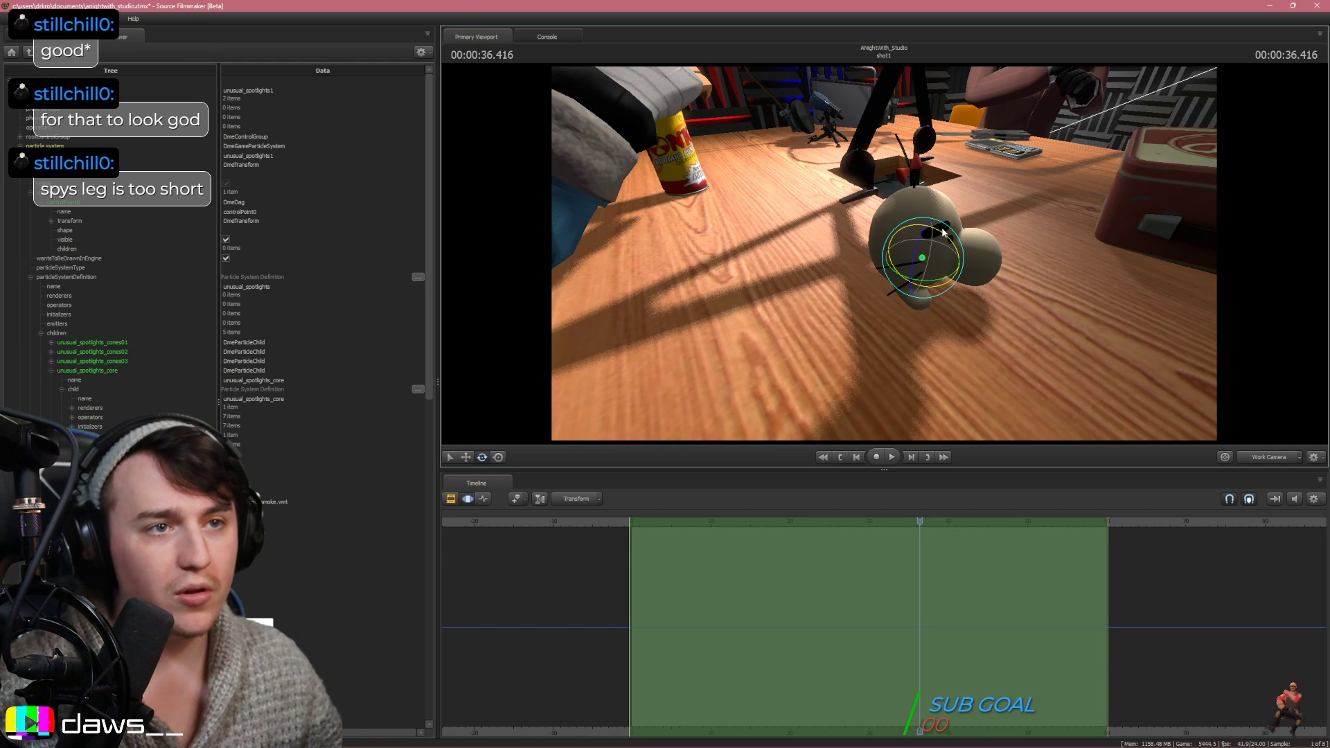
{"action": "key", "text": "ctrl"}
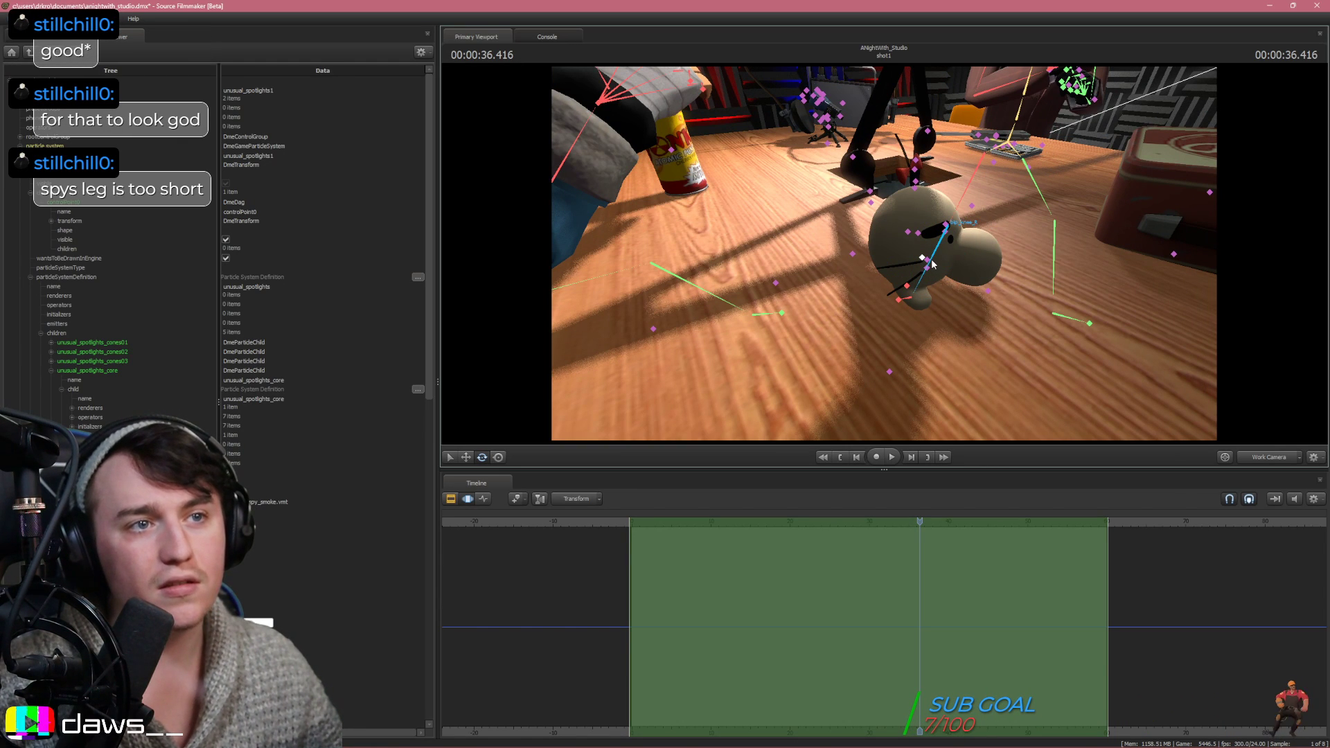
{"action": "left_click", "coordinate": [909, 290], "text": "ctrl"}
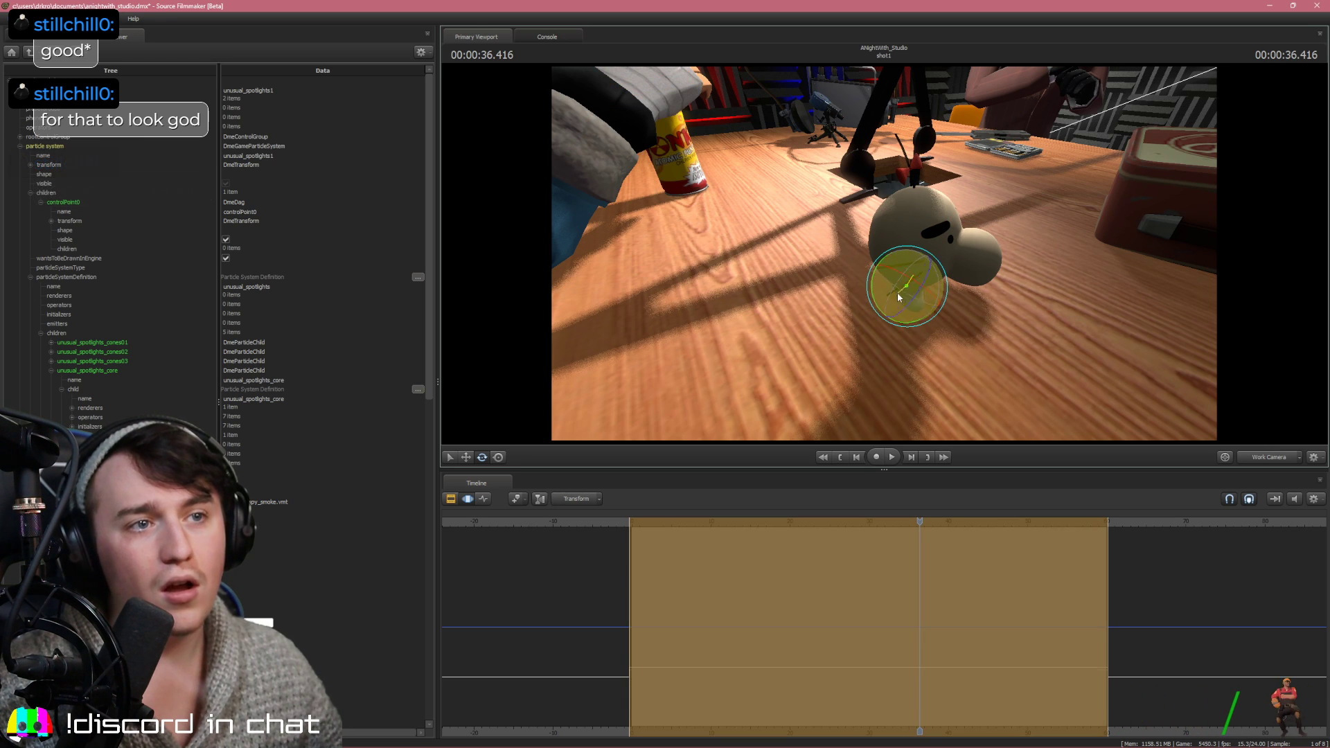
{"action": "left_click_drag", "start_coordinate": [898, 298], "coordinate": [918, 277]}
Try rotating the Mr. Saturn figure's remaining bones, including the one at the base of its bow
{"action": "key", "text": "ctrl"}
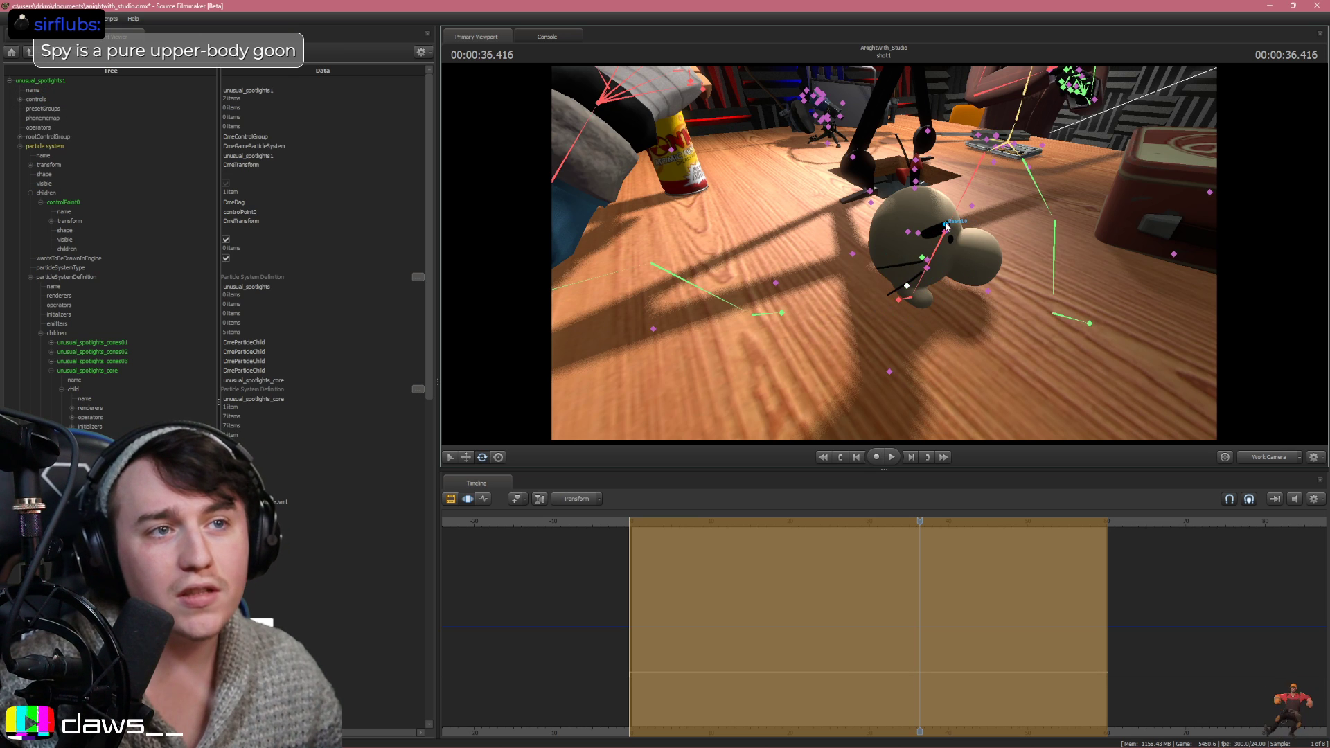
{"action": "left_click", "coordinate": [946, 225], "text": "ctrl"}
{"action": "left_click_drag", "start_coordinate": [916, 237], "coordinate": [973, 258]}
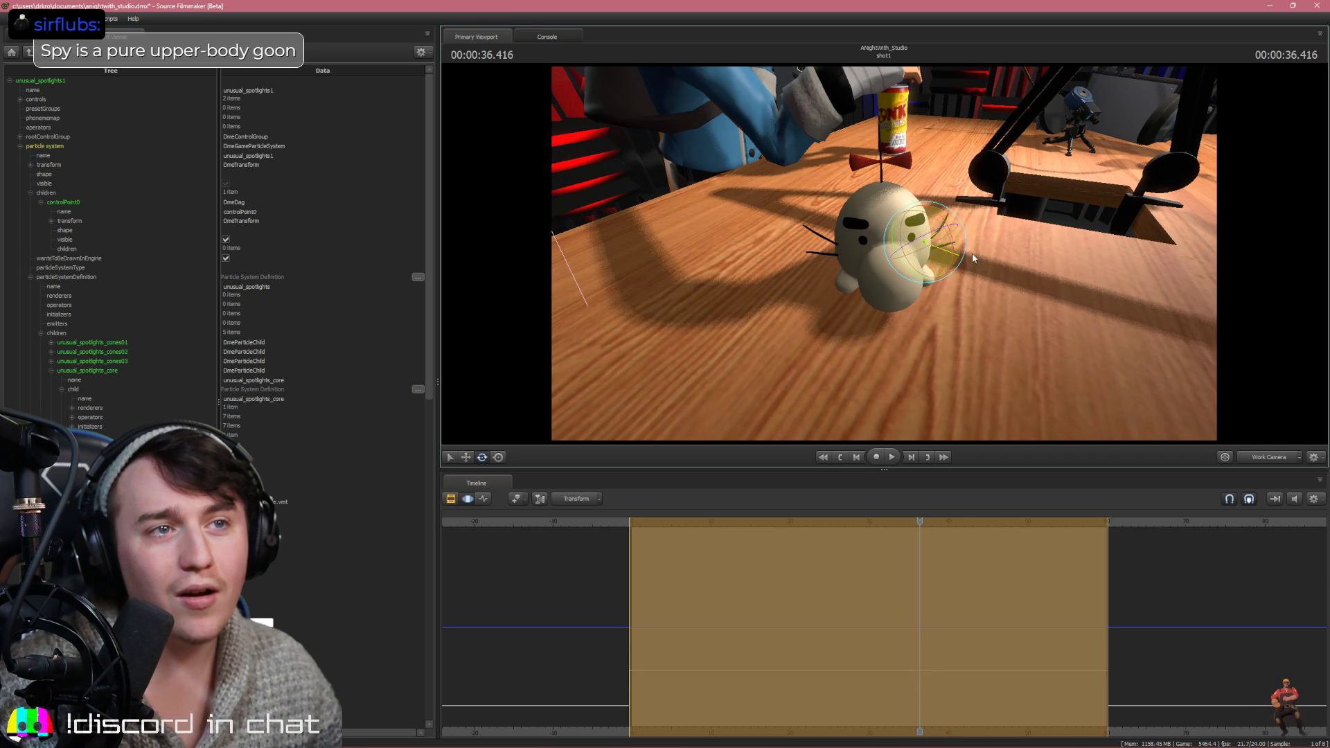
{"action": "left_click", "coordinate": [882, 182], "text": "ctrl"}
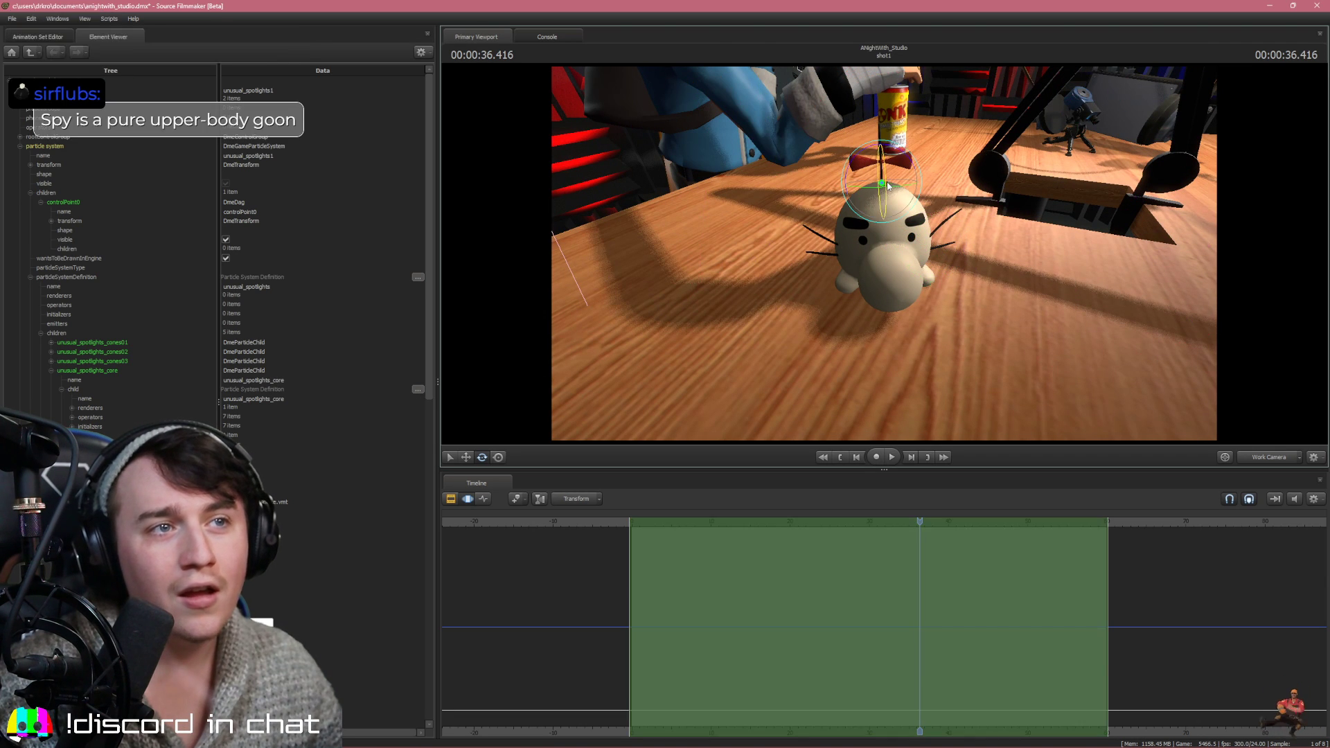
{"action": "mouse_move", "coordinate": [890, 176]}
{"action": "left_mouse_down"}
{"action": "mouse_move", "coordinate": [904, 195]}
{"action": "mouse_move", "coordinate": [883, 166]}
{"action": "left_mouse_up"}
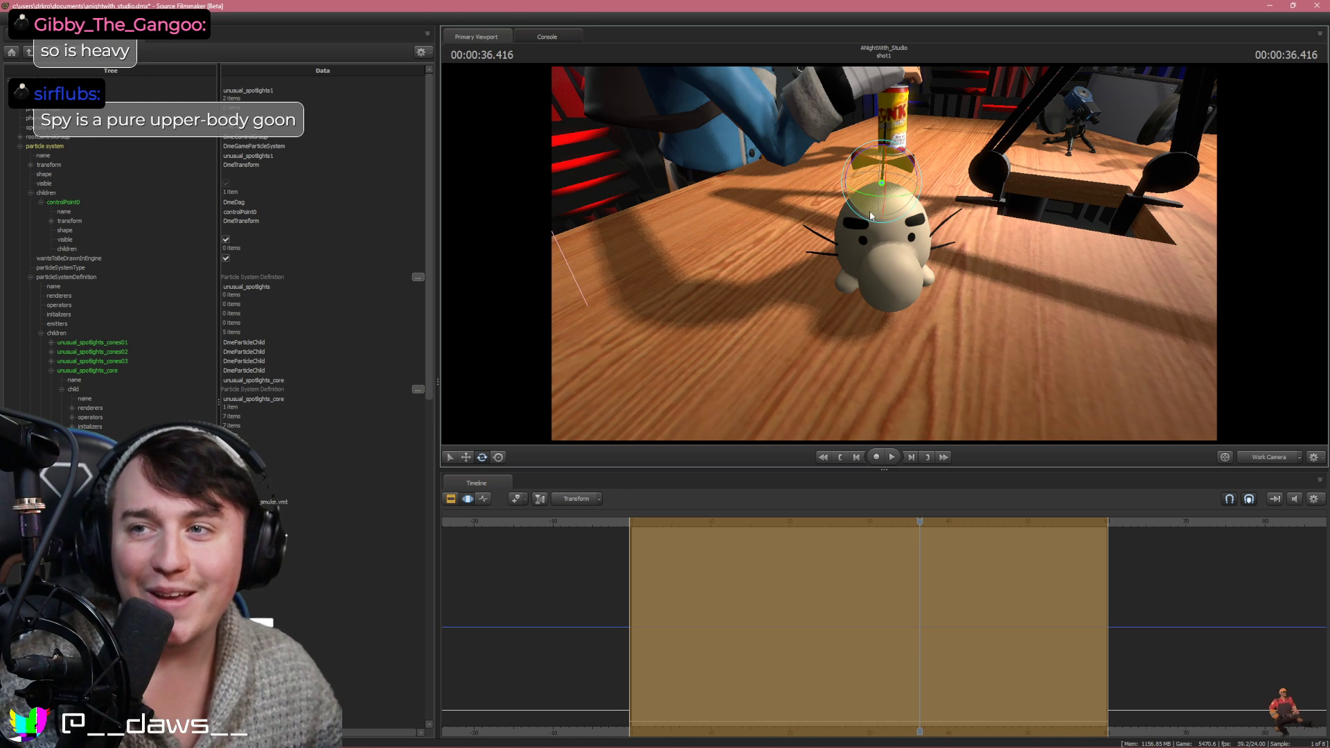
{"action": "key", "text": "ctrl"}
{"action": "left_click", "coordinate": [885, 248], "text": "ctrl"}
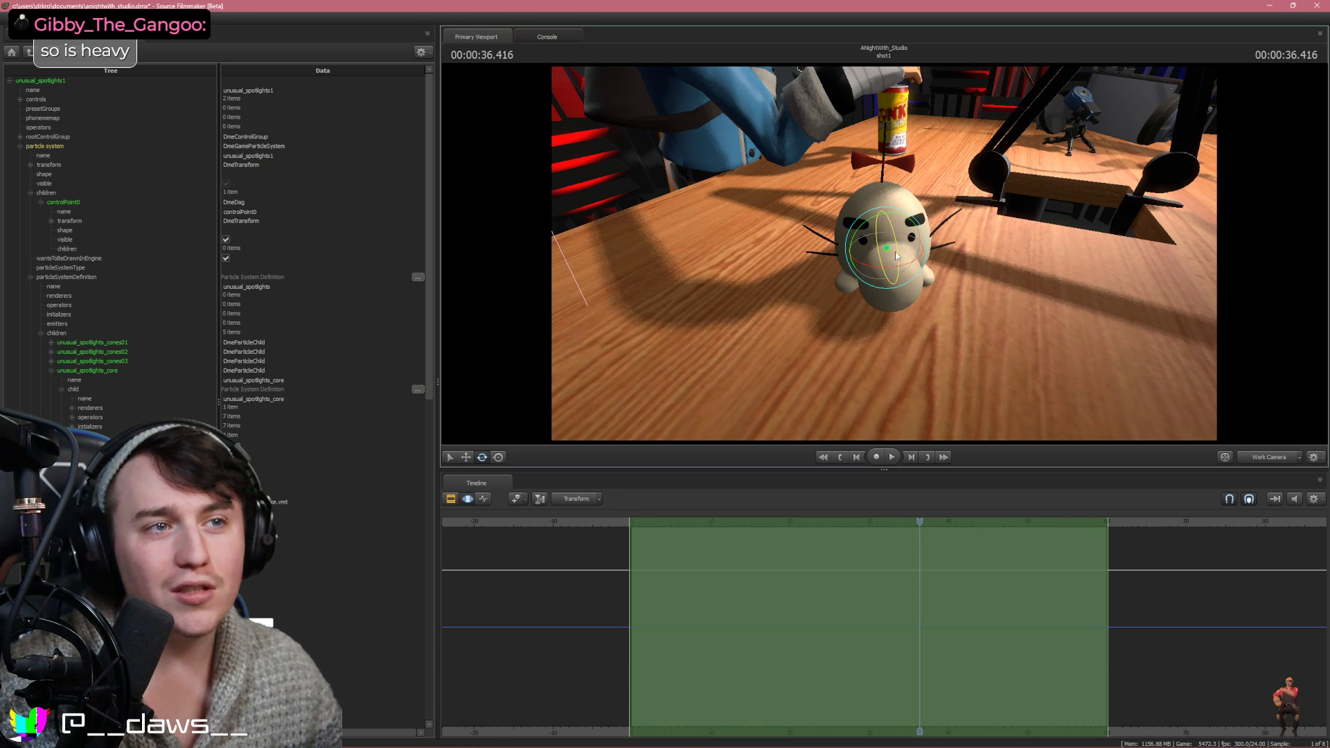
{"action": "left_click_drag", "start_coordinate": [872, 264], "coordinate": [865, 271]}
{"action": "left_click", "coordinate": [927, 265]}
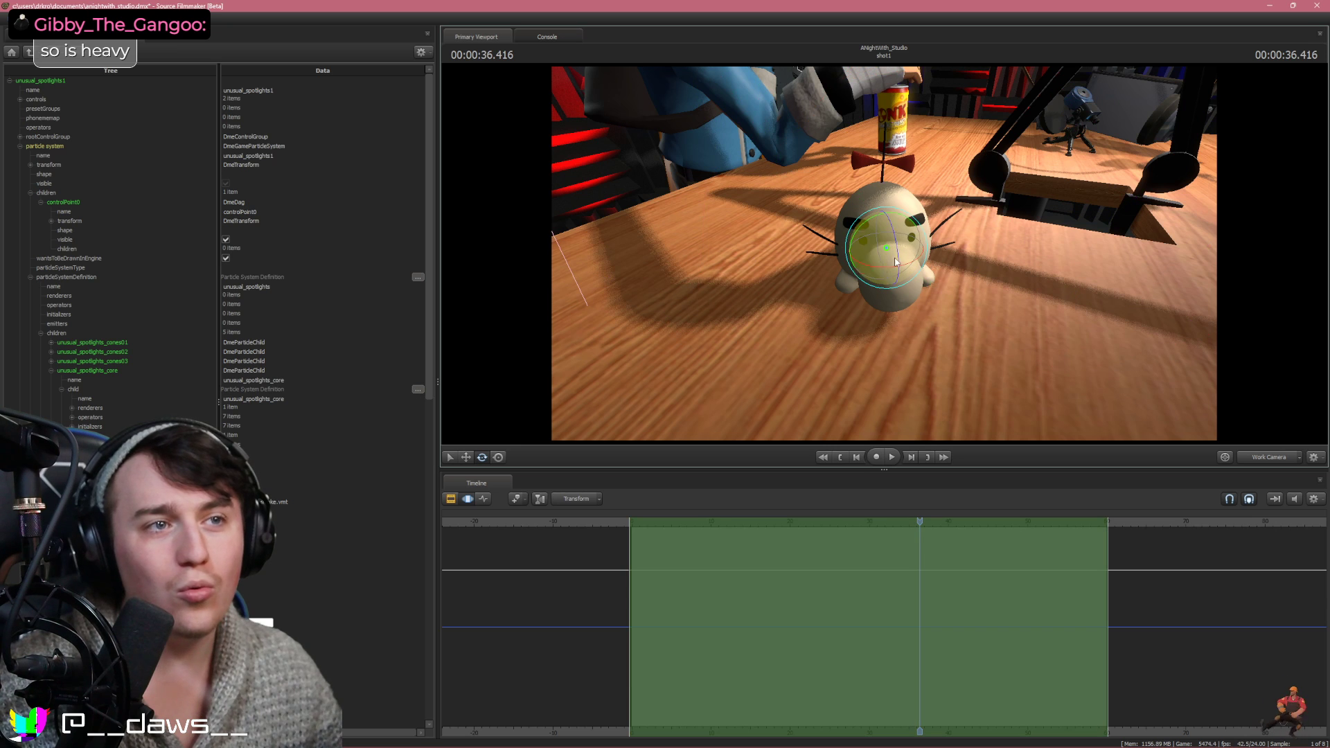
Collapse the light4, scout1 and spy1 groups in the Animation Set Editor and delete the mrsaturn1 animation set
{"action": "left_click", "coordinate": [39, 42]}
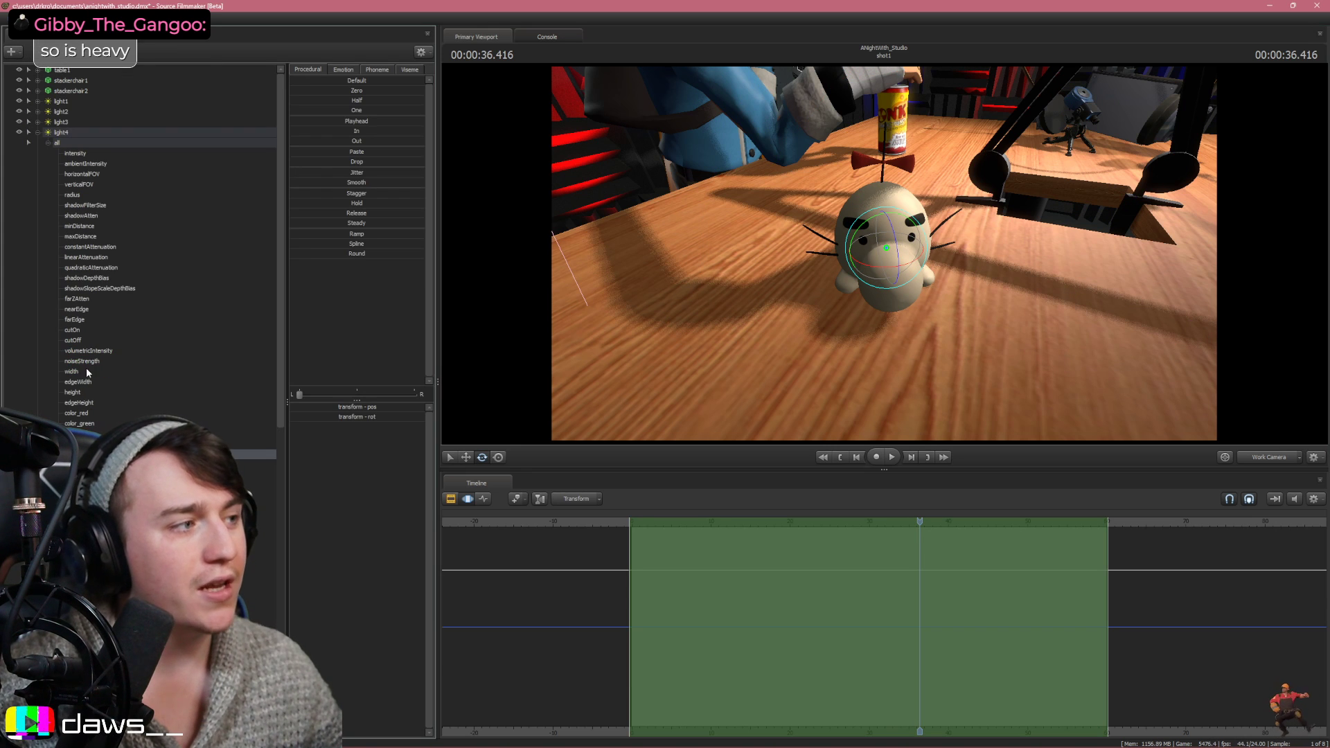
{"action": "left_click", "coordinate": [37, 133]}
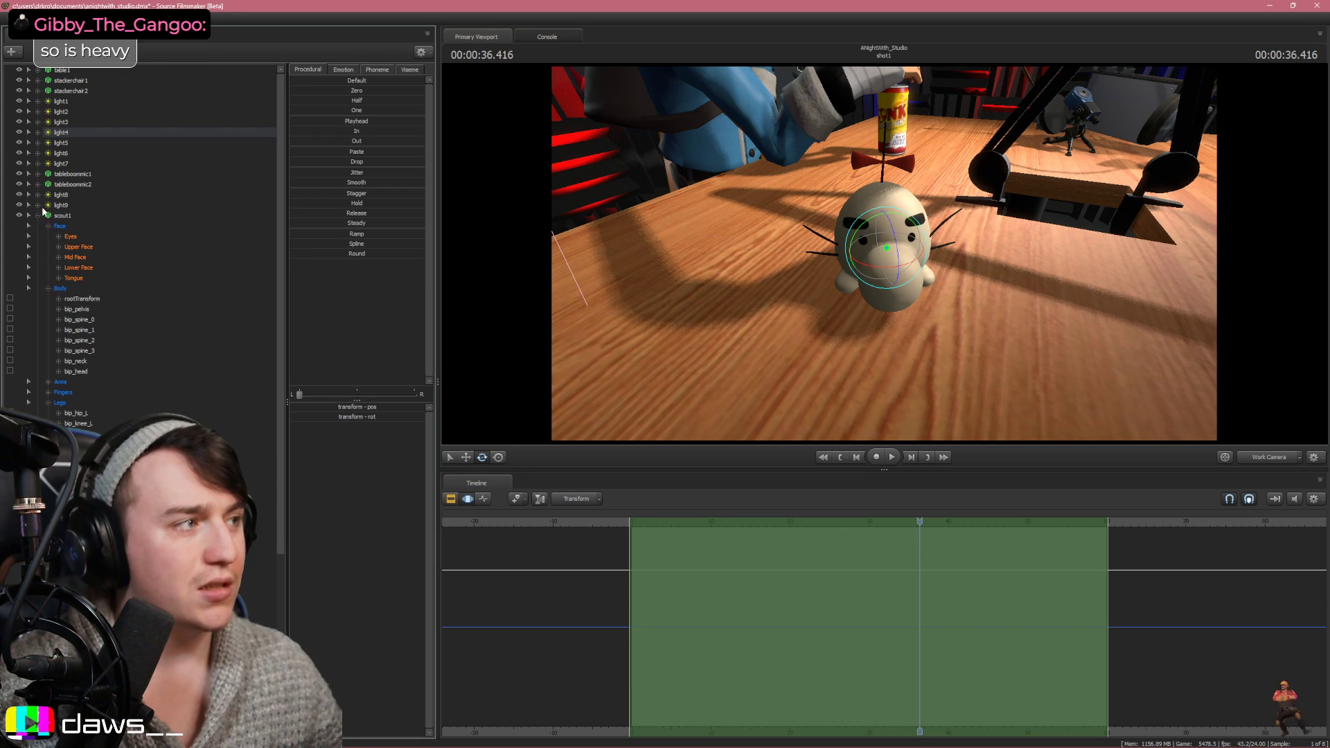
{"action": "left_click", "coordinate": [37, 216]}
{"action": "left_click", "coordinate": [37, 257]}
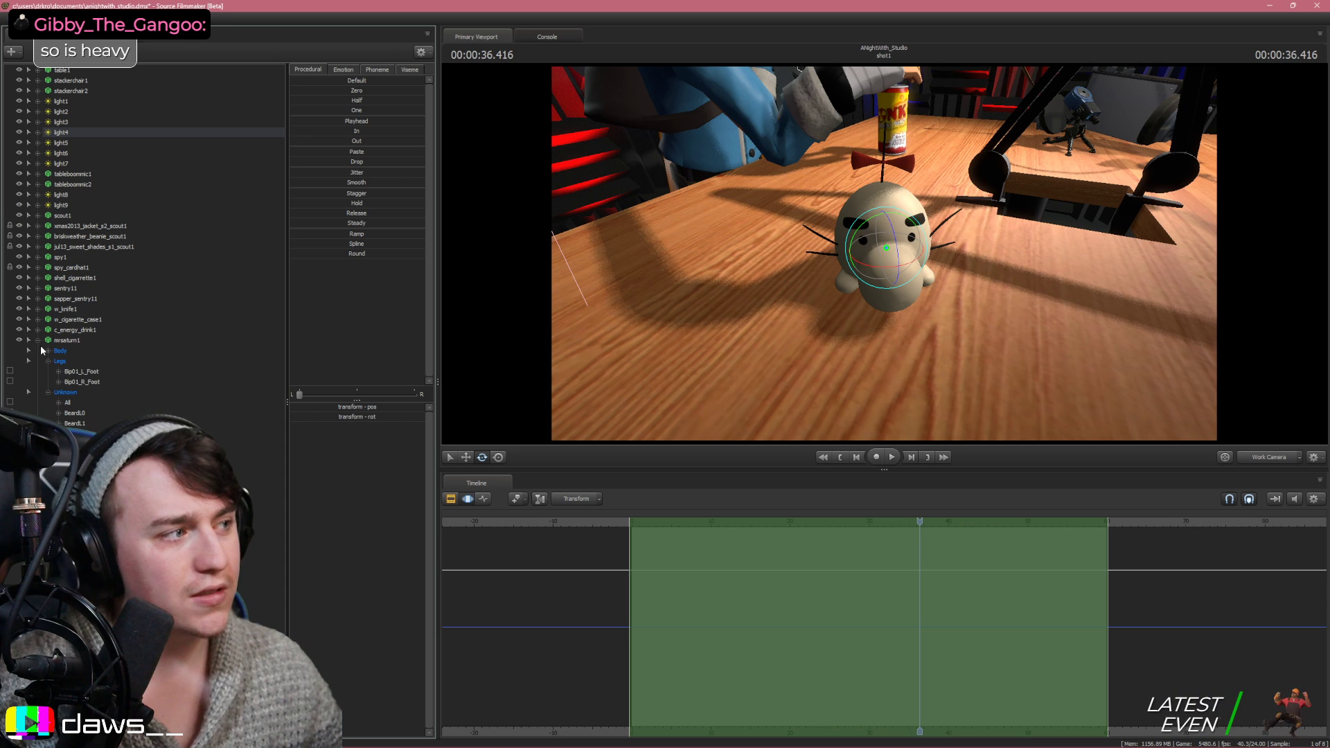
{"action": "left_click", "coordinate": [68, 340]}
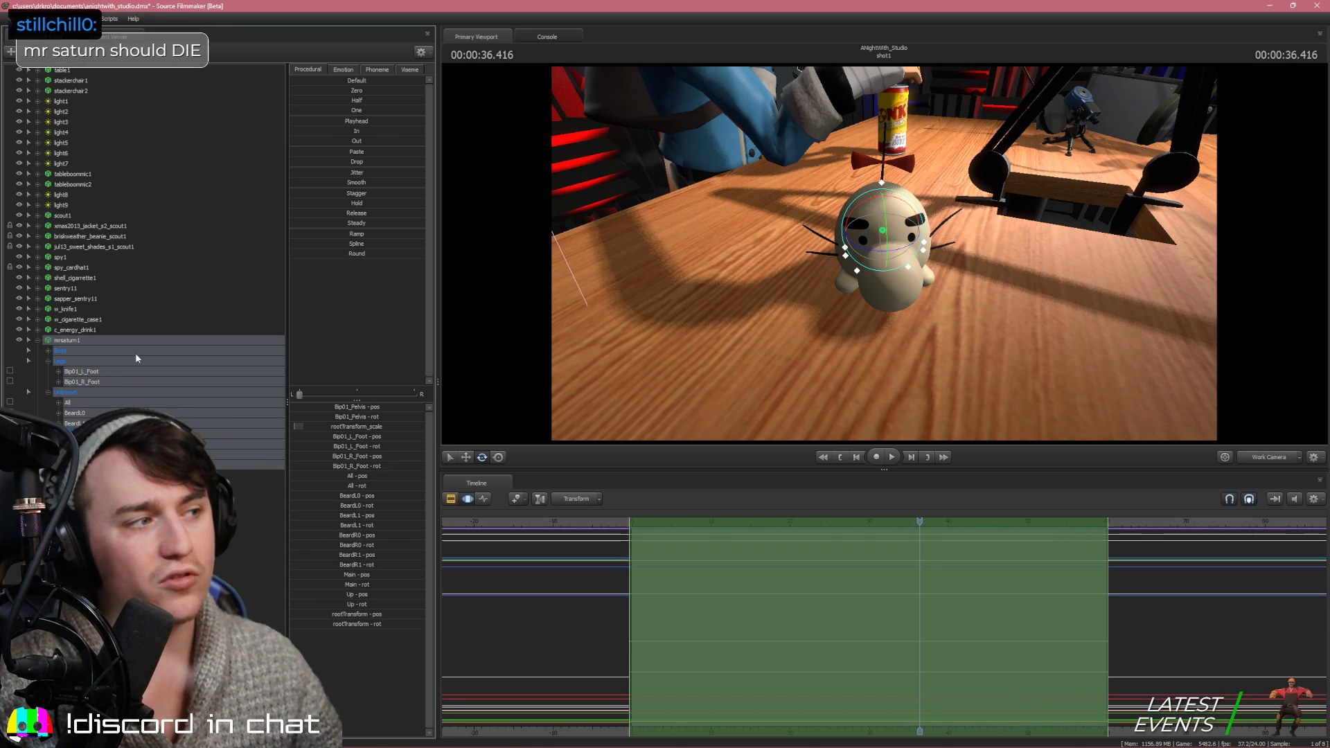
{"action": "right_click", "coordinate": [110, 340]}
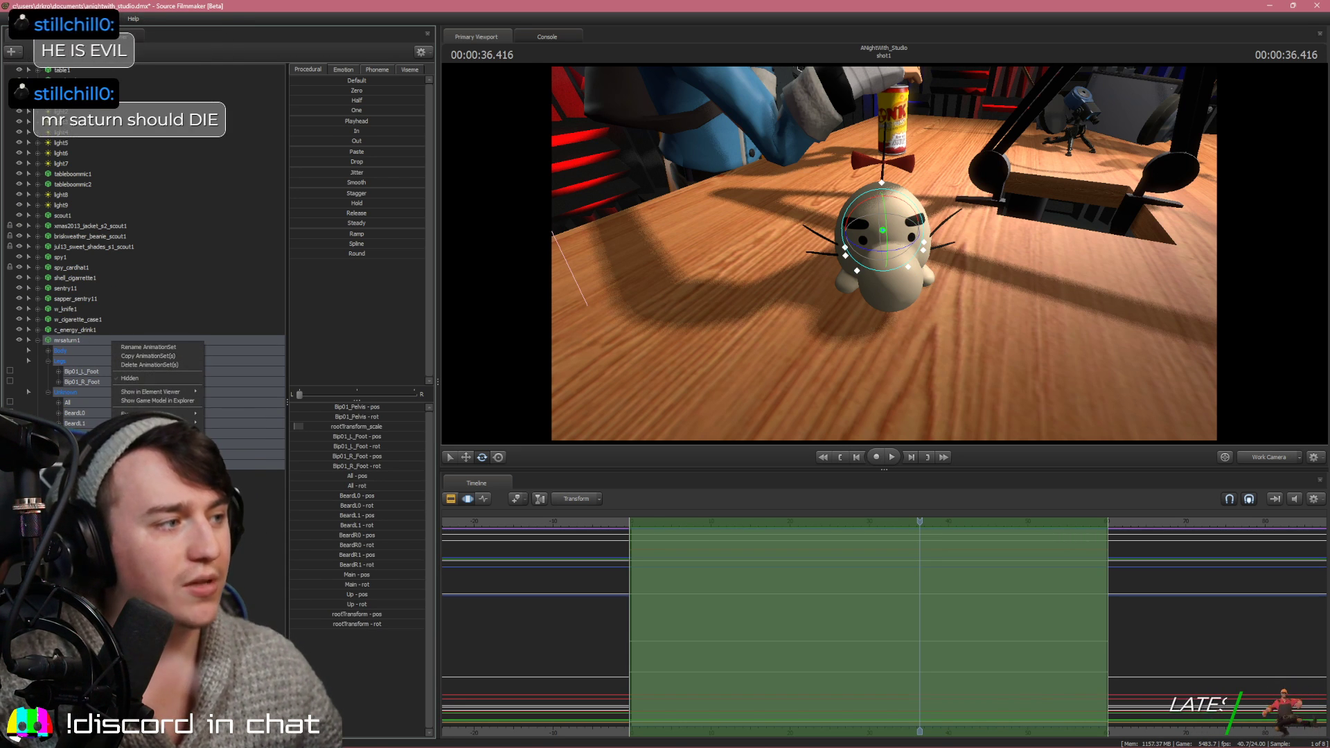
{"action": "left_click", "coordinate": [150, 365]}
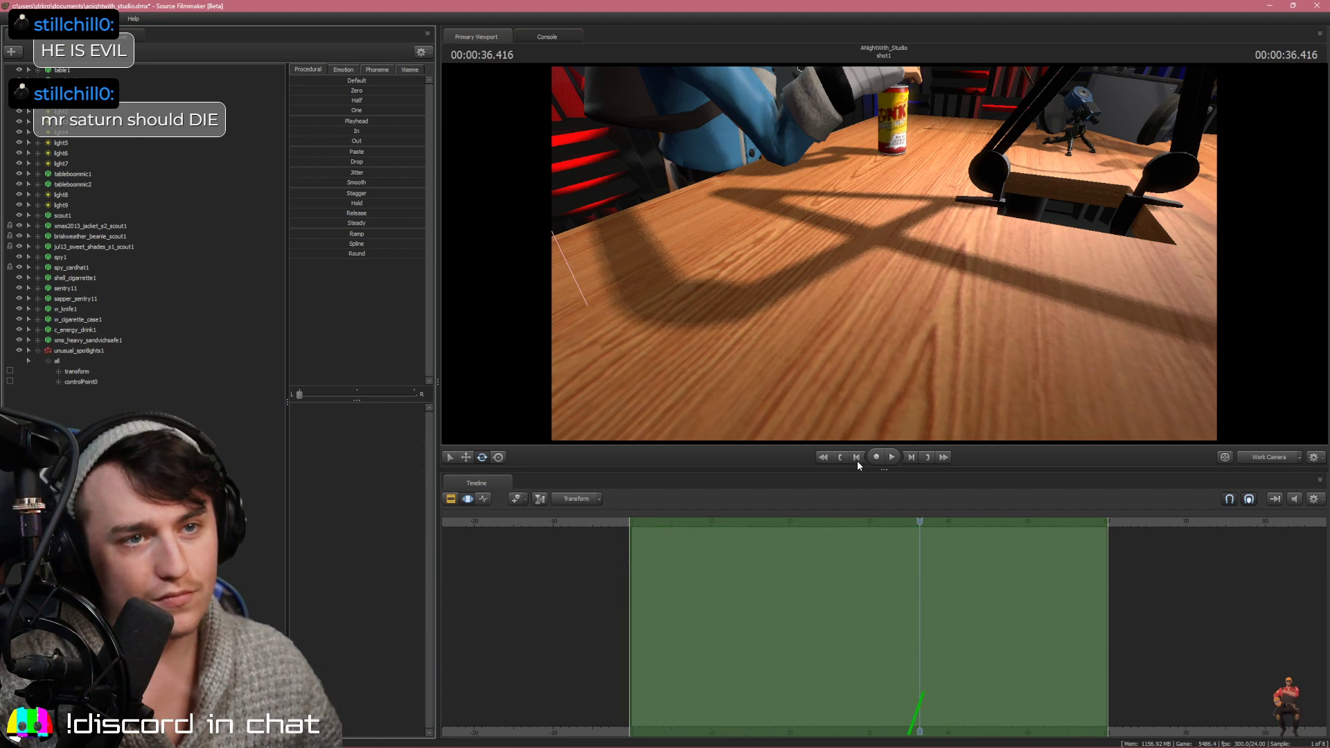
Pull the Work Camera back over the table and start creating an animation set for a new particle system
{"action": "key", "text": "s"}
{"action": "left_click_drag", "start_coordinate": [1161, 384], "coordinate": [1154, 357]}
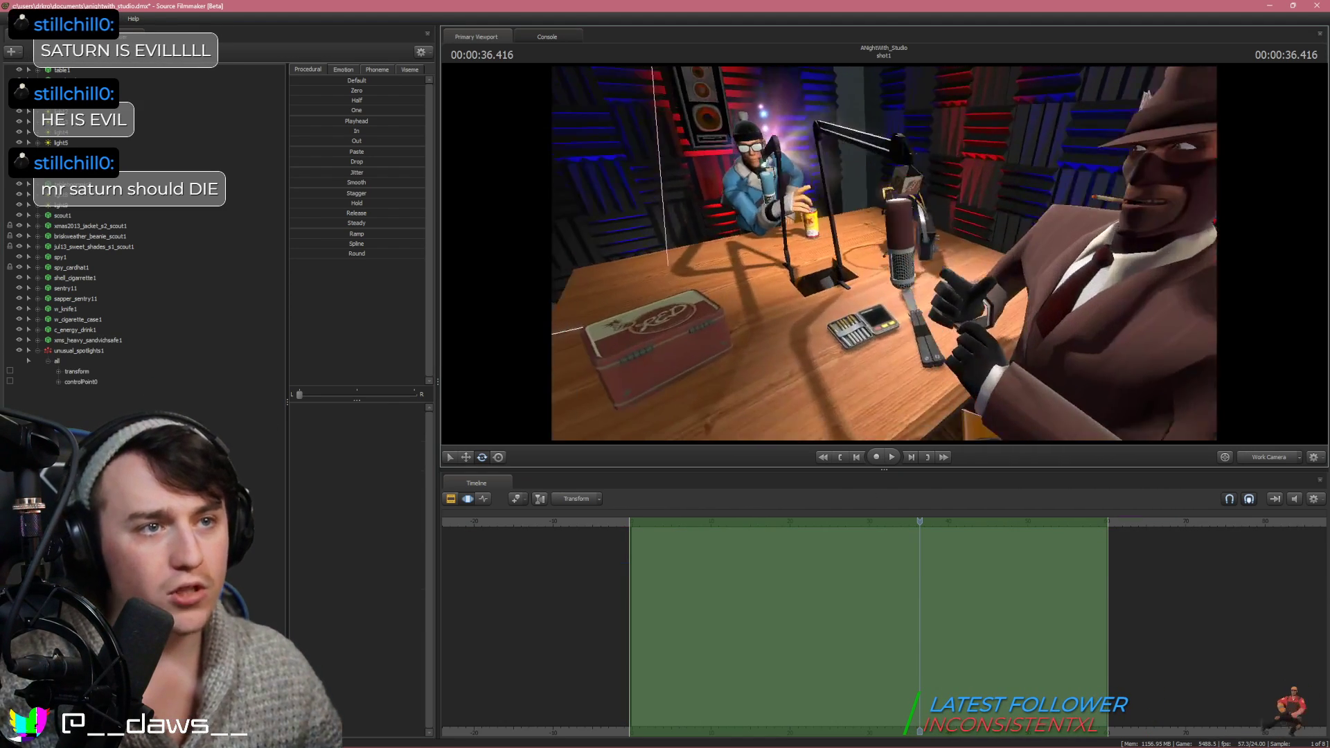
{"action": "left_click_drag", "start_coordinate": [884, 253], "coordinate": [885, 257]}
{"action": "key", "text": "a"}
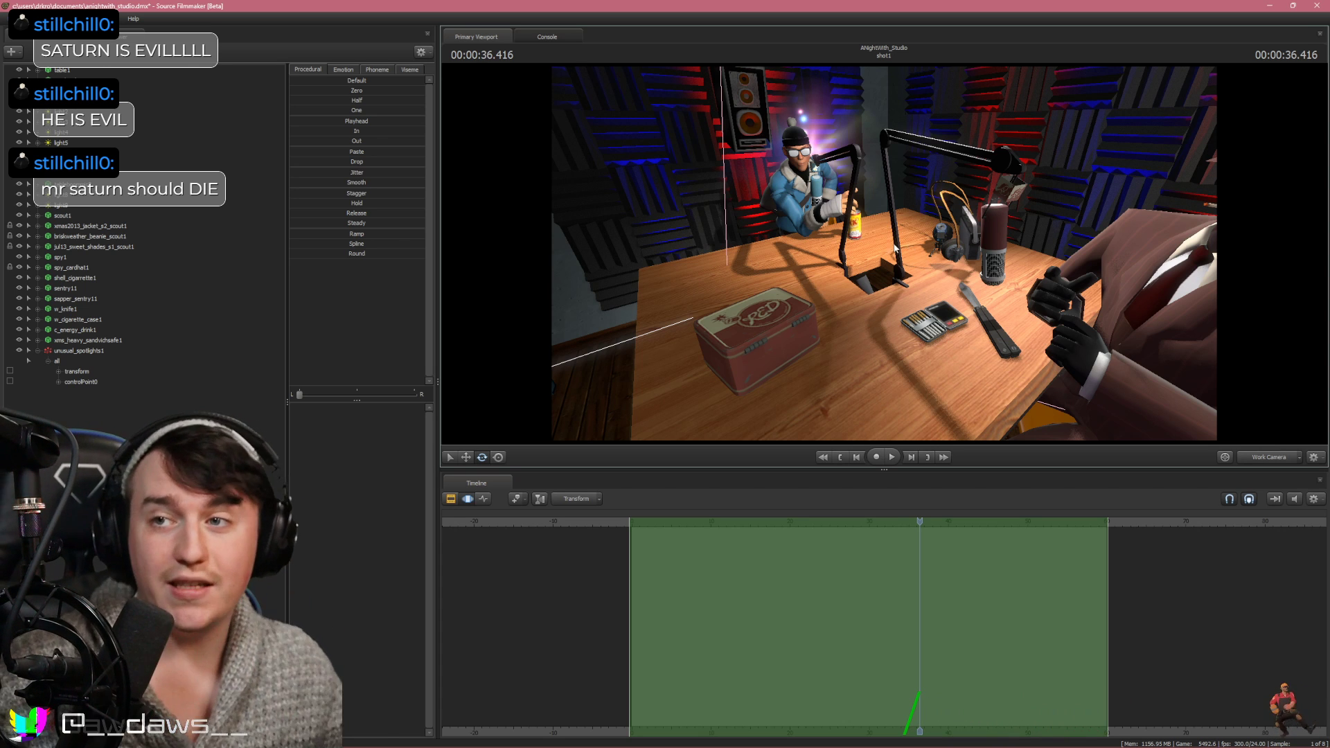
{"action": "right_click", "coordinate": [142, 450]}
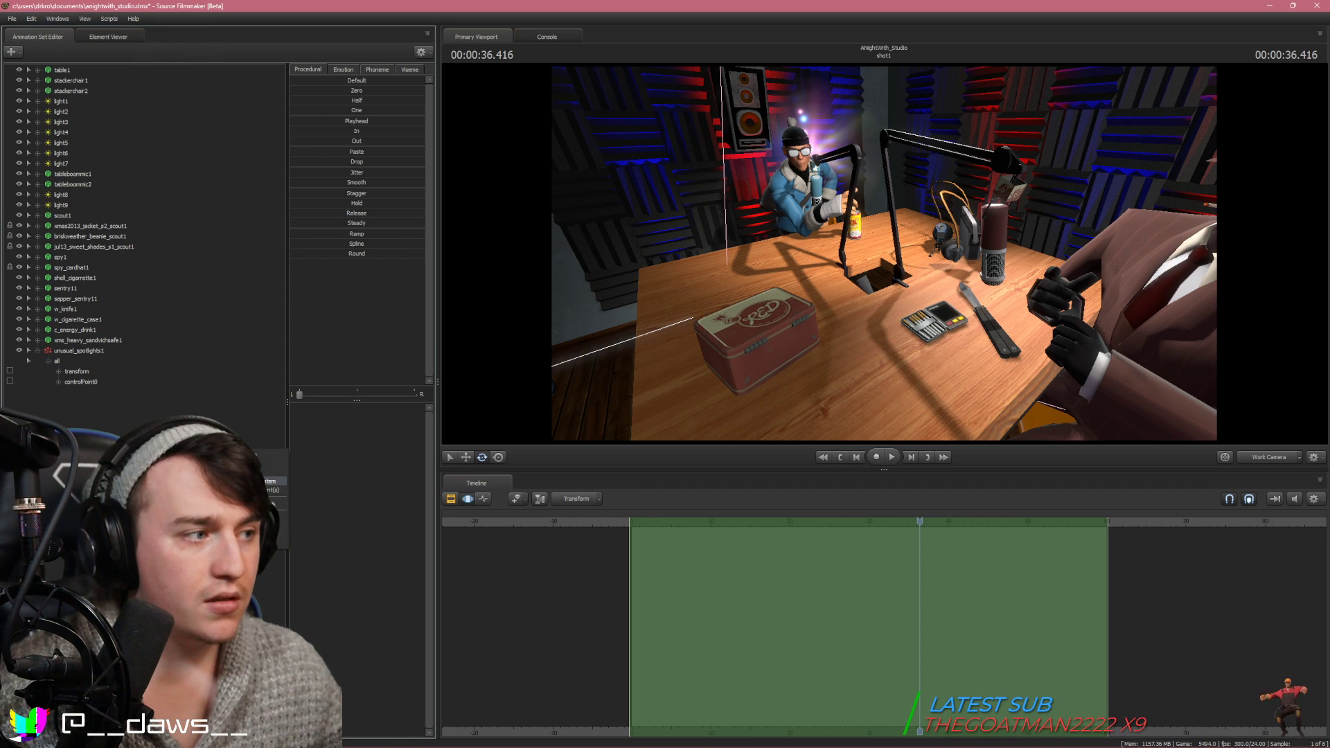
{"action": "left_click", "coordinate": [242, 480]}
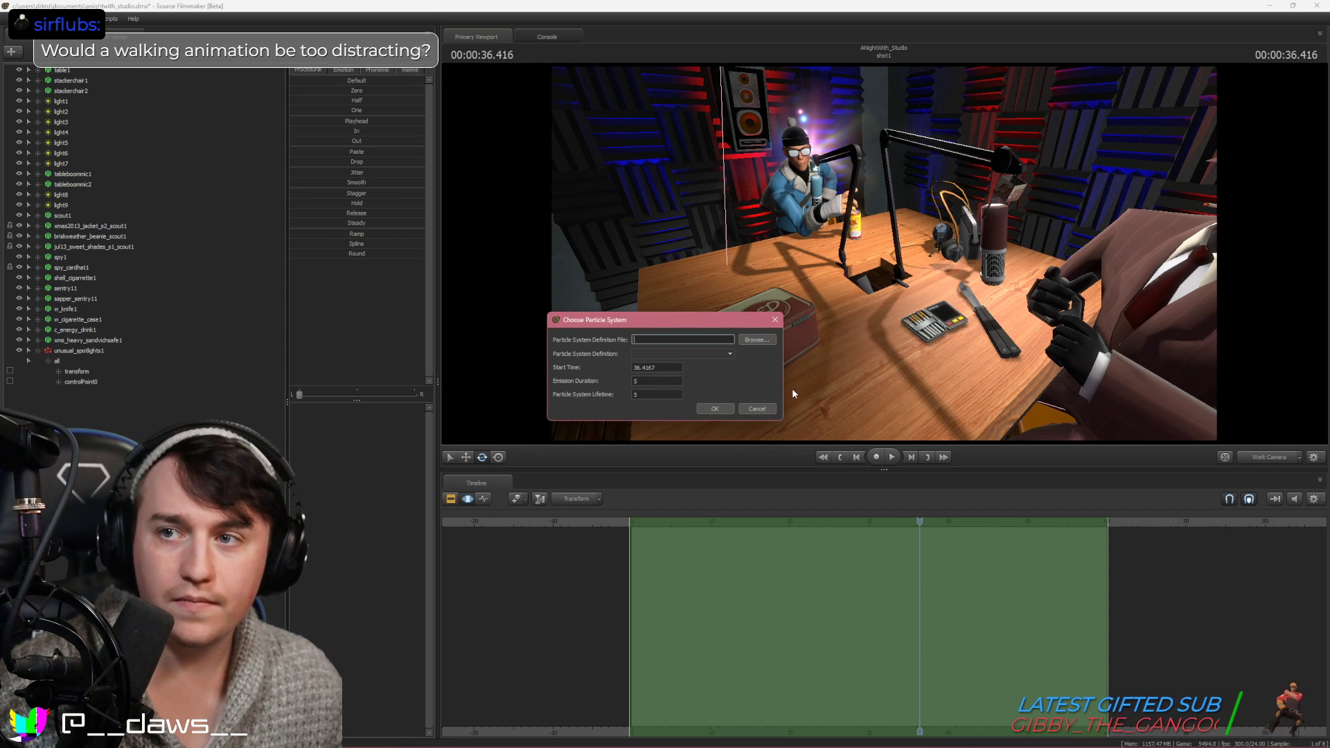
Switch to the browser and search the Unusual Particle Filenames Steam guide for "steaming"
{"action": "mouse_move", "coordinate": [605, 746]}
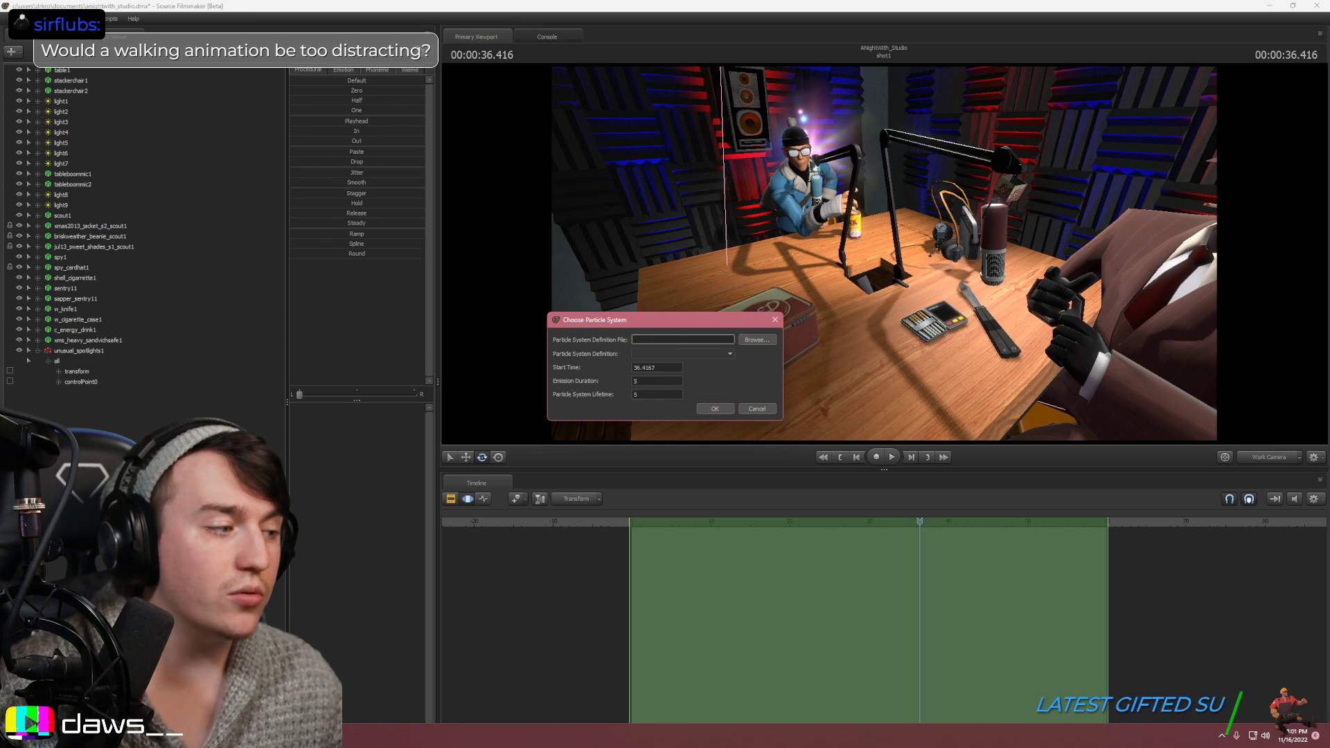
{"action": "left_click", "coordinate": [291, 736]}
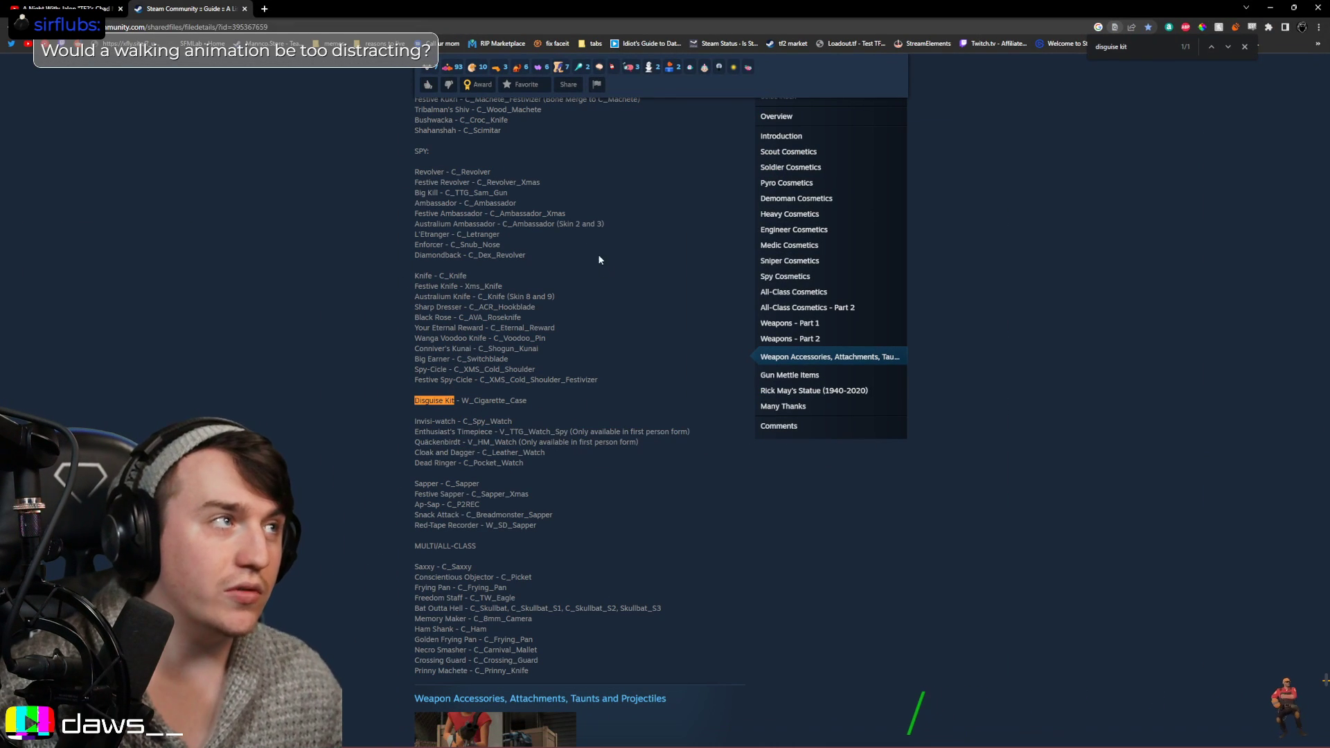
{"action": "left_click_drag", "start_coordinate": [457, 4], "coordinate": [1329, 208]}
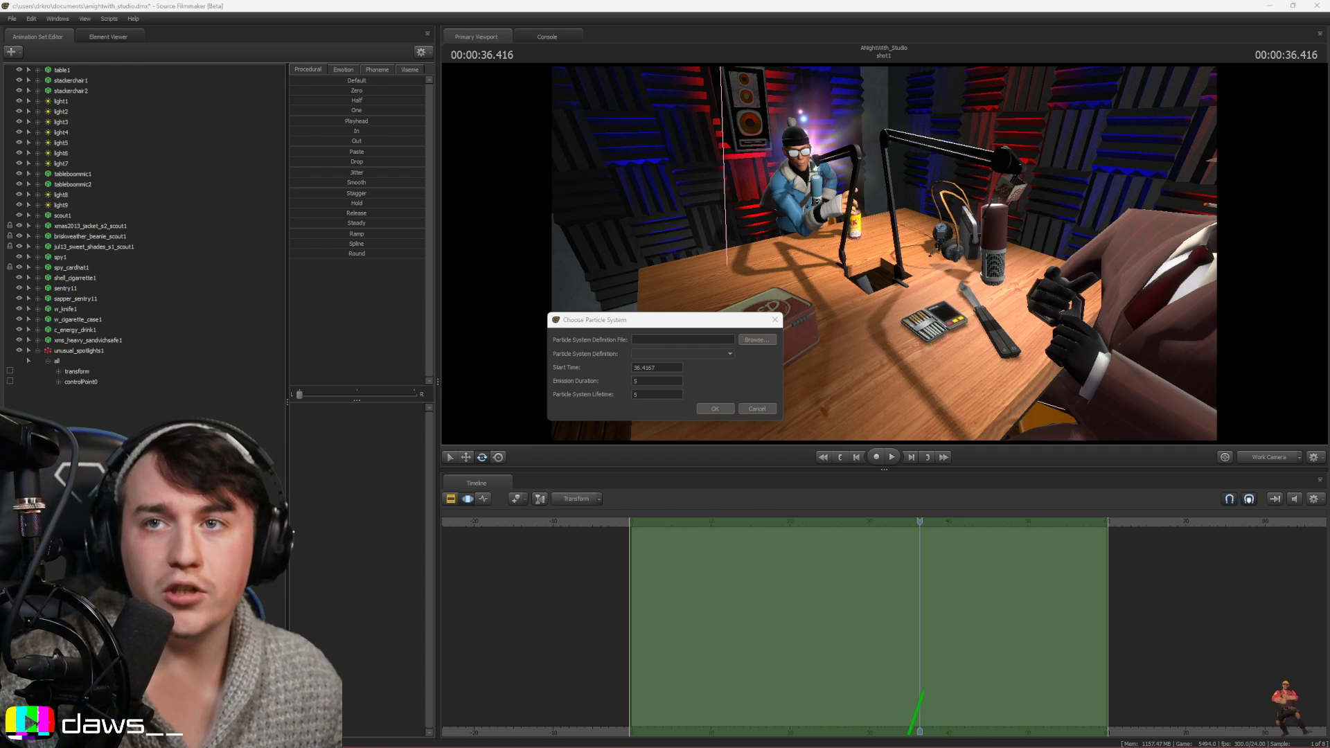
{"action": "key", "text": "alt+Tab"}
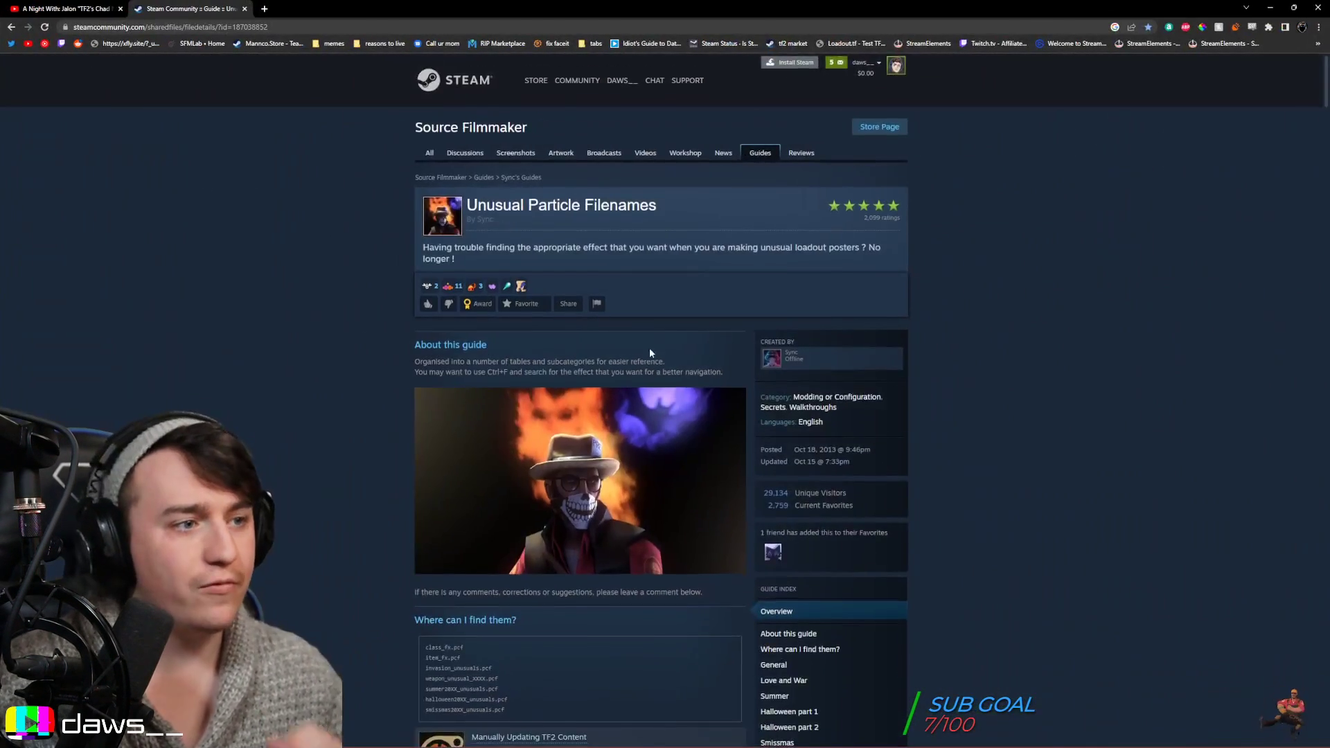
{"action": "scroll", "coordinate": [648, 353], "scroll_direction": "down", "scroll_amount": 5}
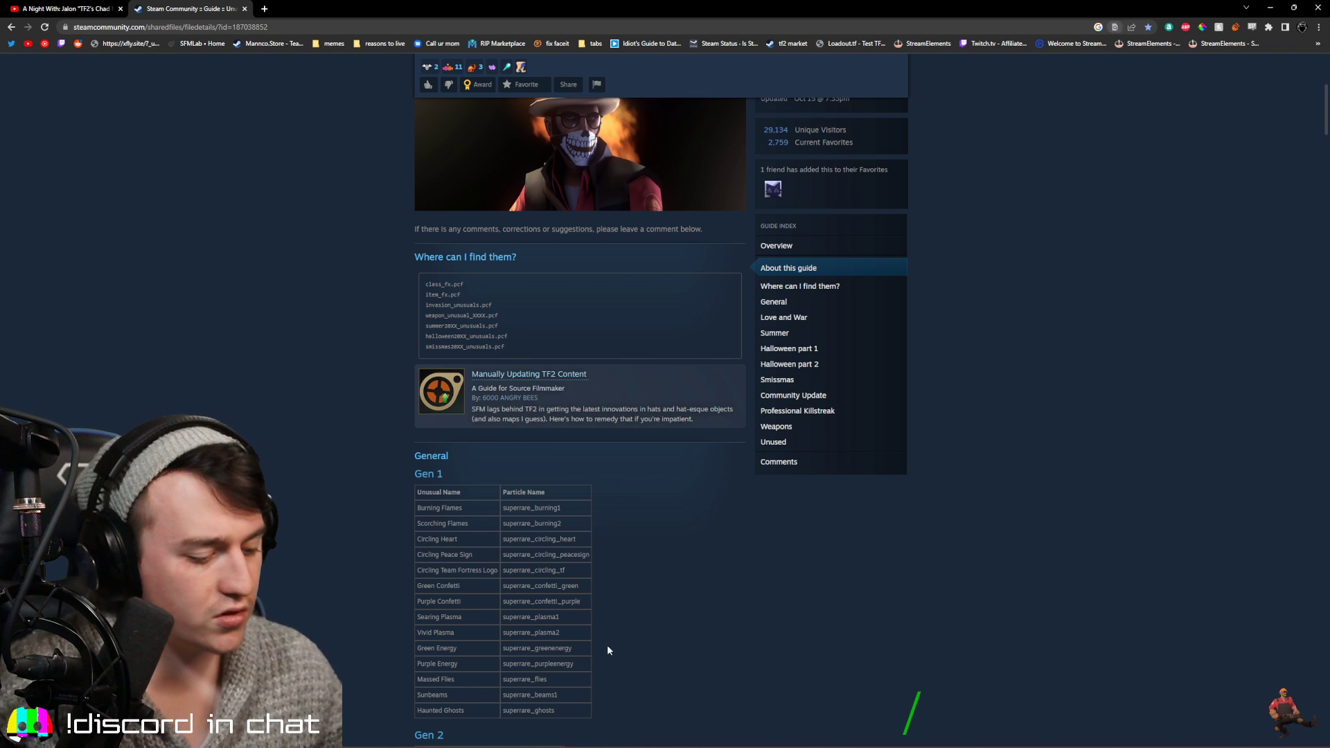
{"action": "key", "text": "ctrl+f"}
{"action": "type", "text": "steaming"}
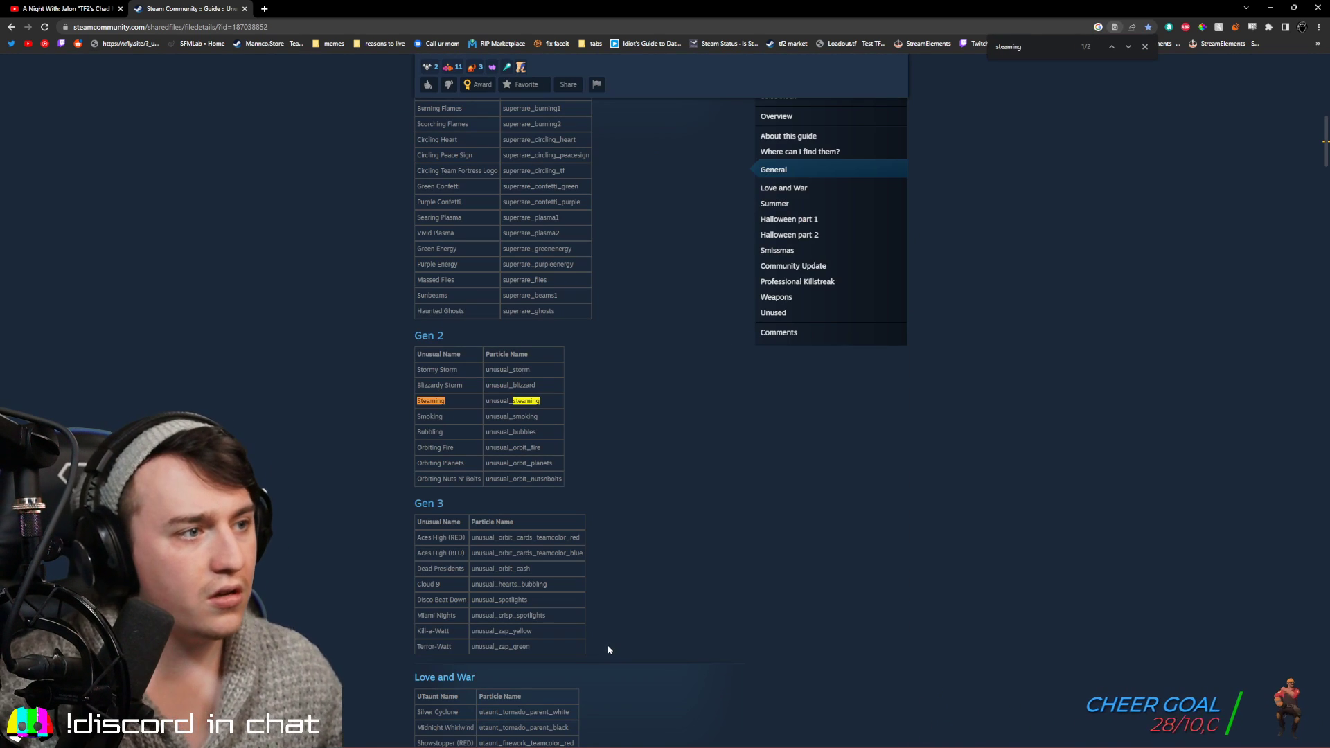
{"action": "left_click", "coordinate": [1270, 7]}
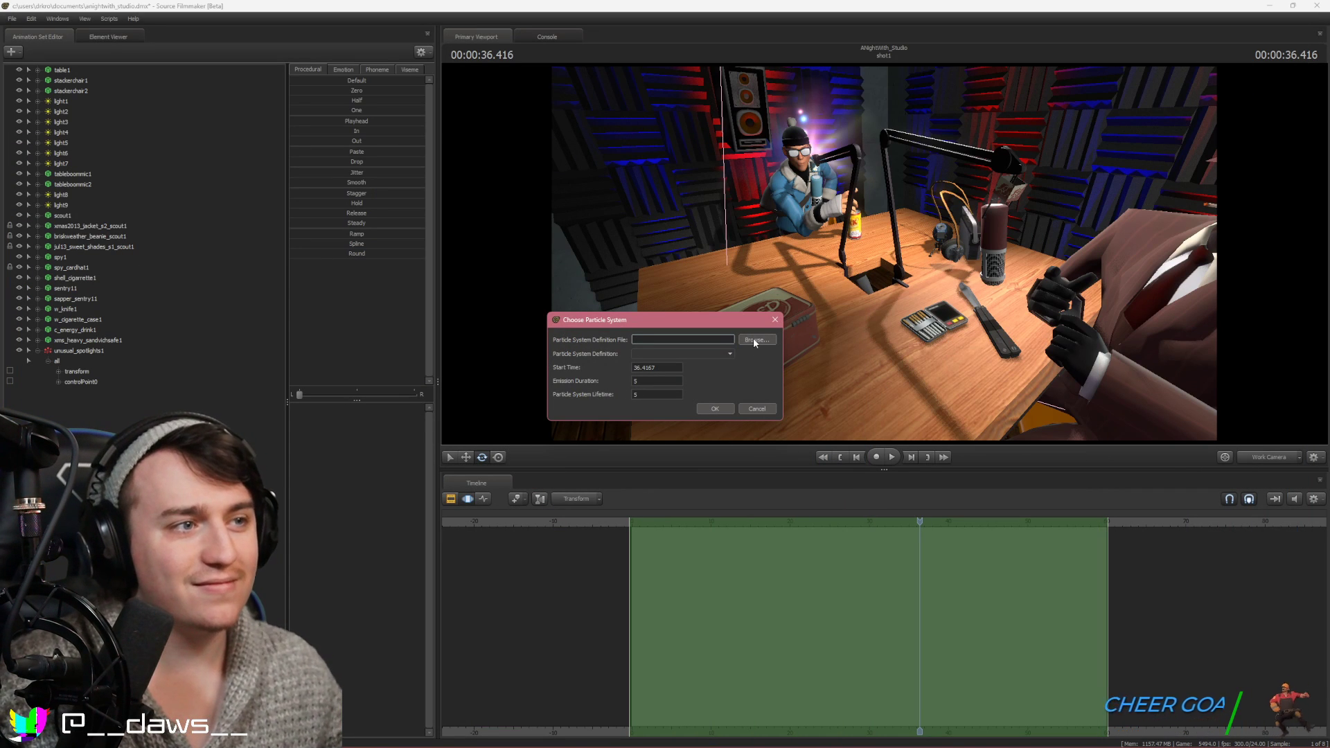
Load item_fx.pcf as the particle system definition file in Source Filmmaker
{"action": "left_click", "coordinate": [754, 340]}
{"action": "left_click_drag", "start_coordinate": [673, 441], "coordinate": [729, 439]}
{"action": "left_click", "coordinate": [700, 297]}
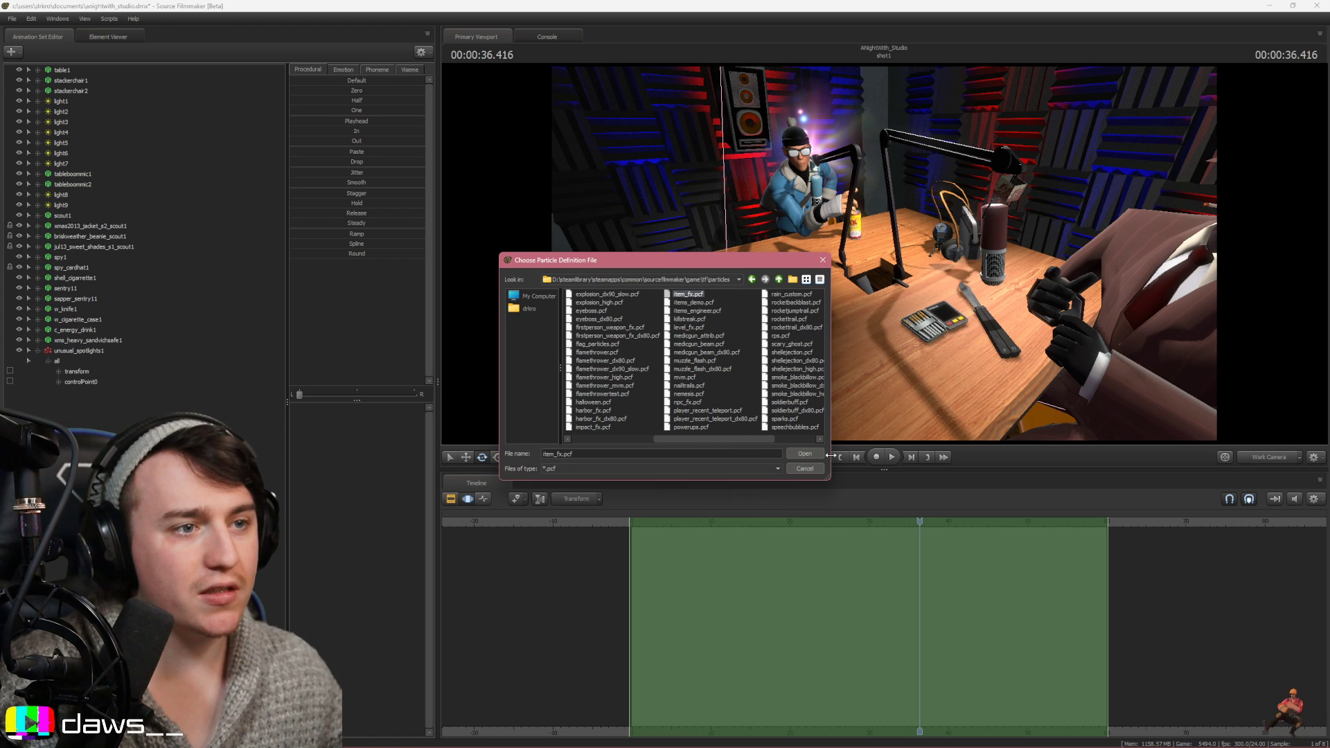
{"action": "left_click", "coordinate": [815, 454]}
Create the particle system from the unusual_smoking definition with start time 0, emission duration 999 and lifetime 999
{"action": "left_click", "coordinate": [665, 354]}
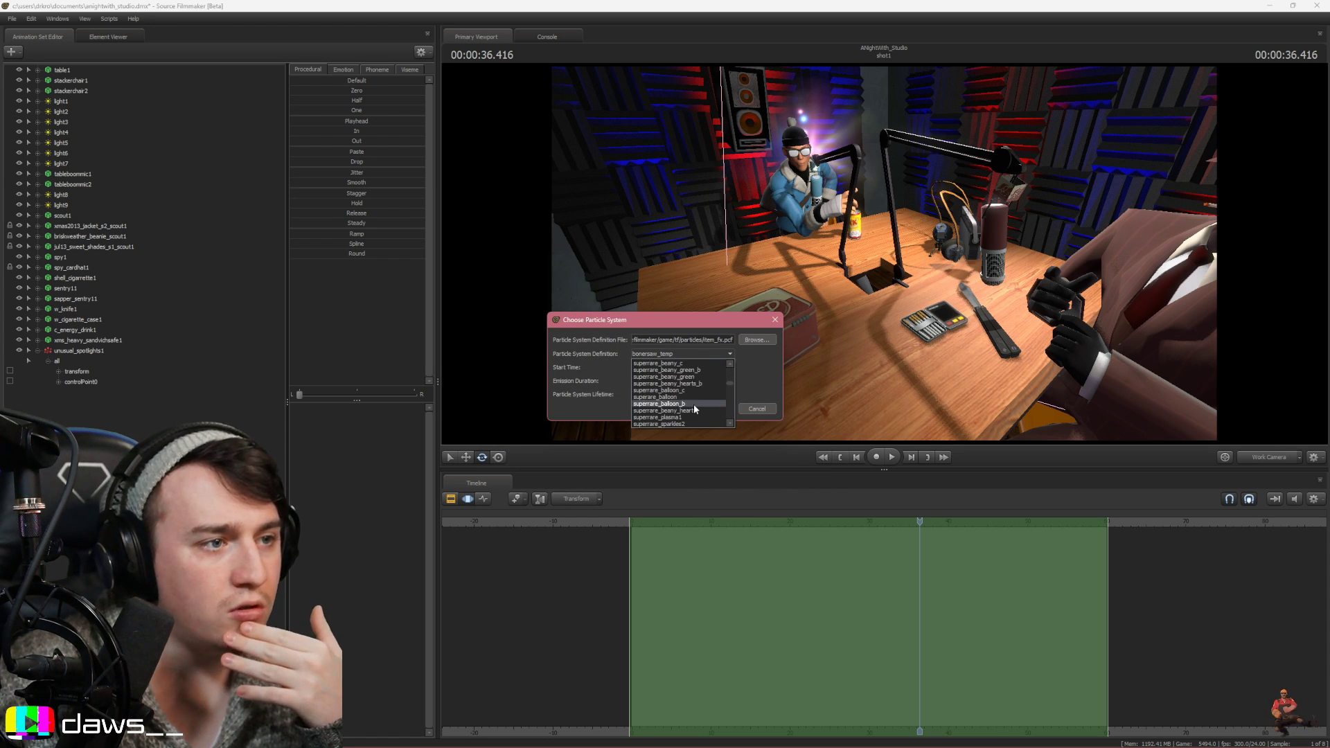
{"action": "scroll", "coordinate": [688, 405], "scroll_direction": "down", "scroll_amount": 5}
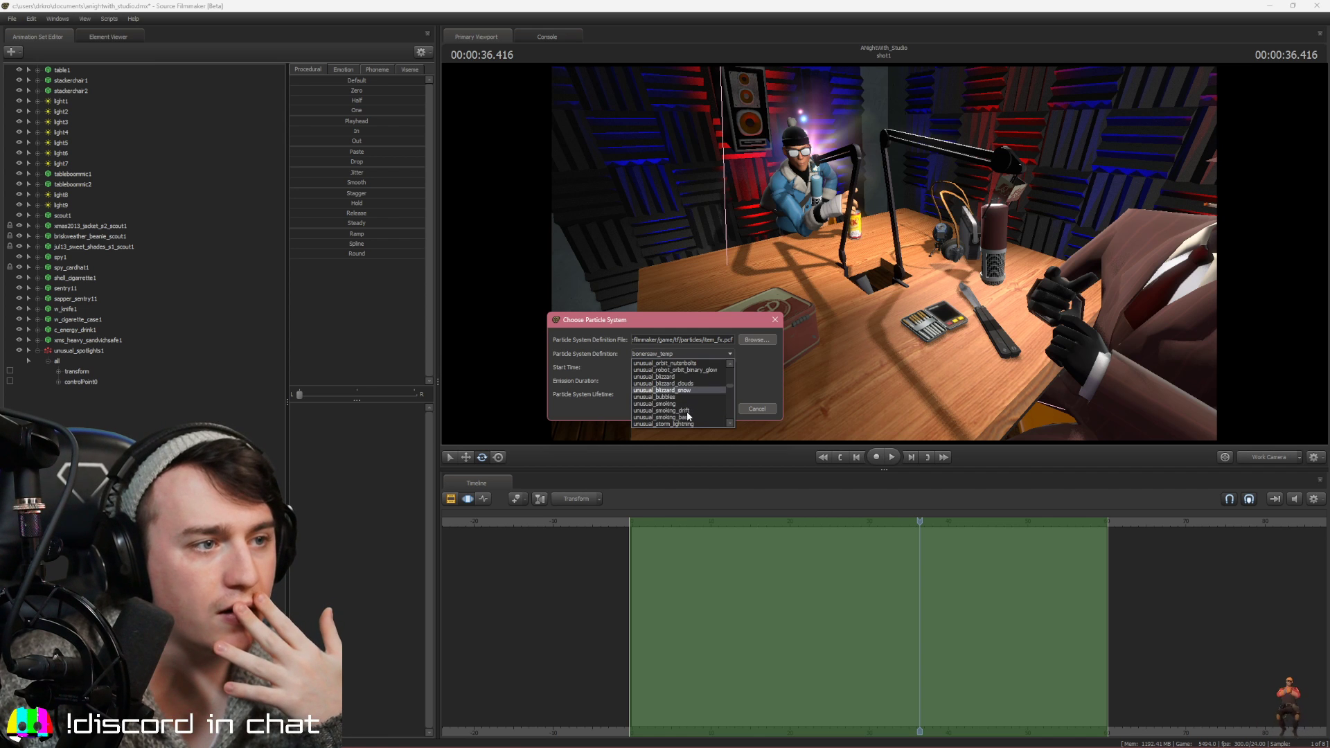
{"action": "left_click", "coordinate": [676, 403]}
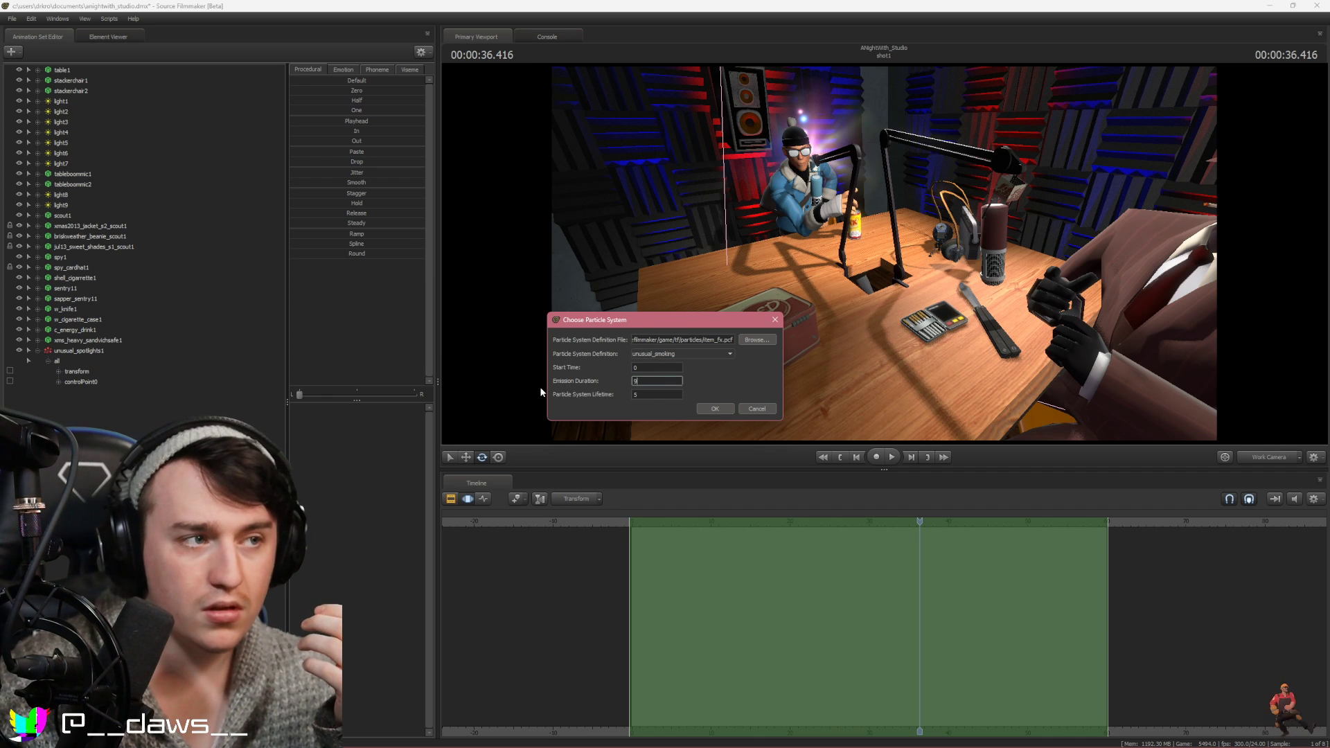
{"action": "type", "text": "999"}
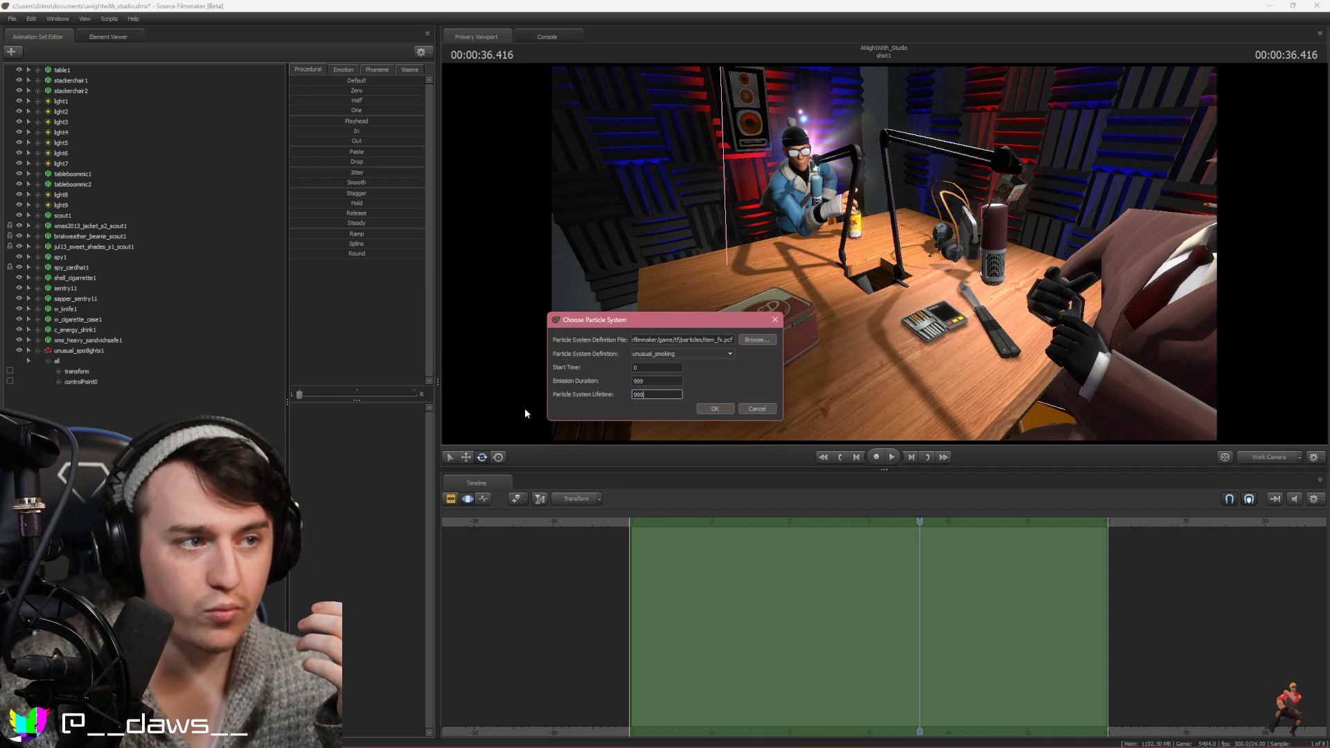
{"action": "type", "text": "999"}
{"action": "key", "text": "Return"}
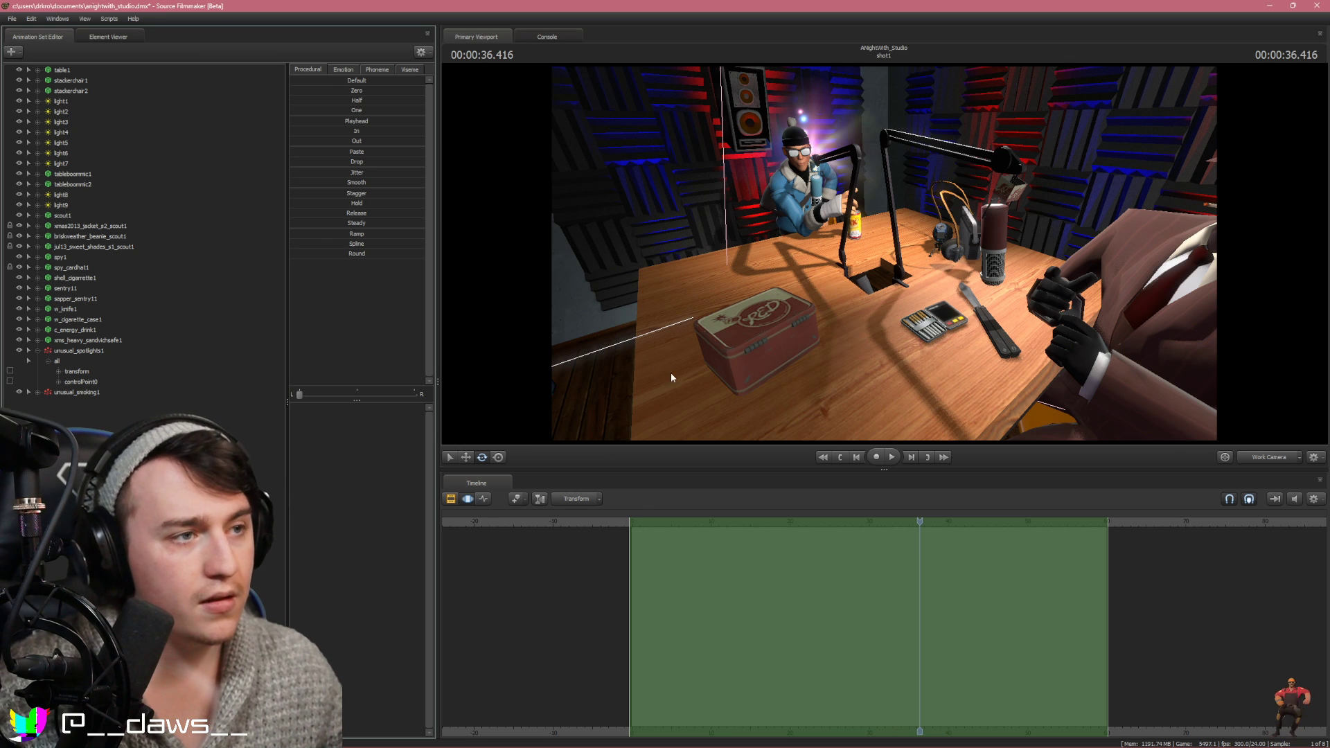
Play the shot briefly from a wider Work Camera view to check the particle effects
{"action": "key", "text": "s"}
{"action": "left_click_drag", "start_coordinate": [942, 382], "coordinate": [885, 285]}
{"action": "key", "text": "space"}
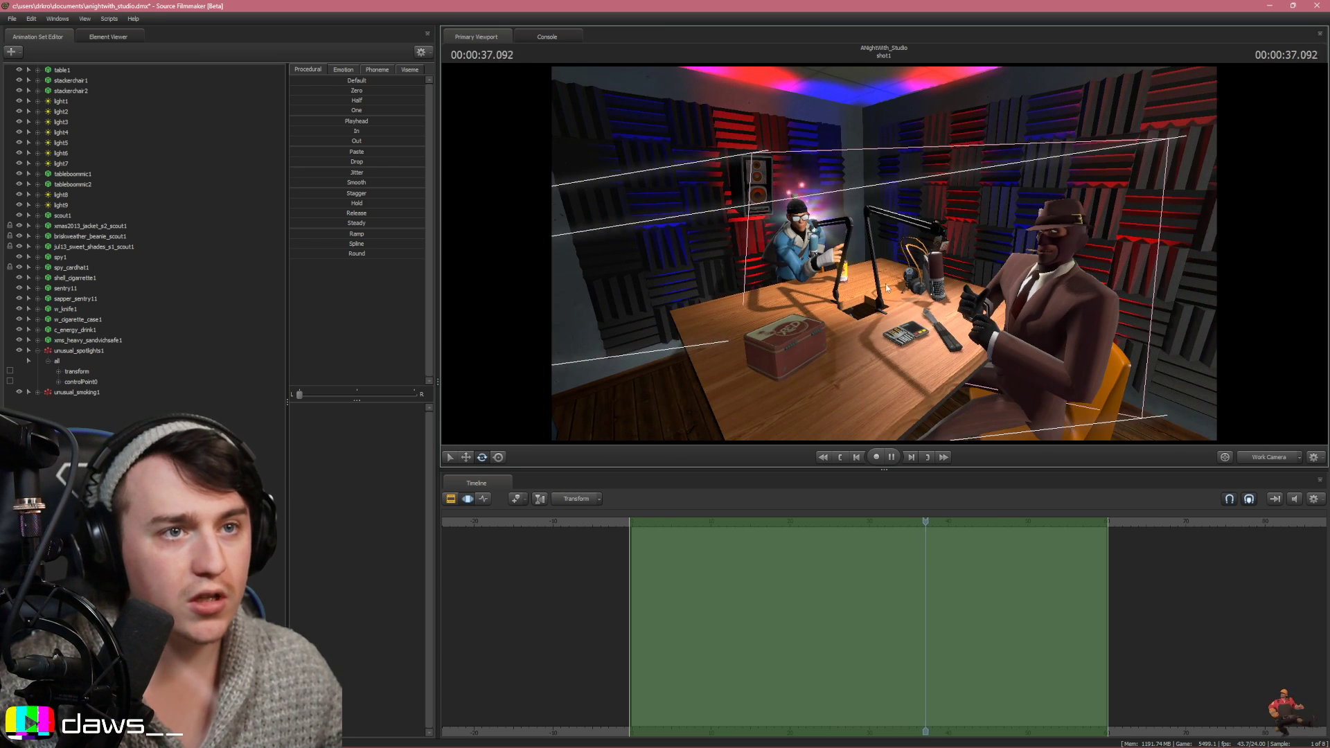
{"action": "key", "text": "space"}
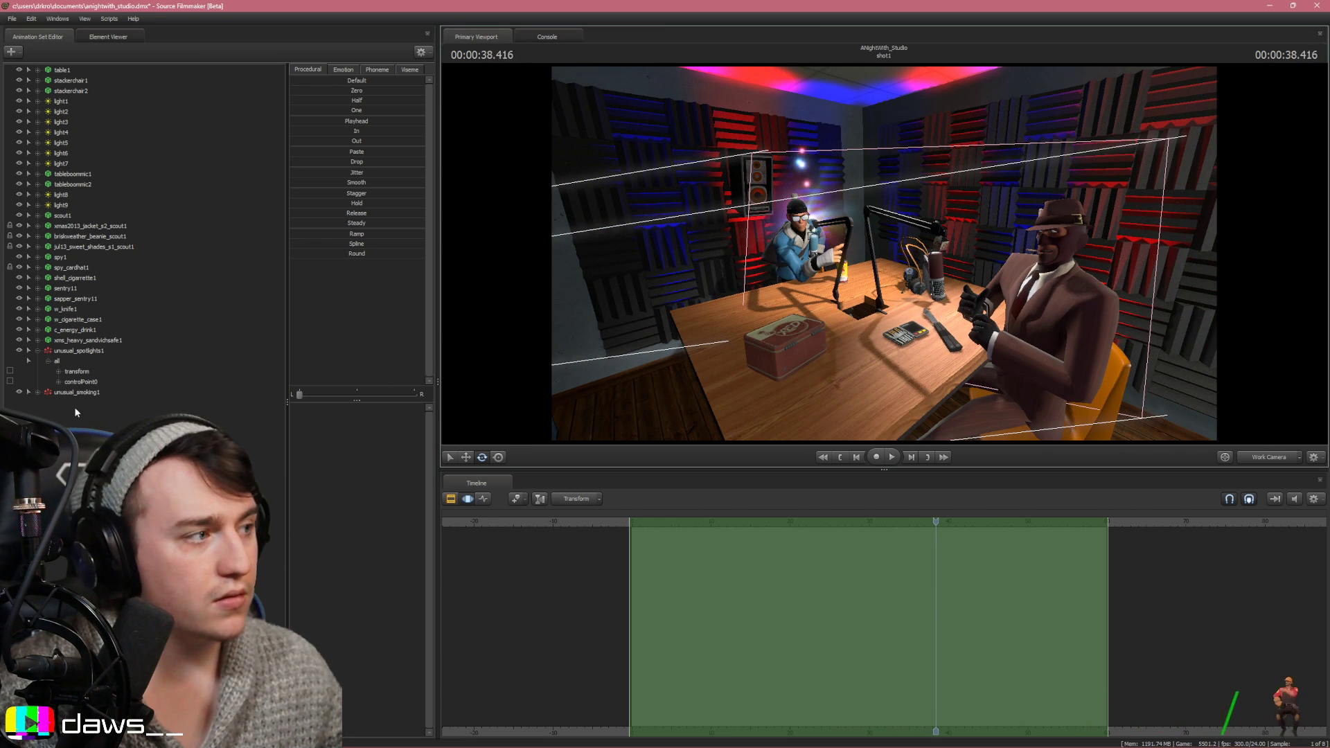
Select the unusual_smoking1 particle system and play the shot around the 39-second mark to check its smoke
{"action": "left_click", "coordinate": [76, 392]}
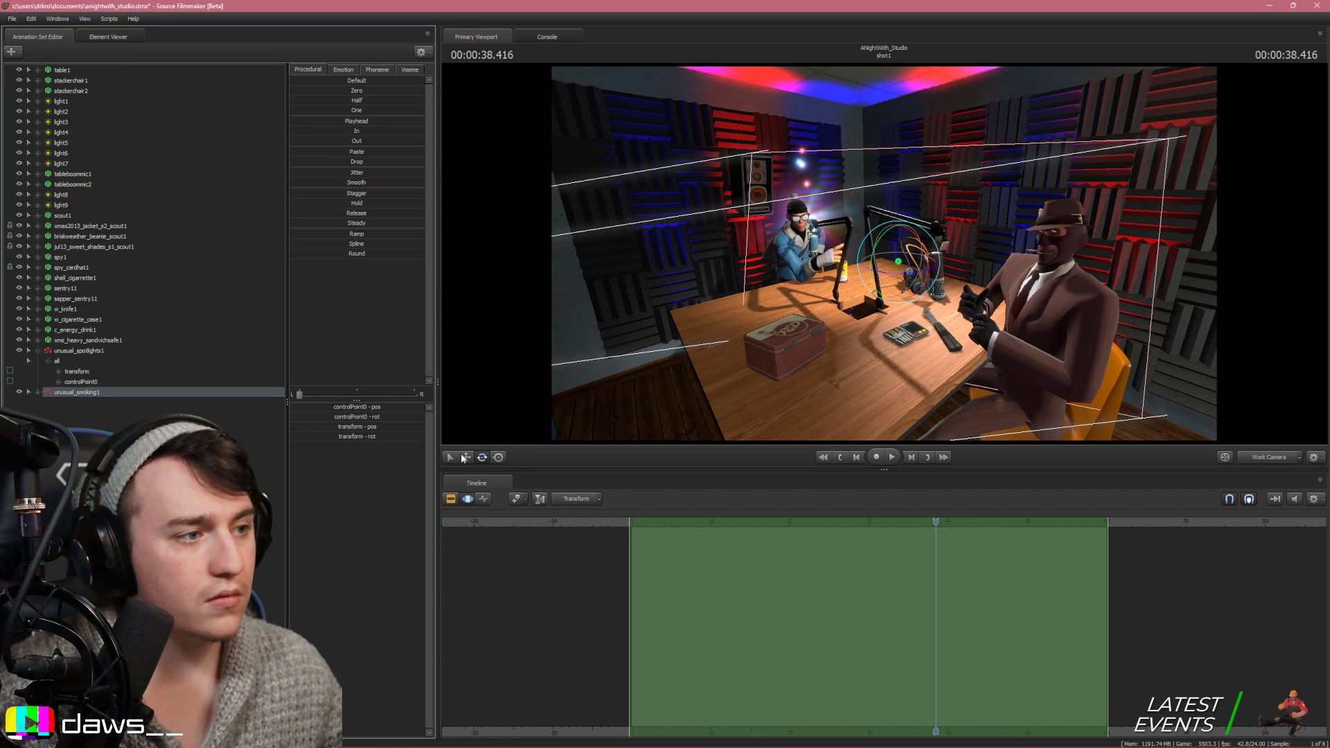
{"action": "key", "text": "space"}
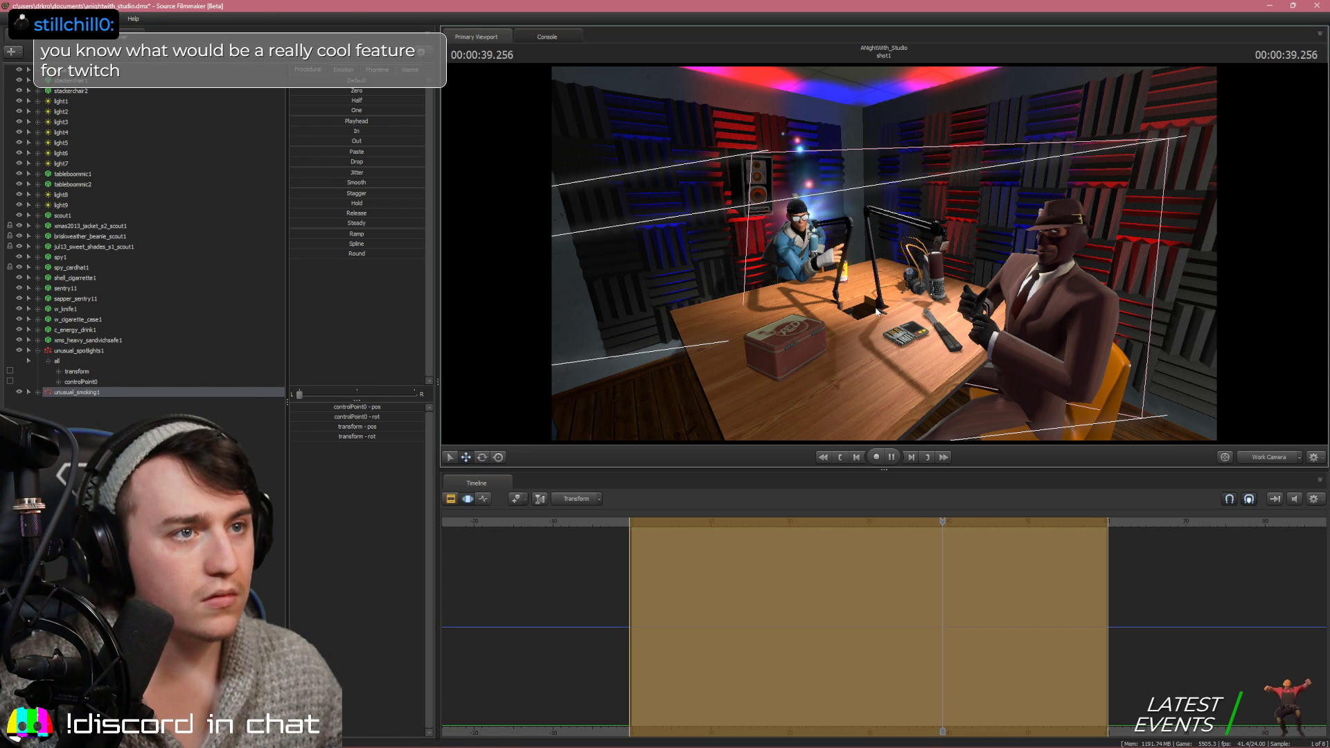
{"action": "key", "text": "space"}
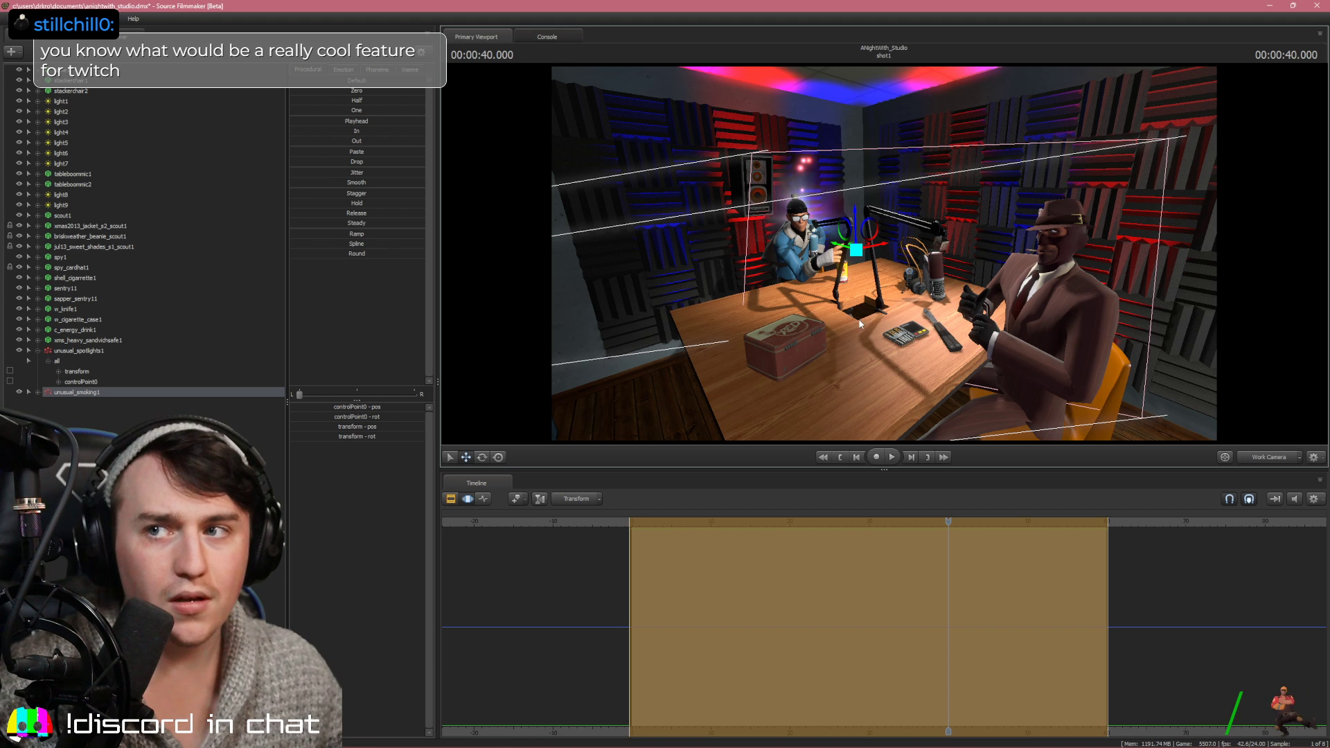
{"action": "key", "text": "space"}
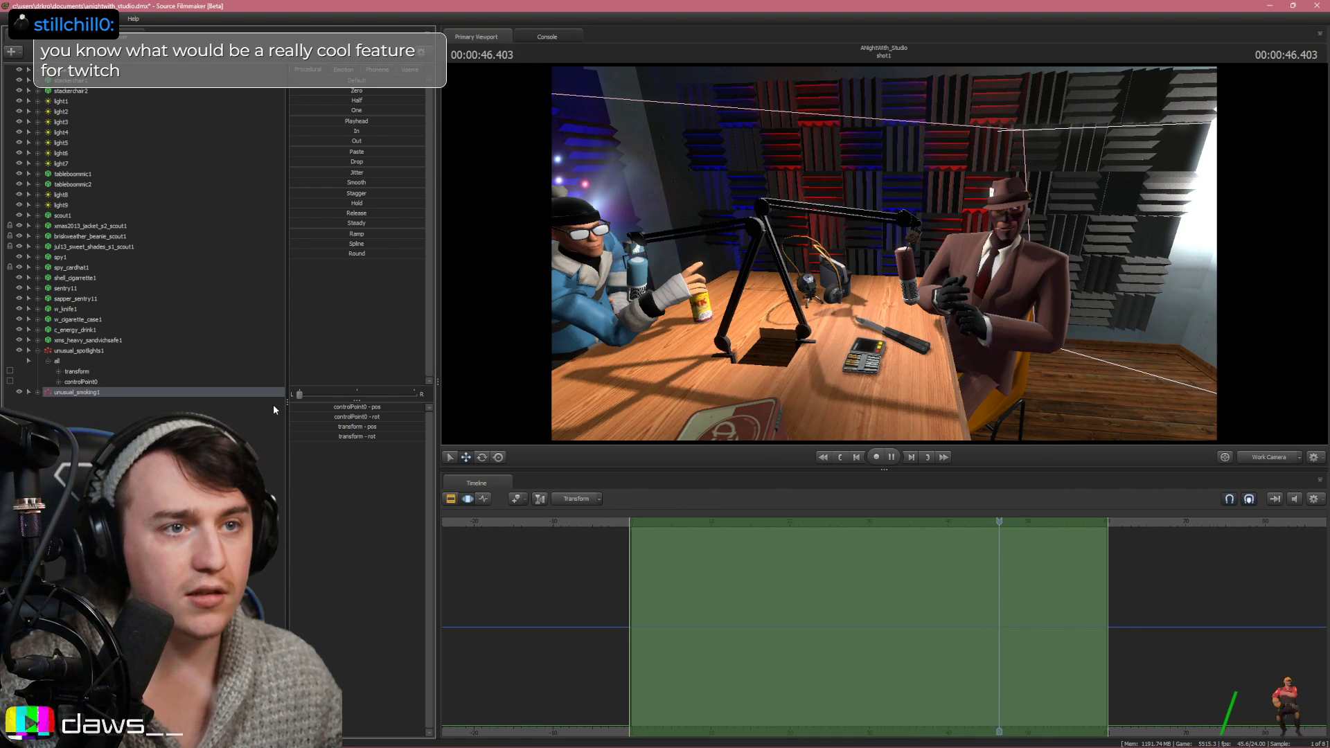
{"action": "left_click_drag", "start_coordinate": [637, 519], "coordinate": [942, 520]}
{"action": "key", "text": "space"}
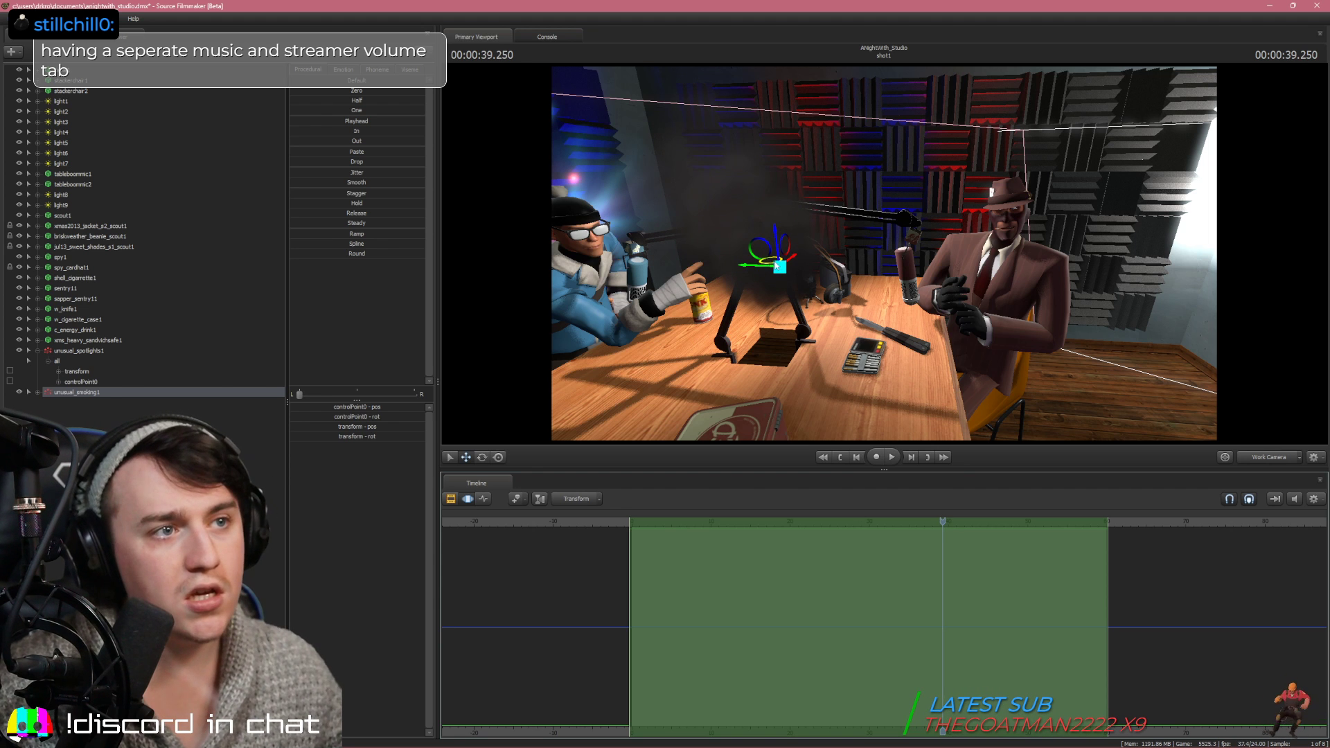
Move the unusual_smoking1 effect across the table toward the spy's cigarette, checking its placement from several angles and in playback
{"action": "left_click_drag", "start_coordinate": [646, 343], "coordinate": [998, 281]}
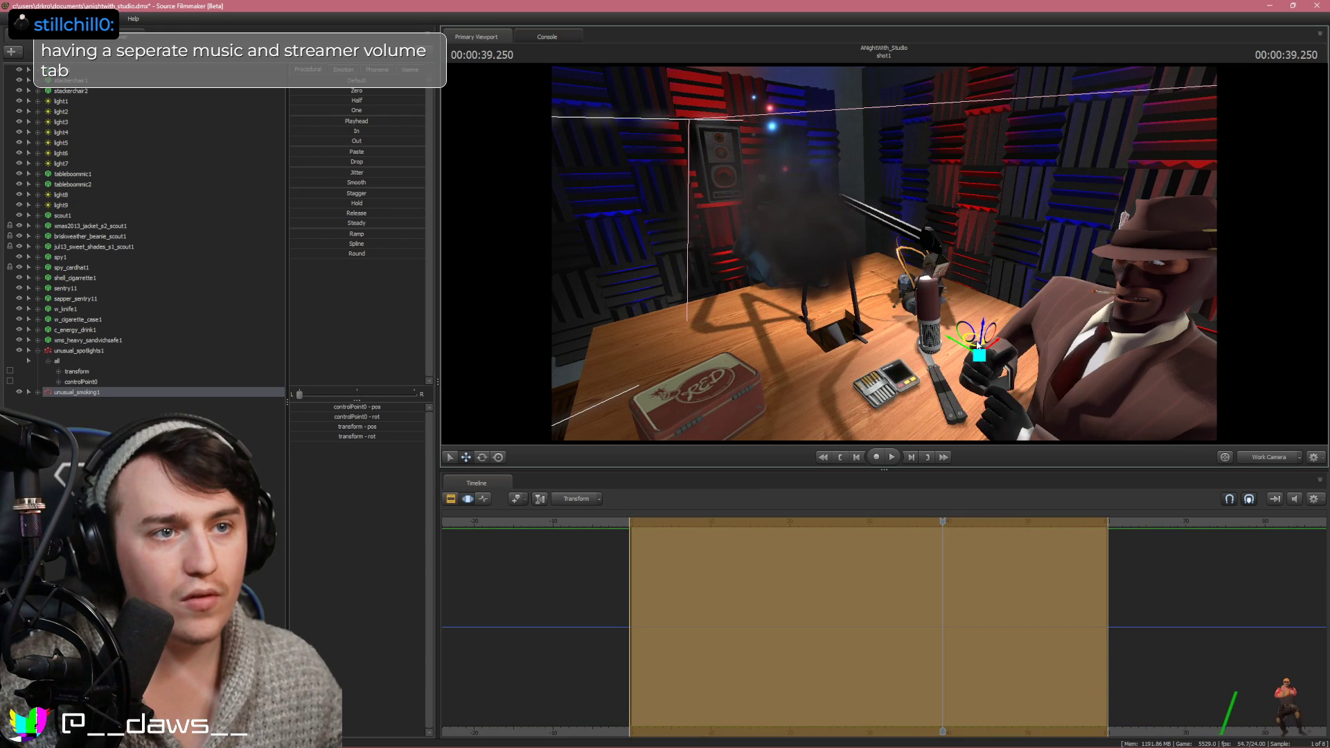
{"action": "key", "text": "space"}
{"action": "key", "text": "space"}
{"action": "mouse_move", "coordinate": [975, 339]}
{"action": "left_mouse_down"}
{"action": "mouse_move", "coordinate": [976, 367]}
{"action": "mouse_move", "coordinate": [1004, 381]}
{"action": "mouse_move", "coordinate": [977, 353]}
{"action": "mouse_move", "coordinate": [997, 347]}
{"action": "mouse_move", "coordinate": [975, 340]}
{"action": "left_mouse_up"}
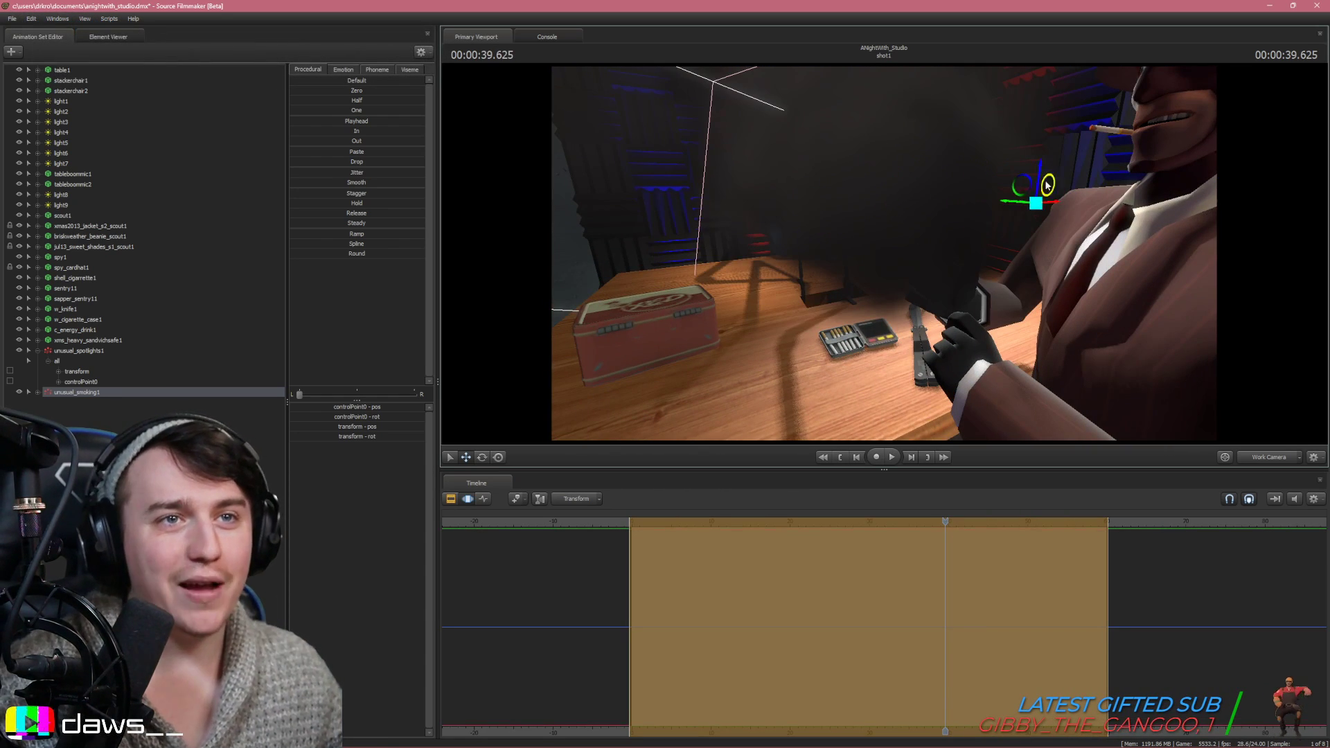
{"action": "key", "text": "space"}
{"action": "left_click_drag", "start_coordinate": [1025, 222], "coordinate": [884, 252]}
{"action": "key", "text": "space"}
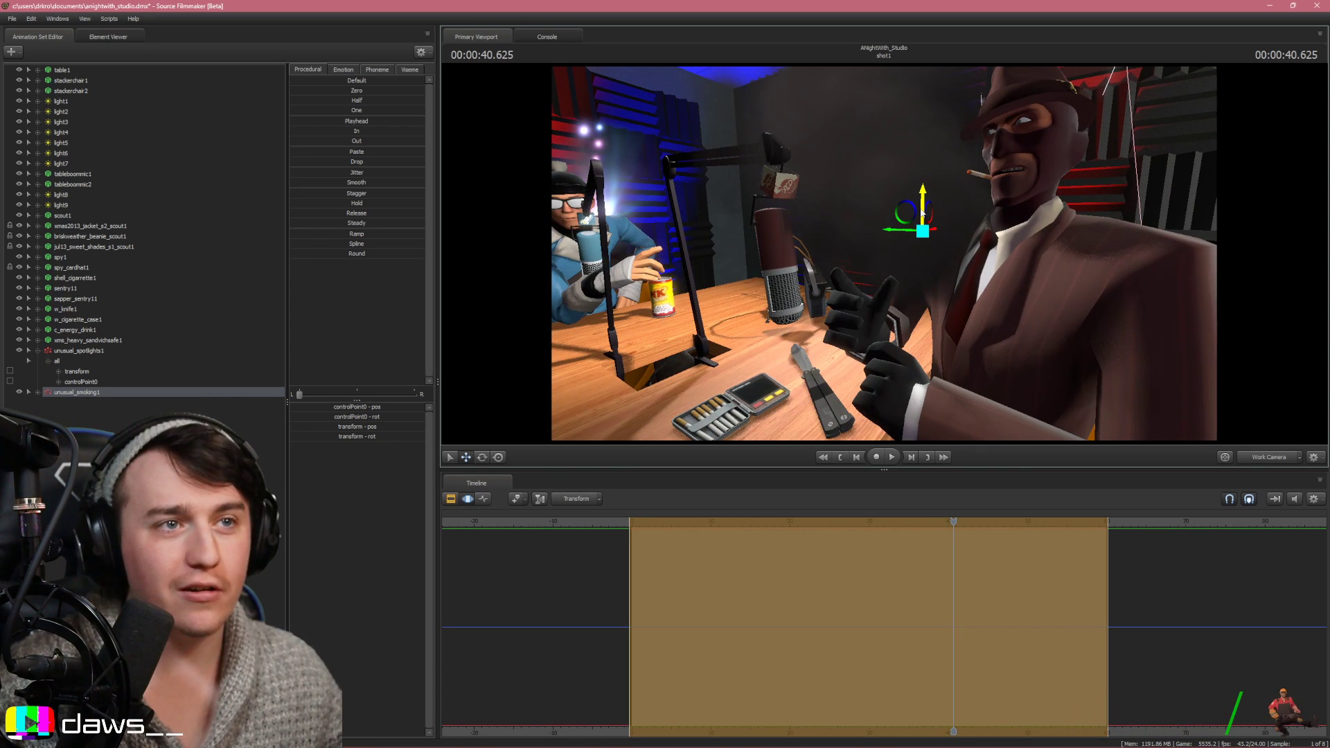
{"action": "key", "text": "space"}
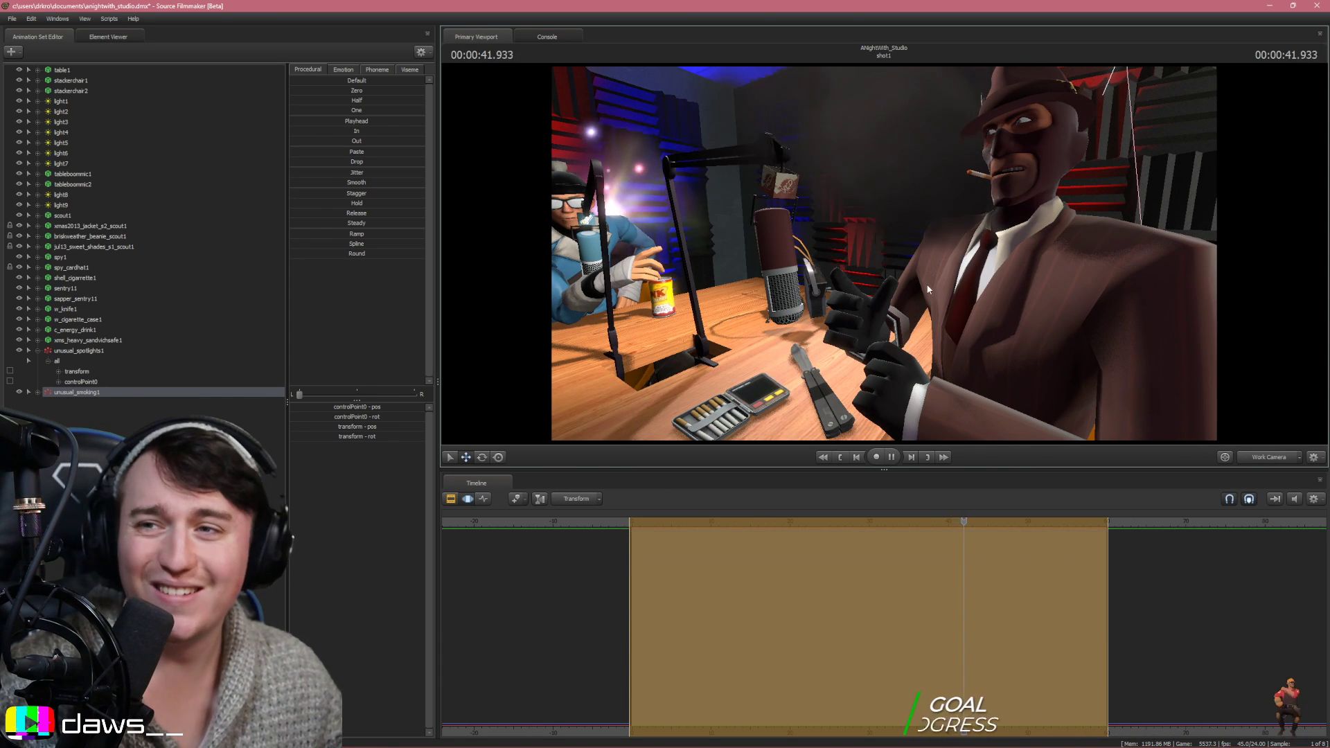
{"action": "mouse_move", "coordinate": [936, 285]}
{"action": "left_mouse_down"}
{"action": "mouse_move", "coordinate": [925, 207]}
{"action": "mouse_move", "coordinate": [918, 312]}
{"action": "mouse_move", "coordinate": [918, 270]}
{"action": "left_mouse_up"}
Play the shot through camera1 to judge how the unusual_smoking1 effect looks beside the spy
{"action": "left_click", "coordinate": [1268, 457]}
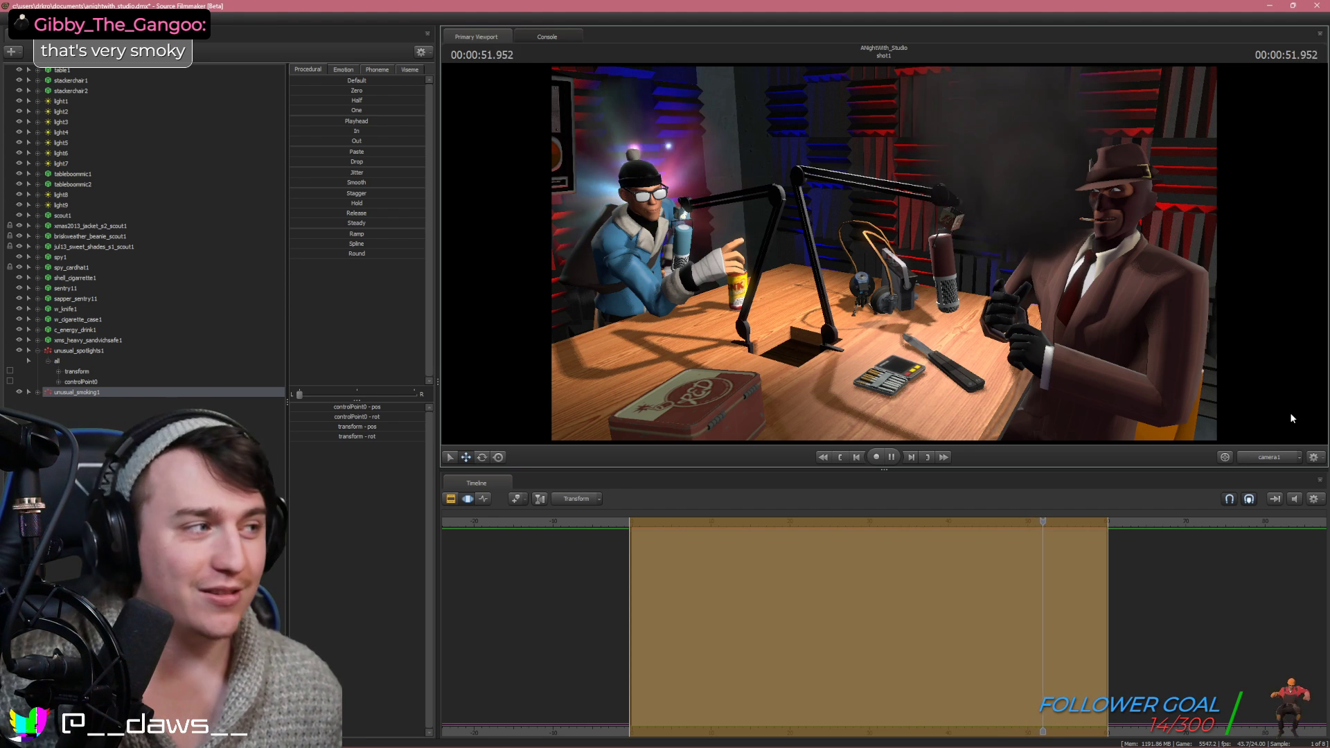
{"action": "right_click", "coordinate": [83, 395]}
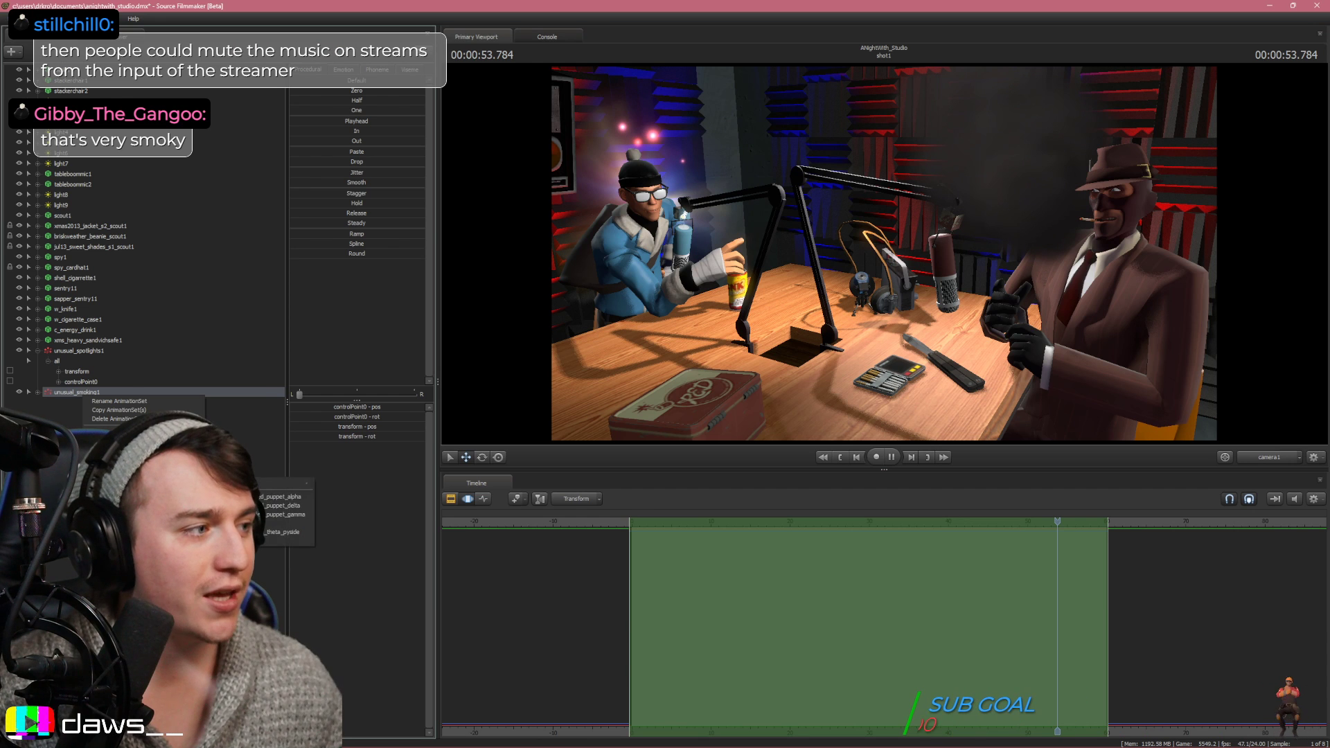
{"action": "right_click", "coordinate": [57, 394]}
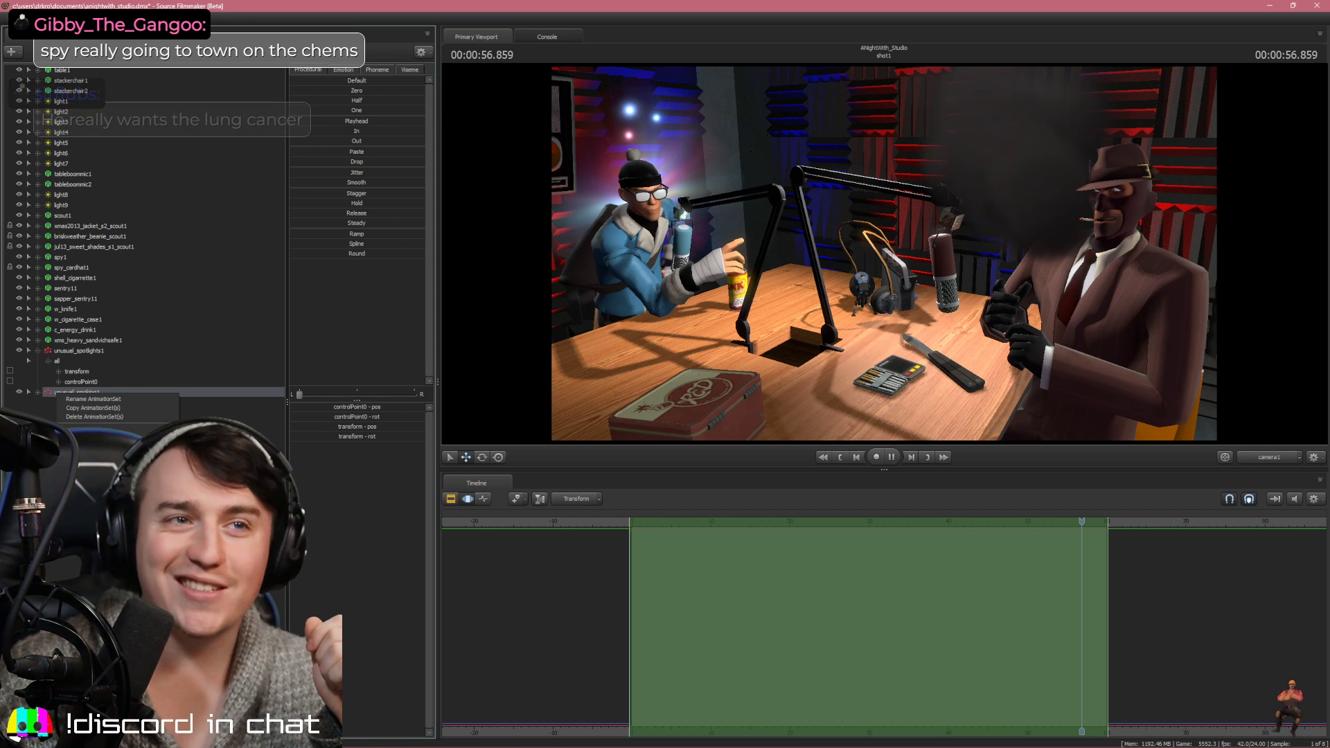
{"action": "left_click", "coordinate": [543, 559]}
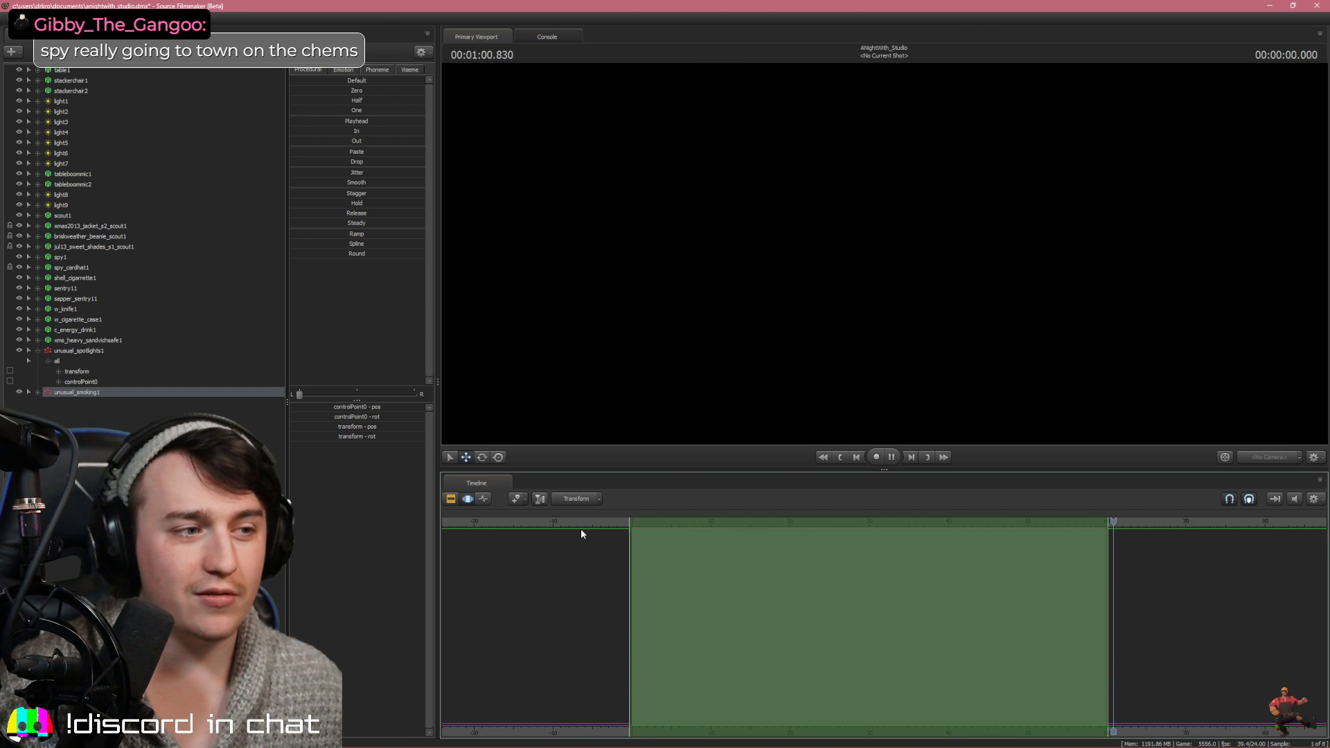
{"action": "left_click", "coordinate": [596, 526]}
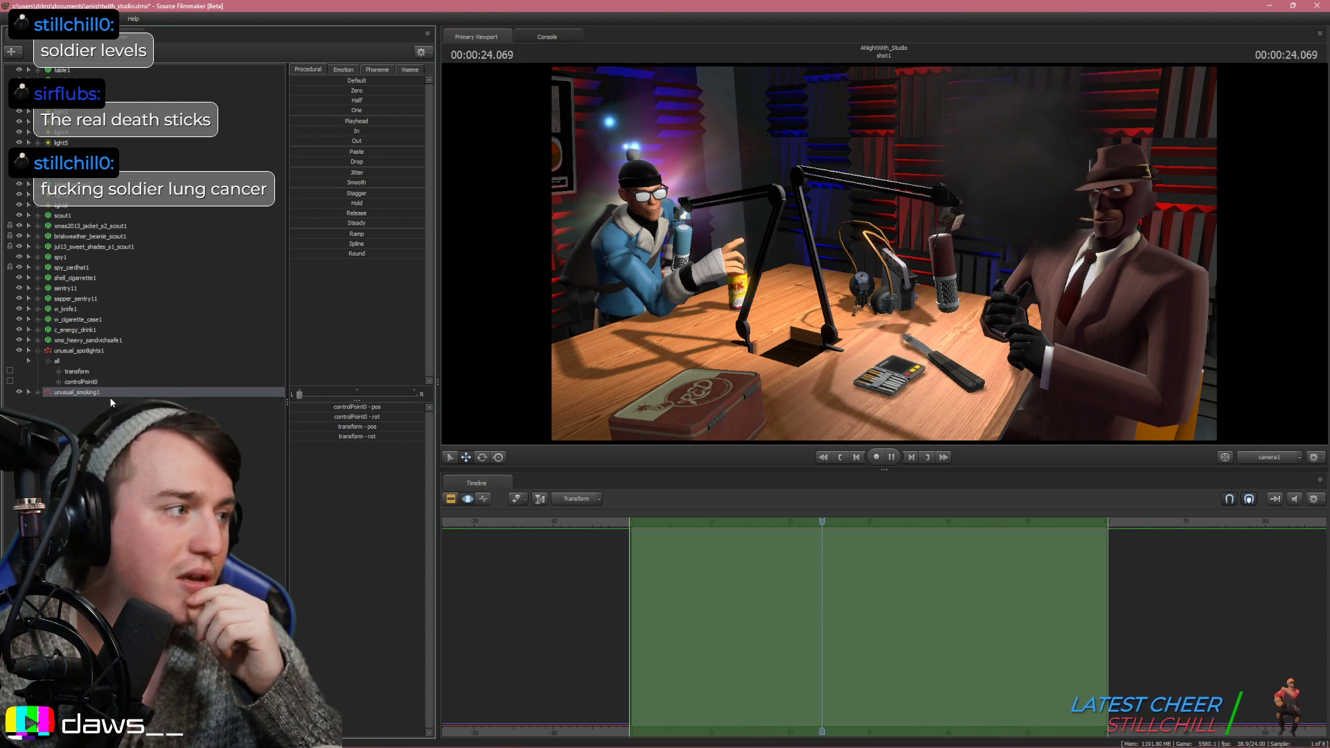
Delete the unusual_smoking1 animation set and glance at the particle names in the browser guide
{"action": "right_click", "coordinate": [82, 392]}
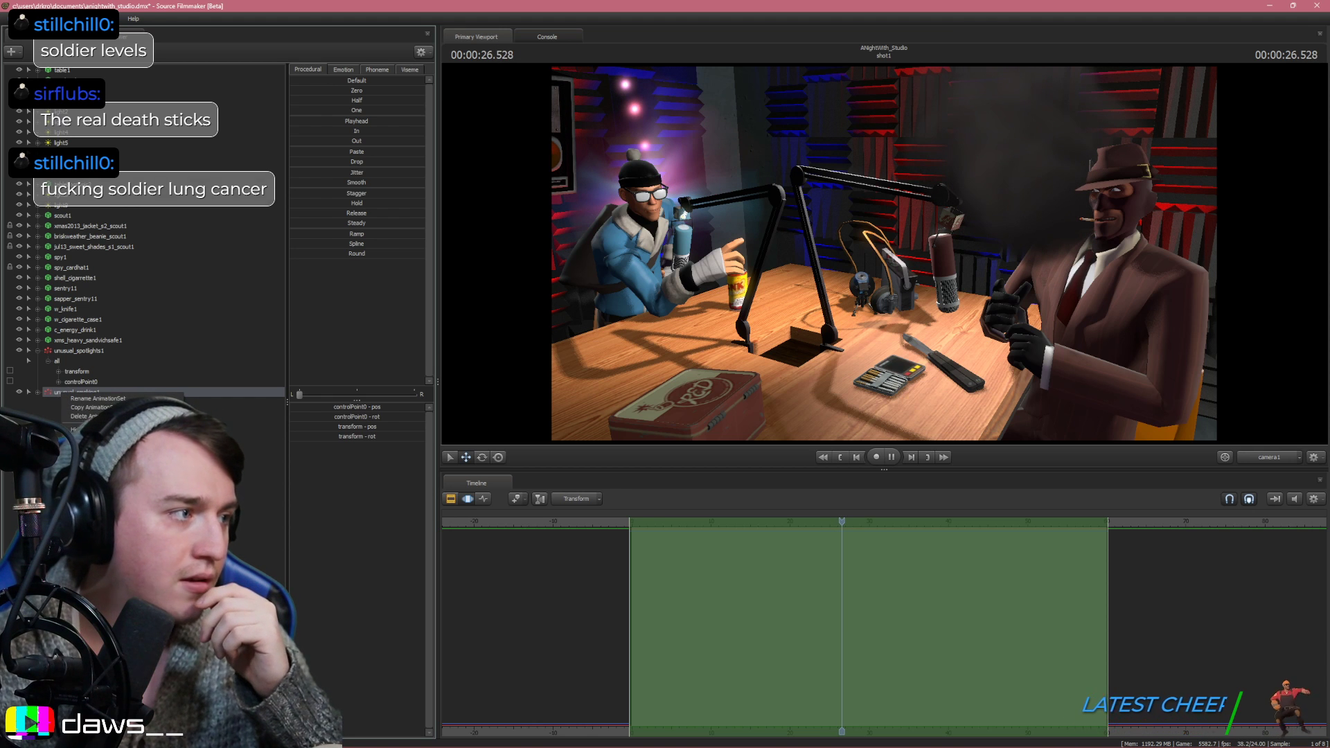
{"action": "left_click", "coordinate": [79, 416]}
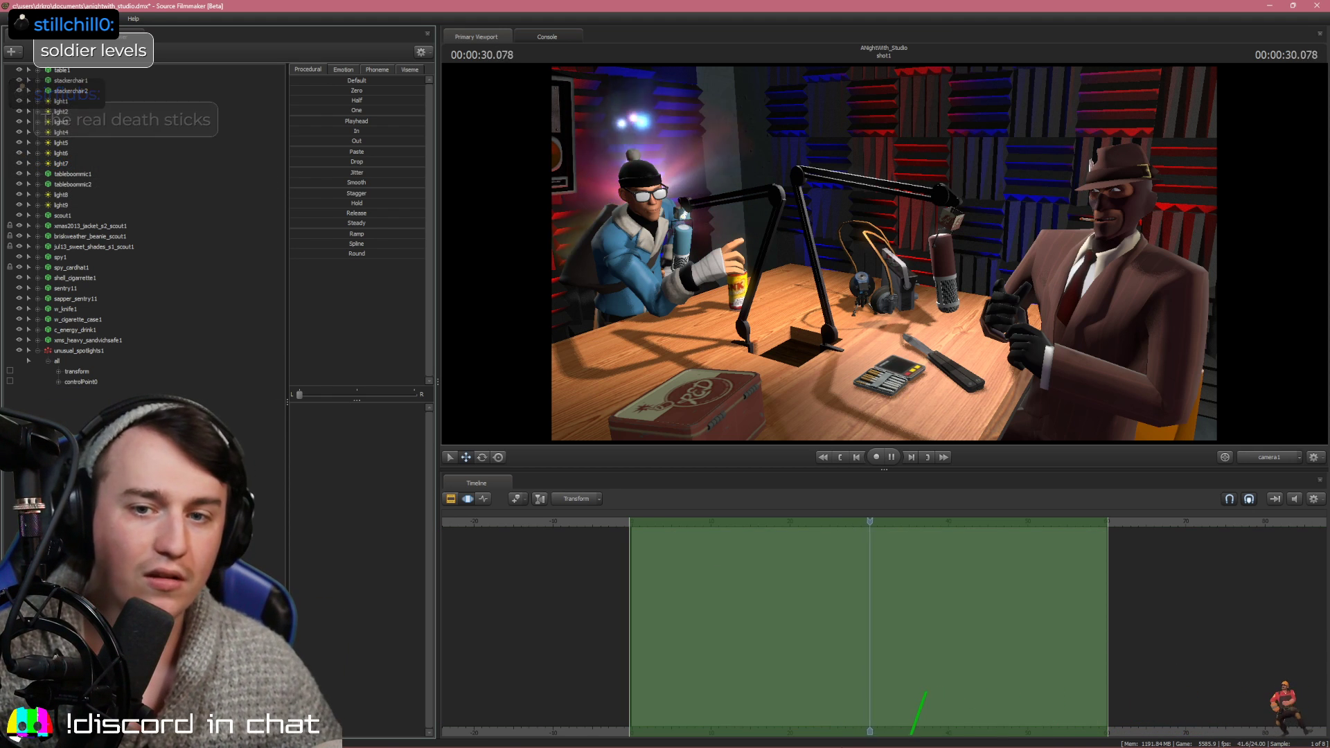
{"action": "key", "text": "alt+Tab"}
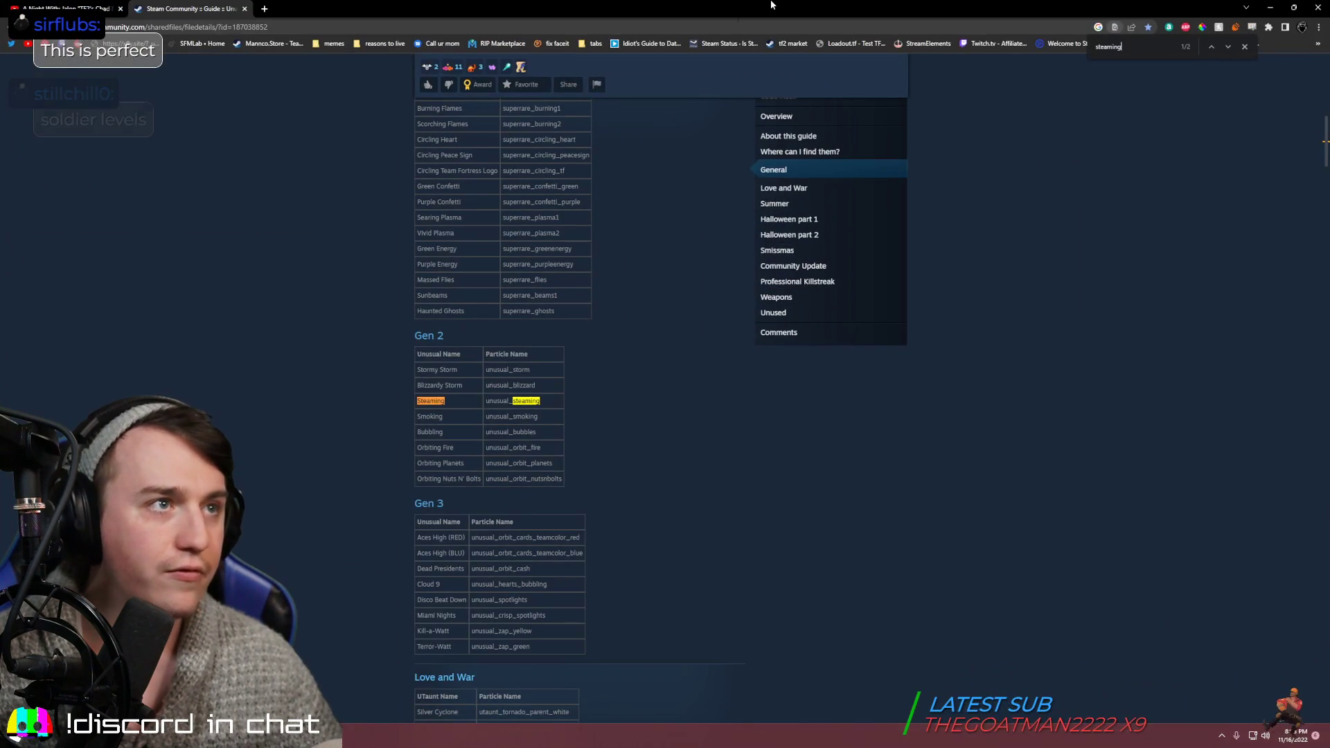
{"action": "key", "text": "alt+Tab"}
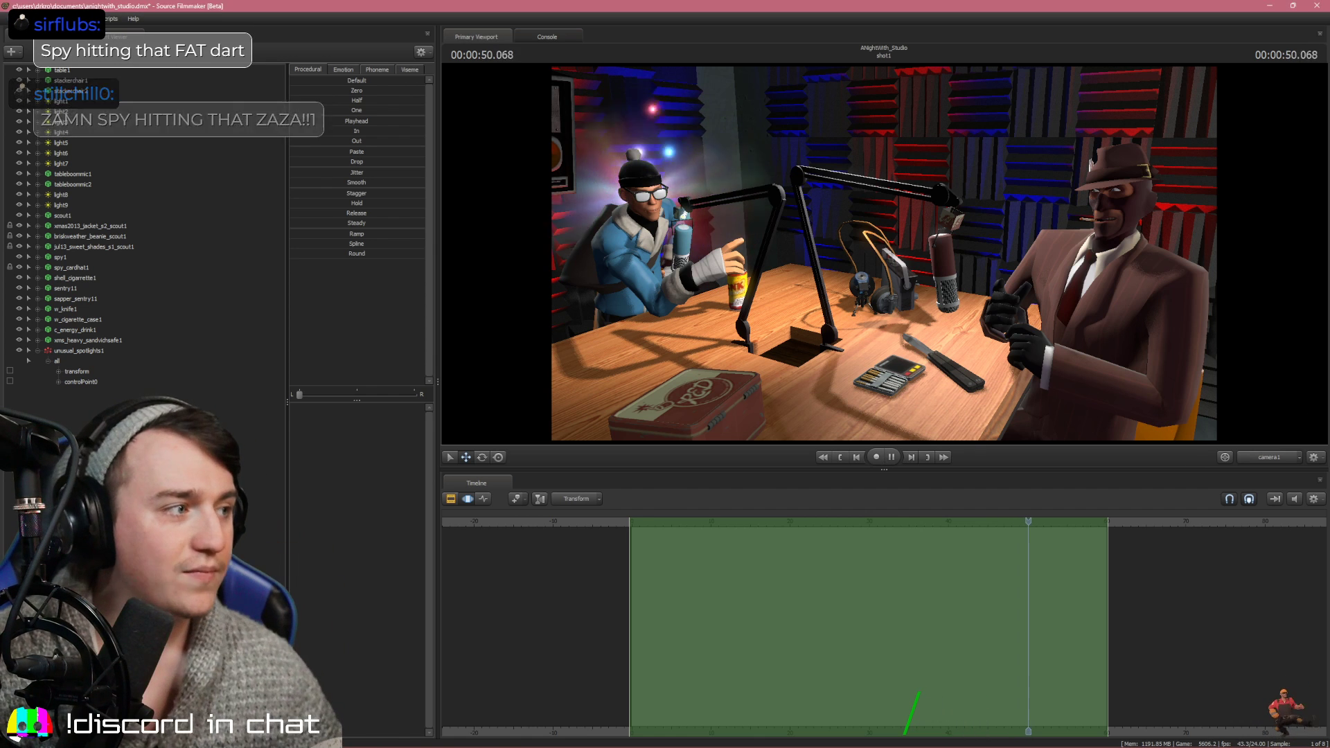
{"action": "right_click", "coordinate": [242, 463]}
{"action": "left_click", "coordinate": [250, 484]}
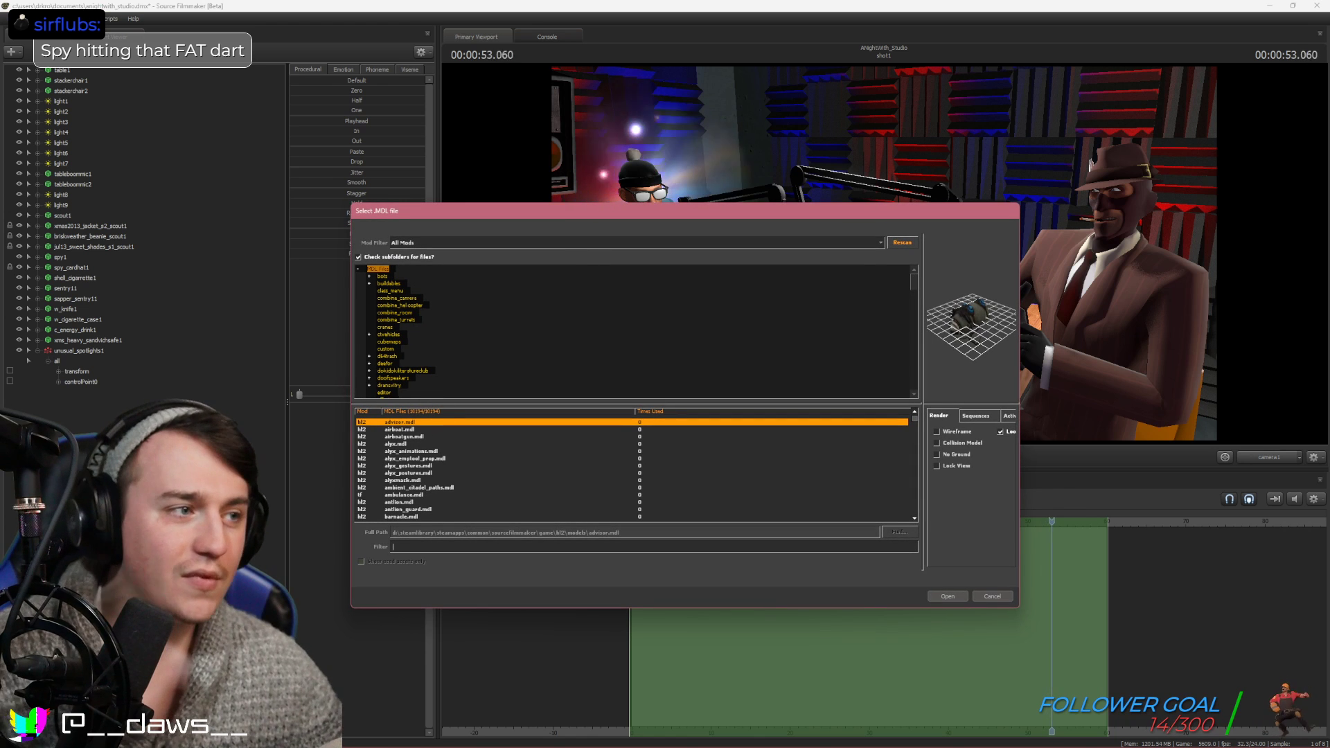
{"action": "left_click", "coordinate": [1002, 598]}
Start a new particle system and load cig_smoke.pcf as its definition file
{"action": "right_click", "coordinate": [165, 472]}
{"action": "left_click", "coordinate": [276, 502]}
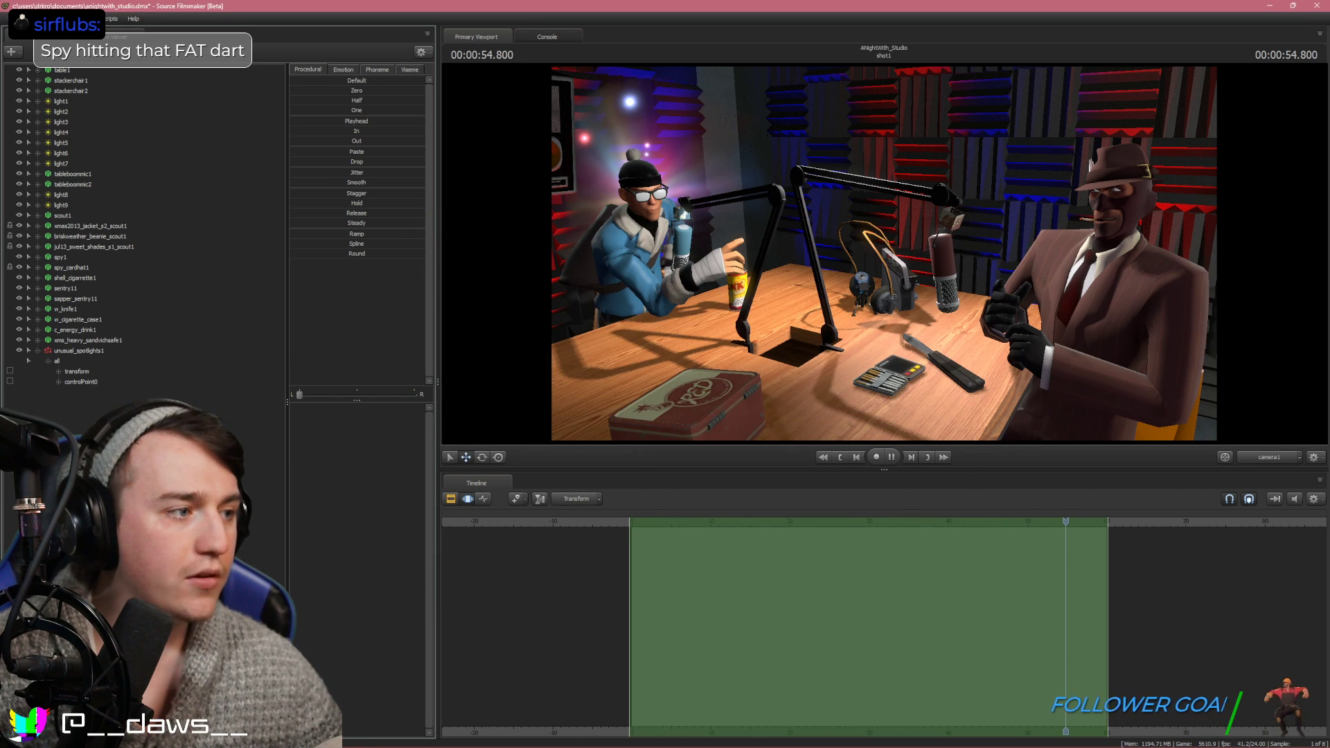
{"action": "left_click", "coordinate": [755, 340]}
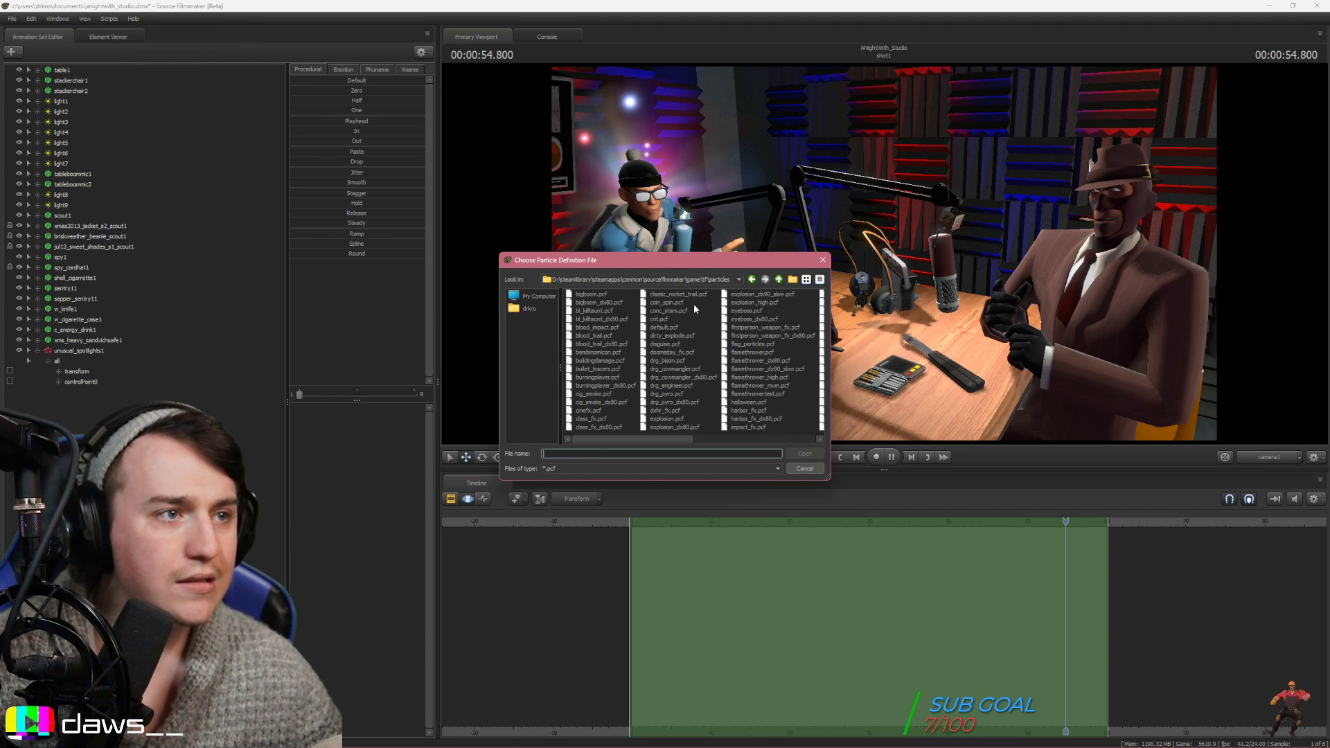
{"action": "left_click", "coordinate": [666, 436]}
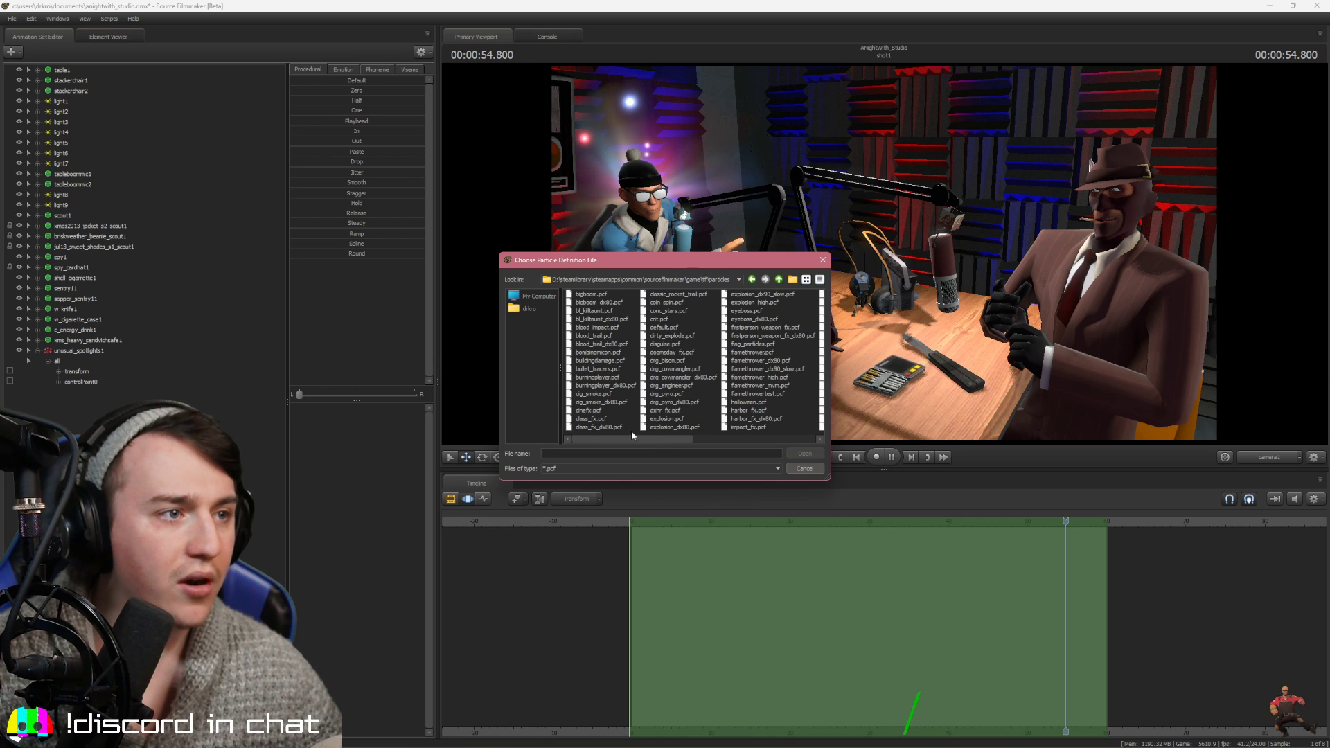
{"action": "left_click", "coordinate": [595, 395]}
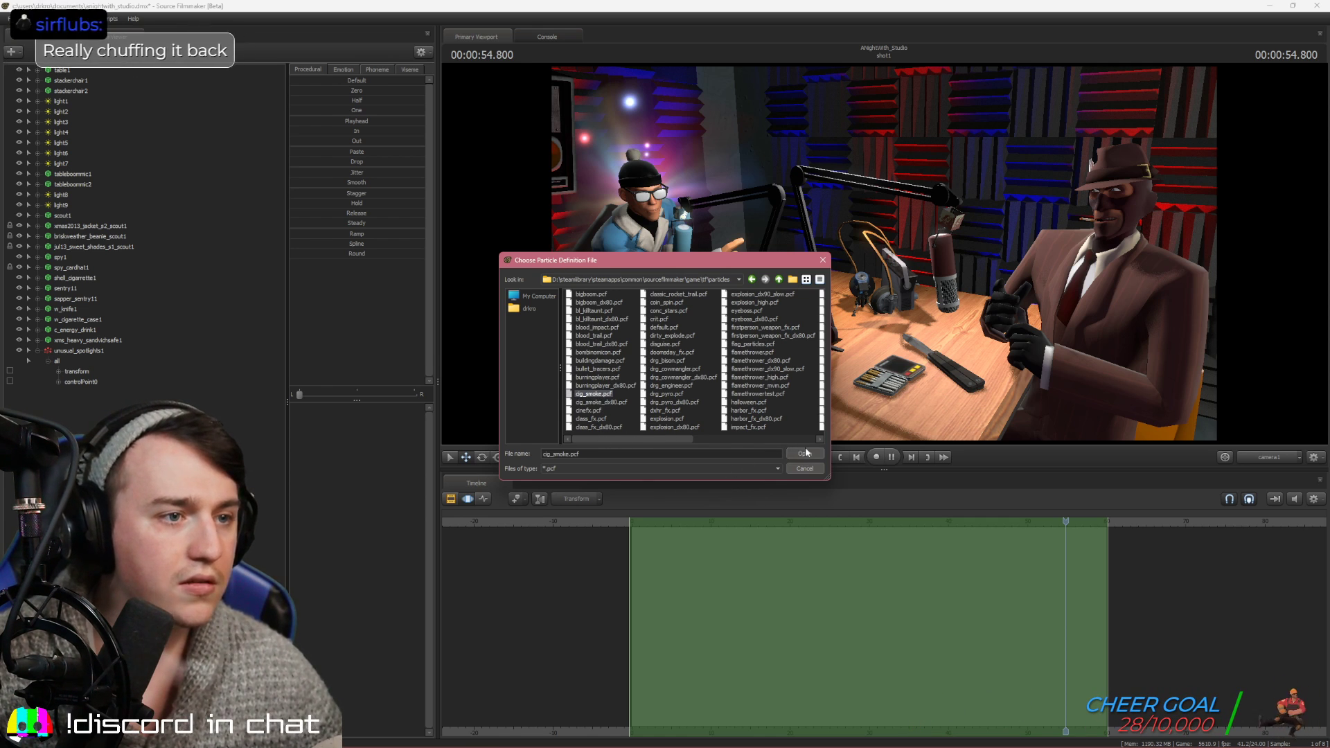
{"action": "key", "text": "Return"}
Create the particle system from the cig_smoke definition with start time 0, emission duration 999 and lifetime 999
{"action": "left_click_drag", "start_coordinate": [668, 368], "coordinate": [216, 372]}
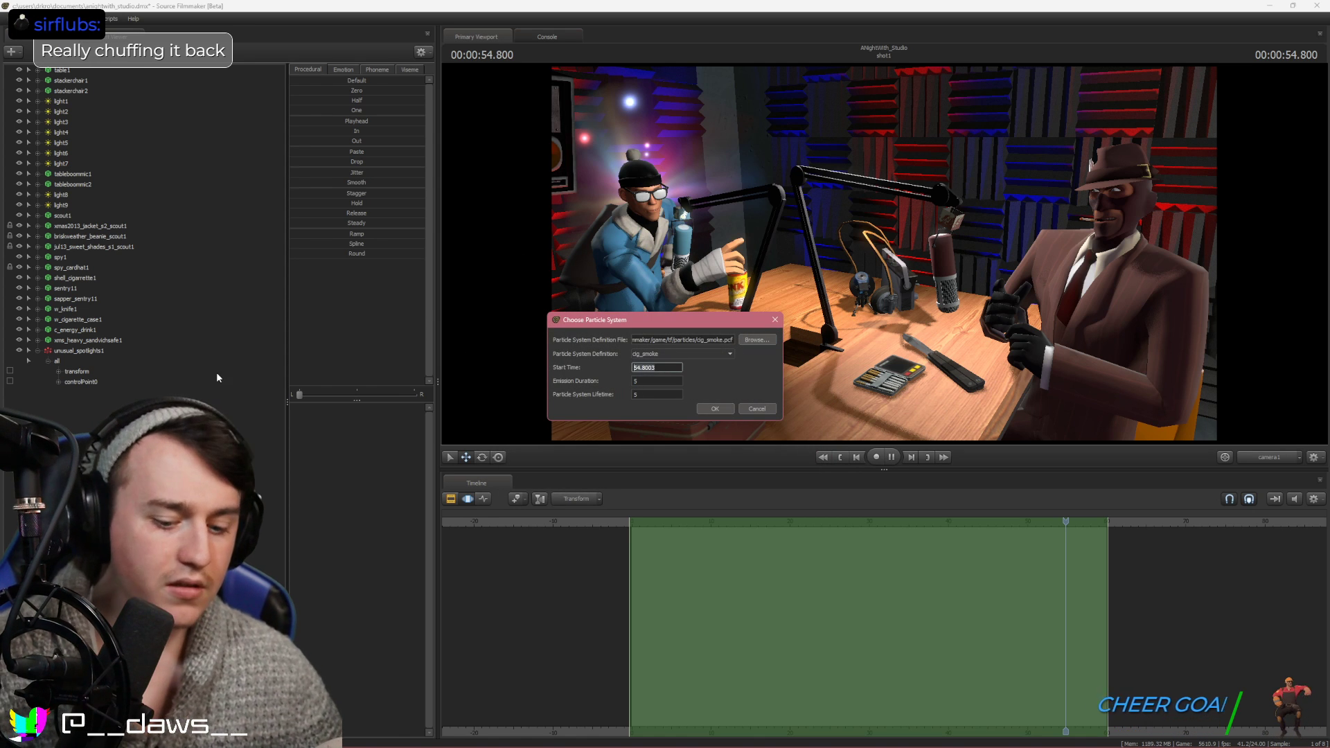
{"action": "type", "text": "0"}
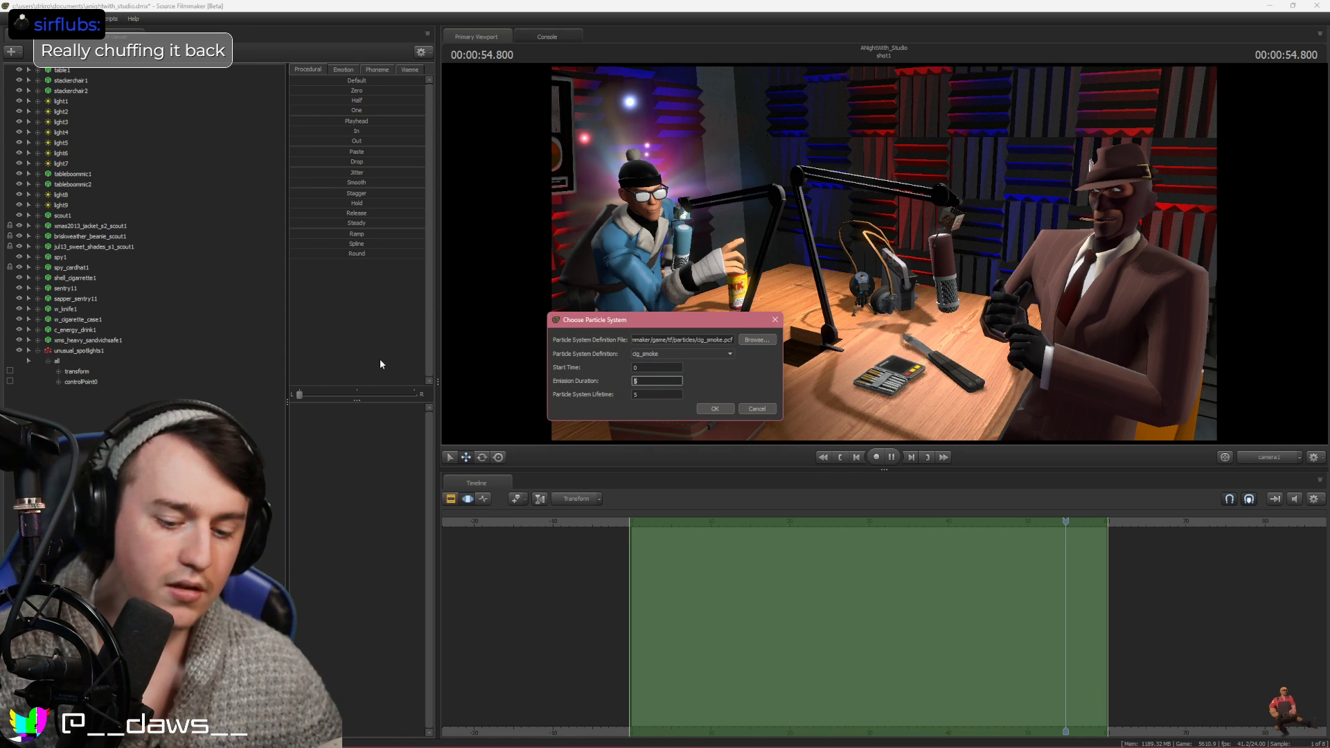
{"action": "type", "text": "999"}
{"action": "key", "text": "Tab"}
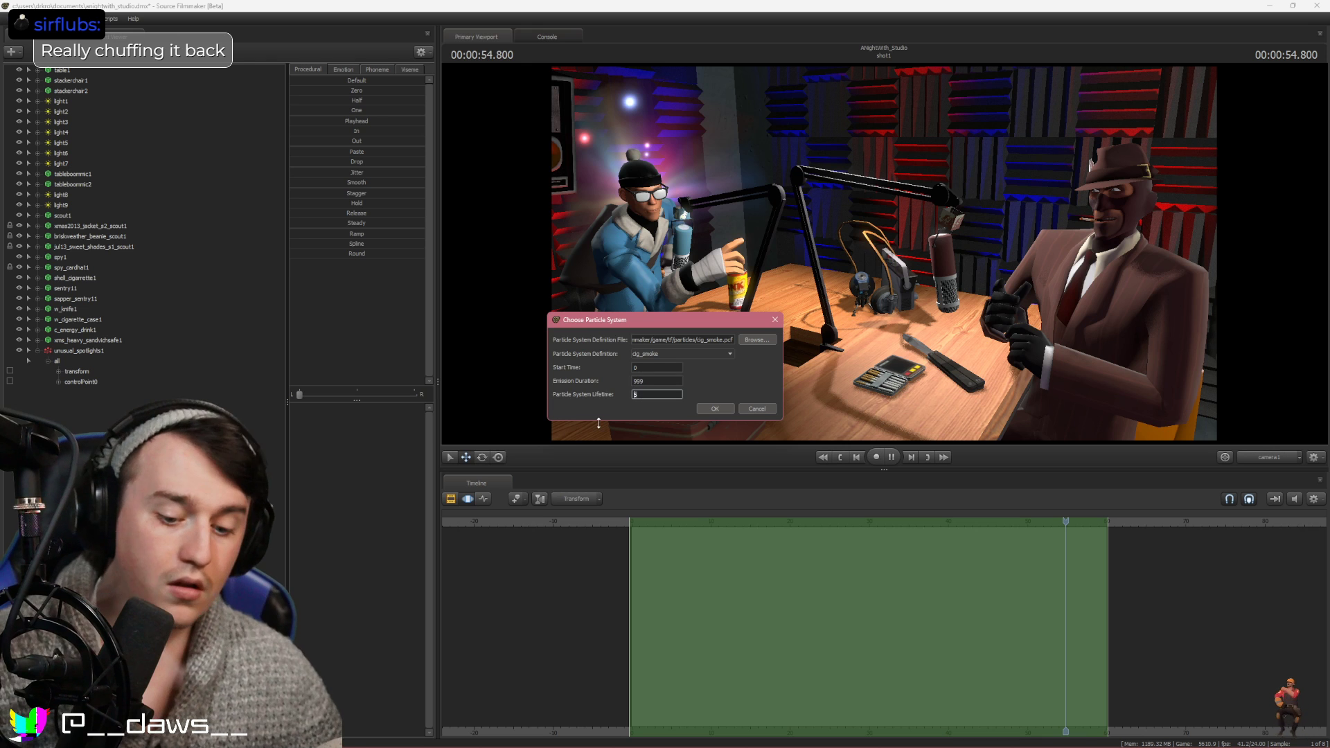
{"action": "type", "text": "999"}
{"action": "left_click", "coordinate": [714, 408]}
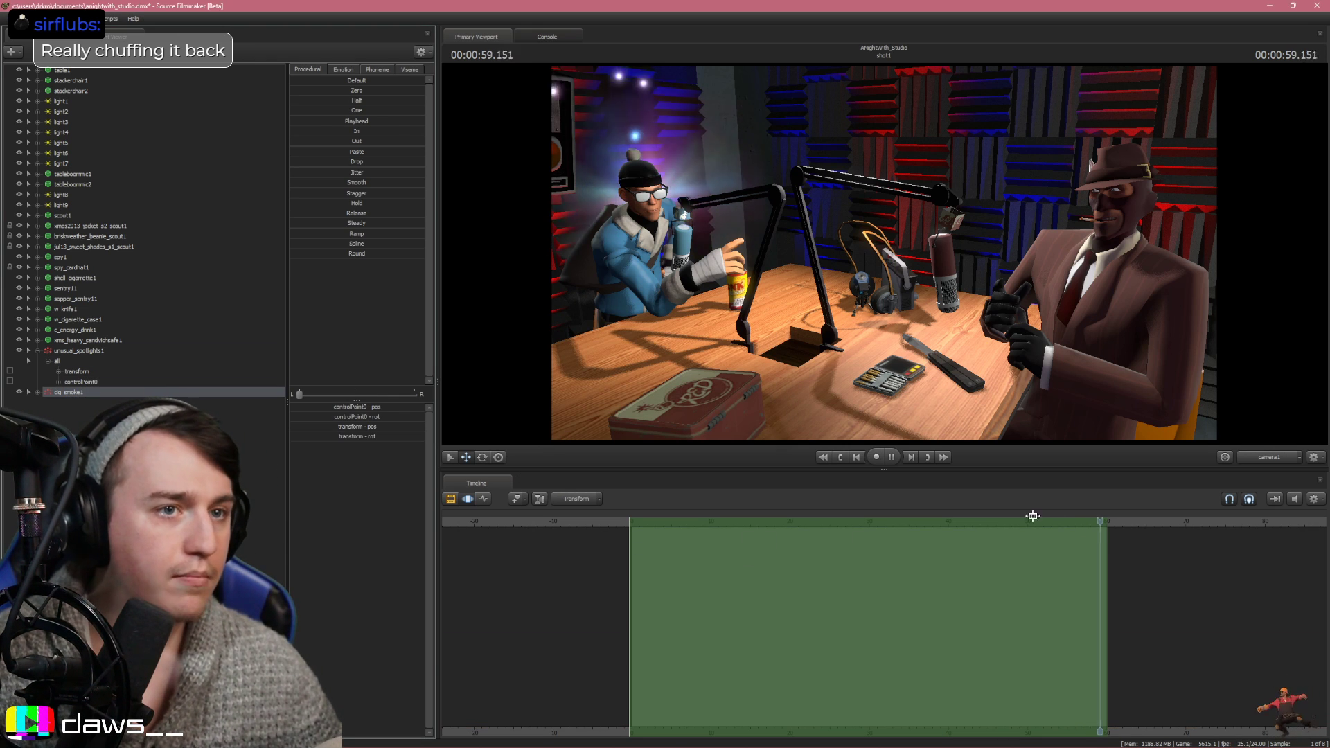
Move the cig_smoke1 effect next to the spy's face and check it from the Work Camera
{"action": "left_click_drag", "start_coordinate": [1111, 522], "coordinate": [676, 521]}
{"action": "left_click_drag", "start_coordinate": [900, 248], "coordinate": [1058, 213]}
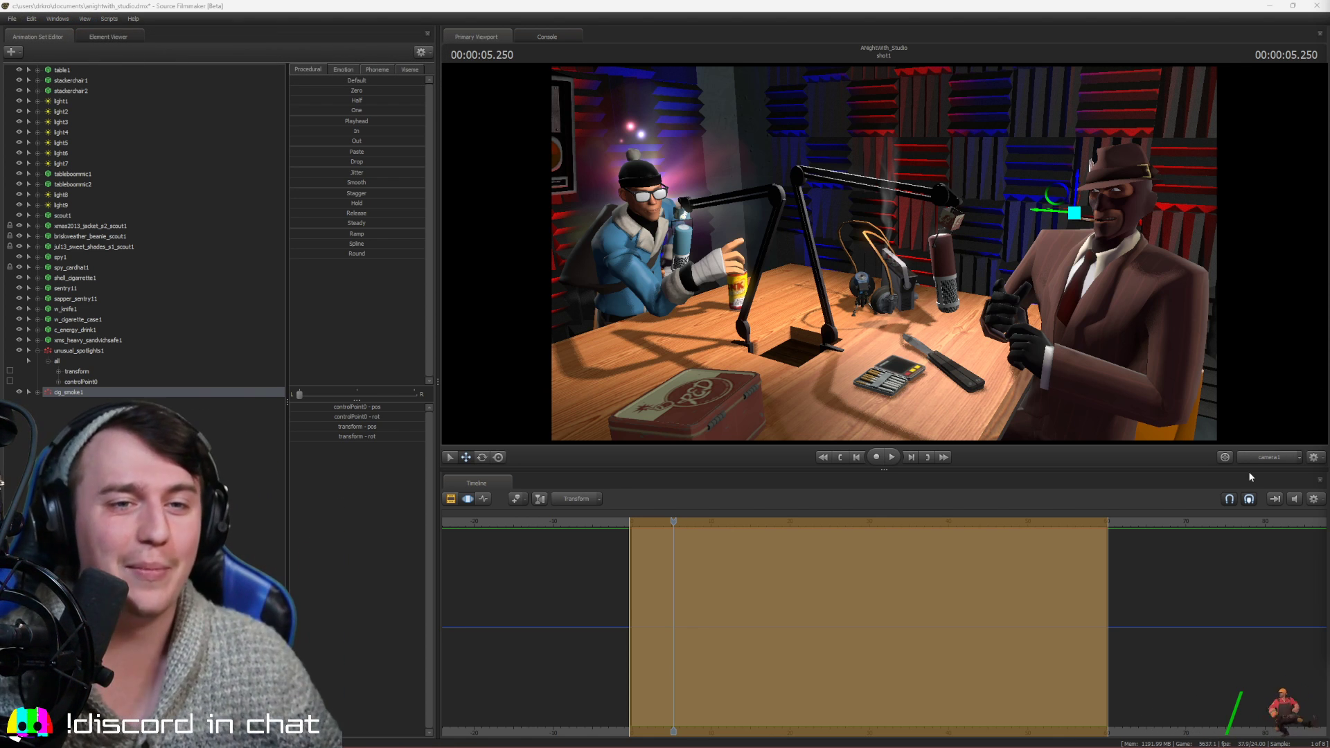
{"action": "left_click", "coordinate": [1262, 460]}
{"action": "left_click_drag", "start_coordinate": [1107, 402], "coordinate": [1112, 436]}
{"action": "key", "text": "w"}
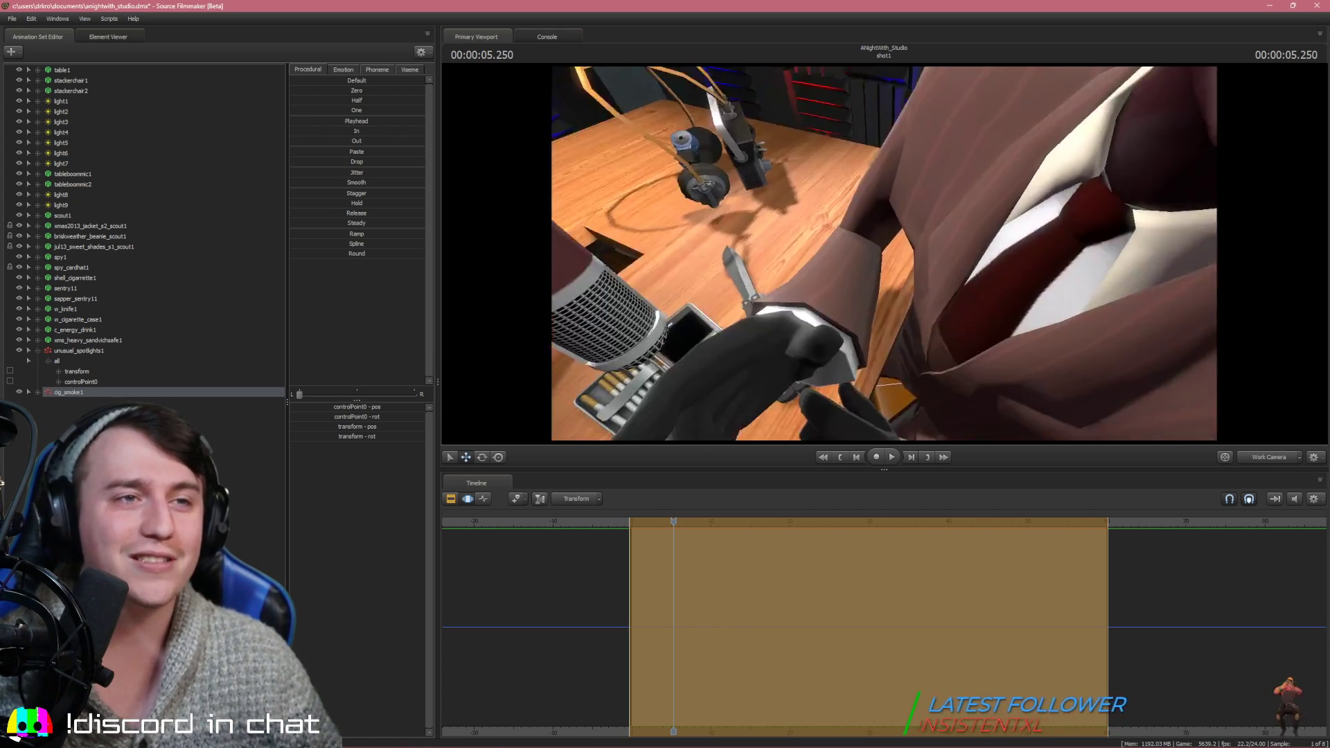
{"action": "key", "text": "space"}
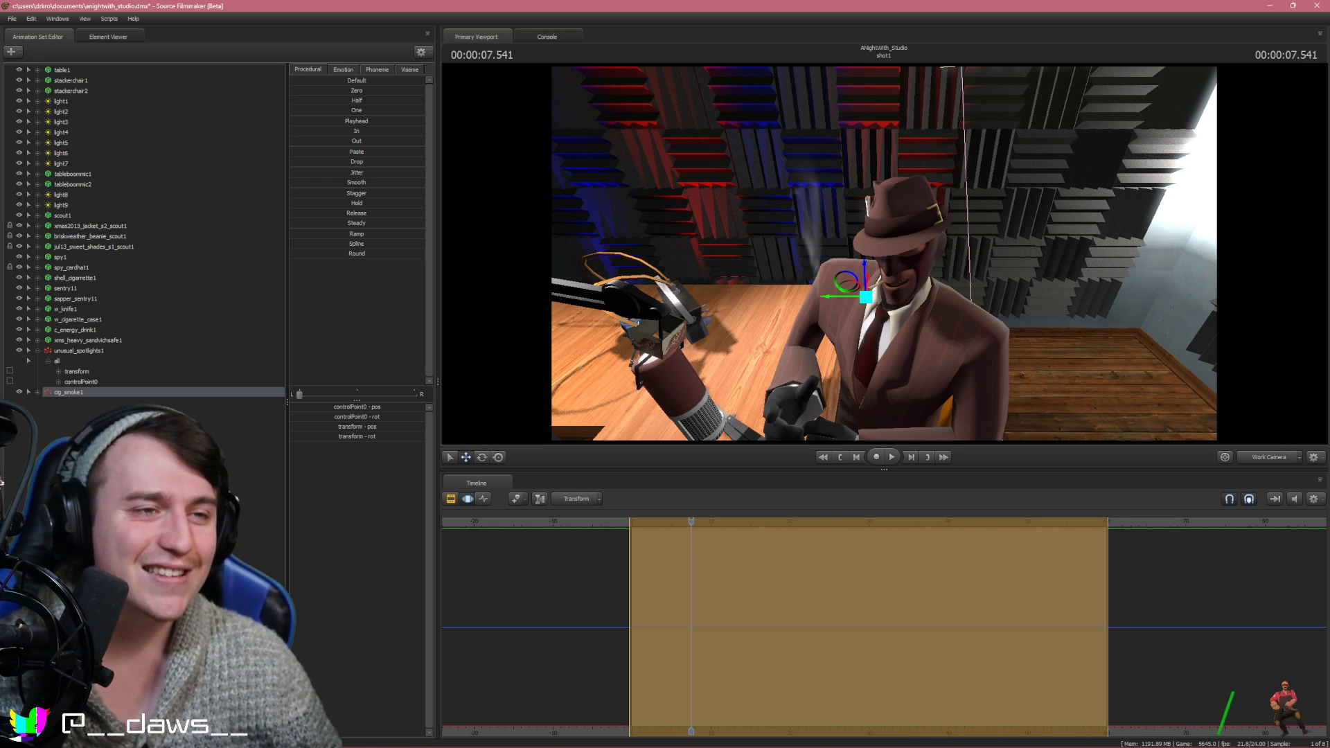
Play the shot in the Work Camera to examine the smoke around the spy's face and cigarette
{"action": "mouse_move", "coordinate": [901, 267]}
{"action": "left_mouse_down"}
{"action": "mouse_move", "coordinate": [886, 267]}
{"action": "mouse_move", "coordinate": [901, 267]}
{"action": "left_mouse_up"}
{"action": "key", "text": "d"}
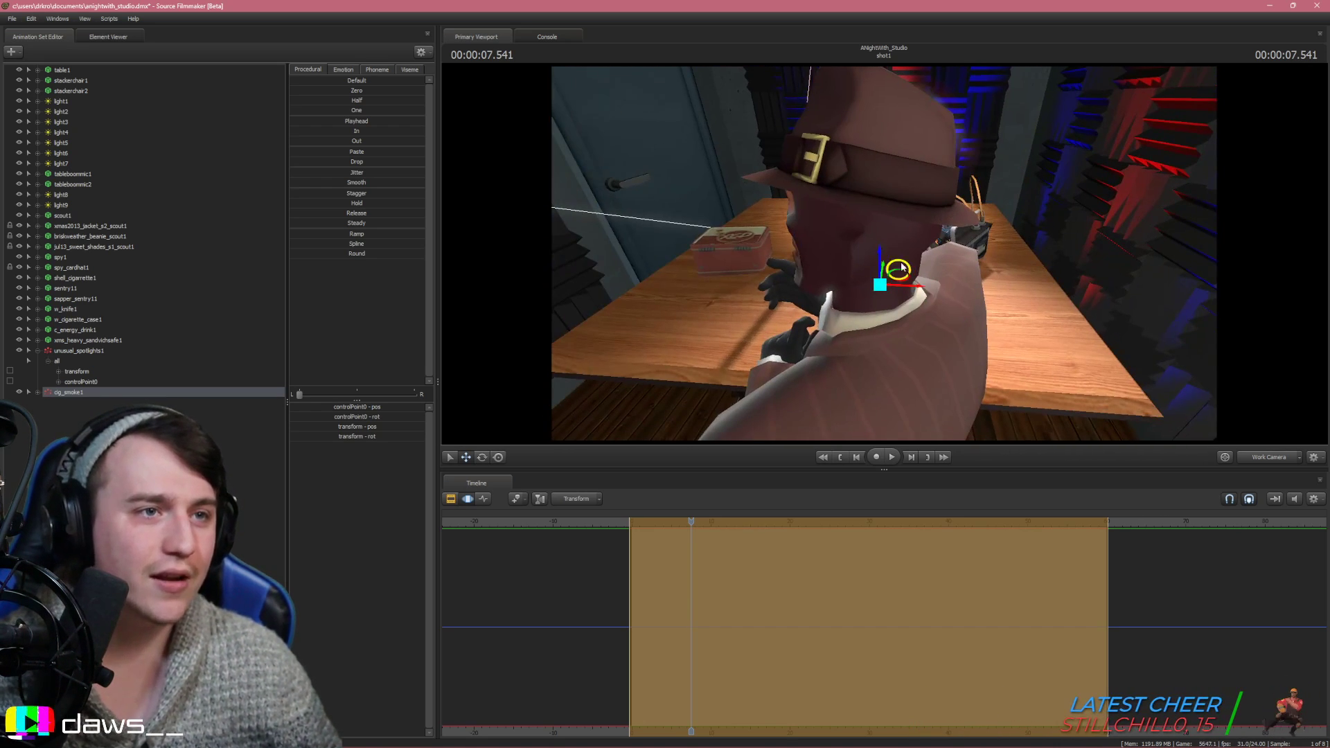
{"action": "key", "text": "space"}
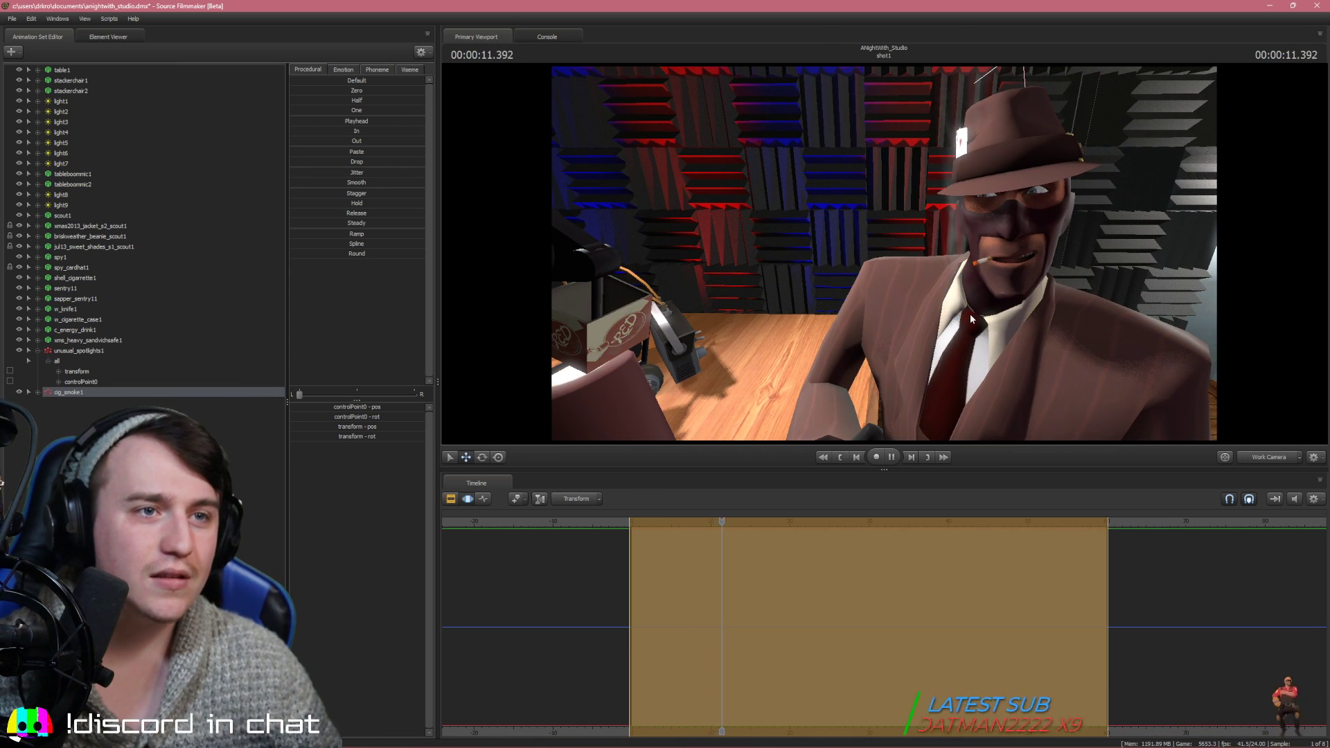
{"action": "key", "text": "space"}
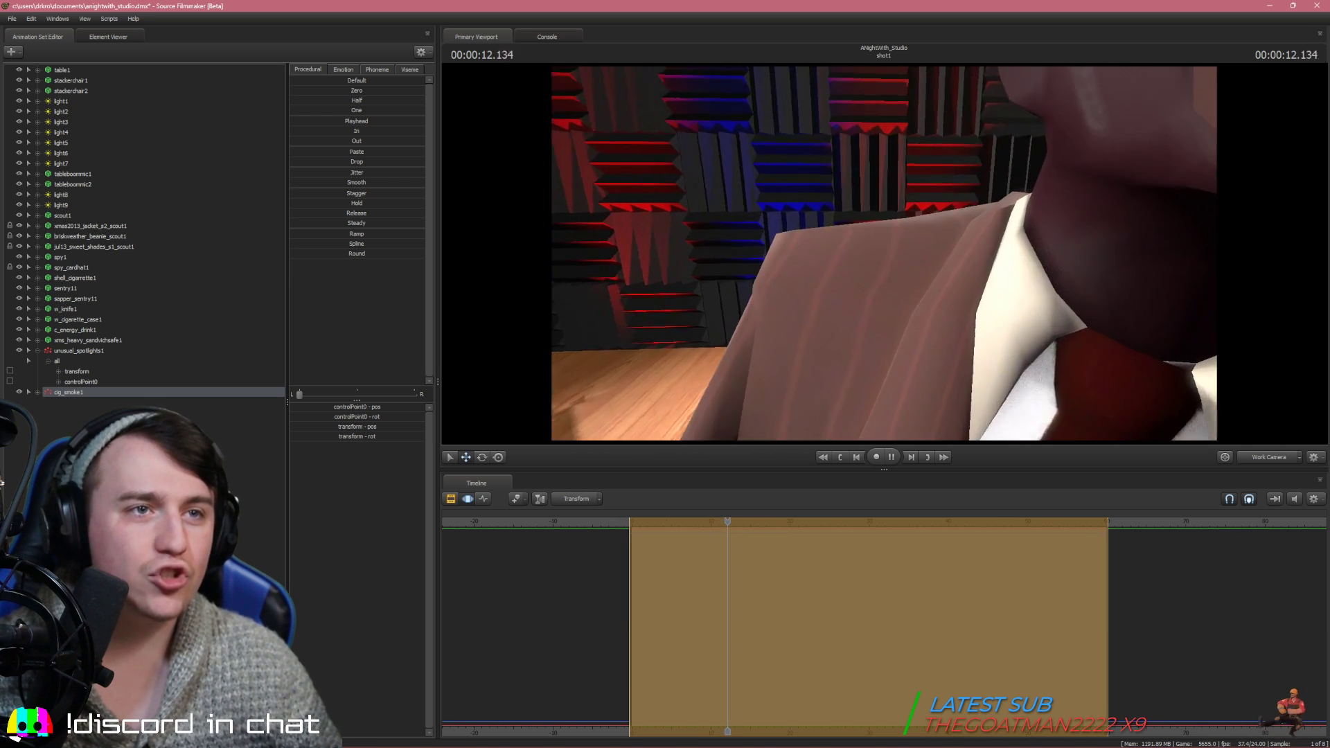
{"action": "left_click_drag", "start_coordinate": [929, 246], "coordinate": [938, 220]}
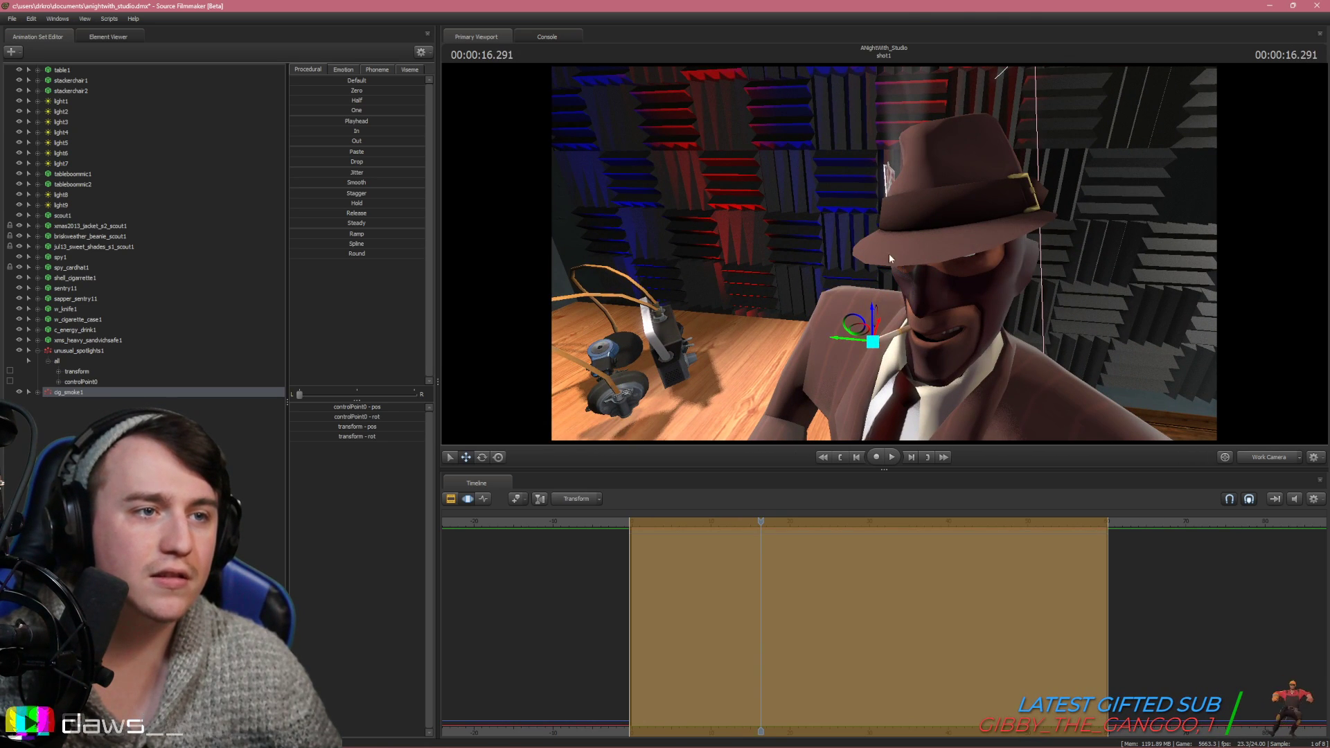
Shift the cig_smoke1 effect onto the tip of the spy's cigarette and check its alignment from both sides during playback
{"action": "key", "text": "space"}
{"action": "key", "text": "space"}
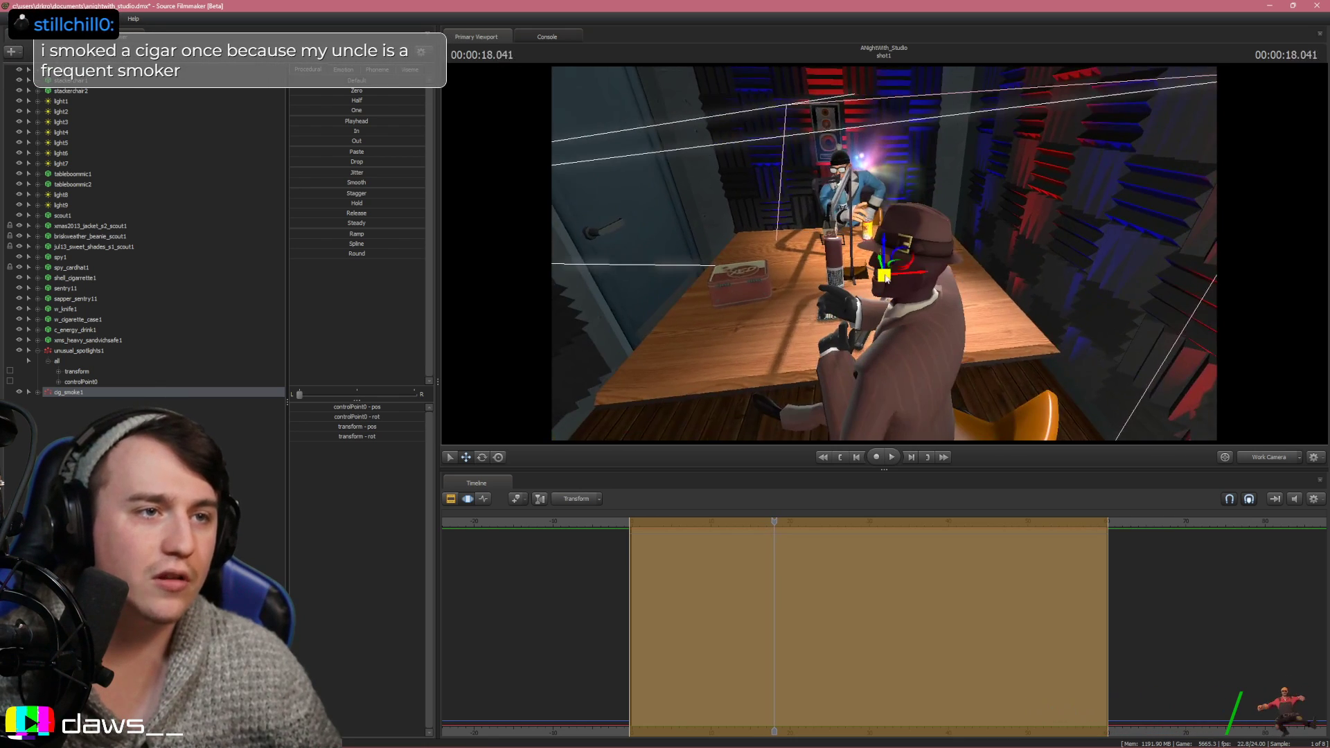
{"action": "key", "text": "space"}
{"action": "key", "text": "space"}
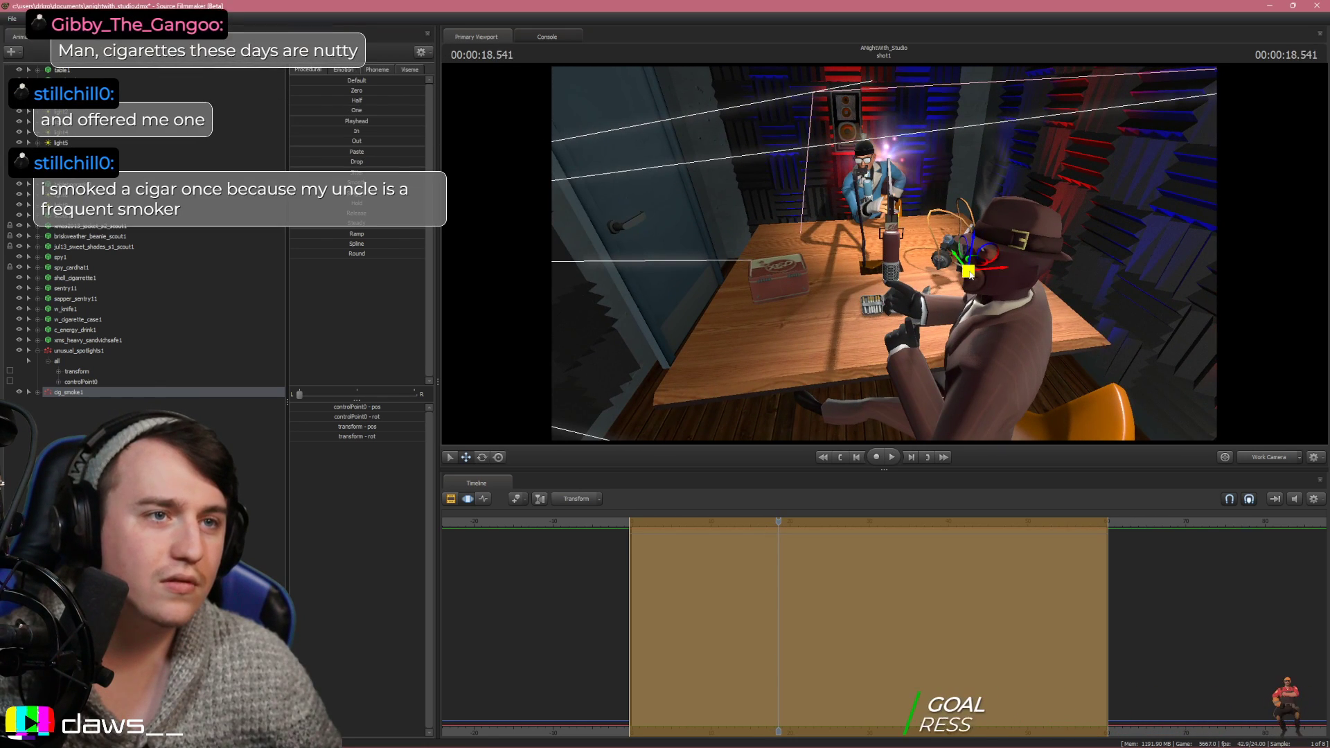
{"action": "left_click_drag", "start_coordinate": [969, 271], "coordinate": [960, 265]}
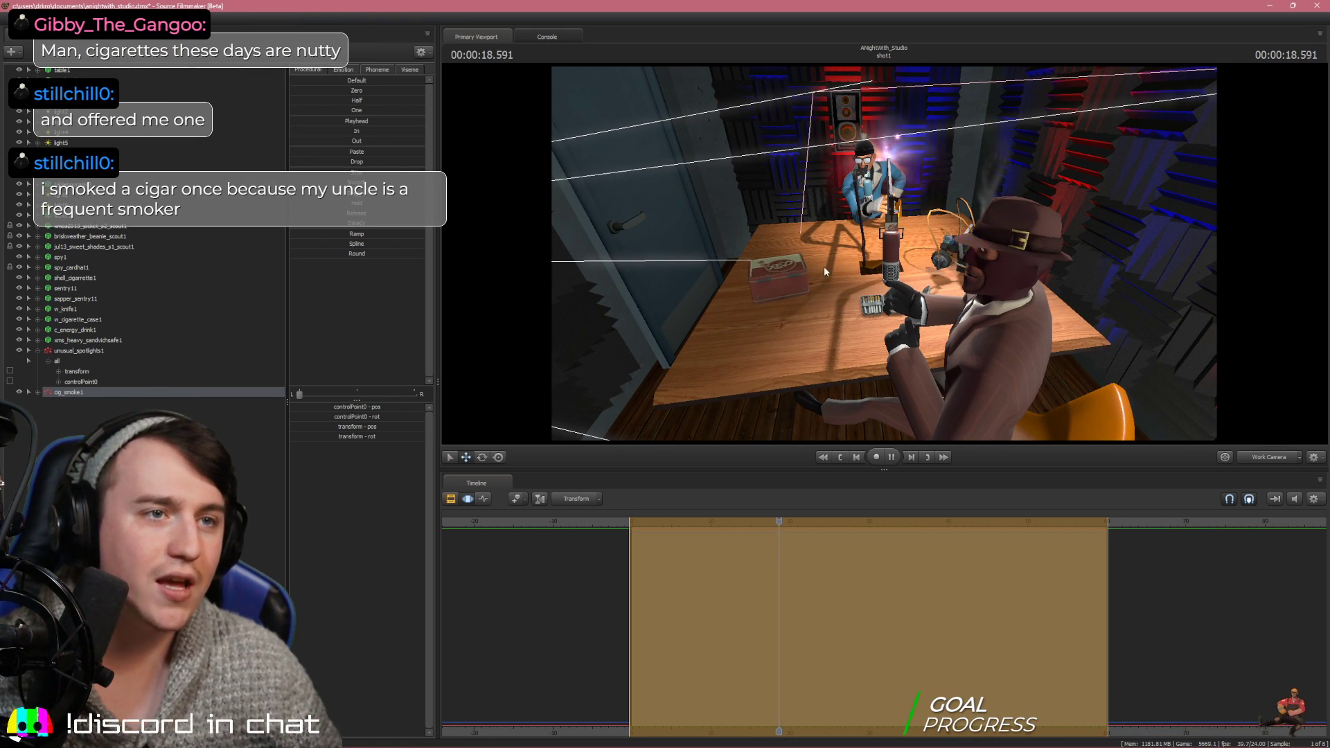
{"action": "key", "text": "space"}
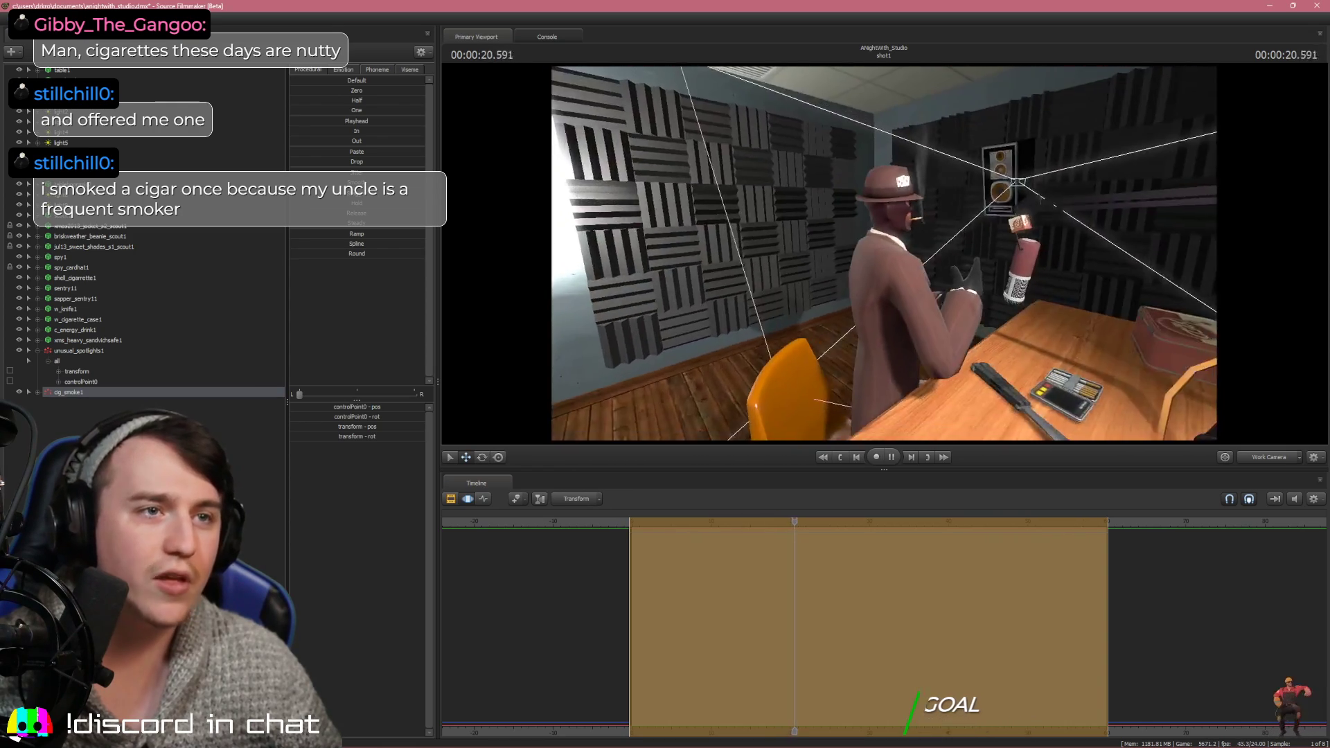
{"action": "key", "text": "space"}
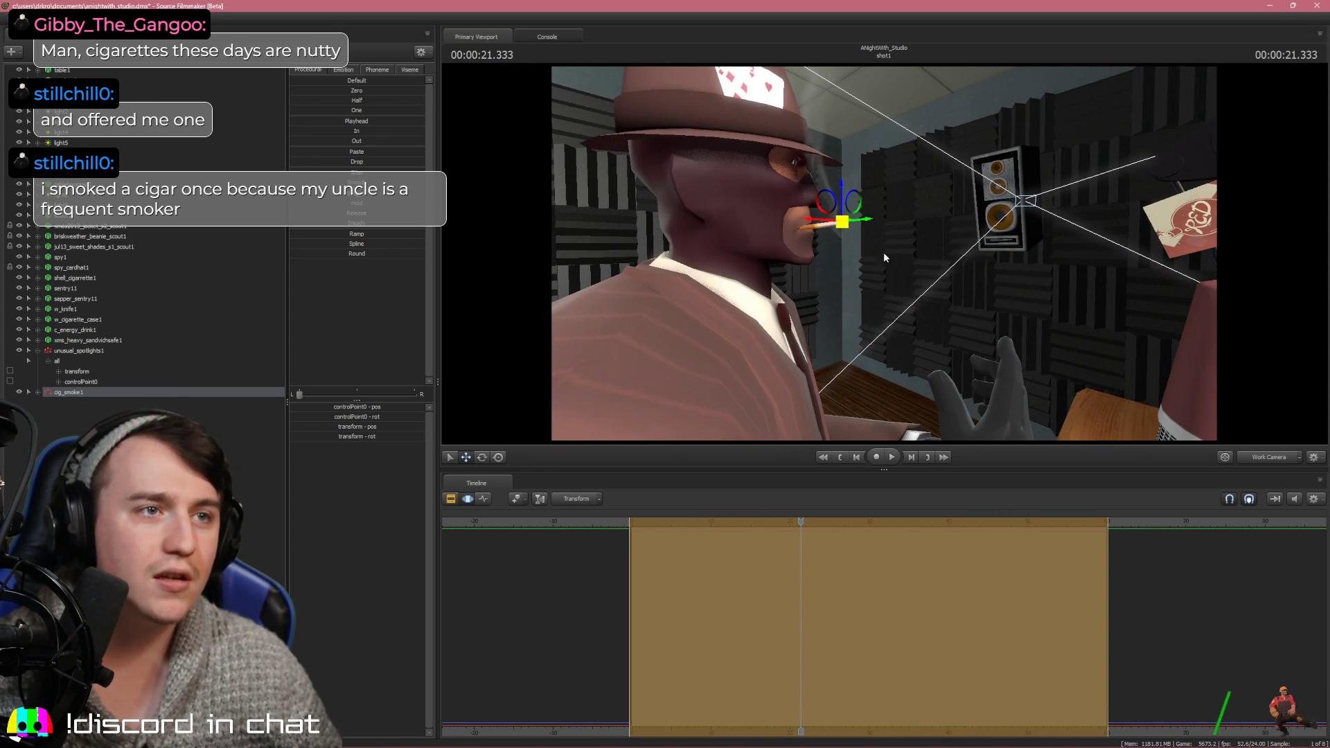
{"action": "key", "text": "space"}
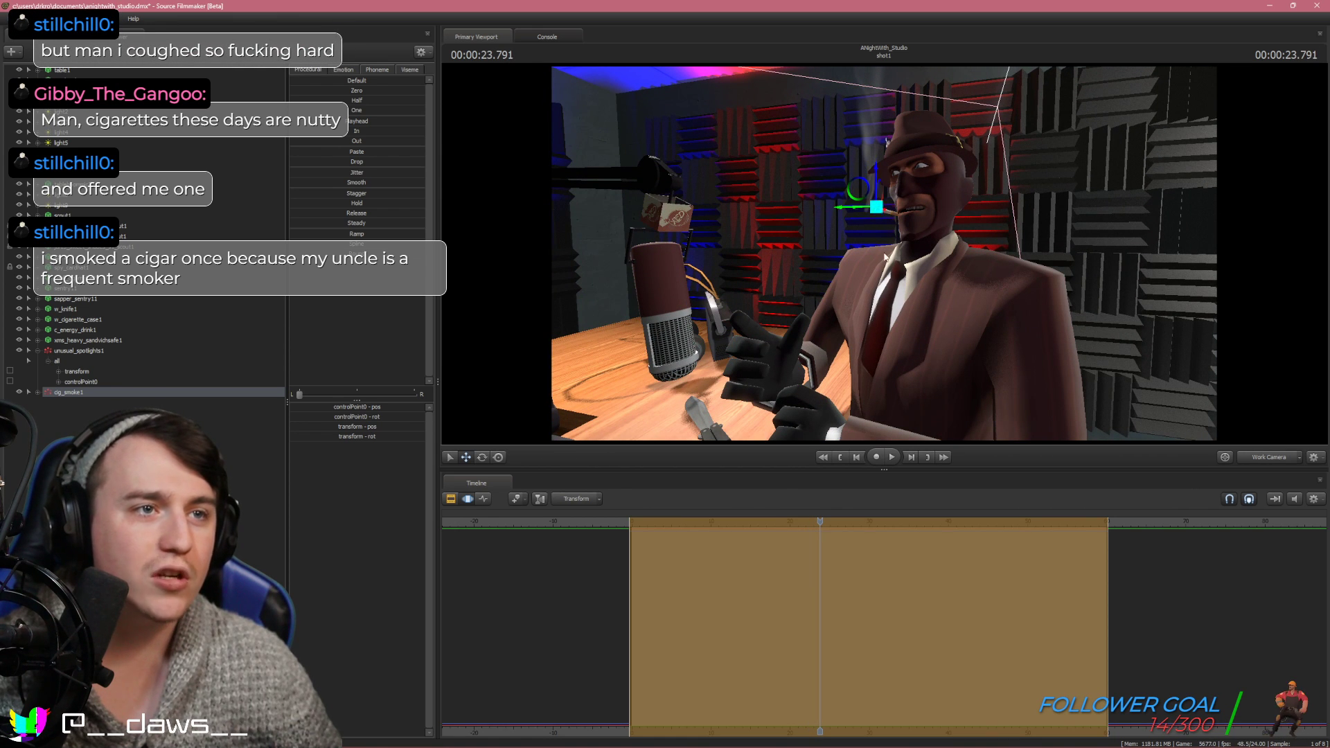
{"action": "key", "text": "space"}
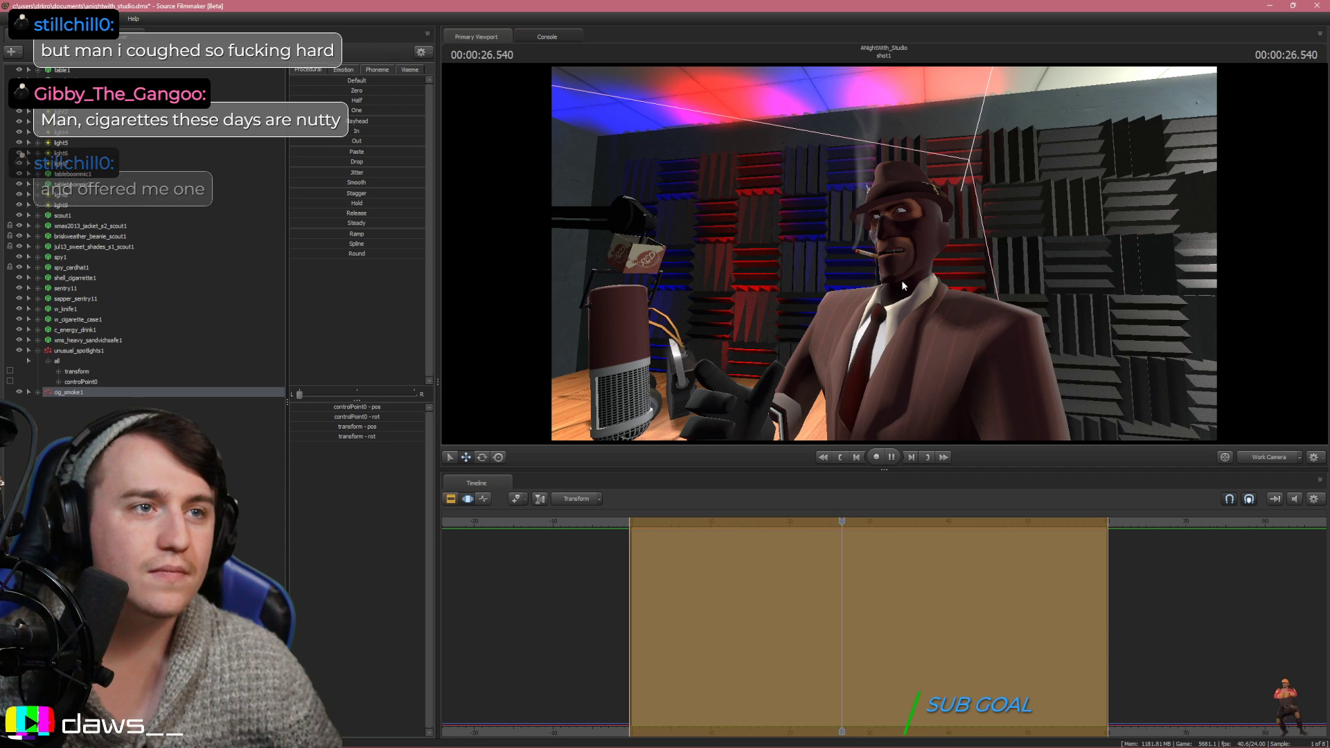
Preview the spotlight and smoke effects through camera1, replaying the shot from near its start
{"action": "left_click", "coordinate": [1276, 459]}
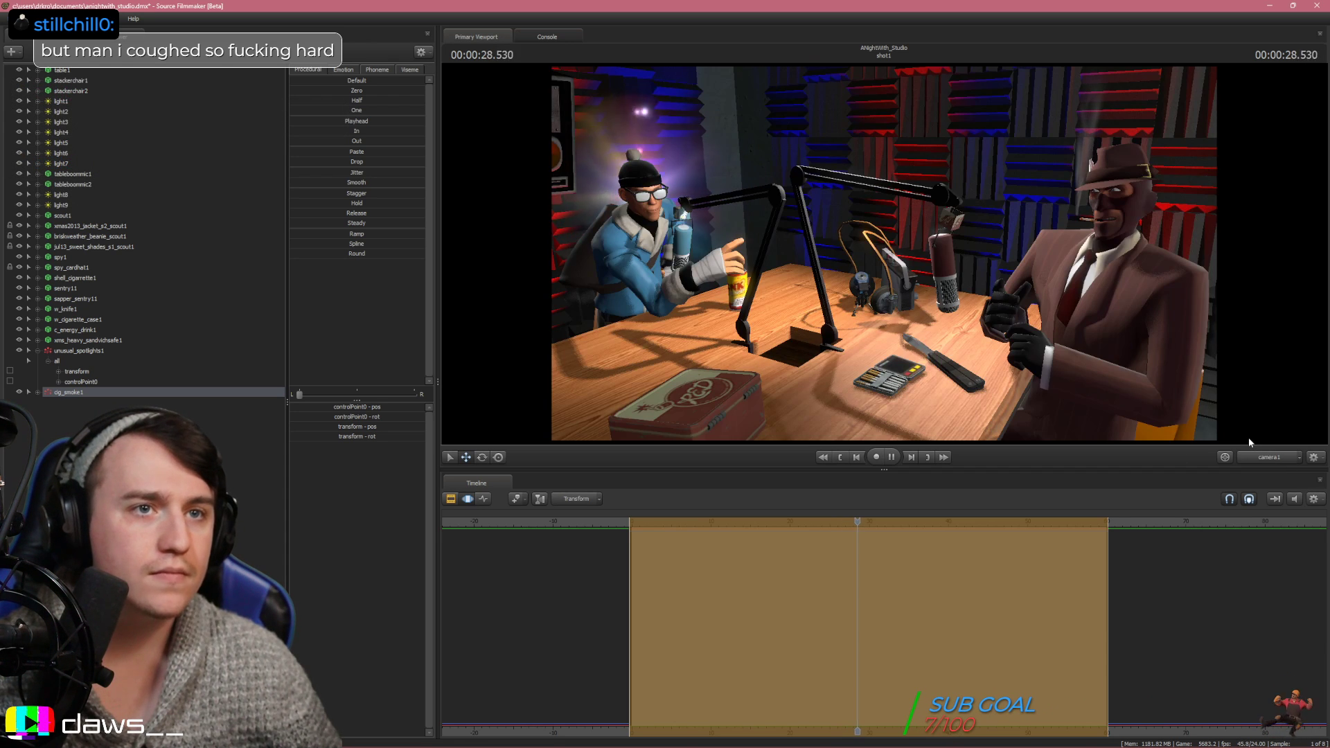
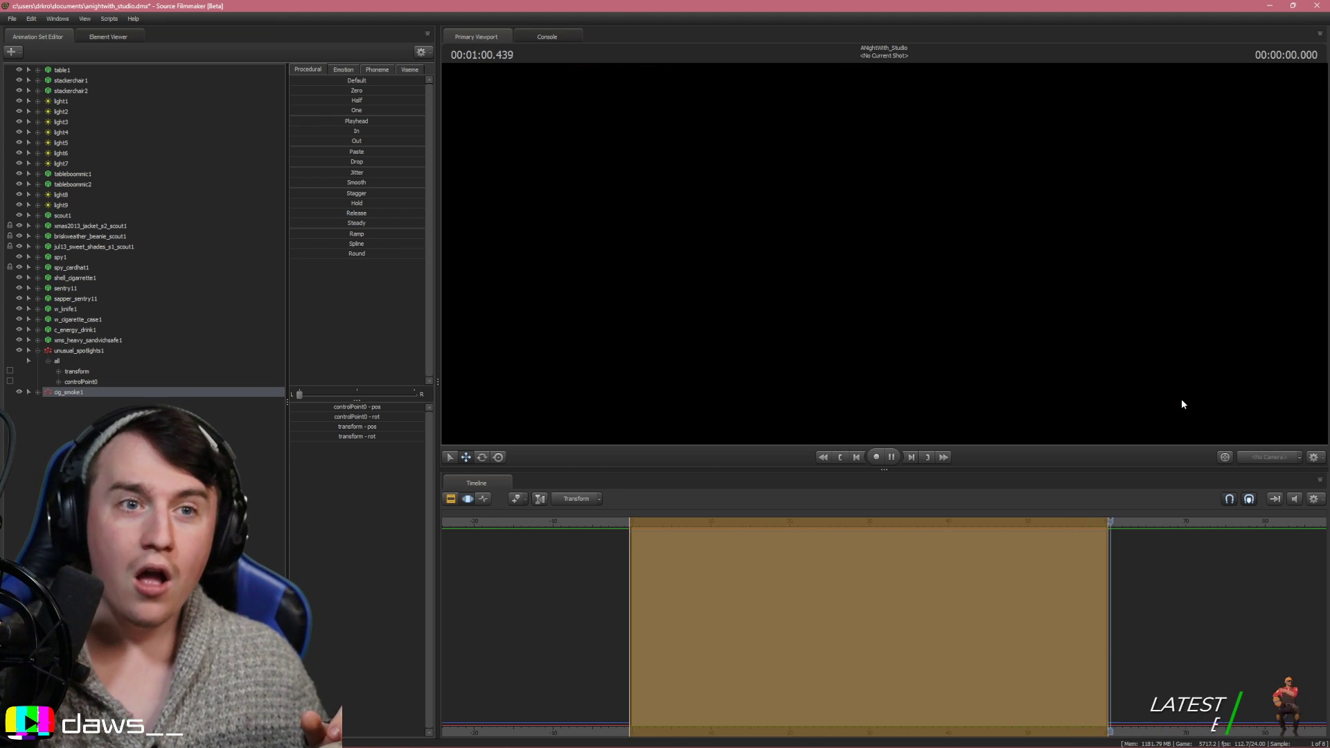
{"action": "left_click_drag", "start_coordinate": [599, 521], "coordinate": [653, 520]}
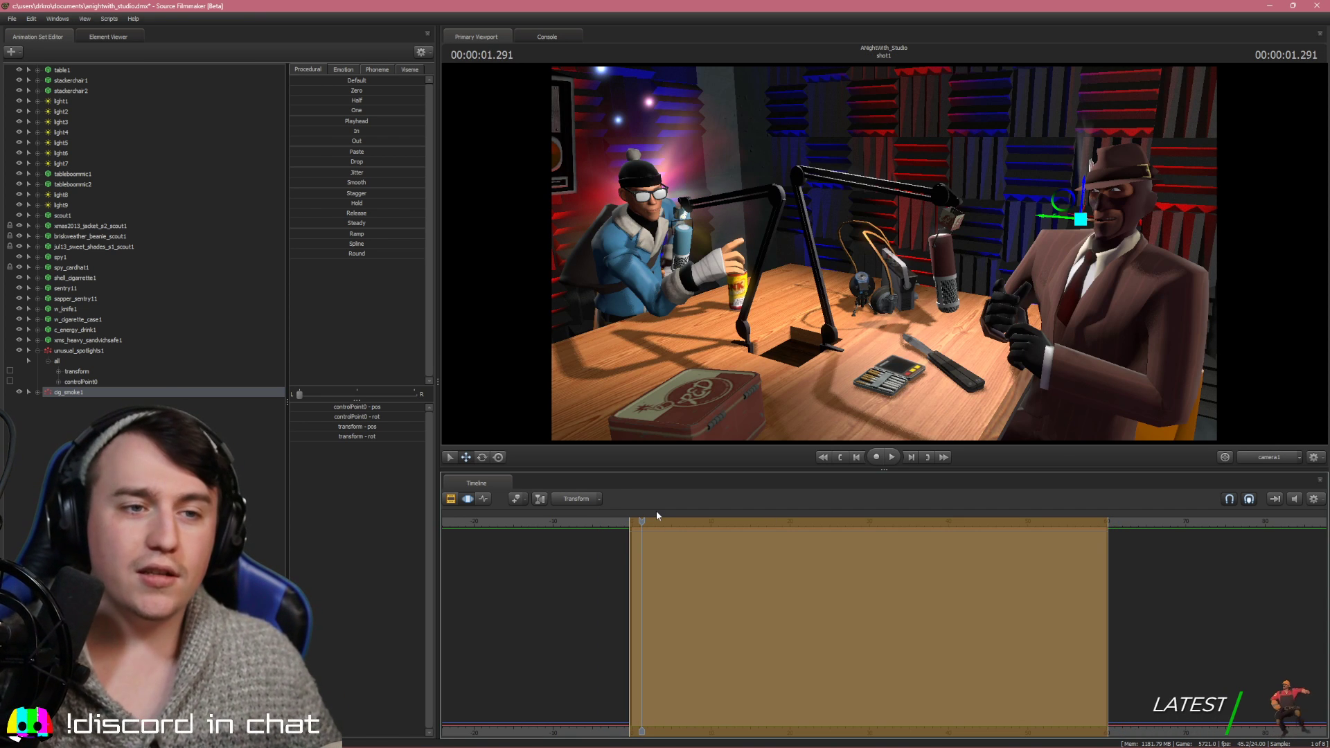
{"action": "key", "text": "space"}
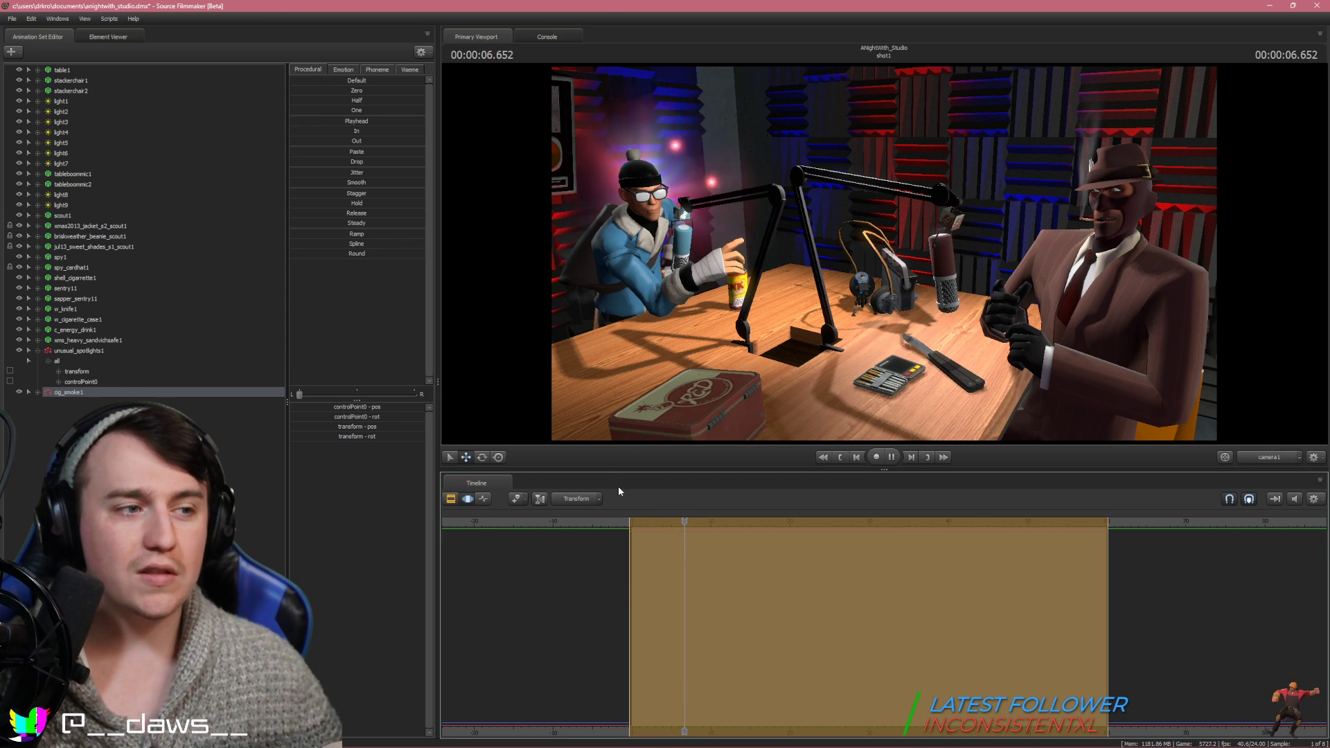
{"action": "left_click_drag", "start_coordinate": [631, 521], "coordinate": [651, 520]}
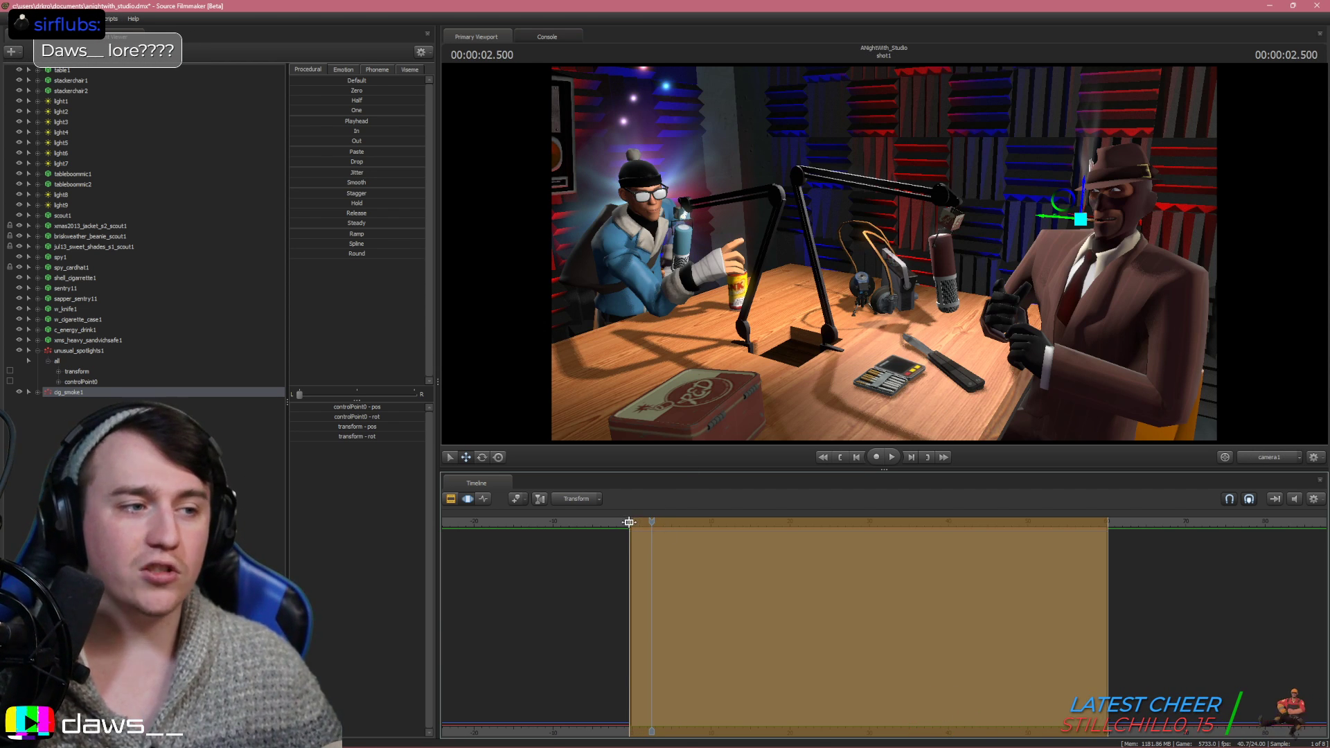
{"action": "left_click_drag", "start_coordinate": [629, 521], "coordinate": [618, 523]}
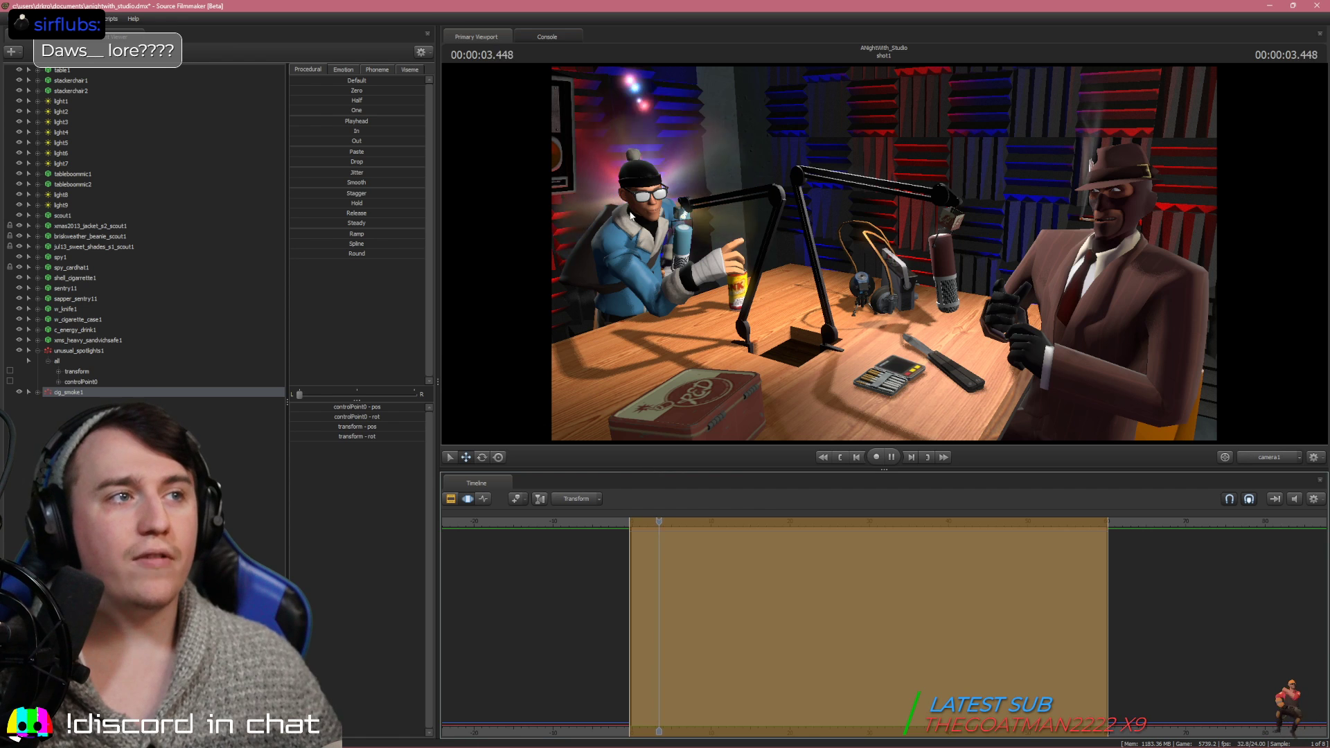
{"action": "key", "text": "space"}
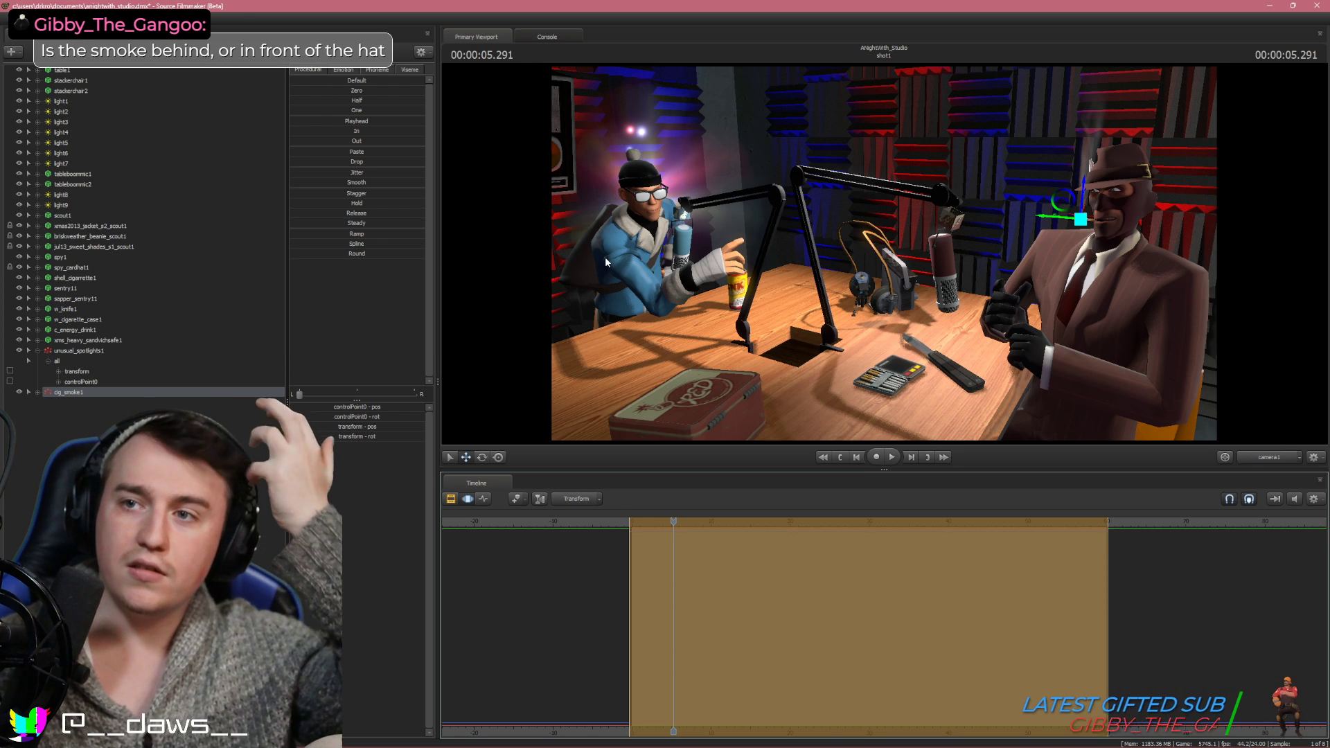
{"action": "key", "text": "space"}
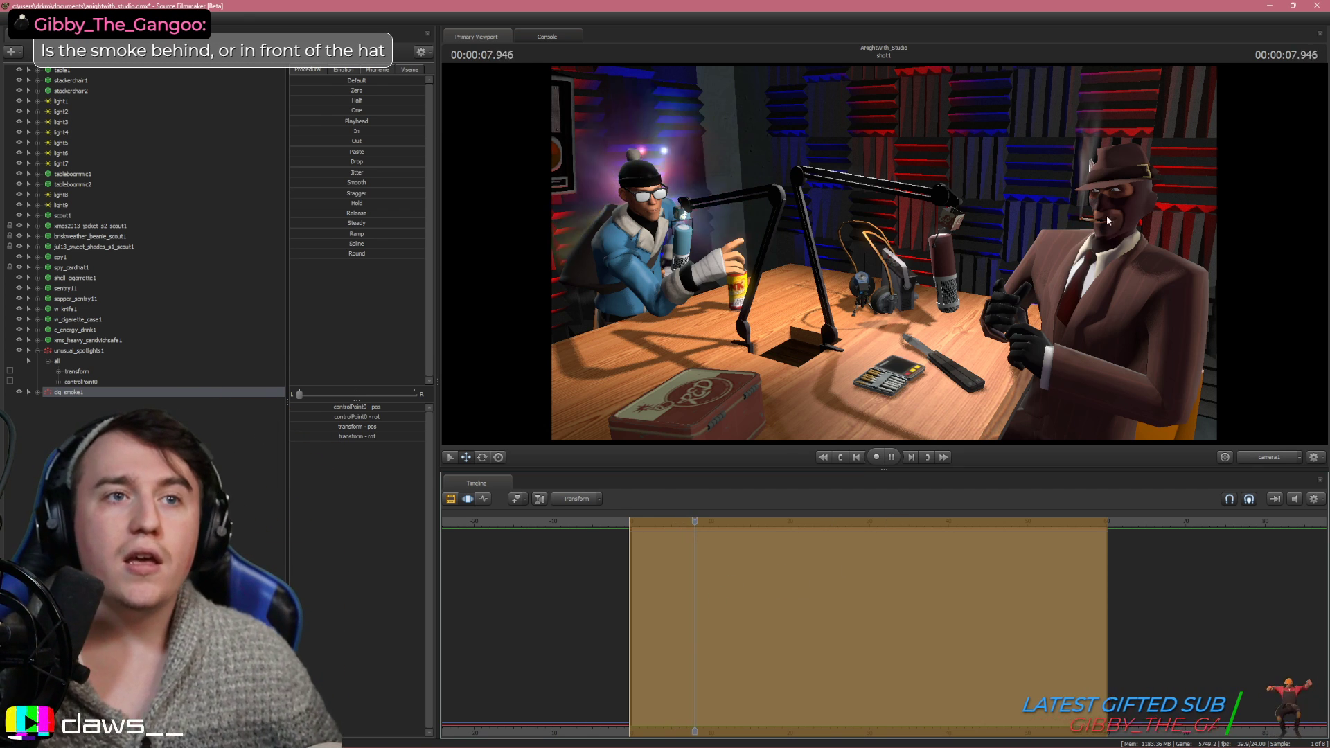
Inspect the smoke around the spy's cigarette and hat up close from the Work Camera
{"action": "left_click", "coordinate": [1273, 458]}
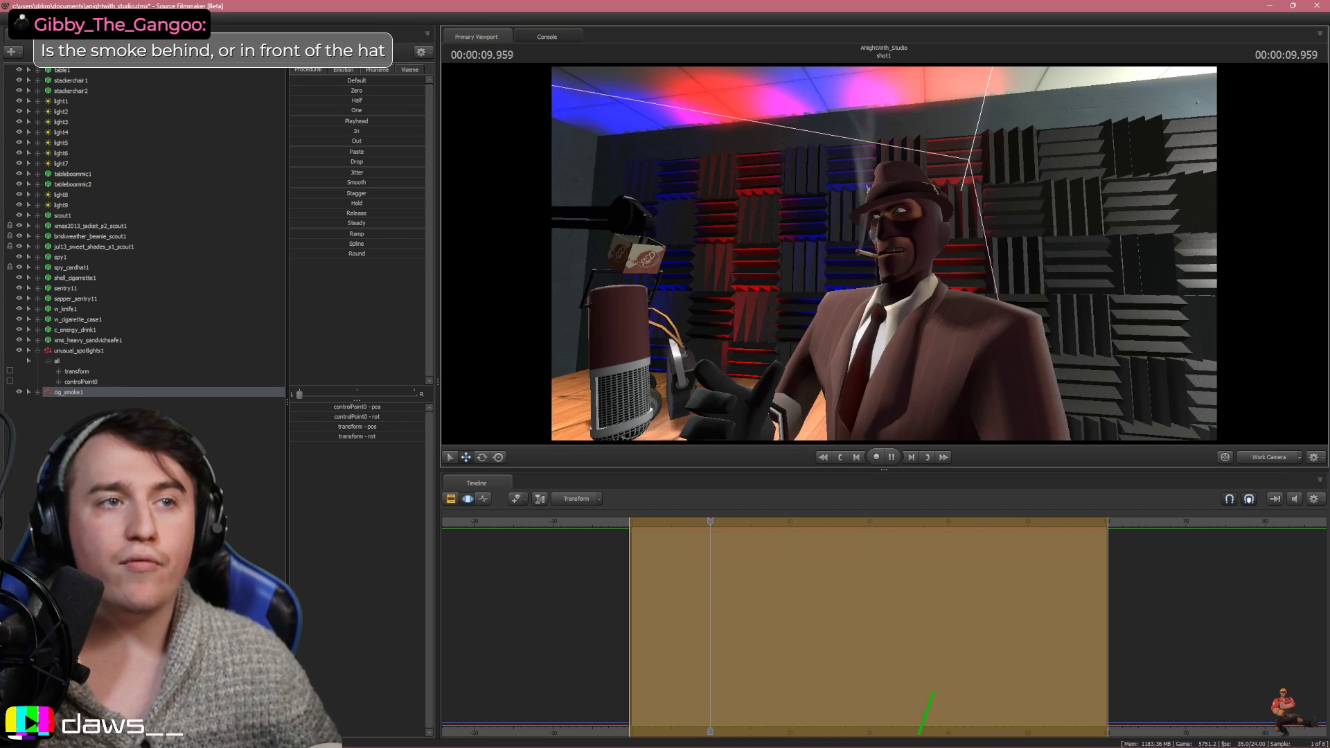
{"action": "key", "text": "w"}
{"action": "left_click_drag", "start_coordinate": [984, 277], "coordinate": [1039, 270]}
{"action": "key", "text": "a"}
{"action": "key", "text": "a"}
{"action": "mouse_move", "coordinate": [866, 294]}
{"action": "left_mouse_down"}
{"action": "mouse_move", "coordinate": [845, 295]}
{"action": "mouse_move", "coordinate": [887, 284]}
{"action": "left_mouse_up"}
{"action": "key", "text": "d"}
{"action": "left_click_drag", "start_coordinate": [887, 205], "coordinate": [782, 208]}
{"action": "key", "text": "d"}
{"action": "key", "text": "s"}
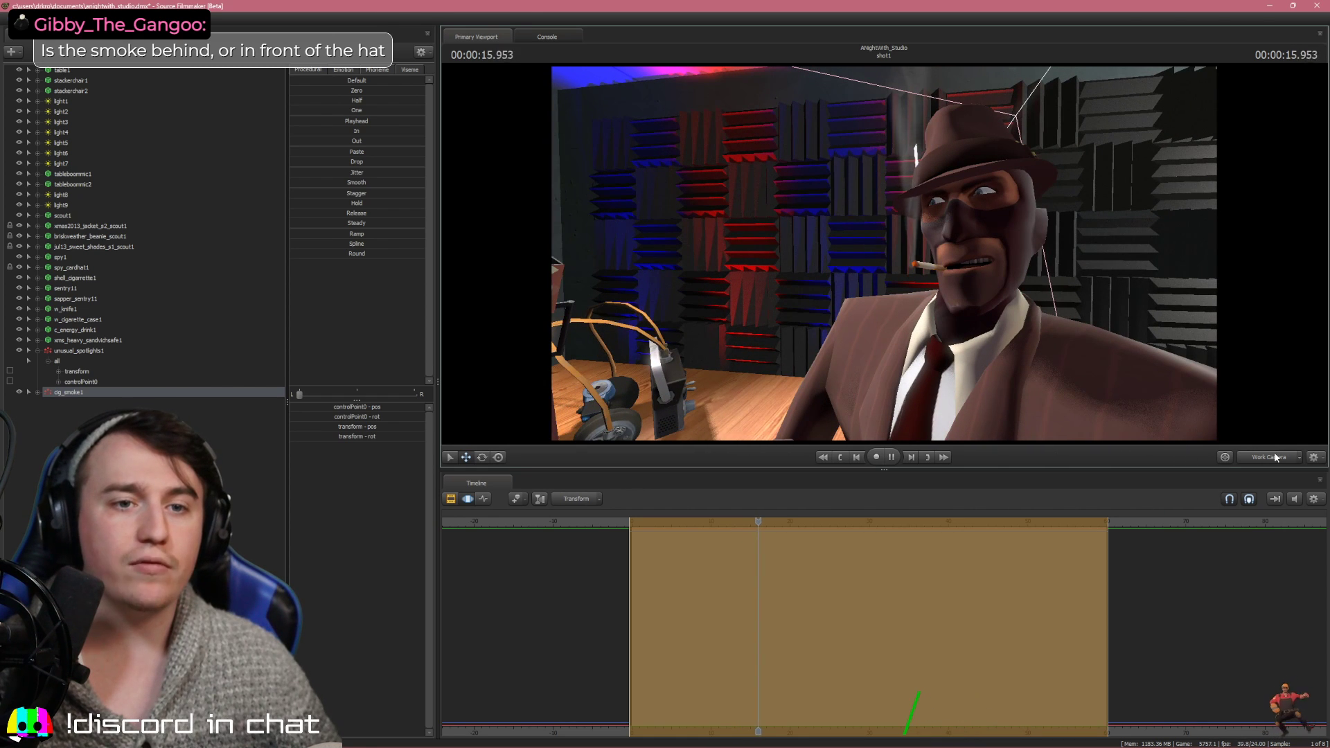
Return to the camera1 view and clear the cig_smoke1 selection, pausing playback
{"action": "left_click", "coordinate": [1277, 457]}
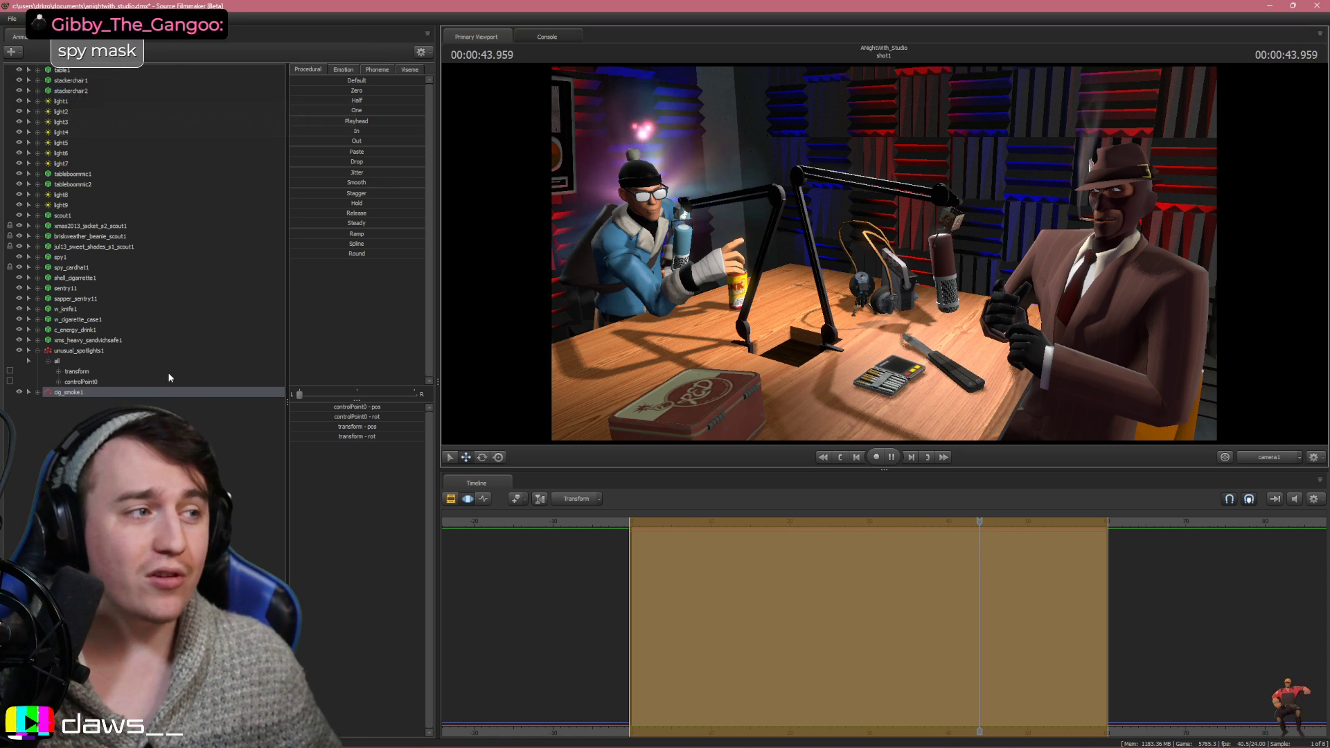
{"action": "left_click", "coordinate": [171, 444]}
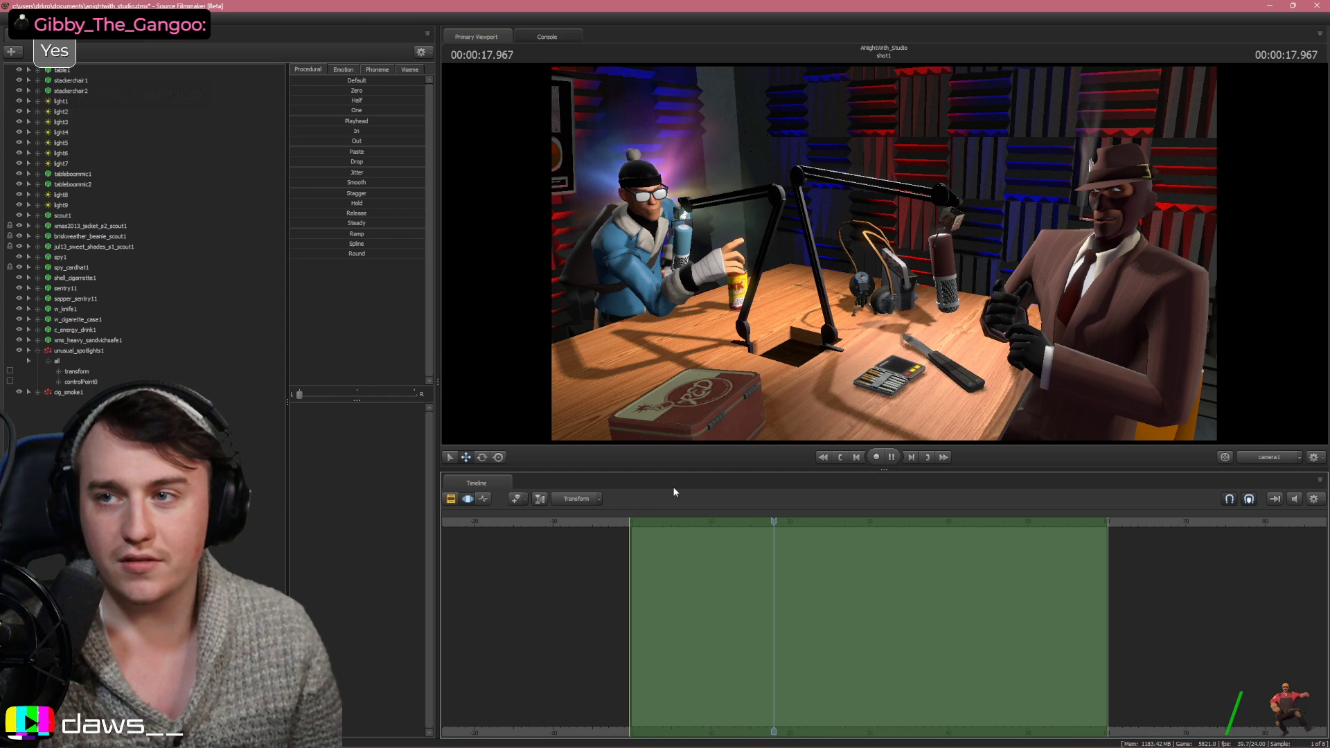
{"action": "key", "text": "space"}
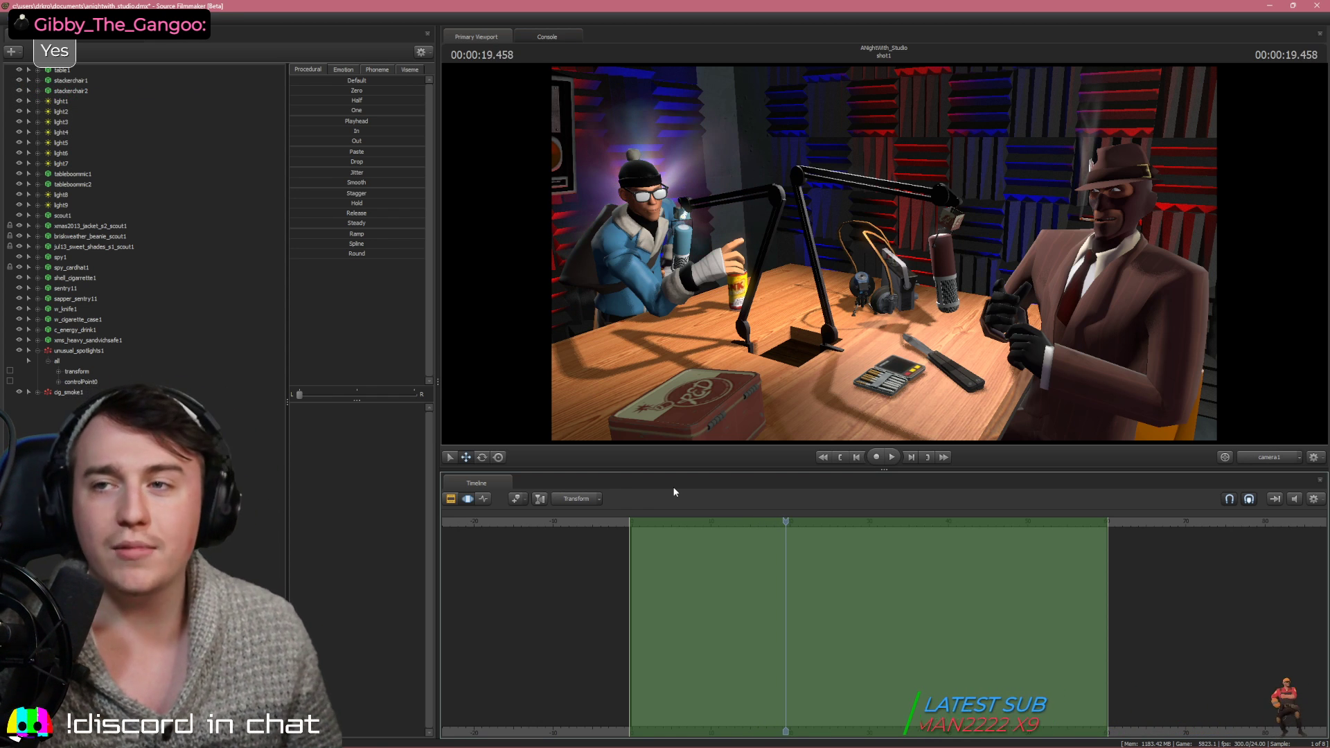